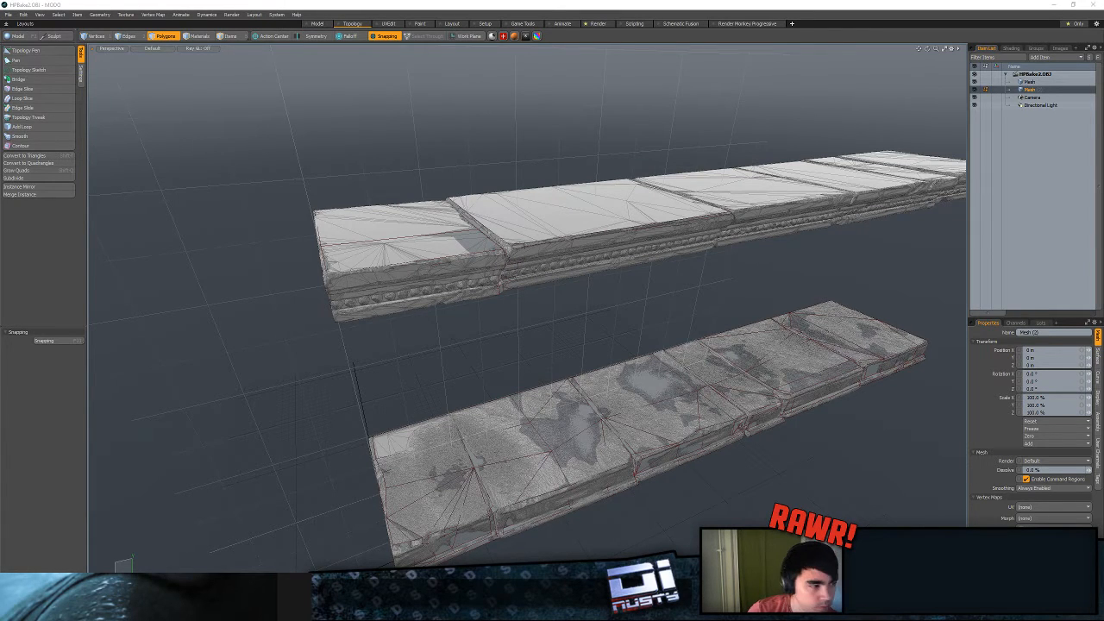
pyautogui.hotkey('alt', 'Tab')
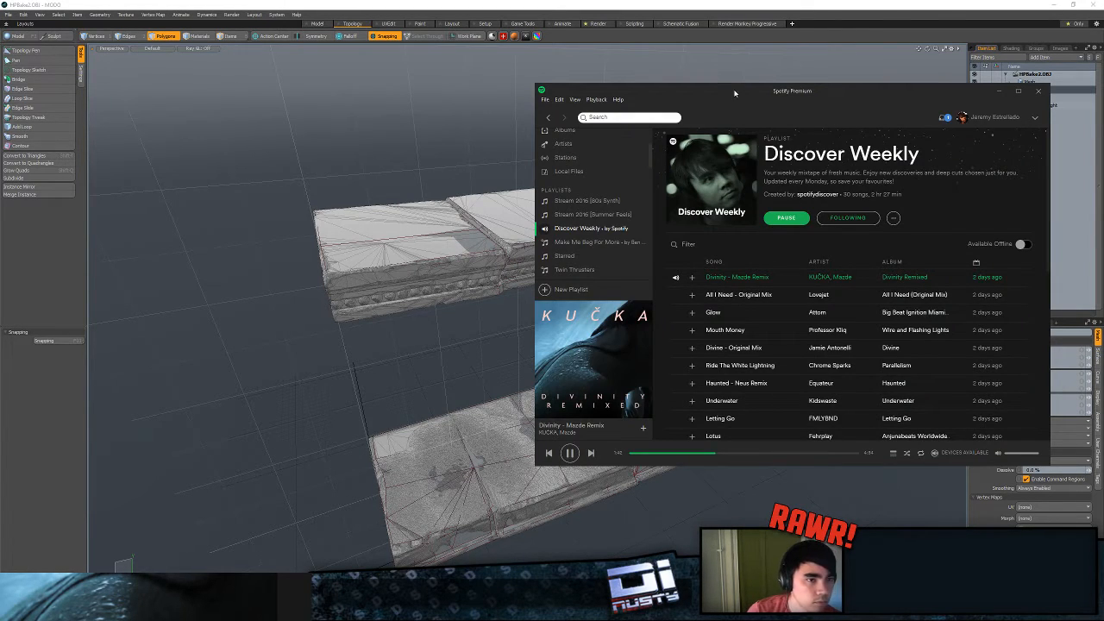
pyautogui.hotkey('alt', 'Tab')
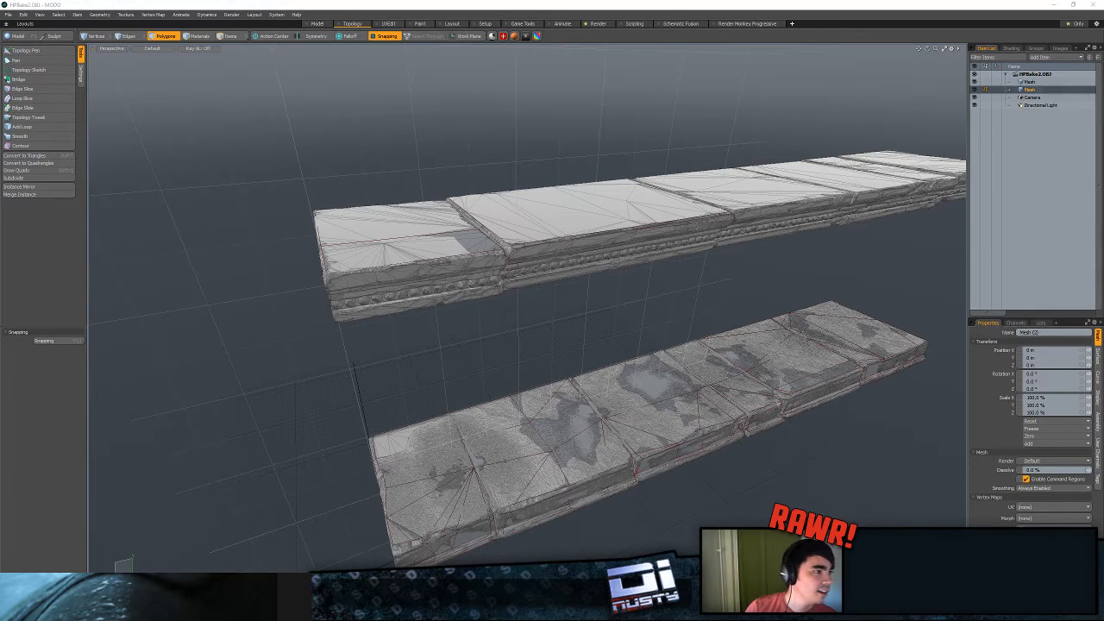
pyautogui.hotkey('alt', 'Tab')
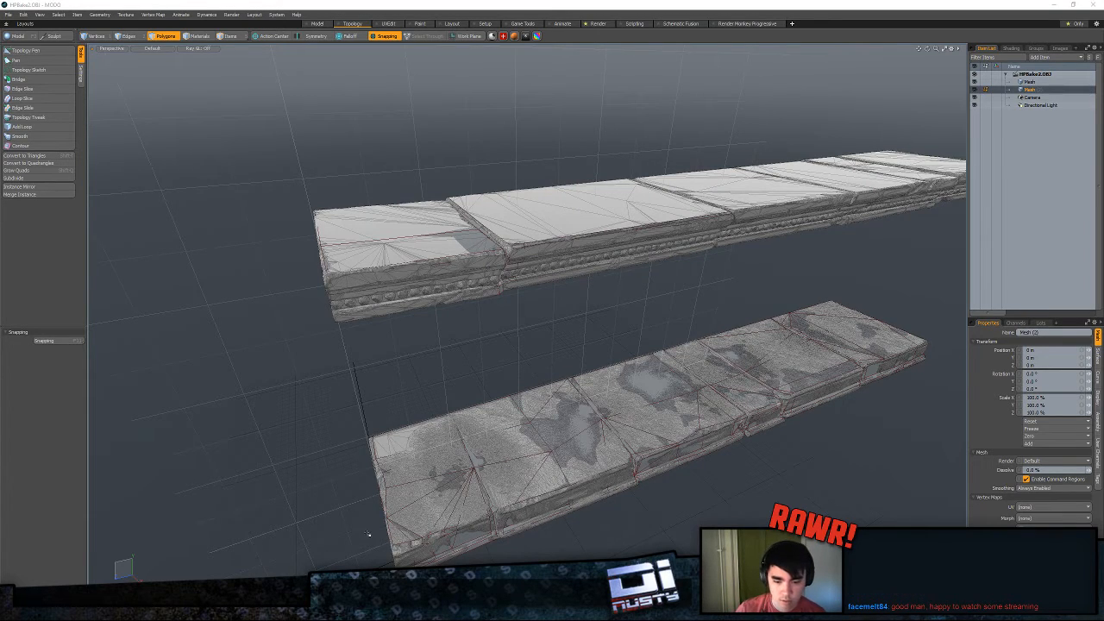
pyautogui.keyDown('alt'); pyautogui.keyDown('shift'); pyautogui.moveTo(533, 329); pyautogui.dragTo(698, 212); pyautogui.keyUp('shift'); pyautogui.keyUp('alt')
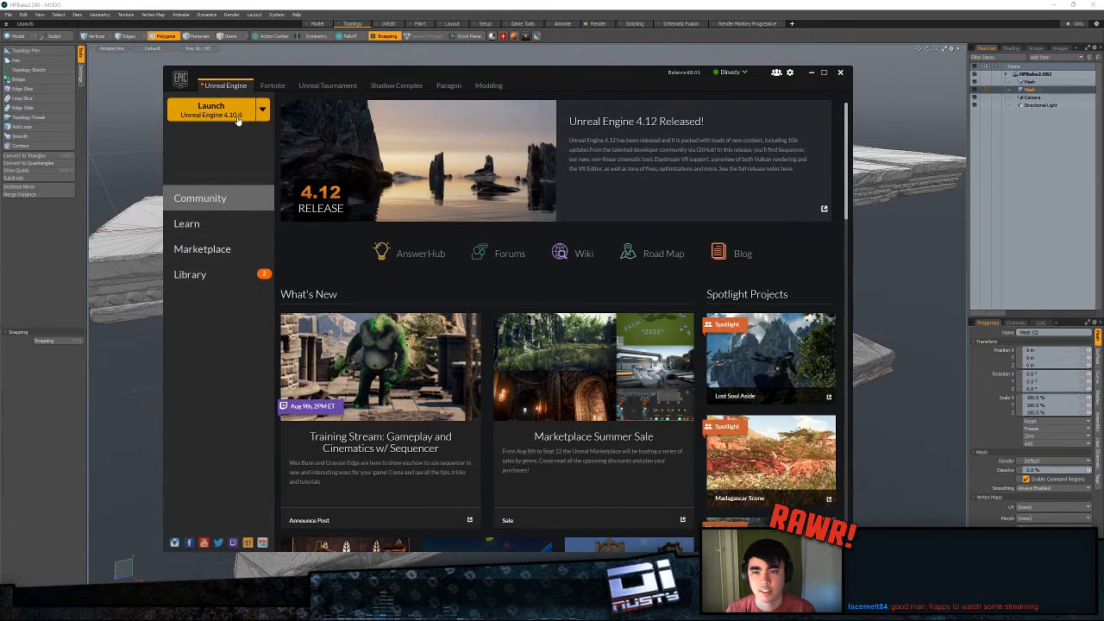
# - Launch Unreal Engine 4.10.4 from the Epic launcher and open the project MyProject
pyautogui.click(238, 119)
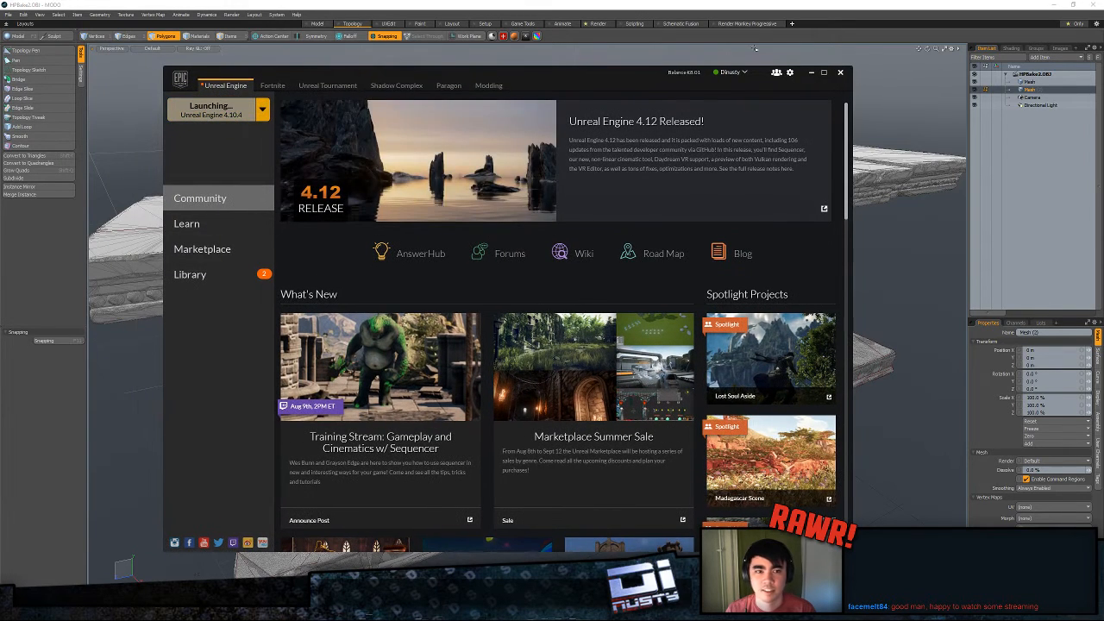
pyautogui.click(815, 75)
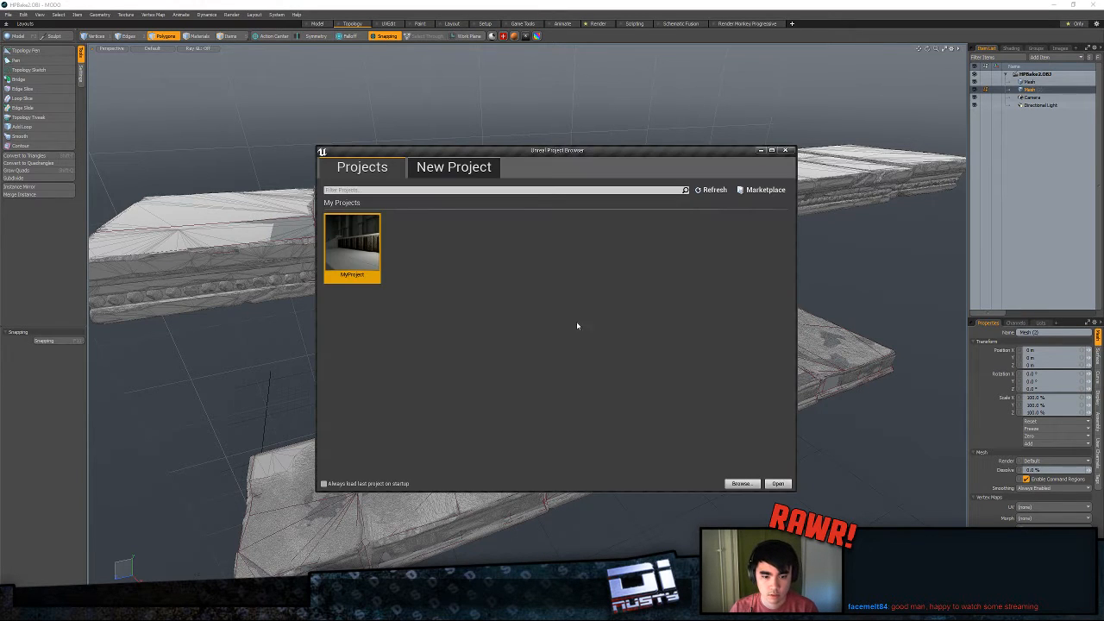
pyautogui.doubleClick(364, 231)
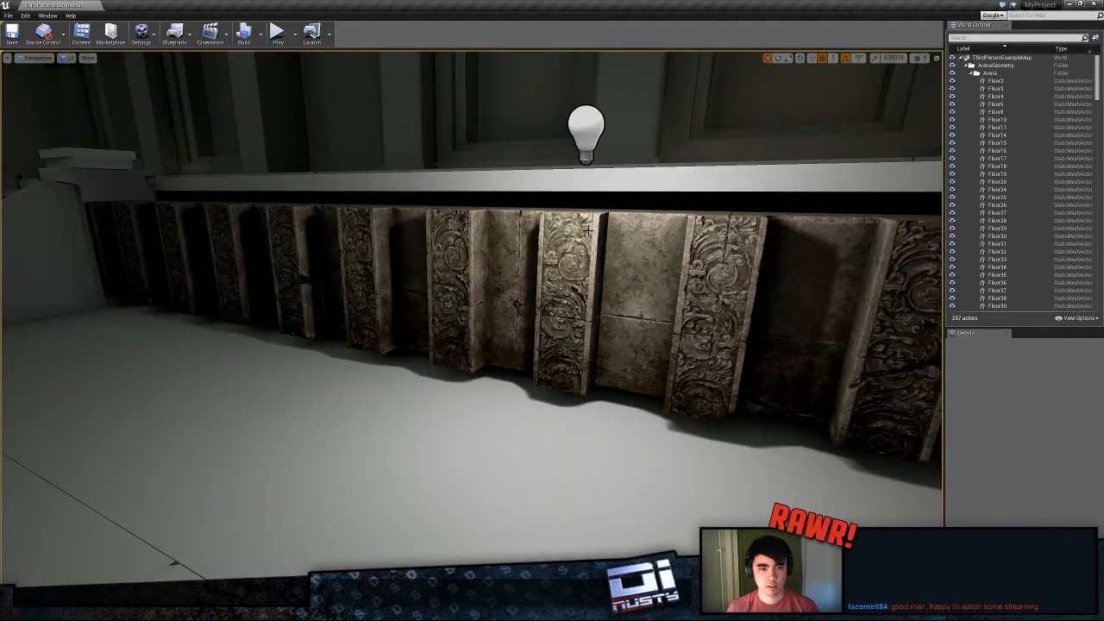
# - Examine the ornamented wall trim in the level, selecting the SmWall_Mid pieces to see where each module begins and ends
pyautogui.moveTo(589, 230); pyautogui.dragTo(594, 284)
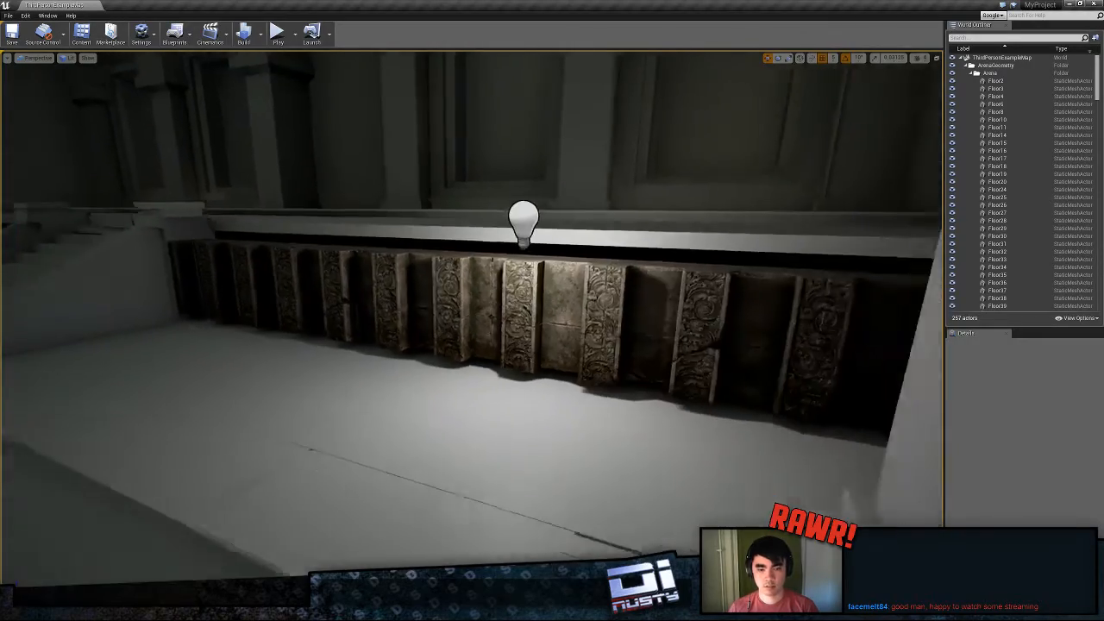
pyautogui.moveTo(552, 311); pyautogui.dragTo(587, 307, button='right')
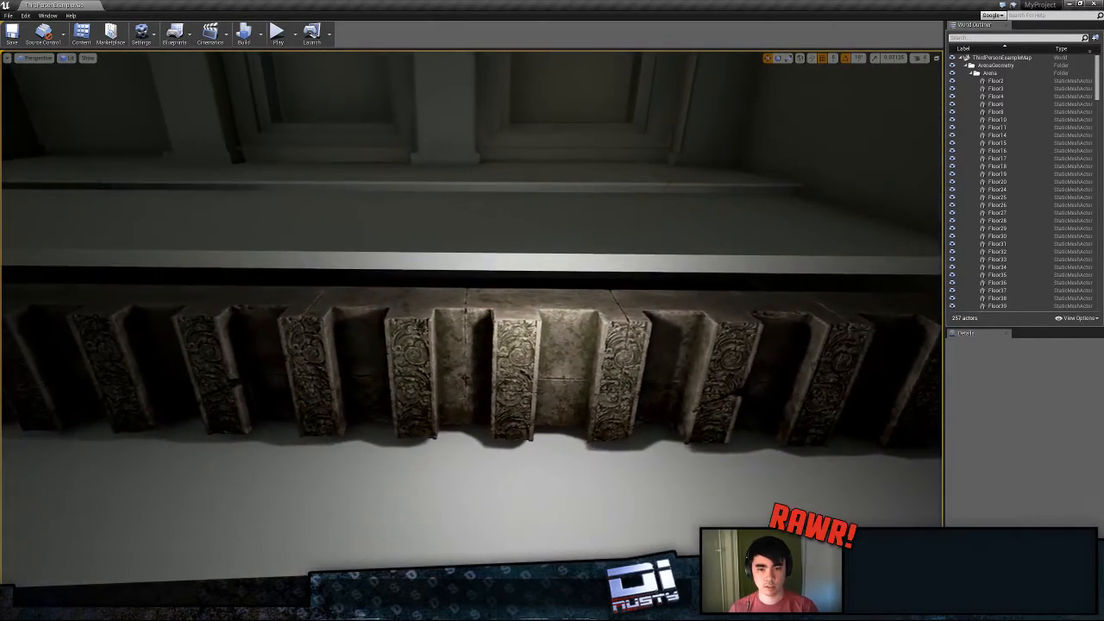
pyautogui.click(362, 371)
pyautogui.moveTo(363, 371); pyautogui.dragTo(431, 371, button='right')
pyautogui.click(362, 371)
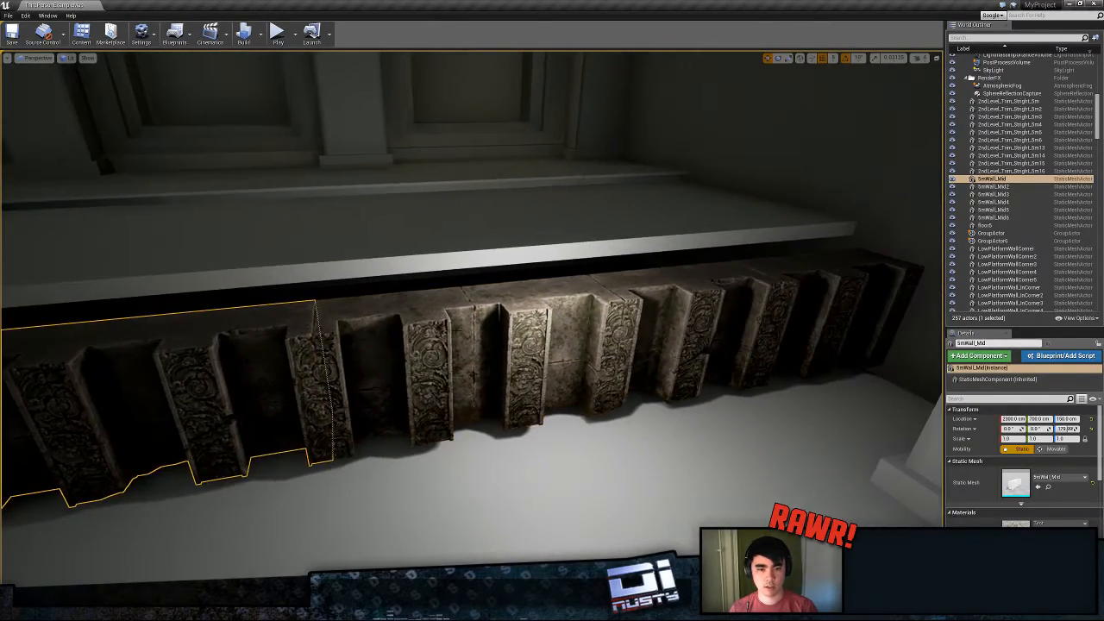
pyautogui.click(457, 331)
pyautogui.click(819, 319)
pyautogui.moveTo(819, 319)
pyautogui.mouseDown(button='right')
pyautogui.moveTo(809, 330)
pyautogui.moveTo(823, 330)
pyautogui.mouseUp(button='right')
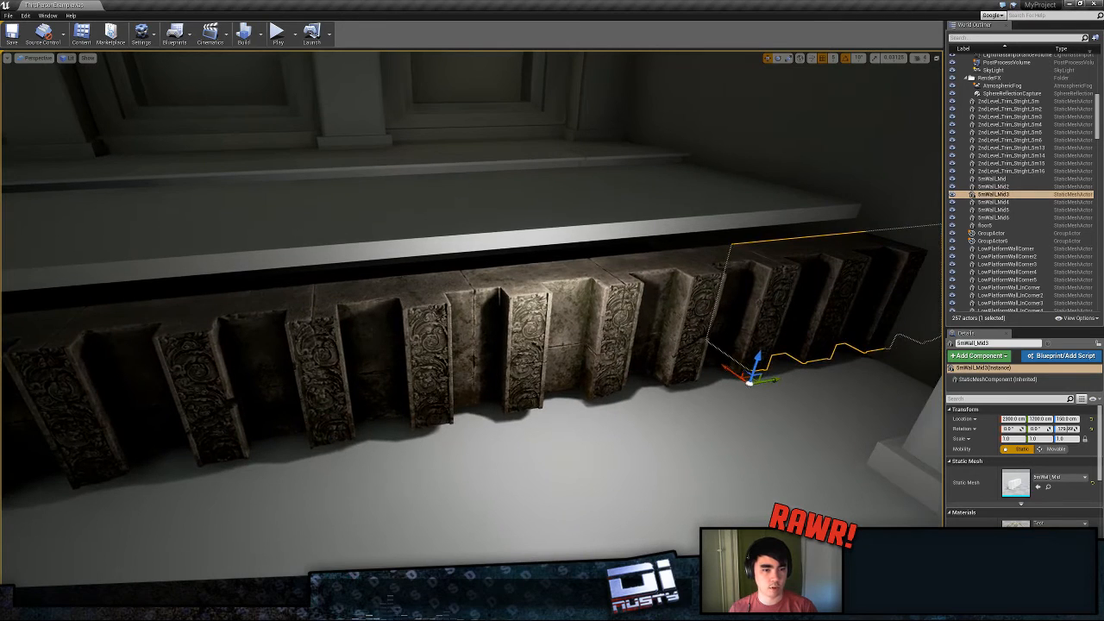
pyautogui.click(341, 423)
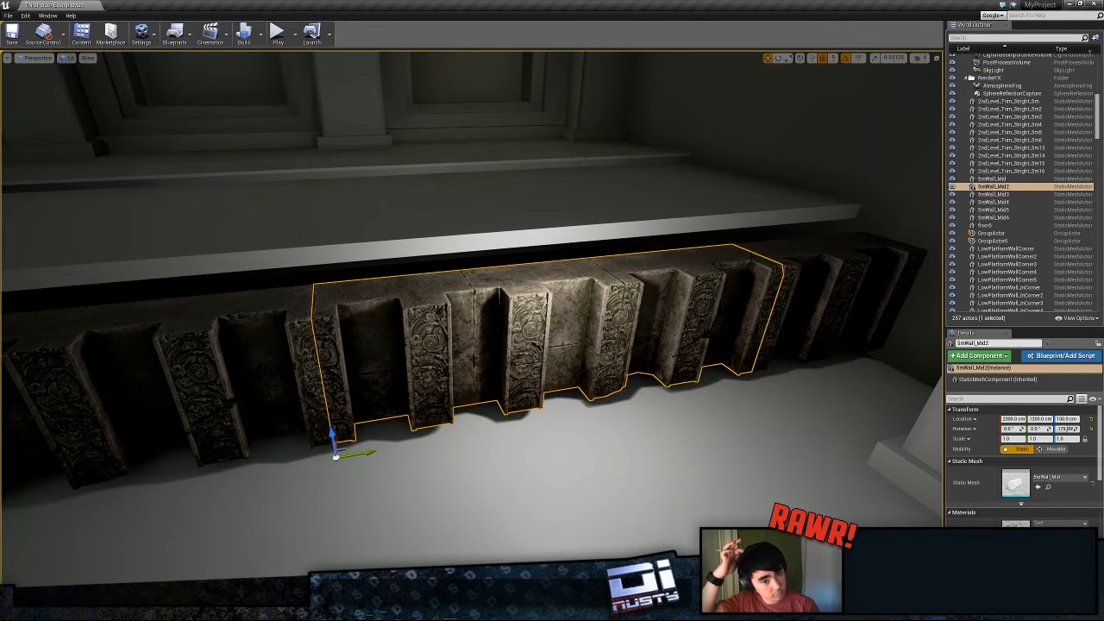
pyautogui.click(216, 380)
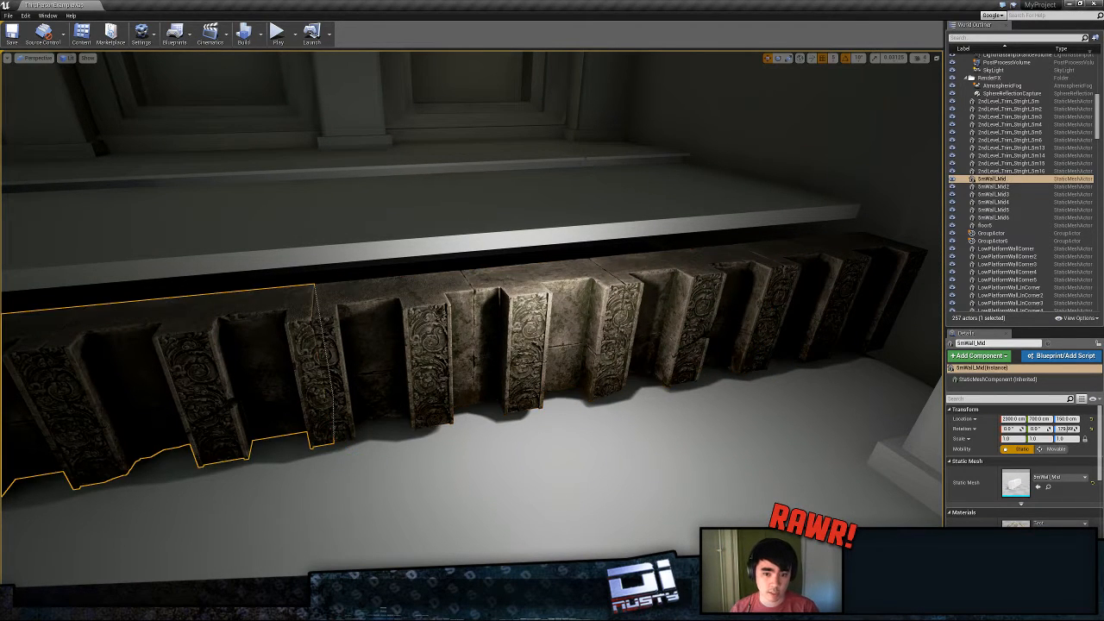
pyautogui.click(458, 345)
pyautogui.click(811, 319)
pyautogui.moveTo(552, 319); pyautogui.dragTo(535, 302, button='right')
pyautogui.moveTo(495, 485); pyautogui.dragTo(565, 445, button='right')
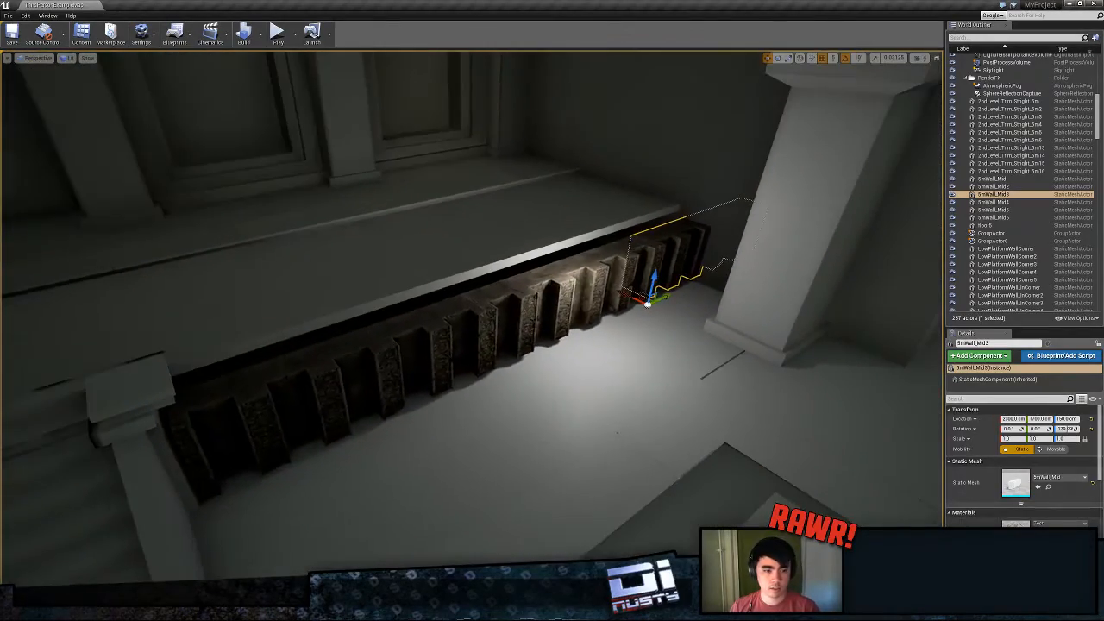
# - Examine the floor pieces in front of the ornamented wall trim, and leave Unreal to return to MODO
pyautogui.click(618, 419)
pyautogui.moveTo(648, 396); pyautogui.dragTo(621, 405, button='right')
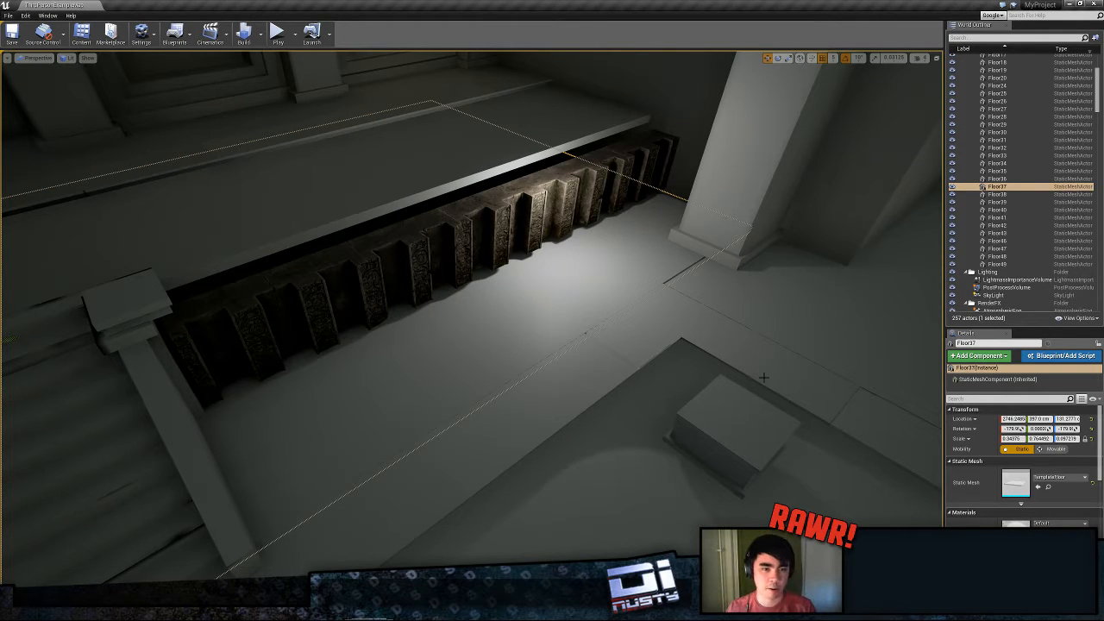
pyautogui.moveTo(764, 377); pyautogui.dragTo(720, 335, button='right')
pyautogui.click(730, 368)
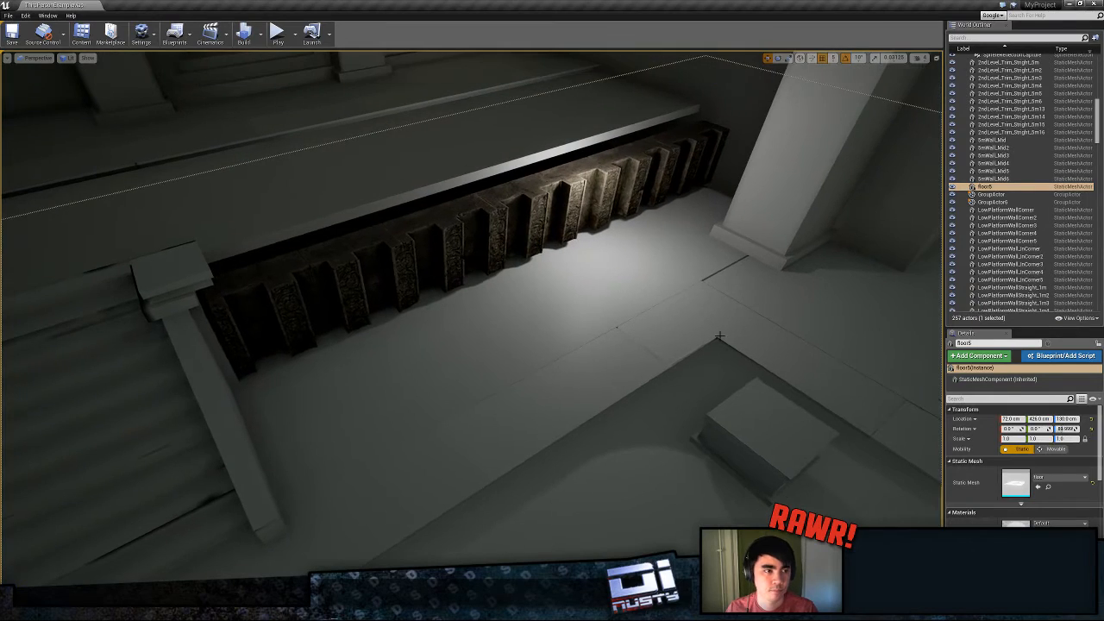
pyautogui.click(1091, 4)
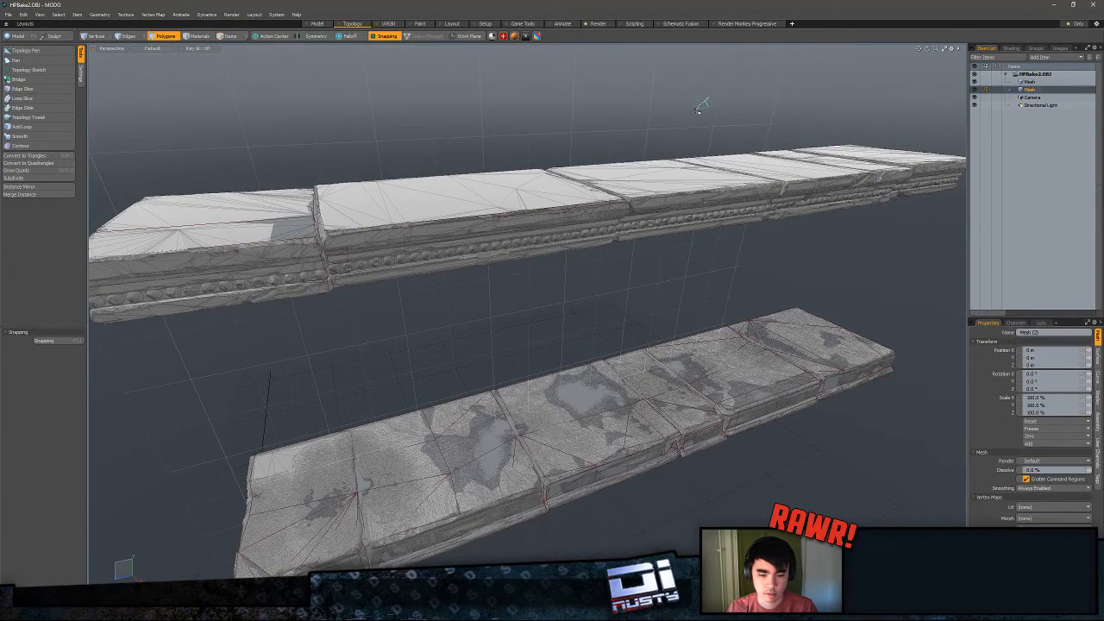
# - Select the connected retopology polygons on the upper trim and inspect their coverage from above and below
pyautogui.keyDown('alt'); pyautogui.moveTo(608, 108); pyautogui.dragTo(595, 198); pyautogui.keyUp('alt')
pyautogui.keyDown('alt'); pyautogui.keyDown('shift'); pyautogui.moveTo(388, 276); pyautogui.dragTo(545, 258); pyautogui.keyUp('shift'); pyautogui.keyUp('alt')
pyautogui.doubleClick(563, 275)
pyautogui.scroll(2, 540, 263)
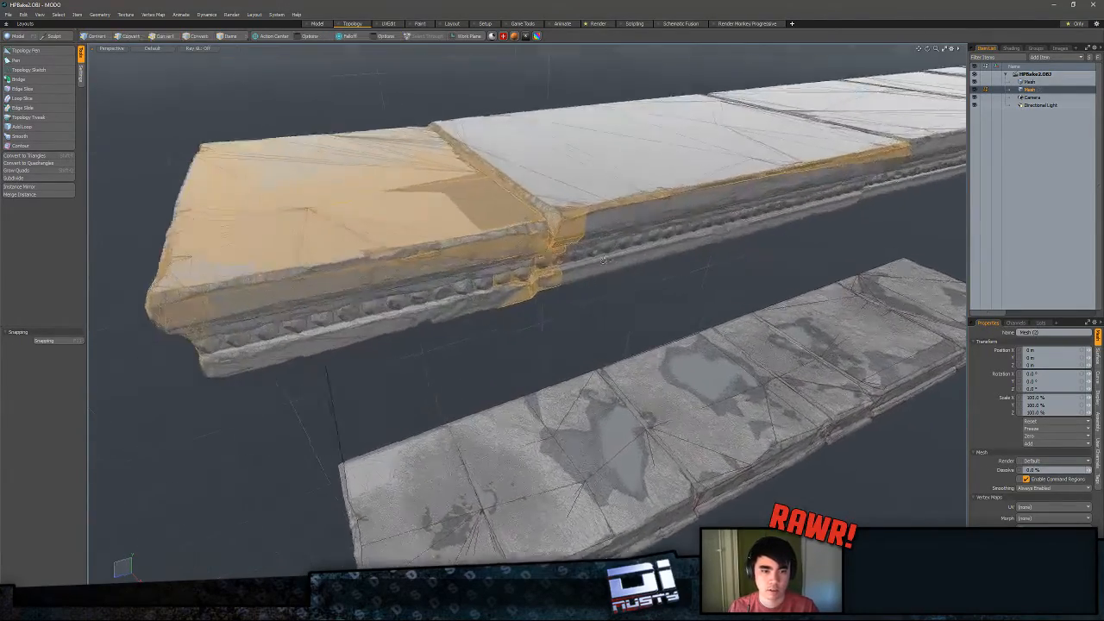
pyautogui.keyDown('alt'); pyautogui.moveTo(604, 315); pyautogui.dragTo(638, 267); pyautogui.keyUp('alt')
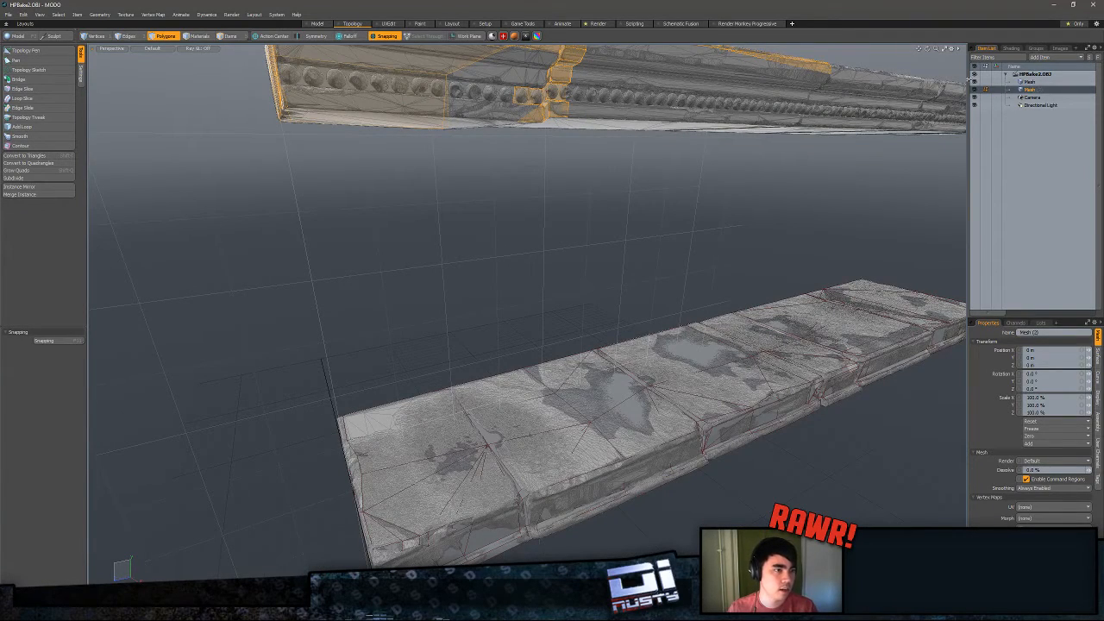
# - Move the retopology mesh above the high-poly mesh in the scene's item order
pyautogui.moveTo(1036, 89); pyautogui.dragTo(1037, 78)
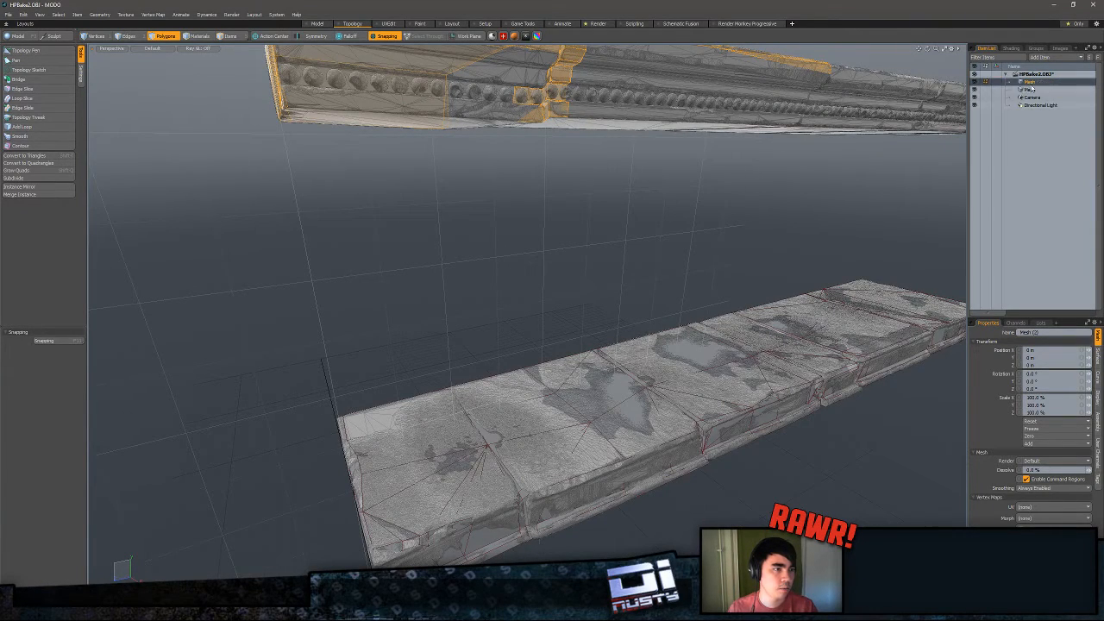
pyautogui.keyDown('alt'); pyautogui.moveTo(849, 194); pyautogui.dragTo(888, 272); pyautogui.keyUp('alt')
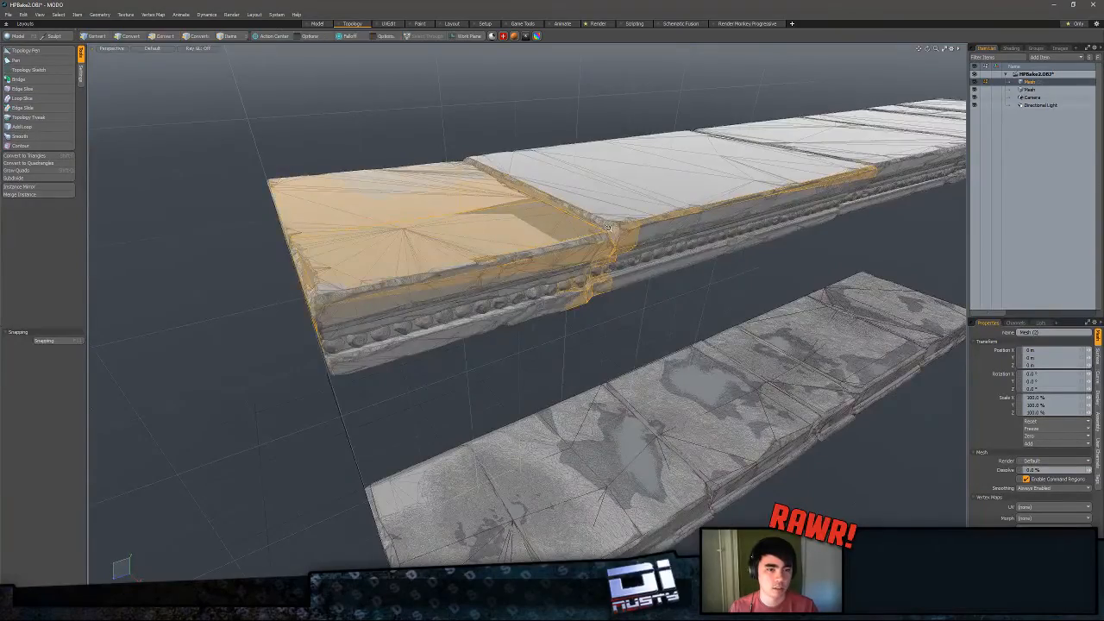
pyautogui.keyDown('alt'); pyautogui.moveTo(733, 293); pyautogui.dragTo(819, 351); pyautogui.keyUp('alt')
pyautogui.keyDown('alt'); pyautogui.moveTo(835, 166); pyautogui.dragTo(729, 234); pyautogui.keyUp('alt')
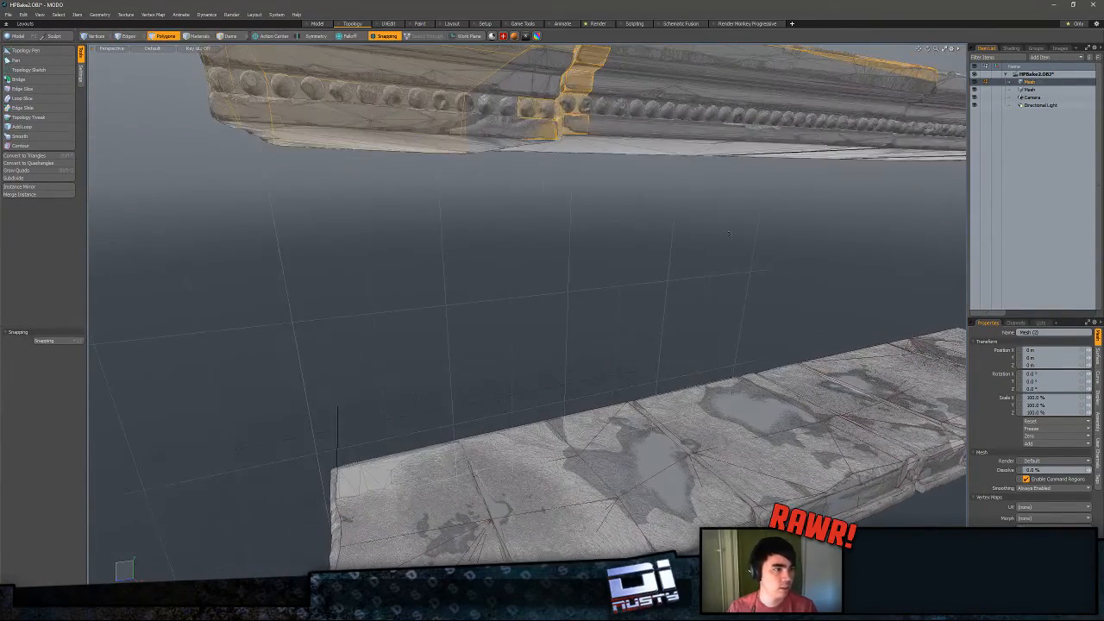
# - Make the high-poly mesh active to examine its wireframe, and return to the retopology mesh
pyautogui.click(1033, 90)
pyautogui.keyDown('alt'); pyautogui.moveTo(901, 129); pyautogui.dragTo(777, 160); pyautogui.keyUp('alt')
pyautogui.scroll(3, 777, 160)
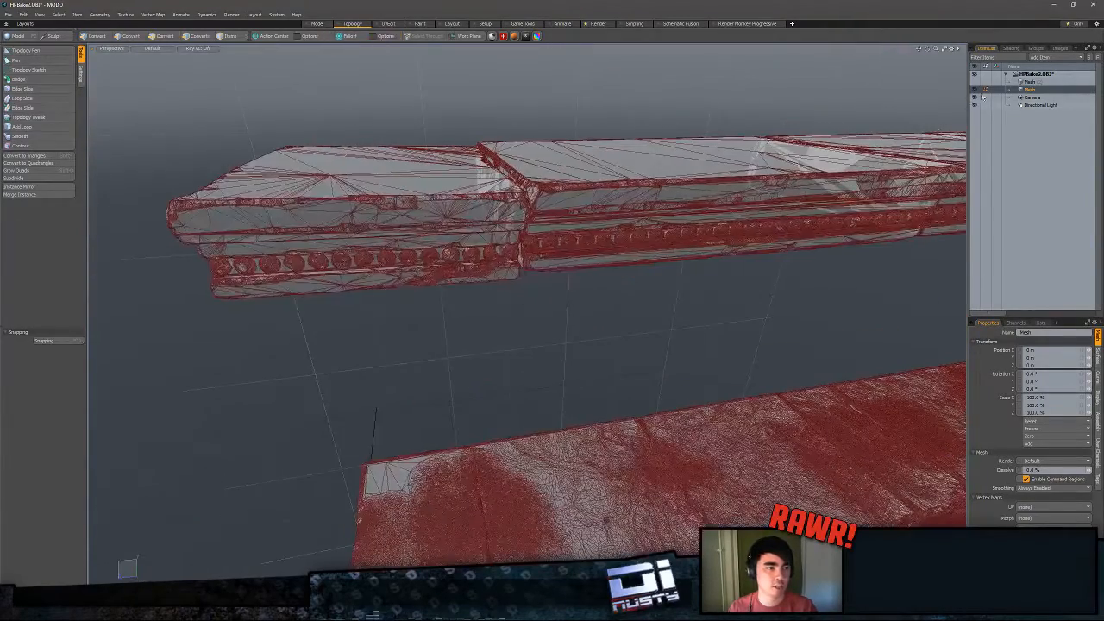
pyautogui.click(1030, 81)
pyautogui.keyDown('alt'); pyautogui.moveTo(535, 199); pyautogui.dragTo(420, 205); pyautogui.keyUp('alt')
# - Examine the retopology edges and polygons around the front joint between the first two upper slabs, close up
pyautogui.press('2')
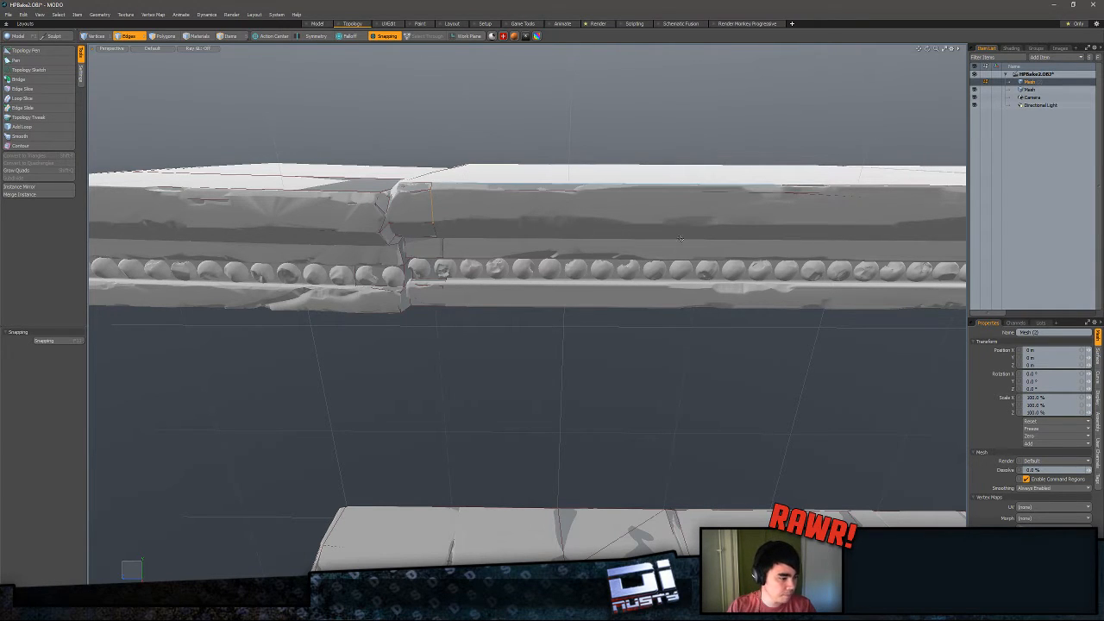
pyautogui.keyDown('alt'); pyautogui.moveTo(500, 200); pyautogui.dragTo(537, 315); pyautogui.keyUp('alt')
pyautogui.press('3')
pyautogui.doubleClick(518, 284)
pyautogui.click(642, 394)
pyautogui.keyDown('alt'); pyautogui.moveTo(642, 393); pyautogui.dragTo(520, 313); pyautogui.keyUp('alt')
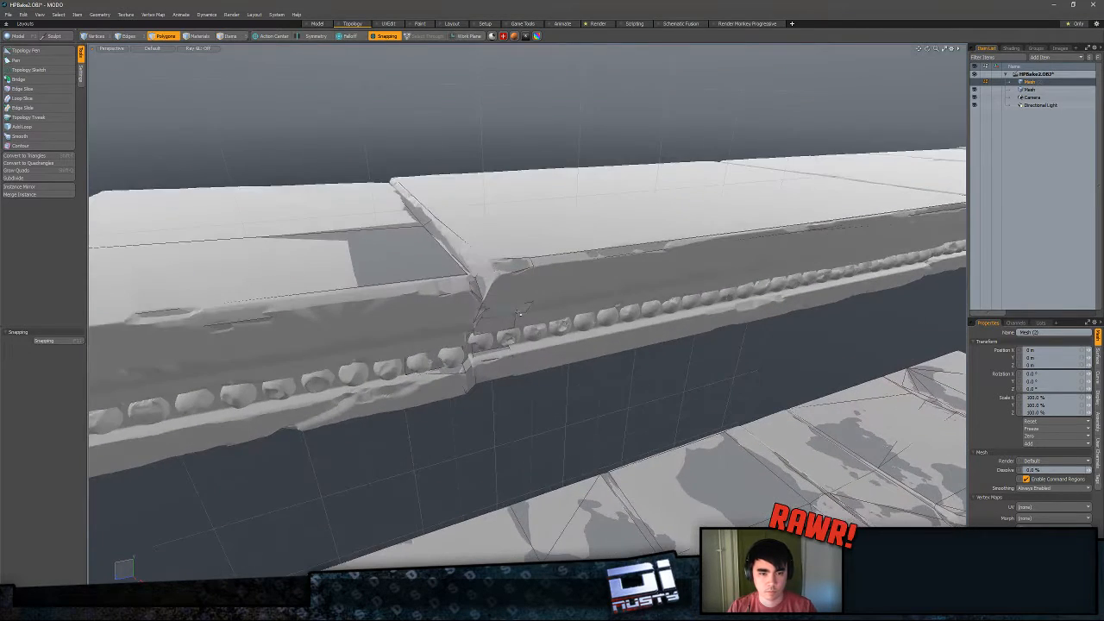
pyautogui.click(518, 291)
pyautogui.hotkey('shift', 'a')
pyautogui.press('w')
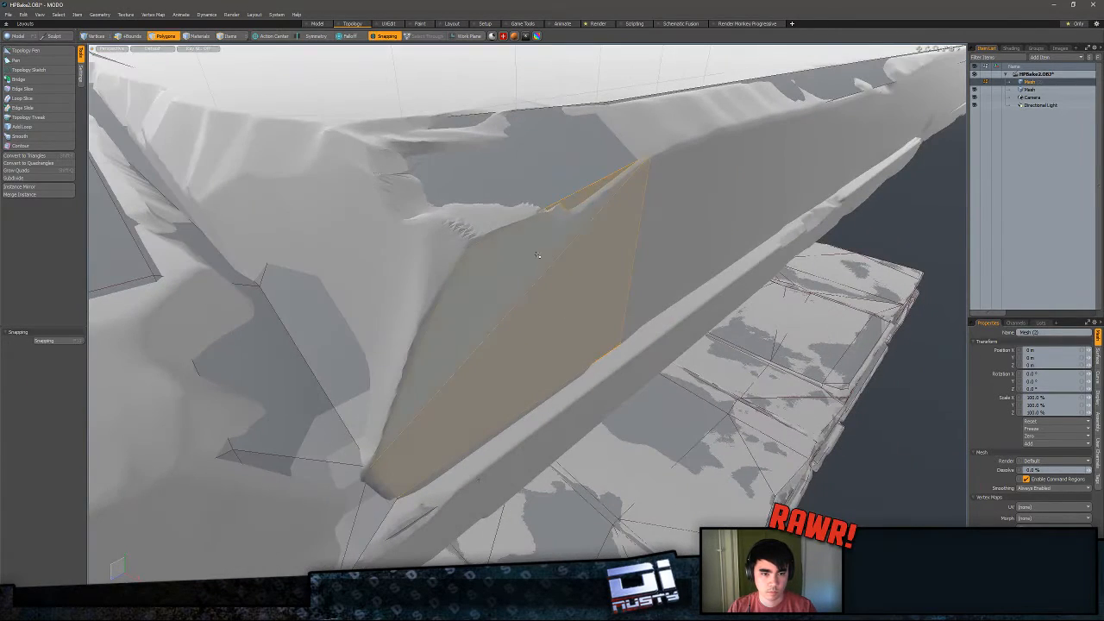
pyautogui.press('x')
pyautogui.moveTo(550, 335); pyautogui.dragTo(402, 216)
pyautogui.click(394, 93)
pyautogui.keyDown('alt'); pyautogui.moveTo(394, 93); pyautogui.dragTo(327, 210); pyautogui.keyUp('alt')
pyautogui.press('q')
pyautogui.click(476, 162)
pyautogui.click(39, 51)
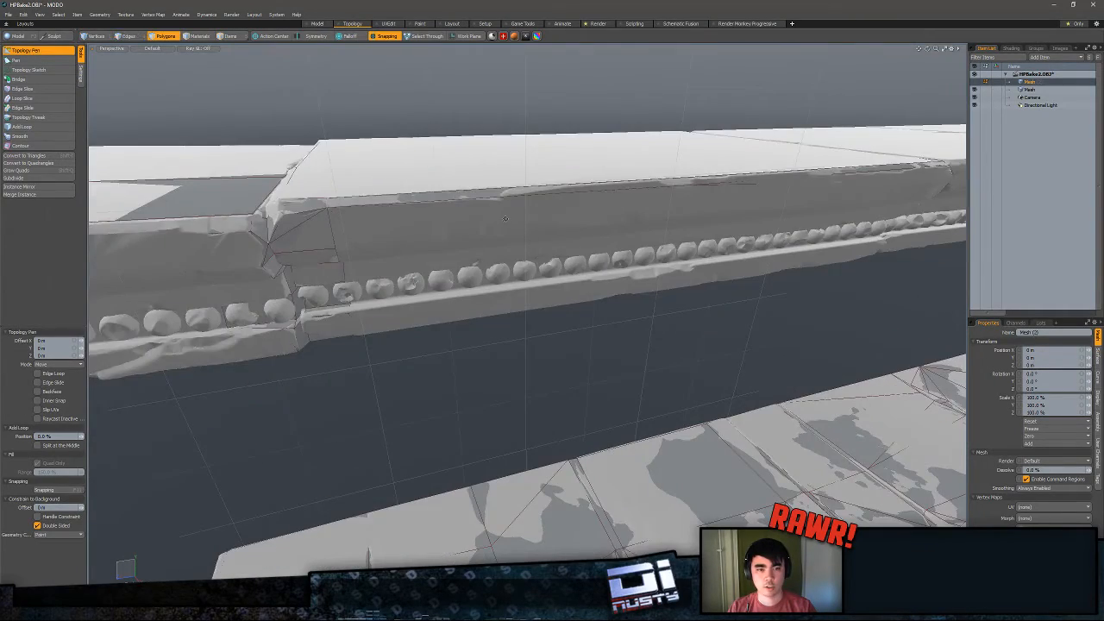
pyautogui.scroll(-3, 506, 218)
pyautogui.keyDown('alt'); pyautogui.moveTo(506, 218); pyautogui.dragTo(406, 216); pyautogui.keyUp('alt')
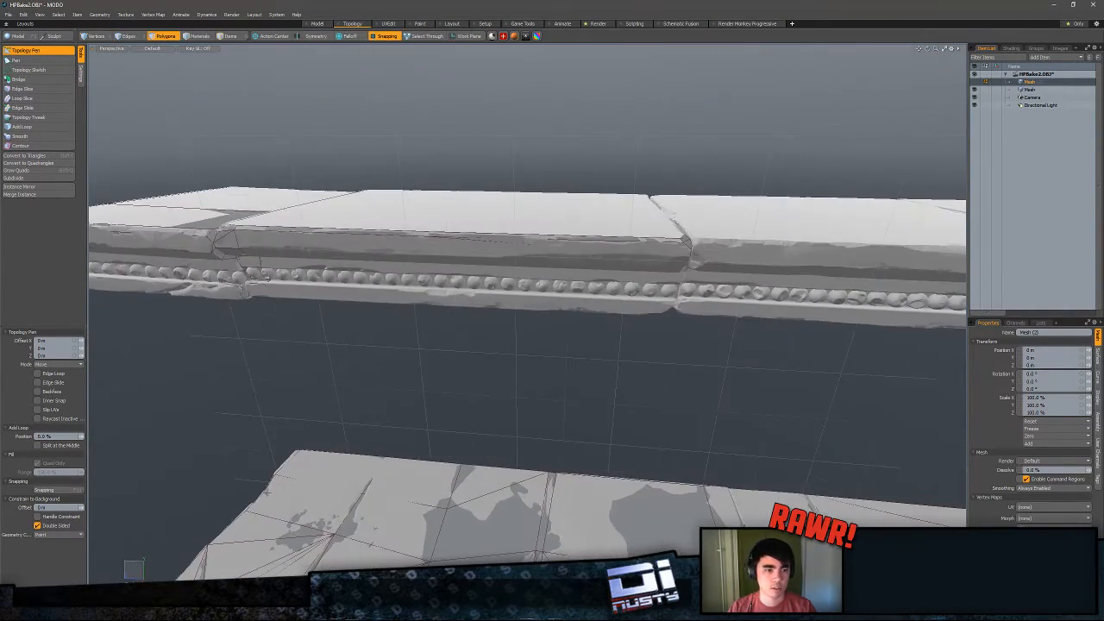
pyautogui.press('q')
# - Check polygons of the high-poly mesh on the upper slab against the connected polygons of the retopology mesh
pyautogui.press('5')
pyautogui.click(544, 224)
pyautogui.press('3')
pyautogui.click(596, 212)
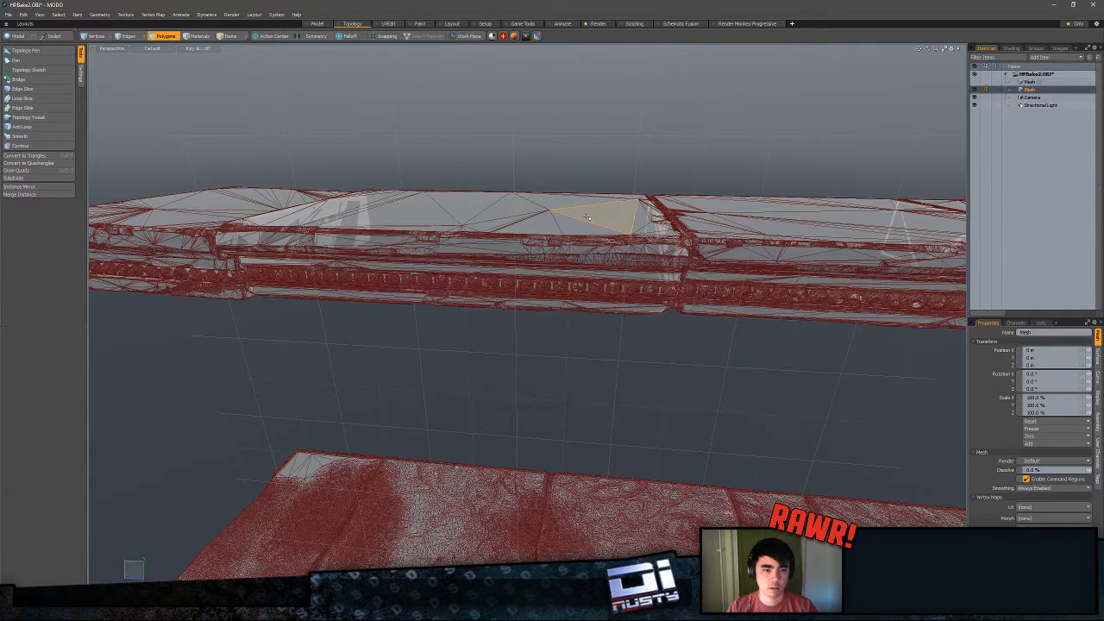
pyautogui.press(']')
pyautogui.click(1031, 80)
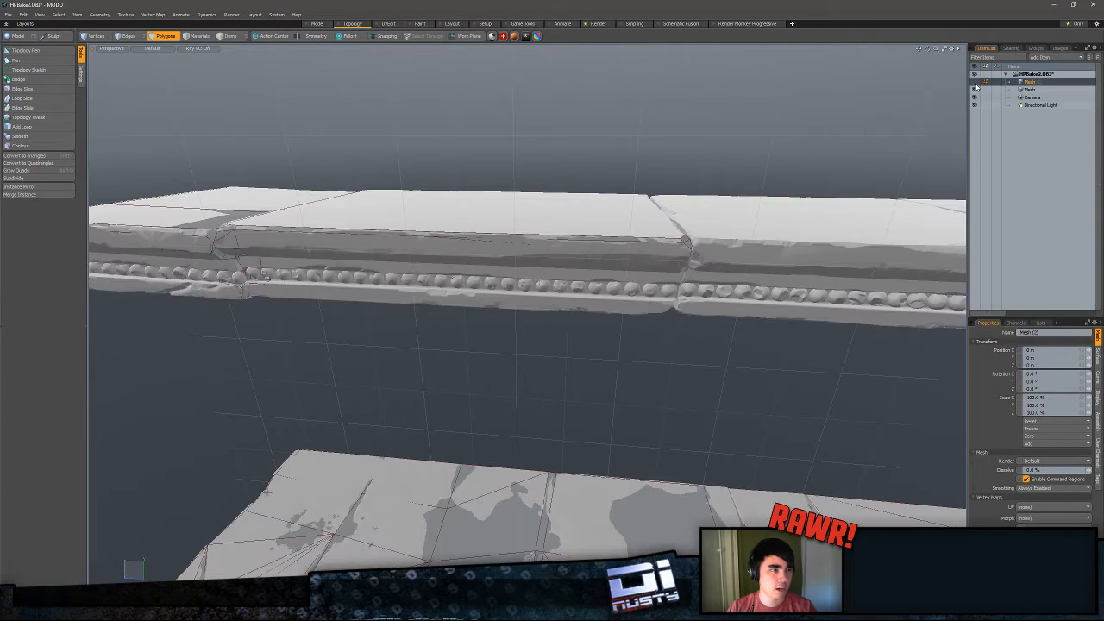
pyautogui.doubleClick(518, 238)
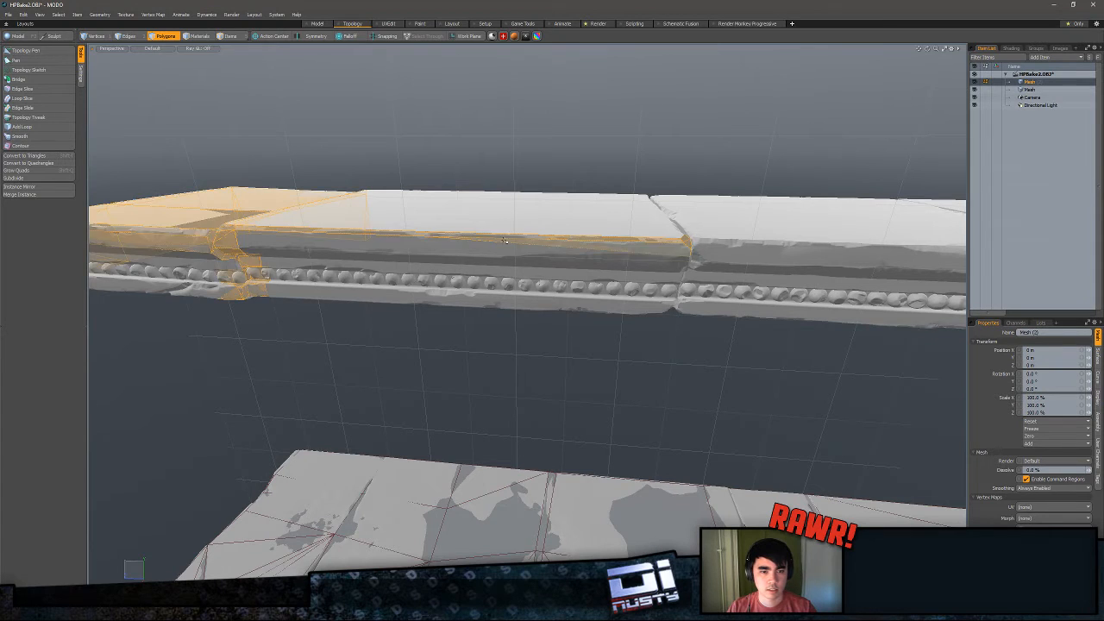
pyautogui.press('Escape')
pyautogui.keyDown('alt'); pyautogui.moveTo(526, 184); pyautogui.dragTo(588, 209); pyautogui.keyUp('alt')
pyautogui.press('3')
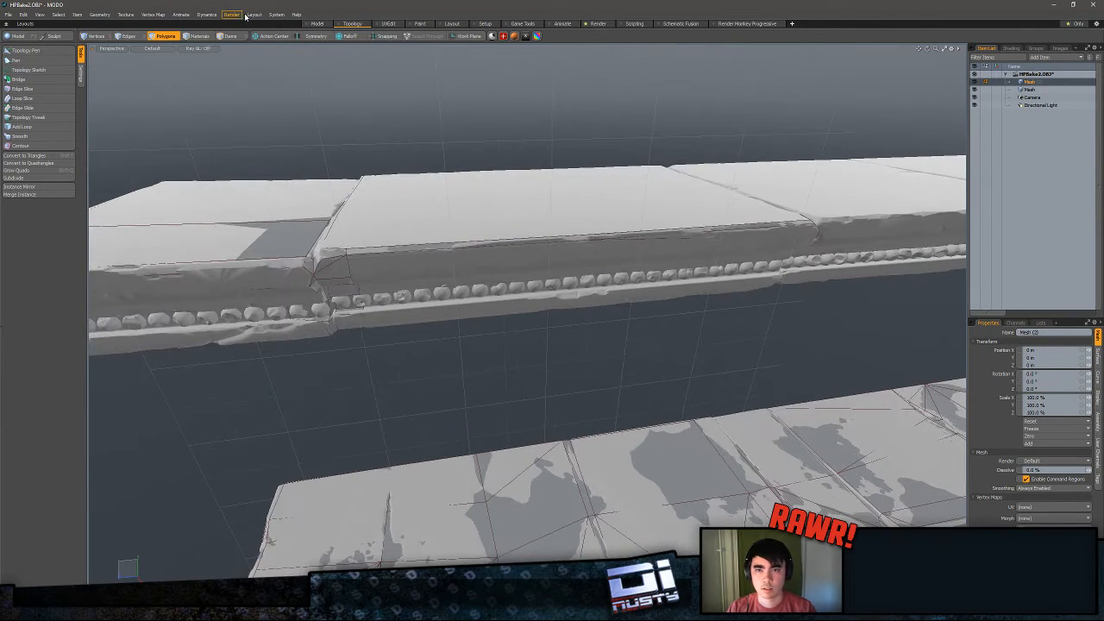
# - Restore the saved version of the Topology layout
pyautogui.click(254, 15)
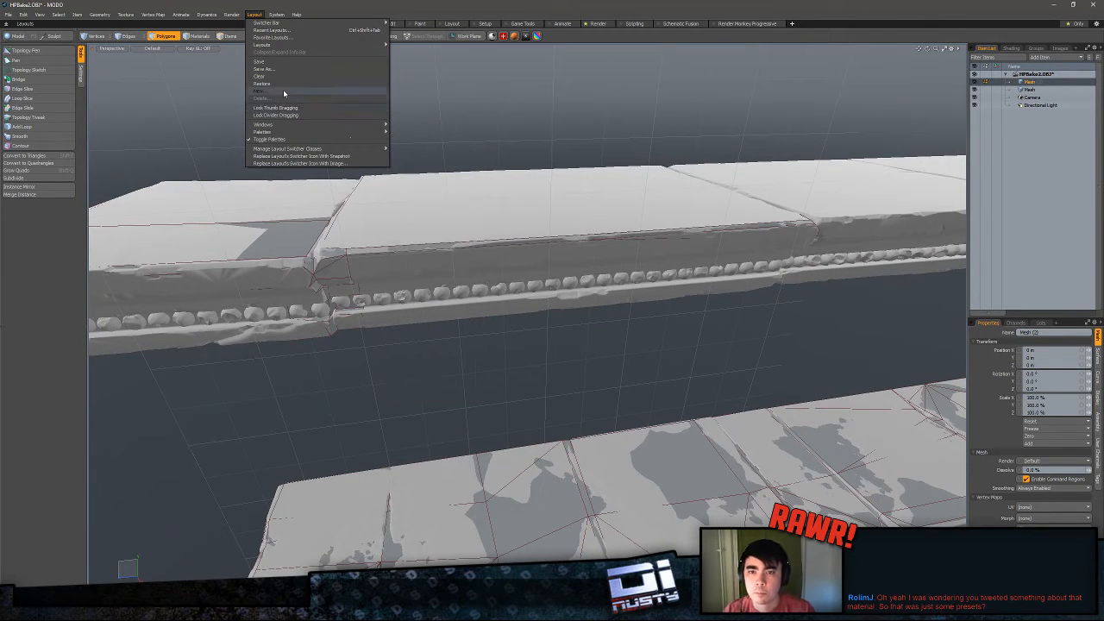
pyautogui.click(346, 83)
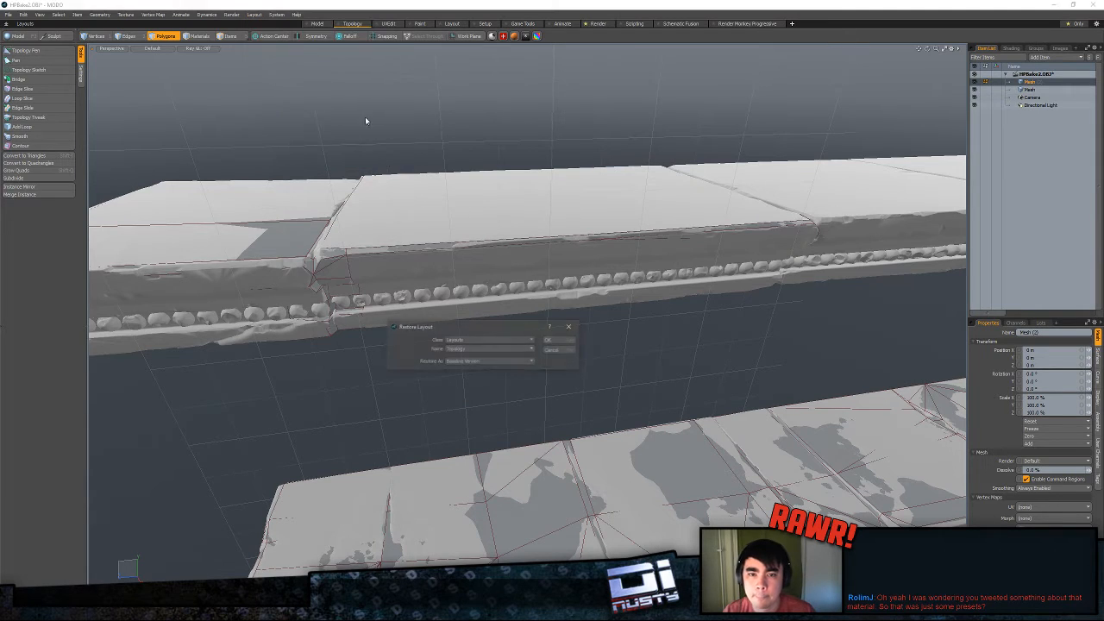
pyautogui.click(551, 344)
pyautogui.click(583, 344)
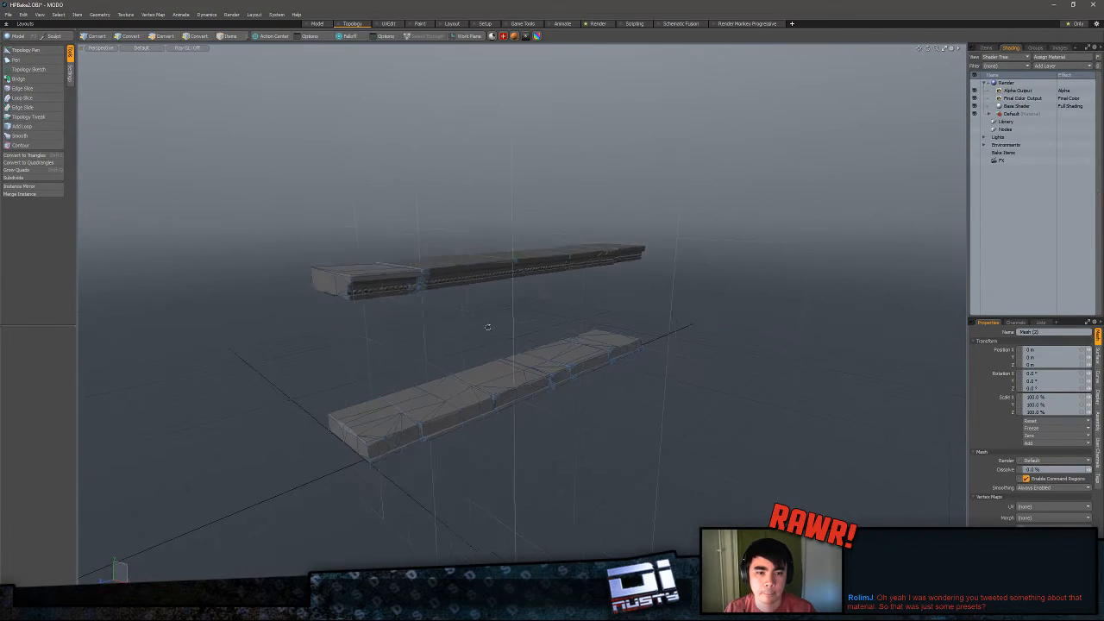
# - Examine the retopology polygon and edges at the front corner joint of the first two upper slabs up close
pyautogui.doubleClick(420, 280)
pyautogui.click(419, 280)
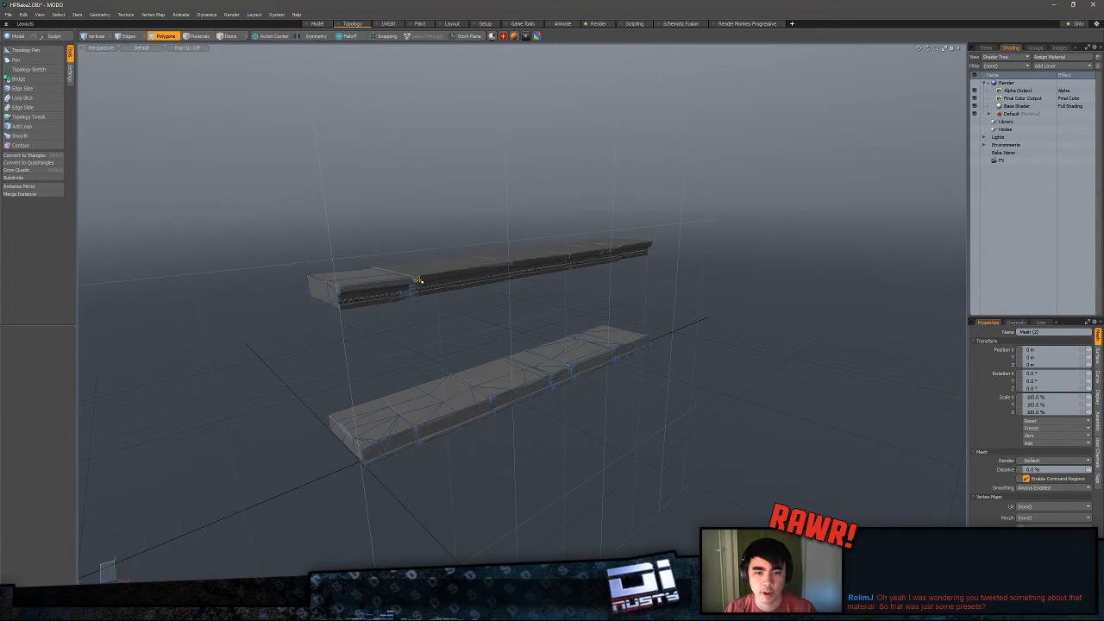
pyautogui.hotkey('shift', 'a')
pyautogui.keyDown('ctrl'); pyautogui.keyDown('alt'); pyautogui.moveTo(545, 251); pyautogui.dragTo(252, 198); pyautogui.keyUp('alt'); pyautogui.keyUp('ctrl')
pyautogui.press('o')
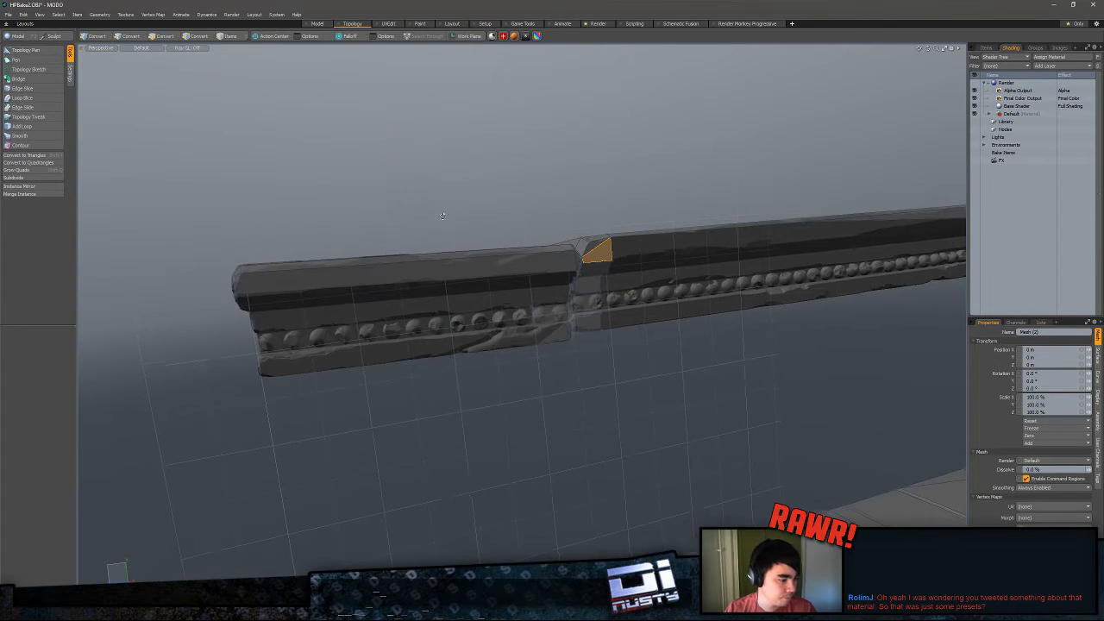
pyautogui.keyDown('alt'); pyautogui.moveTo(434, 206); pyautogui.dragTo(86, 247); pyautogui.keyUp('alt')
pyautogui.press('Escape')
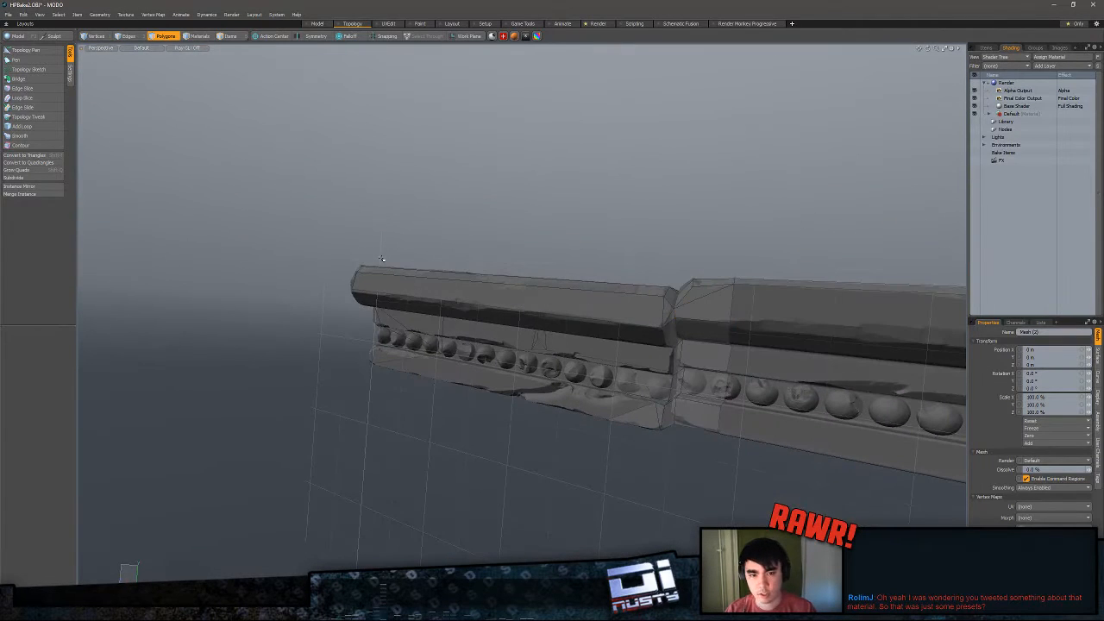
# - Set the 3D viewport's Trackball Rotation to No
pyautogui.press('o')
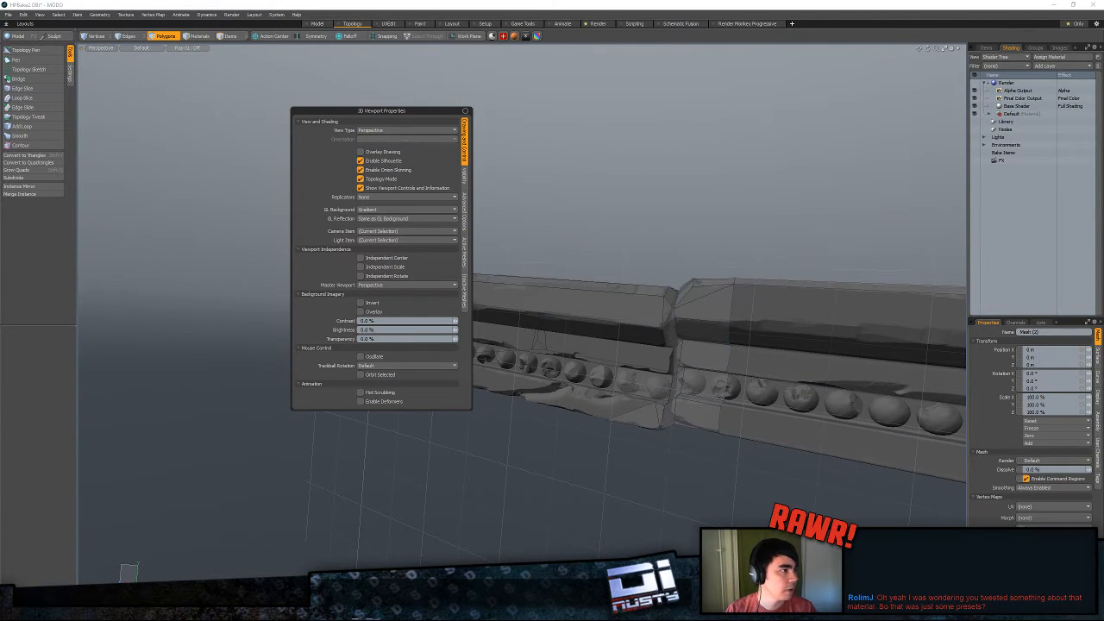
pyautogui.press('Escape')
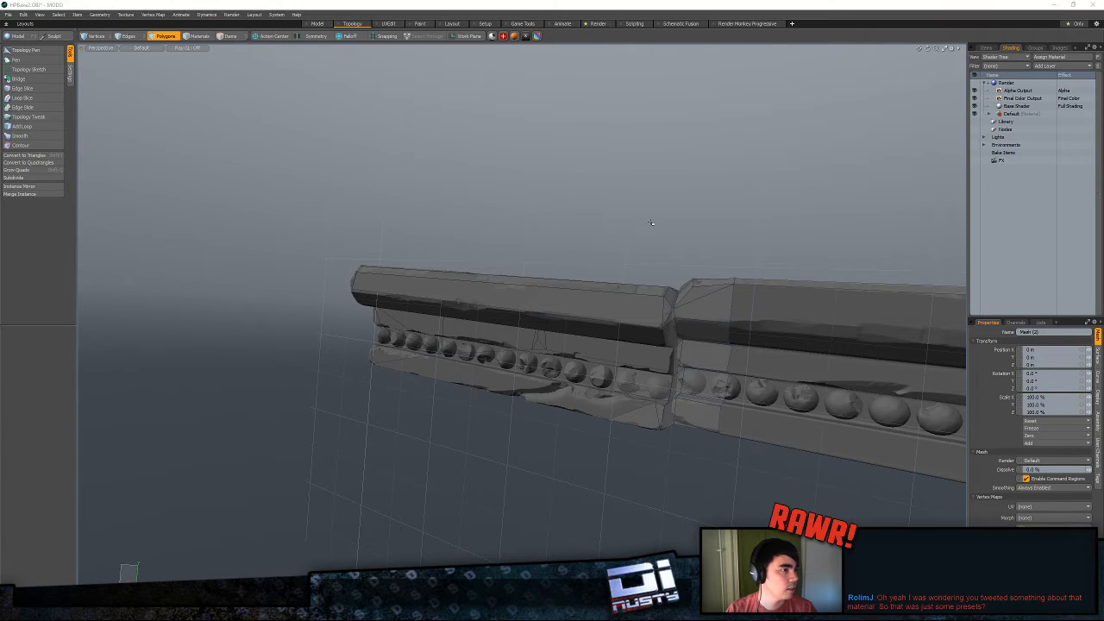
pyautogui.press('o')
pyautogui.moveTo(616, 85); pyautogui.dragTo(563, 89)
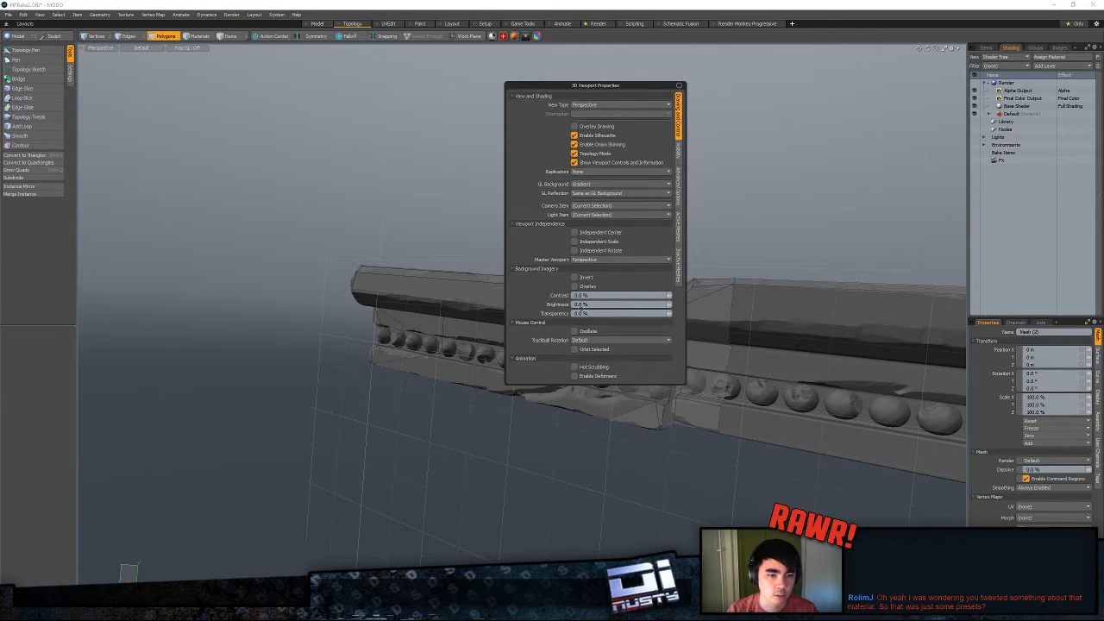
pyautogui.click(594, 342)
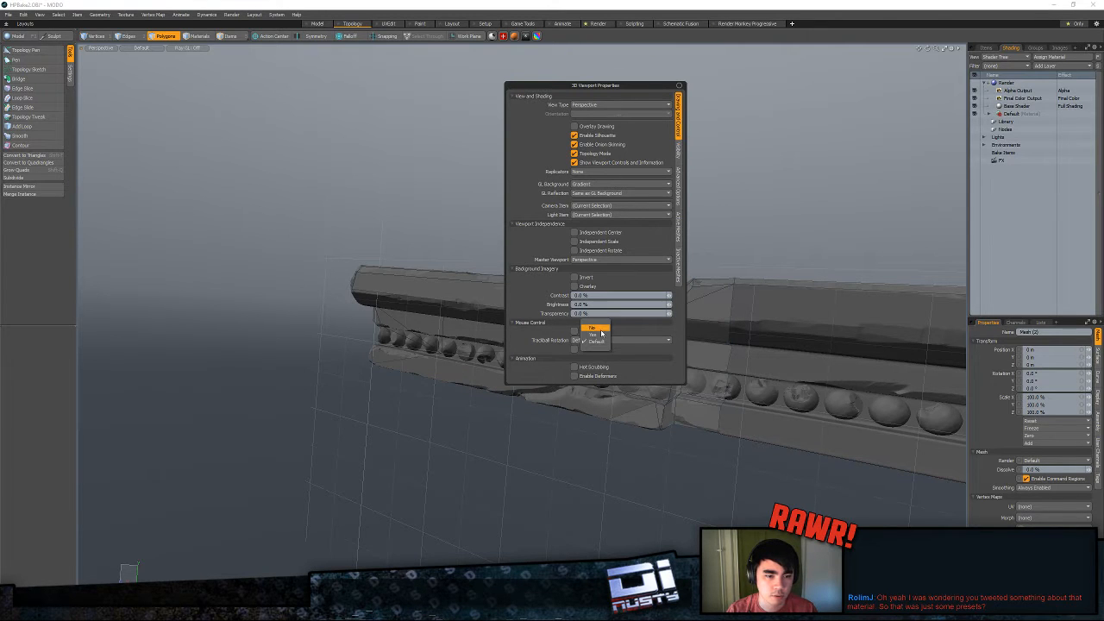
pyautogui.click(602, 330)
pyautogui.press('Escape')
# - Extend the open vertical edges of the second upper slab's front strip along the slab toward its middle
pyautogui.press('1')
pyautogui.keyDown('alt'); pyautogui.moveTo(619, 256); pyautogui.dragTo(460, 311); pyautogui.keyUp('alt')
pyautogui.press('2')
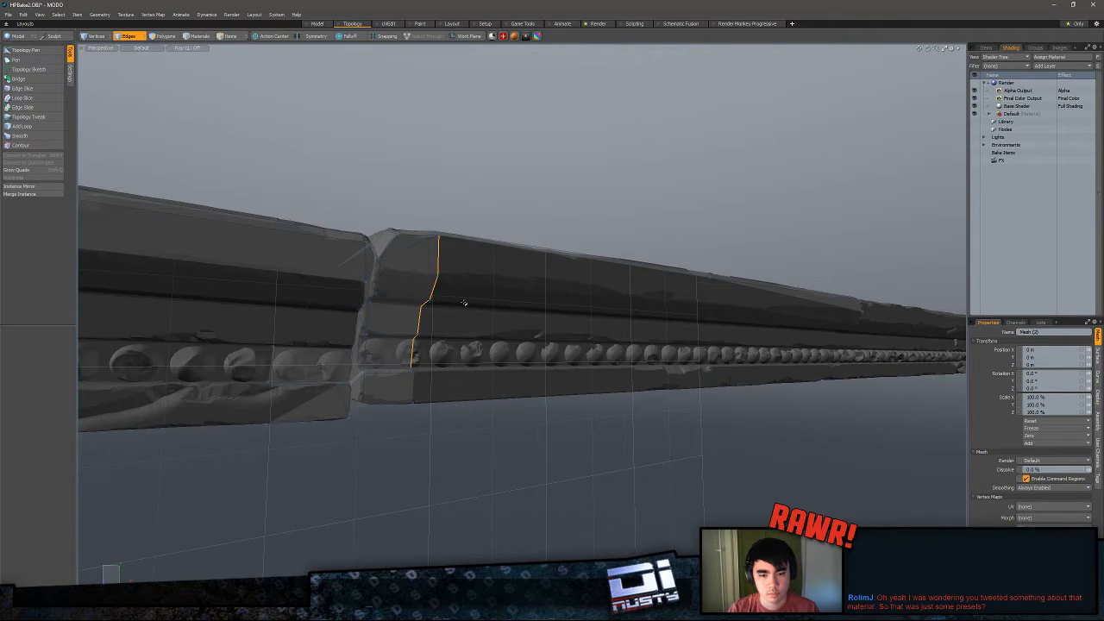
pyautogui.press('3')
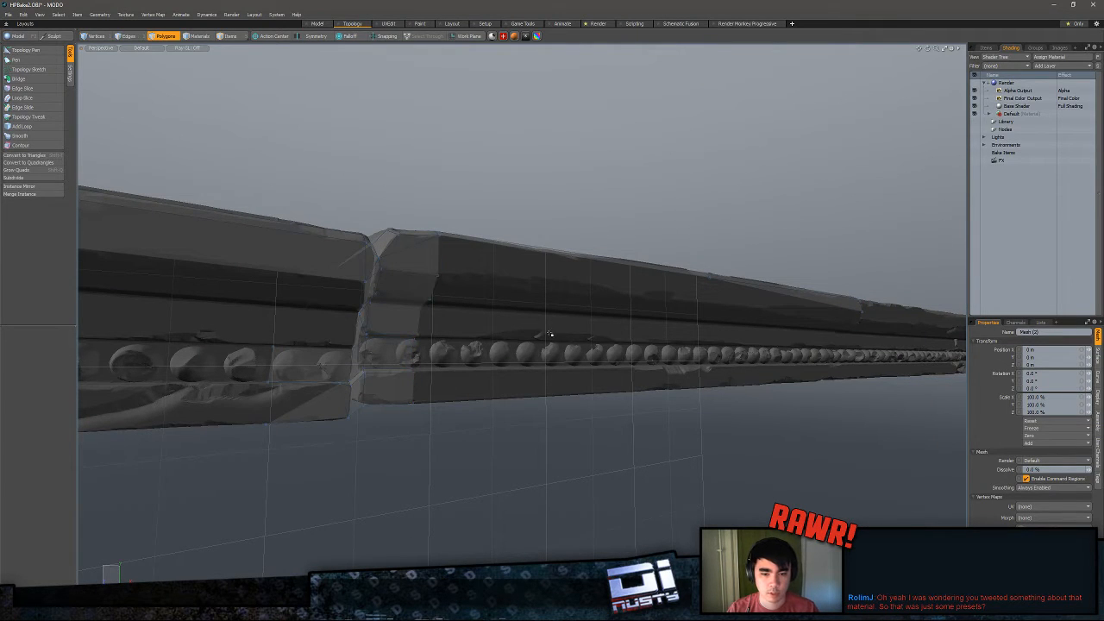
pyautogui.keyDown('alt'); pyautogui.moveTo(548, 334); pyautogui.dragTo(444, 369); pyautogui.keyUp('alt')
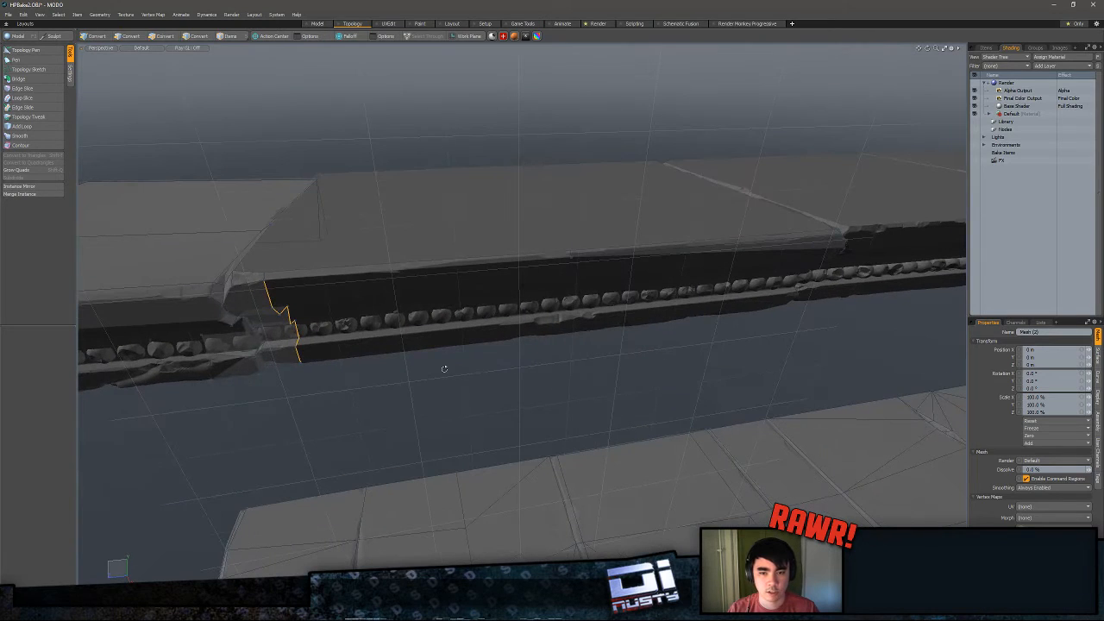
pyautogui.press('x')
pyautogui.click(285, 323)
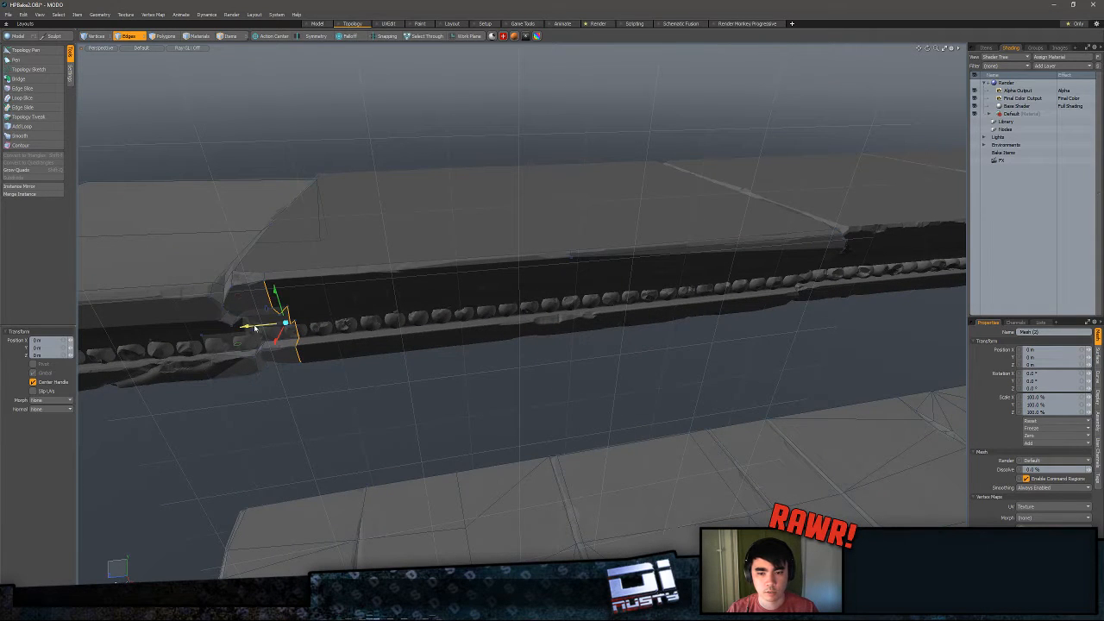
pyautogui.moveTo(254, 328); pyautogui.dragTo(173, 107)
# - Adjust the upper end vertex of the extended front strip along the slab's top edge using Topology Pen with snapping
pyautogui.click(25, 50)
pyautogui.keyDown('alt'); pyautogui.moveTo(517, 251); pyautogui.dragTo(503, 280); pyautogui.keyUp('alt')
pyautogui.press('x')
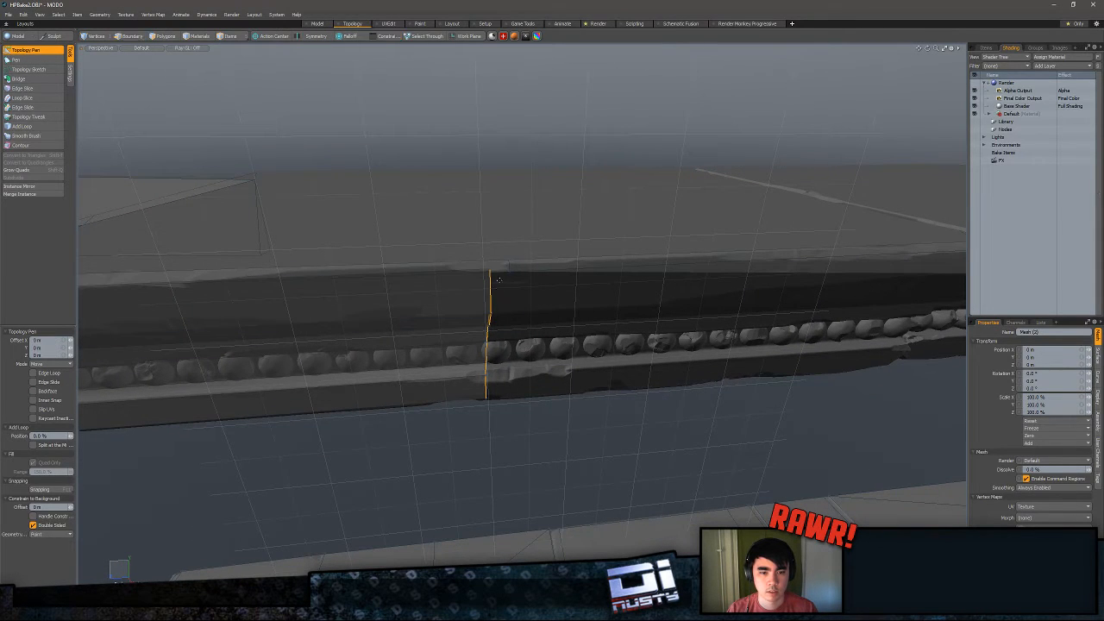
pyautogui.press('q')
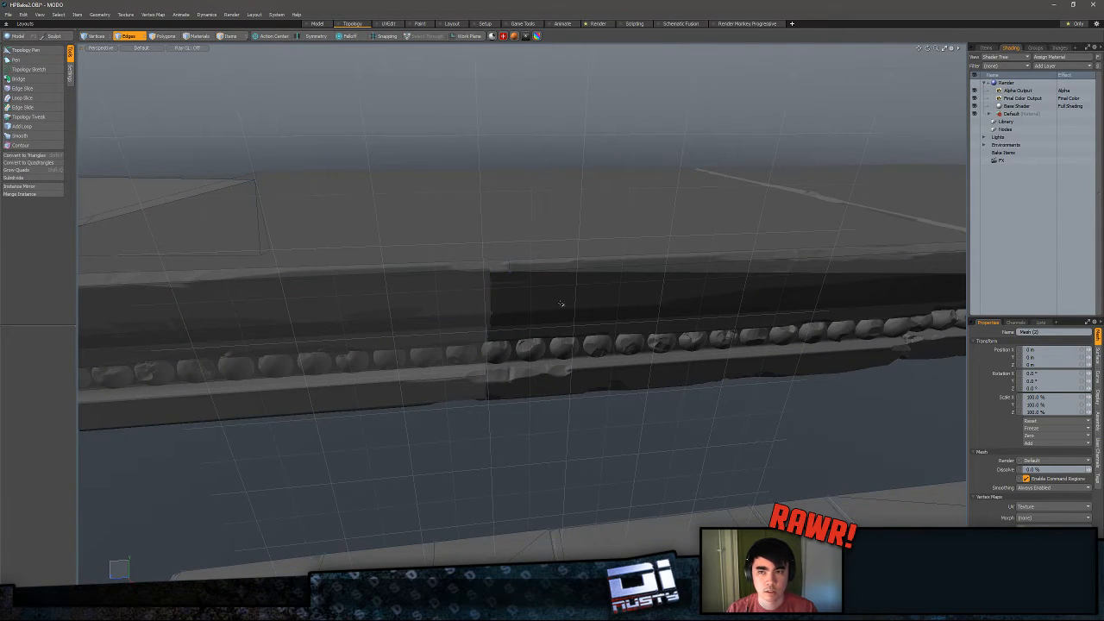
pyautogui.click(26, 50)
pyautogui.keyDown('alt'); pyautogui.moveTo(501, 259); pyautogui.dragTo(521, 259); pyautogui.keyUp('alt')
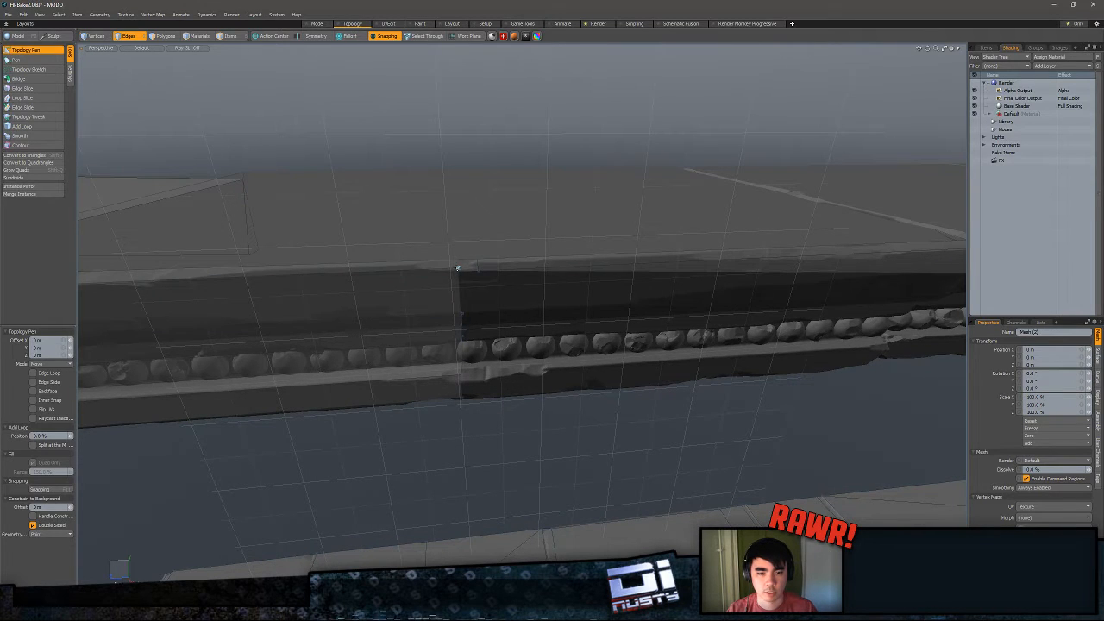
pyautogui.hotkey('ctrl', 'z')
pyautogui.moveTo(458, 267); pyautogui.dragTo(480, 270)
pyautogui.hotkey('ctrl', 'z')
# - Fit the lower end vertices of the front strip to the sculpted profile around the bead row
pyautogui.keyDown('alt'); pyautogui.moveTo(477, 343); pyautogui.dragTo(478, 329); pyautogui.keyUp('alt')
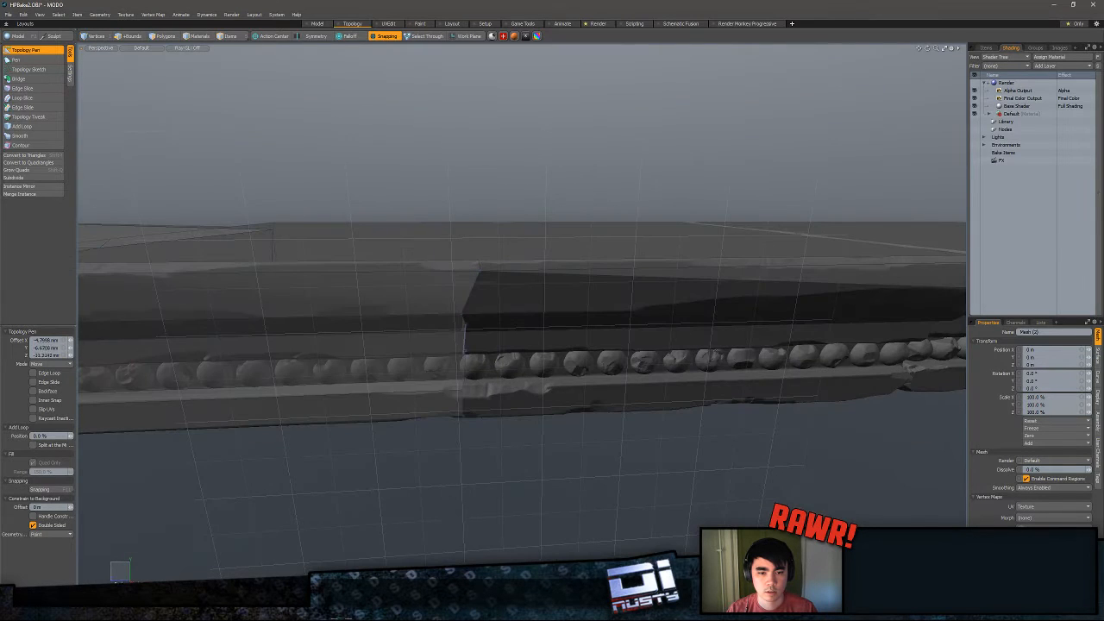
pyautogui.keyDown('alt'); pyautogui.moveTo(478, 329); pyautogui.dragTo(480, 306); pyautogui.keyUp('alt')
pyautogui.moveTo(462, 361); pyautogui.dragTo(442, 380)
pyautogui.keyDown('alt'); pyautogui.moveTo(442, 380); pyautogui.dragTo(393, 386); pyautogui.keyUp('alt')
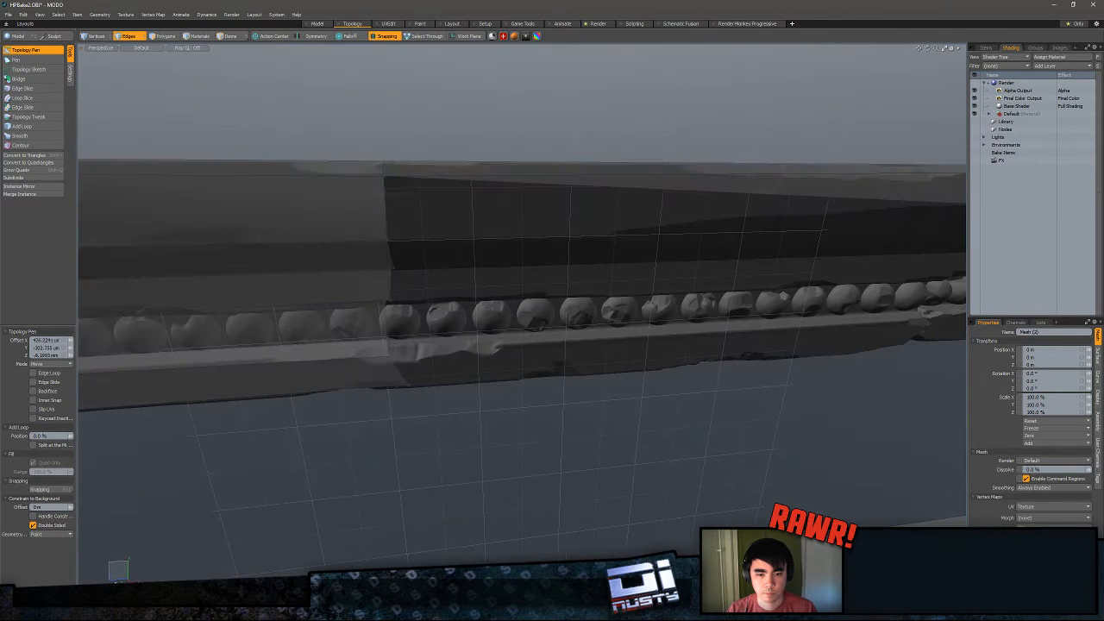
# - Extend the top bevel strip along the second slab's front edge to the next joint
pyautogui.keyDown('alt'); pyautogui.moveTo(460, 361); pyautogui.dragTo(333, 331); pyautogui.keyUp('alt')
pyautogui.keyDown('alt'); pyautogui.moveTo(466, 294); pyautogui.dragTo(397, 241); pyautogui.keyUp('alt')
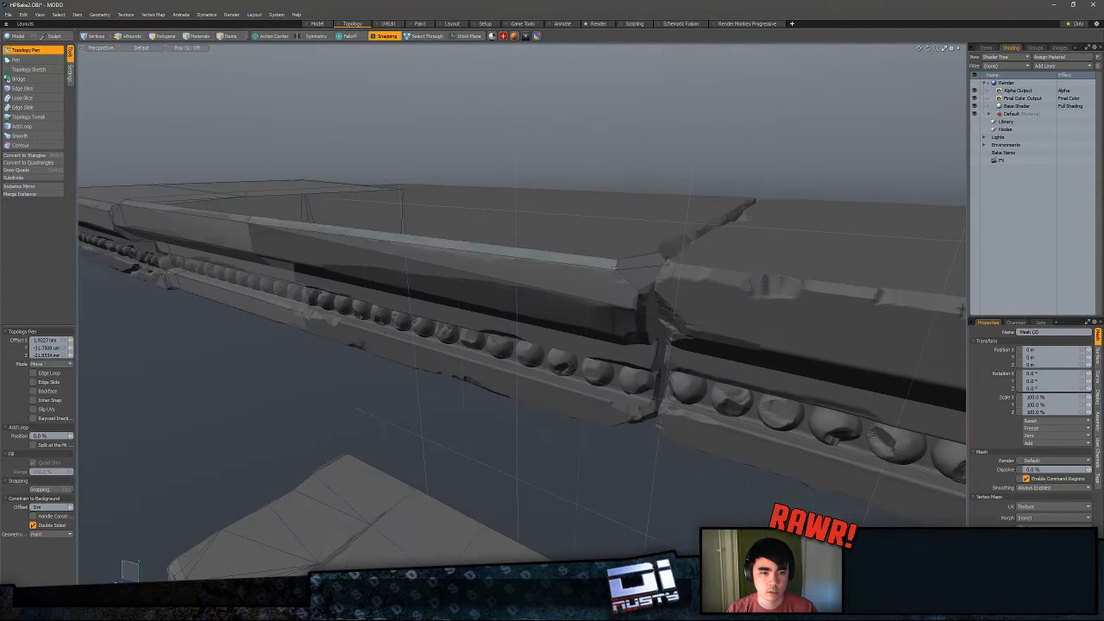
pyautogui.moveTo(613, 260); pyautogui.dragTo(635, 309)
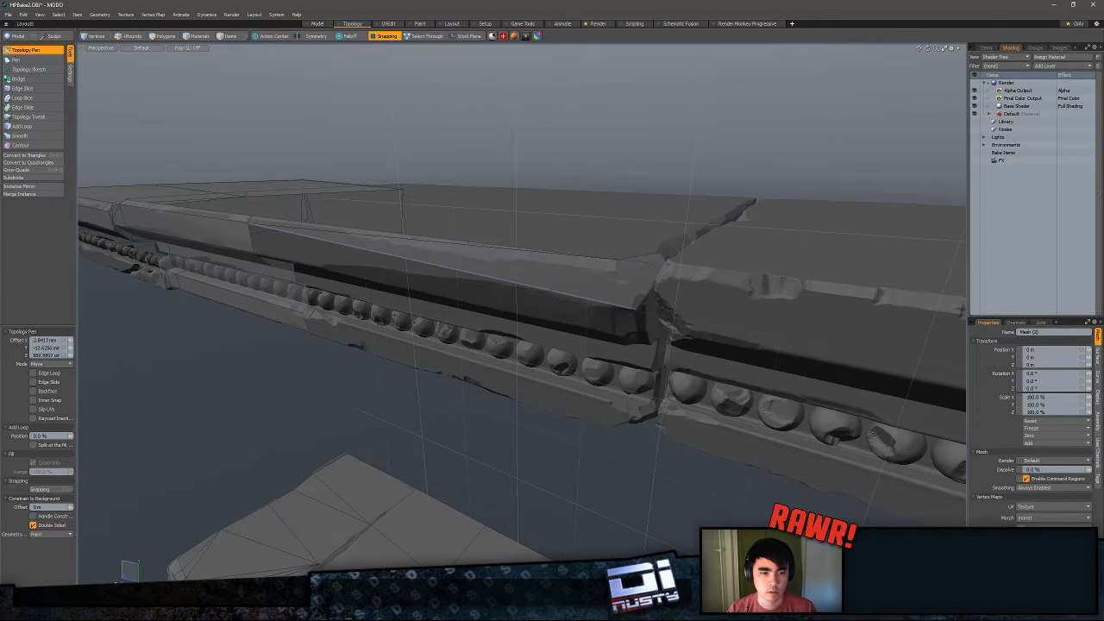
pyautogui.hotkey('ctrl', 'z')
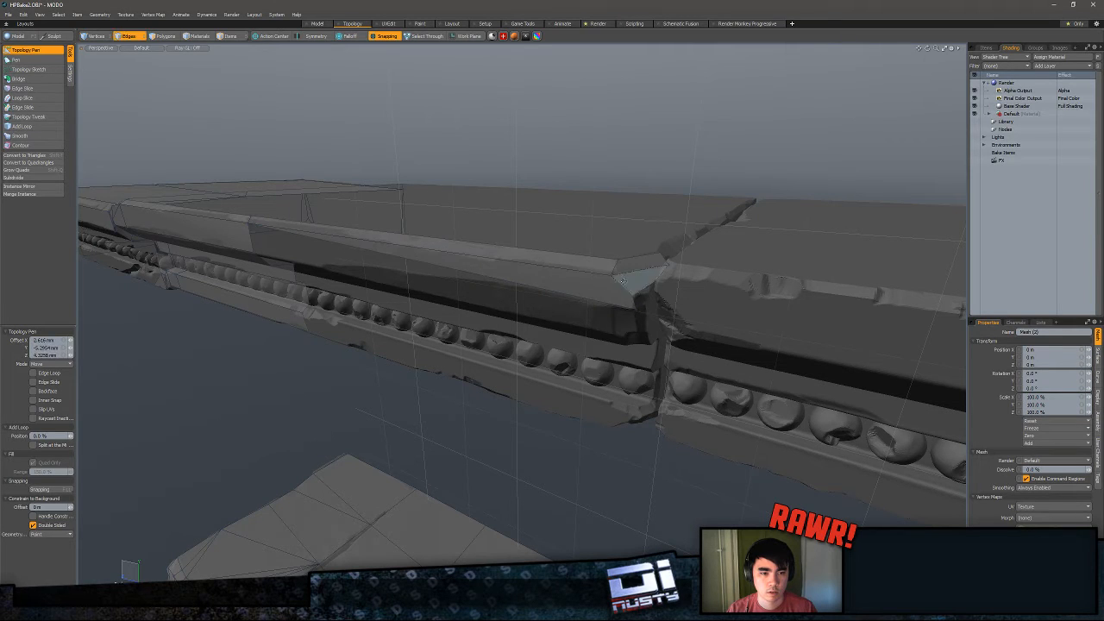
pyautogui.keyDown('alt'); pyautogui.moveTo(618, 319); pyautogui.dragTo(172, 272); pyautogui.keyUp('alt')
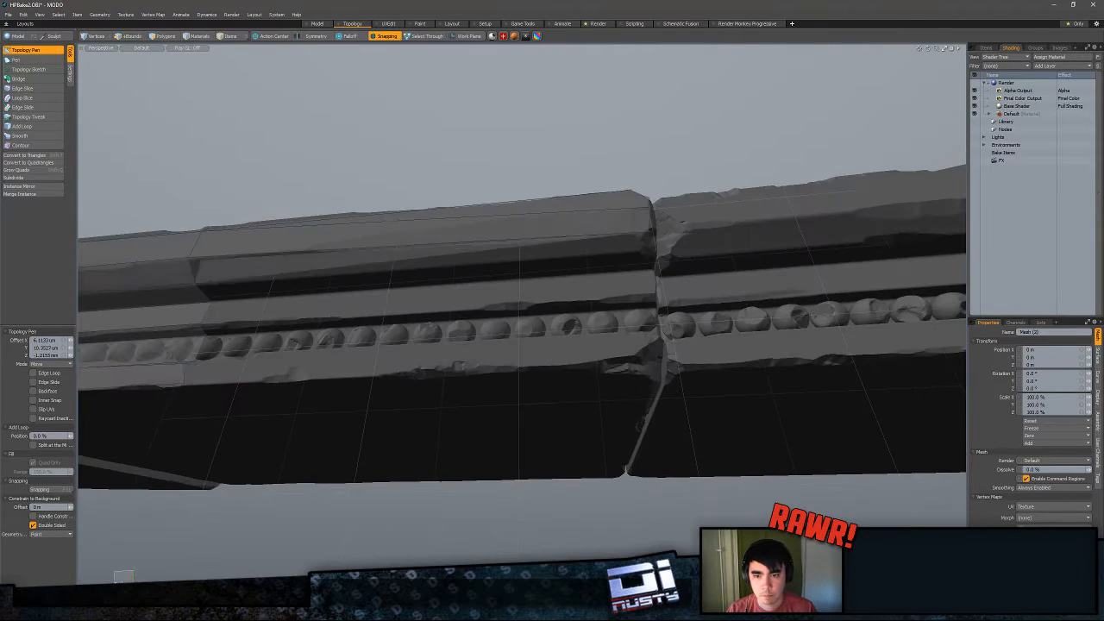
# - Extend the bevel strip's lower edge down over the upper front face and match its corner to the existing front strip
pyautogui.keyDown('shift'); pyautogui.moveTo(618, 233); pyautogui.dragTo(619, 263); pyautogui.keyUp('shift')
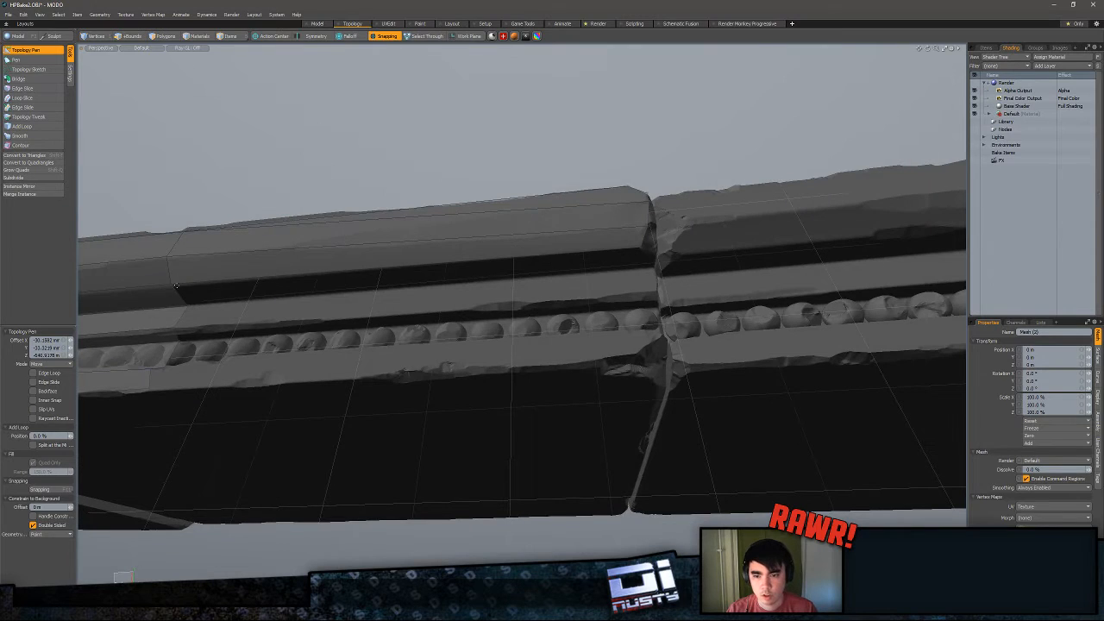
pyautogui.moveTo(176, 285)
pyautogui.keyDown('ctrl'); pyautogui.mouseDown()
pyautogui.moveTo(185, 302)
pyautogui.moveTo(188, 290)
pyautogui.moveTo(183, 302)
pyautogui.mouseUp(); pyautogui.keyUp('ctrl')
pyautogui.keyDown('alt'); pyautogui.moveTo(432, 289); pyautogui.dragTo(493, 281); pyautogui.keyUp('alt')
pyautogui.scroll(2, 493, 281)
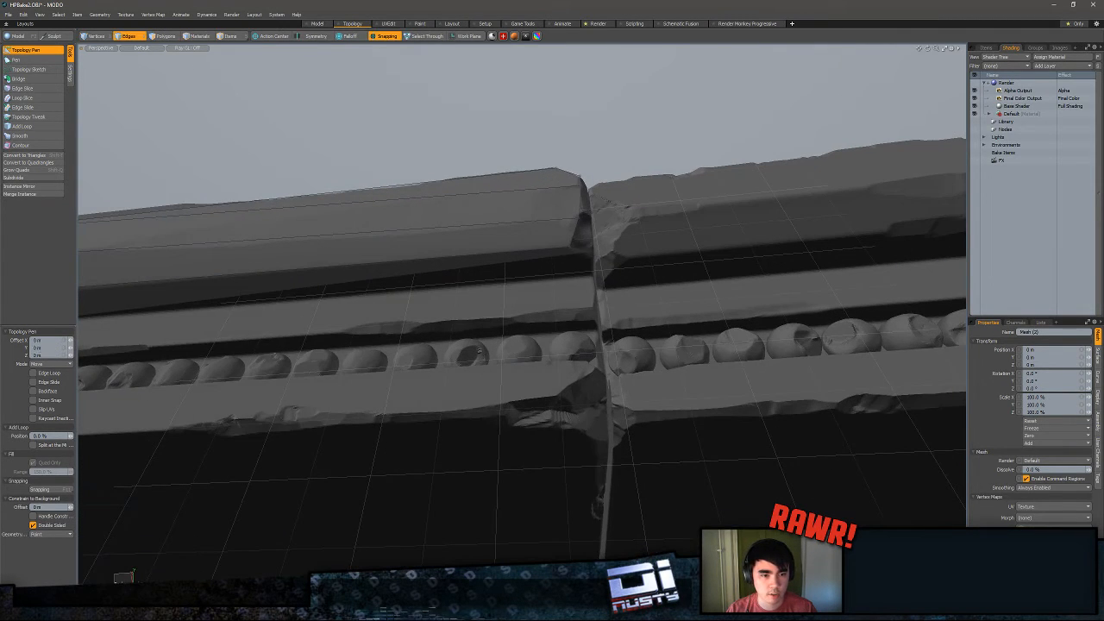
# - Fit the strip's end to the second slab's lower lip corner and extend polygons around it into the joint
pyautogui.moveTo(592, 252); pyautogui.dragTo(526, 313)
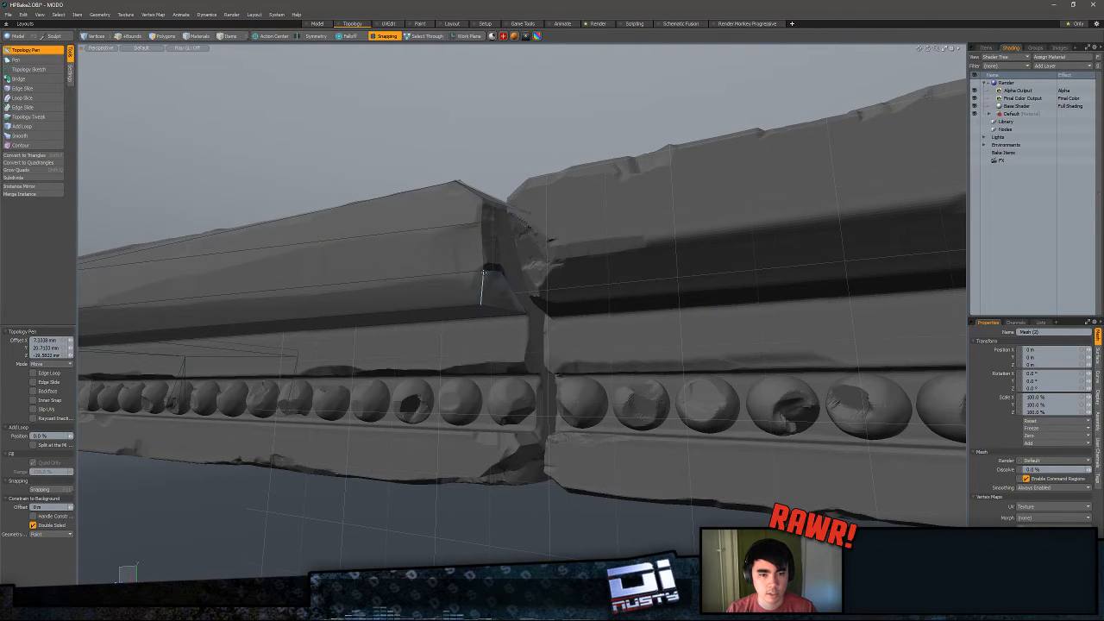
pyautogui.moveTo(483, 259)
pyautogui.keyDown('shift'); pyautogui.mouseDown()
pyautogui.moveTo(502, 257)
pyautogui.moveTo(493, 347)
pyautogui.moveTo(502, 262)
pyautogui.mouseUp(); pyautogui.keyUp('shift')
pyautogui.keyDown('alt'); pyautogui.moveTo(502, 262); pyautogui.dragTo(458, 252); pyautogui.keyUp('alt')
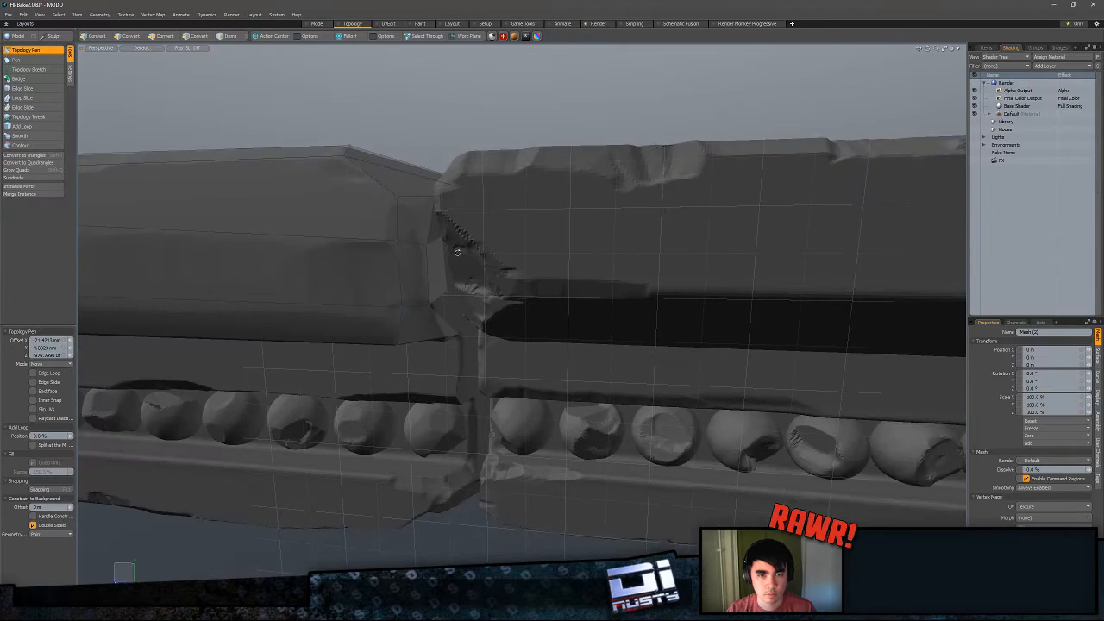
pyautogui.keyDown('alt'); pyautogui.moveTo(434, 197); pyautogui.dragTo(441, 244); pyautogui.keyUp('alt')
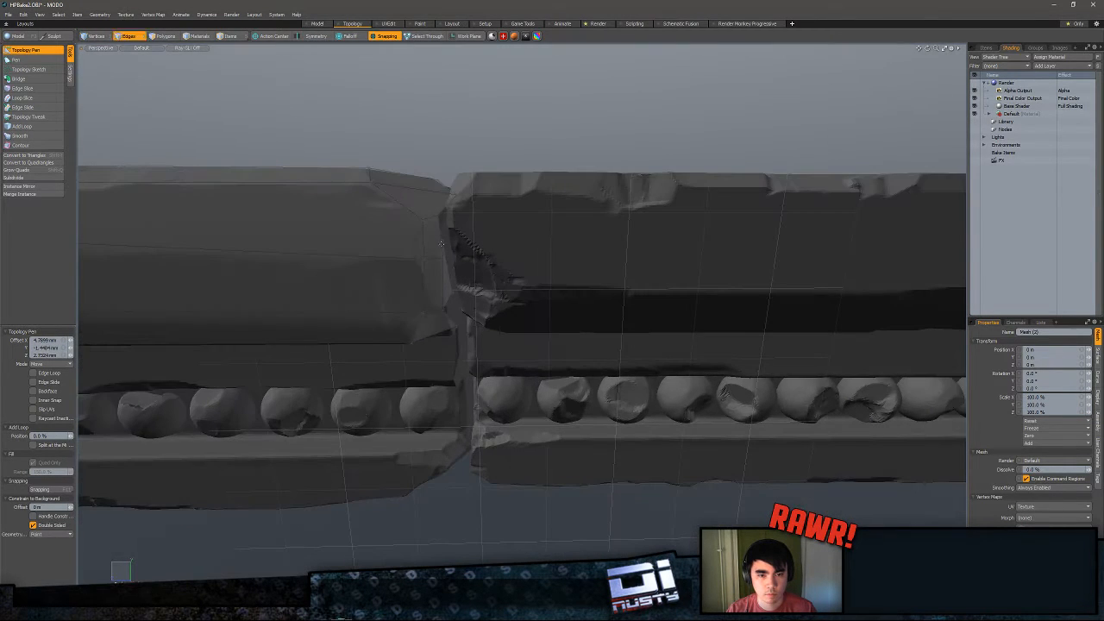
pyautogui.keyDown('alt'); pyautogui.moveTo(457, 290); pyautogui.dragTo(460, 259); pyautogui.keyUp('alt')
# - Shape the polygons bridging the joint over the chipped front corner of the third upper slab
pyautogui.moveTo(460, 319); pyautogui.dragTo(483, 304)
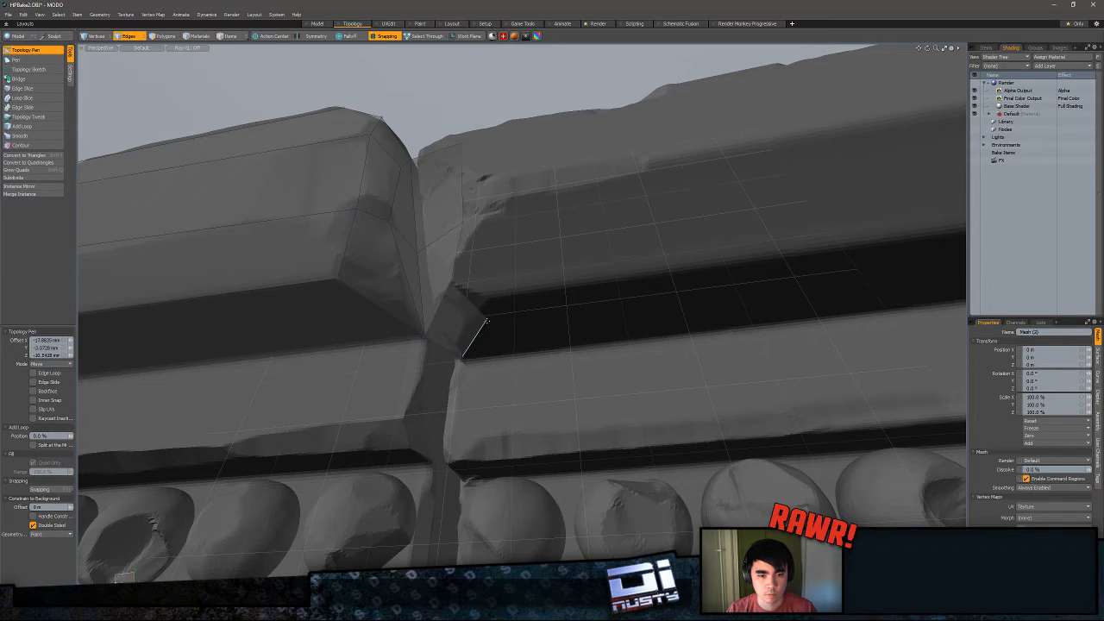
pyautogui.scroll(-2, 469, 296)
pyautogui.moveTo(483, 304); pyautogui.dragTo(481, 264)
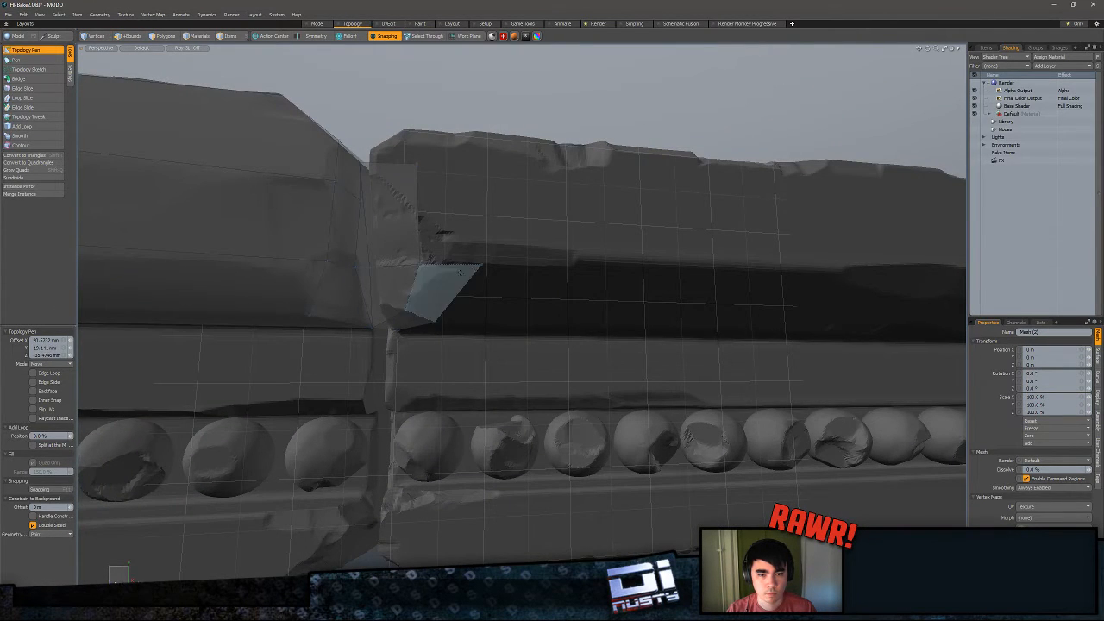
pyautogui.press('2')
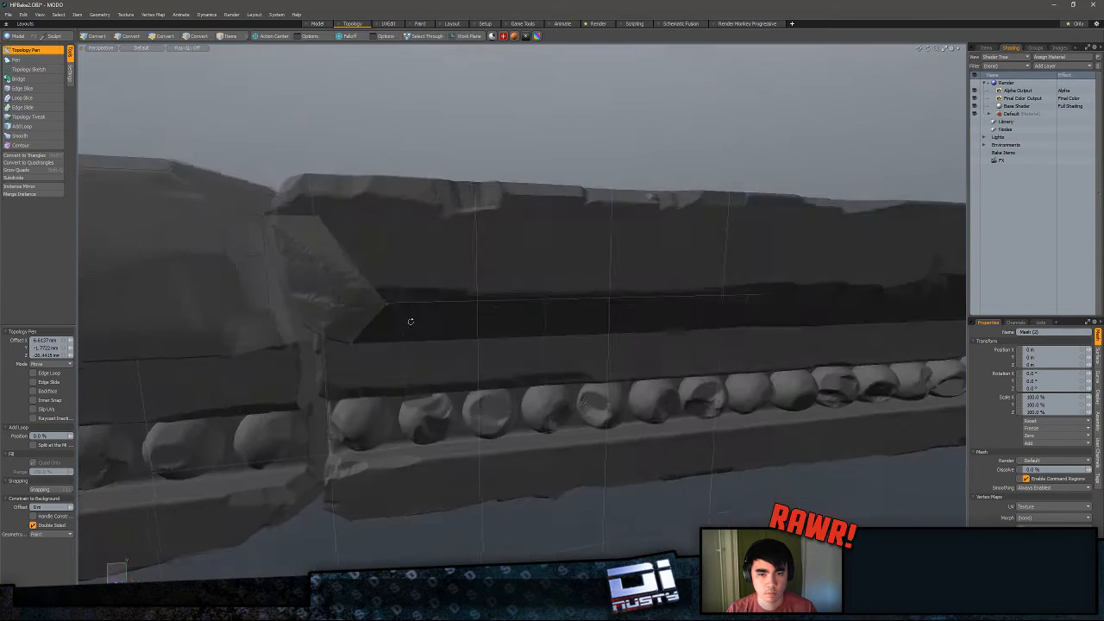
pyautogui.keyDown('alt'); pyautogui.moveTo(441, 231); pyautogui.dragTo(346, 350); pyautogui.keyUp('alt')
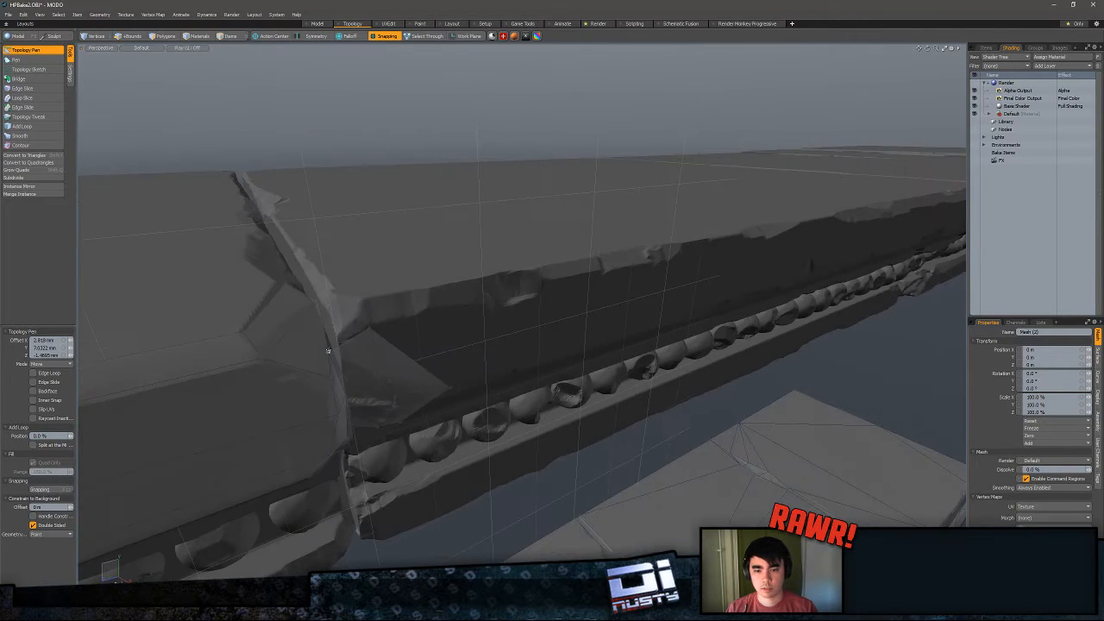
pyautogui.press('2')
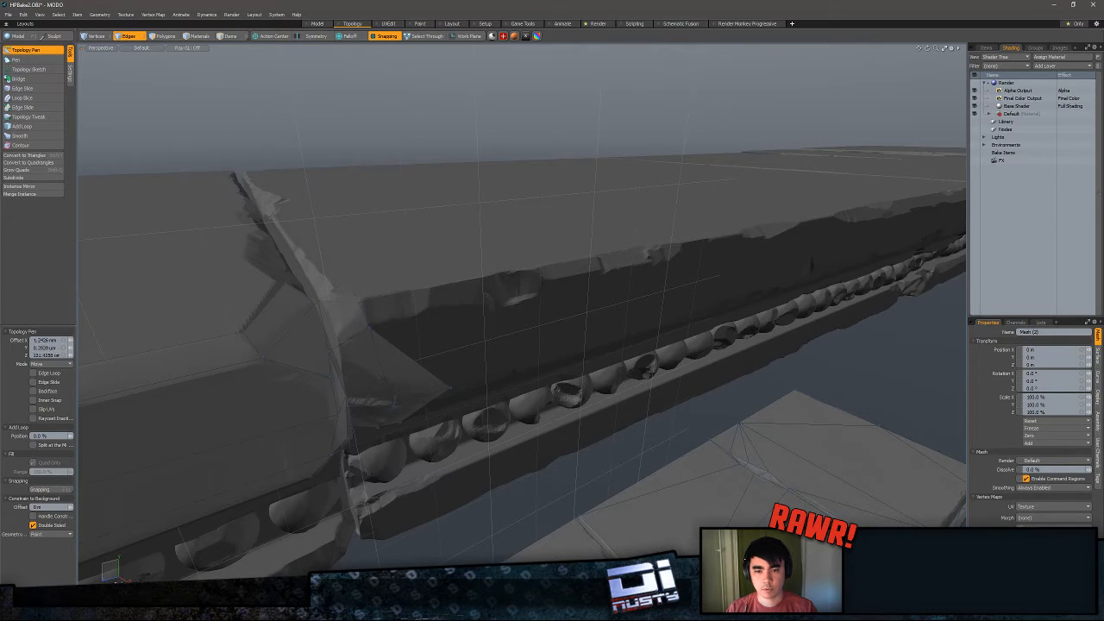
pyautogui.keyDown('alt'); pyautogui.moveTo(357, 298); pyautogui.dragTo(412, 312); pyautogui.keyUp('alt')
# - Extend the second slab's top polygon toward the first joint and place its rear vertex on the slab's back corner
pyautogui.press('space')
pyautogui.press('space')
pyautogui.click(26, 50)
pyautogui.keyDown('alt'); pyautogui.moveTo(362, 194); pyautogui.dragTo(751, 216); pyautogui.keyUp('alt')
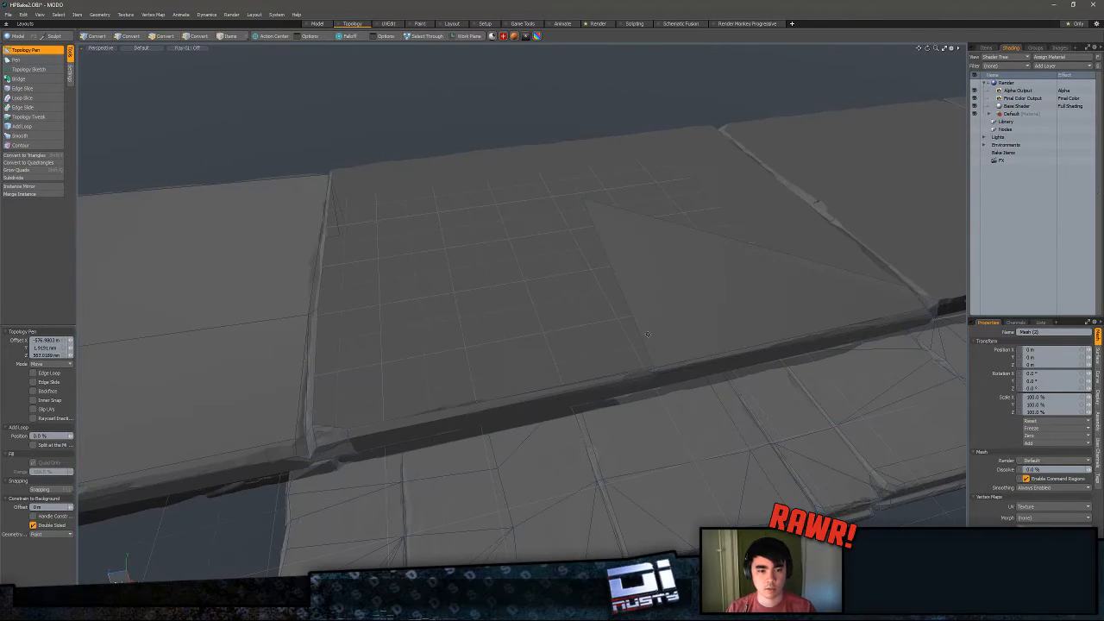
pyautogui.keyDown('shift'); pyautogui.moveTo(618, 282); pyautogui.dragTo(616, 281); pyautogui.keyUp('shift')
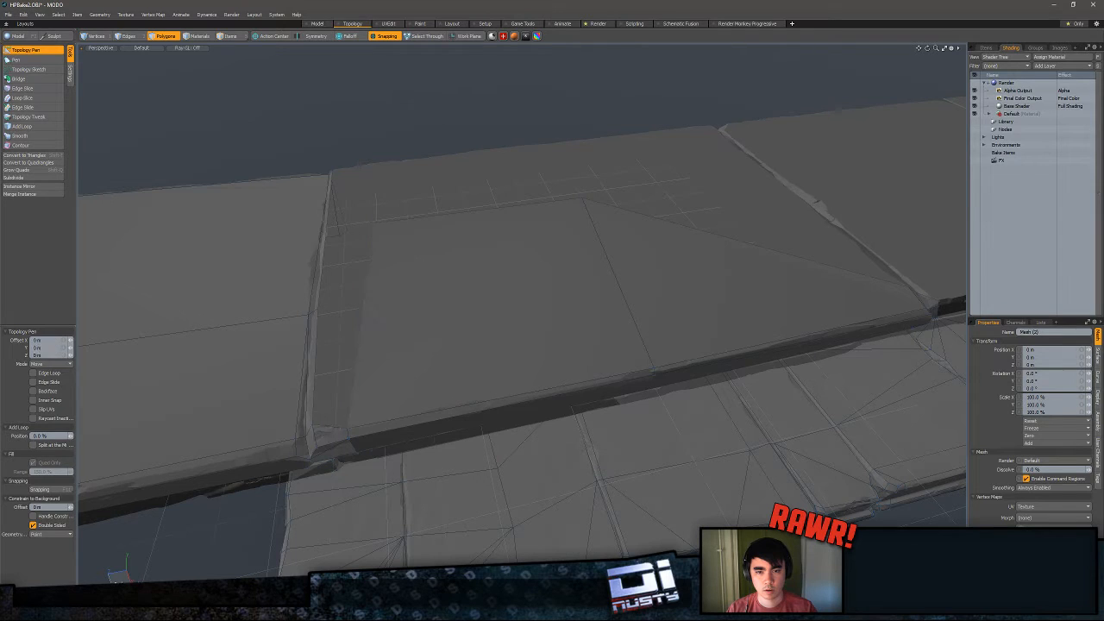
pyautogui.moveTo(373, 223); pyautogui.dragTo(332, 171)
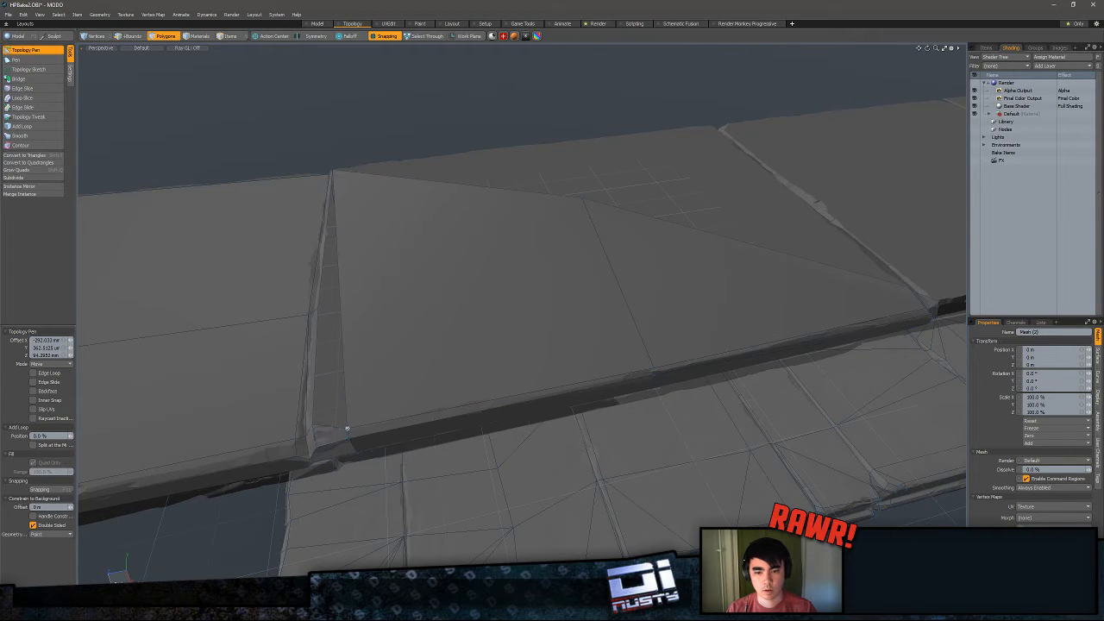
# - Examine the retopology at the first slab's front end and along the lower bead trim from low angles
pyautogui.keyDown('alt'); pyautogui.moveTo(345, 396); pyautogui.dragTo(167, 246); pyautogui.keyUp('alt')
pyautogui.press('space')
pyautogui.doubleClick(406, 322)
pyautogui.click(340, 352)
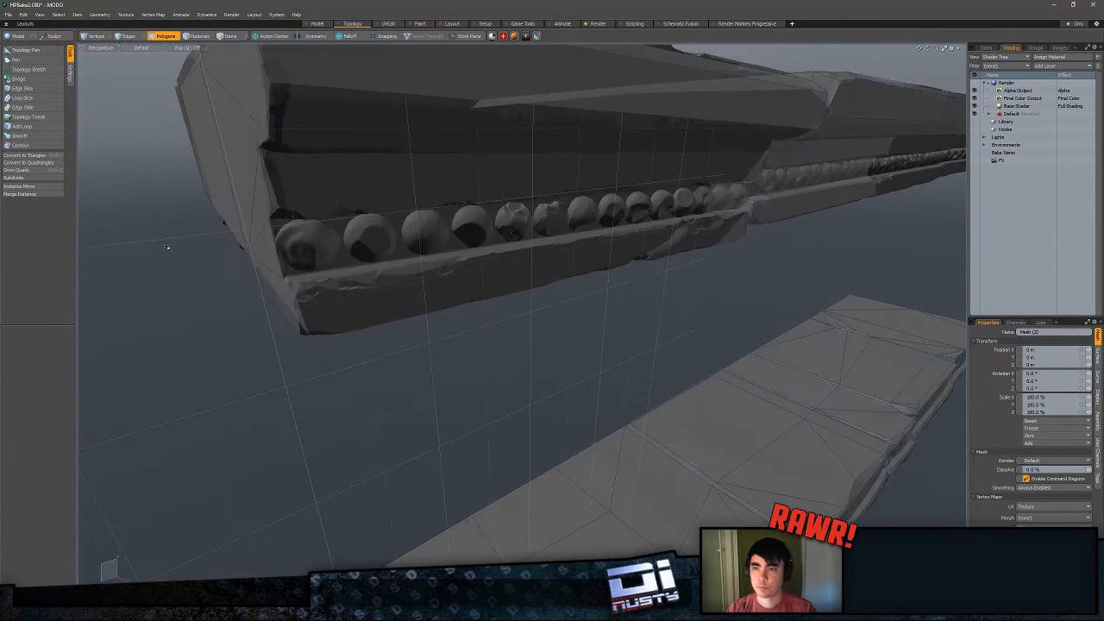
pyautogui.click(26, 50)
pyautogui.moveTo(604, 327)
pyautogui.keyDown('alt'); pyautogui.mouseDown()
pyautogui.moveTo(378, 315)
pyautogui.moveTo(690, 247)
pyautogui.mouseUp(); pyautogui.keyUp('alt')
pyautogui.moveTo(549, 286)
pyautogui.keyDown('alt'); pyautogui.mouseDown()
pyautogui.moveTo(306, 245)
pyautogui.moveTo(312, 275)
pyautogui.moveTo(505, 273)
pyautogui.moveTo(517, 253)
pyautogui.moveTo(502, 268)
pyautogui.moveTo(508, 222)
pyautogui.moveTo(543, 241)
pyautogui.moveTo(527, 273)
pyautogui.mouseUp(); pyautogui.keyUp('alt')
# - Delete the two polygons covering the last beads and the lower lip at the slab's end beside the joint
pyautogui.press('space')
pyautogui.click(529, 216)
pyautogui.keyDown('shift'); pyautogui.click(550, 243); pyautogui.keyUp('shift')
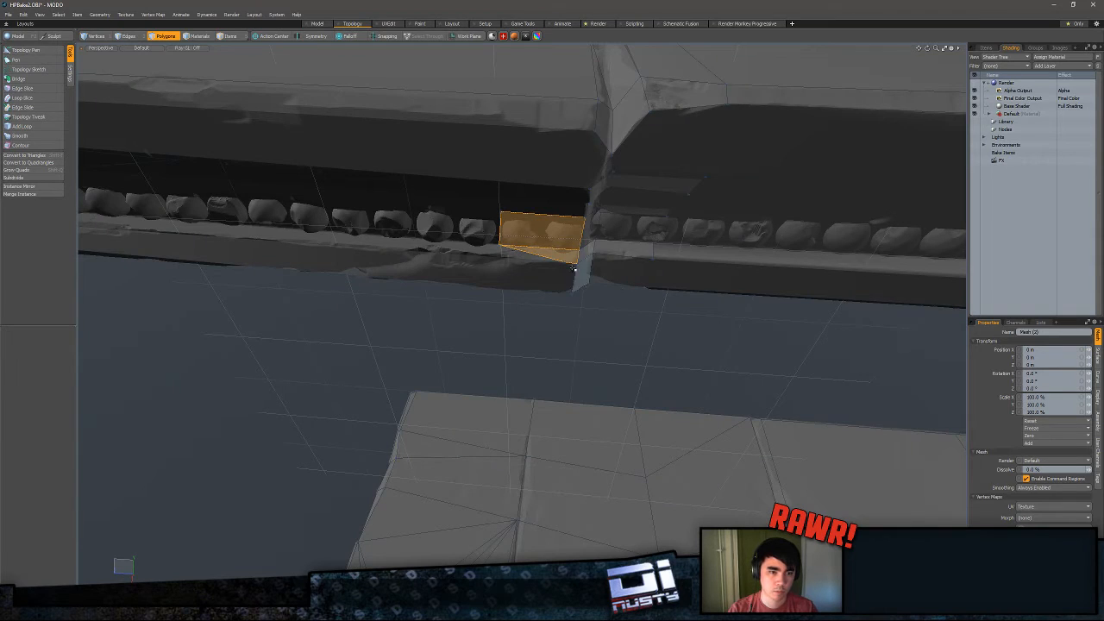
pyautogui.press('1')
pyautogui.click(565, 261)
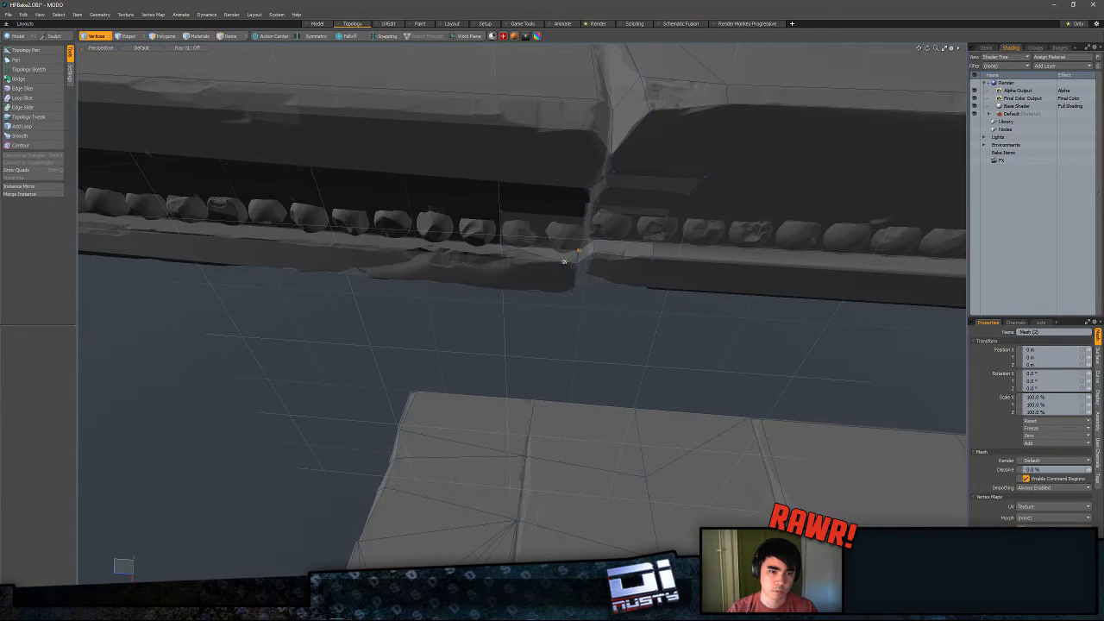
pyautogui.press('3')
pyautogui.press('Delete')
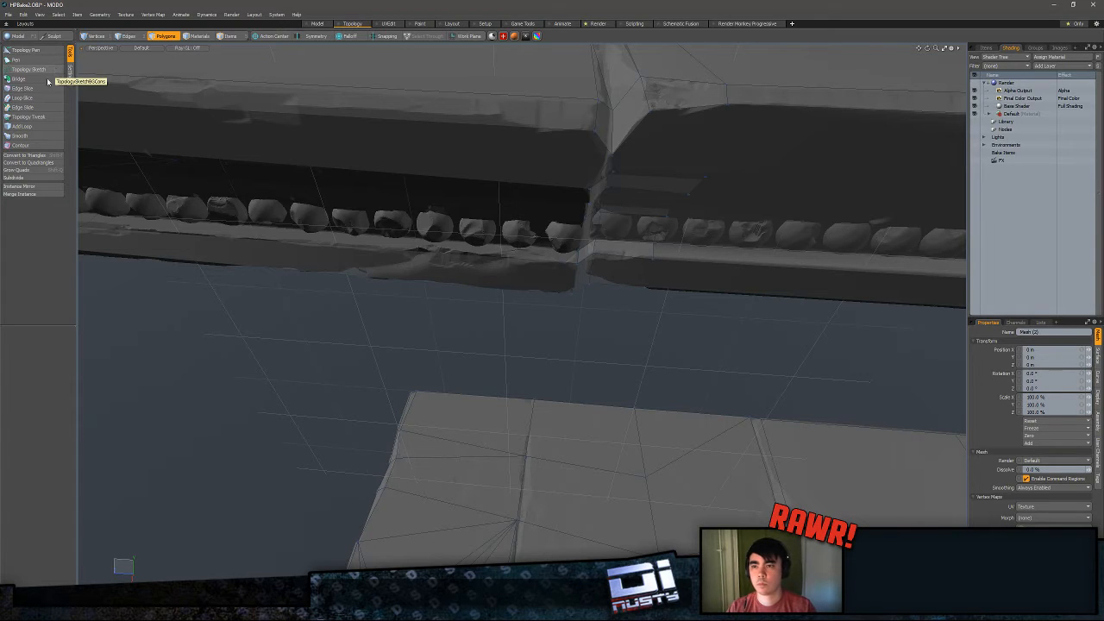
# - Inspect the mesh from the bead trim joint back to the profiled end of the first slab
pyautogui.click(40, 49)
pyautogui.keyDown('alt'); pyautogui.moveTo(483, 224); pyautogui.dragTo(478, 284); pyautogui.keyUp('alt')
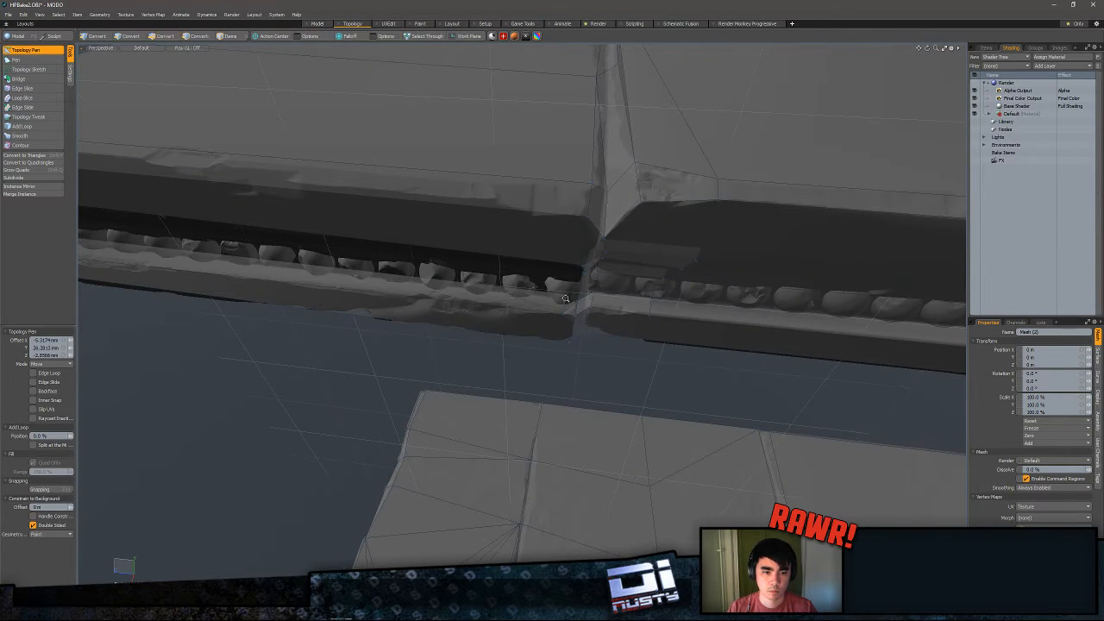
pyautogui.keyDown('alt'); pyautogui.moveTo(561, 298); pyautogui.dragTo(259, 241); pyautogui.keyUp('alt')
pyautogui.keyDown('alt'); pyautogui.keyDown('shift'); pyautogui.moveTo(820, 263); pyautogui.dragTo(462, 226); pyautogui.keyUp('shift'); pyautogui.keyUp('alt')
pyautogui.scroll(3, 552, 284)
pyautogui.keyDown('alt'); pyautogui.moveTo(462, 226); pyautogui.dragTo(406, 199); pyautogui.keyUp('alt')
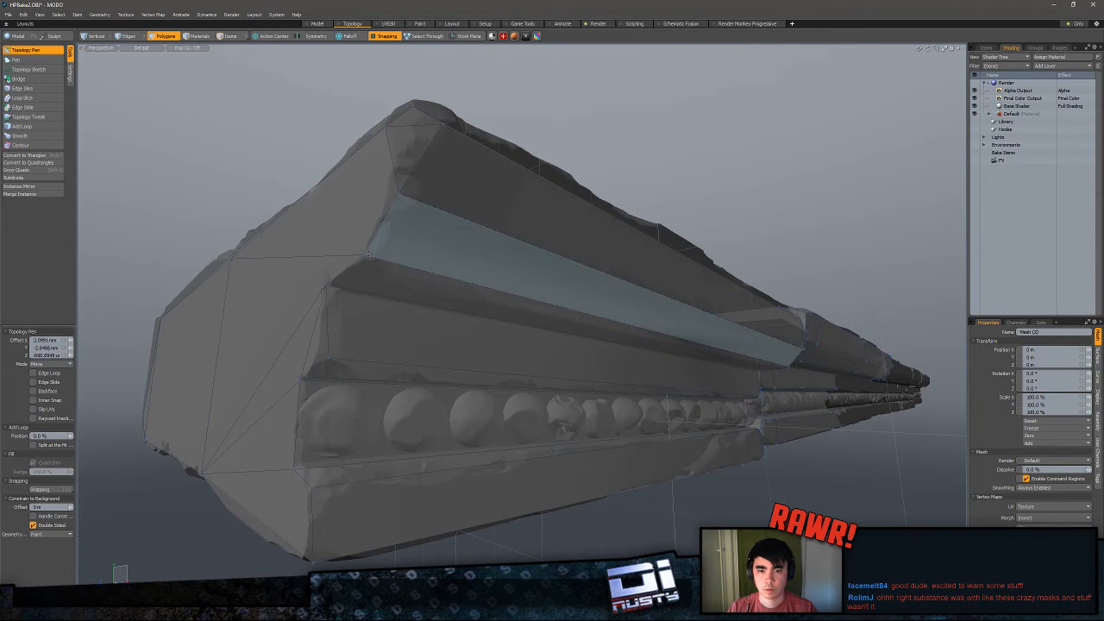
pyautogui.scroll(-3, 365, 262)
pyautogui.press('q')
pyautogui.click(457, 270)
pyautogui.keyDown('alt'); pyautogui.moveTo(365, 261); pyautogui.dragTo(604, 337); pyautogui.keyUp('alt')
pyautogui.doubleClick(457, 270)
pyautogui.click(717, 372)
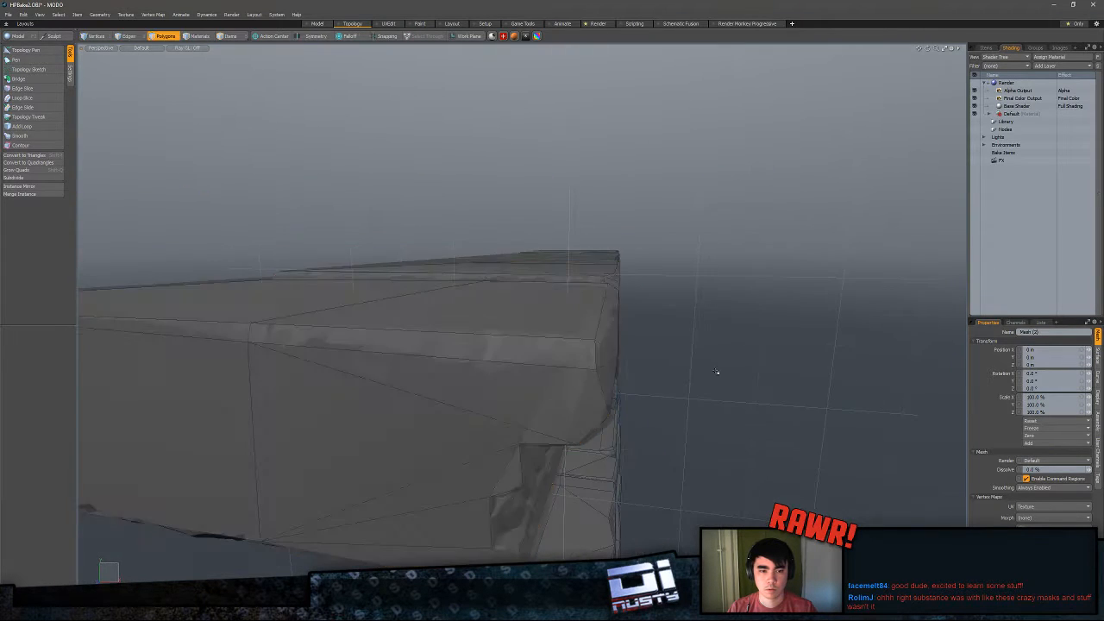
# - Fit the mesh's upper front corner on the first slab to the sculpted bevel using the Topology Pen with snapping
pyautogui.keyDown('alt'); pyautogui.moveTo(717, 371); pyautogui.dragTo(603, 279); pyautogui.keyUp('alt')
pyautogui.click(30, 51)
pyautogui.keyDown('alt'); pyautogui.moveTo(656, 237); pyautogui.dragTo(668, 271); pyautogui.keyUp('alt')
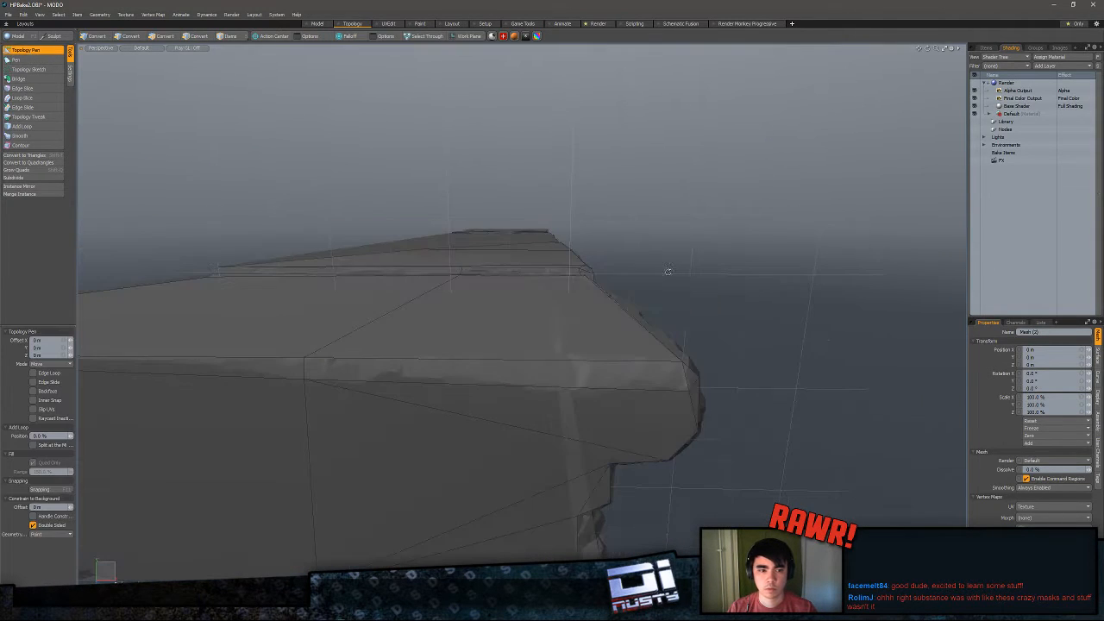
pyautogui.press('x')
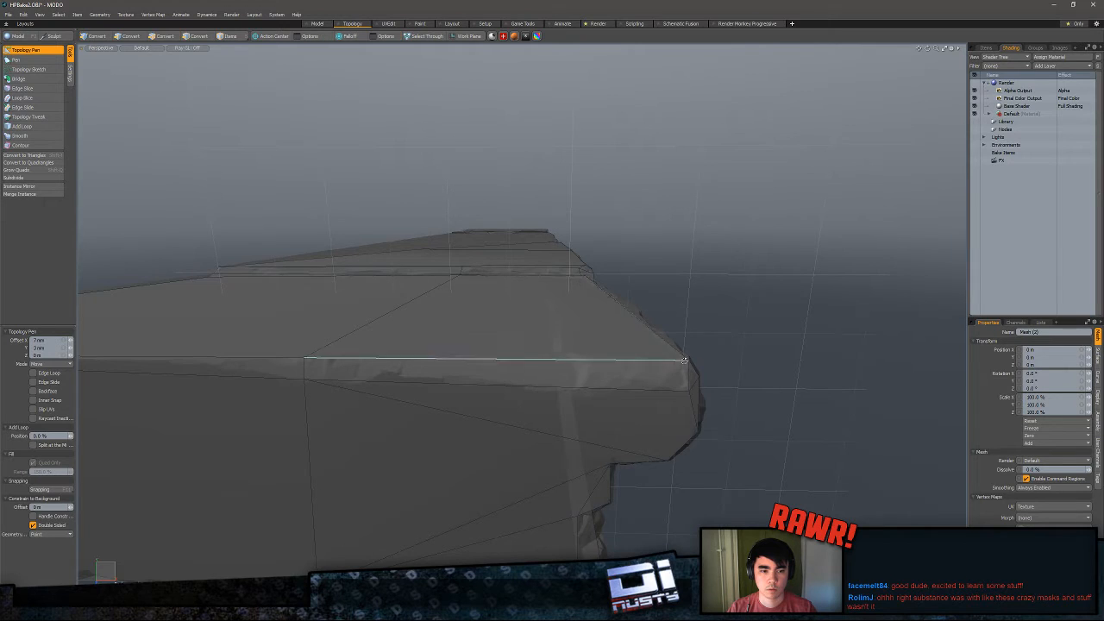
pyautogui.keyDown('alt'); pyautogui.moveTo(681, 363); pyautogui.dragTo(644, 355); pyautogui.keyUp('alt')
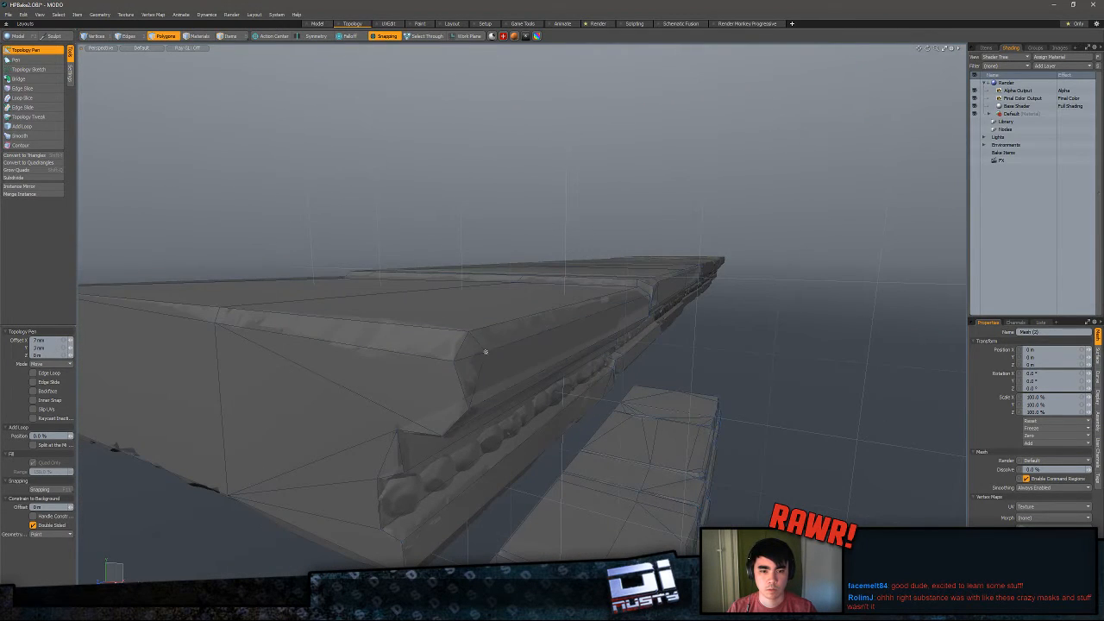
pyautogui.moveTo(486, 353); pyautogui.dragTo(512, 319)
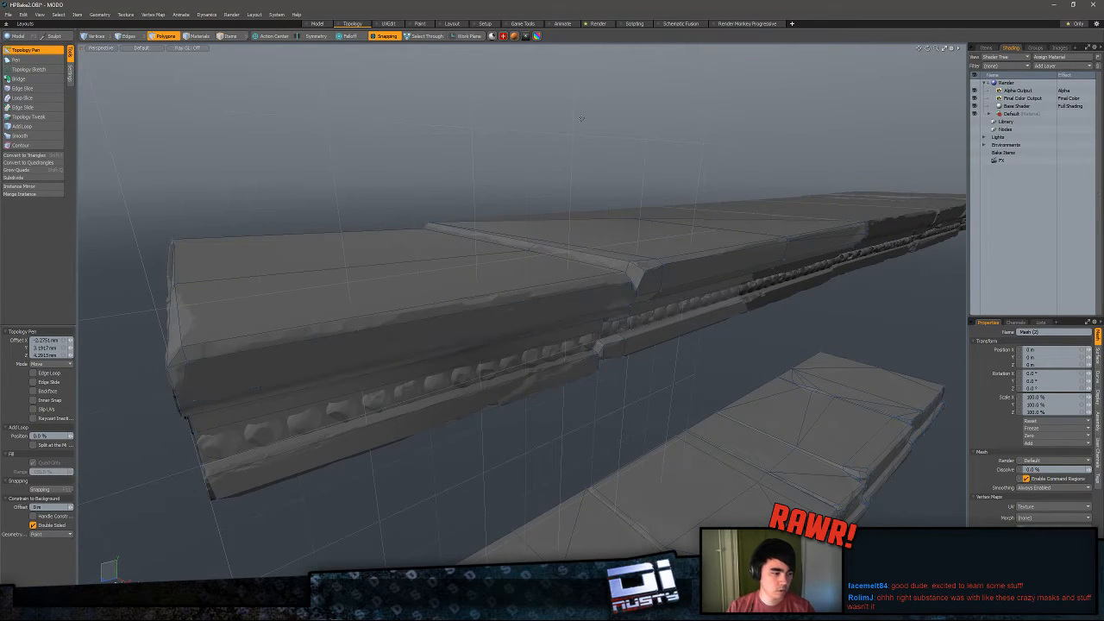
# - Place the second slab's middle top vertex on its back edge and extend the top mesh toward the next joint
pyautogui.keyDown('alt'); pyautogui.moveTo(718, 228); pyautogui.dragTo(545, 369); pyautogui.keyUp('alt')
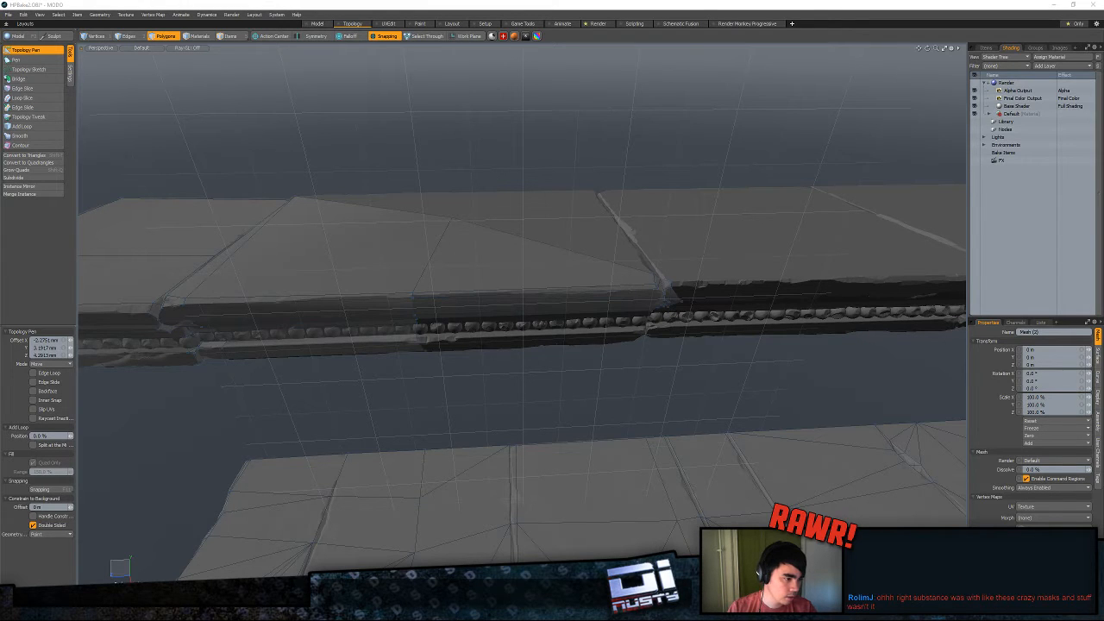
pyautogui.click(740, 6)
pyautogui.keyDown('alt'); pyautogui.moveTo(751, 151); pyautogui.dragTo(498, 195); pyautogui.keyUp('alt')
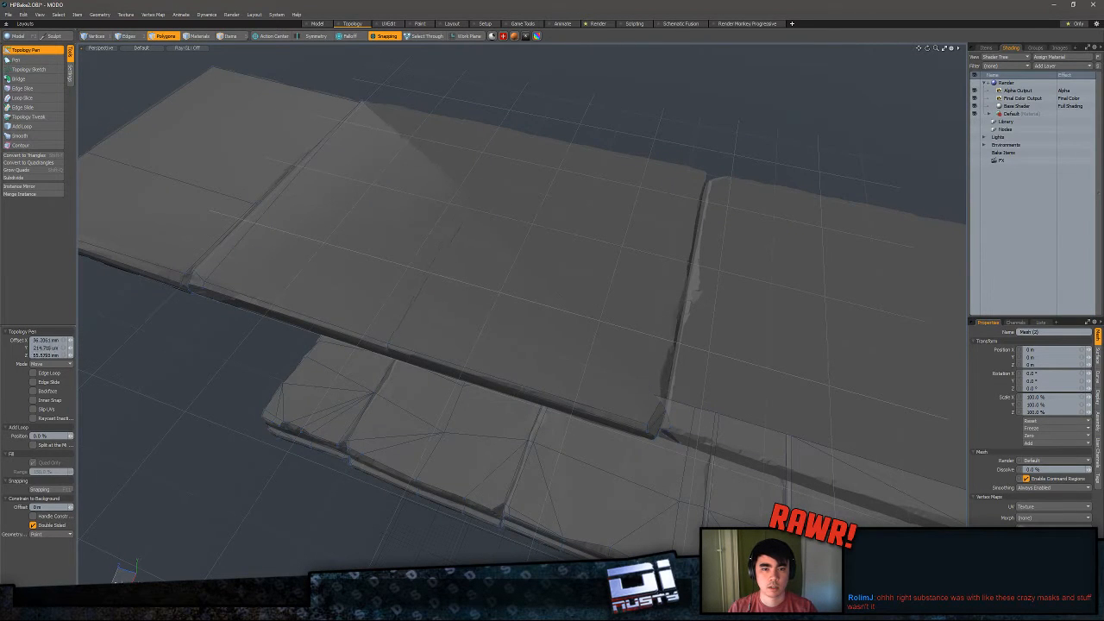
pyautogui.keyDown('alt'); pyautogui.moveTo(610, 125); pyautogui.dragTo(448, 143); pyautogui.keyUp('alt')
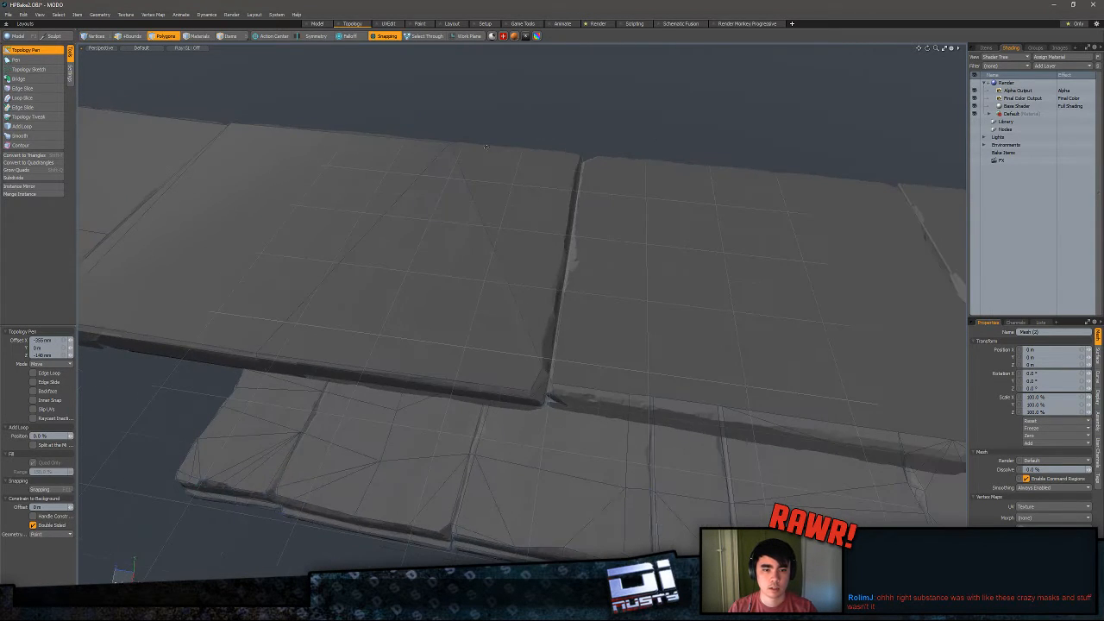
pyautogui.keyDown('shift'); pyautogui.moveTo(540, 362); pyautogui.dragTo(747, 397); pyautogui.keyUp('shift')
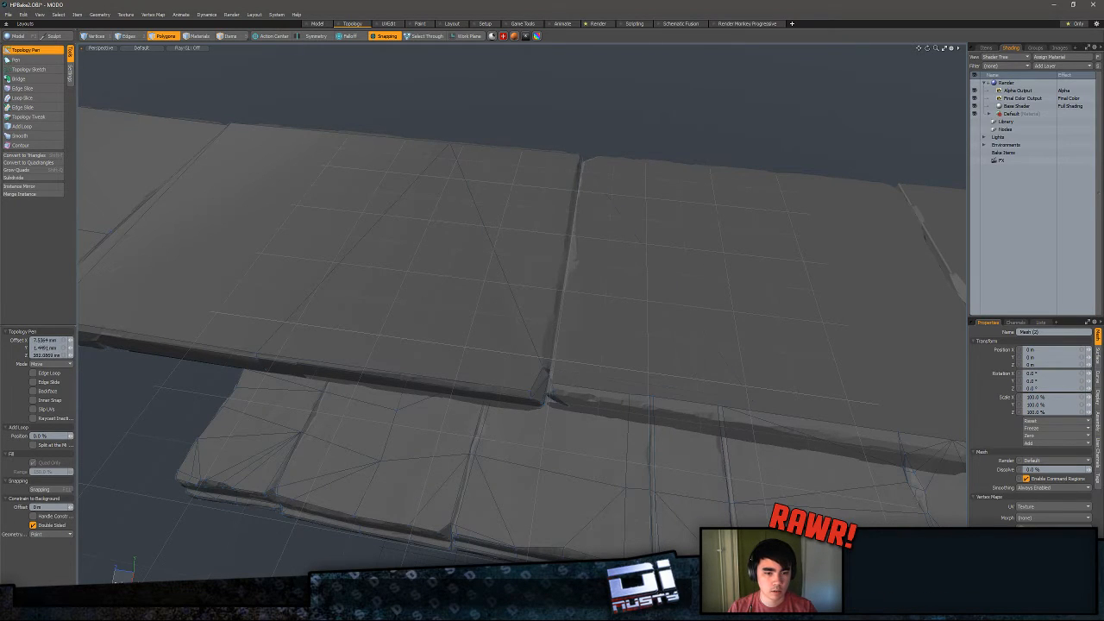
pyautogui.moveTo(563, 371); pyautogui.dragTo(614, 341)
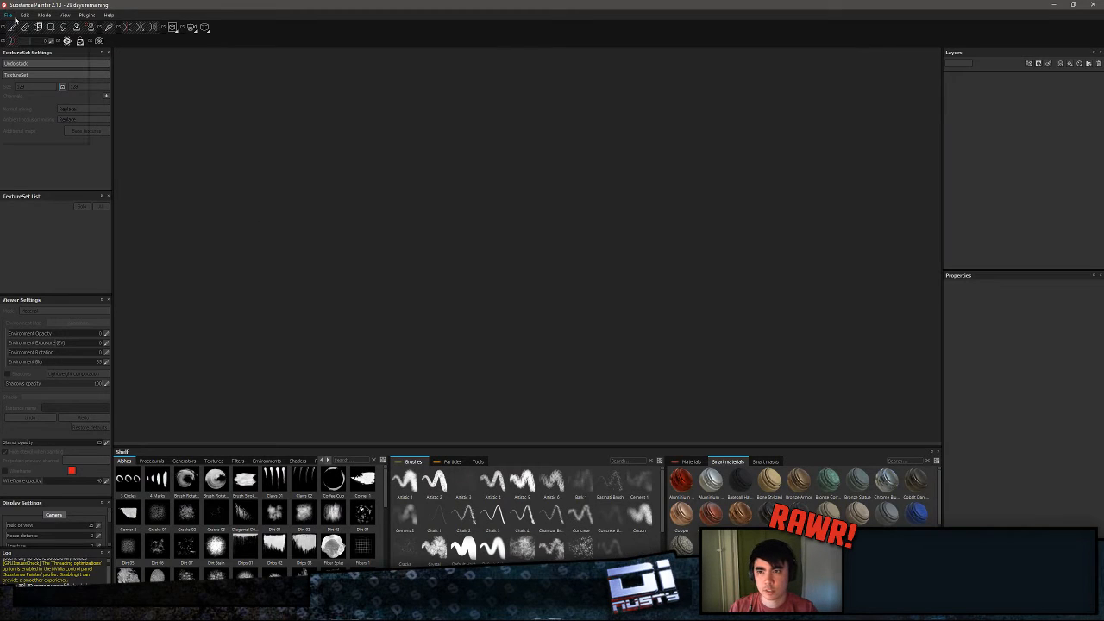
# - Switch to Substance Painter and open the recent project MaterialTest_Stone.spp
pyautogui.click(8, 14)
pyautogui.moveTo(30, 43)
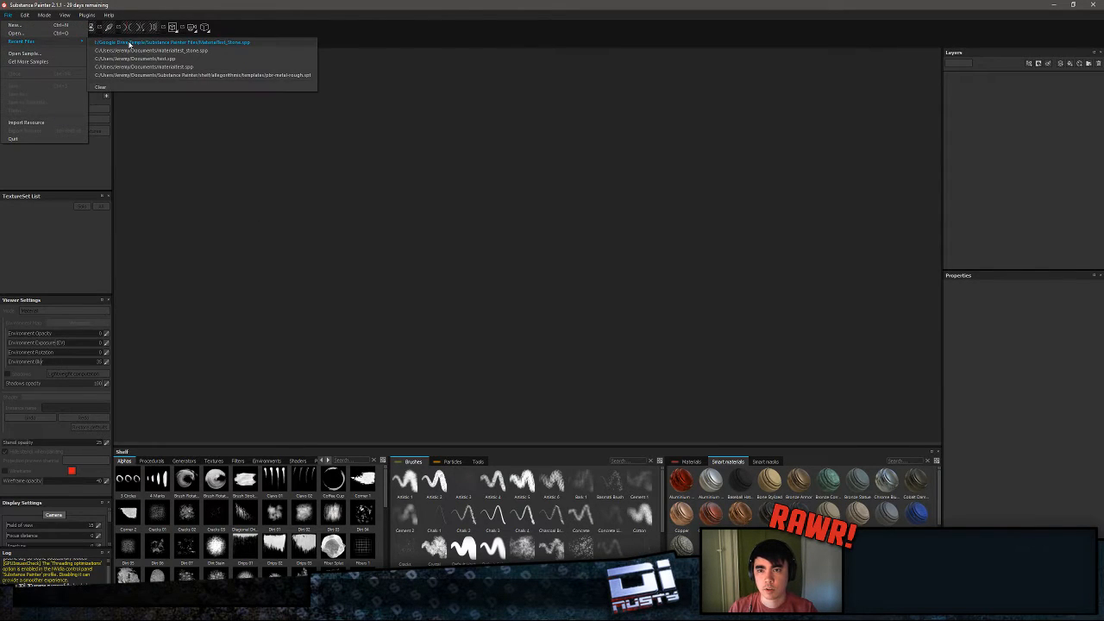
pyautogui.click(129, 43)
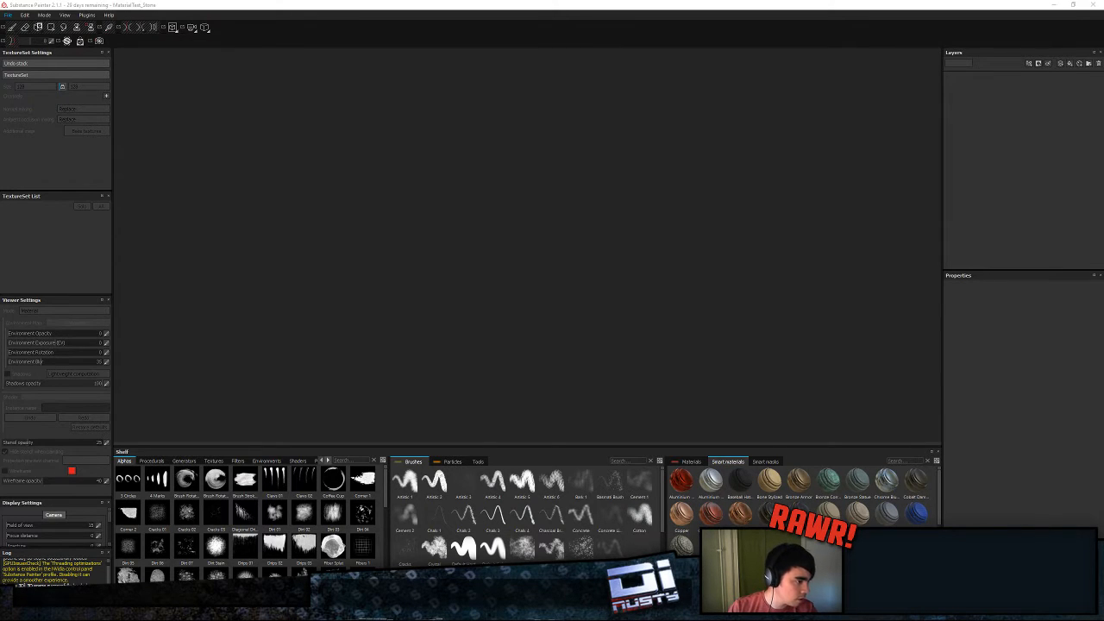
pyautogui.hotkey('alt', 'Tab')
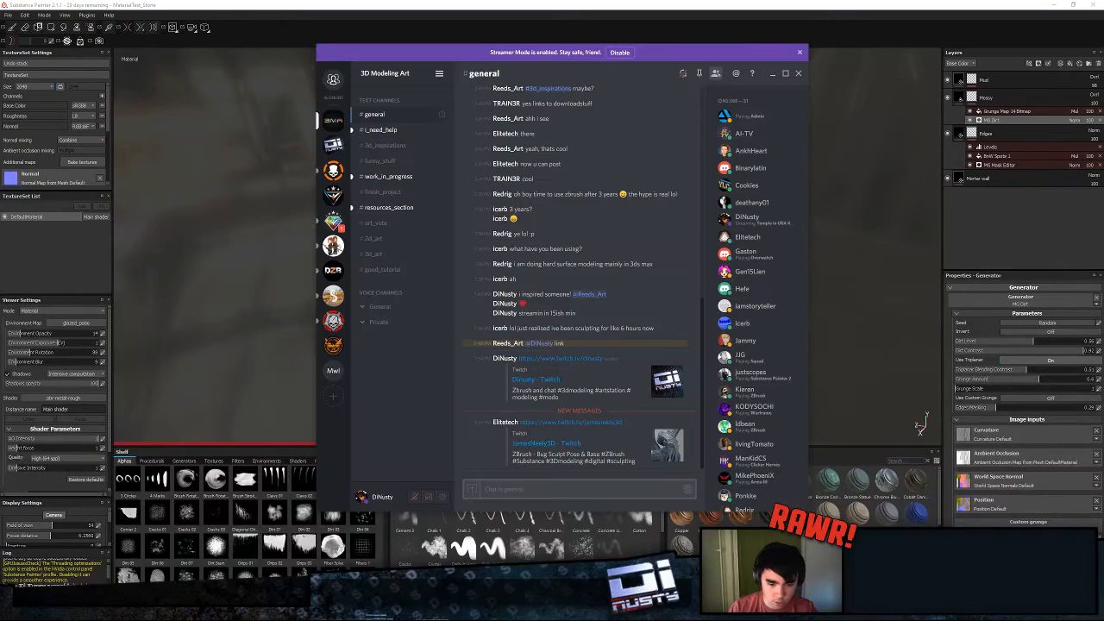
pyautogui.hotkey('alt', 'Tab')
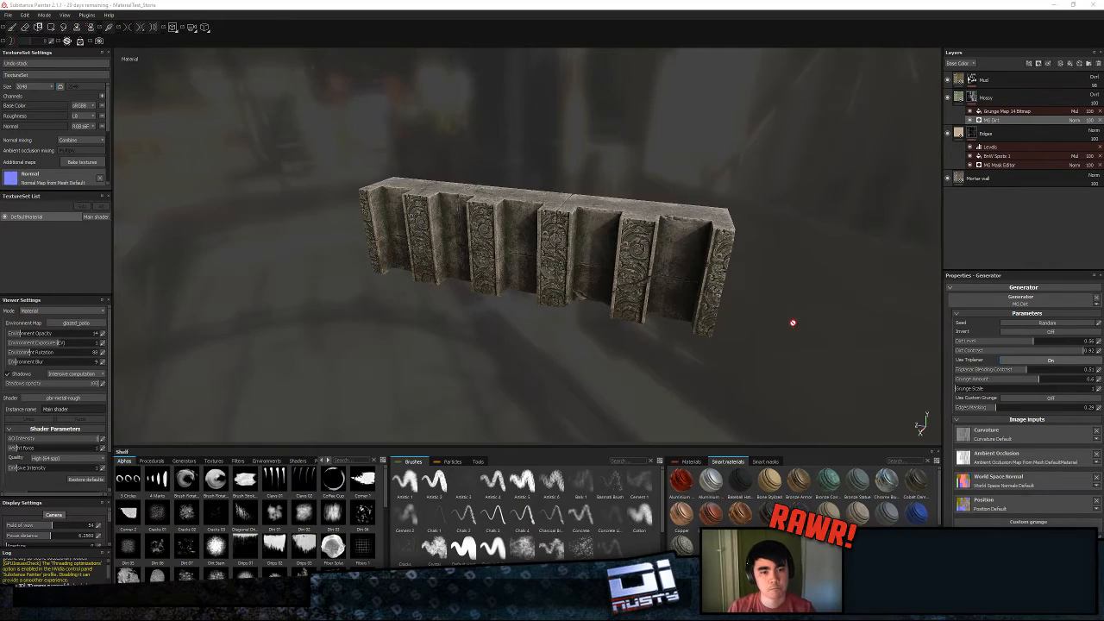
# - Examine the textured stone wall with its ornamented pillars from several angles
pyautogui.keyDown('alt'); pyautogui.moveTo(793, 323); pyautogui.dragTo(634, 305); pyautogui.keyUp('alt')
pyautogui.scroll(3, 638, 298)
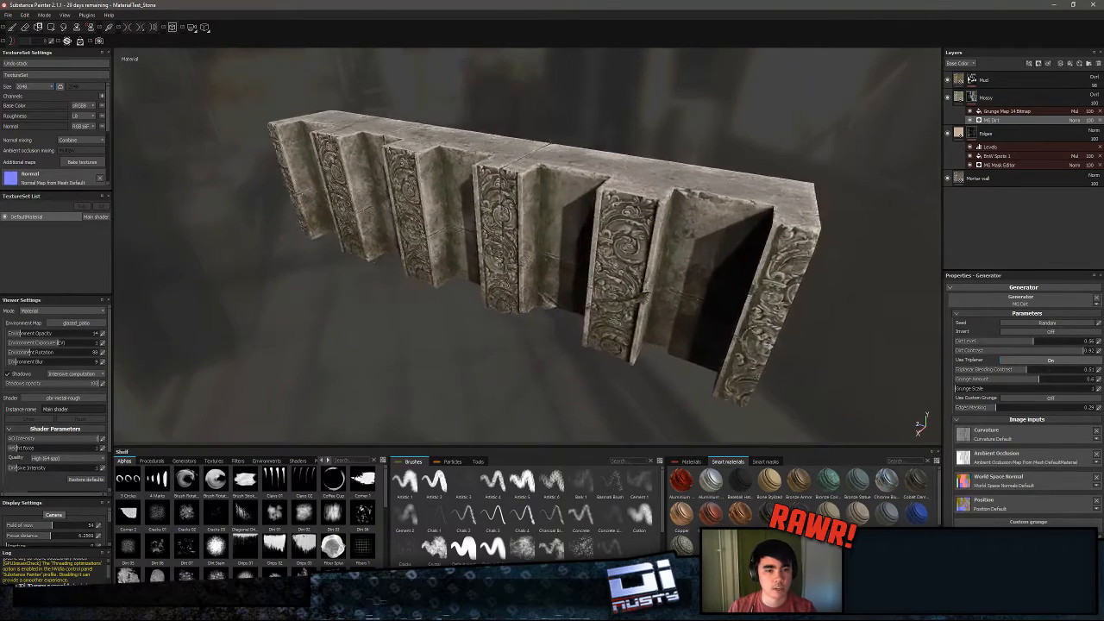
pyautogui.scroll(2, 794, 295)
pyautogui.keyDown('alt'); pyautogui.moveTo(793, 294); pyautogui.dragTo(780, 317); pyautogui.keyUp('alt')
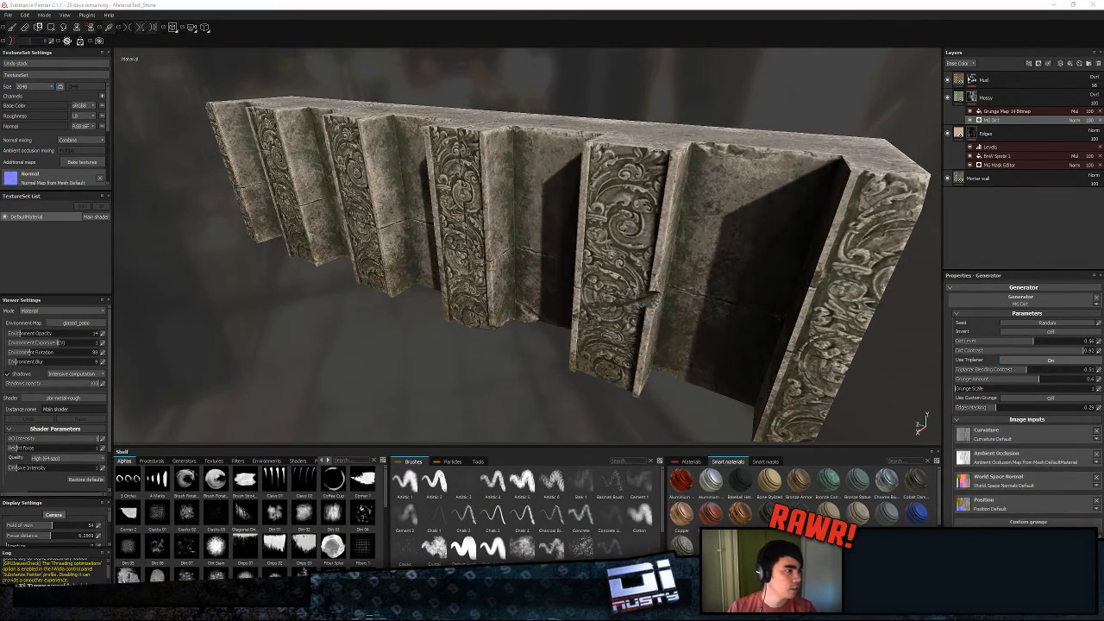
pyautogui.keyDown('alt'); pyautogui.moveTo(349, 282); pyautogui.dragTo(388, 283); pyautogui.keyUp('alt')
pyautogui.keyDown('alt'); pyautogui.moveTo(640, 299); pyautogui.dragTo(658, 284); pyautogui.keyUp('alt')
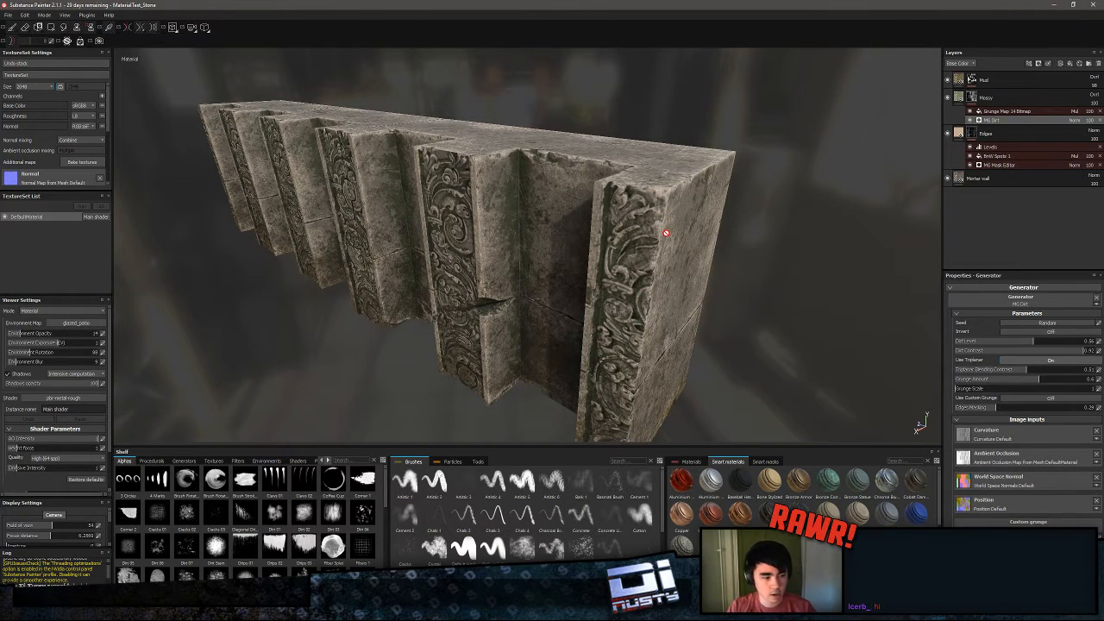
pyautogui.moveTo(668, 232)
pyautogui.keyDown('alt'); pyautogui.mouseDown()
pyautogui.moveTo(647, 256)
pyautogui.moveTo(636, 184)
pyautogui.mouseUp(); pyautogui.keyUp('alt')
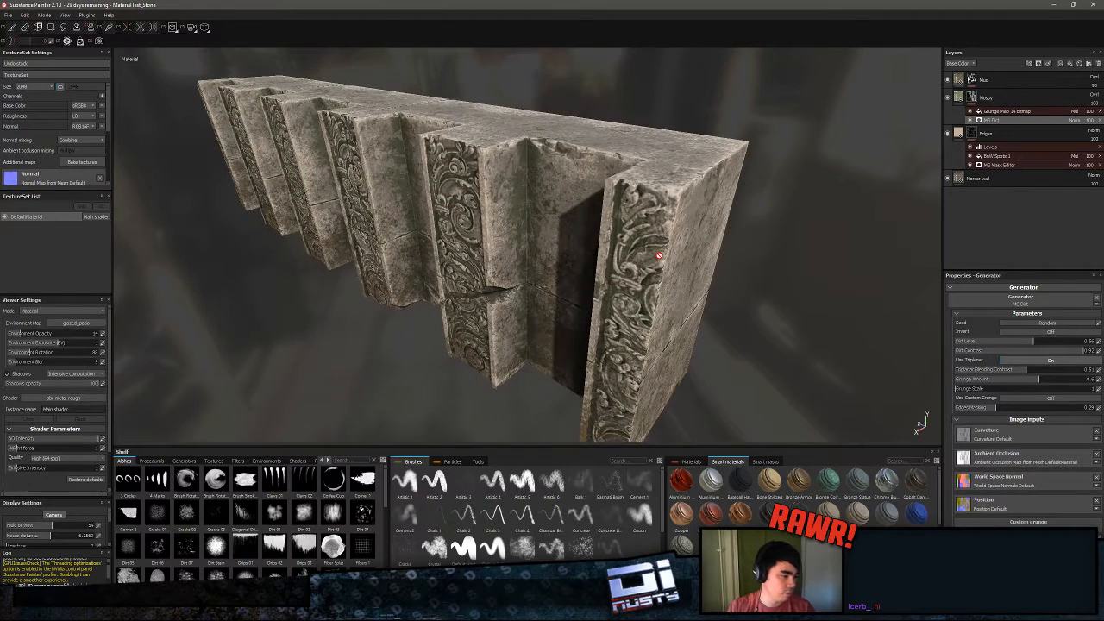
# - Hide the Mud, Mossy, Edges and Mortar wall layers to leave the mesh untextured
pyautogui.click(947, 80)
pyautogui.click(947, 98)
pyautogui.click(948, 135)
pyautogui.moveTo(858, 194)
pyautogui.keyDown('alt'); pyautogui.mouseDown()
pyautogui.moveTo(838, 186)
pyautogui.moveTo(853, 148)
pyautogui.moveTo(757, 227)
pyautogui.moveTo(860, 172)
pyautogui.mouseUp(); pyautogui.keyUp('alt')
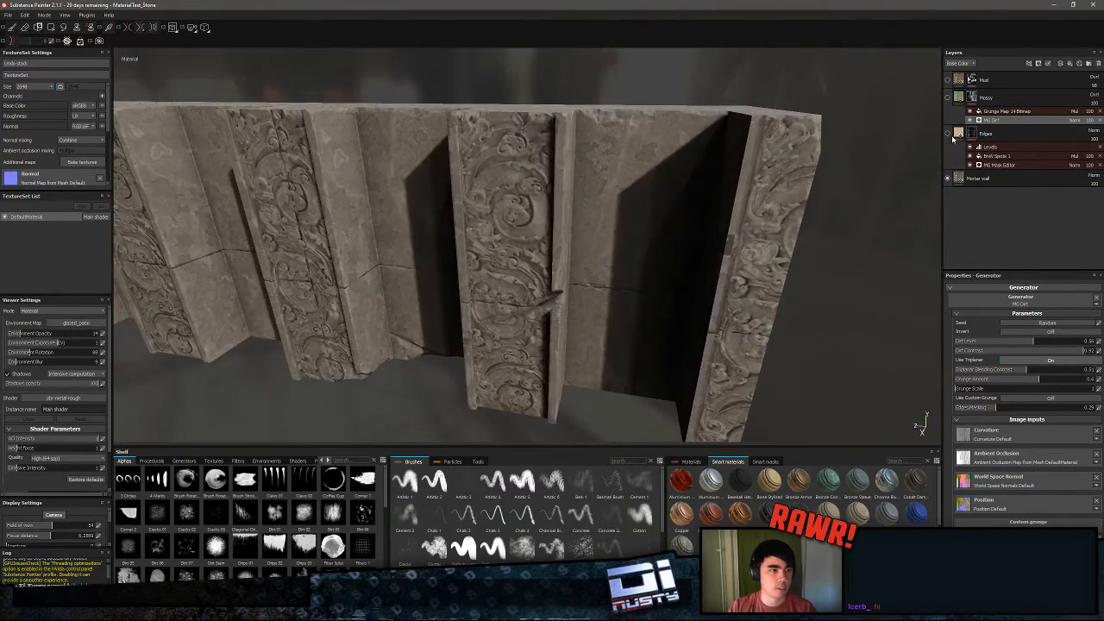
pyautogui.click(947, 178)
# - Examine the pillars' bare ornaments, cracks and chipped edges up close under rotated environment lighting
pyautogui.keyDown('alt'); pyautogui.moveTo(751, 224); pyautogui.dragTo(635, 247); pyautogui.keyUp('alt')
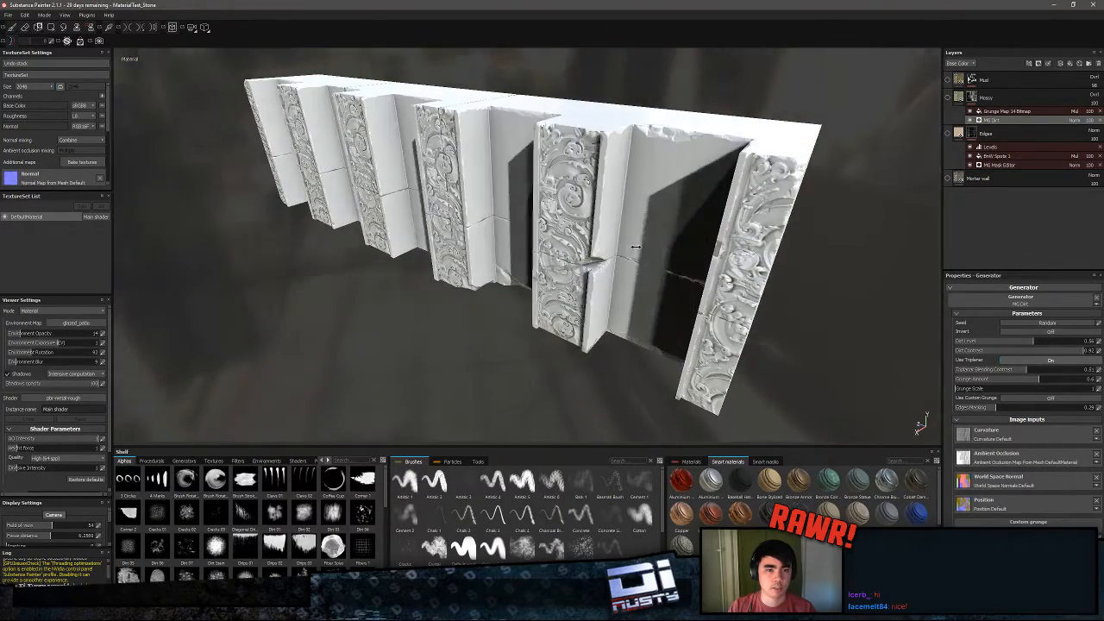
pyautogui.keyDown('shift'); pyautogui.moveTo(635, 246); pyautogui.dragTo(649, 245, button='right'); pyautogui.keyUp('shift')
pyautogui.keyDown('alt'); pyautogui.moveTo(709, 215); pyautogui.dragTo(703, 180); pyautogui.keyUp('alt')
pyautogui.keyDown('alt'); pyautogui.moveTo(716, 226); pyautogui.dragTo(871, 298, button='right'); pyautogui.keyUp('alt')
pyautogui.keyDown('alt'); pyautogui.moveTo(820, 176); pyautogui.dragTo(723, 172); pyautogui.keyUp('alt')
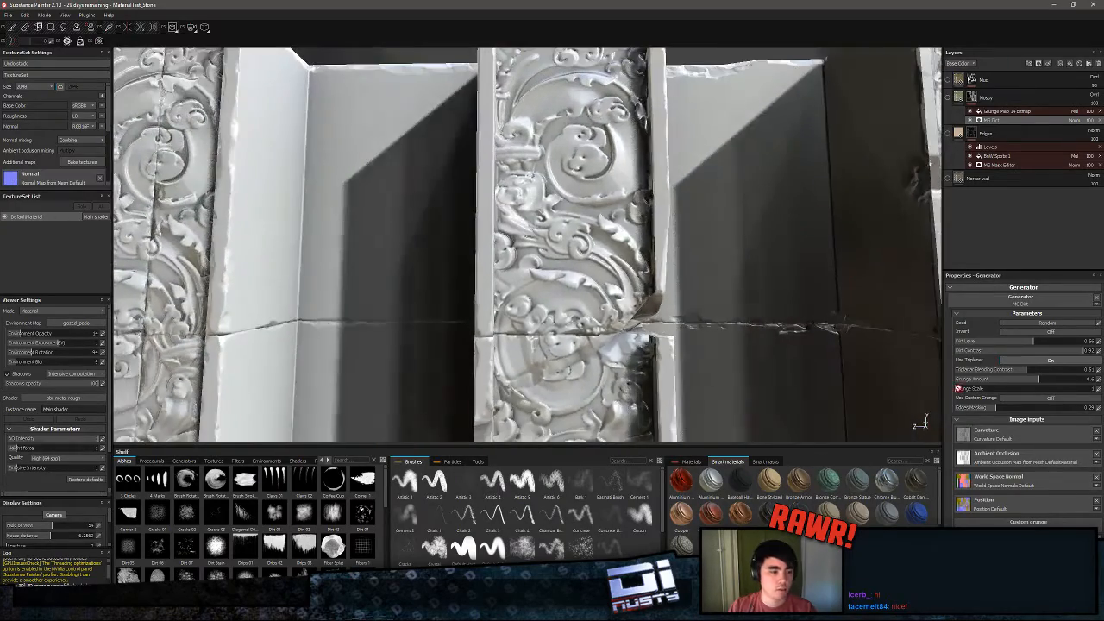
pyautogui.keyDown('alt'); pyautogui.moveTo(742, 340); pyautogui.dragTo(590, 240); pyautogui.keyUp('alt')
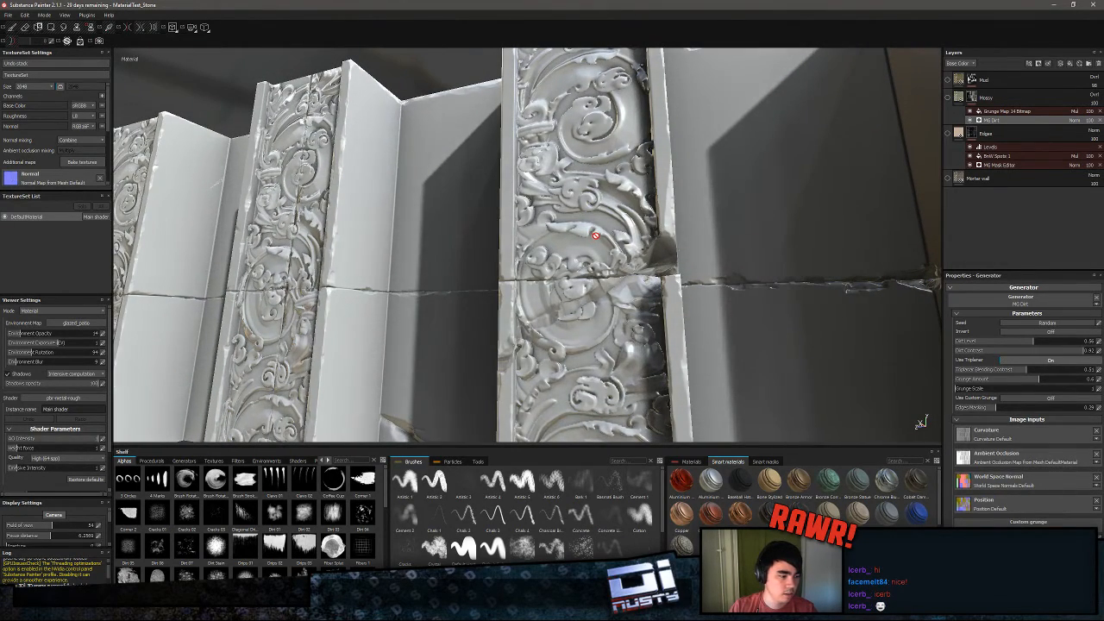
pyautogui.keyDown('alt'); pyautogui.moveTo(598, 251); pyautogui.dragTo(605, 247); pyautogui.keyUp('alt')
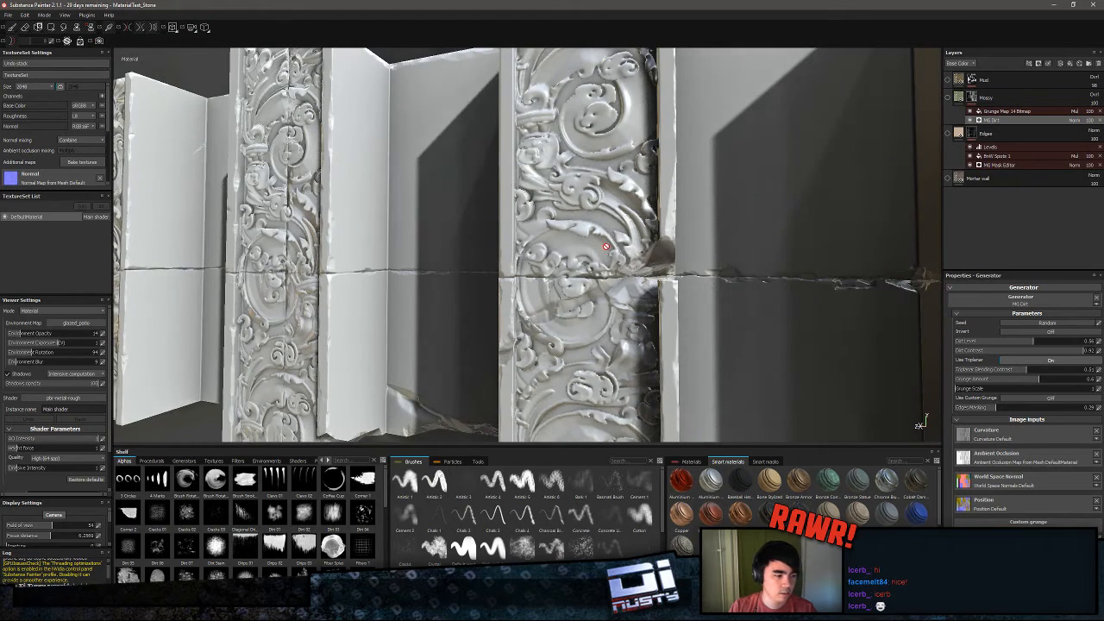
# - Show the Mortar wall base layer and the Edges layer again on the stone wall
pyautogui.click(948, 178)
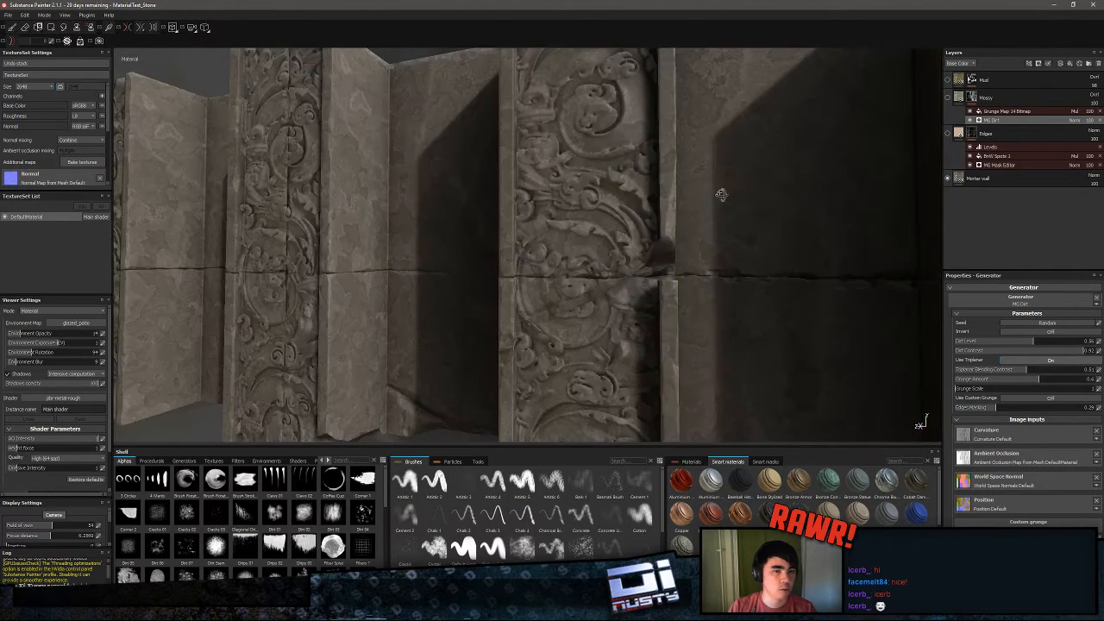
pyautogui.keyDown('alt'); pyautogui.moveTo(717, 195); pyautogui.dragTo(609, 144); pyautogui.keyUp('alt')
pyautogui.moveTo(700, 183)
pyautogui.keyDown('alt'); pyautogui.mouseDown()
pyautogui.moveTo(669, 213)
pyautogui.moveTo(577, 119)
pyautogui.moveTo(525, 147)
pyautogui.moveTo(703, 177)
pyautogui.mouseUp(); pyautogui.keyUp('alt')
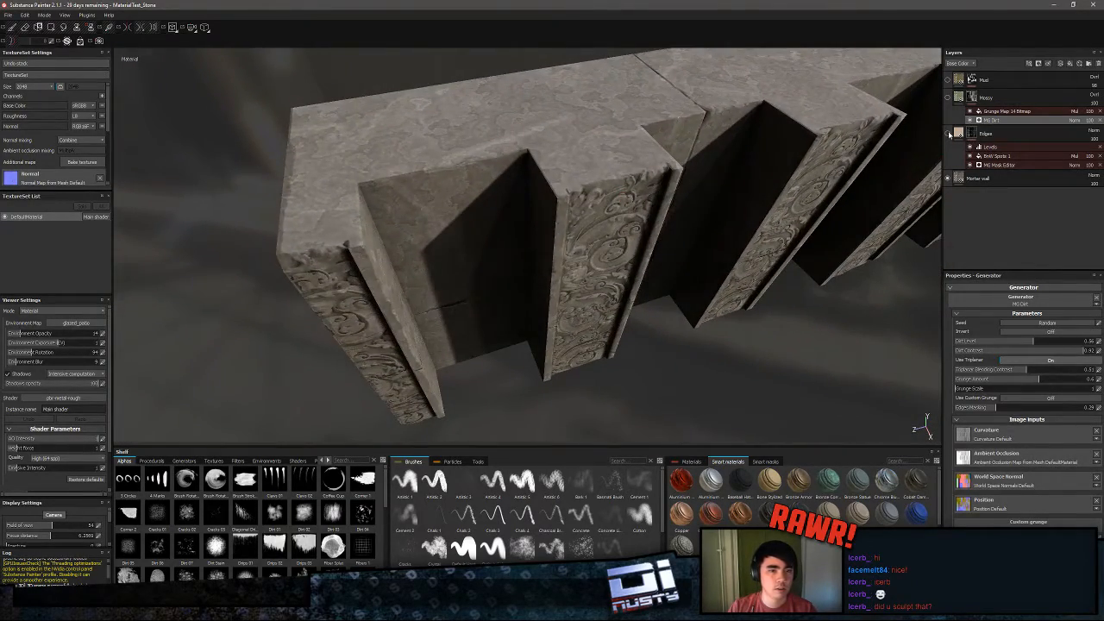
pyautogui.click(948, 134)
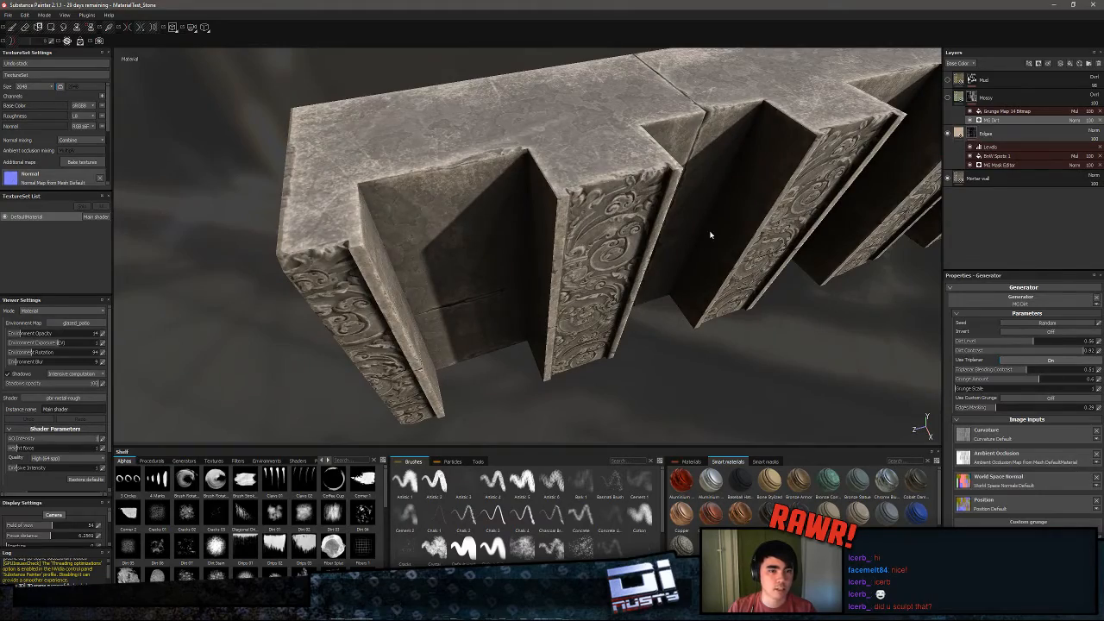
# - Examine the Edges layer's mask on the wall with and without its Levels and BnW Spots effects
pyautogui.keyDown('alt'); pyautogui.click(971, 134); pyautogui.keyUp('alt')
pyautogui.keyDown('alt'); pyautogui.moveTo(725, 216); pyautogui.dragTo(516, 263); pyautogui.keyUp('alt')
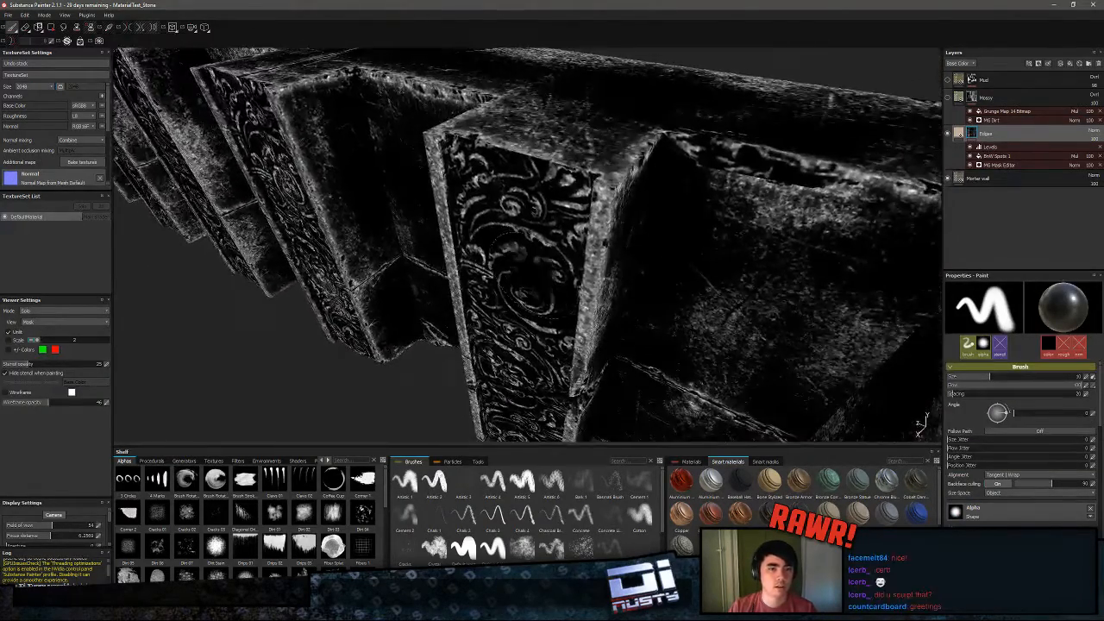
pyautogui.click(973, 148)
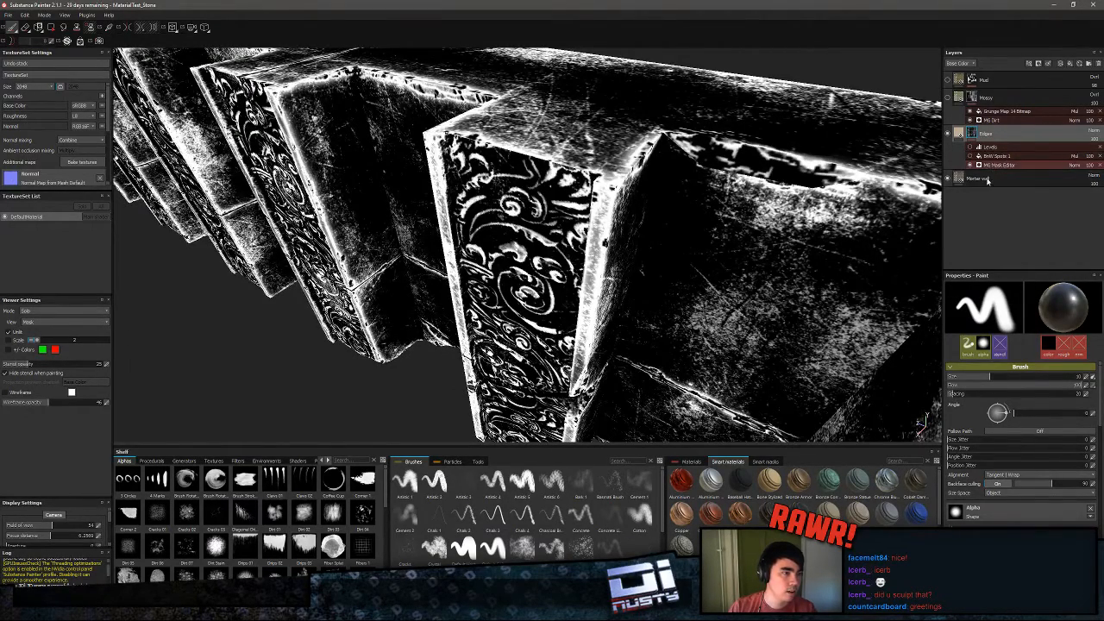
pyautogui.click(992, 165)
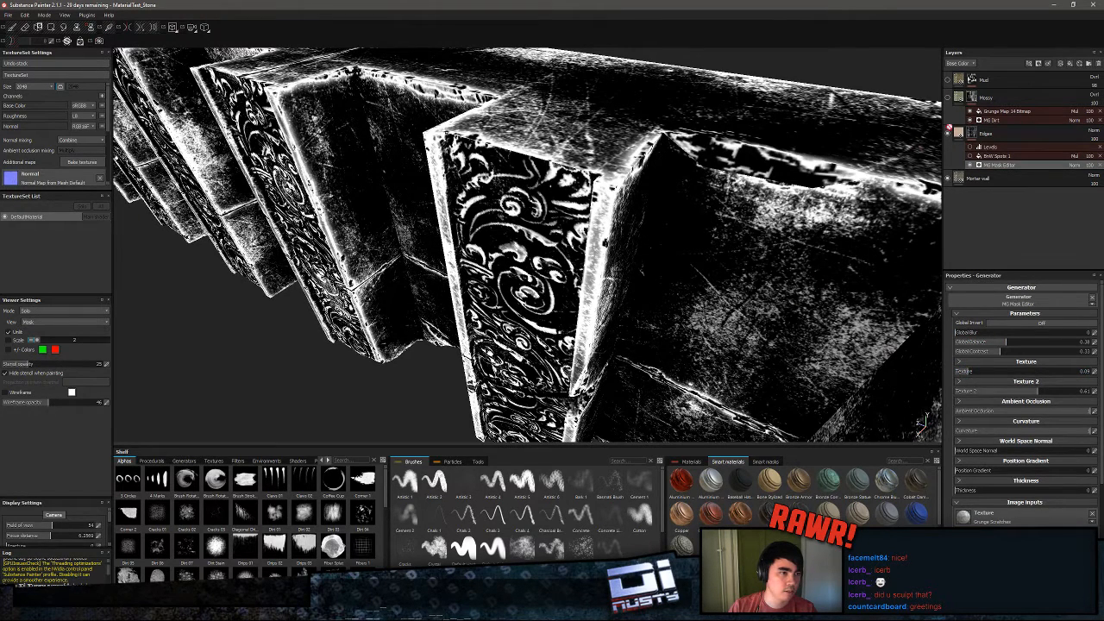
pyautogui.hotkey('ctrl', 'z')
pyautogui.click(972, 149)
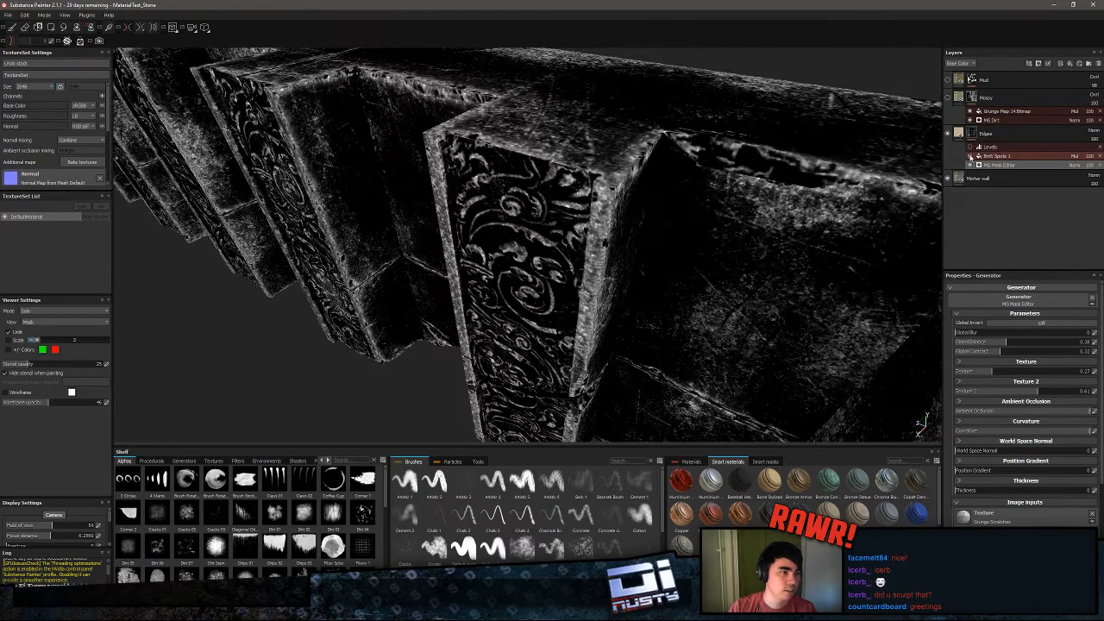
pyautogui.click(972, 149)
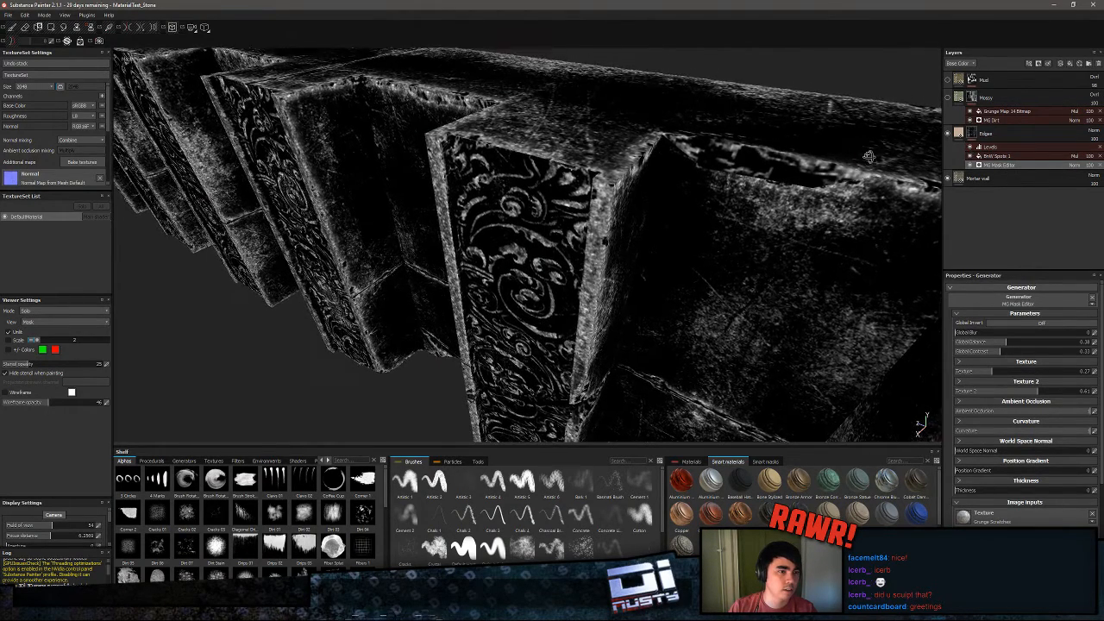
pyautogui.click(960, 136)
pyautogui.moveTo(831, 158)
pyautogui.keyDown('alt'); pyautogui.mouseDown()
pyautogui.moveTo(728, 133)
pyautogui.moveTo(763, 179)
pyautogui.moveTo(739, 145)
pyautogui.moveTo(749, 203)
pyautogui.mouseUp(); pyautogui.keyUp('alt')
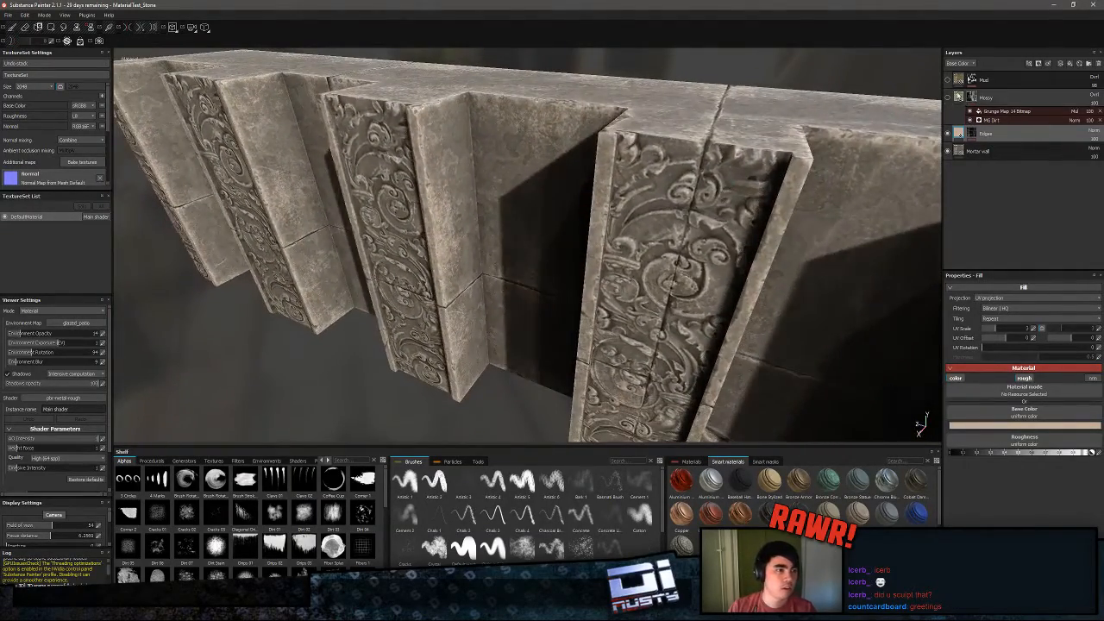
# - Show the Mossy layer on the stone wall again
pyautogui.click(948, 97)
pyautogui.click(948, 97)
pyautogui.click(948, 98)
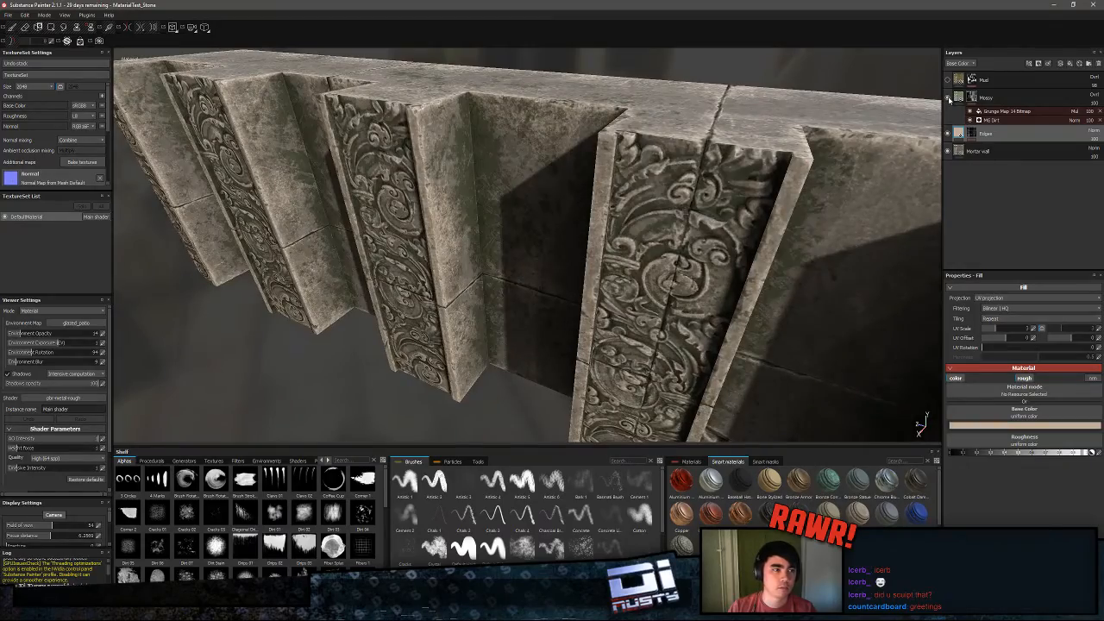
# - Examine the Mossy layer's mask across the wall recesses and the pillars' ornaments
pyautogui.keyDown('alt'); pyautogui.click(972, 97); pyautogui.keyUp('alt')
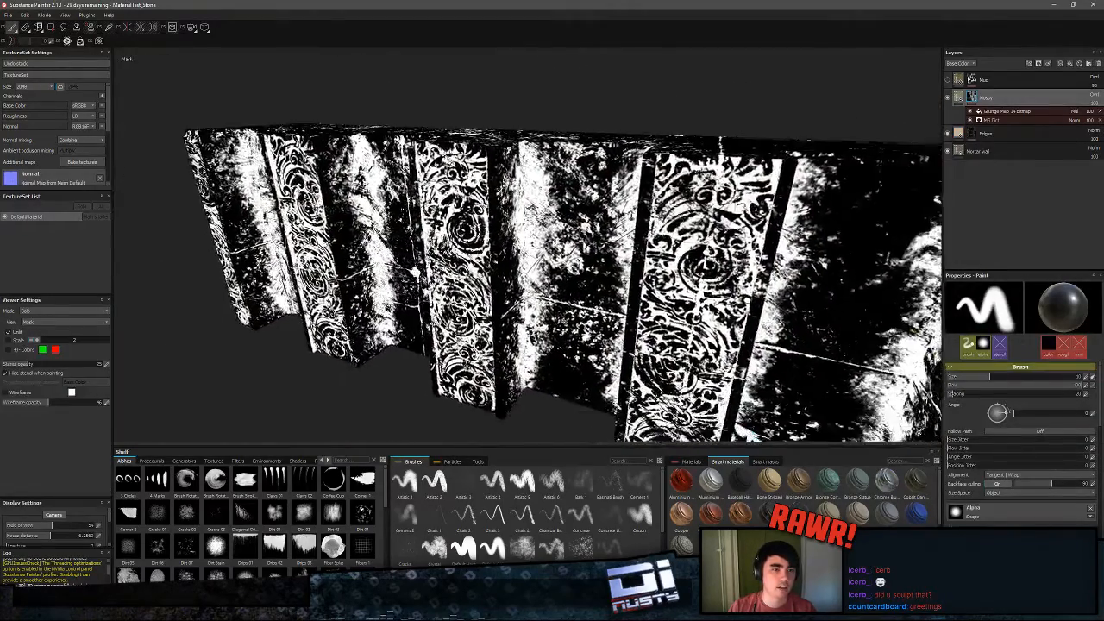
pyautogui.keyDown('alt'); pyautogui.moveTo(648, 181); pyautogui.dragTo(682, 196); pyautogui.keyUp('alt')
pyautogui.keyDown('alt'); pyautogui.moveTo(681, 252); pyautogui.dragTo(689, 257); pyautogui.keyUp('alt')
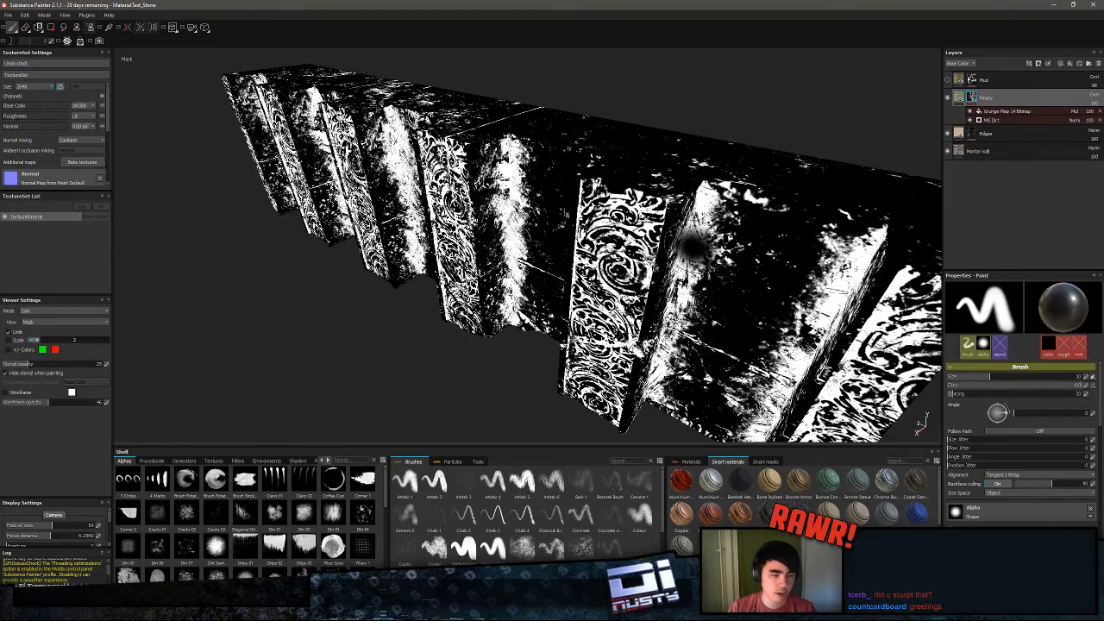
pyautogui.keyDown('alt'); pyautogui.moveTo(595, 241); pyautogui.dragTo(703, 231); pyautogui.keyUp('alt')
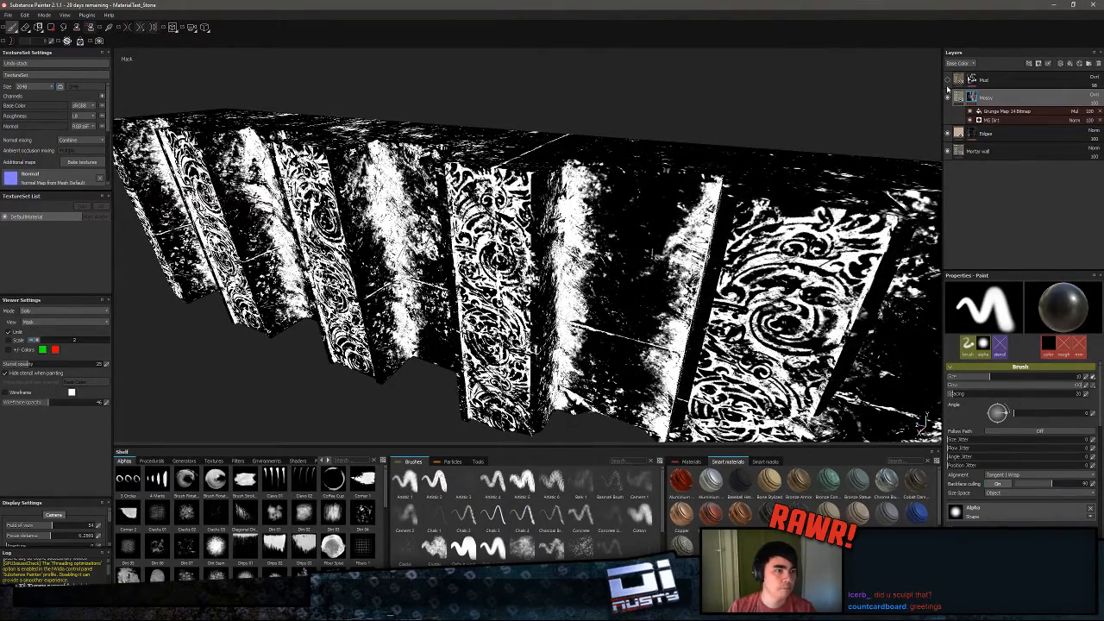
pyautogui.click(964, 98)
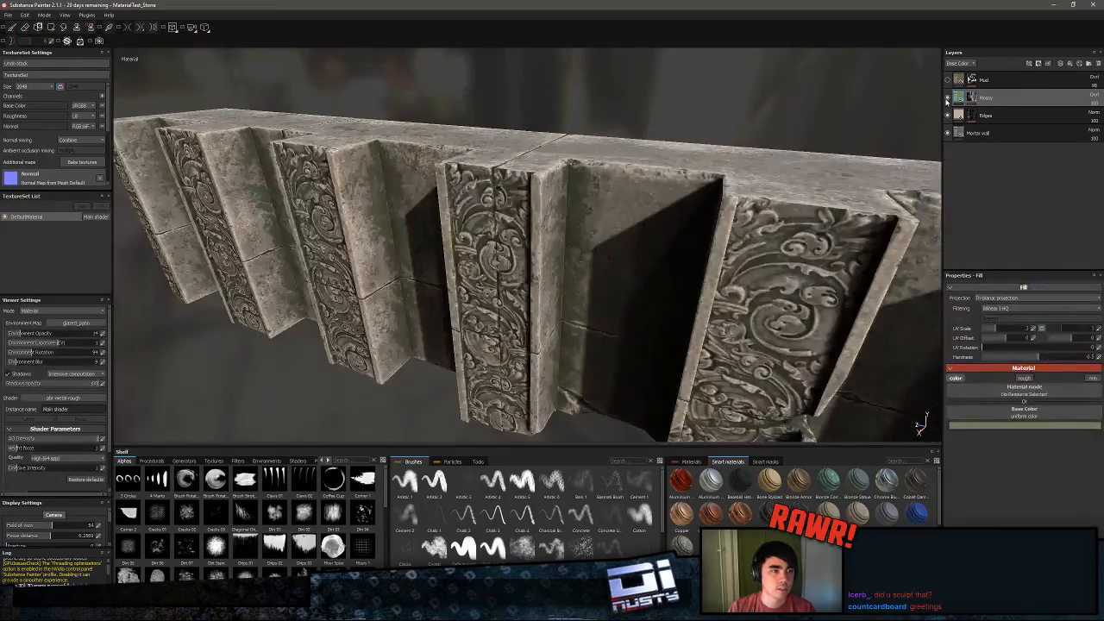
# - Compare the stone wall with and without the Mossy layer, including a close view of the ornamented pillar
pyautogui.click(947, 99)
pyautogui.click(947, 98)
pyautogui.click(947, 98)
pyautogui.click(947, 98)
pyautogui.keyDown('alt'); pyautogui.moveTo(860, 154); pyautogui.dragTo(576, 187); pyautogui.keyUp('alt')
pyautogui.keyDown('alt'); pyautogui.moveTo(576, 187); pyautogui.dragTo(1013, 264, button='right'); pyautogui.keyUp('alt')
pyautogui.keyDown('alt'); pyautogui.moveTo(743, 289); pyautogui.dragTo(771, 203); pyautogui.keyUp('alt')
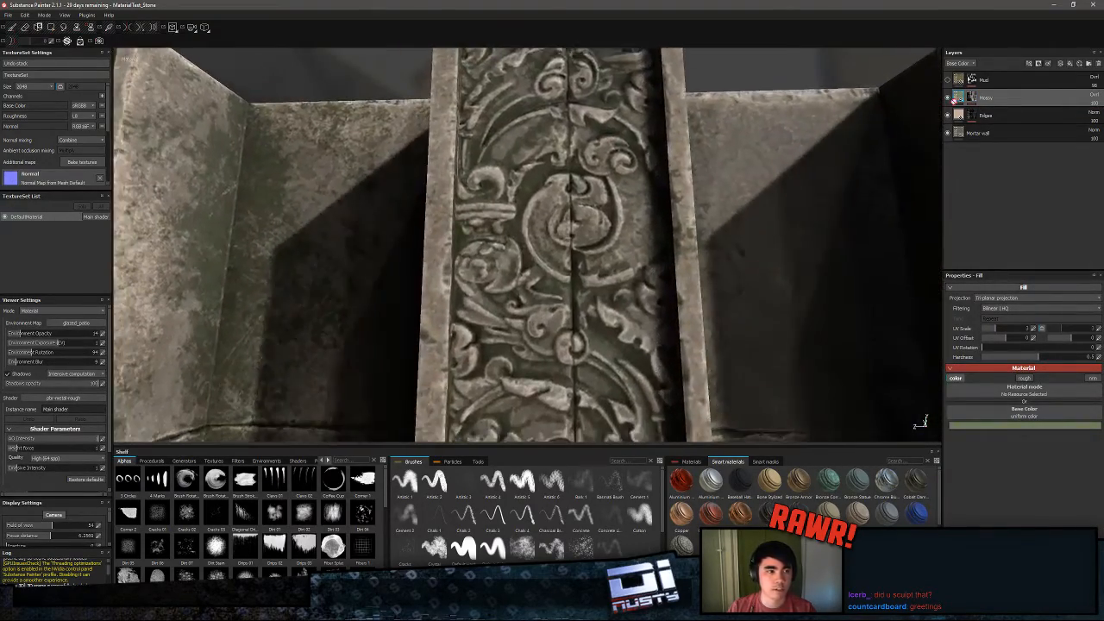
pyautogui.click(948, 99)
pyautogui.click(948, 98)
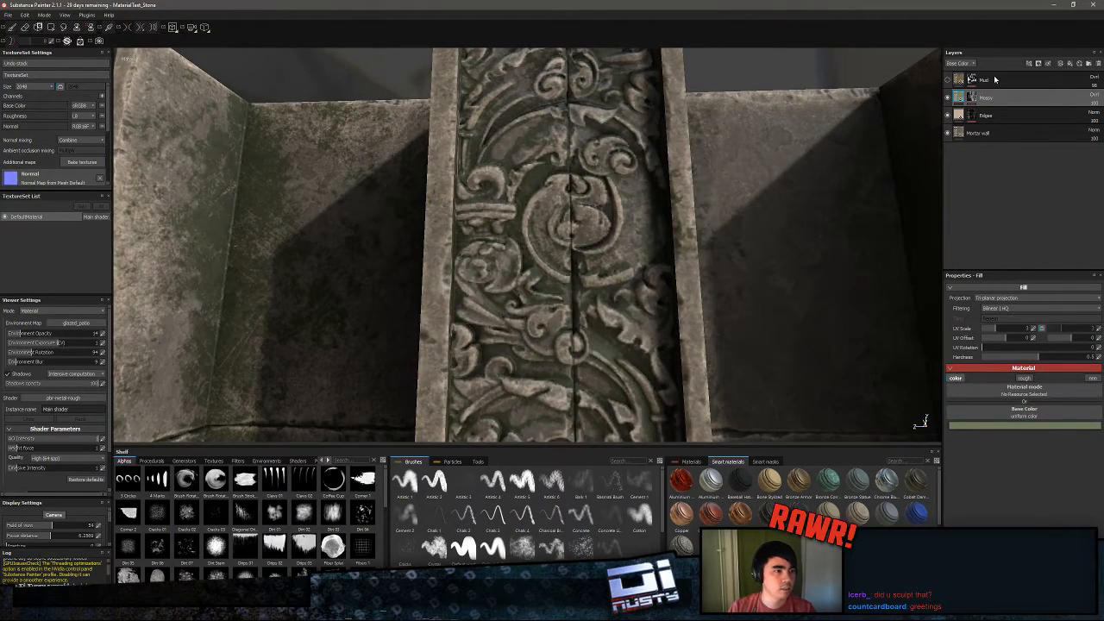
pyautogui.keyDown('alt'); pyautogui.moveTo(863, 113); pyautogui.dragTo(732, 192); pyautogui.keyUp('alt')
pyautogui.keyDown('alt'); pyautogui.moveTo(733, 192); pyautogui.dragTo(702, 140, button='right'); pyautogui.keyUp('alt')
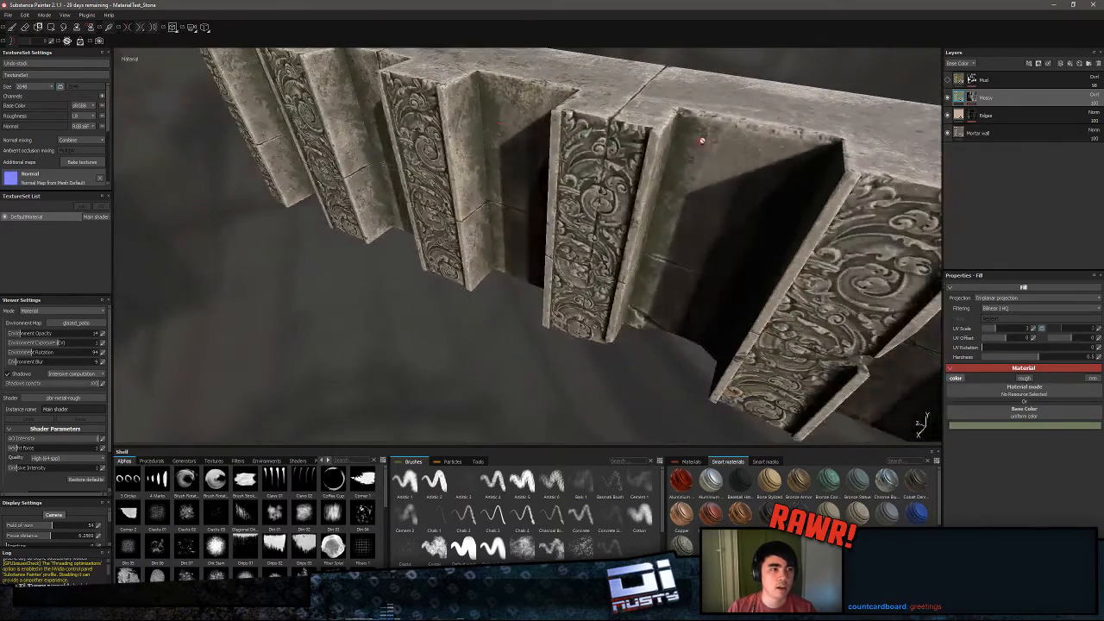
# - Show the Mud layer and examine the wall's lower, chipped parts under rotated environment lighting
pyautogui.keyDown('alt'); pyautogui.moveTo(702, 141); pyautogui.dragTo(610, 131); pyautogui.keyUp('alt')
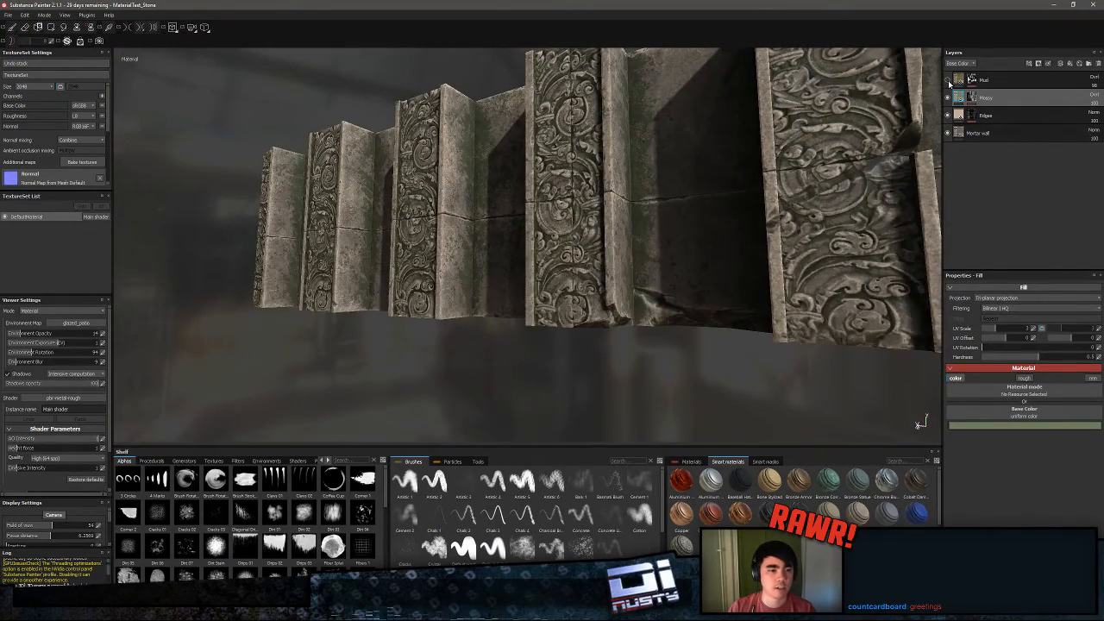
pyautogui.keyDown('alt'); pyautogui.moveTo(621, 160); pyautogui.dragTo(571, 220); pyautogui.keyUp('alt')
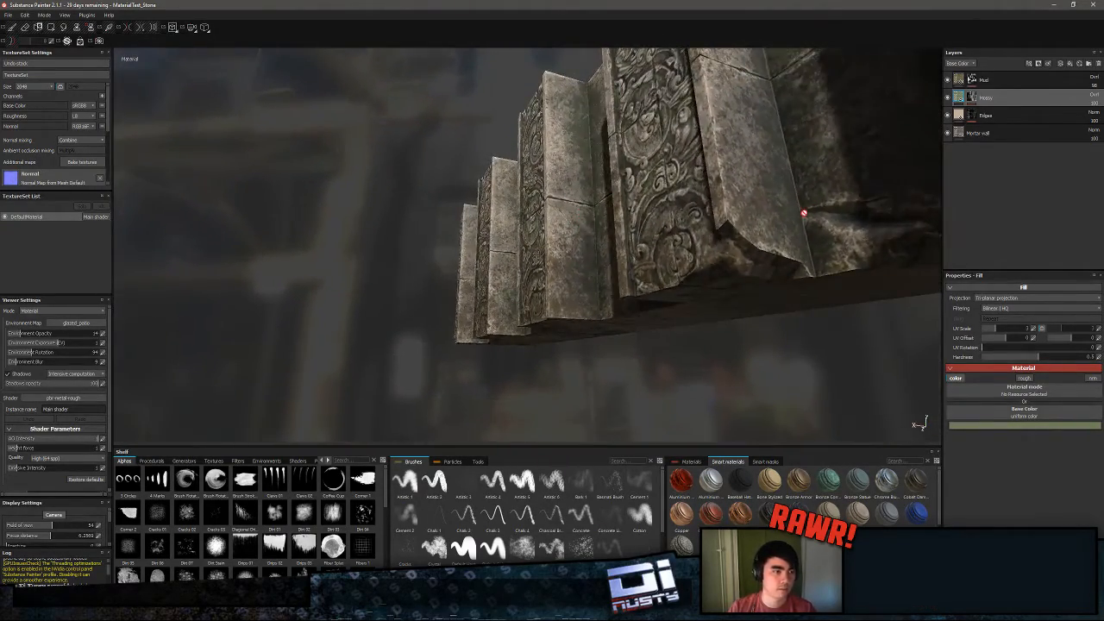
pyautogui.keyDown('alt'); pyautogui.moveTo(804, 213); pyautogui.dragTo(668, 238); pyautogui.keyUp('alt')
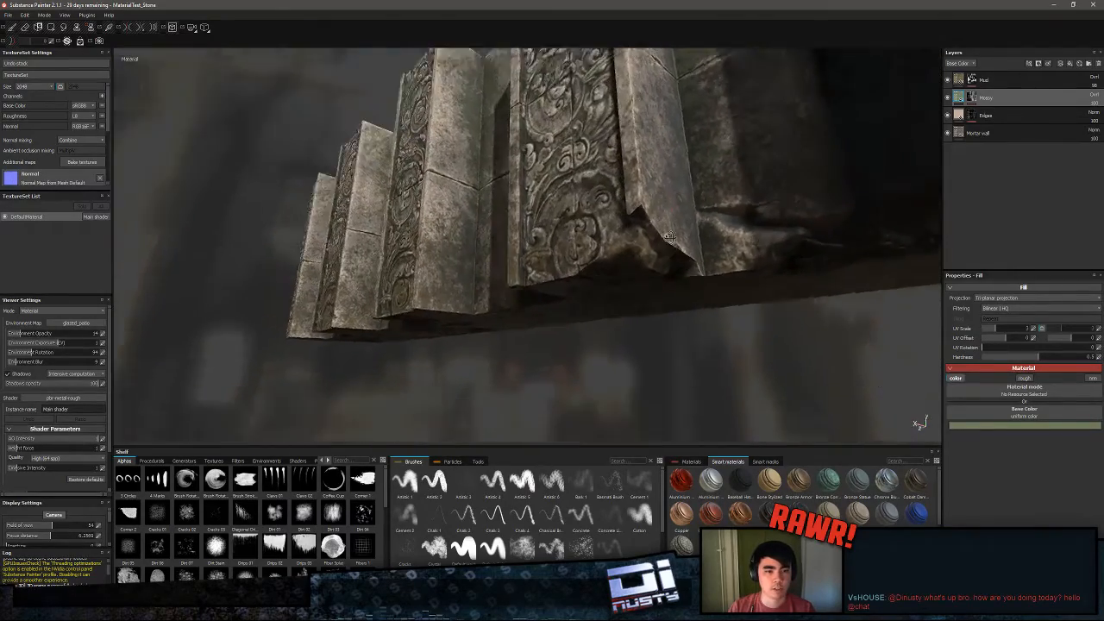
pyautogui.keyDown('shift'); pyautogui.moveTo(668, 237); pyautogui.dragTo(638, 233, button='right'); pyautogui.keyUp('shift')
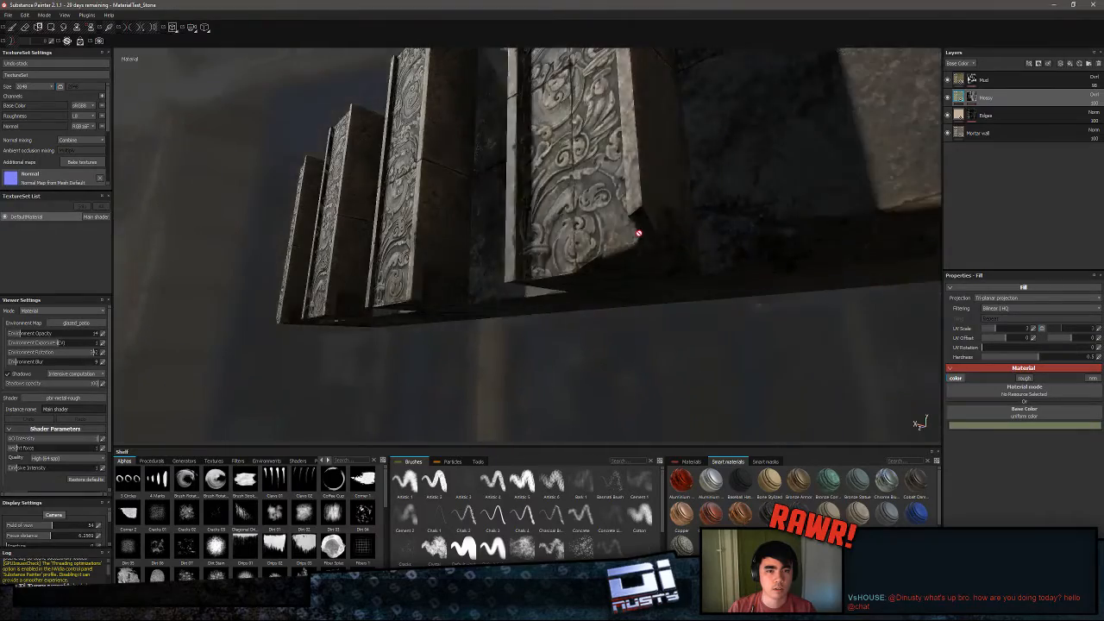
pyautogui.moveTo(639, 233)
pyautogui.keyDown('alt'); pyautogui.mouseDown()
pyautogui.moveTo(660, 185)
pyautogui.moveTo(631, 156)
pyautogui.moveTo(640, 196)
pyautogui.moveTo(632, 235)
pyautogui.mouseUp(); pyautogui.keyUp('alt')
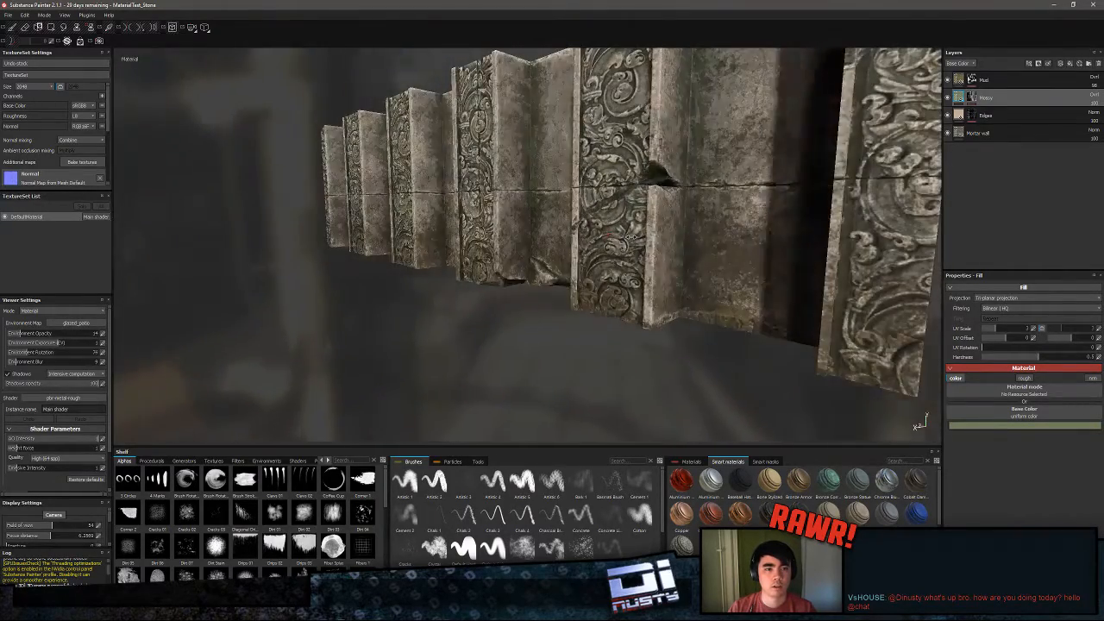
pyautogui.keyDown('shift'); pyautogui.moveTo(632, 234); pyautogui.dragTo(638, 239, button='right'); pyautogui.keyUp('shift')
pyautogui.keyDown('alt'); pyautogui.moveTo(760, 183); pyautogui.dragTo(587, 259); pyautogui.keyUp('alt')
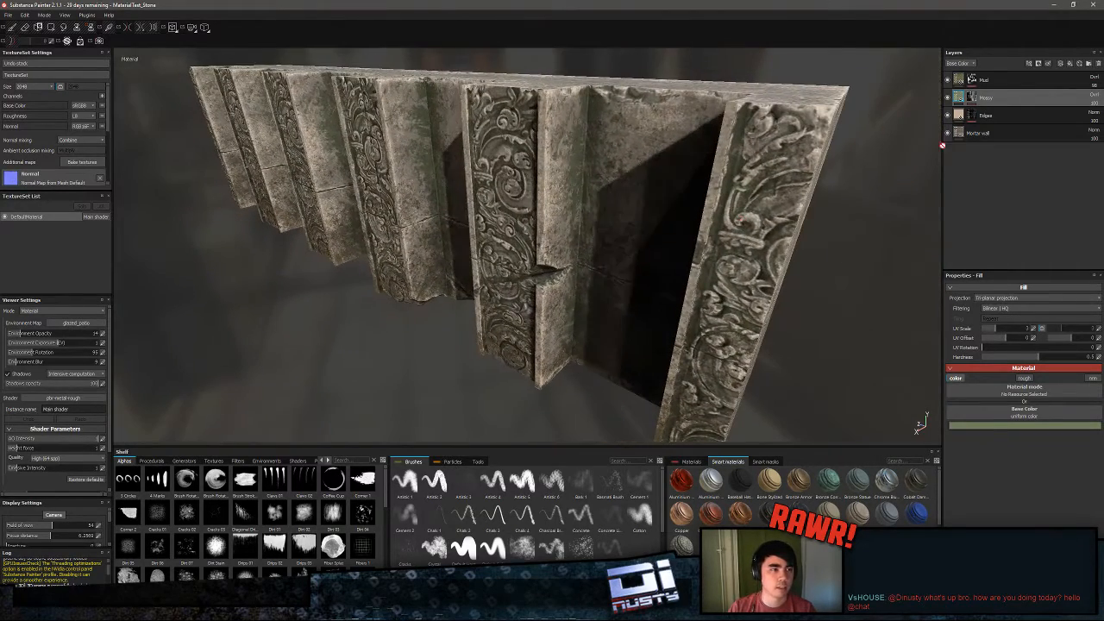
# - Group the Mud, Mossy, Edges and Mortar wall layers into a folder named "Temple Mossy Stone"
pyautogui.click(1025, 147)
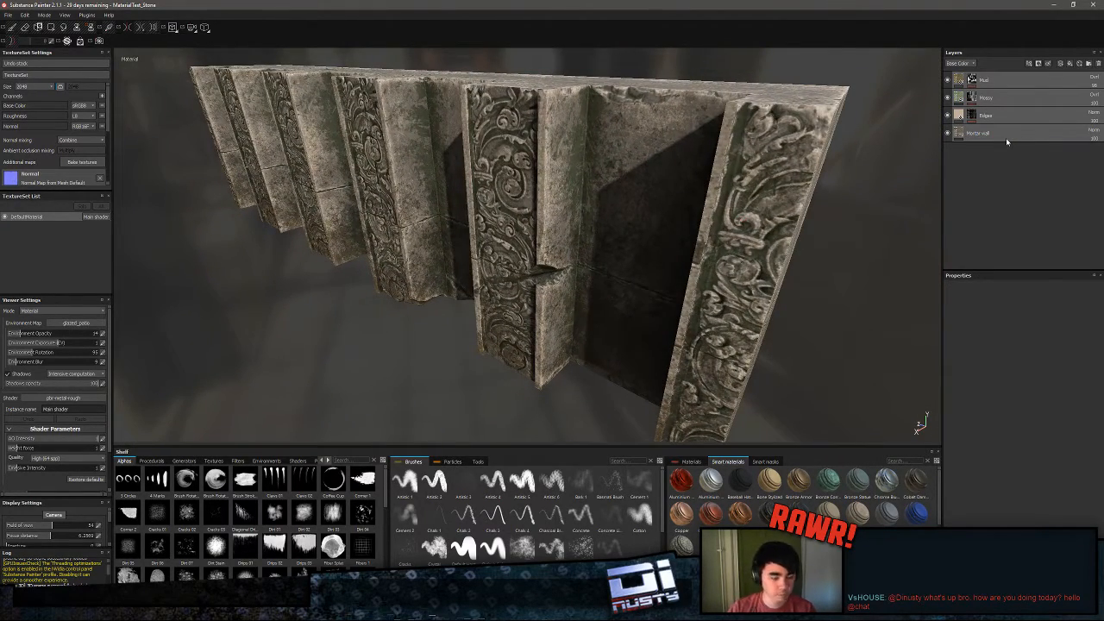
pyautogui.click(1038, 64)
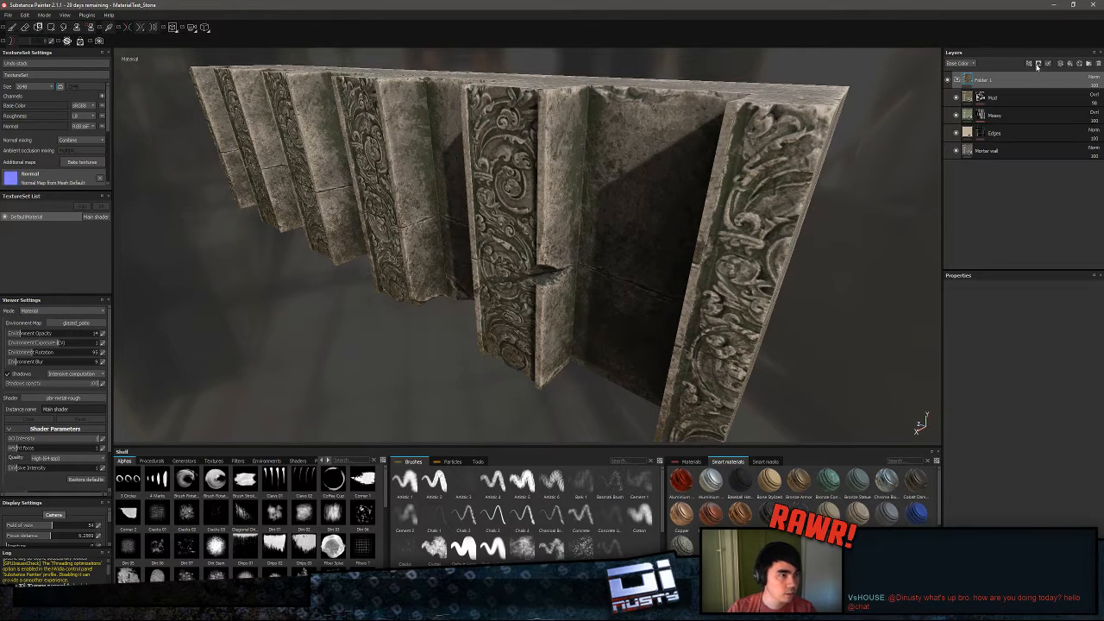
pyautogui.doubleClick(984, 81)
pyautogui.write('Temple Mossy Stone')
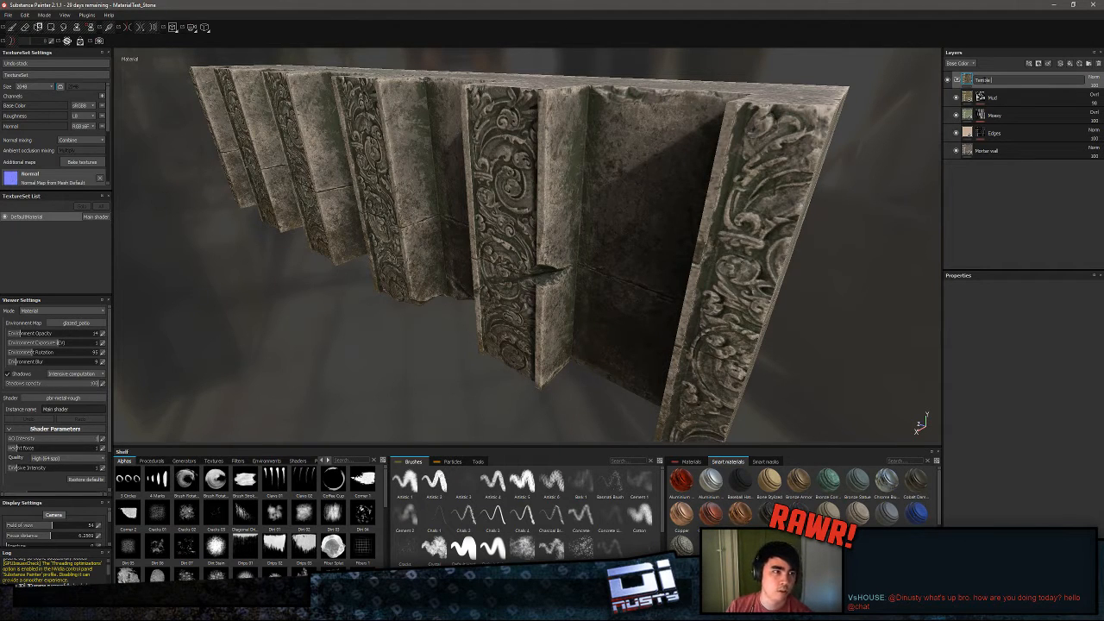
pyautogui.press('Return')
# - Create a smart material from the Temple Mossy Stone folder and search the smart materials for "temple" to preview it
pyautogui.rightClick(988, 84)
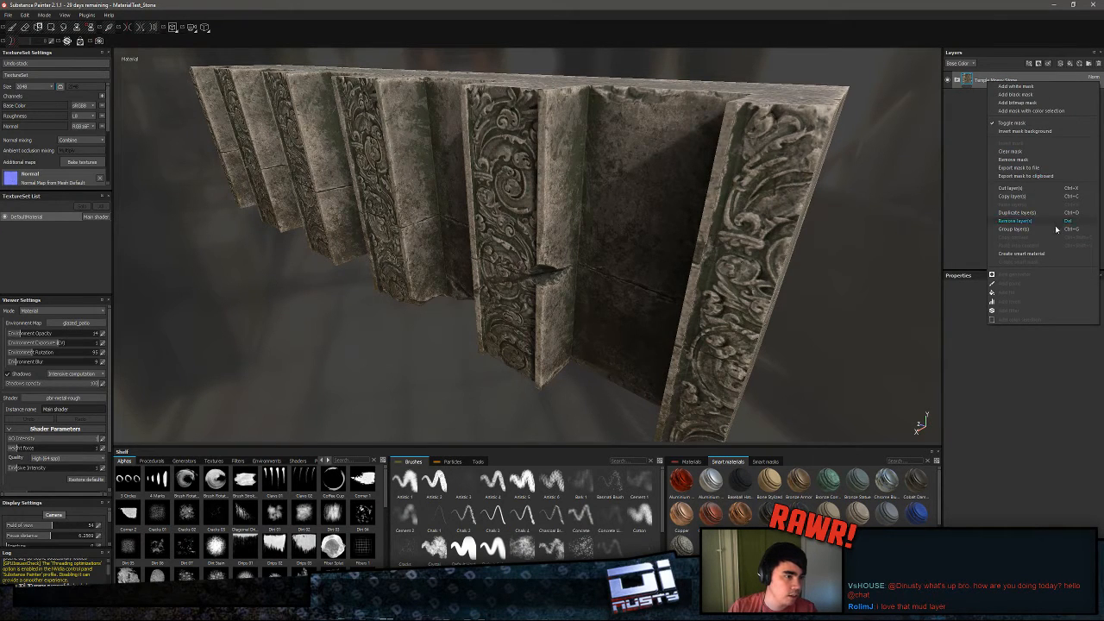
pyautogui.click(1046, 255)
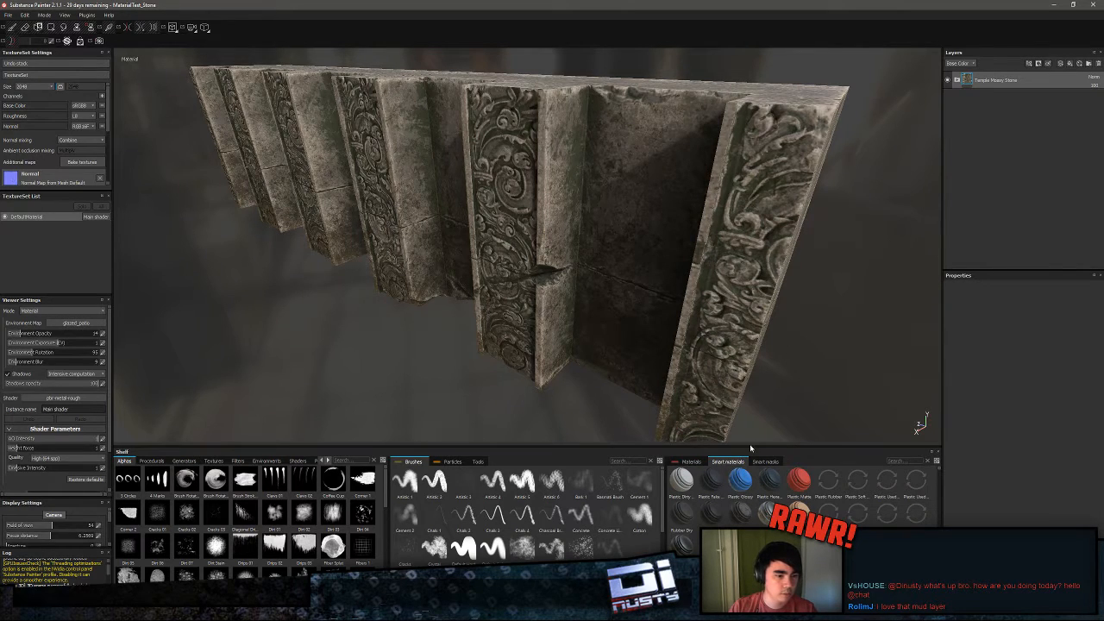
pyautogui.moveTo(751, 448); pyautogui.dragTo(752, 378)
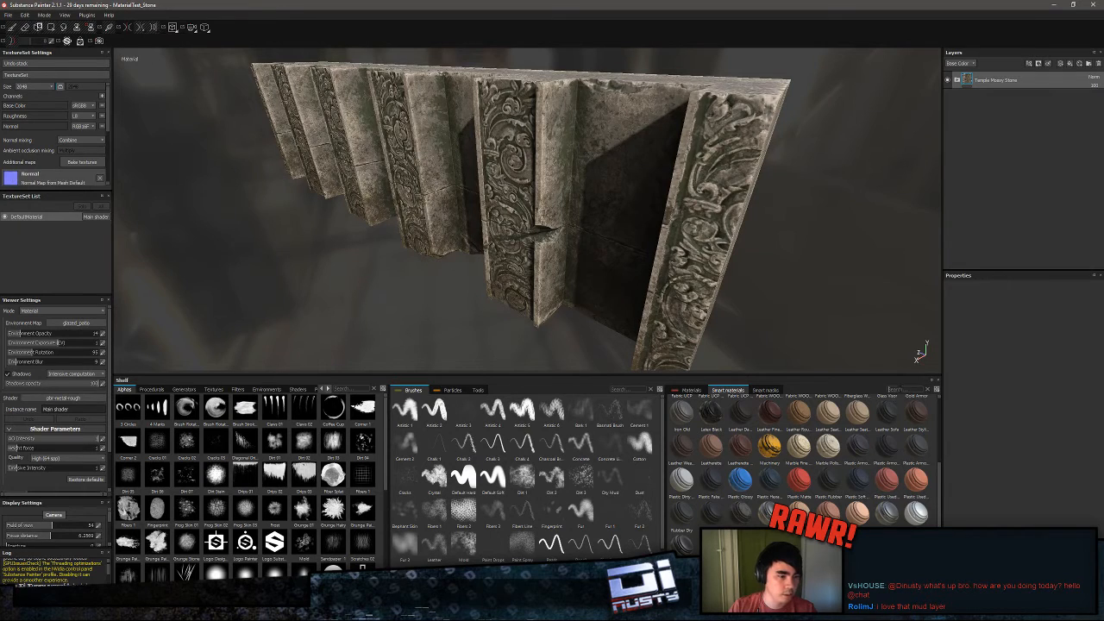
pyautogui.write('temple')
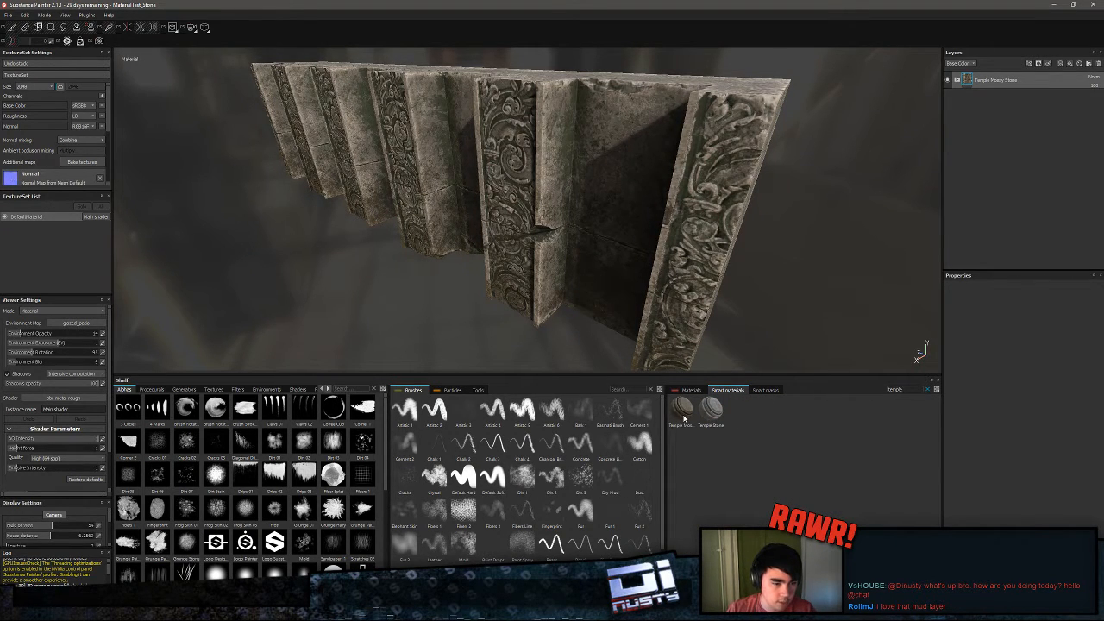
pyautogui.moveTo(683, 415)
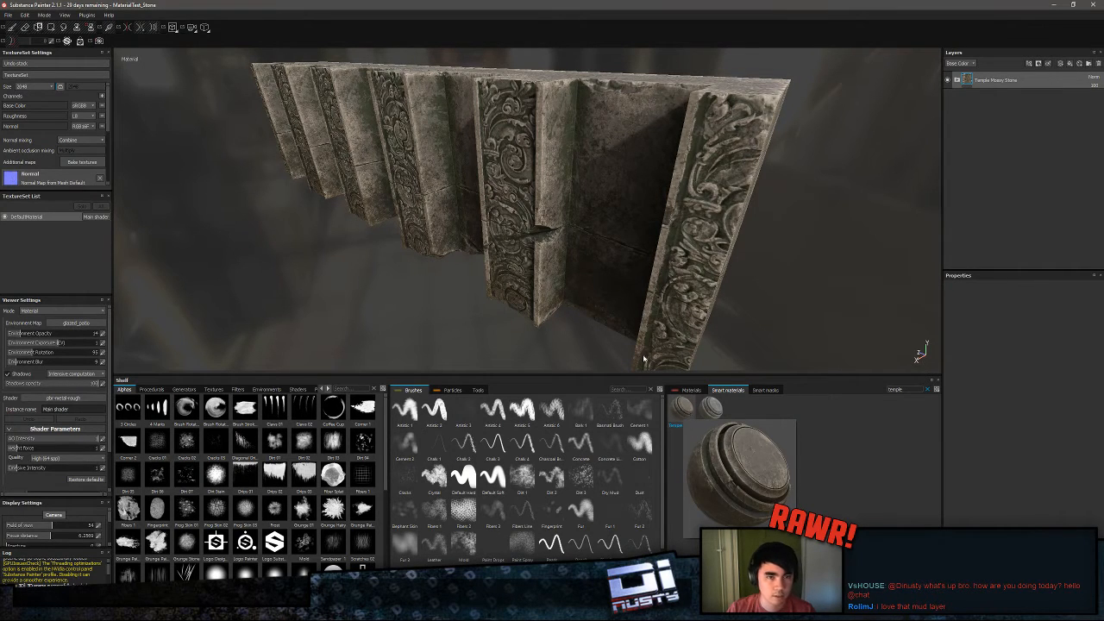
pyautogui.keyDown('alt'); pyautogui.moveTo(642, 358); pyautogui.dragTo(501, 258); pyautogui.keyUp('alt')
# - Open the recent project materialtest_stone.spp, saving the changes to the current project
pyautogui.click(8, 15)
pyautogui.moveTo(28, 42)
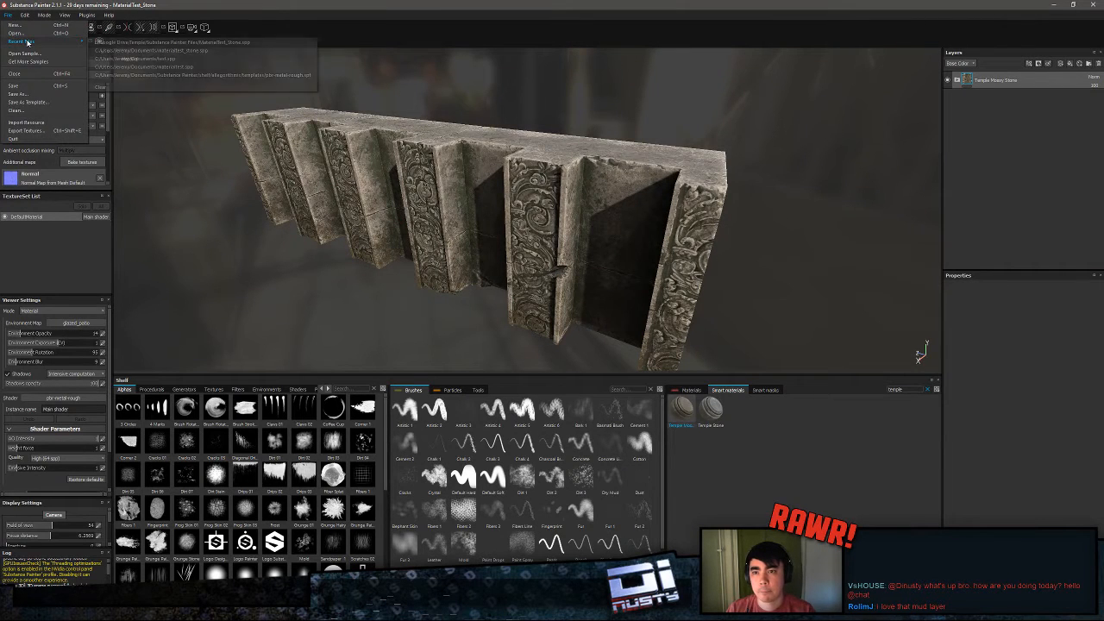
pyautogui.click(153, 51)
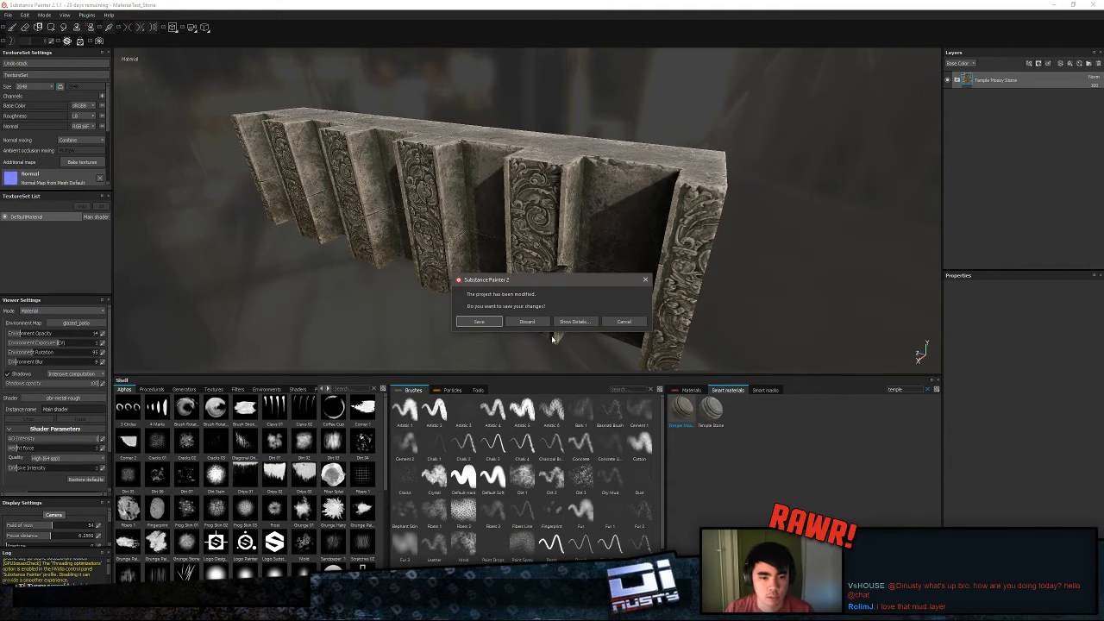
pyautogui.click(498, 323)
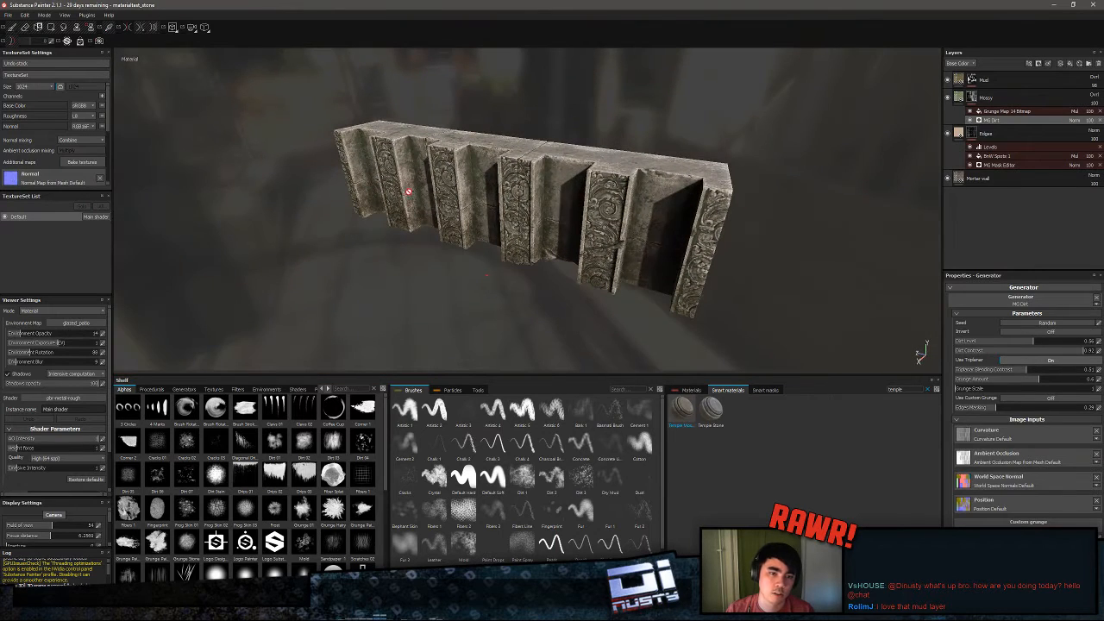
# - Open the recent project test.spp with the untextured stone trim slabs
pyautogui.click(6, 6)
pyautogui.click(6, 6)
pyautogui.click(8, 14)
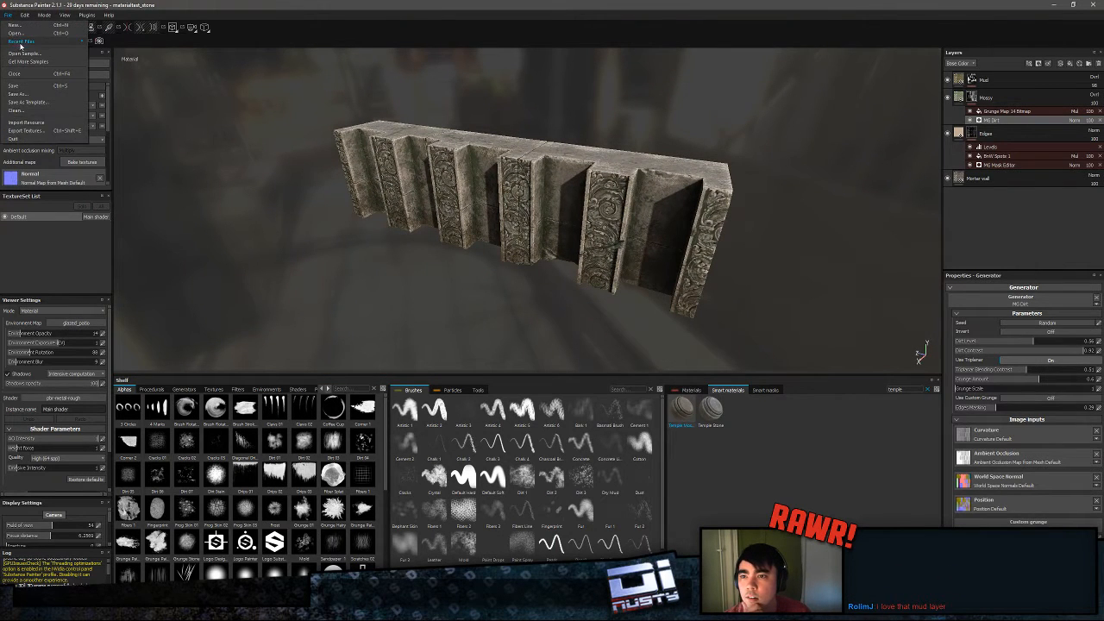
pyautogui.moveTo(26, 43)
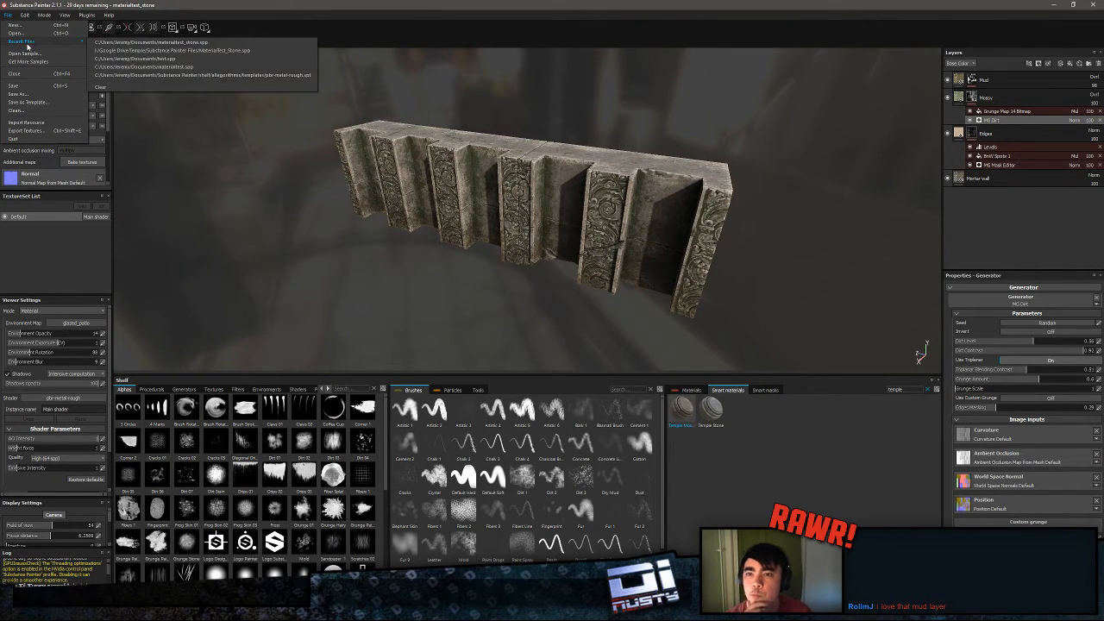
pyautogui.click(143, 59)
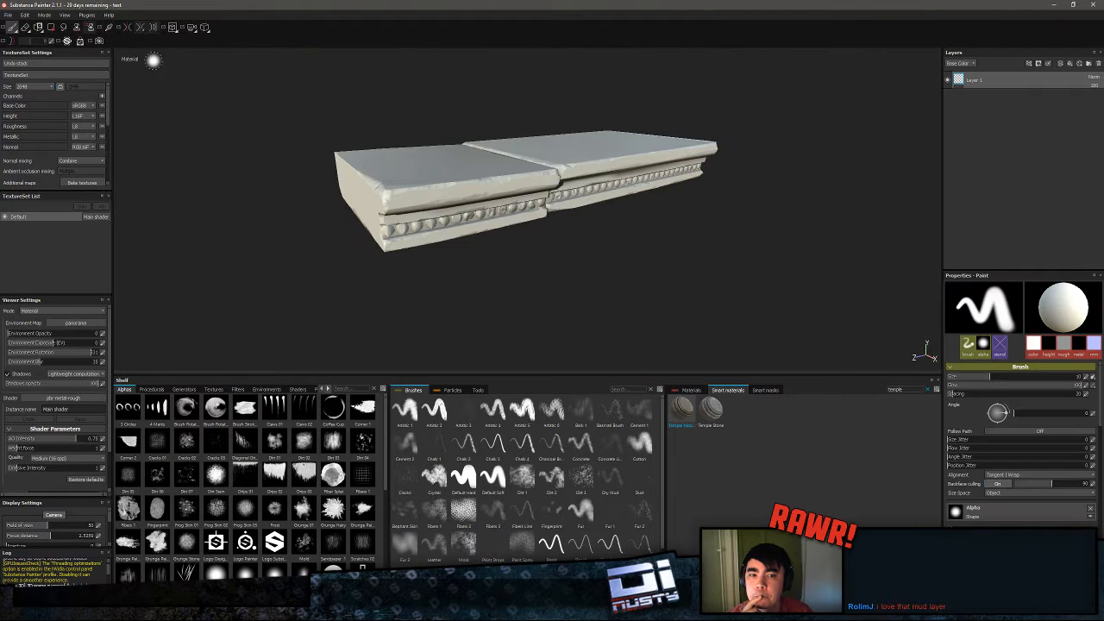
pyautogui.keyDown('alt'); pyautogui.moveTo(662, 243); pyautogui.dragTo(595, 263); pyautogui.keyUp('alt')
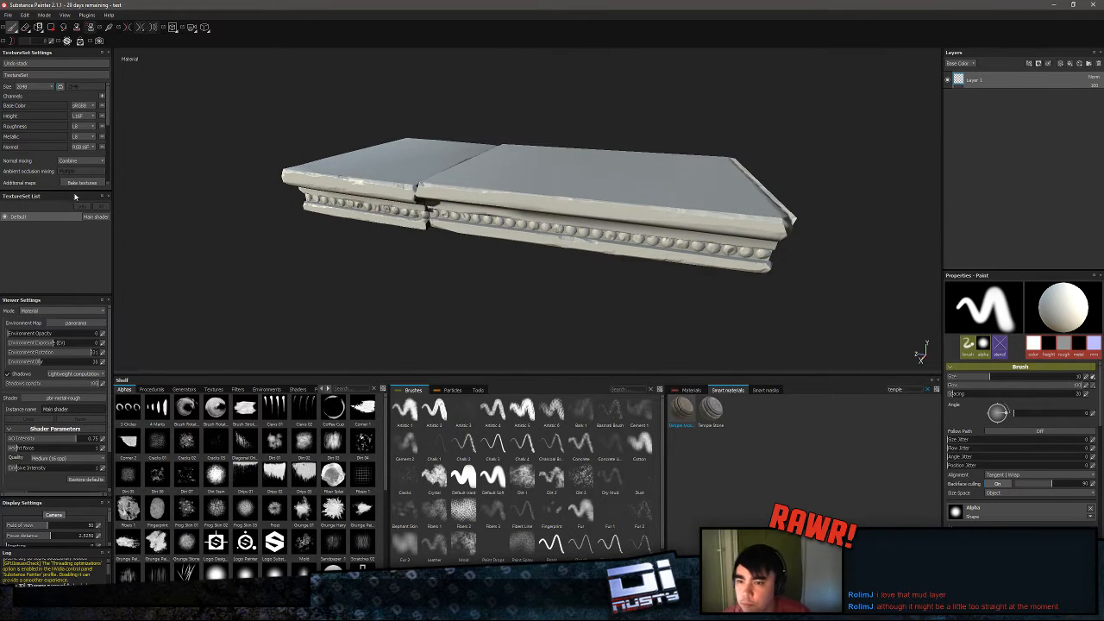
# - Add the Temple Mossy Stone smart material above Layer 1 and inspect its effect on the trim slabs from several angles
pyautogui.moveTo(69, 190); pyautogui.dragTo(57, 221)
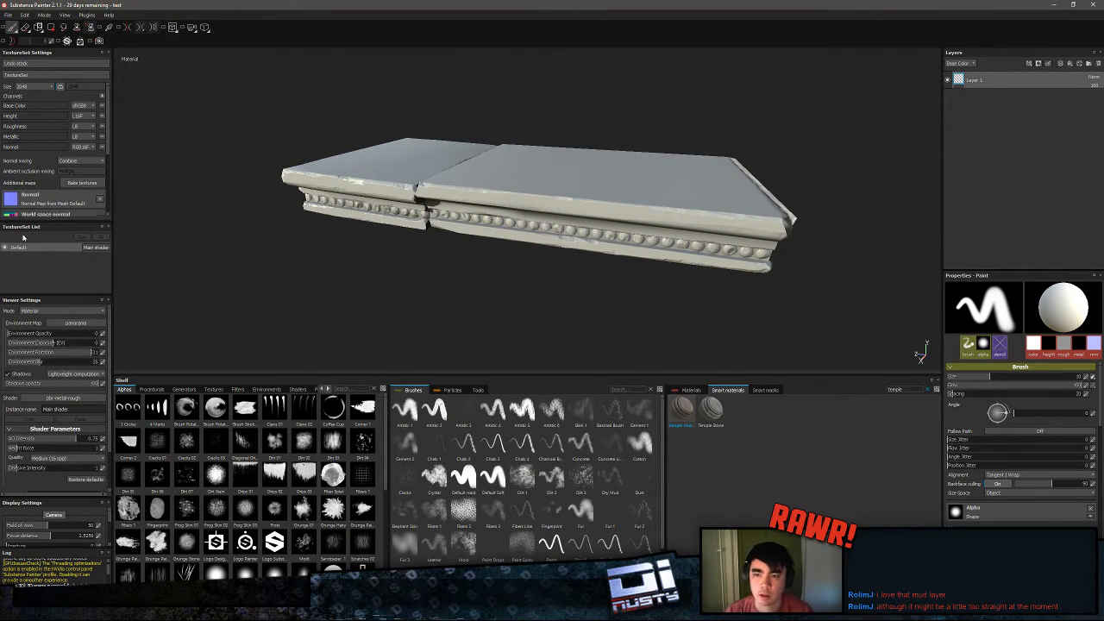
pyautogui.keyDown('alt'); pyautogui.moveTo(258, 276); pyautogui.dragTo(212, 260, button='middle'); pyautogui.keyUp('alt')
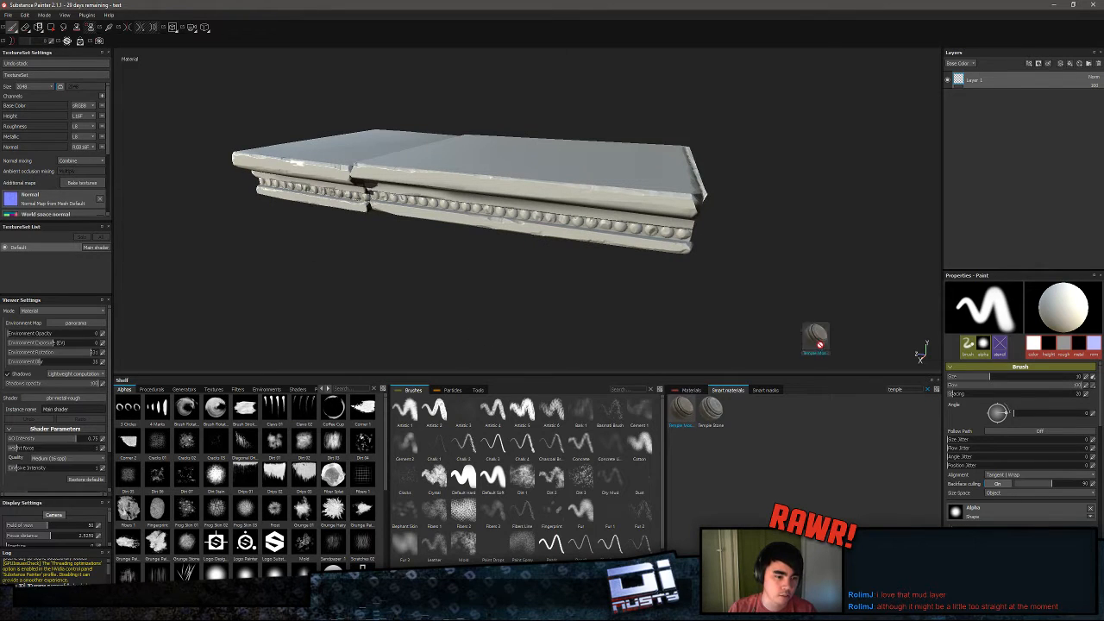
pyautogui.moveTo(819, 344); pyautogui.dragTo(997, 82)
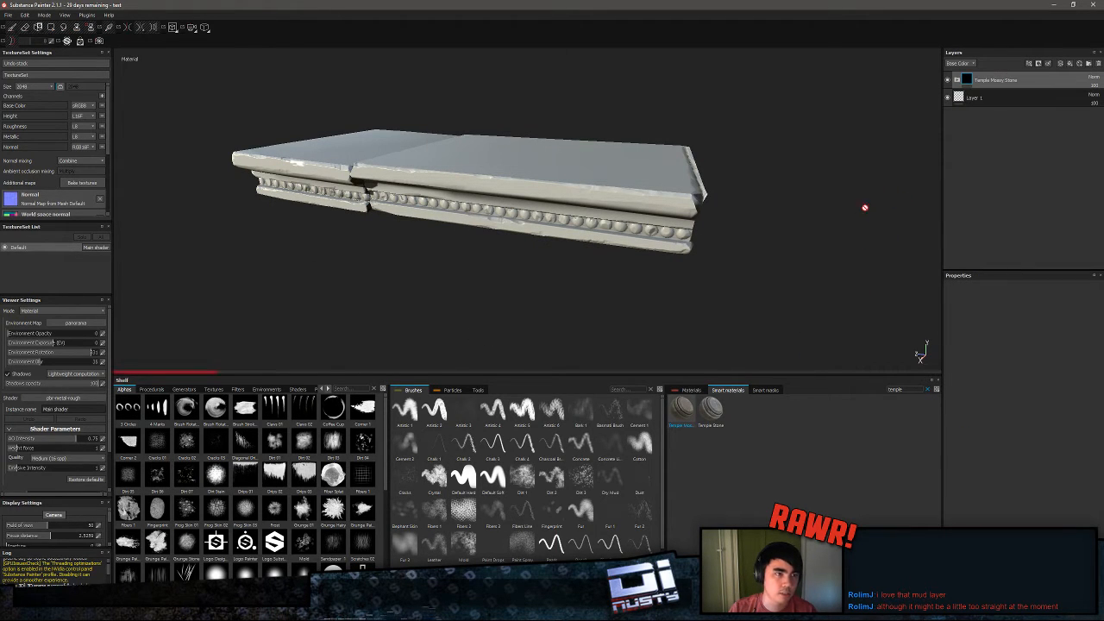
pyautogui.keyDown('alt'); pyautogui.moveTo(745, 245); pyautogui.dragTo(515, 219); pyautogui.keyUp('alt')
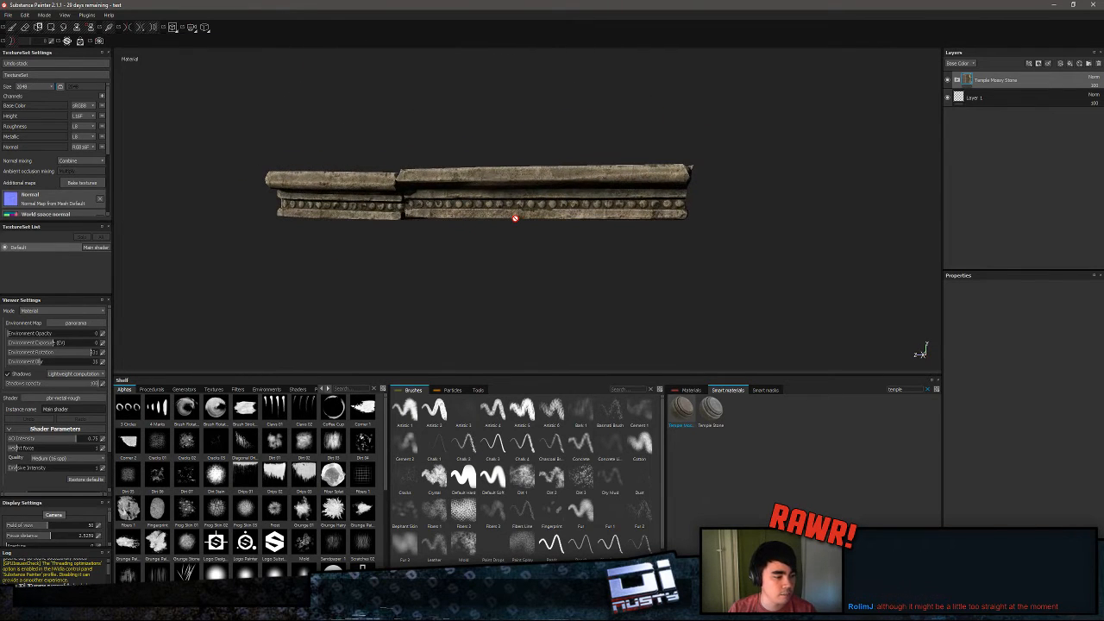
pyautogui.keyDown('alt'); pyautogui.moveTo(525, 199); pyautogui.dragTo(545, 209, button='middle'); pyautogui.keyUp('alt')
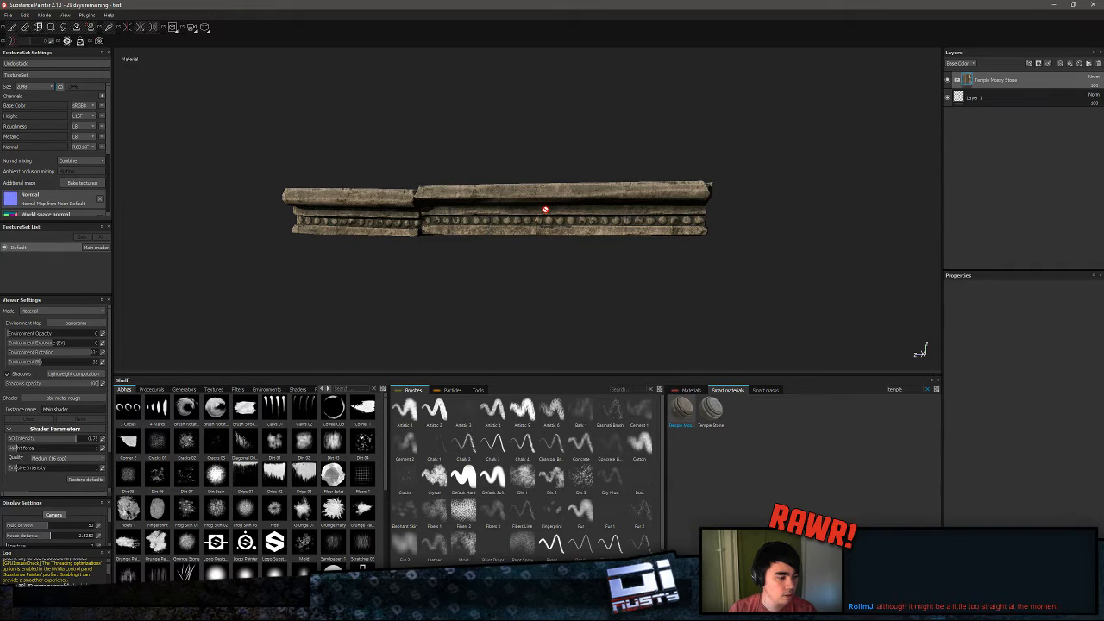
pyautogui.keyDown('alt'); pyautogui.moveTo(545, 209); pyautogui.dragTo(533, 232); pyautogui.keyUp('alt')
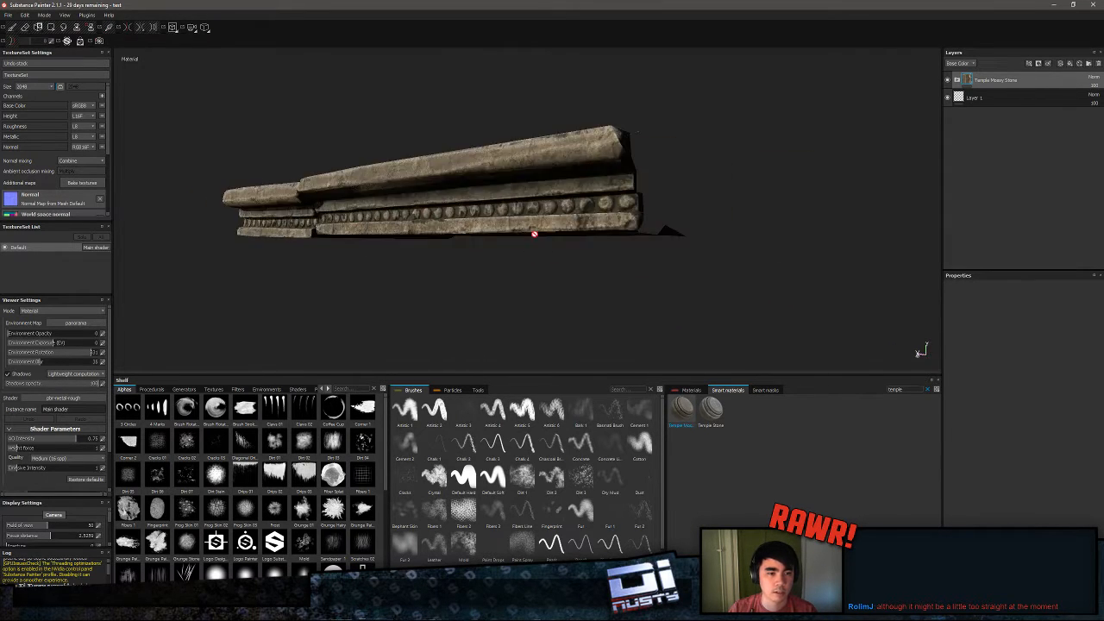
pyautogui.keyDown('alt'); pyautogui.moveTo(532, 232); pyautogui.dragTo(503, 227, button='right'); pyautogui.keyUp('alt')
pyautogui.keyDown('alt'); pyautogui.moveTo(503, 226); pyautogui.dragTo(693, 247); pyautogui.keyUp('alt')
pyautogui.keyDown('alt'); pyautogui.moveTo(692, 246); pyautogui.dragTo(781, 254, button='right'); pyautogui.keyUp('alt')
# - Expand the Temple Mossy Stone folder and examine the Mossy layer's mask on the slabs from several angles
pyautogui.click(956, 79)
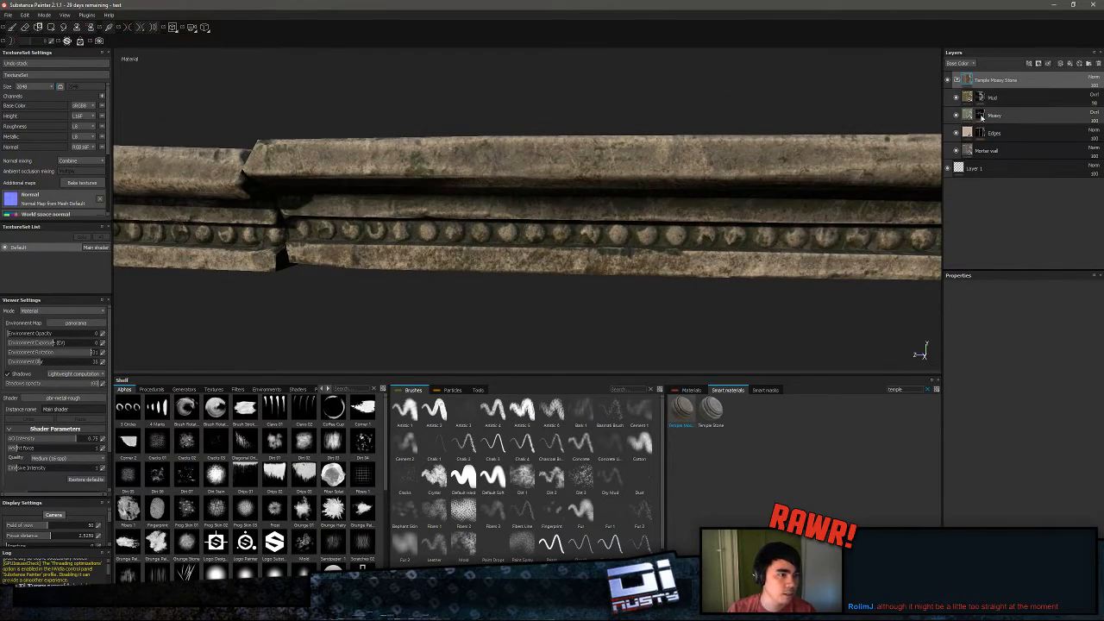
pyautogui.keyDown('alt'); pyautogui.click(980, 118); pyautogui.keyUp('alt')
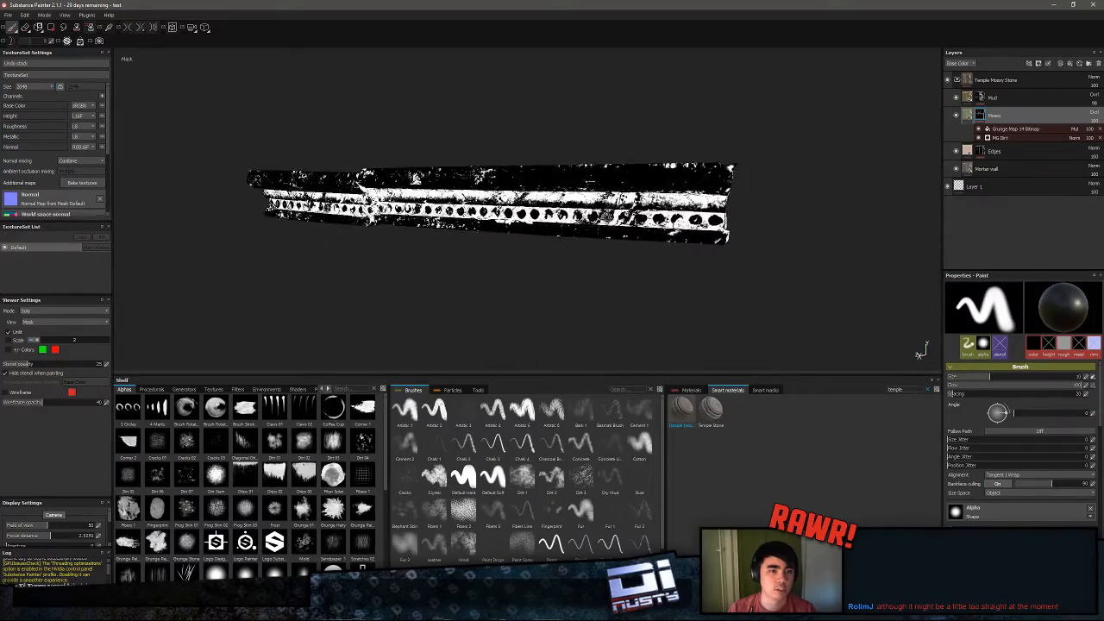
pyautogui.moveTo(604, 215)
pyautogui.keyDown('alt'); pyautogui.mouseDown()
pyautogui.moveTo(518, 247)
pyautogui.moveTo(557, 264)
pyautogui.moveTo(597, 226)
pyautogui.mouseUp(); pyautogui.keyUp('alt')
pyautogui.keyDown('alt'); pyautogui.moveTo(597, 226); pyautogui.dragTo(685, 261, button='middle'); pyautogui.keyUp('alt')
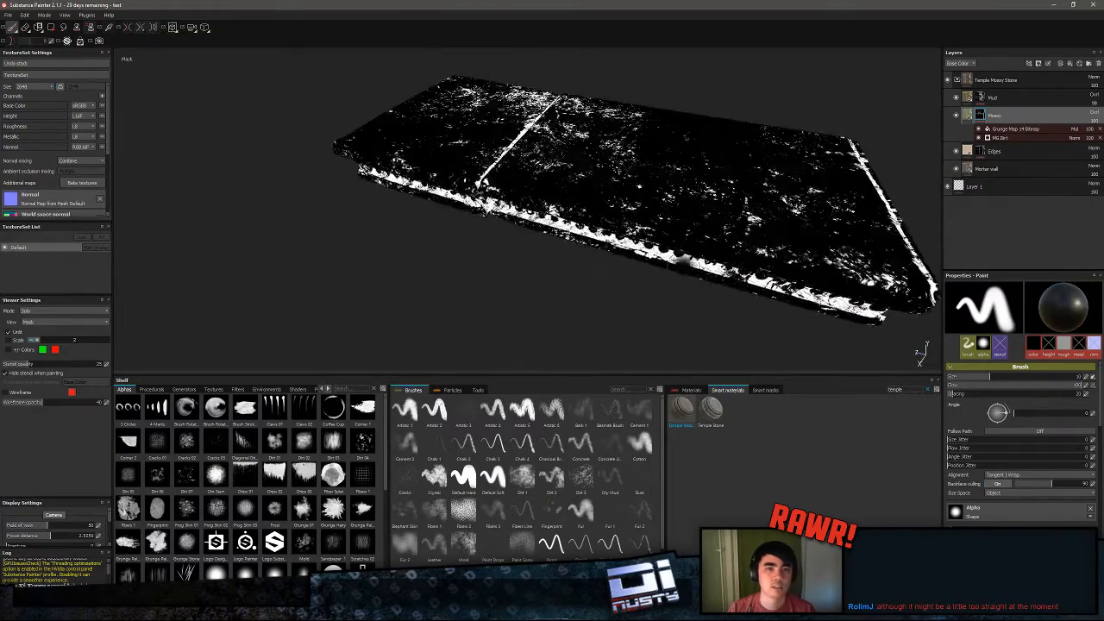
pyautogui.keyDown('alt'); pyautogui.moveTo(685, 262); pyautogui.dragTo(664, 199); pyautogui.keyUp('alt')
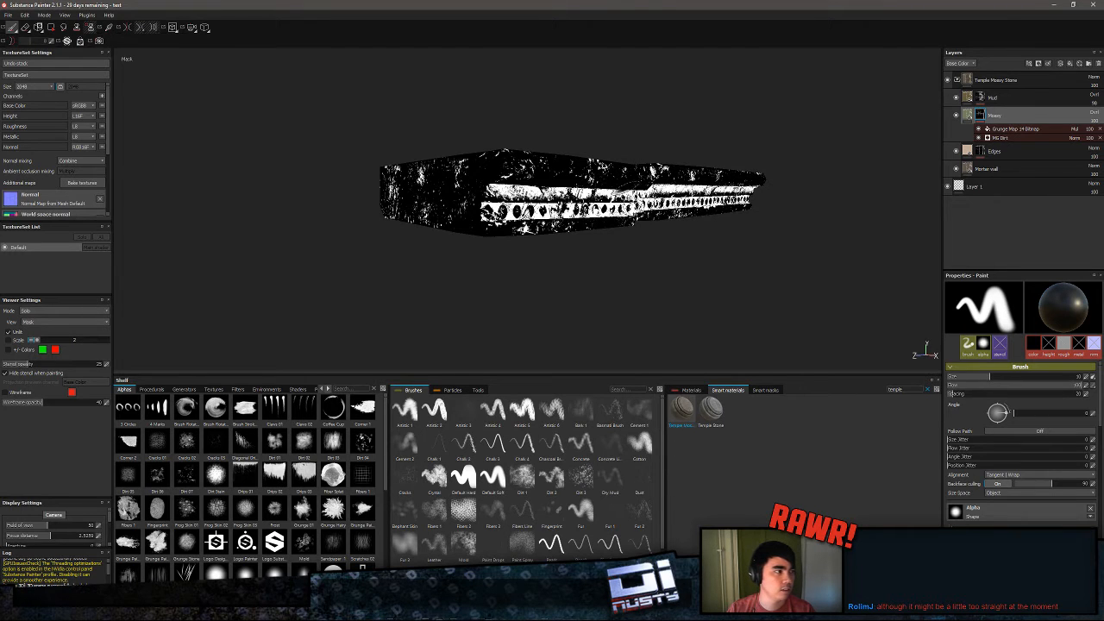
pyautogui.keyDown('alt'); pyautogui.moveTo(665, 198); pyautogui.dragTo(599, 207); pyautogui.keyUp('alt')
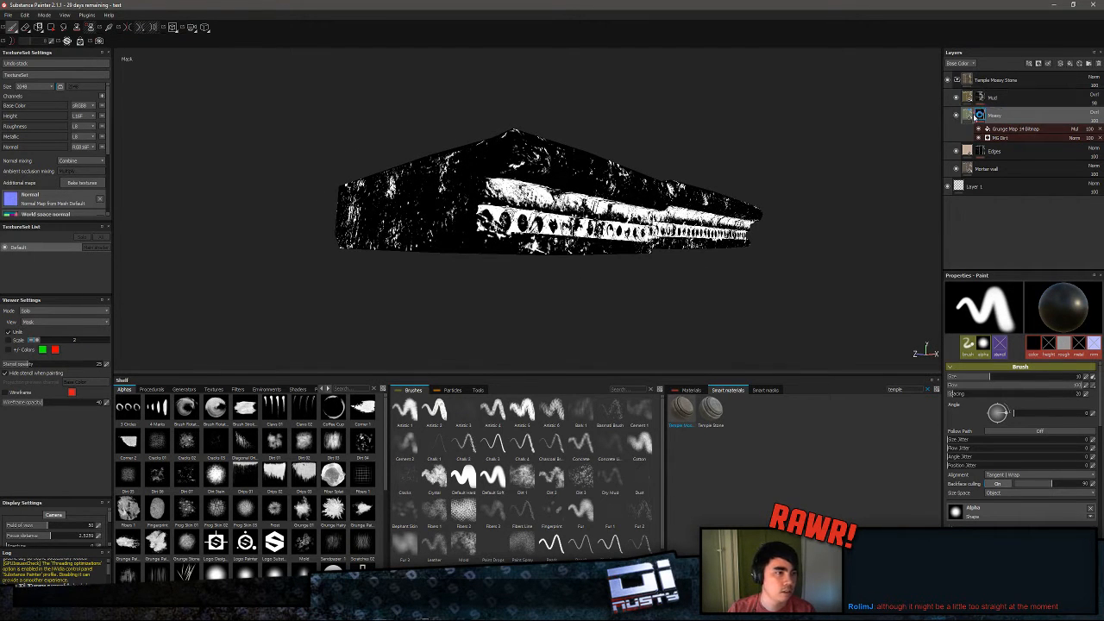
pyautogui.hotkey('ctrl', 'd')
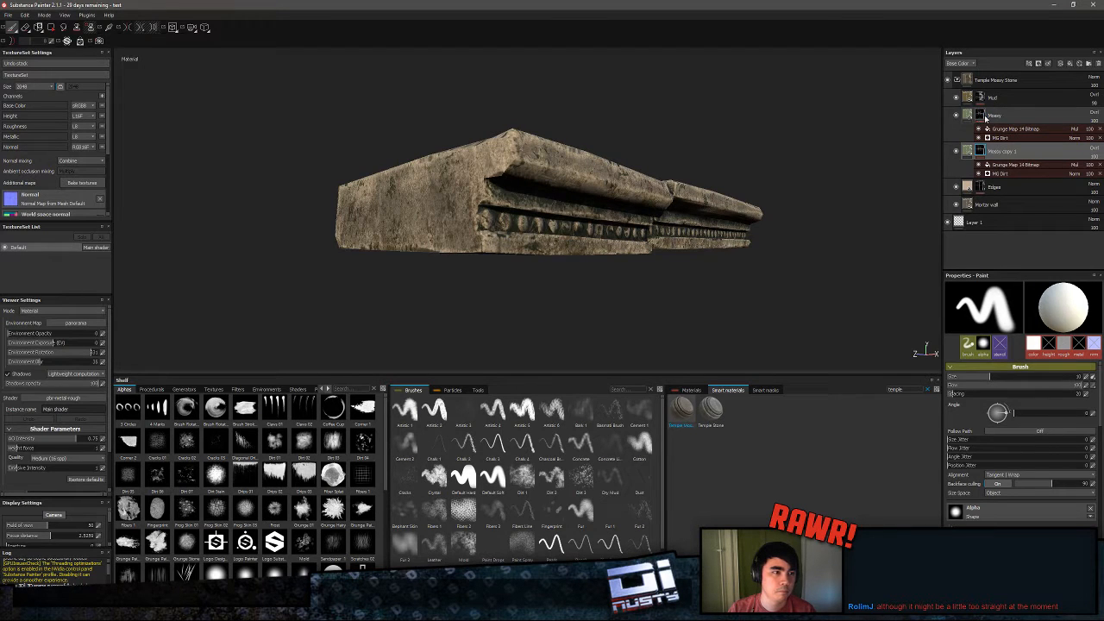
pyautogui.press('Delete')
# - Compare the slabs with the Edges layer and the whole Temple Mossy Stone folder hidden and shown
pyautogui.click(955, 152)
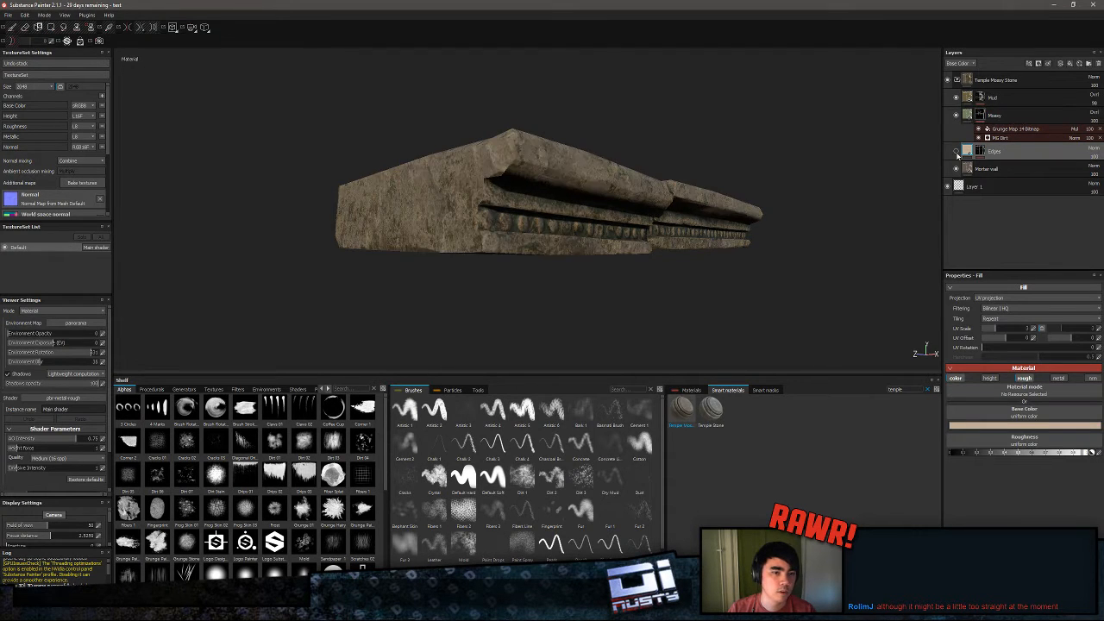
pyautogui.click(956, 152)
pyautogui.click(956, 153)
pyautogui.click(955, 153)
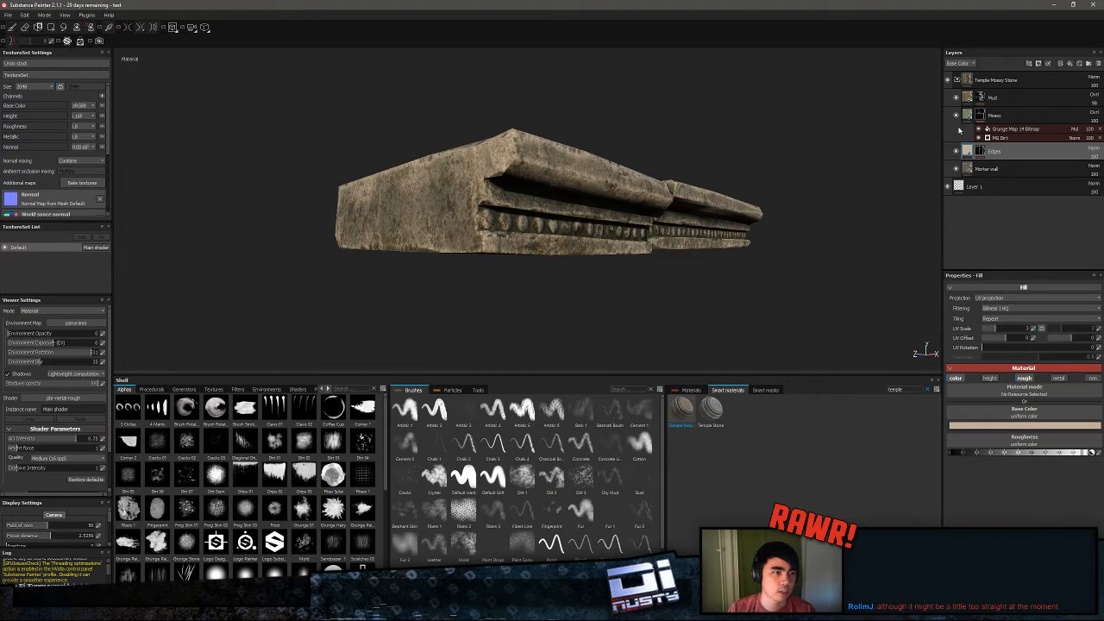
pyautogui.click(948, 81)
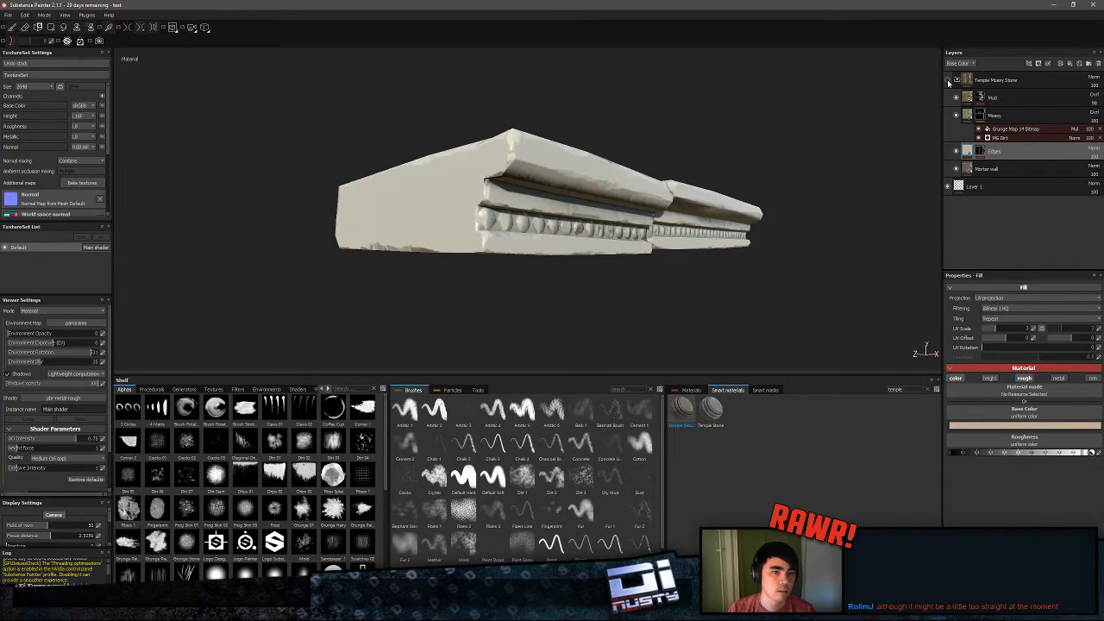
pyautogui.click(948, 82)
pyautogui.keyDown('alt'); pyautogui.moveTo(734, 148); pyautogui.dragTo(562, 226); pyautogui.keyUp('alt')
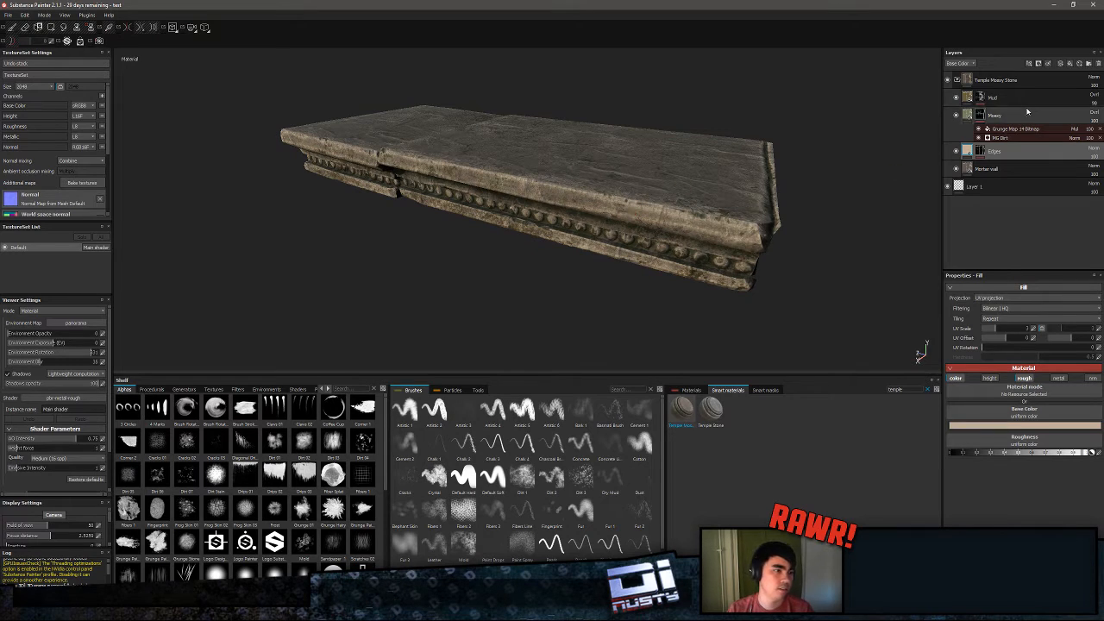
# - Close Substance Painter, discarding the changes to the test project, and return to the slab meshes in MODO
pyautogui.click(1086, 7)
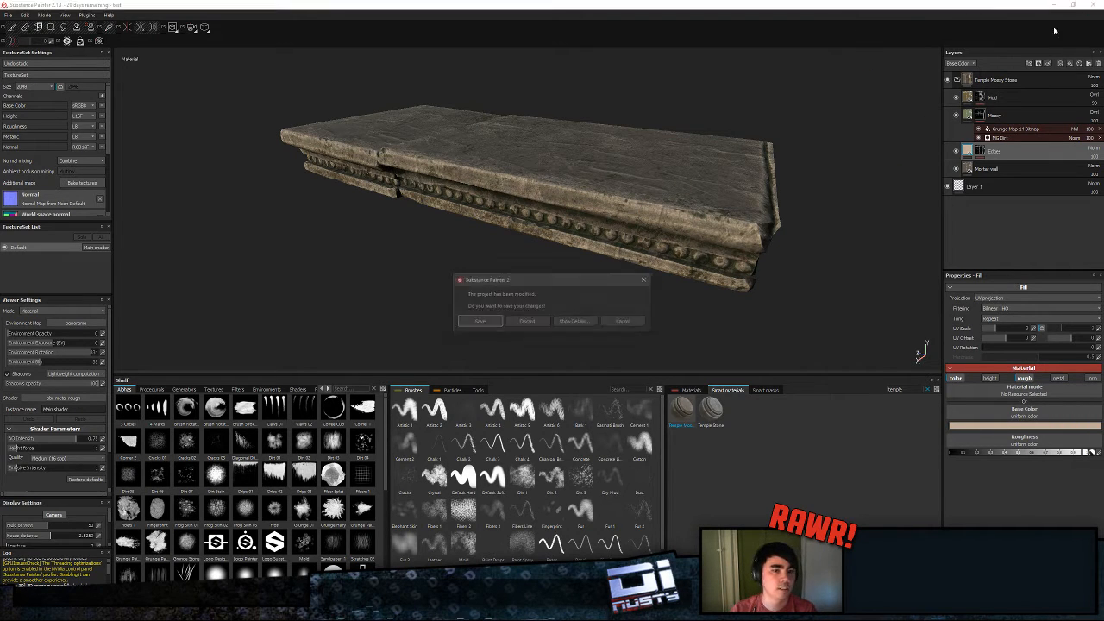
pyautogui.click(530, 321)
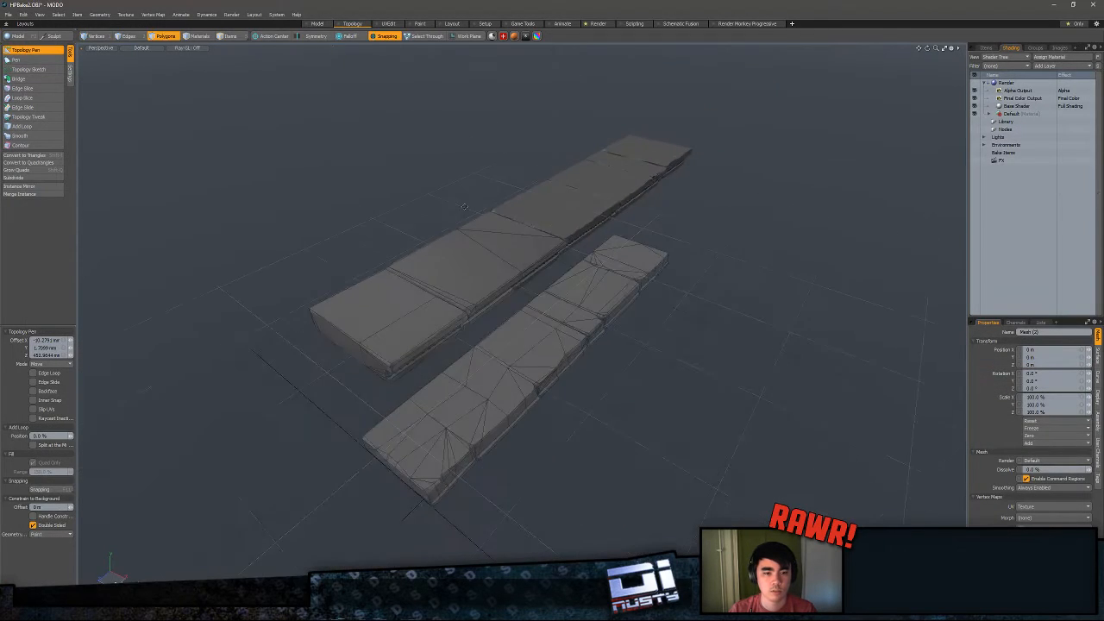
# - Examine the low-poly polygons along the trim's front face, beneath the overhang and above the bead row
pyautogui.keyDown('alt'); pyautogui.moveTo(464, 206); pyautogui.dragTo(594, 214); pyautogui.keyUp('alt')
pyautogui.scroll(3, 558, 285)
pyautogui.scroll(3, 558, 285)
pyautogui.scroll(2, 560, 258)
pyautogui.keyDown('alt'); pyautogui.keyDown('shift'); pyautogui.moveTo(512, 259); pyautogui.dragTo(636, 225); pyautogui.keyUp('shift'); pyautogui.keyUp('alt')
pyautogui.scroll(2, 508, 228)
pyautogui.press('q')
pyautogui.click(288, 260)
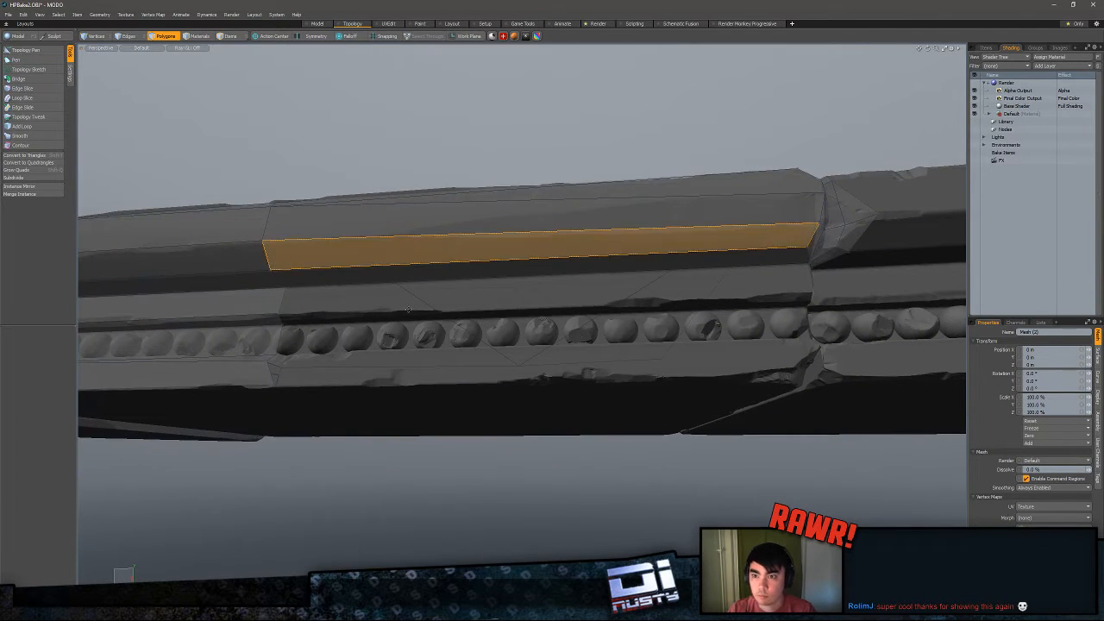
pyautogui.press('Escape')
# - With Topology Pen, move the low-poly edge beneath the overhang down to the lower lip of the band above the beads and adjust its alignment
pyautogui.click(26, 50)
pyautogui.keyDown('alt'); pyautogui.moveTo(313, 167); pyautogui.dragTo(289, 159); pyautogui.keyUp('alt')
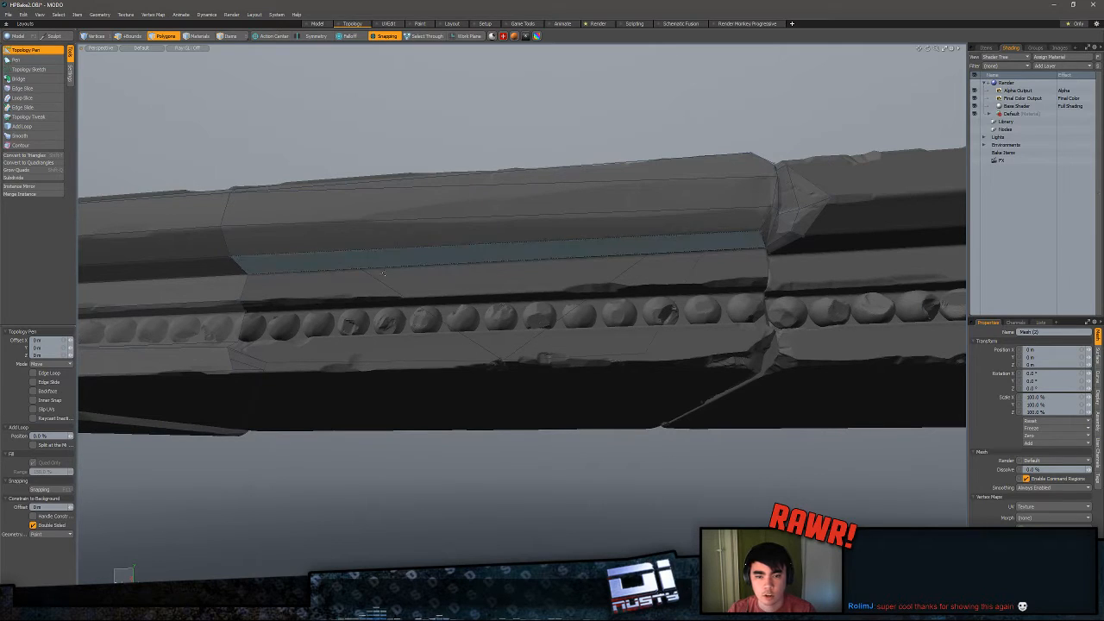
pyautogui.moveTo(384, 269); pyautogui.dragTo(385, 295)
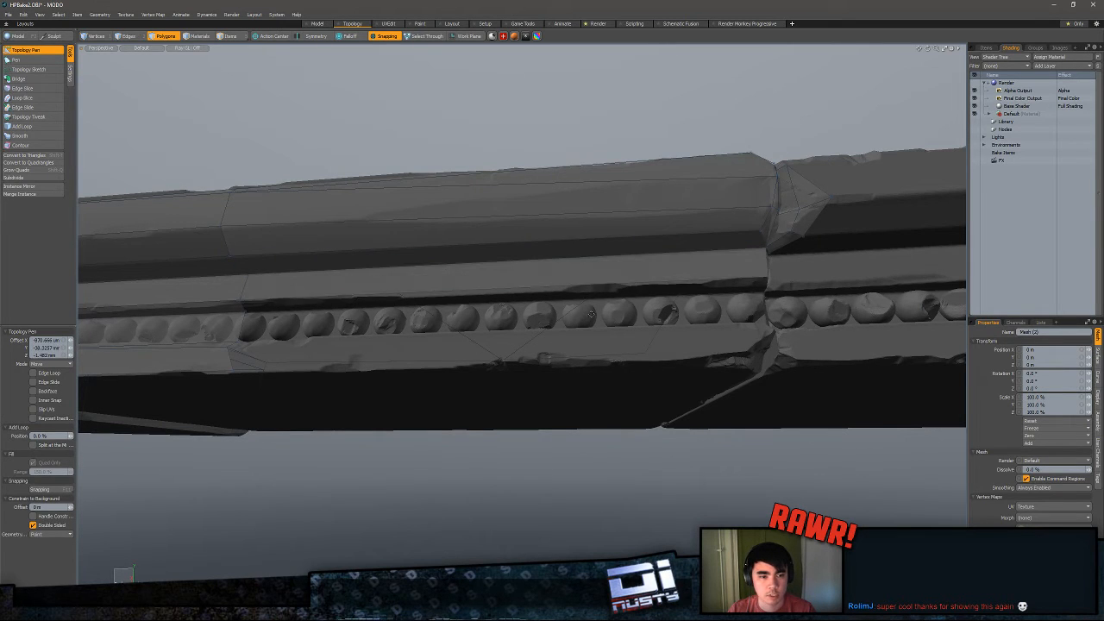
pyautogui.keyDown('alt'); pyautogui.moveTo(591, 313); pyautogui.dragTo(587, 308); pyautogui.keyUp('alt')
pyautogui.moveTo(769, 275); pyautogui.dragTo(769, 276)
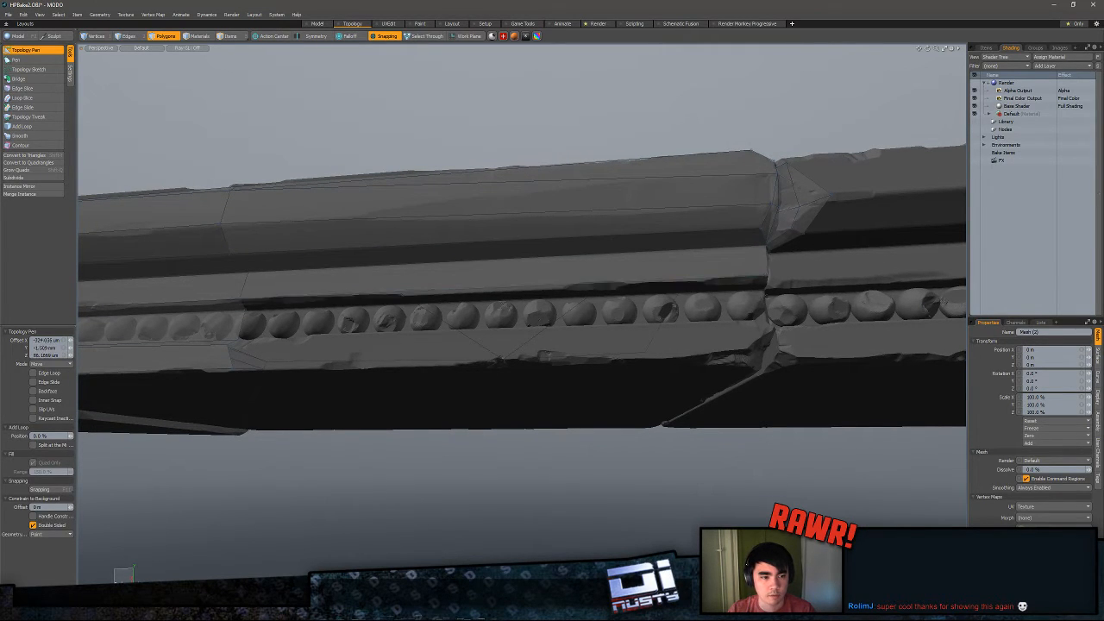
pyautogui.moveTo(538, 288); pyautogui.dragTo(537, 294)
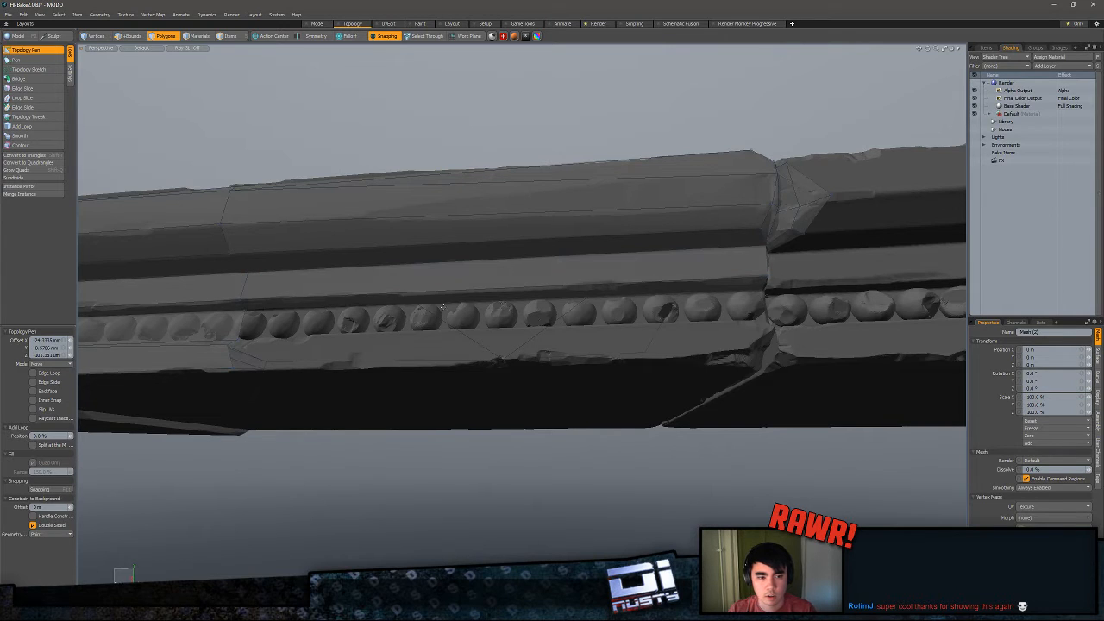
pyautogui.keyDown('alt'); pyautogui.moveTo(466, 293); pyautogui.dragTo(544, 297); pyautogui.keyUp('alt')
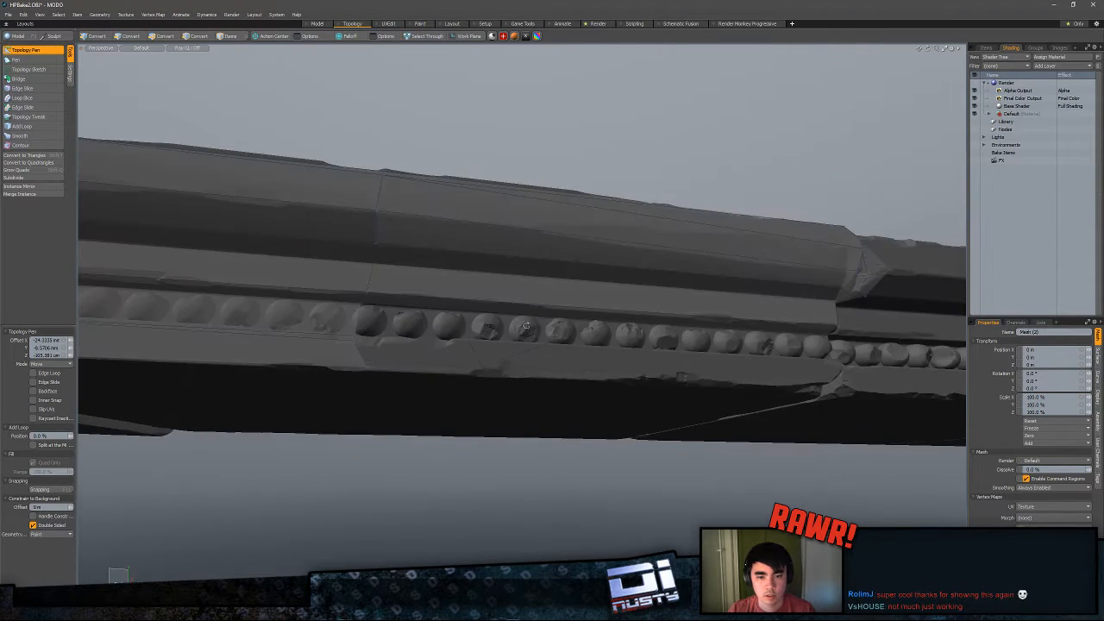
# - Reposition the low-poly vertices around the broken lower corner at the slab joint to follow the sculpted stone
pyautogui.scroll(3, 544, 306)
pyautogui.keyDown('alt'); pyautogui.moveTo(290, 241); pyautogui.dragTo(498, 291); pyautogui.keyUp('alt')
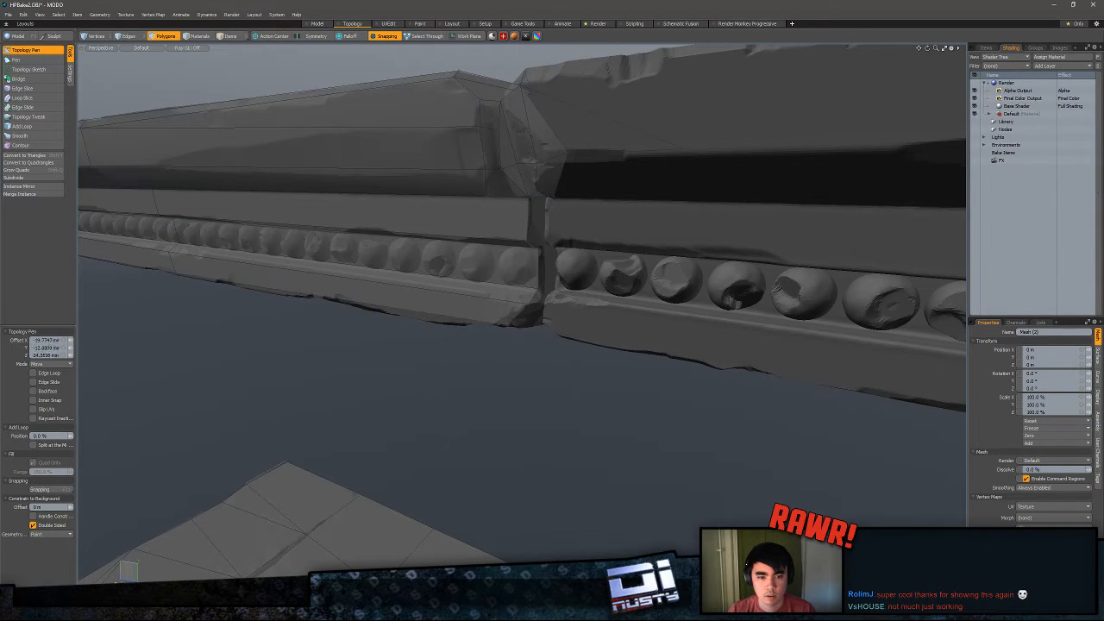
pyautogui.keyDown('alt'); pyautogui.moveTo(530, 293); pyautogui.dragTo(495, 292); pyautogui.keyUp('alt')
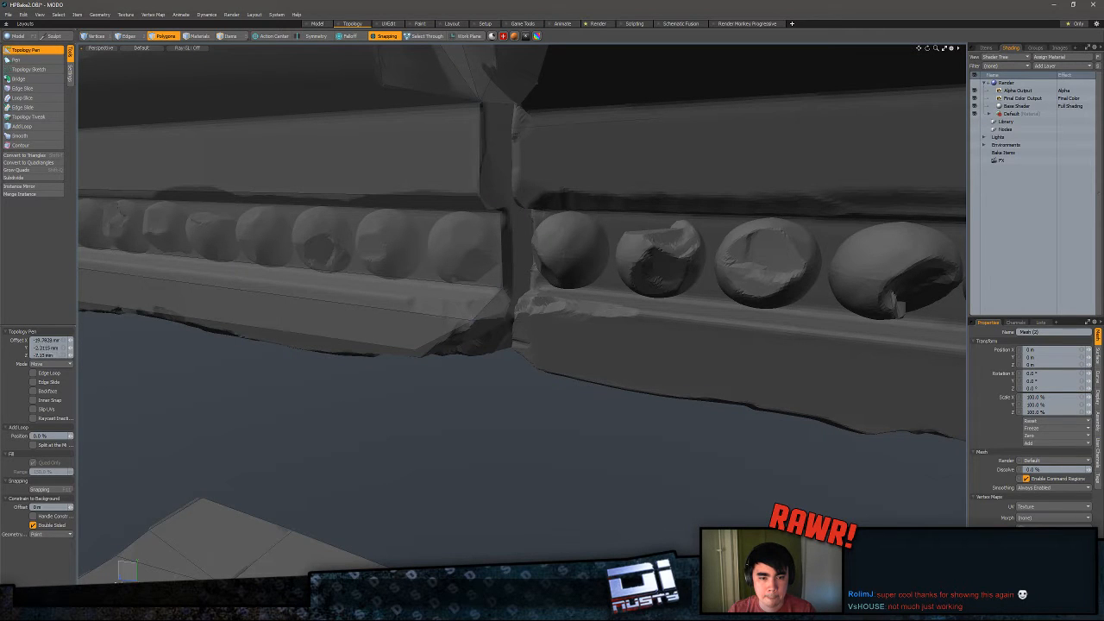
pyautogui.keyDown('alt'); pyautogui.moveTo(504, 299); pyautogui.dragTo(398, 287); pyautogui.keyUp('alt')
pyautogui.moveTo(380, 340); pyautogui.dragTo(366, 344)
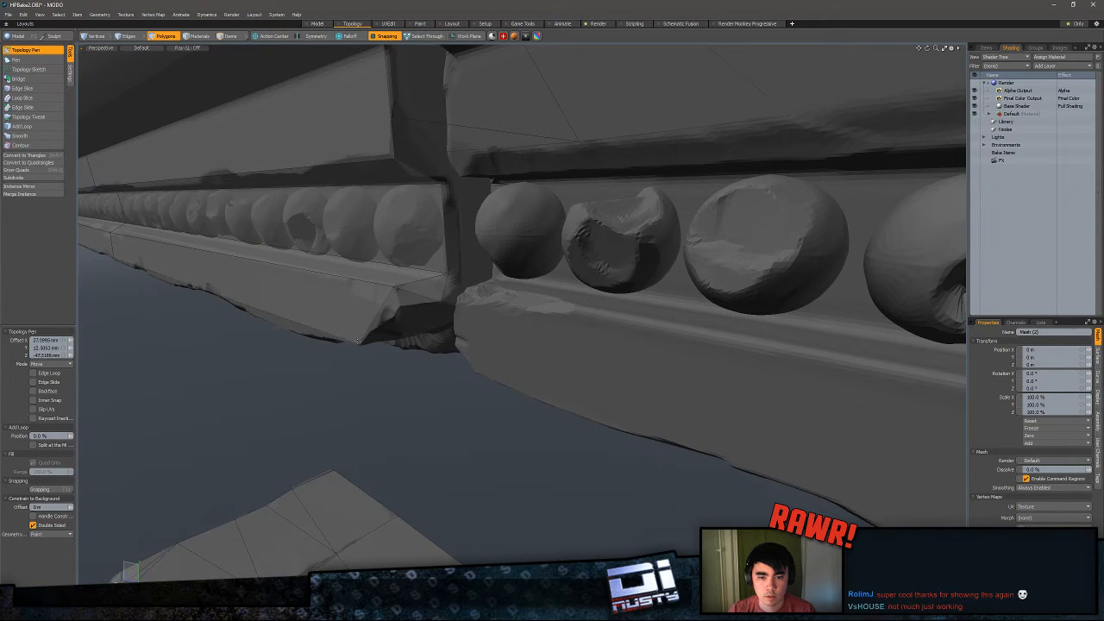
pyautogui.keyDown('alt'); pyautogui.moveTo(379, 338); pyautogui.dragTo(429, 259); pyautogui.keyUp('alt')
pyautogui.moveTo(447, 212)
pyautogui.mouseDown()
pyautogui.moveTo(457, 280)
pyautogui.moveTo(466, 274)
pyautogui.mouseUp()
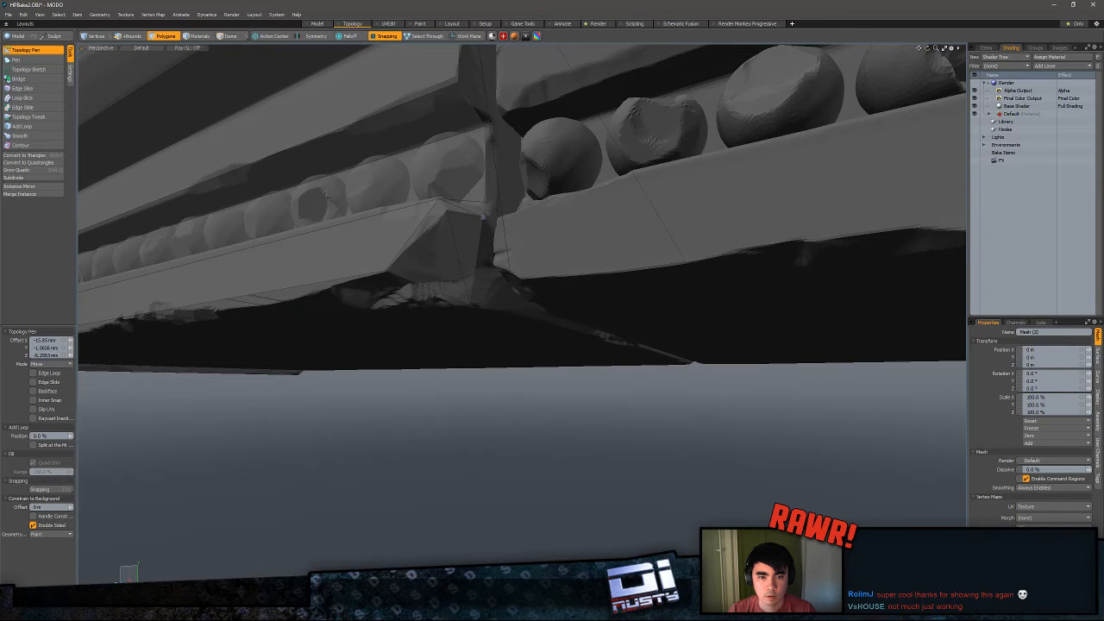
pyautogui.keyDown('alt'); pyautogui.moveTo(459, 232); pyautogui.dragTo(468, 276); pyautogui.keyUp('alt')
pyautogui.press('1')
pyautogui.click(462, 241)
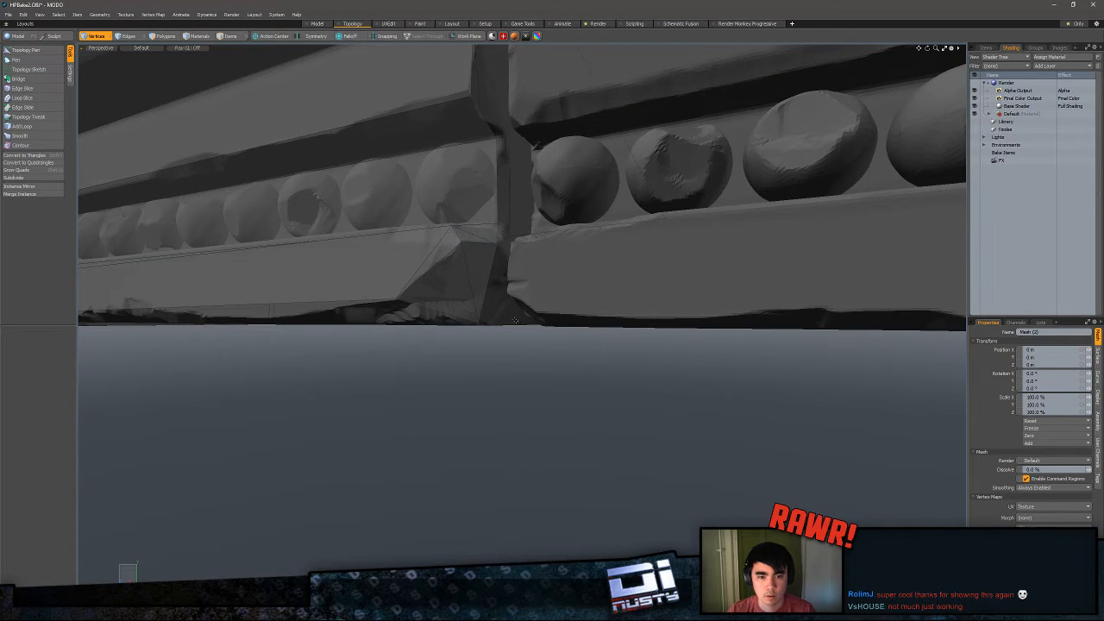
pyautogui.keyDown('alt'); pyautogui.moveTo(515, 320); pyautogui.dragTo(591, 285); pyautogui.keyUp('alt')
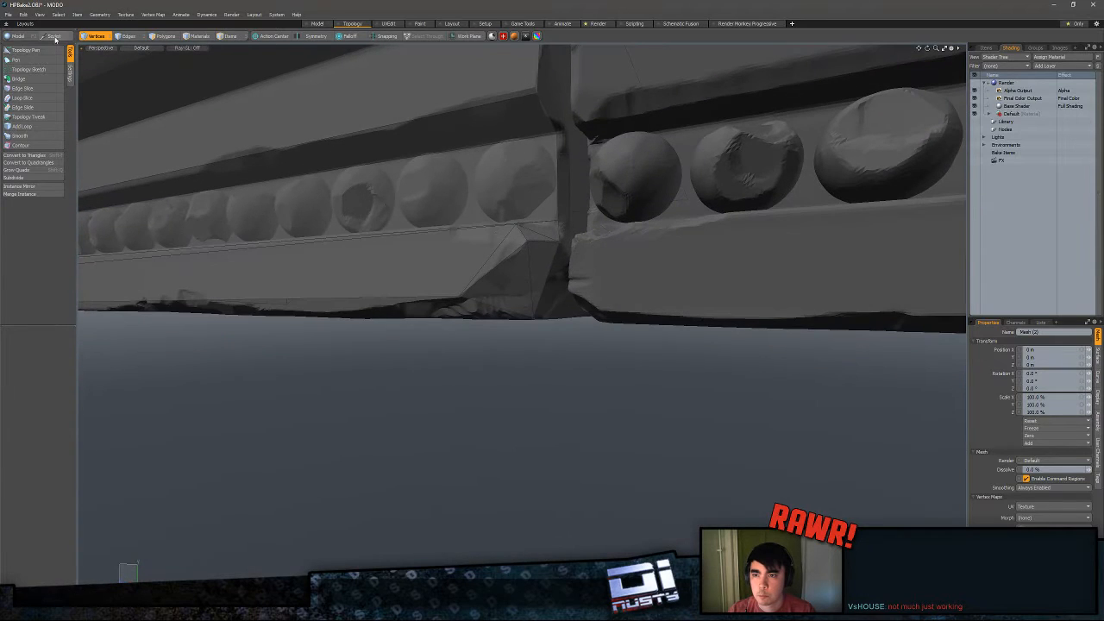
pyautogui.click(26, 49)
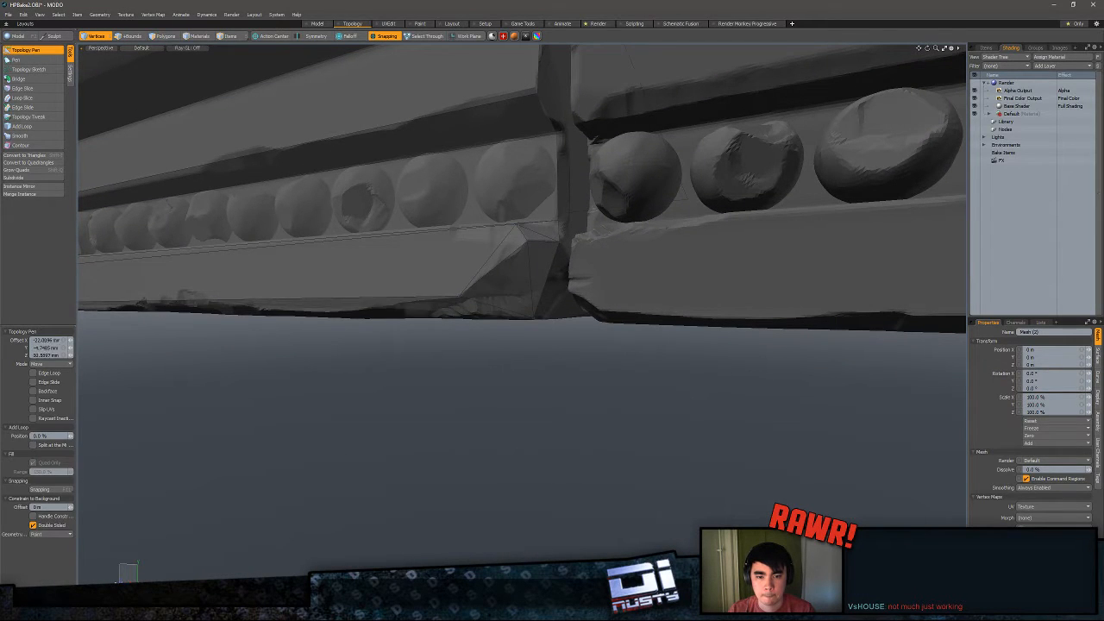
pyautogui.press('q')
pyautogui.click(332, 312)
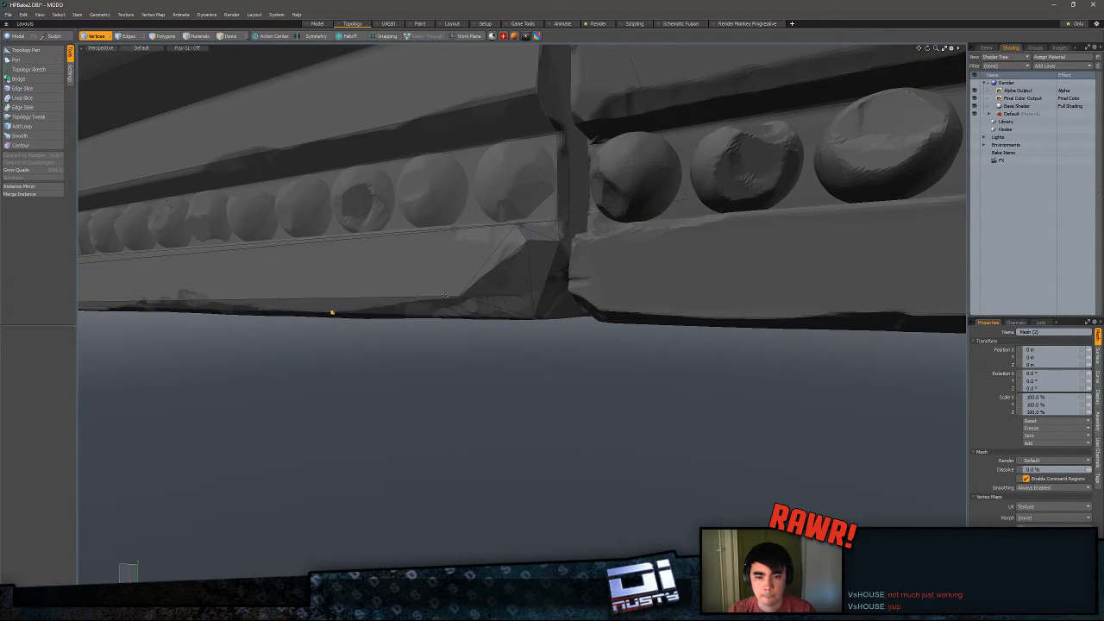
# - Edge-slice the narrow low-poly triangle and its neighbour at the broken lower corner beside the slab joint
pyautogui.keyDown('alt'); pyautogui.moveTo(459, 297); pyautogui.dragTo(528, 250); pyautogui.keyUp('alt')
pyautogui.press('3')
pyautogui.moveTo(552, 250)
pyautogui.mouseDown()
pyautogui.moveTo(639, 210)
pyautogui.moveTo(653, 222)
pyautogui.moveTo(595, 229)
pyautogui.moveTo(642, 276)
pyautogui.moveTo(685, 293)
pyautogui.moveTo(623, 304)
pyautogui.moveTo(595, 335)
pyautogui.mouseUp()
pyautogui.click(594, 335)
pyautogui.hotkey('alt', 'c')
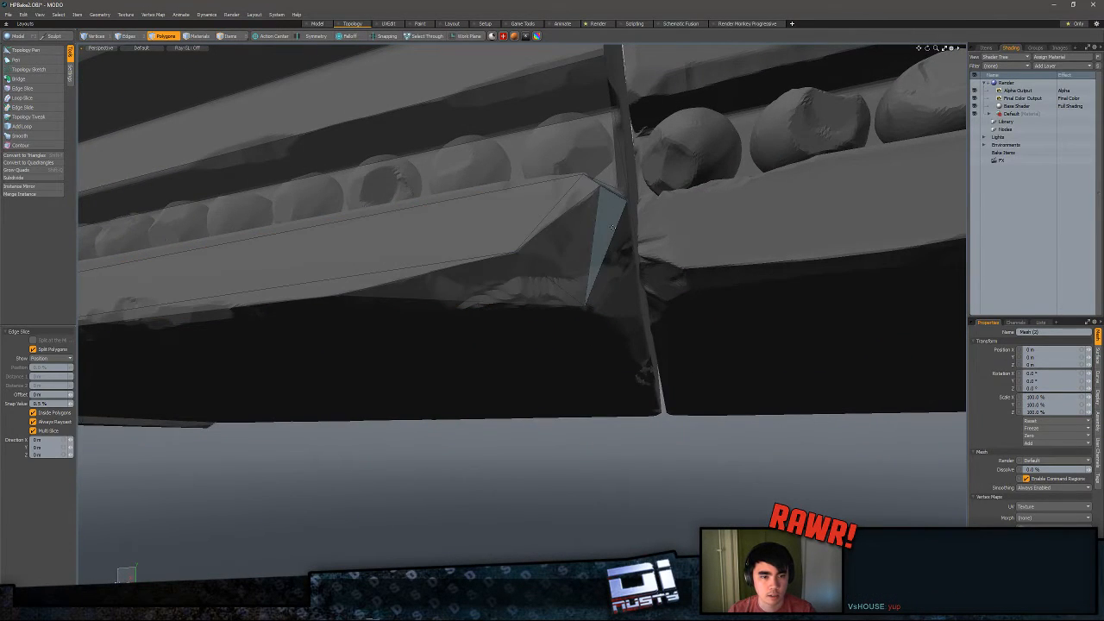
pyautogui.click(627, 200)
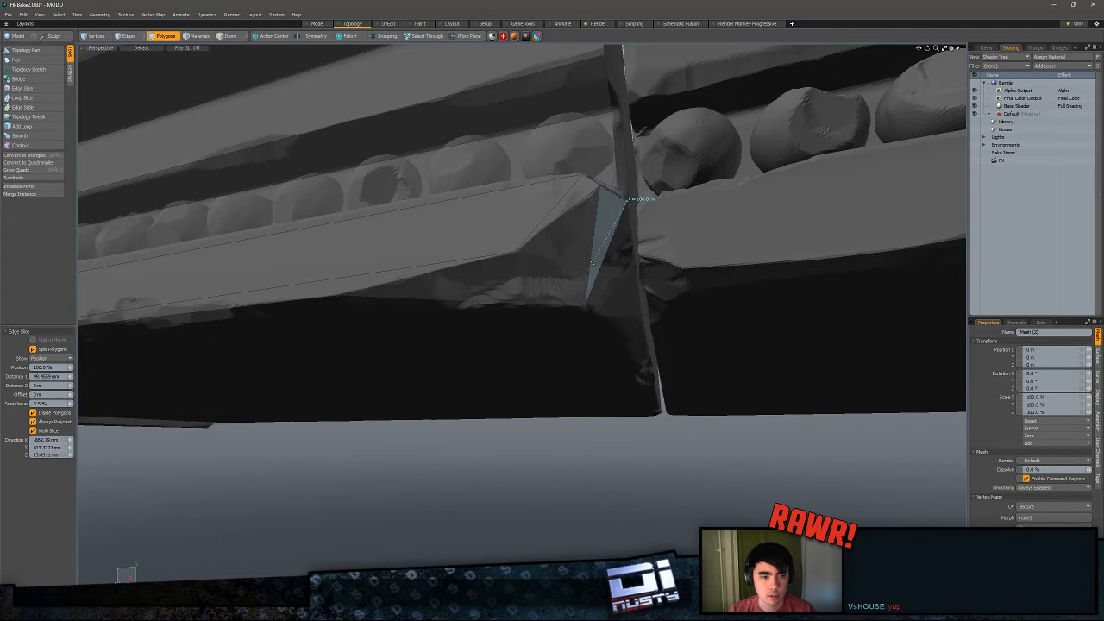
pyautogui.click(589, 270)
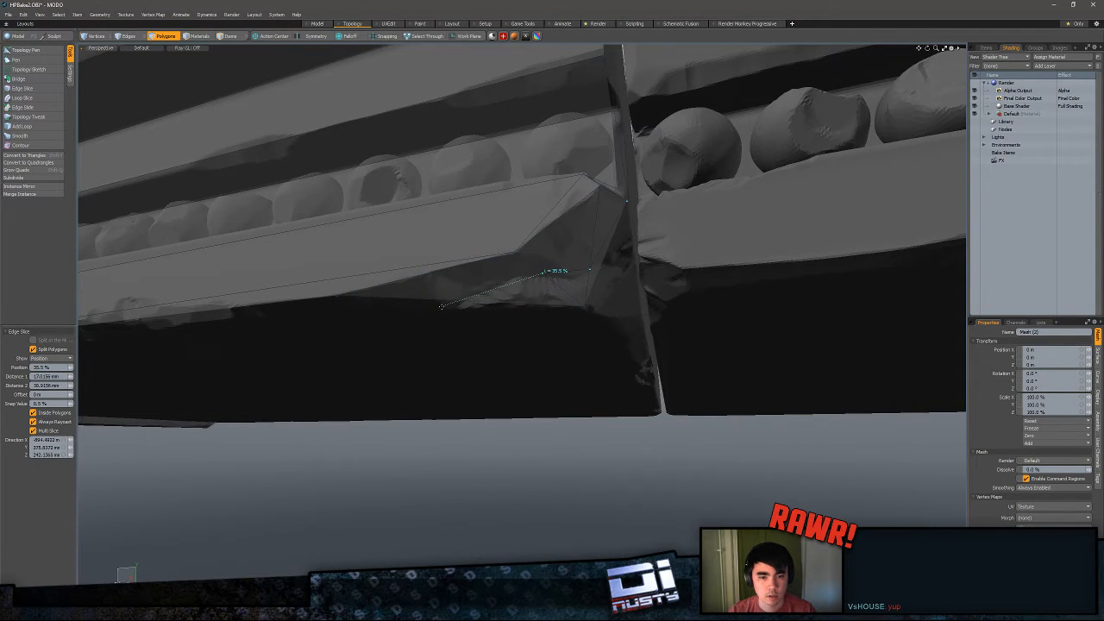
pyautogui.press('q')
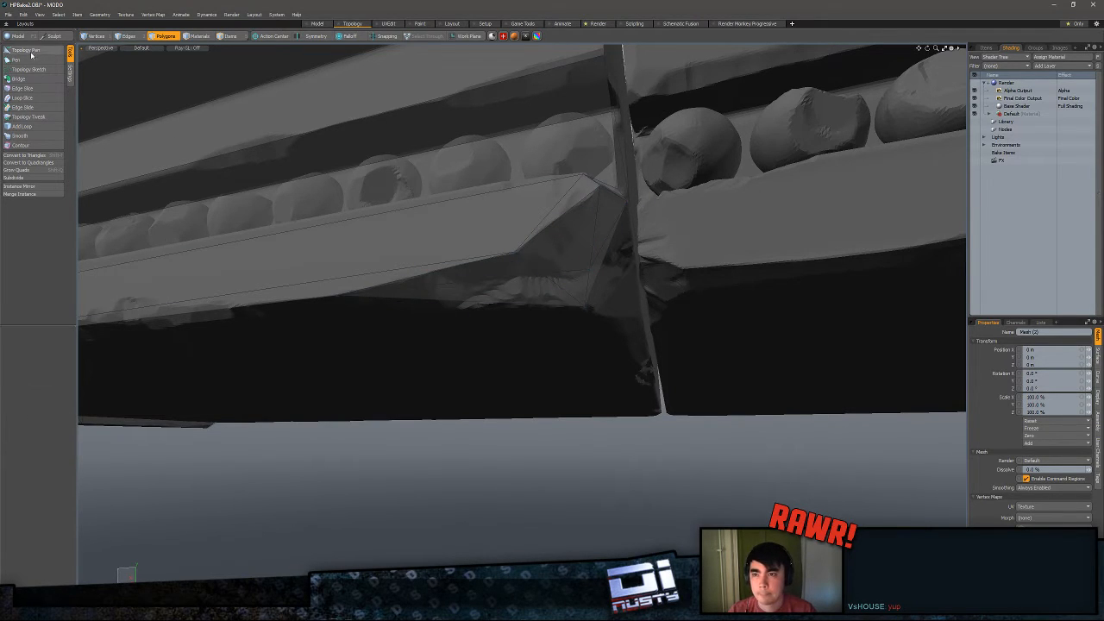
# - Delete the thin low-poly triangle at the lower tip of the broken corner next to the joint
pyautogui.click(30, 51)
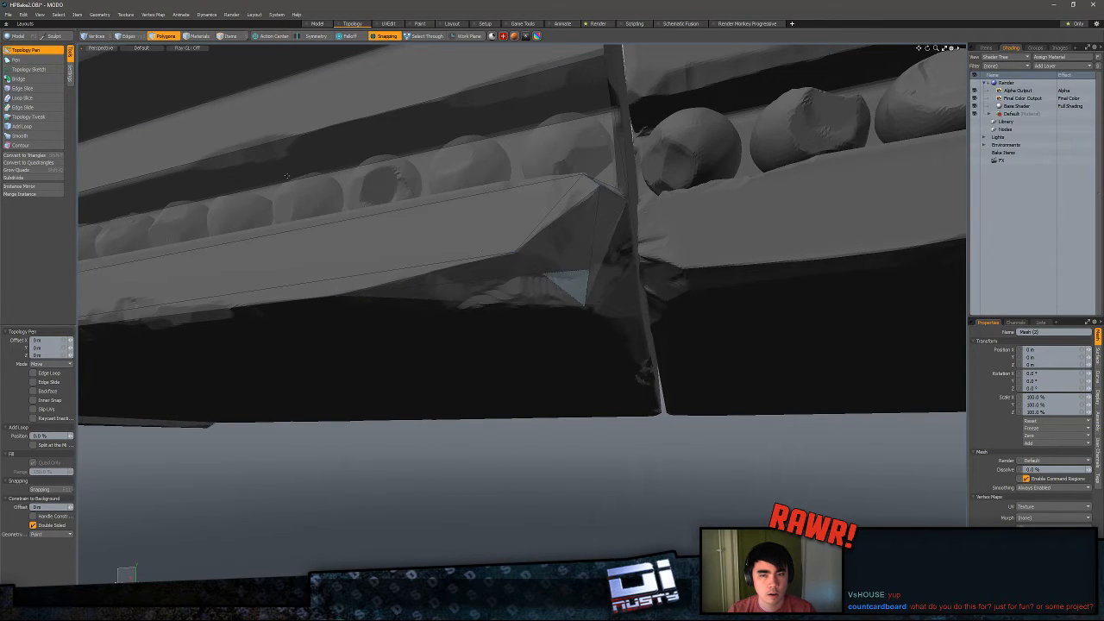
pyautogui.press('q')
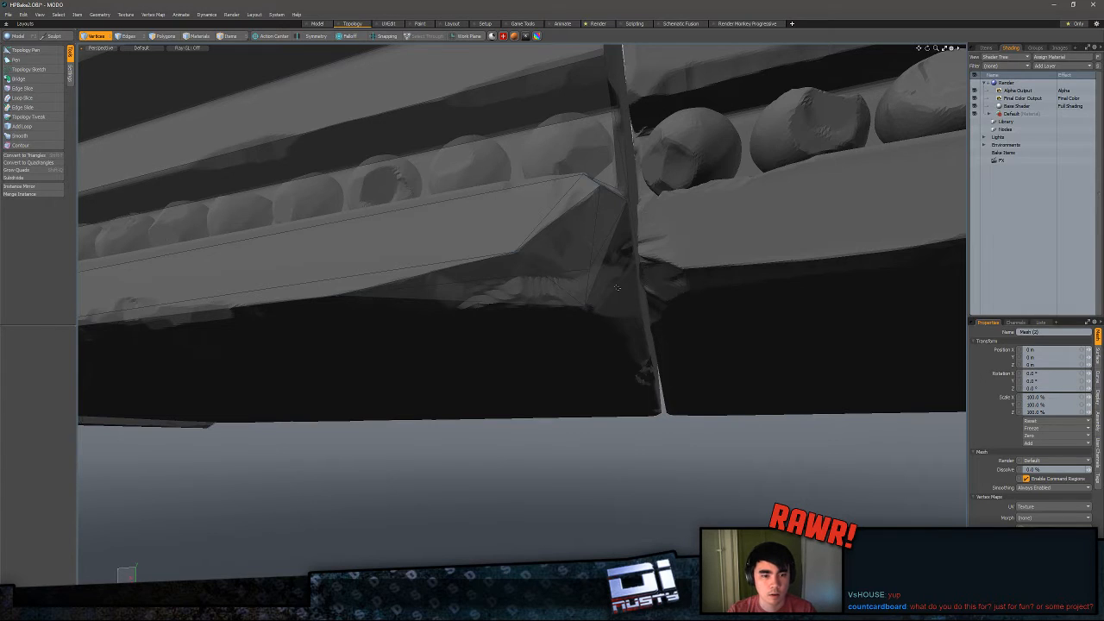
pyautogui.click(30, 51)
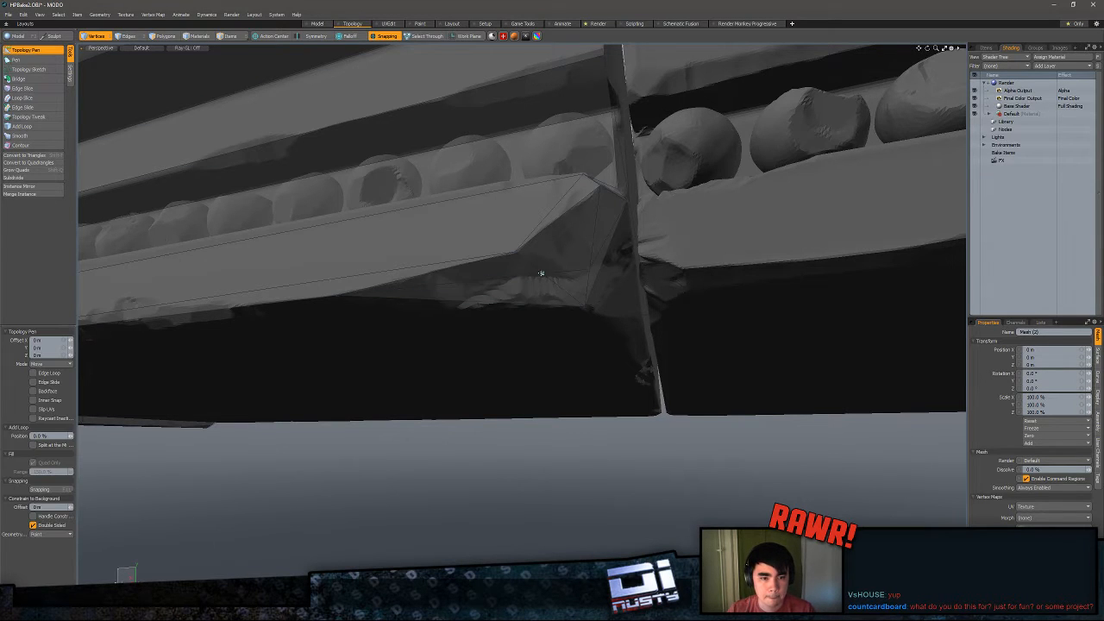
pyautogui.moveTo(589, 269); pyautogui.dragTo(571, 312)
pyautogui.press('3')
pyautogui.click(576, 293)
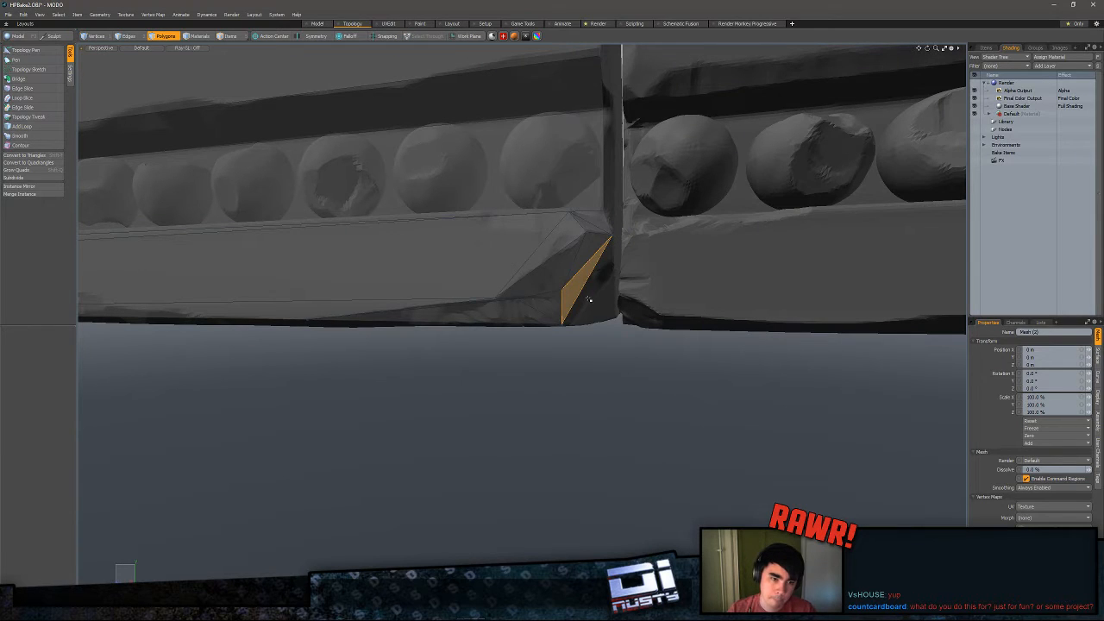
pyautogui.press('Delete')
pyautogui.keyDown('alt'); pyautogui.moveTo(584, 317); pyautogui.dragTo(528, 266); pyautogui.keyUp('alt')
# - With Topology Pen, rework the low-poly vertices on the corner's joint side to follow the sculpted stone, undoing the last move
pyautogui.click(26, 49)
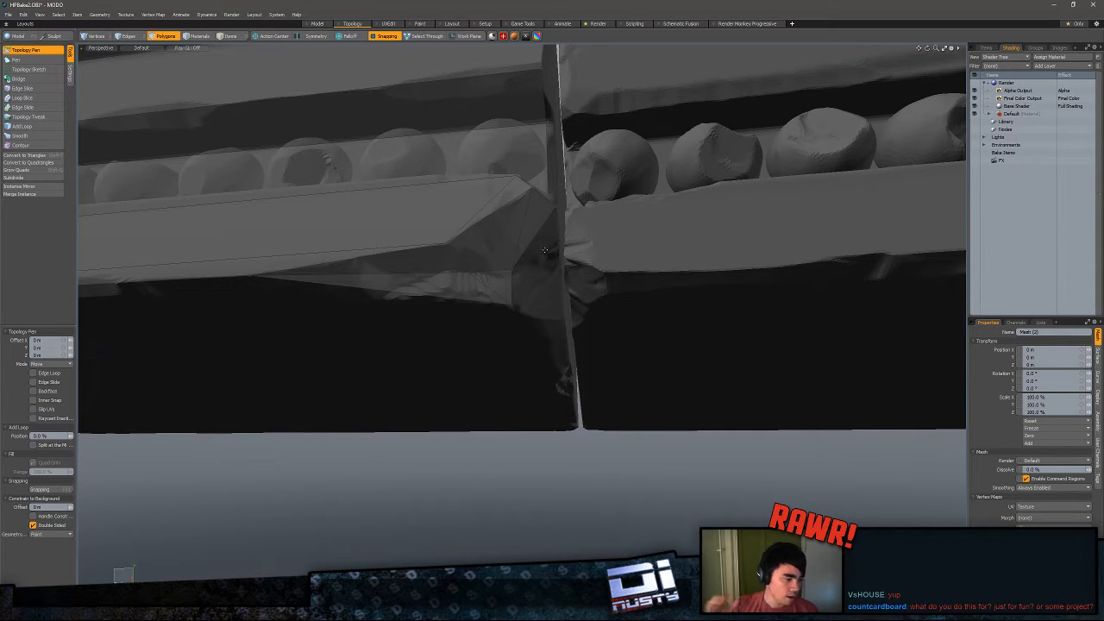
pyautogui.keyDown('alt'); pyautogui.moveTo(514, 204); pyautogui.dragTo(508, 306); pyautogui.keyUp('alt')
pyautogui.press('space')
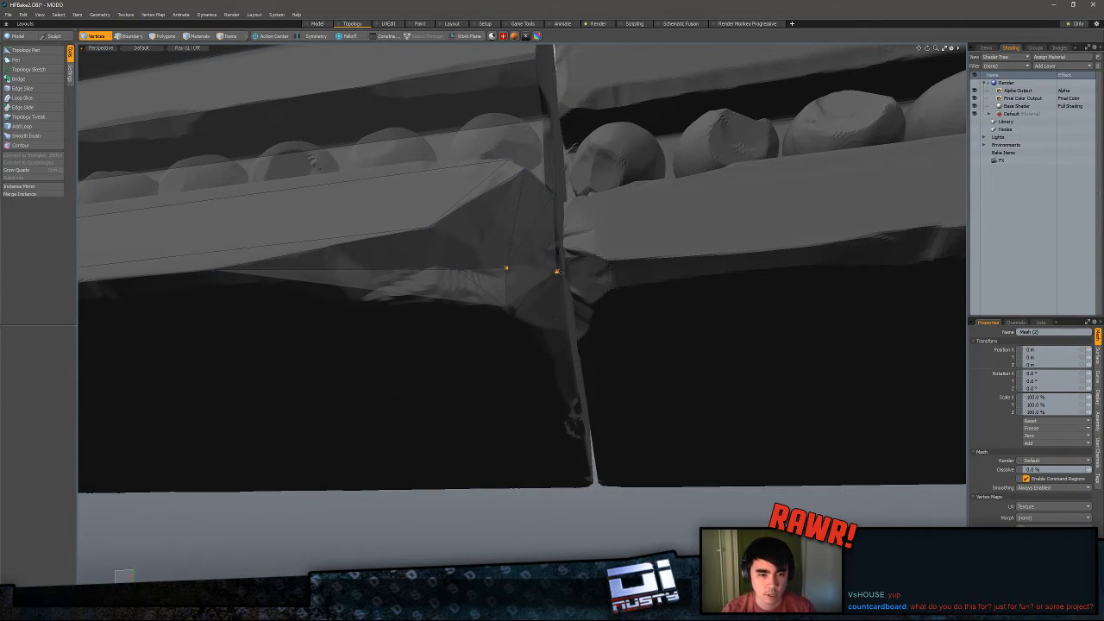
pyautogui.click(31, 50)
pyautogui.keyDown('alt'); pyautogui.moveTo(518, 268); pyautogui.dragTo(509, 346); pyautogui.keyUp('alt')
pyautogui.moveTo(511, 290); pyautogui.dragTo(512, 266)
pyautogui.hotkey('ctrl', 'z')
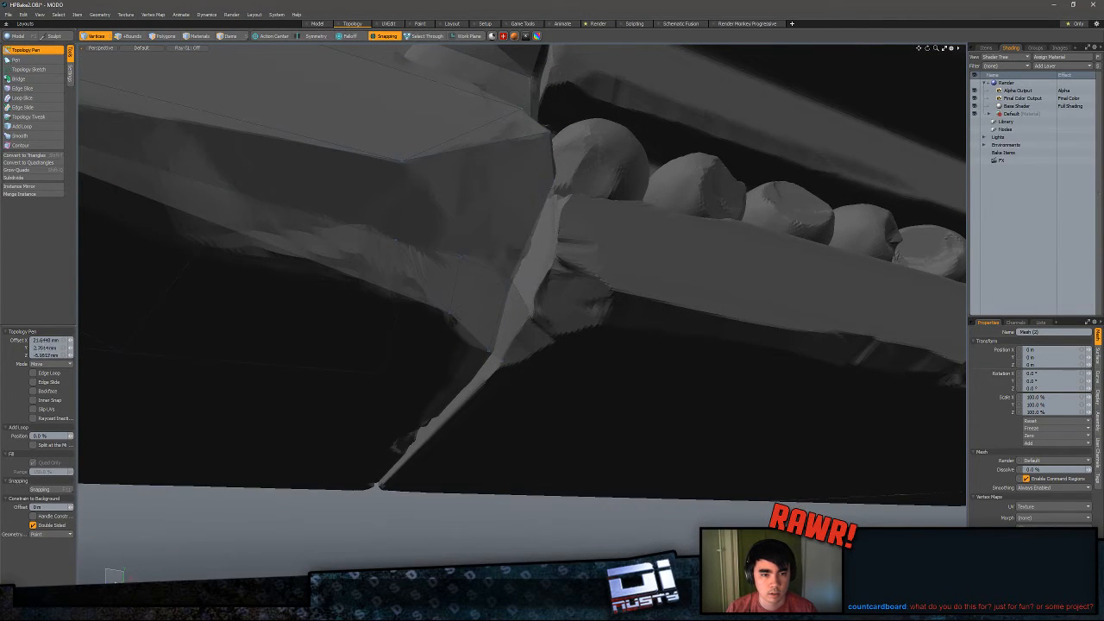
# - Edge-slice the low-poly underside of the band above the beads, starting at its end beside the joint
pyautogui.keyDown('alt'); pyautogui.moveTo(564, 235); pyautogui.dragTo(494, 278); pyautogui.keyUp('alt')
pyautogui.press('c')
pyautogui.click(250, 361)
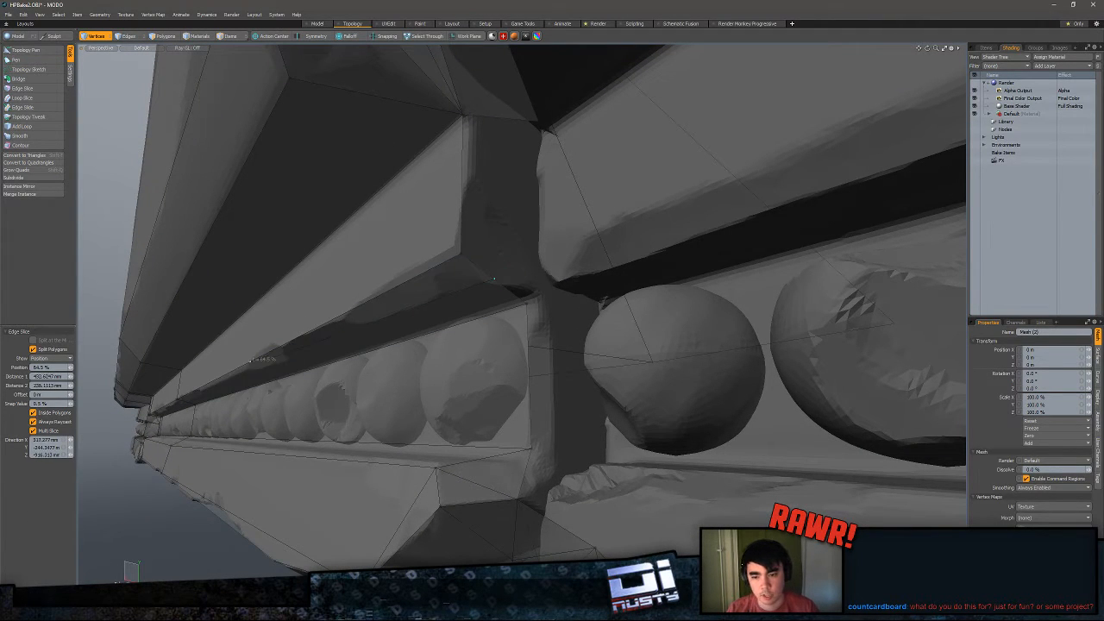
pyautogui.press('space')
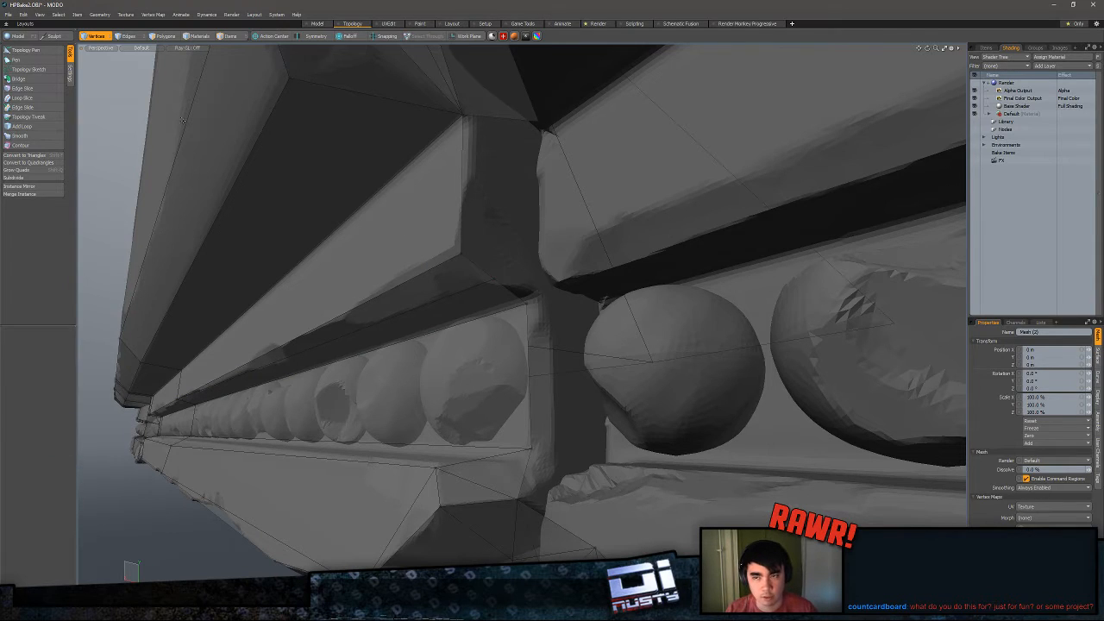
# - With Topology Pen, fit the low-poly edges at the end of the band above the beads into the slab joint
pyautogui.click(29, 50)
pyautogui.keyDown('alt'); pyautogui.moveTo(483, 274); pyautogui.dragTo(500, 312); pyautogui.keyUp('alt')
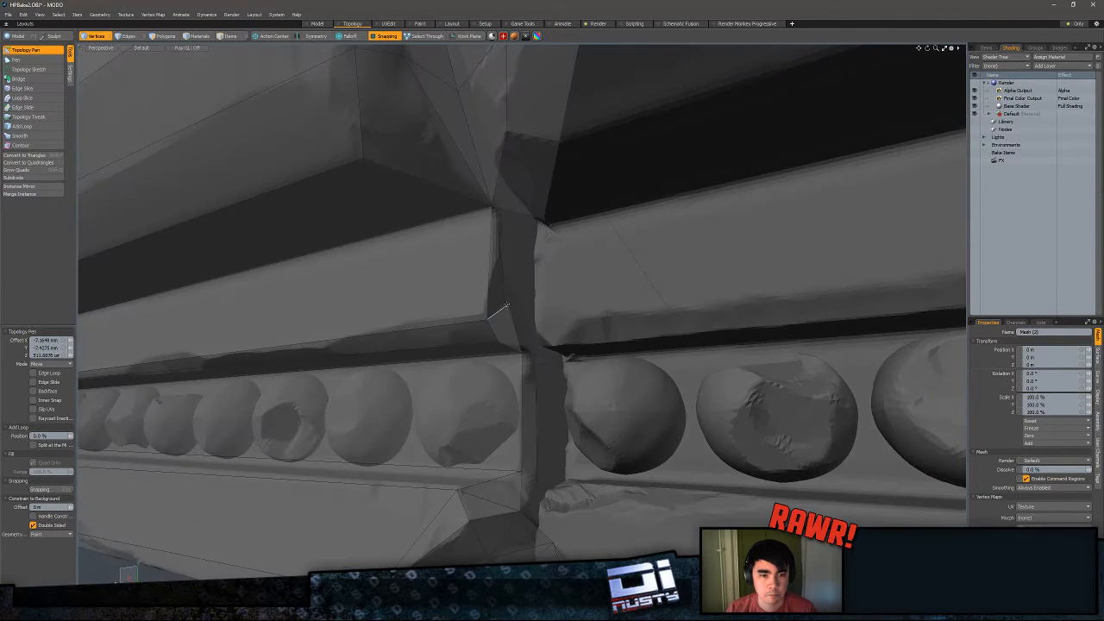
pyautogui.keyDown('alt'); pyautogui.moveTo(498, 224); pyautogui.dragTo(499, 226); pyautogui.keyUp('alt')
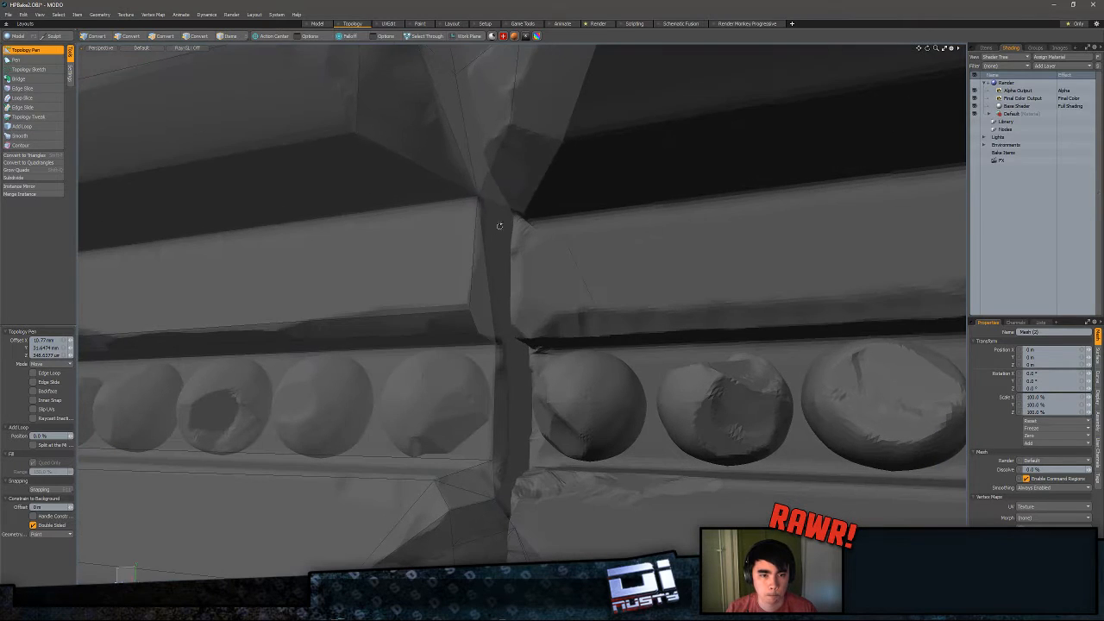
pyautogui.click(477, 197)
# - Extend low-poly polygons across the joint onto the neighbouring slab's band above the beads, then up over the overhang's underside and front face
pyautogui.scroll(-3, 523, 304)
pyautogui.moveTo(509, 298); pyautogui.dragTo(798, 280)
pyautogui.keyDown('alt'); pyautogui.keyDown('shift'); pyautogui.moveTo(798, 280); pyautogui.dragTo(641, 283); pyautogui.keyUp('shift'); pyautogui.keyUp('alt')
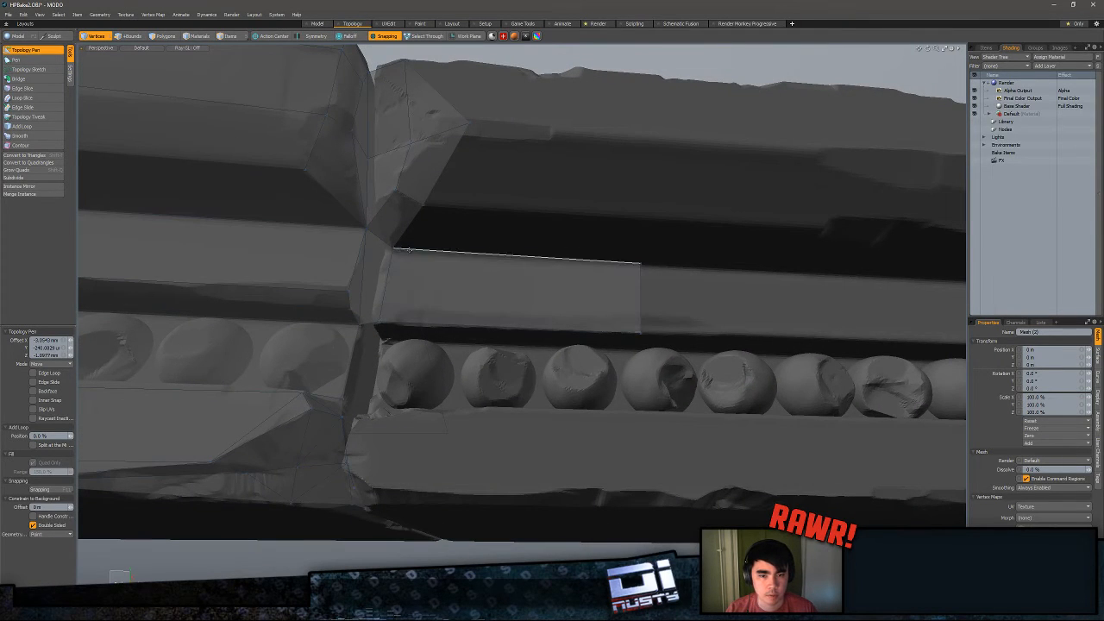
pyautogui.keyDown('shift'); pyautogui.moveTo(395, 250); pyautogui.dragTo(425, 205); pyautogui.keyUp('shift')
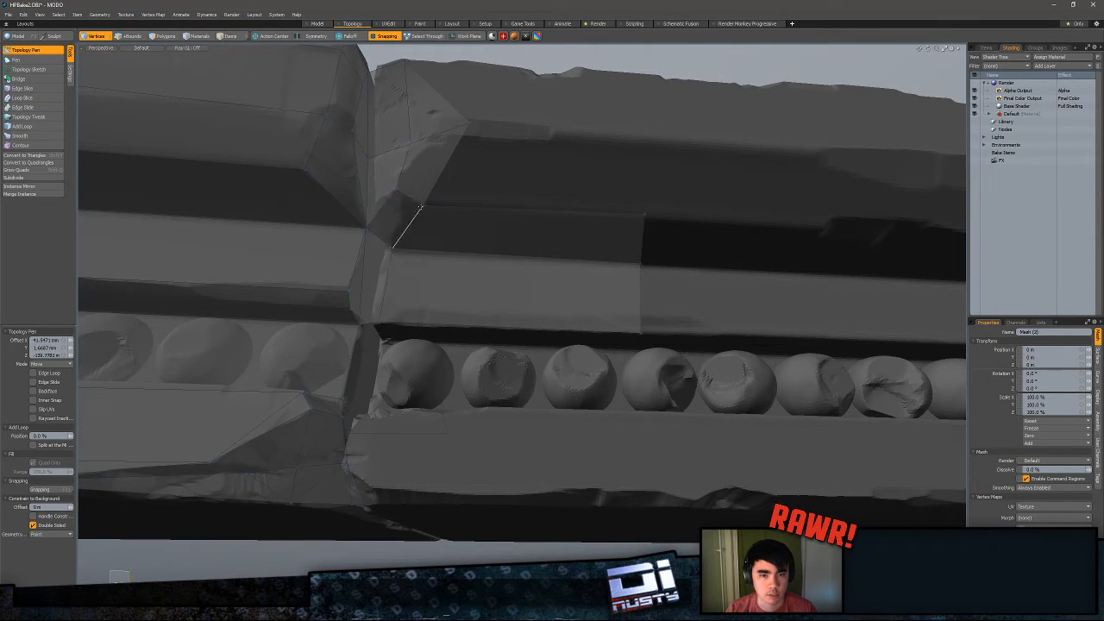
pyautogui.keyDown('shift'); pyautogui.moveTo(628, 212); pyautogui.dragTo(653, 142); pyautogui.keyUp('shift')
pyautogui.keyDown('ctrl'); pyautogui.keyDown('alt'); pyautogui.moveTo(643, 141); pyautogui.dragTo(488, 288); pyautogui.keyUp('alt'); pyautogui.keyUp('ctrl')
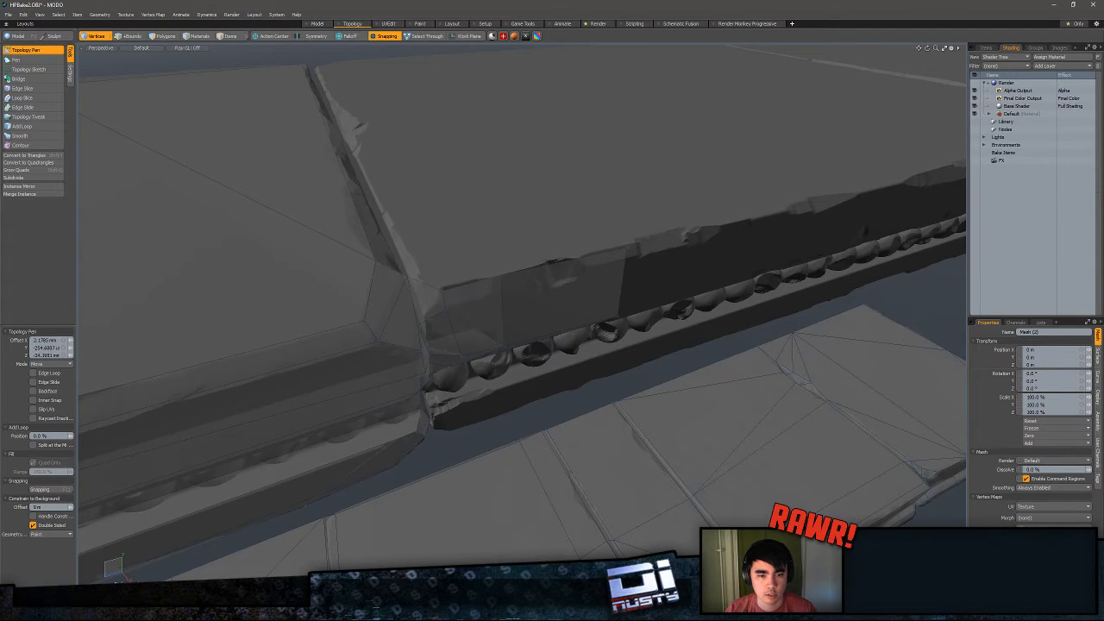
# - Adjust the new low-poly edge at the neighbouring slab's upper corner beside the joint
pyautogui.keyDown('alt'); pyautogui.moveTo(442, 290); pyautogui.dragTo(437, 284); pyautogui.keyUp('alt')
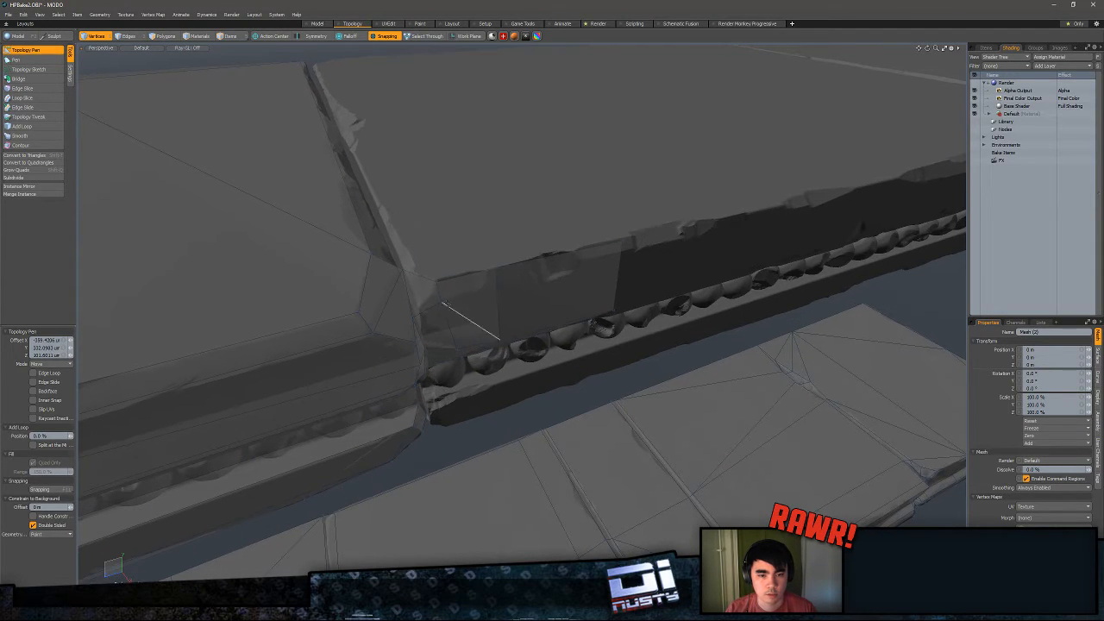
pyautogui.press('q')
pyautogui.click(440, 302)
pyautogui.keyDown('alt'); pyautogui.moveTo(528, 344); pyautogui.dragTo(315, 228); pyautogui.keyUp('alt')
pyautogui.press('Escape')
# - With Topology Pen, extend low-poly polygons down the joint beside the beads and across the neighbouring slab's bead row and ledge
pyautogui.click(36, 53)
pyautogui.keyDown('alt'); pyautogui.moveTo(362, 284); pyautogui.dragTo(462, 266); pyautogui.keyUp('alt')
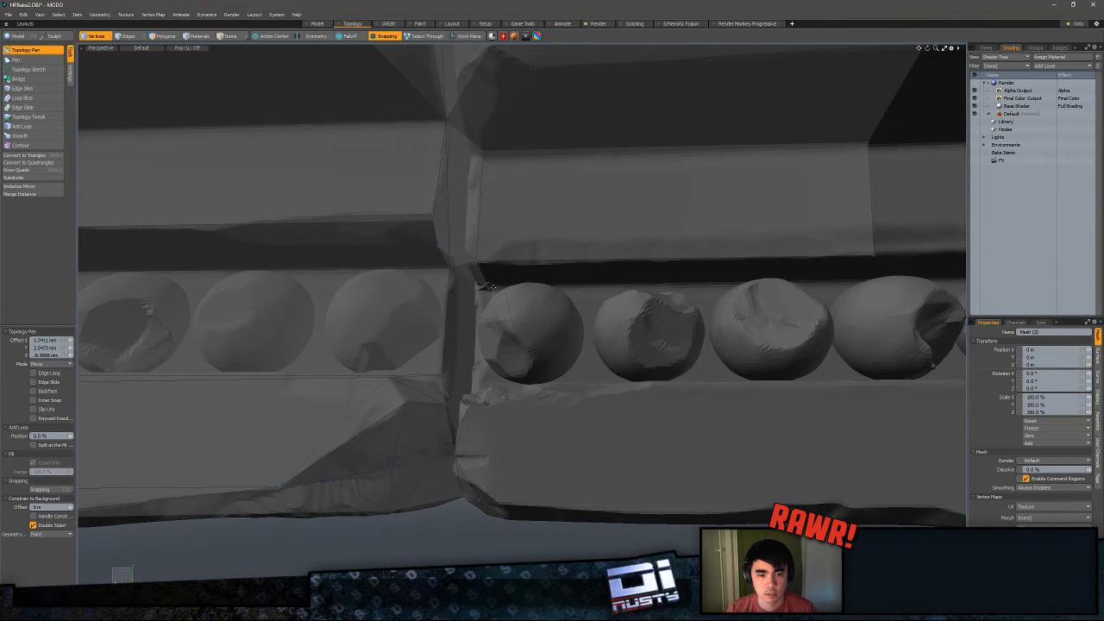
pyautogui.keyDown('shift'); pyautogui.moveTo(450, 267); pyautogui.dragTo(484, 431); pyautogui.keyUp('shift')
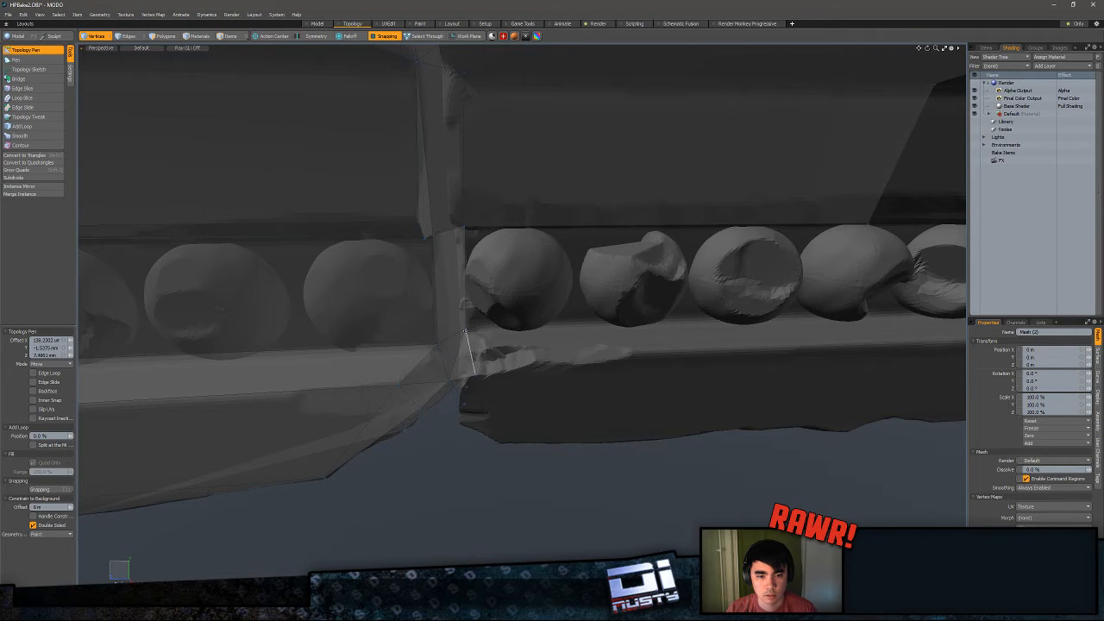
pyautogui.keyDown('shift'); pyautogui.moveTo(471, 357); pyautogui.dragTo(258, 260); pyautogui.keyUp('shift')
pyautogui.moveTo(186, 247)
pyautogui.mouseDown()
pyautogui.moveTo(553, 321)
pyautogui.moveTo(465, 326)
pyautogui.mouseUp()
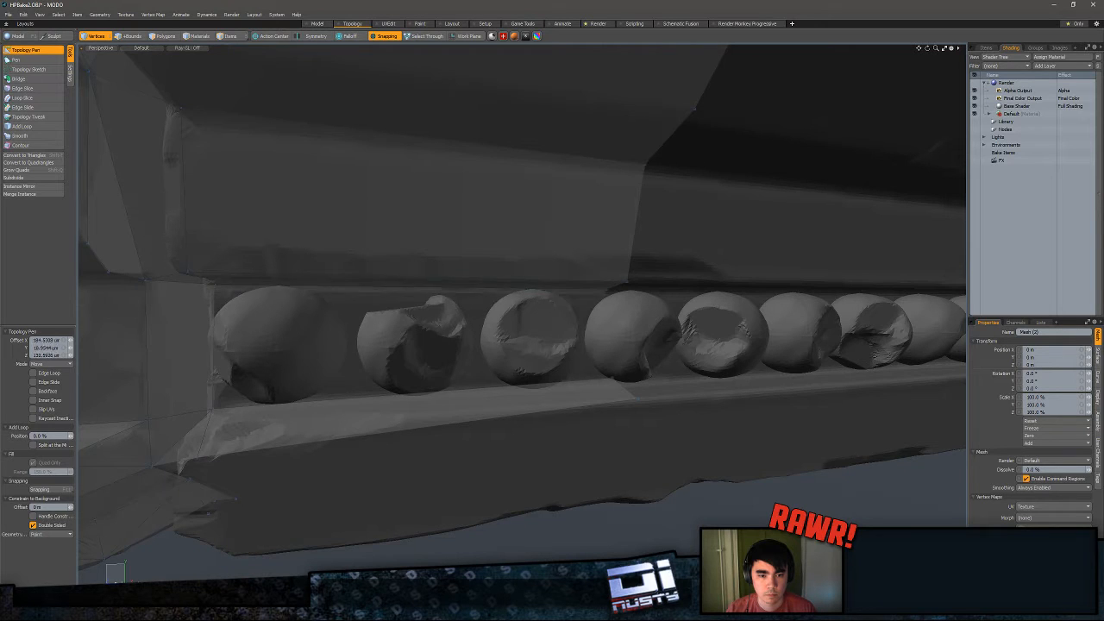
pyautogui.keyDown('alt'); pyautogui.moveTo(480, 290); pyautogui.dragTo(369, 330); pyautogui.keyUp('alt')
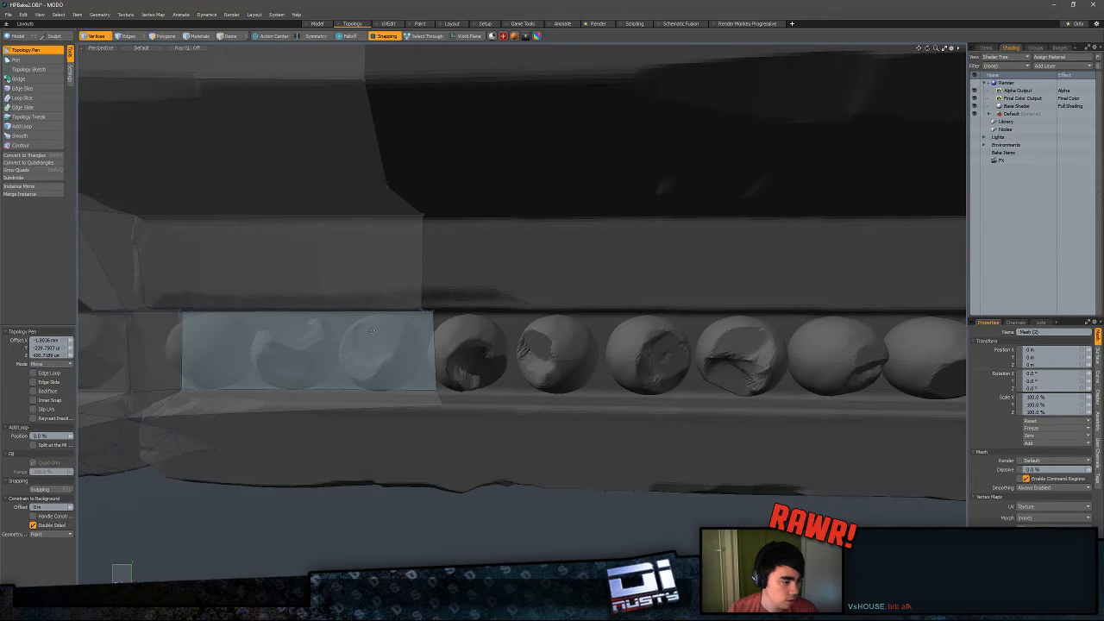
# - Fit a narrow low-poly strip along the joint between the two slabs' top surfaces
pyautogui.keyDown('alt'); pyautogui.moveTo(466, 328); pyautogui.dragTo(488, 383); pyautogui.keyUp('alt')
pyautogui.keyDown('alt'); pyautogui.moveTo(335, 322); pyautogui.dragTo(416, 368); pyautogui.keyUp('alt')
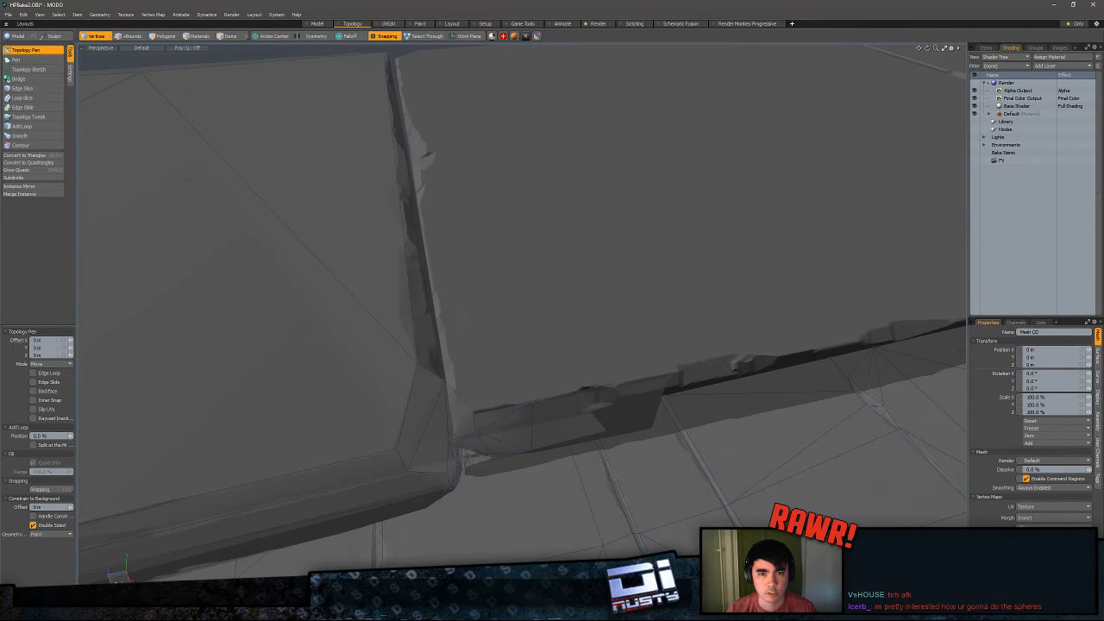
pyautogui.moveTo(394, 61); pyautogui.dragTo(386, 53)
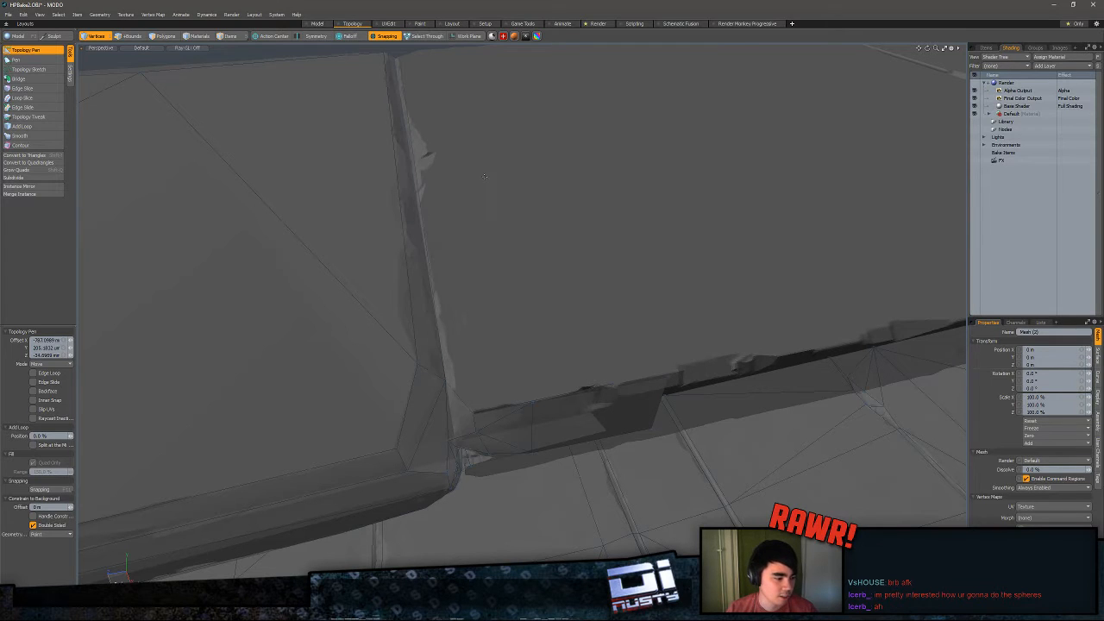
pyautogui.keyDown('alt'); pyautogui.moveTo(506, 192); pyautogui.dragTo(348, 261); pyautogui.keyUp('alt')
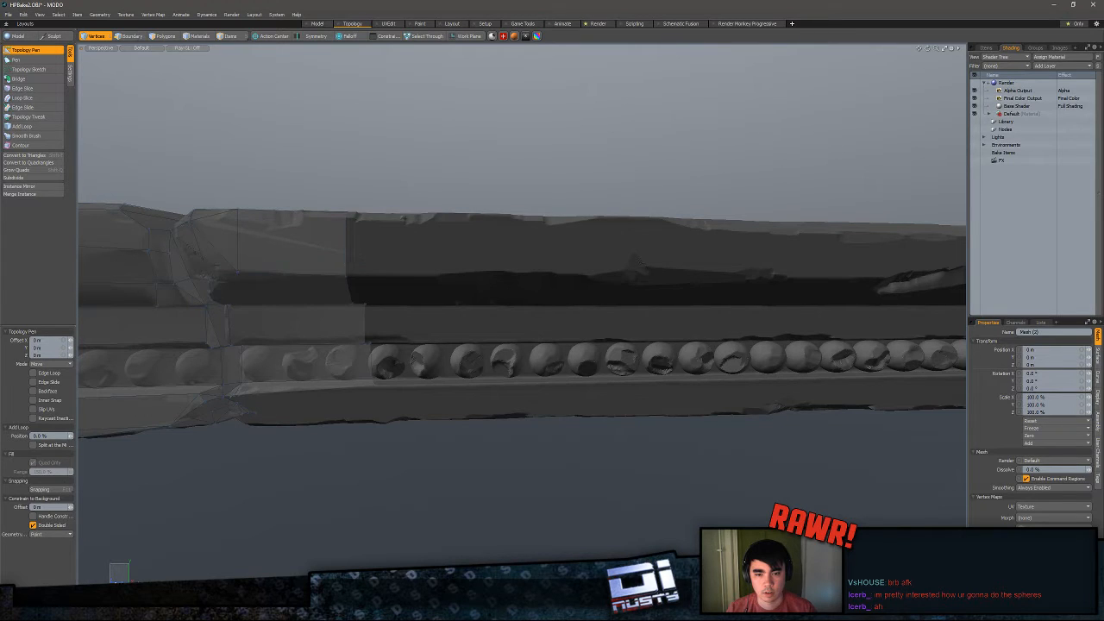
# - Extend the open end of the front-face polygons along the slab to just short of its far joint
pyautogui.hotkey('ctrl', 'z')
pyautogui.keyDown('alt'); pyautogui.moveTo(363, 271); pyautogui.dragTo(375, 285); pyautogui.keyUp('alt')
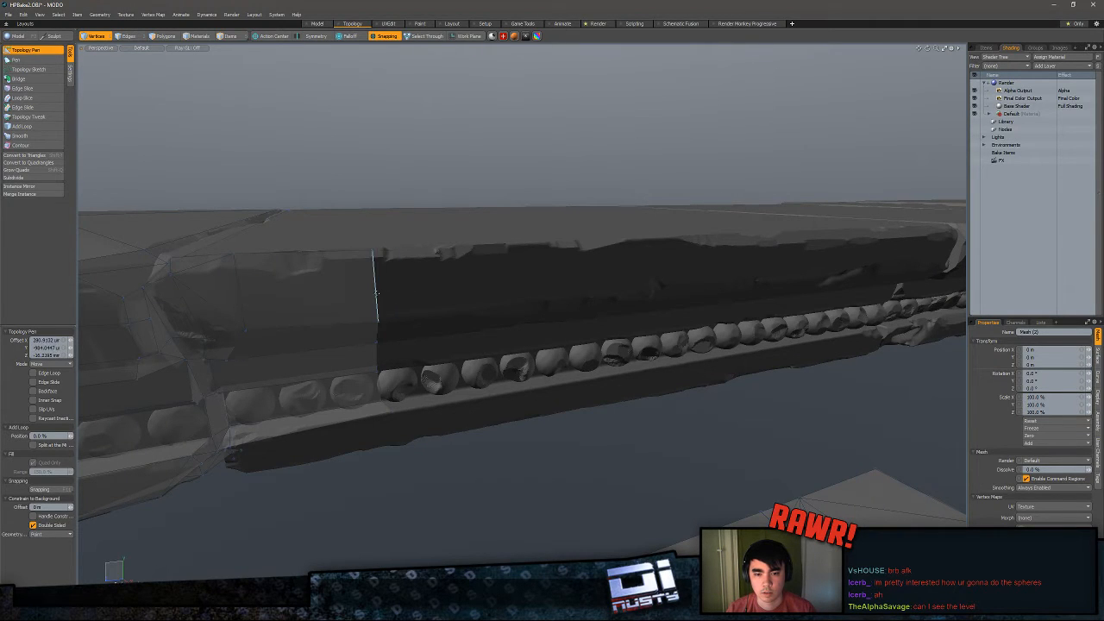
pyautogui.keyDown('shift'); pyautogui.moveTo(376, 293); pyautogui.dragTo(710, 276); pyautogui.keyUp('shift')
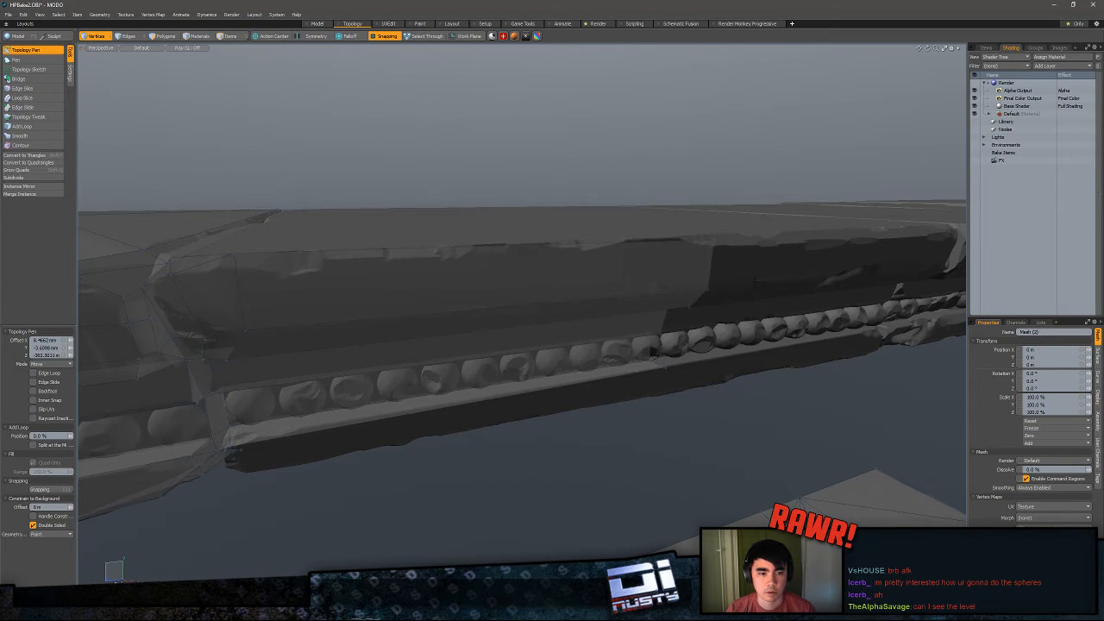
pyautogui.keyDown('alt'); pyautogui.moveTo(616, 279); pyautogui.dragTo(319, 259); pyautogui.keyUp('alt')
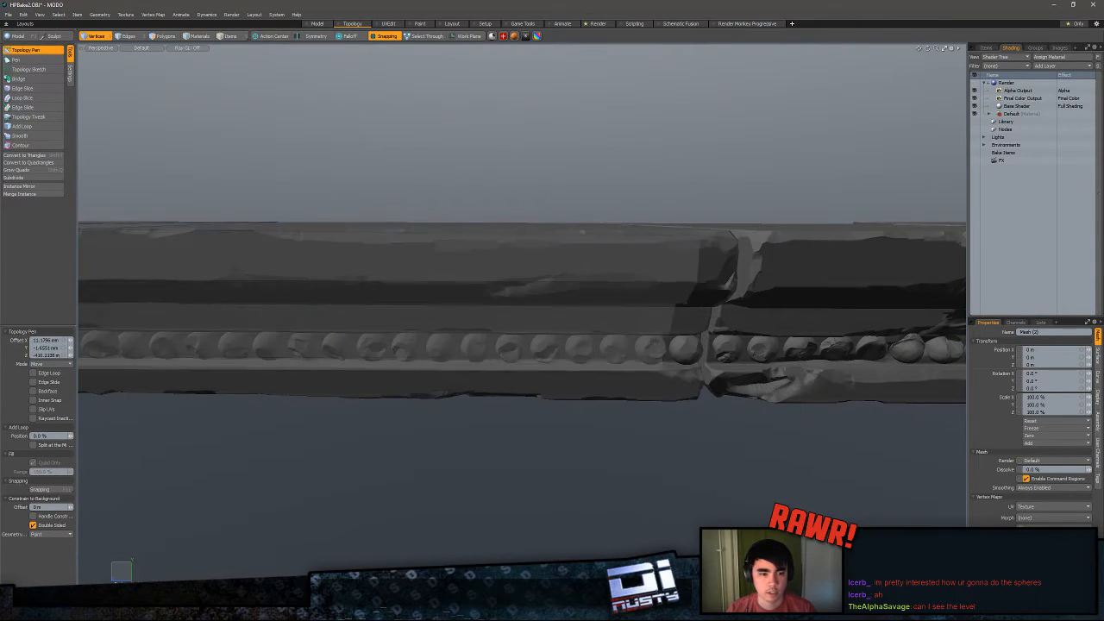
pyautogui.moveTo(669, 267); pyautogui.dragTo(656, 280)
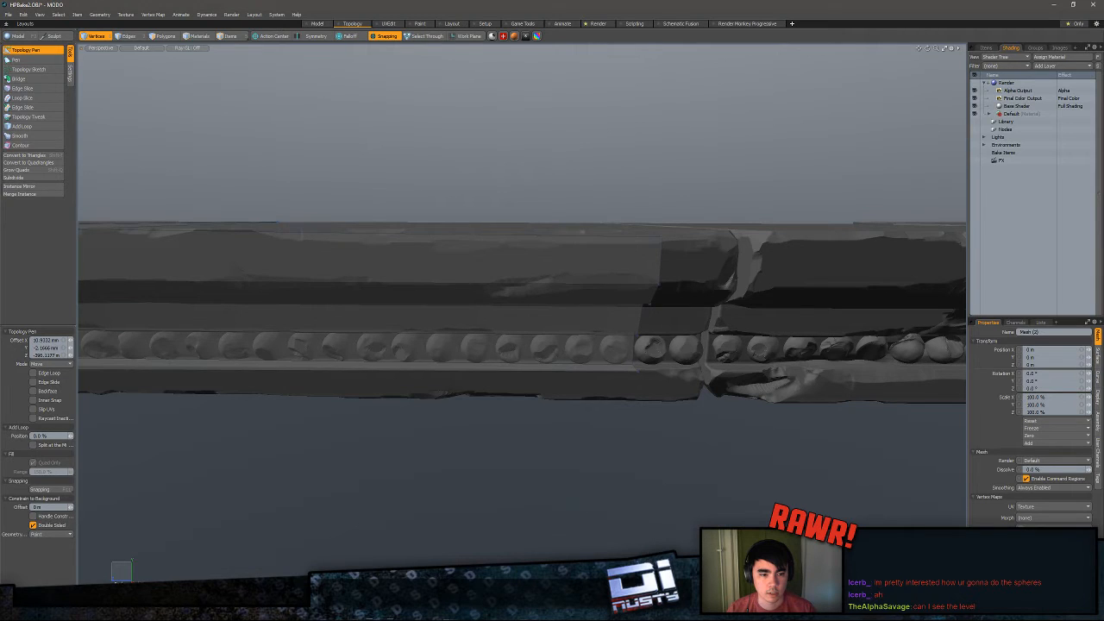
# - Reposition the upper end vertices of the extended front face to follow the slab's top edge near the far joint
pyautogui.keyDown('alt'); pyautogui.moveTo(655, 280); pyautogui.dragTo(544, 246); pyautogui.keyUp('alt')
pyautogui.scroll(4, 626, 330)
pyautogui.keyDown('alt'); pyautogui.moveTo(626, 329); pyautogui.dragTo(730, 319); pyautogui.keyUp('alt')
pyautogui.moveTo(576, 263); pyautogui.dragTo(575, 300)
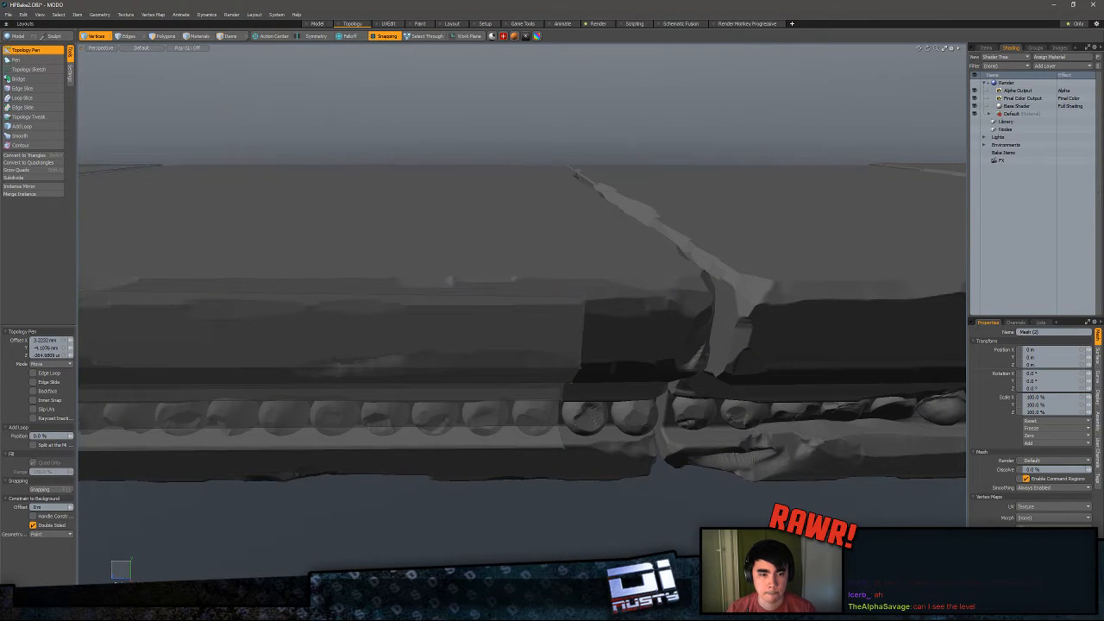
pyautogui.keyDown('alt'); pyautogui.moveTo(576, 301); pyautogui.dragTo(523, 286); pyautogui.keyUp('alt')
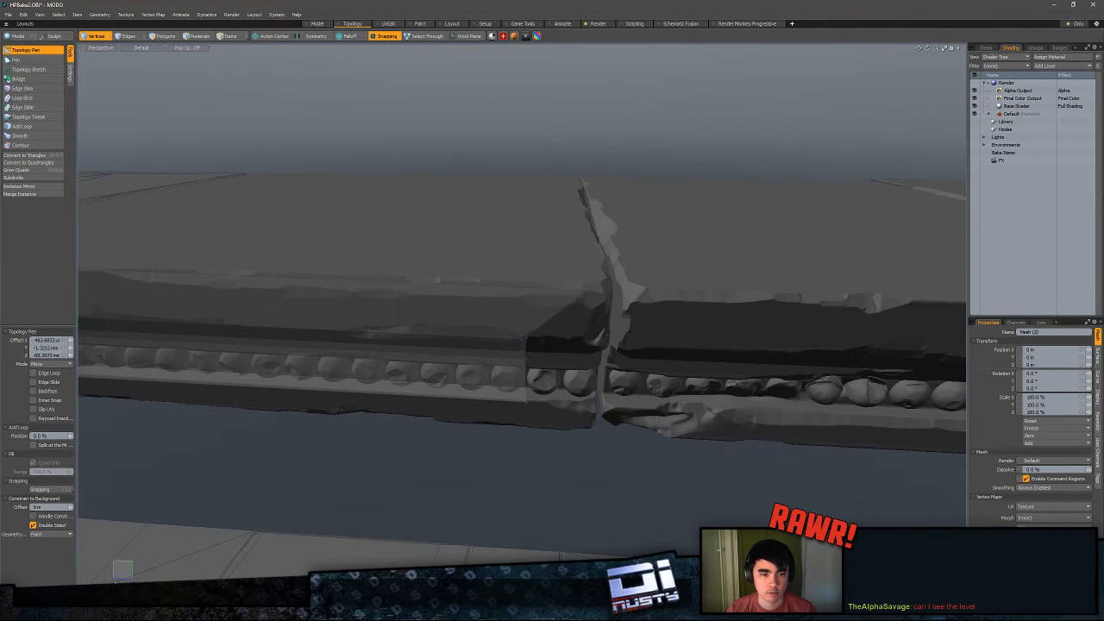
# - Extend the low-poly mesh with a triangle over the slab's chipped upper corner beside the joint, undoing the first vertex placement
pyautogui.keyDown('alt'); pyautogui.moveTo(523, 343); pyautogui.dragTo(536, 294); pyautogui.keyUp('alt')
pyautogui.moveTo(546, 239); pyautogui.dragTo(621, 227)
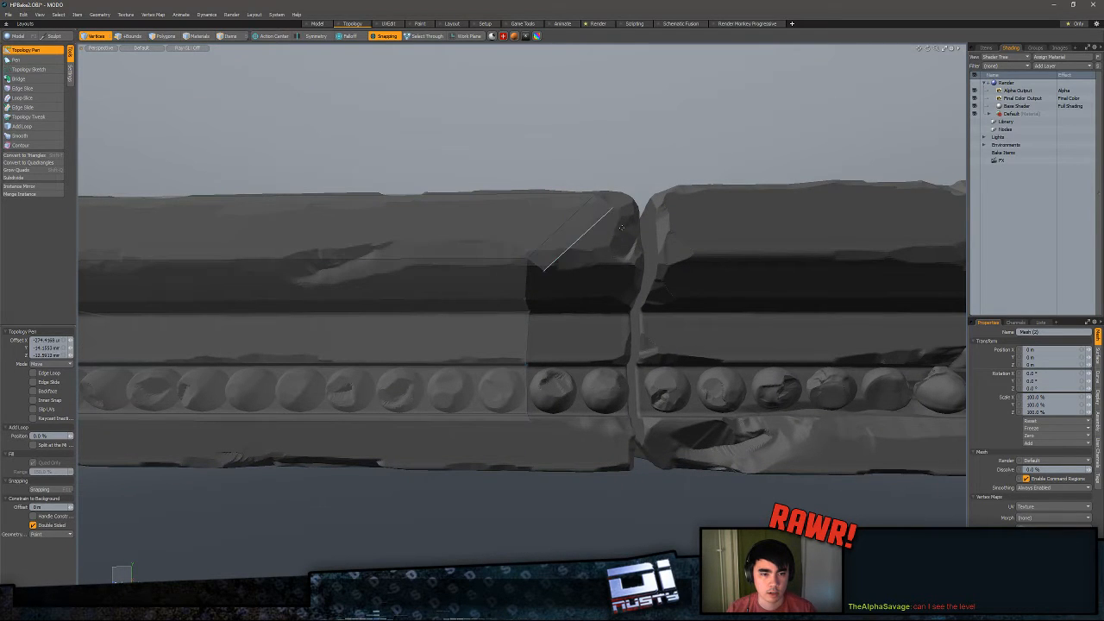
pyautogui.hotkey('ctrl', 'z')
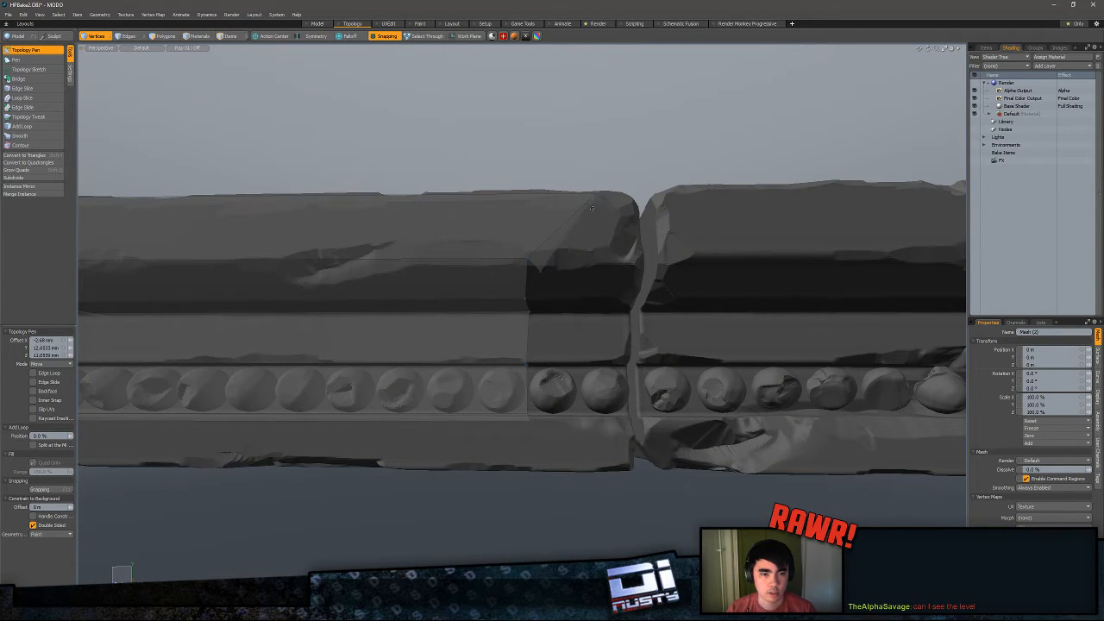
pyautogui.moveTo(540, 271); pyautogui.dragTo(600, 344)
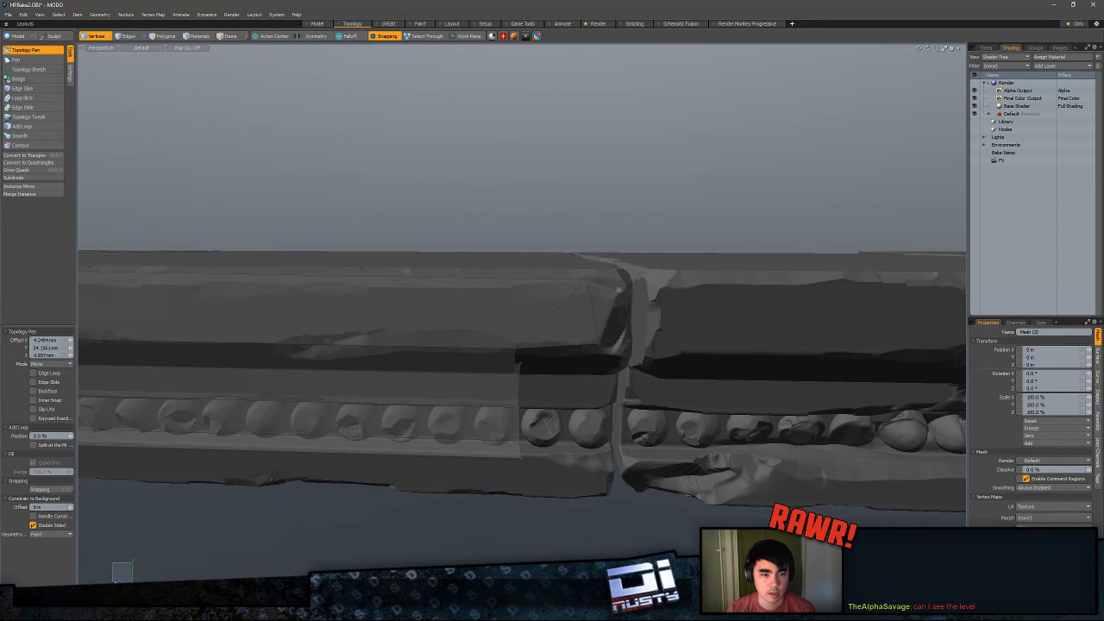
pyautogui.keyDown('alt'); pyautogui.moveTo(621, 289); pyautogui.dragTo(199, 301); pyautogui.keyUp('alt')
pyautogui.keyDown('alt'); pyautogui.moveTo(380, 285); pyautogui.dragTo(465, 317); pyautogui.keyUp('alt')
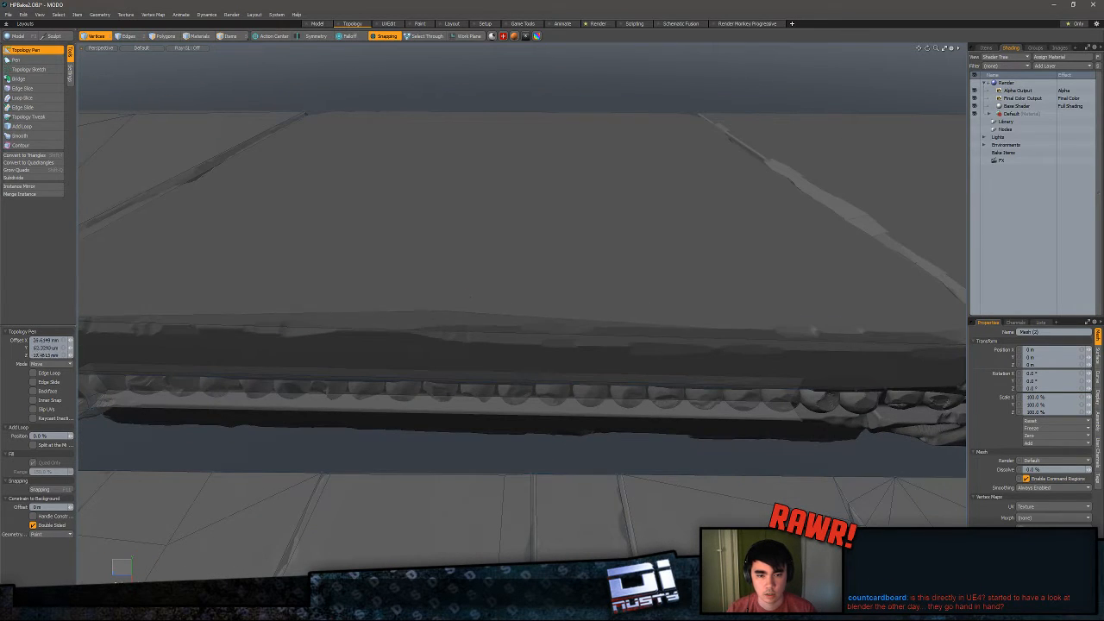
# - Use Edge Slice to cut across the narrow top-edge strip mid-slab, and refit the strip's outer edge with Topology Pen
pyautogui.press('c')
pyautogui.click(451, 307)
pyautogui.click(410, 329)
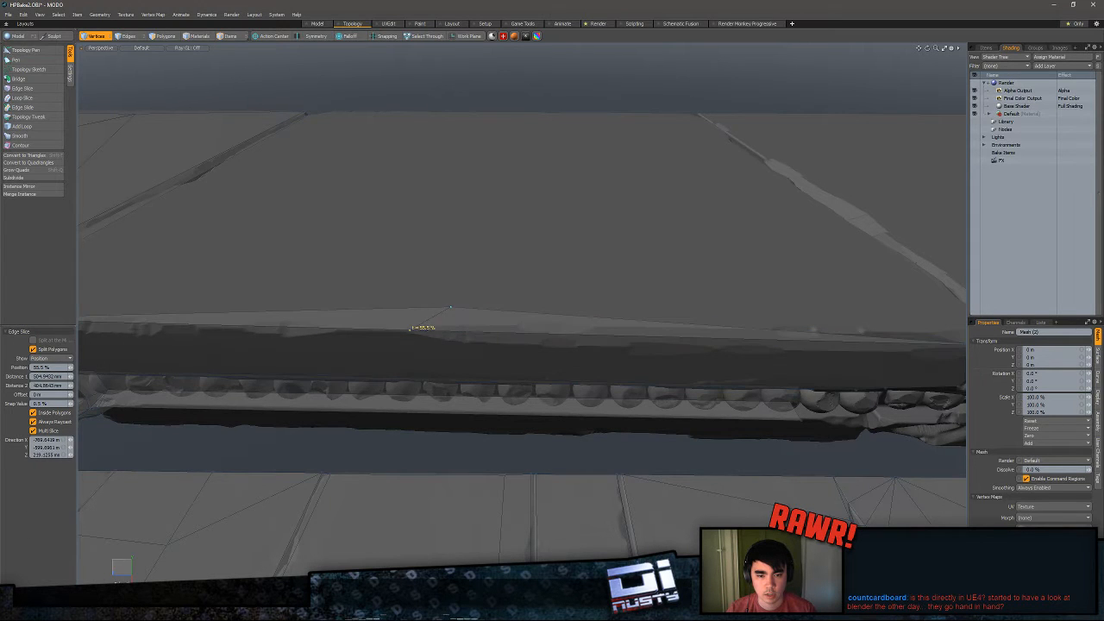
pyautogui.keyDown('alt'); pyautogui.moveTo(410, 328); pyautogui.dragTo(466, 336); pyautogui.keyUp('alt')
pyautogui.press('space')
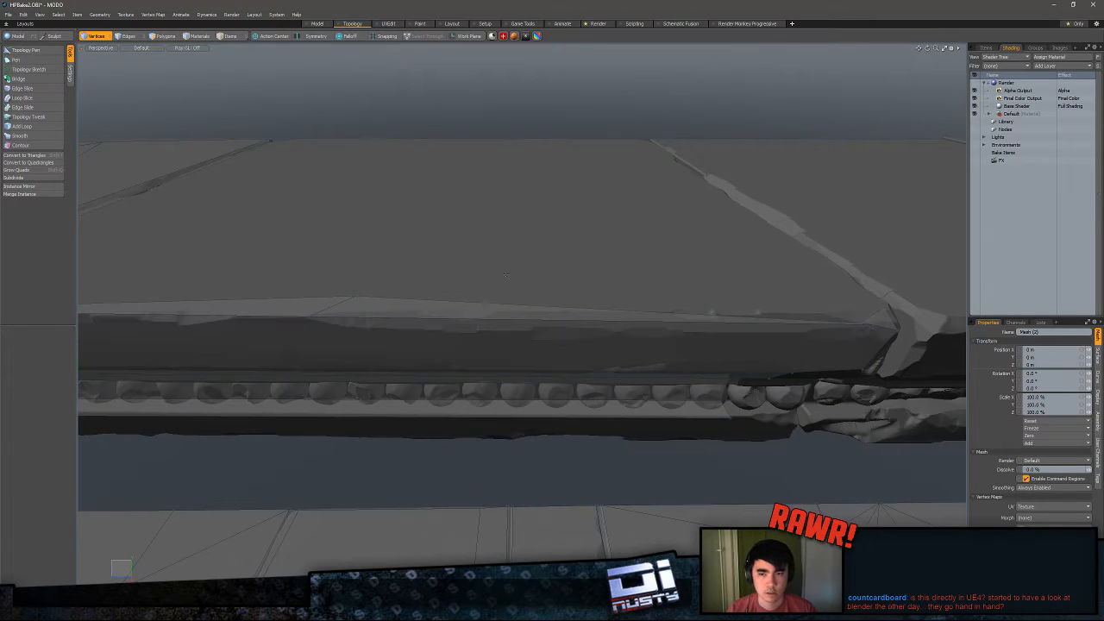
pyautogui.click(14, 50)
pyautogui.keyDown('alt'); pyautogui.moveTo(543, 242); pyautogui.dragTo(526, 306); pyautogui.keyUp('alt')
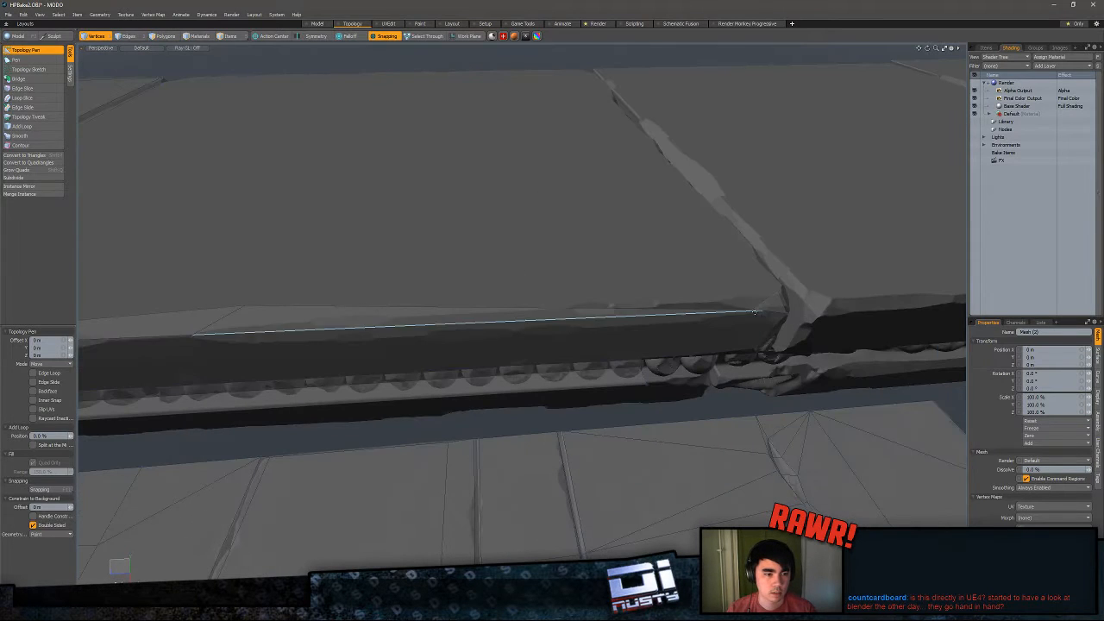
pyautogui.moveTo(752, 310); pyautogui.dragTo(502, 241)
# - Slice the upper front face from the strip's cut through an interior point to the corner vertex beside the joint
pyautogui.press('c')
pyautogui.click(409, 260)
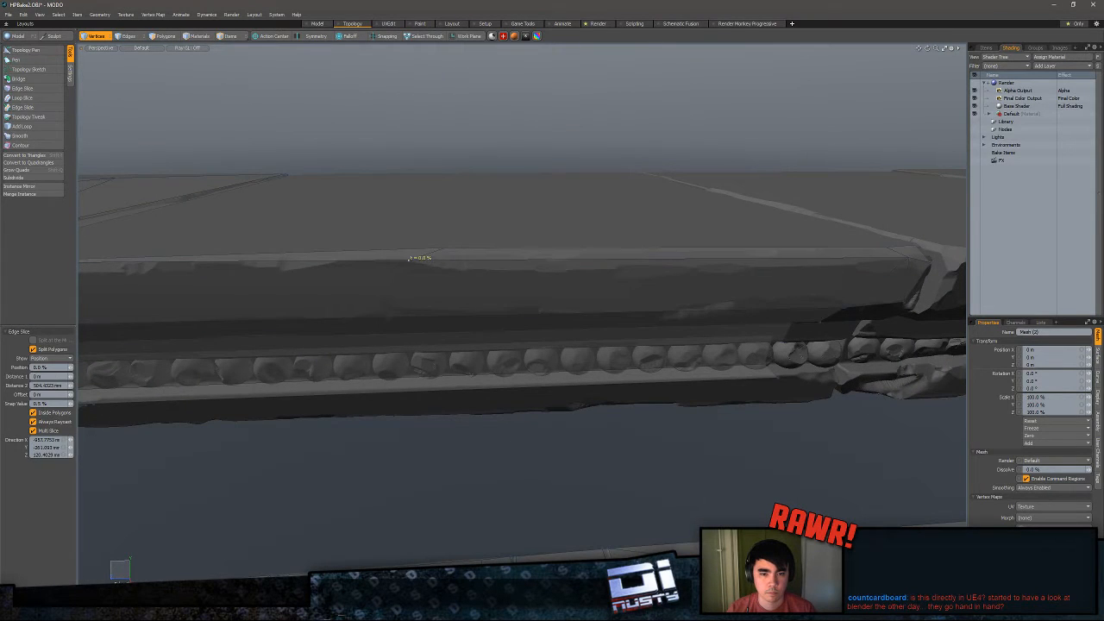
pyautogui.click(454, 273)
pyautogui.keyDown('alt'); pyautogui.moveTo(709, 294); pyautogui.dragTo(593, 294); pyautogui.keyUp('alt')
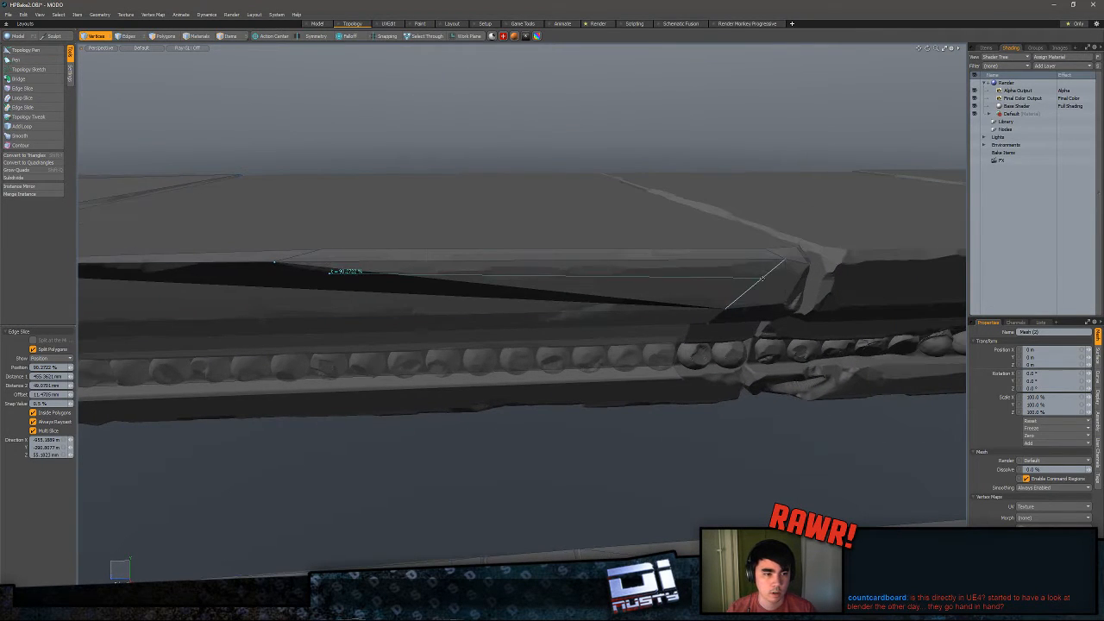
pyautogui.moveTo(763, 278); pyautogui.dragTo(786, 257)
pyautogui.press('space')
pyautogui.keyDown('alt'); pyautogui.moveTo(440, 289); pyautogui.dragTo(400, 289); pyautogui.keyUp('alt')
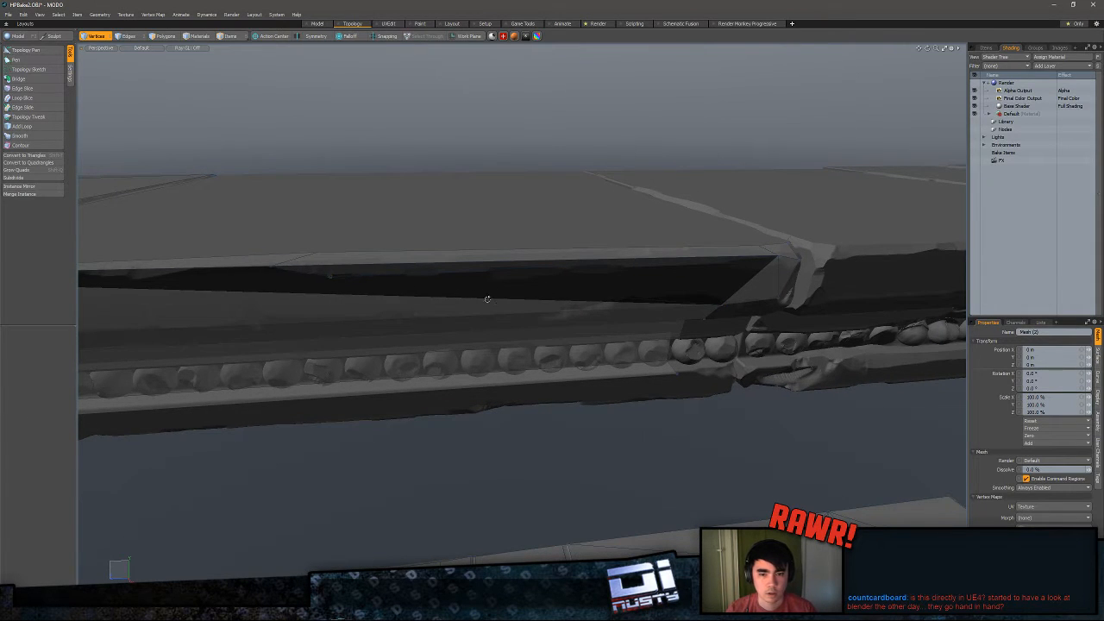
pyautogui.keyDown('alt'); pyautogui.moveTo(487, 300); pyautogui.dragTo(346, 261); pyautogui.keyUp('alt')
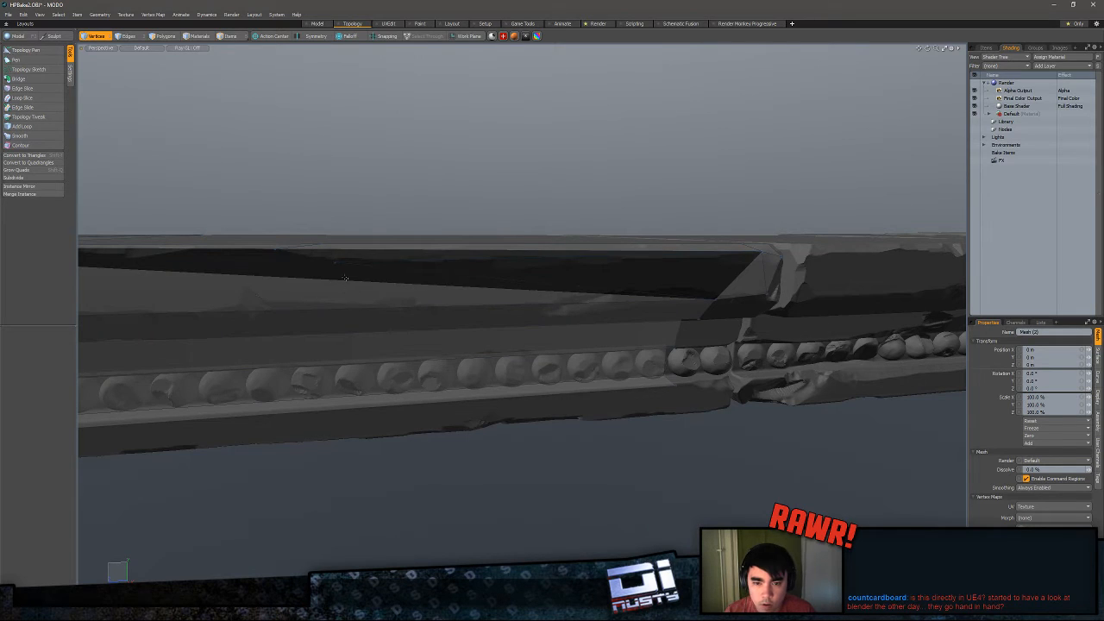
# - Select the connected low-poly polygons and delete the mesh's Surface Normal vertex map
pyautogui.press('3')
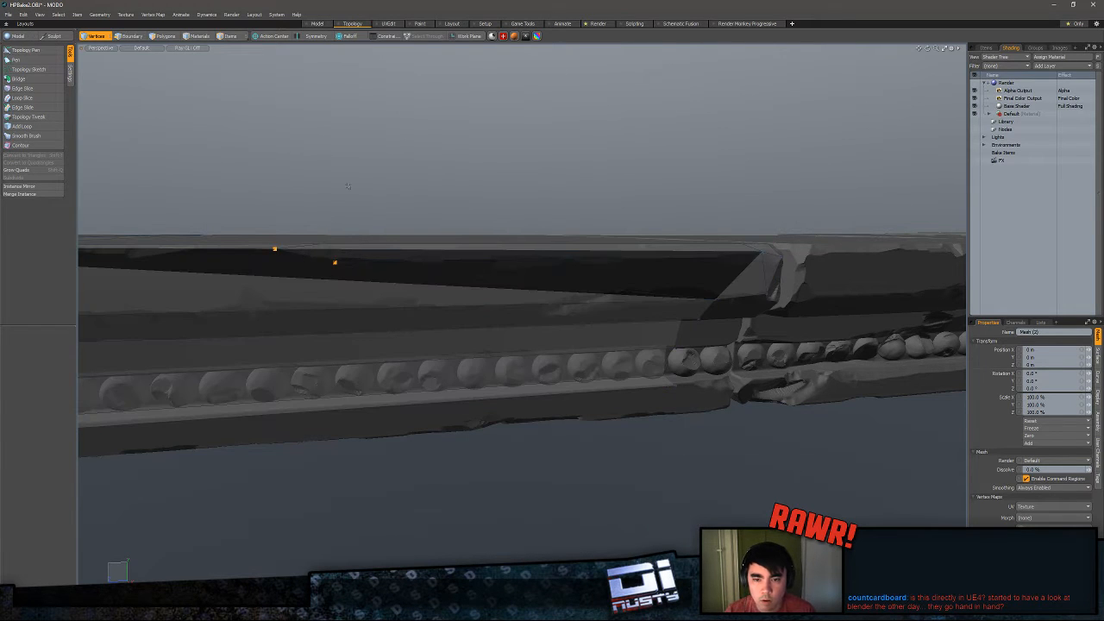
pyautogui.press('3')
pyautogui.keyDown('alt'); pyautogui.moveTo(342, 241); pyautogui.dragTo(648, 271); pyautogui.keyUp('alt')
pyautogui.doubleClick(519, 252)
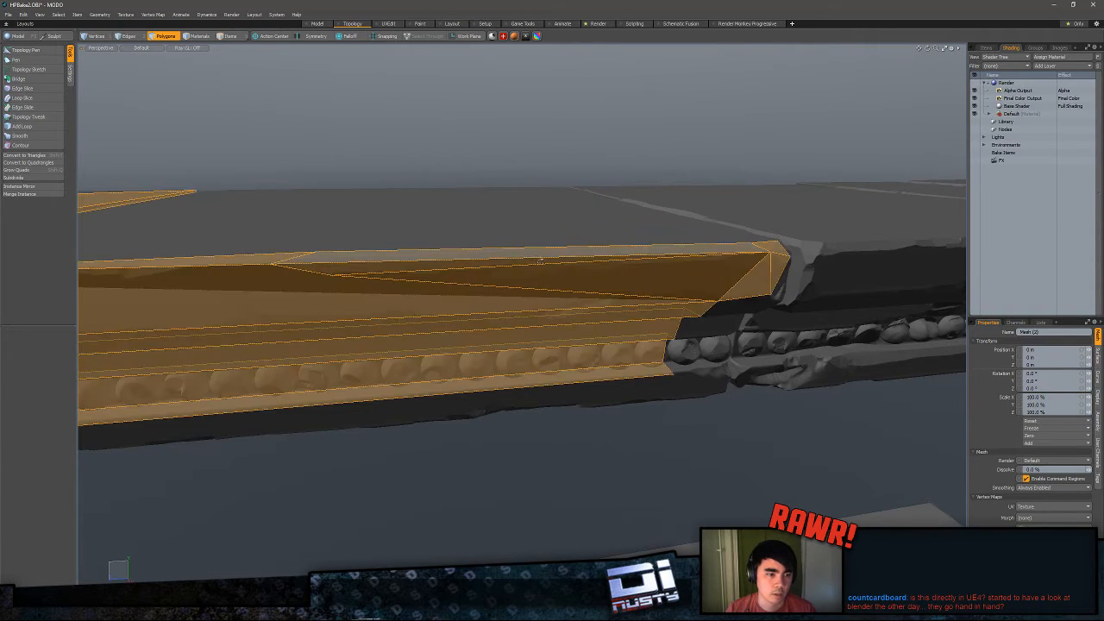
pyautogui.keyDown('alt'); pyautogui.moveTo(519, 252); pyautogui.dragTo(523, 283); pyautogui.keyUp('alt')
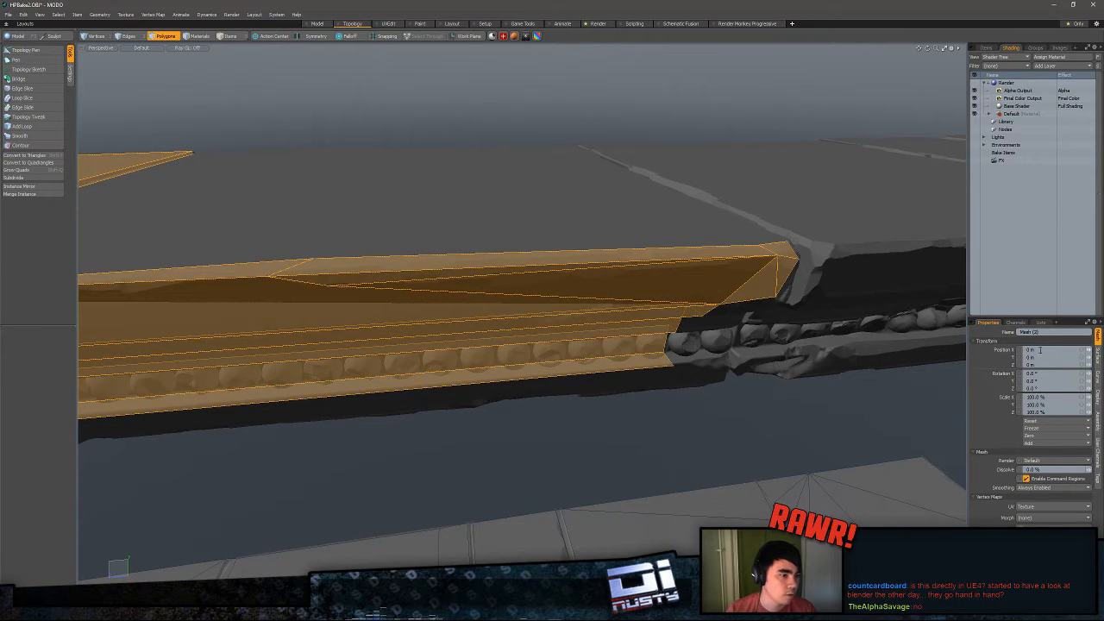
pyautogui.click(1042, 324)
pyautogui.click(975, 373)
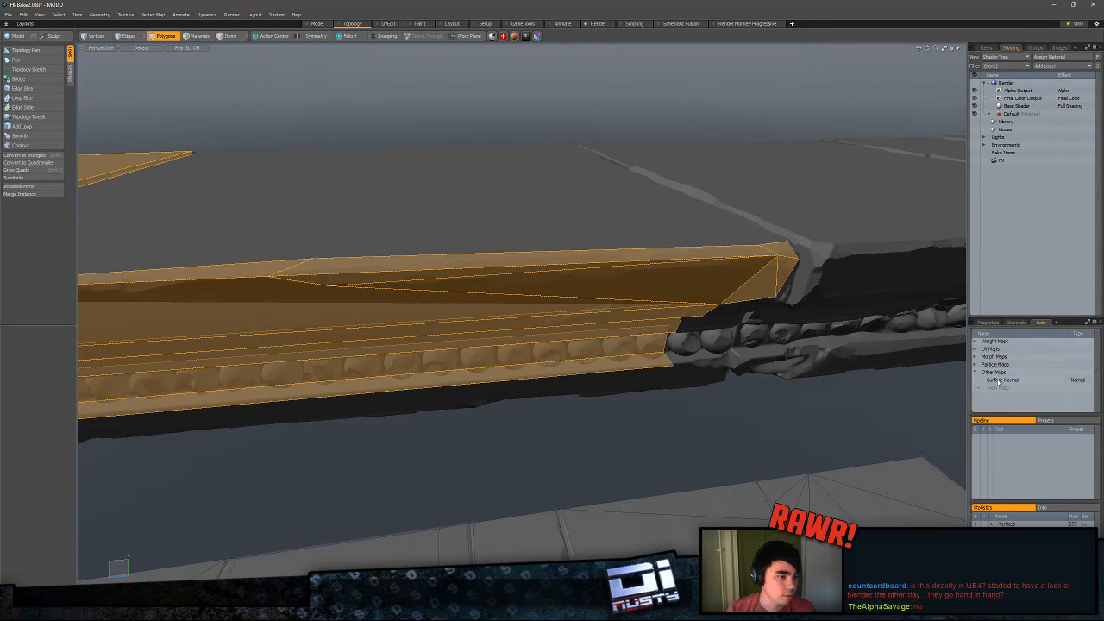
pyautogui.rightClick(999, 381)
pyautogui.click(1040, 57)
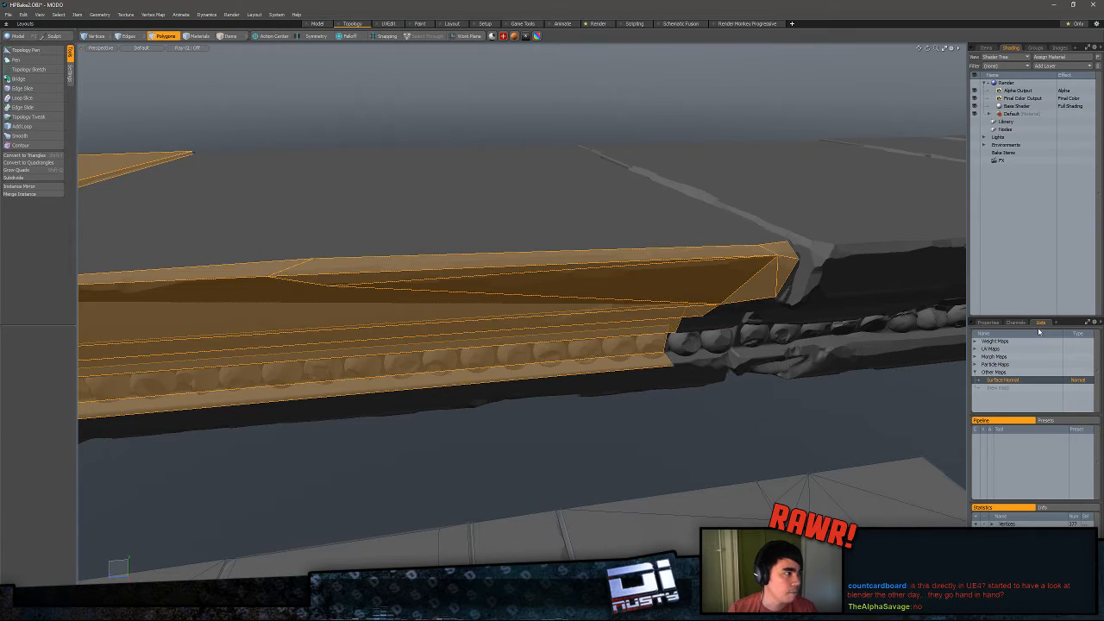
pyautogui.rightClick(1005, 384)
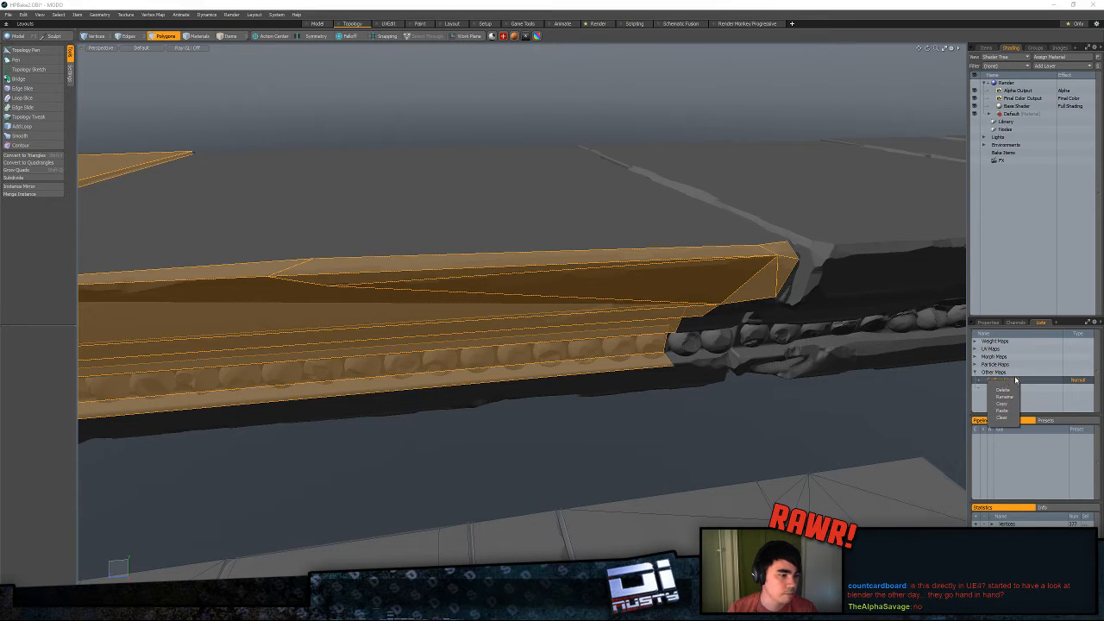
pyautogui.click(1001, 398)
pyautogui.click(541, 343)
# - With Topology Pen, extend the upper front-face polygons from their open end towards the joint
pyautogui.keyDown('alt'); pyautogui.moveTo(582, 348); pyautogui.dragTo(434, 242); pyautogui.keyUp('alt')
pyautogui.click(621, 215)
pyautogui.scroll(-2, 622, 215)
pyautogui.hotkey('ctrl', 'z')
pyautogui.click(26, 50)
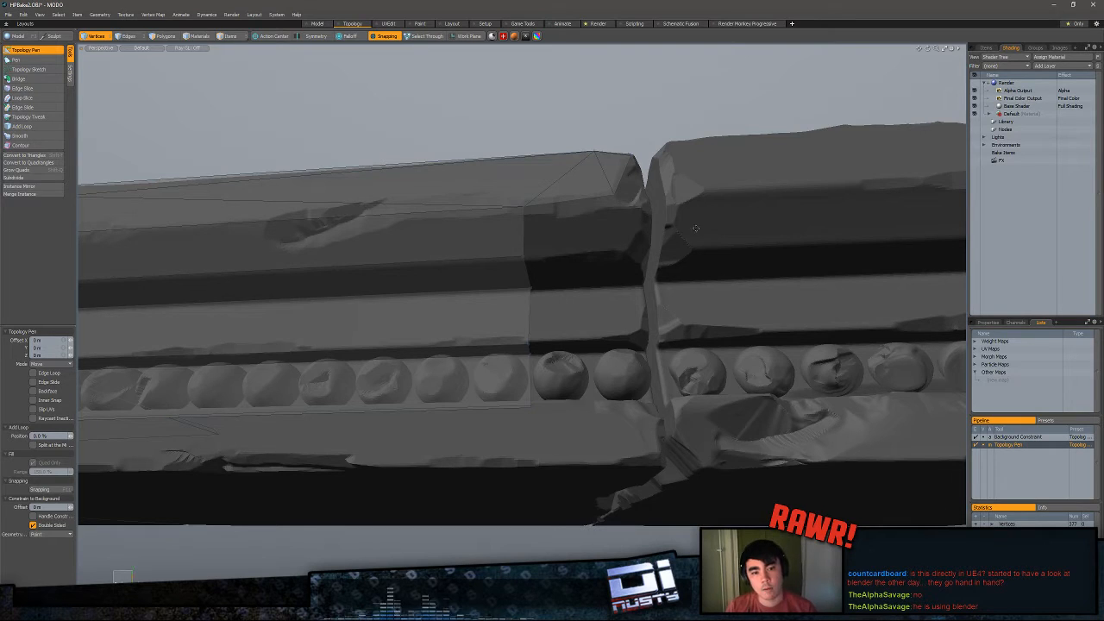
pyautogui.keyDown('alt'); pyautogui.moveTo(657, 230); pyautogui.dragTo(534, 274); pyautogui.keyUp('alt')
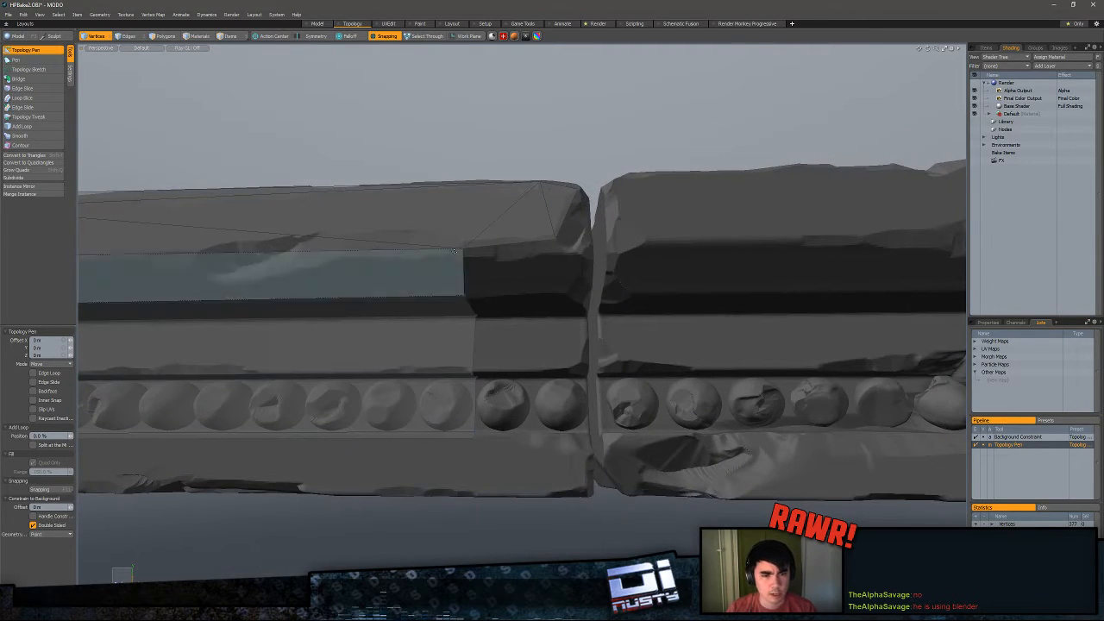
pyautogui.keyDown('shift'); pyautogui.moveTo(463, 249); pyautogui.dragTo(555, 240); pyautogui.keyUp('shift')
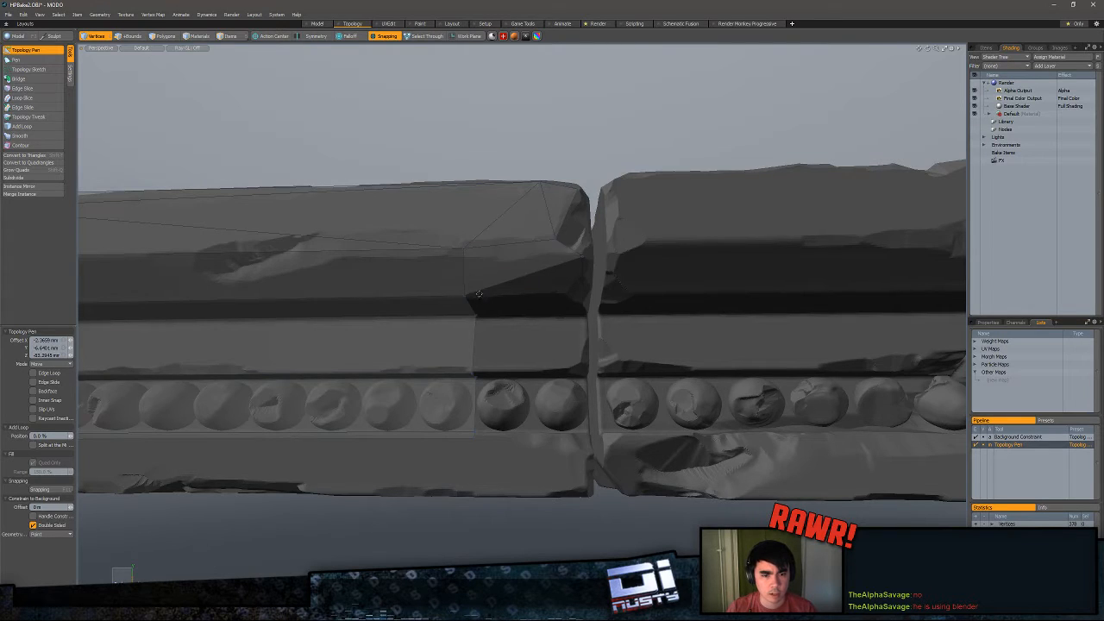
pyautogui.keyDown('alt'); pyautogui.moveTo(460, 307); pyautogui.dragTo(467, 282); pyautogui.keyUp('alt')
pyautogui.keyDown('shift'); pyautogui.moveTo(528, 263); pyautogui.dragTo(534, 293); pyautogui.keyUp('shift')
pyautogui.keyDown('alt'); pyautogui.moveTo(533, 293); pyautogui.dragTo(537, 275); pyautogui.keyUp('alt')
# - Remove the triangle on the recess below the upper front face and extend the recess polygons' end edge to the joint
pyautogui.press('q')
pyautogui.click(469, 278)
pyautogui.press('3')
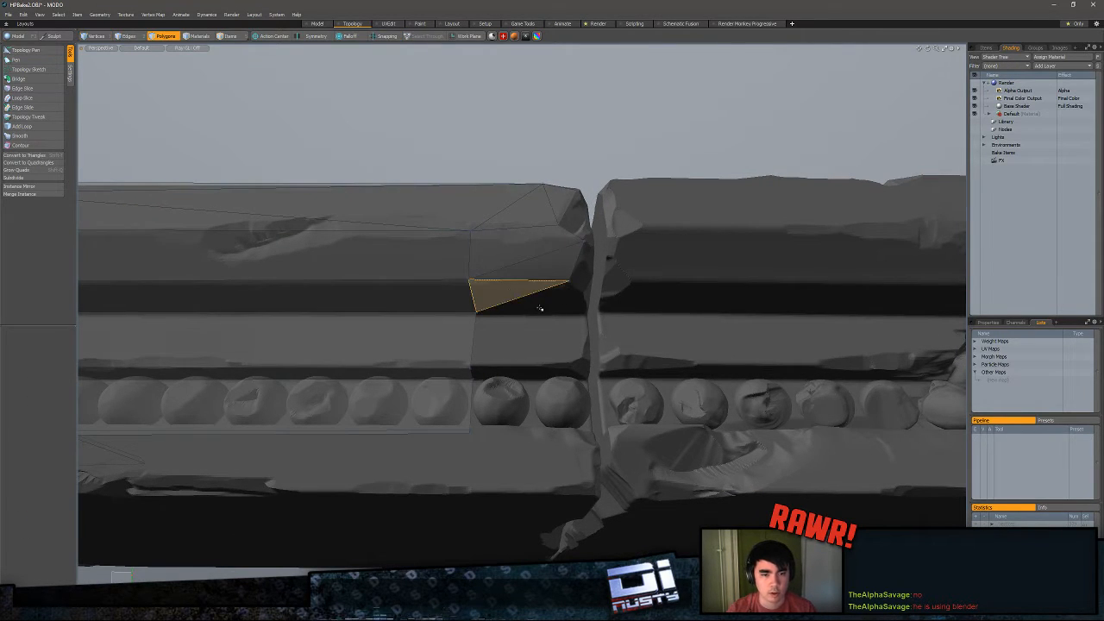
pyautogui.click(34, 50)
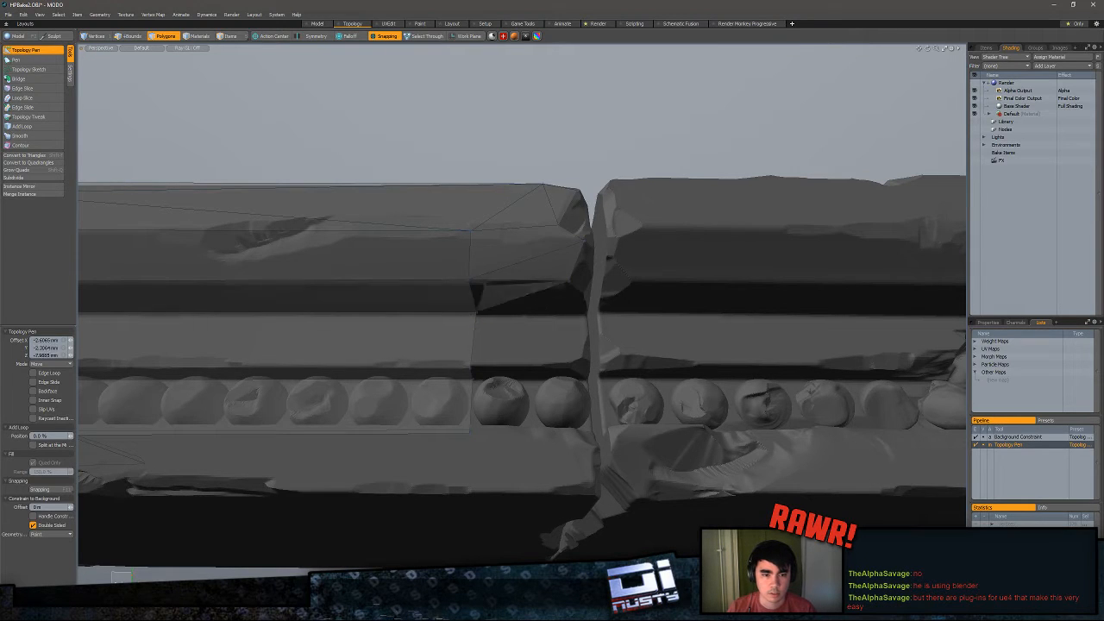
pyautogui.keyDown('shift'); pyautogui.moveTo(473, 297); pyautogui.dragTo(583, 298); pyautogui.keyUp('shift')
pyautogui.keyDown('alt'); pyautogui.moveTo(552, 302); pyautogui.dragTo(547, 328); pyautogui.keyUp('alt')
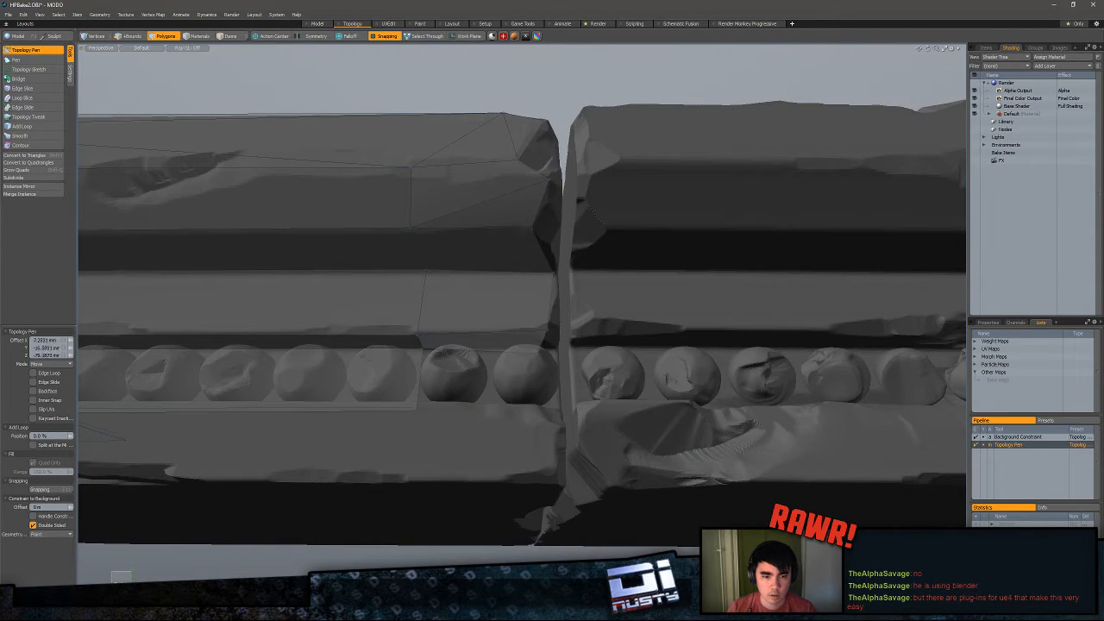
# - Extend the low-poly bead-row polygons over the last two beads to the joint
pyautogui.keyDown('alt'); pyautogui.moveTo(556, 351); pyautogui.dragTo(557, 379); pyautogui.keyUp('alt')
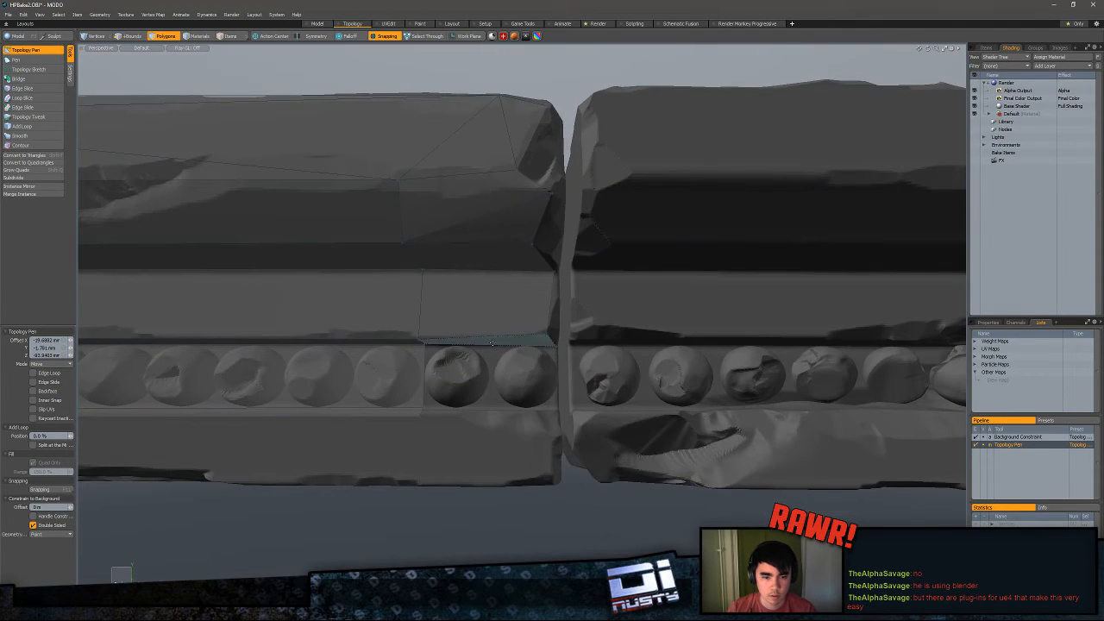
pyautogui.keyDown('shift'); pyautogui.moveTo(526, 341); pyautogui.dragTo(561, 406); pyautogui.keyUp('shift')
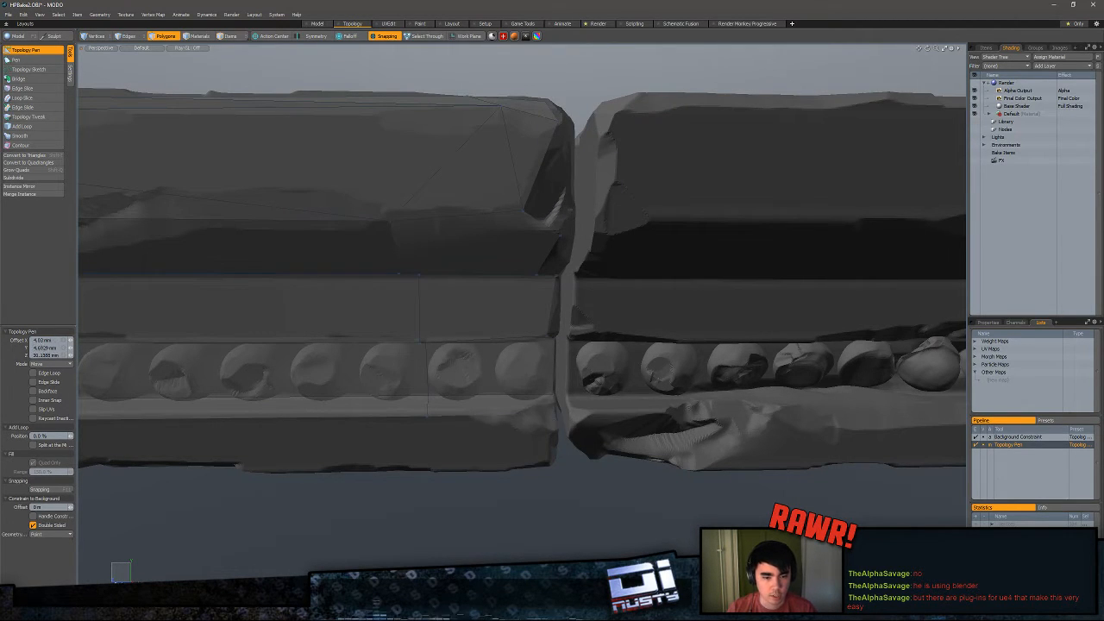
pyautogui.keyDown('alt'); pyautogui.moveTo(520, 420); pyautogui.dragTo(572, 371); pyautogui.keyUp('alt')
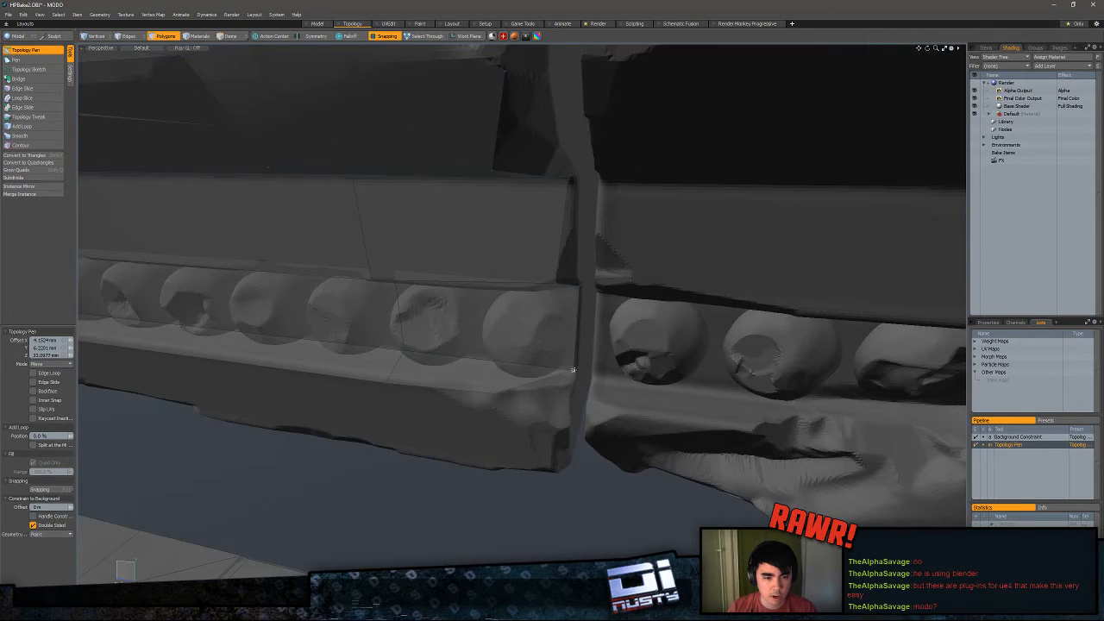
# - Build low-poly polygons over the ledge corner and the lower front face beside the joint, fitting their vertices to the sculpt
pyautogui.click(548, 378)
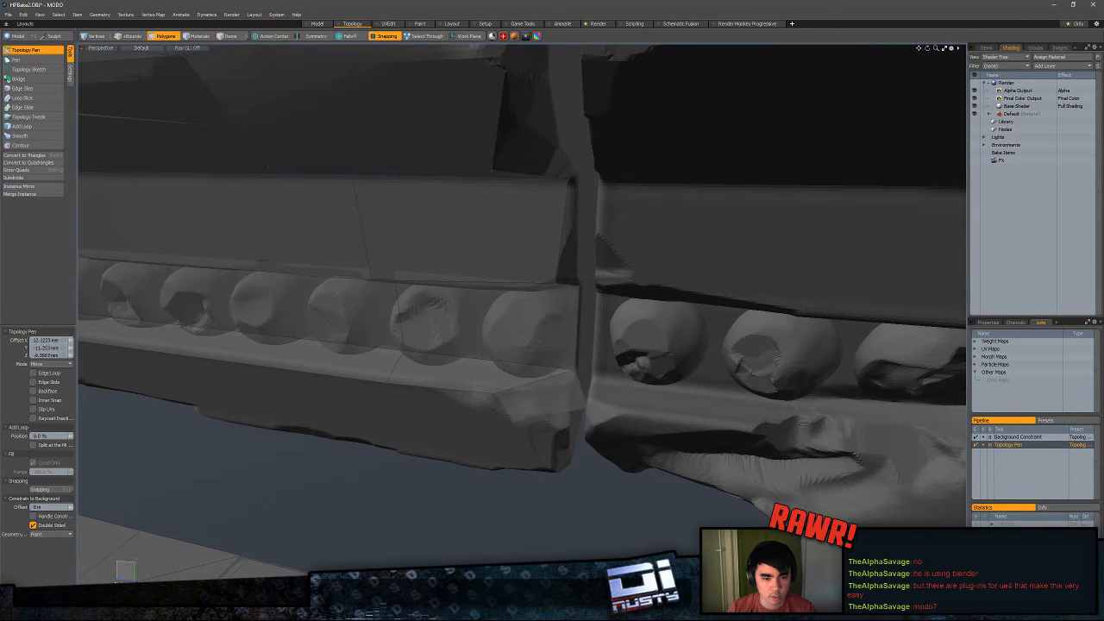
pyautogui.click(490, 434)
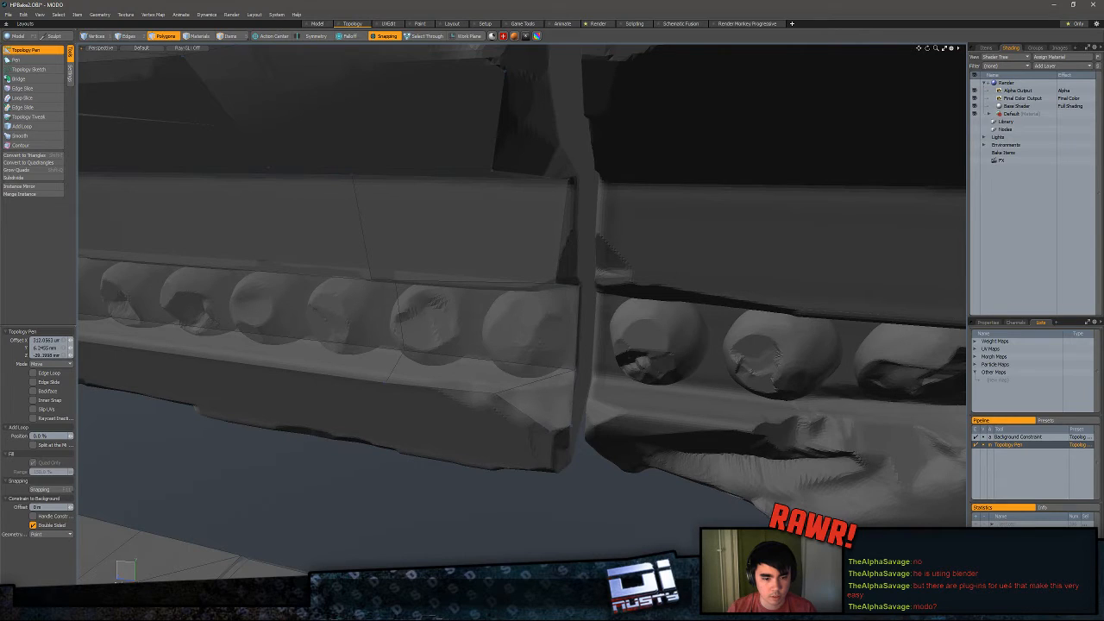
pyautogui.scroll(-2, 566, 472)
pyautogui.keyDown('alt'); pyautogui.moveTo(566, 472); pyautogui.dragTo(462, 438); pyautogui.keyUp('alt')
pyautogui.moveTo(533, 405); pyautogui.dragTo(447, 401)
pyautogui.scroll(-1, 465, 453)
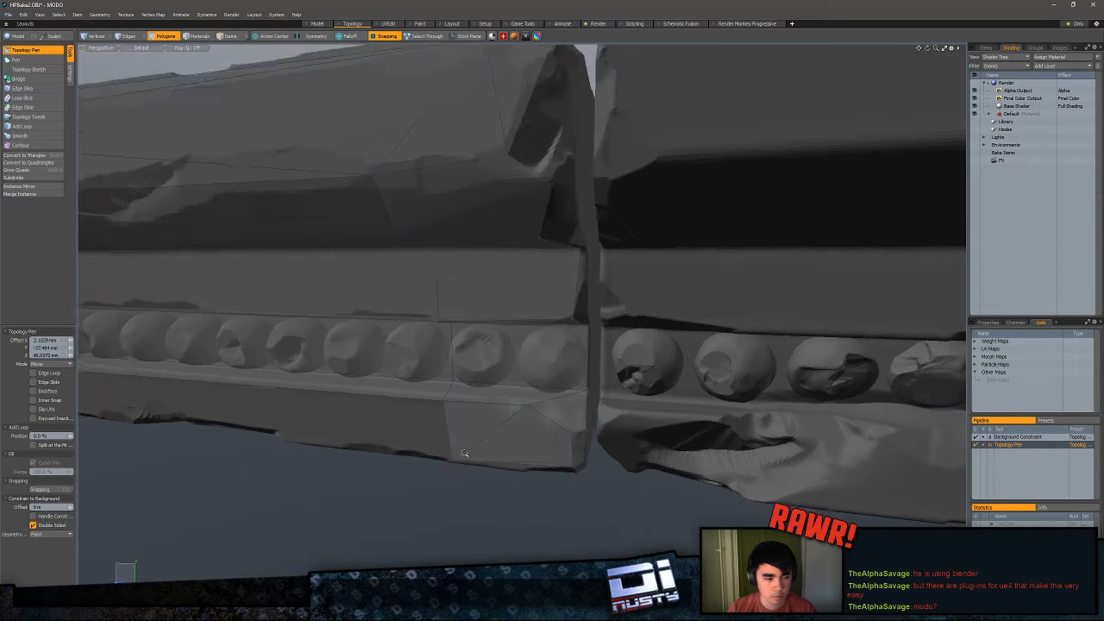
pyautogui.keyDown('alt'); pyautogui.moveTo(464, 453); pyautogui.dragTo(634, 405); pyautogui.keyUp('alt')
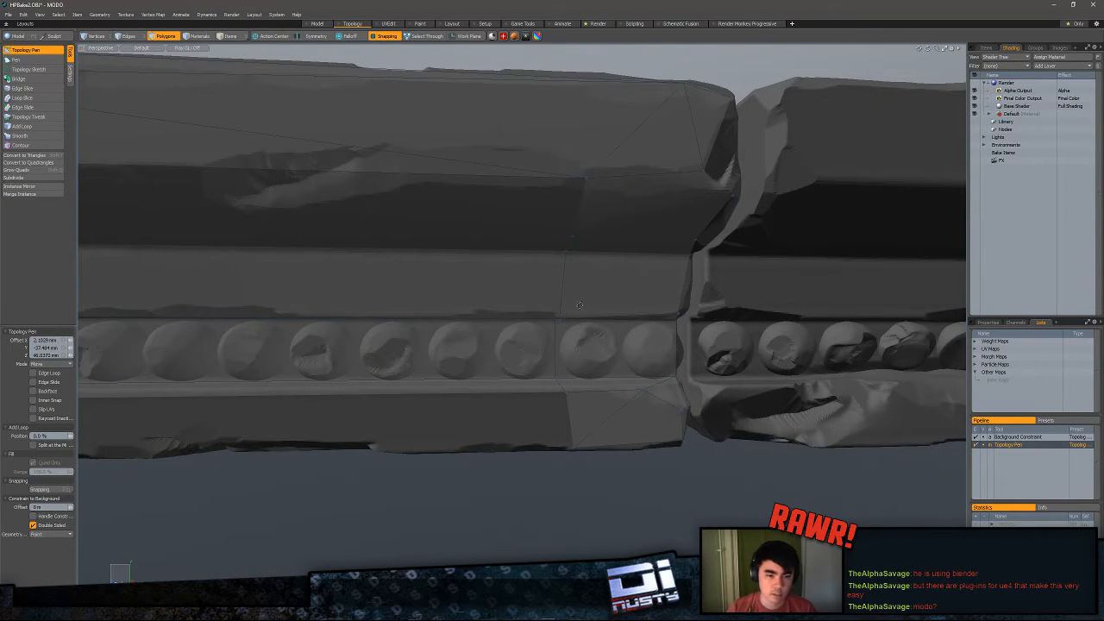
pyautogui.keyDown('alt'); pyautogui.moveTo(580, 305); pyautogui.dragTo(500, 321); pyautogui.keyUp('alt')
# - Fit low-poly geometry around the chipped lower front corner at the slab's other joint, below the bead row
pyautogui.click(386, 304)
pyautogui.hotkey('shift', 'a')
pyautogui.press('Escape')
pyautogui.click(24, 50)
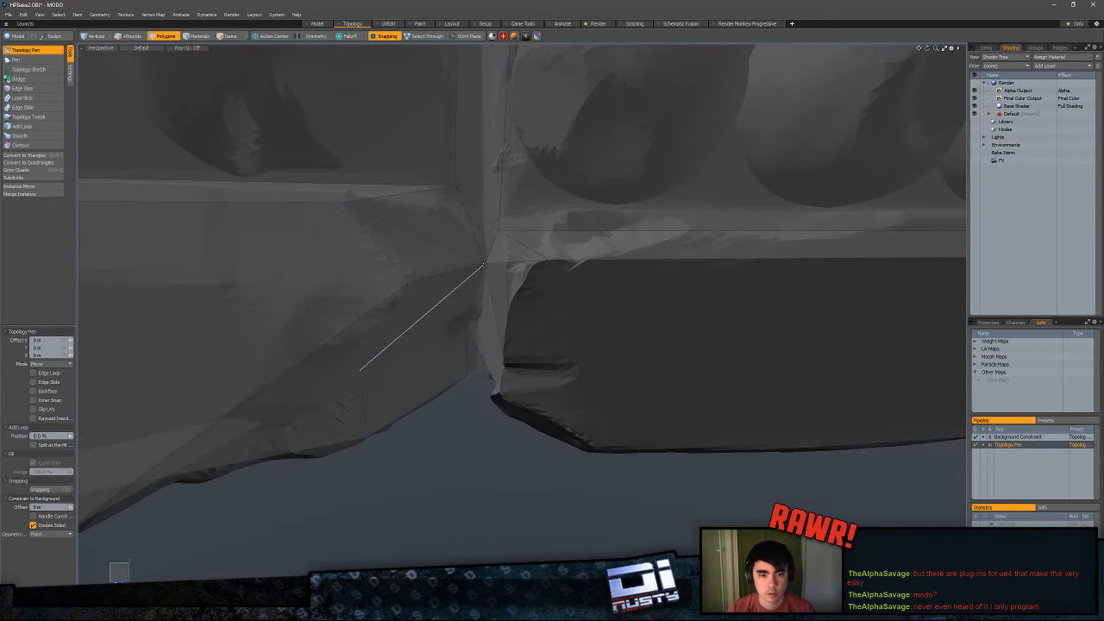
pyautogui.keyDown('alt'); pyautogui.moveTo(552, 311); pyautogui.dragTo(446, 316); pyautogui.keyUp('alt')
pyautogui.scroll(-3, 504, 417)
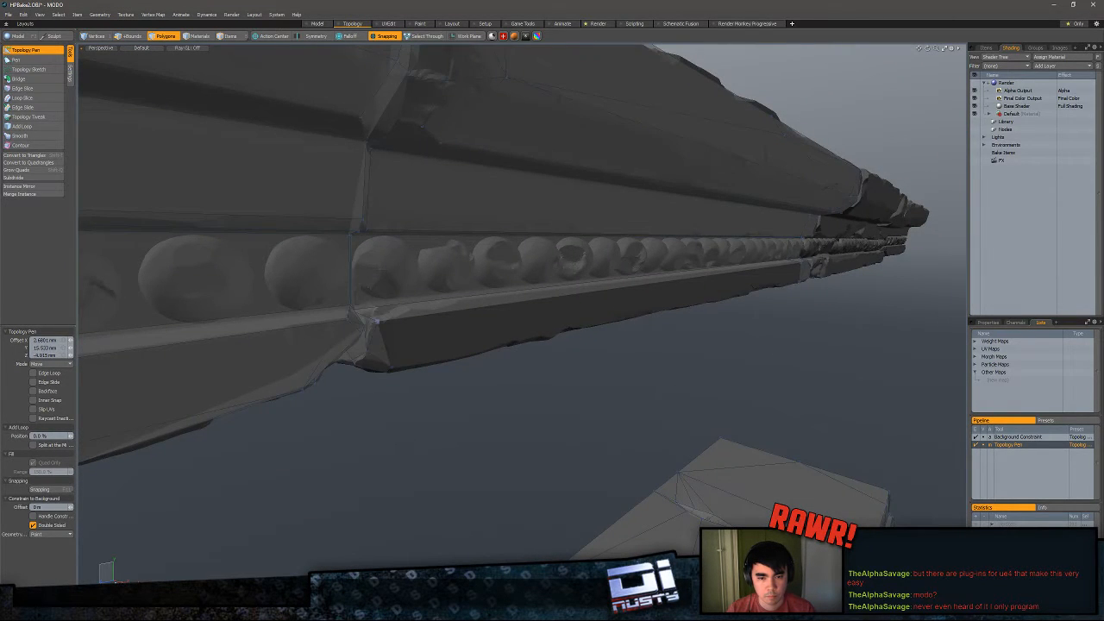
pyautogui.keyDown('alt'); pyautogui.moveTo(373, 321); pyautogui.dragTo(431, 325); pyautogui.keyUp('alt')
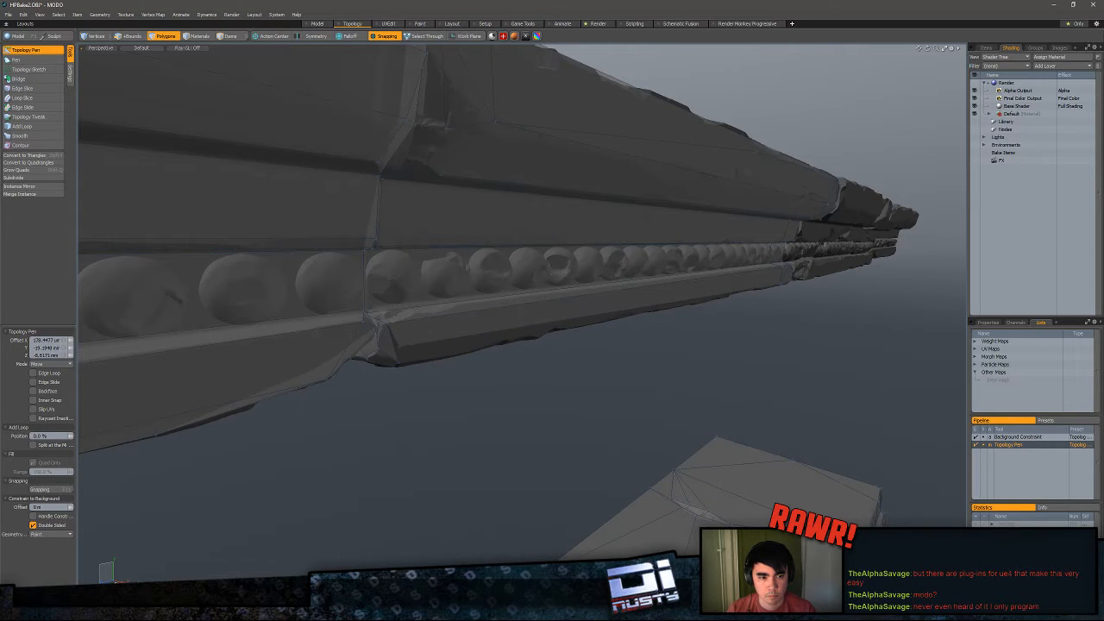
pyautogui.moveTo(431, 325)
pyautogui.keyDown('alt'); pyautogui.mouseDown()
pyautogui.moveTo(445, 297)
pyautogui.moveTo(403, 339)
pyautogui.moveTo(732, 354)
pyautogui.moveTo(653, 323)
pyautogui.moveTo(621, 362)
pyautogui.moveTo(416, 320)
pyautogui.moveTo(406, 308)
pyautogui.moveTo(399, 318)
pyautogui.moveTo(445, 254)
pyautogui.moveTo(585, 314)
pyautogui.moveTo(414, 327)
pyautogui.moveTo(450, 313)
pyautogui.moveTo(452, 341)
pyautogui.moveTo(509, 320)
pyautogui.moveTo(510, 264)
pyautogui.moveTo(468, 294)
pyautogui.mouseUp(); pyautogui.keyUp('alt')
# - Extend the low-poly mesh over the lower part of the slab's chipped upper front corner beside the joint and fill it with a polygon
pyautogui.press('1')
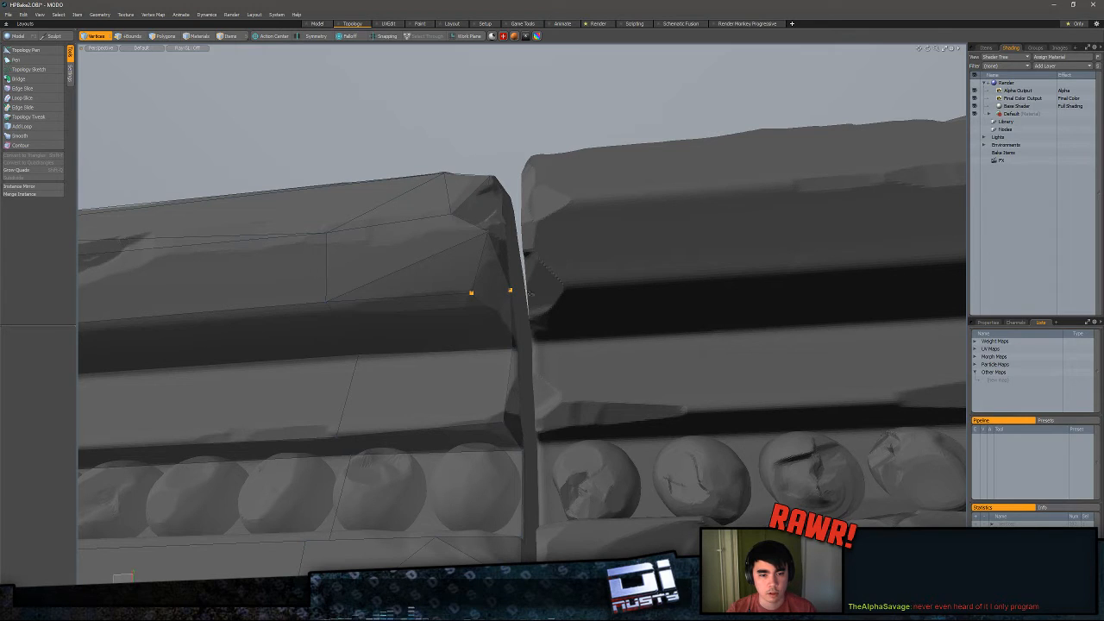
pyautogui.click(26, 49)
pyautogui.keyDown('alt'); pyautogui.moveTo(483, 293); pyautogui.dragTo(501, 344); pyautogui.keyUp('alt')
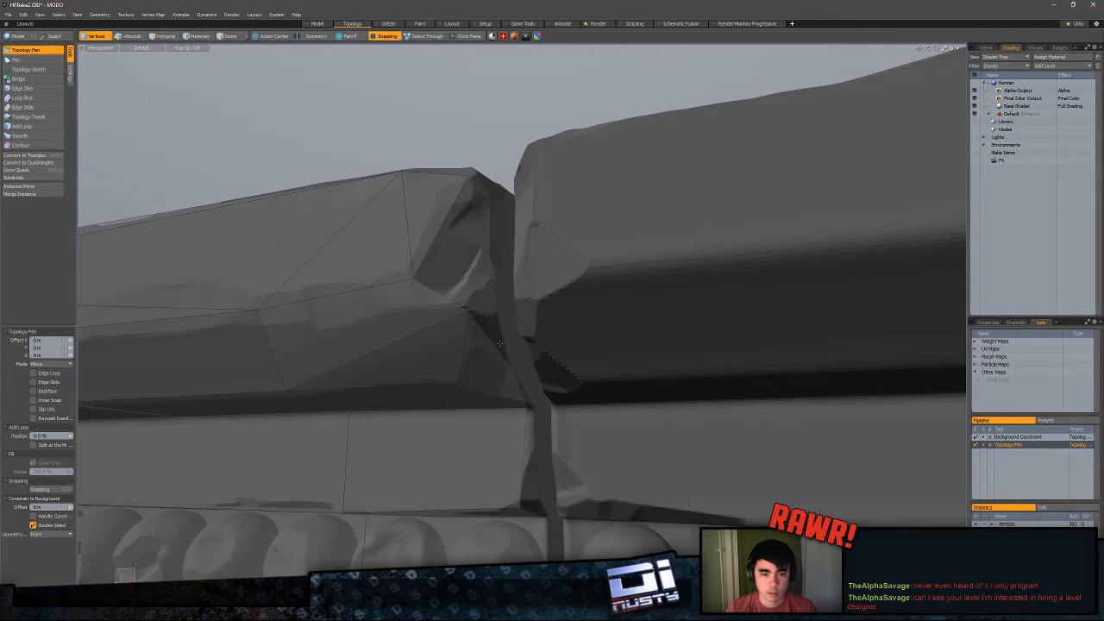
pyautogui.keyDown('shift'); pyautogui.moveTo(468, 310); pyautogui.dragTo(493, 277); pyautogui.keyUp('shift')
pyautogui.press('q')
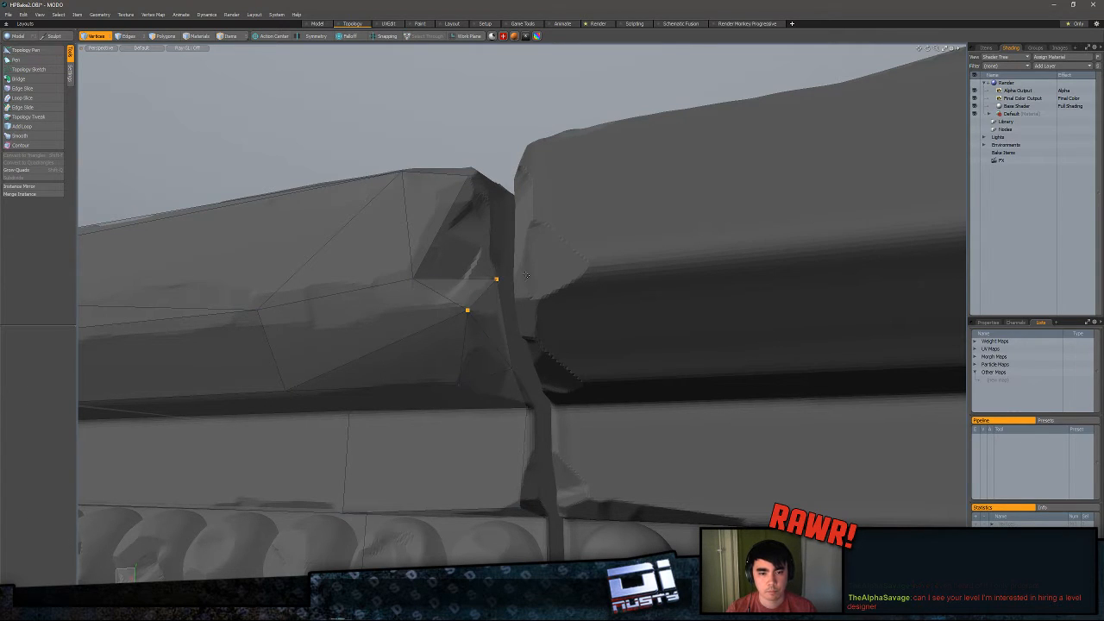
pyautogui.click(25, 50)
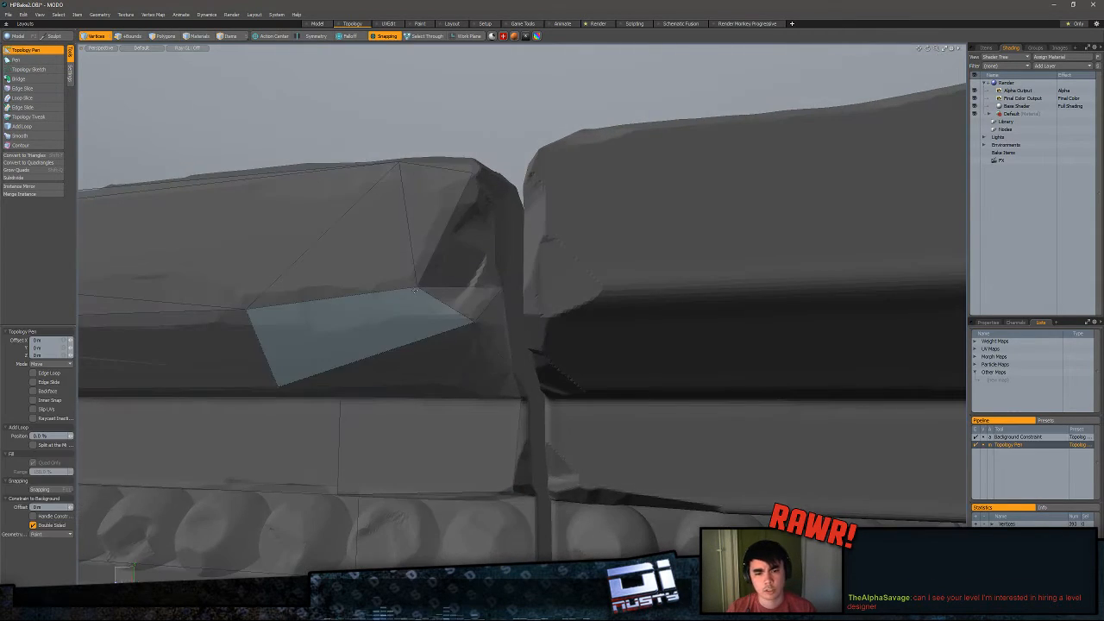
# - Fill the top of the chipped upper front corner with a polygon and extend its edge onto the slab's top beside the joint
pyautogui.keyDown('alt'); pyautogui.moveTo(472, 173); pyautogui.dragTo(502, 199); pyautogui.keyUp('alt')
pyautogui.press('q')
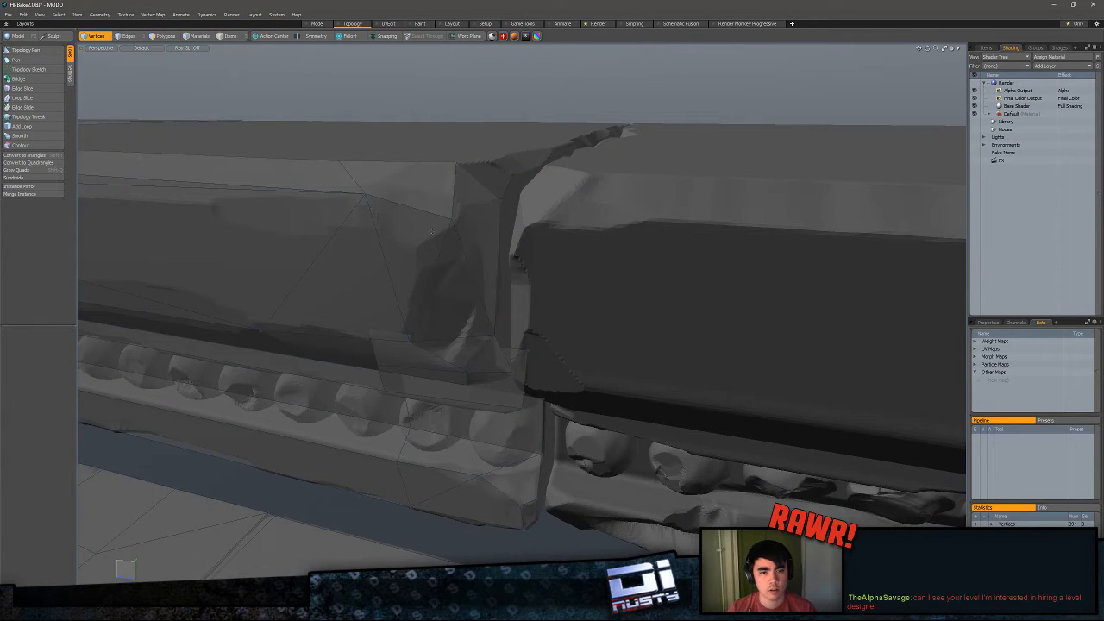
pyautogui.press('p')
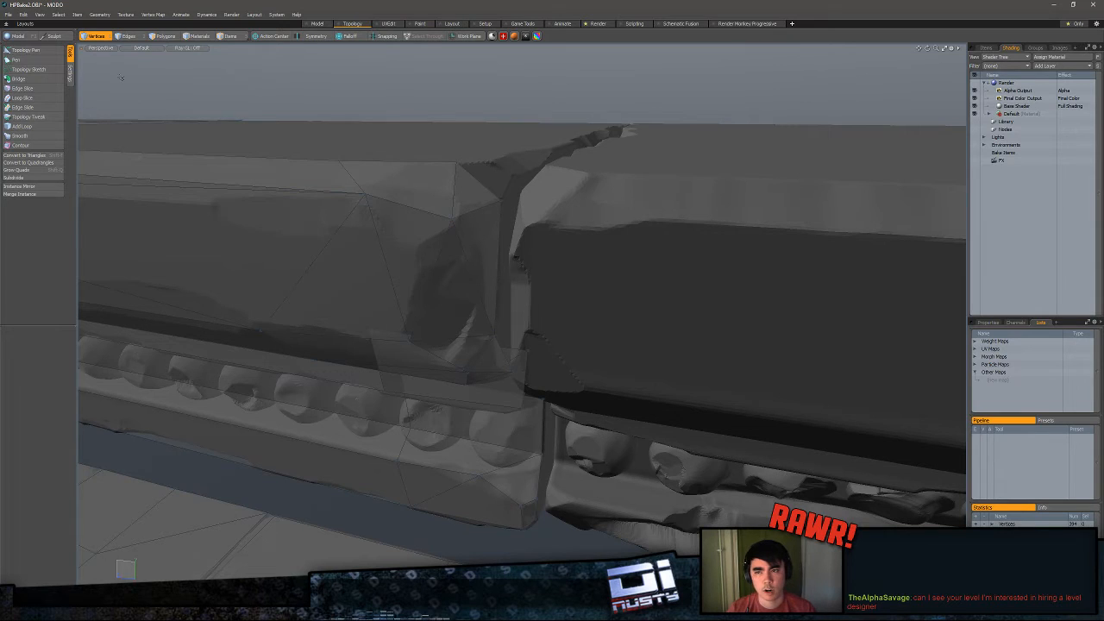
pyautogui.click(45, 52)
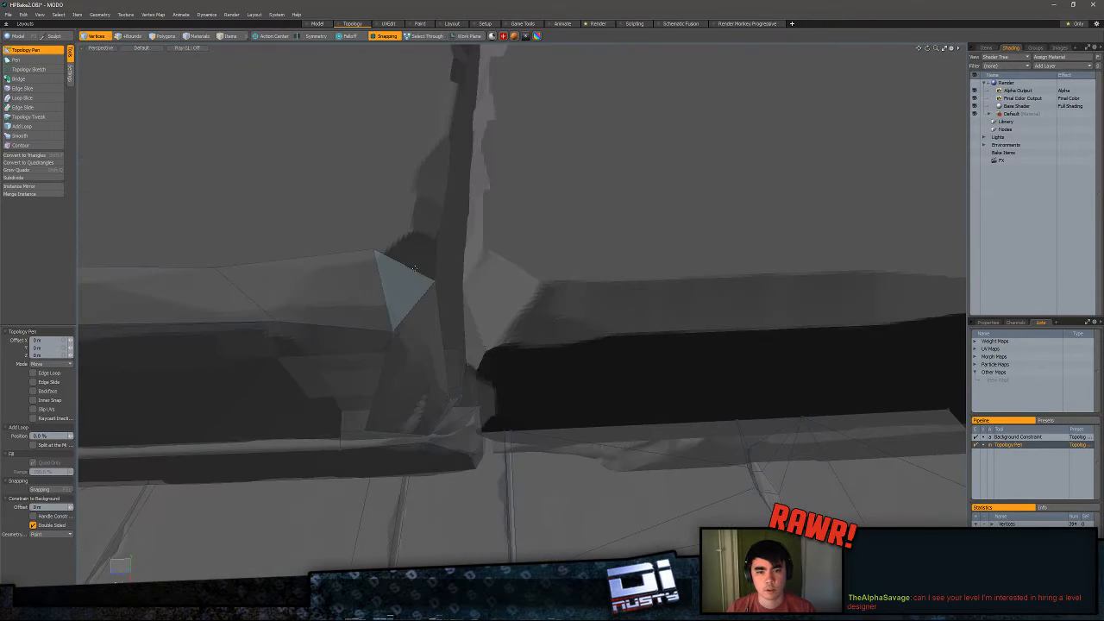
pyautogui.keyDown('shift'); pyautogui.moveTo(408, 267); pyautogui.dragTo(426, 226); pyautogui.keyUp('shift')
pyautogui.keyDown('alt'); pyautogui.moveTo(427, 226); pyautogui.dragTo(421, 129); pyautogui.keyUp('alt')
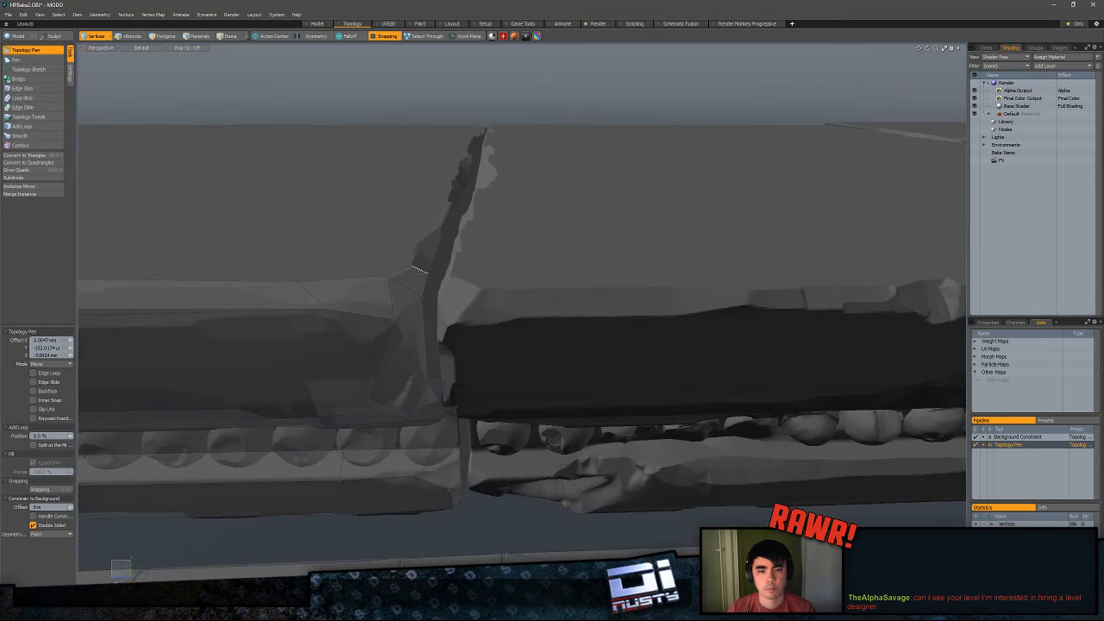
# - Extend the corner geometry into a large triangle on the slab's top surface alongside the joint
pyautogui.press('3')
pyautogui.click(422, 278)
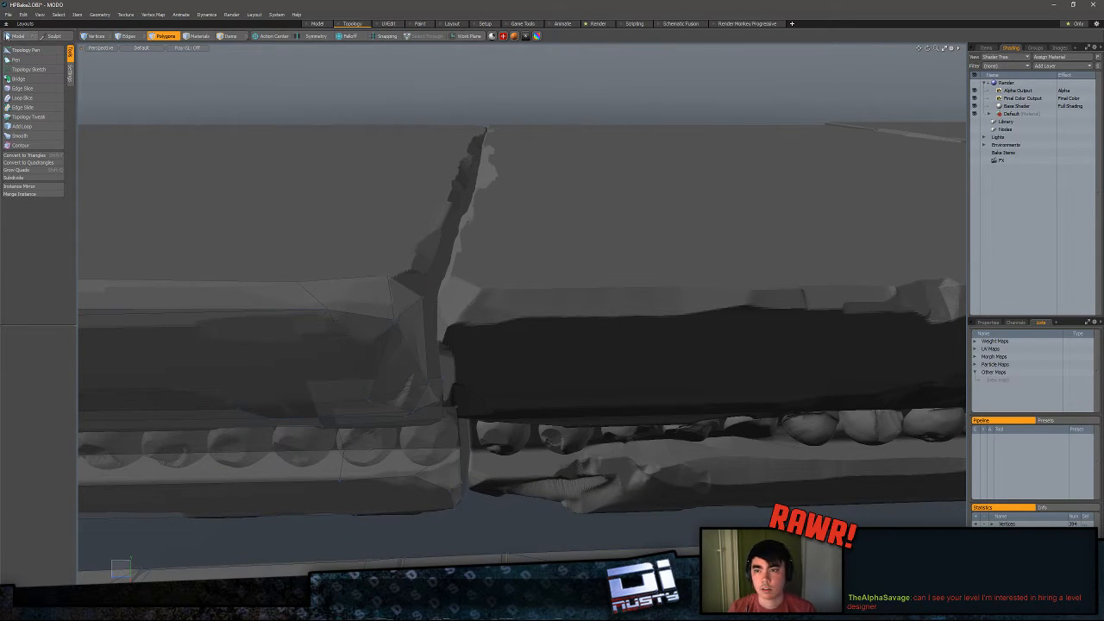
pyautogui.hotkey('ctrl', 'z')
pyautogui.press('2')
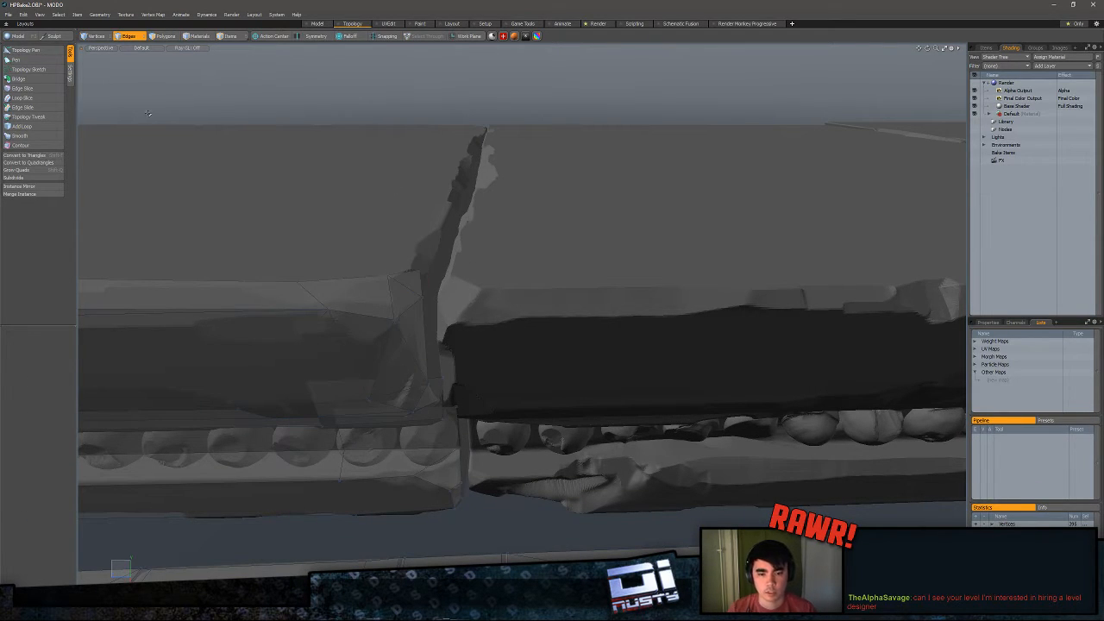
pyautogui.click(25, 50)
pyautogui.keyDown('alt'); pyautogui.moveTo(431, 285); pyautogui.dragTo(494, 160); pyautogui.keyUp('alt')
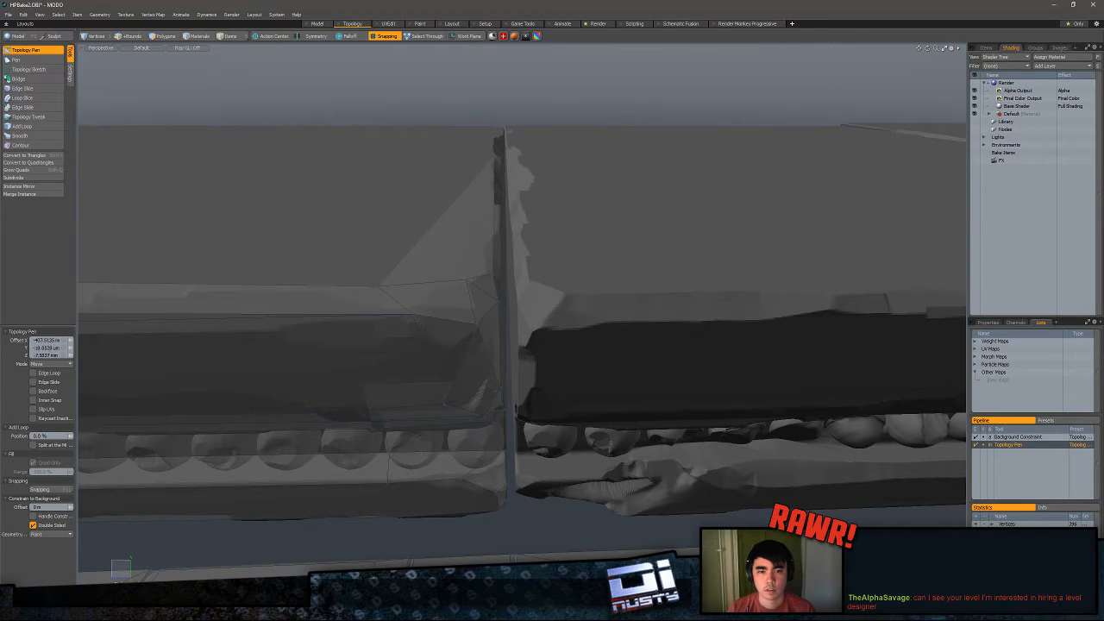
# - Extend the low-poly strip across the joint and stretch a polygon onto the neighbouring slab's top surface
pyautogui.keyDown('shift'); pyautogui.moveTo(494, 216); pyautogui.dragTo(538, 215); pyautogui.keyUp('shift')
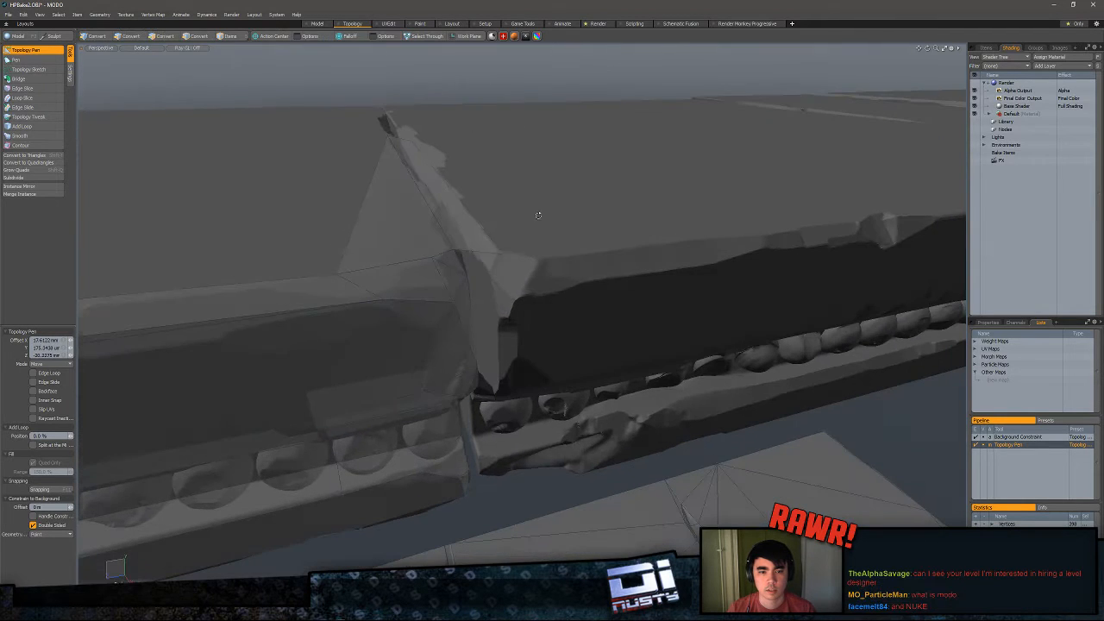
pyautogui.keyDown('shift'); pyautogui.moveTo(460, 203); pyautogui.dragTo(488, 209); pyautogui.keyUp('shift')
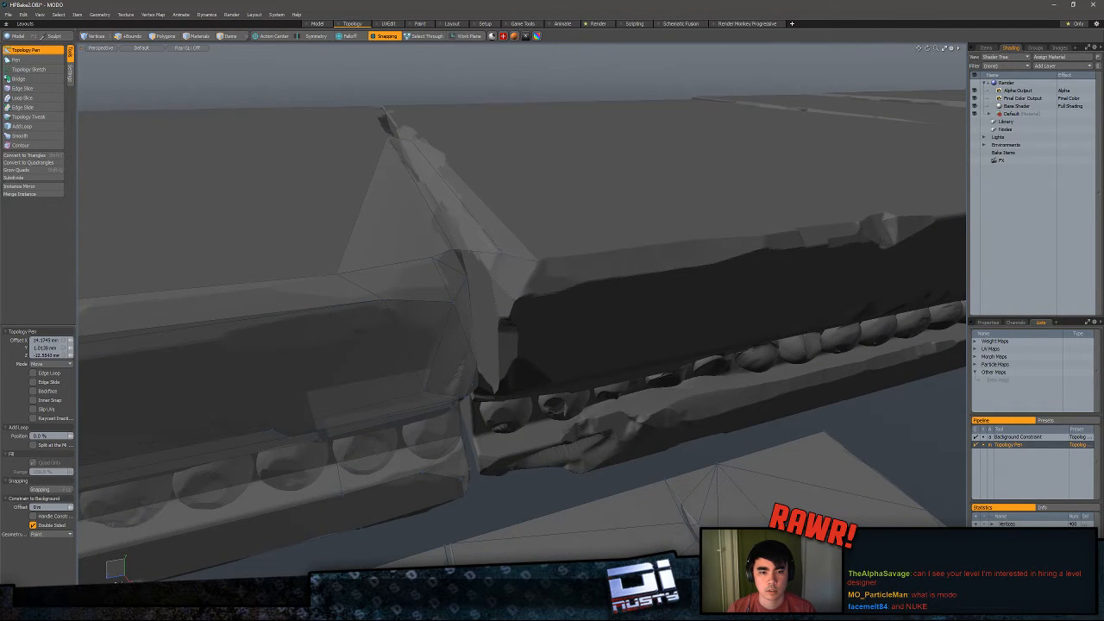
pyautogui.moveTo(427, 138); pyautogui.dragTo(702, 148)
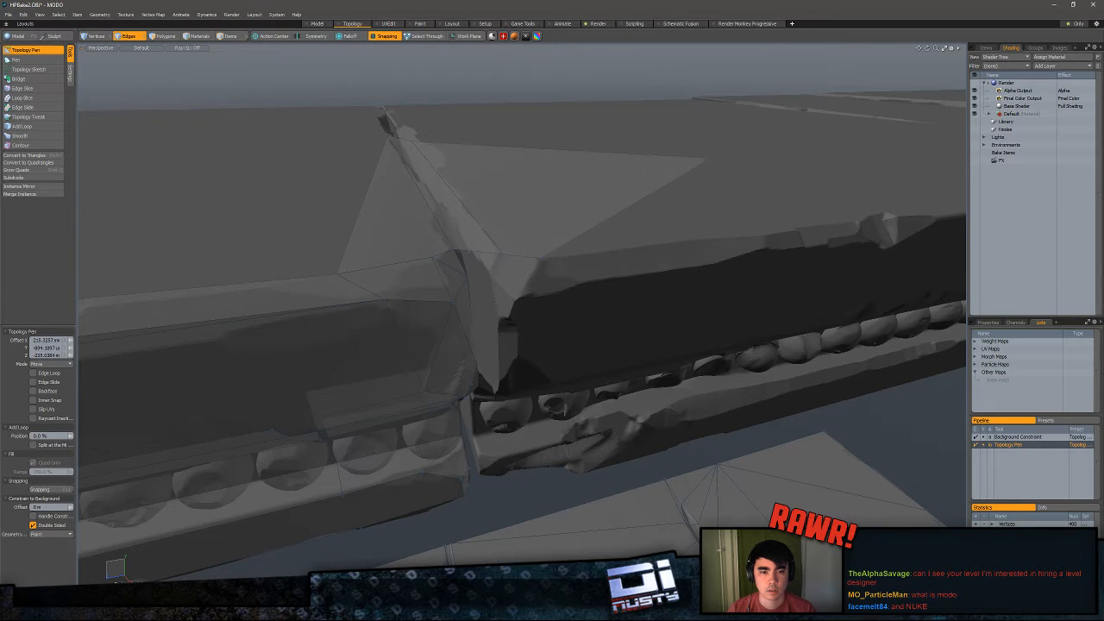
# - Fill the front of the joint with polygons connecting the two slabs' end edges down the upper front face
pyautogui.keyDown('alt'); pyautogui.moveTo(878, 280); pyautogui.dragTo(391, 362); pyautogui.keyUp('alt')
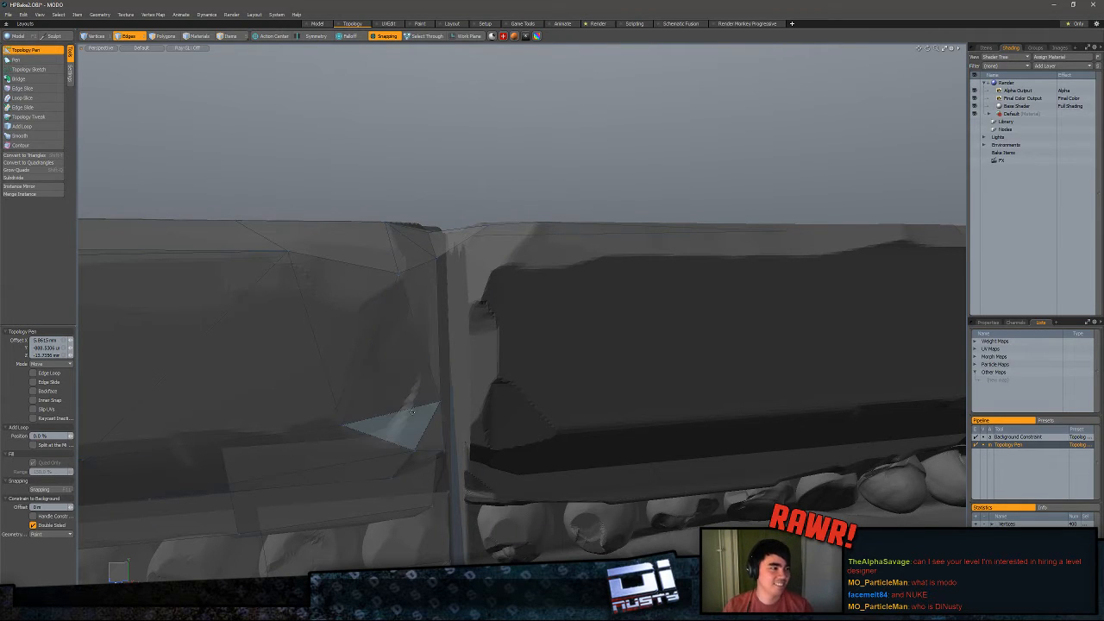
pyautogui.keyDown('alt'); pyautogui.moveTo(397, 371); pyautogui.dragTo(435, 242); pyautogui.keyUp('alt')
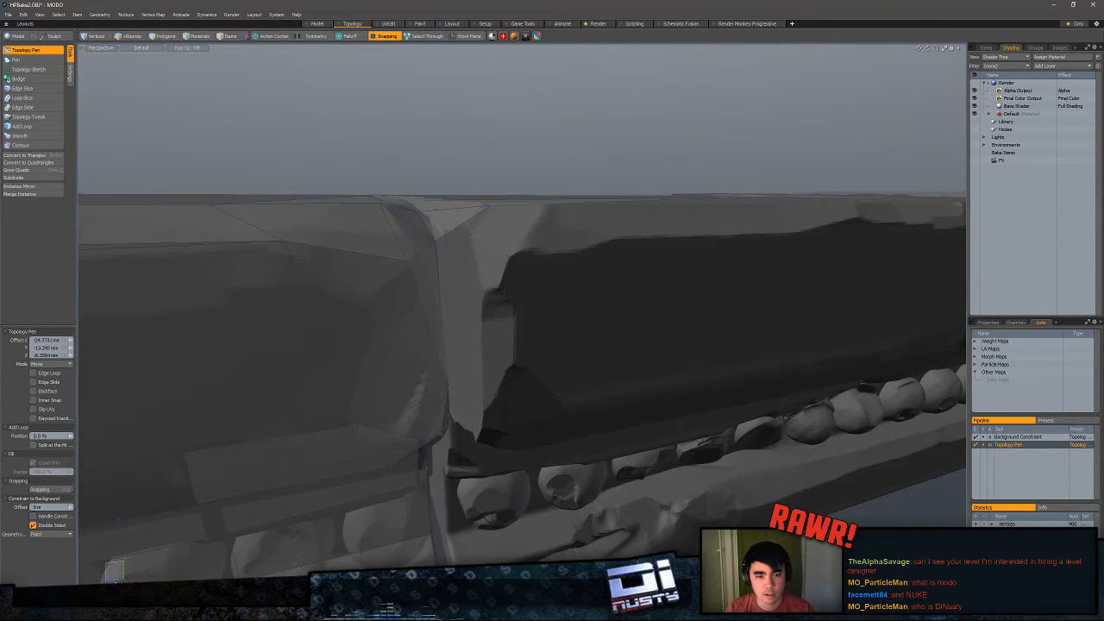
pyautogui.press('space')
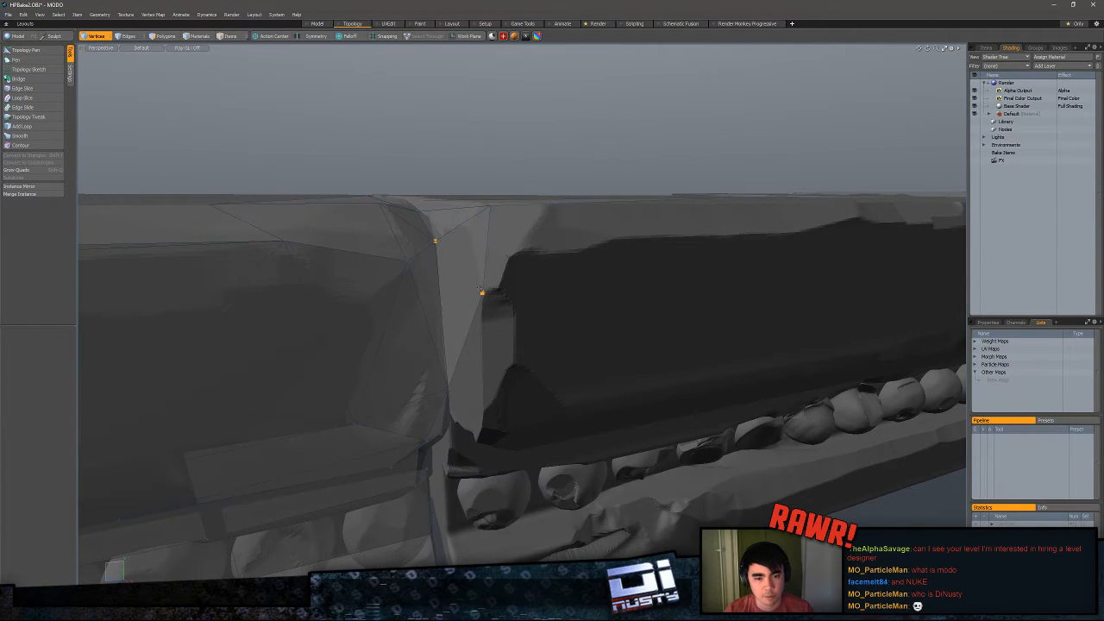
pyautogui.click(35, 50)
pyautogui.keyDown('alt'); pyautogui.moveTo(432, 314); pyautogui.dragTo(468, 274); pyautogui.keyUp('alt')
pyautogui.press('q')
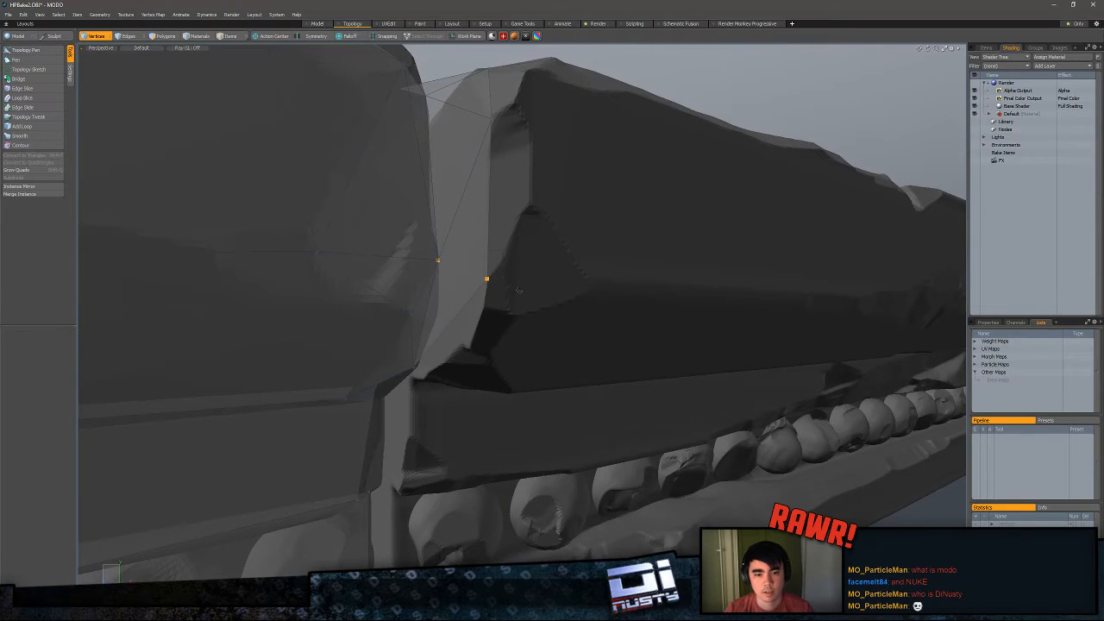
# - Continue the joint polygons down over the neighbouring slab's chipped front corner and fit their vertices to the sculpt
pyautogui.keyDown('alt'); pyautogui.moveTo(502, 327); pyautogui.dragTo(326, 249); pyautogui.keyUp('alt')
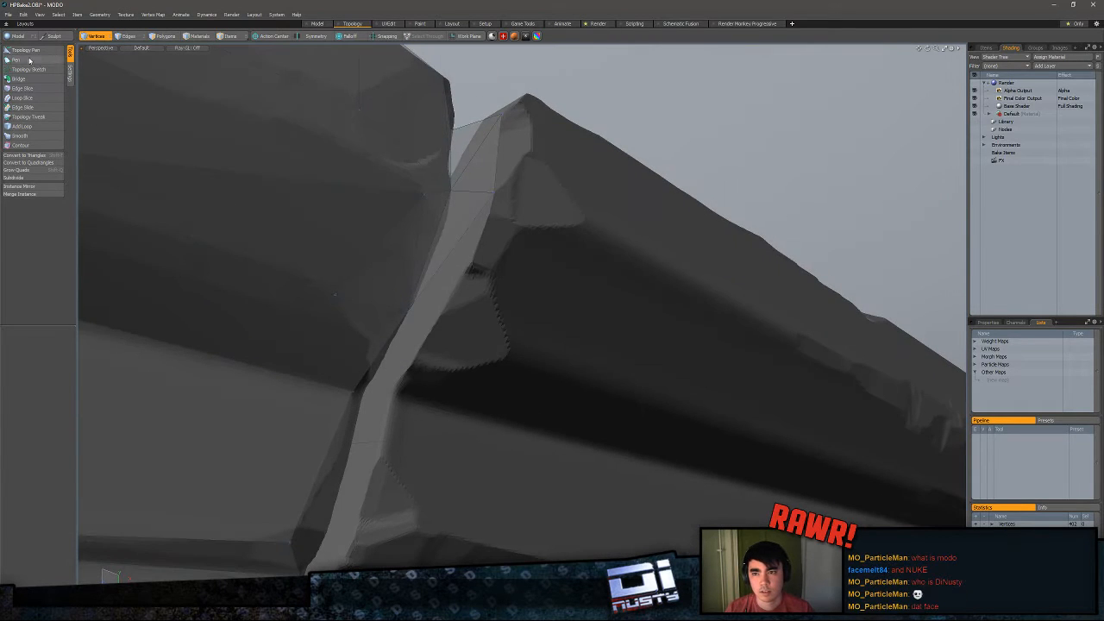
pyautogui.click(29, 52)
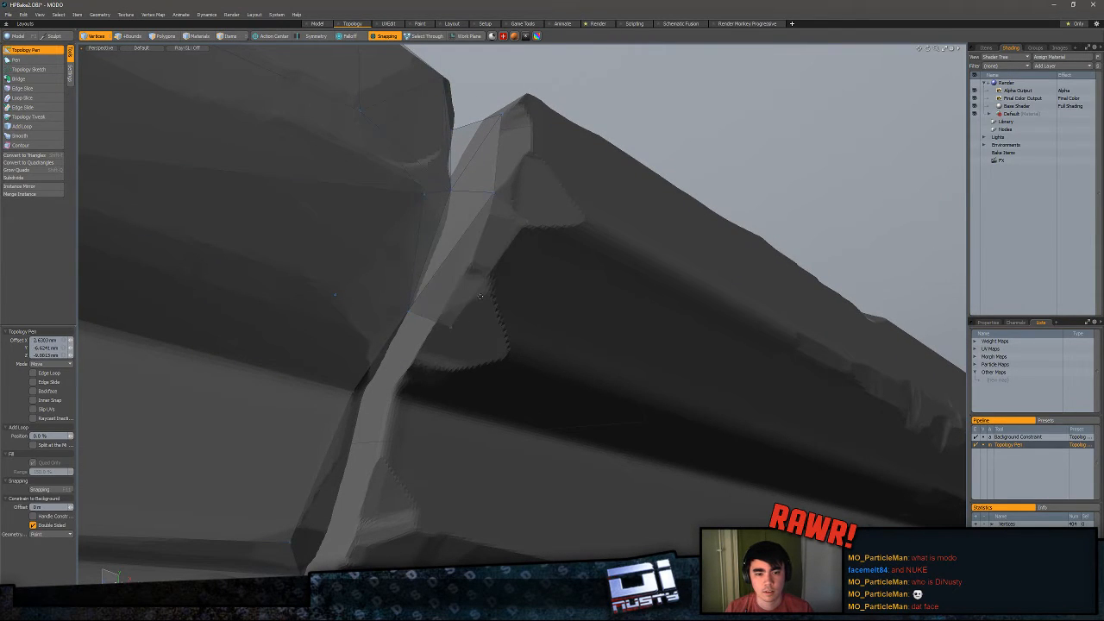
pyautogui.keyDown('alt'); pyautogui.moveTo(514, 340); pyautogui.dragTo(472, 257); pyautogui.keyUp('alt')
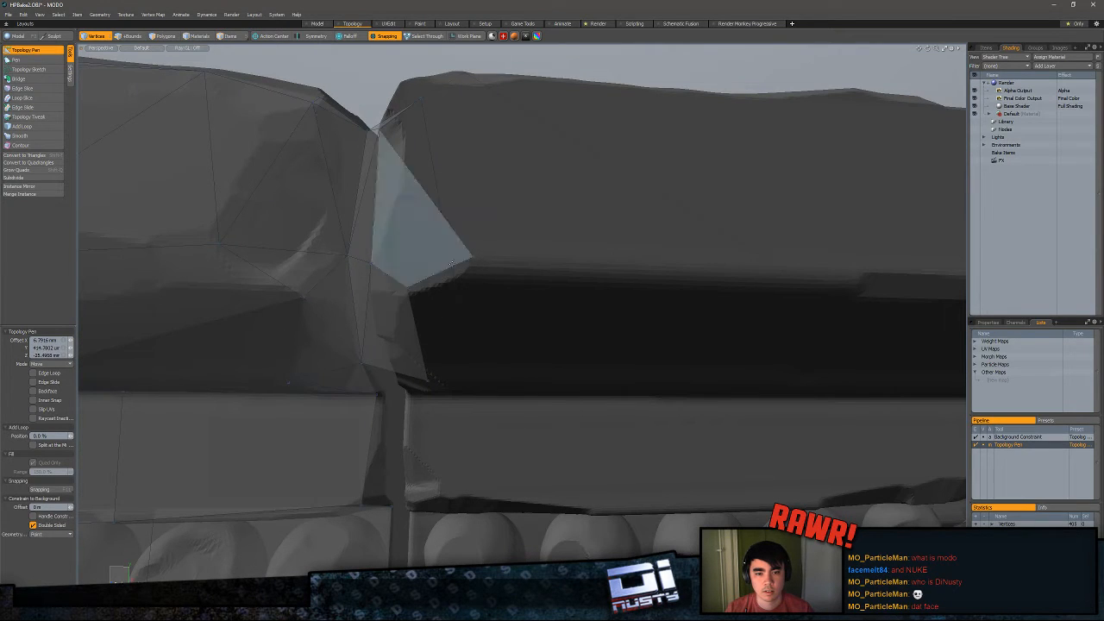
pyautogui.moveTo(407, 288); pyautogui.dragTo(421, 291)
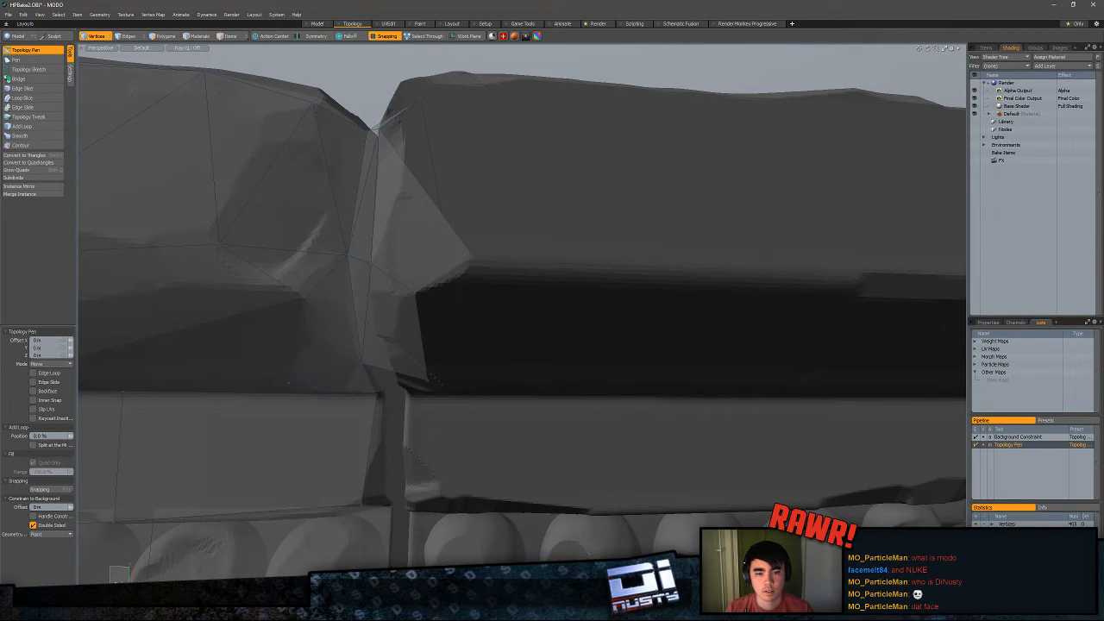
pyautogui.moveTo(471, 257); pyautogui.dragTo(452, 255)
pyautogui.keyDown('alt'); pyautogui.moveTo(452, 255); pyautogui.dragTo(313, 317); pyautogui.keyUp('alt')
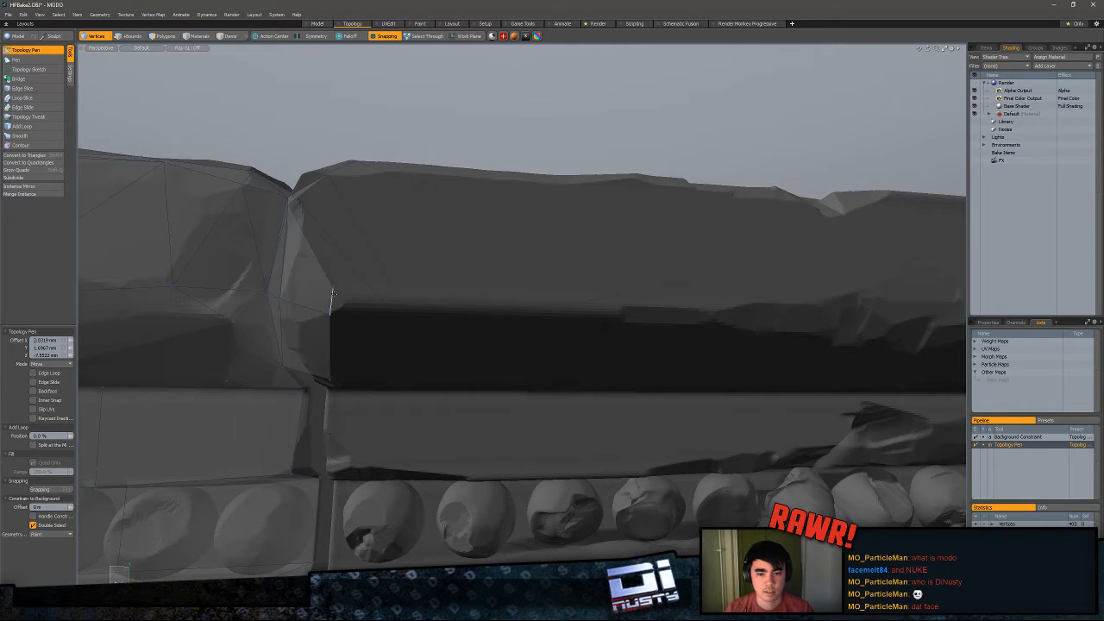
# - Build a low-poly polygon over the neighbouring slab's bevelled upper front corner, connecting it to the top surface
pyautogui.press('space')
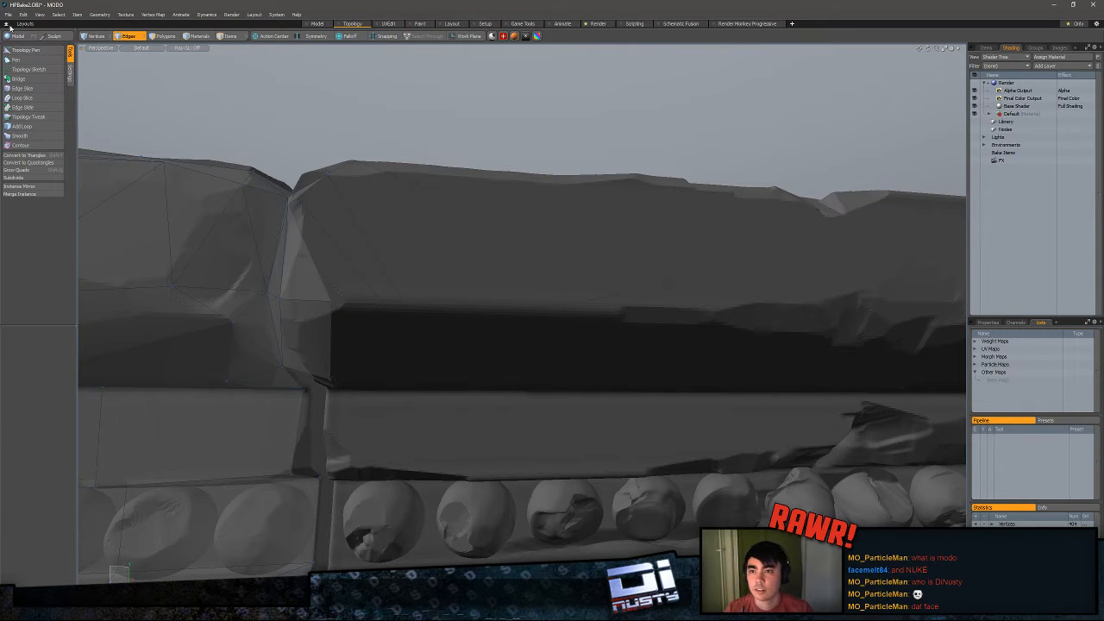
pyautogui.click(26, 50)
pyautogui.keyDown('alt'); pyautogui.moveTo(152, 94); pyautogui.dragTo(312, 261); pyautogui.keyUp('alt')
pyautogui.keyDown('alt'); pyautogui.moveTo(248, 237); pyautogui.dragTo(331, 281); pyautogui.keyUp('alt')
pyautogui.press('space')
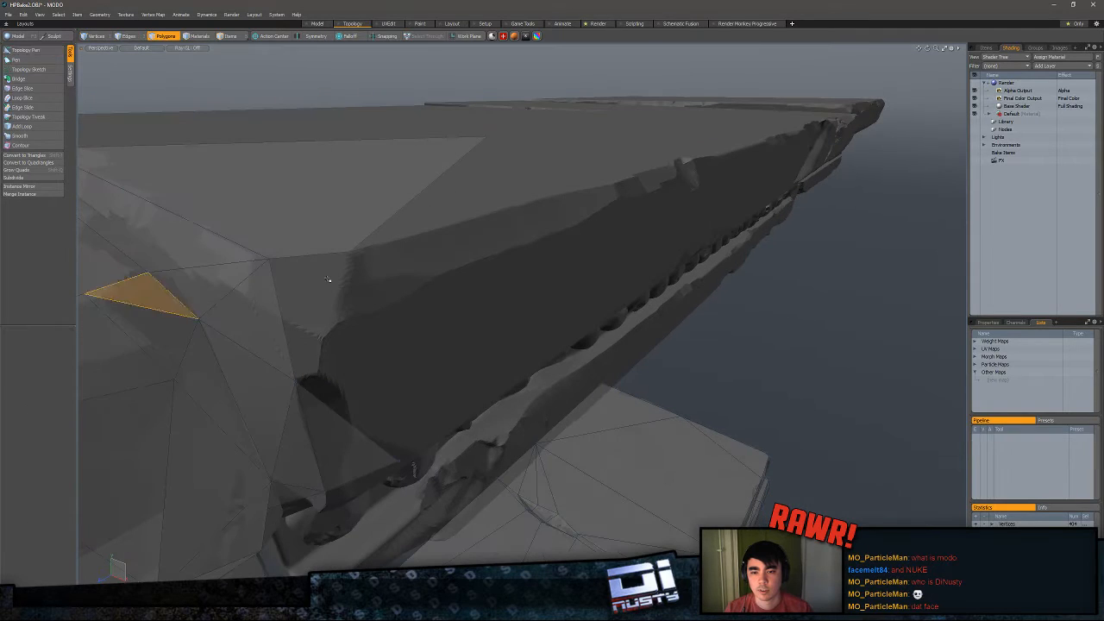
pyautogui.press('Escape')
pyautogui.click(31, 51)
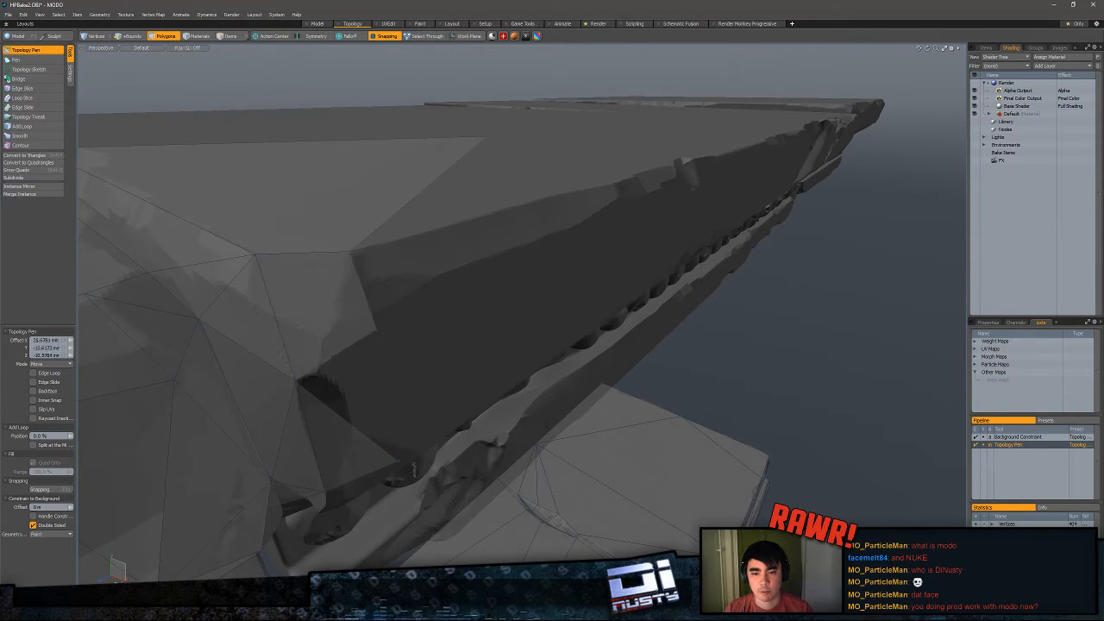
pyautogui.keyDown('alt'); pyautogui.moveTo(256, 254); pyautogui.dragTo(320, 343); pyautogui.keyUp('alt')
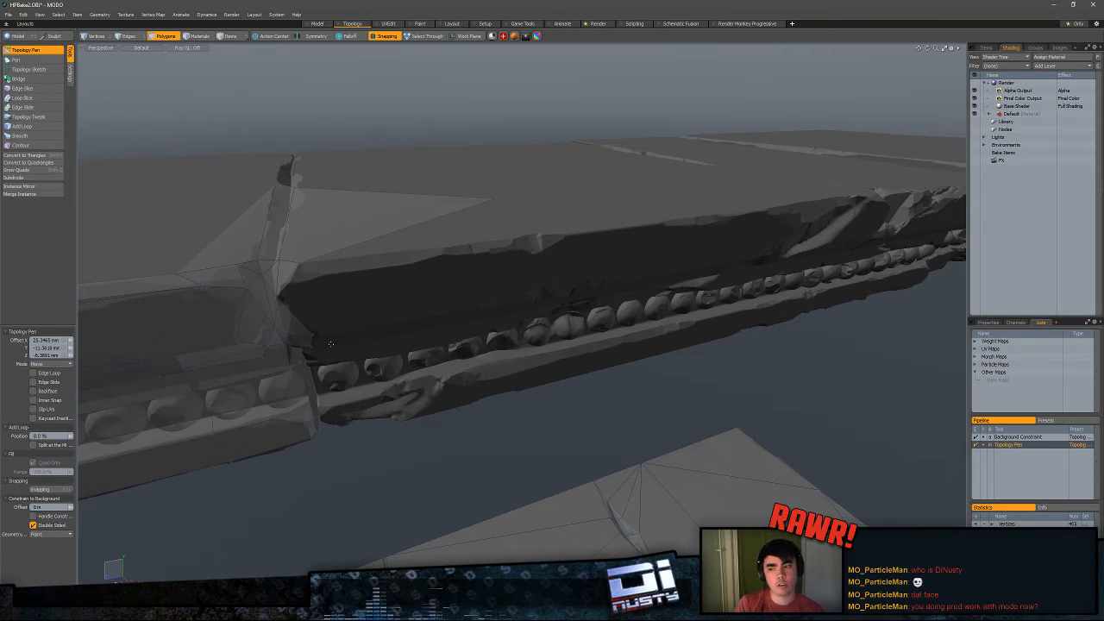
# - Extend the neighbouring slab's top-surface polygons along its front edge to the next joint, fitting their vertices to the slab edges
pyautogui.keyDown('alt'); pyautogui.moveTo(411, 279); pyautogui.dragTo(462, 193); pyautogui.keyUp('alt')
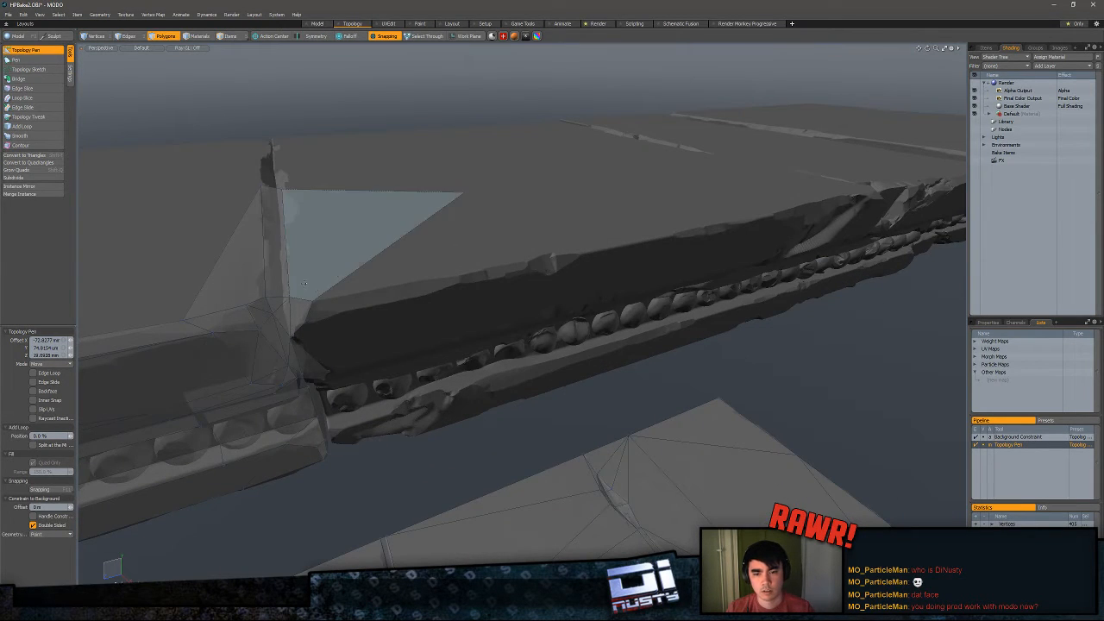
pyautogui.keyDown('shift'); pyautogui.moveTo(380, 252); pyautogui.dragTo(591, 223); pyautogui.keyUp('shift')
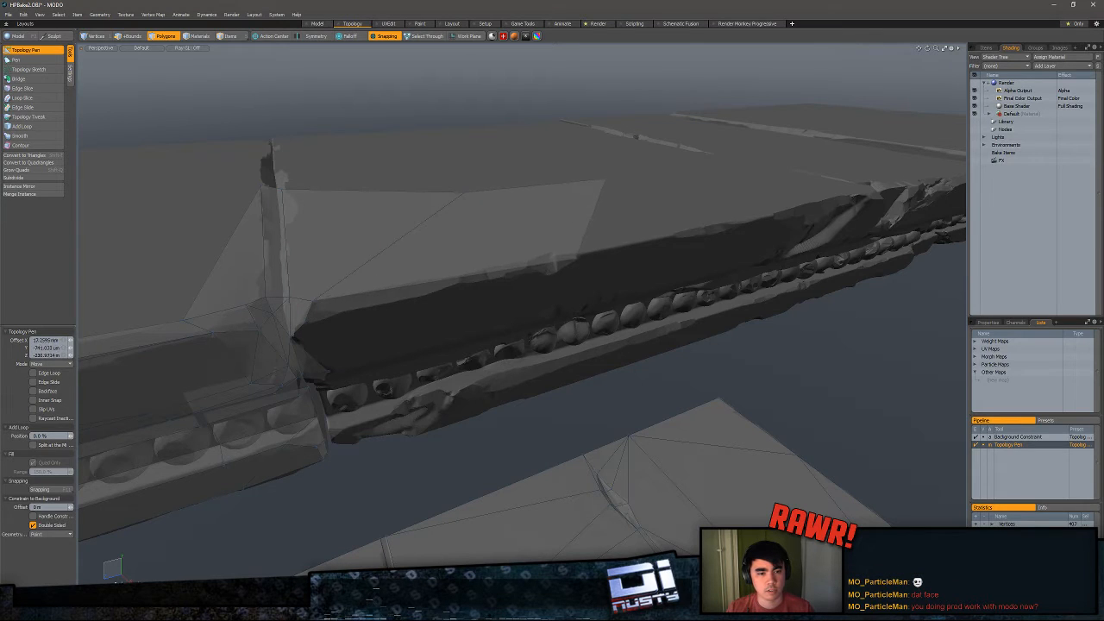
pyautogui.moveTo(607, 178); pyautogui.dragTo(466, 194)
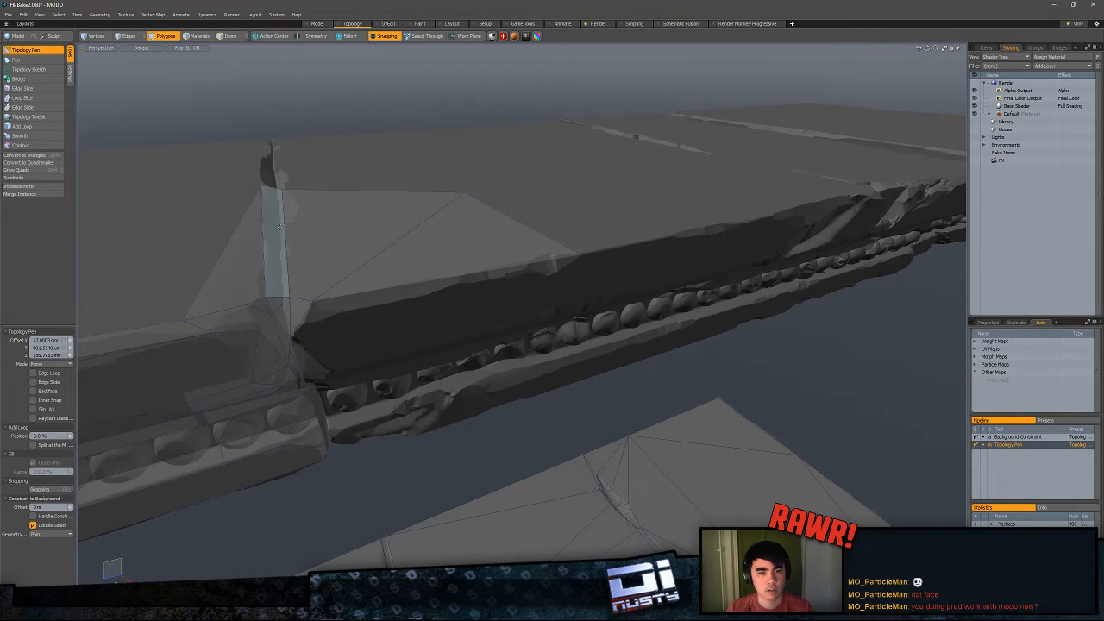
pyautogui.keyDown('alt'); pyautogui.moveTo(592, 144); pyautogui.dragTo(310, 302); pyautogui.keyUp('alt')
pyautogui.moveTo(415, 223); pyautogui.dragTo(668, 223)
pyautogui.scroll(3, 723, 202)
pyautogui.moveTo(607, 305); pyautogui.dragTo(602, 293)
# - Cover the rear part of the same slab's top surface with polygons reaching its back edge and both joints
pyautogui.keyDown('ctrl'); pyautogui.keyDown('alt'); pyautogui.moveTo(591, 290); pyautogui.dragTo(469, 256); pyautogui.keyUp('alt'); pyautogui.keyUp('ctrl')
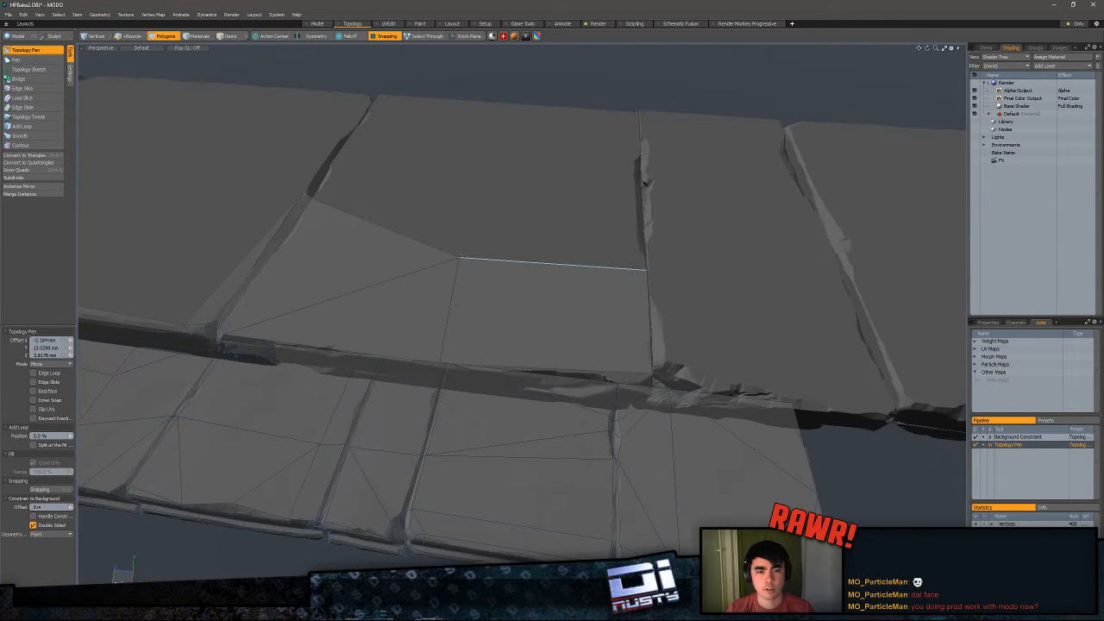
pyautogui.keyDown('shift'); pyautogui.moveTo(553, 263); pyautogui.dragTo(575, 108); pyautogui.keyUp('shift')
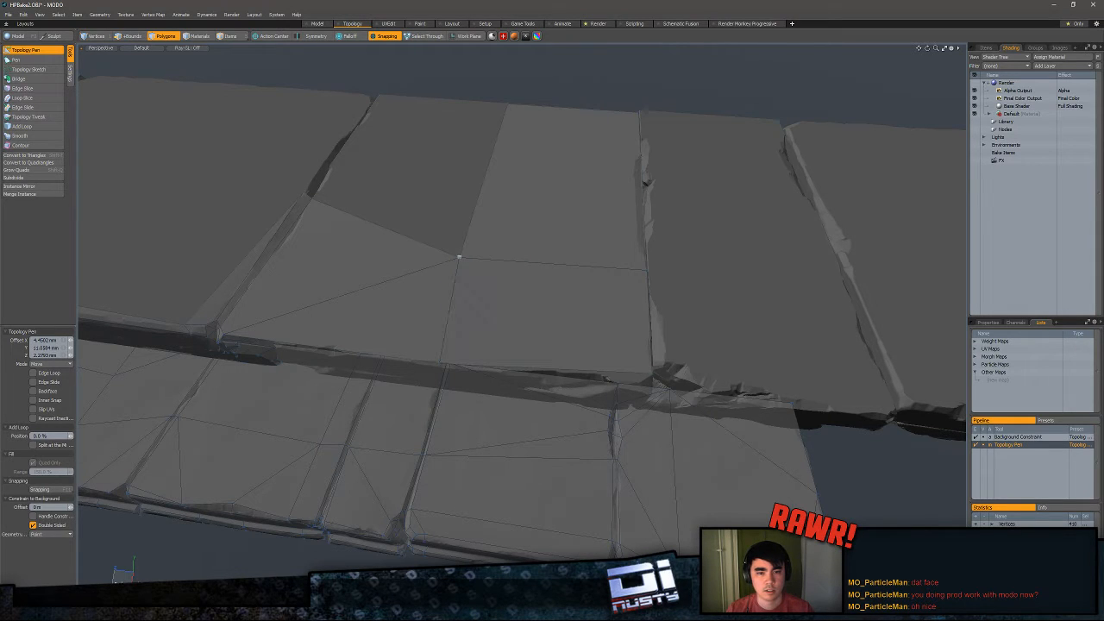
pyautogui.keyDown('shift'); pyautogui.moveTo(459, 257); pyautogui.dragTo(446, 222); pyautogui.keyUp('shift')
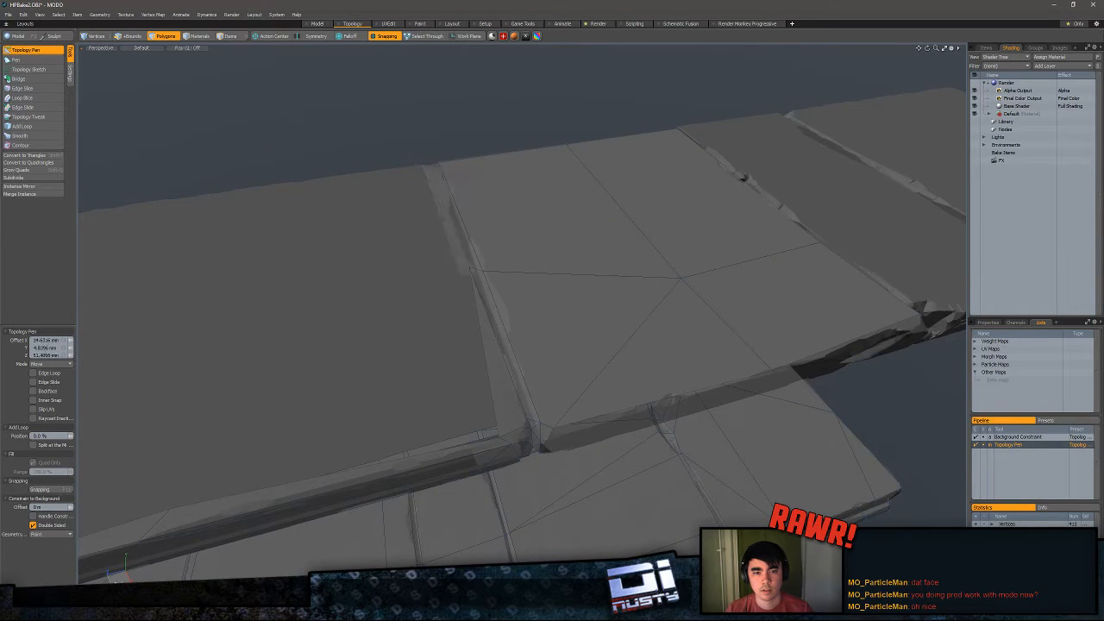
# - Extend the top-surface polygons across the joint onto the adjoining slab, from its front edge to its back edge
pyautogui.moveTo(454, 271); pyautogui.dragTo(388, 302)
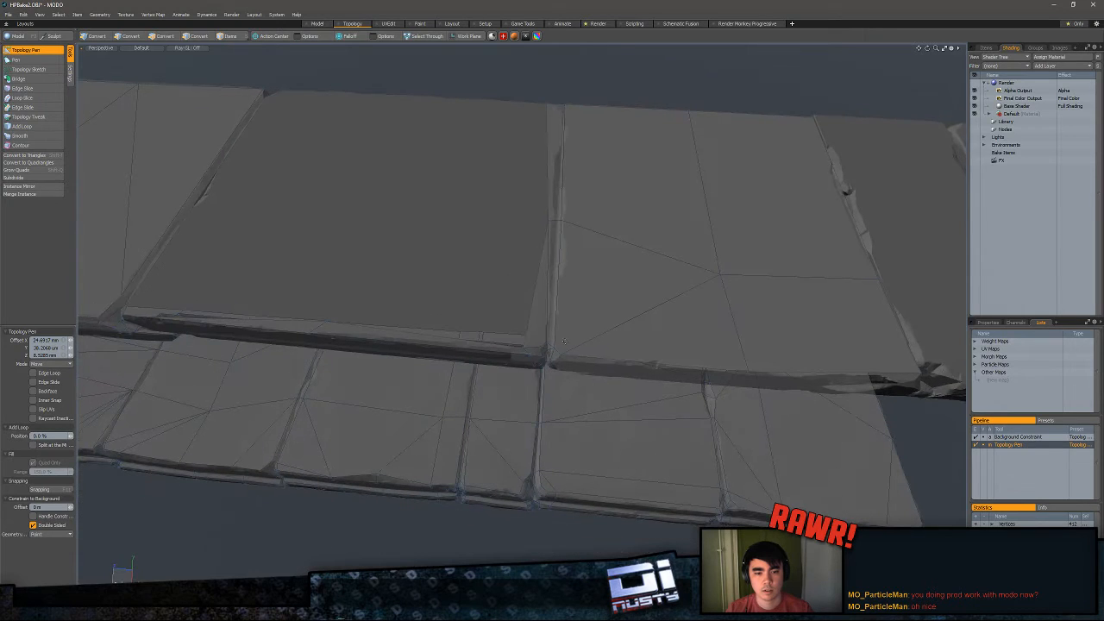
pyautogui.keyDown('shift'); pyautogui.moveTo(535, 284); pyautogui.dragTo(337, 265); pyautogui.keyUp('shift')
pyautogui.moveTo(344, 208); pyautogui.dragTo(353, 179)
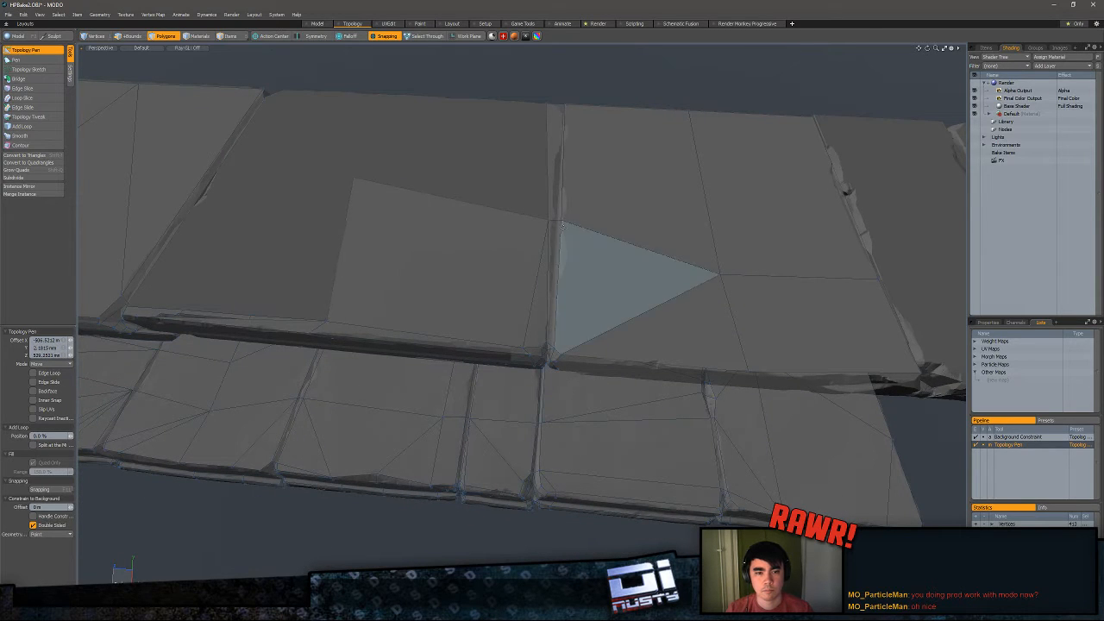
pyautogui.keyDown('shift'); pyautogui.moveTo(547, 162); pyautogui.dragTo(370, 102); pyautogui.keyUp('shift')
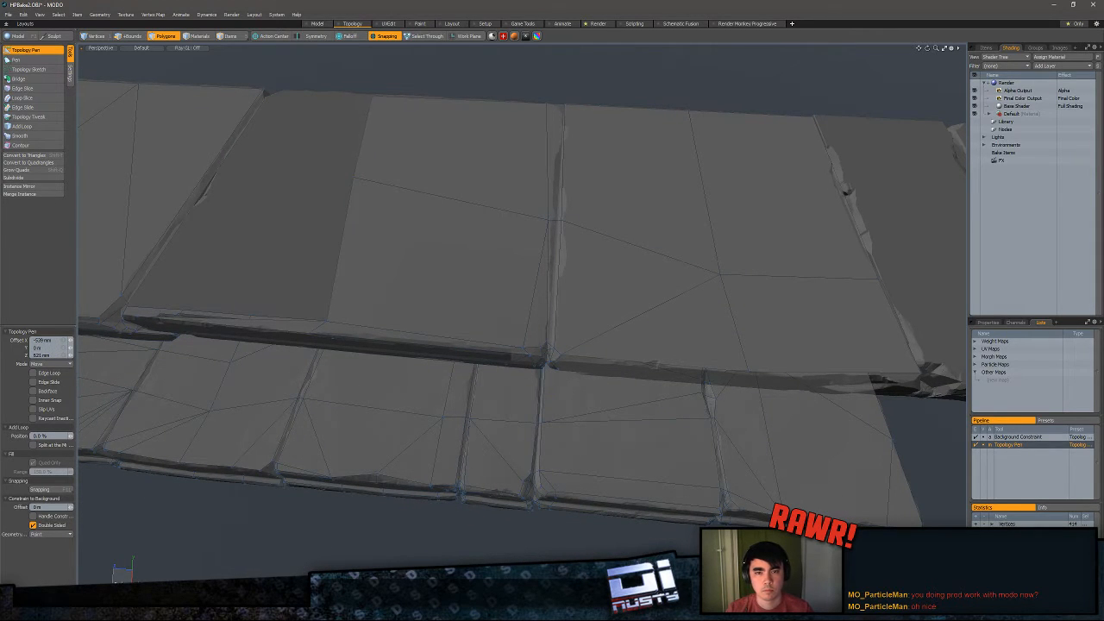
# - Fill the rest of that slab's top surface up to its other joint, fitting the vertices to the sculpt
pyautogui.keyDown('alt'); pyautogui.moveTo(470, 246); pyautogui.dragTo(527, 402); pyautogui.keyUp('alt')
pyautogui.moveTo(469, 201)
pyautogui.mouseDown()
pyautogui.moveTo(457, 202)
pyautogui.moveTo(400, 116)
pyautogui.moveTo(489, 345)
pyautogui.moveTo(486, 199)
pyautogui.mouseUp()
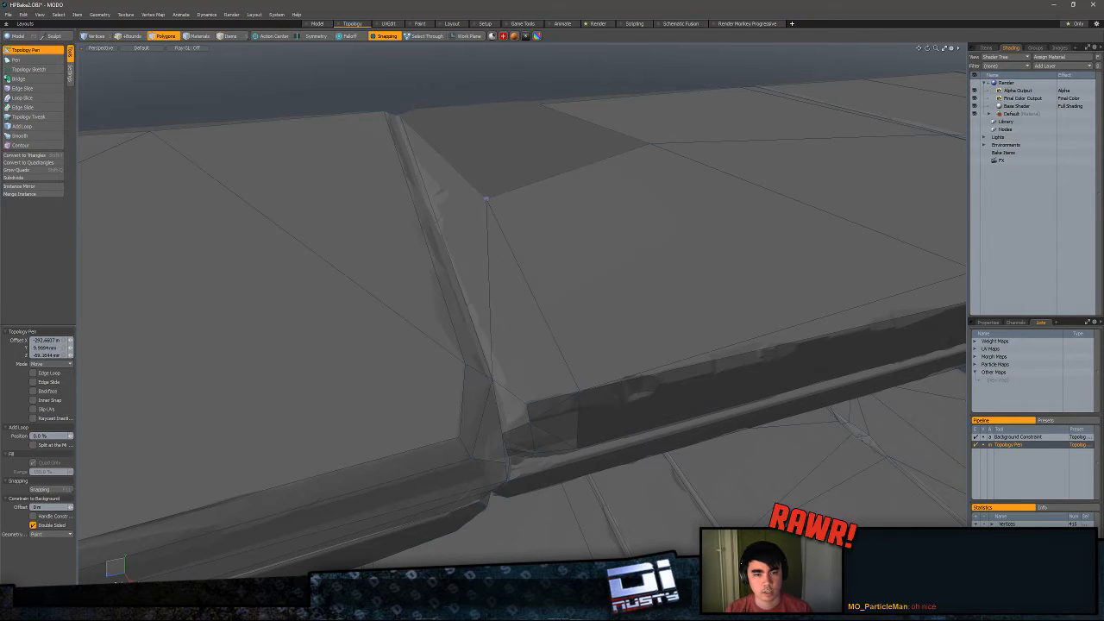
pyautogui.keyDown('shift'); pyautogui.moveTo(444, 158); pyautogui.dragTo(338, 324); pyautogui.keyUp('shift')
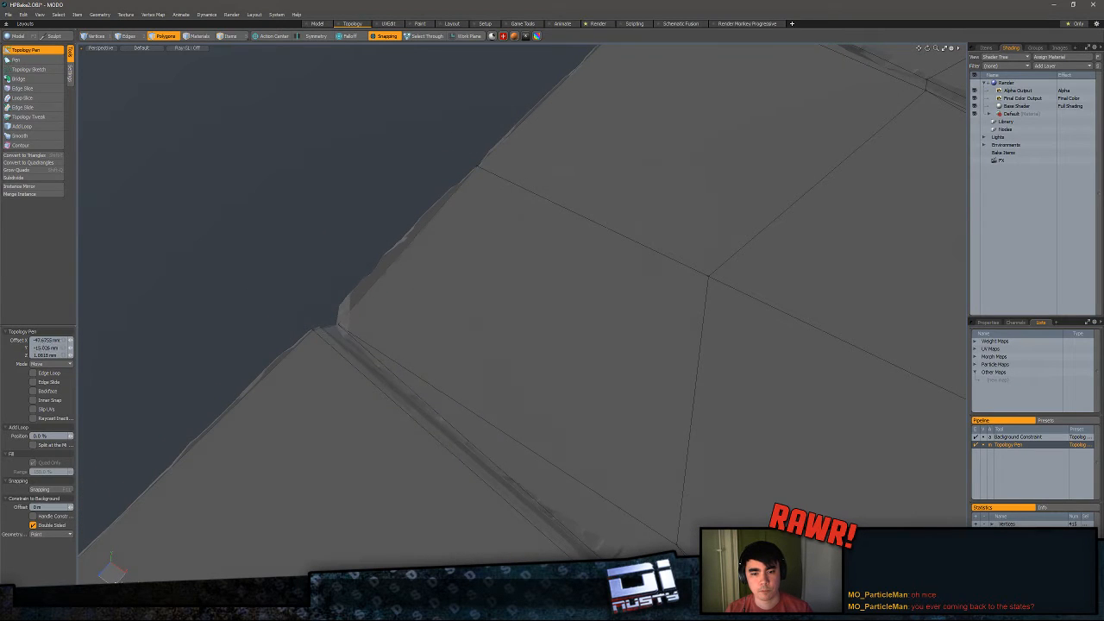
# - Move the top surface's rear corner vertex beside the joint outward to the slab's back edge
pyautogui.press('q')
pyautogui.press('w')
pyautogui.press('1')
pyautogui.press('w')
pyautogui.press('q')
pyautogui.click(352, 296)
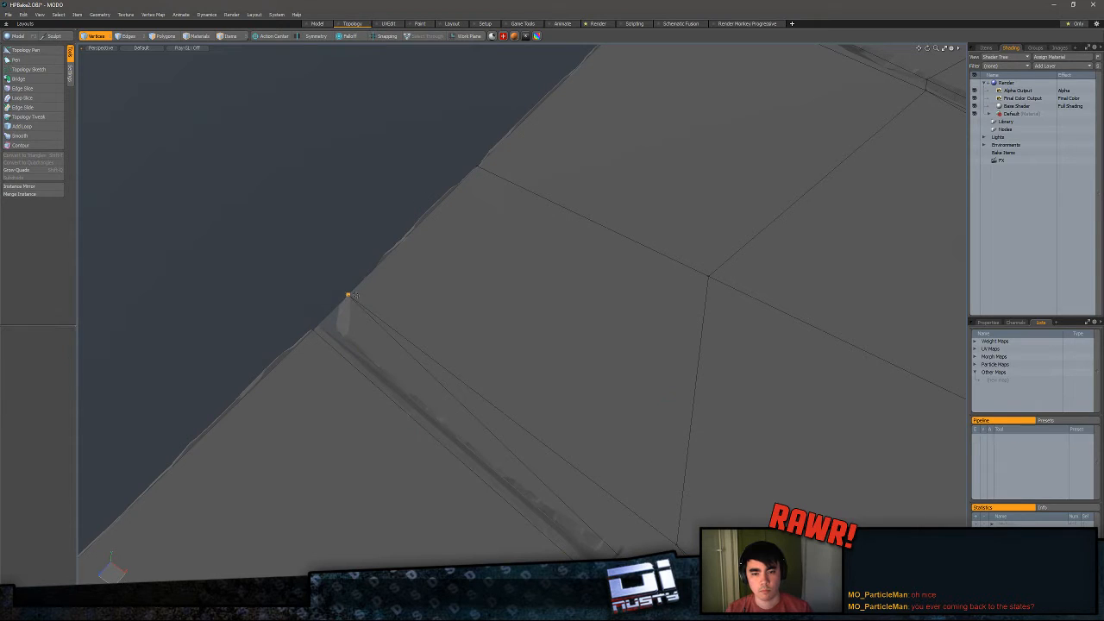
pyautogui.press('w')
pyautogui.moveTo(352, 296); pyautogui.dragTo(268, 225)
pyautogui.press('q')
pyautogui.keyDown('alt'); pyautogui.moveTo(527, 250); pyautogui.dragTo(407, 269); pyautogui.keyUp('alt')
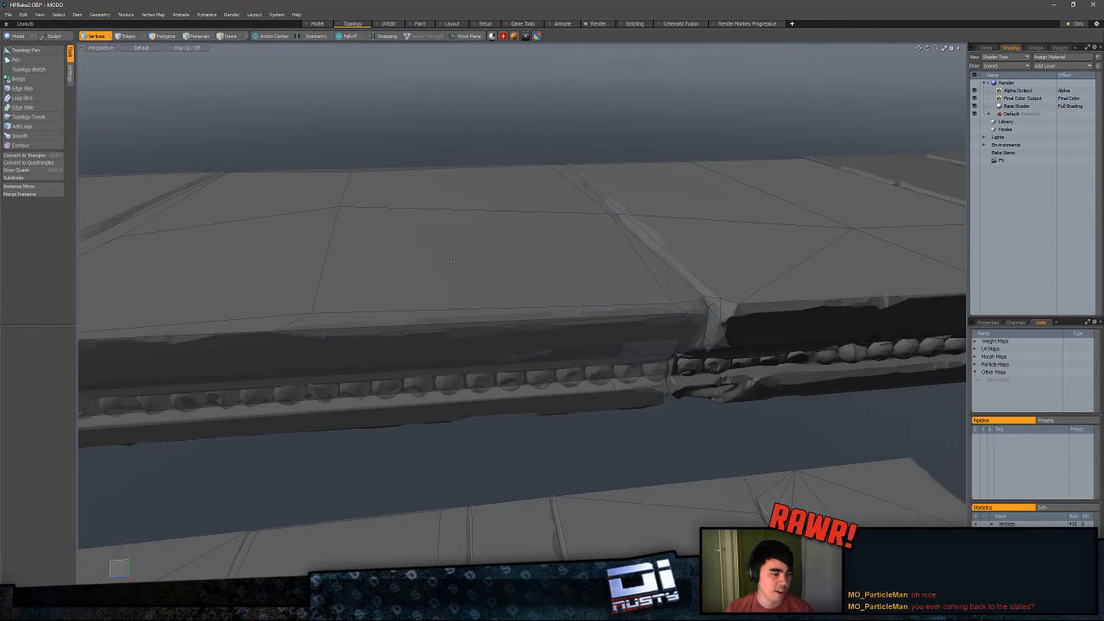
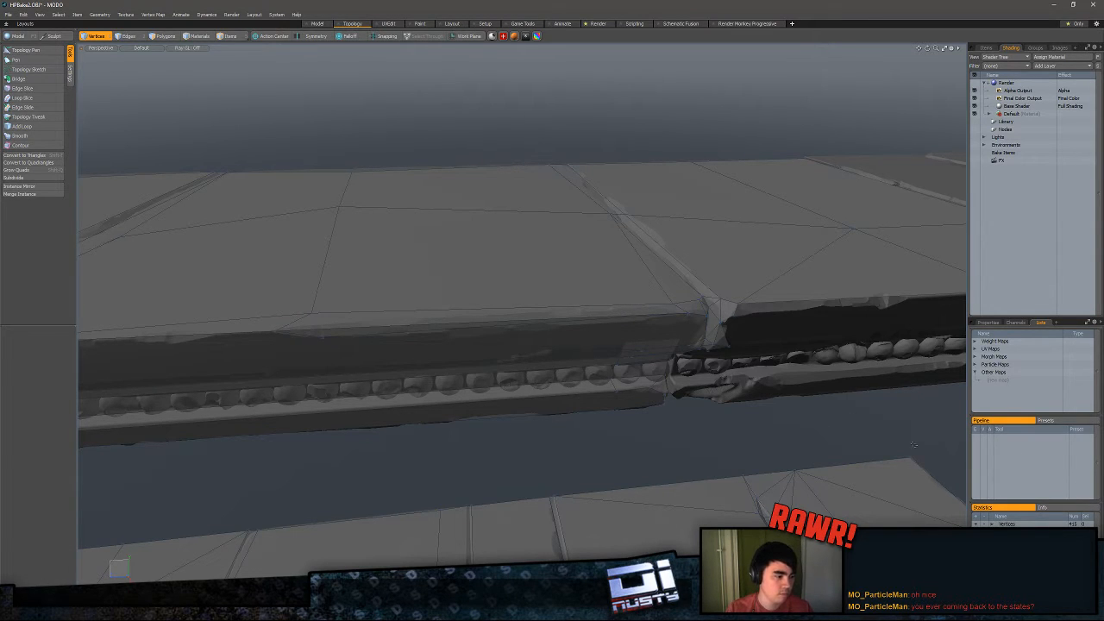
# - Stretch the low-poly top surface over the last two uncovered slabs out to the end slab's outer edge with the Topology Pen
pyautogui.keyDown('alt'); pyautogui.moveTo(616, 328); pyautogui.dragTo(621, 382); pyautogui.keyUp('alt')
pyautogui.scroll(-3, 553, 380)
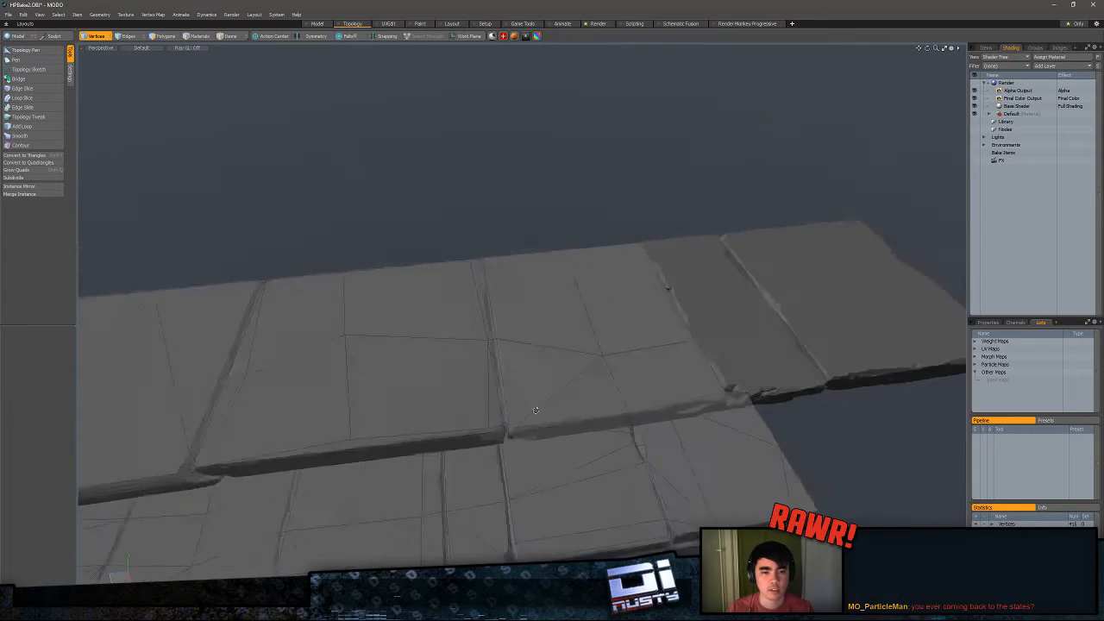
pyautogui.keyDown('alt'); pyautogui.moveTo(552, 380); pyautogui.dragTo(457, 322); pyautogui.keyUp('alt')
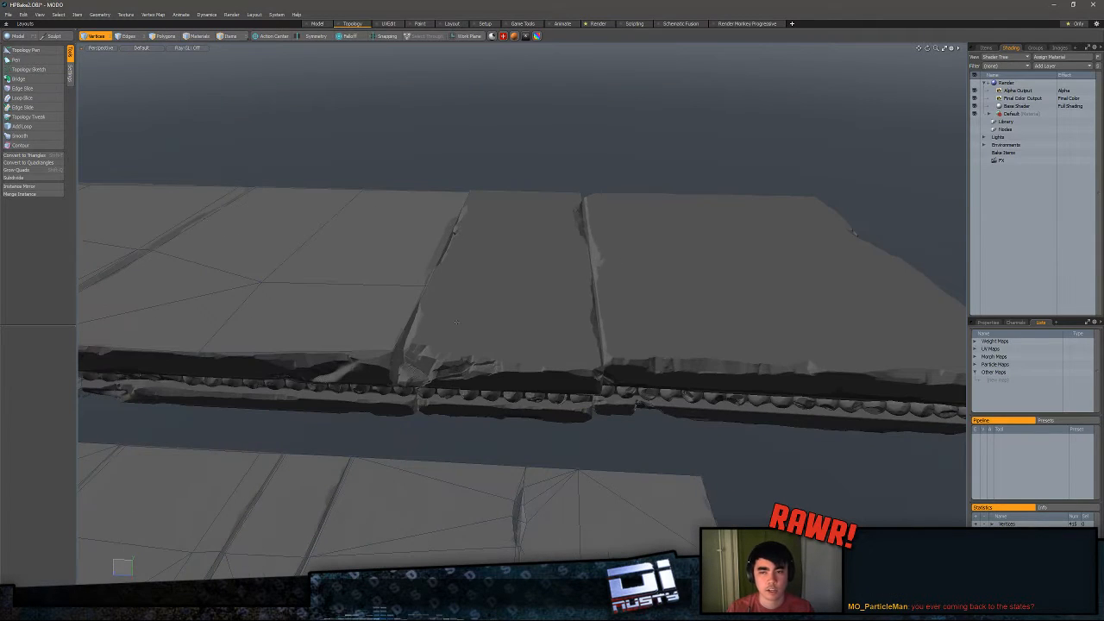
pyautogui.click(32, 54)
pyautogui.keyDown('alt'); pyautogui.moveTo(469, 185); pyautogui.dragTo(923, 215); pyautogui.keyUp('alt')
pyautogui.keyDown('alt'); pyautogui.moveTo(759, 172); pyautogui.dragTo(653, 173); pyautogui.keyUp('alt')
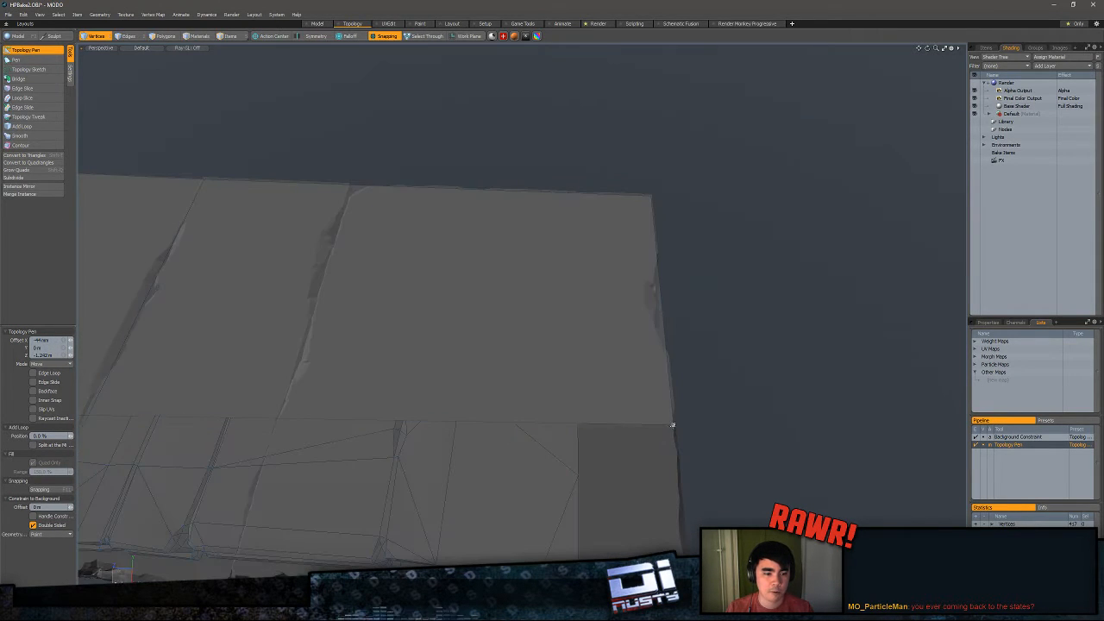
pyautogui.moveTo(672, 423); pyautogui.dragTo(617, 220)
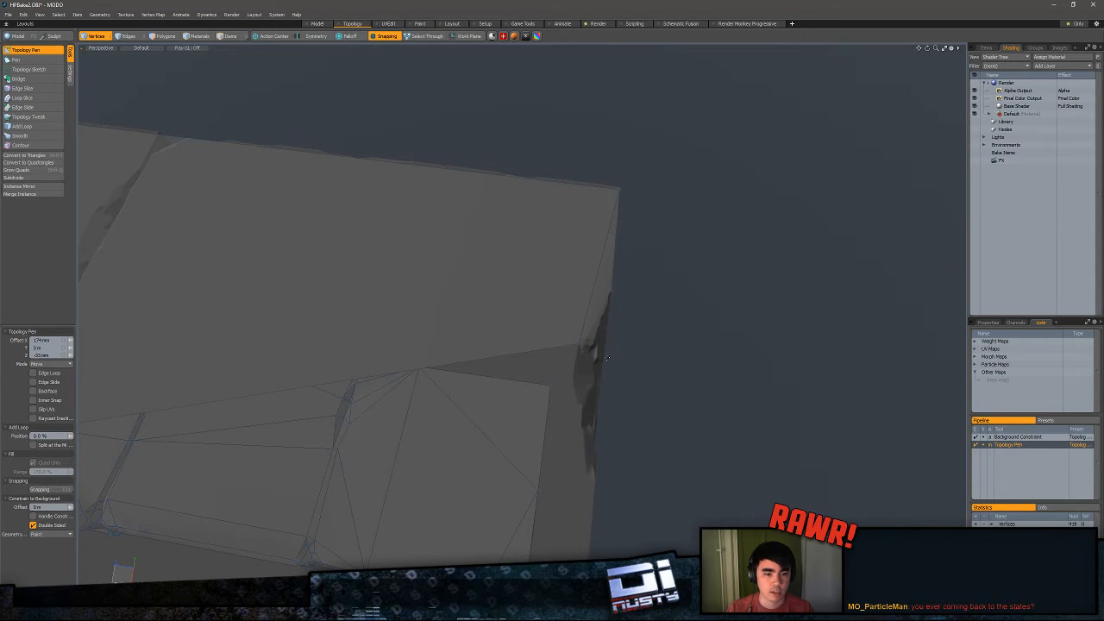
# - Build polygons down over the chipped end edge of the last slab and fit their vertices to the damage
pyautogui.keyDown('alt'); pyautogui.moveTo(593, 346); pyautogui.dragTo(573, 333); pyautogui.keyUp('alt')
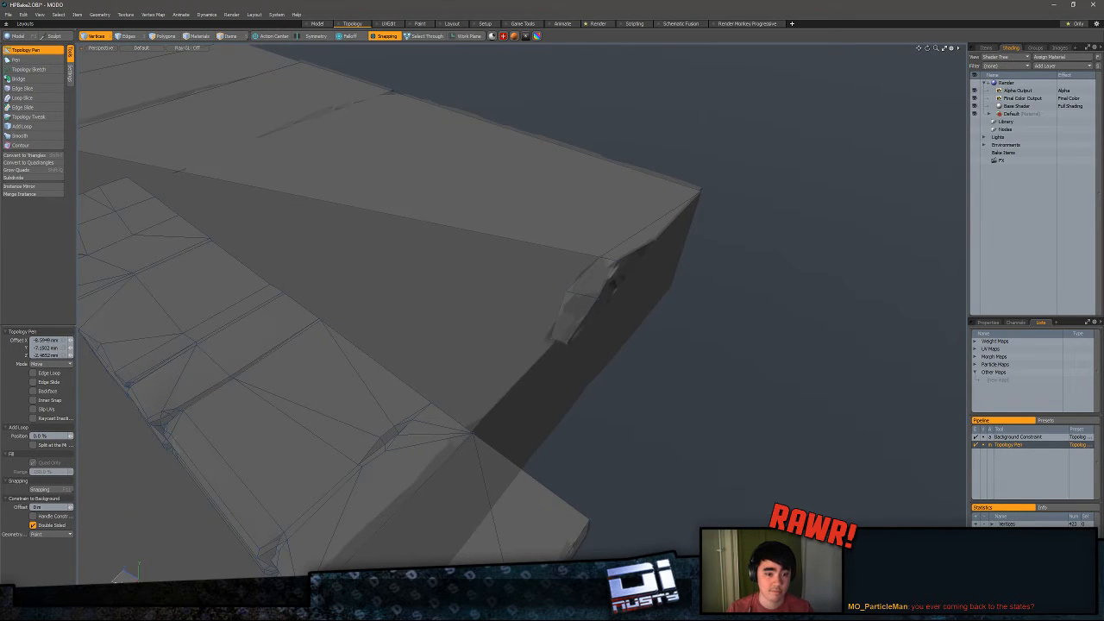
pyautogui.keyDown('alt'); pyautogui.moveTo(566, 355); pyautogui.dragTo(510, 340); pyautogui.keyUp('alt')
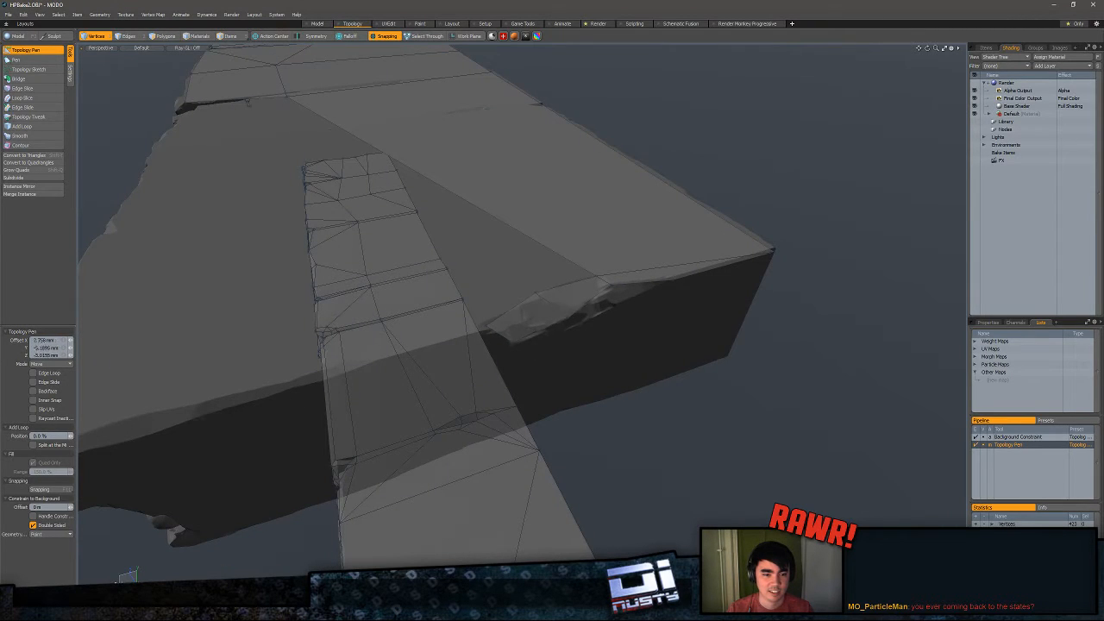
pyautogui.moveTo(592, 312)
pyautogui.keyDown('alt'); pyautogui.mouseDown()
pyautogui.moveTo(619, 276)
pyautogui.moveTo(592, 308)
pyautogui.mouseUp(); pyautogui.keyUp('alt')
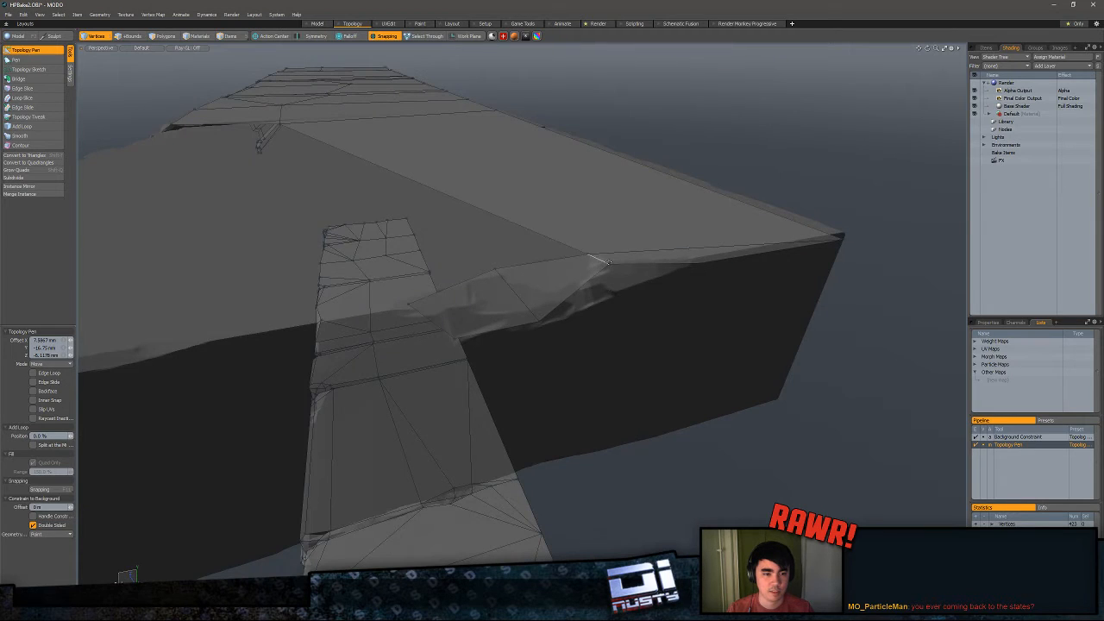
pyautogui.keyDown('alt'); pyautogui.moveTo(820, 249); pyautogui.dragTo(357, 321); pyautogui.keyUp('alt')
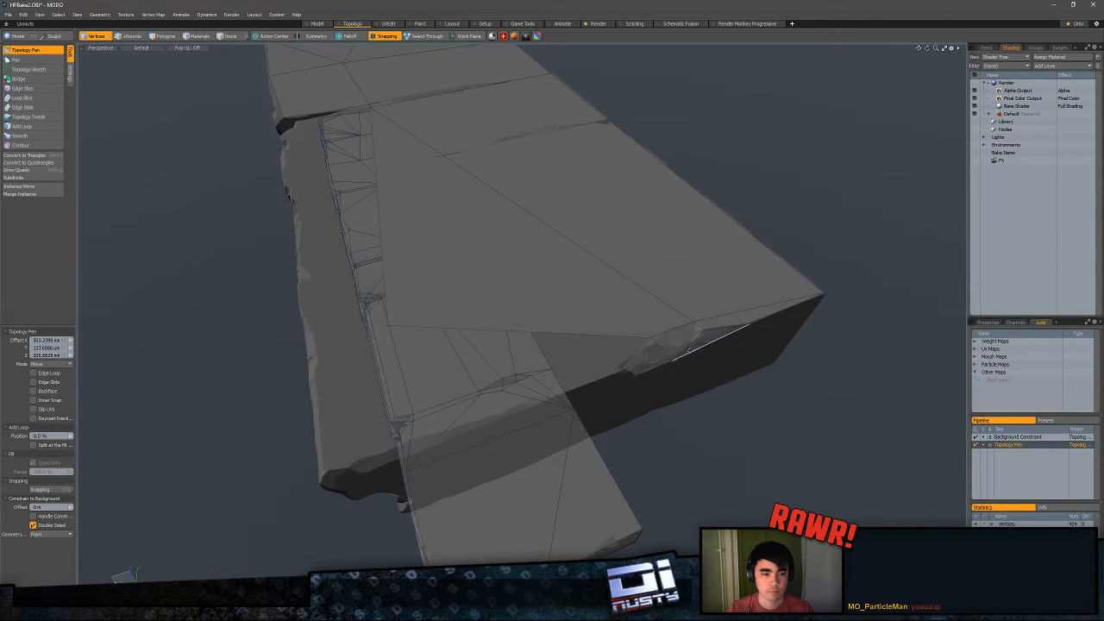
pyautogui.keyDown('alt'); pyautogui.moveTo(690, 349); pyautogui.dragTo(768, 385); pyautogui.keyUp('alt')
pyautogui.scroll(2, 687, 386)
pyautogui.keyDown('alt'); pyautogui.moveTo(604, 375); pyautogui.dragTo(565, 309); pyautogui.keyUp('alt')
pyautogui.scroll(2, 465, 356)
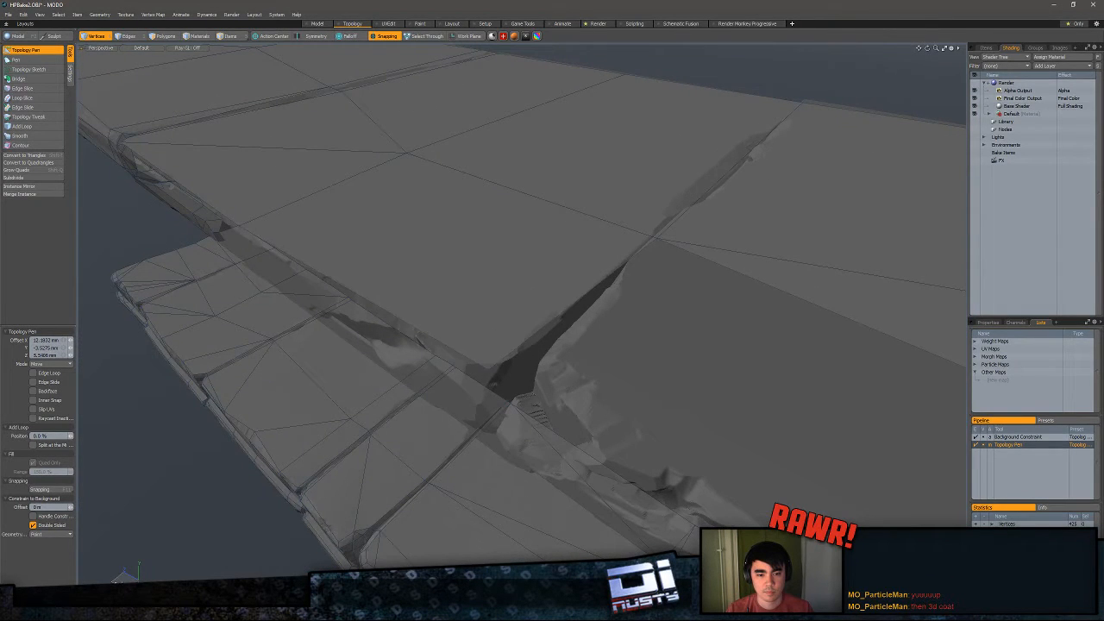
# - Start a bevel polygon along the damaged slab's upper front edge, beginning at the joint corner
pyautogui.keyDown('alt'); pyautogui.moveTo(472, 350); pyautogui.dragTo(670, 219); pyautogui.keyUp('alt')
pyautogui.press('3')
pyautogui.click(671, 219)
pyautogui.keyDown('ctrl'); pyautogui.keyDown('alt'); pyautogui.moveTo(548, 259); pyautogui.dragTo(604, 259); pyautogui.keyUp('alt'); pyautogui.keyUp('ctrl')
pyautogui.keyDown('alt'); pyautogui.moveTo(604, 258); pyautogui.dragTo(508, 316); pyautogui.keyUp('alt')
pyautogui.click(26, 50)
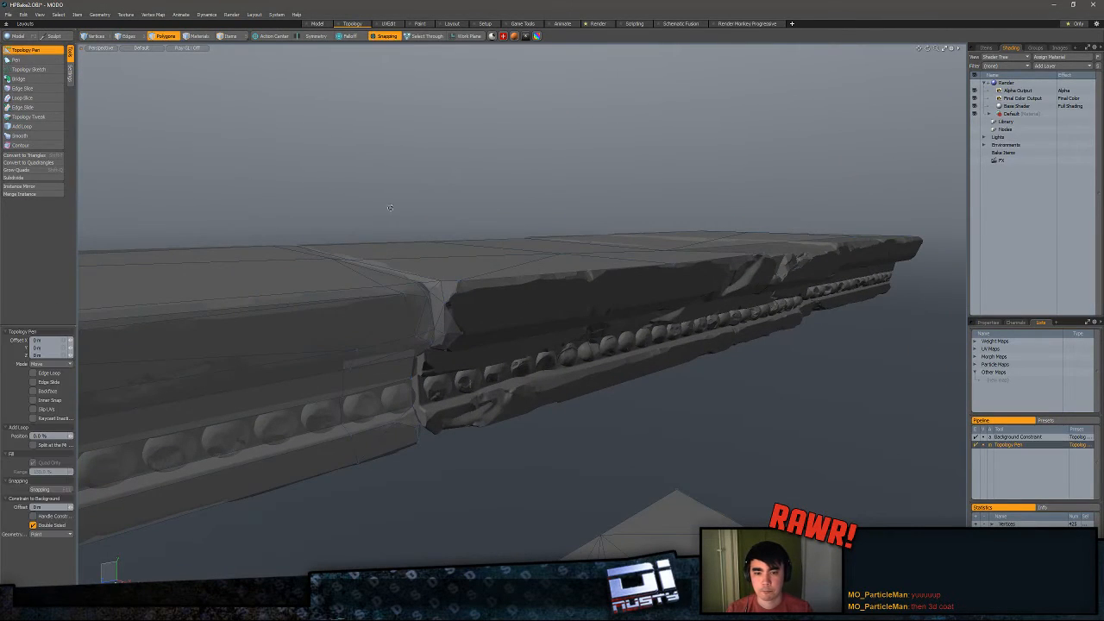
pyautogui.keyDown('alt'); pyautogui.moveTo(389, 210); pyautogui.dragTo(433, 281); pyautogui.keyUp('alt')
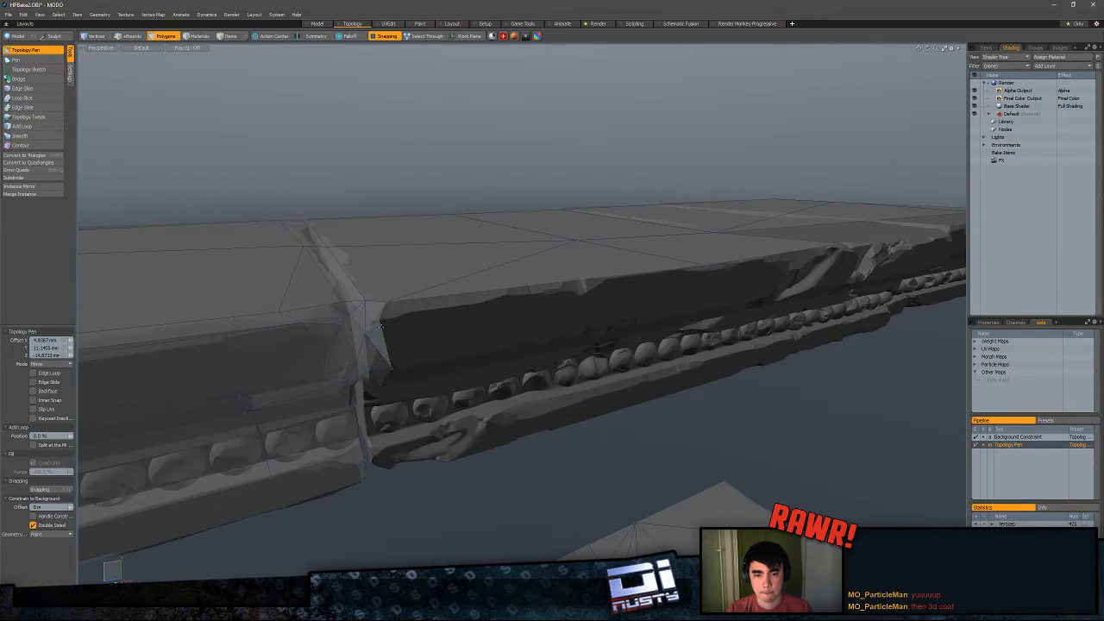
pyautogui.keyDown('alt'); pyautogui.moveTo(380, 326); pyautogui.dragTo(360, 313); pyautogui.keyUp('alt')
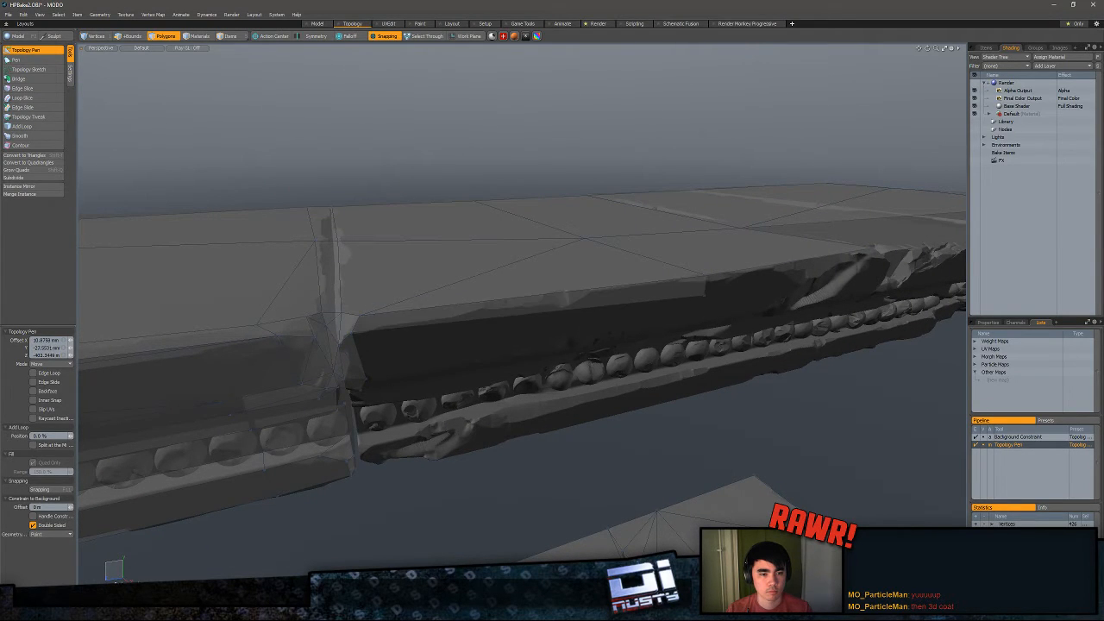
# - Continue the upper front-edge polygons past the large chip to the next joint, fitting their vertices to the slab edge
pyautogui.scroll(3, 616, 322)
pyautogui.keyDown('alt'); pyautogui.moveTo(616, 323); pyautogui.dragTo(391, 293); pyautogui.keyUp('alt')
pyautogui.keyDown('alt'); pyautogui.keyDown('shift'); pyautogui.moveTo(391, 294); pyautogui.dragTo(322, 297); pyautogui.keyUp('shift'); pyautogui.keyUp('alt')
pyautogui.moveTo(854, 312); pyautogui.dragTo(860, 301)
pyautogui.keyDown('alt'); pyautogui.moveTo(861, 301); pyautogui.dragTo(520, 332); pyautogui.keyUp('alt')
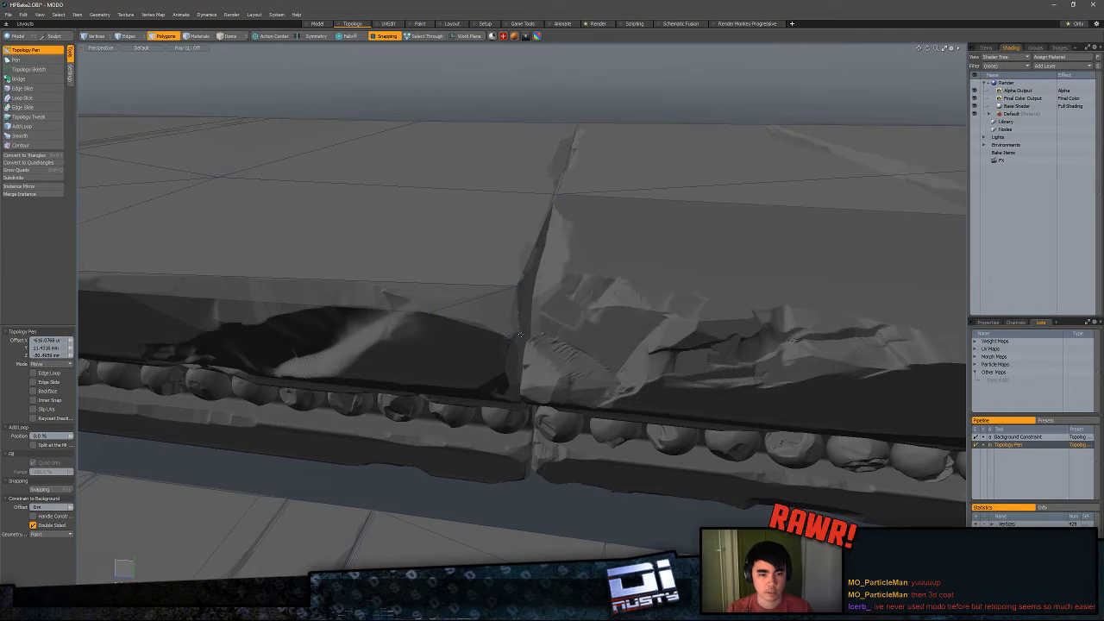
# - Build polygons down the slab's front corner beside the joint and across the front face towards the large chip
pyautogui.keyDown('alt'); pyautogui.moveTo(507, 335); pyautogui.dragTo(509, 305); pyautogui.keyUp('alt')
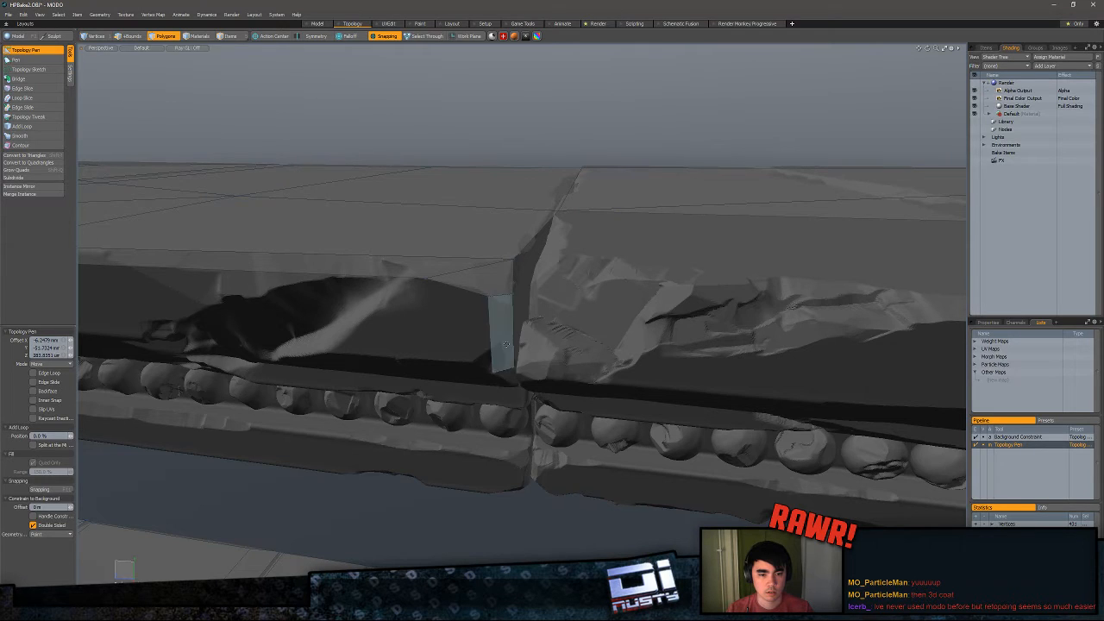
pyautogui.keyDown('alt'); pyautogui.moveTo(505, 302); pyautogui.dragTo(512, 256); pyautogui.keyUp('alt')
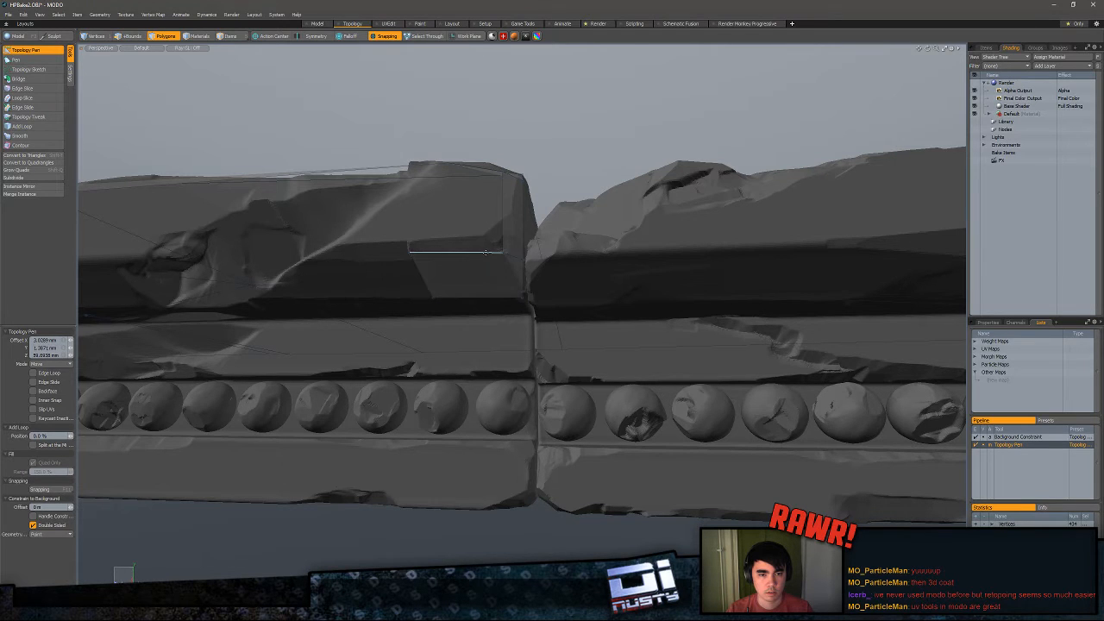
pyautogui.keyDown('alt'); pyautogui.moveTo(486, 251); pyautogui.dragTo(569, 277); pyautogui.keyUp('alt')
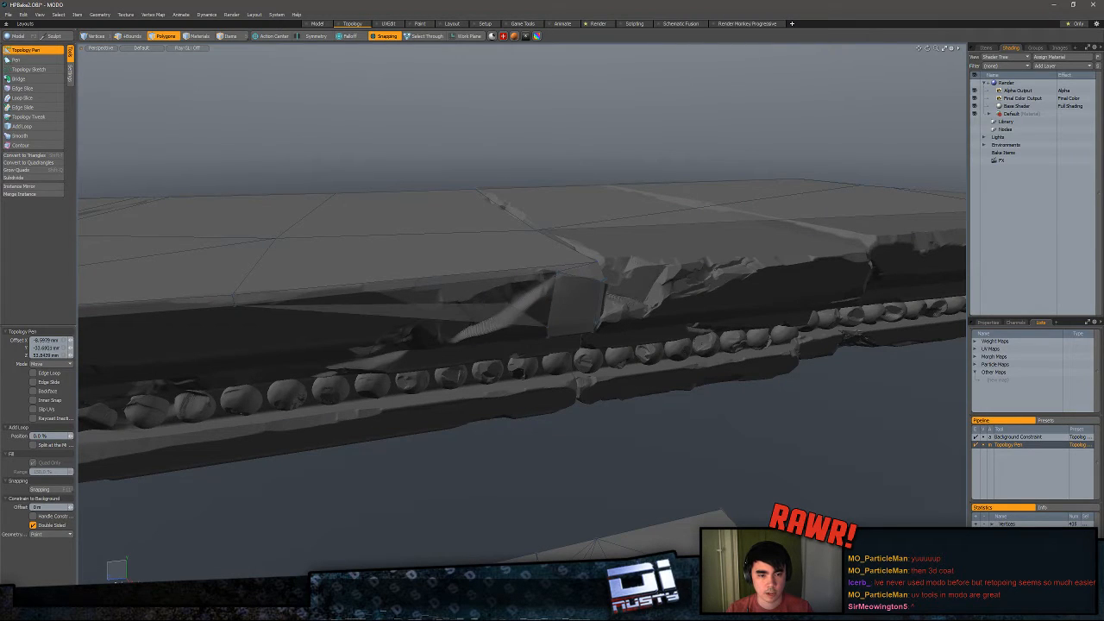
# - Slice the polygons covering the large front-face chip with Edge Slice, undoing misplaced cuts
pyautogui.press('space')
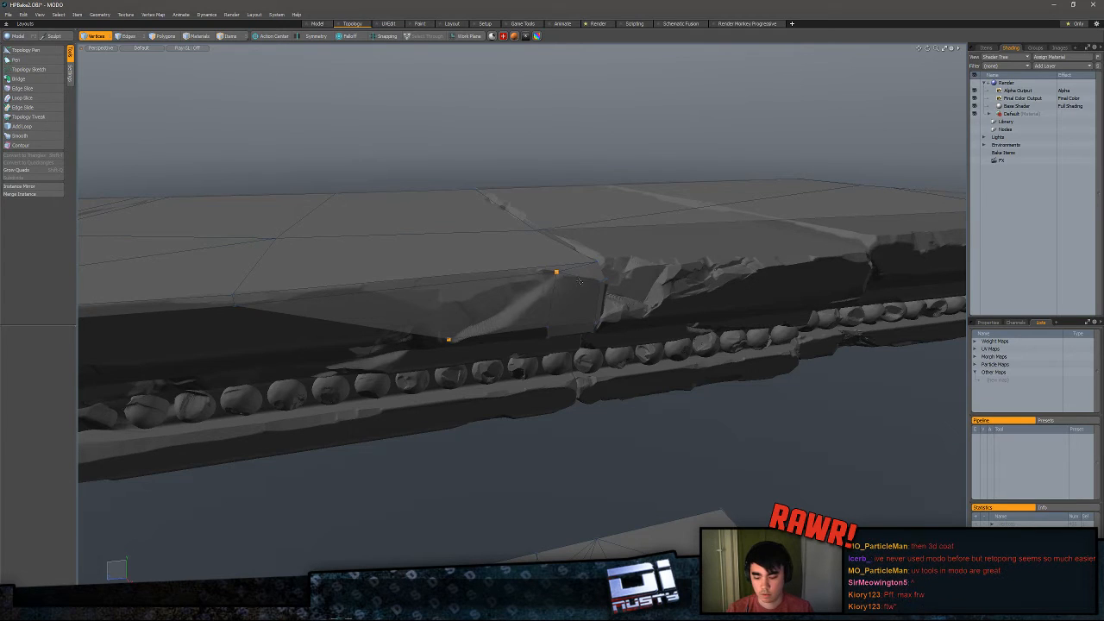
pyautogui.press('c')
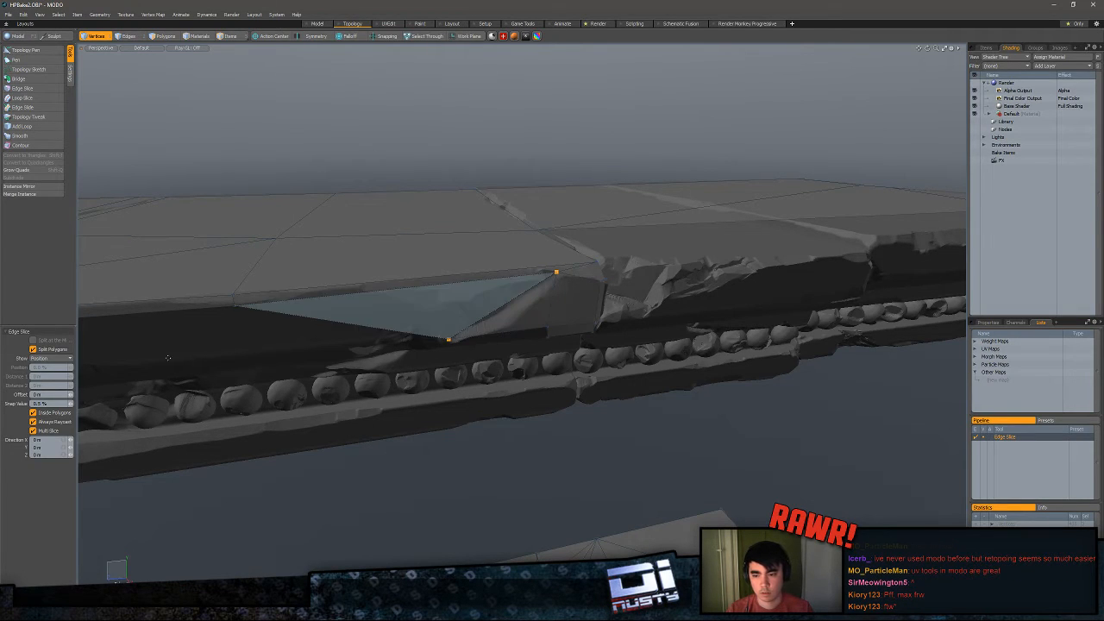
pyautogui.keyDown('alt'); pyautogui.moveTo(345, 357); pyautogui.dragTo(362, 302); pyautogui.keyUp('alt')
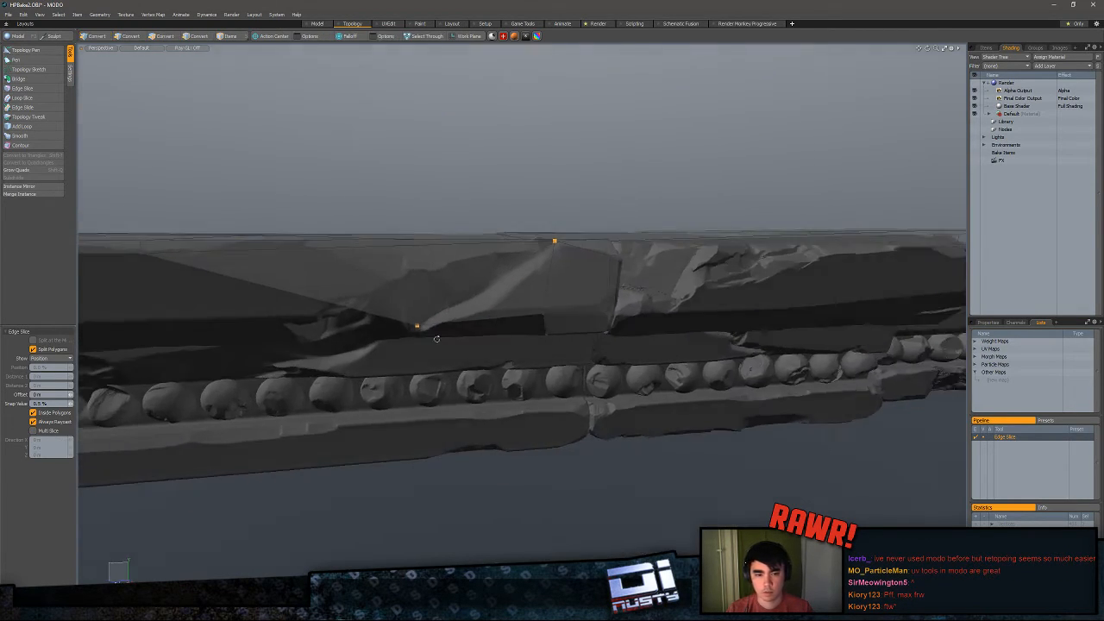
pyautogui.moveTo(550, 263); pyautogui.dragTo(555, 241)
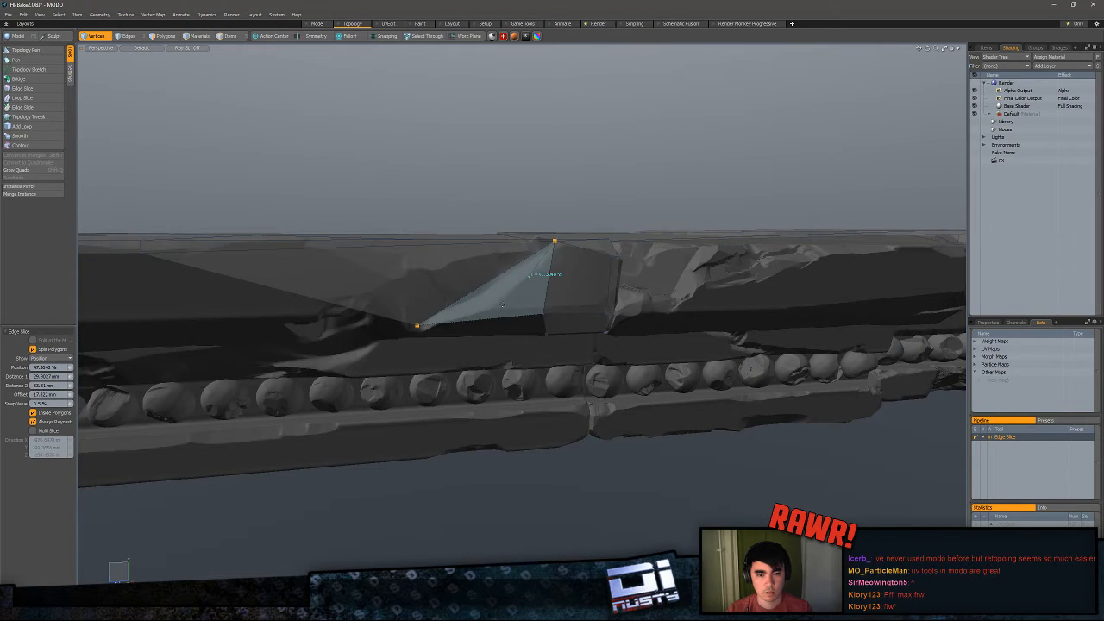
pyautogui.click(491, 308)
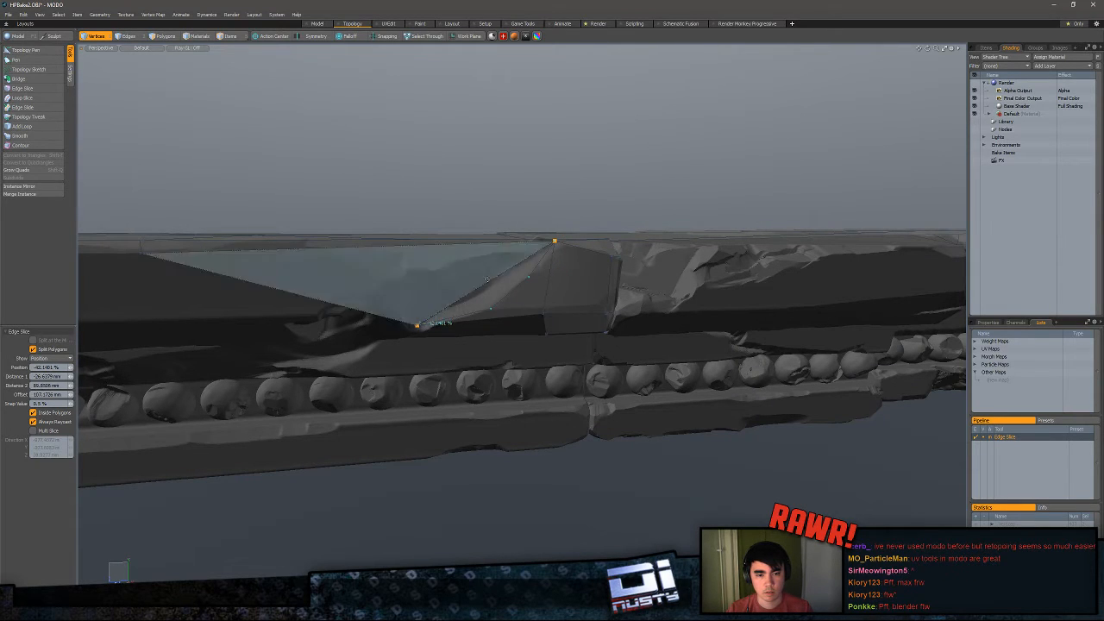
pyautogui.hotkey('ctrl', 'z')
pyautogui.hotkey('ctrl', 'z')
pyautogui.hotkey('ctrl', 'z')
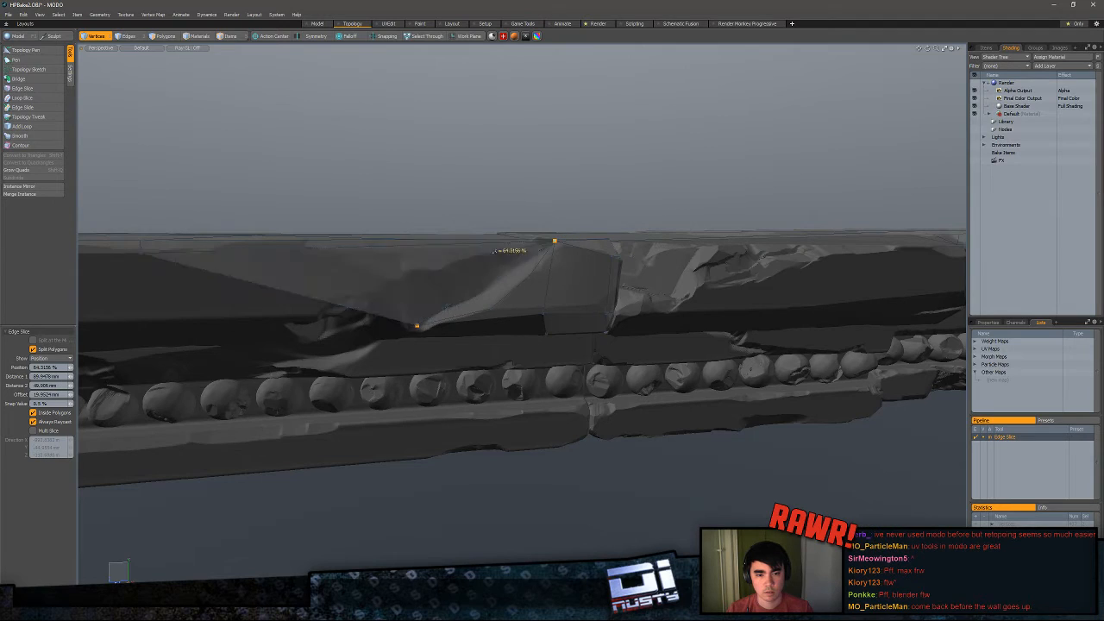
pyautogui.press('Escape')
pyautogui.press('Escape')
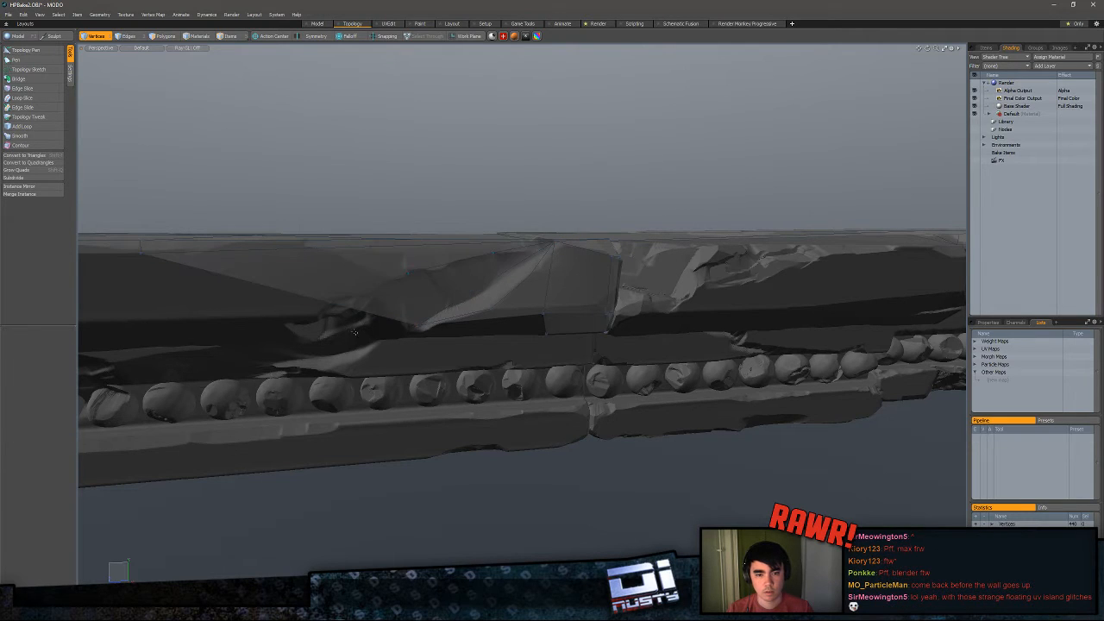
# - Cut the remaining chip polygon lengthwise with Edge Slice, from its upper corner to the middle of its short lower edge
pyautogui.press('c')
pyautogui.click(554, 241)
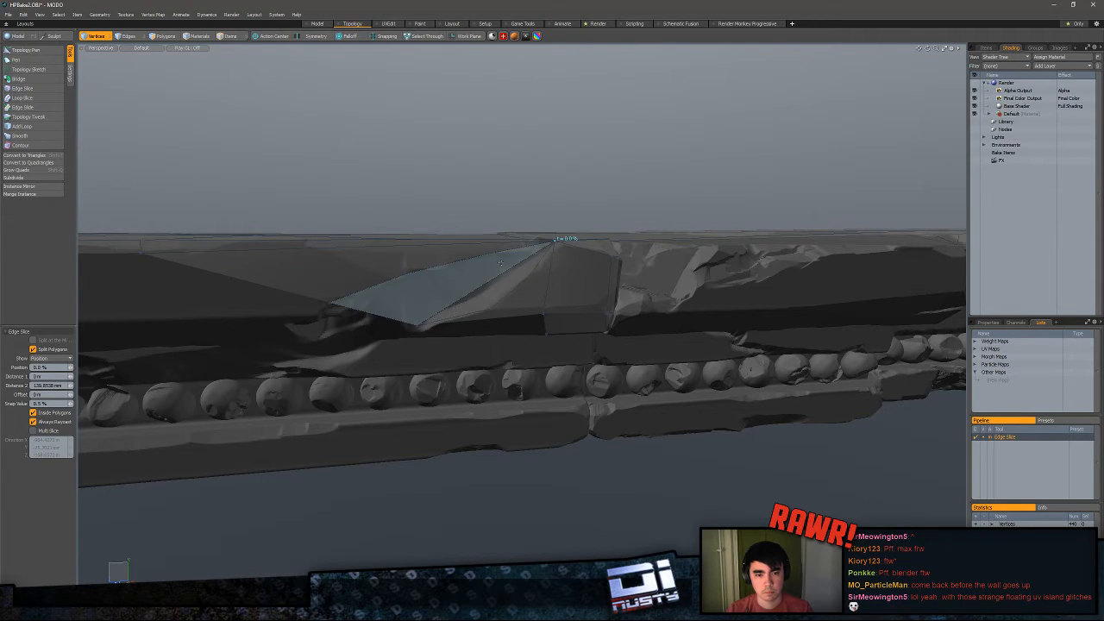
pyautogui.click(381, 314)
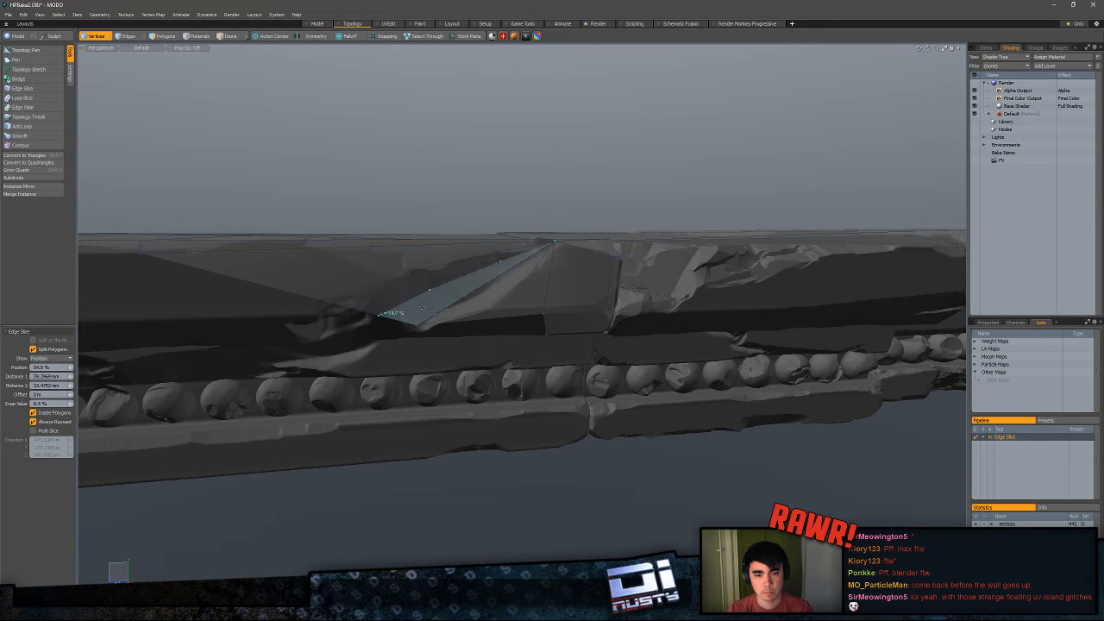
pyautogui.press('Escape')
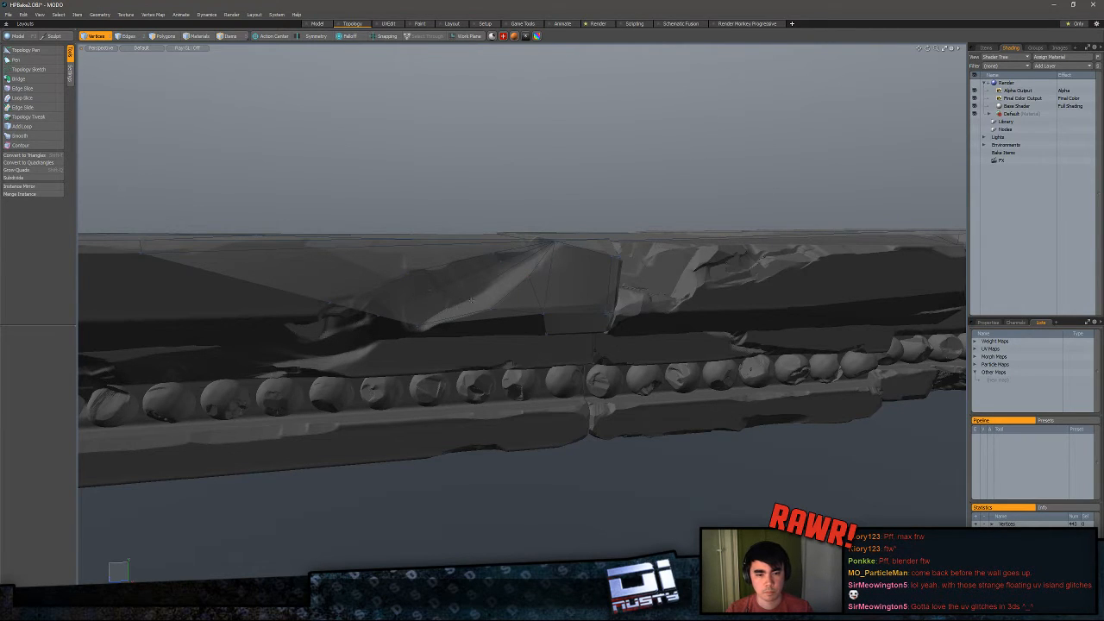
# - Slice across the selected polygons of the large front-face chip with Edge Slice and clear the selection
pyautogui.press('2')
pyautogui.moveTo(471, 300)
pyautogui.keyDown('alt'); pyautogui.mouseDown()
pyautogui.moveTo(483, 306)
pyautogui.moveTo(458, 311)
pyautogui.moveTo(486, 306)
pyautogui.mouseUp(); pyautogui.keyUp('alt')
pyautogui.press('3')
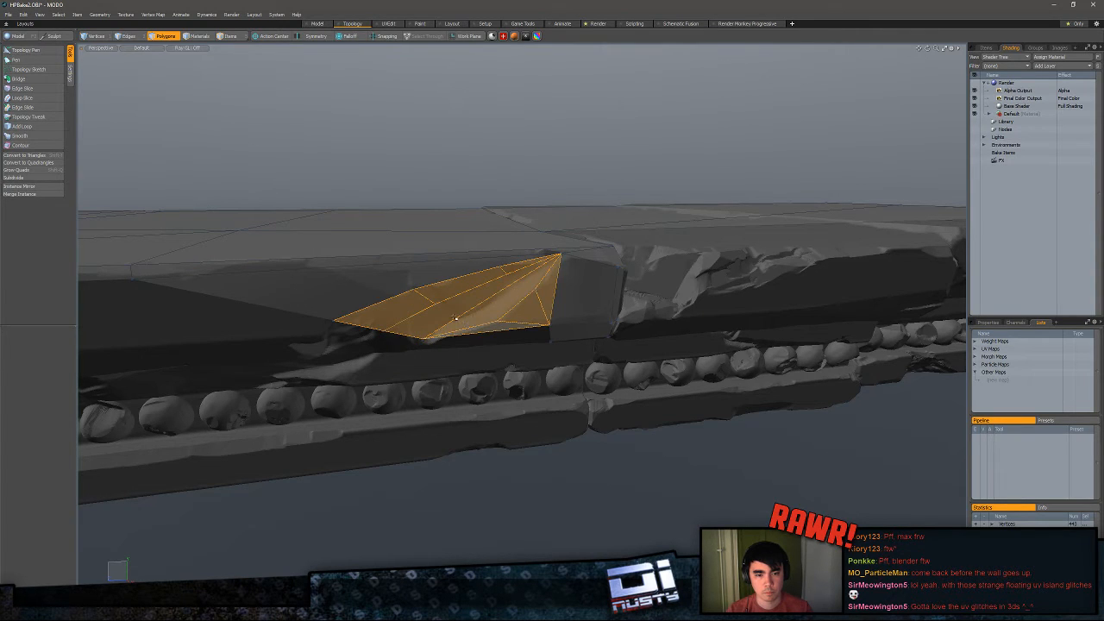
pyautogui.hotkey('alt', 'c')
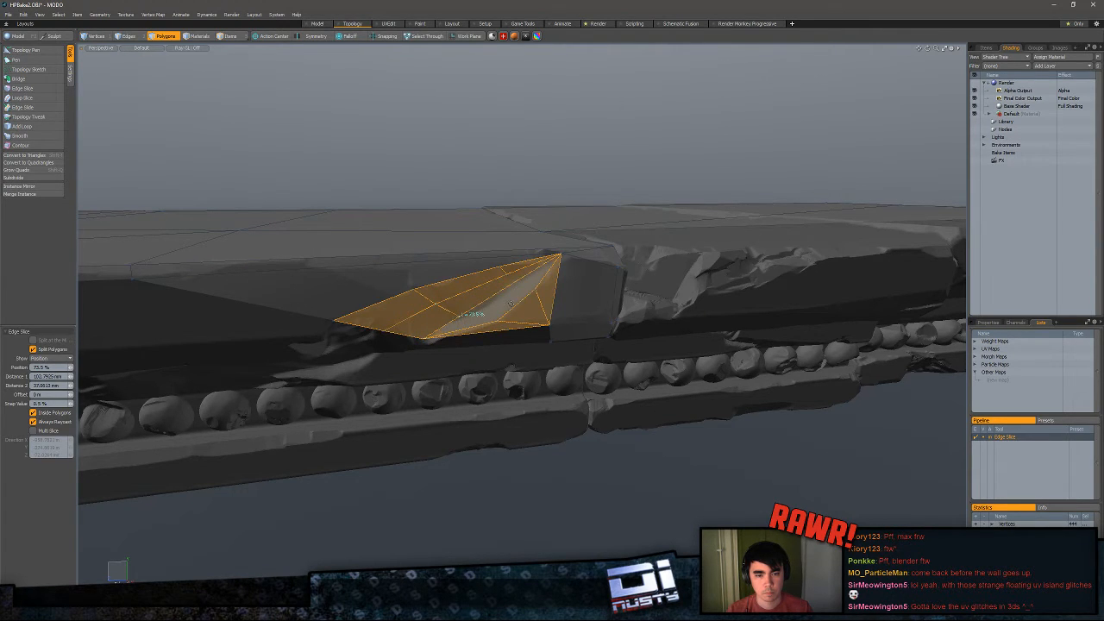
pyautogui.press('space')
pyautogui.hotkey('alt', 'c')
pyautogui.press('Escape')
pyautogui.click(561, 180)
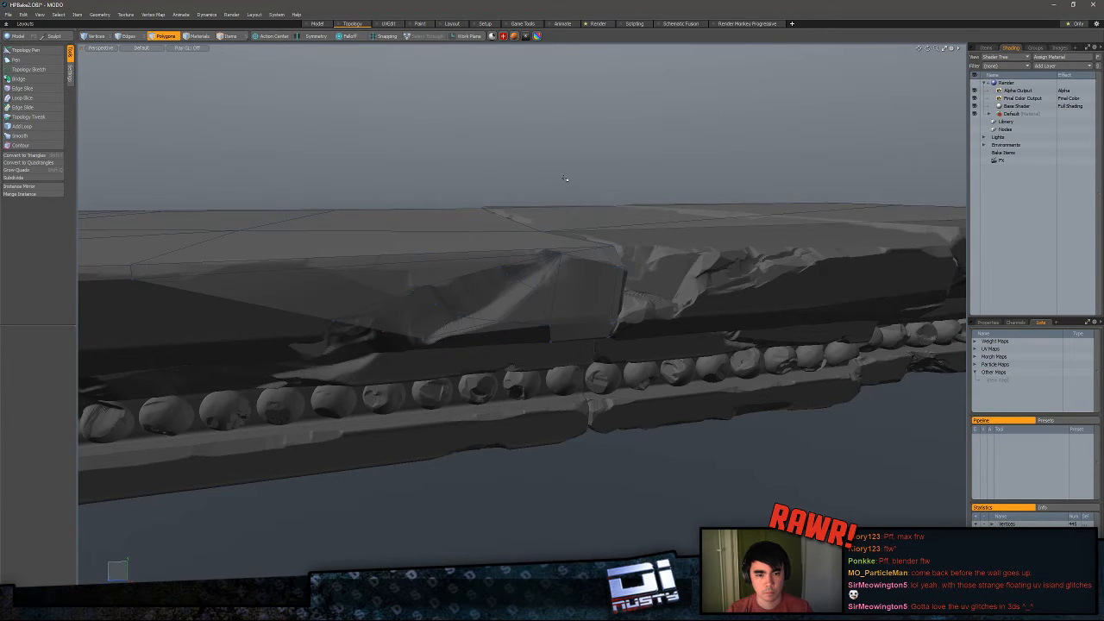
# - Fit the chip polygons' vertices to the sculpted slab surface with Topology Pen
pyautogui.keyDown('alt'); pyautogui.moveTo(518, 288); pyautogui.dragTo(156, 108); pyautogui.keyUp('alt')
pyautogui.press('3')
pyautogui.click(14, 50)
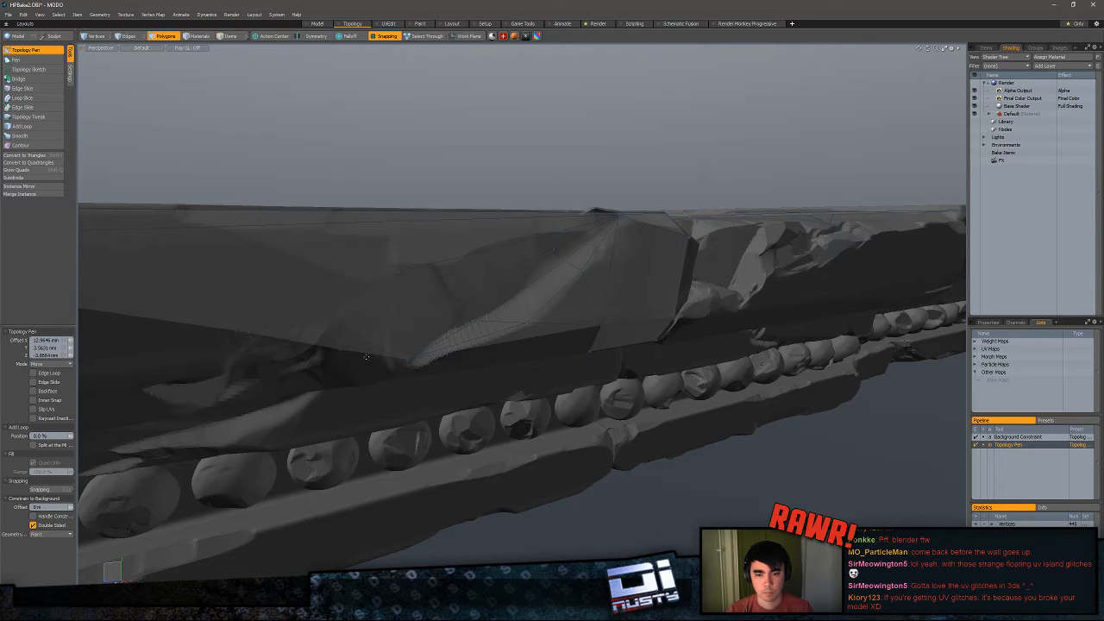
pyautogui.keyDown('alt'); pyautogui.moveTo(398, 349); pyautogui.dragTo(385, 369); pyautogui.keyUp('alt')
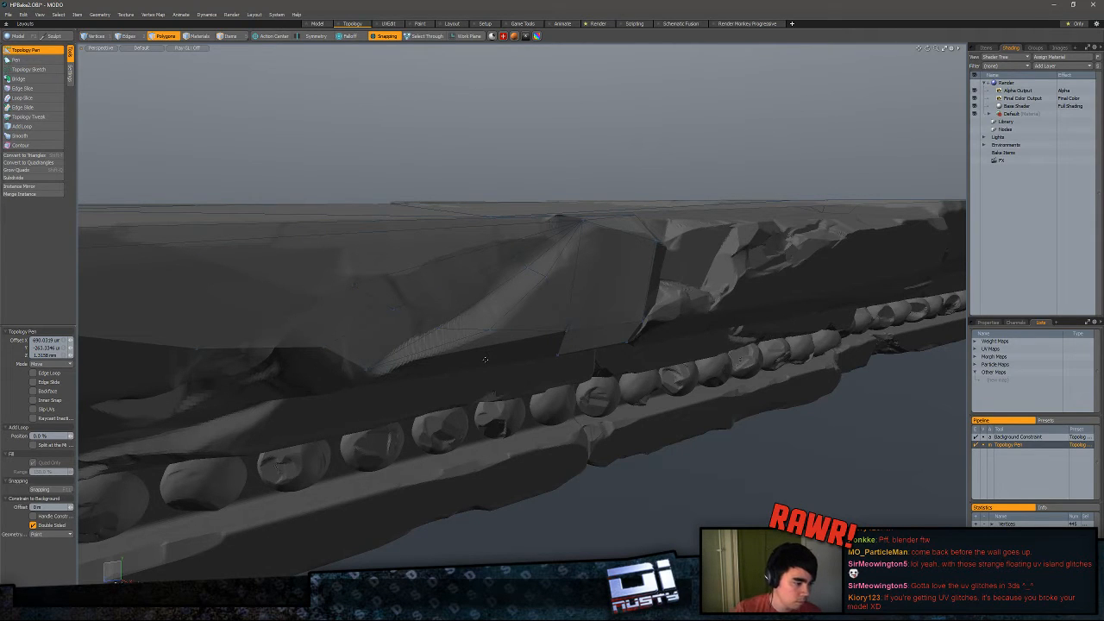
pyautogui.keyDown('alt'); pyautogui.moveTo(488, 201); pyautogui.dragTo(575, 261); pyautogui.keyUp('alt')
pyautogui.press('c')
pyautogui.press('q')
pyautogui.click(550, 279)
pyautogui.click(545, 263)
pyautogui.click(567, 279)
pyautogui.press('Escape')
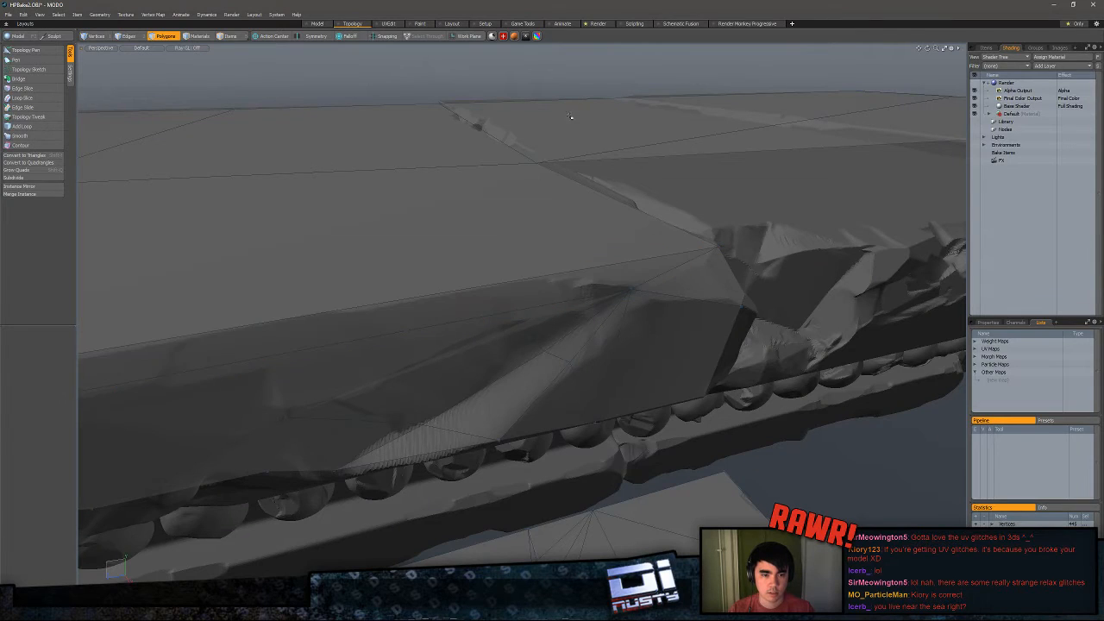
# - Slice the upper-edge strip above the chip with Edge Slice and fit the cut to the sculpt, undoing the last edit
pyautogui.press('c')
pyautogui.click(548, 274)
pyautogui.keyDown('alt'); pyautogui.moveTo(557, 274); pyautogui.dragTo(593, 246); pyautogui.keyUp('alt')
pyautogui.click(538, 263)
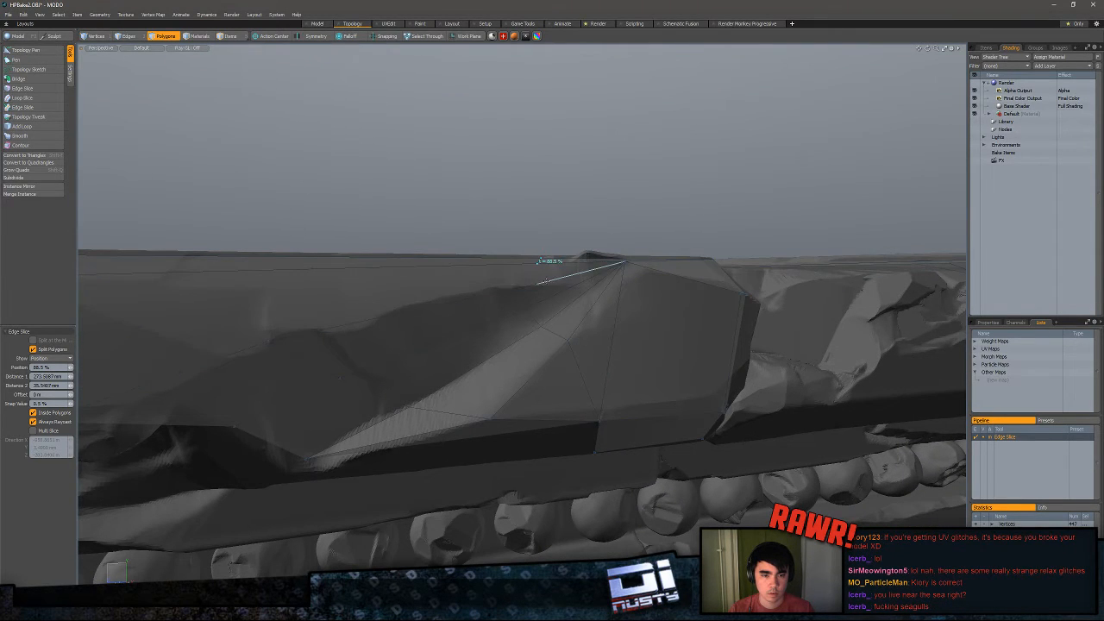
pyautogui.press('space')
pyautogui.click(45, 50)
pyautogui.keyDown('alt'); pyautogui.moveTo(517, 245); pyautogui.dragTo(542, 306); pyautogui.keyUp('alt')
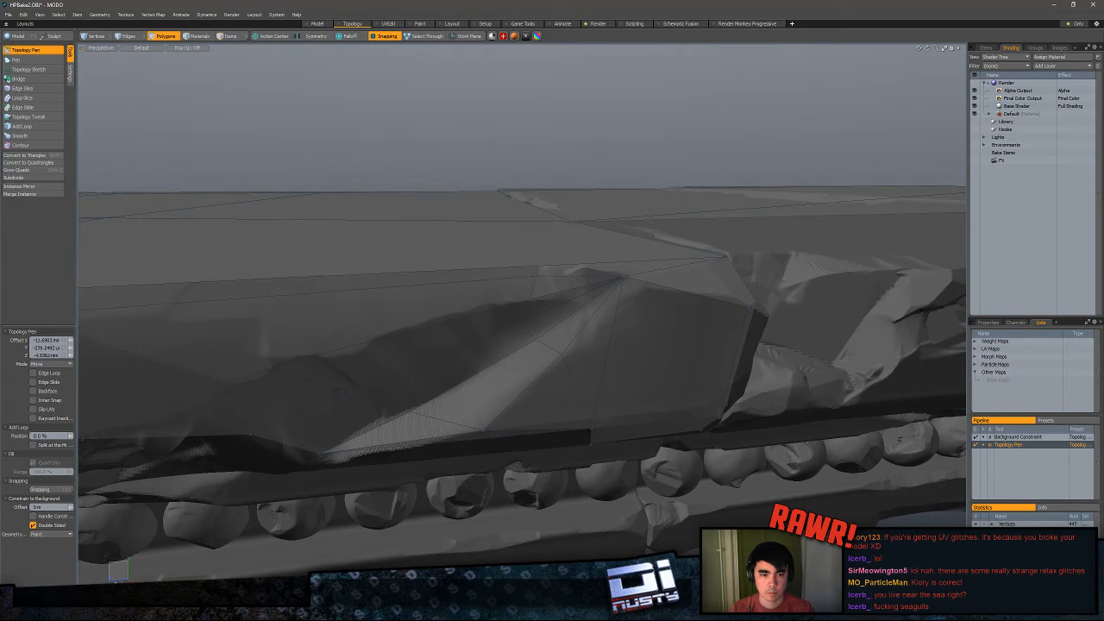
pyautogui.press('space')
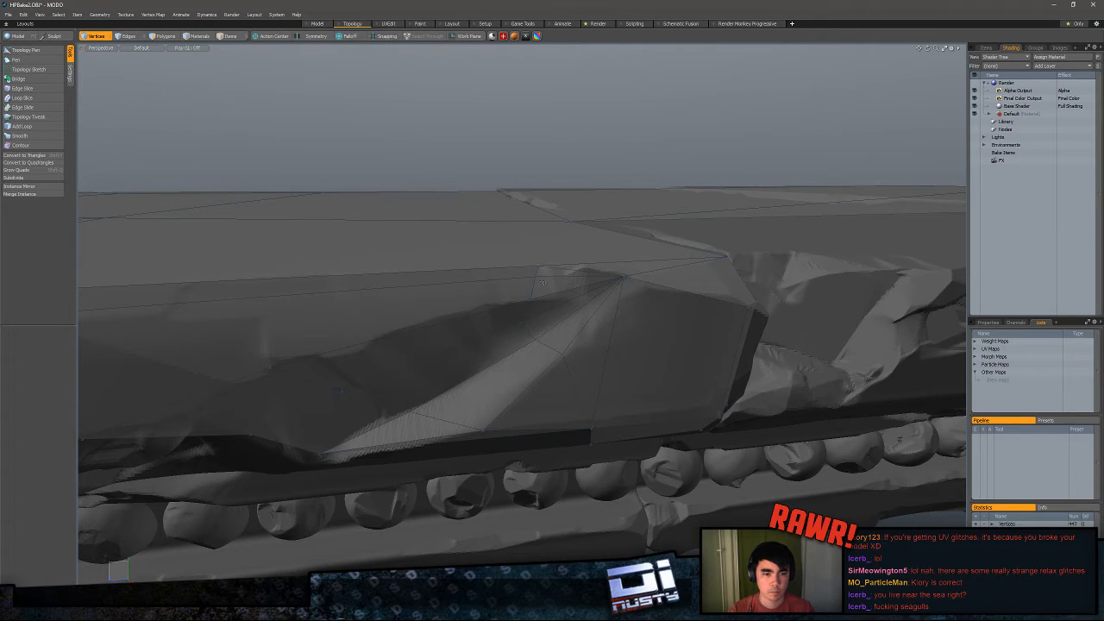
pyautogui.hotkey('ctrl', 'z')
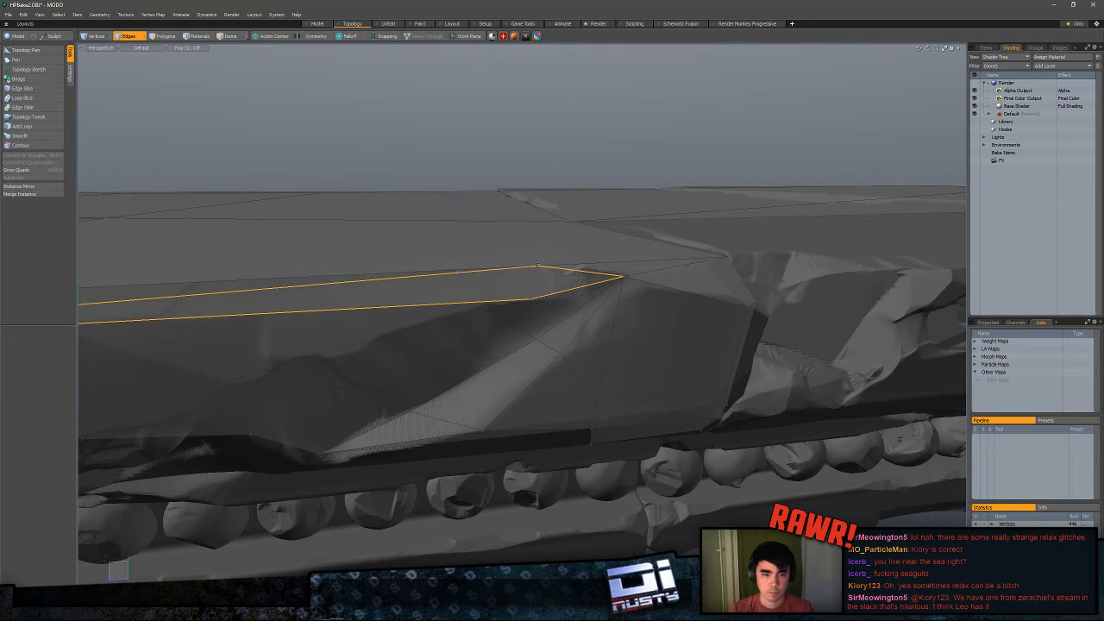
# - Adjust the vertices of the long strip polygon along the slab's upper front edge with Topology Pen
pyautogui.press('1')
pyautogui.keyDown('alt'); pyautogui.moveTo(397, 303); pyautogui.dragTo(312, 256); pyautogui.keyUp('alt')
pyautogui.press('2')
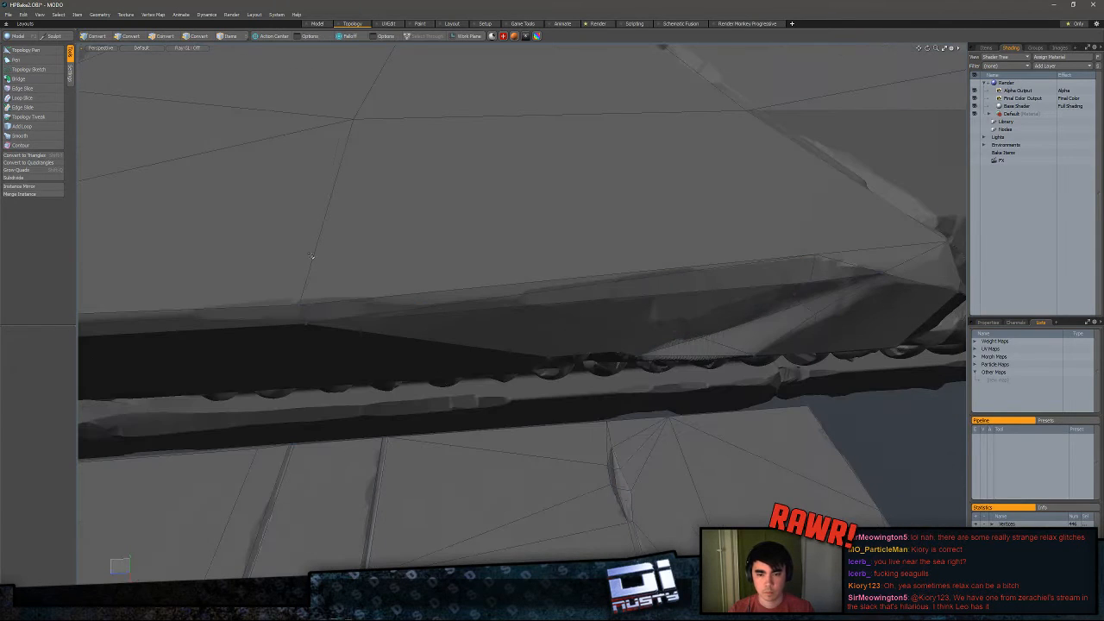
pyautogui.click(26, 51)
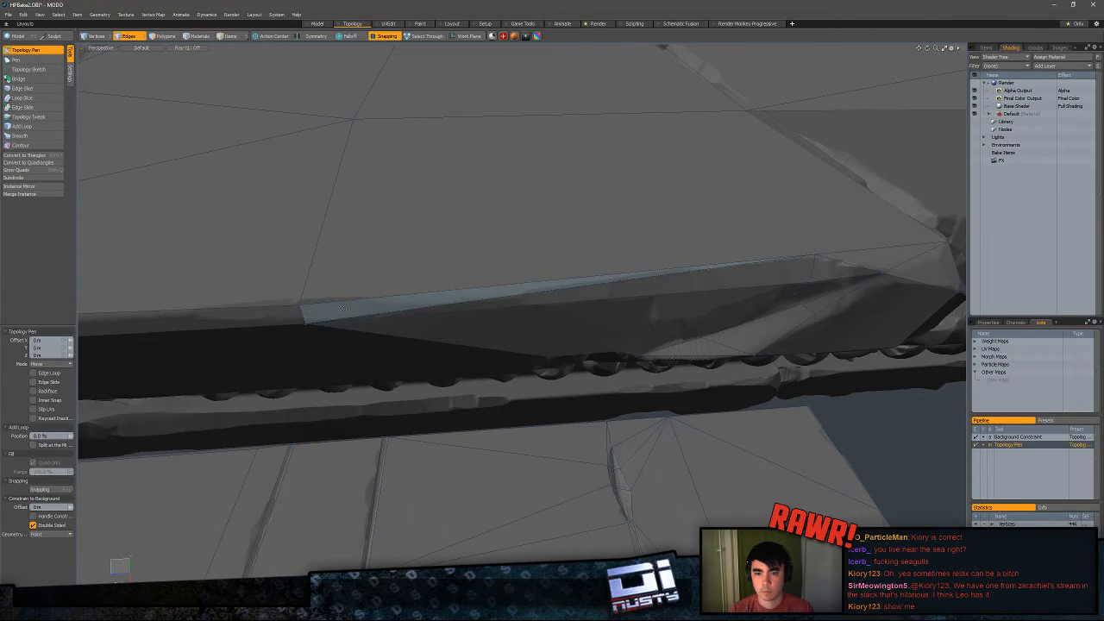
pyautogui.moveTo(301, 314); pyautogui.dragTo(571, 323)
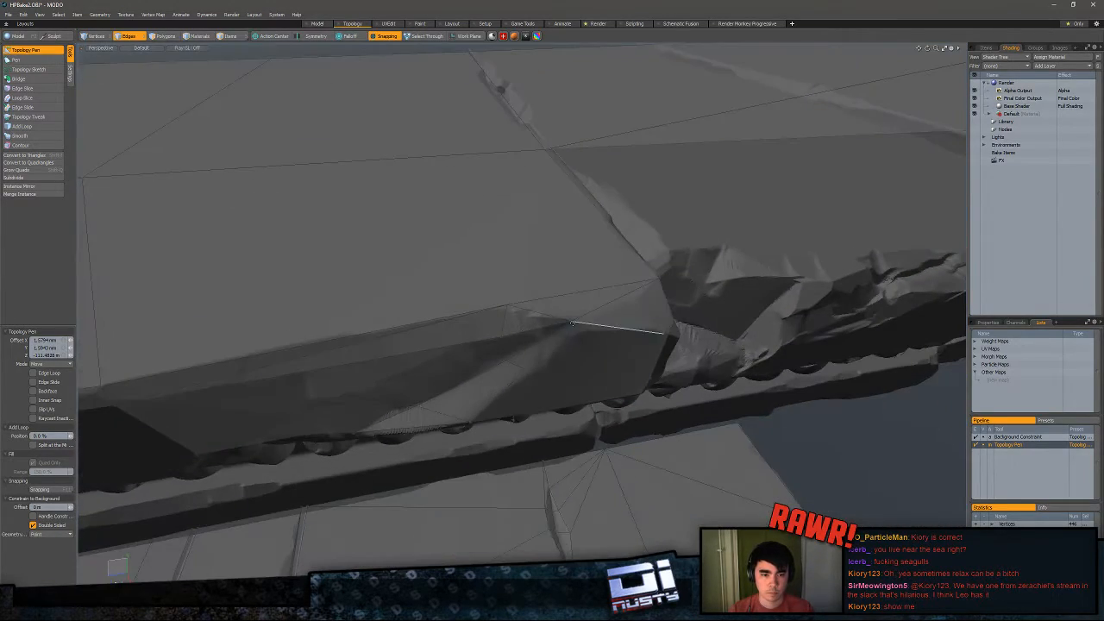
# - Slice the bevel polygon between the chip's upper corner and the slab joint with Edge Slice
pyautogui.keyDown('alt'); pyautogui.moveTo(552, 371); pyautogui.dragTo(481, 301); pyautogui.keyUp('alt')
pyautogui.press('c')
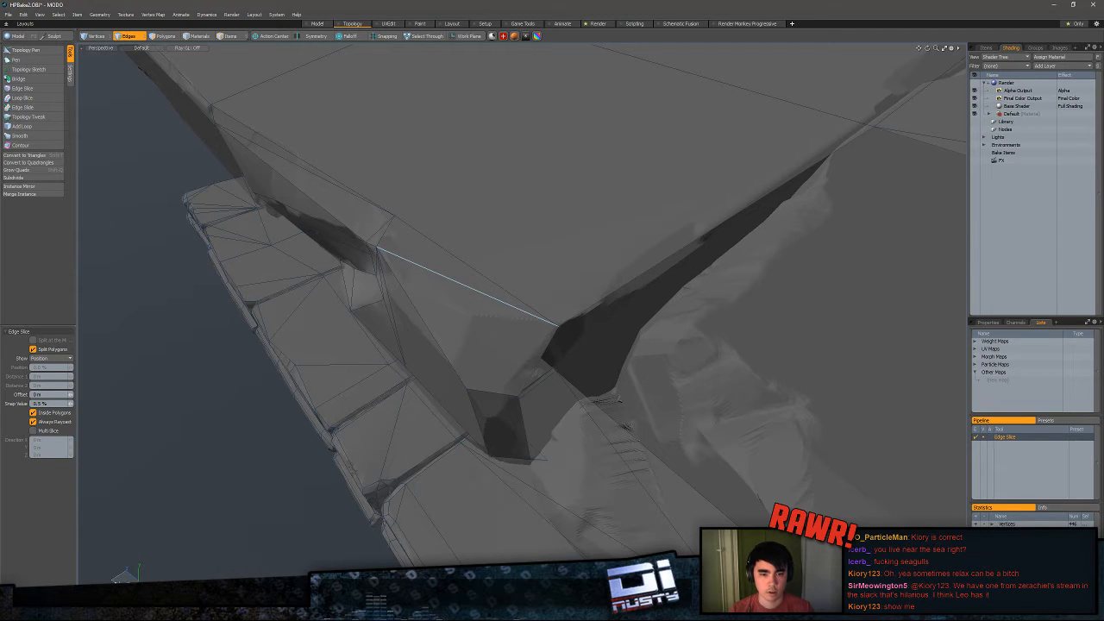
pyautogui.keyDown('alt'); pyautogui.moveTo(493, 290); pyautogui.dragTo(548, 280); pyautogui.keyUp('alt')
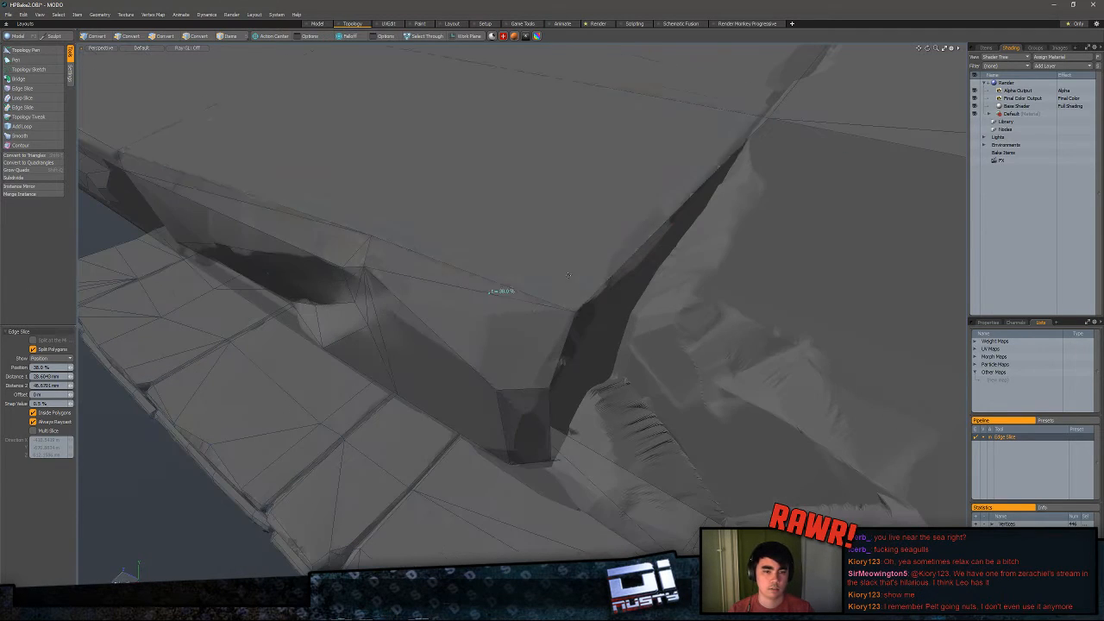
pyautogui.hotkey('ctrl', 't')
pyautogui.press('space')
# - Save the mesh in its current OBJ format and open the MyProject level in Unreal Editor 4.10.4
pyautogui.hotkey('ctrl', 's')
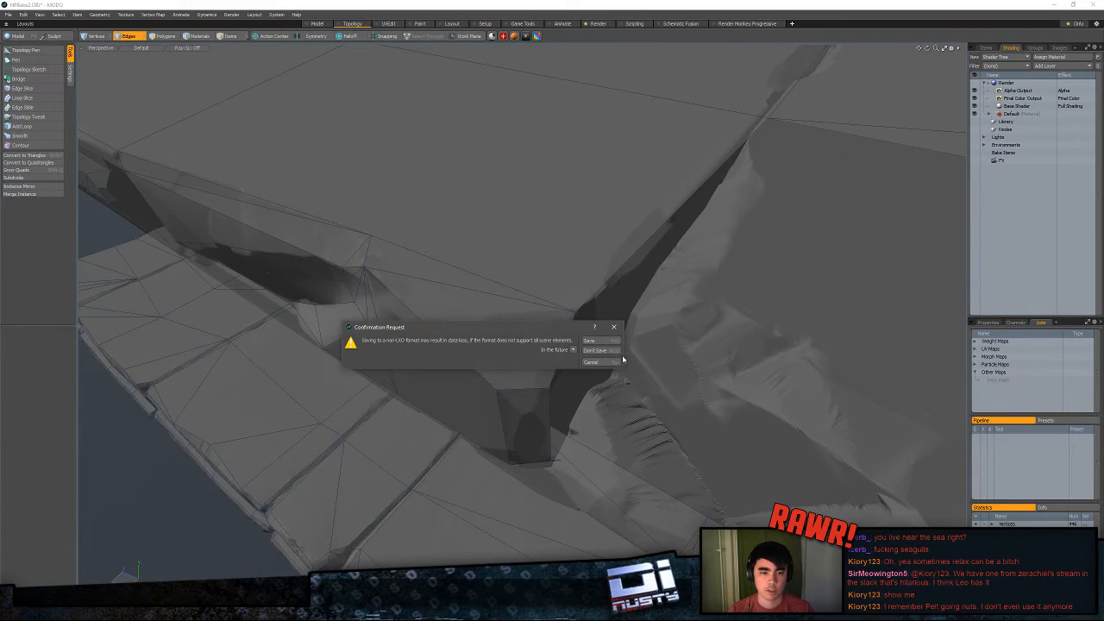
pyautogui.click(607, 342)
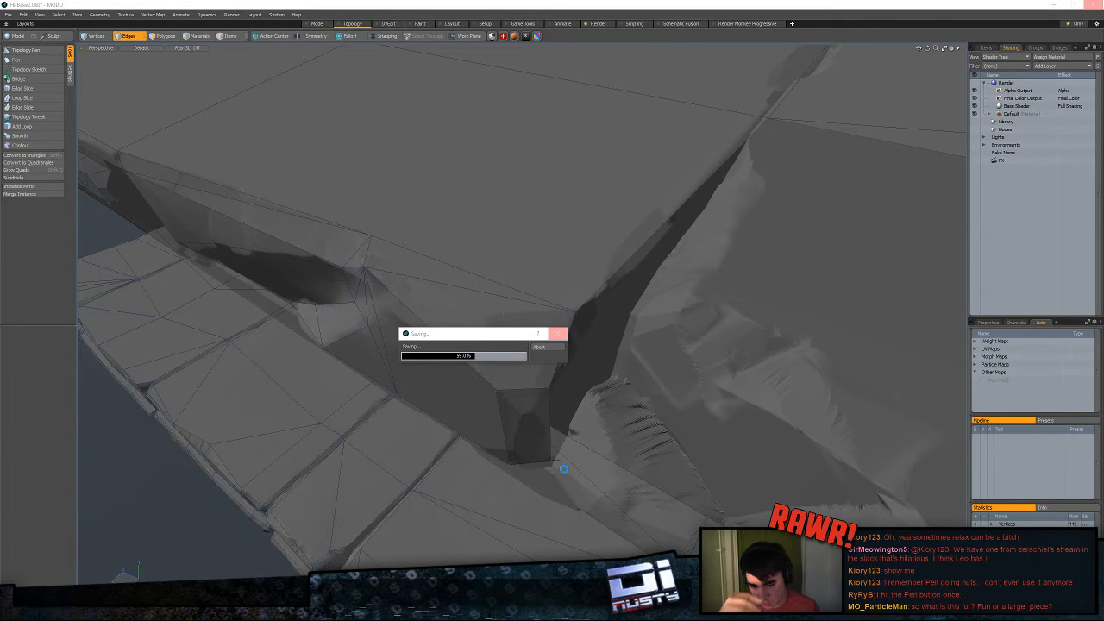
pyautogui.hotkey('alt', 'Tab')
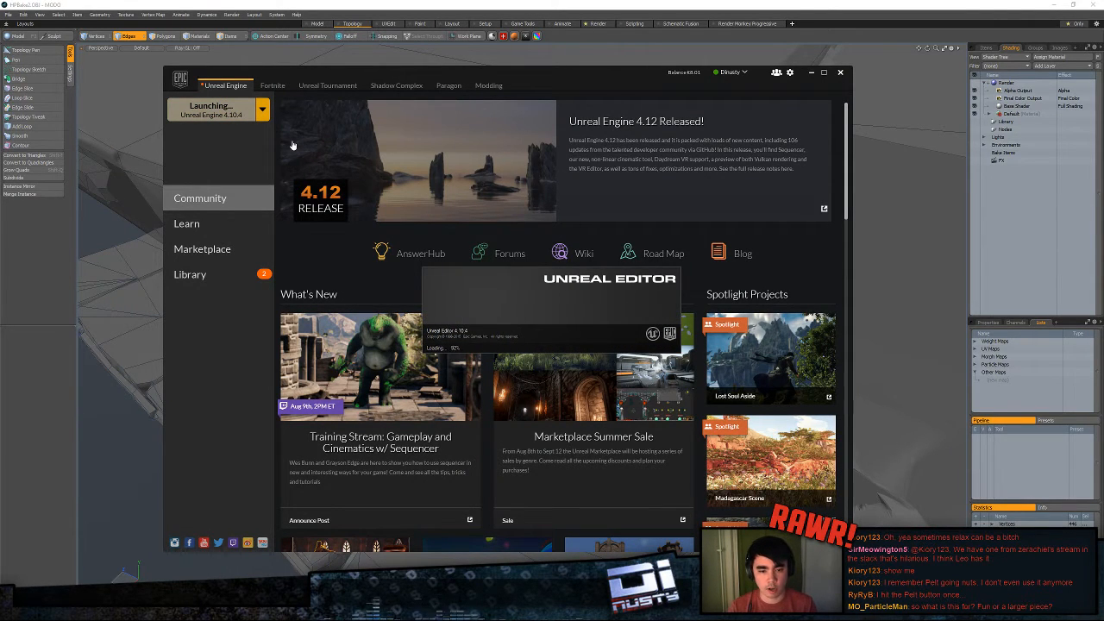
pyautogui.doubleClick(333, 260)
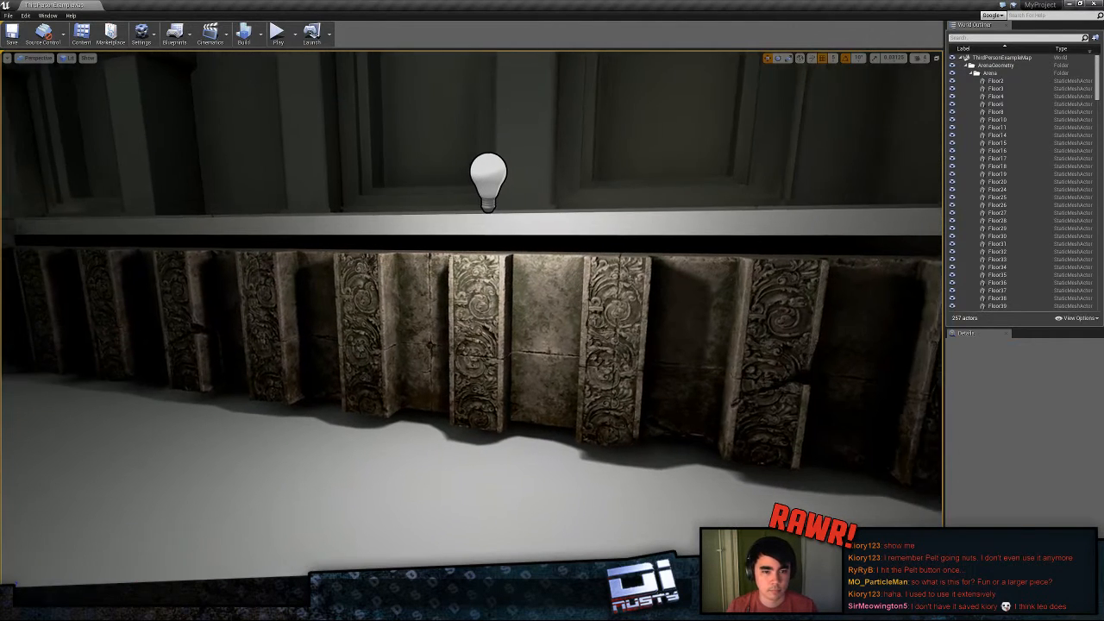
# - Examine the carved stone wall trim beneath the platform ledge in the level viewport
pyautogui.moveTo(471, 315); pyautogui.dragTo(459, 316, button='right')
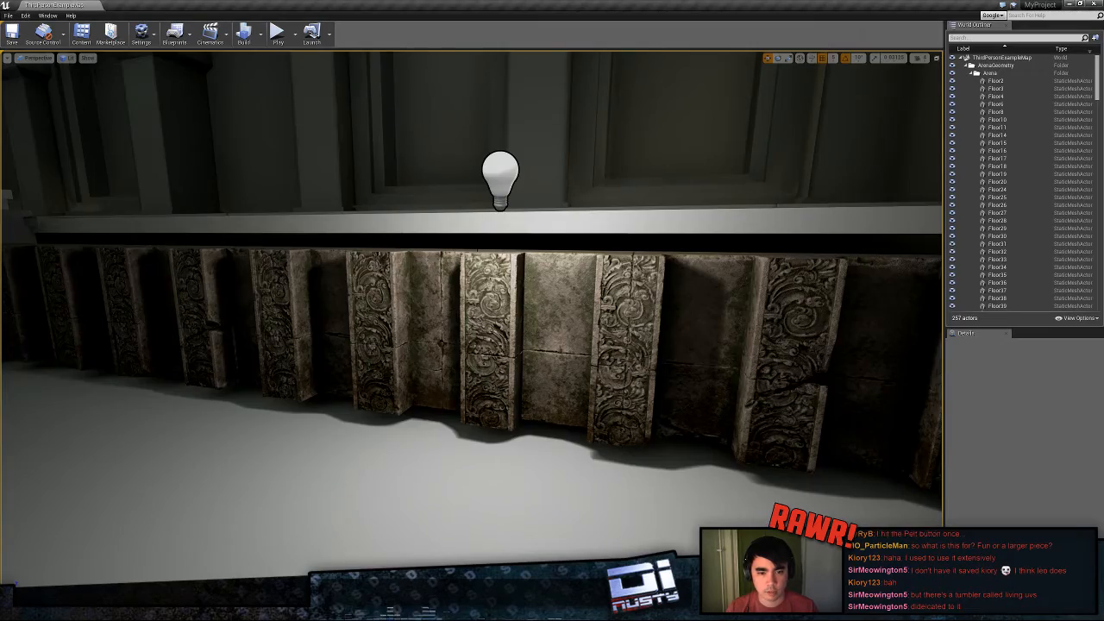
pyautogui.press('w')
pyautogui.moveTo(459, 317)
pyautogui.mouseDown(button='right')
pyautogui.moveTo(518, 312)
pyautogui.moveTo(410, 337)
pyautogui.mouseUp(button='right')
pyautogui.press('s')
pyautogui.press('s')
pyautogui.press('s')
pyautogui.press('d')
pyautogui.press('a')
# - Play the level and run the character around the giant stone heads, pillars and platforms, and end the play session
pyautogui.click(277, 33)
pyautogui.press('w')
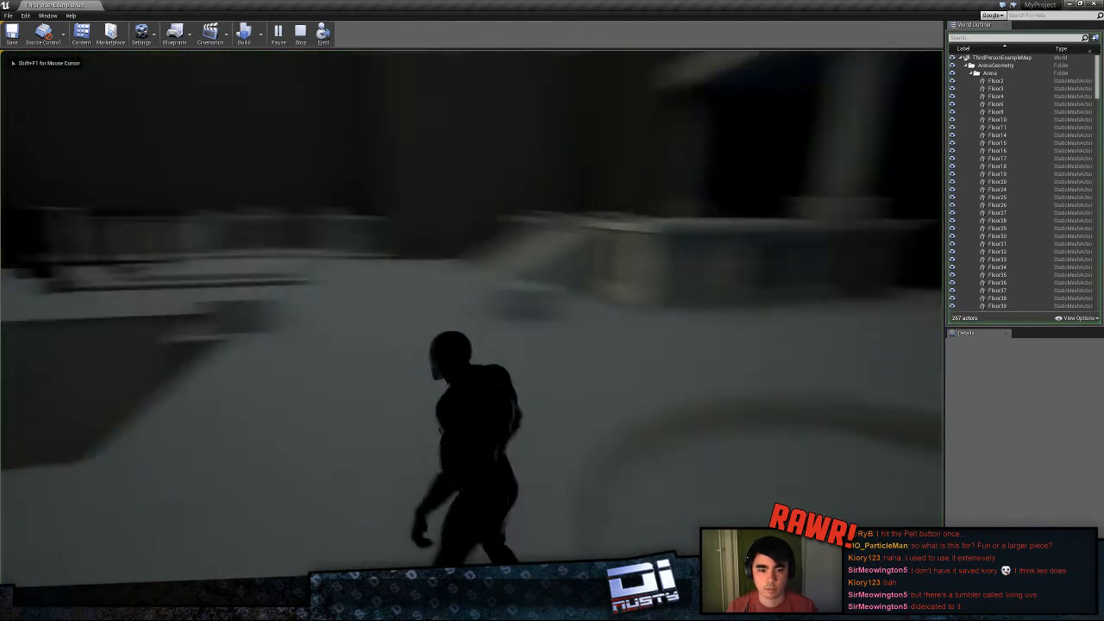
pyautogui.press('d')
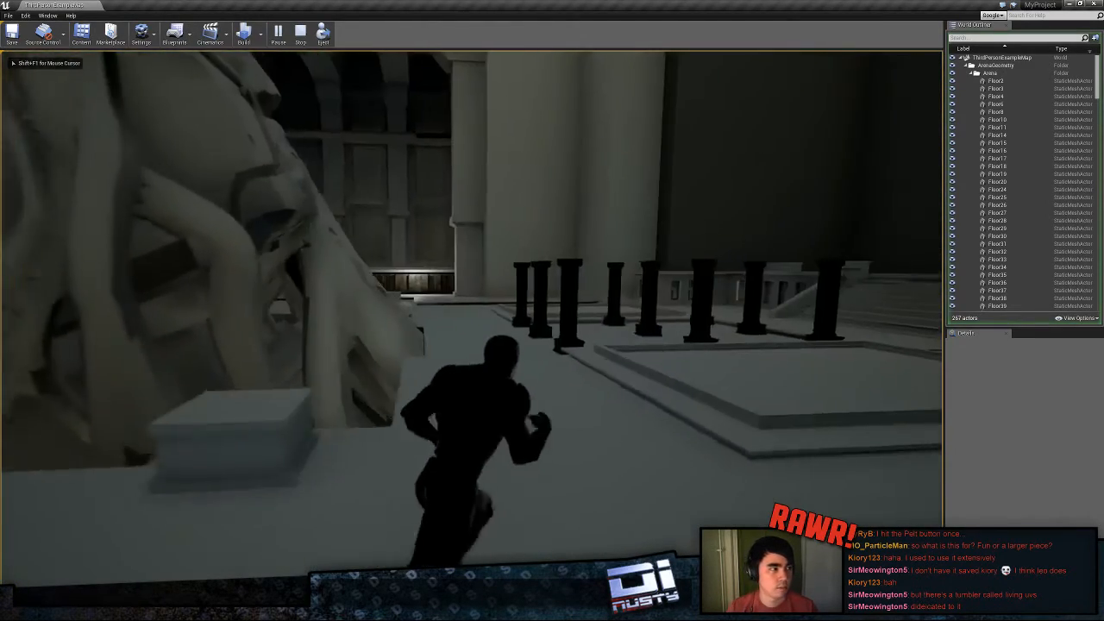
pyautogui.press('w')
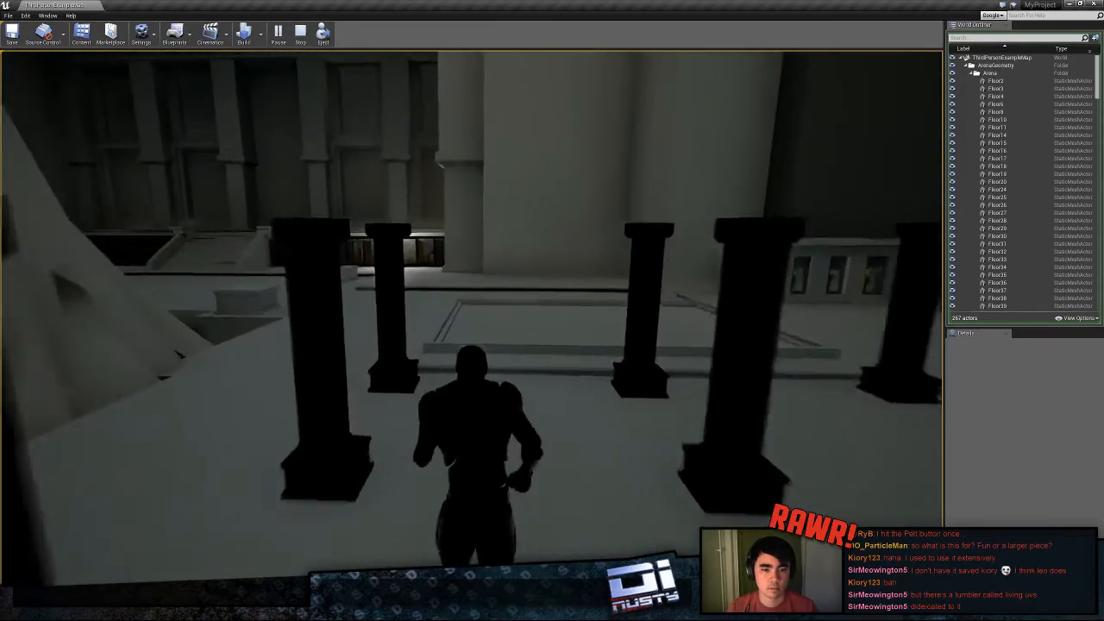
pyautogui.press('w')
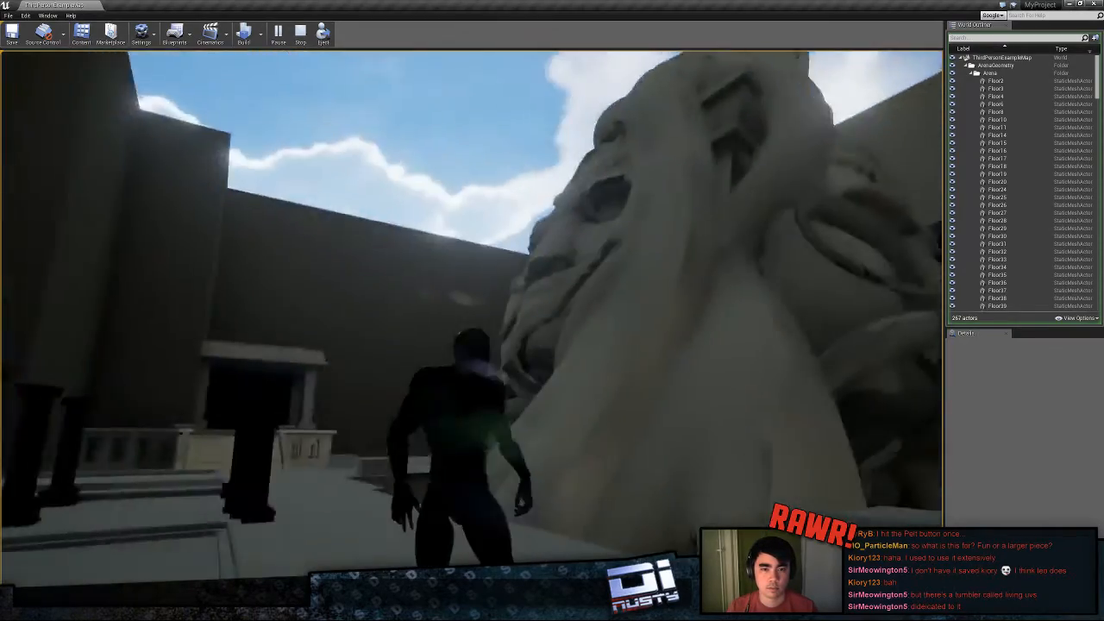
pyautogui.press('w')
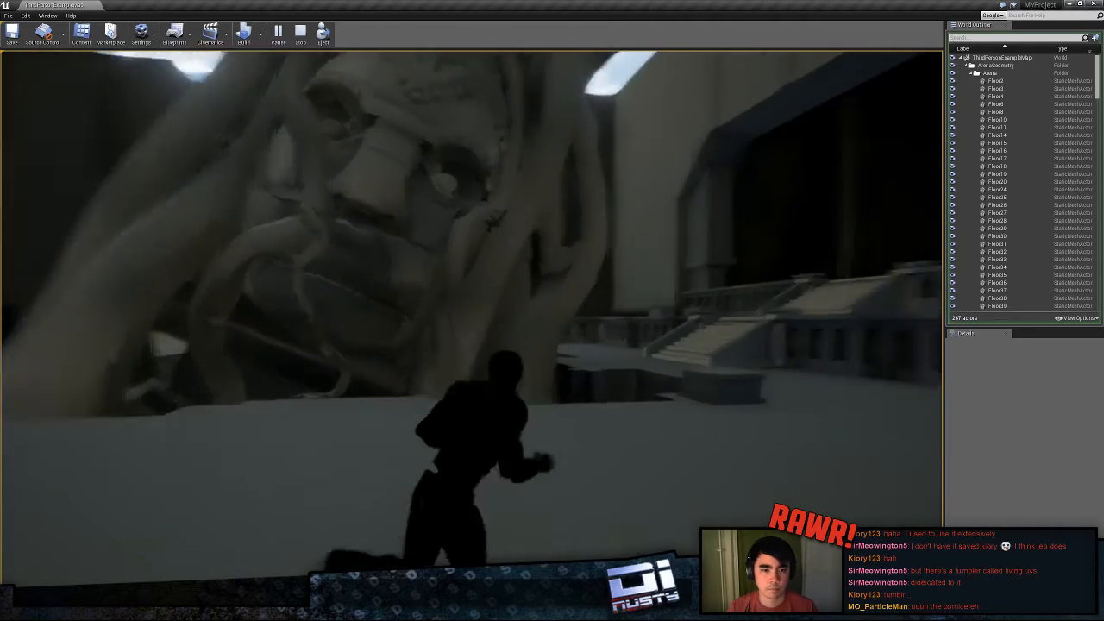
pyautogui.press('w')
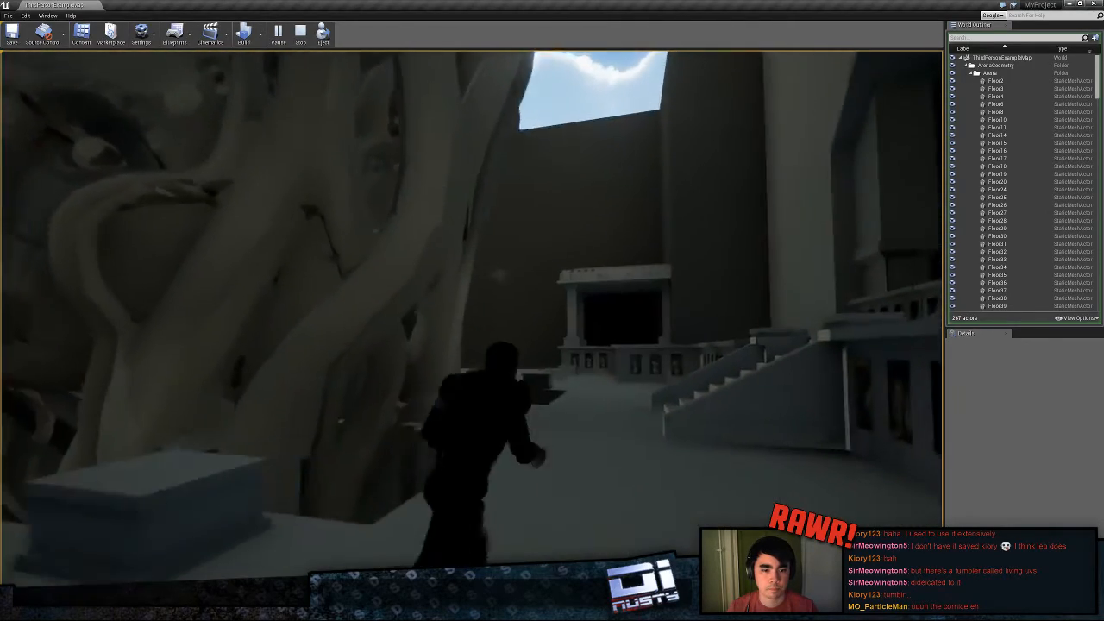
pyautogui.press('w')
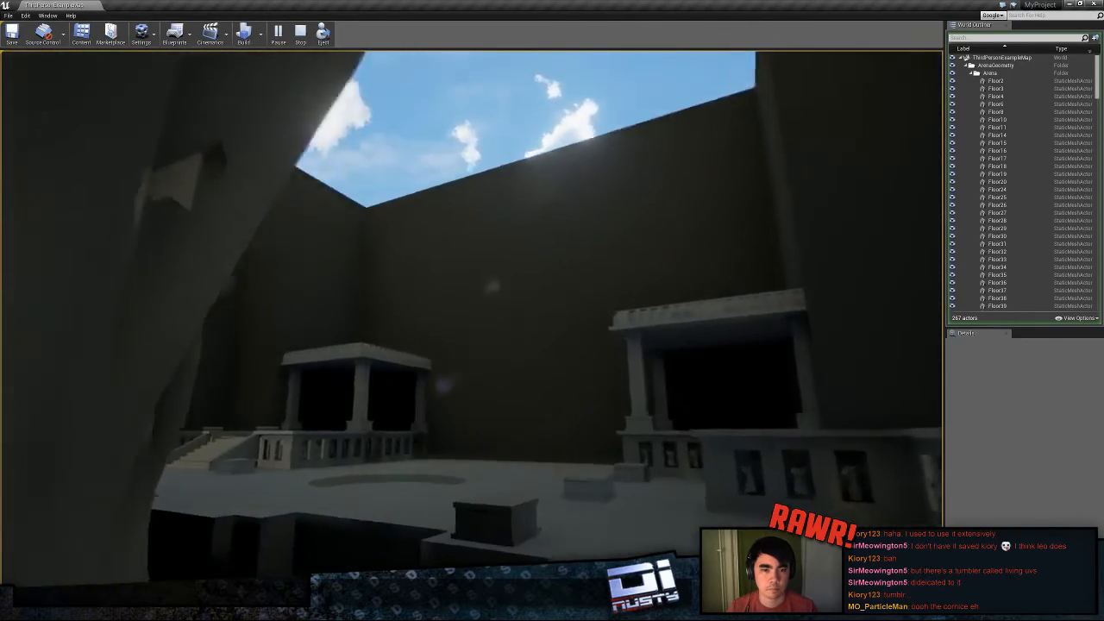
pyautogui.press('w')
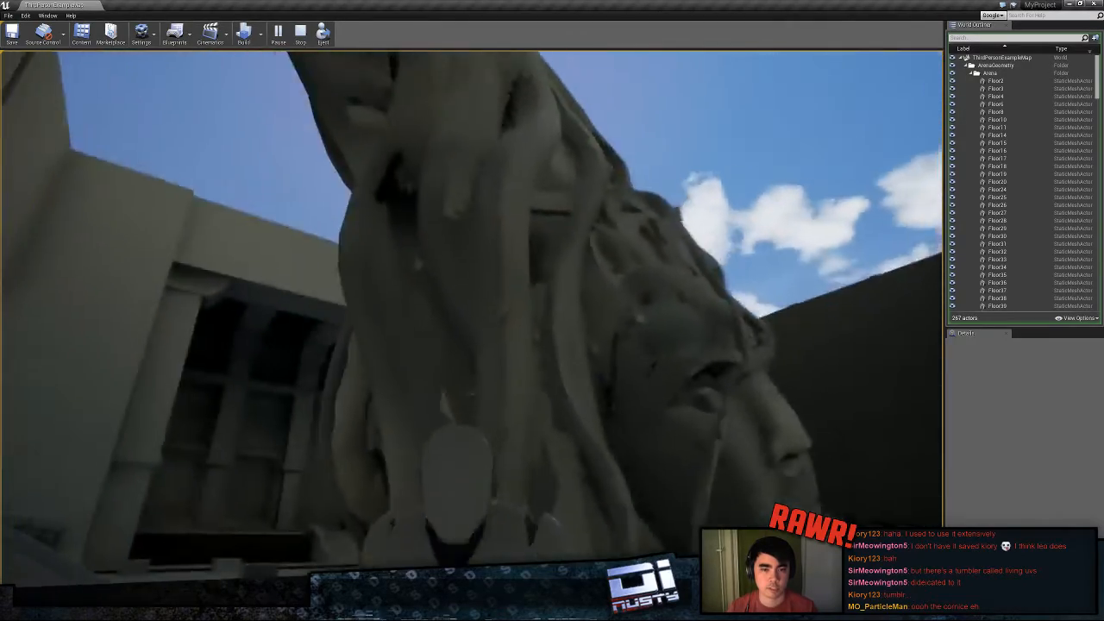
pyautogui.press('w')
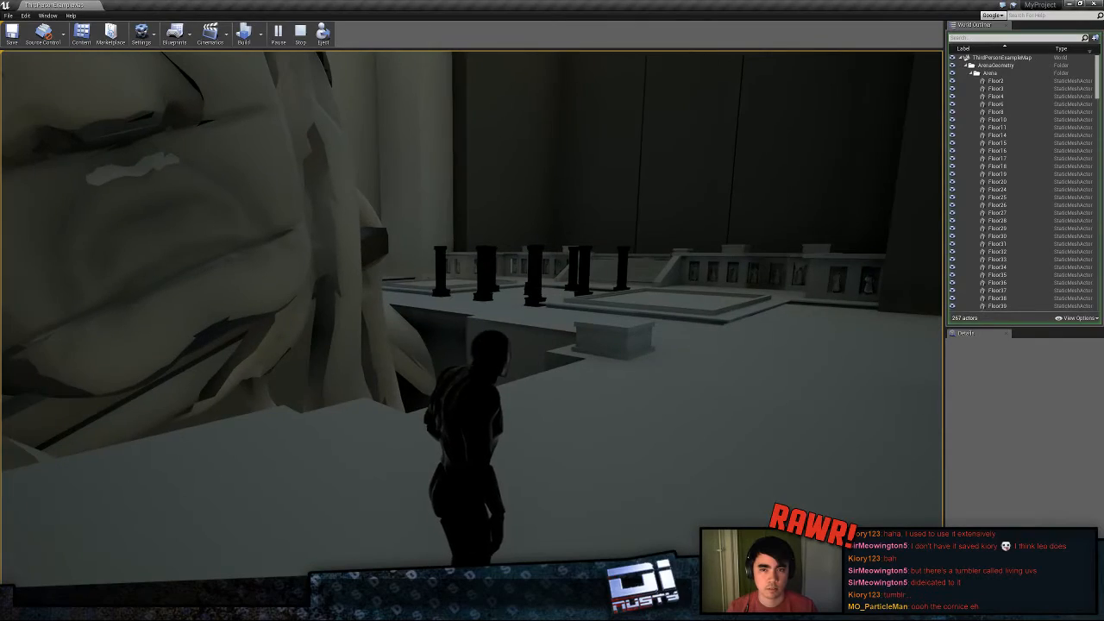
pyautogui.press('Escape')
# - Inspect the textured carved trim beside the stairs at close range and from across the floor
pyautogui.moveTo(471, 319); pyautogui.dragTo(302, 297, button='right')
pyautogui.press('w')
pyautogui.press('w')
pyautogui.moveTo(598, 204)
pyautogui.mouseDown(button='right')
pyautogui.moveTo(598, 242)
pyautogui.moveTo(656, 241)
pyautogui.moveTo(598, 203)
pyautogui.mouseUp(button='right')
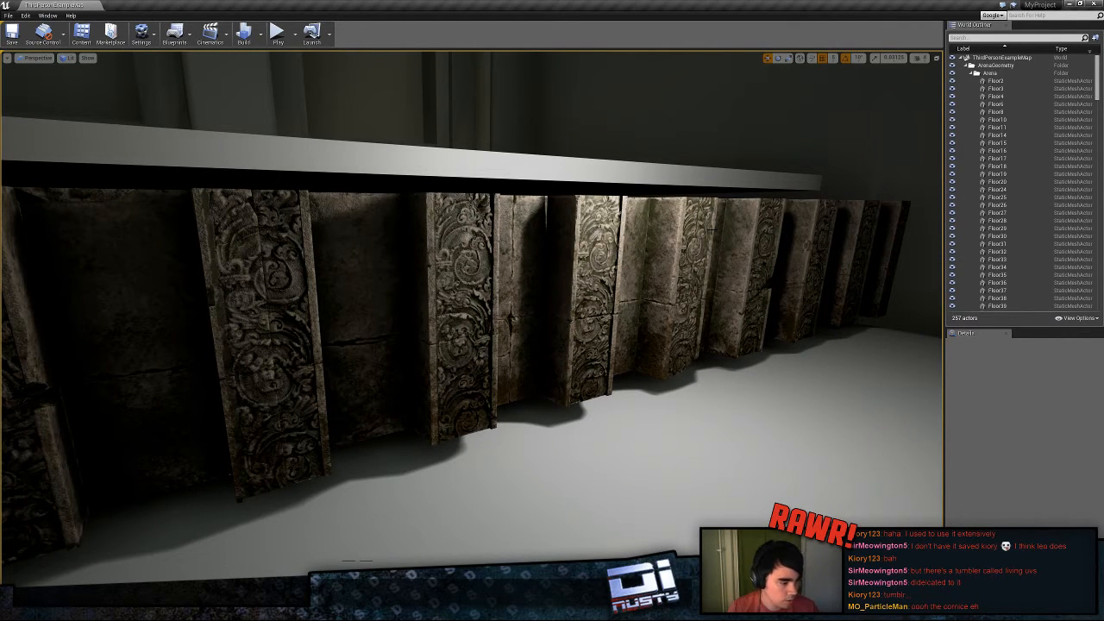
pyautogui.press('s')
pyautogui.moveTo(710, 229); pyautogui.dragTo(734, 190, button='right')
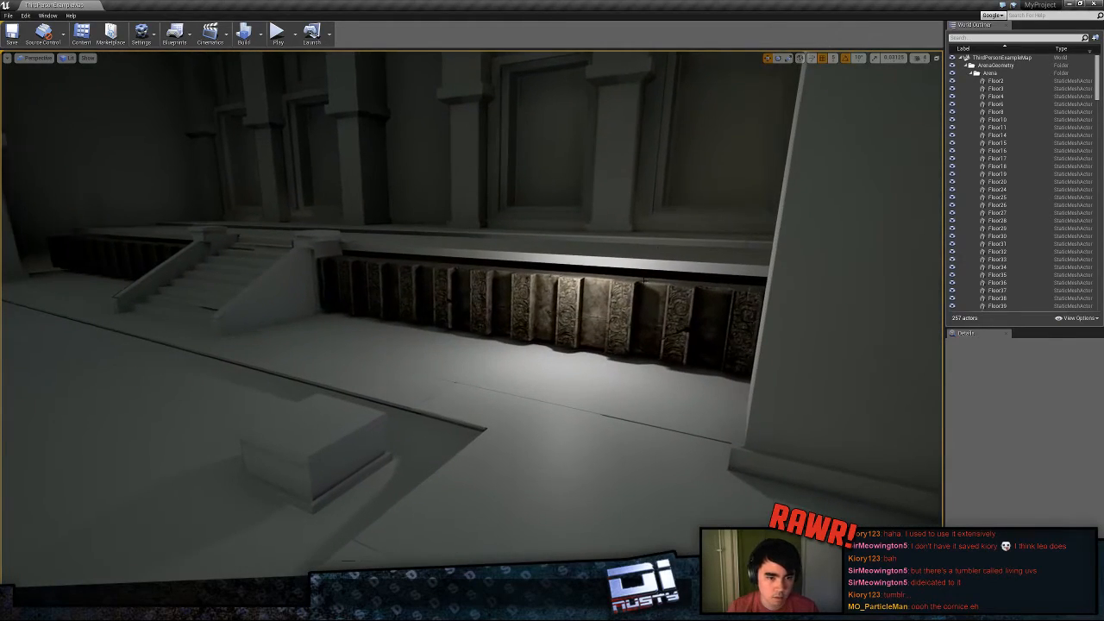
# - Examine the platform walls with statue niches and select the outer corner piece beside the large pillar
pyautogui.click(593, 318)
pyautogui.press('a')
pyautogui.moveTo(553, 310); pyautogui.dragTo(613, 371, button='right')
pyautogui.click(638, 293)
pyautogui.moveTo(553, 310); pyautogui.dragTo(259, 319, button='right')
pyautogui.press('w')
pyautogui.press('s')
pyautogui.moveTo(382, 308); pyautogui.dragTo(734, 345, button='right')
pyautogui.press('w')
pyautogui.click(381, 308)
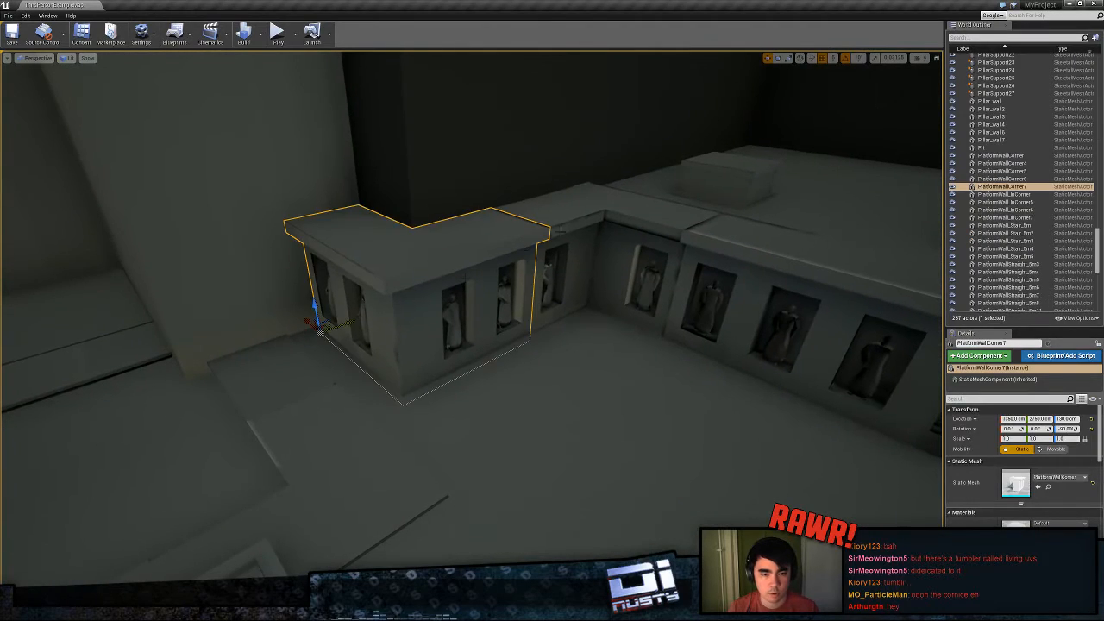
# - Select and review the straight wall sections around the staircase and the corner piece at their far end
pyautogui.click(561, 268)
pyautogui.moveTo(560, 267); pyautogui.dragTo(820, 293, button='right')
pyautogui.press('w')
pyautogui.press('s')
pyautogui.click(616, 315)
pyautogui.moveTo(616, 315); pyautogui.dragTo(655, 285, button='right')
pyautogui.press('a')
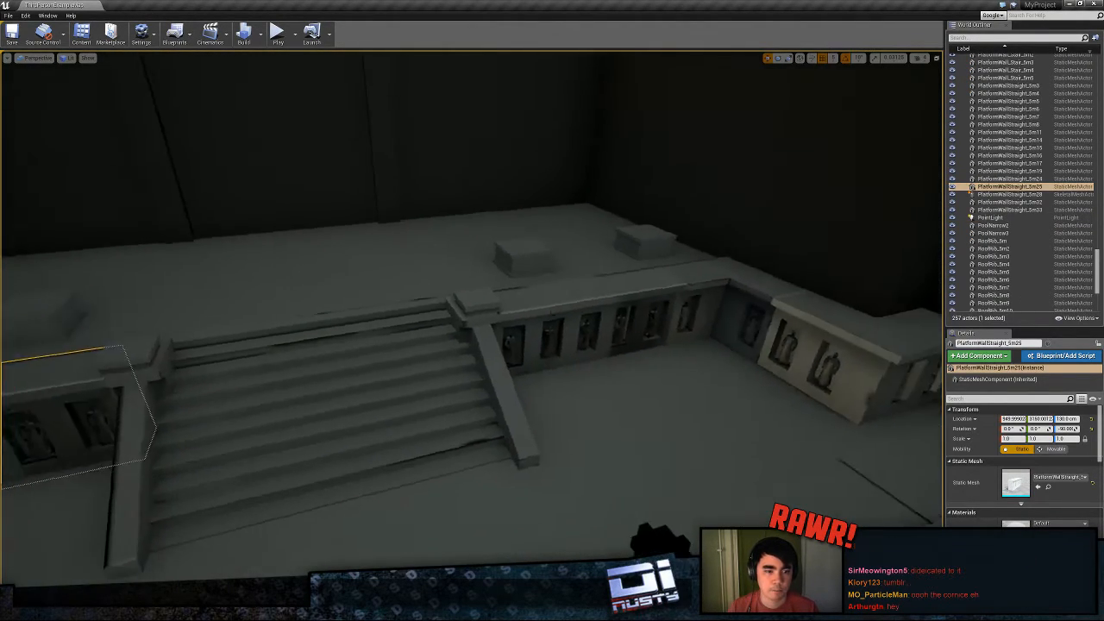
pyautogui.click(641, 307)
pyautogui.click(703, 306)
pyautogui.click(647, 307)
pyautogui.click(703, 307)
pyautogui.click(798, 345)
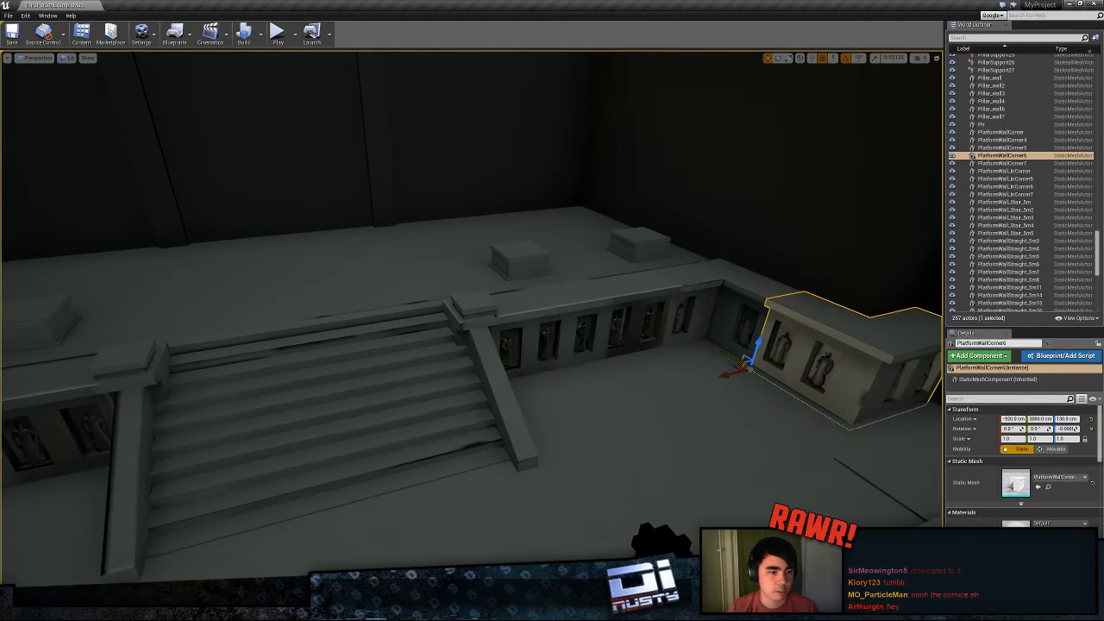
# - Return to the textured trim and examine its carvings, cracks and mossy stone surface at close range
pyautogui.moveTo(798, 345); pyautogui.dragTo(402, 421, button='right')
pyautogui.press('w')
pyautogui.press('w')
pyautogui.press('s')
pyautogui.press('s')
pyautogui.press('w')
pyautogui.press('w')
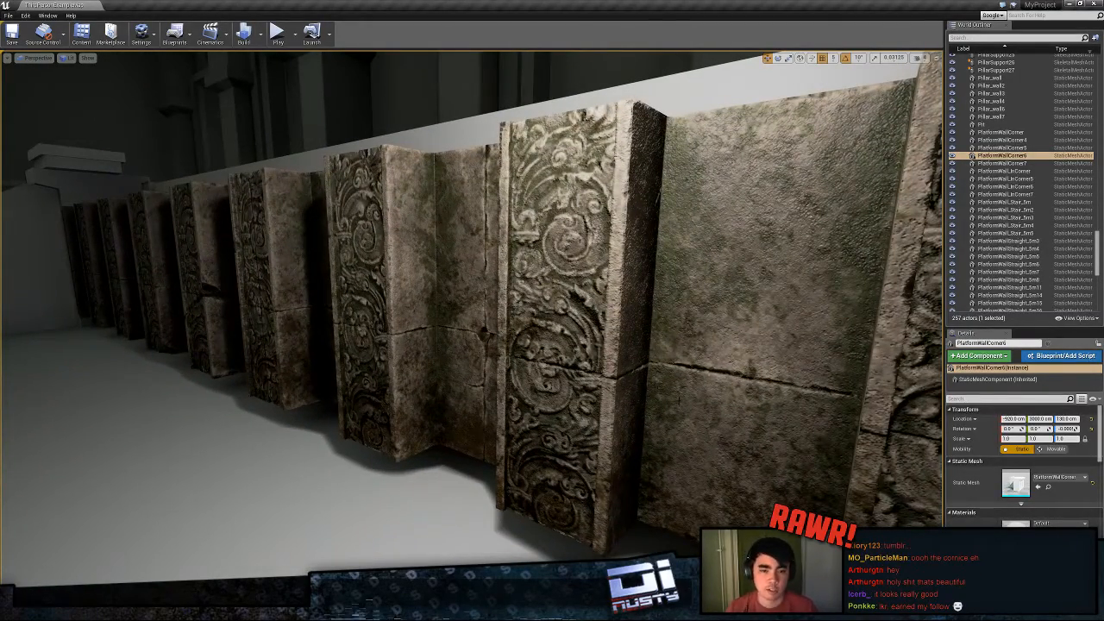
# - Switch from Unreal back to MODO, minimizing the Epic launcher, and return to the chipped corner of the upper stone slab
pyautogui.click(1070, 5)
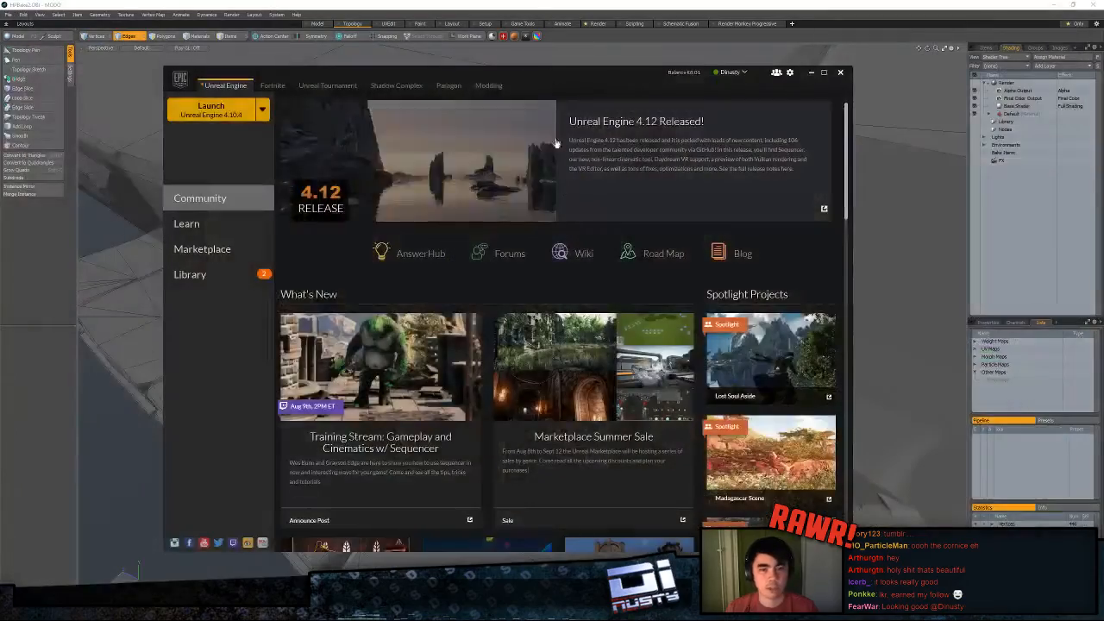
pyautogui.click(805, 73)
pyautogui.keyDown('alt'); pyautogui.moveTo(538, 273); pyautogui.dragTo(660, 183); pyautogui.keyUp('alt')
pyautogui.keyDown('alt'); pyautogui.moveTo(622, 199); pyautogui.dragTo(620, 189); pyautogui.keyUp('alt')
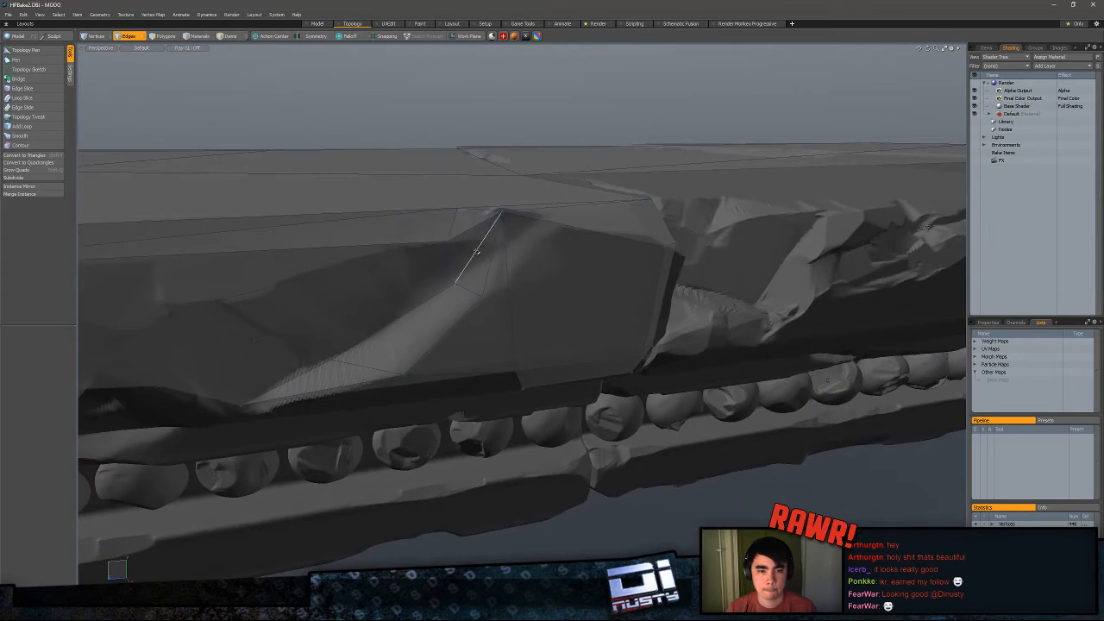
pyautogui.keyDown('alt'); pyautogui.moveTo(537, 251); pyautogui.dragTo(487, 246); pyautogui.keyUp('alt')
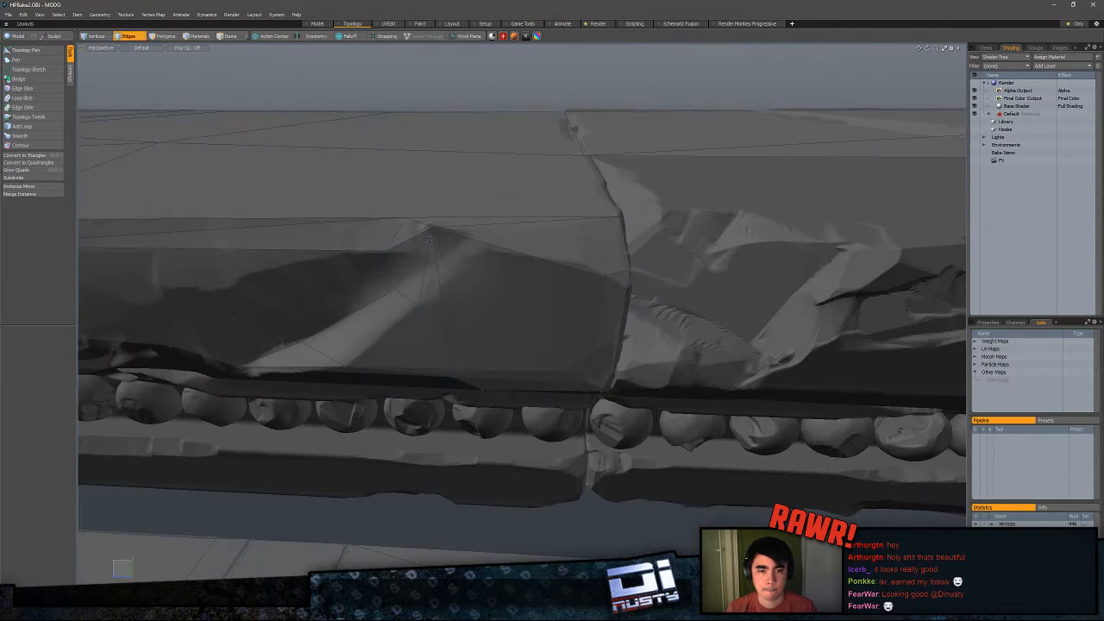
# - Extend the retopology mesh with the Topology Pen over the chipped face beside the dark crack, down to the upper slab's lower edge
pyautogui.press('1')
pyautogui.click(53, 52)
pyautogui.keyDown('alt'); pyautogui.moveTo(416, 210); pyautogui.dragTo(636, 180); pyautogui.keyUp('alt')
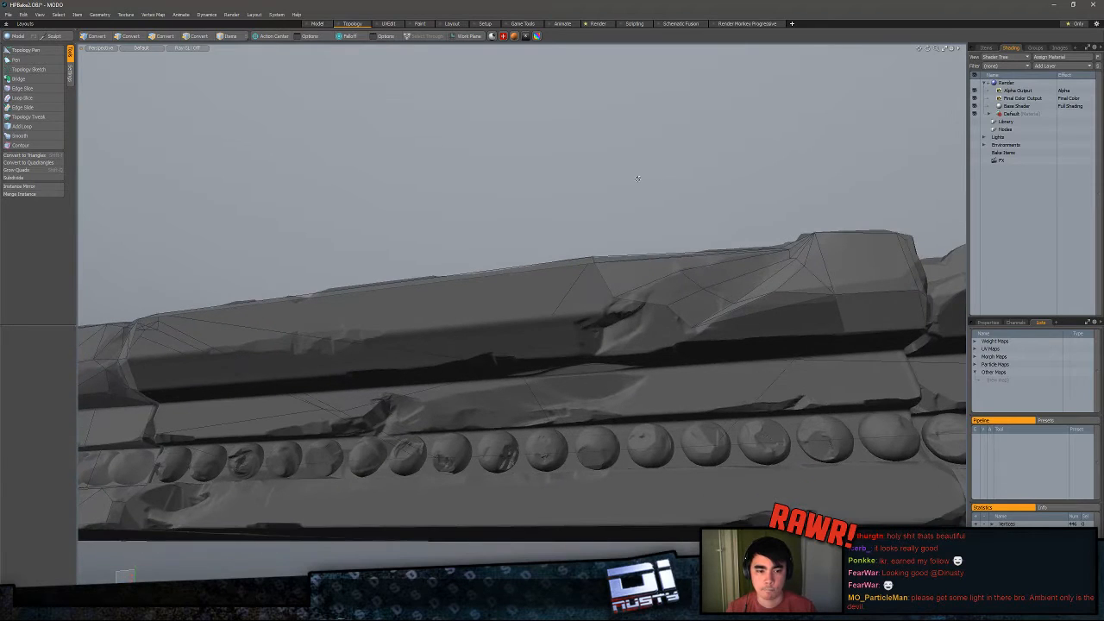
pyautogui.click(55, 51)
pyautogui.keyDown('alt'); pyautogui.moveTo(617, 300); pyautogui.dragTo(696, 291); pyautogui.keyUp('alt')
pyautogui.scroll(3, 584, 276)
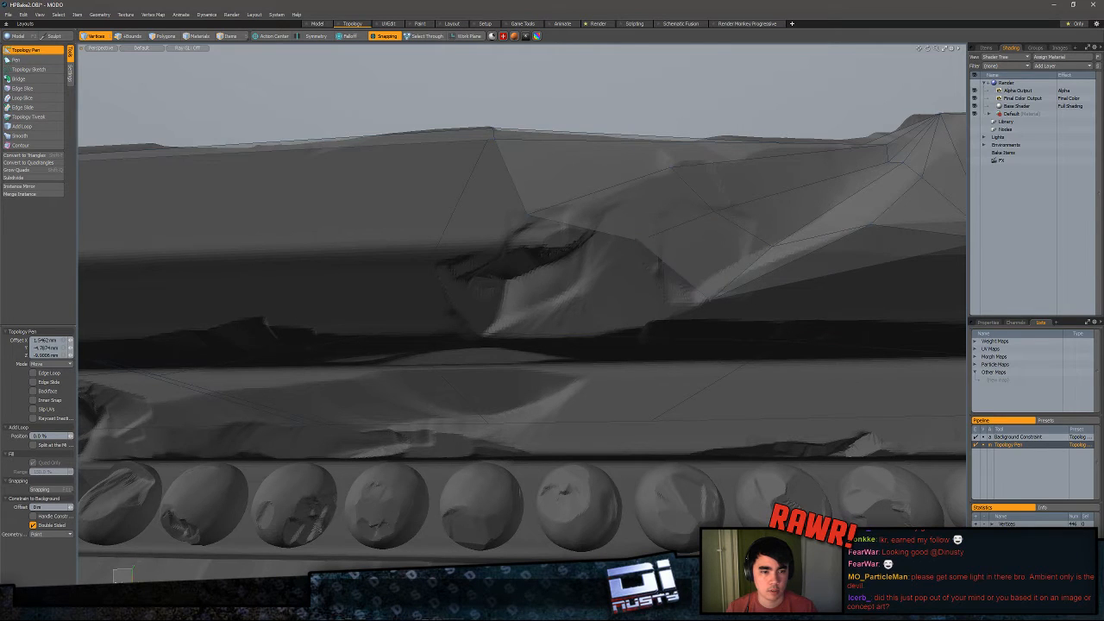
pyautogui.keyDown('shift'); pyautogui.moveTo(637, 241); pyautogui.dragTo(518, 342); pyautogui.keyUp('shift')
pyautogui.keyDown('alt'); pyautogui.moveTo(518, 342); pyautogui.dragTo(587, 364); pyautogui.keyUp('alt')
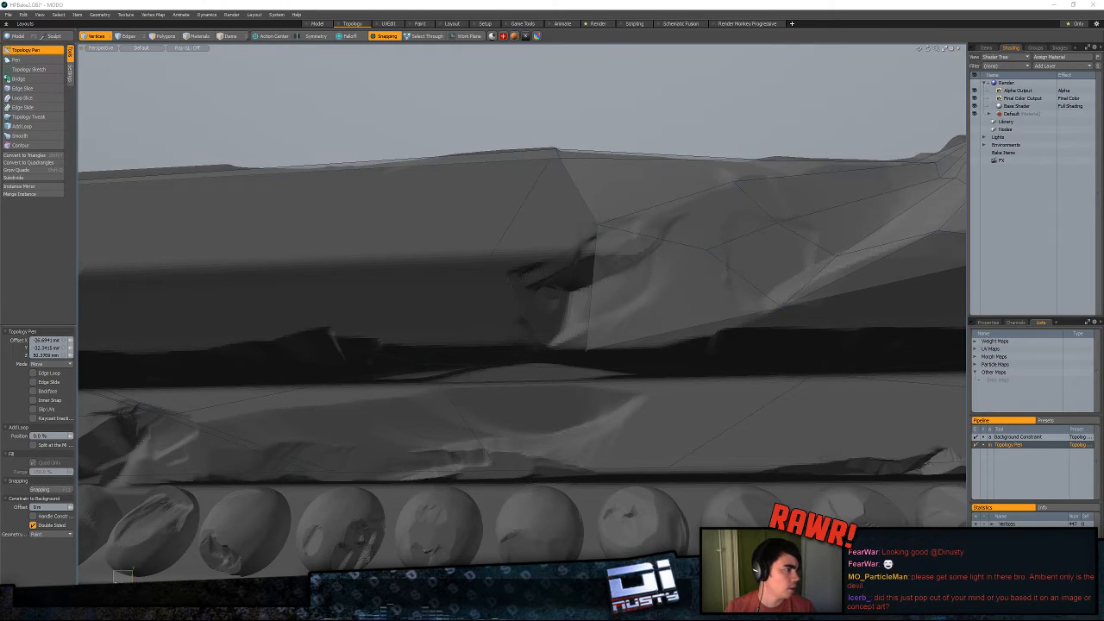
# - Switch to the browser and enlarge the Streaming Project page to show the Uncharted fan art concept image
pyautogui.moveTo(849, 97); pyautogui.dragTo(475, 6)
pyautogui.keyDown('ctrl'); pyautogui.scroll(2, 734, 292); pyautogui.keyUp('ctrl')
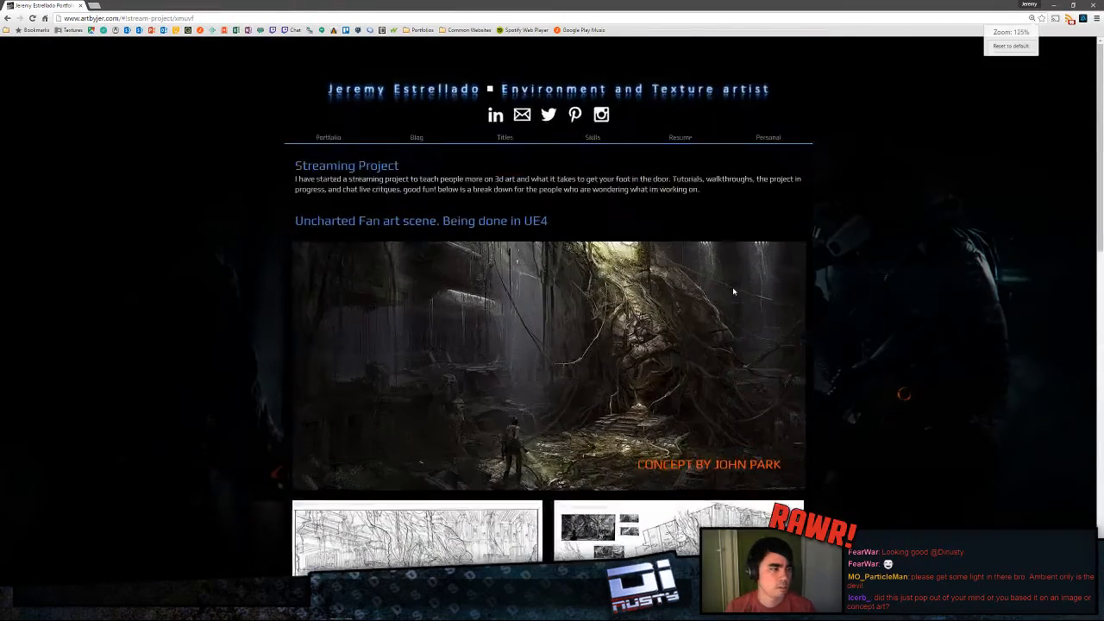
pyautogui.keyDown('ctrl'); pyautogui.scroll(1, 733, 292); pyautogui.keyUp('ctrl')
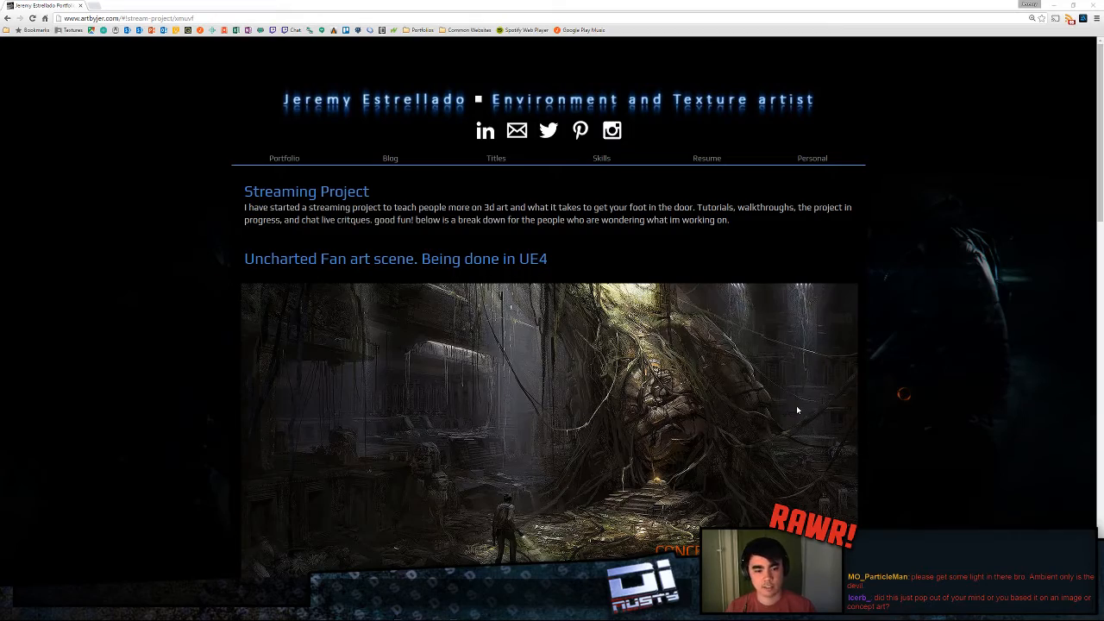
# - Review the Streaming Project page's concept art, UE4 blockout images and Zbrush progress from top to bottom
pyautogui.scroll(-1, 799, 407)
pyautogui.scroll(-3, 799, 411)
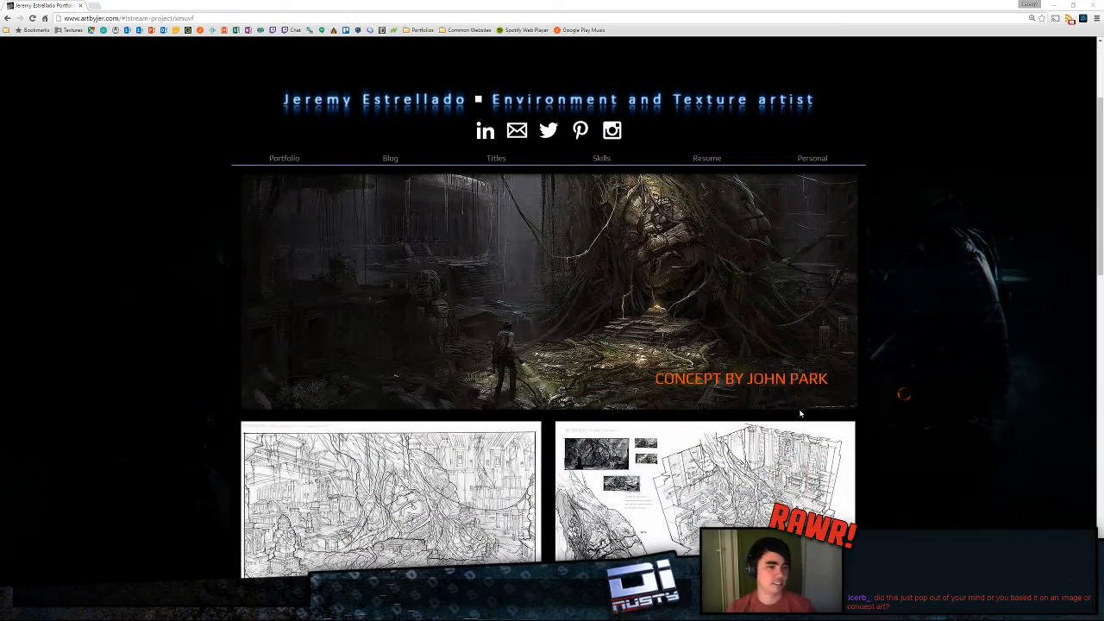
pyautogui.scroll(-4, 807, 402)
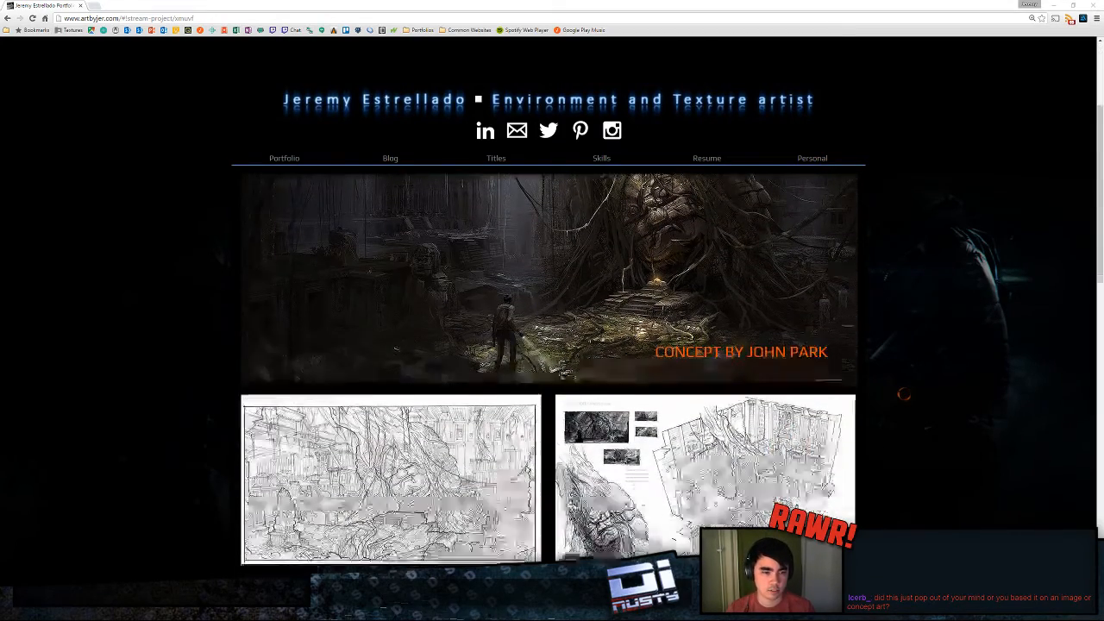
pyautogui.scroll(2, 804, 402)
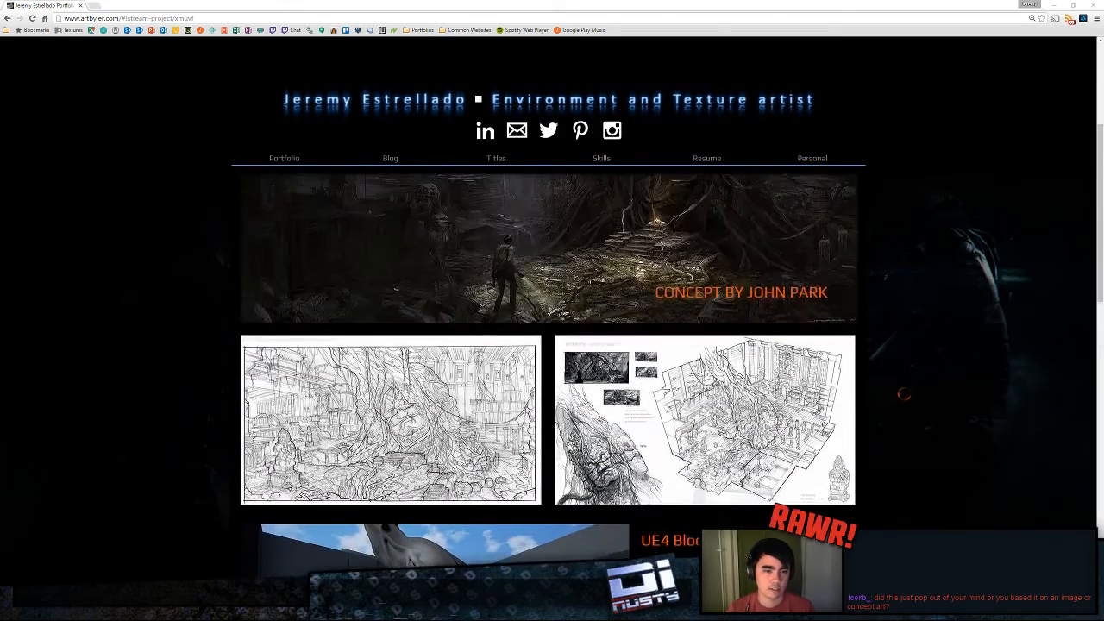
pyautogui.scroll(-2, 804, 402)
pyautogui.scroll(-4, 804, 402)
pyautogui.scroll(-3, 804, 402)
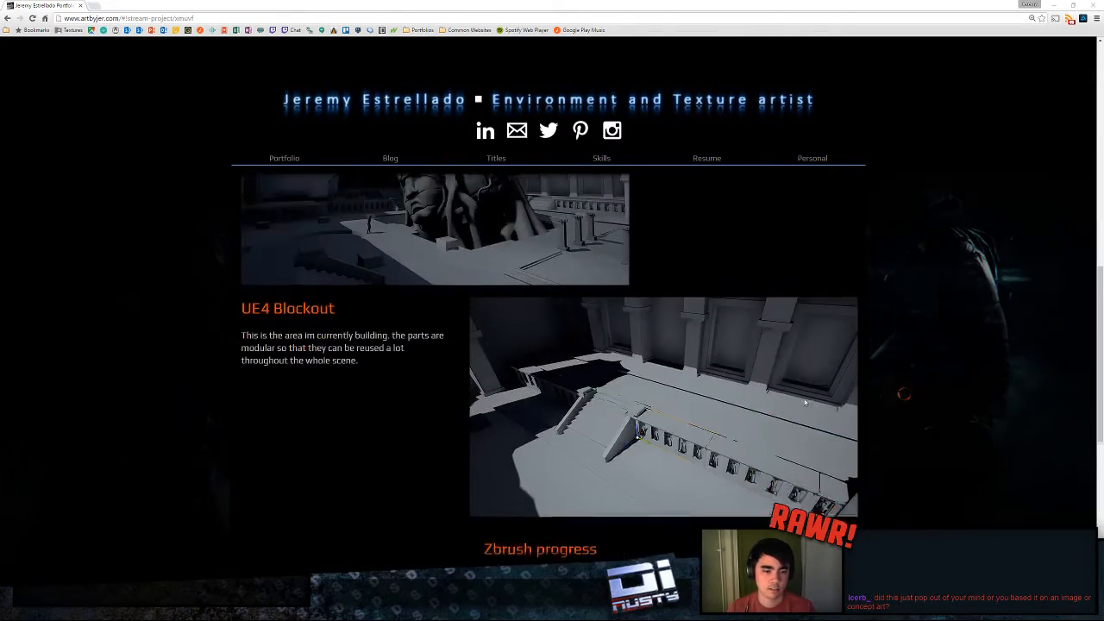
pyautogui.scroll(-1, 804, 402)
pyautogui.scroll(-5, 804, 402)
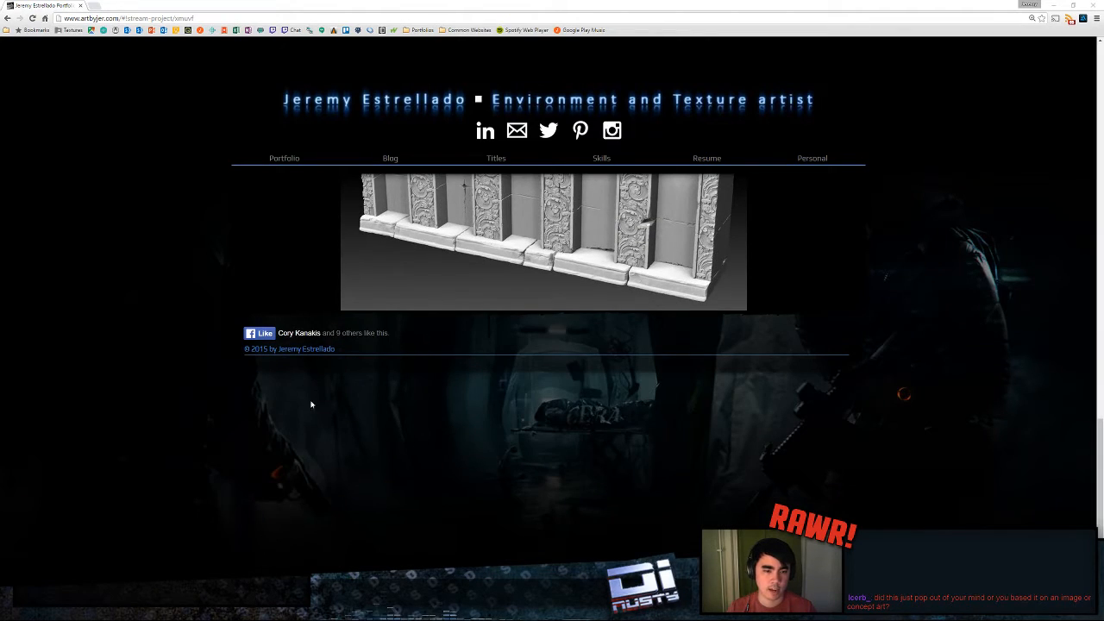
pyautogui.scroll(15, 577, 433)
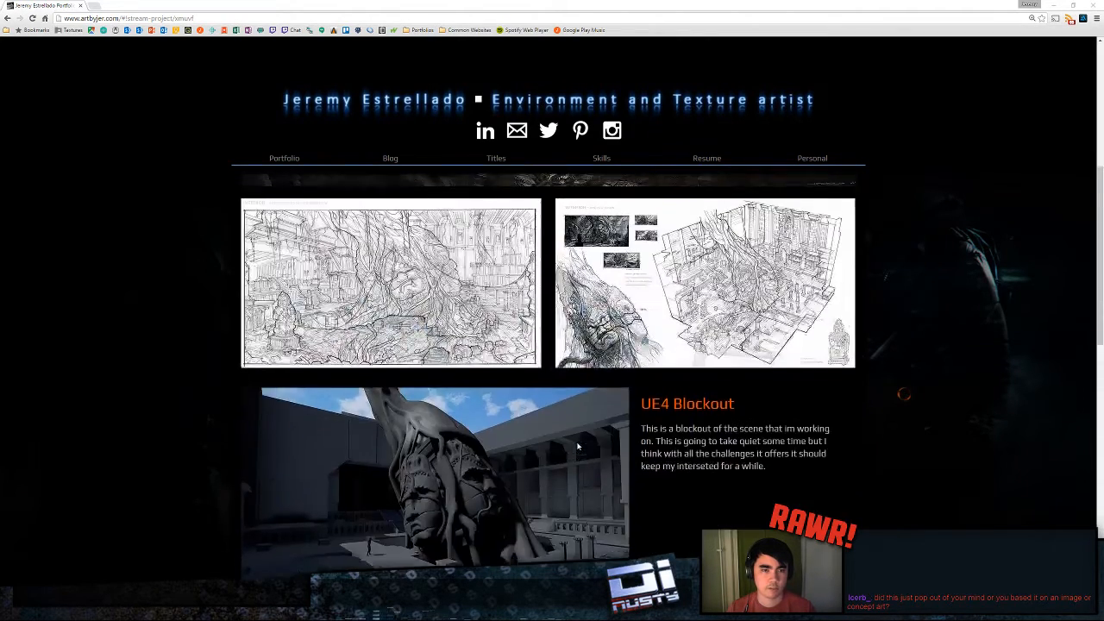
pyautogui.scroll(1, 579, 442)
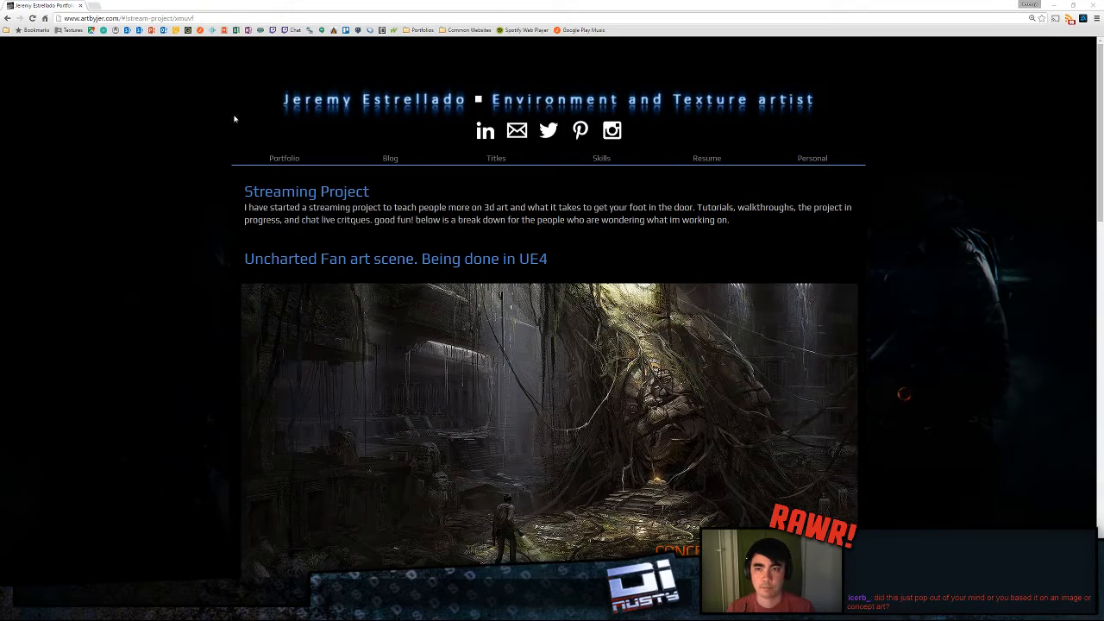
# - Close the portfolio page and switch to the HPBake2.OBJ retopology scene in MODO
pyautogui.click(81, 5)
pyautogui.keyDown('alt'); pyautogui.moveTo(470, 129); pyautogui.dragTo(504, 359); pyautogui.keyUp('alt')
pyautogui.keyDown('alt'); pyautogui.moveTo(406, 259); pyautogui.dragTo(191, 288); pyautogui.keyUp('alt')
pyautogui.keyDown('alt'); pyautogui.moveTo(483, 298); pyautogui.dragTo(648, 315); pyautogui.keyUp('alt')
pyautogui.scroll(3, 570, 280)
pyautogui.press('q')
pyautogui.click(796, 249)
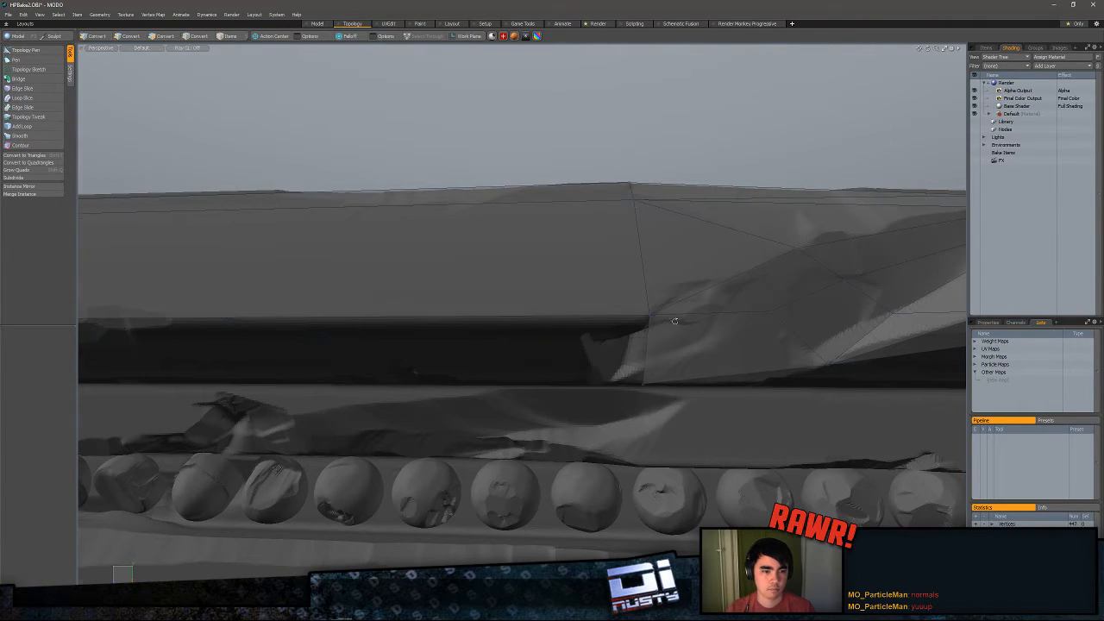
pyautogui.keyDown('alt'); pyautogui.moveTo(675, 321); pyautogui.dragTo(479, 122); pyautogui.keyUp('alt')
# - With the Topology Pen, pull new low-poly geometry down below the block's upper ledge beside the gap
pyautogui.click(25, 50)
pyautogui.keyDown('alt'); pyautogui.moveTo(466, 172); pyautogui.dragTo(678, 333); pyautogui.keyUp('alt')
pyautogui.scroll(-2, 676, 328)
pyautogui.keyDown('alt'); pyautogui.keyDown('shift'); pyautogui.moveTo(371, 317); pyautogui.dragTo(636, 336); pyautogui.keyUp('shift'); pyautogui.keyUp('alt')
pyautogui.scroll(-2, 584, 323)
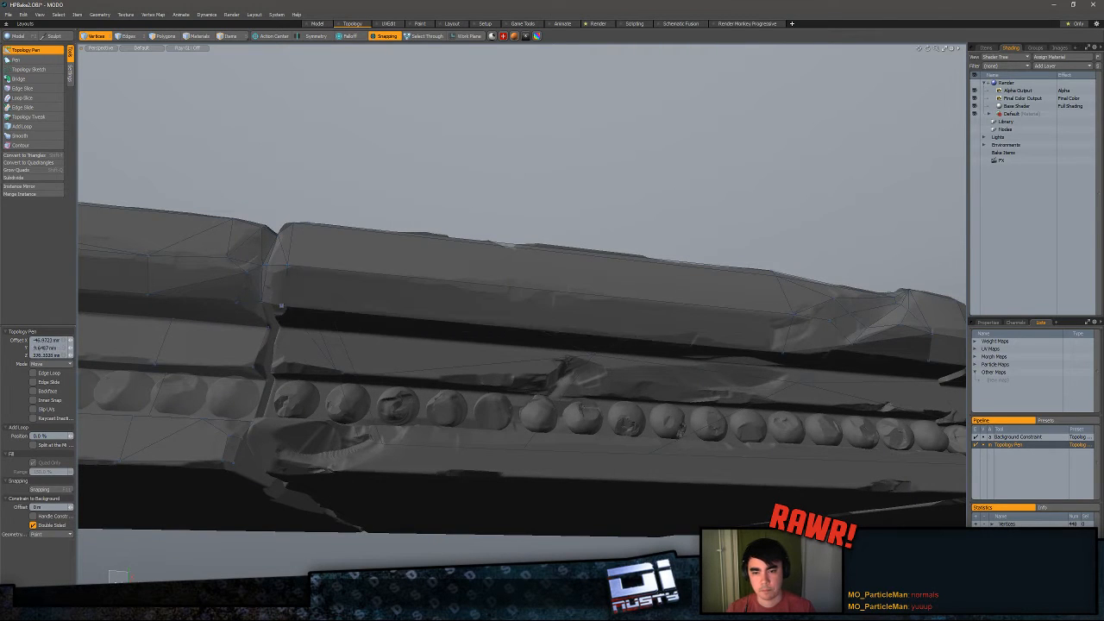
pyautogui.scroll(4, 392, 281)
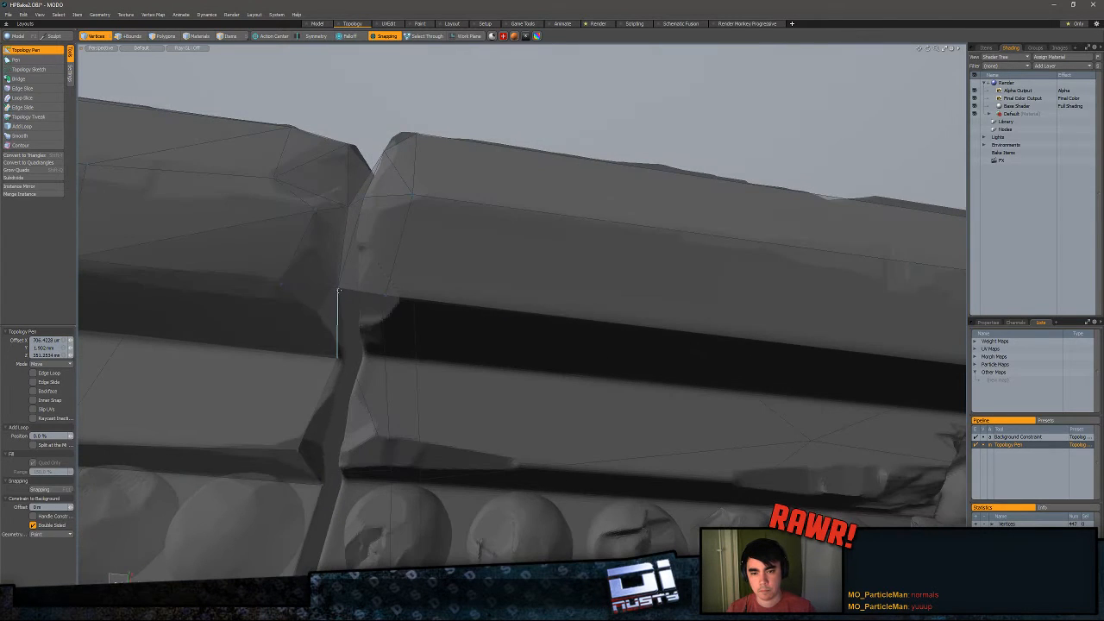
pyautogui.keyDown('alt'); pyautogui.moveTo(386, 319); pyautogui.dragTo(389, 276); pyautogui.keyUp('alt')
pyautogui.scroll(3, 591, 299)
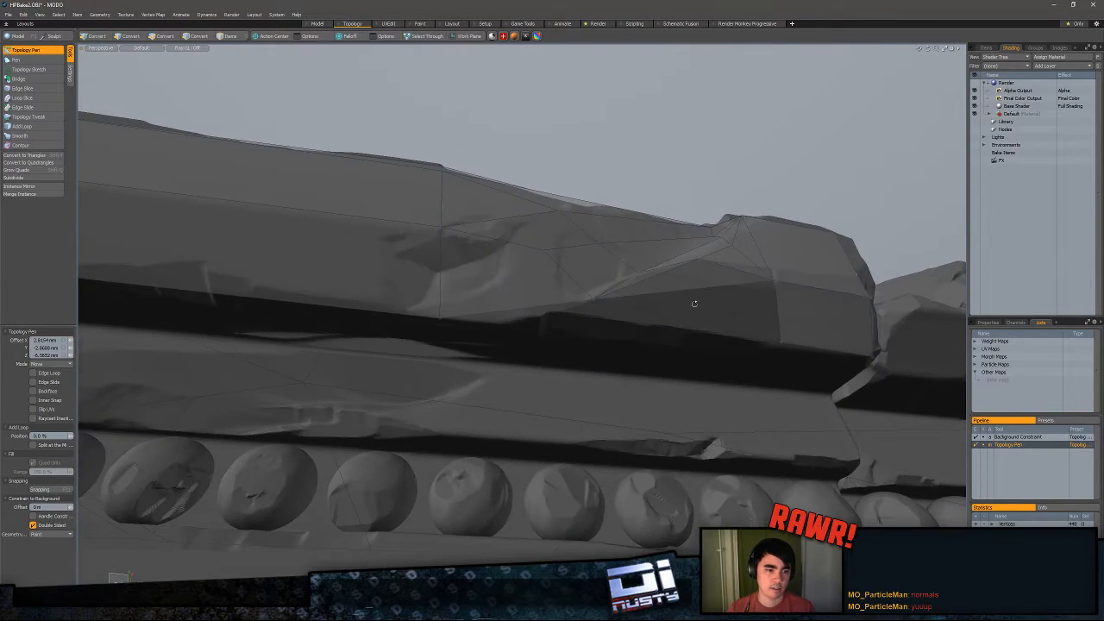
# - Extend the faces under the chipped upper ledge down across the dark recess, reaching the block's far end
pyautogui.moveTo(546, 314); pyautogui.dragTo(498, 325)
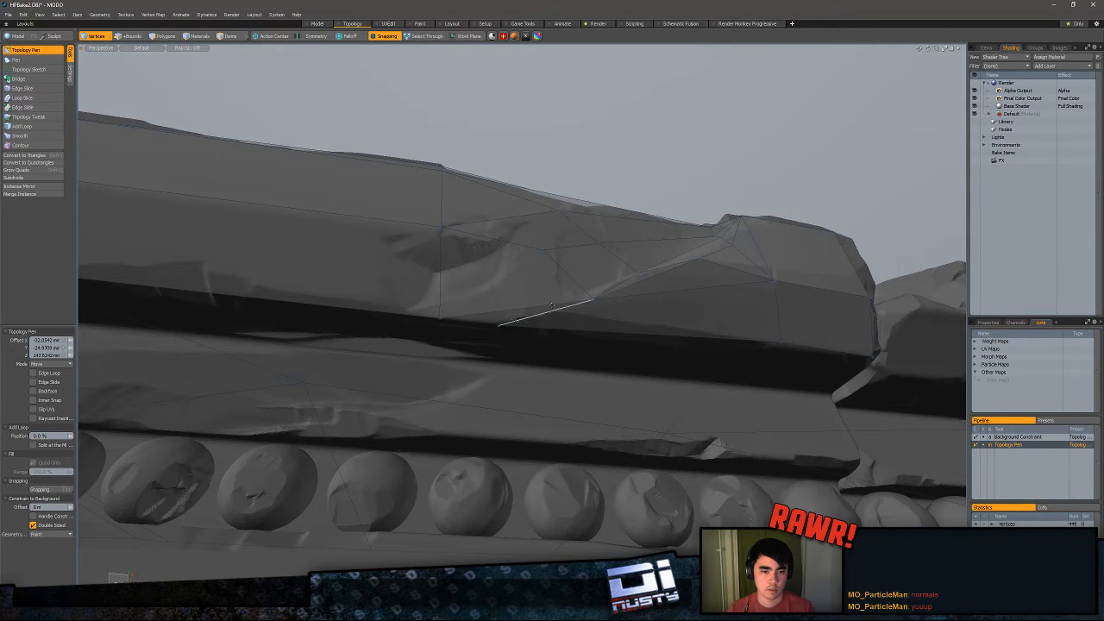
pyautogui.keyDown('alt'); pyautogui.moveTo(441, 362); pyautogui.dragTo(405, 401); pyautogui.keyUp('alt')
pyautogui.keyDown('shift'); pyautogui.moveTo(726, 356); pyautogui.dragTo(723, 409); pyautogui.keyUp('shift')
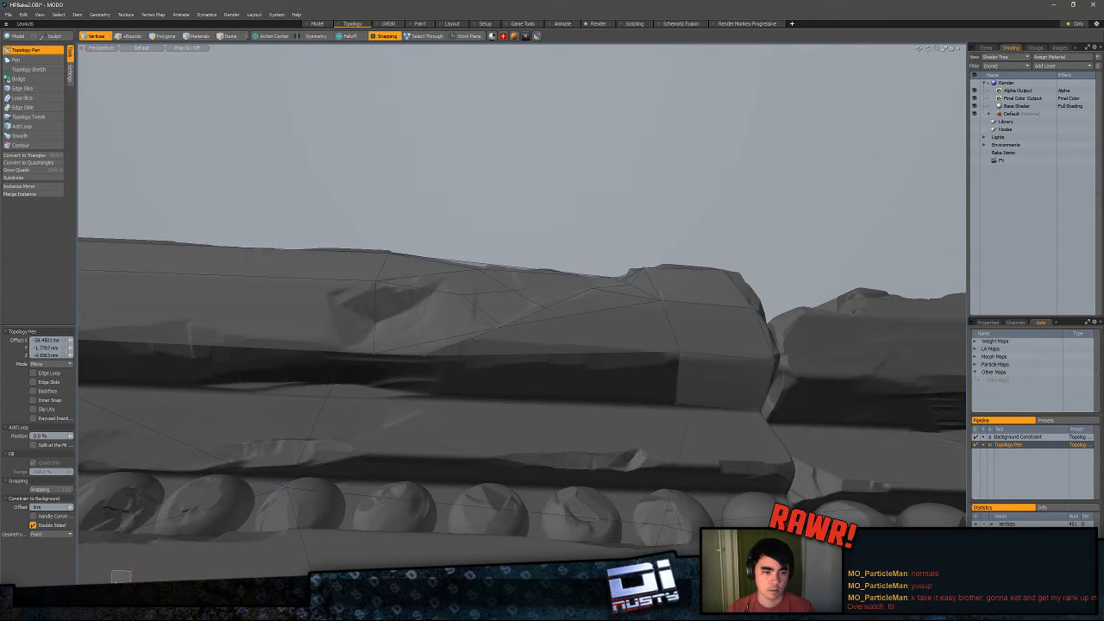
pyautogui.keyDown('shift'); pyautogui.moveTo(679, 352); pyautogui.dragTo(678, 401); pyautogui.keyUp('shift')
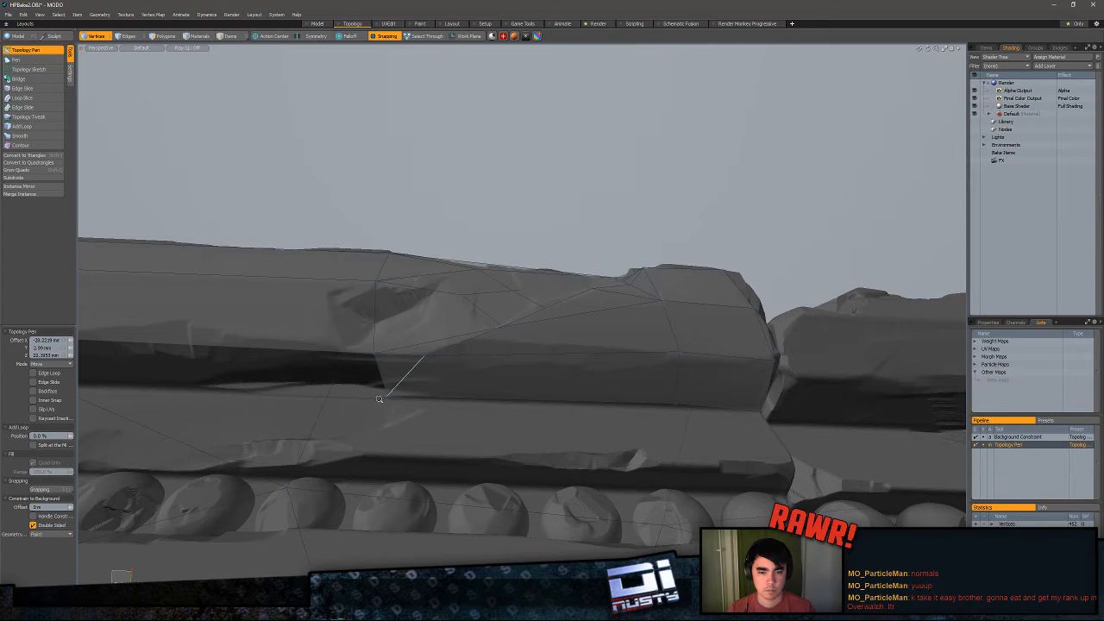
pyautogui.keyDown('alt'); pyautogui.moveTo(379, 399); pyautogui.dragTo(581, 426); pyautogui.keyUp('alt')
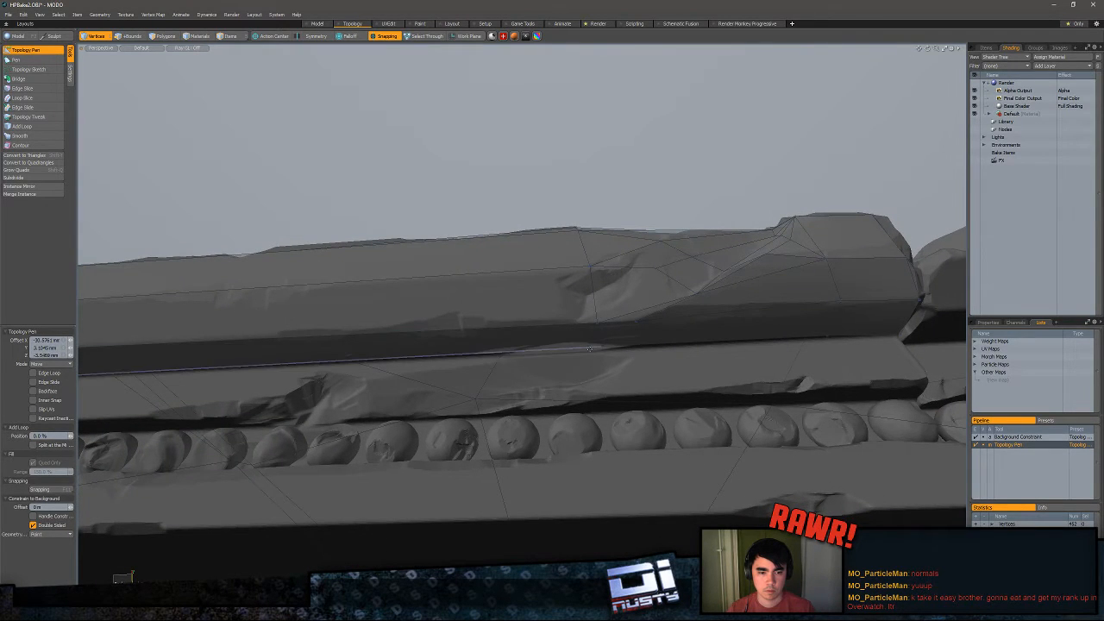
pyautogui.keyDown('alt'); pyautogui.moveTo(594, 324); pyautogui.dragTo(612, 343); pyautogui.keyUp('alt')
# - Inspect the in-progress upper retopology mesh and the separate low-poly slab below it by selecting each connected mesh
pyautogui.press('space')
pyautogui.click(345, 313)
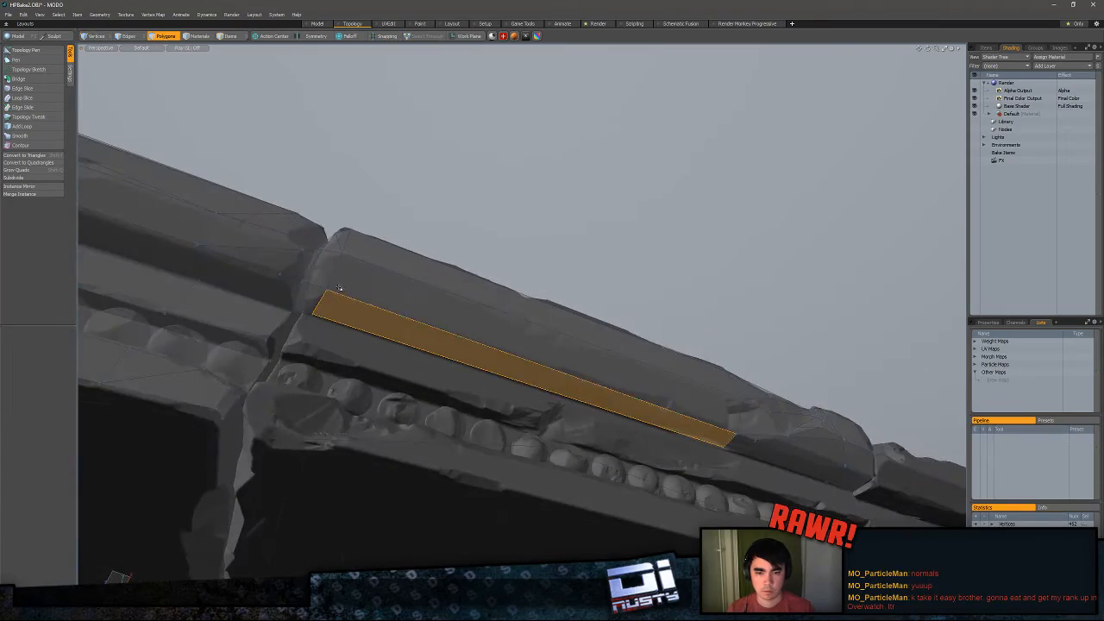
pyautogui.doubleClick(340, 288)
pyautogui.keyDown('alt'); pyautogui.moveTo(399, 301); pyautogui.dragTo(323, 375); pyautogui.keyUp('alt')
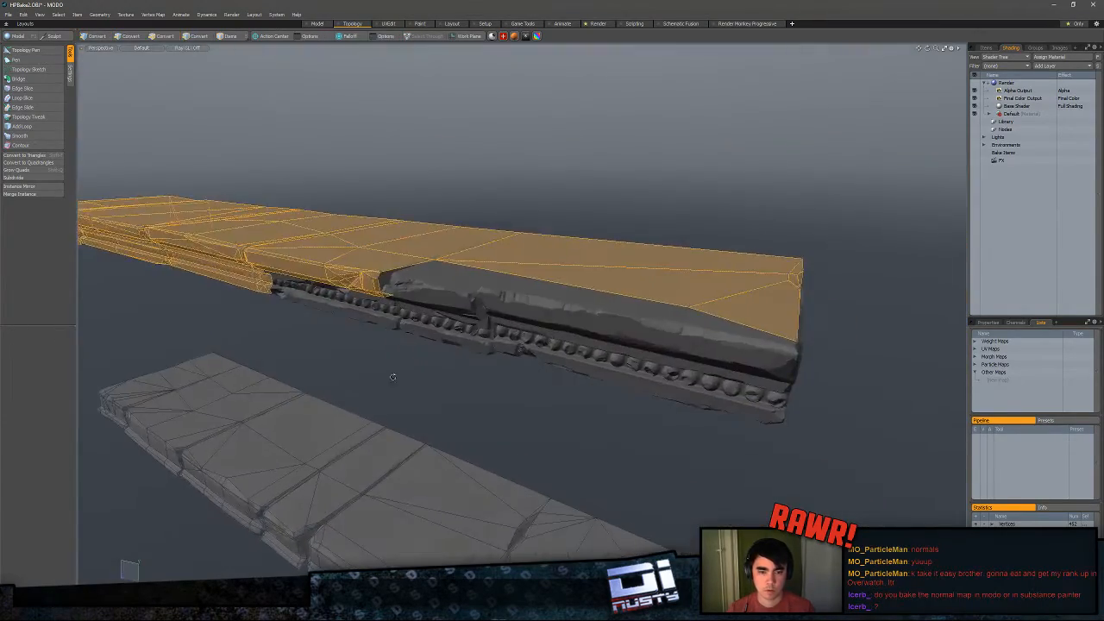
pyautogui.doubleClick(370, 432)
pyautogui.hotkey('shift', 'a')
pyautogui.keyDown('alt'); pyautogui.moveTo(372, 432); pyautogui.dragTo(415, 437); pyautogui.keyUp('alt')
pyautogui.scroll(5, 594, 355)
pyautogui.keyDown('alt'); pyautogui.moveTo(595, 355); pyautogui.dragTo(509, 362); pyautogui.keyUp('alt')
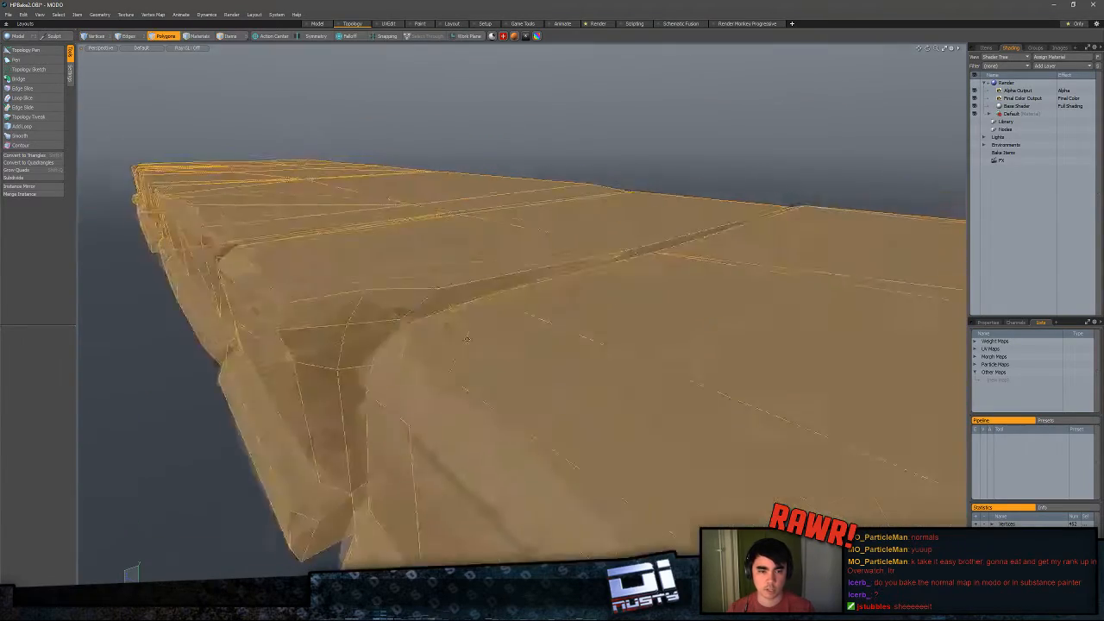
pyautogui.scroll(-5, 596, 345)
pyautogui.keyDown('alt'); pyautogui.moveTo(596, 344); pyautogui.dragTo(673, 340); pyautogui.keyUp('alt')
pyautogui.scroll(-4, 612, 285)
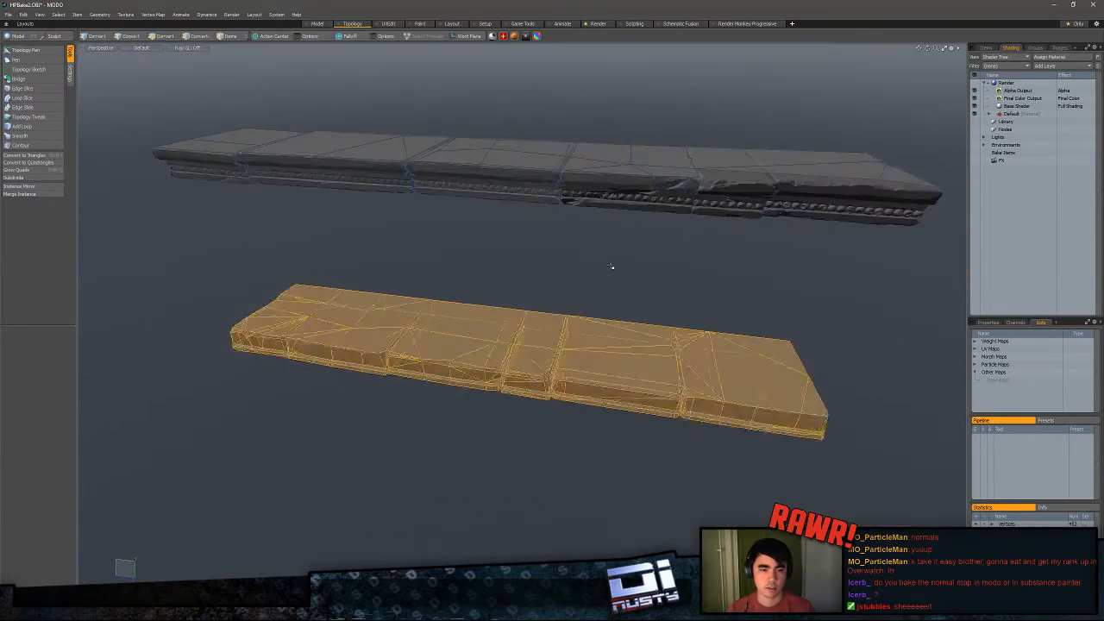
pyautogui.click(612, 267)
# - Cover the flat band above the bead row with new Topology Pen faces from the gap toward the block's far end
pyautogui.keyDown('alt'); pyautogui.moveTo(612, 267); pyautogui.dragTo(875, 405); pyautogui.keyUp('alt')
pyautogui.scroll(5, 616, 316)
pyautogui.keyDown('alt'); pyautogui.moveTo(742, 412); pyautogui.dragTo(460, 367); pyautogui.keyUp('alt')
pyautogui.scroll(2, 722, 424)
pyautogui.scroll(3, 520, 375)
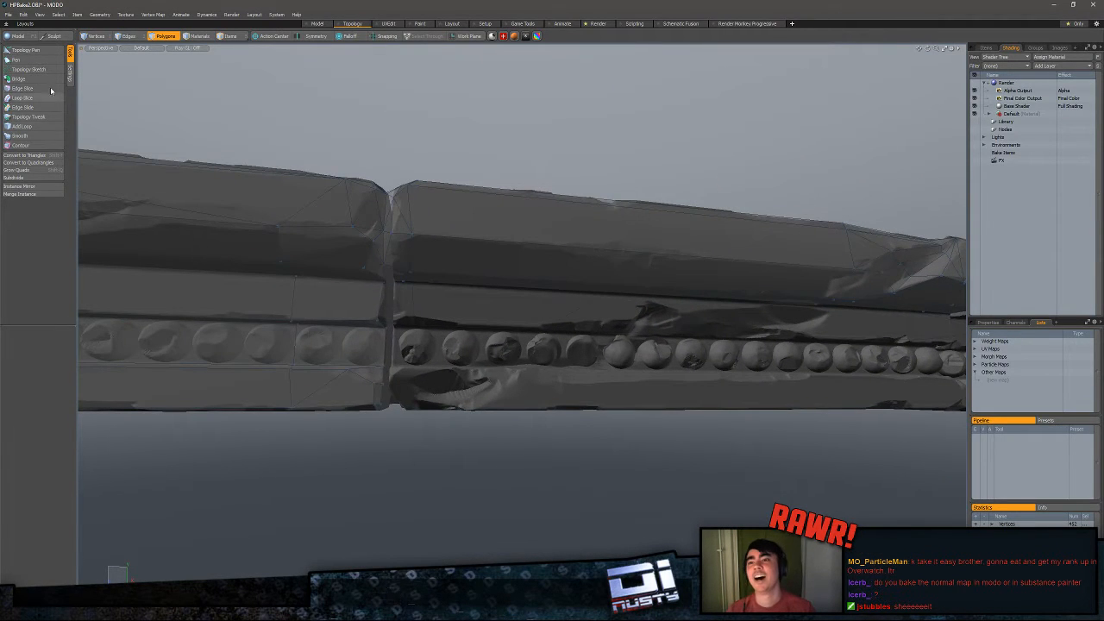
pyautogui.click(35, 51)
pyautogui.keyDown('alt'); pyautogui.moveTo(483, 302); pyautogui.dragTo(418, 341); pyautogui.keyUp('alt')
pyautogui.scroll(2, 458, 333)
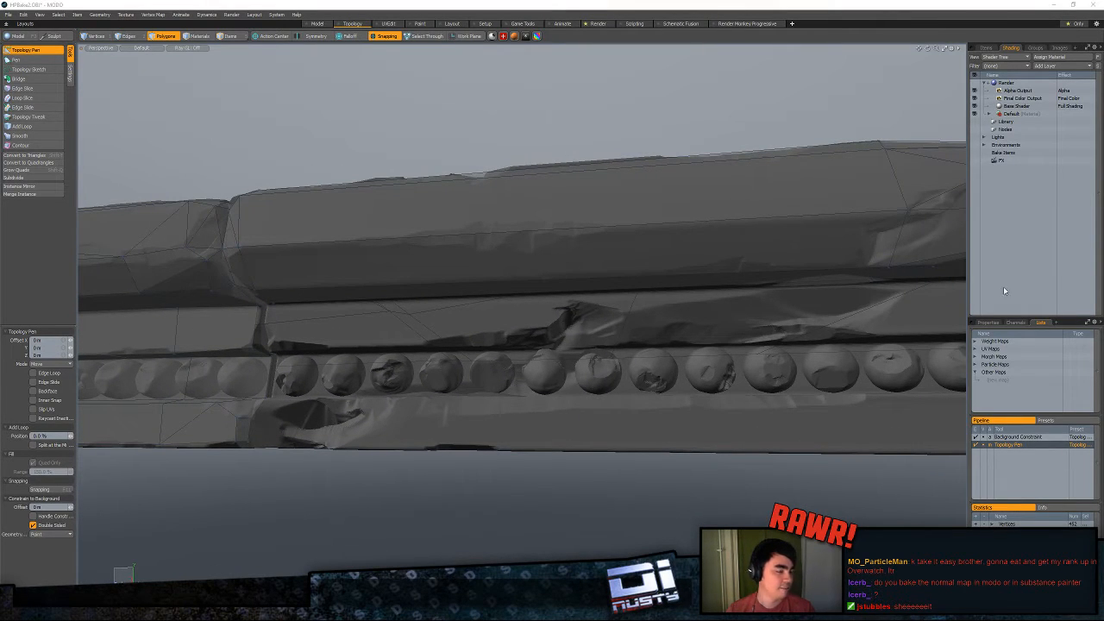
pyautogui.keyDown('alt'); pyautogui.moveTo(509, 319); pyautogui.dragTo(621, 259); pyautogui.keyUp('alt')
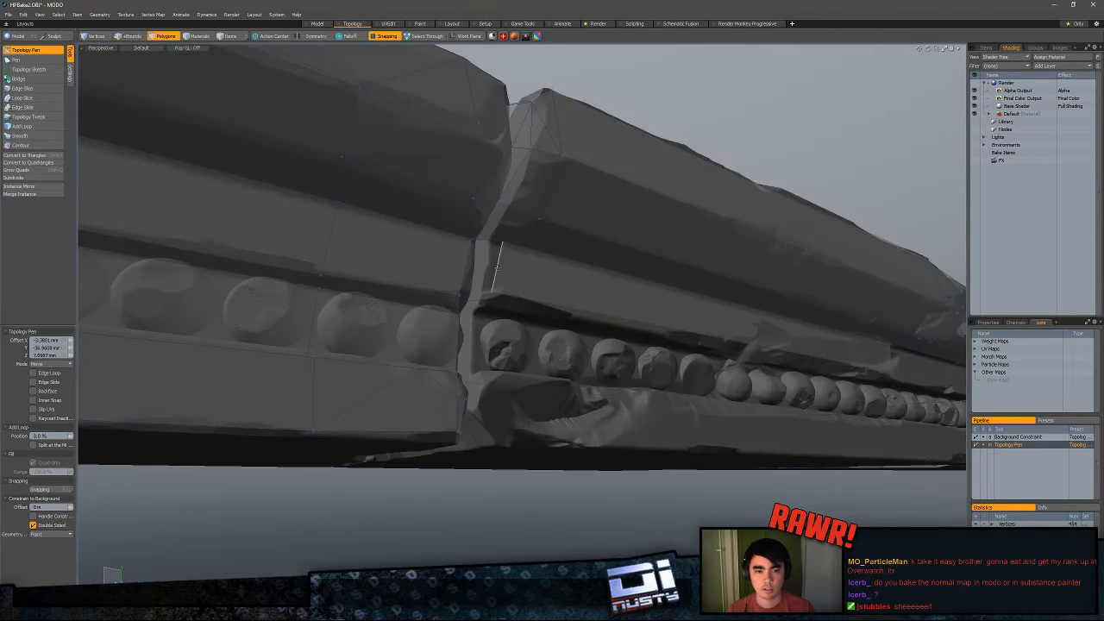
pyautogui.keyDown('alt'); pyautogui.moveTo(496, 267); pyautogui.dragTo(367, 271); pyautogui.keyUp('alt')
pyautogui.click(464, 284)
pyautogui.scroll(-4, 562, 343)
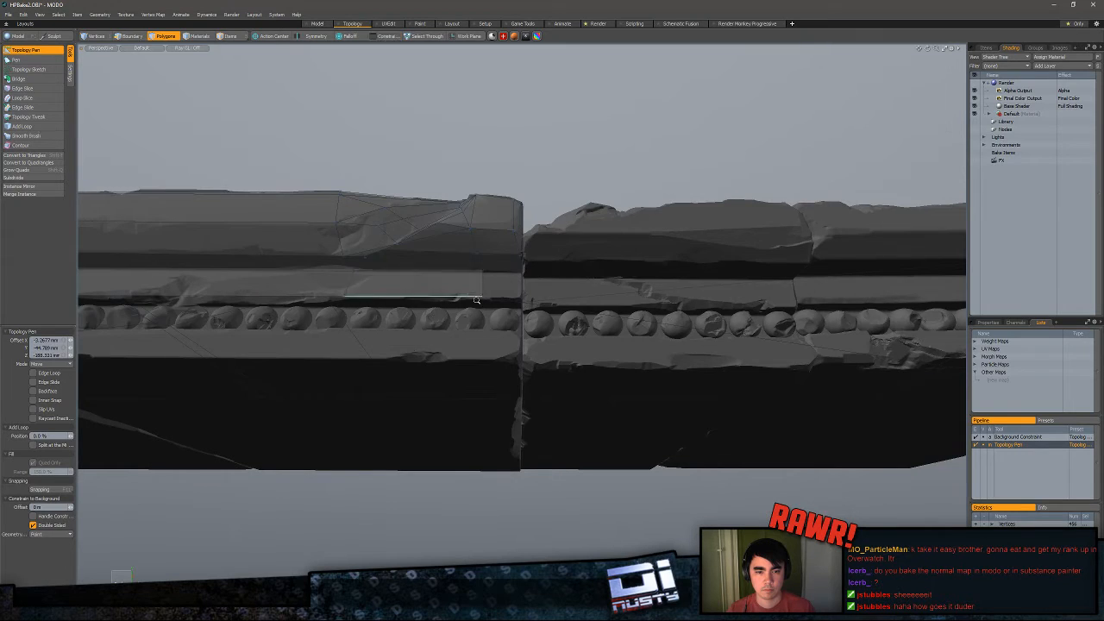
# - Extend the band's faces down through the narrow recess above the beads and check the new strip
pyautogui.keyDown('alt'); pyautogui.moveTo(476, 301); pyautogui.dragTo(482, 240); pyautogui.keyUp('alt')
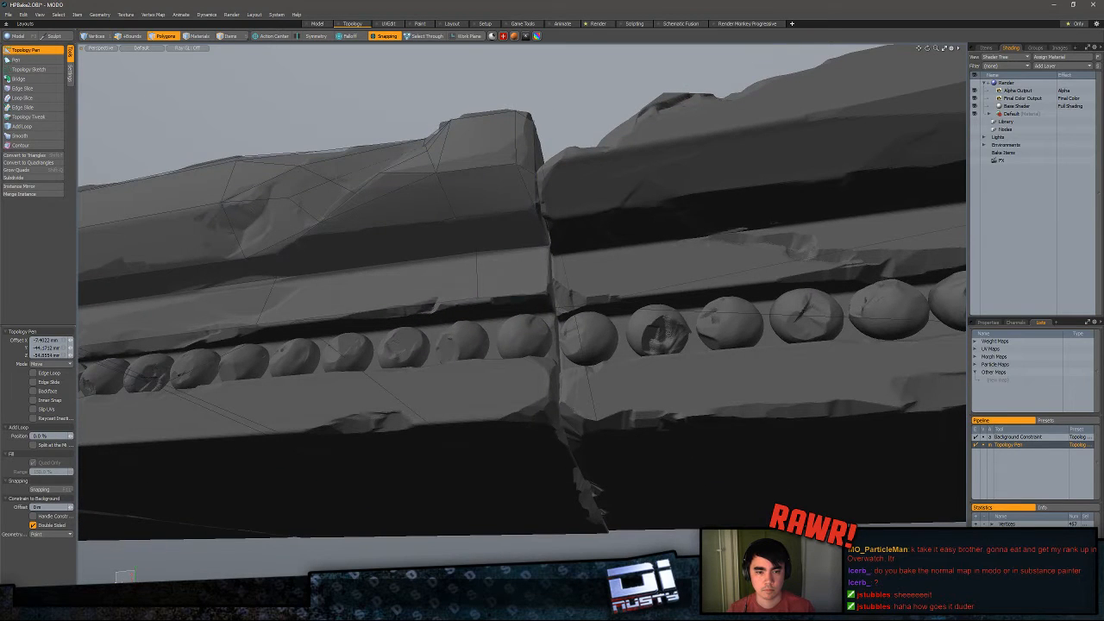
pyautogui.keyDown('alt'); pyautogui.moveTo(513, 285); pyautogui.dragTo(636, 303); pyautogui.keyUp('alt')
pyautogui.press('q')
pyautogui.click(415, 332)
pyautogui.click(387, 324)
pyautogui.click(505, 295)
pyautogui.doubleClick(506, 295)
pyautogui.press('Escape')
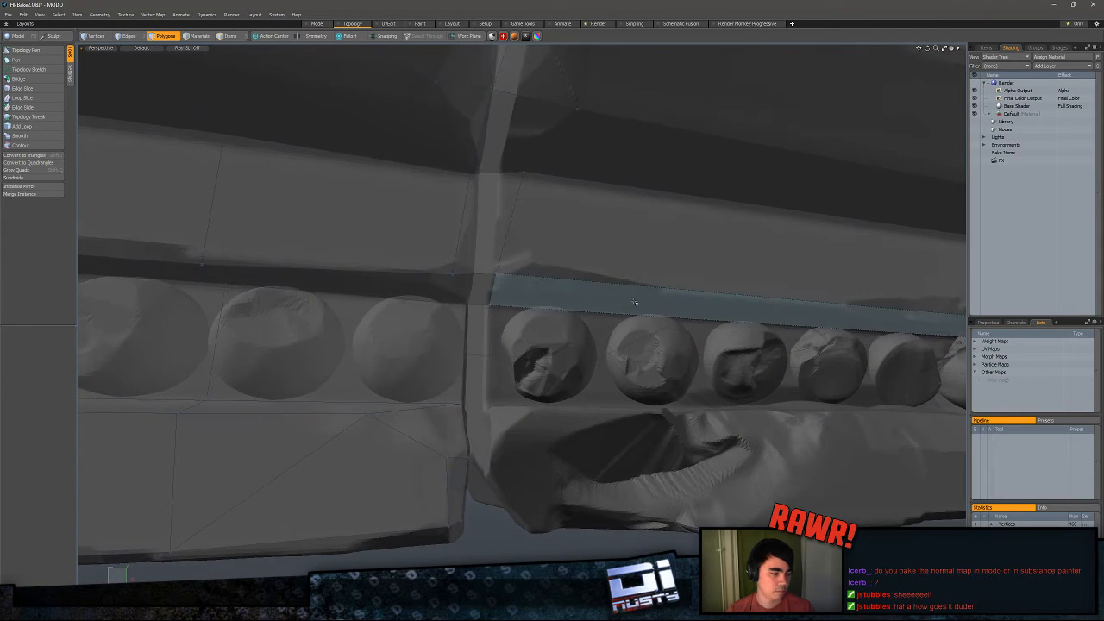
# - Extend Topology Pen faces from the recess down over the bead row, starting at the gap
pyautogui.click(26, 50)
pyautogui.keyDown('alt'); pyautogui.moveTo(577, 321); pyautogui.dragTo(527, 273); pyautogui.keyUp('alt')
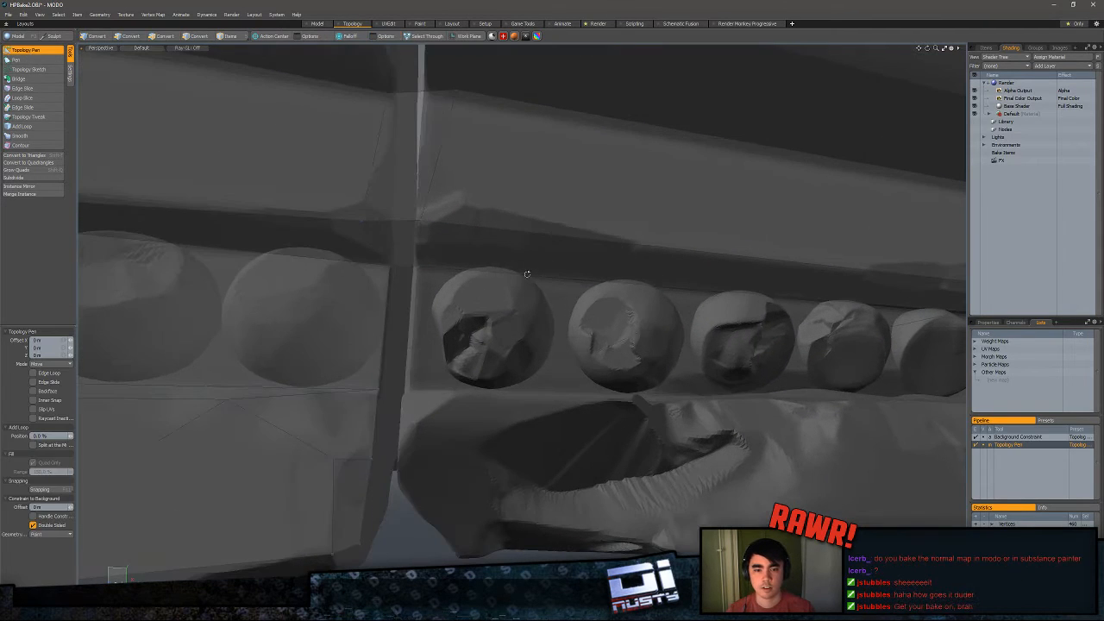
pyautogui.keyDown('shift'); pyautogui.moveTo(389, 267); pyautogui.dragTo(453, 382); pyautogui.keyUp('shift')
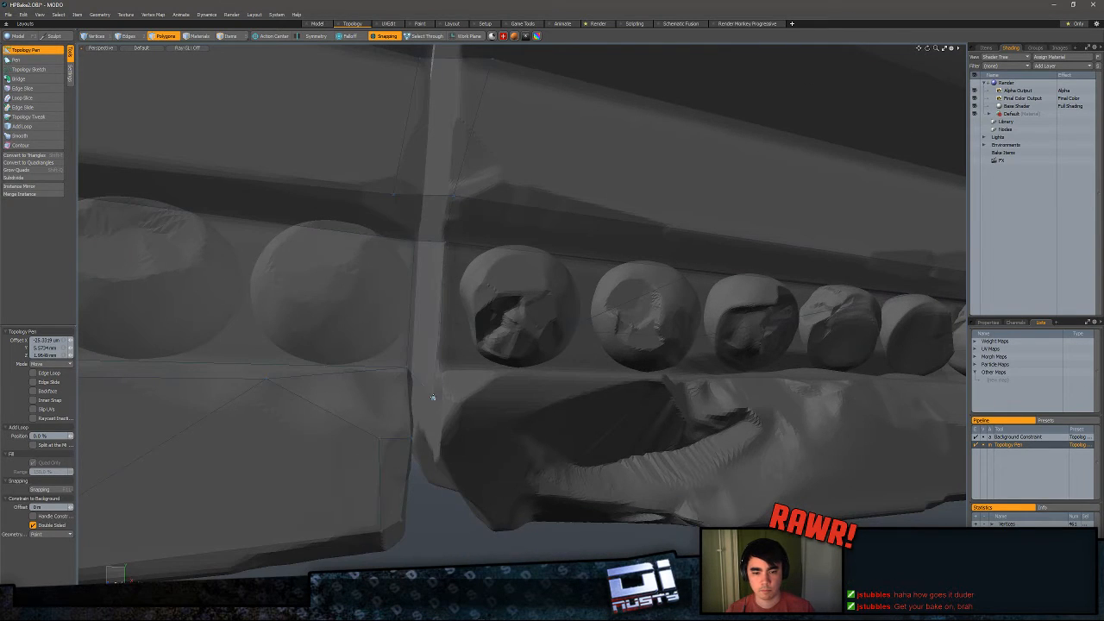
pyautogui.moveTo(433, 398); pyautogui.dragTo(388, 289)
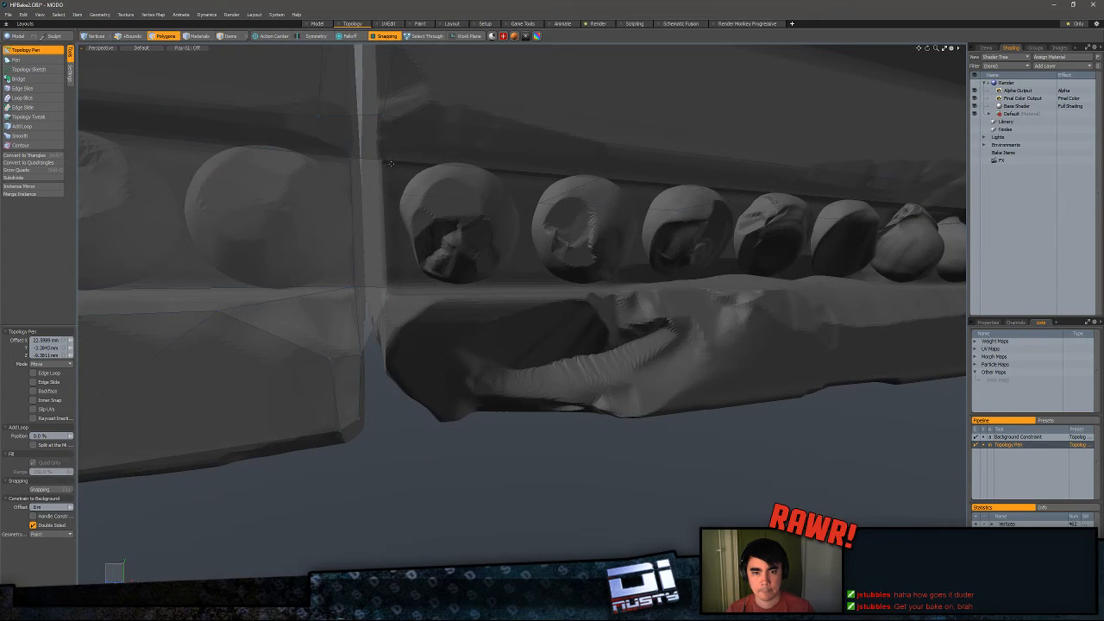
pyautogui.keyDown('shift'); pyautogui.moveTo(431, 163); pyautogui.dragTo(360, 341); pyautogui.keyUp('shift')
pyautogui.keyDown('shift'); pyautogui.moveTo(518, 298); pyautogui.dragTo(543, 314); pyautogui.keyUp('shift')
pyautogui.keyDown('alt'); pyautogui.moveTo(543, 314); pyautogui.dragTo(550, 316); pyautogui.keyUp('alt')
# - Delete the long tapering face beneath the bead row and check the remaining bead-row face
pyautogui.press('space')
pyautogui.click(558, 307)
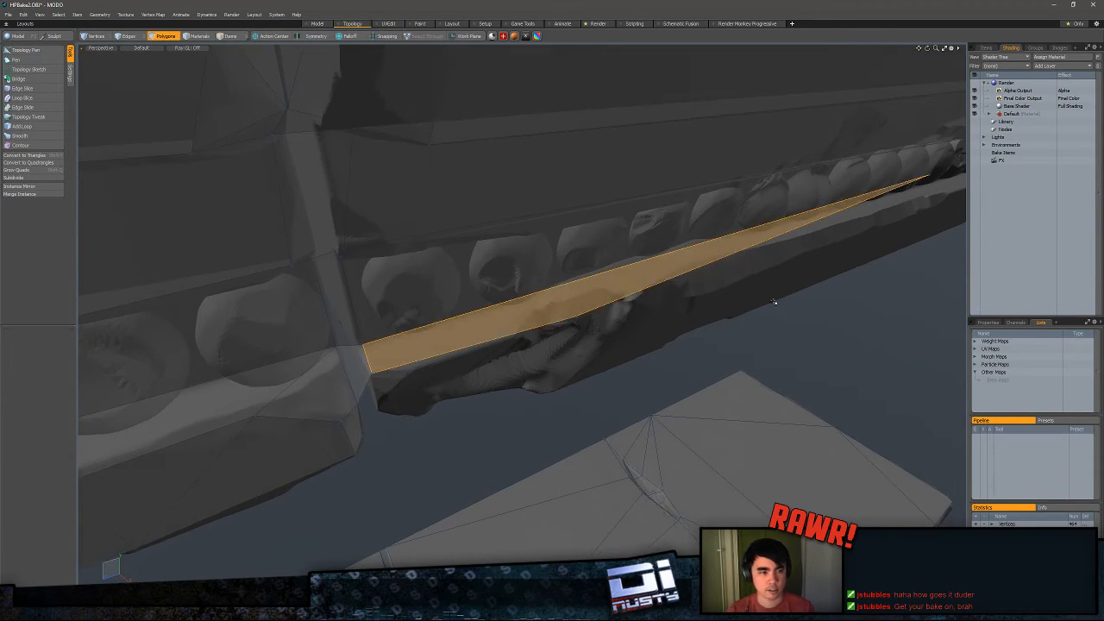
pyautogui.press('Delete')
pyautogui.click(640, 257)
pyautogui.keyDown('alt'); pyautogui.keyDown('shift'); pyautogui.moveTo(640, 257); pyautogui.dragTo(259, 285); pyautogui.keyUp('shift'); pyautogui.keyUp('alt')
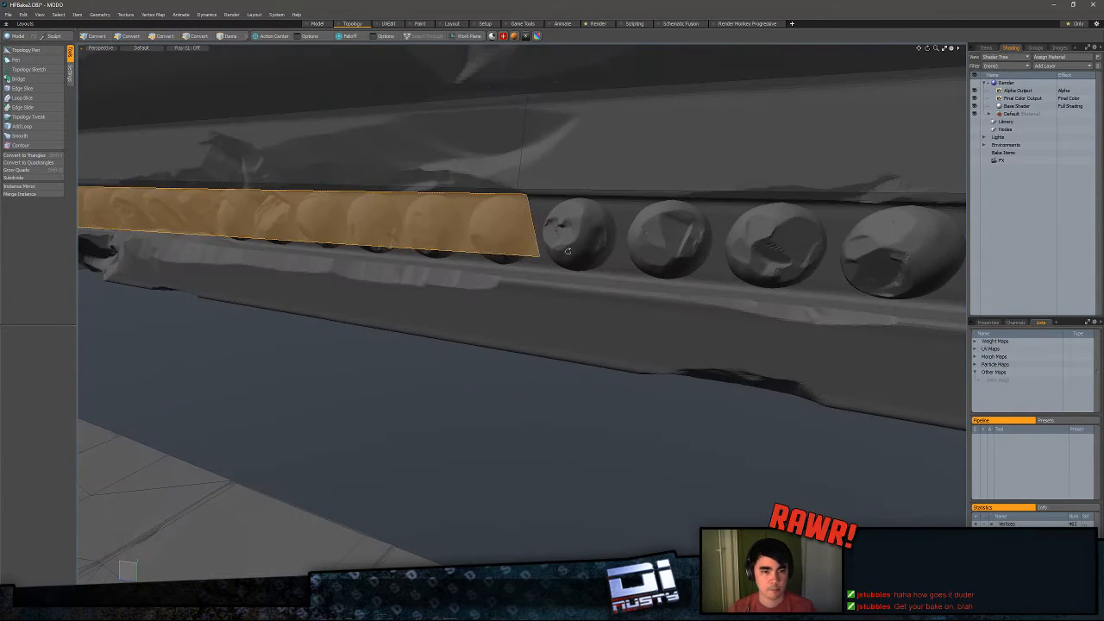
pyautogui.press('Escape')
# - Extend the bead-row faces with the Topology Pen over the remaining beads toward the block's end
pyautogui.click(31, 50)
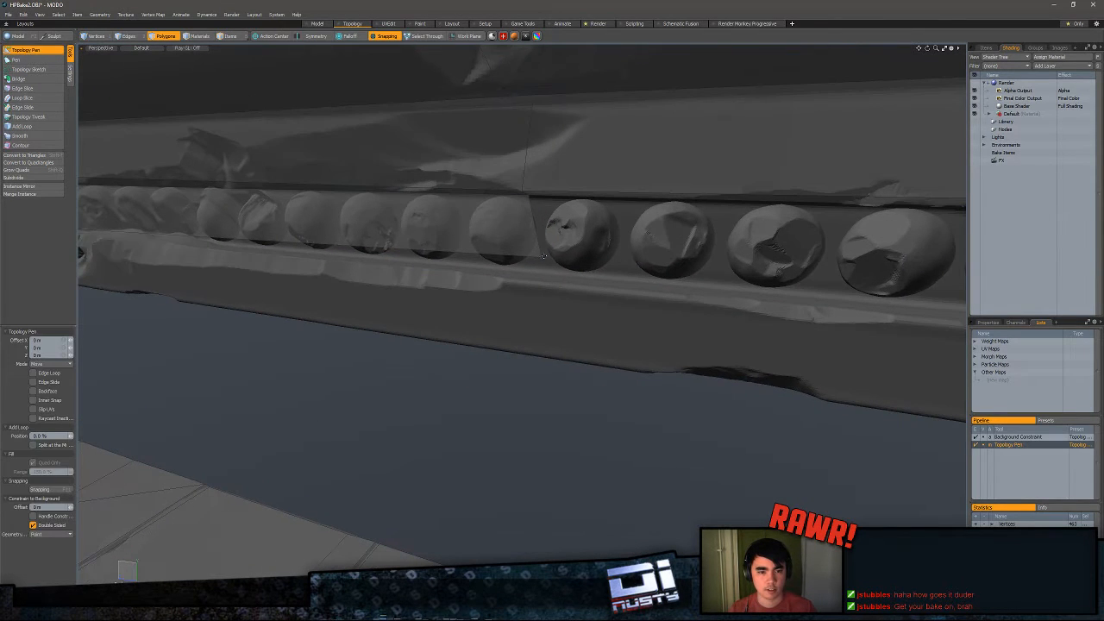
pyautogui.moveTo(528, 265)
pyautogui.keyDown('ctrl'); pyautogui.keyDown('alt'); pyautogui.mouseDown()
pyautogui.moveTo(488, 281)
pyautogui.moveTo(477, 279)
pyautogui.moveTo(523, 263)
pyautogui.moveTo(409, 274)
pyautogui.moveTo(543, 265)
pyautogui.moveTo(537, 273)
pyautogui.mouseUp(); pyautogui.keyUp('alt'); pyautogui.keyUp('ctrl')
pyautogui.keyDown('alt'); pyautogui.moveTo(328, 260); pyautogui.dragTo(663, 307); pyautogui.keyUp('alt')
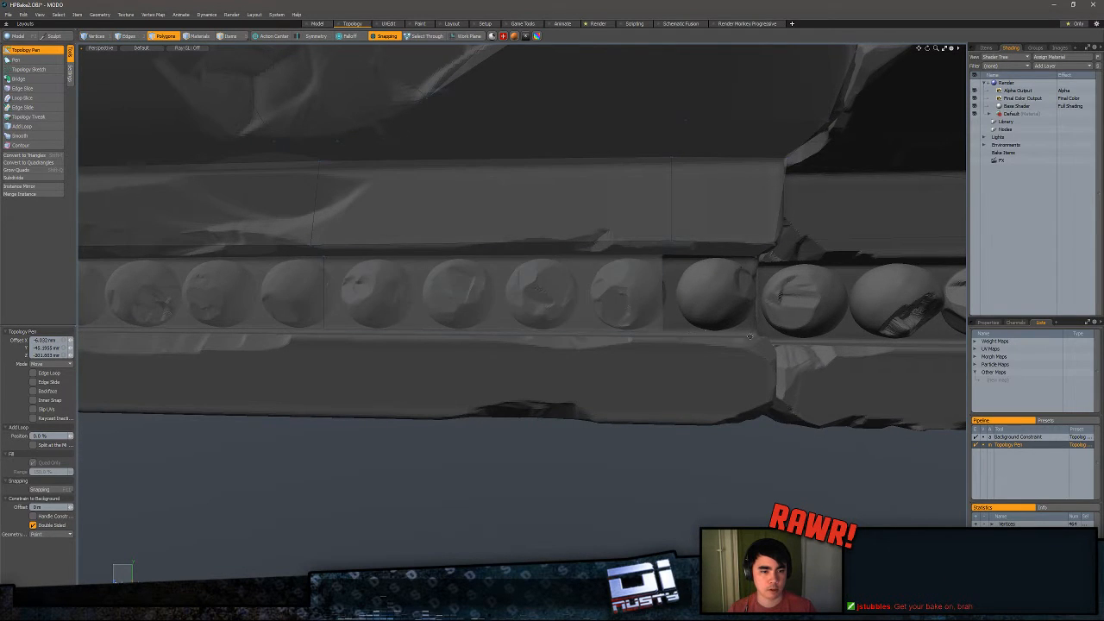
pyautogui.keyDown('alt'); pyautogui.moveTo(750, 337); pyautogui.dragTo(567, 299); pyautogui.keyUp('alt')
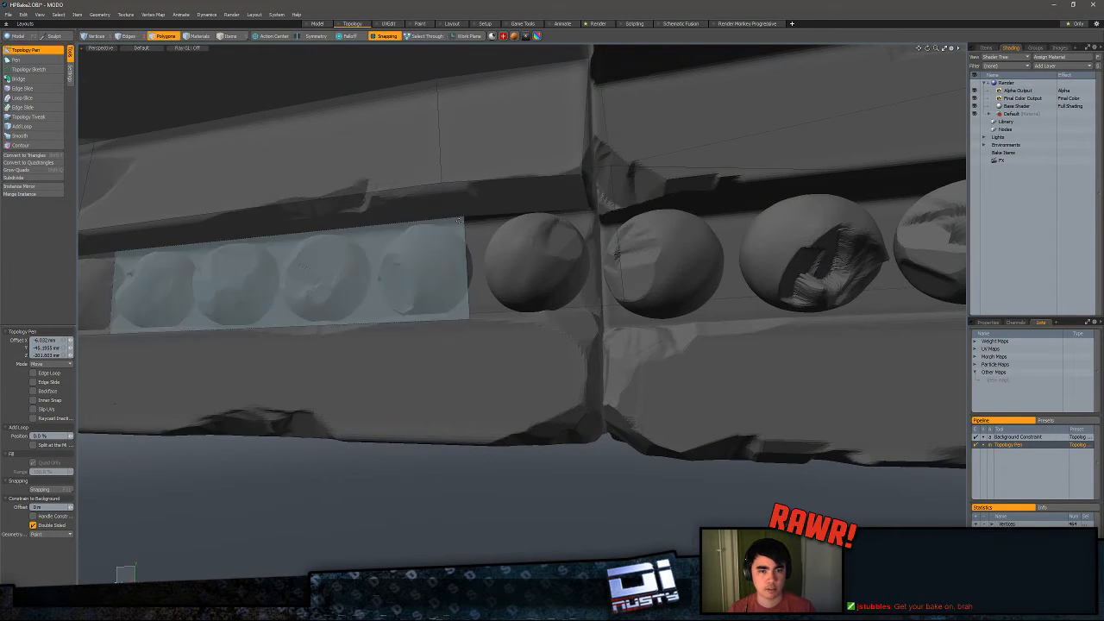
# - Extend Topology Pen faces from the bead row's end over the ledge and along it beneath the beads
pyautogui.keyDown('alt'); pyautogui.moveTo(459, 221); pyautogui.dragTo(556, 375); pyautogui.keyUp('alt')
pyautogui.scroll(-1, 551, 323)
pyautogui.moveTo(557, 375)
pyautogui.keyDown('alt'); pyautogui.mouseDown()
pyautogui.moveTo(561, 348)
pyautogui.moveTo(535, 382)
pyautogui.mouseUp(); pyautogui.keyUp('alt')
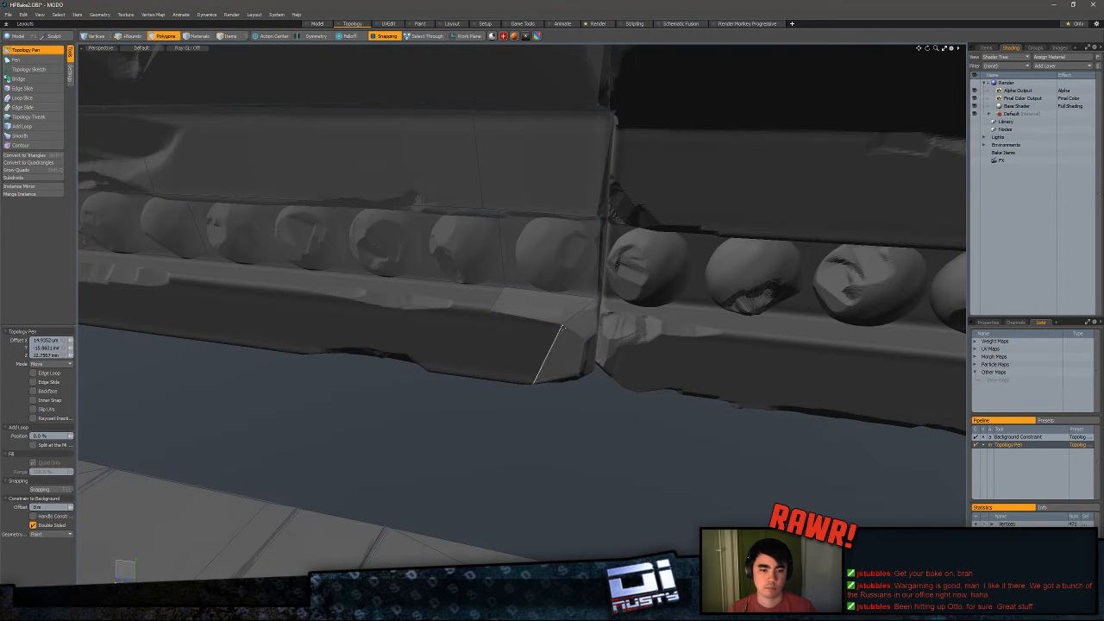
pyautogui.keyDown('shift'); pyautogui.moveTo(562, 328); pyautogui.dragTo(445, 352); pyautogui.keyUp('shift')
pyautogui.keyDown('alt'); pyautogui.moveTo(446, 352); pyautogui.dragTo(506, 321); pyautogui.keyUp('alt')
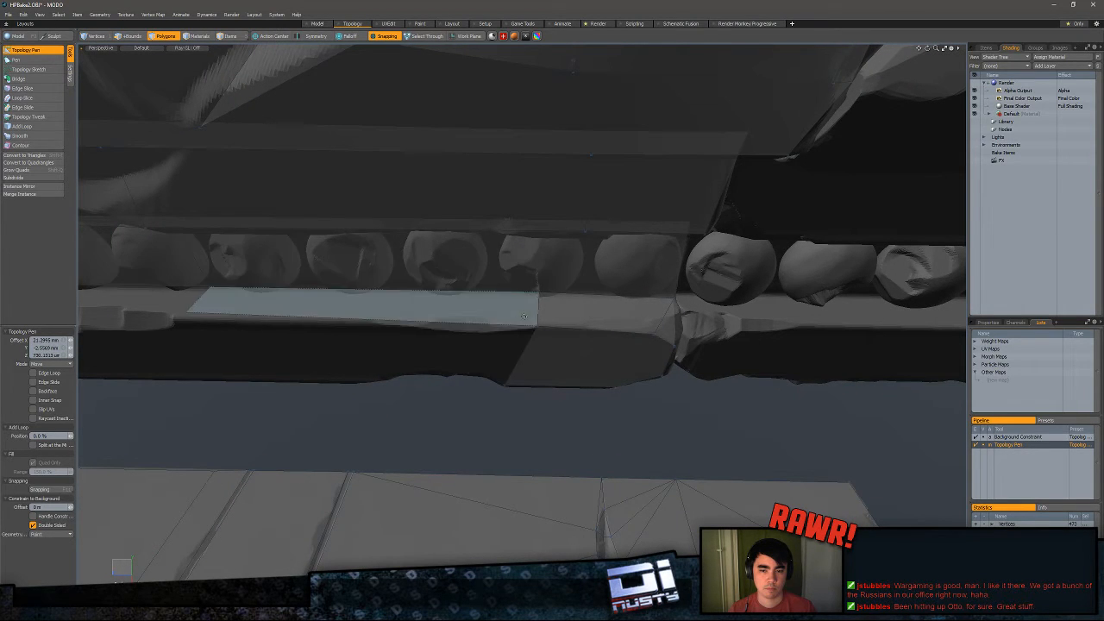
# - Delete the misplaced ledge face beneath the bead row
pyautogui.keyDown('ctrl'); pyautogui.keyDown('alt'); pyautogui.moveTo(680, 277); pyautogui.dragTo(558, 311); pyautogui.keyUp('alt'); pyautogui.keyUp('ctrl')
pyautogui.press('q')
pyautogui.click(555, 312)
pyautogui.press('Delete')
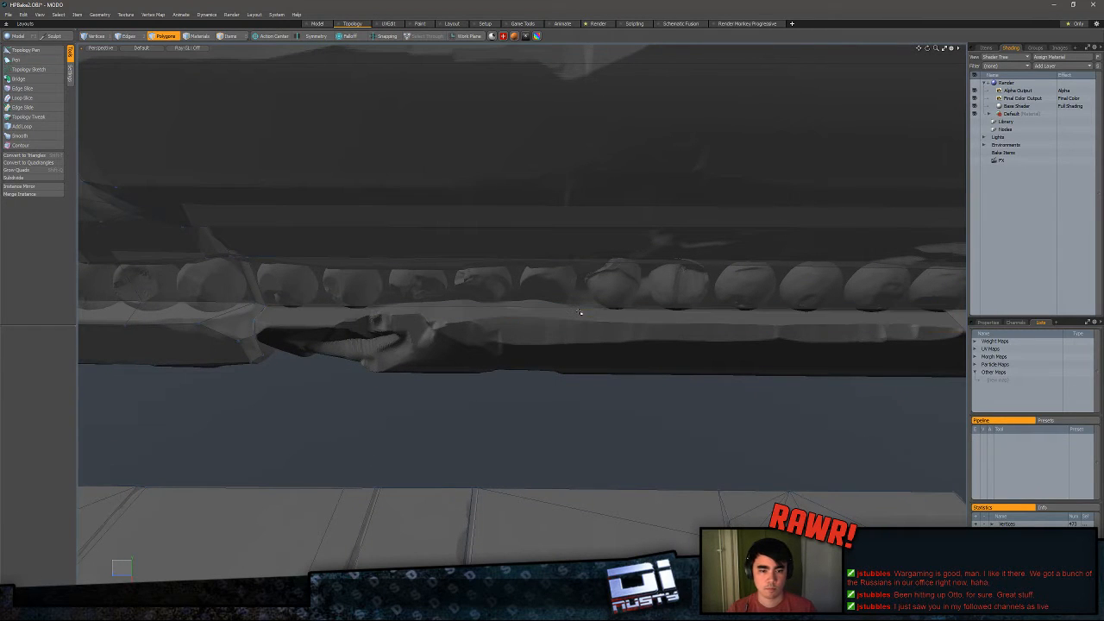
# - Draw a polygon with the Pen tool at the ledge corner, bridging the gap between the two blocks
pyautogui.click(39, 51)
pyautogui.keyDown('alt'); pyautogui.moveTo(293, 204); pyautogui.dragTo(385, 185); pyautogui.keyUp('alt')
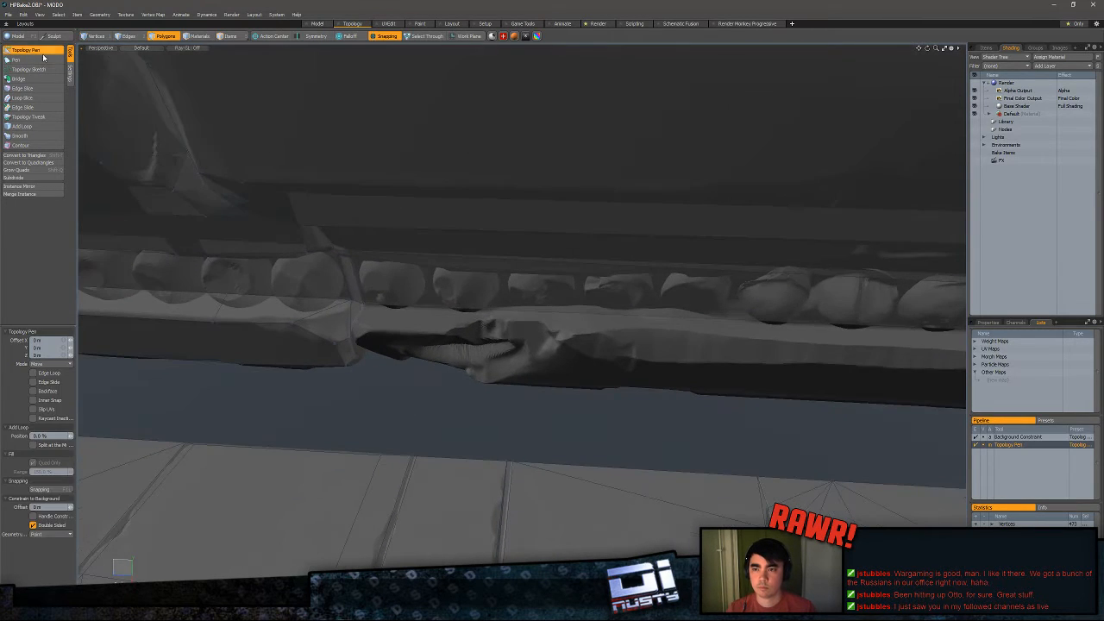
pyautogui.click(41, 59)
pyautogui.keyDown('alt'); pyautogui.moveTo(591, 326); pyautogui.dragTo(434, 338); pyautogui.keyUp('alt')
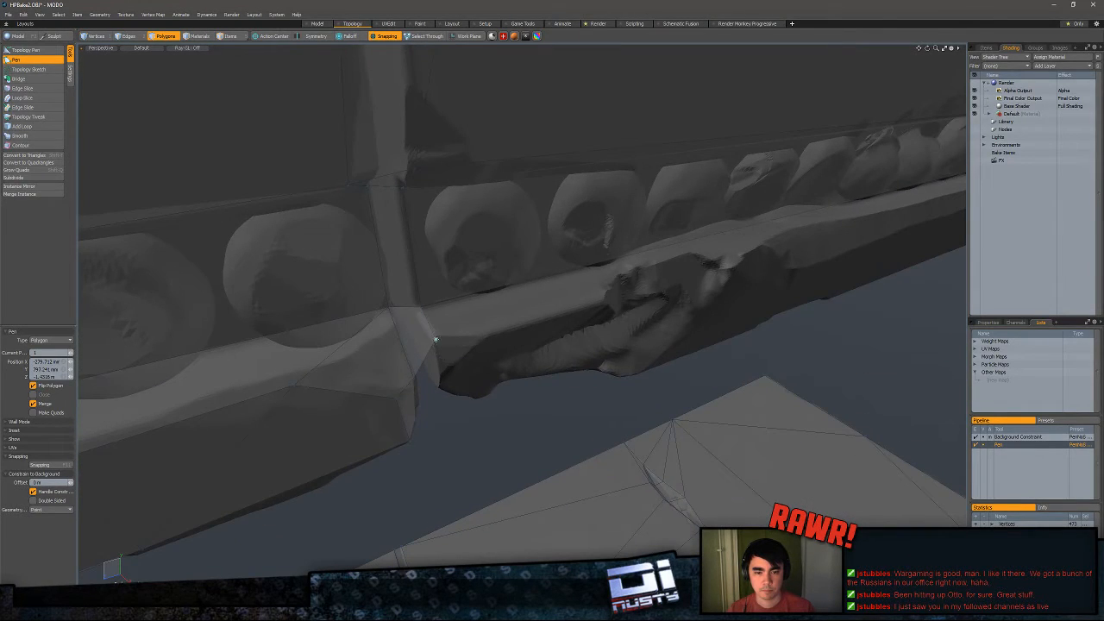
pyautogui.click(455, 368)
pyautogui.keyDown('alt'); pyautogui.moveTo(447, 386); pyautogui.dragTo(531, 301); pyautogui.keyUp('alt')
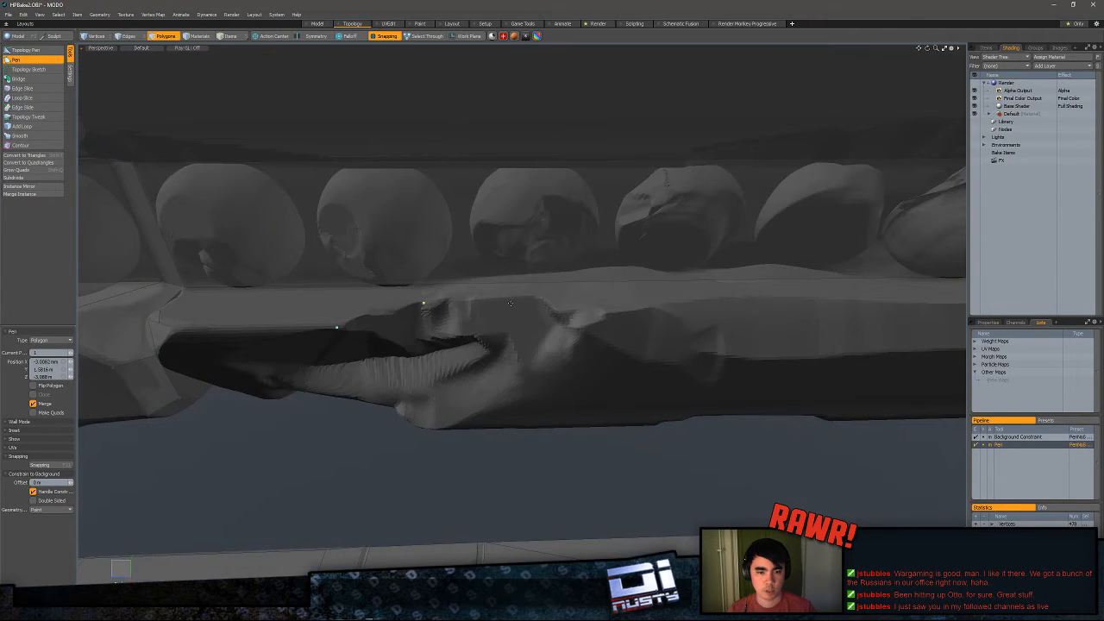
# - Draw a six-point Pen polygon over the broken chunk of the ledge, with its lower points on the chunk's front
pyautogui.click(602, 313)
pyautogui.click(534, 349)
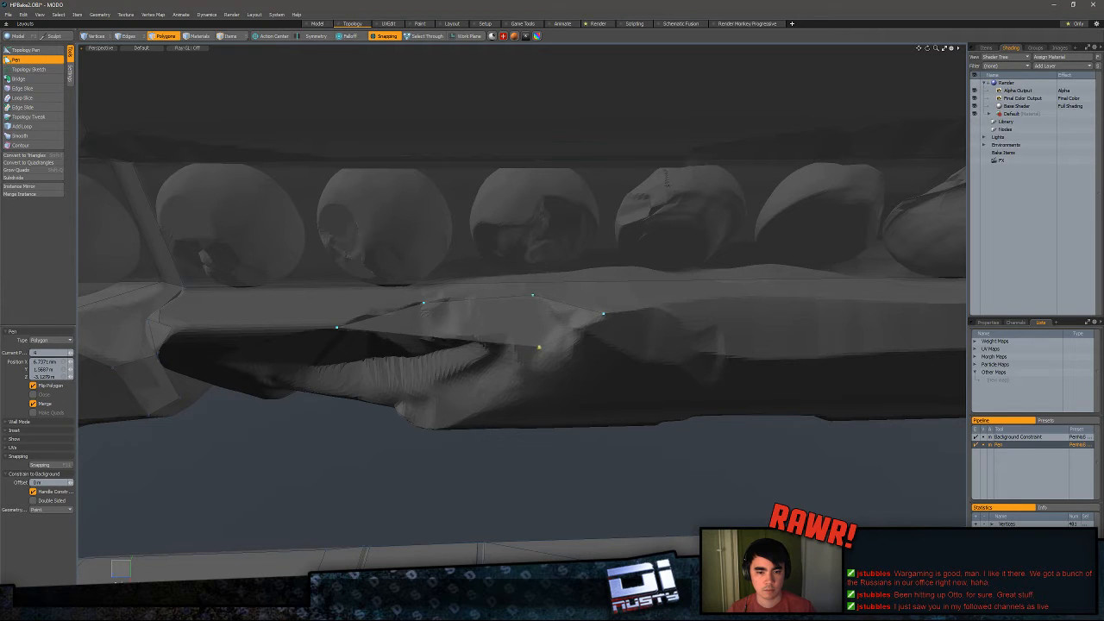
pyautogui.moveTo(534, 350); pyautogui.dragTo(543, 369)
pyautogui.moveTo(543, 369)
pyautogui.keyDown('alt'); pyautogui.mouseDown()
pyautogui.moveTo(525, 355)
pyautogui.moveTo(533, 369)
pyautogui.mouseUp(); pyautogui.keyUp('alt')
pyautogui.click(407, 364)
pyautogui.keyDown('alt'); pyautogui.moveTo(411, 359); pyautogui.dragTo(404, 352); pyautogui.keyUp('alt')
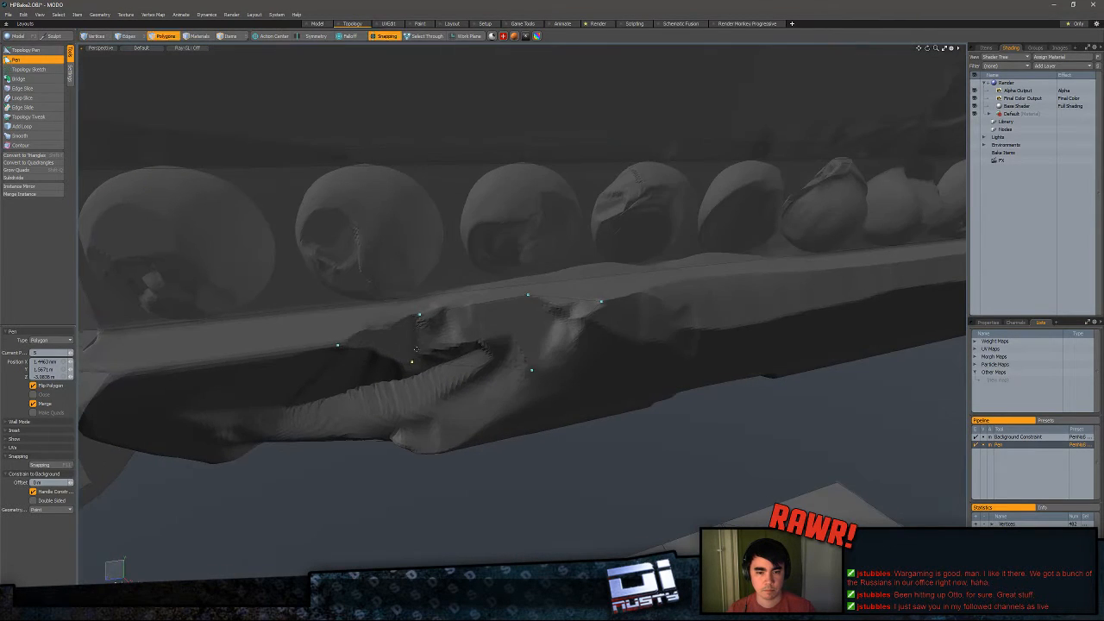
# - Split the broken chunk's polygon between its upper and lower middle points and check the resulting polygons
pyautogui.press('1')
pyautogui.press('Escape')
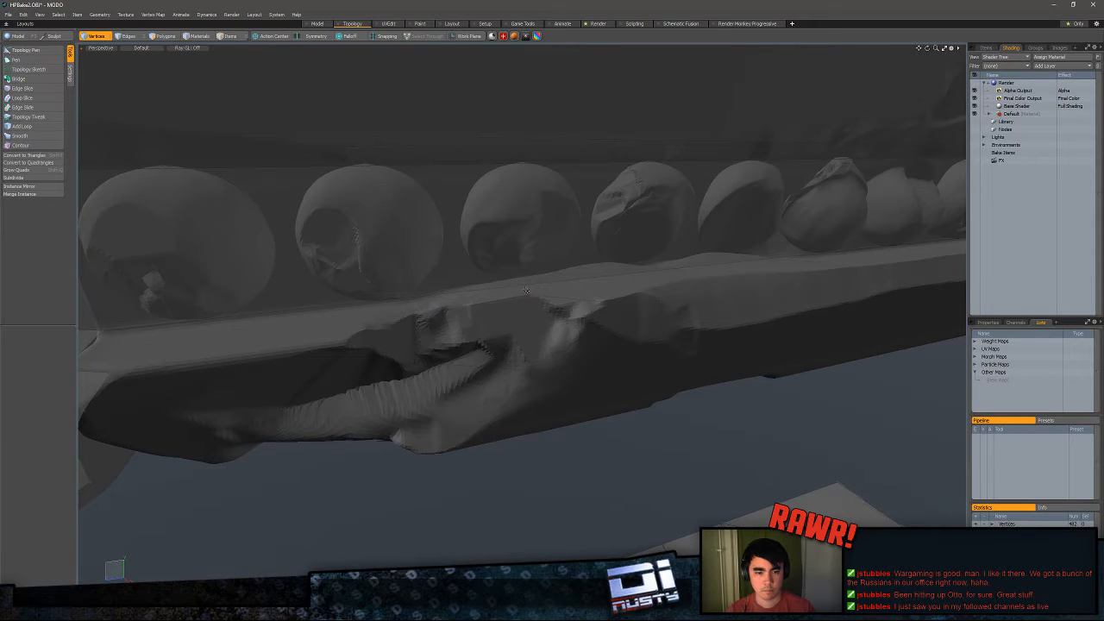
pyautogui.moveTo(526, 290); pyautogui.dragTo(550, 304, button='right')
pyautogui.press('3')
pyautogui.keyDown('alt'); pyautogui.moveTo(508, 333); pyautogui.dragTo(581, 288); pyautogui.keyUp('alt')
pyautogui.doubleClick(581, 306)
pyautogui.click(656, 343)
pyautogui.keyDown('alt'); pyautogui.moveTo(656, 342); pyautogui.dragTo(337, 307); pyautogui.keyUp('alt')
pyautogui.doubleClick(473, 338)
pyautogui.click(506, 335)
pyautogui.click(33, 50)
pyautogui.hotkey('ctrl', 'z')
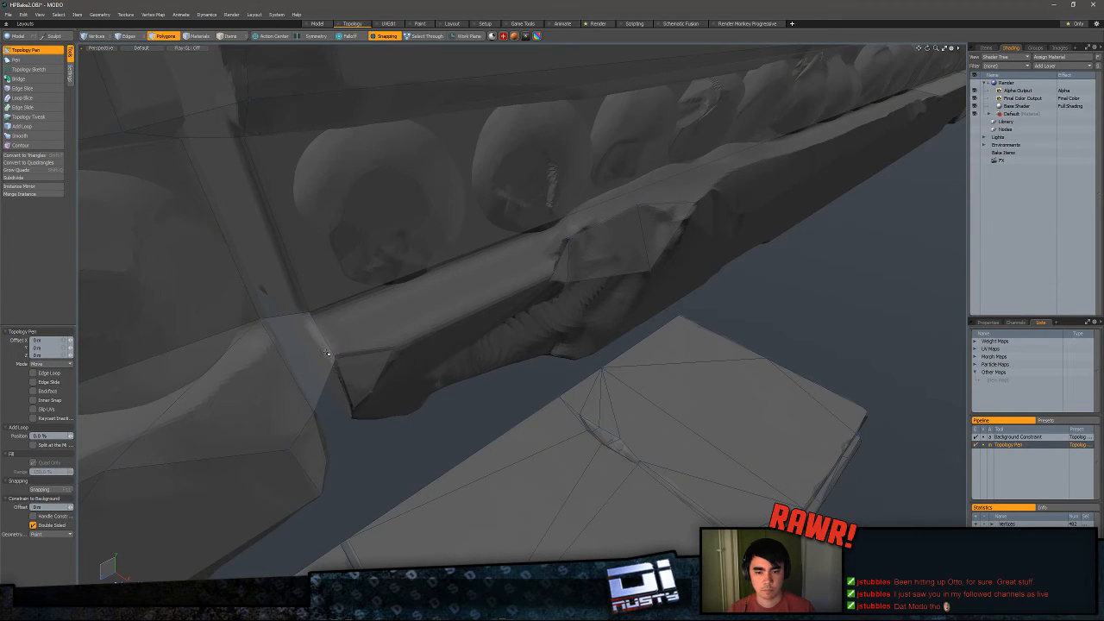
pyautogui.press('1')
pyautogui.click(335, 357)
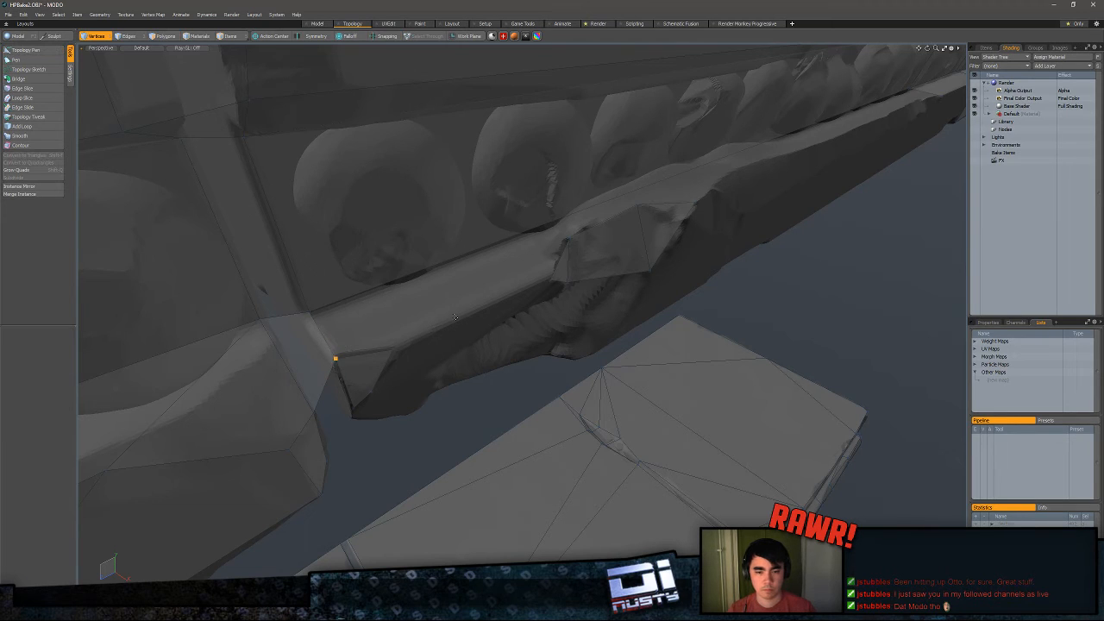
pyautogui.press('Escape')
pyautogui.click(34, 50)
pyautogui.moveTo(344, 379); pyautogui.dragTo(343, 352)
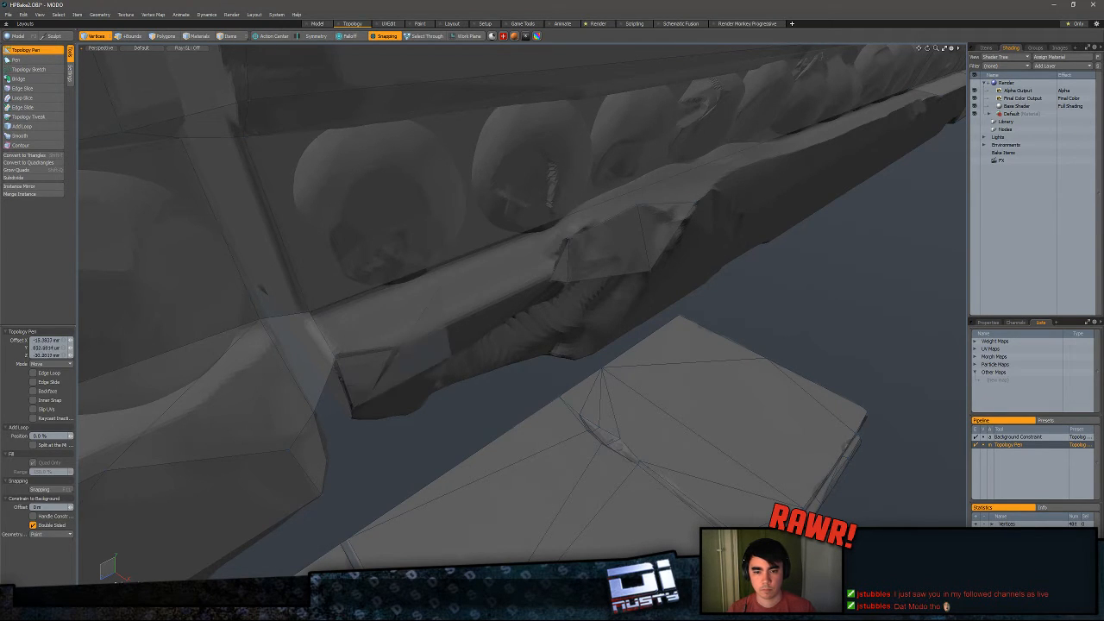
pyautogui.press('3')
pyautogui.click(397, 345)
pyautogui.press('Delete')
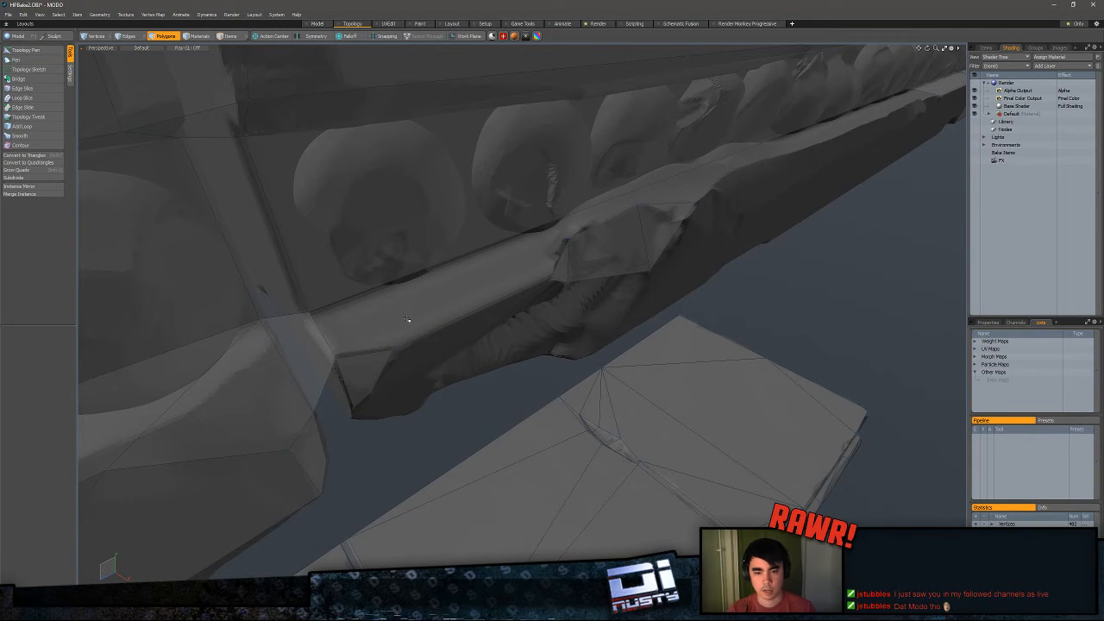
# - Extend a Topology Pen face along the ledge from the broken chunk and snap it to the gap corner
pyautogui.click(39, 50)
pyautogui.keyDown('shift'); pyautogui.moveTo(365, 353); pyautogui.dragTo(319, 346); pyautogui.keyUp('shift')
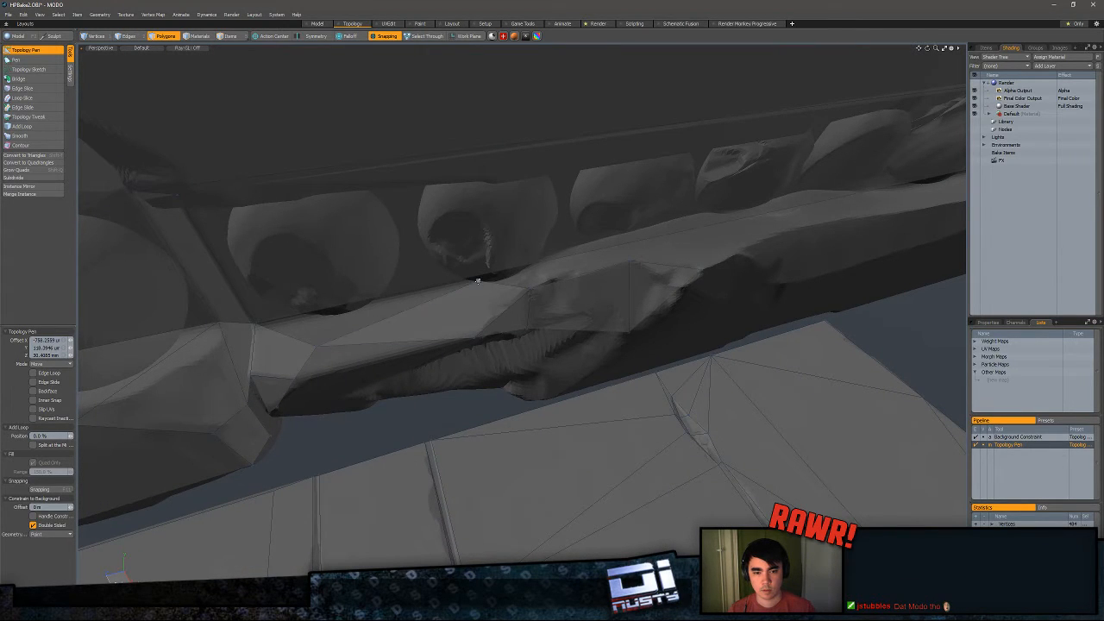
pyautogui.moveTo(478, 281); pyautogui.dragTo(256, 324)
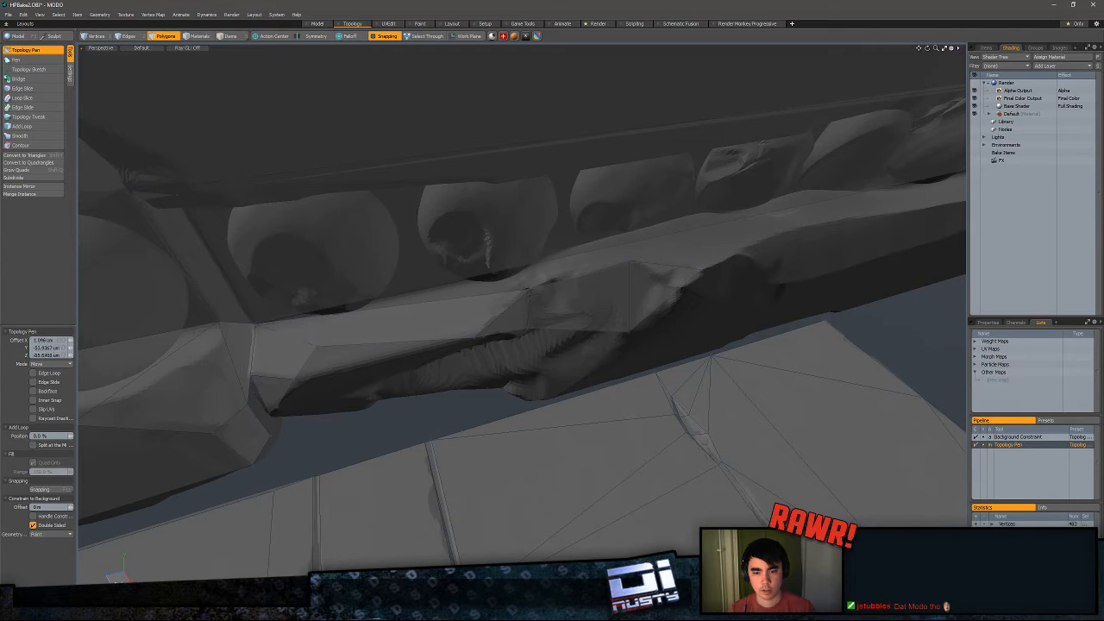
pyautogui.moveTo(316, 346); pyautogui.dragTo(465, 311)
pyautogui.hotkey('ctrl', 'z')
pyautogui.press('x')
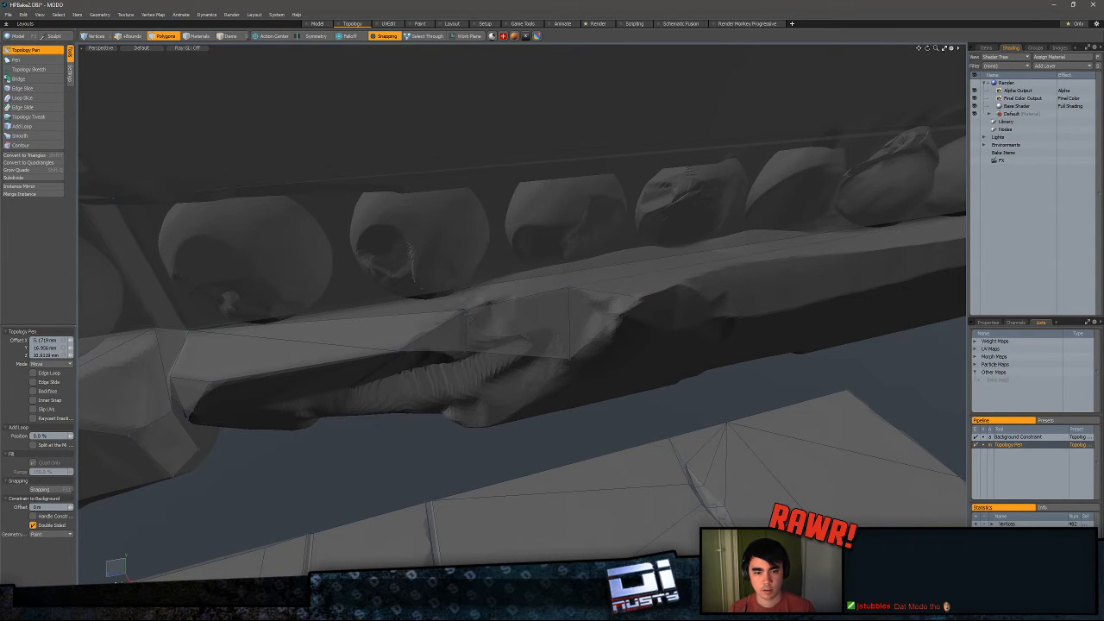
# - Select the long ledge face between the gap corner and the broken chunk, and save the scene
pyautogui.press('space')
pyautogui.press('x')
pyautogui.keyDown('alt'); pyautogui.moveTo(512, 296); pyautogui.dragTo(560, 315); pyautogui.keyUp('alt')
pyautogui.hotkey('ctrl', 'f')
pyautogui.press('3')
pyautogui.click(404, 352)
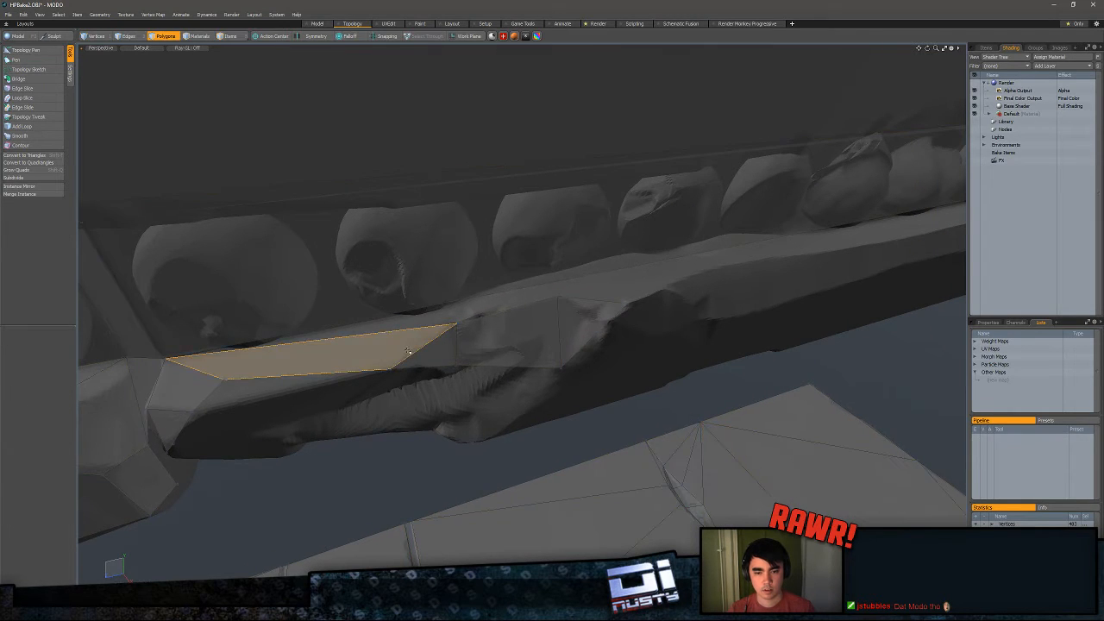
pyautogui.keyDown('alt'); pyautogui.moveTo(405, 352); pyautogui.dragTo(429, 394); pyautogui.keyUp('alt')
pyautogui.hotkey('ctrl', 's')
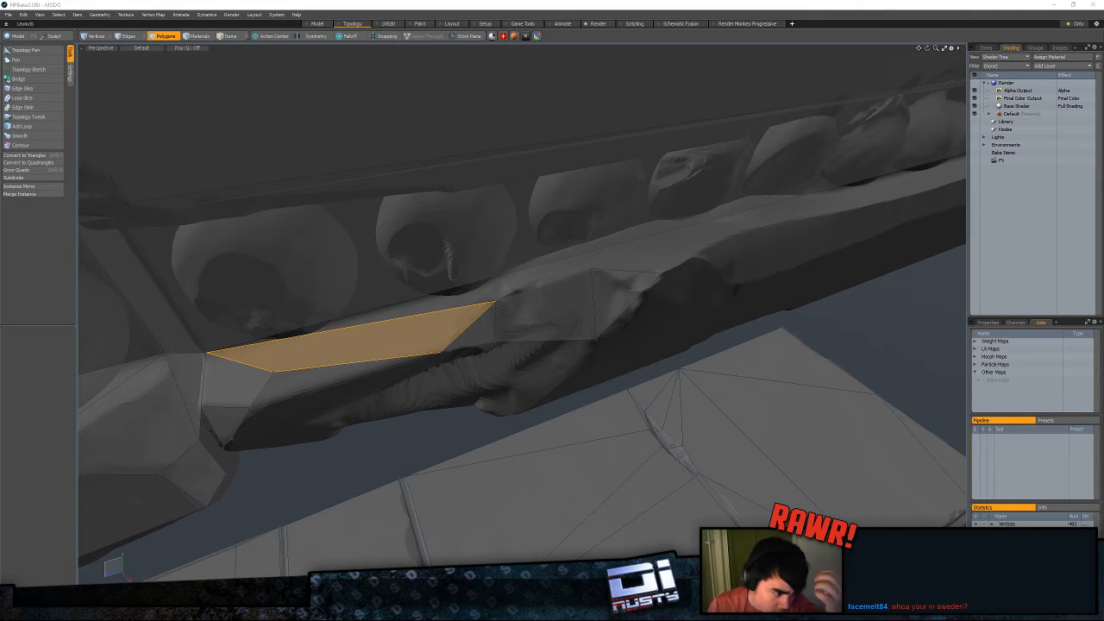
# - Fit the gap-corner face and ledge face to the cavity's rim with the Topology Pen
pyautogui.keyDown('alt'); pyautogui.moveTo(716, 288); pyautogui.dragTo(509, 367); pyautogui.keyUp('alt')
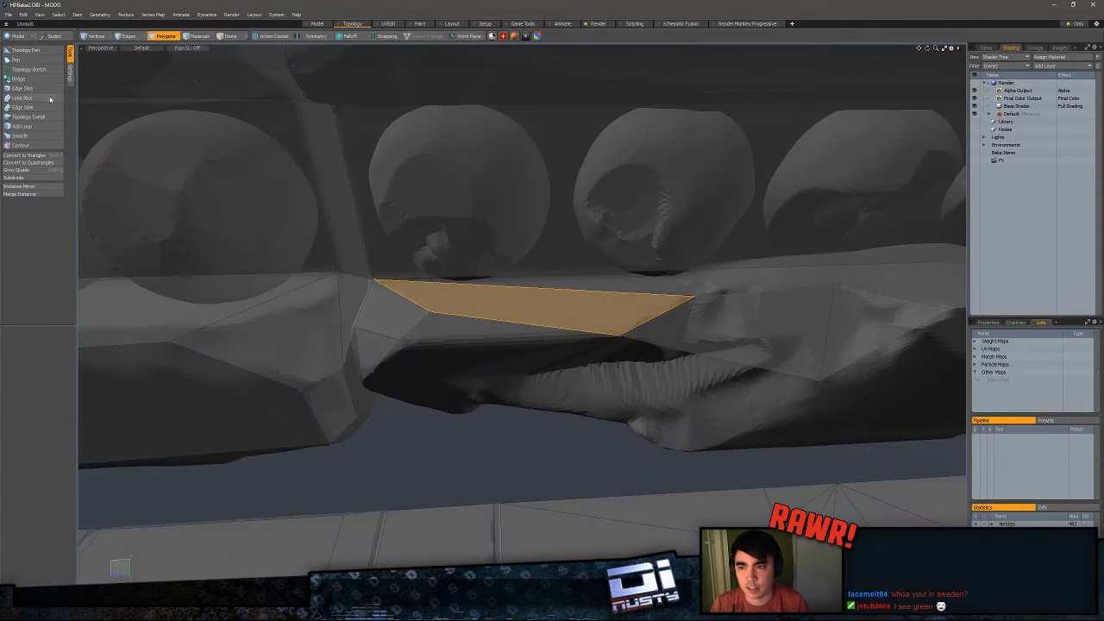
pyautogui.click(34, 50)
pyautogui.keyDown('alt'); pyautogui.moveTo(362, 294); pyautogui.dragTo(420, 335); pyautogui.keyUp('alt')
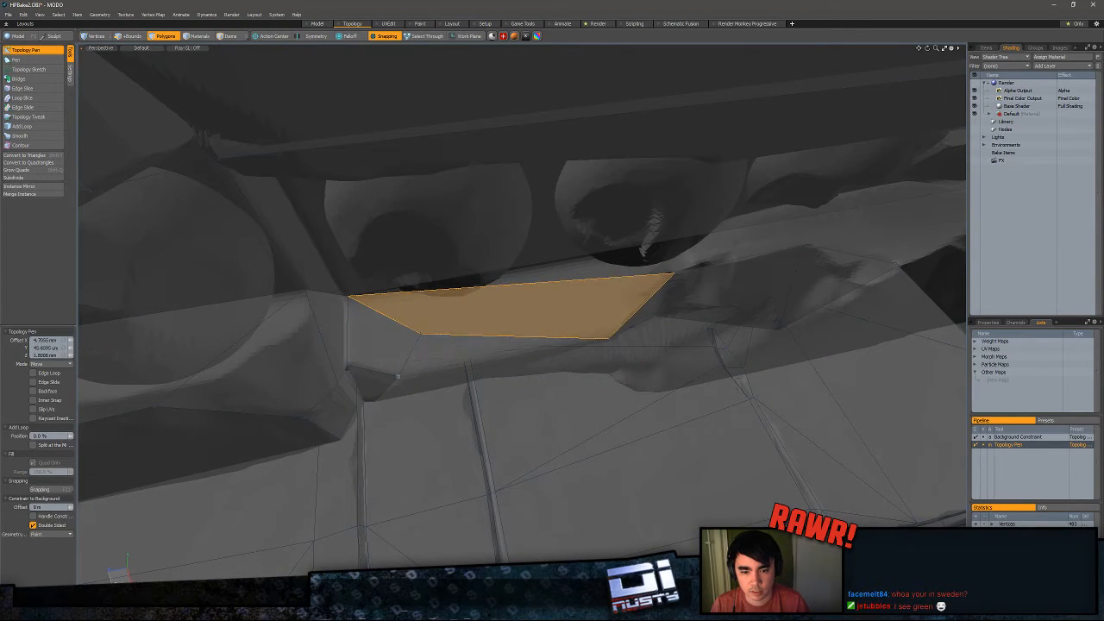
pyautogui.keyDown('alt'); pyautogui.moveTo(398, 376); pyautogui.dragTo(339, 349); pyautogui.keyUp('alt')
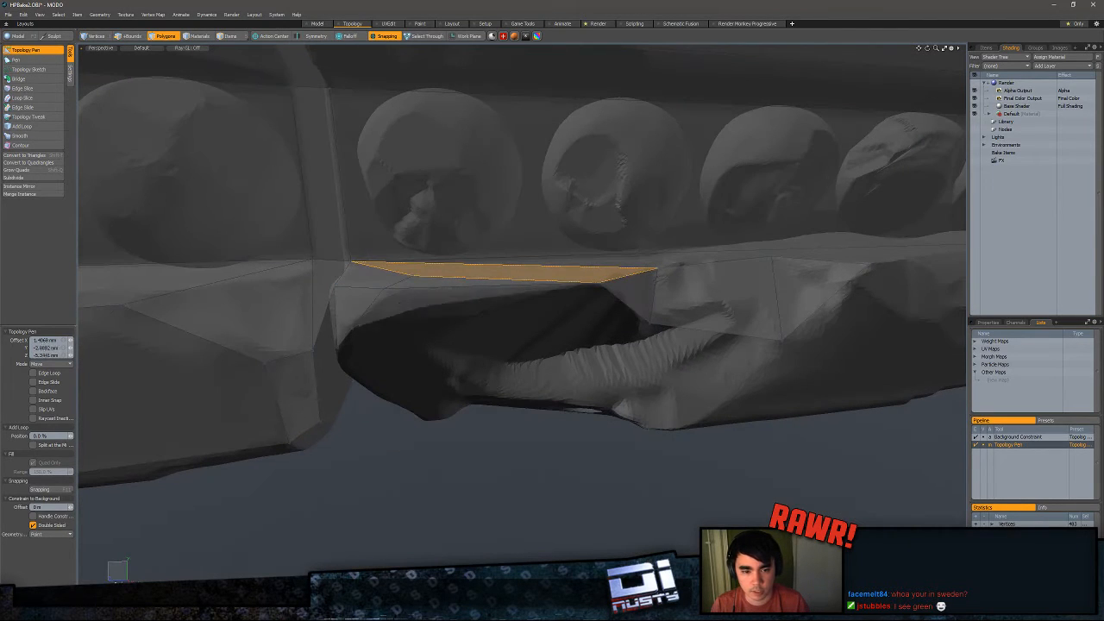
pyautogui.moveTo(586, 288); pyautogui.dragTo(360, 347)
# - Delete the surplus face at the cavity's rim near the gap corner
pyautogui.moveTo(399, 329)
pyautogui.keyDown('alt'); pyautogui.mouseDown()
pyautogui.moveTo(424, 266)
pyautogui.moveTo(434, 301)
pyautogui.moveTo(410, 295)
pyautogui.moveTo(421, 286)
pyautogui.moveTo(420, 301)
pyautogui.moveTo(405, 293)
pyautogui.mouseUp(); pyautogui.keyUp('alt')
pyautogui.press('q')
pyautogui.click(378, 281)
pyautogui.press('Delete')
pyautogui.keyDown('alt'); pyautogui.moveTo(417, 334); pyautogui.dragTo(389, 316); pyautogui.keyUp('alt')
pyautogui.click(40, 52)
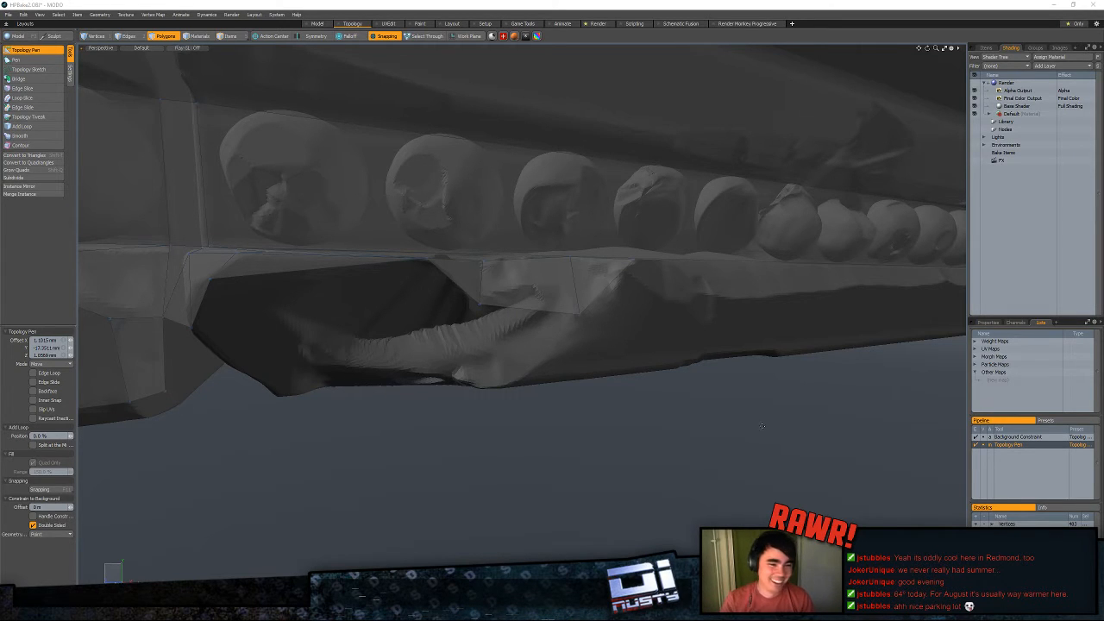
# - Extend Topology Pen faces over the cavity down to the block's lower edge
pyautogui.keyDown('alt'); pyautogui.moveTo(762, 425); pyautogui.dragTo(688, 394); pyautogui.keyUp('alt')
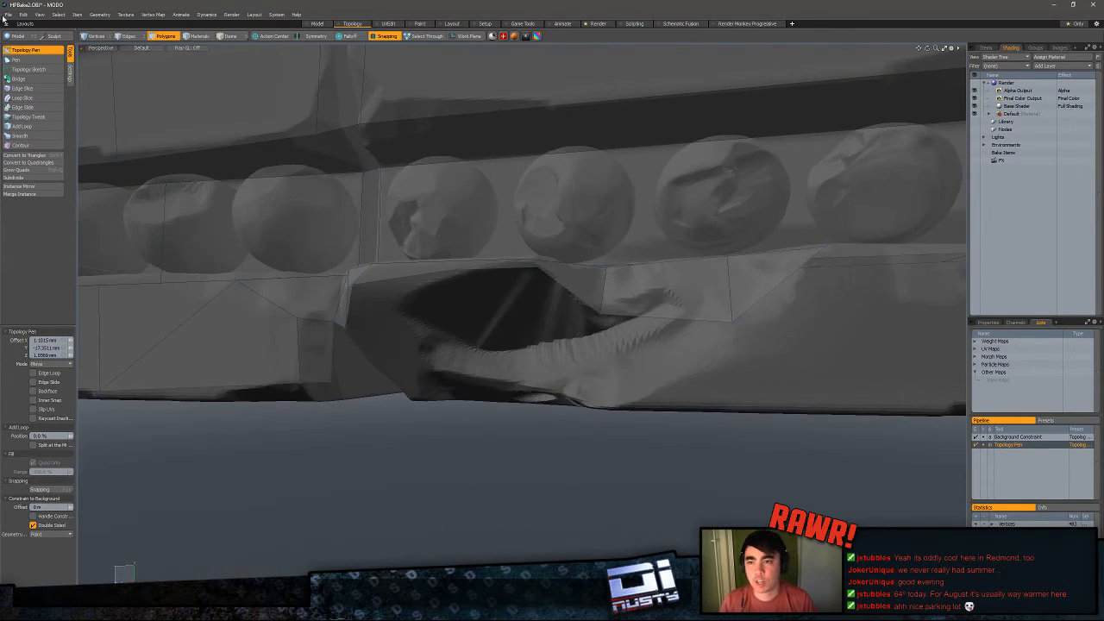
pyautogui.keyDown('alt'); pyautogui.moveTo(604, 346); pyautogui.dragTo(590, 285); pyautogui.keyUp('alt')
pyautogui.keyDown('alt'); pyautogui.moveTo(589, 284); pyautogui.dragTo(647, 298); pyautogui.keyUp('alt')
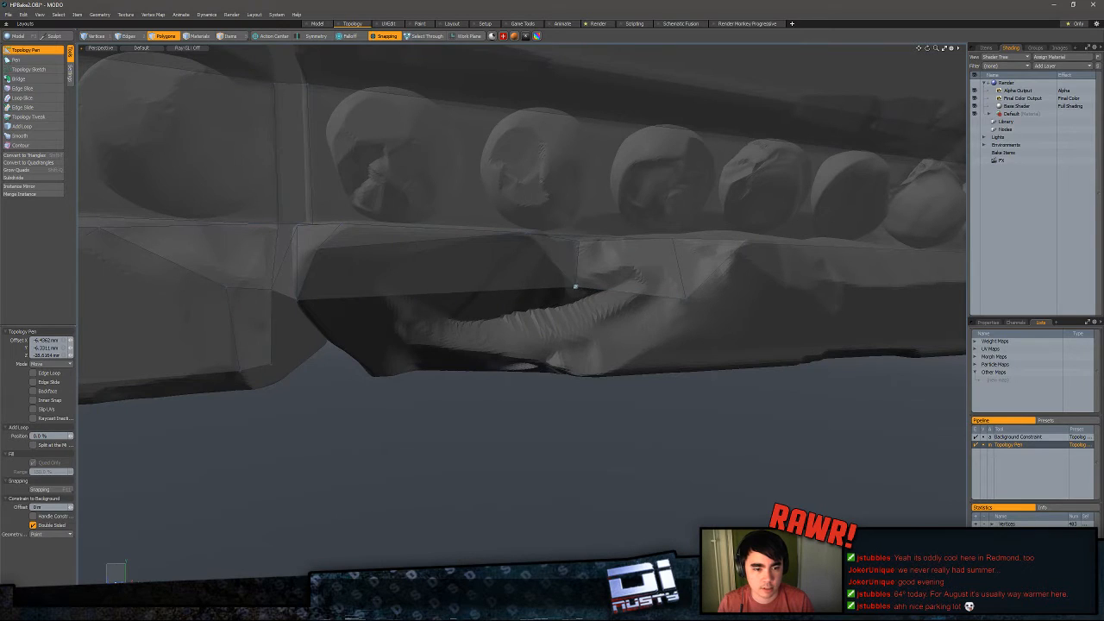
pyautogui.keyDown('alt'); pyautogui.moveTo(576, 286); pyautogui.dragTo(367, 250); pyautogui.keyUp('alt')
pyautogui.keyDown('shift'); pyautogui.moveTo(488, 299); pyautogui.dragTo(499, 373); pyautogui.keyUp('shift')
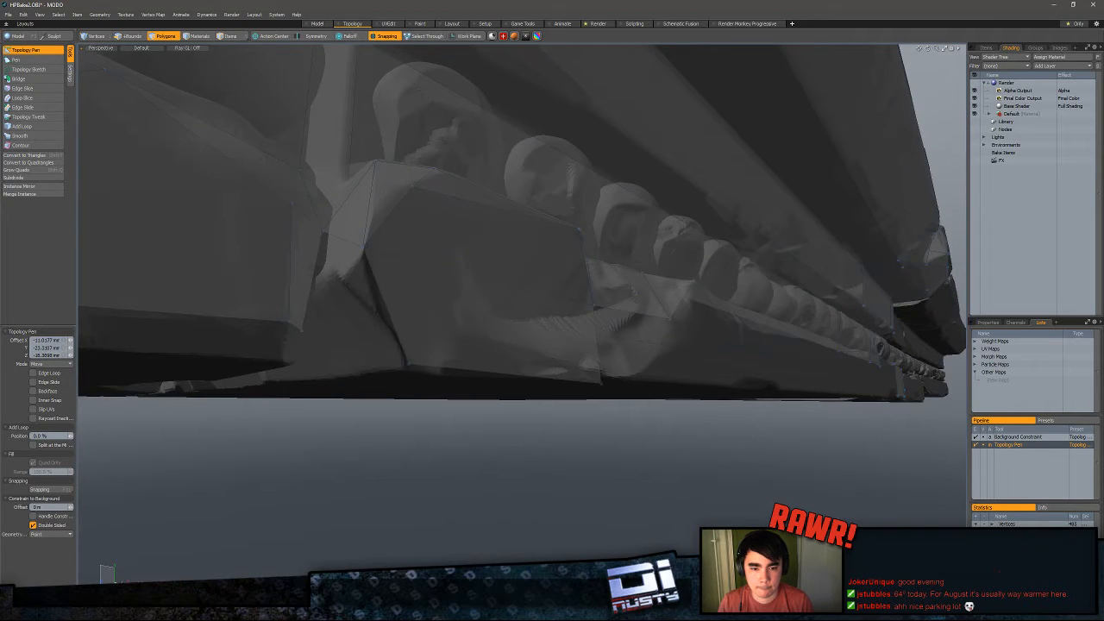
# - Extend Topology Pen faces across the broken chunk's front to the intact block face and check the small triangle there
pyautogui.keyDown('alt'); pyautogui.moveTo(691, 319); pyautogui.dragTo(594, 324); pyautogui.keyUp('alt')
pyautogui.keyDown('shift'); pyautogui.moveTo(334, 323); pyautogui.dragTo(482, 344); pyautogui.keyUp('shift')
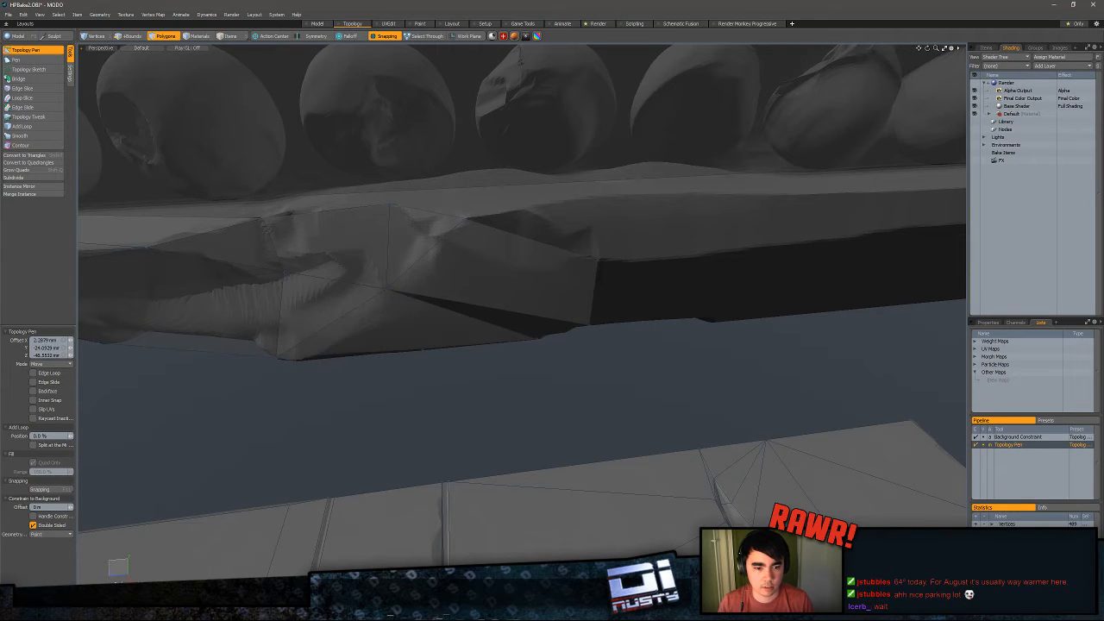
pyautogui.keyDown('alt'); pyautogui.moveTo(559, 346); pyautogui.dragTo(529, 313); pyautogui.keyUp('alt')
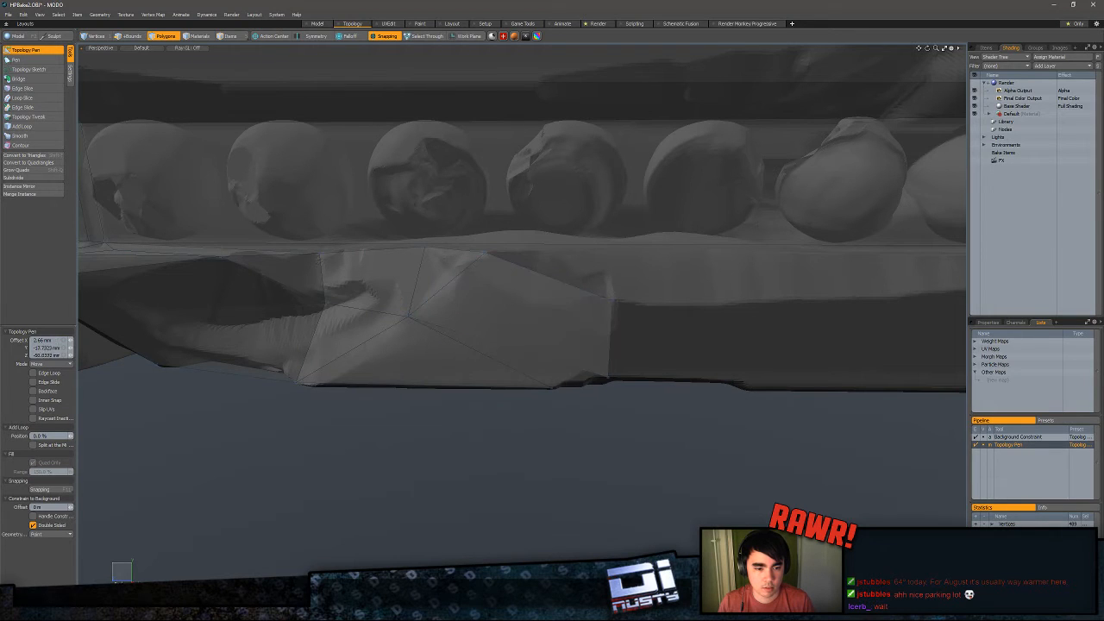
pyautogui.keyDown('alt'); pyautogui.moveTo(557, 380); pyautogui.dragTo(306, 284); pyautogui.keyUp('alt')
pyautogui.press('space')
pyautogui.doubleClick(278, 303)
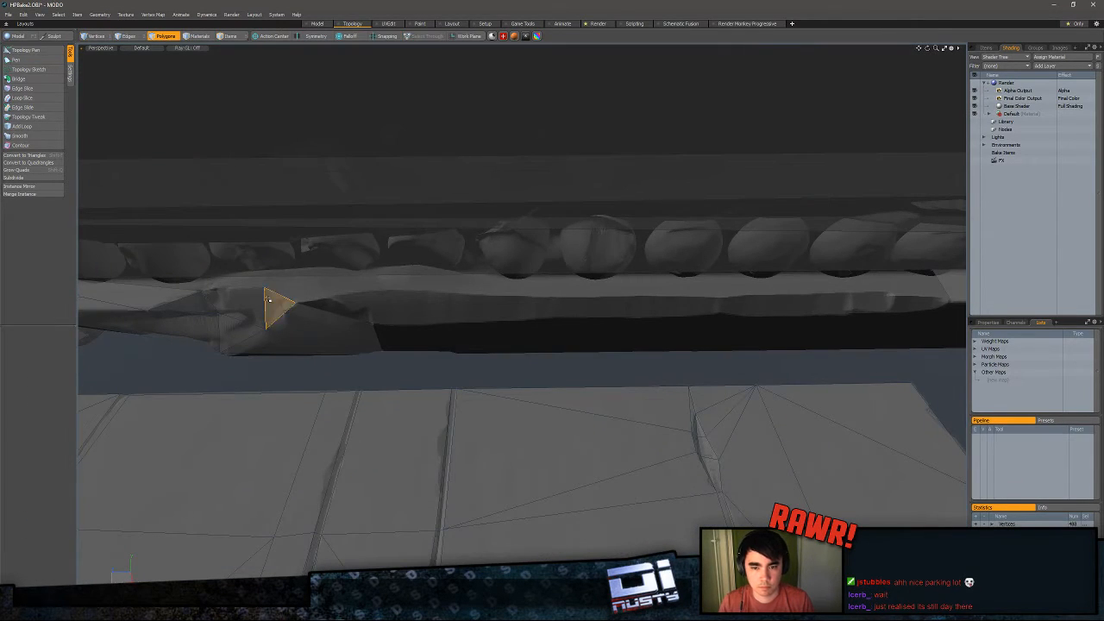
pyautogui.keyDown('alt'); pyautogui.moveTo(419, 337); pyautogui.dragTo(563, 302); pyautogui.keyUp('alt')
pyautogui.press('Escape')
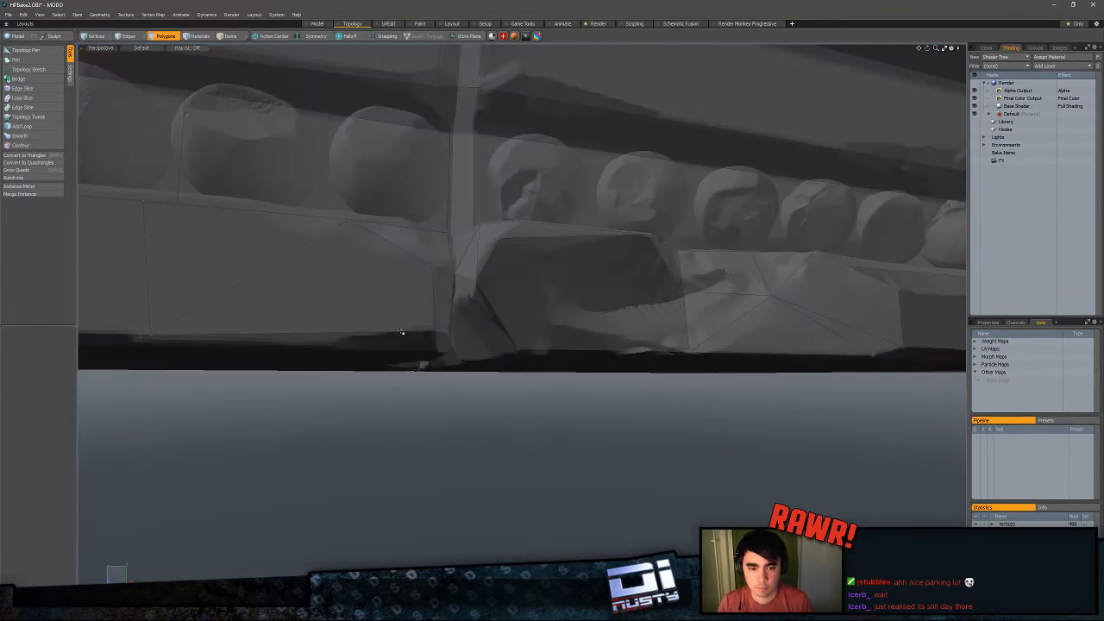
# - Extend a face from the cavity's side edge onto the block's side in the gap and adjust its lower corner
pyautogui.click(35, 50)
pyautogui.keyDown('alt'); pyautogui.moveTo(552, 362); pyautogui.dragTo(604, 314); pyautogui.keyUp('alt')
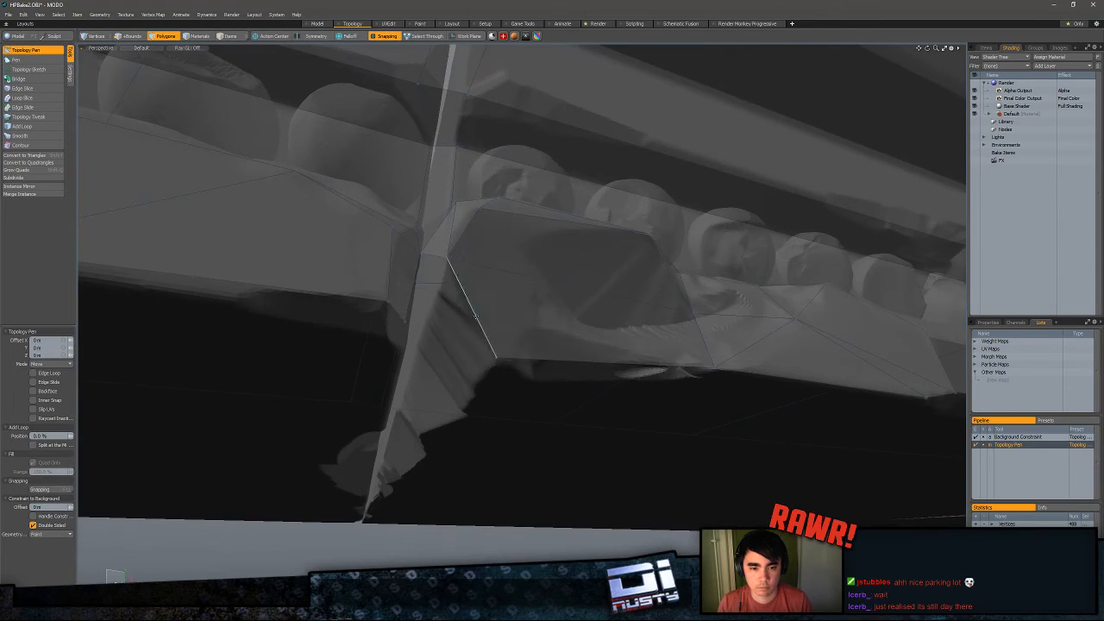
pyautogui.keyDown('shift'); pyautogui.moveTo(470, 308); pyautogui.dragTo(402, 409); pyautogui.keyUp('shift')
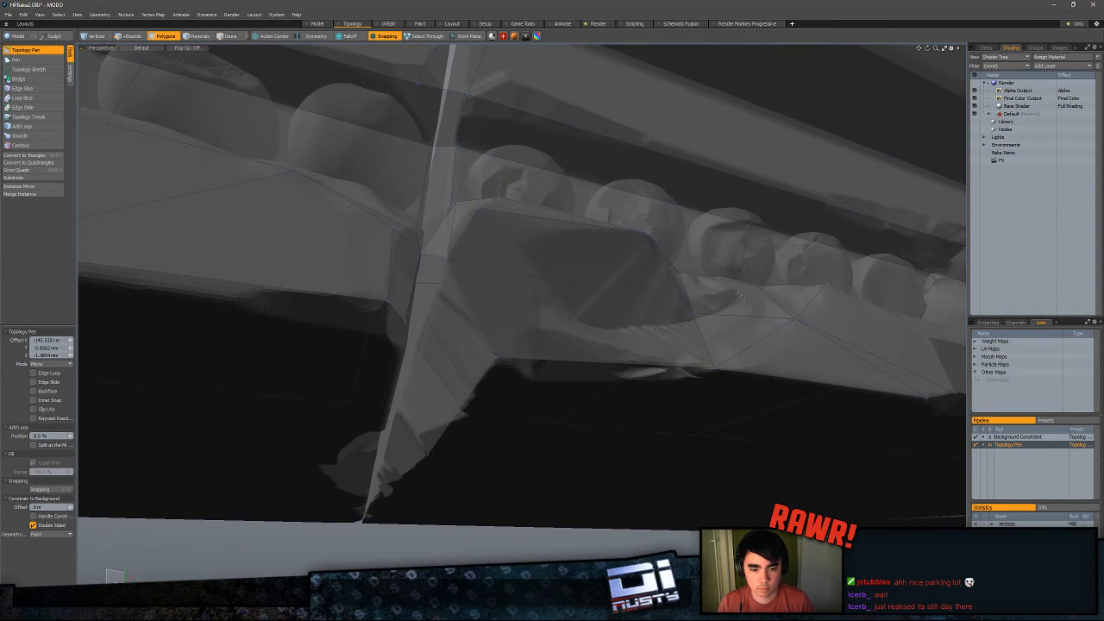
pyautogui.moveTo(427, 455); pyautogui.dragTo(418, 431)
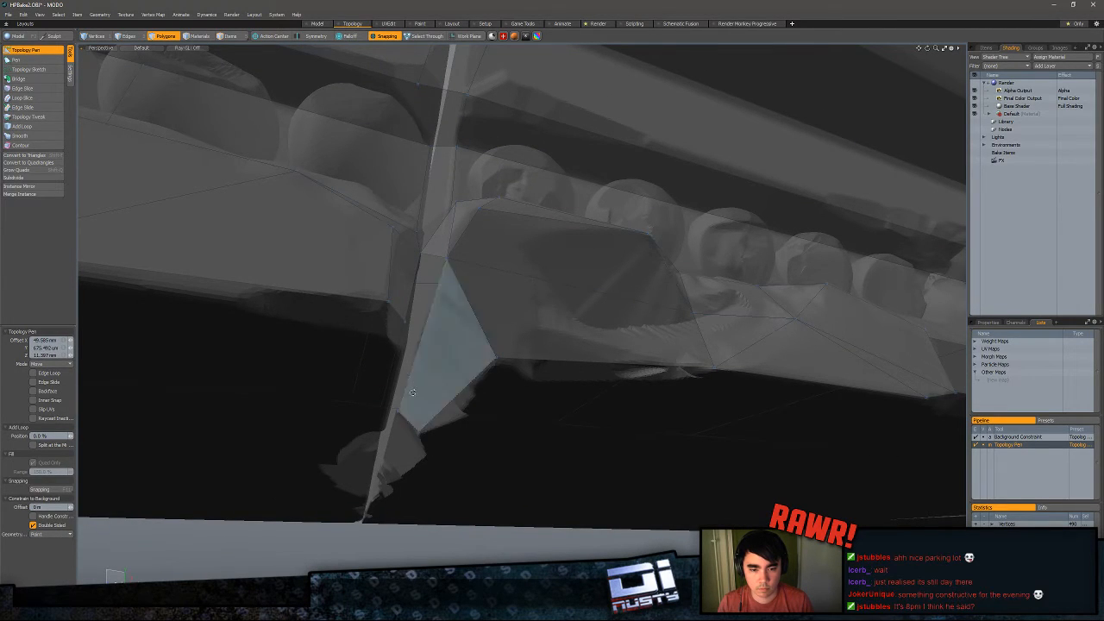
# - Try deleting the new gap-side face, and undo the deletion
pyautogui.keyDown('alt'); pyautogui.moveTo(450, 376); pyautogui.dragTo(457, 398); pyautogui.keyUp('alt')
pyautogui.press('q')
pyautogui.click(457, 399)
pyautogui.press('Delete')
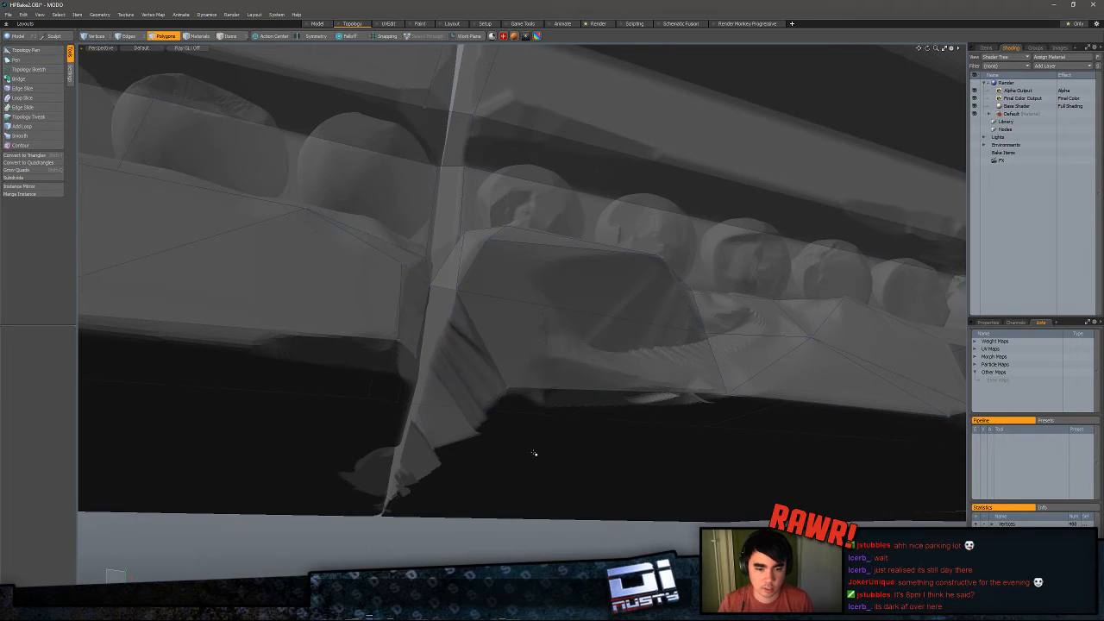
pyautogui.keyDown('alt'); pyautogui.moveTo(534, 453); pyautogui.dragTo(509, 444); pyautogui.keyUp('alt')
pyautogui.hotkey('ctrl', 'z')
pyautogui.keyDown('alt'); pyautogui.moveTo(130, 103); pyautogui.dragTo(123, 69); pyautogui.keyUp('alt')
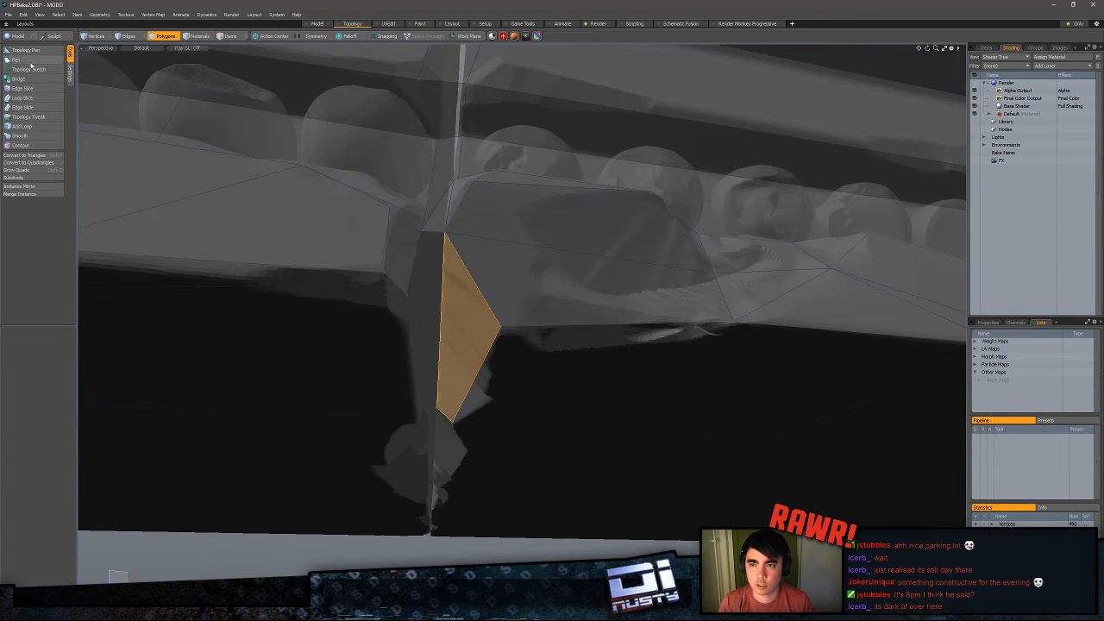
# - Extend a Topology Pen face along the underside beneath the broken chunk and fit its corner to the block's lower edge
pyautogui.click(28, 50)
pyautogui.keyDown('alt'); pyautogui.moveTo(448, 325); pyautogui.dragTo(548, 204); pyautogui.keyUp('alt')
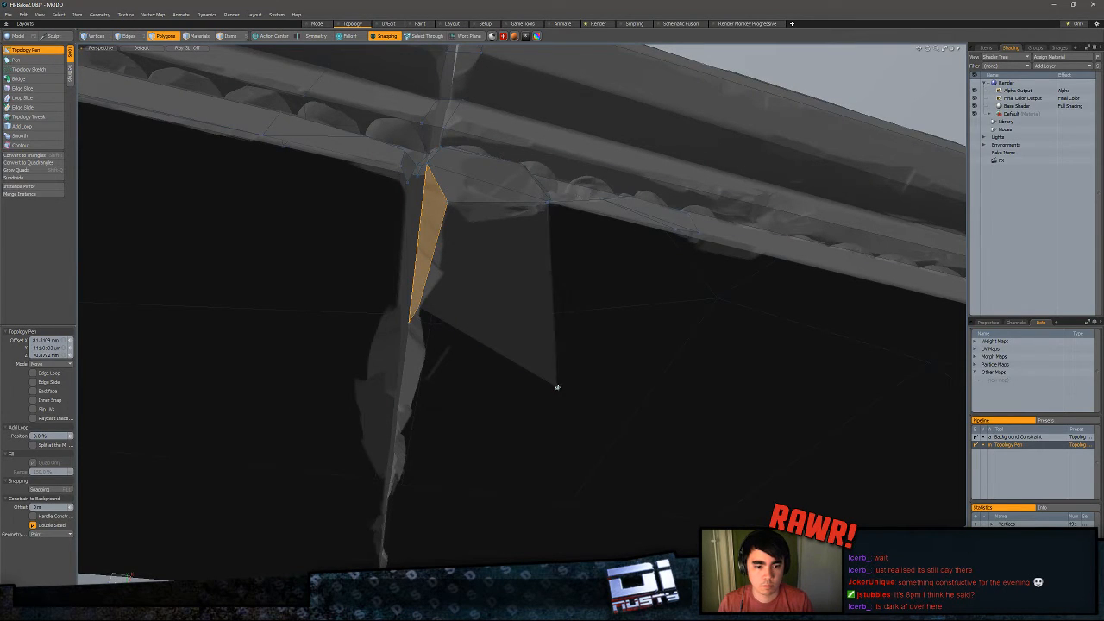
pyautogui.moveTo(558, 388); pyautogui.dragTo(503, 268)
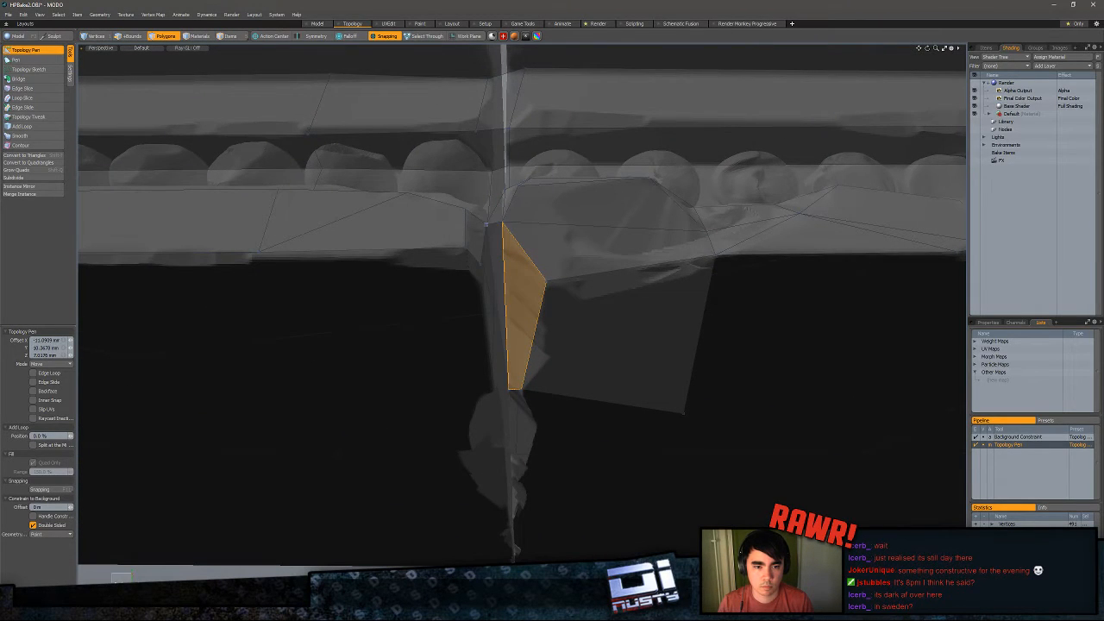
pyautogui.keyDown('alt'); pyautogui.moveTo(501, 223); pyautogui.dragTo(474, 271); pyautogui.keyUp('alt')
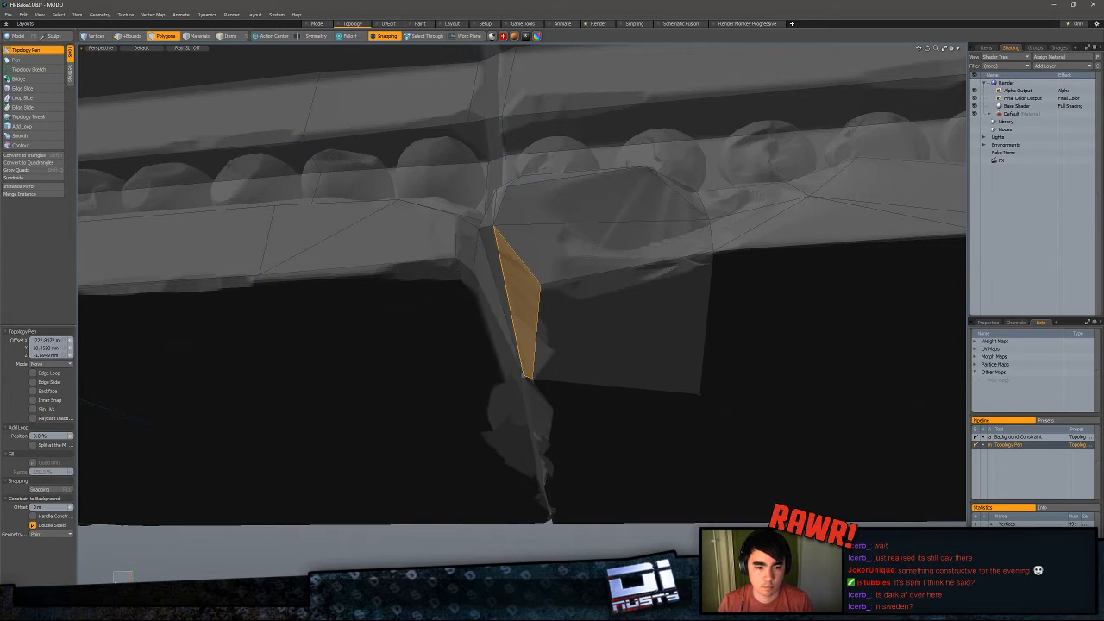
# - Extend an underside face from the other side of the gap and join its corner to the neighbouring block's lower-edge vertex
pyautogui.keyDown('alt'); pyautogui.moveTo(505, 345); pyautogui.dragTo(453, 241); pyautogui.keyUp('alt')
pyautogui.keyDown('shift'); pyautogui.moveTo(420, 142); pyautogui.dragTo(510, 256); pyautogui.keyUp('shift')
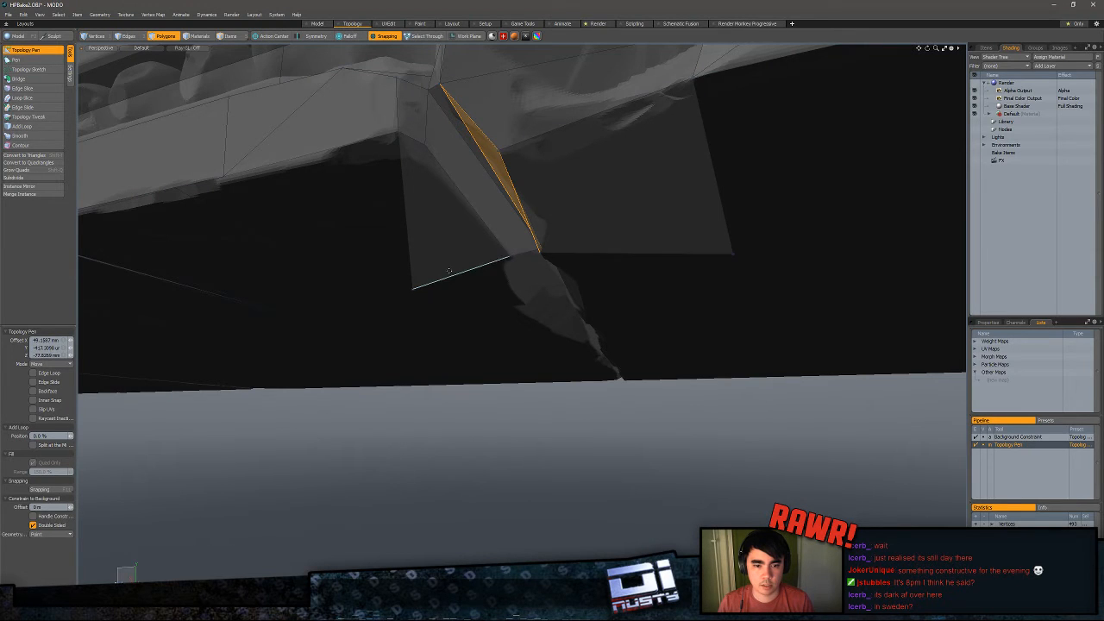
pyautogui.moveTo(412, 290); pyautogui.dragTo(222, 177)
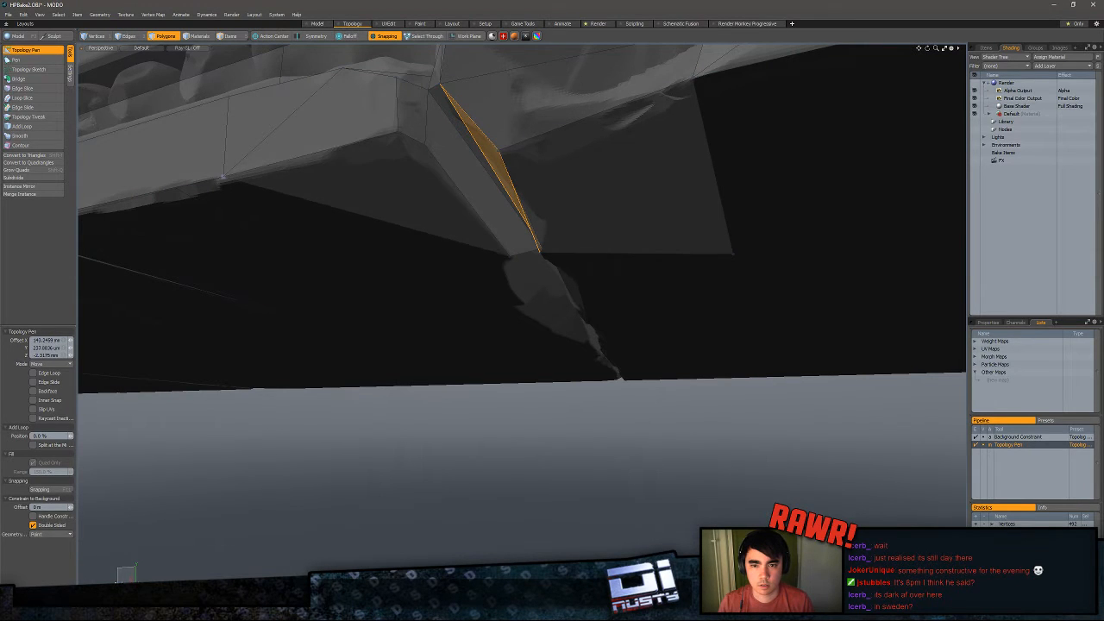
# - Extend Topology Pen faces from the upper slab's gap side onto the adjoining broken corner, fit their vertices, and undo the last change
pyautogui.keyDown('alt'); pyautogui.moveTo(176, 102); pyautogui.dragTo(471, 316); pyautogui.keyUp('alt')
pyautogui.press('q')
pyautogui.doubleClick(380, 127)
pyautogui.click(471, 259)
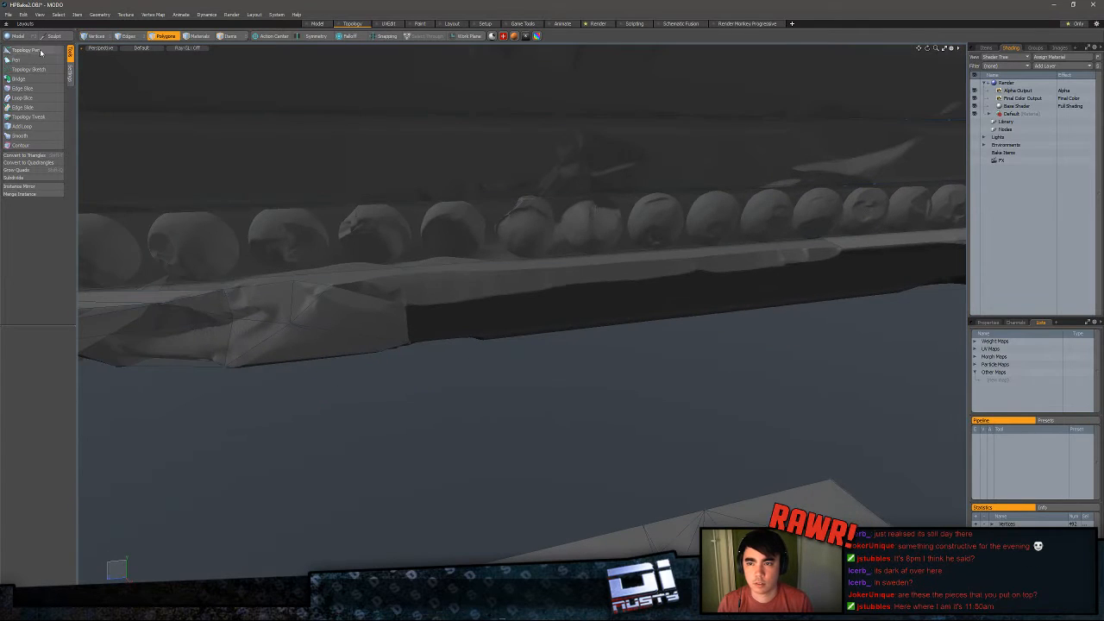
pyautogui.click(42, 51)
pyautogui.keyDown('alt'); pyautogui.moveTo(550, 258); pyautogui.dragTo(410, 236); pyautogui.keyUp('alt')
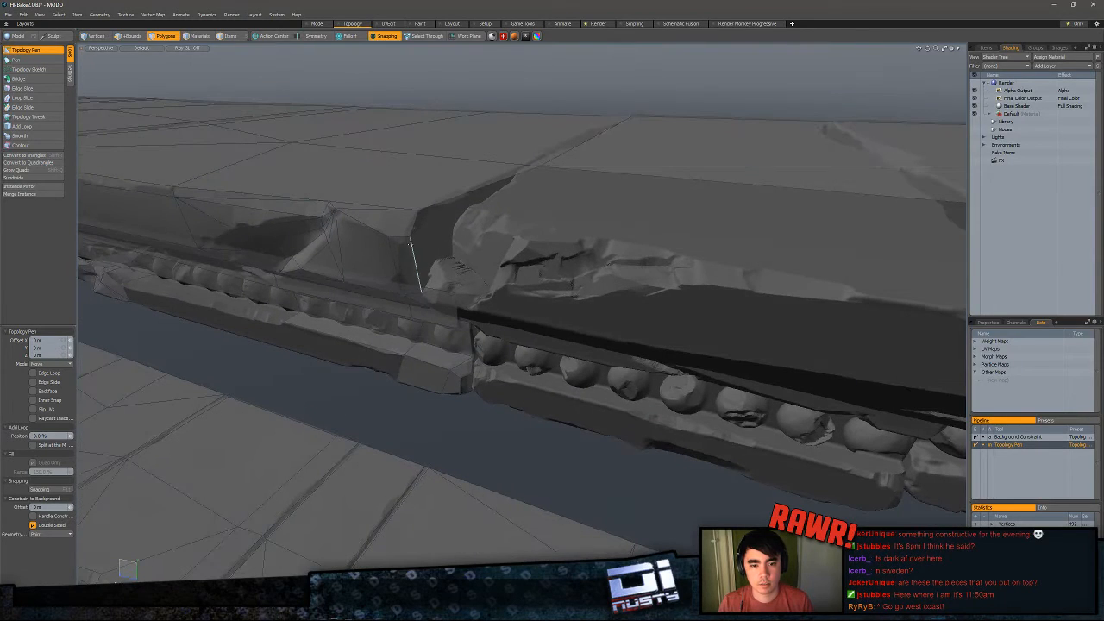
pyautogui.keyDown('shift'); pyautogui.moveTo(466, 194); pyautogui.dragTo(470, 320); pyautogui.keyUp('shift')
pyautogui.scroll(2, 461, 288)
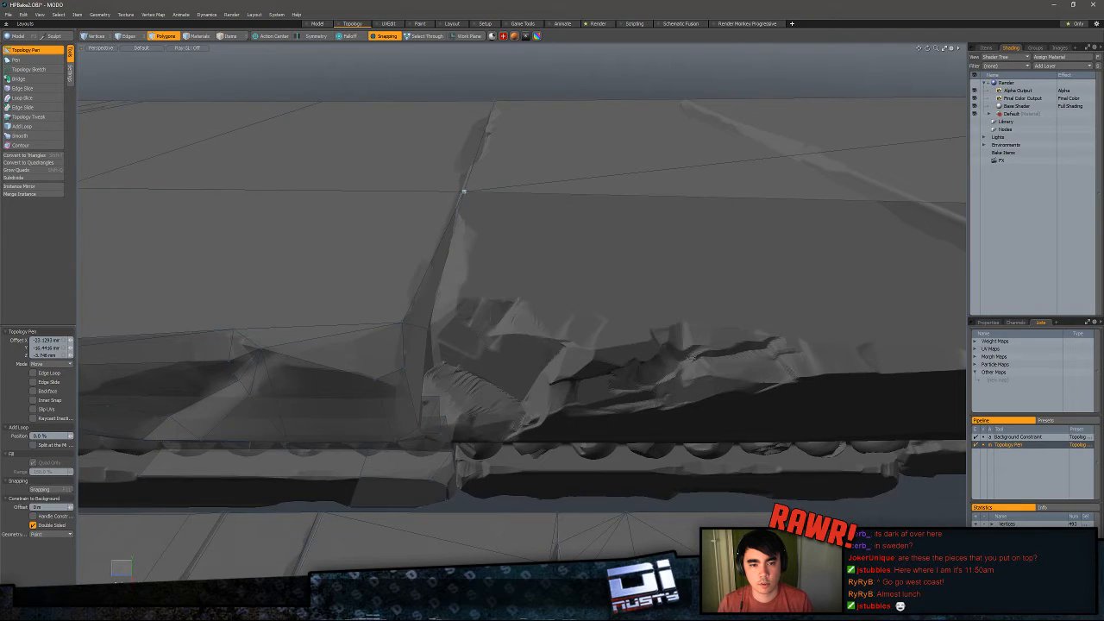
pyautogui.moveTo(463, 191)
pyautogui.mouseDown()
pyautogui.moveTo(474, 222)
pyautogui.moveTo(459, 191)
pyautogui.mouseUp()
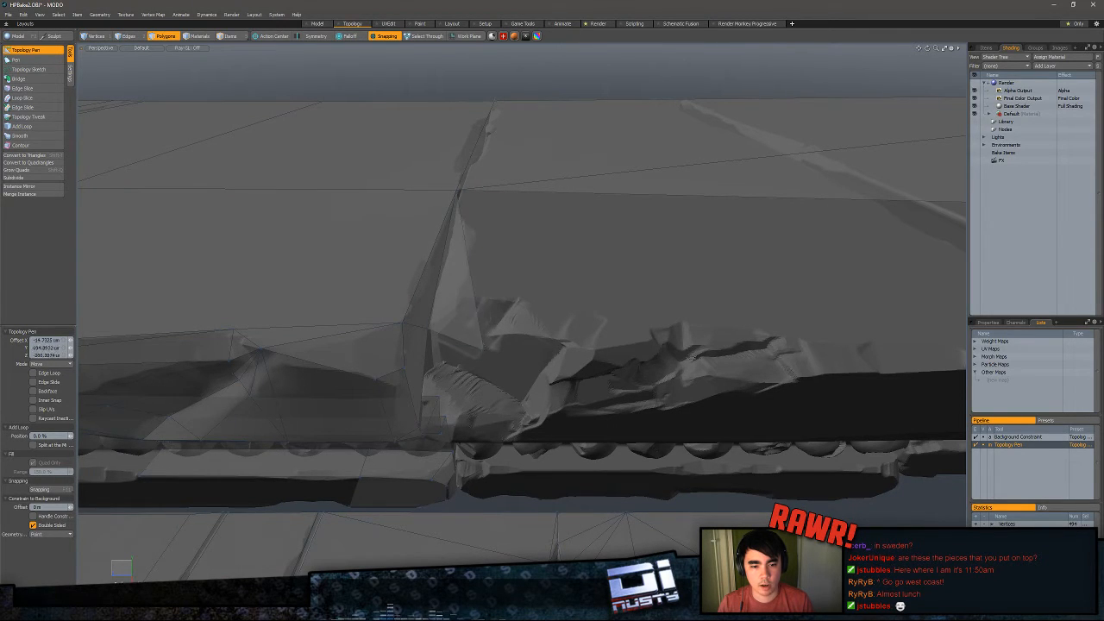
pyautogui.moveTo(483, 348); pyautogui.dragTo(450, 307)
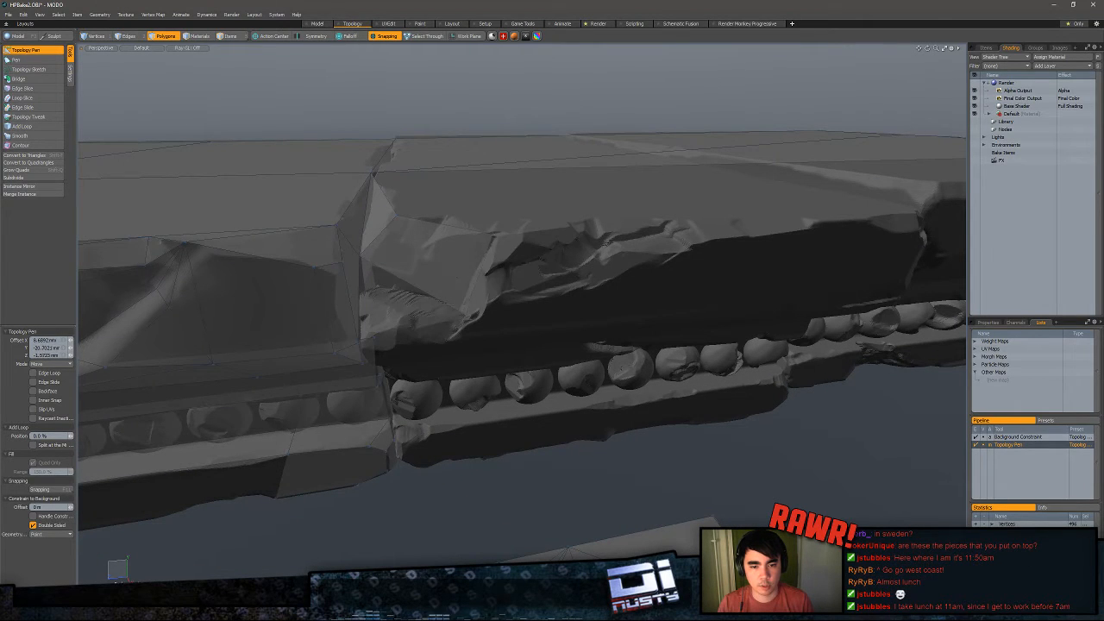
pyautogui.keyDown('alt'); pyautogui.moveTo(458, 250); pyautogui.dragTo(409, 334); pyautogui.keyUp('alt')
pyautogui.hotkey('ctrl', 'z')
# - Cut the broken corner's face with Edge Slice from its lower outer vertex back to the gap-side edge
pyautogui.press('q')
pyautogui.press('c')
pyautogui.click(448, 326)
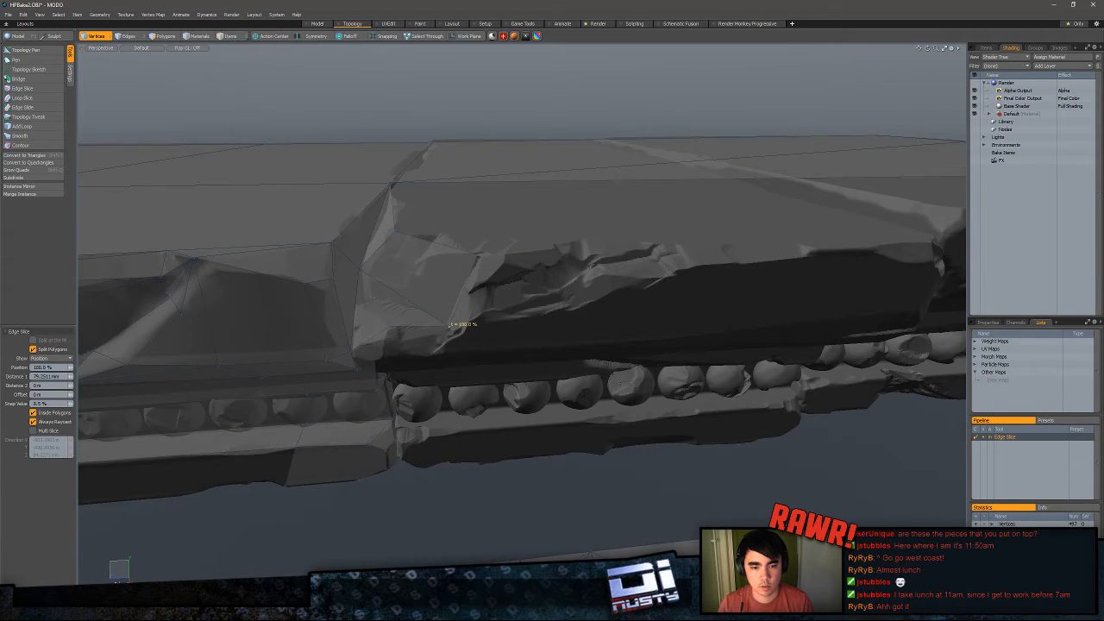
pyautogui.click(371, 305)
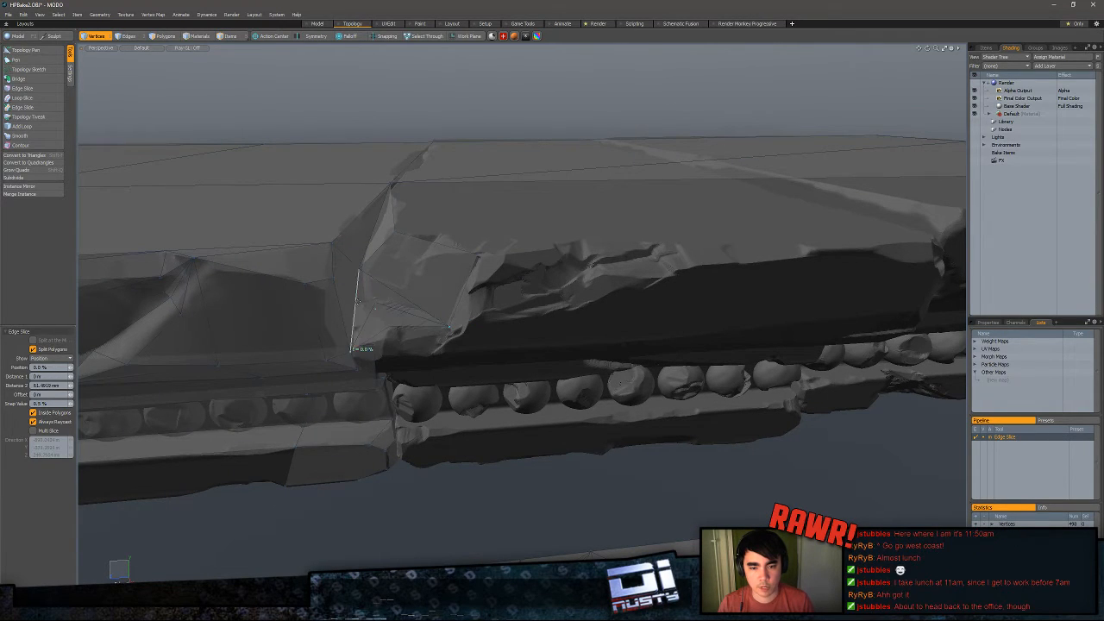
pyautogui.press('q')
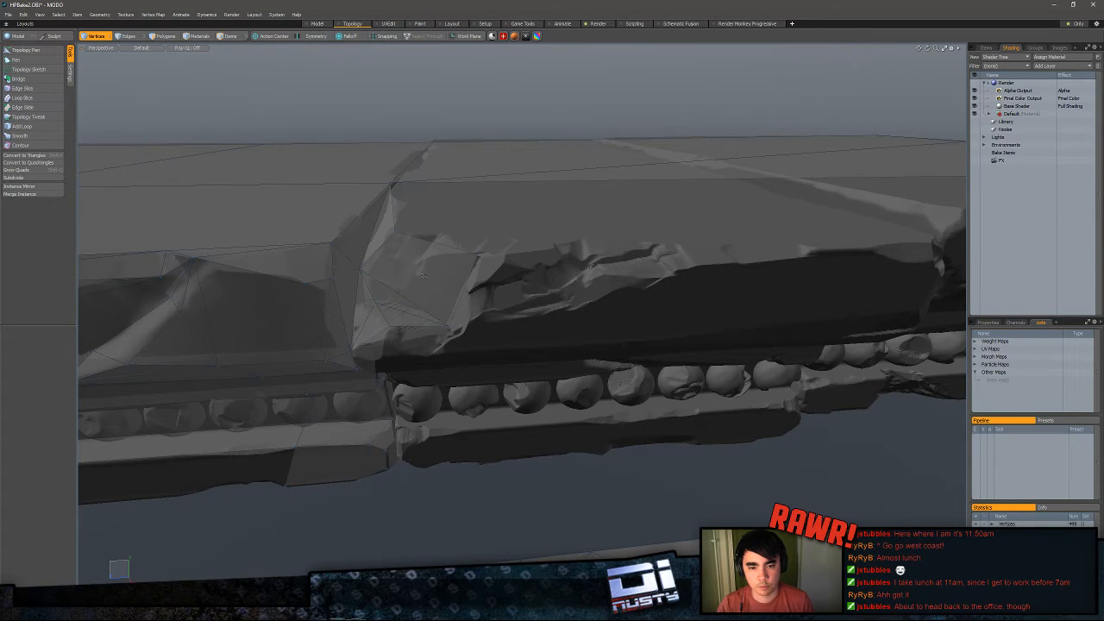
# - Fit the broken corner's outer vertices to the sculpted chip with the Topology Pen
pyautogui.moveTo(142, 90)
pyautogui.keyDown('alt'); pyautogui.mouseDown()
pyautogui.moveTo(186, 53)
pyautogui.moveTo(152, 99)
pyautogui.mouseUp(); pyautogui.keyUp('alt')
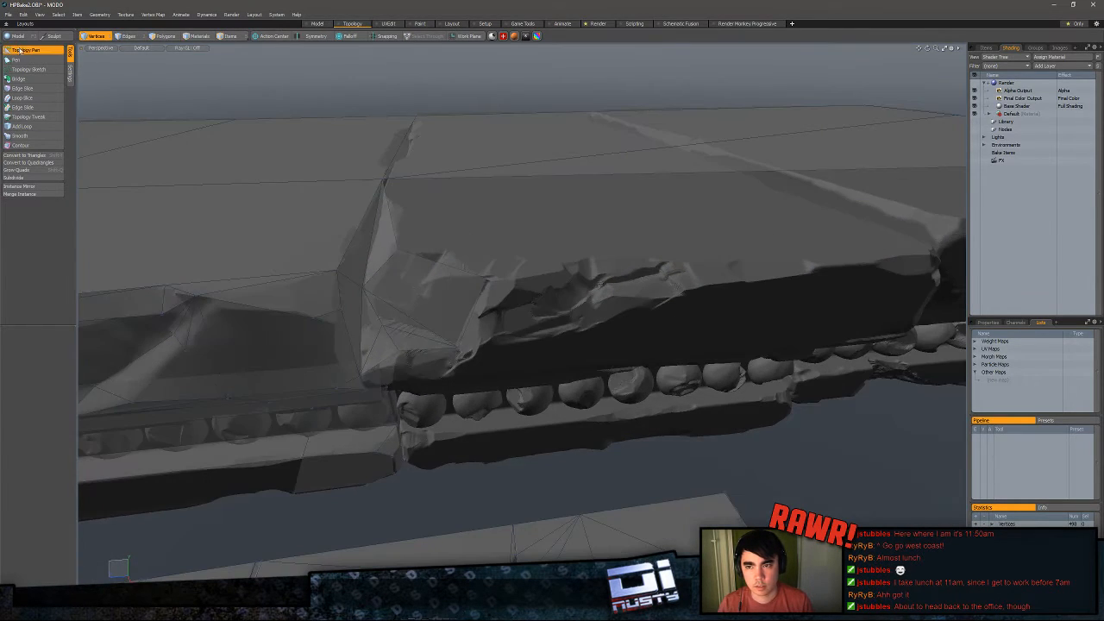
pyautogui.click(20, 51)
pyautogui.keyDown('alt'); pyautogui.moveTo(258, 216); pyautogui.dragTo(398, 323); pyautogui.keyUp('alt')
pyautogui.press('x')
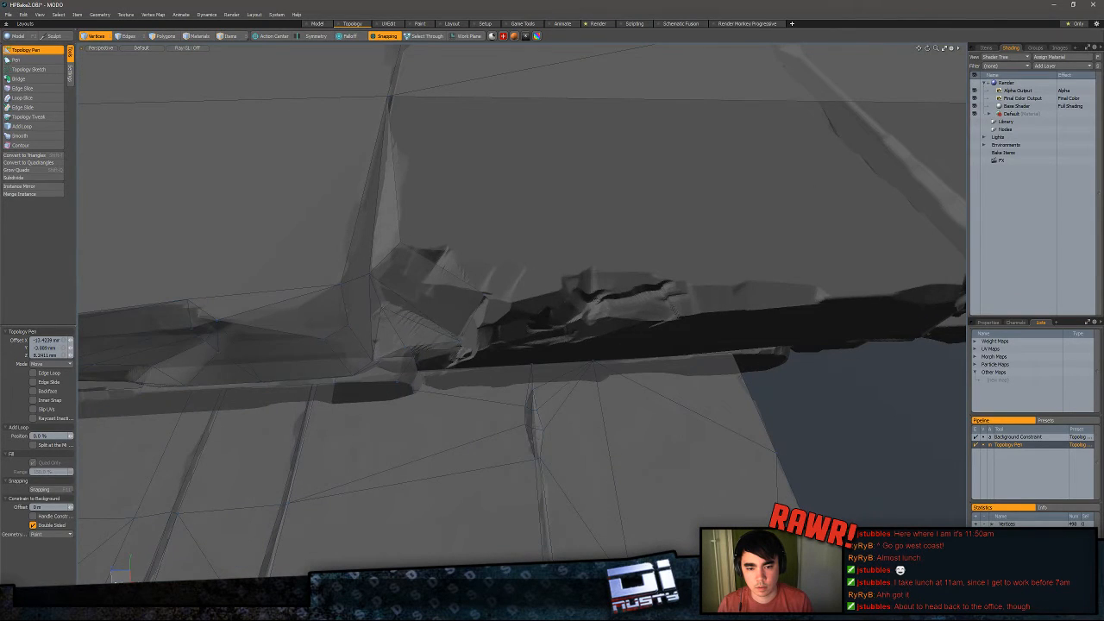
pyautogui.keyDown('alt'); pyautogui.moveTo(596, 300); pyautogui.dragTo(345, 226); pyautogui.keyUp('alt')
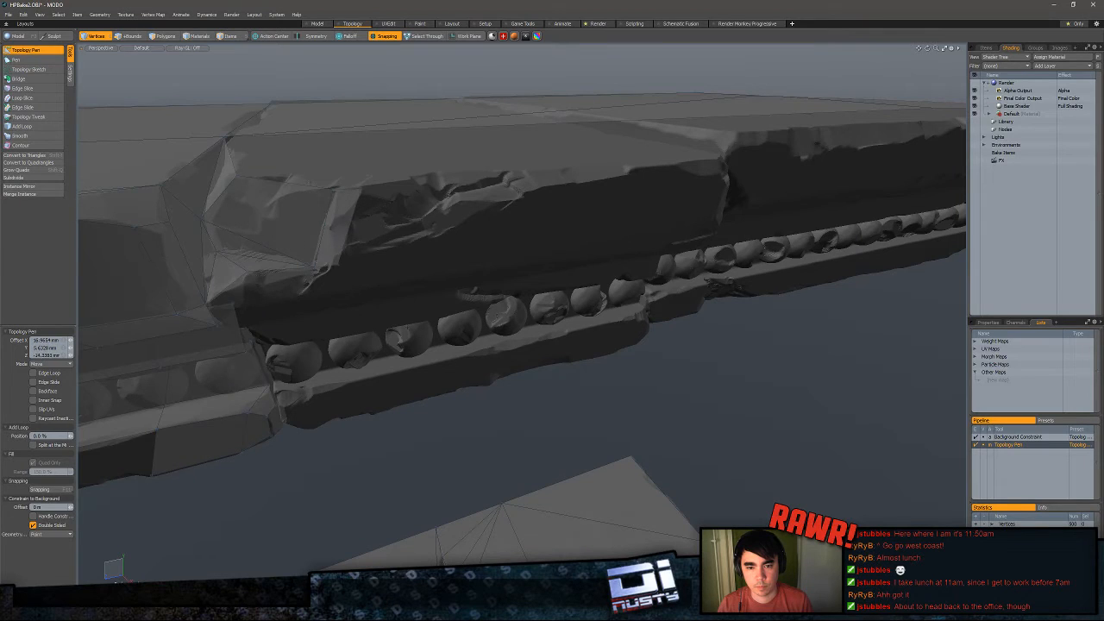
pyautogui.moveTo(354, 189); pyautogui.dragTo(334, 189)
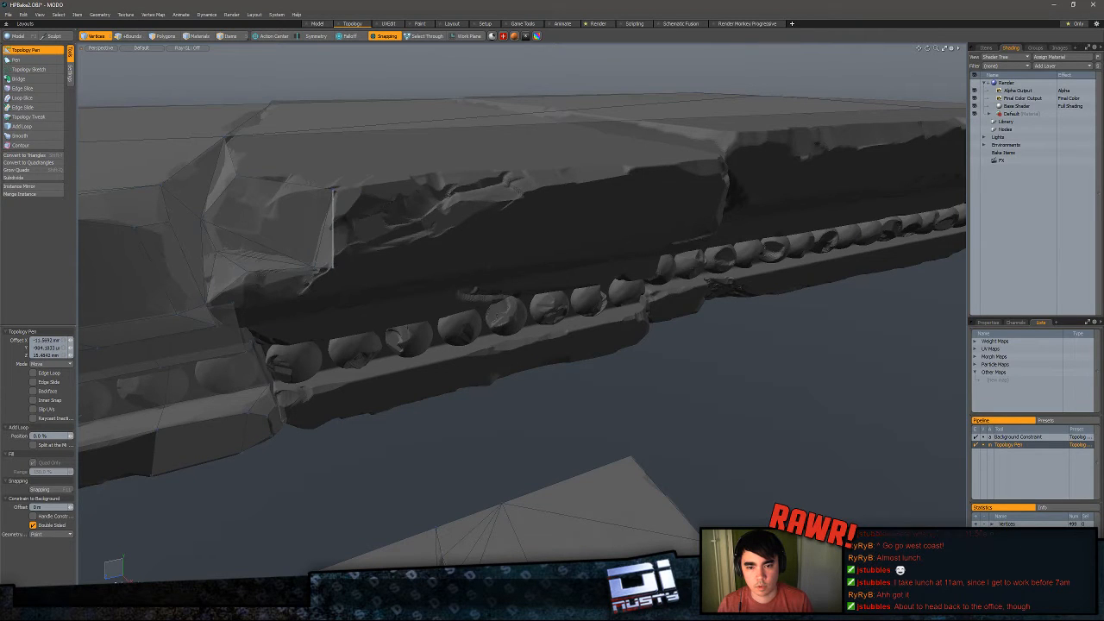
# - Extend Topology Pen faces from the broken corner along the slab's chipped front edge and adjust their end vertices
pyautogui.keyDown('shift'); pyautogui.moveTo(334, 228); pyautogui.dragTo(407, 248); pyautogui.keyUp('shift')
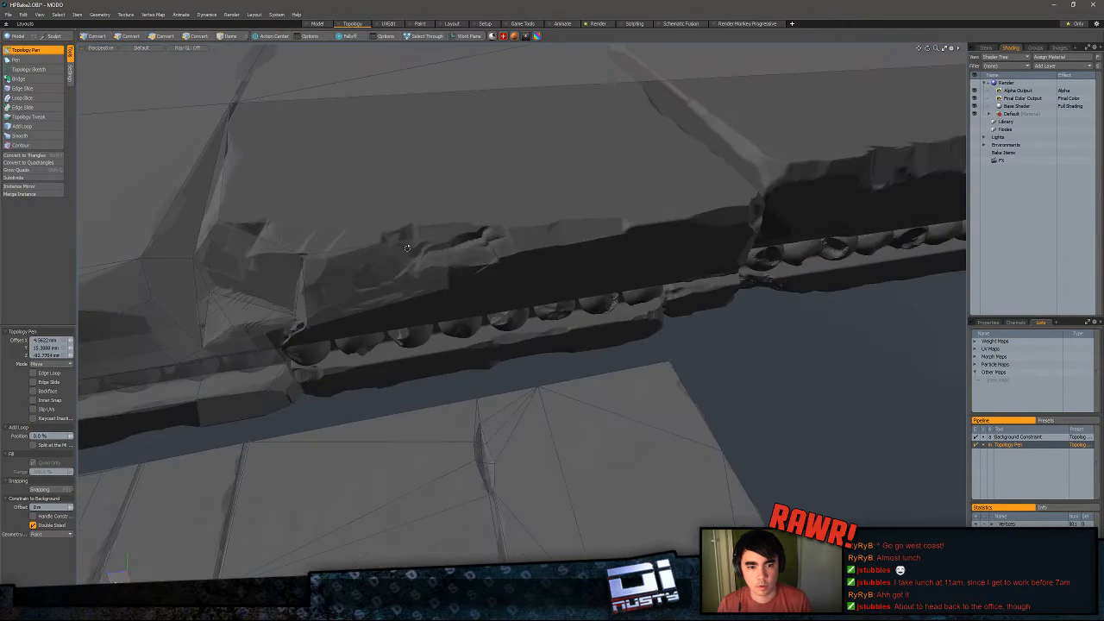
pyautogui.moveTo(466, 276)
pyautogui.mouseDown()
pyautogui.moveTo(459, 286)
pyautogui.moveTo(446, 271)
pyautogui.mouseUp()
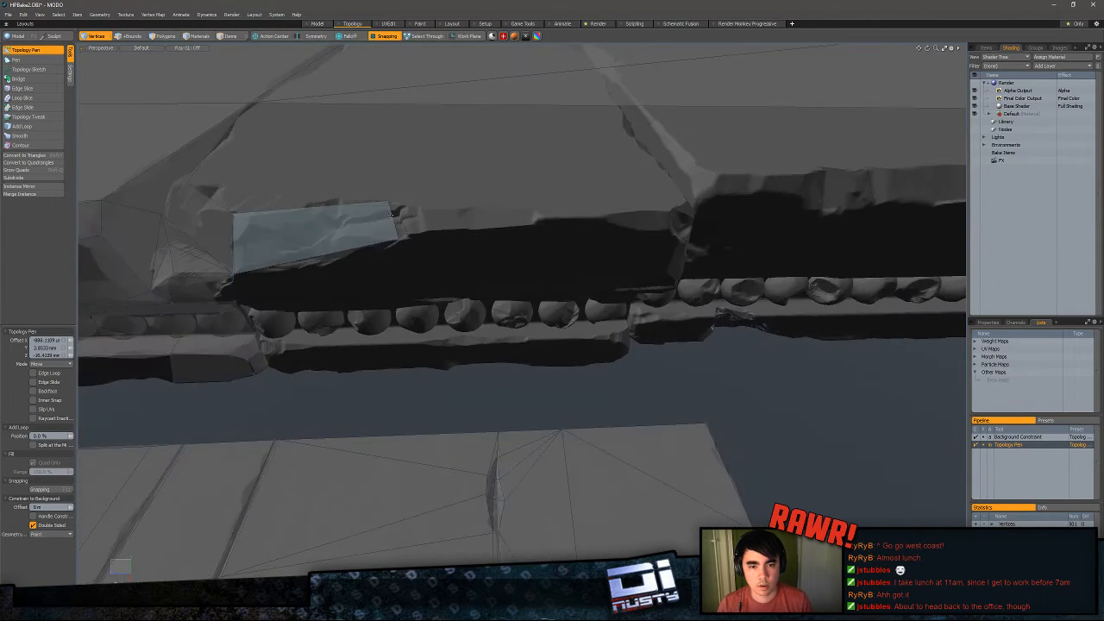
pyautogui.keyDown('shift'); pyautogui.moveTo(397, 224); pyautogui.dragTo(472, 228); pyautogui.keyUp('shift')
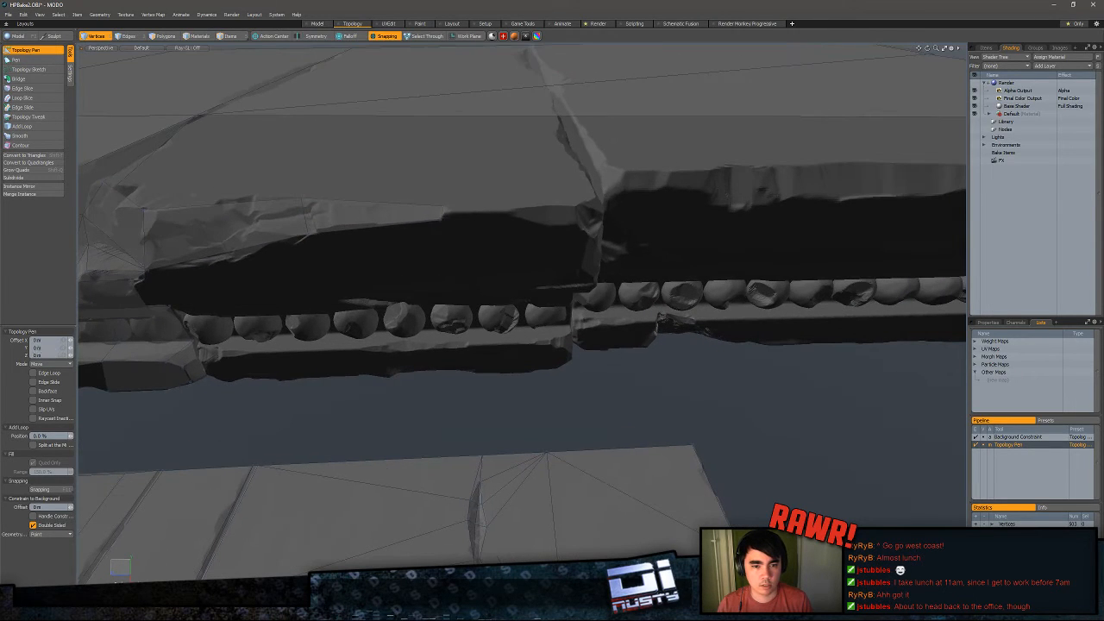
pyautogui.keyDown('alt'); pyautogui.moveTo(472, 228); pyautogui.dragTo(321, 186); pyautogui.keyUp('alt')
pyautogui.keyDown('alt'); pyautogui.moveTo(393, 237); pyautogui.dragTo(435, 147); pyautogui.keyUp('alt')
pyautogui.moveTo(513, 151); pyautogui.dragTo(578, 211)
# - Extend a face from the chipped front edge over the slab's top surface and move its corners toward the next gap
pyautogui.keyDown('alt'); pyautogui.moveTo(483, 194); pyautogui.dragTo(449, 248); pyautogui.keyUp('alt')
pyautogui.keyDown('ctrl'); pyautogui.middleClick(448, 248); pyautogui.keyUp('ctrl')
pyautogui.keyDown('shift'); pyautogui.moveTo(466, 298); pyautogui.dragTo(215, 149); pyautogui.keyUp('shift')
pyautogui.keyDown('alt'); pyautogui.moveTo(372, 190); pyautogui.dragTo(382, 274); pyautogui.keyUp('alt')
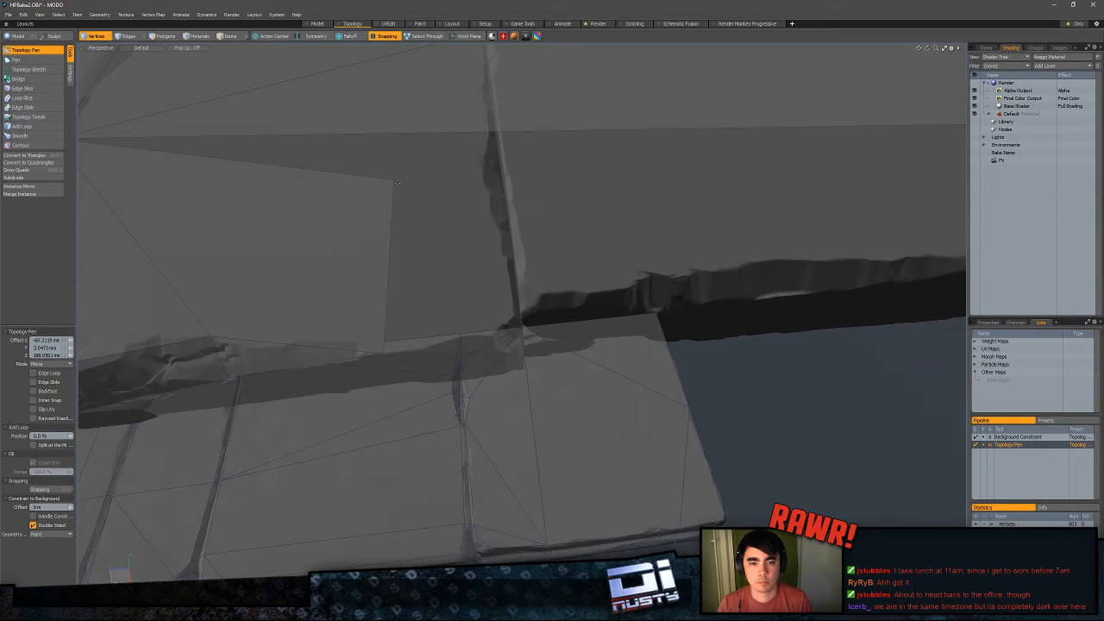
pyautogui.keyDown('alt'); pyautogui.moveTo(393, 180); pyautogui.dragTo(417, 308); pyautogui.keyUp('alt')
pyautogui.moveTo(810, 254); pyautogui.dragTo(508, 276)
pyautogui.keyDown('alt'); pyautogui.moveTo(416, 307); pyautogui.dragTo(562, 334); pyautogui.keyUp('alt')
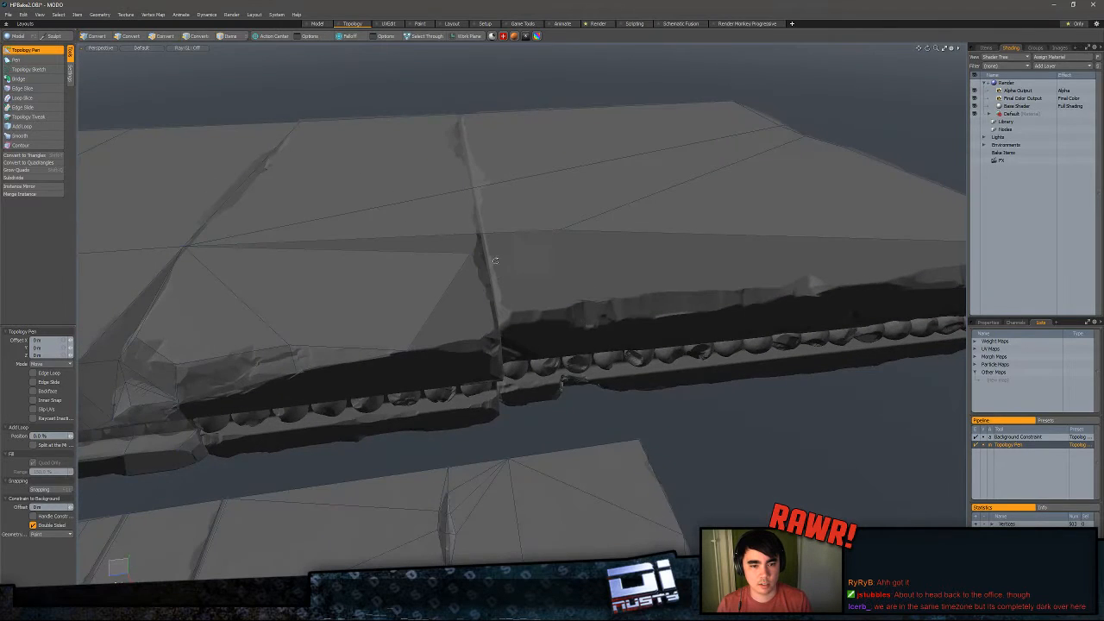
# - Examine the large top-surface polygons around the next gap by selecting them individually
pyautogui.keyDown('alt'); pyautogui.moveTo(495, 260); pyautogui.dragTo(552, 225); pyautogui.keyUp('alt')
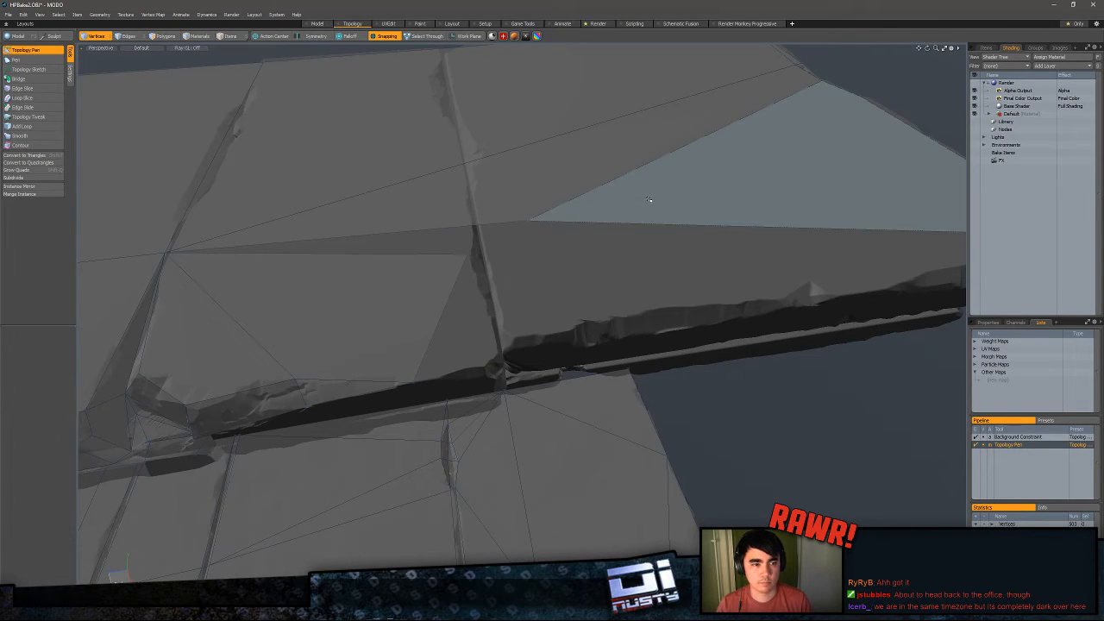
pyautogui.press('3')
pyautogui.click(649, 200)
pyautogui.keyDown('alt'); pyautogui.moveTo(648, 200); pyautogui.dragTo(484, 324); pyautogui.keyUp('alt')
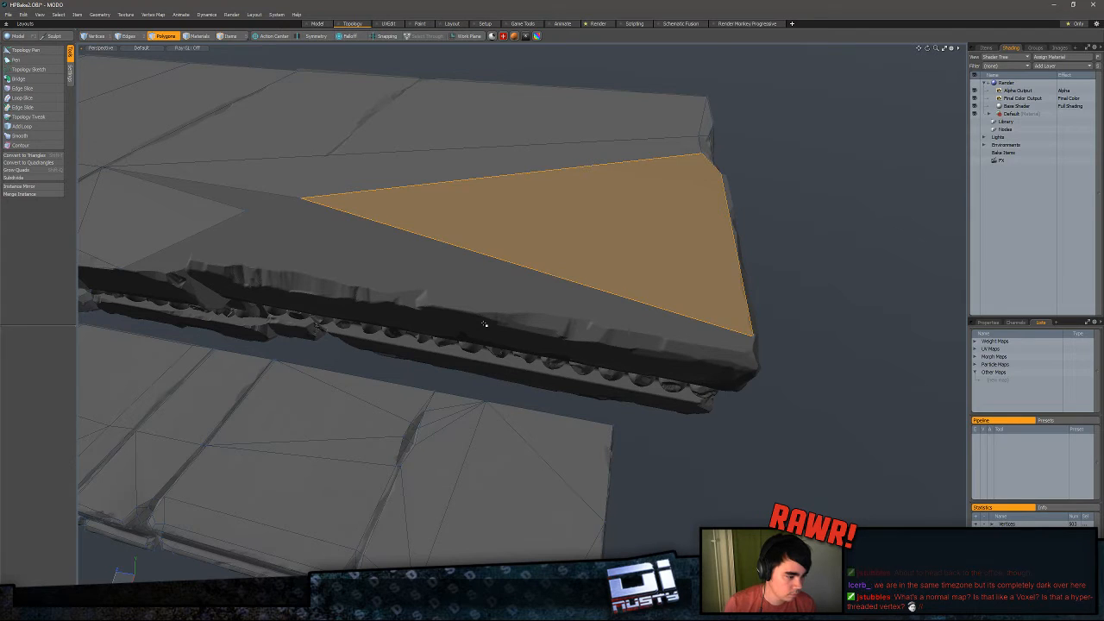
pyautogui.keyDown('alt'); pyautogui.moveTo(455, 273); pyautogui.dragTo(537, 347); pyautogui.keyUp('alt')
pyautogui.click(370, 382)
pyautogui.keyDown('alt'); pyautogui.moveTo(370, 382); pyautogui.dragTo(340, 217); pyautogui.keyUp('alt')
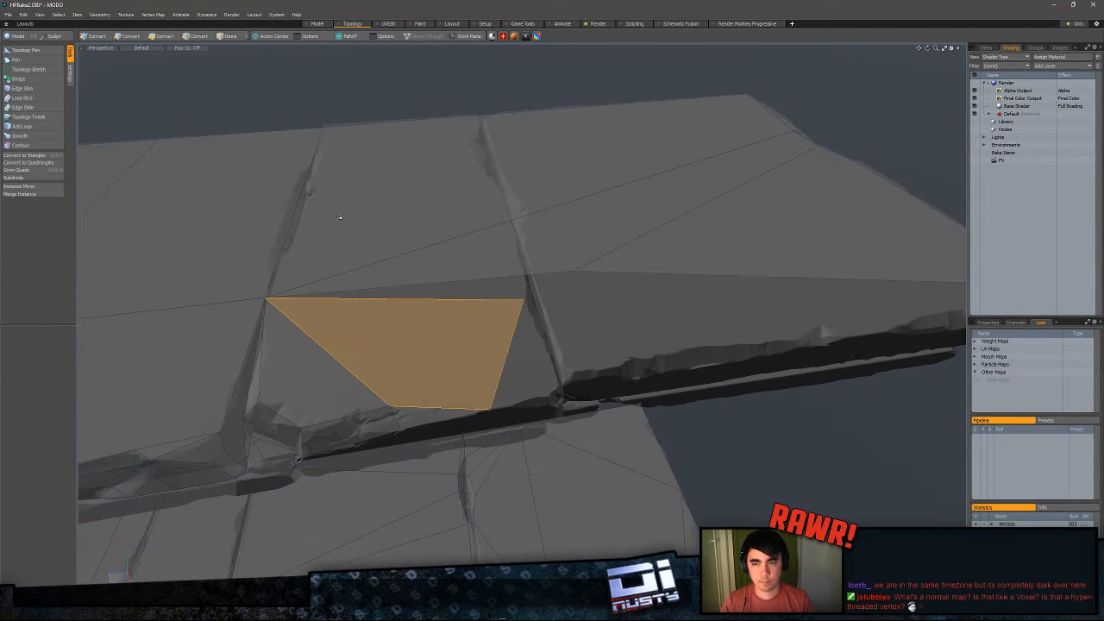
pyautogui.click(251, 72)
pyautogui.click(35, 50)
pyautogui.moveTo(505, 250)
pyautogui.keyDown('alt'); pyautogui.mouseDown()
pyautogui.moveTo(524, 287)
pyautogui.moveTo(457, 279)
pyautogui.moveTo(552, 277)
pyautogui.moveTo(512, 256)
pyautogui.mouseUp(); pyautogui.keyUp('alt')
pyautogui.press('q')
pyautogui.click(611, 254)
pyautogui.press('Escape')
pyautogui.click(500, 254)
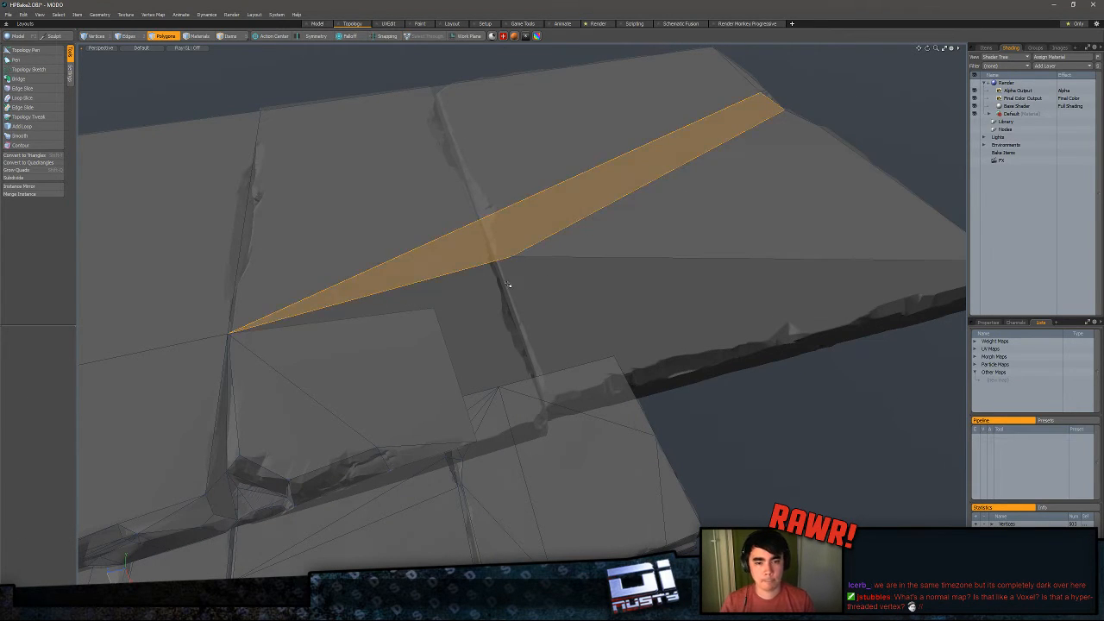
pyautogui.press('Escape')
# - Slice the slab's top polygon from the back-edge vertex at the crack to the long edge where it crosses the next gap
pyautogui.press('c')
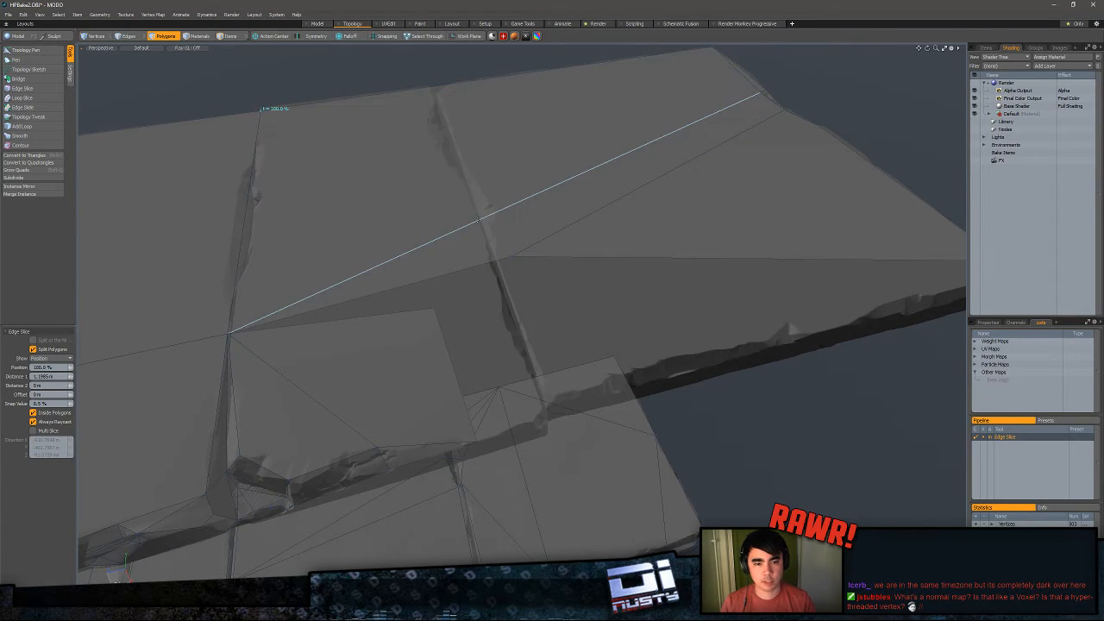
pyautogui.click(491, 261)
pyautogui.press('space')
pyautogui.keyDown('alt'); pyautogui.moveTo(549, 286); pyautogui.dragTo(476, 301); pyautogui.keyUp('alt')
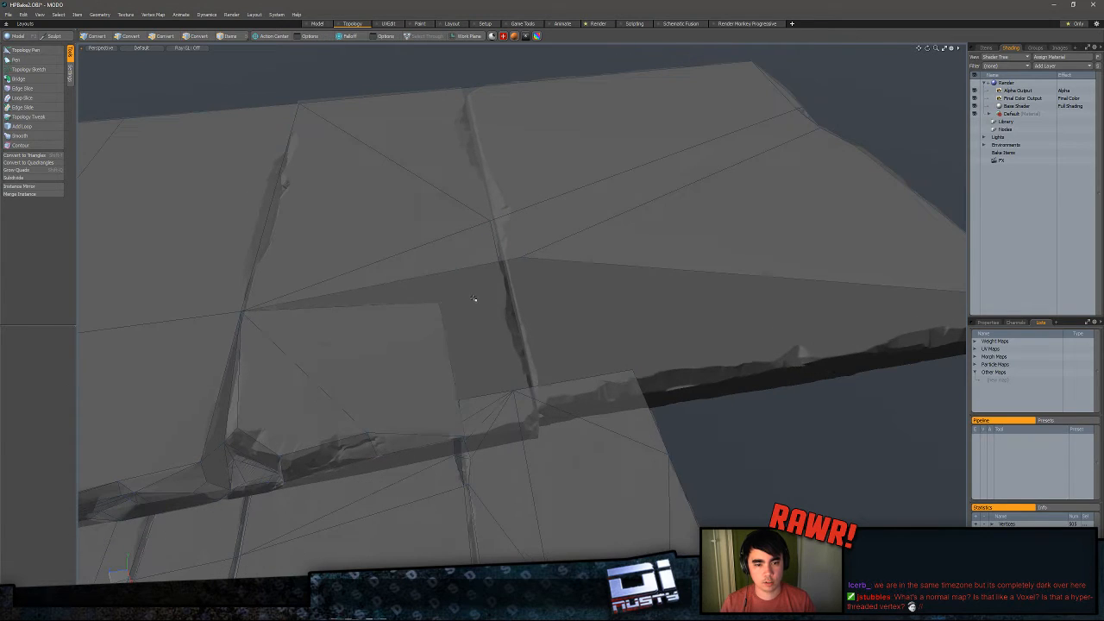
# - Move the top face's corner to the gap and fit its front vertices to the slab's front edge
pyautogui.click(24, 51)
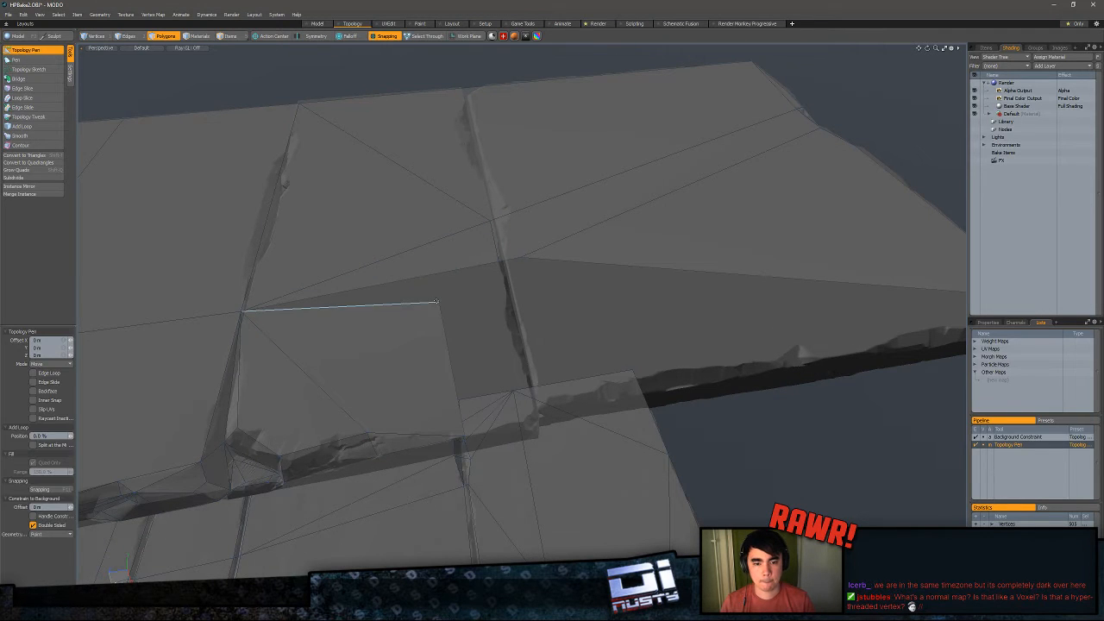
pyautogui.moveTo(466, 293)
pyautogui.keyDown('alt'); pyautogui.mouseDown()
pyautogui.moveTo(504, 256)
pyautogui.moveTo(398, 347)
pyautogui.moveTo(377, 340)
pyautogui.moveTo(368, 356)
pyautogui.mouseUp(); pyautogui.keyUp('alt')
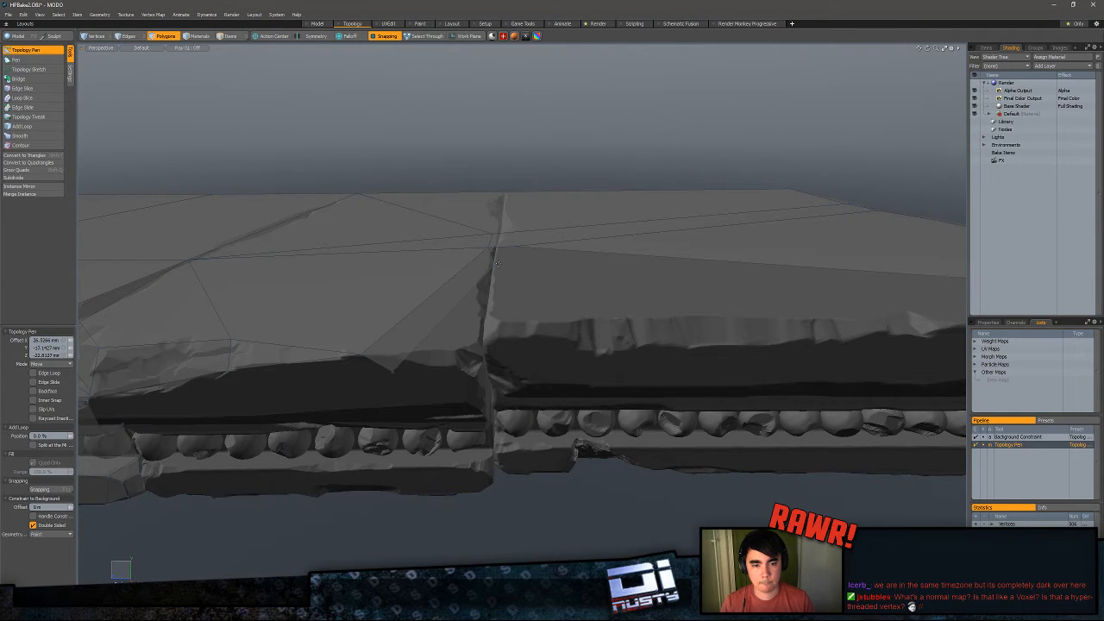
pyautogui.moveTo(393, 371); pyautogui.dragTo(366, 352)
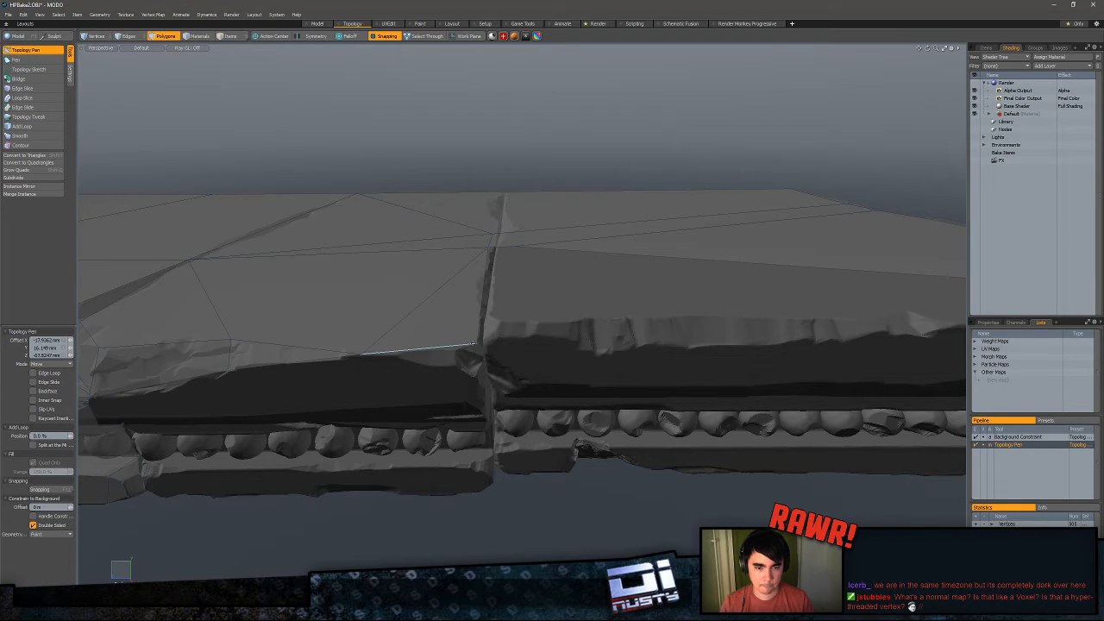
pyautogui.hotkey('alt', 'c')
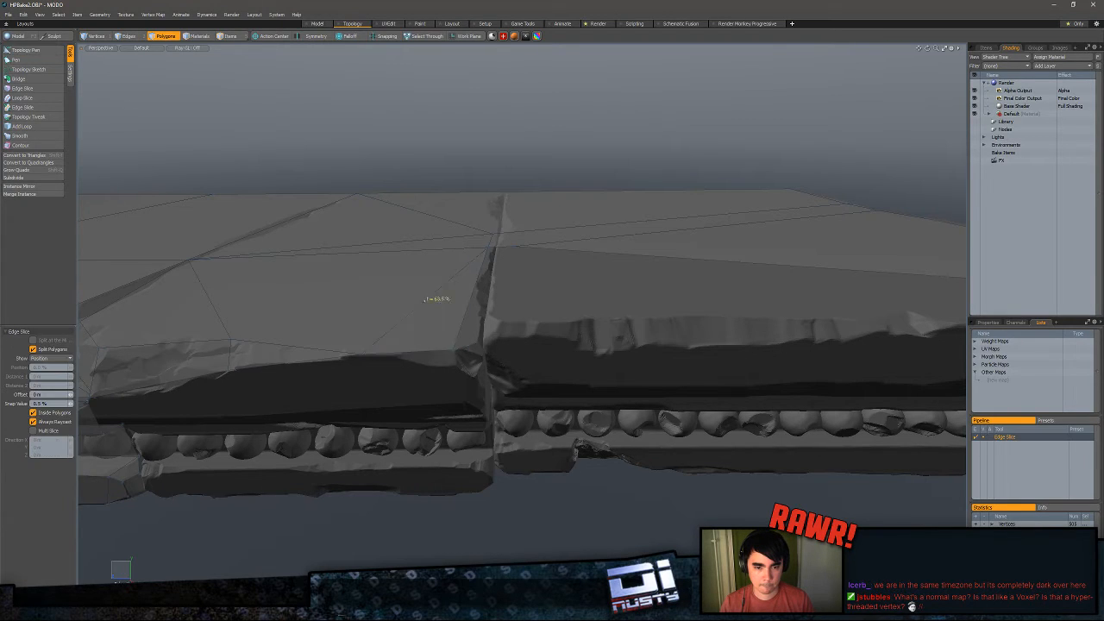
pyautogui.press('space')
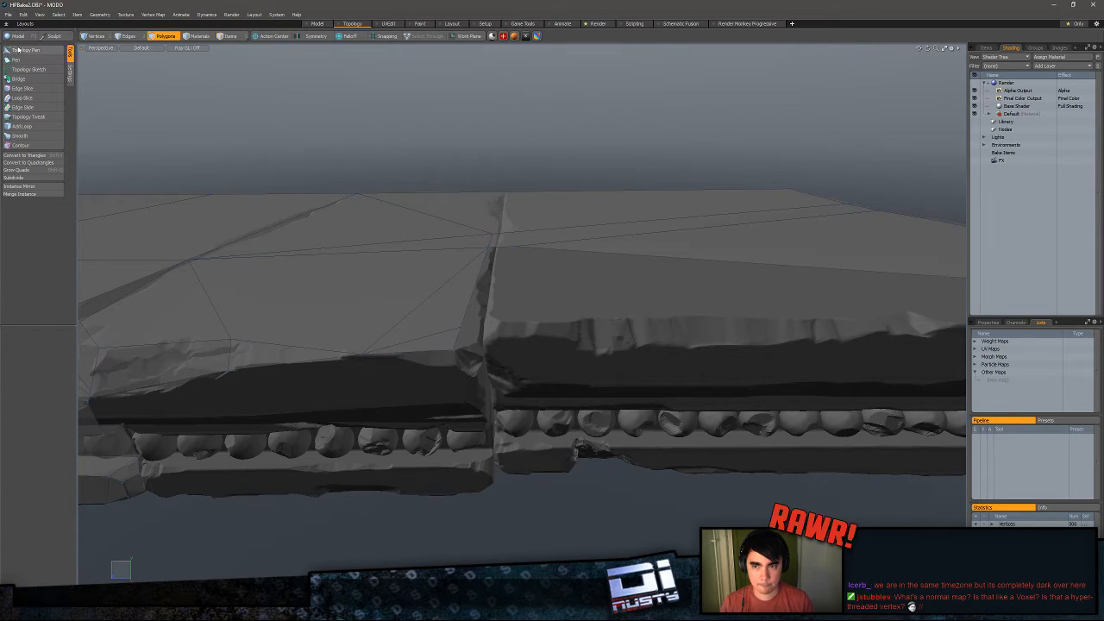
# - Extend Topology Pen faces from the slab's gap edge through the gap onto the neighbouring slab's corner and undo the last change
pyautogui.click(24, 50)
pyautogui.moveTo(461, 332); pyautogui.dragTo(579, 293)
pyautogui.keyDown('shift'); pyautogui.moveTo(494, 355); pyautogui.dragTo(352, 240); pyautogui.keyUp('shift')
pyautogui.keyDown('alt'); pyautogui.moveTo(302, 207); pyautogui.dragTo(495, 218); pyautogui.keyUp('alt')
pyautogui.hotkey('ctrl', 'z')
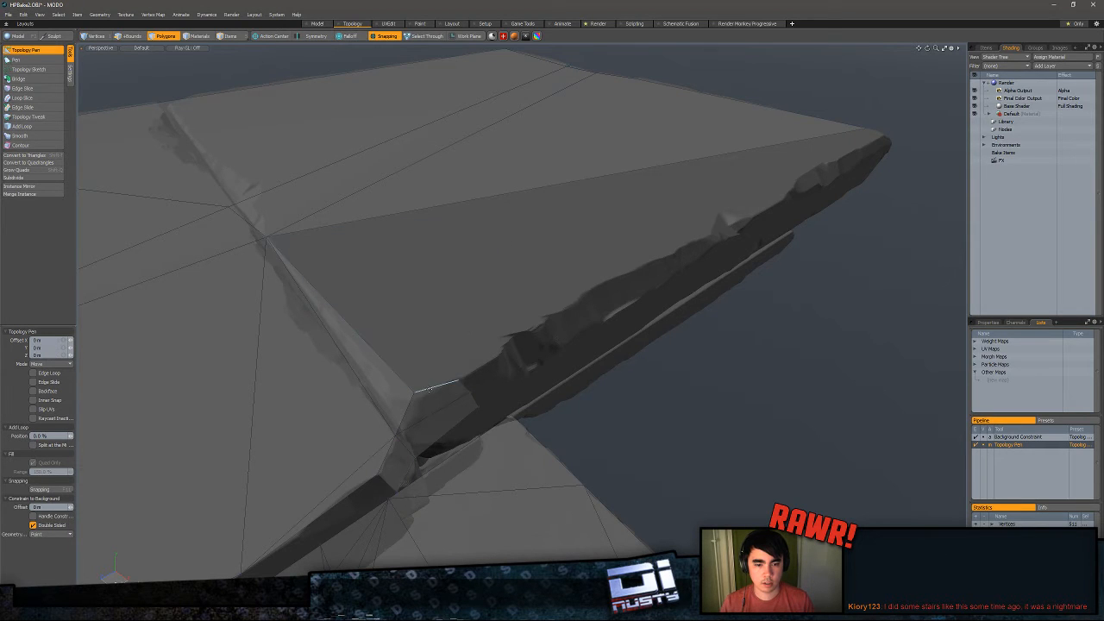
pyautogui.keyDown('alt'); pyautogui.moveTo(435, 368); pyautogui.dragTo(421, 343); pyautogui.keyUp('alt')
pyautogui.keyDown('alt'); pyautogui.moveTo(352, 308); pyautogui.dragTo(480, 368); pyautogui.keyUp('alt')
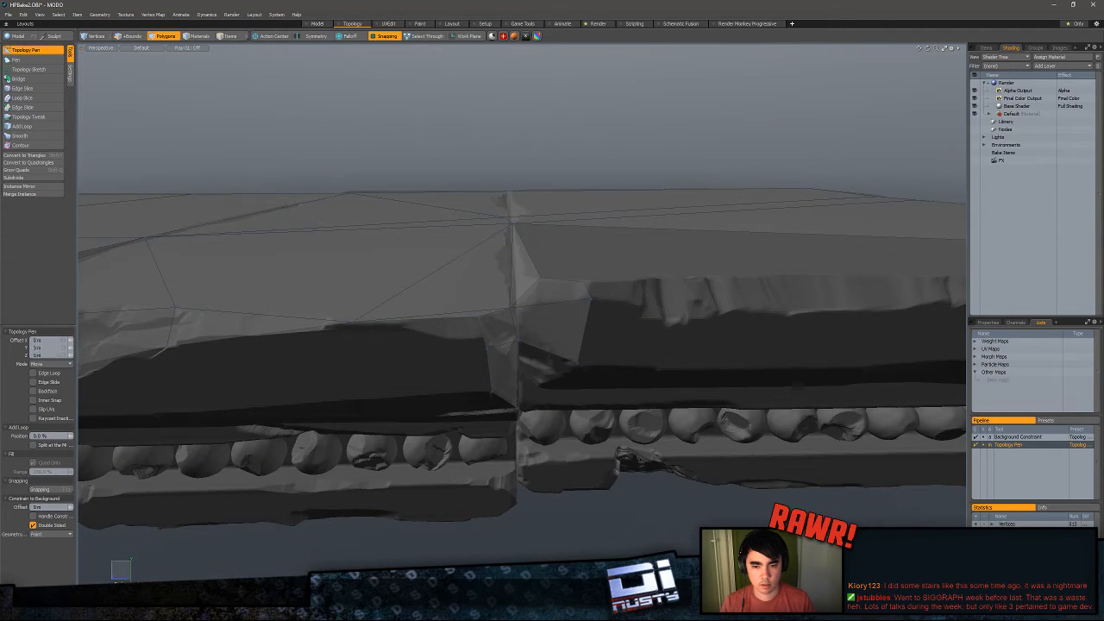
# - Extend Topology Pen geometry along the slab's front face to the chip, undoing the first pull, and close the area under the chip
pyautogui.moveTo(431, 341); pyautogui.dragTo(479, 345)
pyautogui.hotkey('ctrl', 'z')
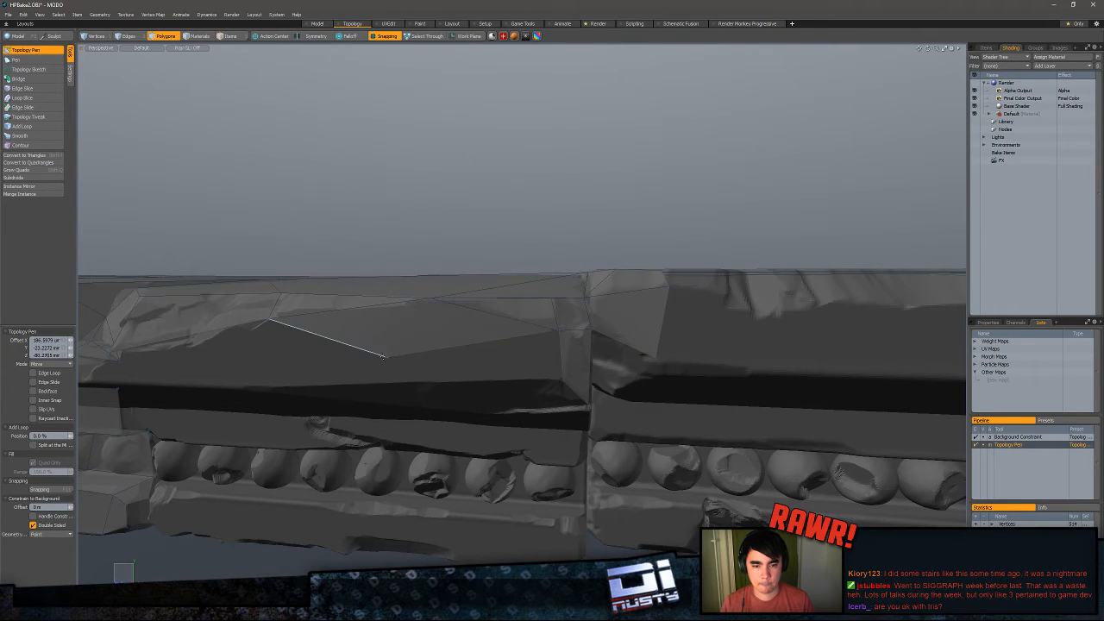
pyautogui.moveTo(392, 355); pyautogui.dragTo(446, 414)
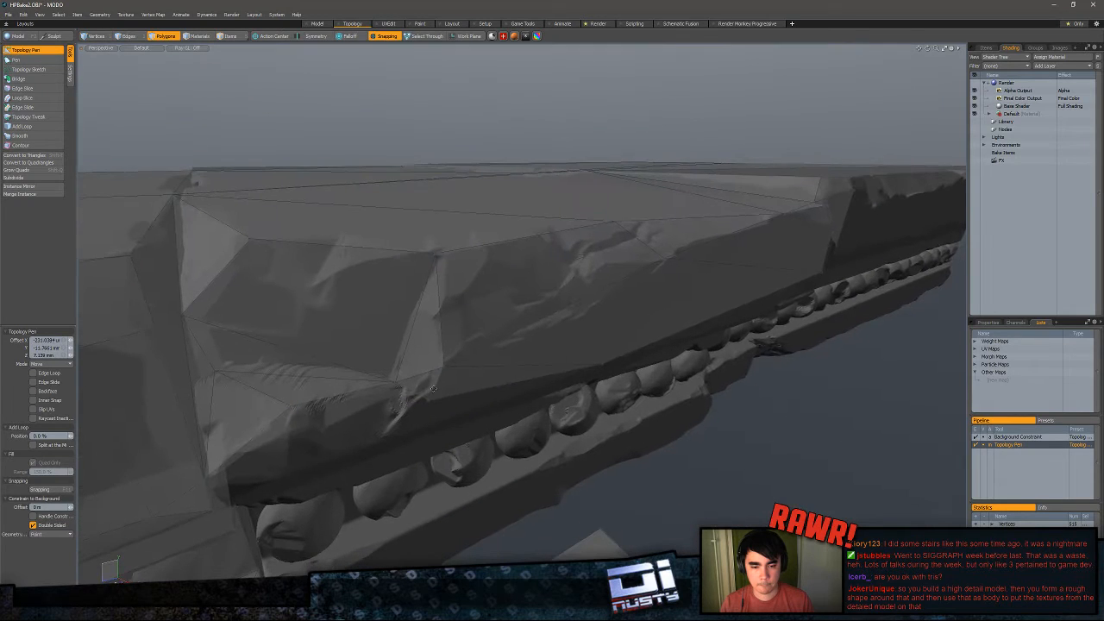
pyautogui.press('1')
pyautogui.moveTo(445, 367); pyautogui.dragTo(429, 400)
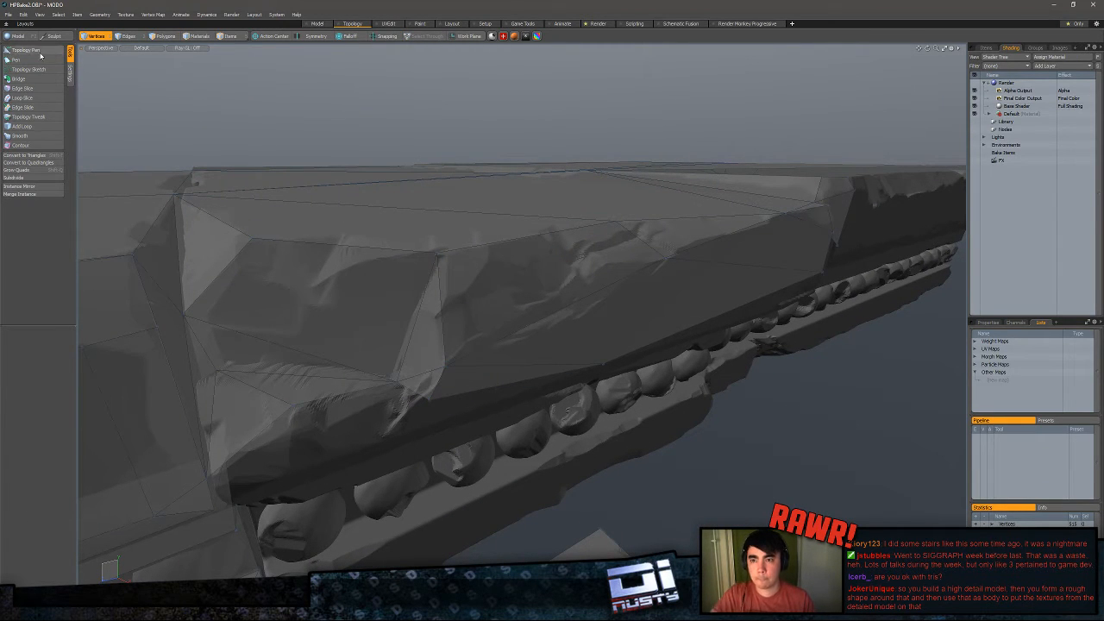
# - Extend a Topology Pen face below the slab's chipped corner and fit its vertices to the lower front edge
pyautogui.click(26, 50)
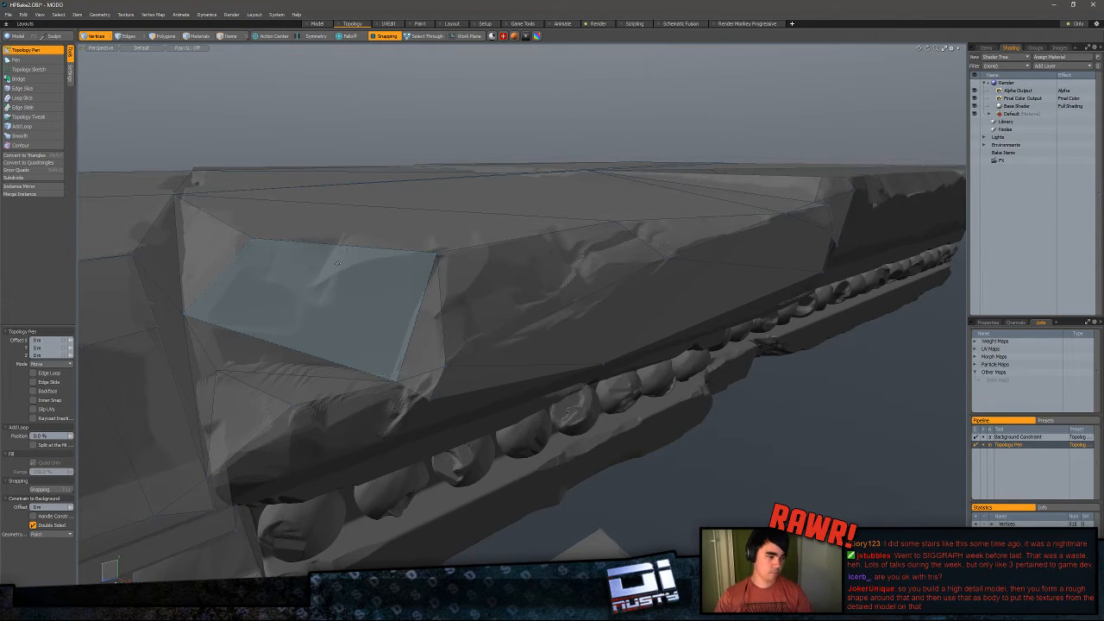
pyautogui.keyDown('alt'); pyautogui.moveTo(338, 265); pyautogui.dragTo(488, 372); pyautogui.keyUp('alt')
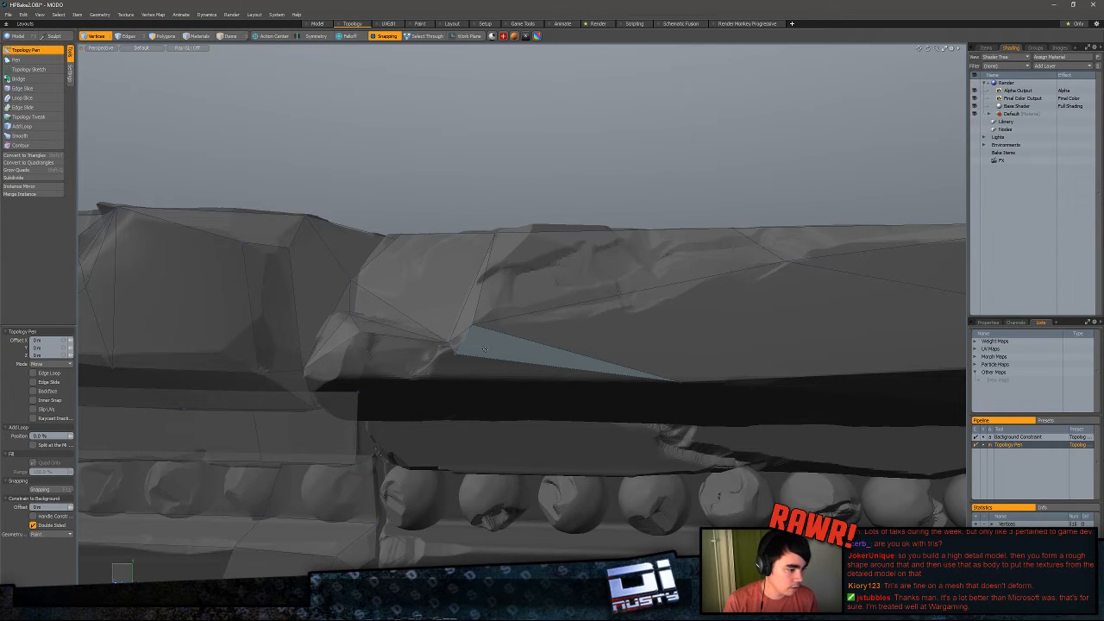
pyautogui.keyDown('alt'); pyautogui.moveTo(543, 284); pyautogui.dragTo(506, 299); pyautogui.keyUp('alt')
pyautogui.keyDown('alt'); pyautogui.moveTo(117, 85); pyautogui.dragTo(117, 129); pyautogui.keyUp('alt')
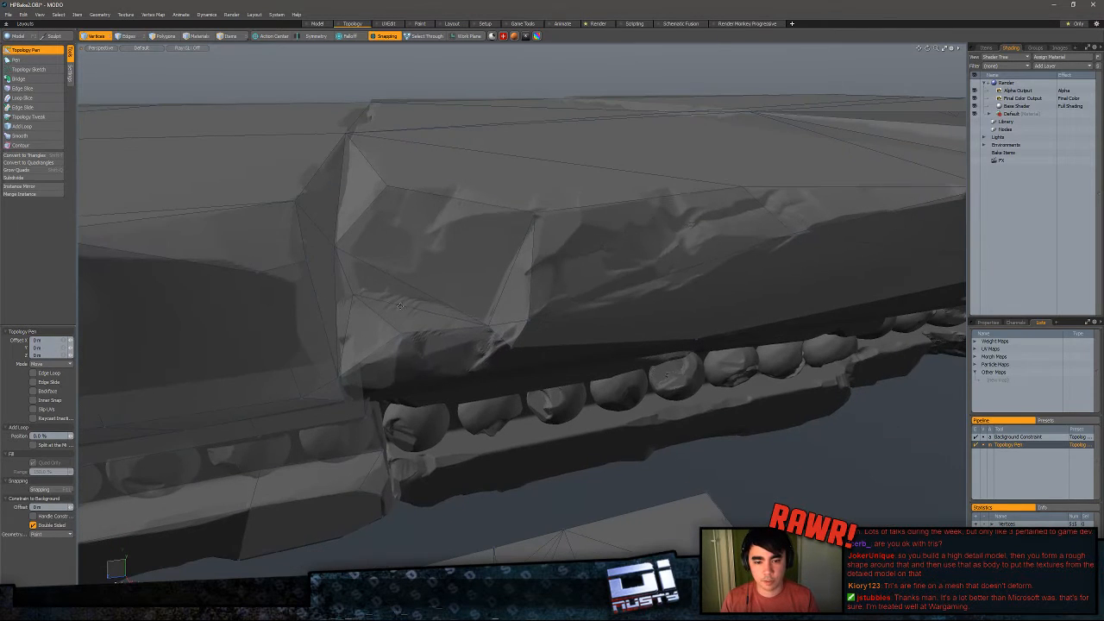
pyautogui.keyDown('shift'); pyautogui.moveTo(464, 330); pyautogui.dragTo(493, 332); pyautogui.keyUp('shift')
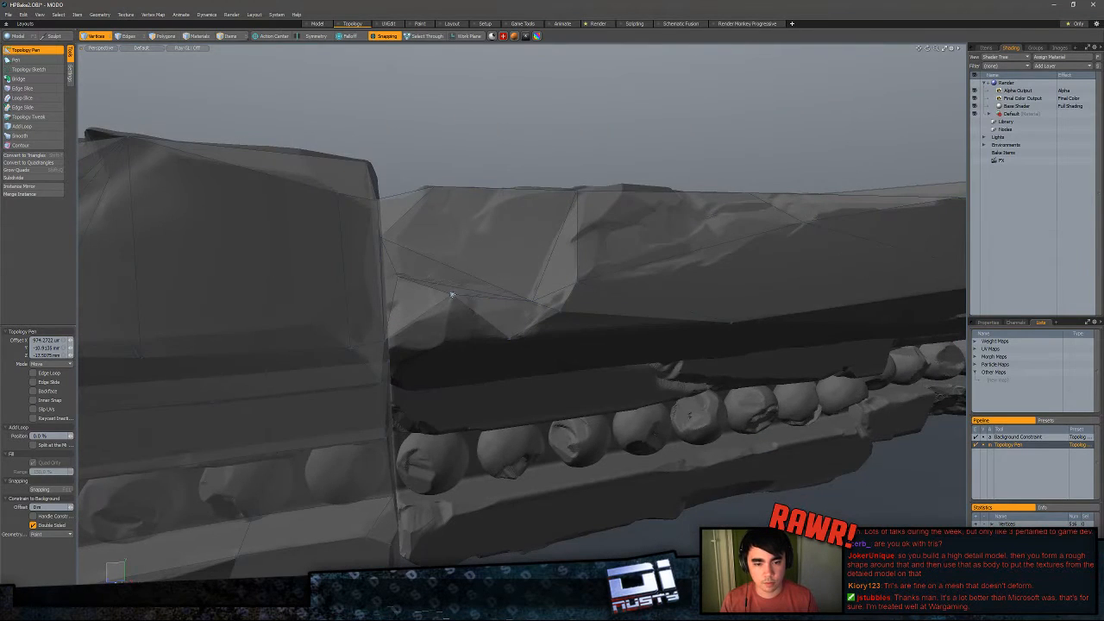
pyautogui.moveTo(451, 294); pyautogui.dragTo(498, 330)
pyautogui.press('space')
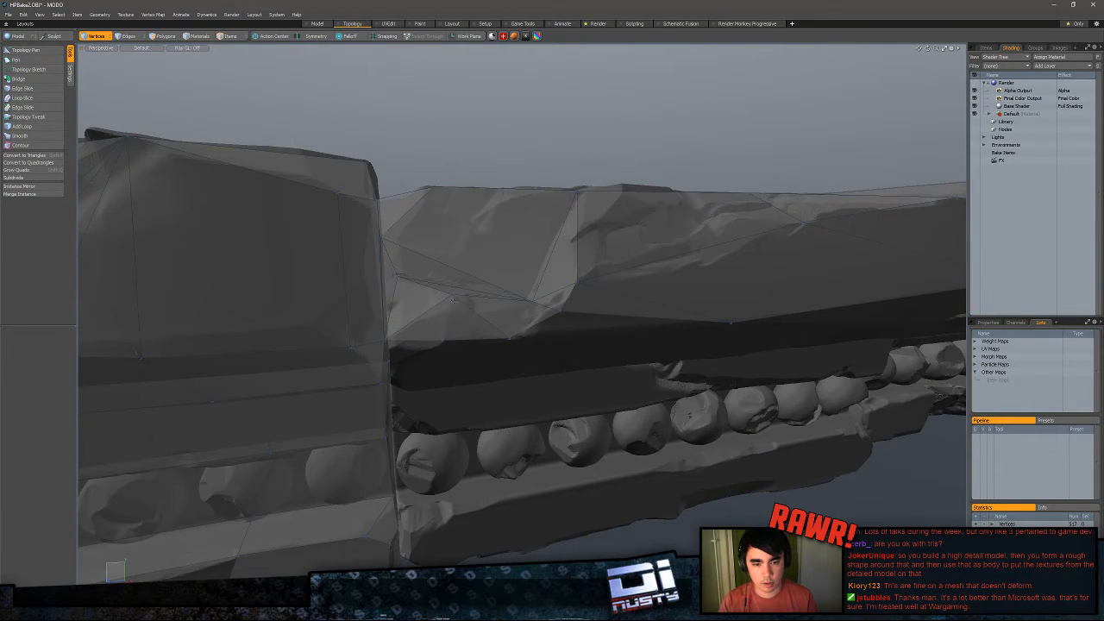
# - Extend the slab's underside from the gap along the trim and join it to the next lower front-edge vertex
pyautogui.keyDown('alt'); pyautogui.moveTo(459, 169); pyautogui.dragTo(425, 300); pyautogui.keyUp('alt')
pyautogui.click(19, 52)
pyautogui.press('3')
pyautogui.press('1')
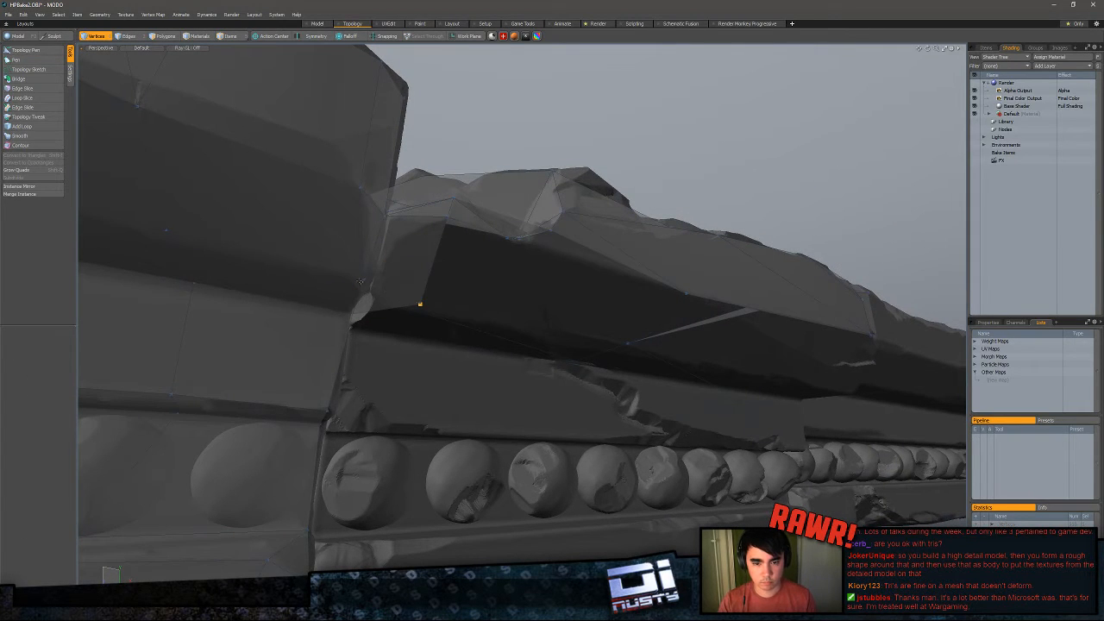
pyautogui.click(447, 320)
pyautogui.click(9, 54)
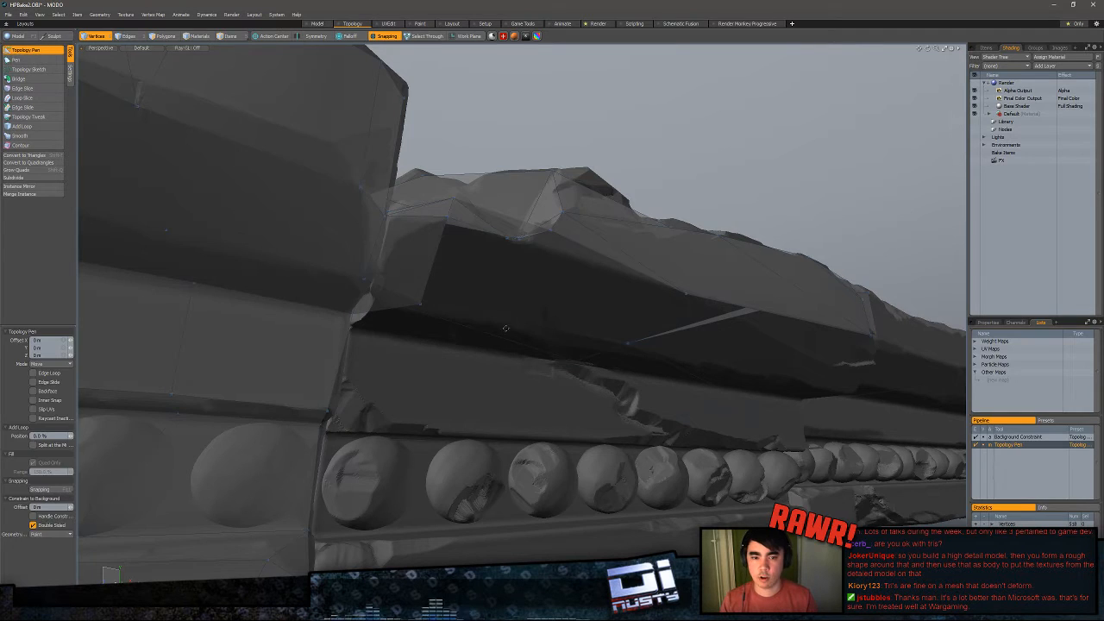
pyautogui.keyDown('alt'); pyautogui.moveTo(436, 338); pyautogui.dragTo(469, 341); pyautogui.keyUp('alt')
pyautogui.keyDown('alt'); pyautogui.moveTo(379, 342); pyautogui.dragTo(449, 352); pyautogui.keyUp('alt')
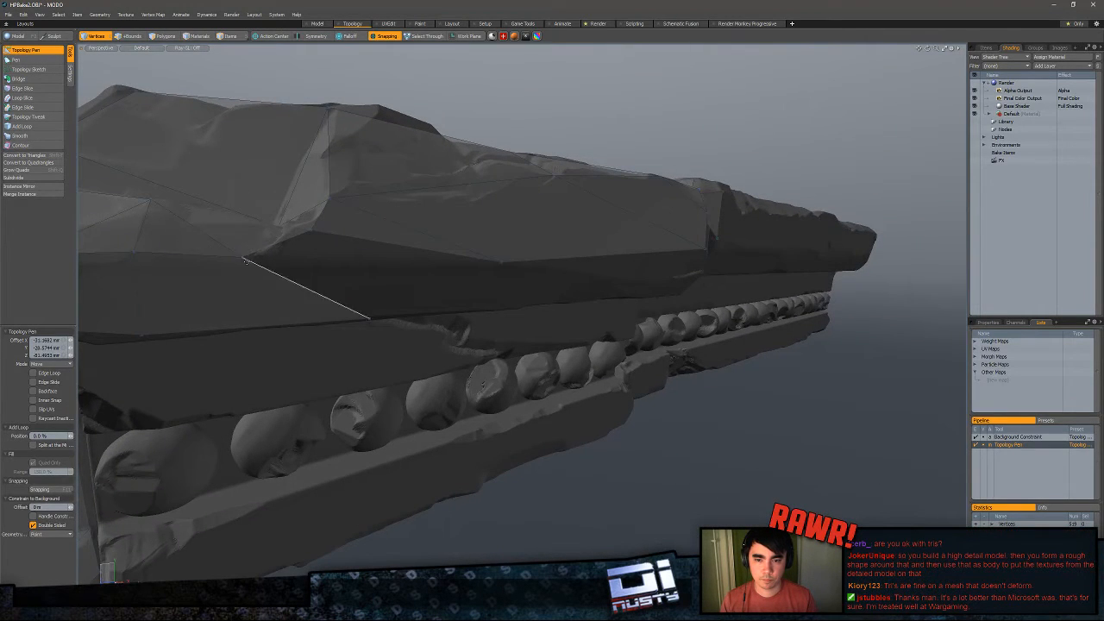
pyautogui.moveTo(242, 257); pyautogui.dragTo(502, 262)
pyautogui.press('q')
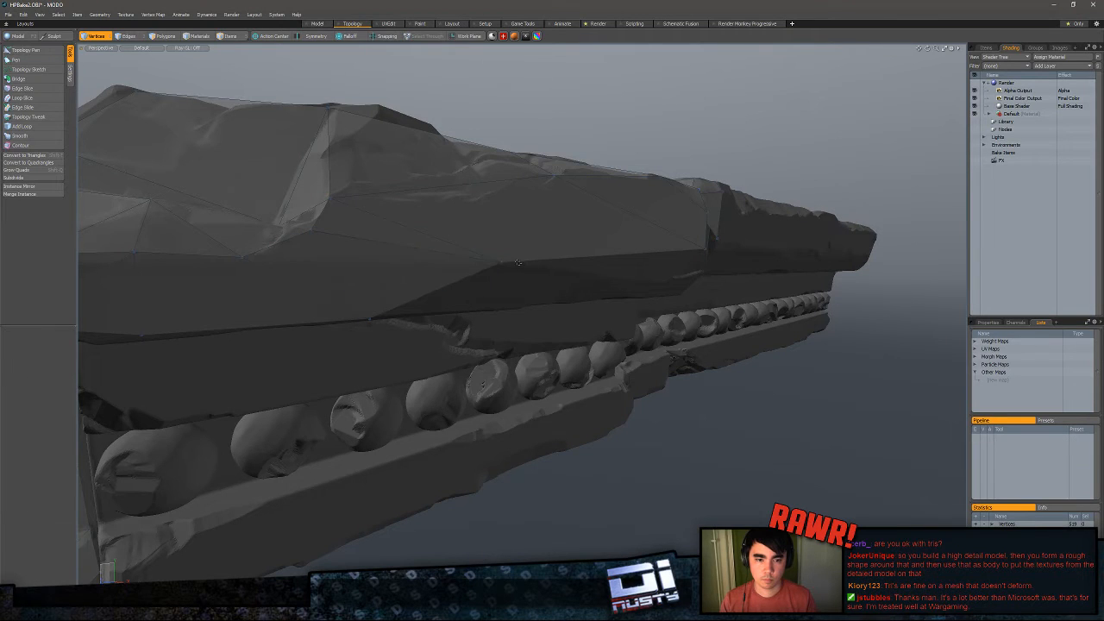
# - Inspect the triangle on the slab's lower front face and move its bottom vertex with Topology Pen
pyautogui.keyDown('alt'); pyautogui.moveTo(376, 321); pyautogui.dragTo(325, 293); pyautogui.keyUp('alt')
pyautogui.press('3')
pyautogui.keyDown('alt'); pyautogui.moveTo(313, 335); pyautogui.dragTo(313, 236); pyautogui.keyUp('alt')
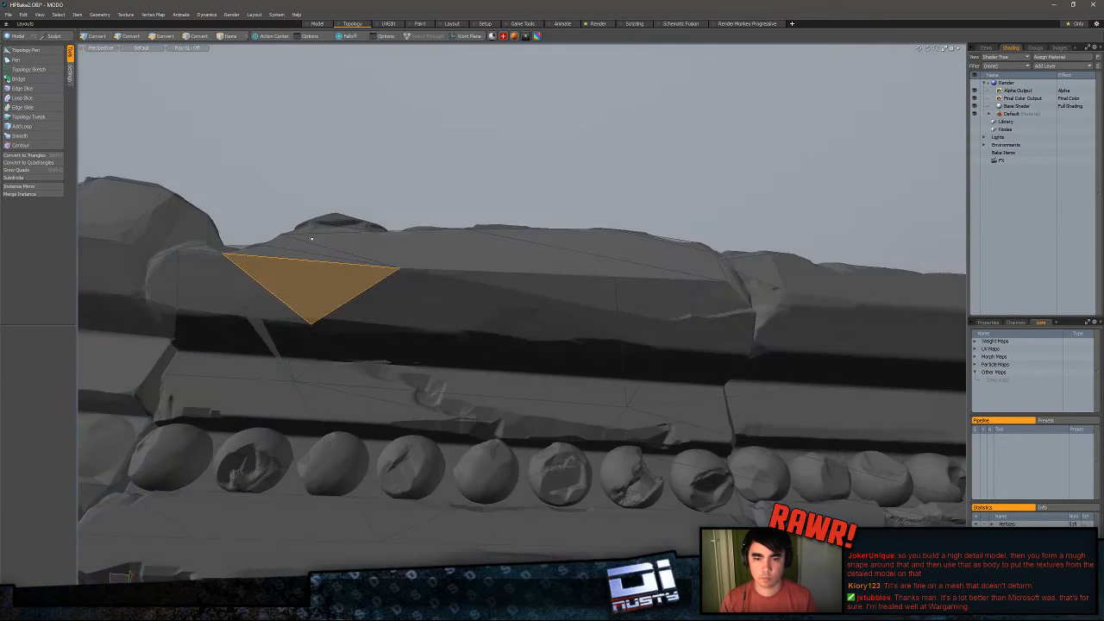
pyautogui.press('Escape')
pyautogui.click(35, 50)
pyautogui.moveTo(310, 325); pyautogui.dragTo(398, 407)
# - Extend a Topology Pen face down from the slab's underside at the gap and delete the unwanted underside polygon
pyautogui.moveTo(353, 232); pyautogui.dragTo(338, 188, button='middle')
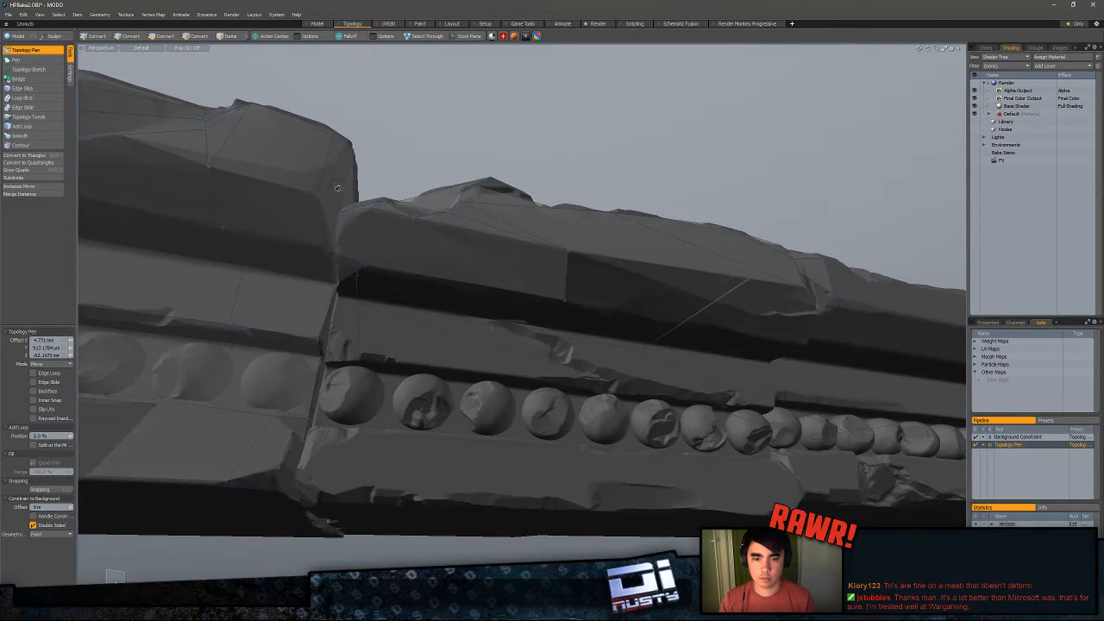
pyautogui.moveTo(344, 288); pyautogui.dragTo(376, 273, button='middle')
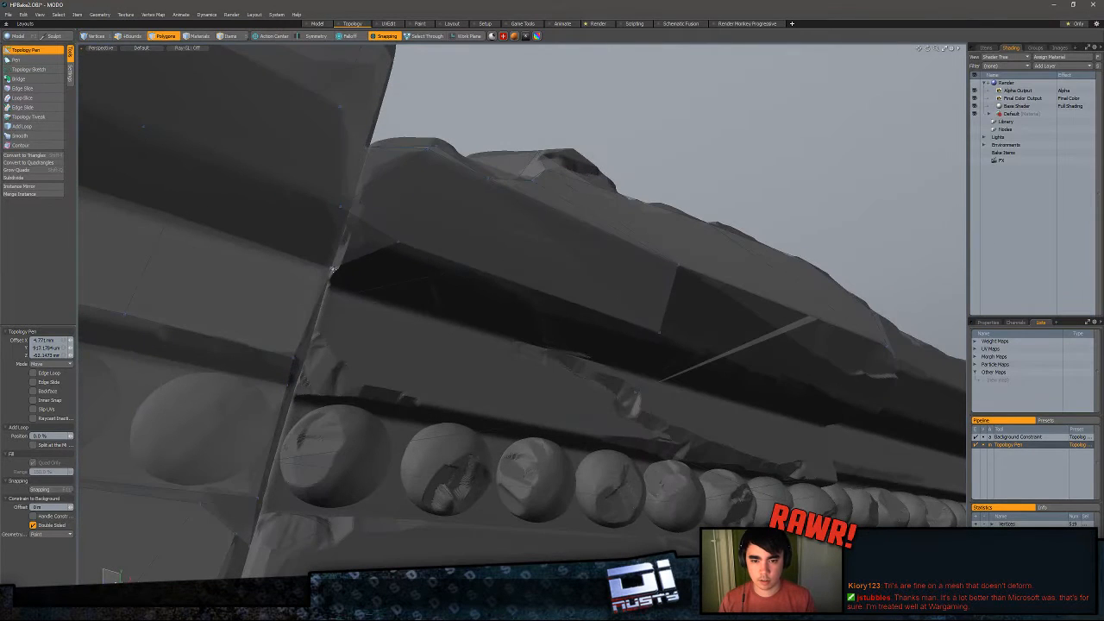
pyautogui.keyDown('shift'); pyautogui.moveTo(369, 226); pyautogui.dragTo(369, 306); pyautogui.keyUp('shift')
pyautogui.press('1')
pyautogui.press('p')
pyautogui.press('Escape')
pyautogui.press('3')
pyautogui.click(368, 258)
pyautogui.press('Delete')
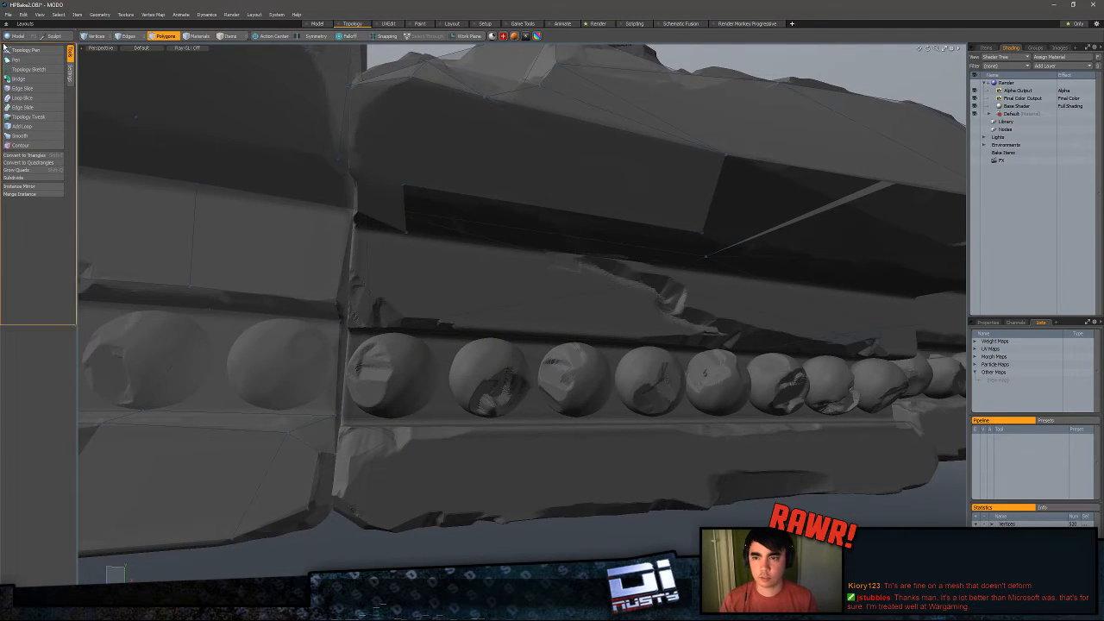
# - Extend Topology Pen faces onto the ledge's chipped corner above the beads and cut the corner face with Edge Slice
pyautogui.click(26, 50)
pyautogui.moveTo(197, 171)
pyautogui.keyDown('alt'); pyautogui.mouseDown()
pyautogui.moveTo(327, 311)
pyautogui.moveTo(363, 306)
pyautogui.mouseUp(); pyautogui.keyUp('alt')
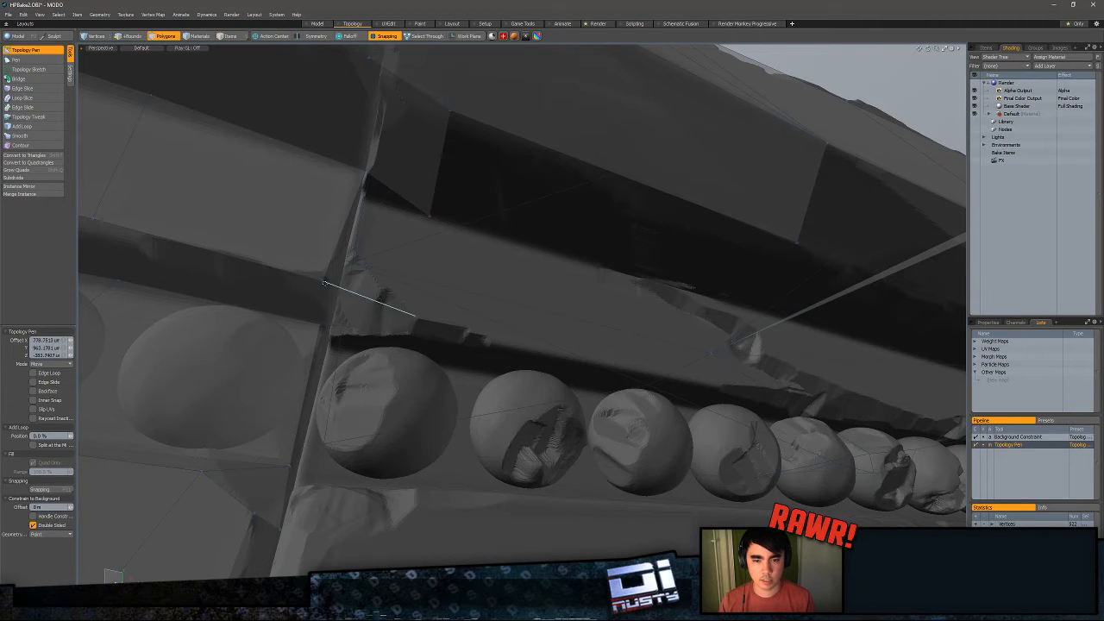
pyautogui.press('space')
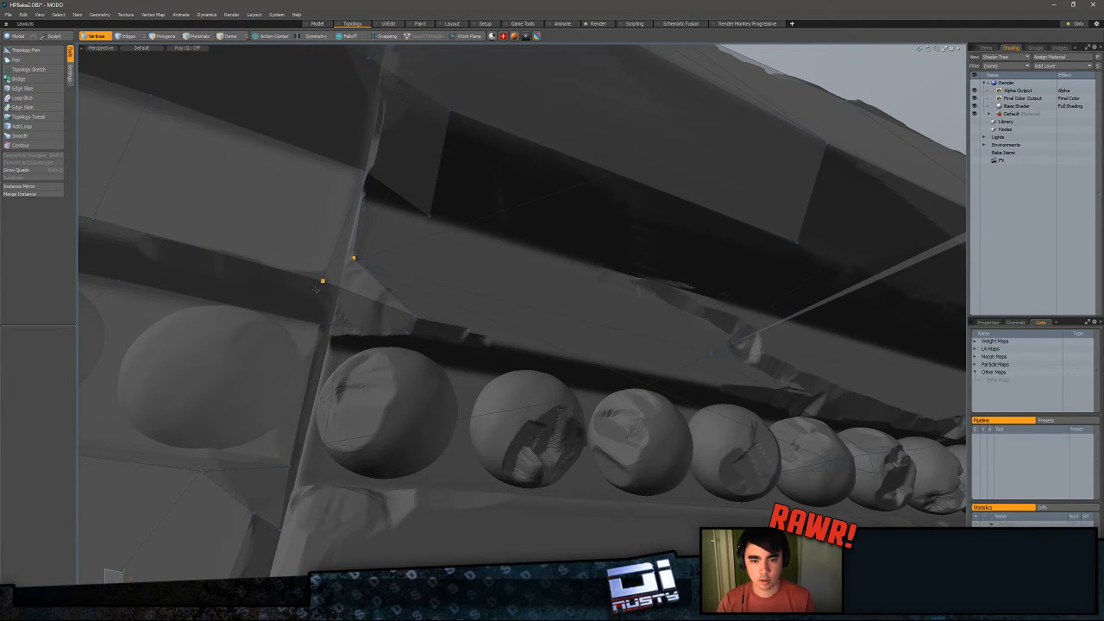
pyautogui.keyDown('alt'); pyautogui.moveTo(401, 260); pyautogui.dragTo(362, 207); pyautogui.keyUp('alt')
pyautogui.press('c')
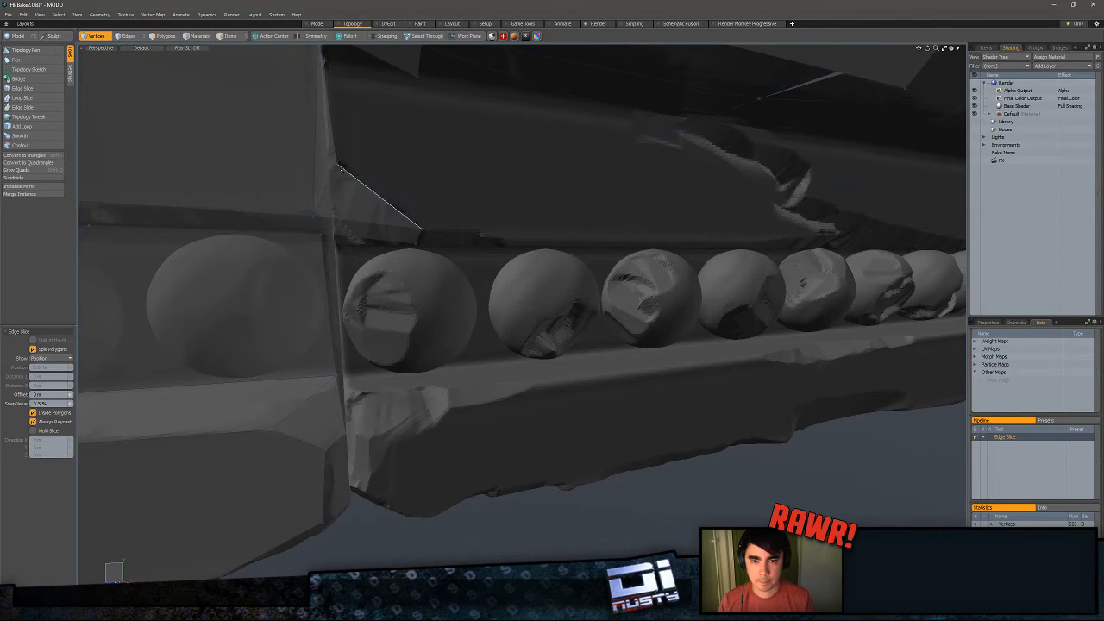
pyautogui.press('space')
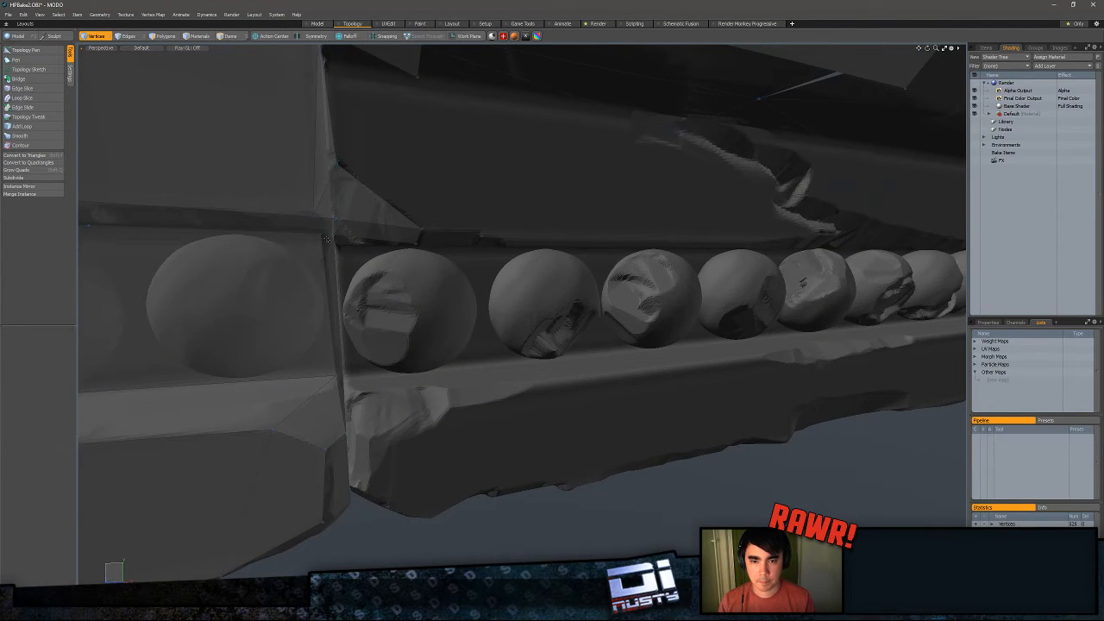
# - Shape the face below the ledge's chipped corner and fit the slab's underside face to its front edge with Topology Pen
pyautogui.click(24, 50)
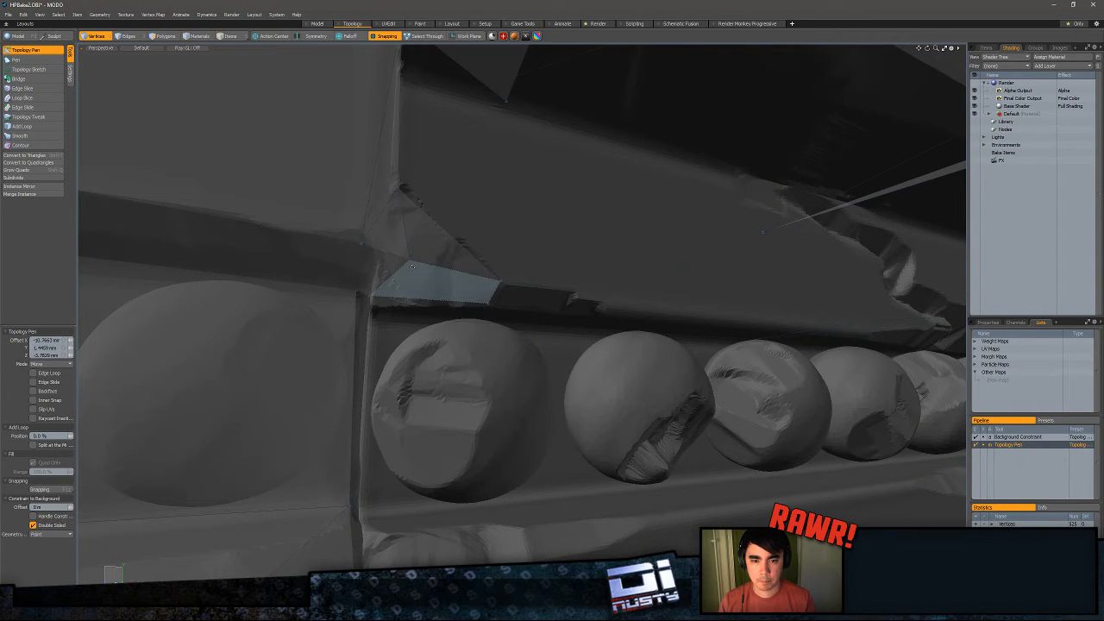
pyautogui.moveTo(518, 276)
pyautogui.keyDown('alt'); pyautogui.mouseDown()
pyautogui.moveTo(380, 280)
pyautogui.moveTo(345, 302)
pyautogui.moveTo(460, 275)
pyautogui.moveTo(500, 229)
pyautogui.moveTo(503, 177)
pyautogui.moveTo(466, 270)
pyautogui.moveTo(371, 311)
pyautogui.moveTo(660, 333)
pyautogui.moveTo(612, 312)
pyautogui.moveTo(542, 313)
pyautogui.moveTo(658, 357)
pyautogui.moveTo(604, 362)
pyautogui.mouseUp(); pyautogui.keyUp('alt')
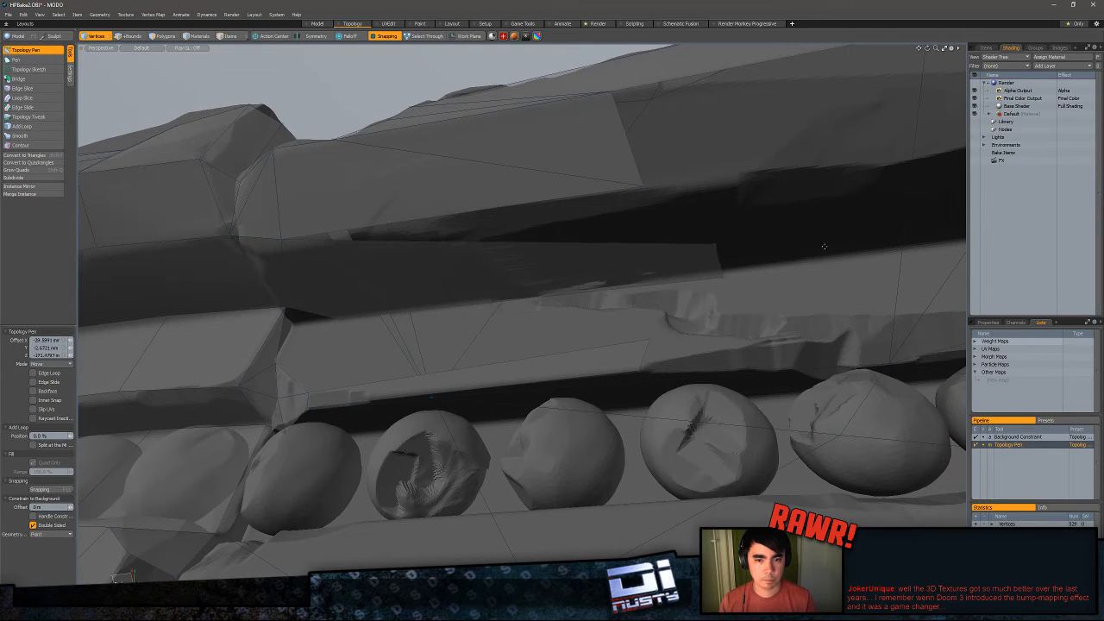
pyautogui.keyDown('shift'); pyautogui.moveTo(282, 239); pyautogui.dragTo(647, 191); pyautogui.keyUp('shift')
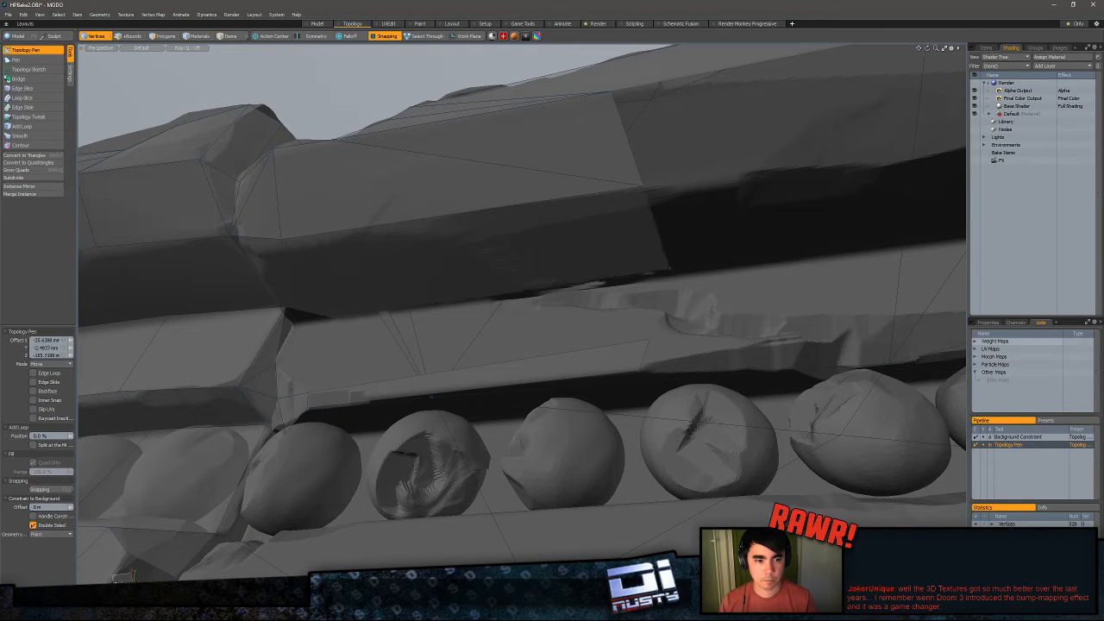
pyautogui.keyDown('alt'); pyautogui.moveTo(746, 286); pyautogui.dragTo(884, 278); pyautogui.keyUp('alt')
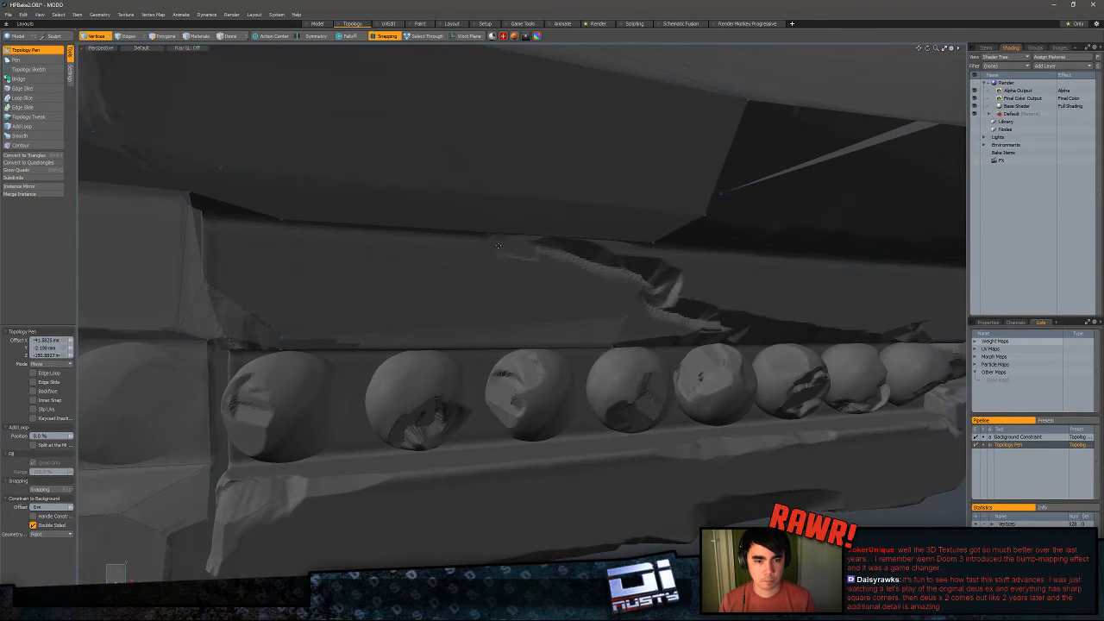
# - Extend a Topology Pen face from the slab's underside down over the ledge above the beads
pyautogui.keyDown('shift'); pyautogui.moveTo(466, 232); pyautogui.dragTo(459, 330); pyautogui.keyUp('shift')
pyautogui.keyDown('alt'); pyautogui.moveTo(320, 297); pyautogui.dragTo(421, 334); pyautogui.keyUp('alt')
pyautogui.press('q')
pyautogui.press('3')
pyautogui.doubleClick(380, 289)
pyautogui.click(511, 344)
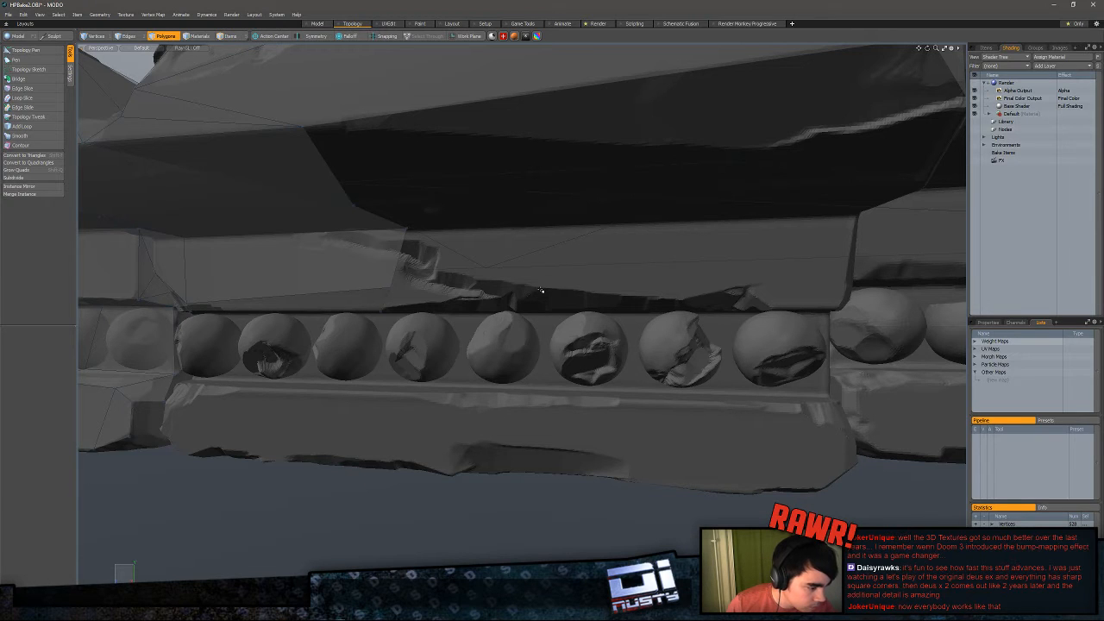
# - Fit the slab's lower front corner vertex to the stone at the next gap with Topology Pen
pyautogui.keyDown('alt'); pyautogui.moveTo(541, 291); pyautogui.dragTo(302, 170); pyautogui.keyUp('alt')
pyautogui.click(11, 51)
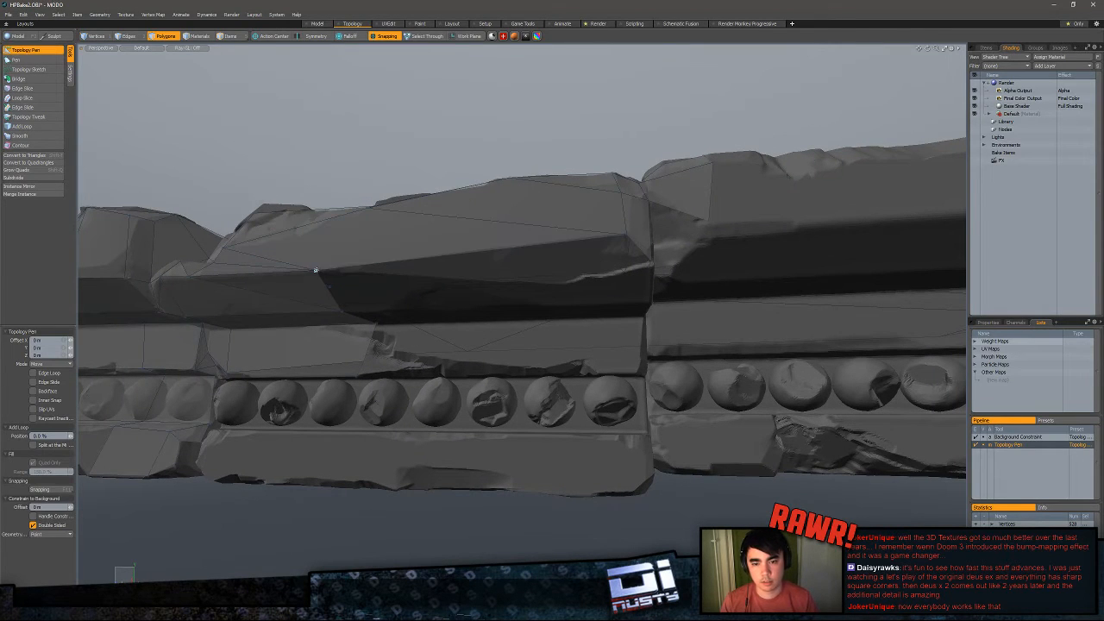
pyautogui.moveTo(649, 262); pyautogui.dragTo(647, 281)
pyautogui.keyDown('alt'); pyautogui.moveTo(639, 289); pyautogui.dragTo(233, 354); pyautogui.keyUp('alt')
# - Try to fill the open underside of the slab up to the gap with a polygon made from selected vertices
pyautogui.press('q')
pyautogui.click(233, 359)
pyautogui.press('1')
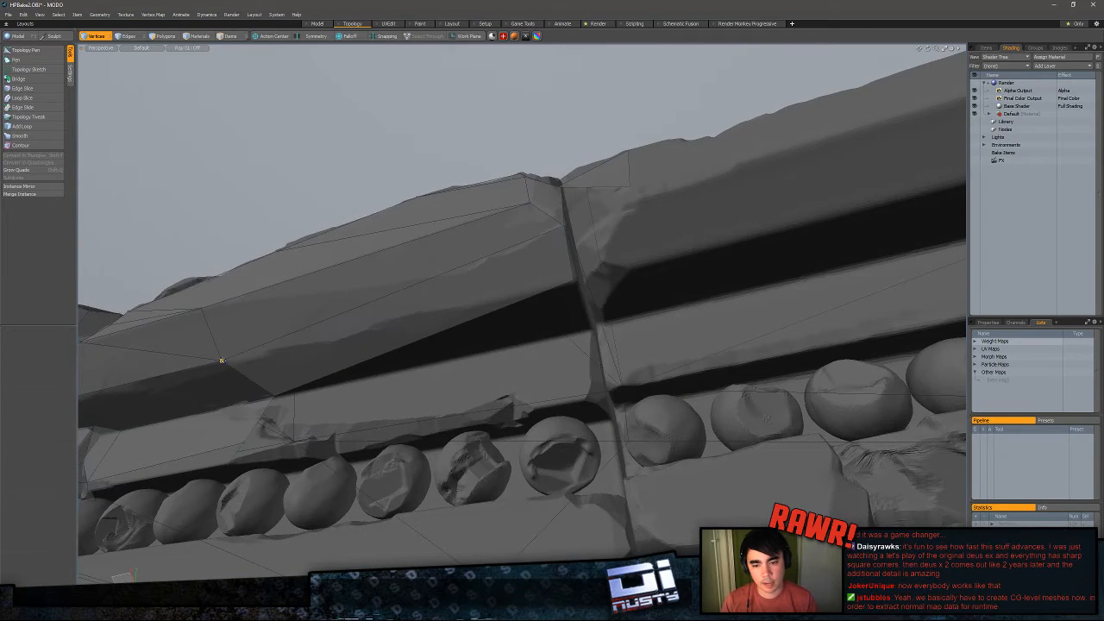
pyautogui.press('p')
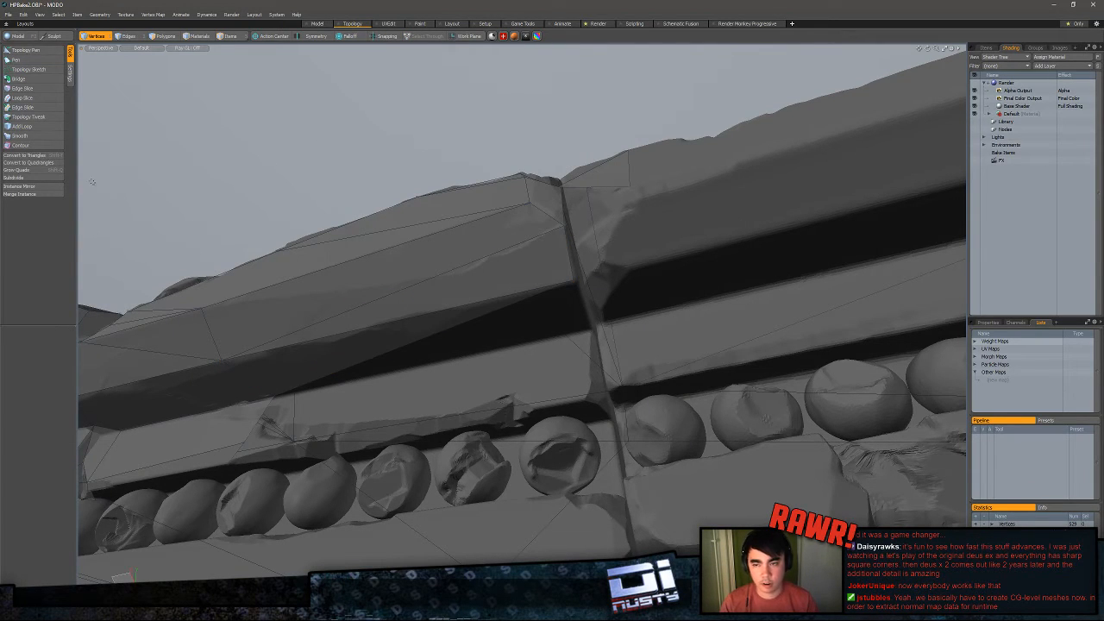
pyautogui.press('3')
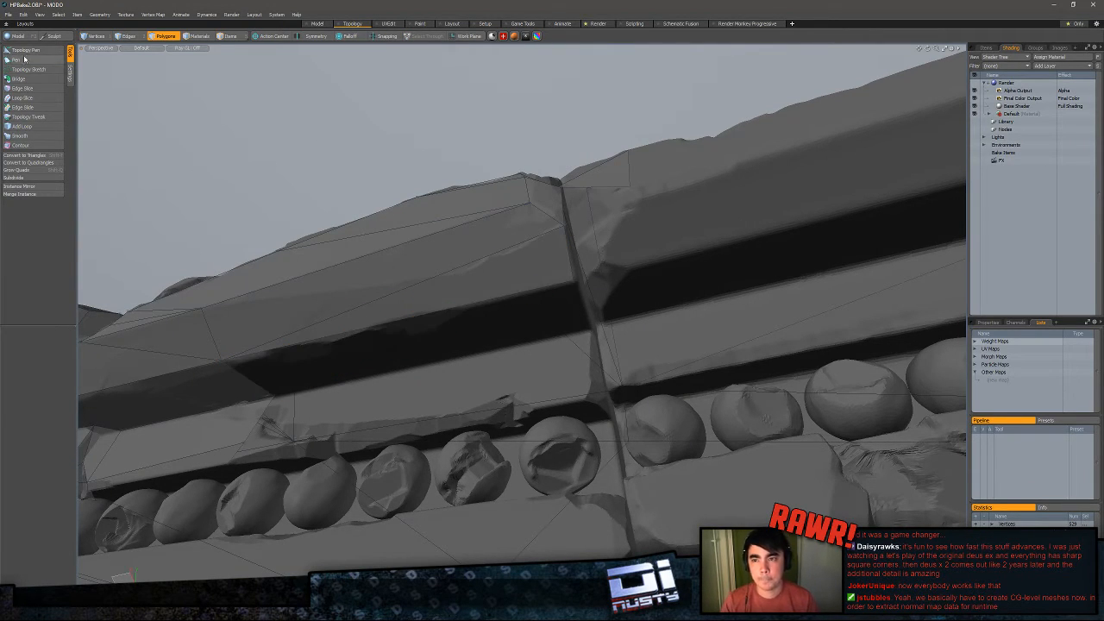
# - Extend the slab's underside with Topology Pen along the dark recess to the next gap
pyautogui.click(24, 50)
pyautogui.moveTo(206, 352); pyautogui.dragTo(208, 352)
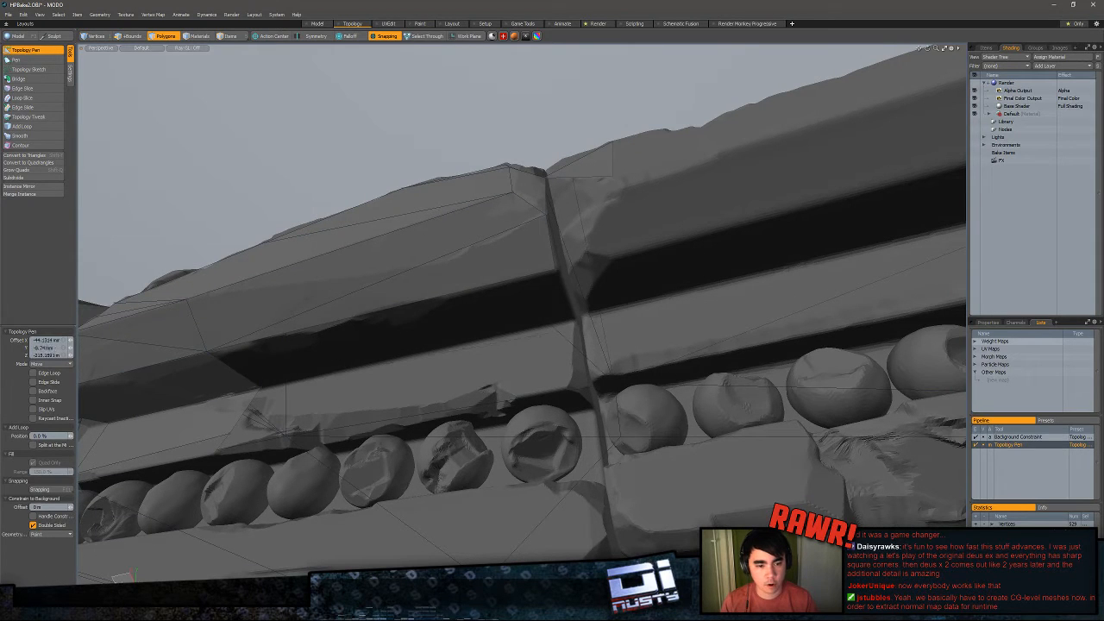
pyautogui.keyDown('alt'); pyautogui.moveTo(552, 346); pyautogui.dragTo(656, 259); pyautogui.keyUp('alt')
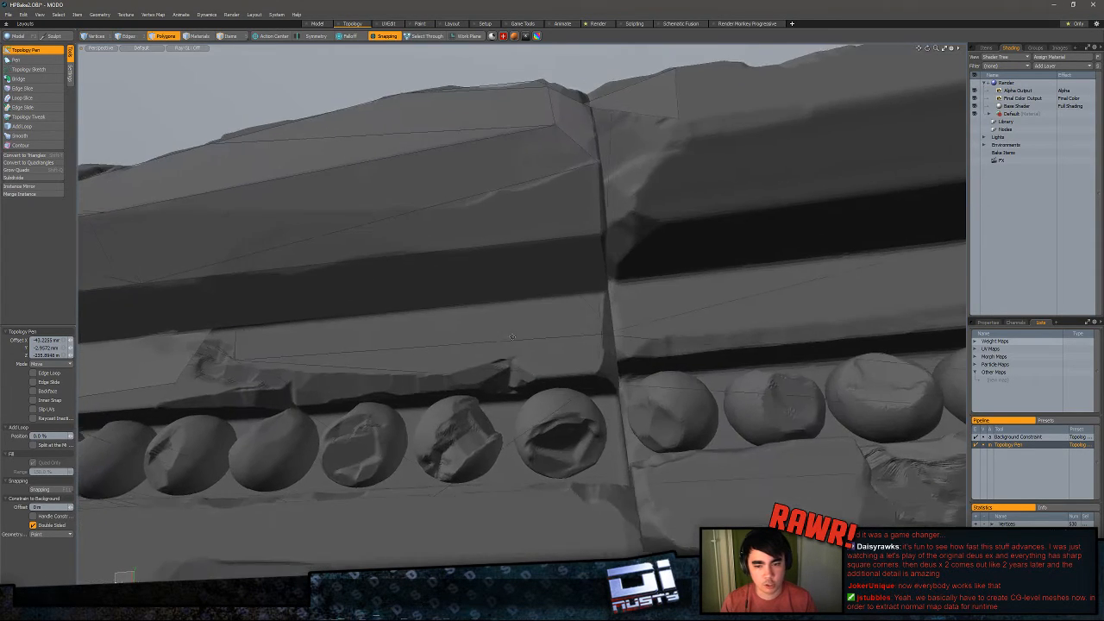
# - Extend the ledge face above the beads to the gap and fit its lower and end vertices to the stone
pyautogui.keyDown('alt'); pyautogui.moveTo(397, 324); pyautogui.dragTo(486, 376); pyautogui.keyUp('alt')
pyautogui.scroll(-2, 431, 320)
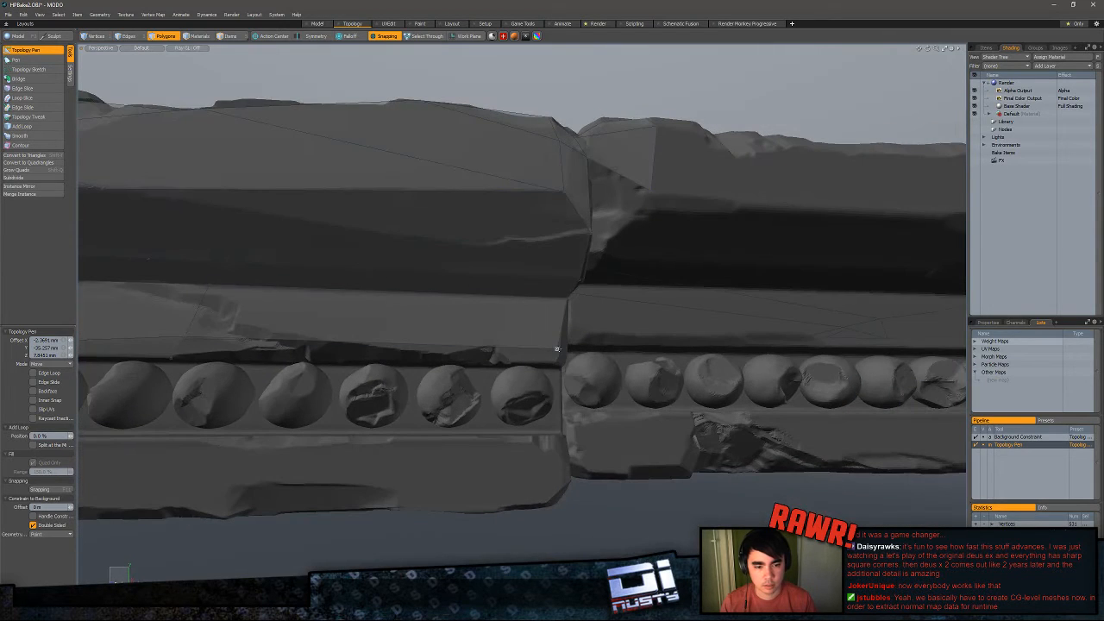
pyautogui.moveTo(557, 348); pyautogui.dragTo(583, 355)
pyautogui.press('space')
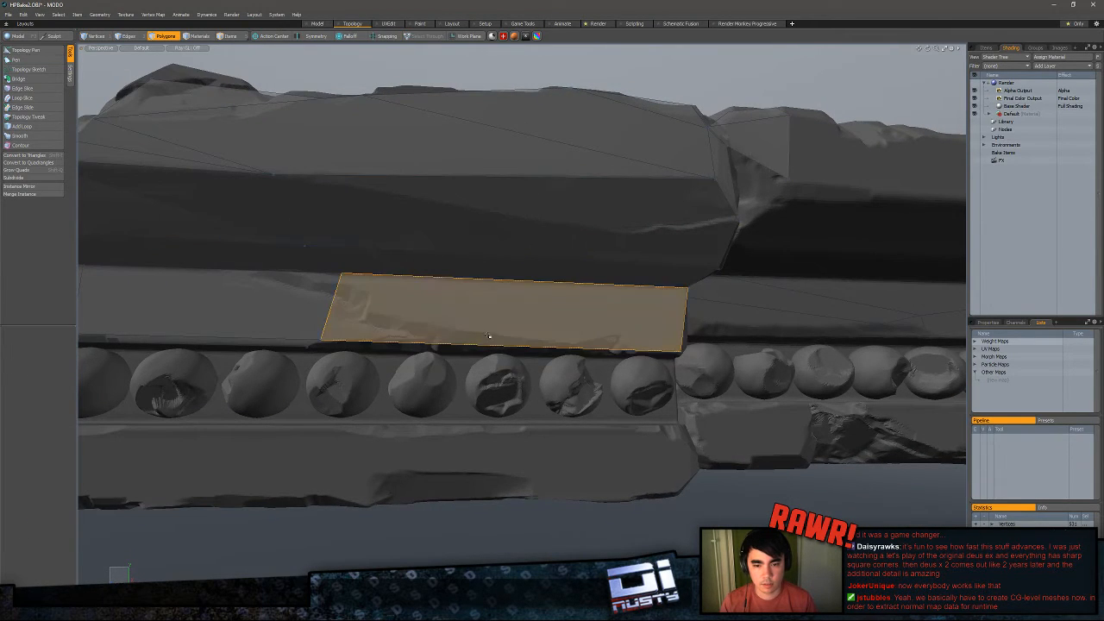
pyautogui.click(23, 50)
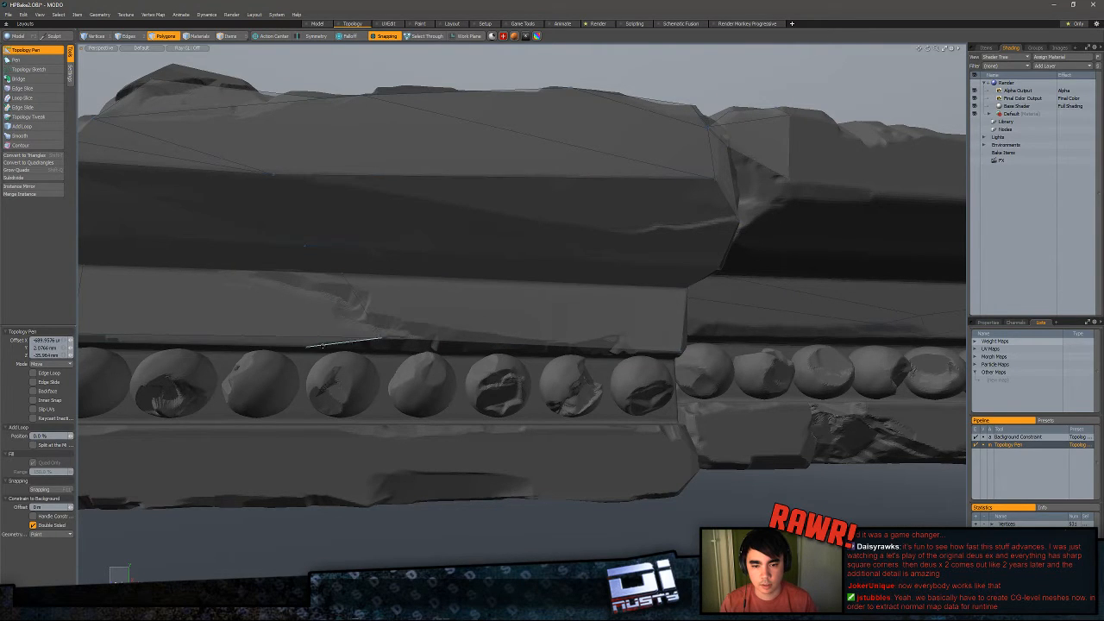
pyautogui.keyDown('alt'); pyautogui.moveTo(381, 338); pyautogui.dragTo(647, 309); pyautogui.keyUp('alt')
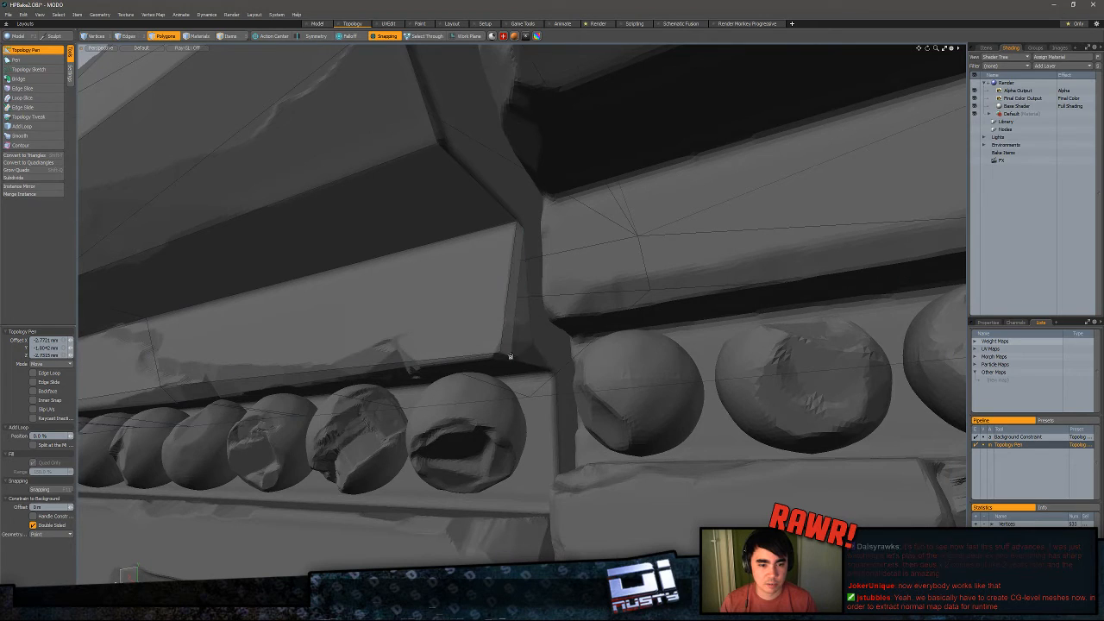
# - Fit and weld the end vertices of the ledge above the beads into the gap with Topology Pen
pyautogui.moveTo(509, 352)
pyautogui.mouseDown()
pyautogui.moveTo(533, 349)
pyautogui.moveTo(522, 339)
pyautogui.mouseUp()
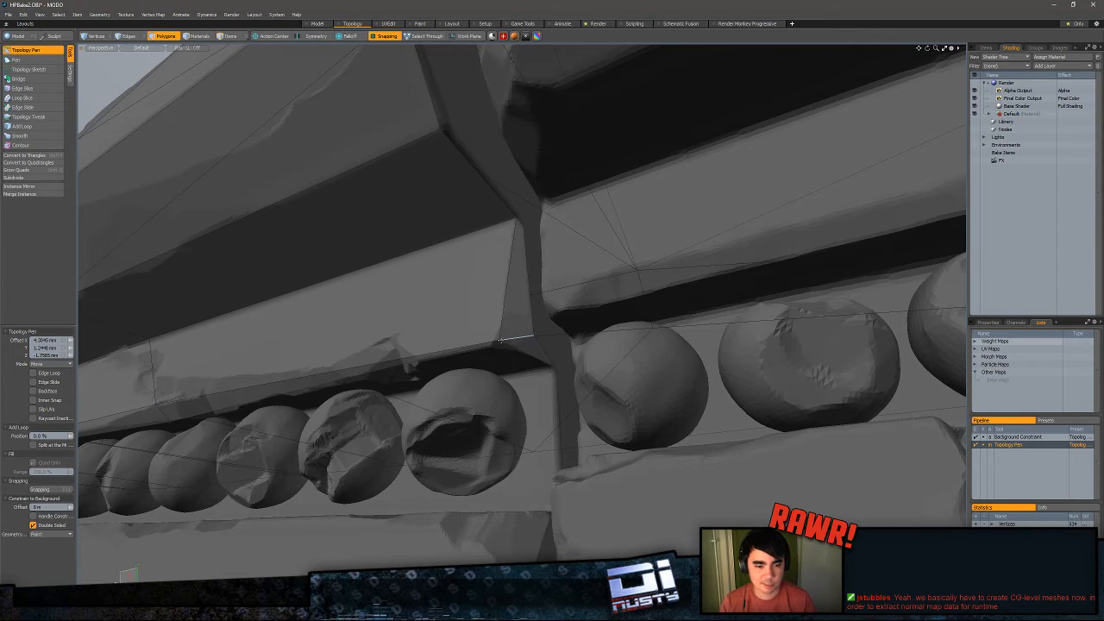
pyautogui.keyDown('alt'); pyautogui.moveTo(509, 310); pyautogui.dragTo(521, 272); pyautogui.keyUp('alt')
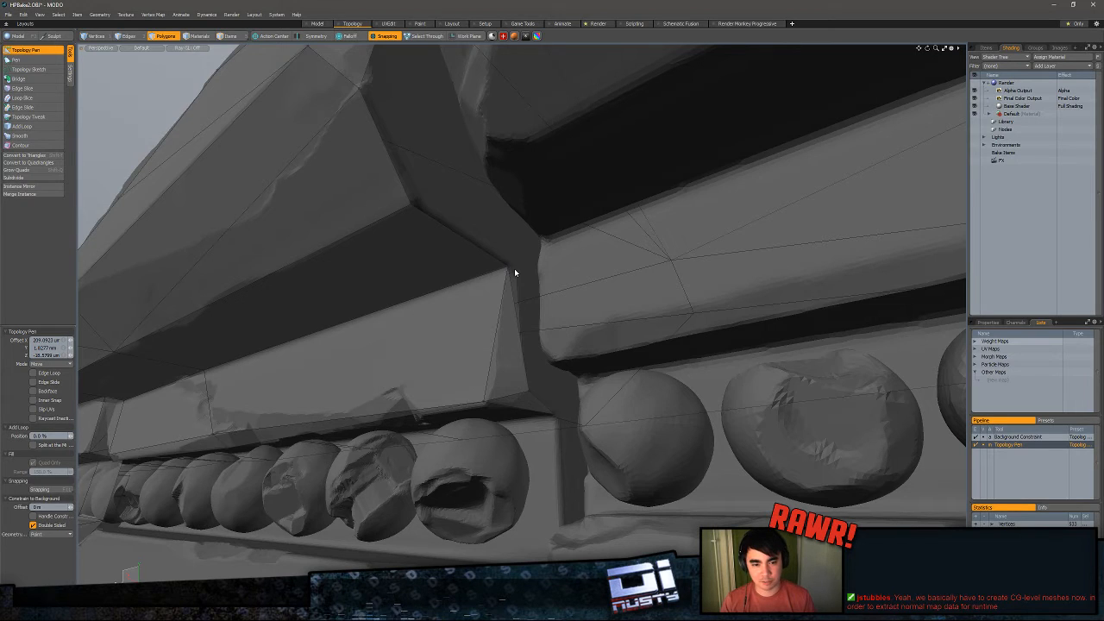
pyautogui.keyDown('alt'); pyautogui.moveTo(514, 269); pyautogui.dragTo(455, 217); pyautogui.keyUp('alt')
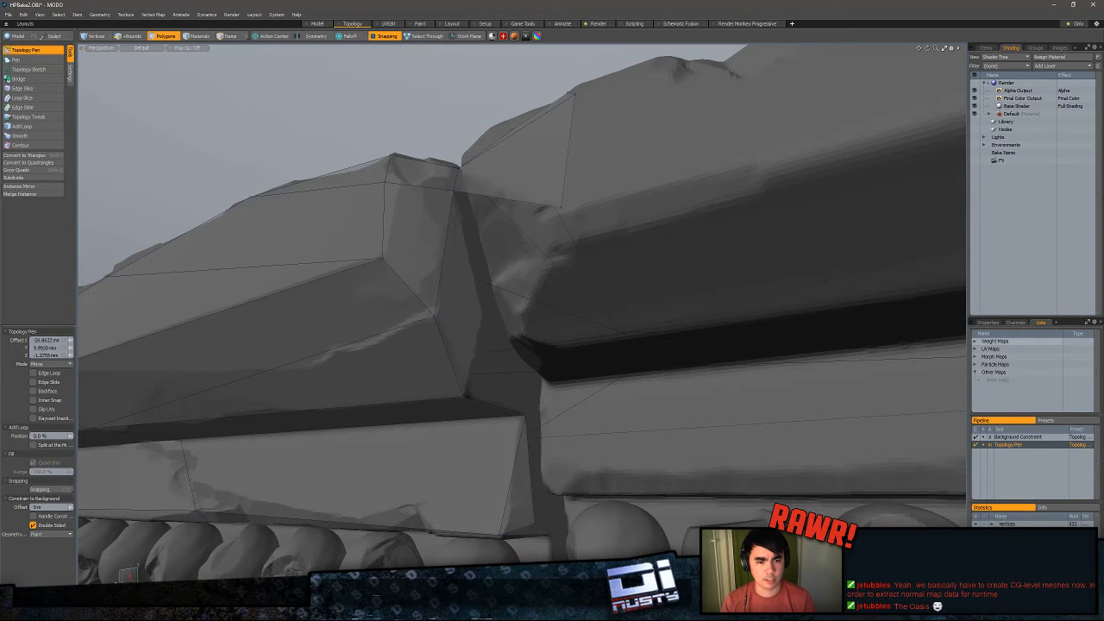
# - Add a Topology Pen face in the dark recess beyond the gap and slice it from its lower gap corner up to the vertex above
pyautogui.keyDown('alt'); pyautogui.moveTo(461, 298); pyautogui.dragTo(460, 361); pyautogui.keyUp('alt')
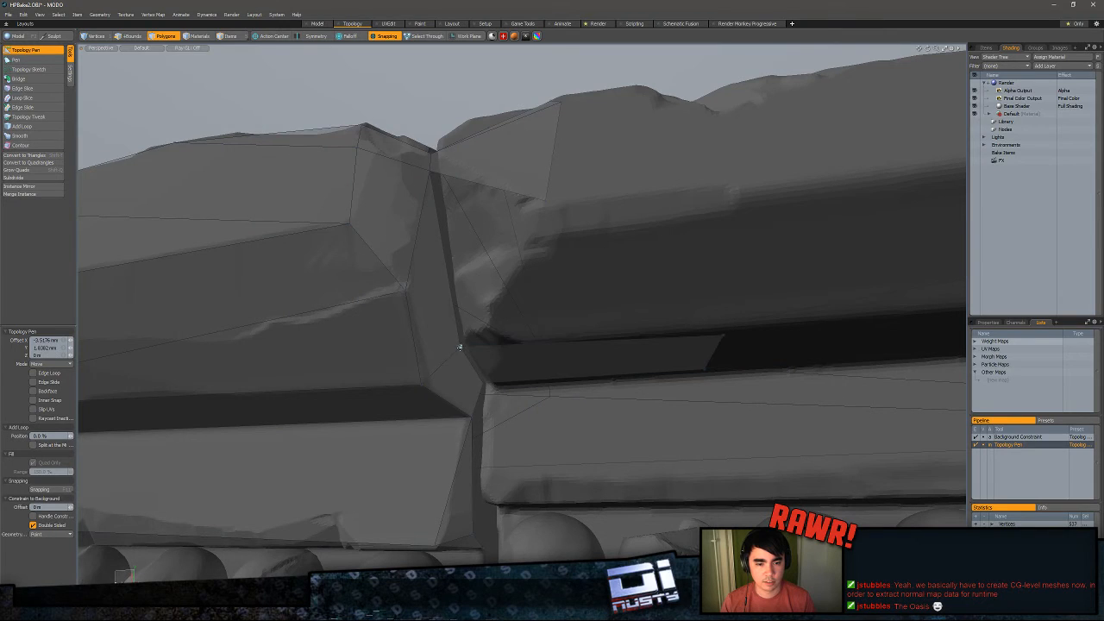
pyautogui.press('space')
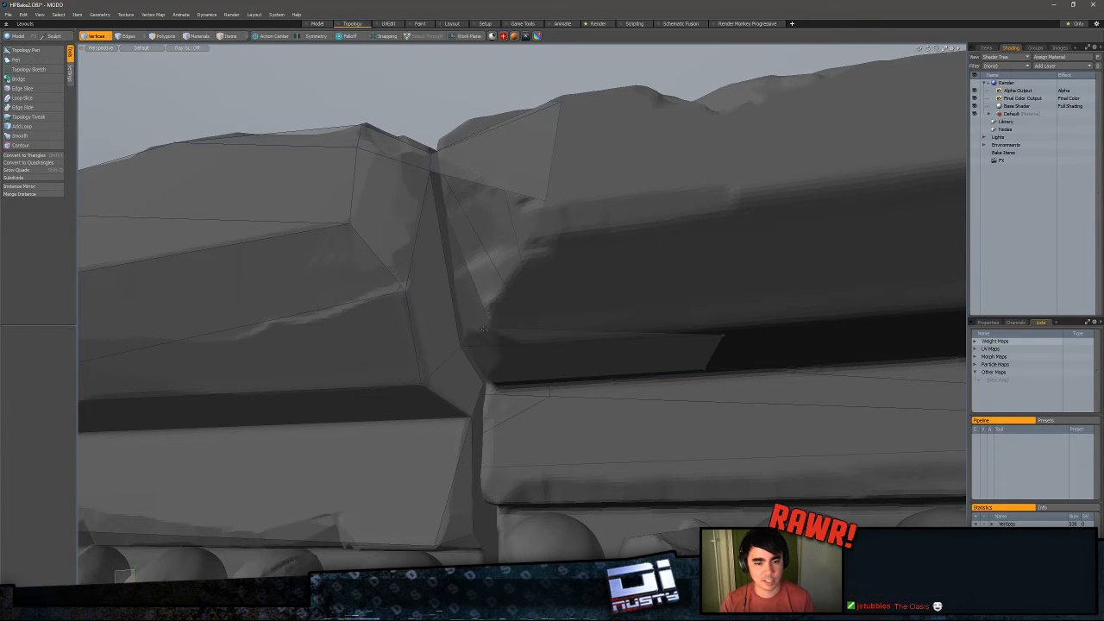
pyautogui.keyDown('alt'); pyautogui.moveTo(561, 347); pyautogui.dragTo(539, 314); pyautogui.keyUp('alt')
pyautogui.press('c')
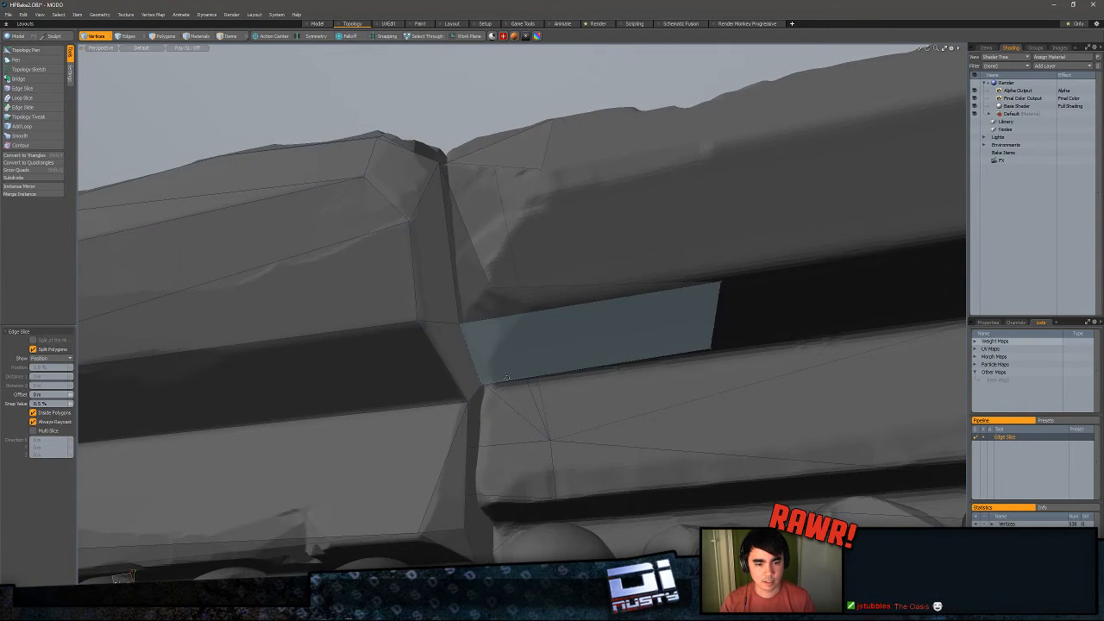
pyautogui.click(484, 381)
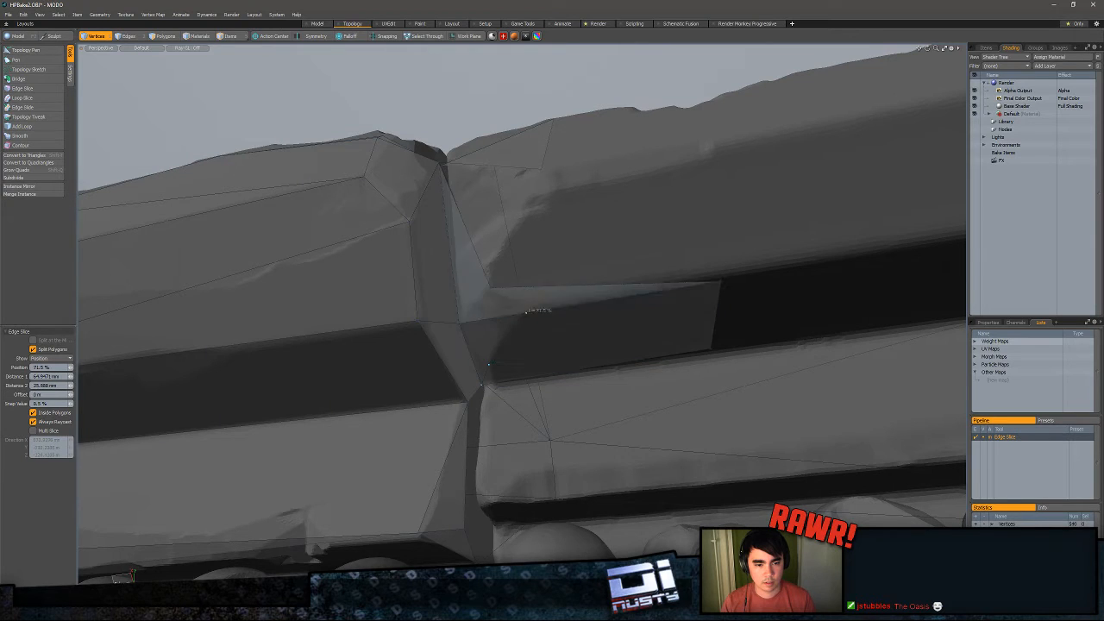
pyautogui.click(491, 285)
# - Delete the thin triangle above the recess face and connect the two open vertices beside the gap with an edge
pyautogui.press('space')
pyautogui.press('3')
pyautogui.click(536, 296)
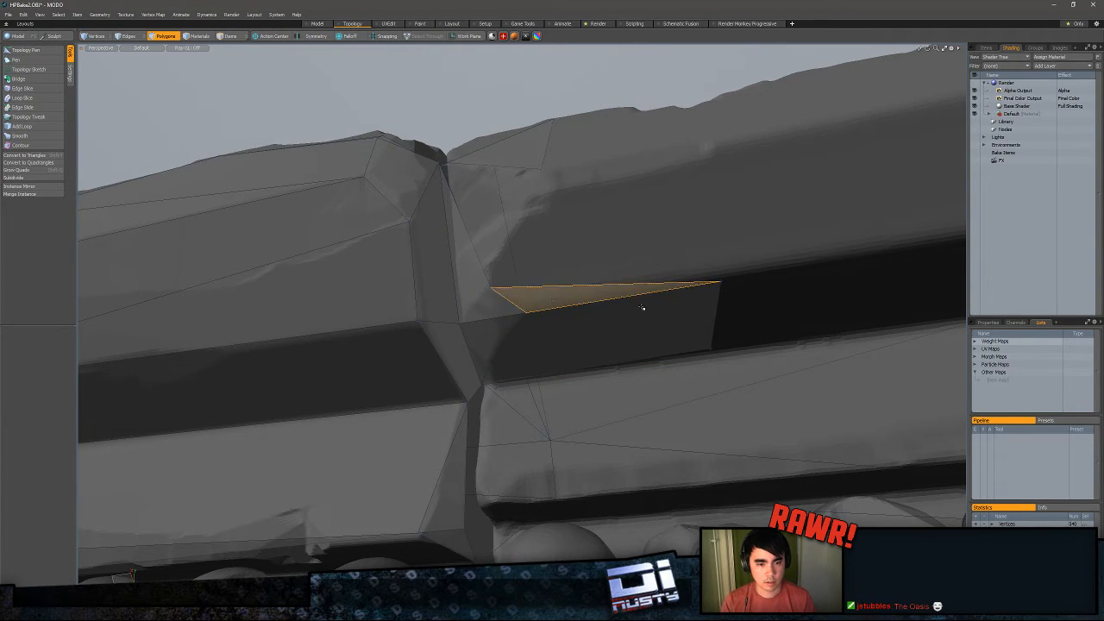
pyautogui.press('Delete')
pyautogui.press('1')
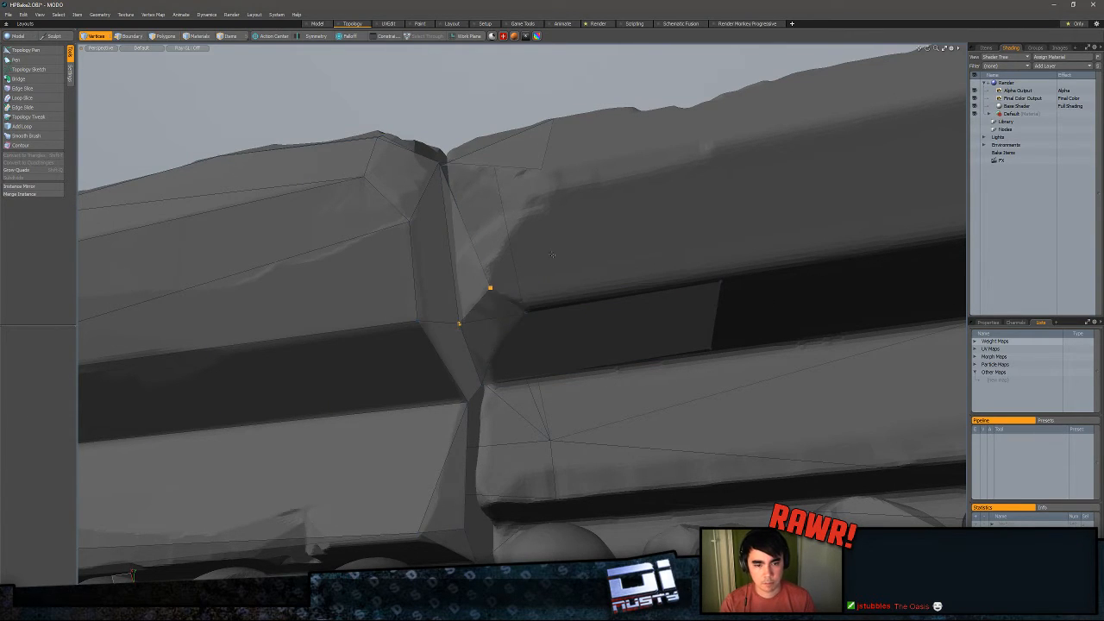
pyautogui.keyDown('alt'); pyautogui.moveTo(543, 320); pyautogui.dragTo(483, 352); pyautogui.keyUp('alt')
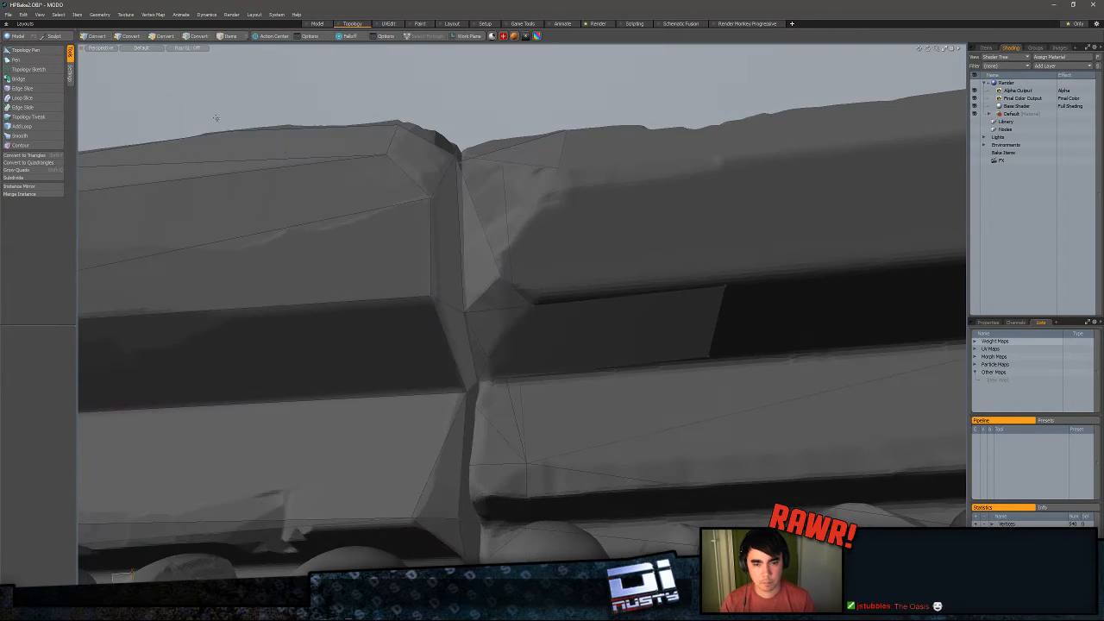
# - Fit the slab's front corner vertex just beyond the gap to the stone with Topology Pen
pyautogui.click(37, 50)
pyautogui.keyDown('alt'); pyautogui.moveTo(596, 263); pyautogui.dragTo(572, 286); pyautogui.keyUp('alt')
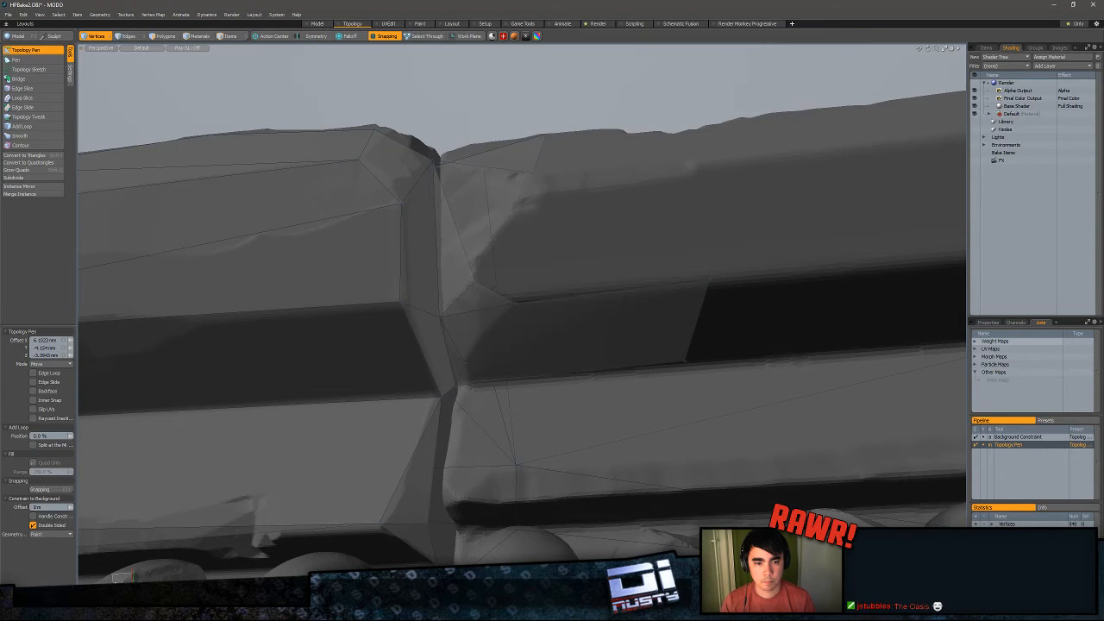
pyautogui.keyDown('alt'); pyautogui.moveTo(511, 308); pyautogui.dragTo(509, 262); pyautogui.keyUp('alt')
pyautogui.keyDown('shift'); pyautogui.moveTo(444, 218); pyautogui.dragTo(459, 394); pyautogui.keyUp('shift')
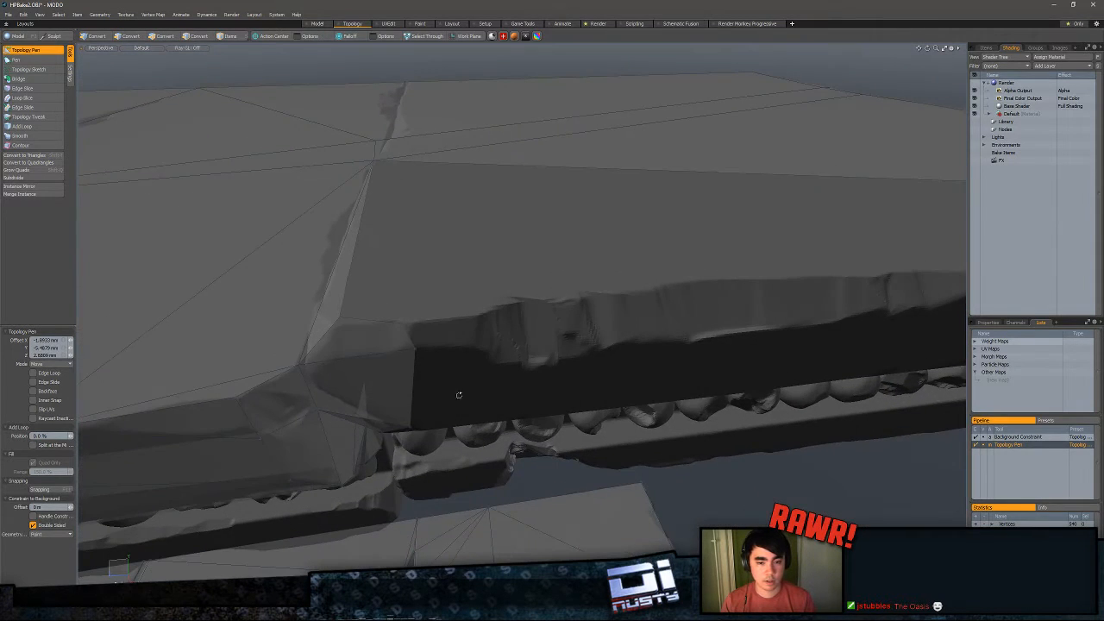
pyautogui.moveTo(373, 320); pyautogui.dragTo(377, 312)
pyautogui.scroll(-3, 518, 229)
# - Extend the slab's front bevel strip with Topology Pen along the chipped upper edge towards the far end
pyautogui.keyDown('alt'); pyautogui.moveTo(518, 229); pyautogui.dragTo(401, 328); pyautogui.keyUp('alt')
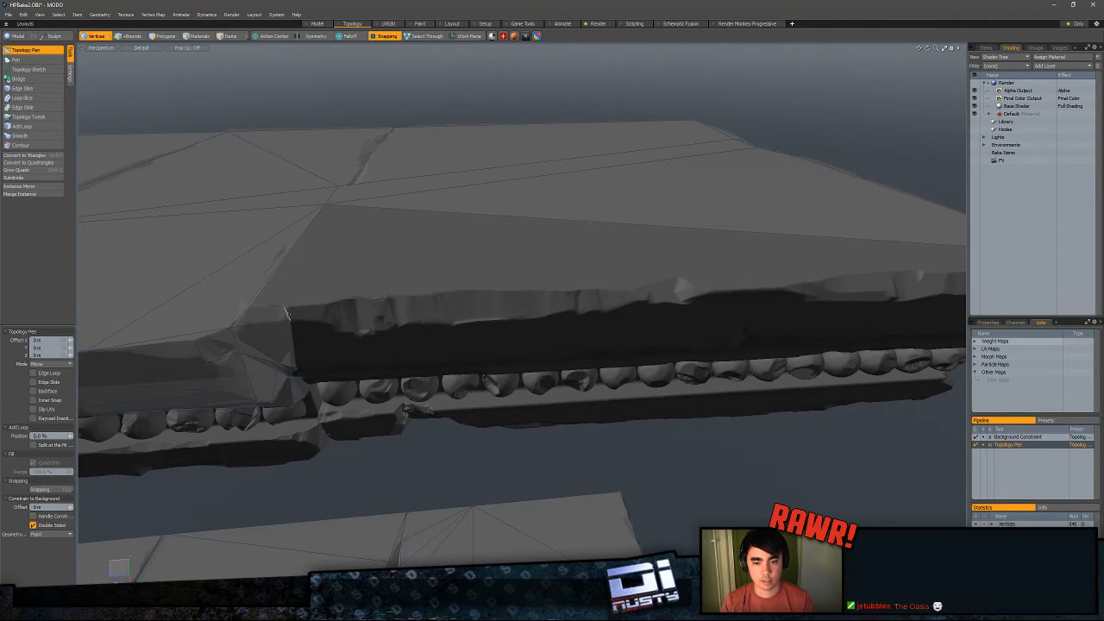
pyautogui.keyDown('shift'); pyautogui.moveTo(290, 312); pyautogui.dragTo(835, 333); pyautogui.keyUp('shift')
pyautogui.keyDown('alt'); pyautogui.moveTo(697, 330); pyautogui.dragTo(517, 321); pyautogui.keyUp('alt')
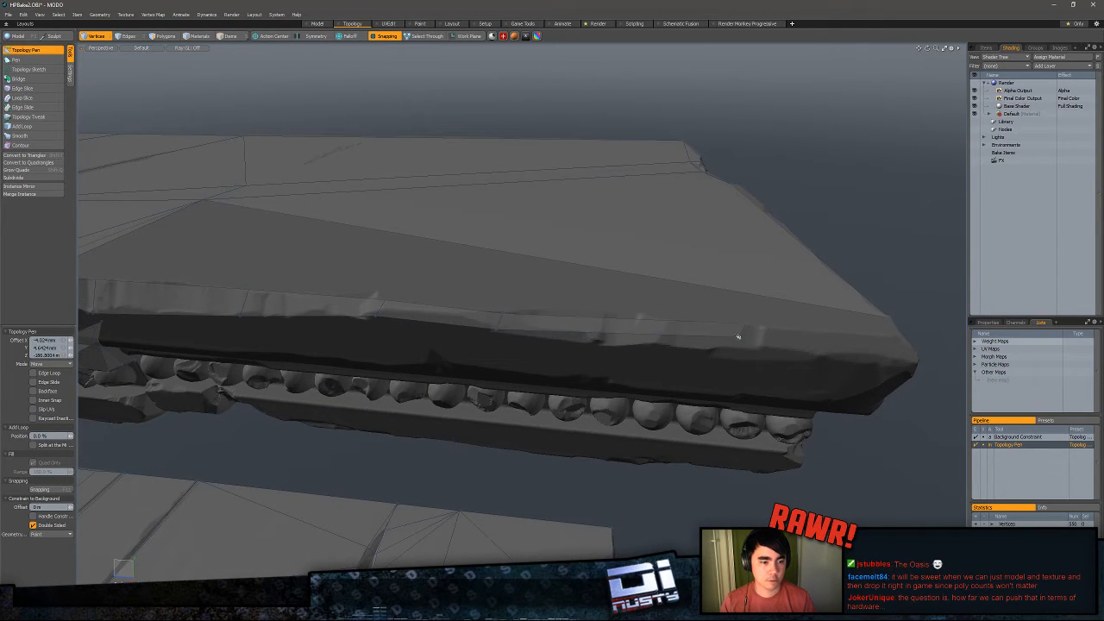
pyautogui.moveTo(740, 337); pyautogui.dragTo(763, 350)
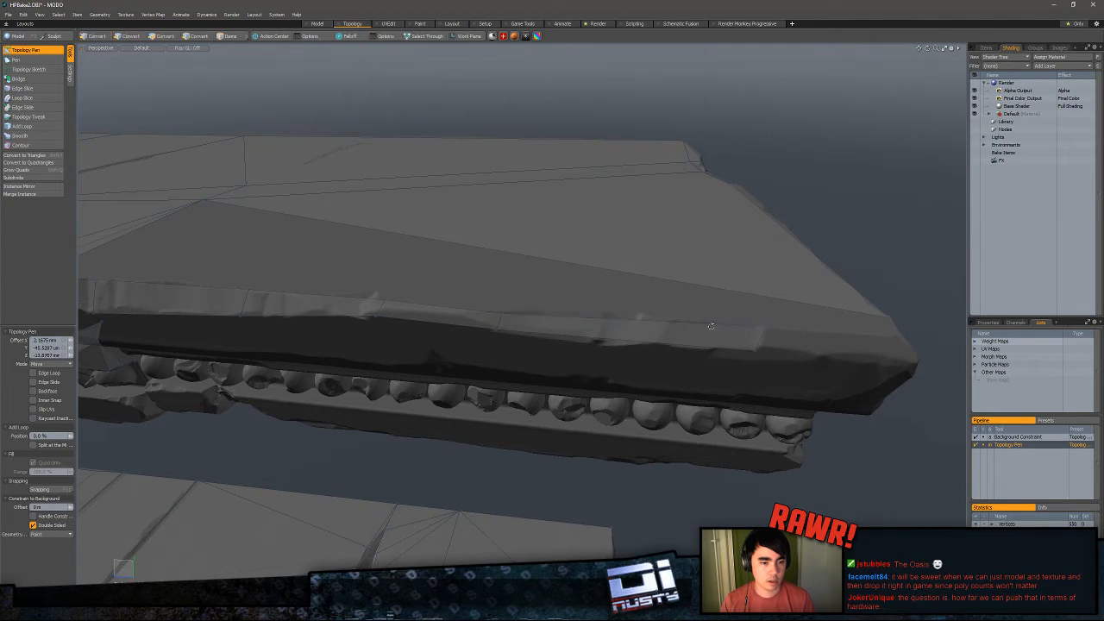
pyautogui.keyDown('alt'); pyautogui.moveTo(371, 294); pyautogui.dragTo(414, 315); pyautogui.keyUp('alt')
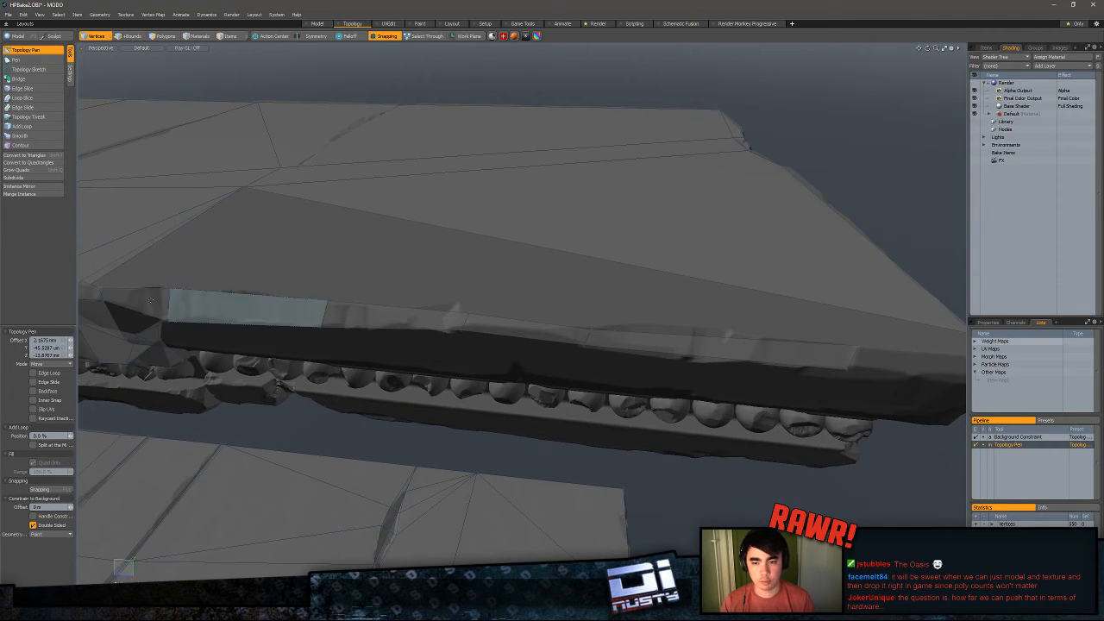
# - Fill the slab's top surface beside the gap with faces fanned from the bevel edges to the inner vertex at the joint
pyautogui.keyDown('shift'); pyautogui.moveTo(135, 288); pyautogui.dragTo(195, 247); pyautogui.keyUp('shift')
pyautogui.keyDown('alt'); pyautogui.moveTo(195, 248); pyautogui.dragTo(488, 274); pyautogui.keyUp('alt')
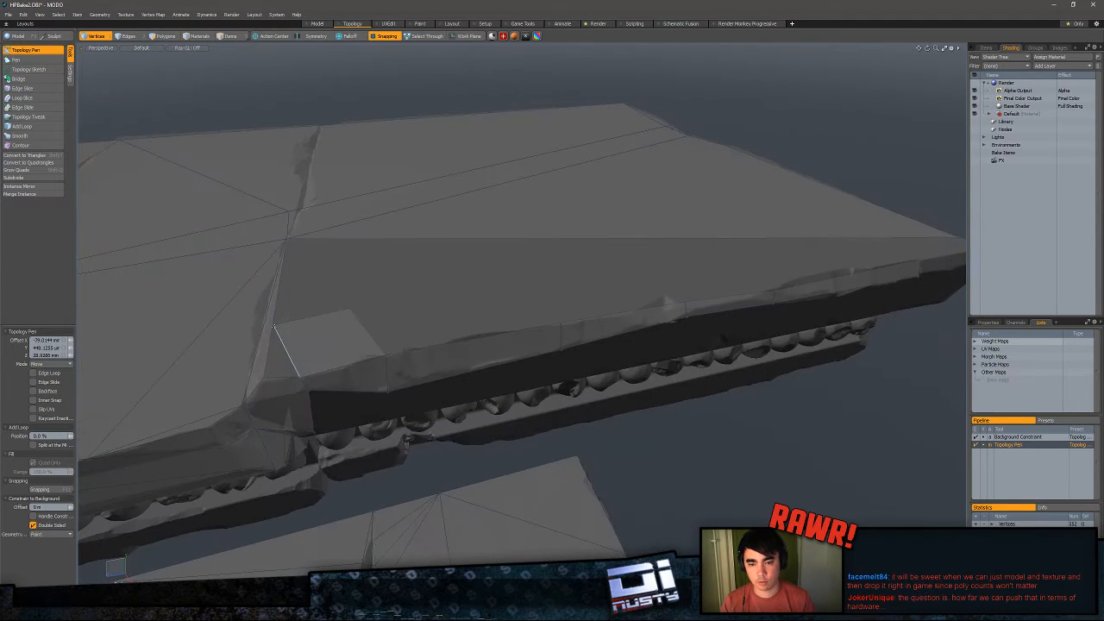
pyautogui.moveTo(274, 327); pyautogui.dragTo(286, 239)
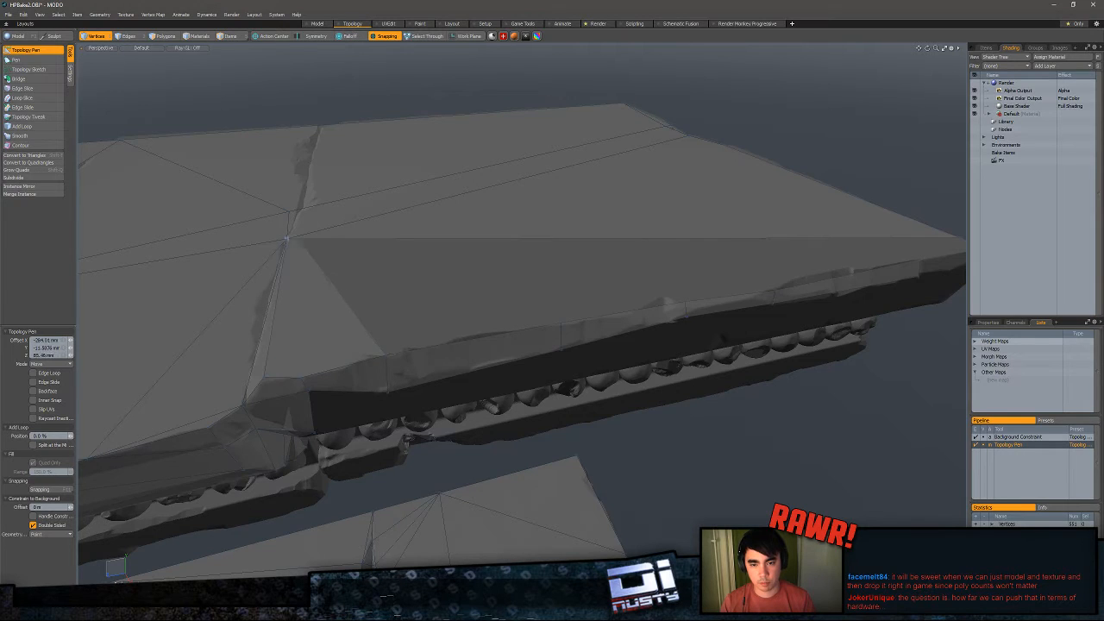
pyautogui.keyDown('alt'); pyautogui.moveTo(433, 263); pyautogui.dragTo(445, 334); pyautogui.keyUp('alt')
pyautogui.moveTo(445, 334); pyautogui.dragTo(363, 302)
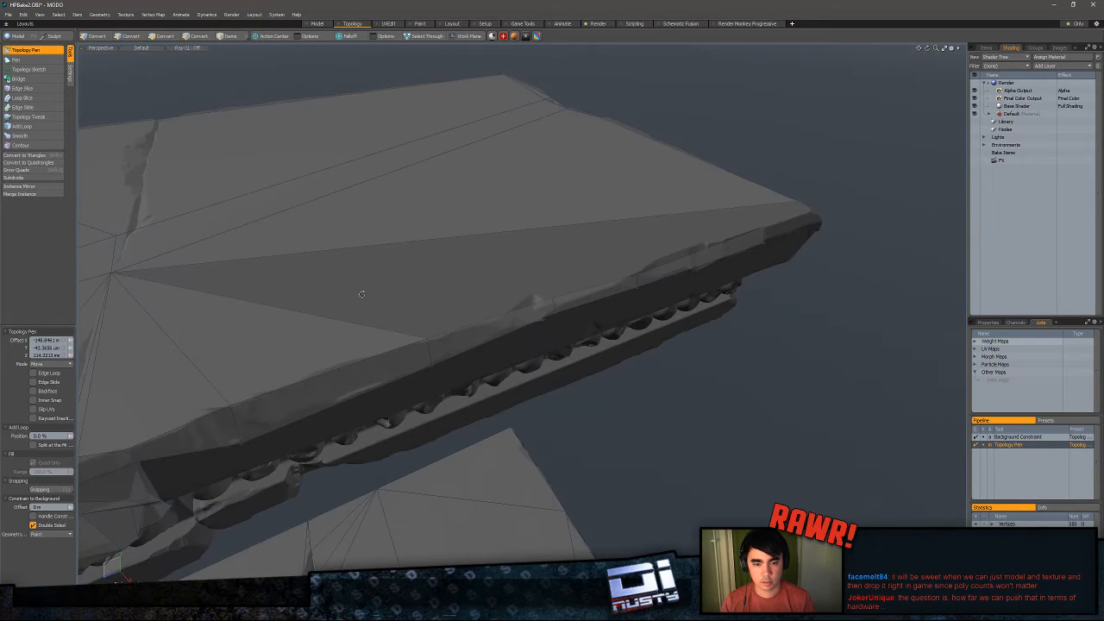
pyautogui.moveTo(439, 335); pyautogui.dragTo(589, 296)
# - Extend the front bevel to the slab's end corner and wrap a small face around onto the end side
pyautogui.keyDown('alt'); pyautogui.moveTo(588, 296); pyautogui.dragTo(521, 313); pyautogui.keyUp('alt')
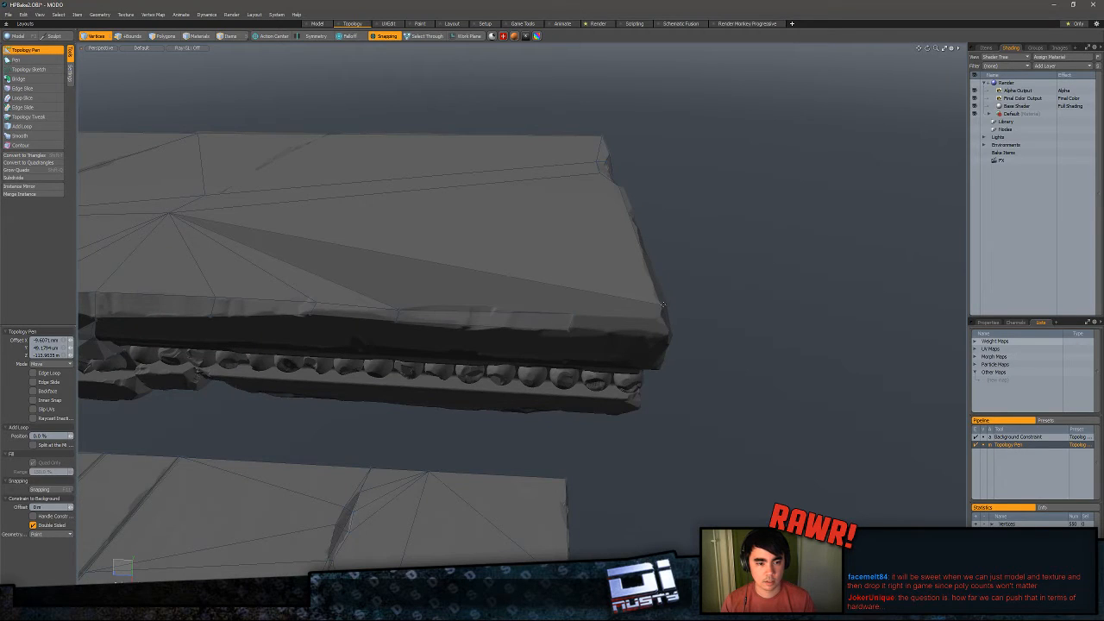
pyautogui.keyDown('alt'); pyautogui.moveTo(617, 319); pyautogui.dragTo(449, 344); pyautogui.keyUp('alt')
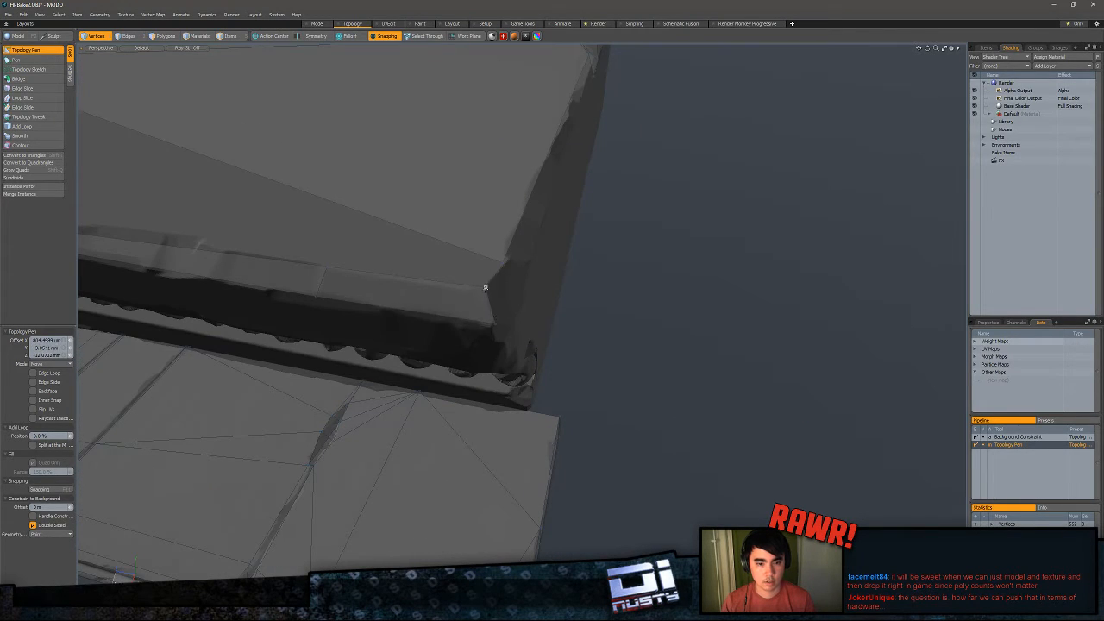
pyautogui.keyDown('shift'); pyautogui.moveTo(490, 305); pyautogui.dragTo(588, 338); pyautogui.keyUp('shift')
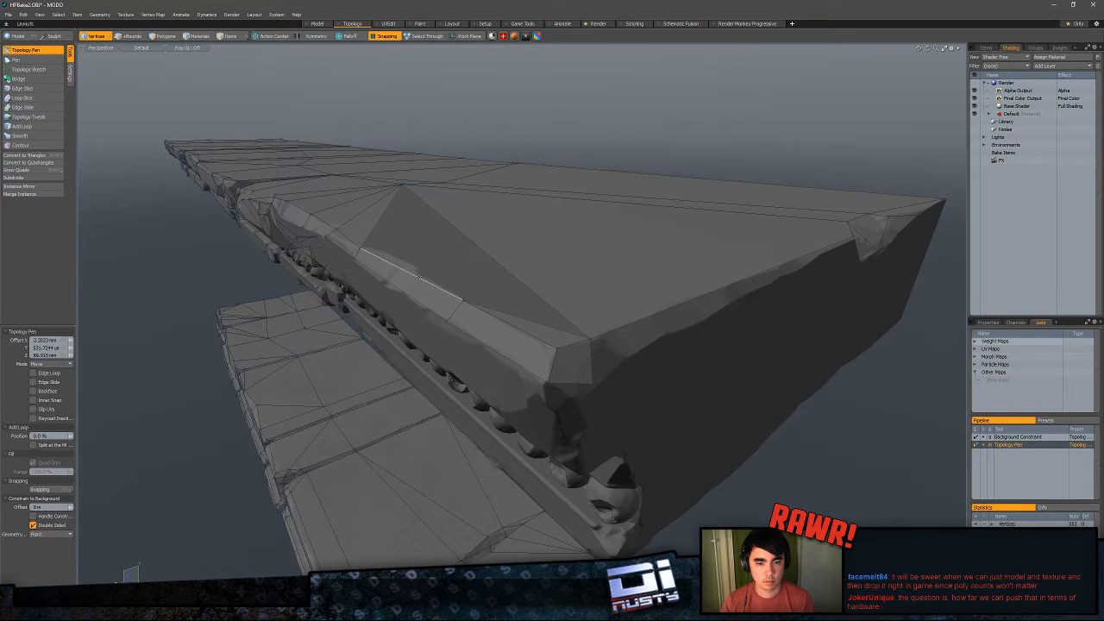
pyautogui.keyDown('shift'); pyautogui.moveTo(418, 277); pyautogui.dragTo(494, 261); pyautogui.keyUp('shift')
# - Remove the long diagonal edges across the slab's top and connect the front bevel vertex to the chipped back corner vertex
pyautogui.keyDown('alt'); pyautogui.moveTo(504, 198); pyautogui.dragTo(505, 290); pyautogui.keyUp('alt')
pyautogui.press('q')
pyautogui.click(464, 318)
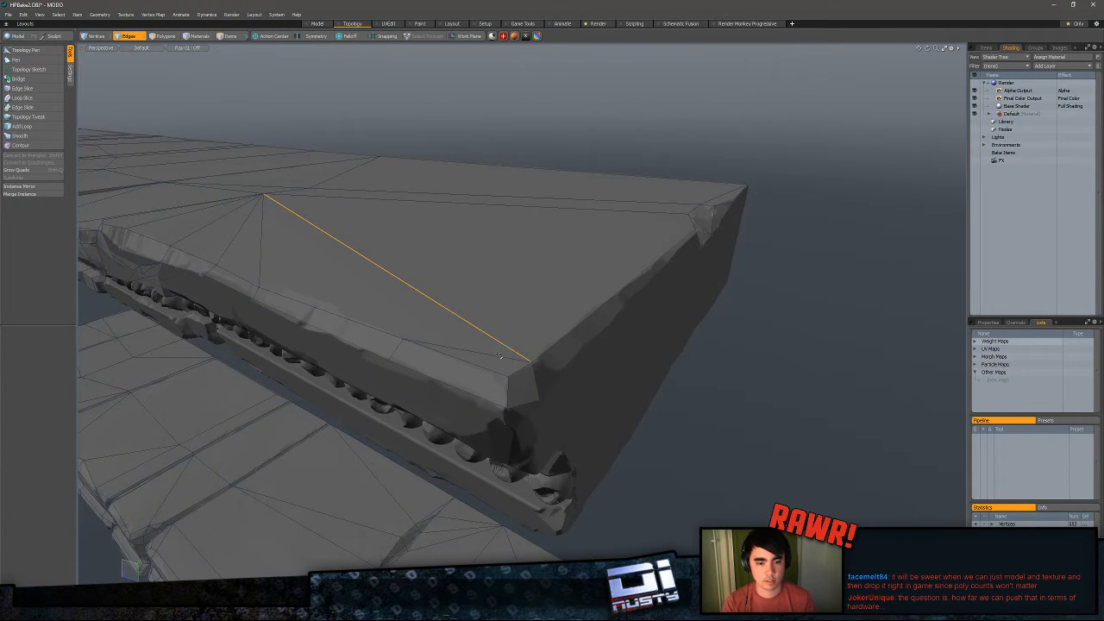
pyautogui.click(478, 353)
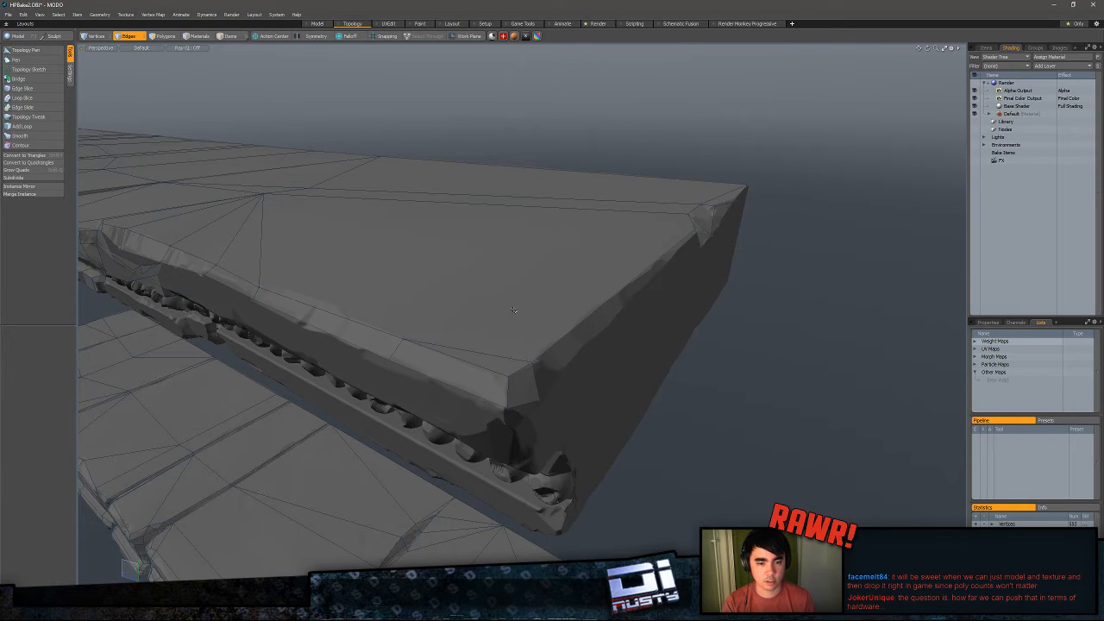
pyautogui.press('1')
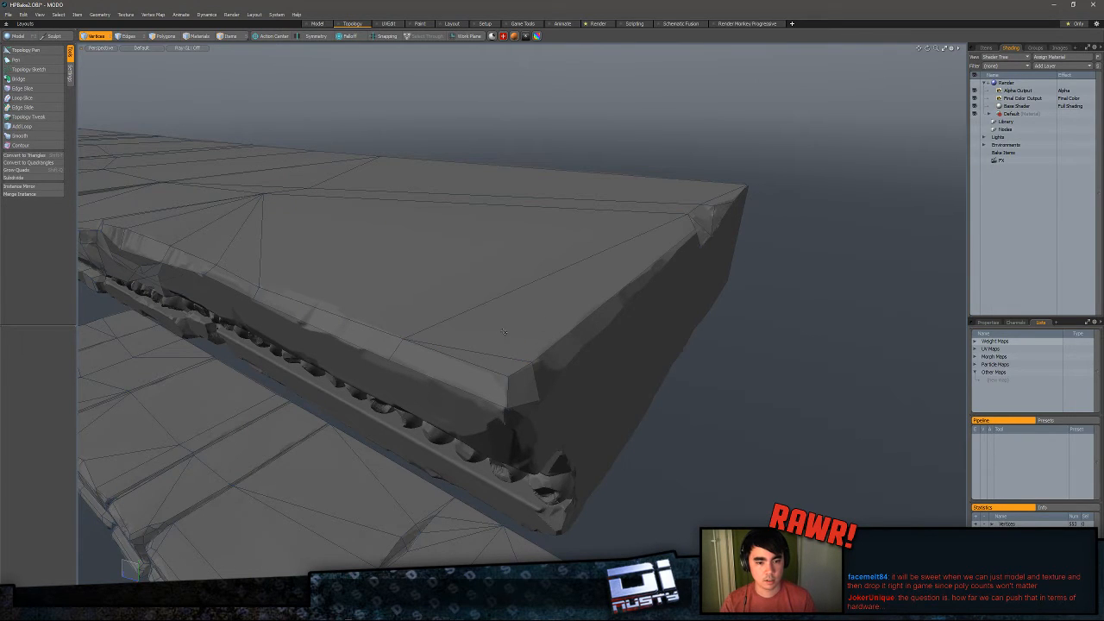
# - Clean up the surplus edges and faces around the slab's end corner and the adjoining top surface
pyautogui.press('2')
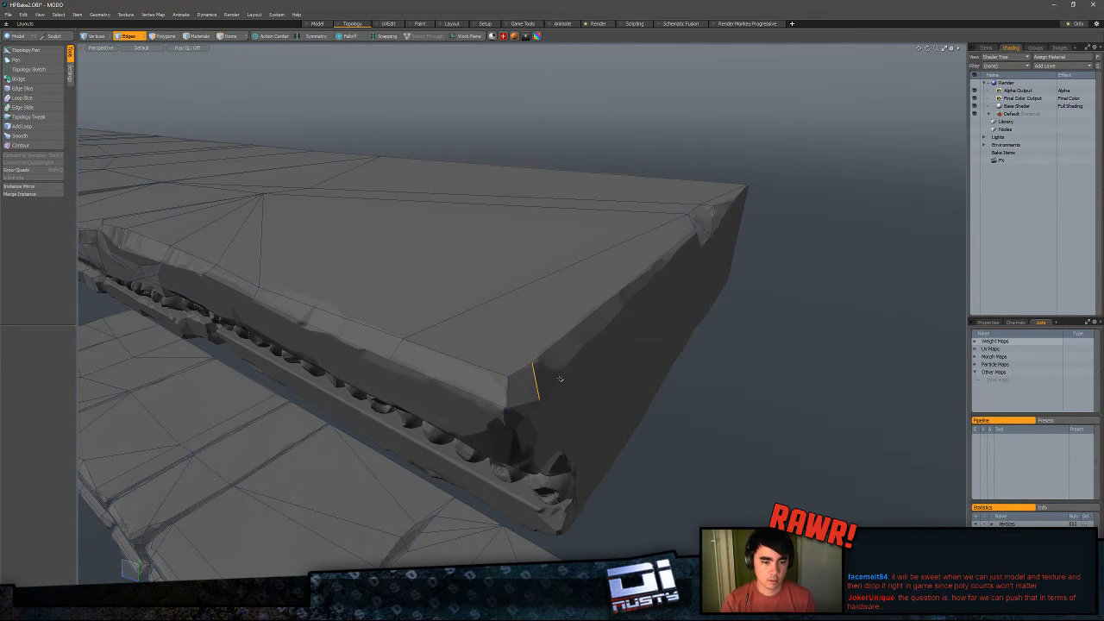
pyautogui.press('Delete')
pyautogui.keyDown('alt'); pyautogui.moveTo(560, 379); pyautogui.dragTo(389, 395); pyautogui.keyUp('alt')
pyautogui.press('3')
pyautogui.click(458, 360)
pyautogui.click(438, 384)
pyautogui.click(454, 357)
pyautogui.click(343, 398)
pyautogui.press('2')
pyautogui.click(369, 363)
pyautogui.keyDown('shift'); pyautogui.click(344, 400); pyautogui.keyUp('shift')
pyautogui.press('BackSpace')
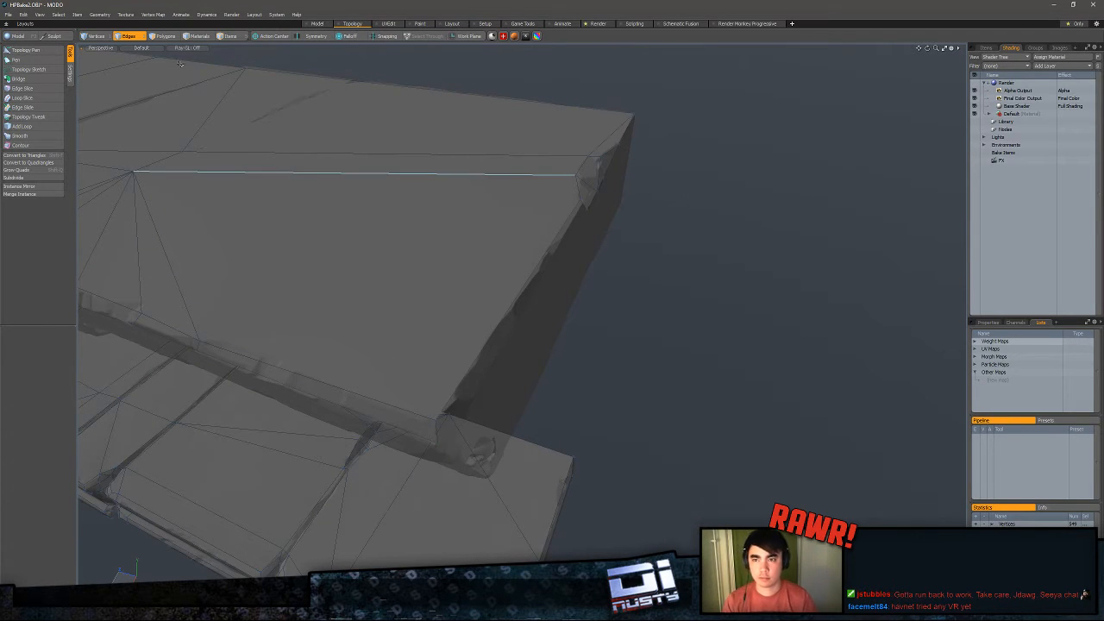
# - Extend a bevel face with Topology Pen along the upper edge of the slab's end, from the front corner to the chipped back corner
pyautogui.click(35, 51)
pyautogui.keyDown('alt'); pyautogui.moveTo(448, 276); pyautogui.dragTo(337, 258); pyautogui.keyUp('alt')
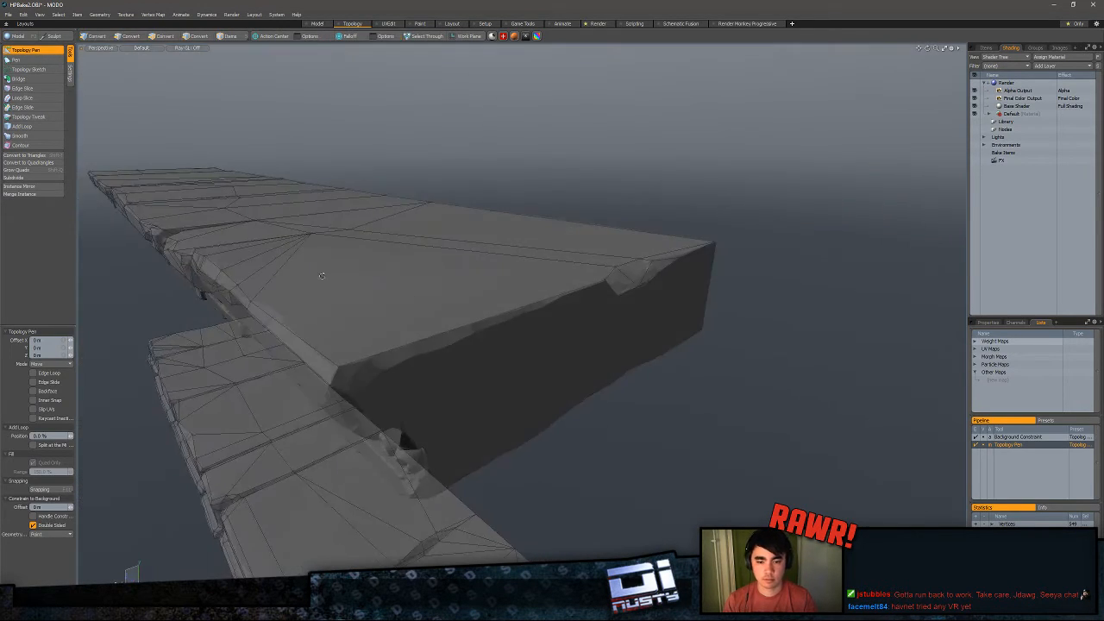
pyautogui.moveTo(337, 364); pyautogui.dragTo(338, 379)
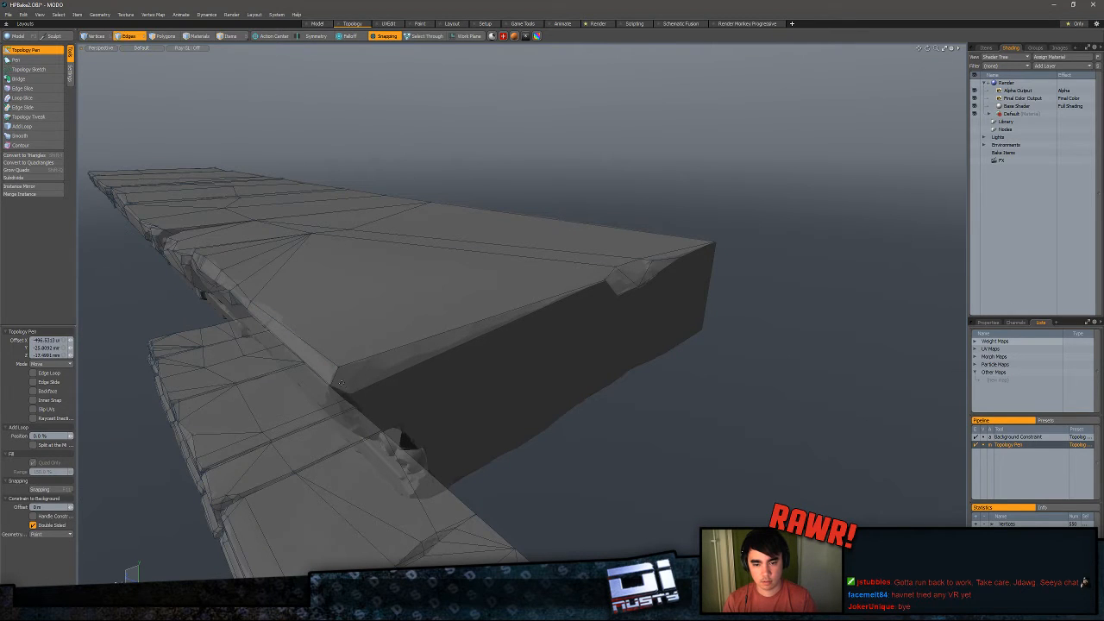
pyautogui.press('1')
pyautogui.keyDown('alt'); pyautogui.moveTo(528, 356); pyautogui.dragTo(440, 379); pyautogui.keyUp('alt')
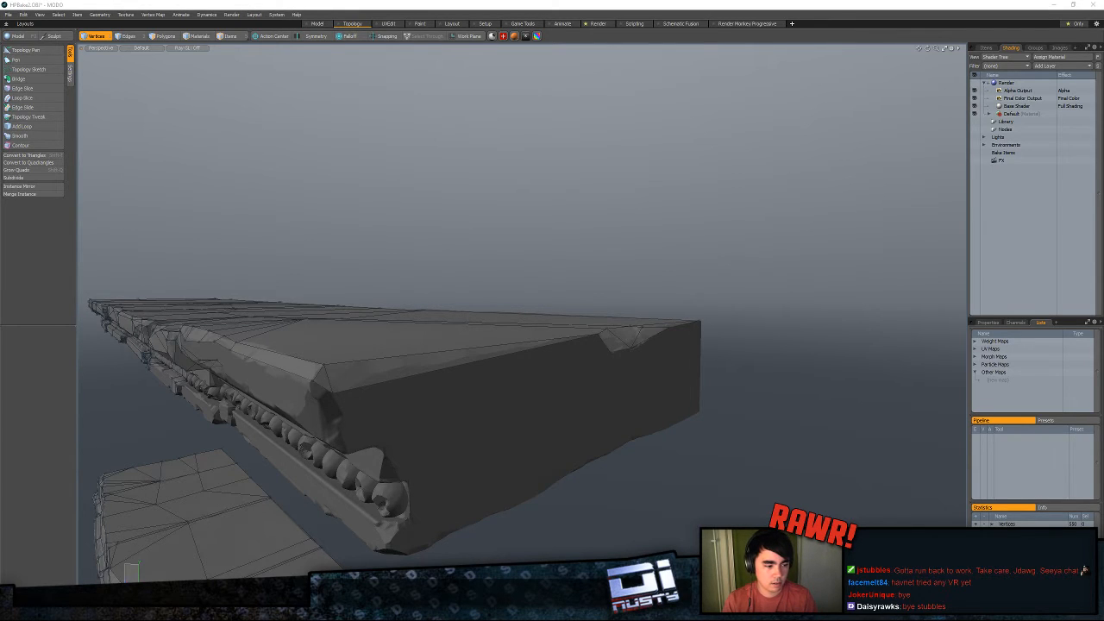
# - Extend the slab's end face downward from the bevel with Topology Pen to cover the upper part of the side
pyautogui.keyDown('alt'); pyautogui.moveTo(618, 401); pyautogui.dragTo(501, 359); pyautogui.keyUp('alt')
pyautogui.click(25, 50)
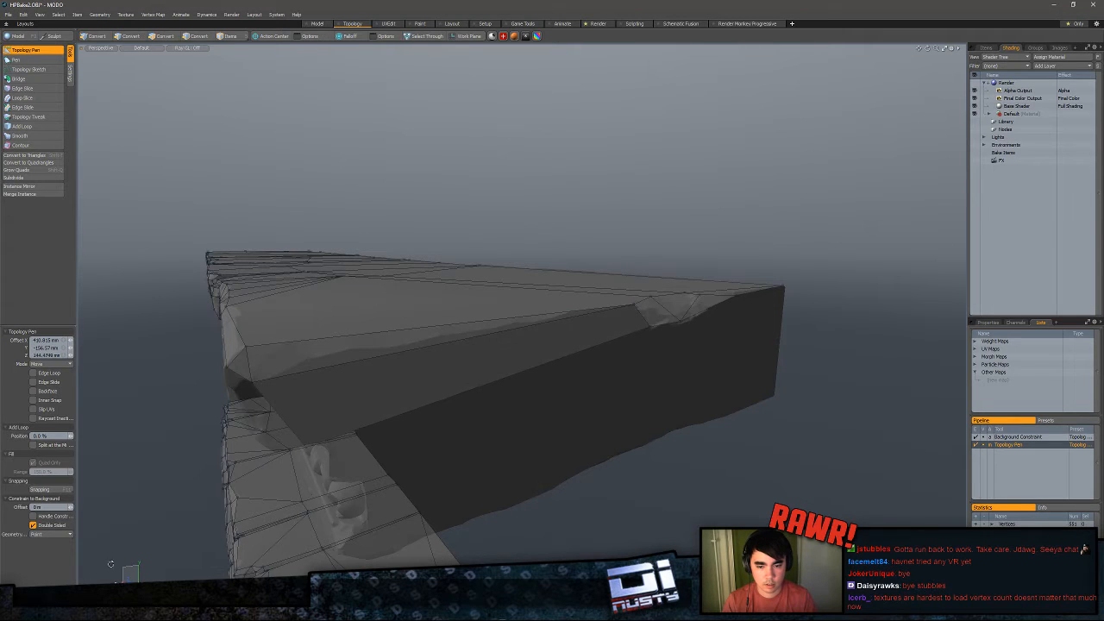
pyautogui.keyDown('alt'); pyautogui.moveTo(449, 392); pyautogui.dragTo(317, 398); pyautogui.keyUp('alt')
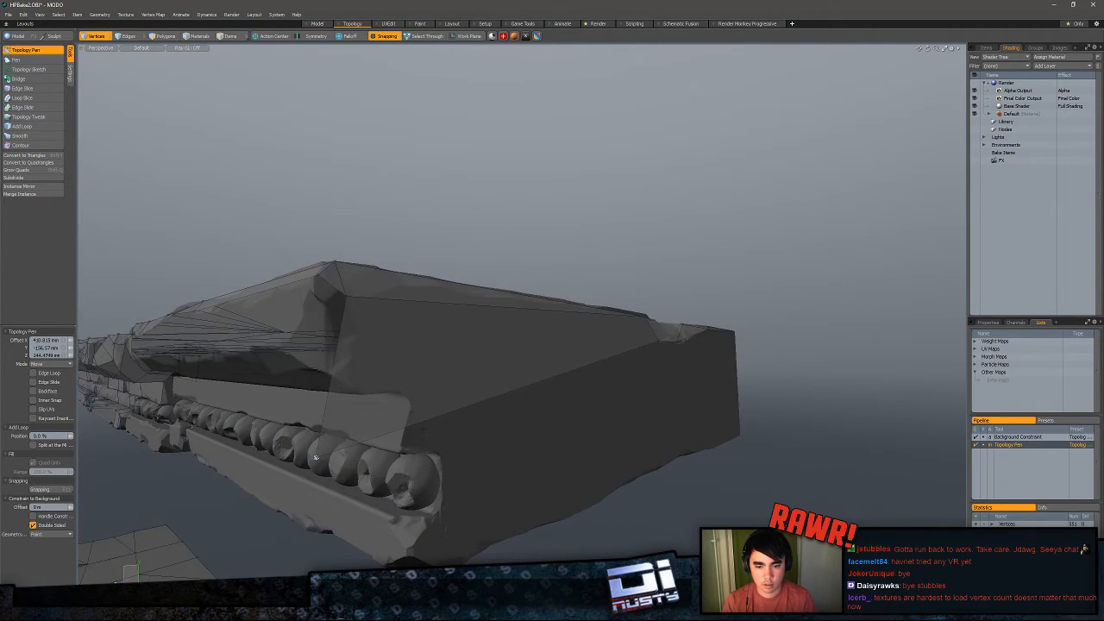
pyautogui.moveTo(319, 459); pyautogui.dragTo(408, 362)
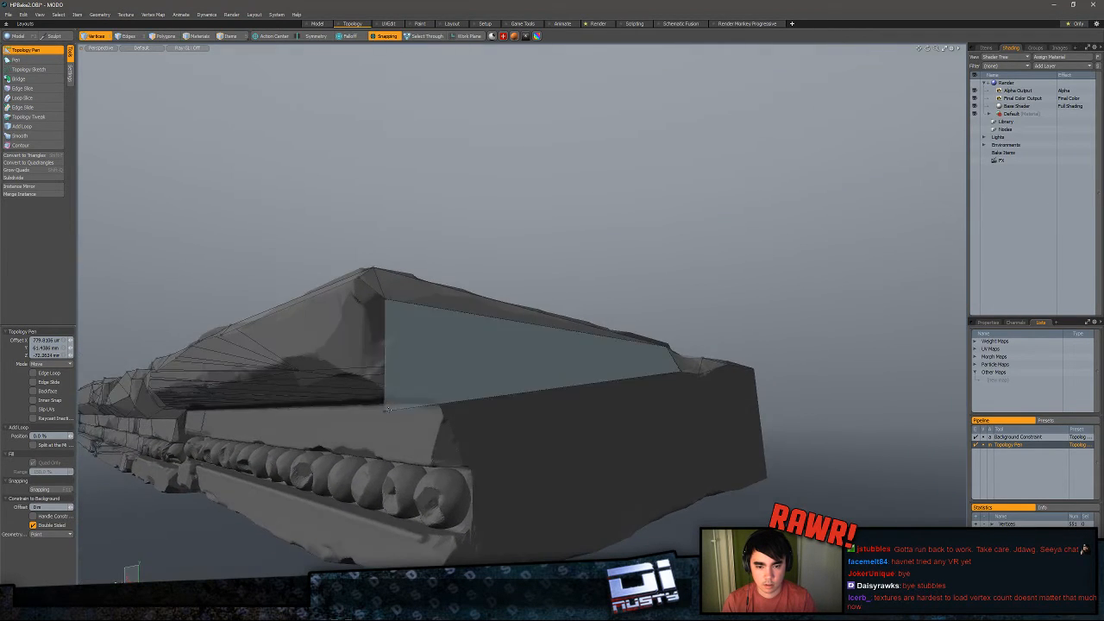
# - Fit the end face's lower and upper front vertices to the stone corner above the beads with Topology Pen
pyautogui.moveTo(386, 414); pyautogui.dragTo(492, 447)
pyautogui.keyDown('shift'); pyautogui.click(492, 447); pyautogui.keyUp('shift')
pyautogui.keyDown('shift'); pyautogui.moveTo(487, 352); pyautogui.dragTo(449, 432); pyautogui.keyUp('shift')
pyautogui.keyDown('alt'); pyautogui.moveTo(448, 431); pyautogui.dragTo(527, 379); pyautogui.keyUp('alt')
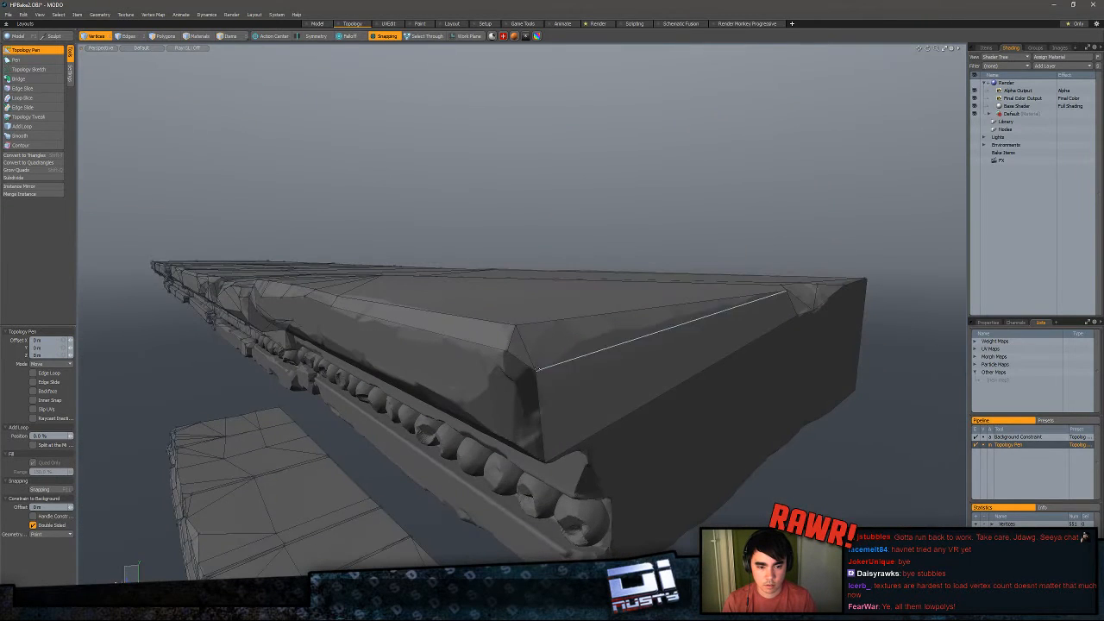
pyautogui.press('space')
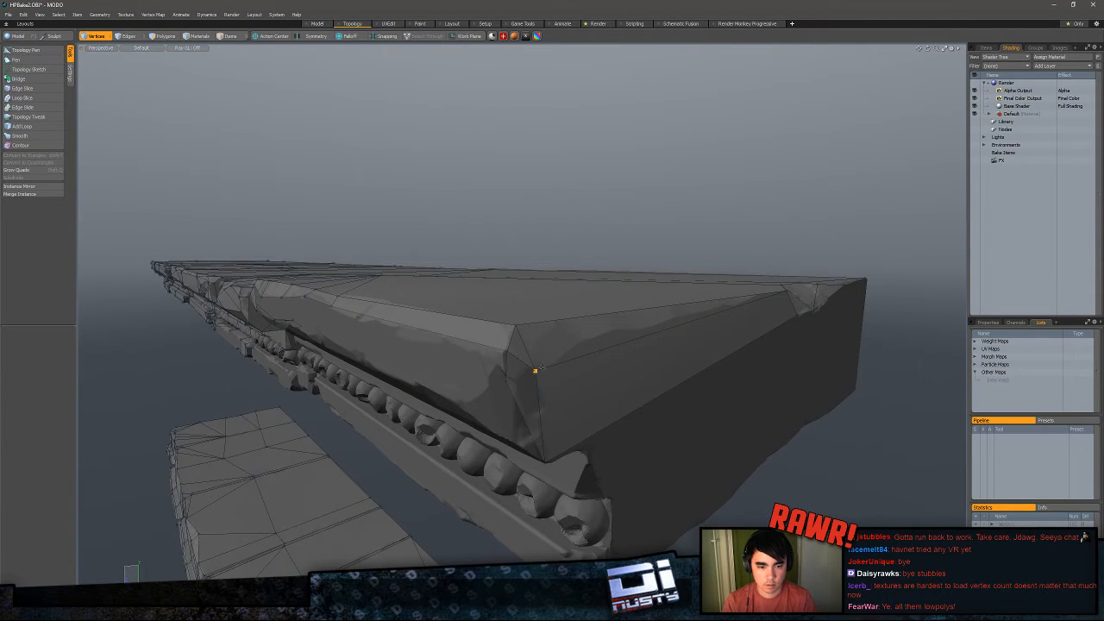
# - Extend the slab's front bevel downward with Topology Pen, building faces over the upper front side towards the block joint
pyautogui.click(25, 50)
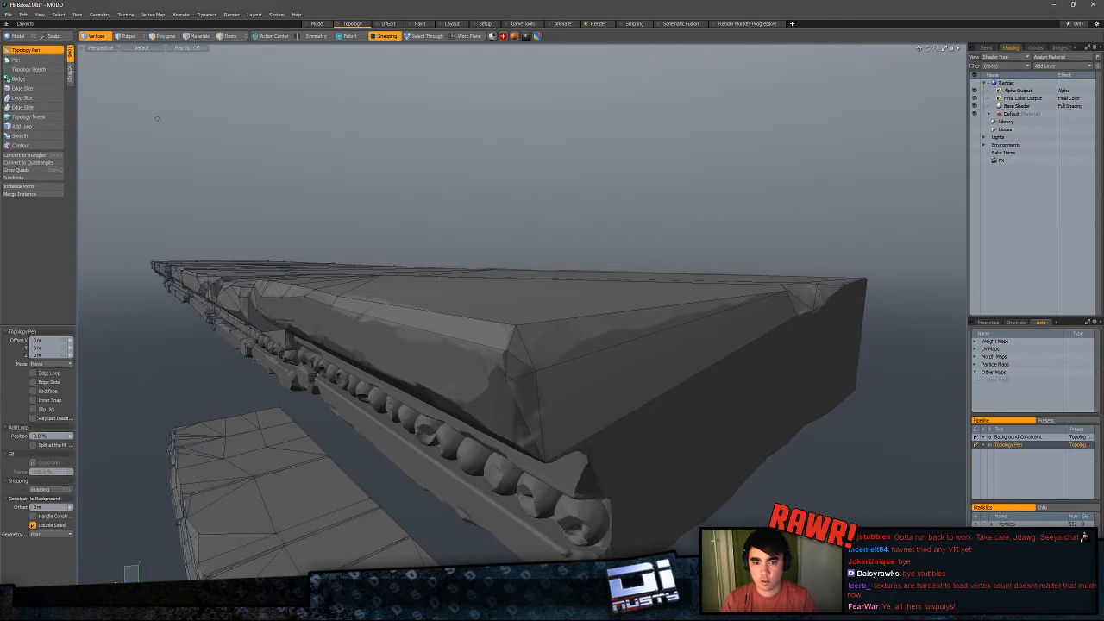
pyautogui.keyDown('alt'); pyautogui.moveTo(380, 311); pyautogui.dragTo(552, 362); pyautogui.keyUp('alt')
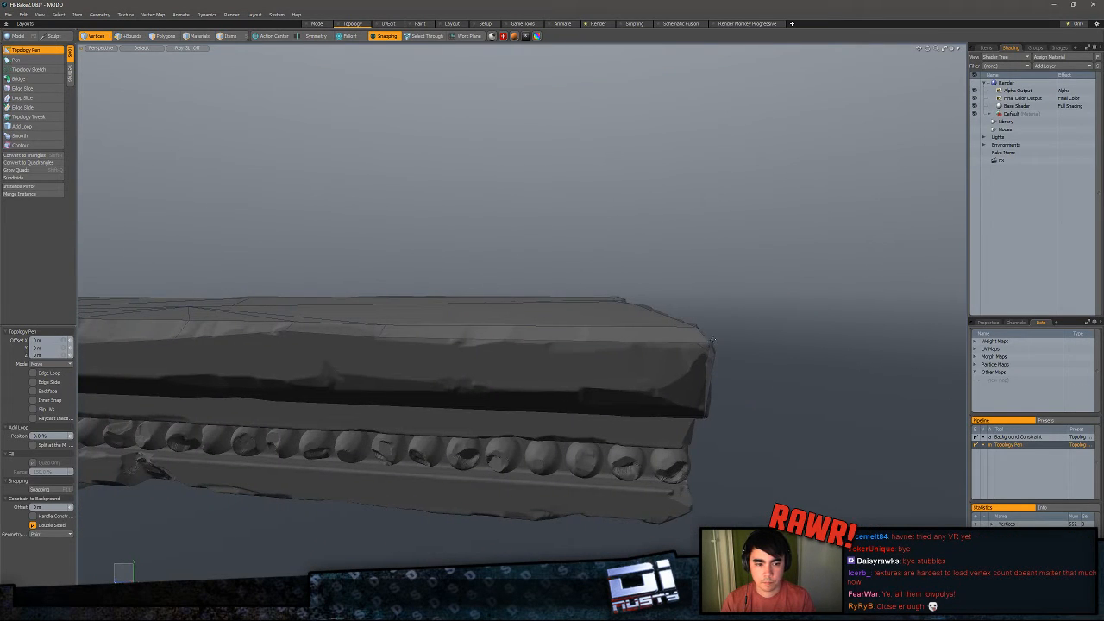
pyautogui.keyDown('shift'); pyautogui.moveTo(710, 349); pyautogui.dragTo(520, 362); pyautogui.keyUp('shift')
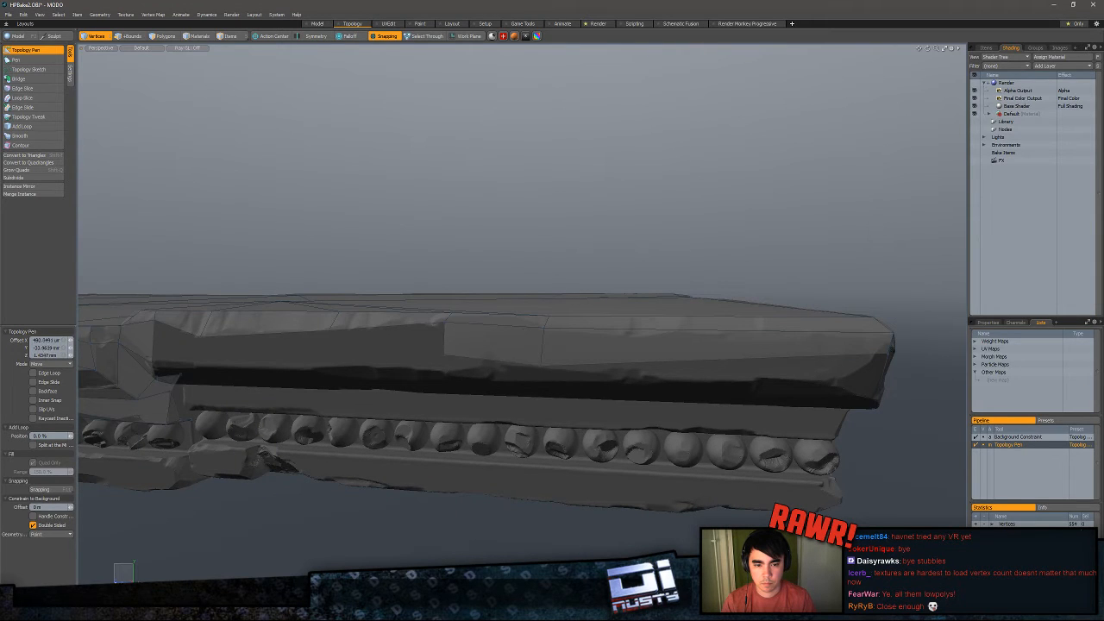
pyautogui.keyDown('alt'); pyautogui.moveTo(445, 375); pyautogui.dragTo(518, 367); pyautogui.keyUp('alt')
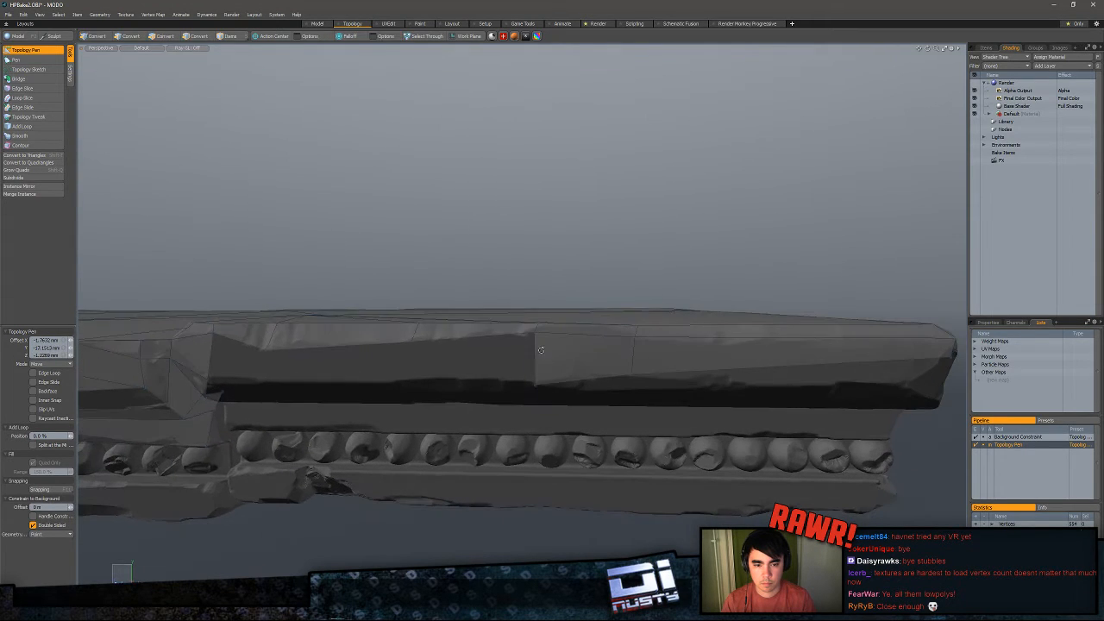
pyautogui.keyDown('shift'); pyautogui.moveTo(474, 337); pyautogui.dragTo(474, 382); pyautogui.keyUp('shift')
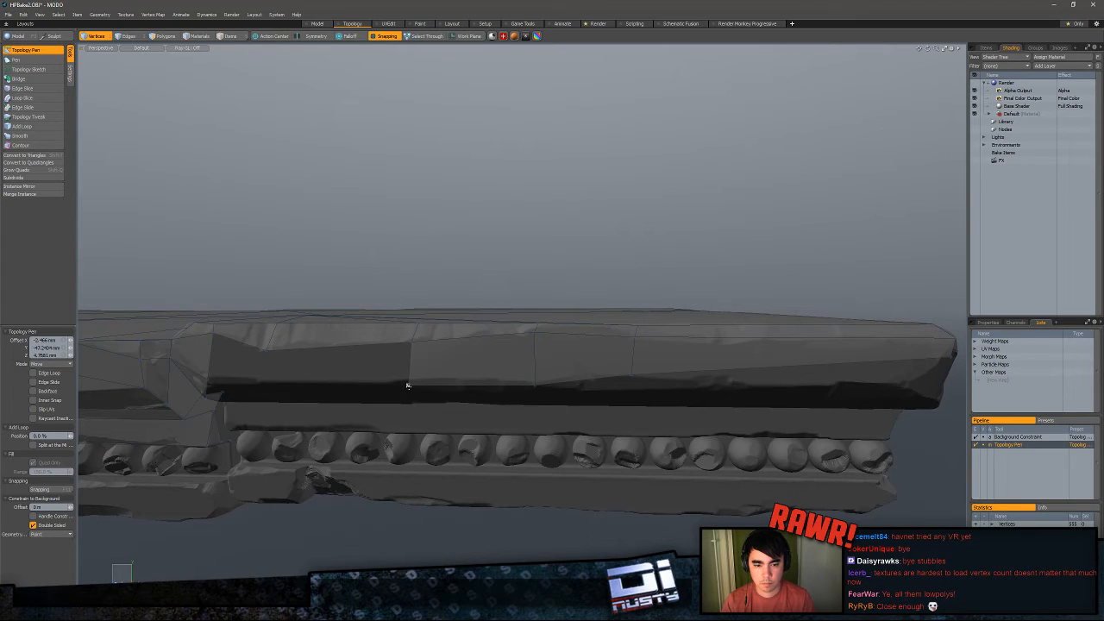
pyautogui.moveTo(407, 386); pyautogui.dragTo(535, 386)
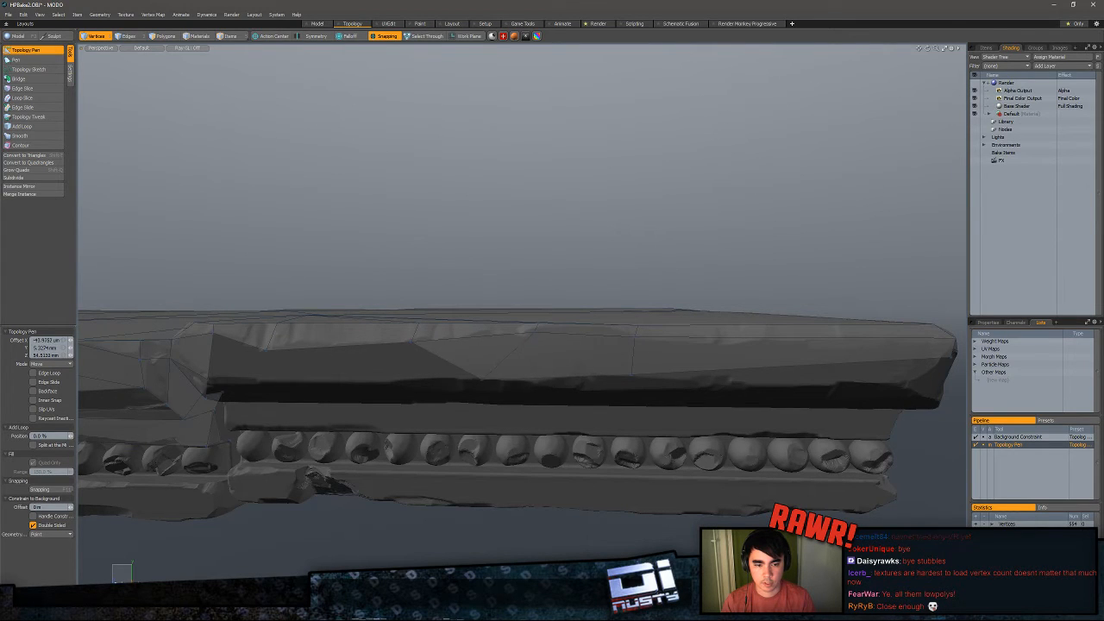
pyautogui.moveTo(633, 376); pyautogui.dragTo(640, 378)
pyautogui.keyDown('alt'); pyautogui.moveTo(491, 328); pyautogui.dragTo(345, 377); pyautogui.keyUp('alt')
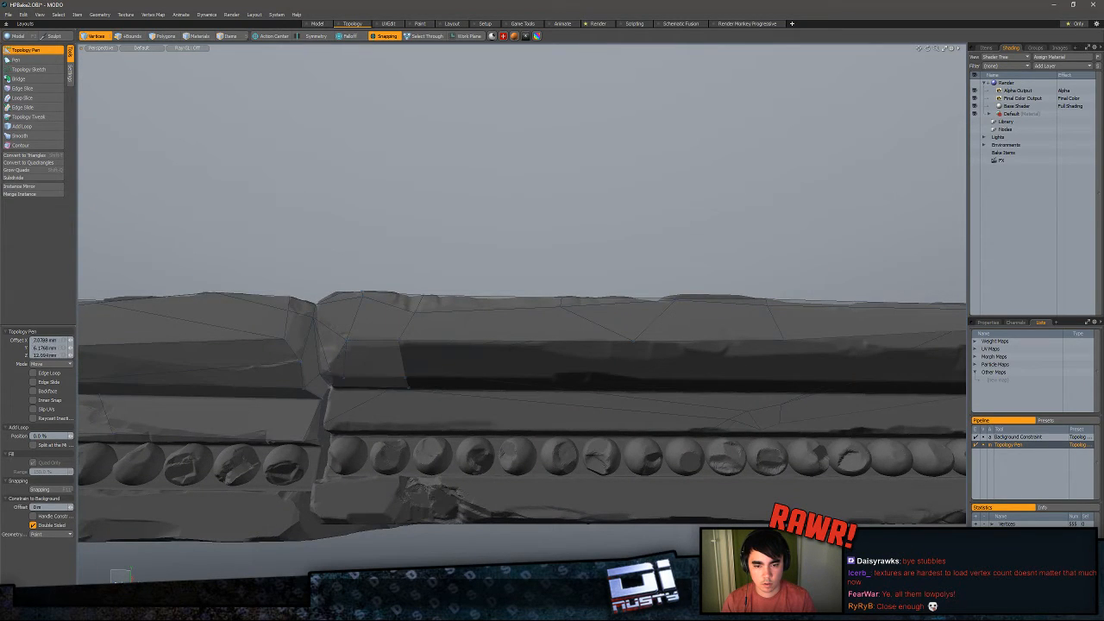
# - Continue the slab's upper front face strip from the joint towards the end corner, undoing the last stray edit
pyautogui.keyDown('alt'); pyautogui.moveTo(411, 366); pyautogui.dragTo(509, 331); pyautogui.keyUp('alt')
pyautogui.keyDown('shift'); pyautogui.moveTo(491, 380); pyautogui.dragTo(669, 379); pyautogui.keyUp('shift')
pyautogui.keyDown('alt'); pyautogui.moveTo(669, 379); pyautogui.dragTo(480, 387); pyautogui.keyUp('alt')
pyautogui.keyDown('alt'); pyautogui.moveTo(505, 389); pyautogui.dragTo(555, 390); pyautogui.keyUp('alt')
pyautogui.hotkey('ctrl', 'z')
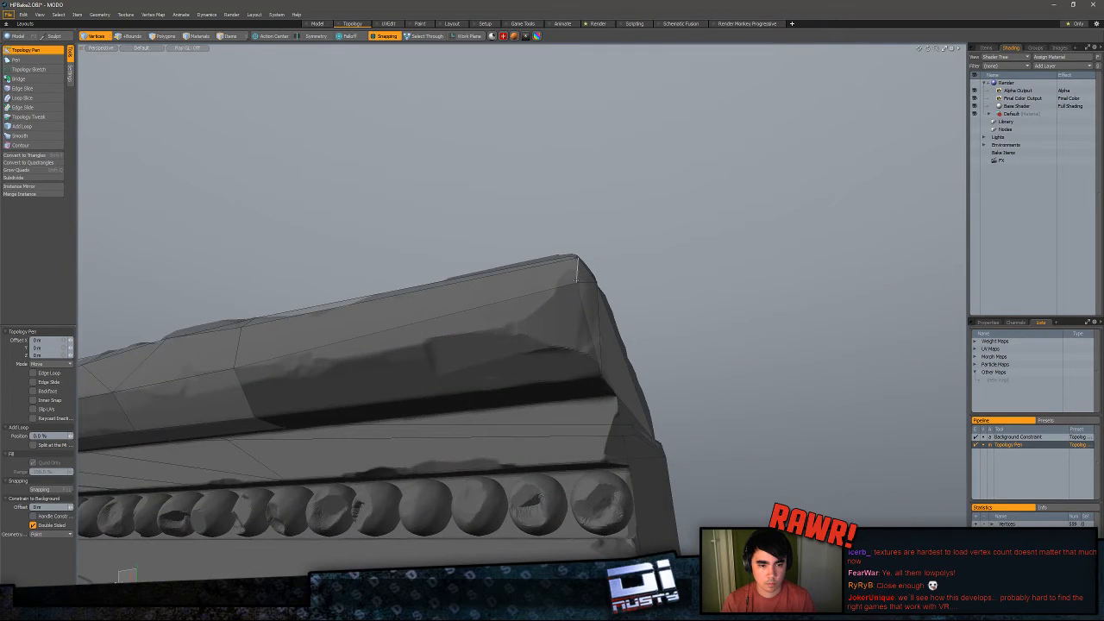
# - Connect the upper front faces to the end corner with Topology Pen, fitting the corner vertices to the stone's lower lip
pyautogui.moveTo(576, 283); pyautogui.dragTo(577, 280)
pyautogui.keyDown('alt'); pyautogui.moveTo(520, 363); pyautogui.dragTo(544, 350); pyautogui.keyUp('alt')
pyautogui.press('space')
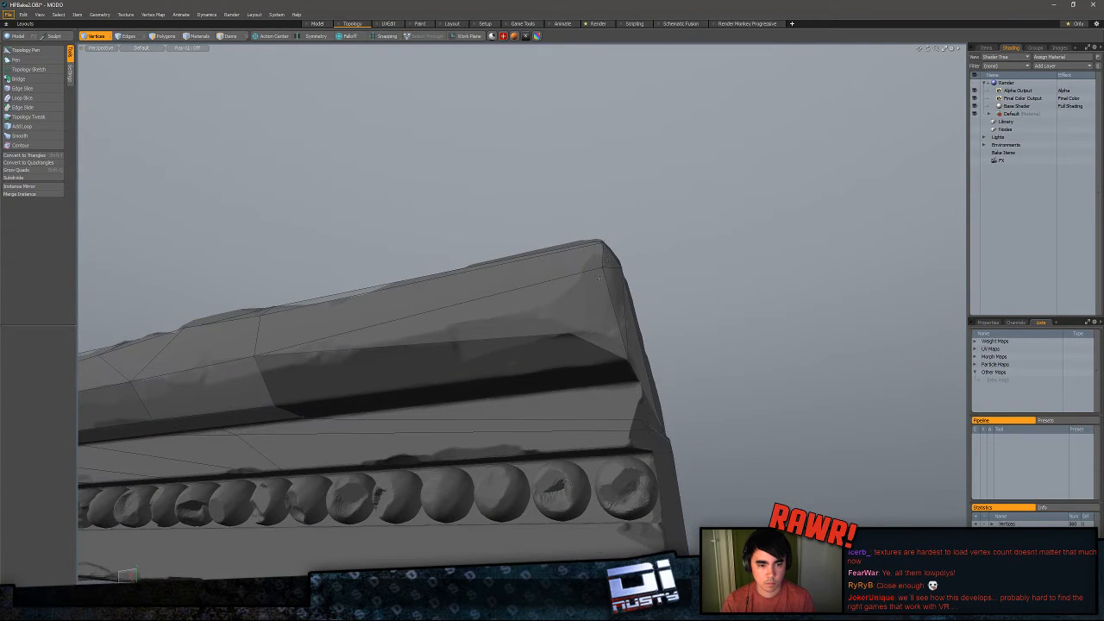
pyautogui.press('2')
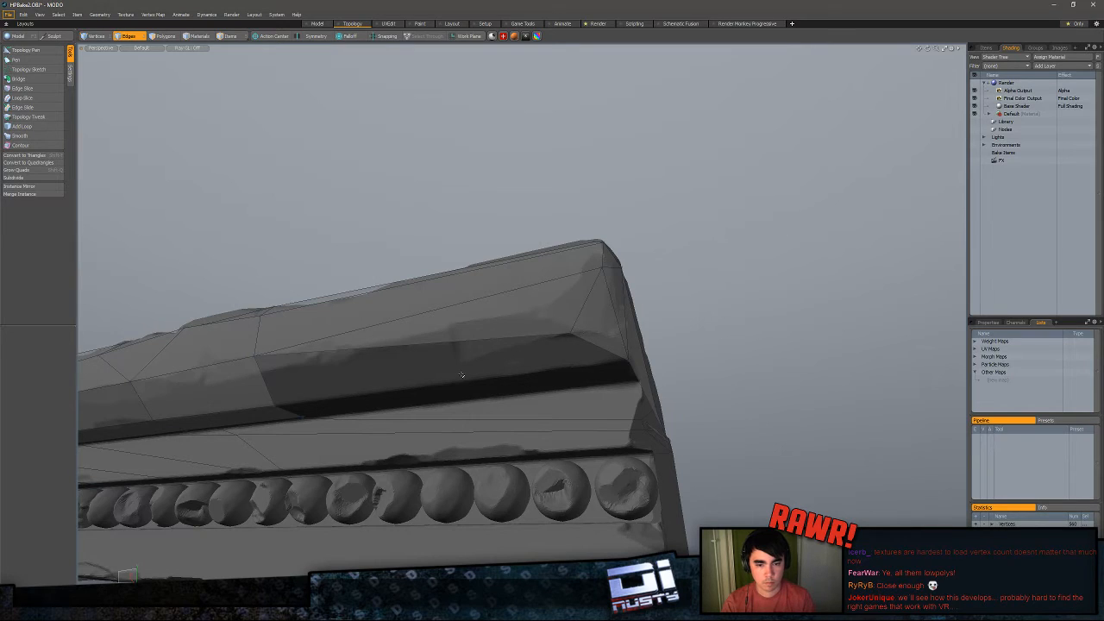
pyautogui.click(24, 51)
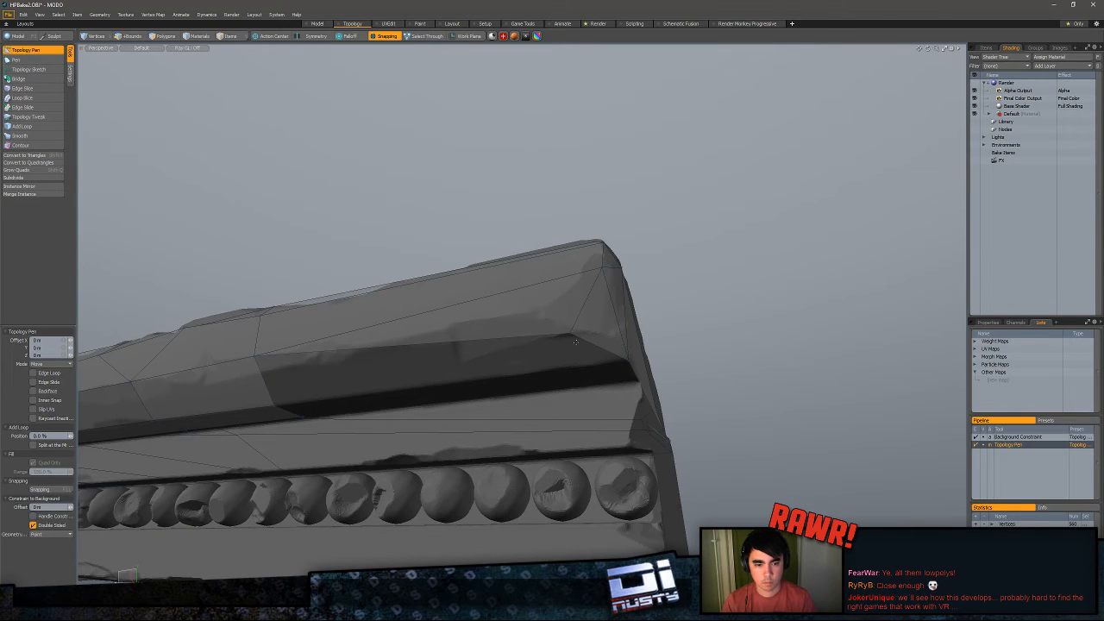
pyautogui.keyDown('alt'); pyautogui.moveTo(199, 380); pyautogui.dragTo(317, 342); pyautogui.keyUp('alt')
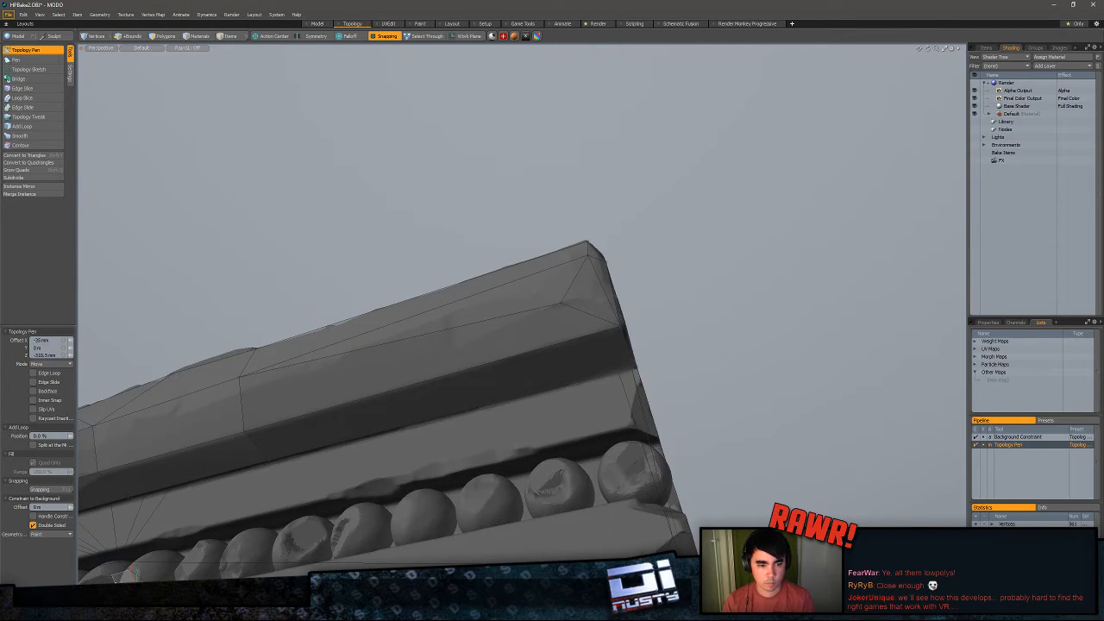
pyautogui.keyDown('alt'); pyautogui.moveTo(762, 350); pyautogui.dragTo(563, 408); pyautogui.keyUp('alt')
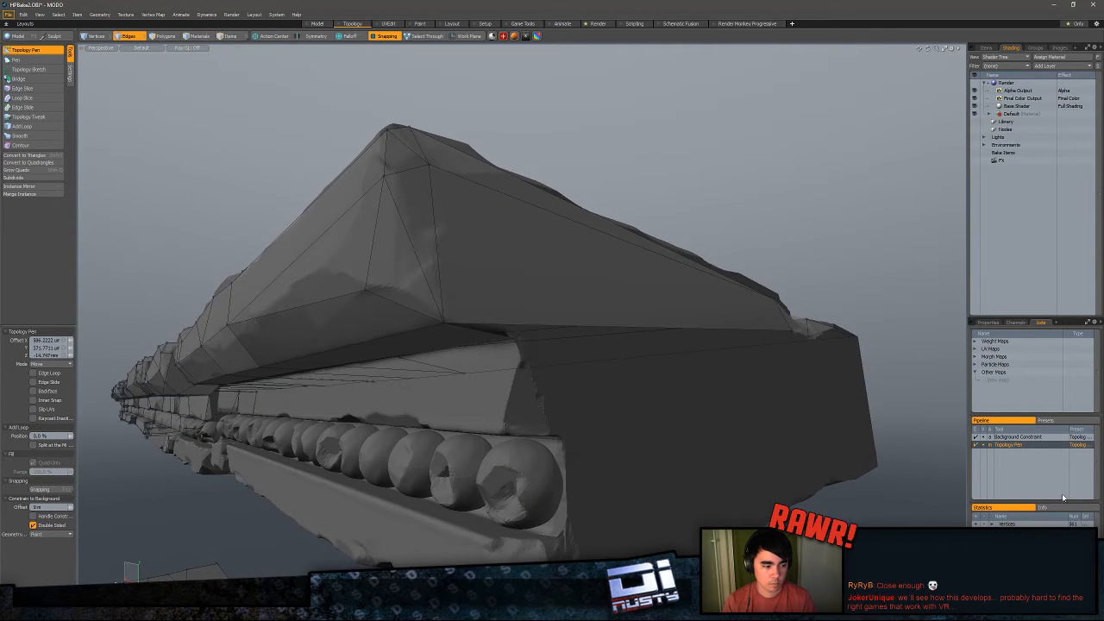
# - Delete the oversized face on the slab's end side below the bevel and save the scene
pyautogui.keyDown('alt'); pyautogui.moveTo(678, 377); pyautogui.dragTo(480, 345); pyautogui.keyUp('alt')
pyautogui.press('3')
pyautogui.click(454, 347)
pyautogui.click(607, 323)
pyautogui.keyDown('alt'); pyautogui.moveTo(606, 322); pyautogui.dragTo(494, 377); pyautogui.keyUp('alt')
pyautogui.press('Delete')
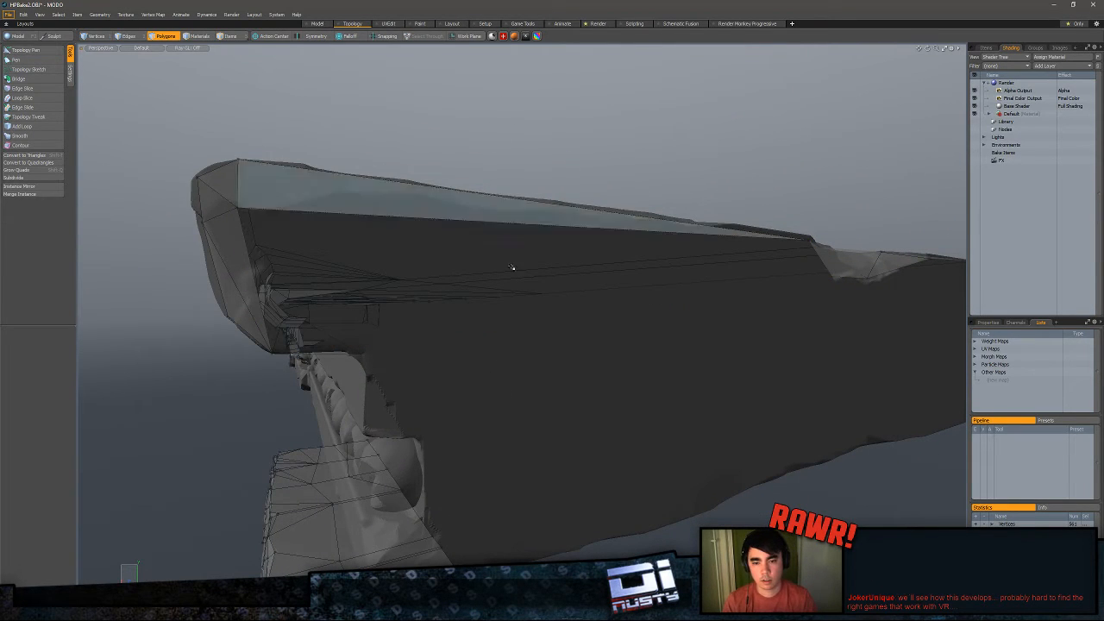
pyautogui.hotkey('ctrl', 's')
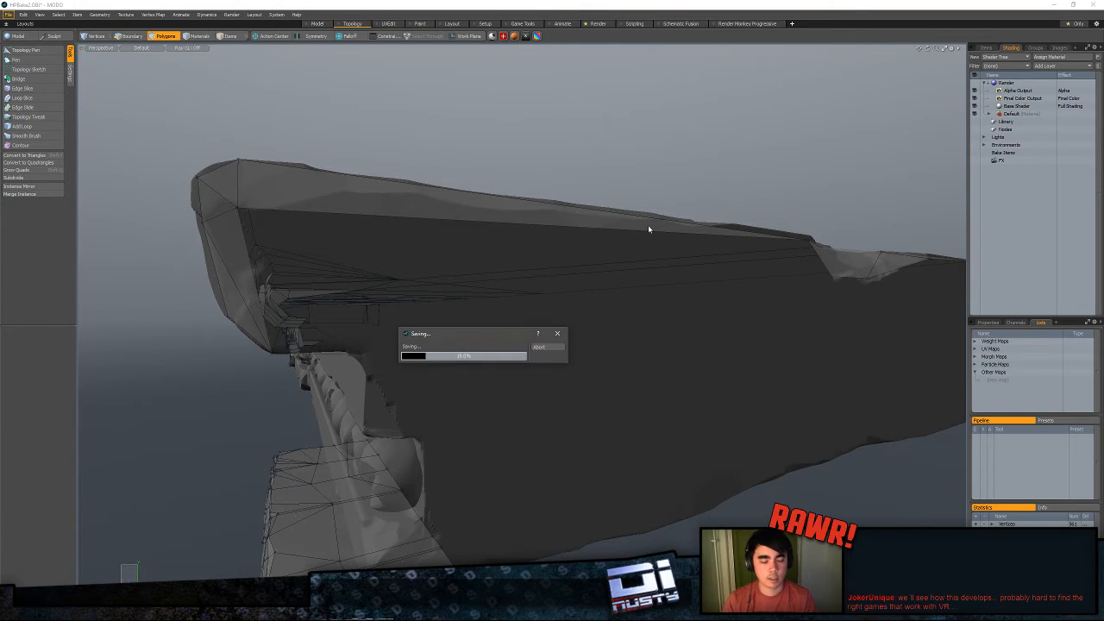
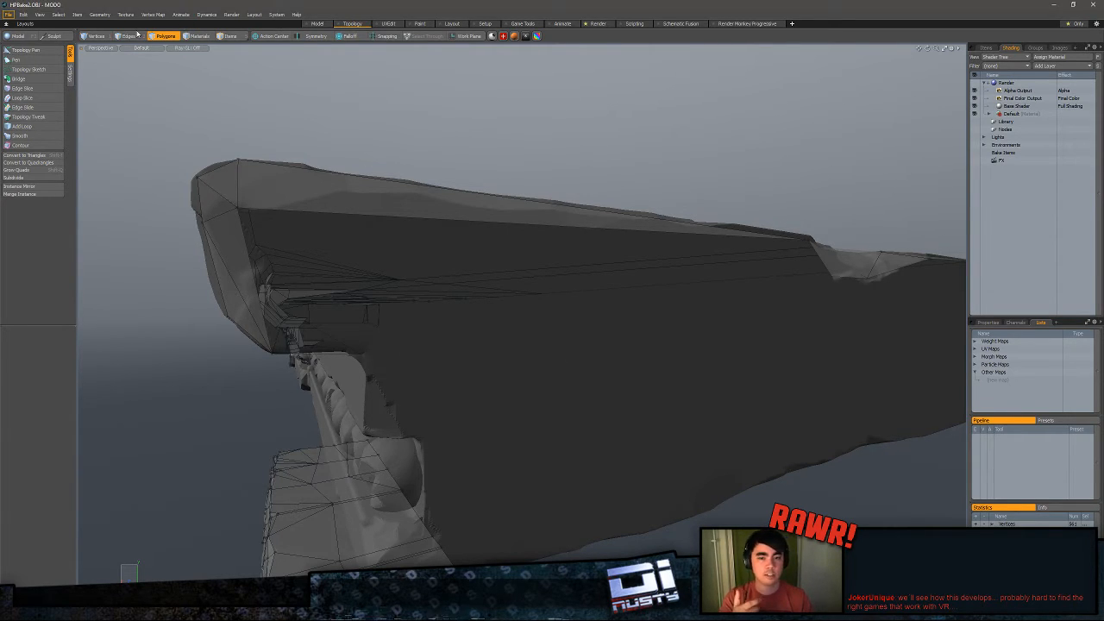
# - Cut an edge with Edge Slice from the top surface vertex across the top face and down through the end bevel
pyautogui.keyDown('alt'); pyautogui.moveTo(405, 215); pyautogui.dragTo(448, 193); pyautogui.keyUp('alt')
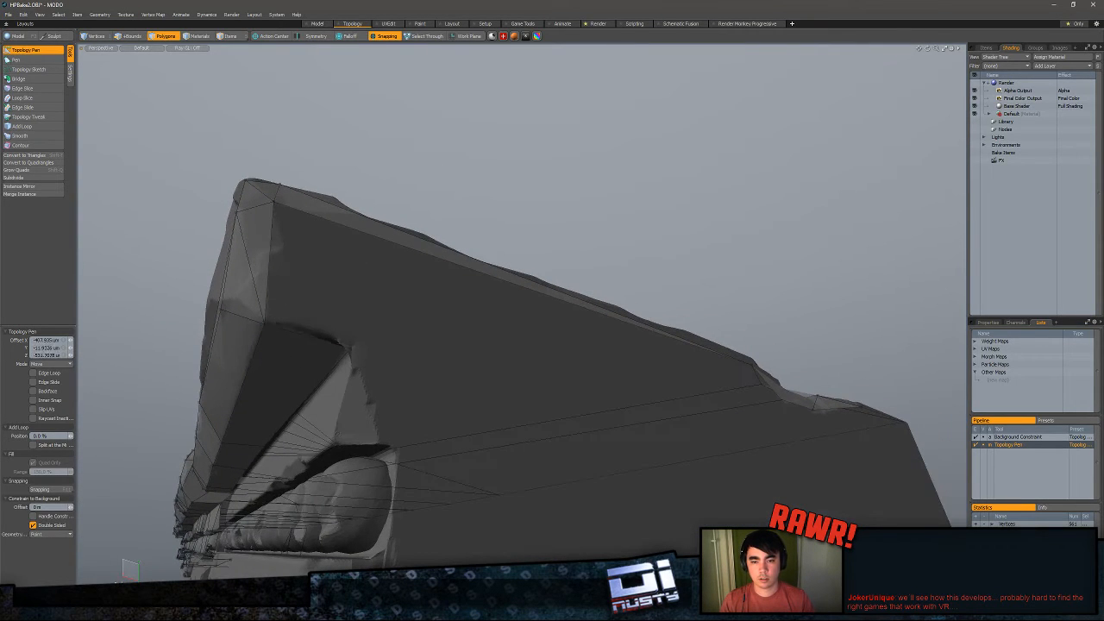
pyautogui.keyDown('alt'); pyautogui.moveTo(371, 327); pyautogui.dragTo(463, 342); pyautogui.keyUp('alt')
pyautogui.press('c')
pyautogui.click(340, 115)
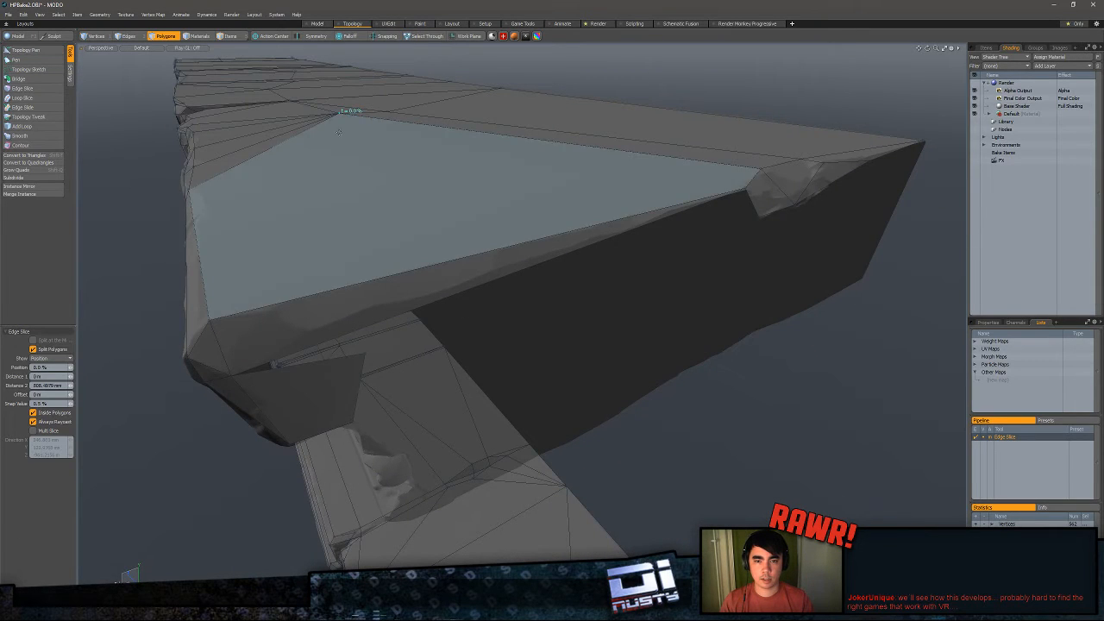
pyautogui.click(417, 268)
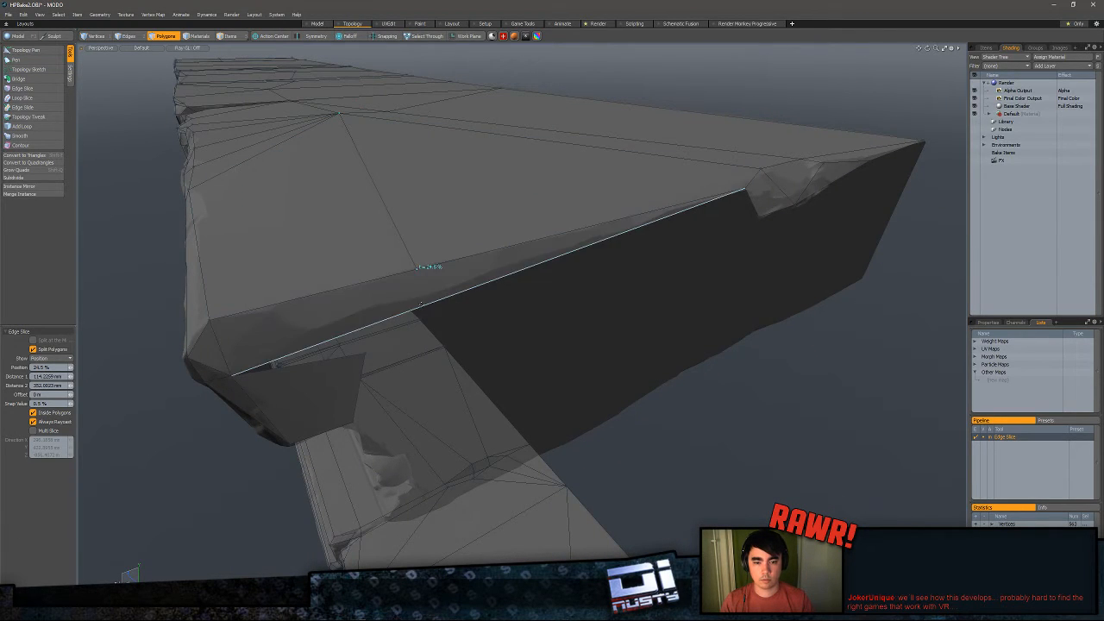
pyautogui.click(422, 305)
pyautogui.press('space')
pyautogui.keyDown('alt'); pyautogui.moveTo(512, 409); pyautogui.dragTo(523, 367); pyautogui.keyUp('alt')
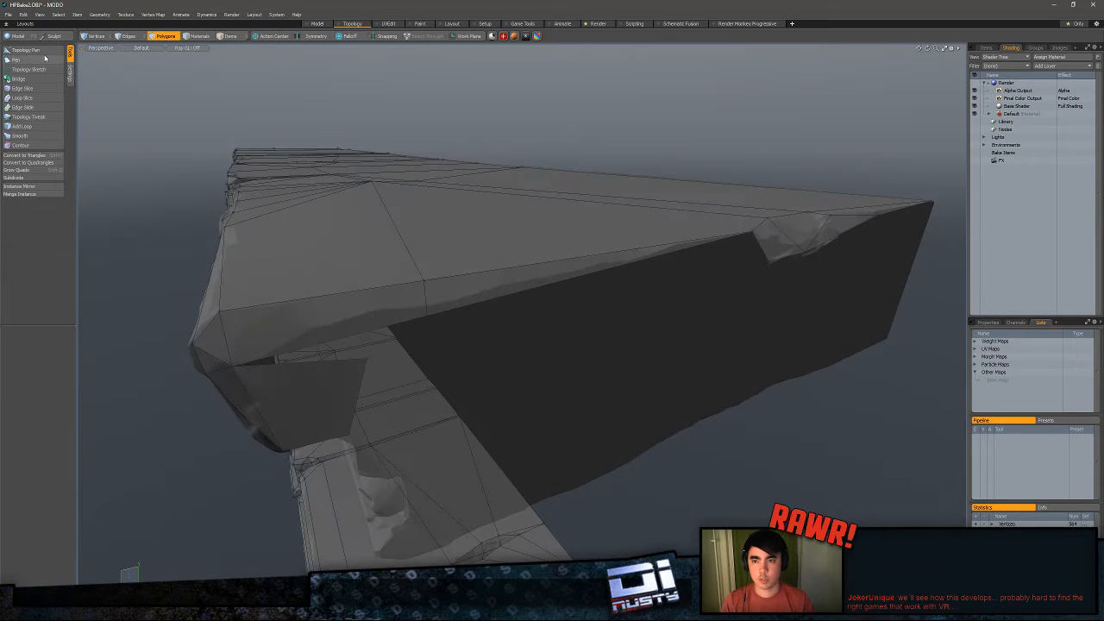
# - Rebuild the slab's end side with Topology Pen, extending faces from the split bevel down to the corner above the beads
pyautogui.click(34, 51)
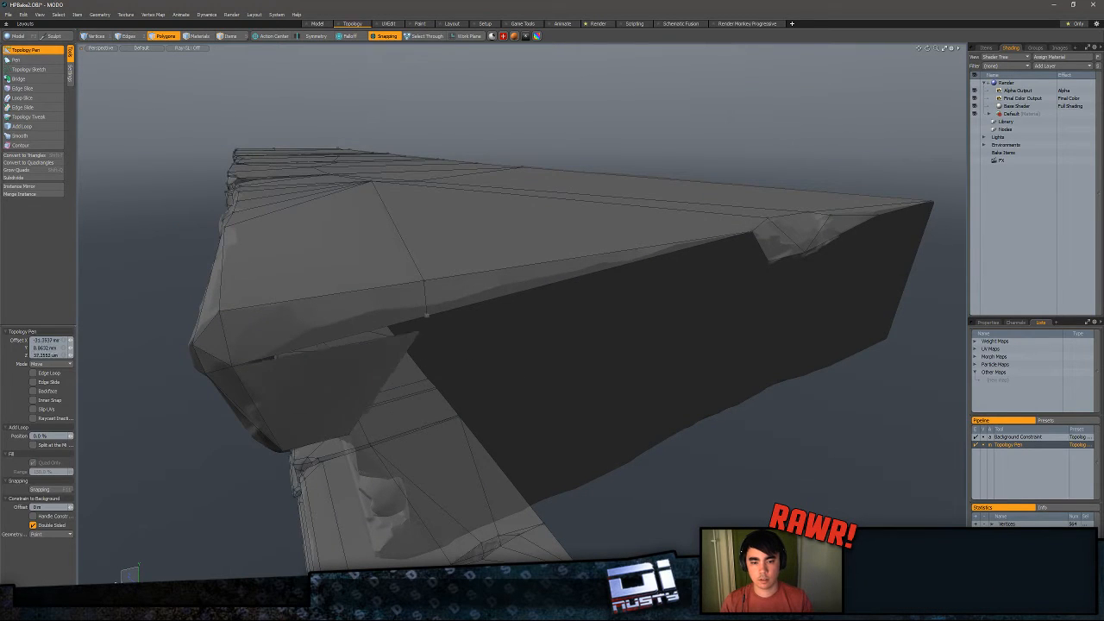
pyautogui.keyDown('alt'); pyautogui.moveTo(427, 316); pyautogui.dragTo(310, 330); pyautogui.keyUp('alt')
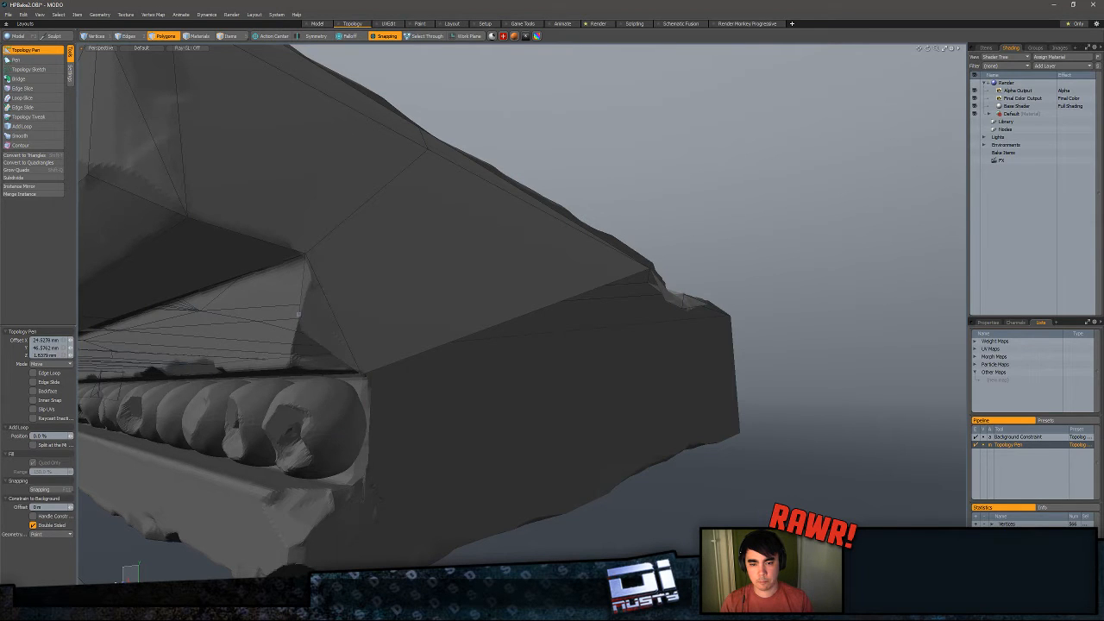
pyautogui.moveTo(298, 315); pyautogui.dragTo(485, 309, button='middle')
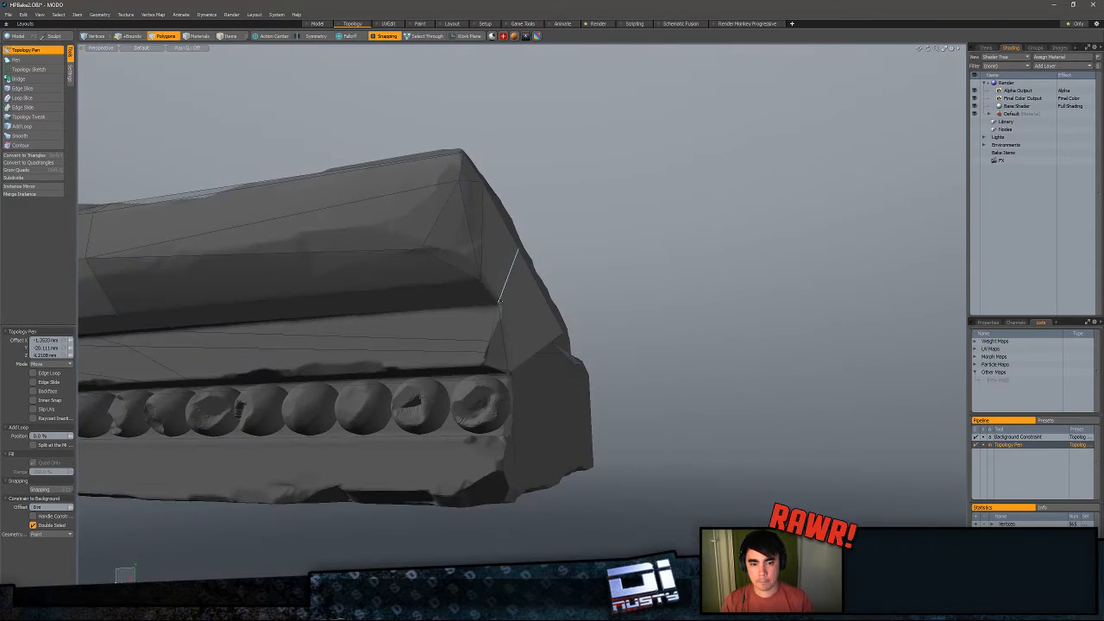
# - Extend faces under the slab's front lip and down the band above the beads with Topology Pen, fitting them at the joint
pyautogui.keyDown('shift'); pyautogui.moveTo(496, 325); pyautogui.dragTo(459, 383); pyautogui.keyUp('shift')
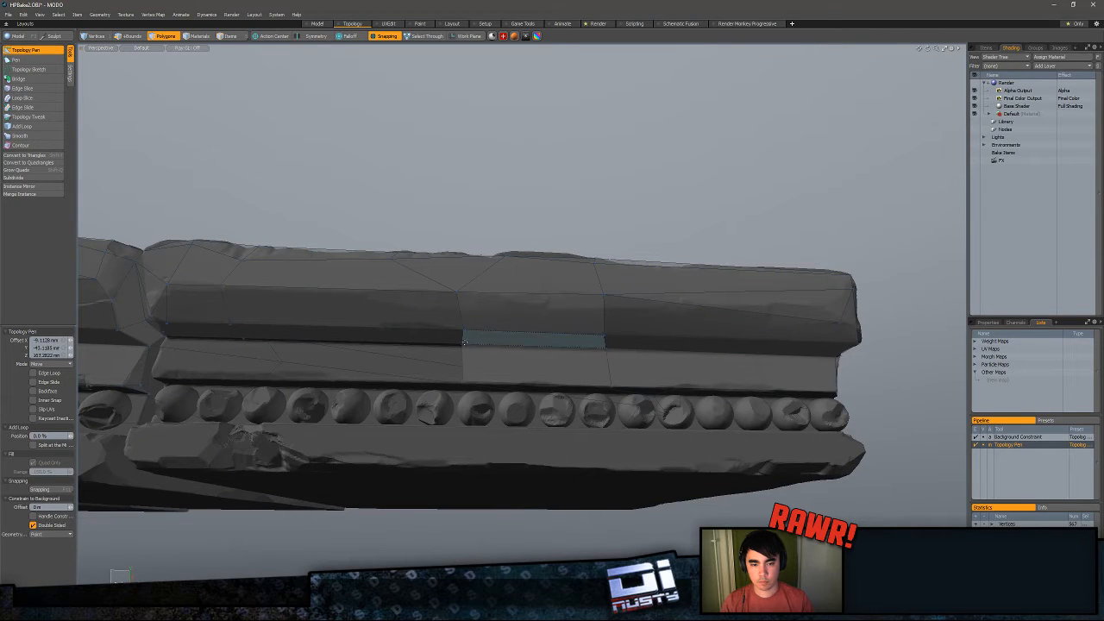
pyautogui.keyDown('shift'); pyautogui.moveTo(463, 344); pyautogui.dragTo(470, 438); pyautogui.keyUp('shift')
pyautogui.scroll(5, 542, 402)
pyautogui.moveTo(500, 384); pyautogui.dragTo(505, 366)
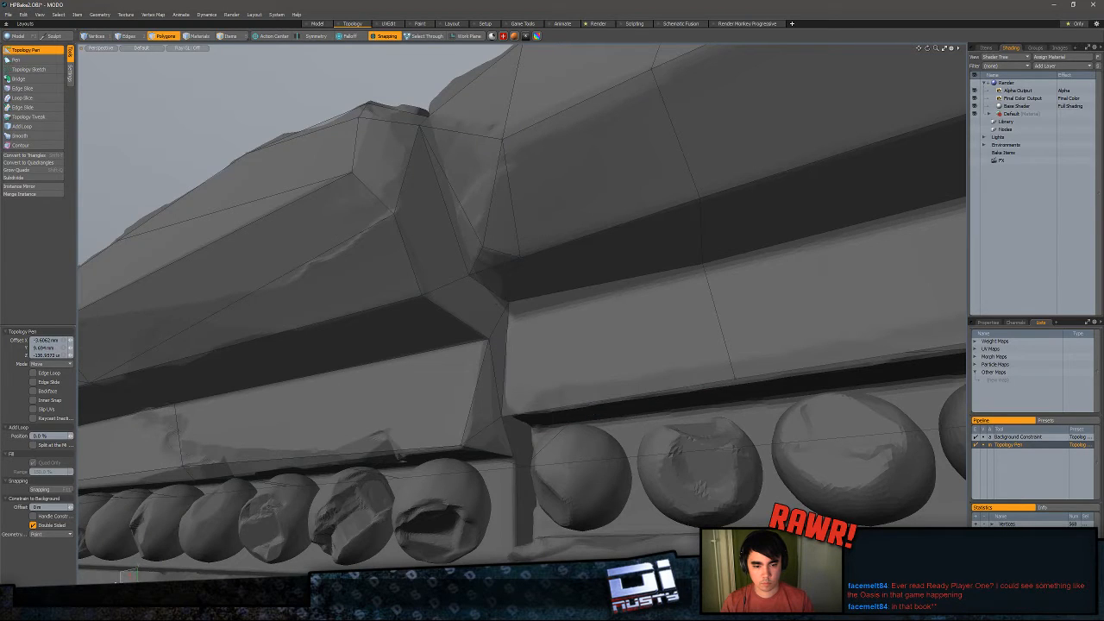
pyautogui.hotkey('ctrl', 'z')
pyautogui.moveTo(499, 434); pyautogui.dragTo(455, 305)
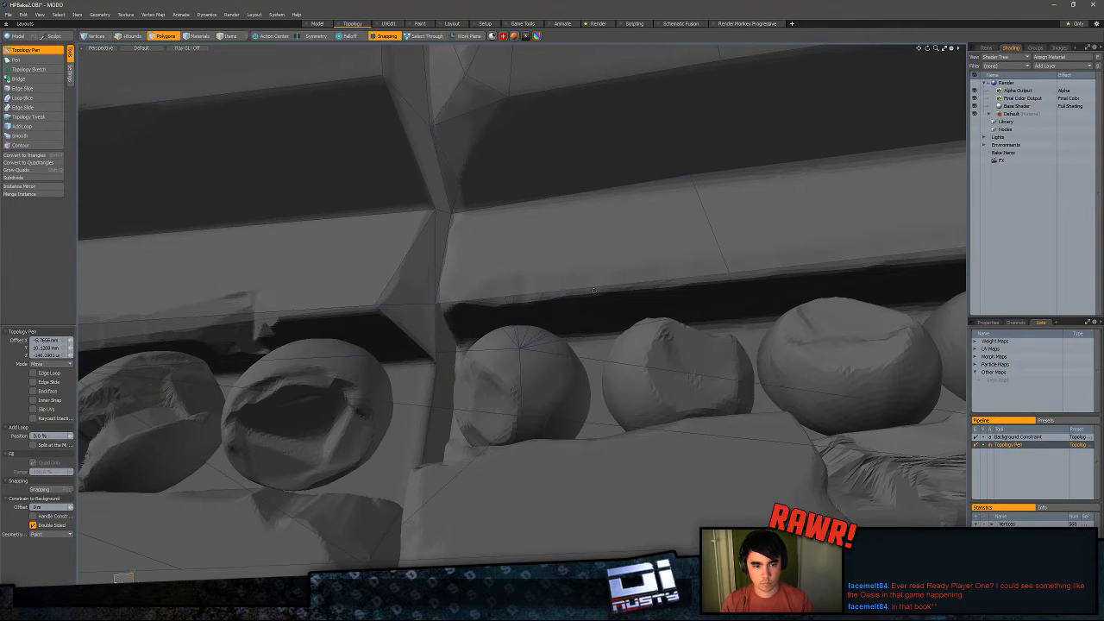
# - Build narrow recess faces between the band and the beads with Topology Pen, across the joint and along the neighbouring block
pyautogui.keyDown('alt'); pyautogui.moveTo(594, 291); pyautogui.dragTo(348, 354); pyautogui.keyUp('alt')
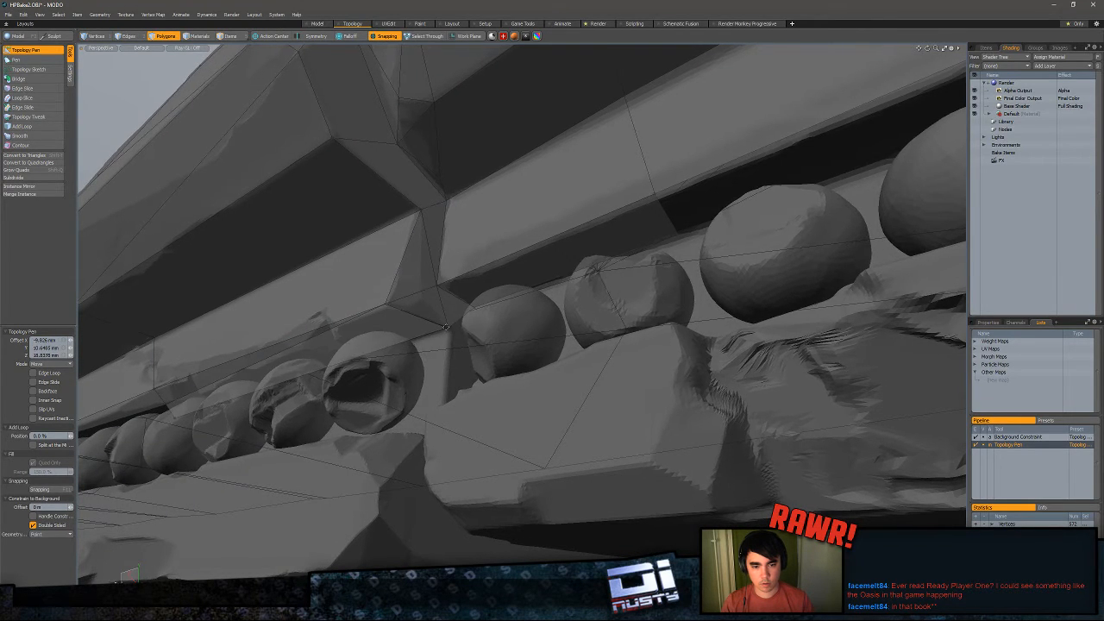
pyautogui.scroll(3, 448, 319)
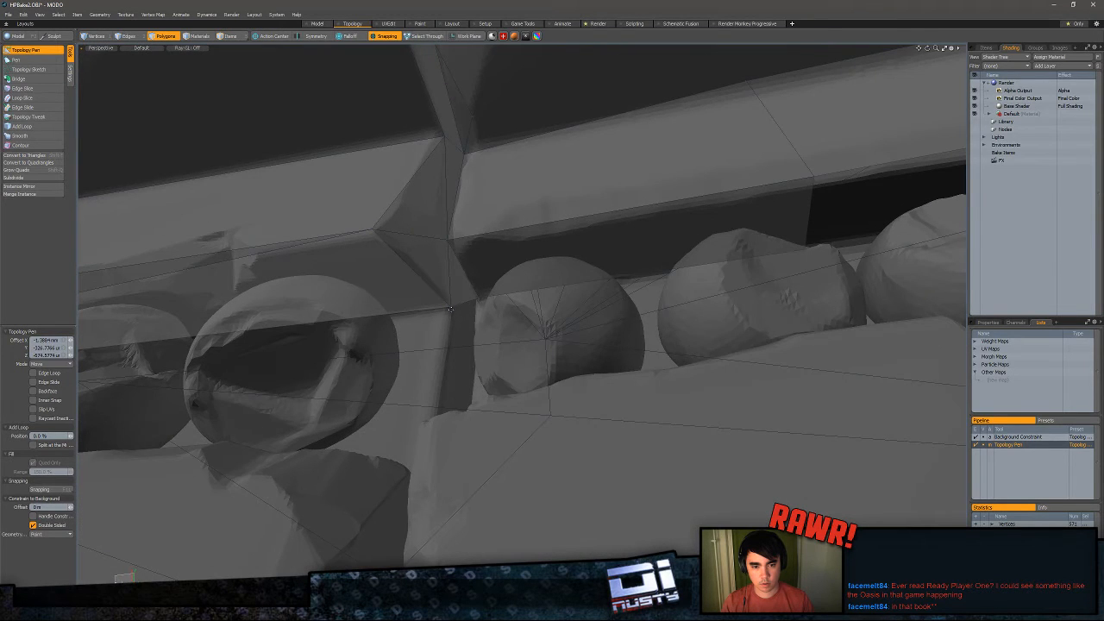
pyautogui.keyDown('alt'); pyautogui.moveTo(450, 308); pyautogui.dragTo(466, 377); pyautogui.keyUp('alt')
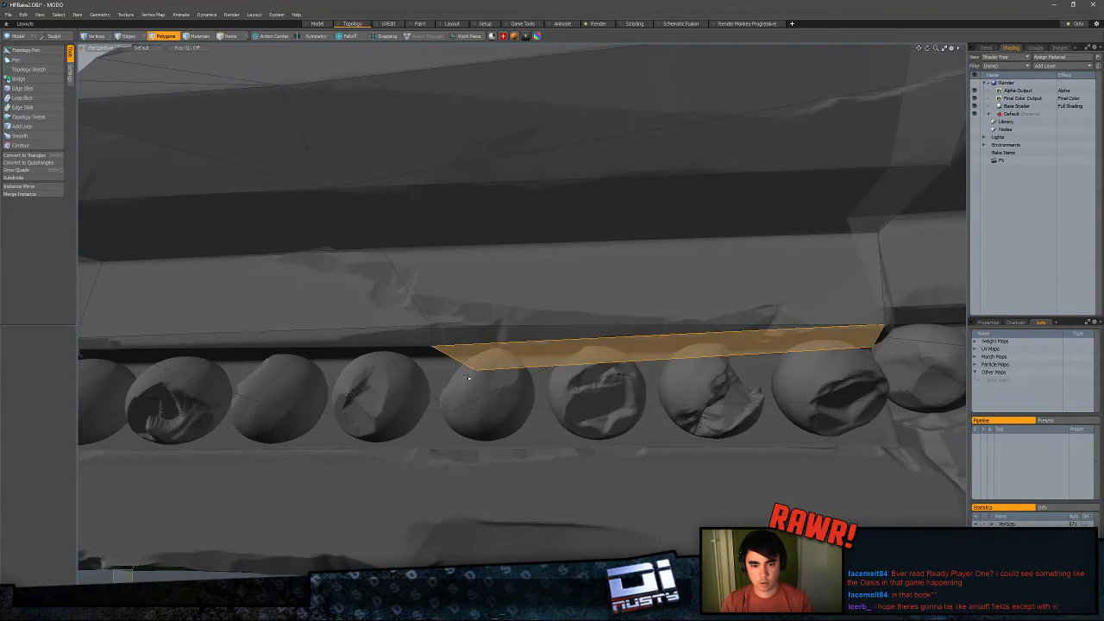
pyautogui.press('1')
pyautogui.click(26, 49)
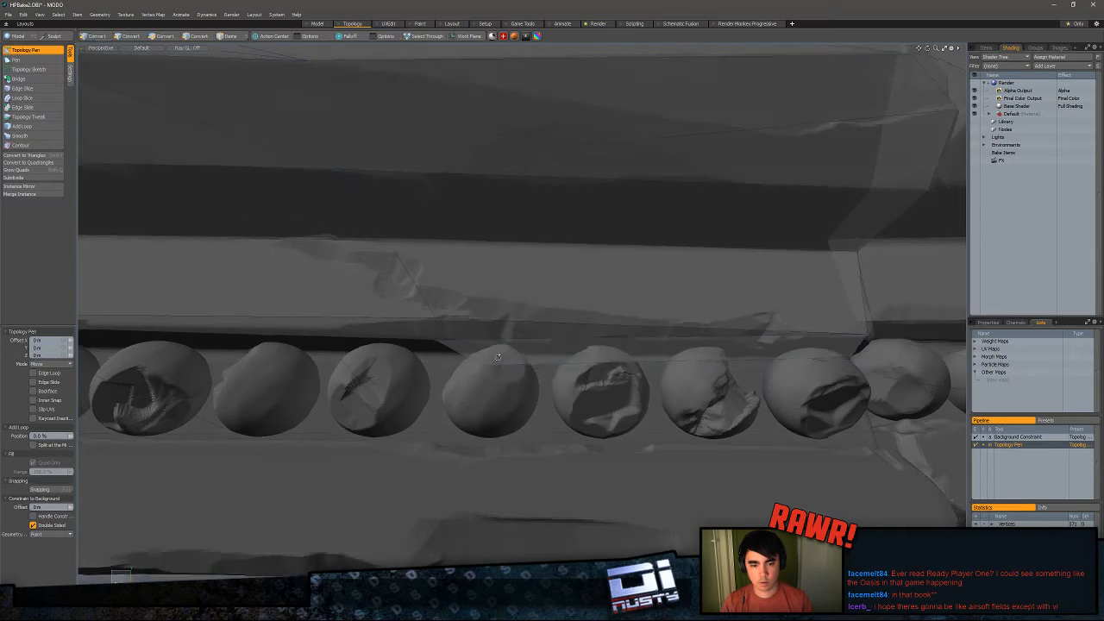
pyautogui.keyDown('alt'); pyautogui.moveTo(435, 355); pyautogui.dragTo(497, 339); pyautogui.keyUp('alt')
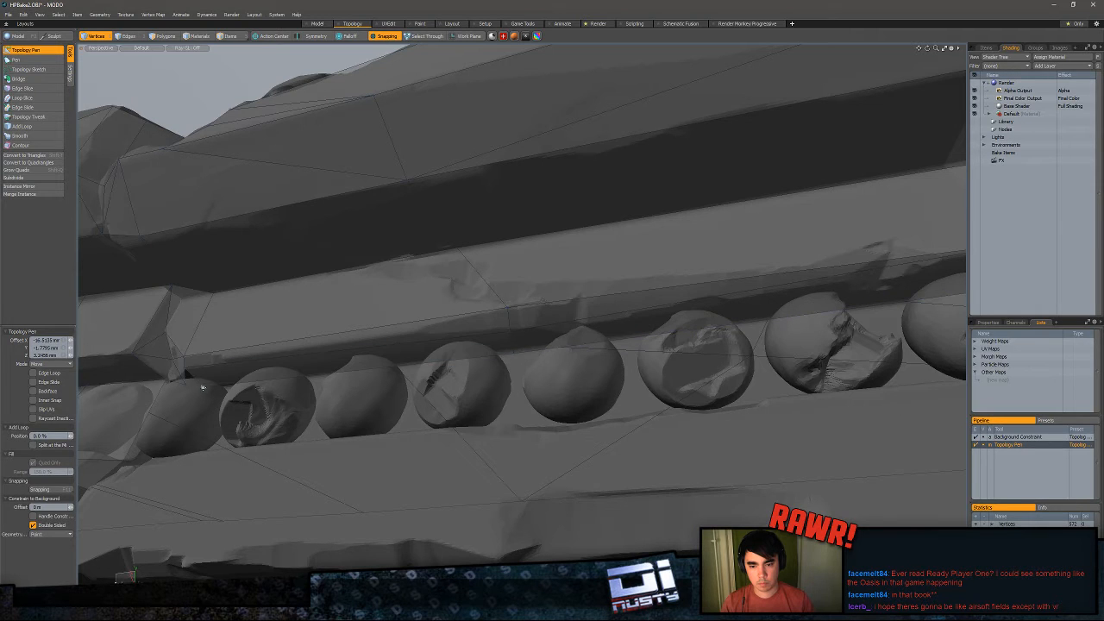
pyautogui.keyDown('alt'); pyautogui.moveTo(498, 362); pyautogui.dragTo(491, 443); pyautogui.keyUp('alt')
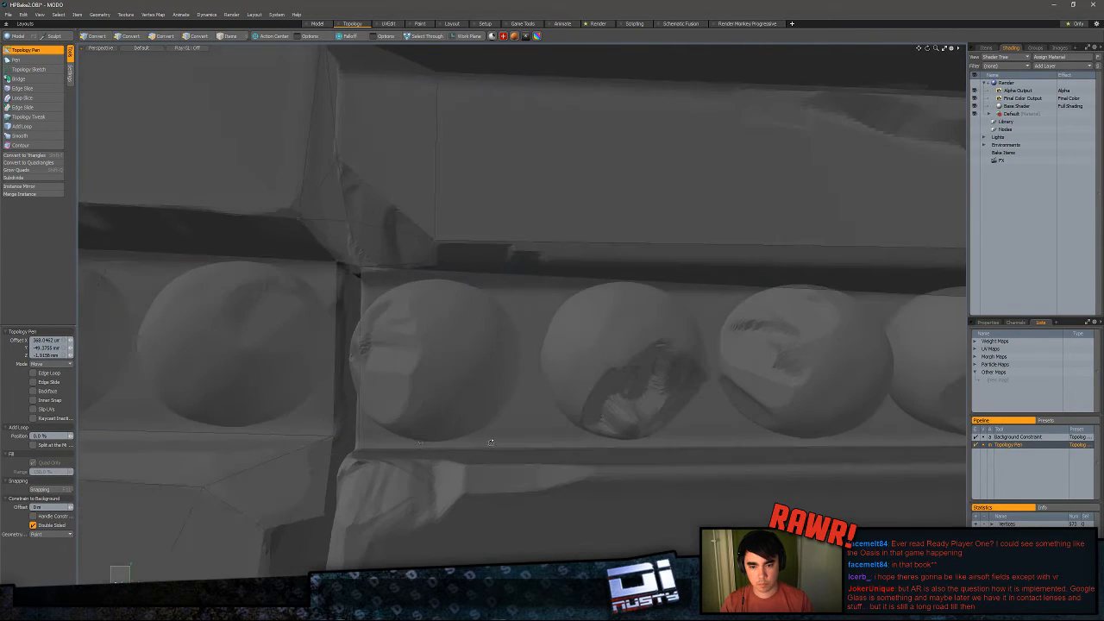
# - Extend the mesh behind the beads down to the lower ledge with Topology Pen and shape its chipped corner beside the joint
pyautogui.moveTo(383, 458)
pyautogui.keyDown('alt'); pyautogui.mouseDown()
pyautogui.moveTo(393, 475)
pyautogui.moveTo(364, 441)
pyautogui.moveTo(343, 346)
pyautogui.moveTo(312, 382)
pyautogui.moveTo(362, 388)
pyautogui.mouseUp(); pyautogui.keyUp('alt')
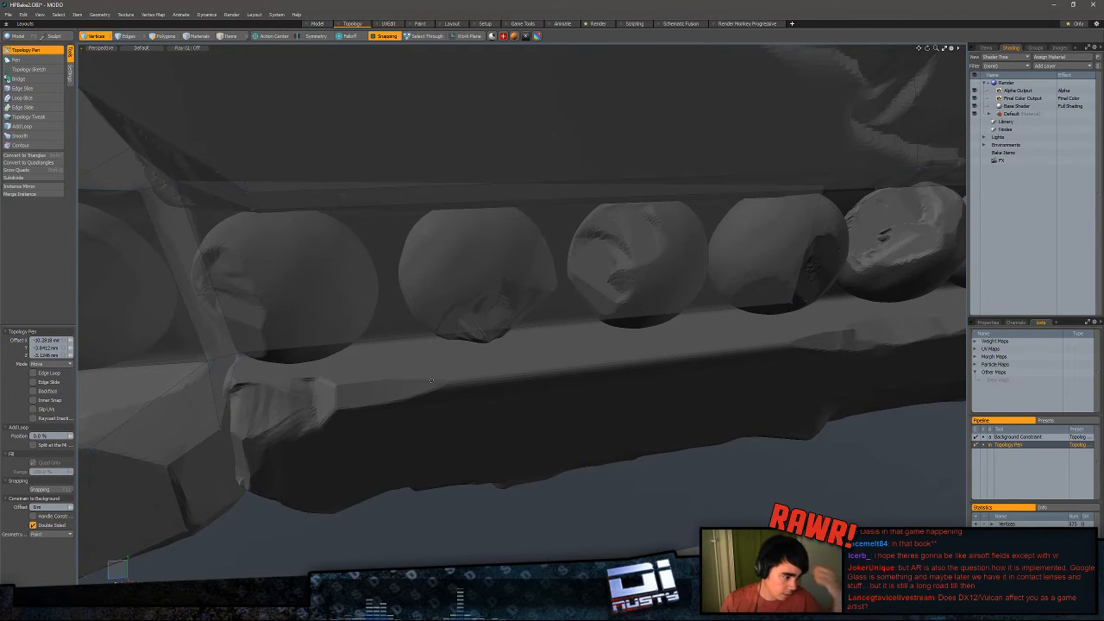
pyautogui.keyDown('alt'); pyautogui.moveTo(430, 380); pyautogui.dragTo(380, 375); pyautogui.keyUp('alt')
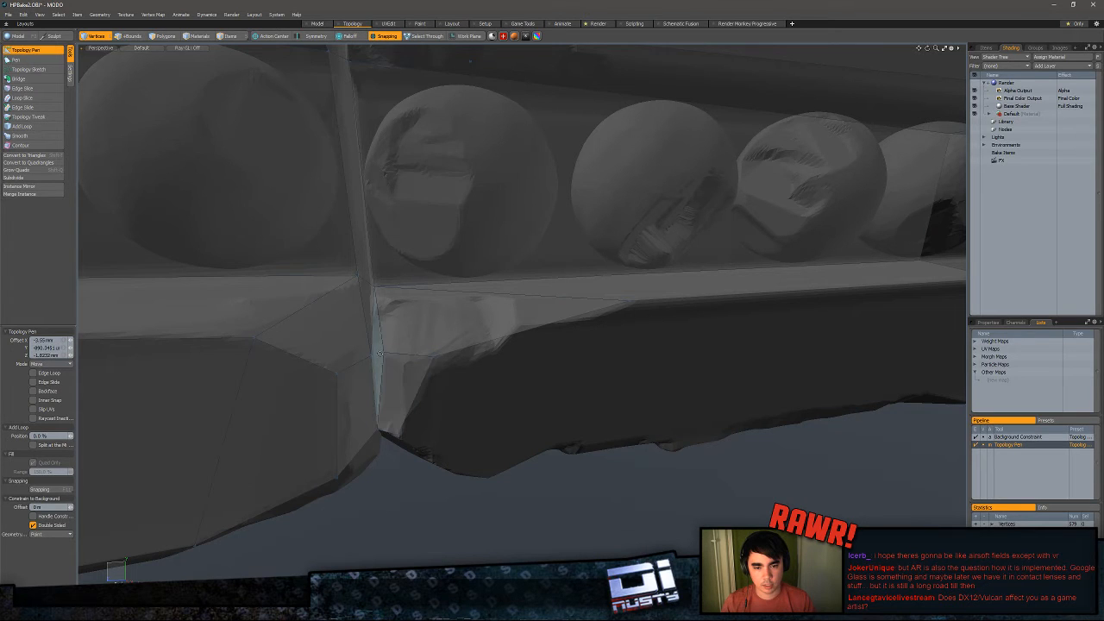
pyautogui.keyDown('alt'); pyautogui.moveTo(380, 353); pyautogui.dragTo(364, 357); pyautogui.keyUp('alt')
pyautogui.press('q')
pyautogui.moveTo(373, 352); pyautogui.dragTo(387, 349)
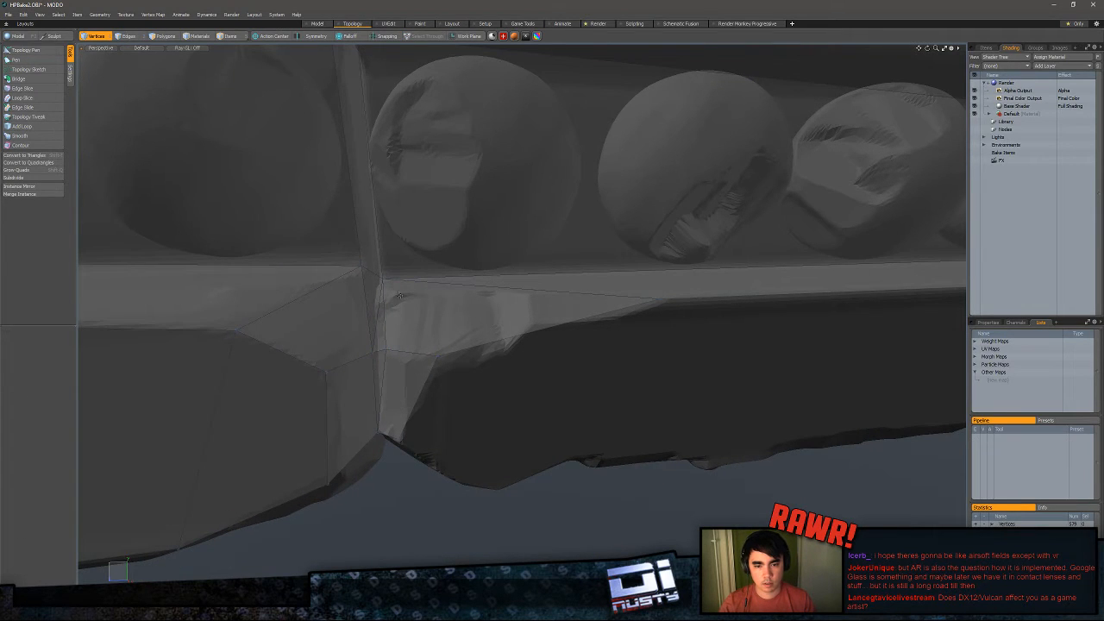
# - Extend faces from the lower ledge's chipped corner down into the joint between the blocks with Topology Pen
pyautogui.keyDown('alt'); pyautogui.moveTo(399, 296); pyautogui.dragTo(457, 276); pyautogui.keyUp('alt')
pyautogui.click(34, 50)
pyautogui.keyDown('alt'); pyautogui.moveTo(382, 329); pyautogui.dragTo(348, 352); pyautogui.keyUp('alt')
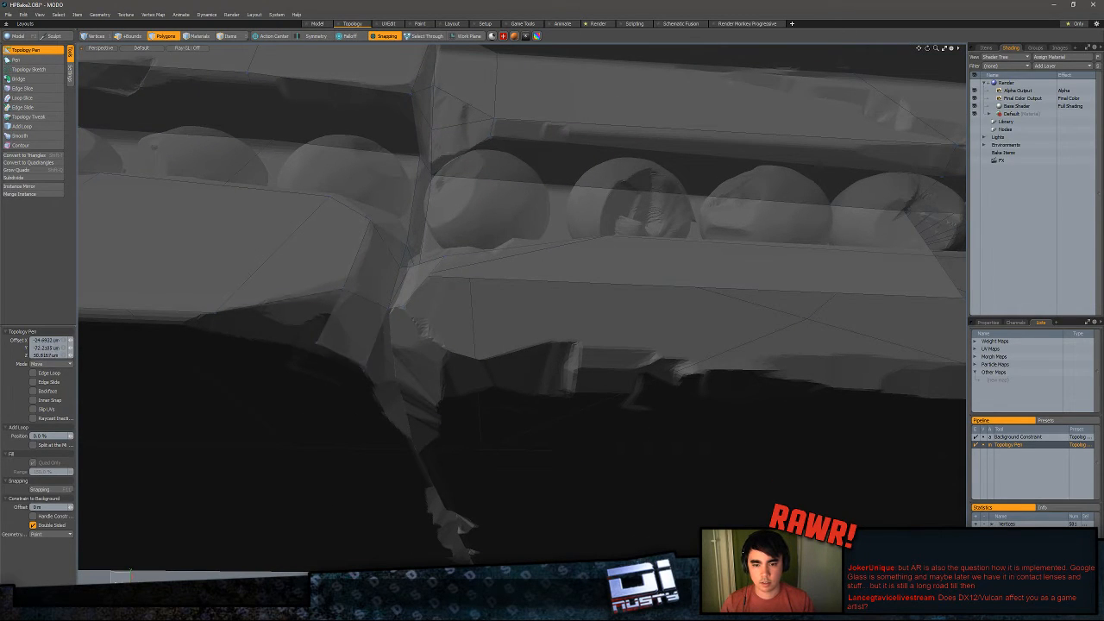
pyautogui.keyDown('shift'); pyautogui.moveTo(290, 299); pyautogui.dragTo(270, 333); pyautogui.keyUp('shift')
pyautogui.keyDown('alt'); pyautogui.moveTo(285, 332); pyautogui.dragTo(360, 310); pyautogui.keyUp('alt')
pyautogui.keyDown('shift'); pyautogui.moveTo(329, 271); pyautogui.dragTo(335, 397); pyautogui.keyUp('shift')
pyautogui.keyDown('alt'); pyautogui.moveTo(343, 354); pyautogui.dragTo(358, 289); pyautogui.keyUp('alt')
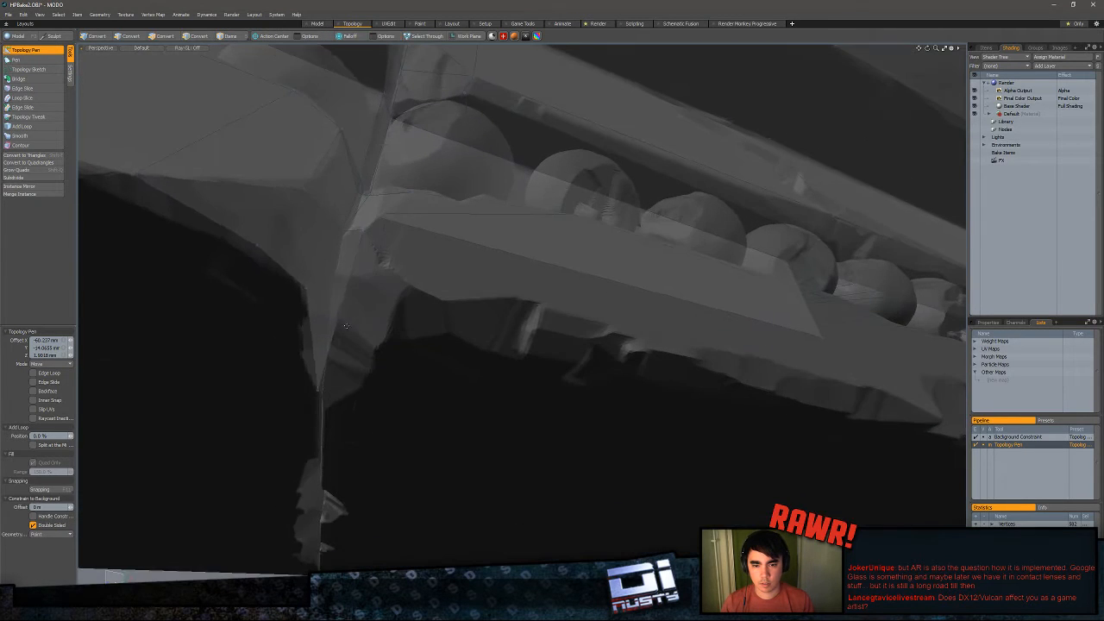
# - Adjust the end-side edge below the chipped ledge corner with Topology Pen, fitting its vertices to the sculpt at the joint
pyautogui.press('1')
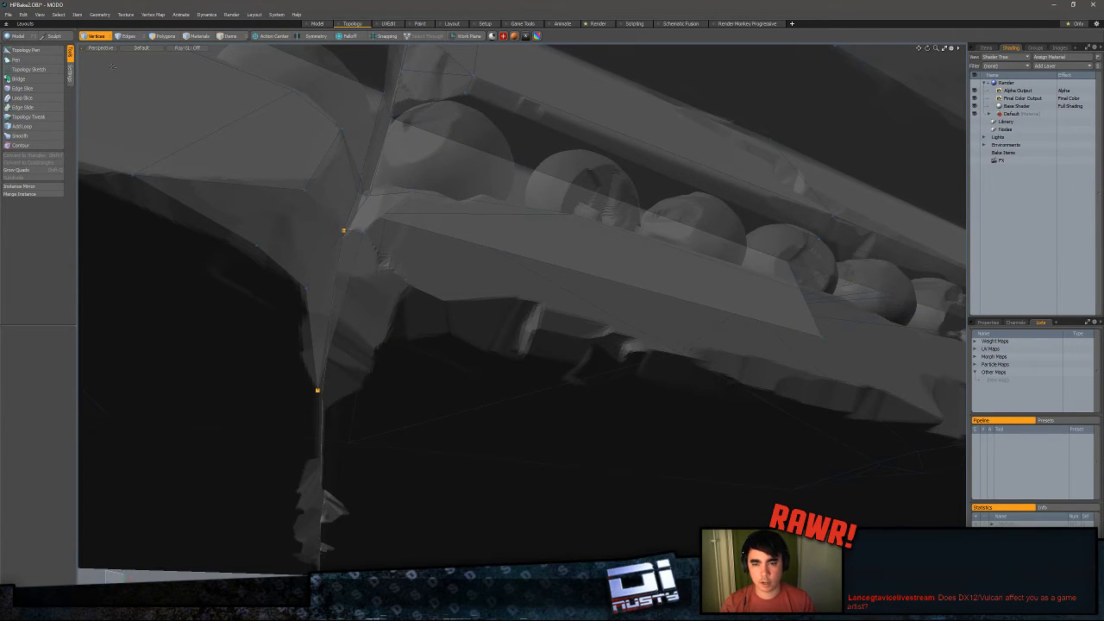
pyautogui.keyDown('alt'); pyautogui.moveTo(362, 311); pyautogui.dragTo(345, 346); pyautogui.keyUp('alt')
pyautogui.keyDown('shift'); pyautogui.moveTo(307, 303); pyautogui.dragTo(343, 313); pyautogui.keyUp('shift')
pyautogui.moveTo(323, 380); pyautogui.dragTo(327, 381)
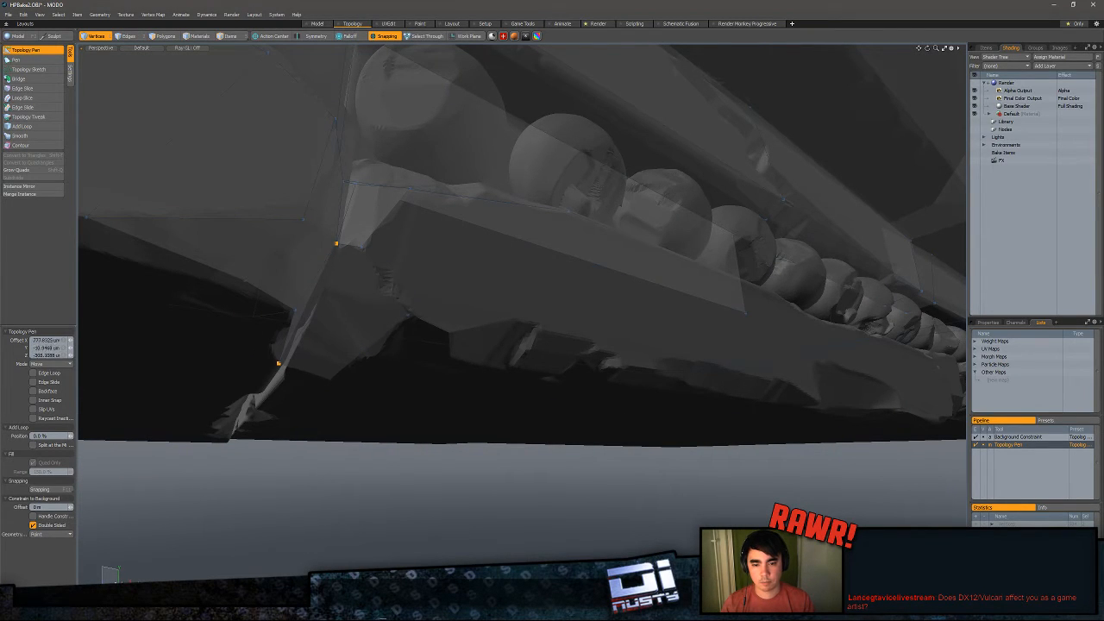
pyautogui.moveTo(330, 378); pyautogui.dragTo(279, 324)
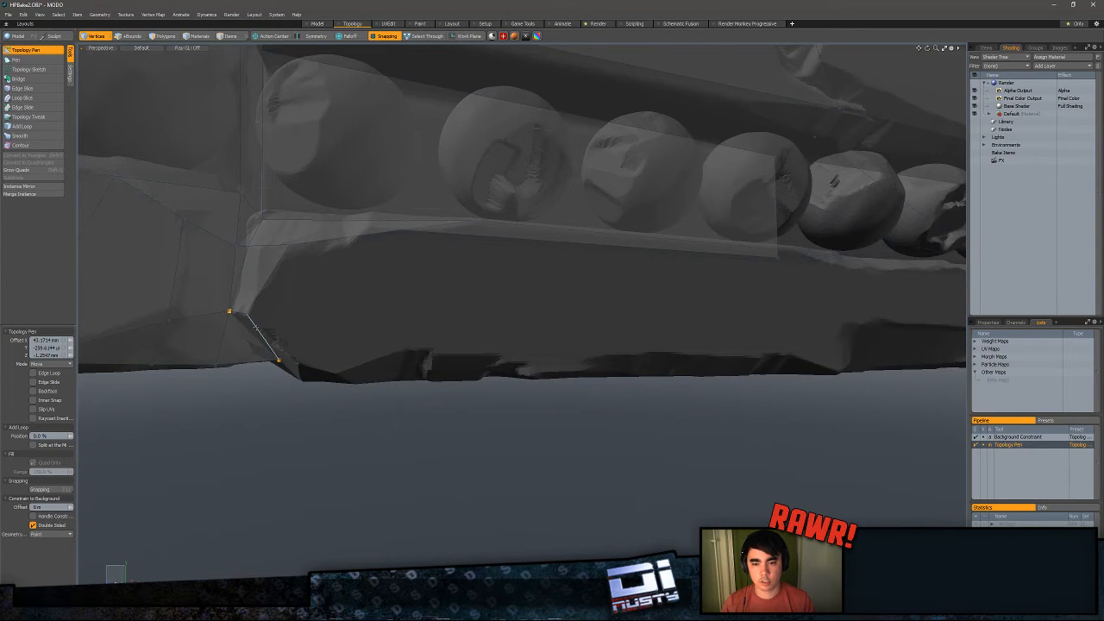
pyautogui.keyDown('alt'); pyautogui.moveTo(362, 321); pyautogui.dragTo(374, 326); pyautogui.keyUp('alt')
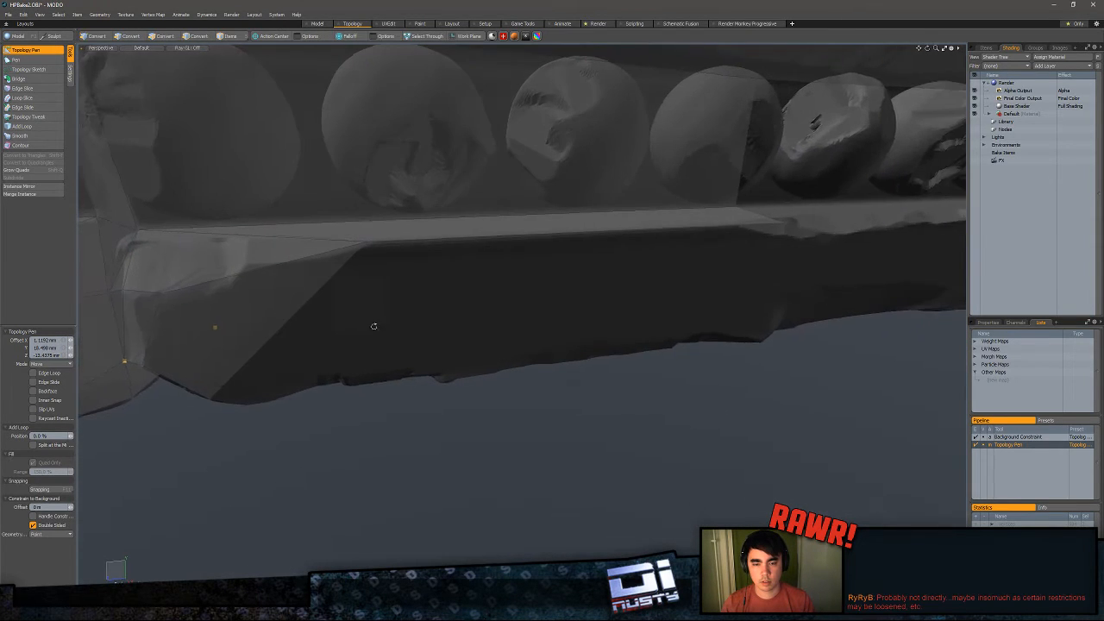
# - Extend the lower ledge's front face from the chipped corner along the block beneath the beads with Topology Pen, undoing a misplaced adjustment
pyautogui.keyDown('shift'); pyautogui.moveTo(363, 243); pyautogui.dragTo(519, 166); pyautogui.keyUp('shift')
pyautogui.moveTo(518, 259); pyautogui.dragTo(468, 264)
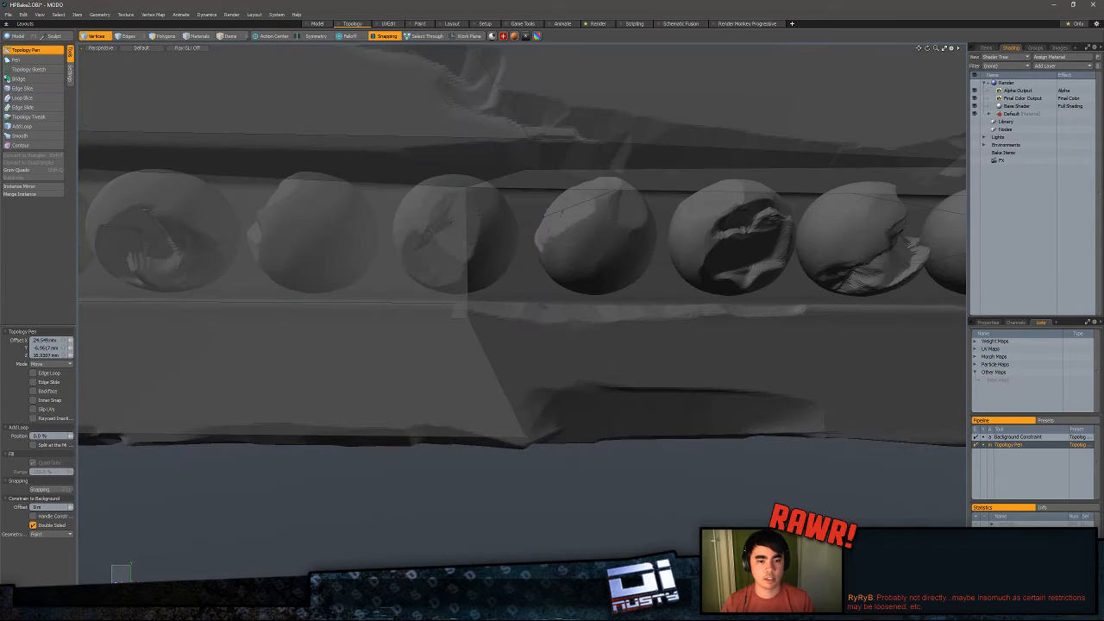
pyautogui.hotkey('ctrl', 'z')
pyautogui.keyDown('alt'); pyautogui.moveTo(458, 215); pyautogui.dragTo(427, 383); pyautogui.keyUp('alt')
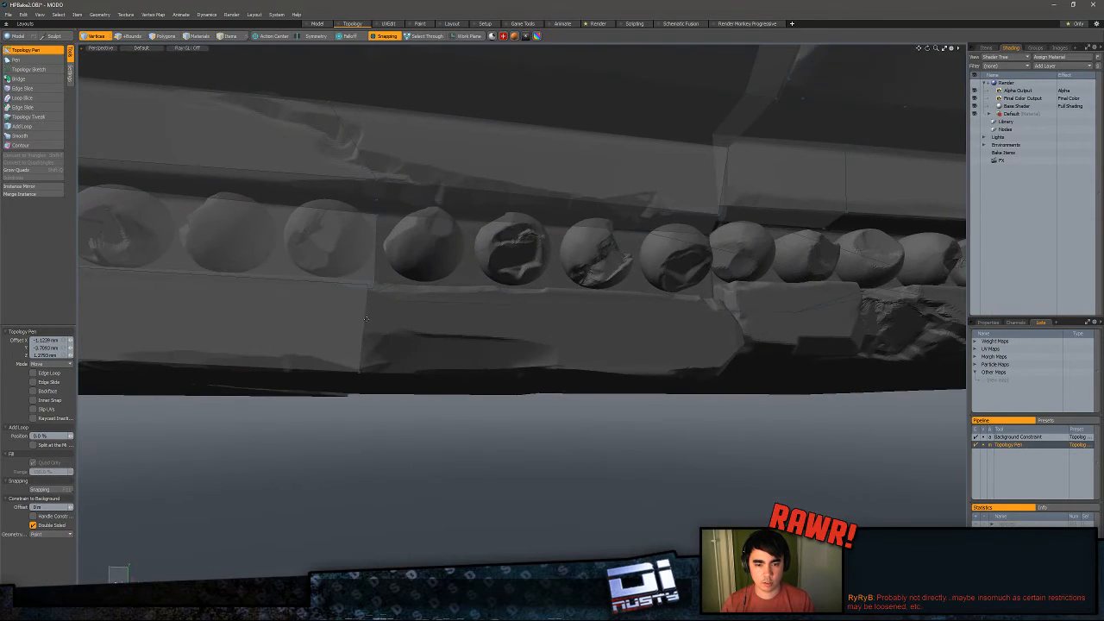
# - Add front faces along the middle of the lower ledge, with edges following the worn dent along its bottom
pyautogui.keyDown('shift'); pyautogui.moveTo(366, 318); pyautogui.dragTo(553, 348); pyautogui.keyUp('shift')
pyautogui.keyDown('alt'); pyautogui.moveTo(553, 348); pyautogui.dragTo(401, 372); pyautogui.keyUp('alt')
pyautogui.press('space')
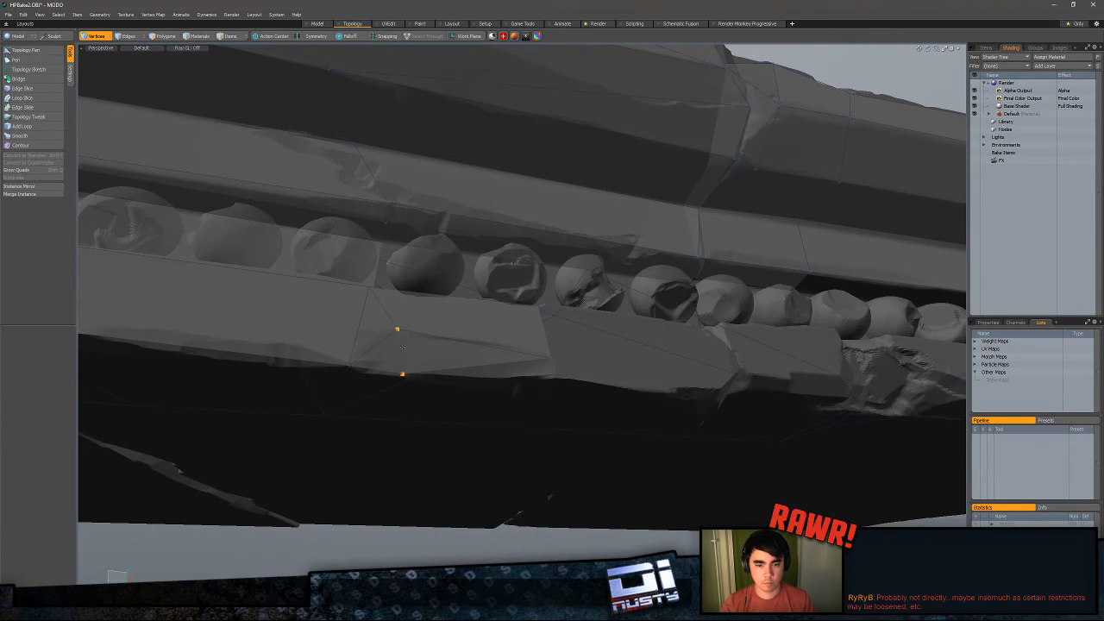
pyautogui.keyDown('alt'); pyautogui.moveTo(472, 396); pyautogui.dragTo(504, 413); pyautogui.keyUp('alt')
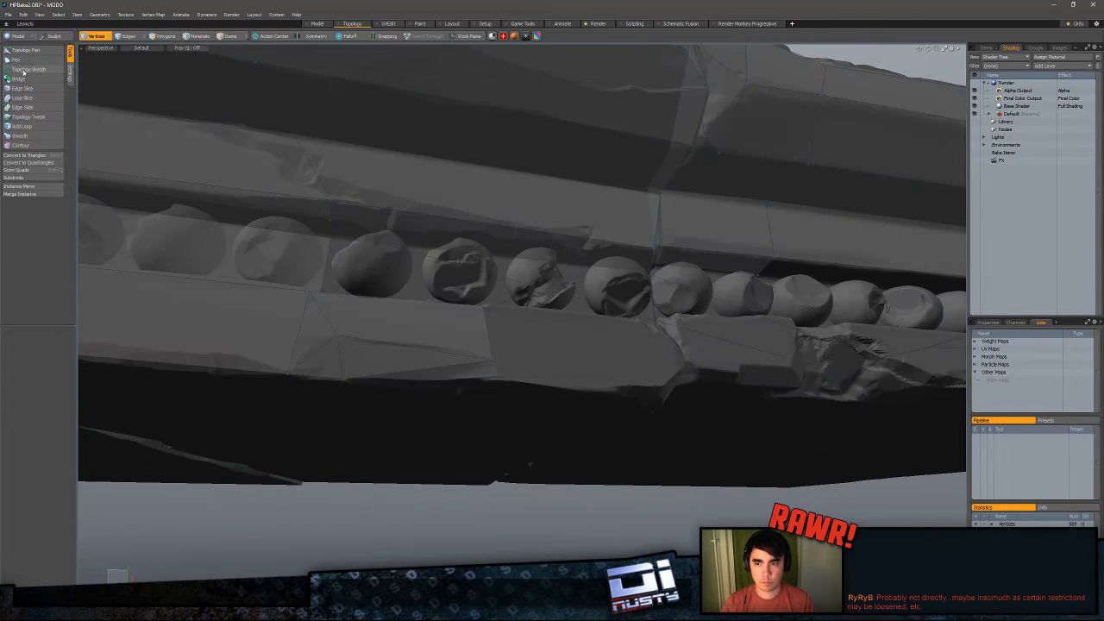
# - Continue the lower ledge's front faces to the block's far end with Topology Pen, wrapping them around the chipped corner
pyautogui.click(33, 50)
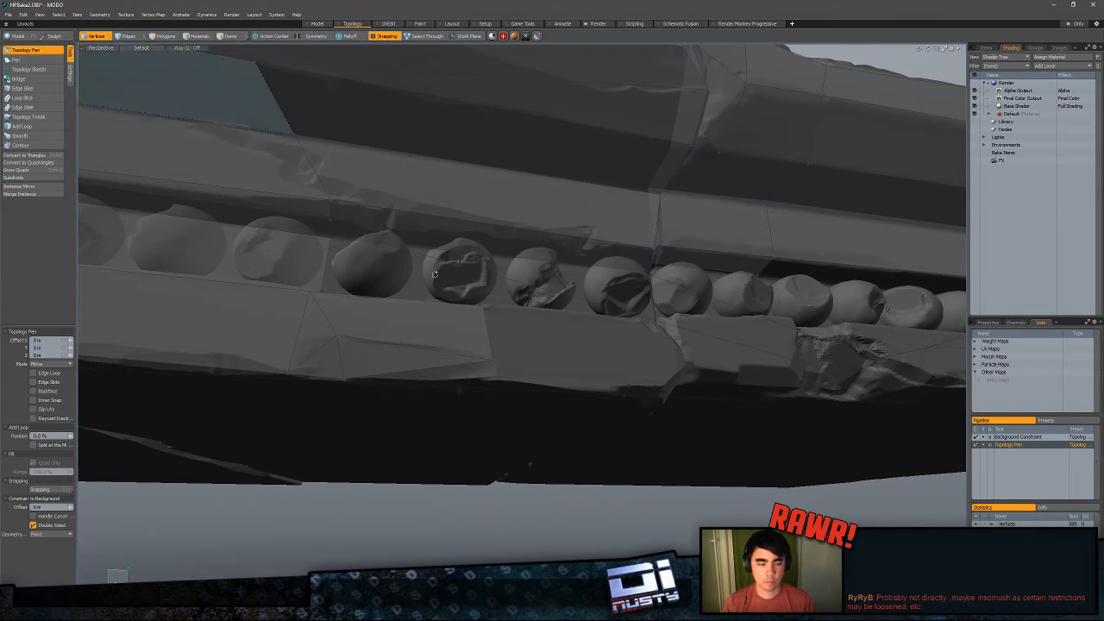
pyautogui.keyDown('alt'); pyautogui.moveTo(528, 332); pyautogui.dragTo(462, 355); pyautogui.keyUp('alt')
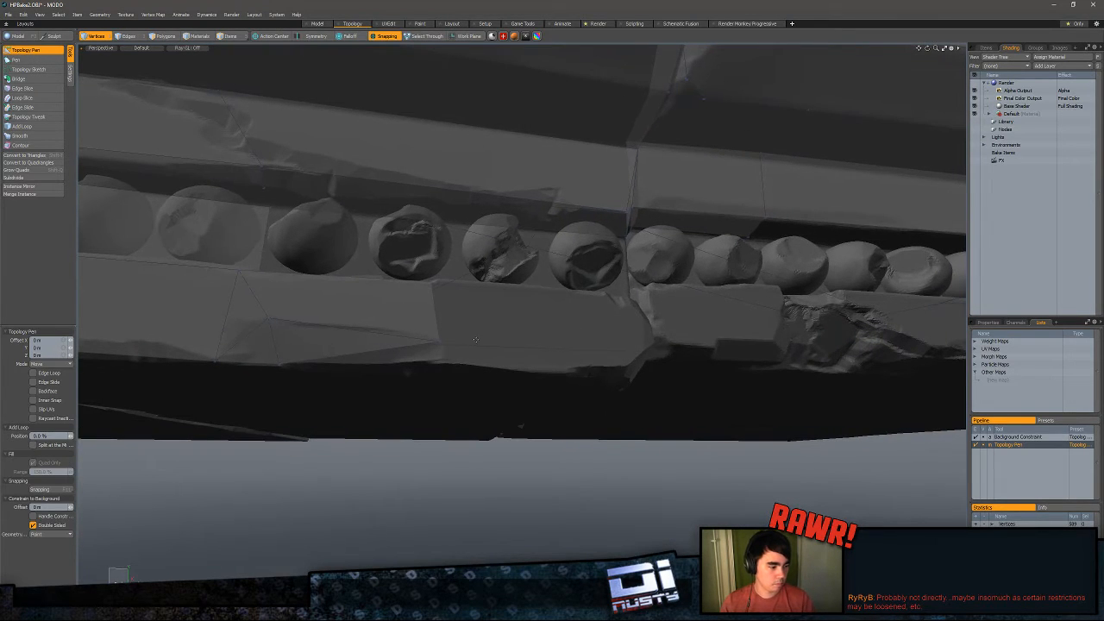
pyautogui.keyDown('alt'); pyautogui.moveTo(537, 390); pyautogui.dragTo(463, 367); pyautogui.keyUp('alt')
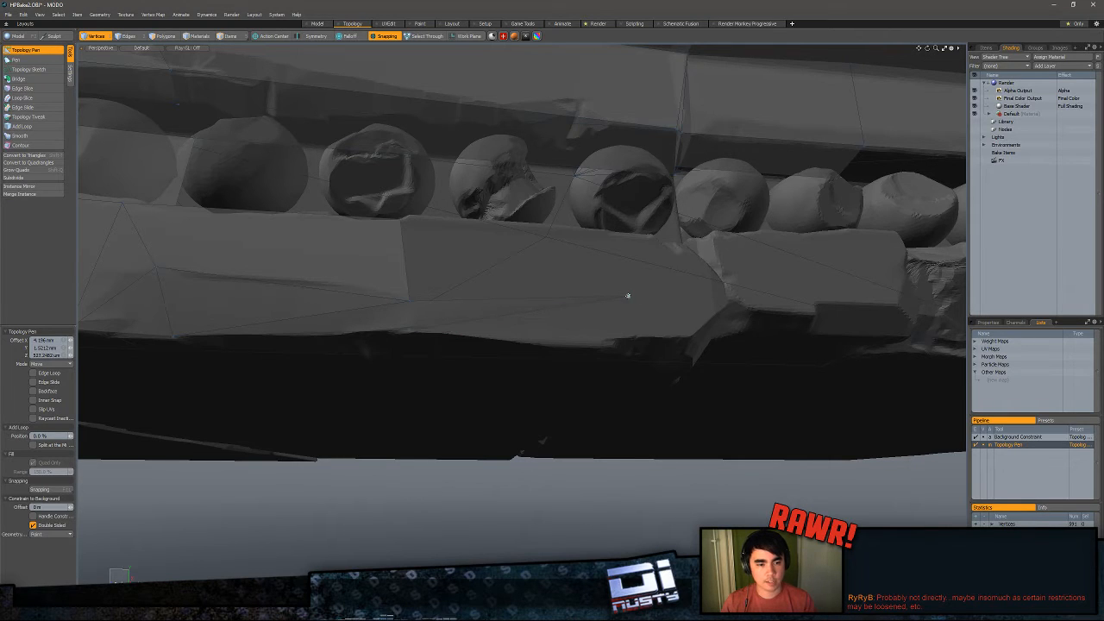
pyautogui.moveTo(628, 296); pyautogui.dragTo(638, 394)
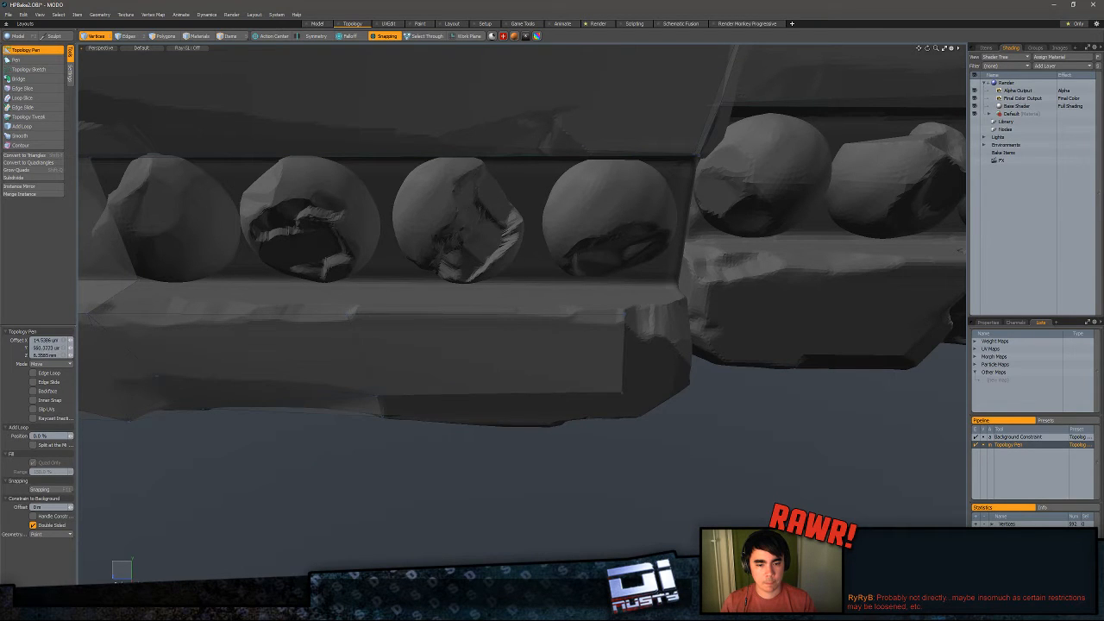
pyautogui.keyDown('alt'); pyautogui.moveTo(441, 406); pyautogui.dragTo(473, 438); pyautogui.keyUp('alt')
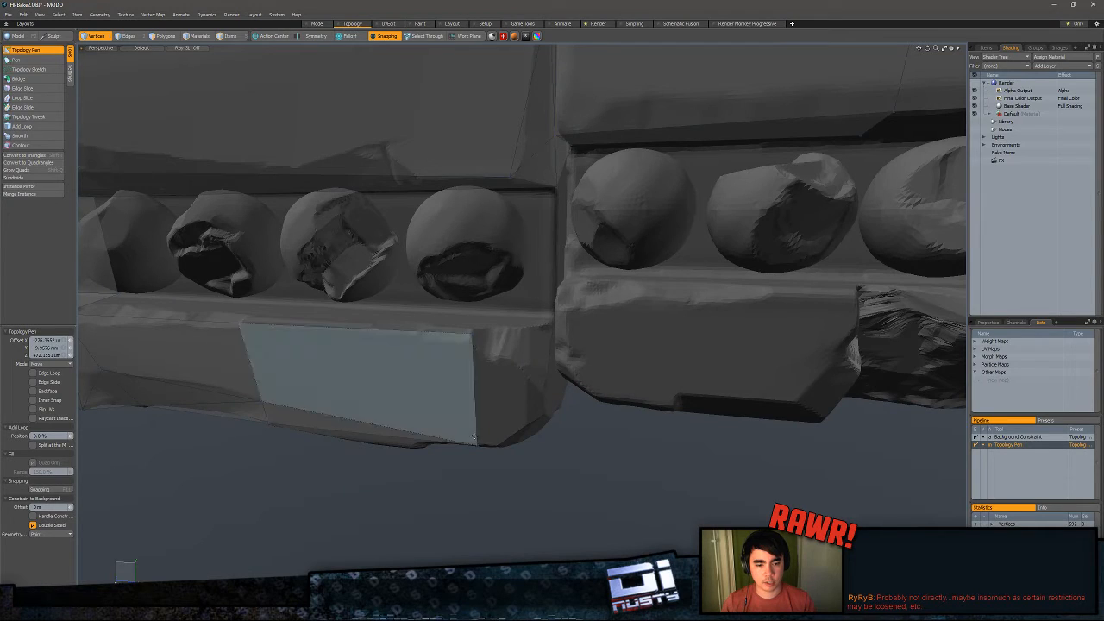
pyautogui.keyDown('shift'); pyautogui.moveTo(475, 391); pyautogui.dragTo(526, 381); pyautogui.keyUp('shift')
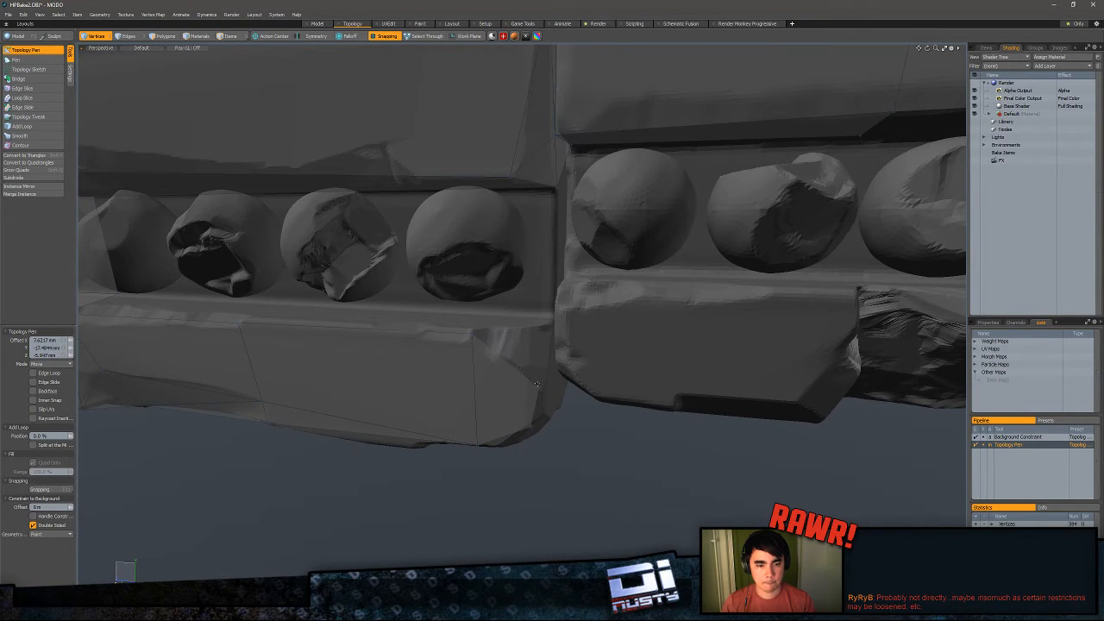
# - Extend the mesh around the ledge's far end and across its underside with Topology Pen
pyautogui.keyDown('alt'); pyautogui.moveTo(576, 438); pyautogui.dragTo(518, 278); pyautogui.keyUp('alt')
pyautogui.keyDown('shift'); pyautogui.moveTo(485, 354); pyautogui.dragTo(272, 479); pyautogui.keyUp('shift')
pyautogui.keyDown('alt'); pyautogui.moveTo(272, 480); pyautogui.dragTo(253, 374); pyautogui.keyUp('alt')
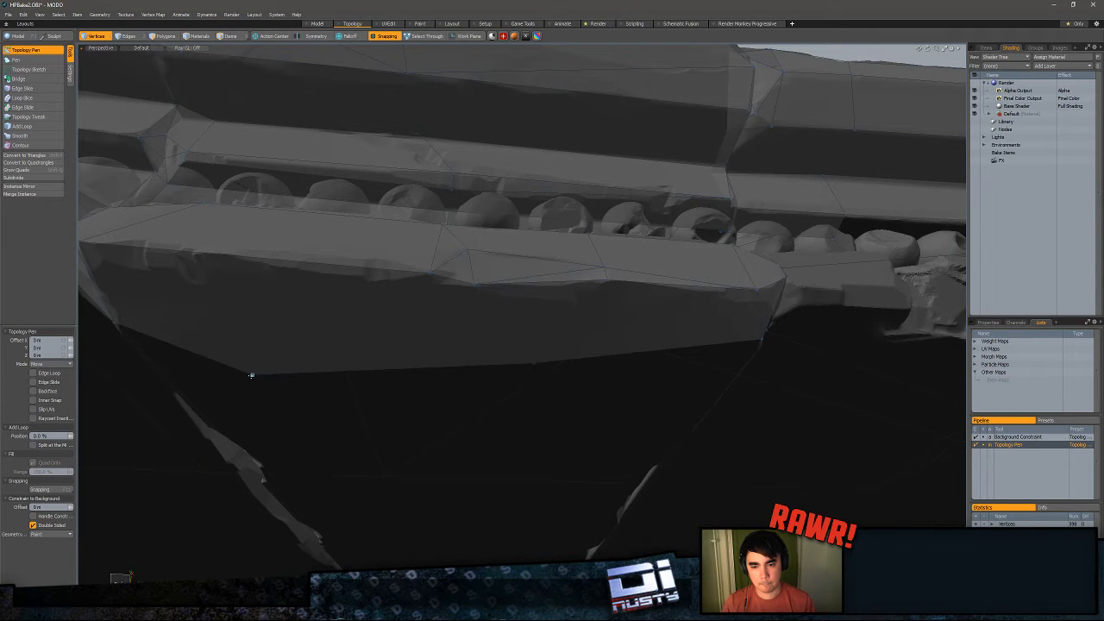
# - Fill the ledge's top strip below the beads with Topology Pen, extending it to the block's far end
pyautogui.keyDown('alt'); pyautogui.moveTo(449, 296); pyautogui.dragTo(399, 348); pyautogui.keyUp('alt')
pyautogui.keyDown('alt'); pyautogui.moveTo(430, 376); pyautogui.dragTo(552, 345); pyautogui.keyUp('alt')
pyautogui.moveTo(481, 317); pyautogui.dragTo(552, 321)
pyautogui.keyDown('shift'); pyautogui.moveTo(476, 337); pyautogui.dragTo(268, 345); pyautogui.keyUp('shift')
pyautogui.keyDown('alt'); pyautogui.moveTo(390, 326); pyautogui.dragTo(319, 315); pyautogui.keyUp('alt')
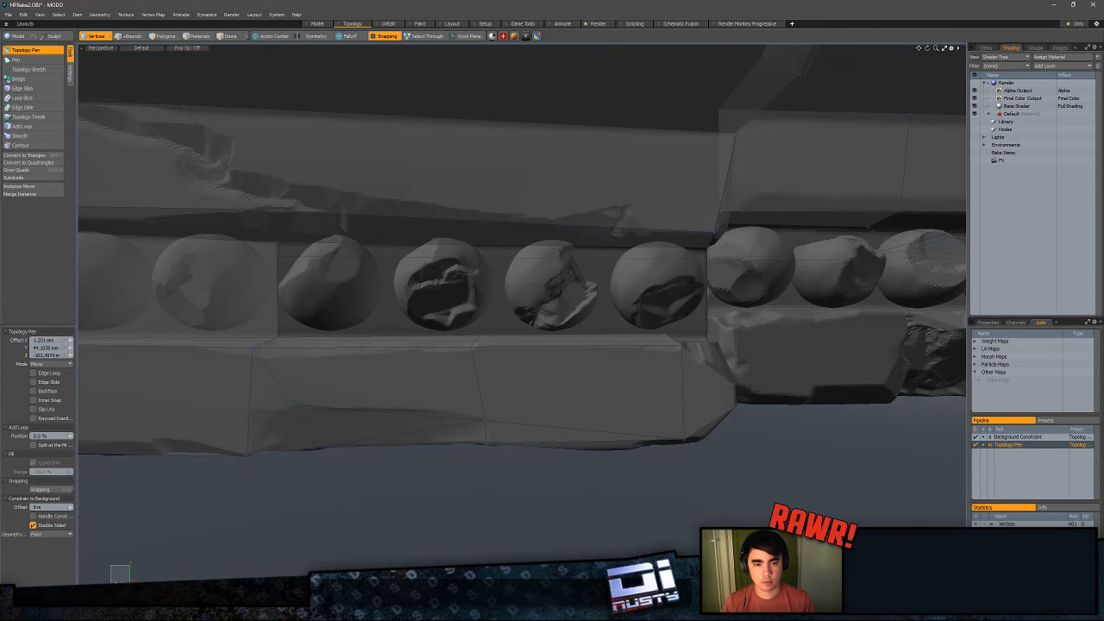
# - Extend the recess faces behind the beads to the joint with Topology Pen, aligning their edges with the ledge and the upper band
pyautogui.keyDown('alt'); pyautogui.moveTo(388, 319); pyautogui.dragTo(441, 265); pyautogui.keyUp('alt')
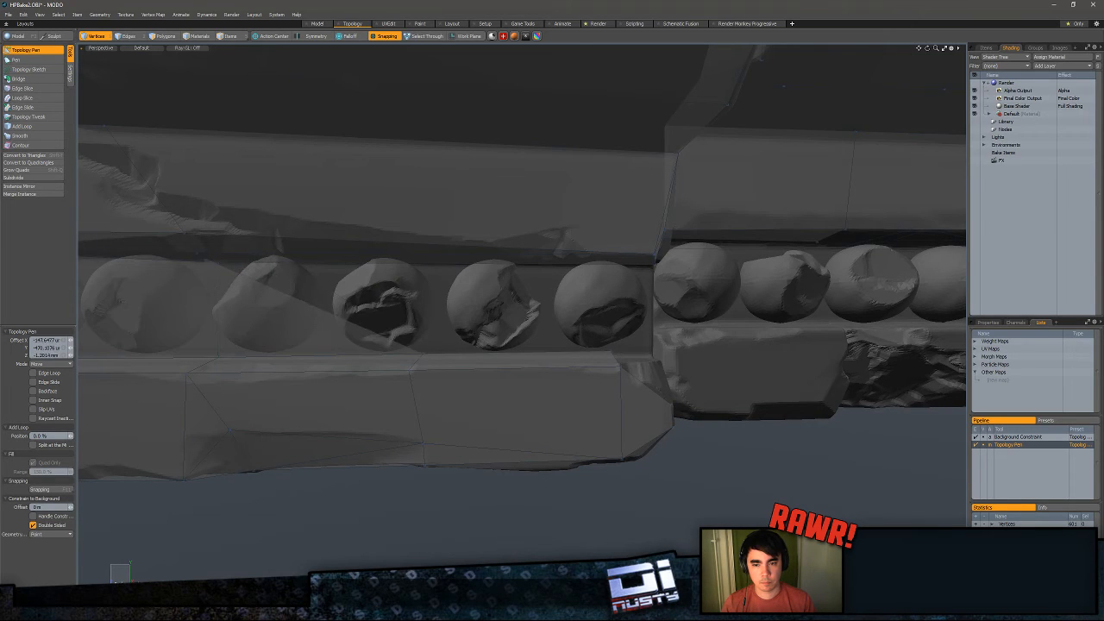
pyautogui.press('x')
pyautogui.click(205, 259)
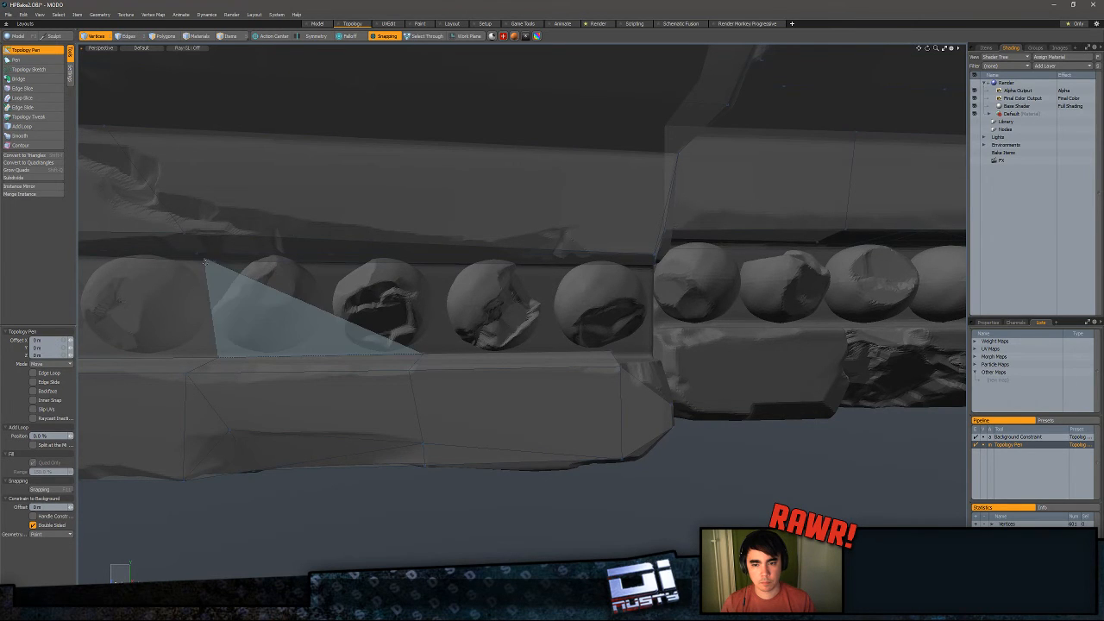
pyautogui.scroll(1, 206, 263)
pyautogui.click(462, 263)
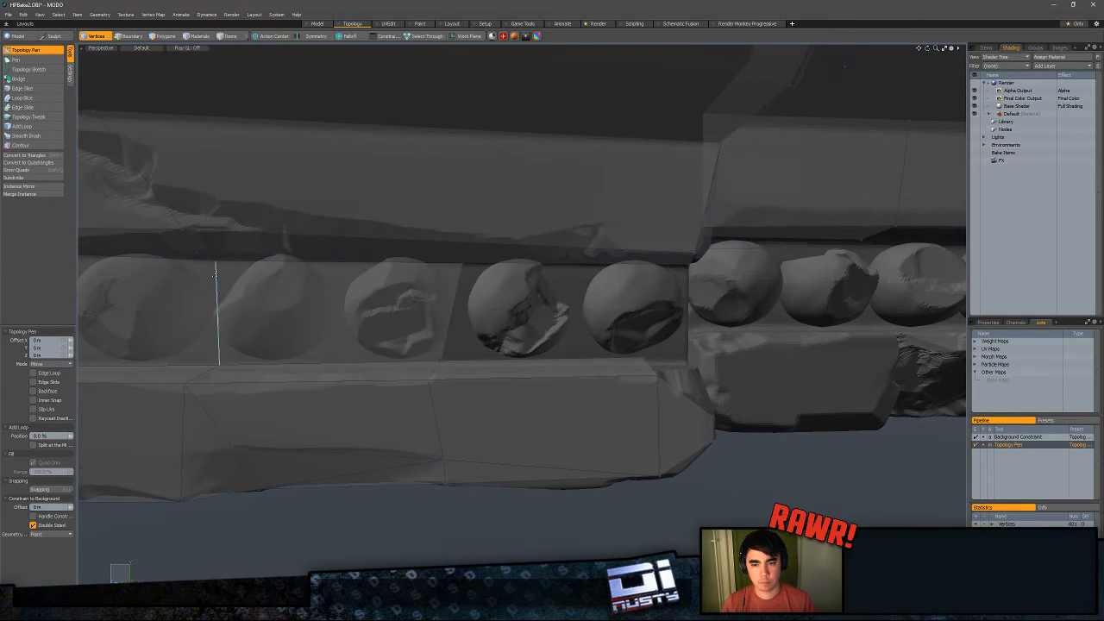
pyautogui.moveTo(455, 264); pyautogui.dragTo(436, 369)
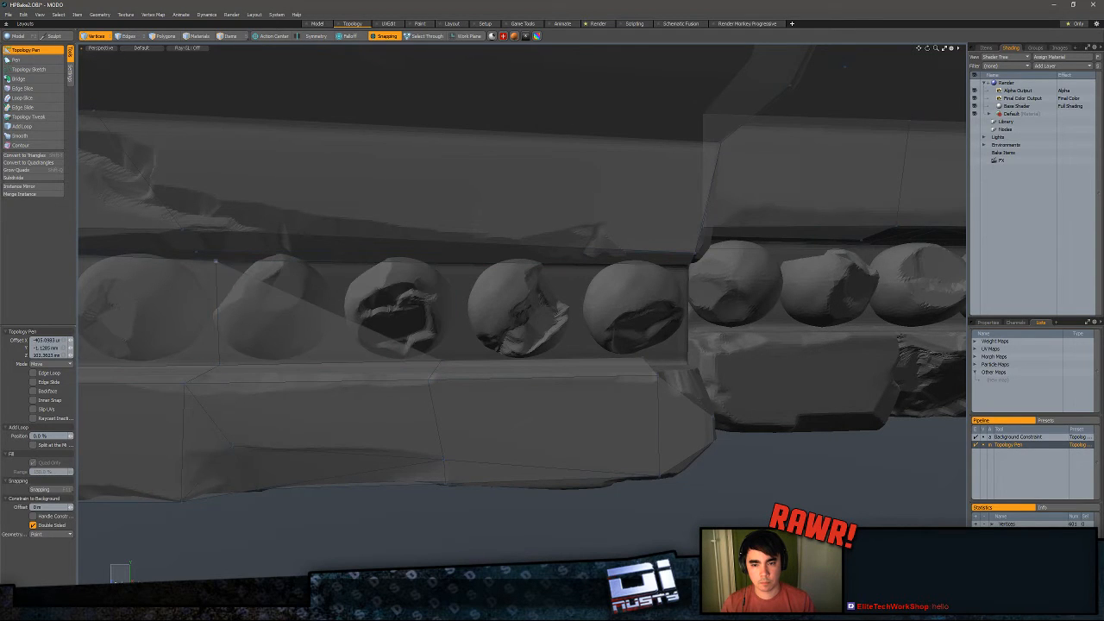
pyautogui.keyDown('alt'); pyautogui.moveTo(552, 362); pyautogui.dragTo(391, 419); pyautogui.keyUp('alt')
pyautogui.press('space')
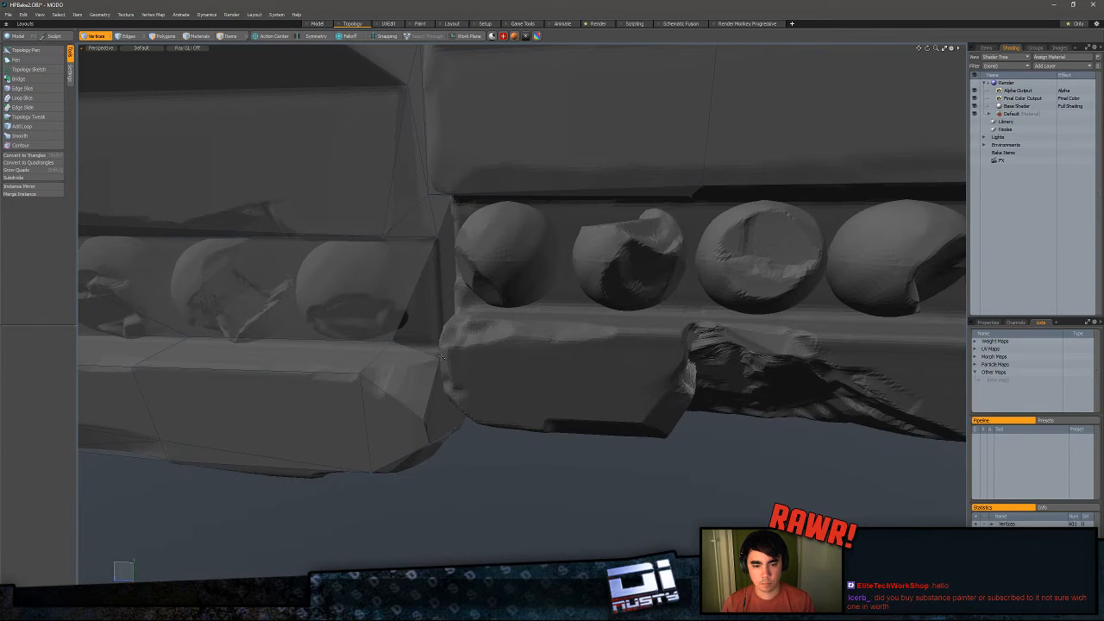
# - Fit the ledge's end-side faces to the chipped corner and the joint gap beside the neighbouring block with Topology Pen
pyautogui.keyDown('alt'); pyautogui.moveTo(454, 435); pyautogui.dragTo(84, 112); pyautogui.keyUp('alt')
pyautogui.click(37, 51)
pyautogui.keyDown('alt'); pyautogui.moveTo(138, 147); pyautogui.dragTo(356, 369); pyautogui.keyUp('alt')
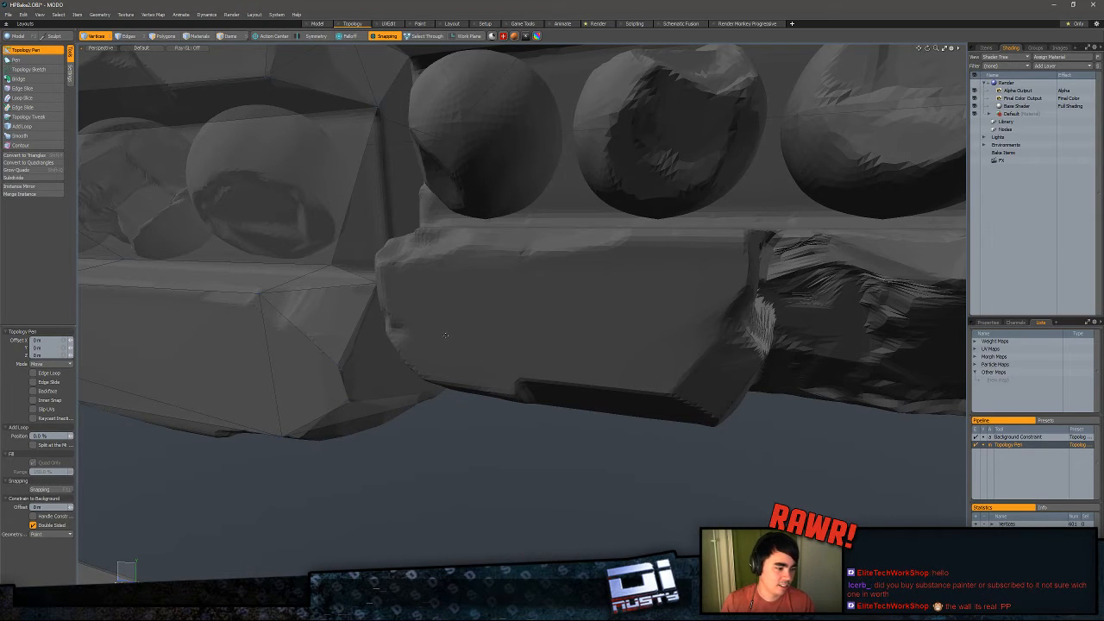
pyautogui.keyDown('alt'); pyautogui.moveTo(500, 351); pyautogui.dragTo(369, 337); pyautogui.keyUp('alt')
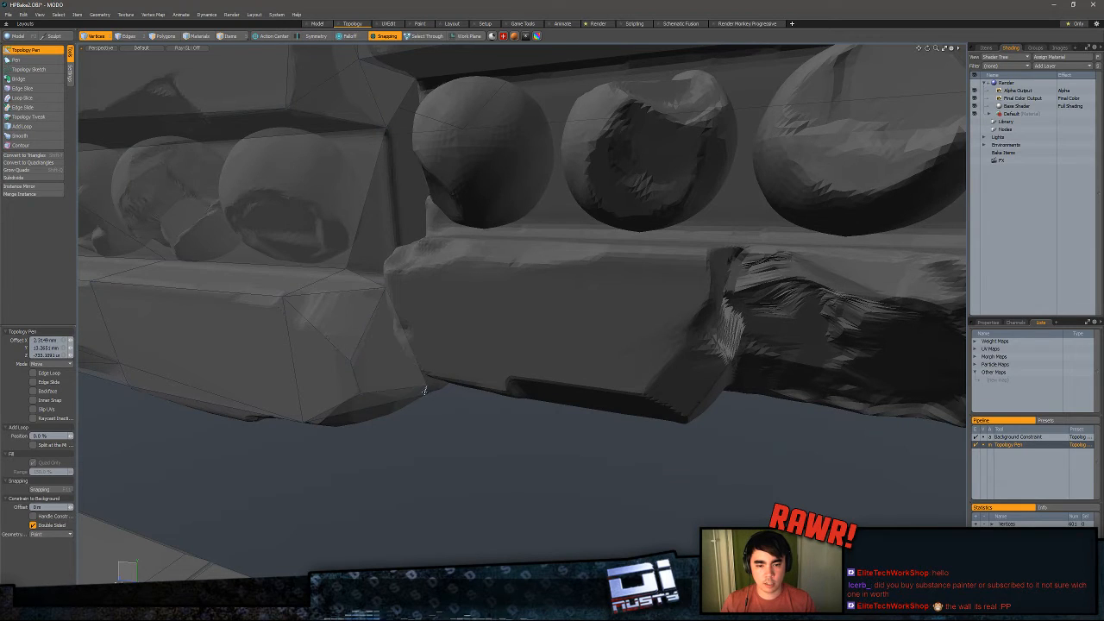
pyautogui.keyDown('alt'); pyautogui.moveTo(412, 410); pyautogui.dragTo(400, 379); pyautogui.keyUp('alt')
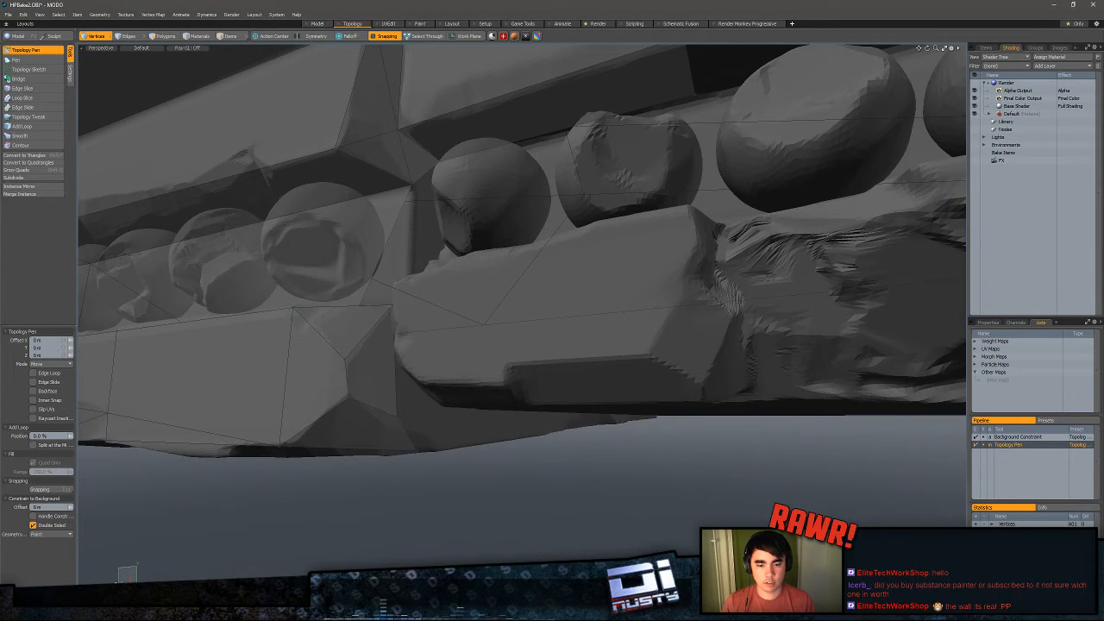
pyautogui.keyDown('alt'); pyautogui.moveTo(382, 423); pyautogui.dragTo(374, 514); pyautogui.keyUp('alt')
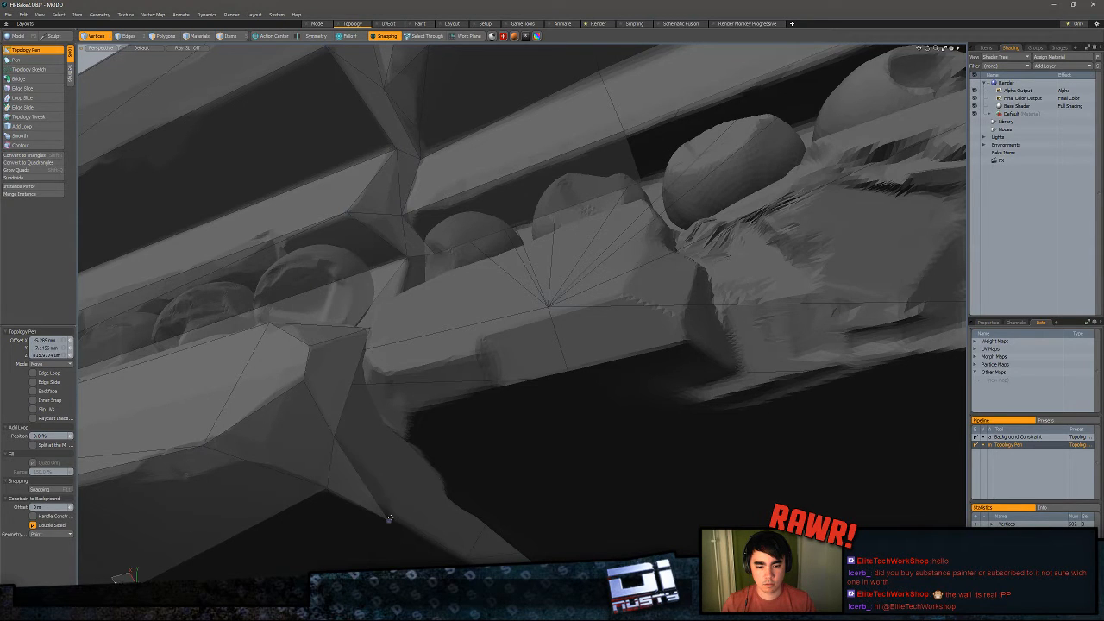
pyautogui.keyDown('alt'); pyautogui.moveTo(375, 497); pyautogui.dragTo(345, 458); pyautogui.keyUp('alt')
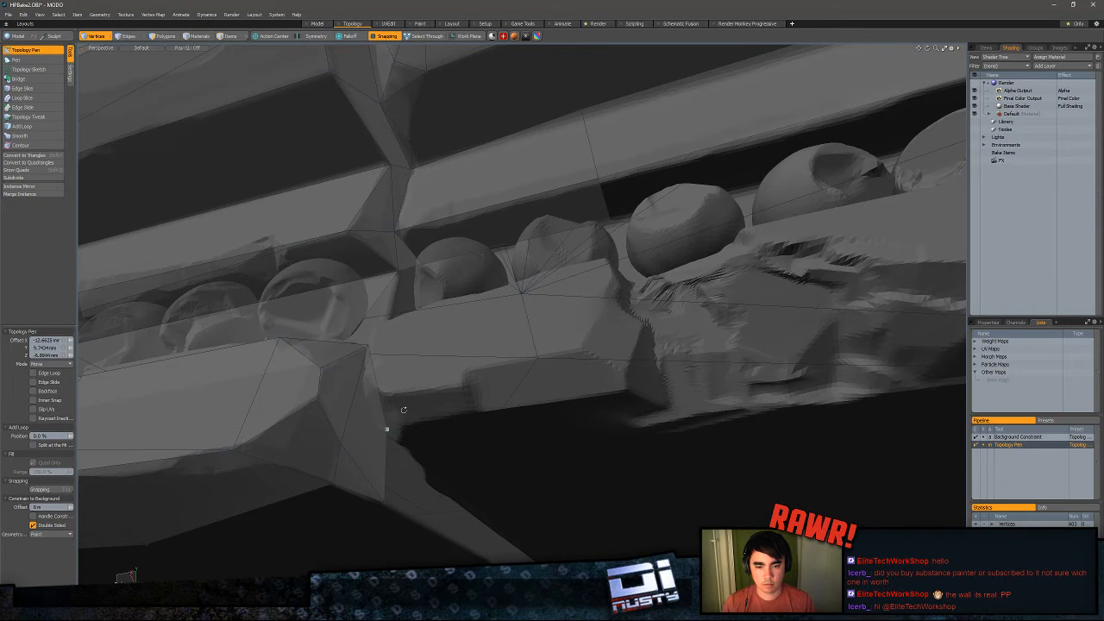
pyautogui.keyDown('alt'); pyautogui.moveTo(382, 420); pyautogui.dragTo(310, 394); pyautogui.keyUp('alt')
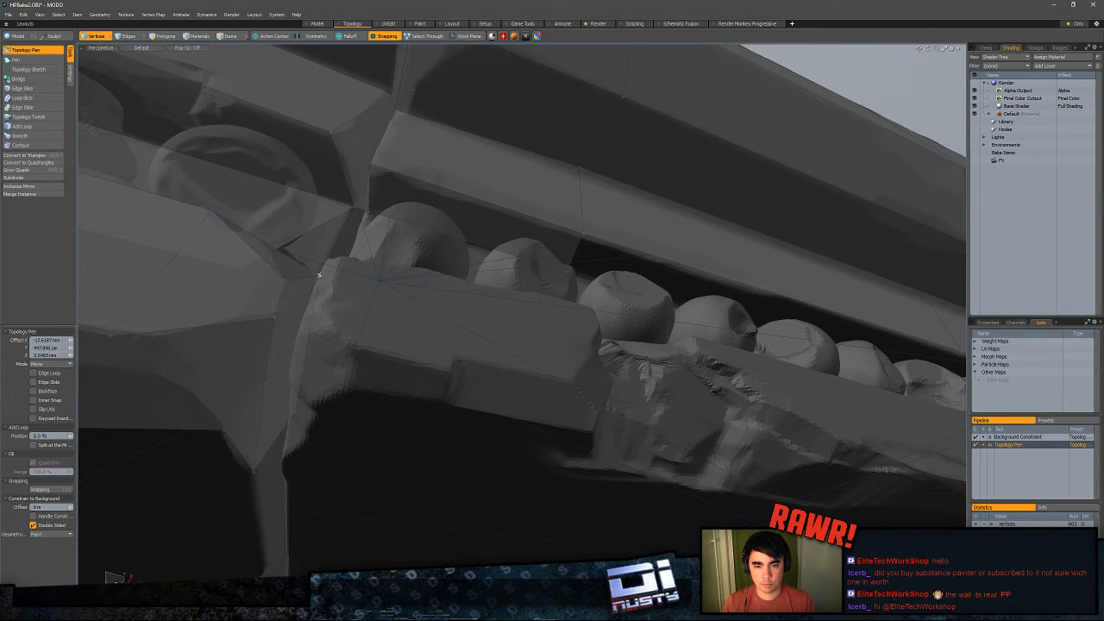
pyautogui.moveTo(319, 275)
pyautogui.keyDown('alt'); pyautogui.mouseDown()
pyautogui.moveTo(339, 400)
pyautogui.moveTo(318, 236)
pyautogui.mouseUp(); pyautogui.keyUp('alt')
pyautogui.hotkey('ctrl', 'z')
pyautogui.press('space')
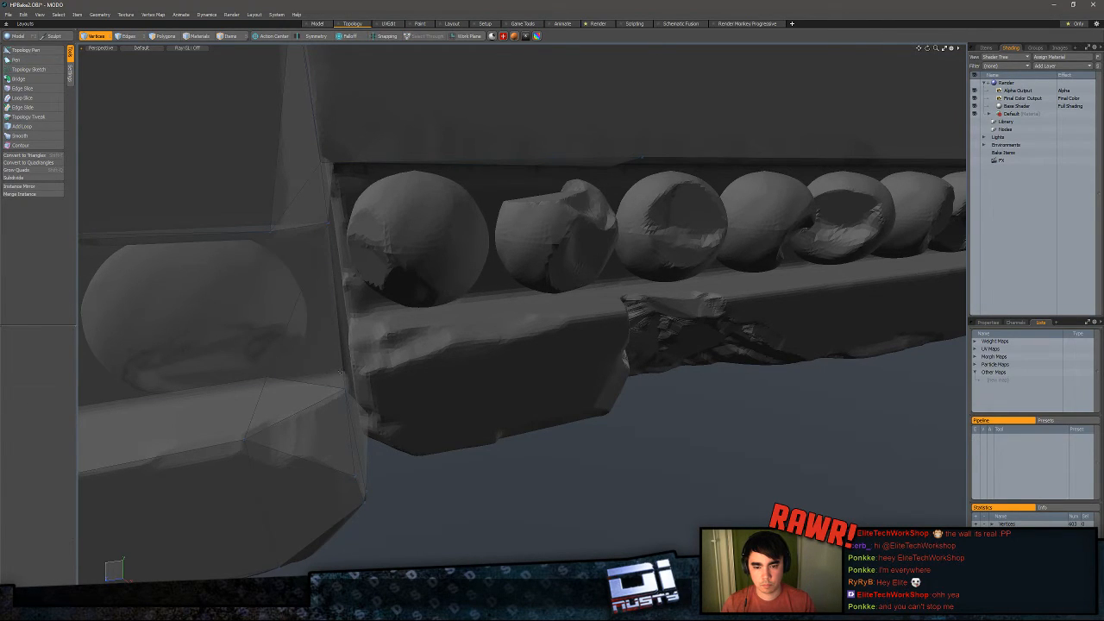
# - Split the recess face beside the joint with Edge Slice, cutting from the joint edge to the ledge's top corner
pyautogui.hotkey('alt', 'c')
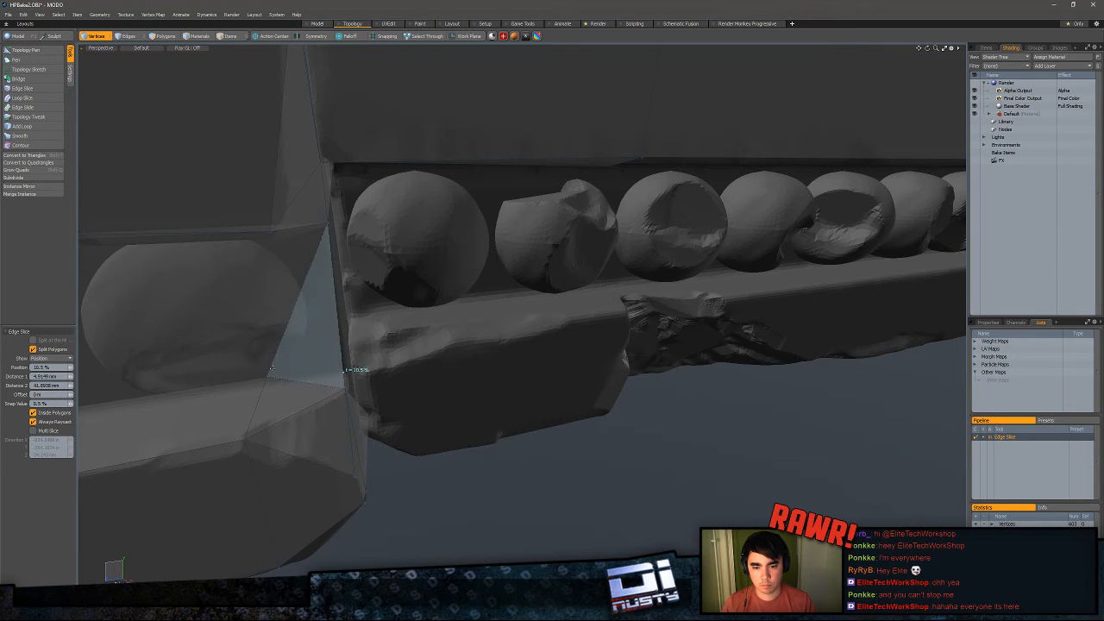
pyautogui.click(268, 376)
pyautogui.press('space')
pyautogui.click(33, 50)
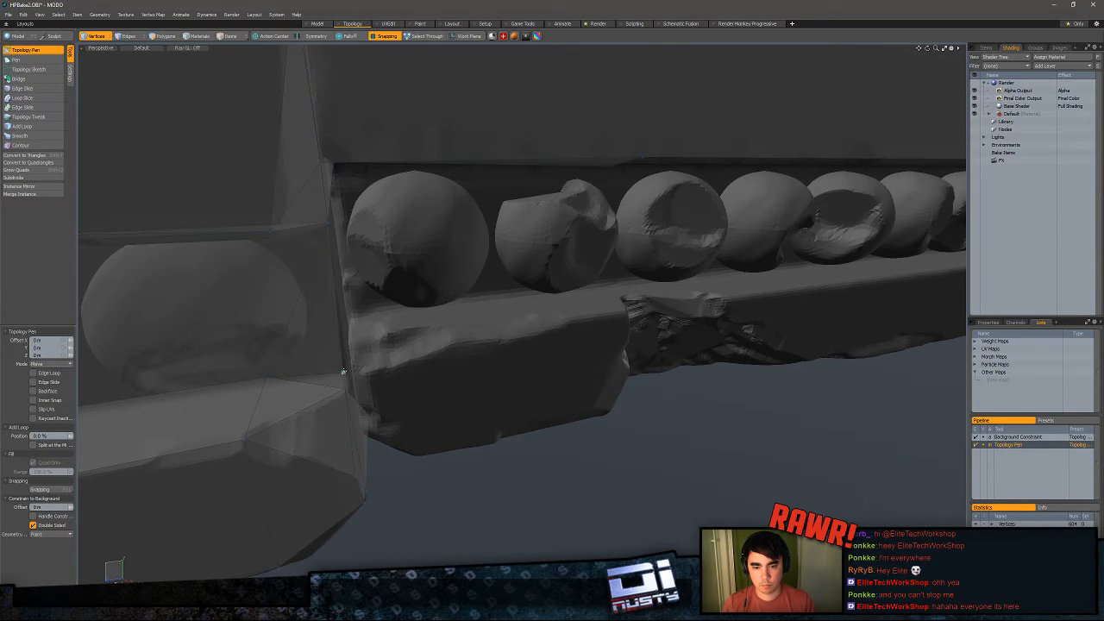
# - Bridge the joint and extend the bead recess and ledge top along the neighbouring block with Topology Pen
pyautogui.keyDown('alt'); pyautogui.moveTo(346, 371); pyautogui.dragTo(363, 356); pyautogui.keyUp('alt')
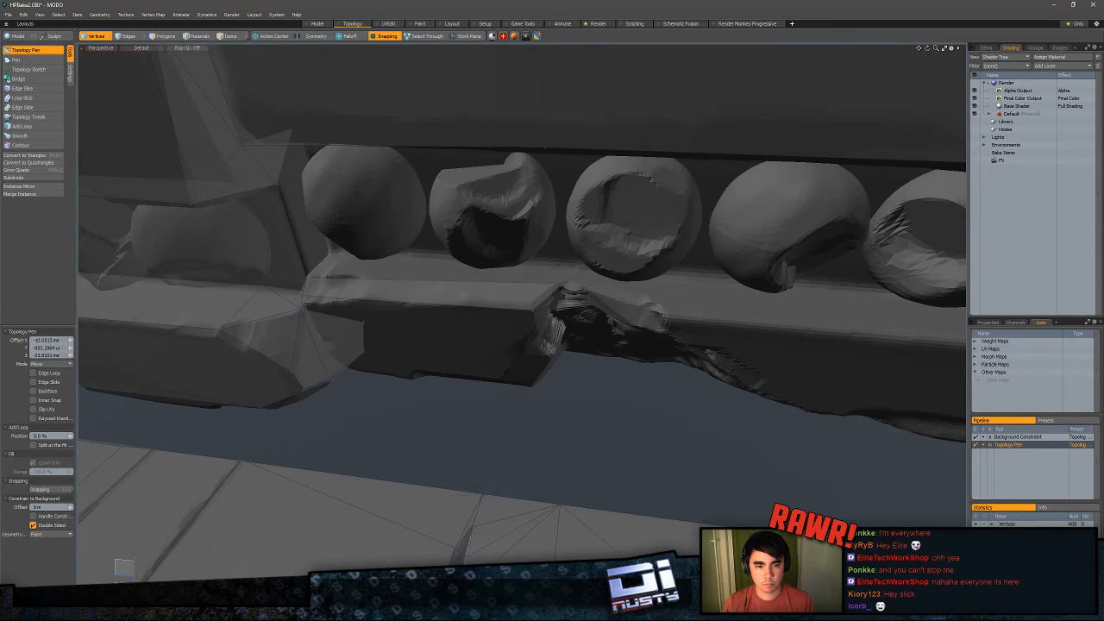
pyautogui.keyDown('alt'); pyautogui.moveTo(564, 284); pyautogui.dragTo(560, 295); pyautogui.keyUp('alt')
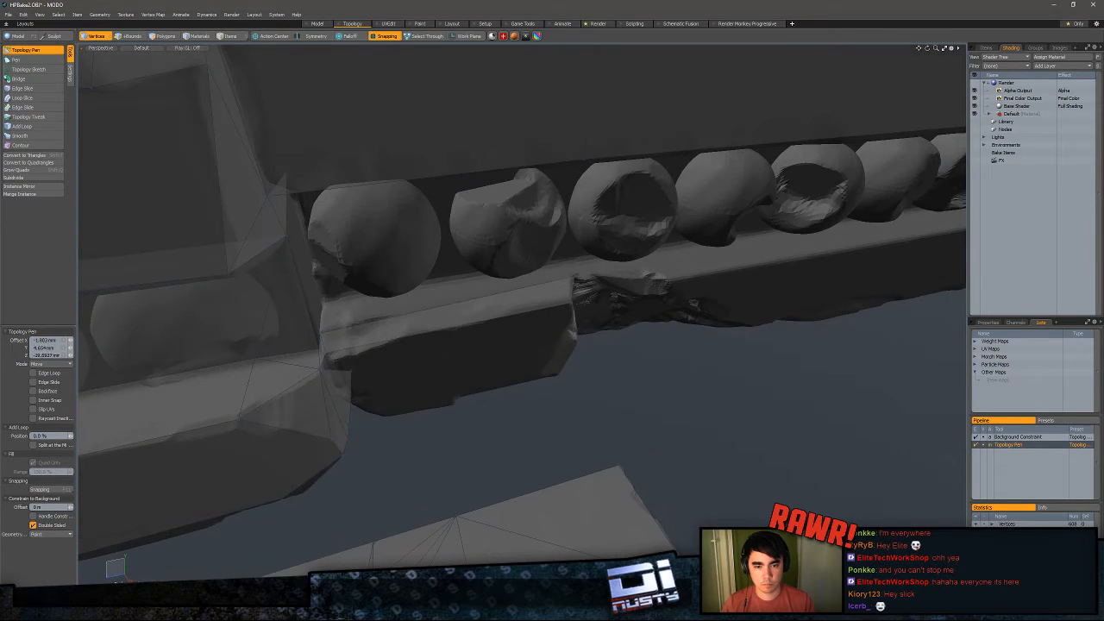
pyautogui.keyDown('shift'); pyautogui.moveTo(322, 318); pyautogui.dragTo(587, 270); pyautogui.keyUp('shift')
pyautogui.keyDown('alt'); pyautogui.moveTo(492, 328); pyautogui.dragTo(486, 176); pyautogui.keyUp('alt')
pyautogui.moveTo(449, 215); pyautogui.dragTo(431, 388)
pyautogui.press('3')
pyautogui.press('2')
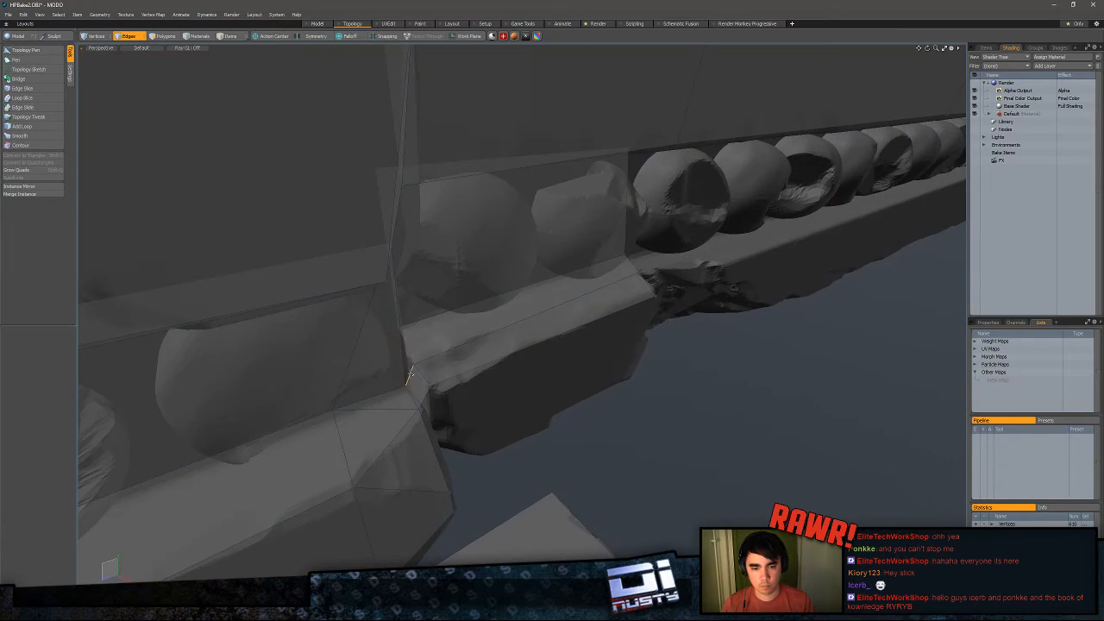
# - Cover the neighbouring block's lower ledge front and its broken section with low-poly faces using Topology Pen
pyautogui.keyDown('alt'); pyautogui.moveTo(611, 436); pyautogui.dragTo(448, 299); pyautogui.keyUp('alt')
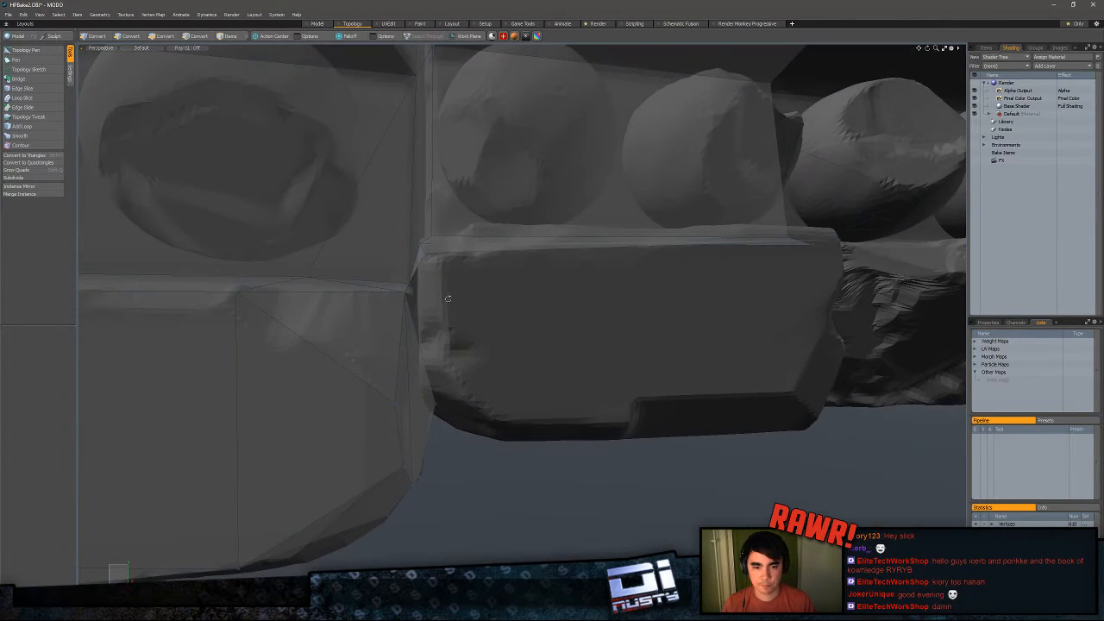
pyautogui.click(36, 52)
pyautogui.keyDown('alt'); pyautogui.moveTo(466, 345); pyautogui.dragTo(492, 396); pyautogui.keyUp('alt')
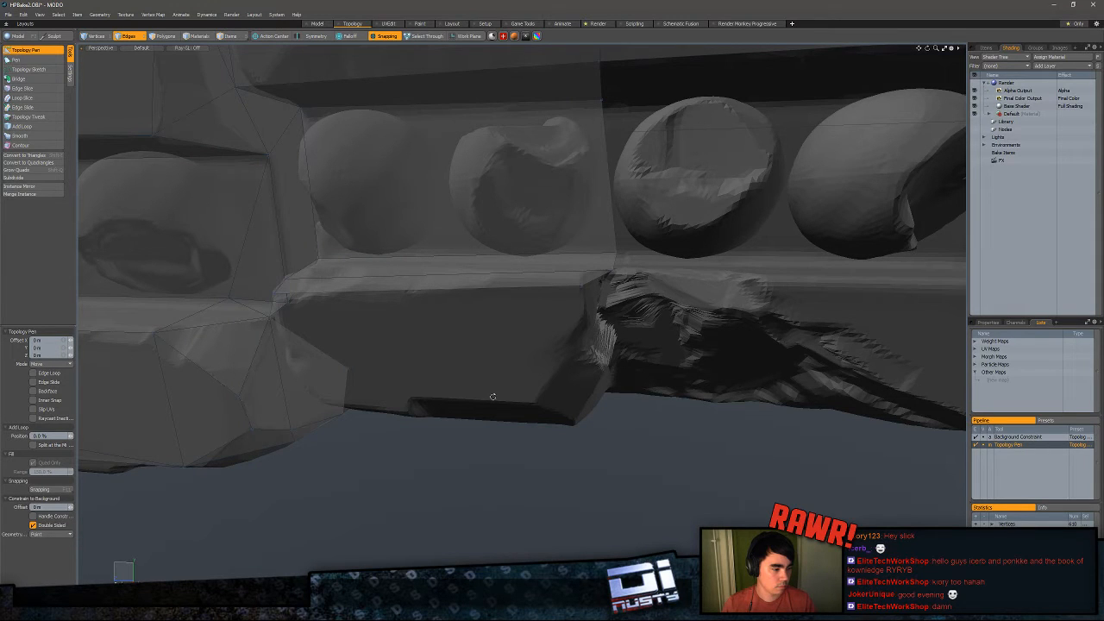
pyautogui.keyDown('alt'); pyautogui.moveTo(507, 391); pyautogui.dragTo(472, 409); pyautogui.keyUp('alt')
pyautogui.press('q')
pyautogui.click(61, 50)
pyautogui.keyDown('alt'); pyautogui.moveTo(643, 278); pyautogui.dragTo(345, 284); pyautogui.keyUp('alt')
pyautogui.hotkey('ctrl', 'z')
pyautogui.press('2')
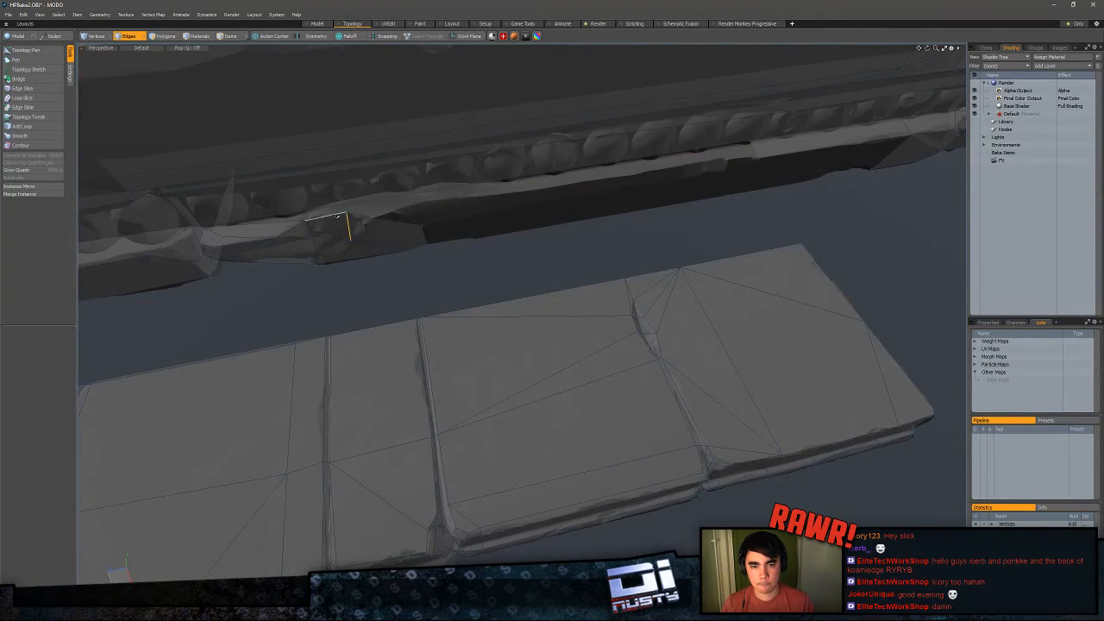
# - Split the long recess face behind the beads with Edge Slice, cutting down to the ledge edge near the broken section
pyautogui.doubleClick(337, 215)
pyautogui.keyDown('alt'); pyautogui.moveTo(335, 215); pyautogui.dragTo(413, 257); pyautogui.keyUp('alt')
pyautogui.click(444, 265)
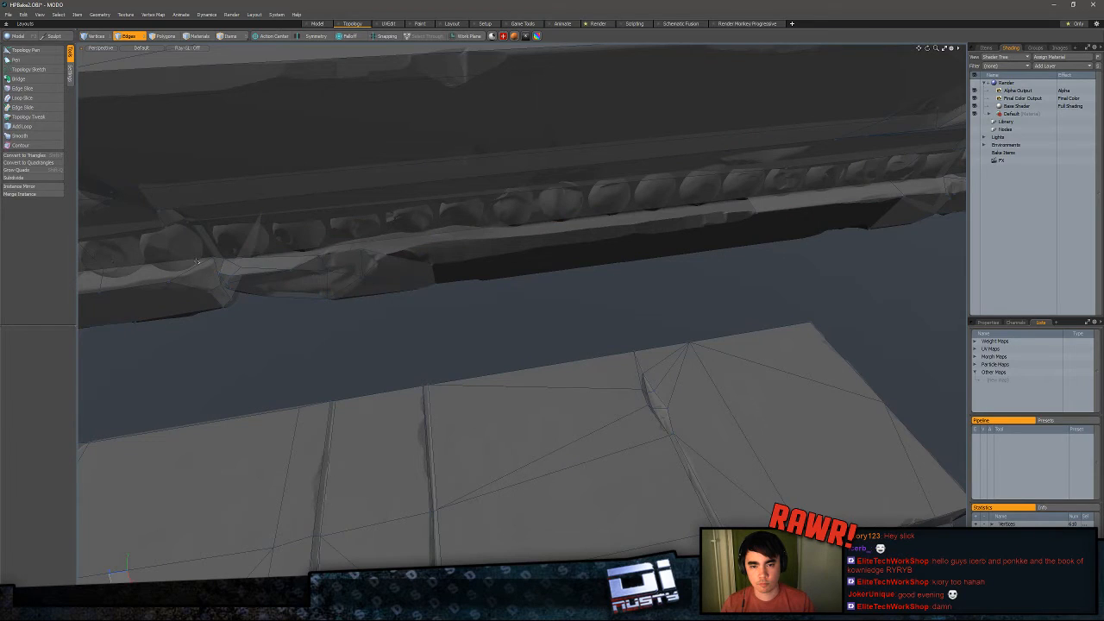
pyautogui.click(21, 52)
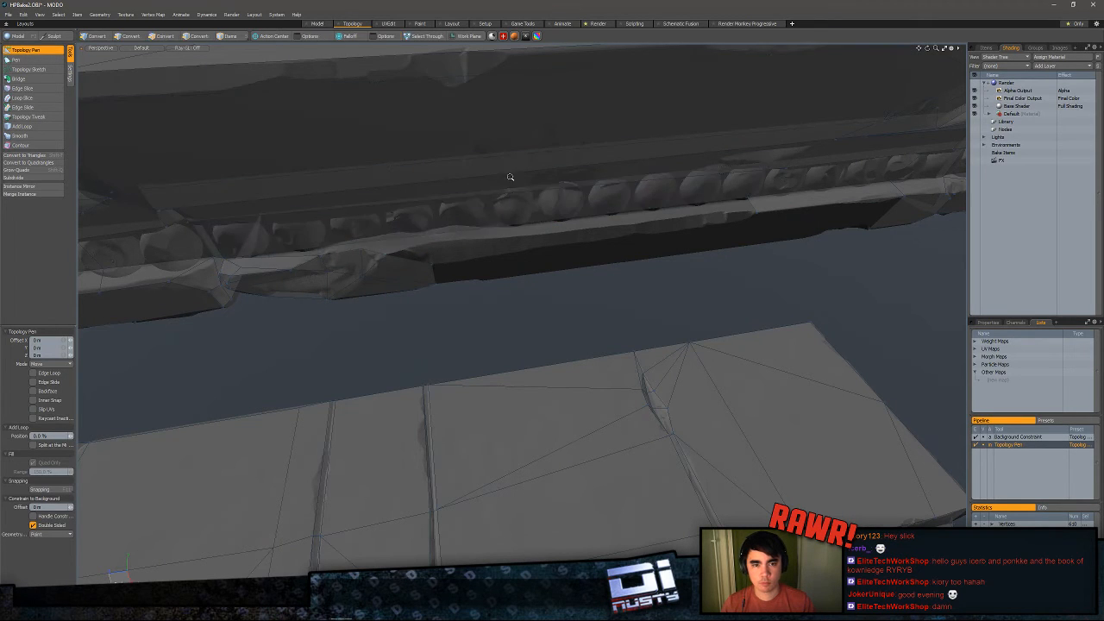
pyautogui.keyDown('alt'); pyautogui.moveTo(457, 216); pyautogui.dragTo(470, 246); pyautogui.keyUp('alt')
pyautogui.press('c')
pyautogui.click(536, 199)
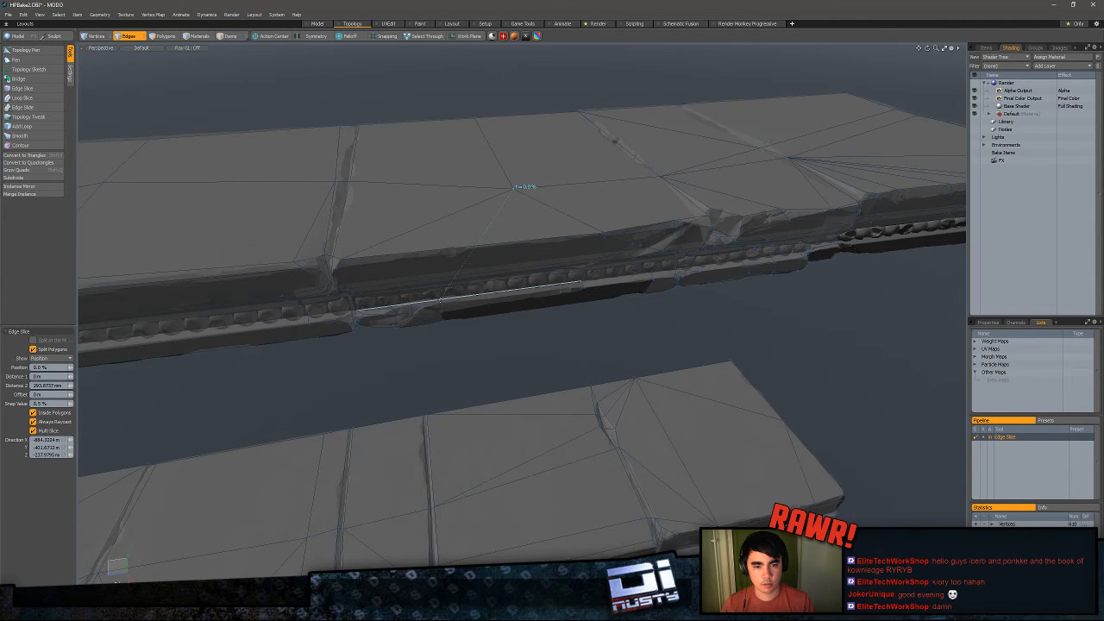
pyautogui.click(440, 300)
pyautogui.press('space')
# - Select the connected retopology faces to examine the coverage of the bead recess and broken ledge section
pyautogui.keyDown('alt'); pyautogui.moveTo(468, 335); pyautogui.dragTo(523, 377); pyautogui.keyUp('alt')
pyautogui.press('3')
pyautogui.doubleClick(482, 280)
pyautogui.scroll(3, 504, 281)
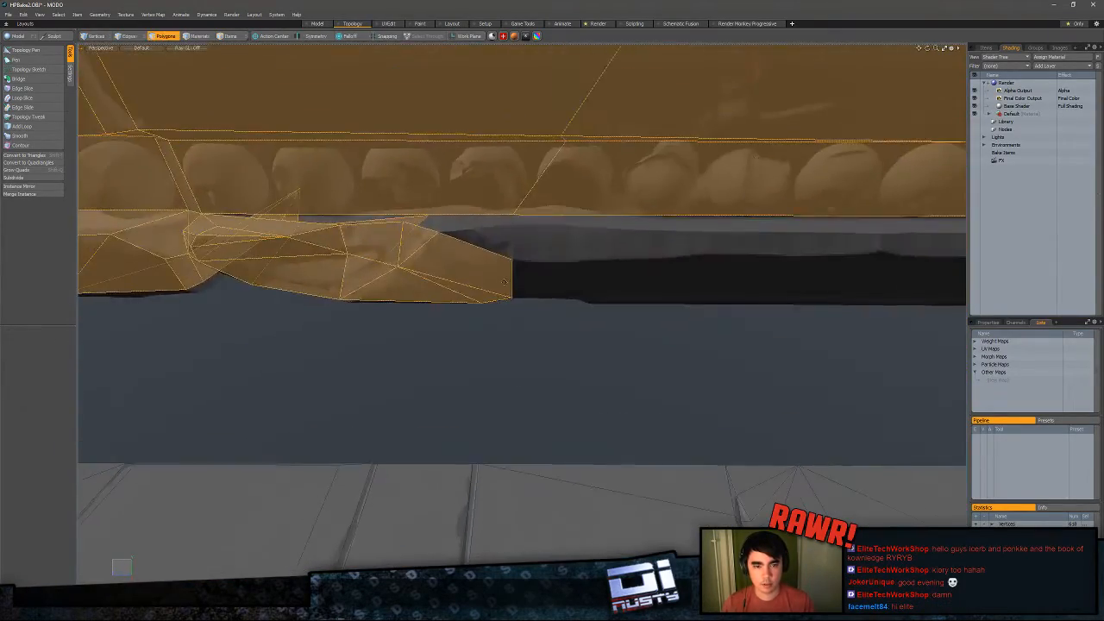
pyautogui.keyDown('alt'); pyautogui.moveTo(505, 281); pyautogui.dragTo(578, 371); pyautogui.keyUp('alt')
pyautogui.click(584, 377)
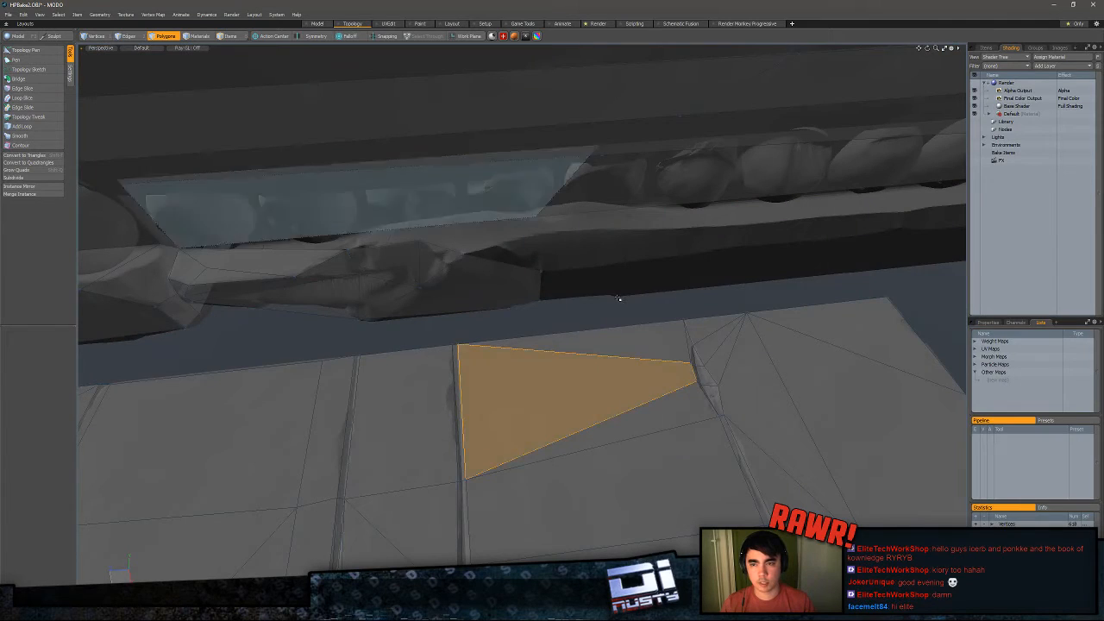
# - Extend the ledge's top and front faces from the broken section toward the next joint and close the front gap with Topology Pen
pyautogui.click(25, 50)
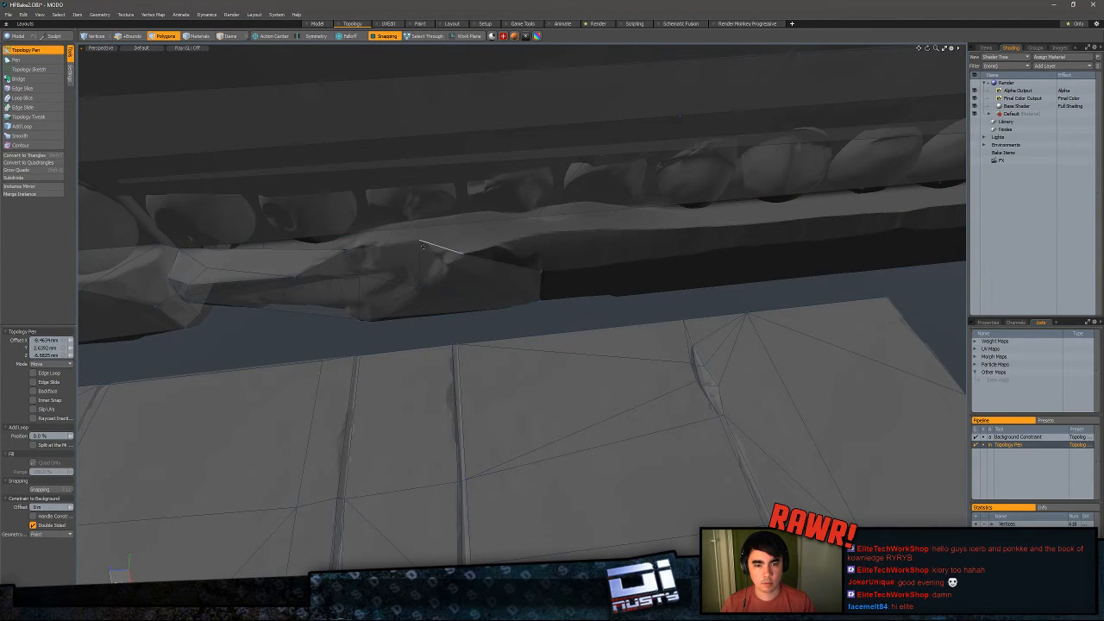
pyautogui.moveTo(374, 246); pyautogui.dragTo(442, 272)
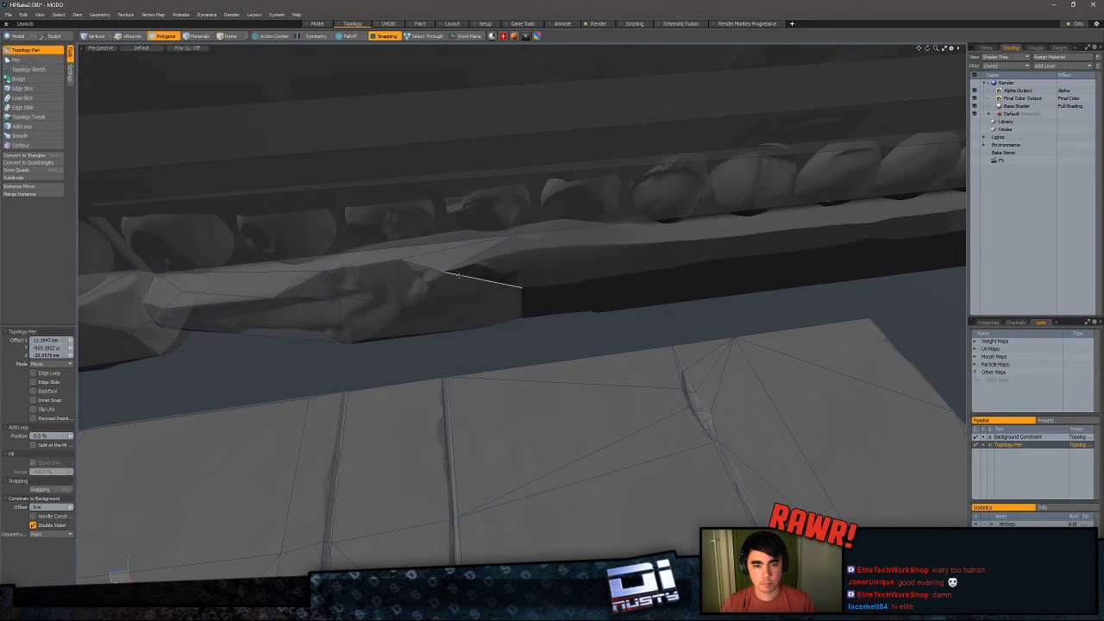
pyautogui.keyDown('alt'); pyautogui.moveTo(594, 290); pyautogui.dragTo(901, 273); pyautogui.keyUp('alt')
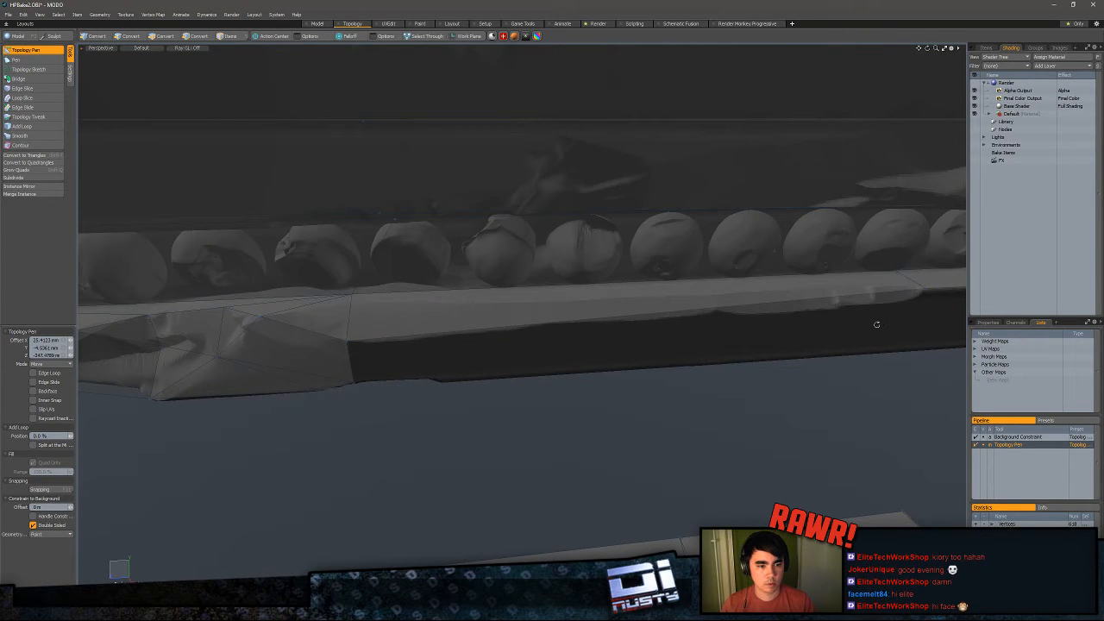
pyautogui.keyDown('alt'); pyautogui.moveTo(876, 324); pyautogui.dragTo(456, 382); pyautogui.keyUp('alt')
pyautogui.keyDown('shift'); pyautogui.moveTo(255, 377); pyautogui.dragTo(912, 373); pyautogui.keyUp('shift')
pyautogui.keyDown('alt'); pyautogui.moveTo(831, 440); pyautogui.dragTo(470, 367); pyautogui.keyUp('alt')
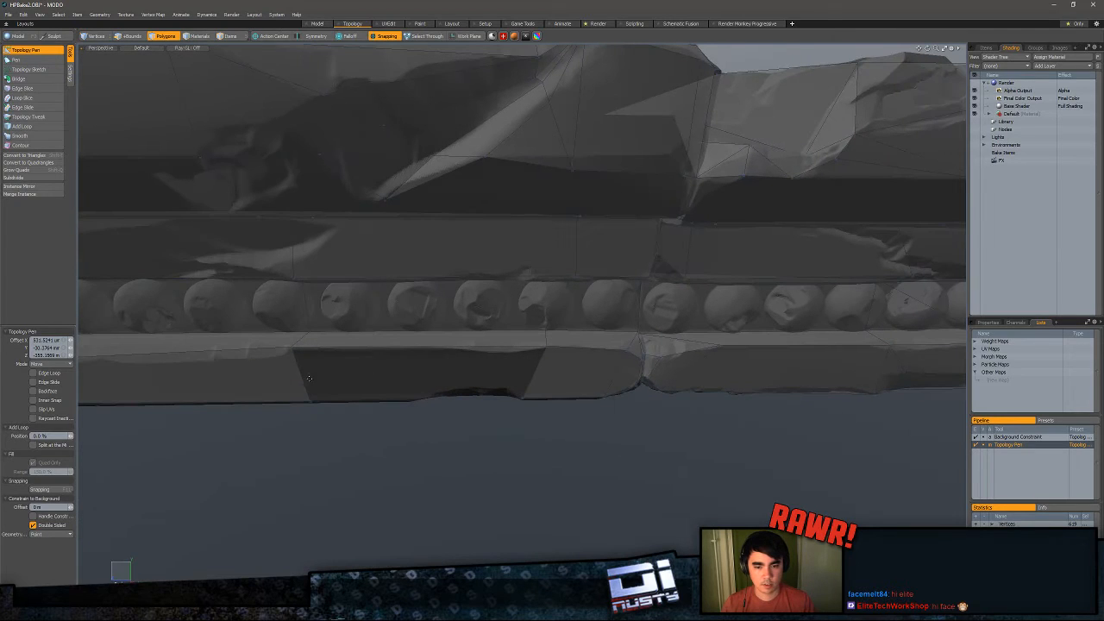
pyautogui.keyDown('shift'); pyautogui.moveTo(309, 379); pyautogui.dragTo(485, 369); pyautogui.keyUp('shift')
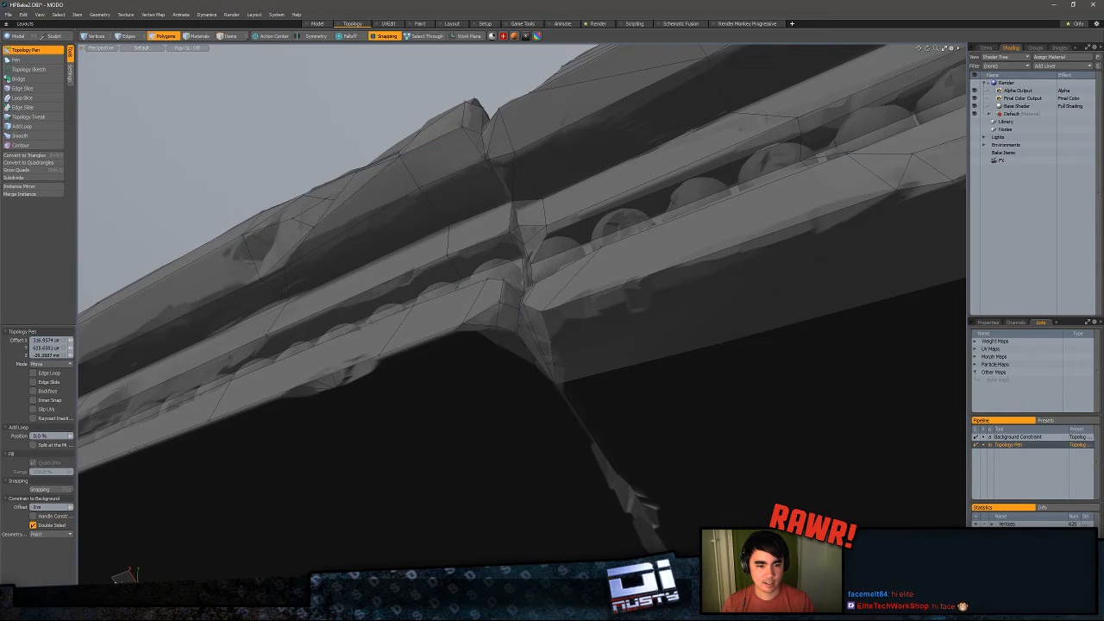
# - Extend faces from the ledge's lower edge onto the underside beside the joint and save the scene
pyautogui.keyDown('alt'); pyautogui.moveTo(556, 393); pyautogui.dragTo(509, 365); pyautogui.keyUp('alt')
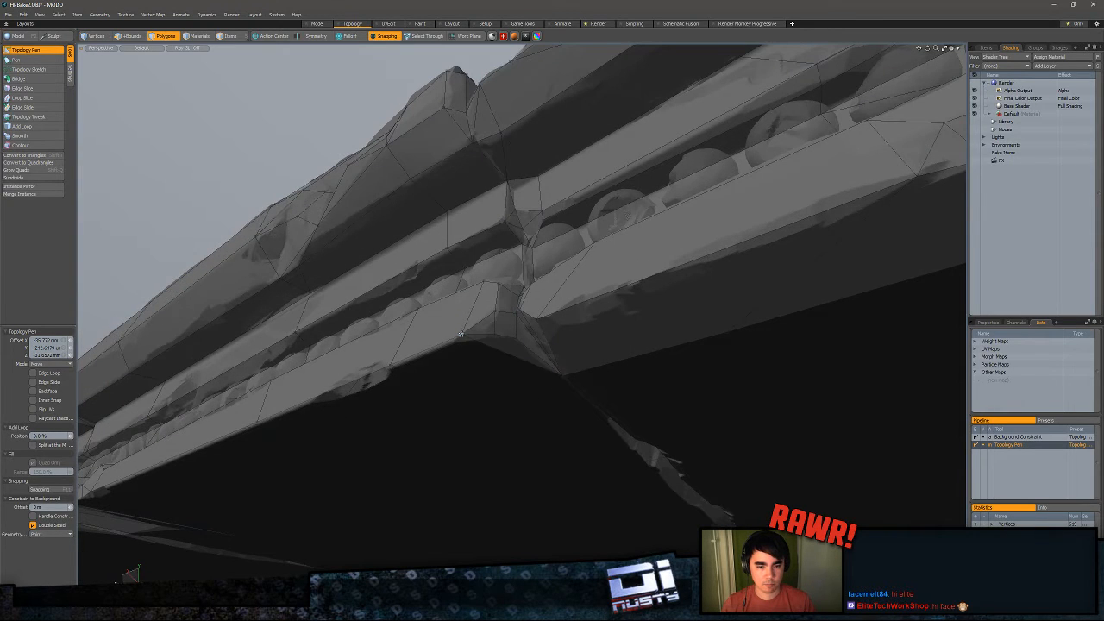
pyautogui.keyDown('shift'); pyautogui.moveTo(460, 335); pyautogui.dragTo(475, 363); pyautogui.keyUp('shift')
pyautogui.hotkey('ctrl', 's')
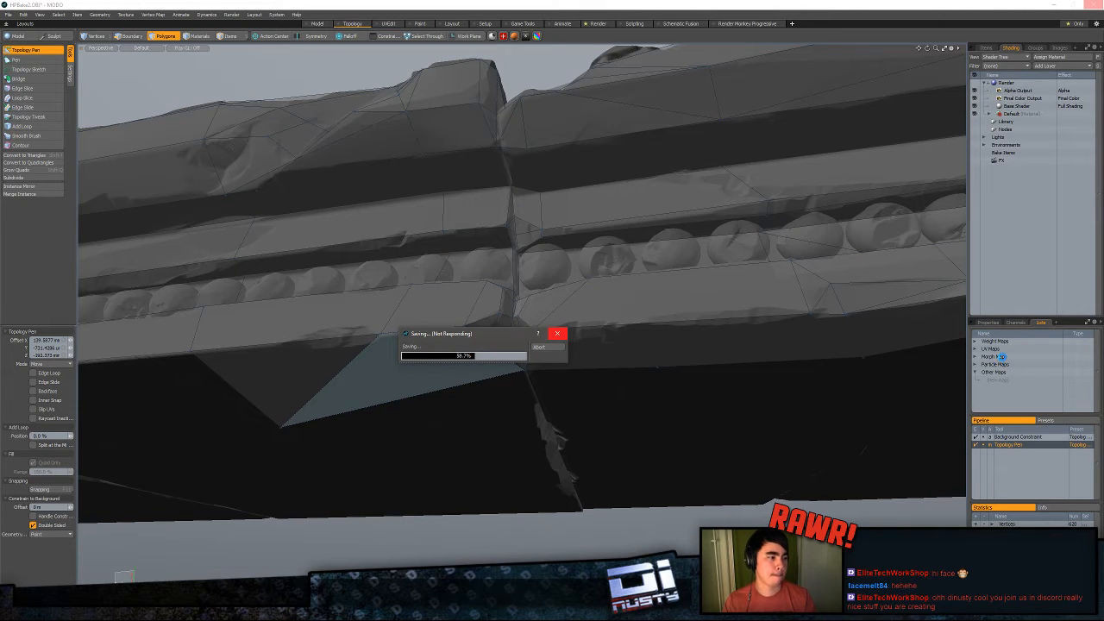
# - Cover the trim's end face with Topology Pen polygons, from the back corner across to the front profile
pyautogui.keyDown('alt'); pyautogui.moveTo(644, 369); pyautogui.dragTo(197, 117); pyautogui.keyUp('alt')
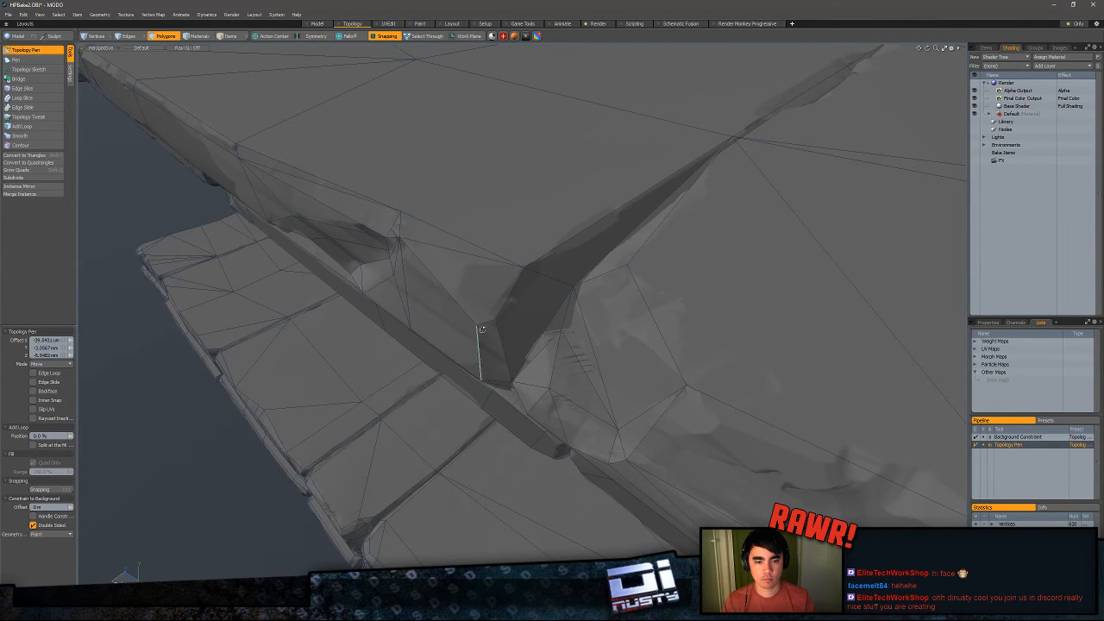
pyautogui.keyDown('alt'); pyautogui.moveTo(481, 329); pyautogui.dragTo(392, 276); pyautogui.keyUp('alt')
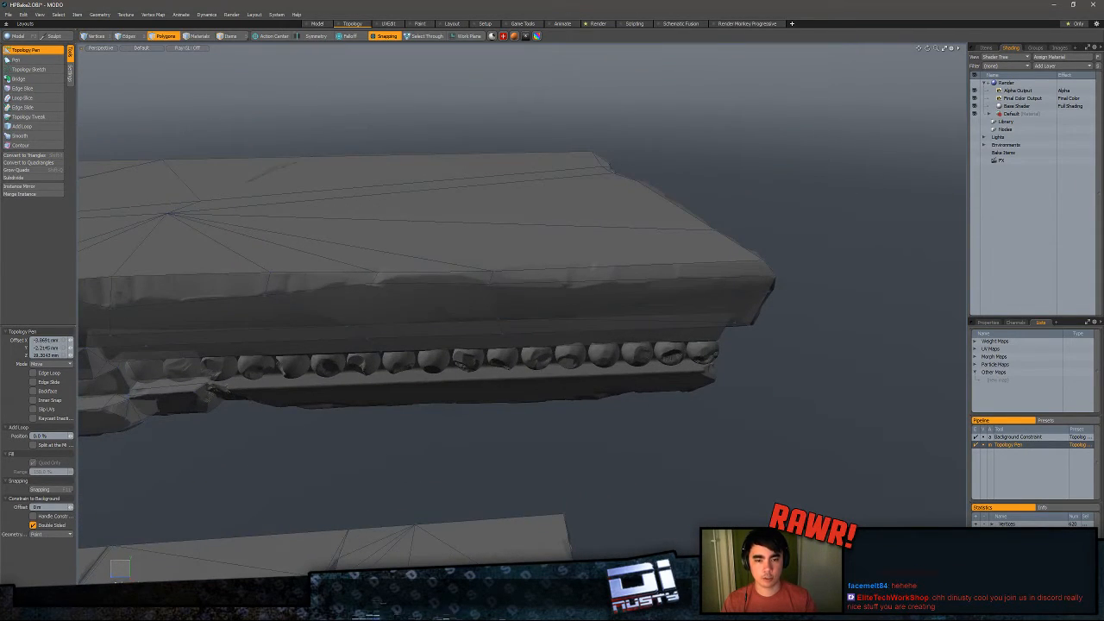
pyautogui.keyDown('alt'); pyautogui.moveTo(392, 276); pyautogui.dragTo(636, 347); pyautogui.keyUp('alt')
pyautogui.press('q')
pyautogui.click(29, 54)
pyautogui.keyDown('alt'); pyautogui.moveTo(673, 263); pyautogui.dragTo(594, 371); pyautogui.keyUp('alt')
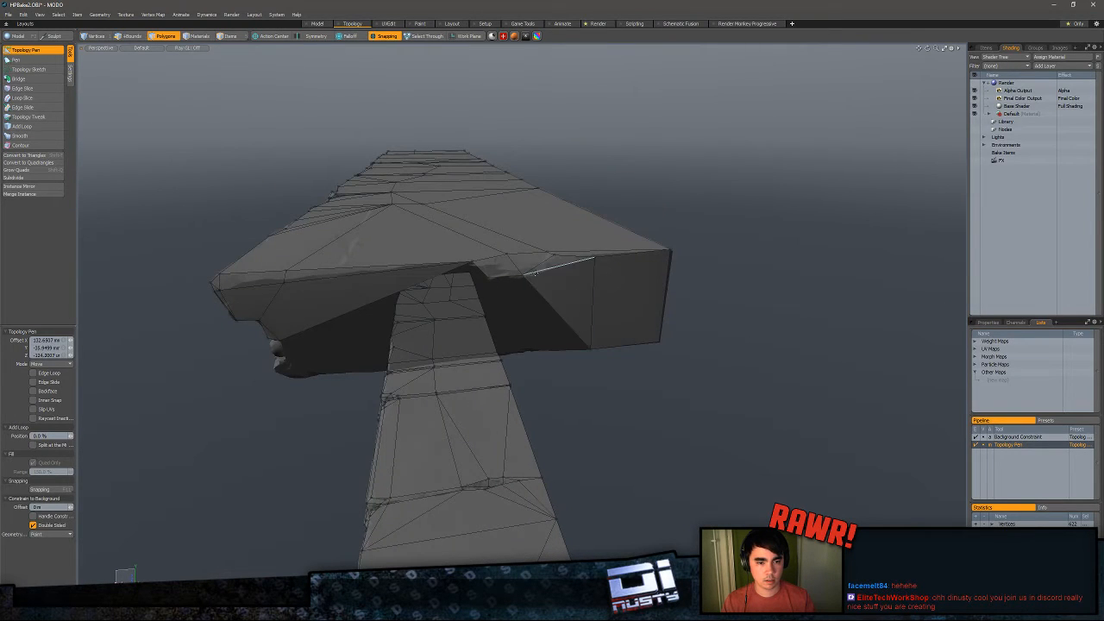
pyautogui.keyDown('alt'); pyautogui.moveTo(475, 284); pyautogui.dragTo(447, 292); pyautogui.keyUp('alt')
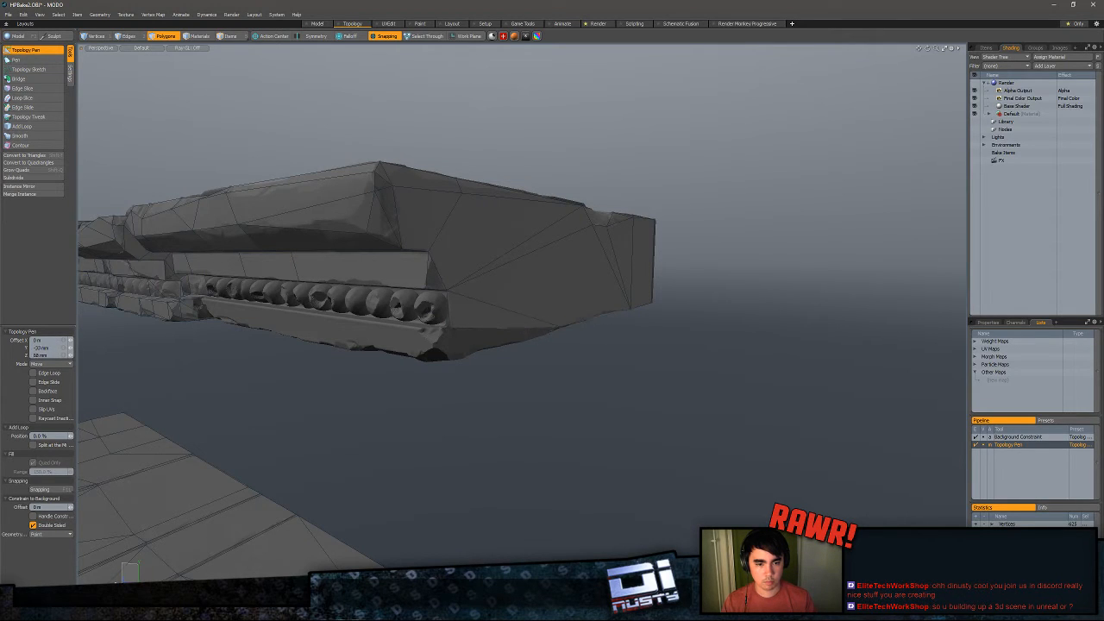
# - Build faces over the chipped end corner of the lower ledge and join them to the trim's end face
pyautogui.keyDown('alt'); pyautogui.moveTo(505, 366); pyautogui.dragTo(550, 369); pyautogui.keyUp('alt')
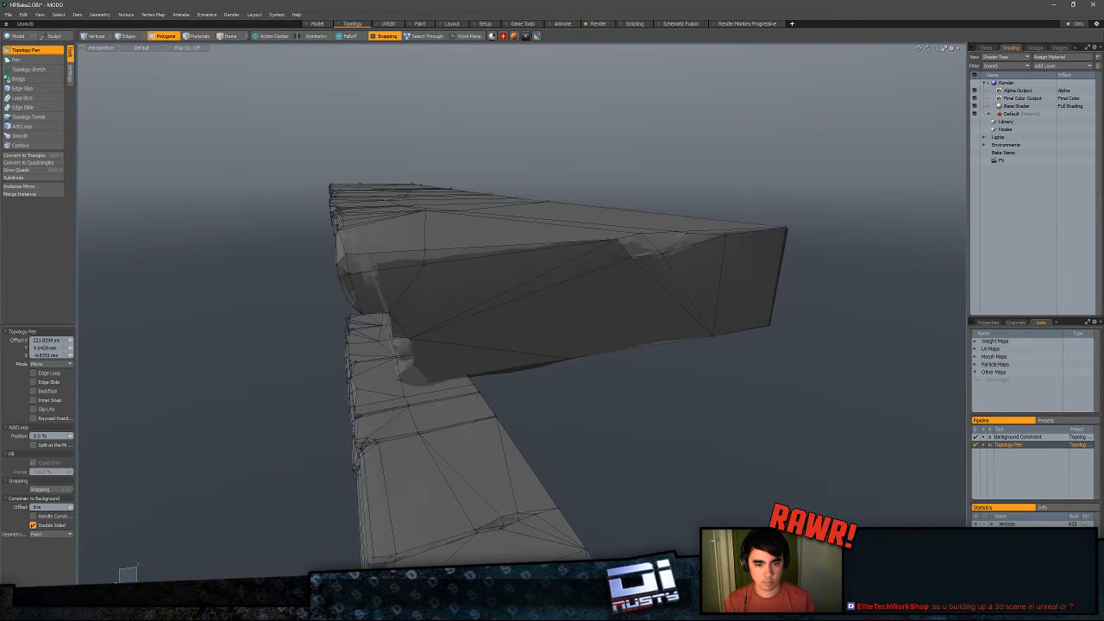
pyautogui.keyDown('alt'); pyautogui.moveTo(457, 380); pyautogui.dragTo(500, 337); pyautogui.keyUp('alt')
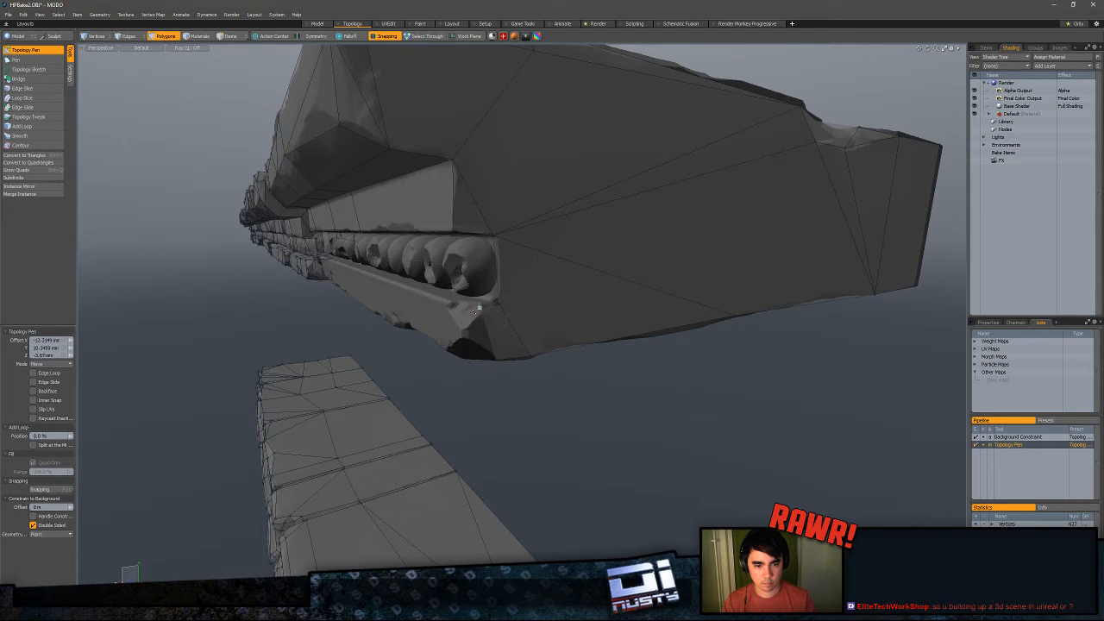
pyautogui.keyDown('alt'); pyautogui.moveTo(470, 354); pyautogui.dragTo(562, 333); pyautogui.keyUp('alt')
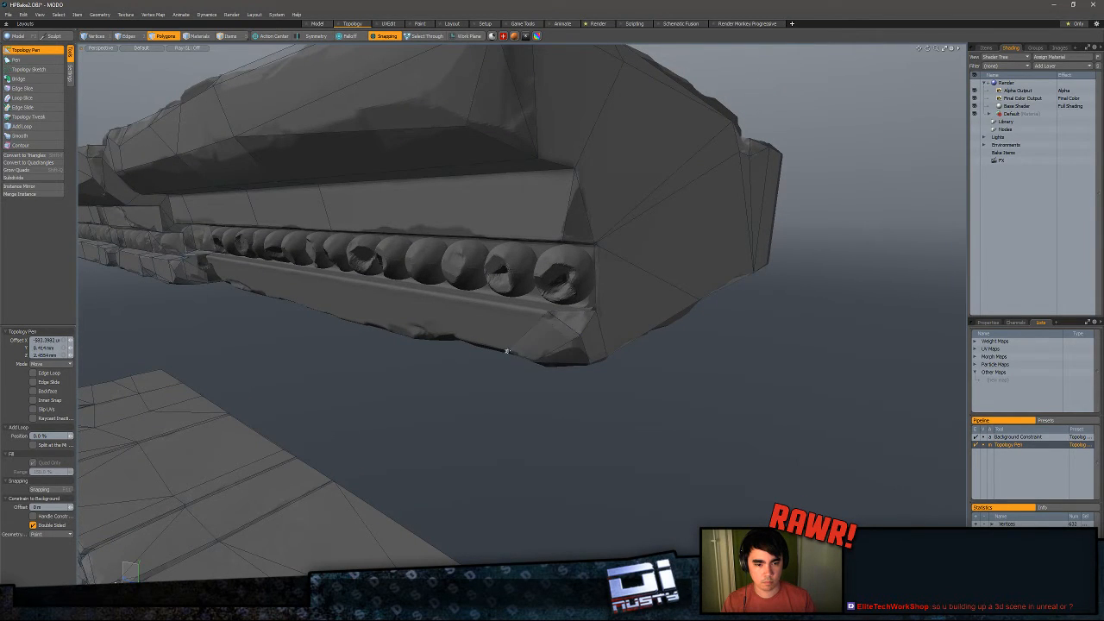
pyautogui.keyDown('alt'); pyautogui.moveTo(538, 349); pyautogui.dragTo(583, 348); pyautogui.keyUp('alt')
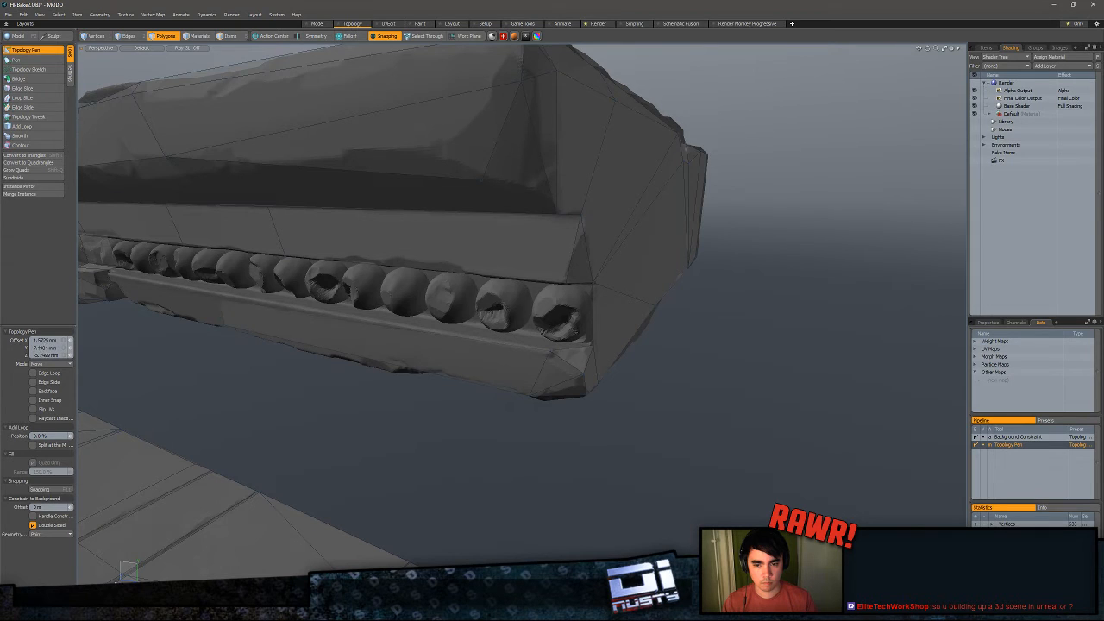
# - Extend the lower ledge front and bead recess faces along the end block from its outer corner
pyautogui.keyDown('alt'); pyautogui.moveTo(561, 328); pyautogui.dragTo(458, 388); pyautogui.keyUp('alt')
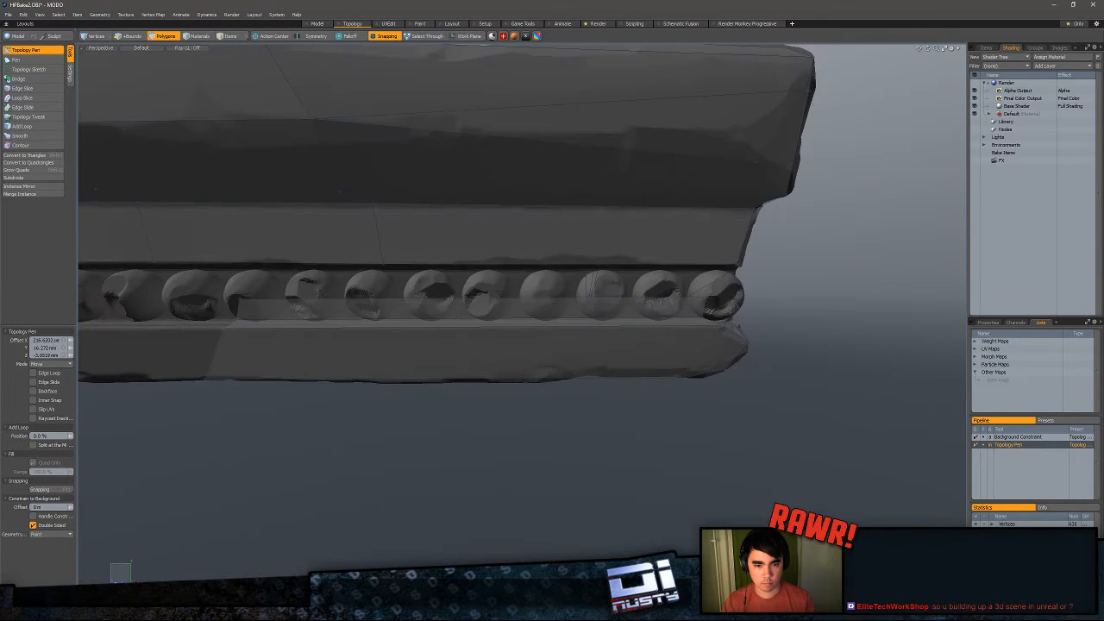
pyautogui.moveTo(457, 291)
pyautogui.keyDown('alt'); pyautogui.mouseDown()
pyautogui.moveTo(450, 219)
pyautogui.moveTo(450, 249)
pyautogui.moveTo(397, 349)
pyautogui.moveTo(440, 258)
pyautogui.moveTo(440, 324)
pyautogui.moveTo(466, 293)
pyautogui.mouseUp(); pyautogui.keyUp('alt')
pyautogui.press('q')
pyautogui.keyDown('shift'); pyautogui.click(440, 233); pyautogui.keyUp('shift')
pyautogui.moveTo(470, 380)
pyautogui.keyDown('shift'); pyautogui.mouseDown()
pyautogui.moveTo(552, 156)
pyautogui.moveTo(476, 322)
pyautogui.moveTo(584, 377)
pyautogui.moveTo(631, 379)
pyautogui.mouseUp(); pyautogui.keyUp('shift')
pyautogui.click(584, 378)
pyautogui.click(36, 50)
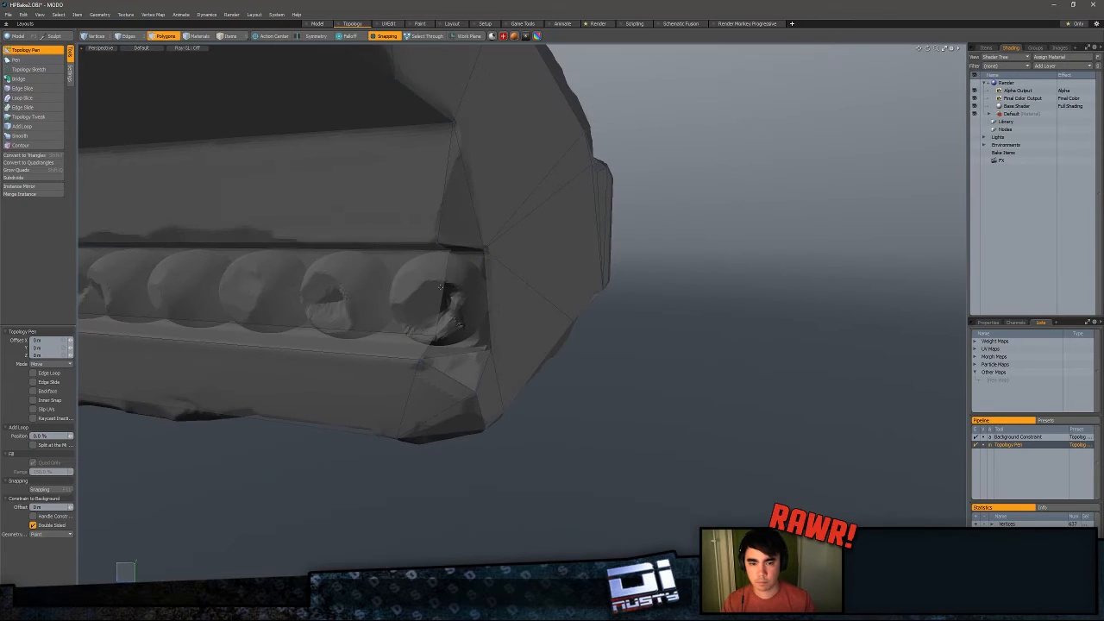
# - Attach the bead recess faces to the end face's corner edge beside the last bead
pyautogui.moveTo(443, 299)
pyautogui.mouseDown()
pyautogui.moveTo(458, 324)
pyautogui.moveTo(488, 278)
pyautogui.mouseUp()
pyautogui.press('space')
pyautogui.moveTo(485, 145)
pyautogui.mouseDown()
pyautogui.moveTo(519, 322)
pyautogui.moveTo(473, 352)
pyautogui.mouseUp()
pyautogui.keyDown('alt'); pyautogui.moveTo(473, 352); pyautogui.dragTo(454, 387); pyautogui.keyUp('alt')
pyautogui.moveTo(380, 385)
pyautogui.keyDown('shift'); pyautogui.mouseDown()
pyautogui.moveTo(473, 385)
pyautogui.moveTo(483, 350)
pyautogui.mouseUp(); pyautogui.keyUp('shift')
pyautogui.moveTo(402, 212)
pyautogui.keyDown('shift'); pyautogui.mouseDown()
pyautogui.moveTo(475, 202)
pyautogui.moveTo(508, 174)
pyautogui.moveTo(451, 215)
pyautogui.moveTo(441, 185)
pyautogui.moveTo(420, 200)
pyautogui.moveTo(698, 346)
pyautogui.mouseUp(); pyautogui.keyUp('shift')
pyautogui.click(697, 345)
pyautogui.keyDown('alt'); pyautogui.moveTo(536, 360); pyautogui.dragTo(495, 371); pyautogui.keyUp('alt')
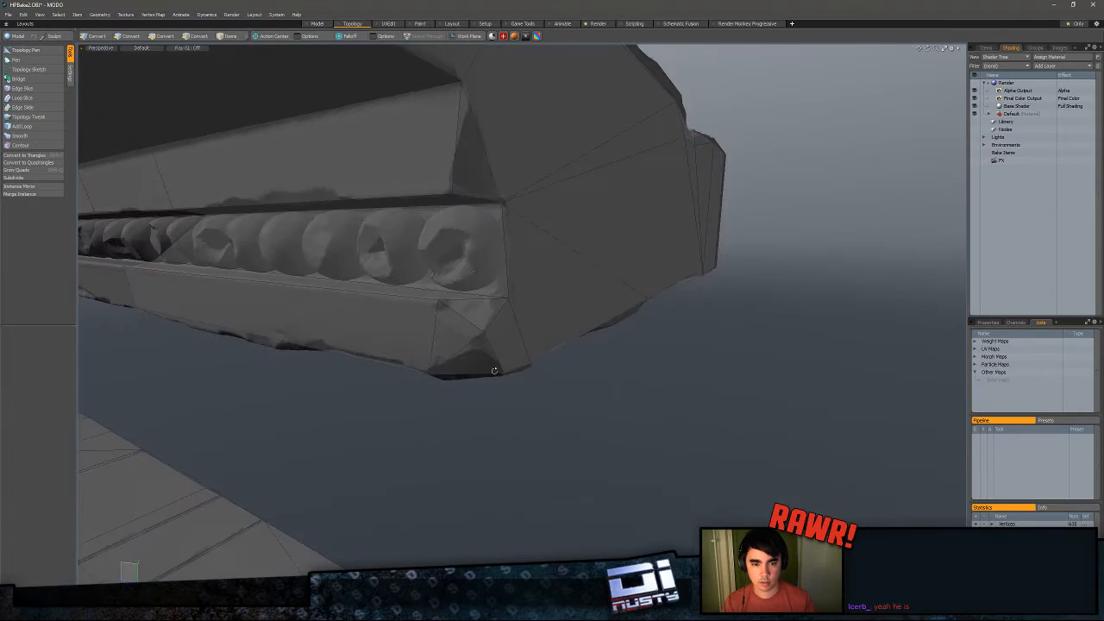
# - Fit the ledge's end corner faces to the chipped stone and add a strip beneath the ledge front with Topology Pen
pyautogui.click(6, 50)
pyautogui.keyDown('alt'); pyautogui.moveTo(371, 285); pyautogui.dragTo(472, 353); pyautogui.keyUp('alt')
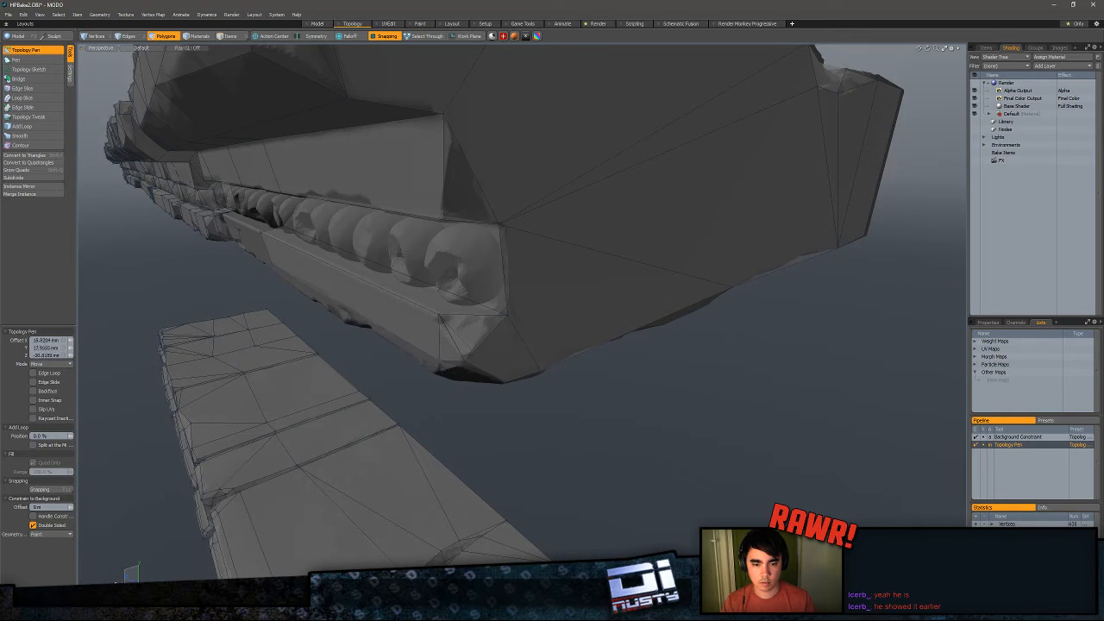
pyautogui.keyDown('alt'); pyautogui.moveTo(472, 388); pyautogui.dragTo(571, 293); pyautogui.keyUp('alt')
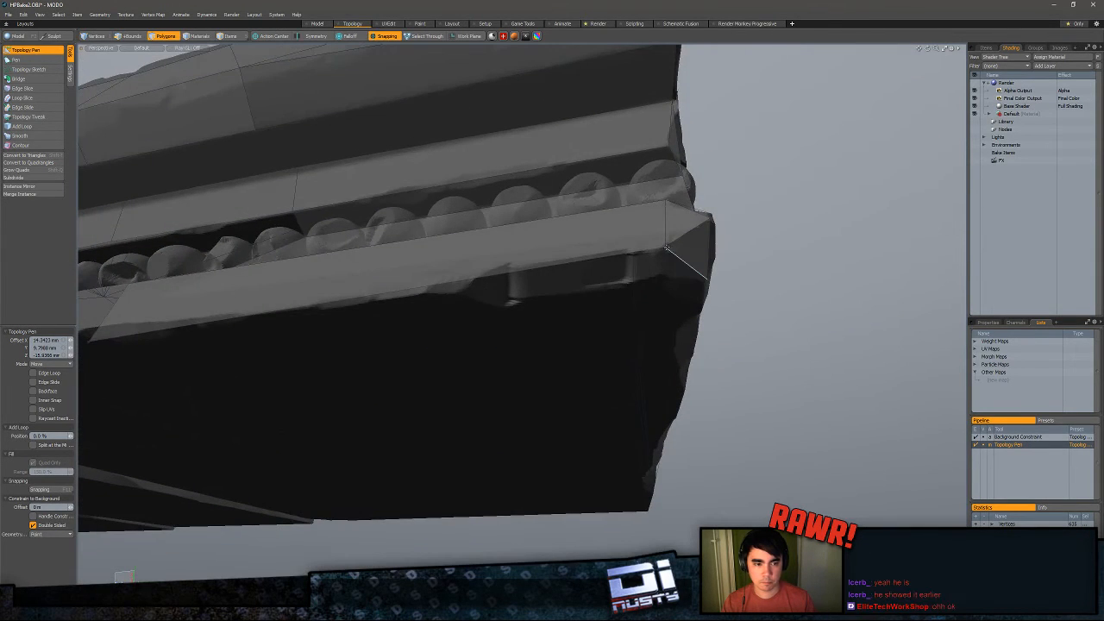
pyautogui.keyDown('shift'); pyautogui.moveTo(500, 274); pyautogui.dragTo(493, 302); pyautogui.keyUp('shift')
pyautogui.press('1')
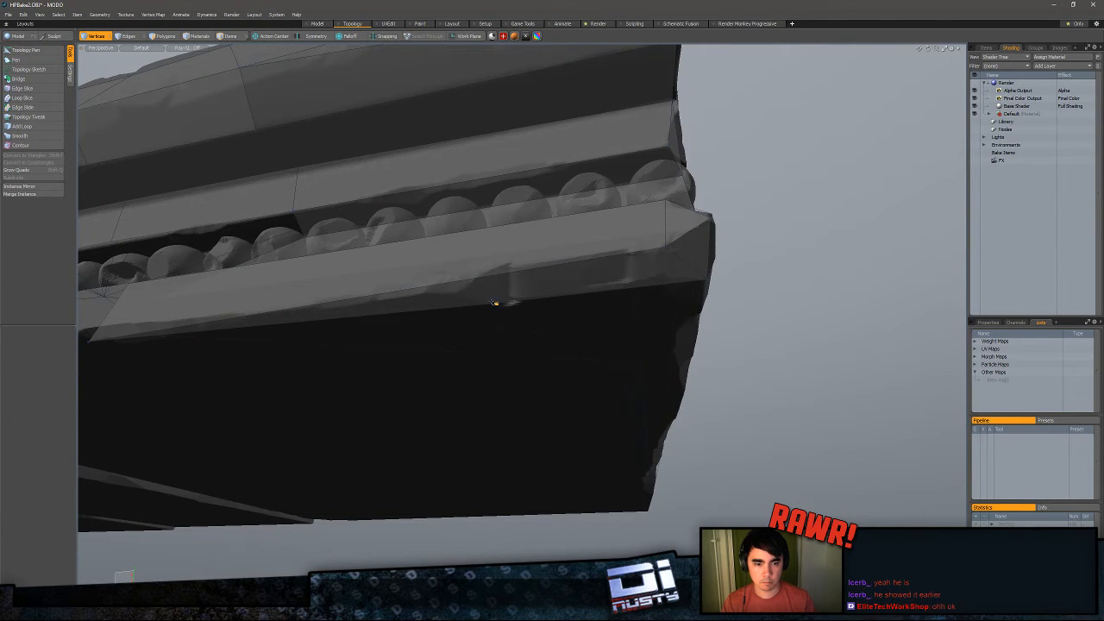
pyautogui.press('3')
pyautogui.keyDown('alt'); pyautogui.moveTo(406, 316); pyautogui.dragTo(544, 373); pyautogui.keyUp('alt')
pyautogui.click(42, 52)
pyautogui.scroll(-2, 556, 374)
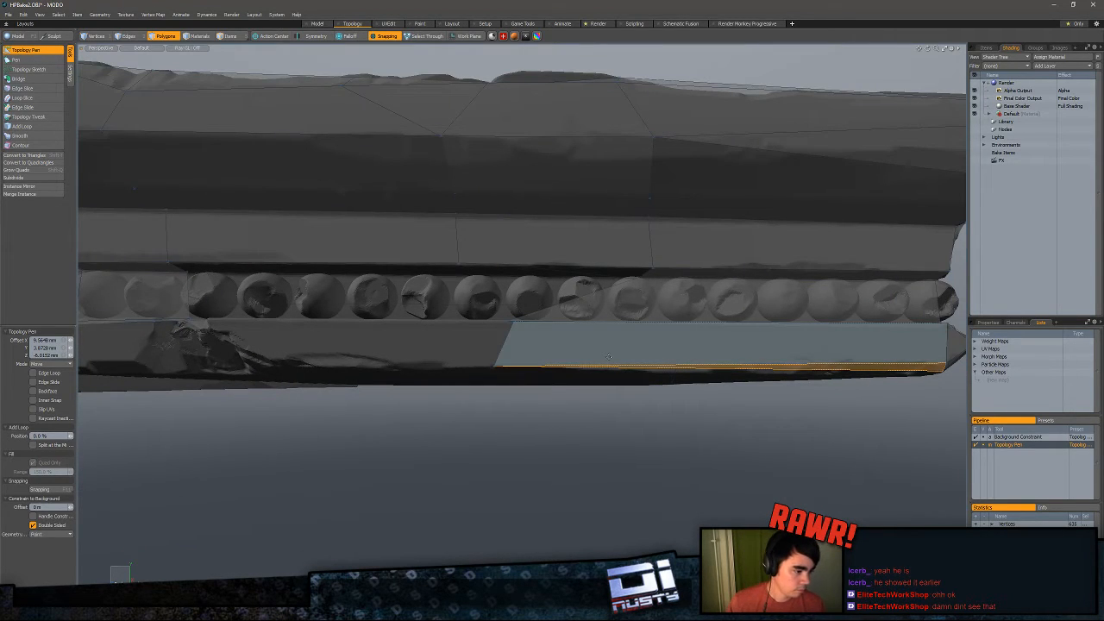
# - Extend the bead recess faces along the end block with Topology Pen and add the adjoining face on the lower ledge front
pyautogui.keyDown('alt'); pyautogui.moveTo(758, 384); pyautogui.dragTo(552, 446); pyautogui.keyUp('alt')
pyautogui.scroll(-3, 580, 410)
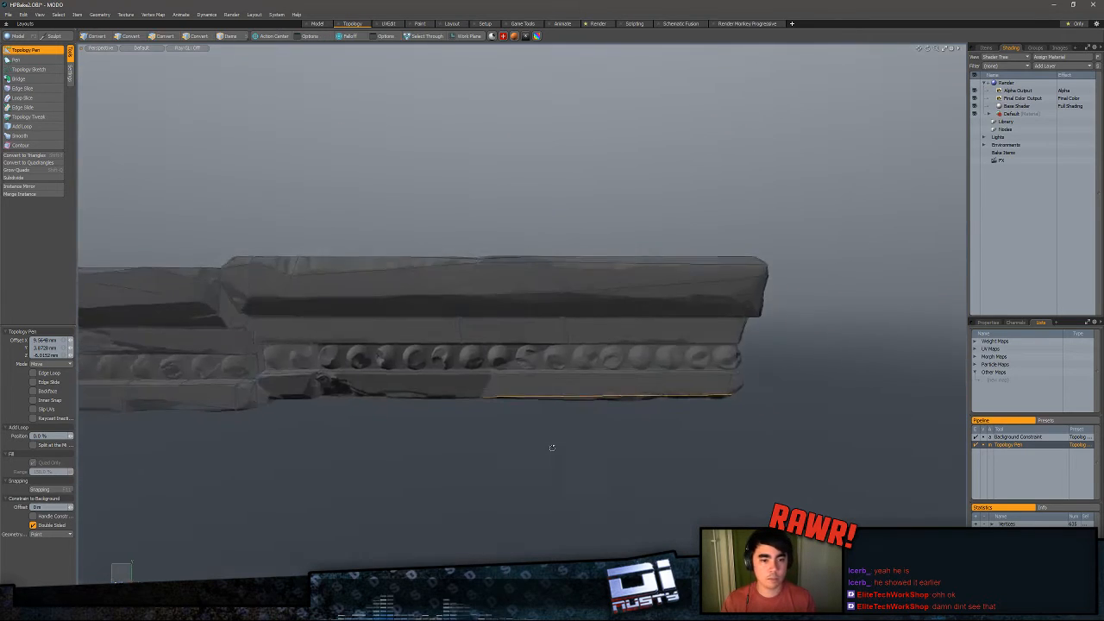
pyautogui.scroll(2, 543, 406)
pyautogui.scroll(4, 567, 385)
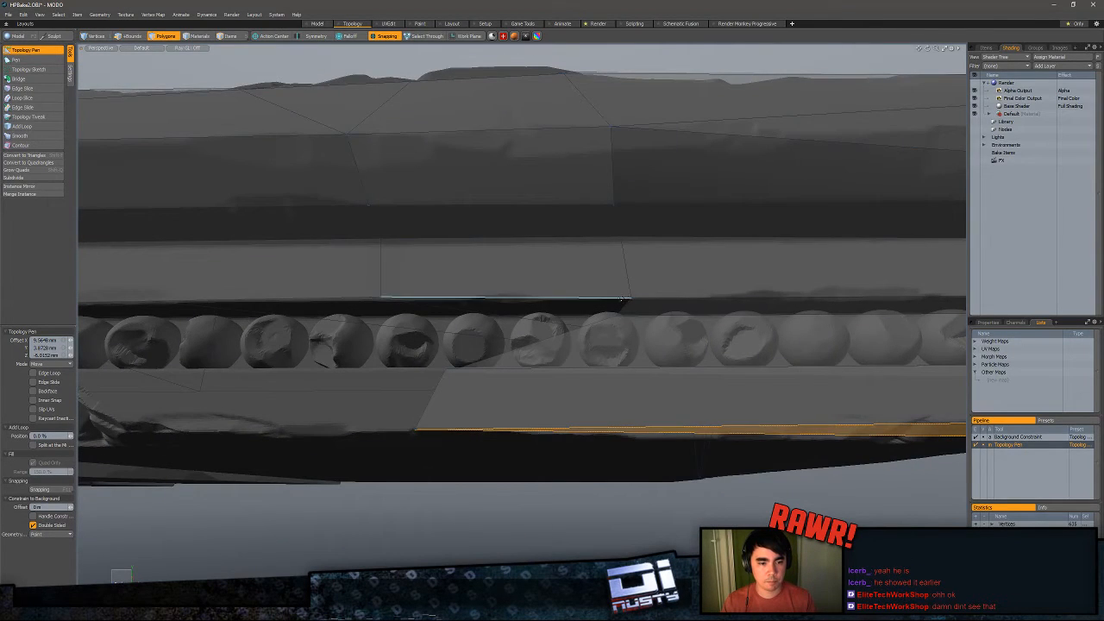
pyautogui.keyDown('shift'); pyautogui.moveTo(631, 297); pyautogui.dragTo(388, 340); pyautogui.keyUp('shift')
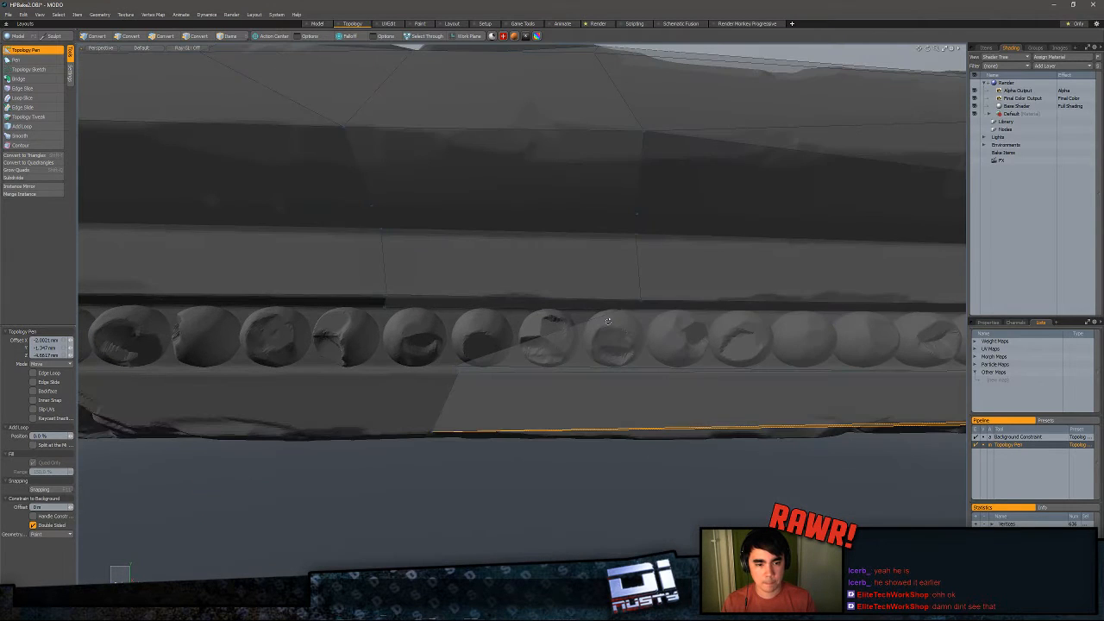
pyautogui.moveTo(510, 345)
pyautogui.keyDown('alt'); pyautogui.mouseDown()
pyautogui.moveTo(518, 395)
pyautogui.moveTo(501, 354)
pyautogui.mouseUp(); pyautogui.keyUp('alt')
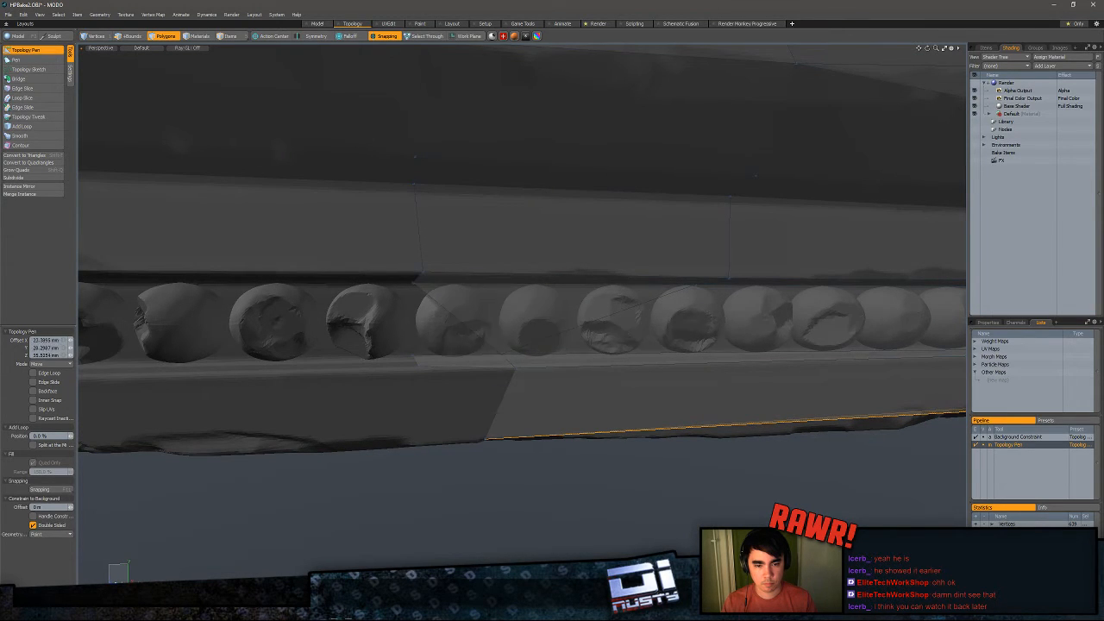
pyautogui.moveTo(500, 354)
pyautogui.keyDown('alt'); pyautogui.mouseDown()
pyautogui.moveTo(515, 346)
pyautogui.moveTo(411, 398)
pyautogui.moveTo(427, 418)
pyautogui.moveTo(488, 407)
pyautogui.mouseUp(); pyautogui.keyUp('alt')
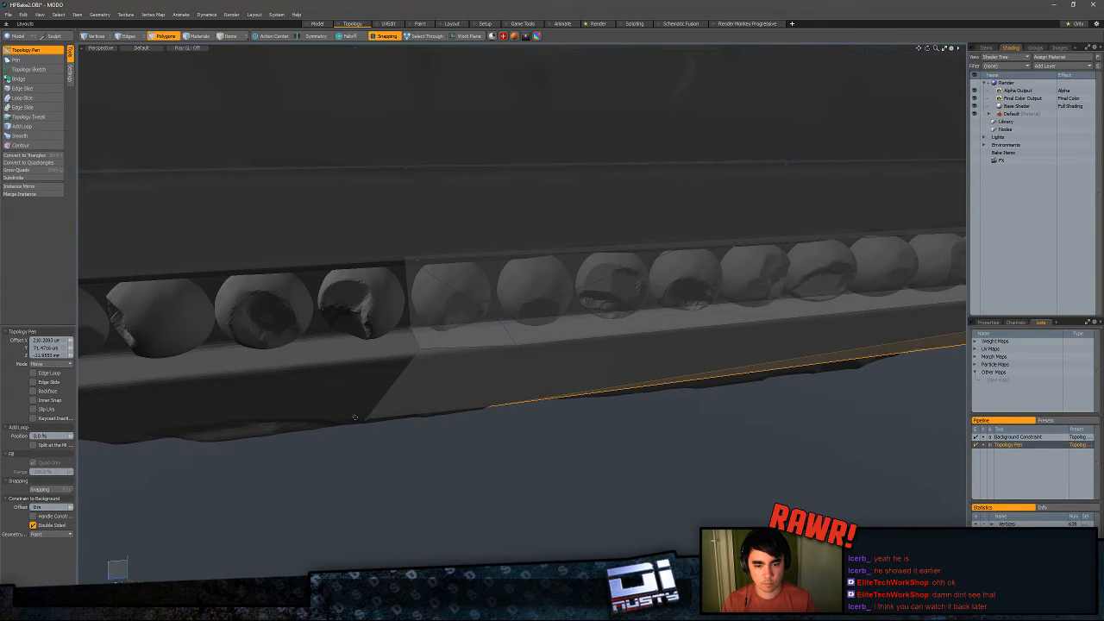
pyautogui.moveTo(387, 418); pyautogui.dragTo(220, 309)
pyautogui.scroll(-2, 572, 296)
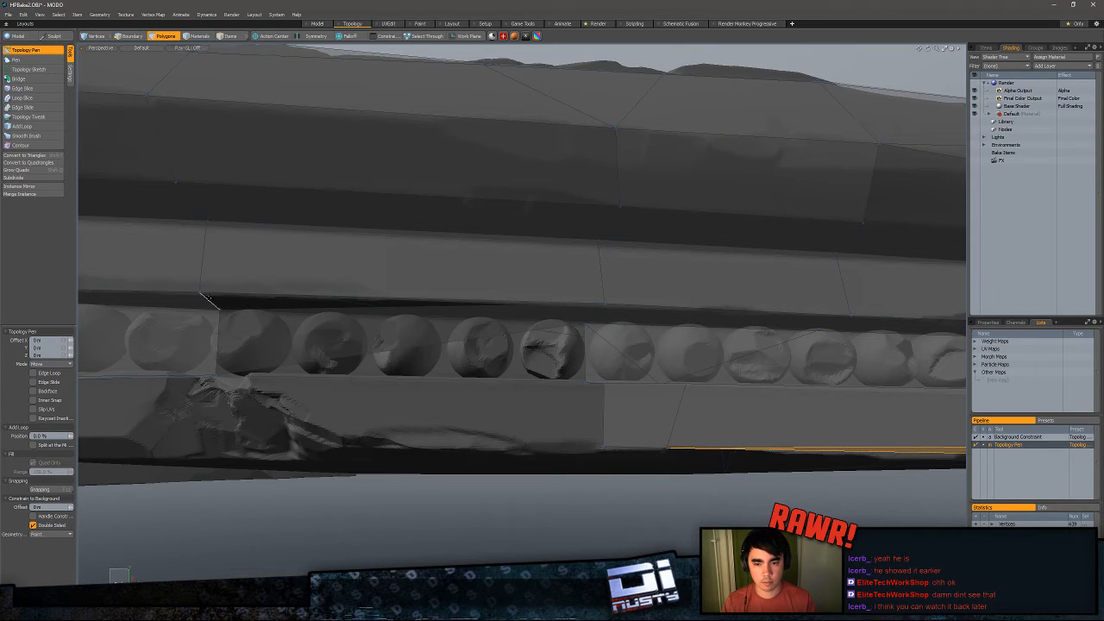
# - Continue the bead recess faces along the beads and stretch the ledge front face up to the chipped section
pyautogui.keyDown('shift'); pyautogui.click(209, 299); pyautogui.keyUp('shift')
pyautogui.moveTo(536, 320); pyautogui.dragTo(483, 293)
pyautogui.keyDown('shift'); pyautogui.moveTo(385, 313); pyautogui.dragTo(385, 375); pyautogui.keyUp('shift')
pyautogui.keyDown('alt'); pyautogui.moveTo(479, 351); pyautogui.dragTo(439, 376); pyautogui.keyUp('alt')
pyautogui.keyDown('shift'); pyautogui.moveTo(702, 307); pyautogui.dragTo(679, 351); pyautogui.keyUp('shift')
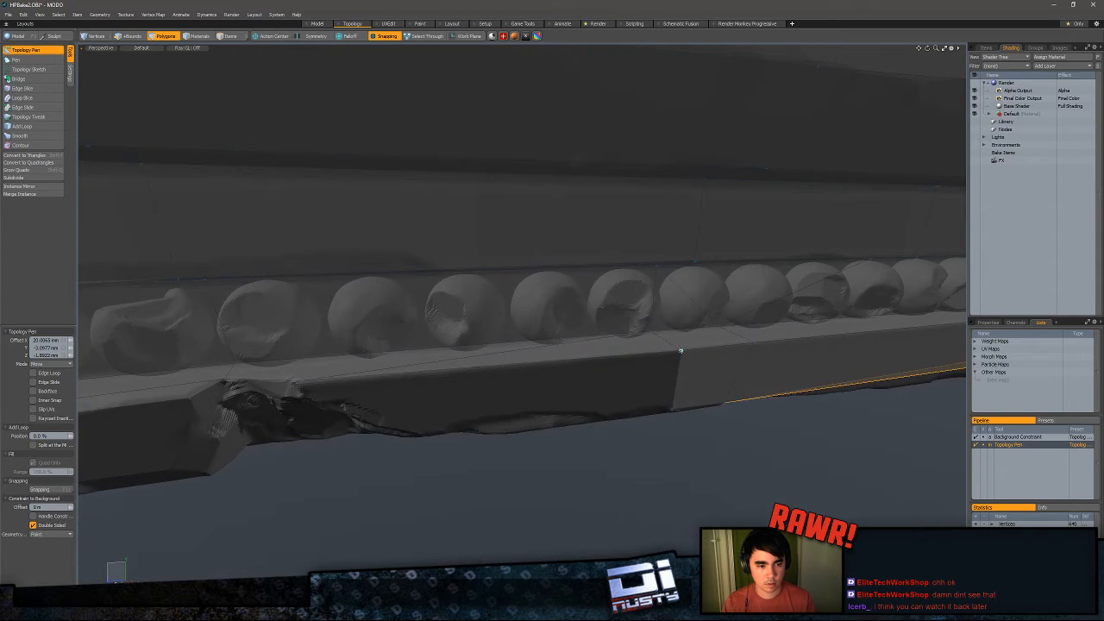
pyautogui.hotkey('ctrl', 'z')
pyautogui.hotkey('ctrl', 'z')
pyautogui.keyDown('alt'); pyautogui.keyDown('shift'); pyautogui.moveTo(366, 385); pyautogui.dragTo(543, 406); pyautogui.keyUp('shift'); pyautogui.keyUp('alt')
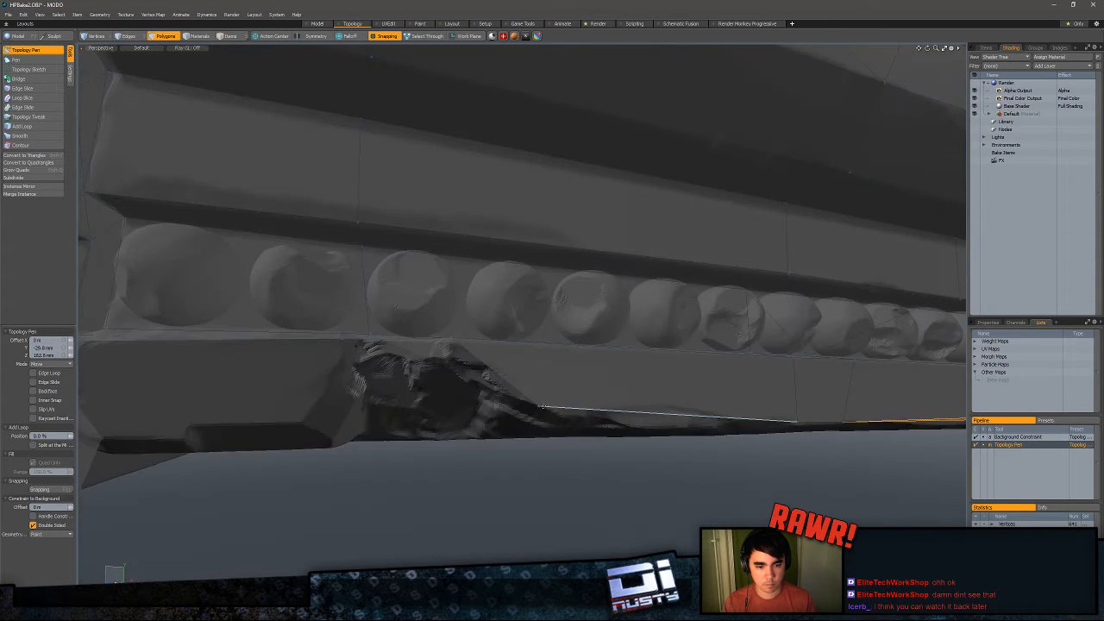
pyautogui.moveTo(844, 422); pyautogui.dragTo(811, 423)
# - Cut the ledge front from its upper corner toward the chipped section with Edge Slice
pyautogui.keyDown('alt'); pyautogui.moveTo(655, 423); pyautogui.dragTo(725, 328); pyautogui.keyUp('alt')
pyautogui.hotkey('alt', 'c')
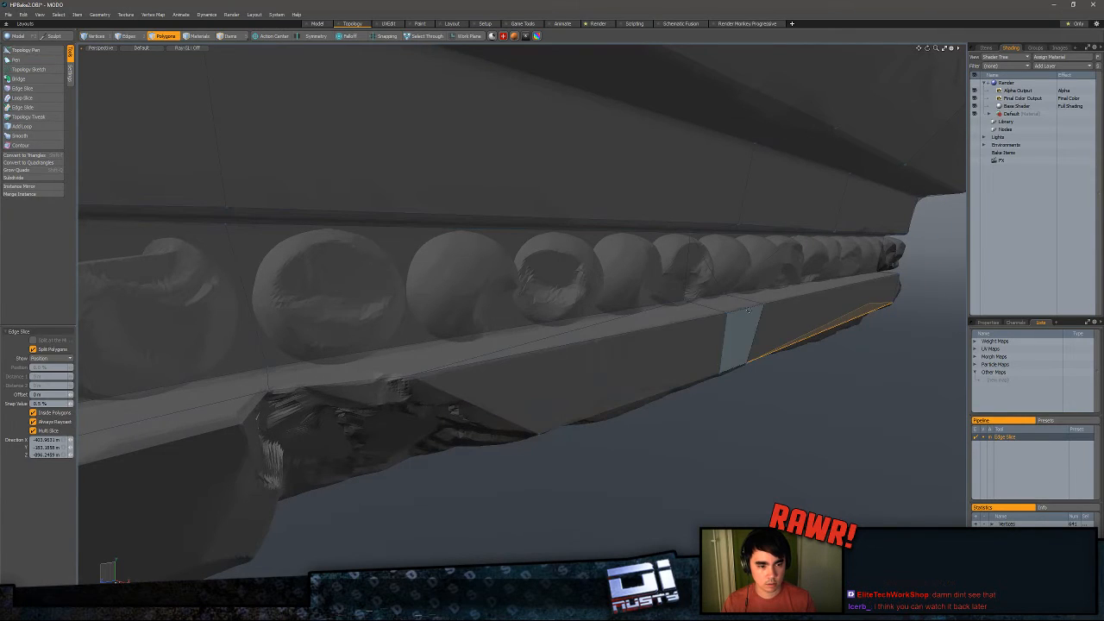
pyautogui.click(729, 318)
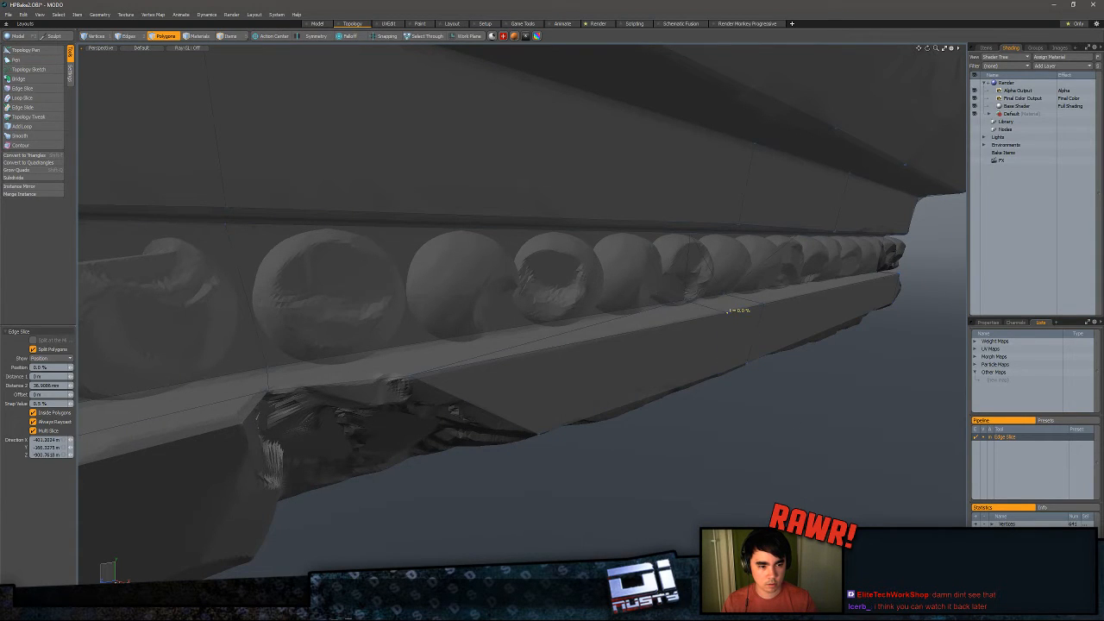
pyautogui.click(461, 396)
pyautogui.press('q')
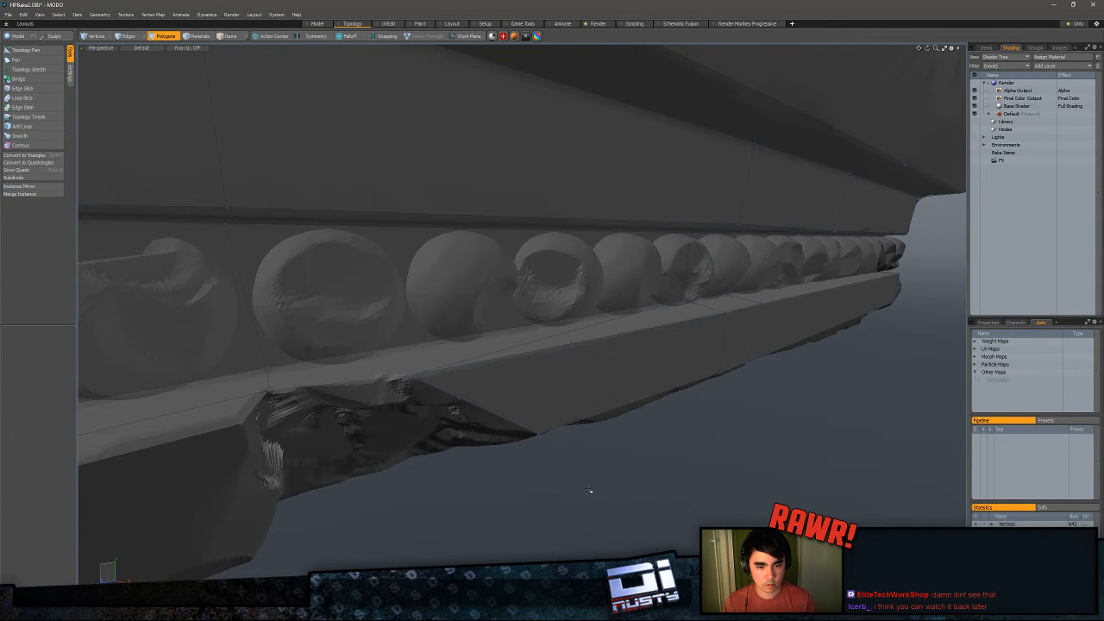
# - Build faces over the ledge's chipped section and the short intact ledge piece beside the block joint with Topology Pen
pyautogui.keyDown('alt'); pyautogui.moveTo(592, 491); pyautogui.dragTo(483, 474); pyautogui.keyUp('alt')
pyautogui.click(40, 51)
pyautogui.keyDown('alt'); pyautogui.keyDown('shift'); pyautogui.moveTo(428, 381); pyautogui.dragTo(518, 320); pyautogui.keyUp('shift'); pyautogui.keyUp('alt')
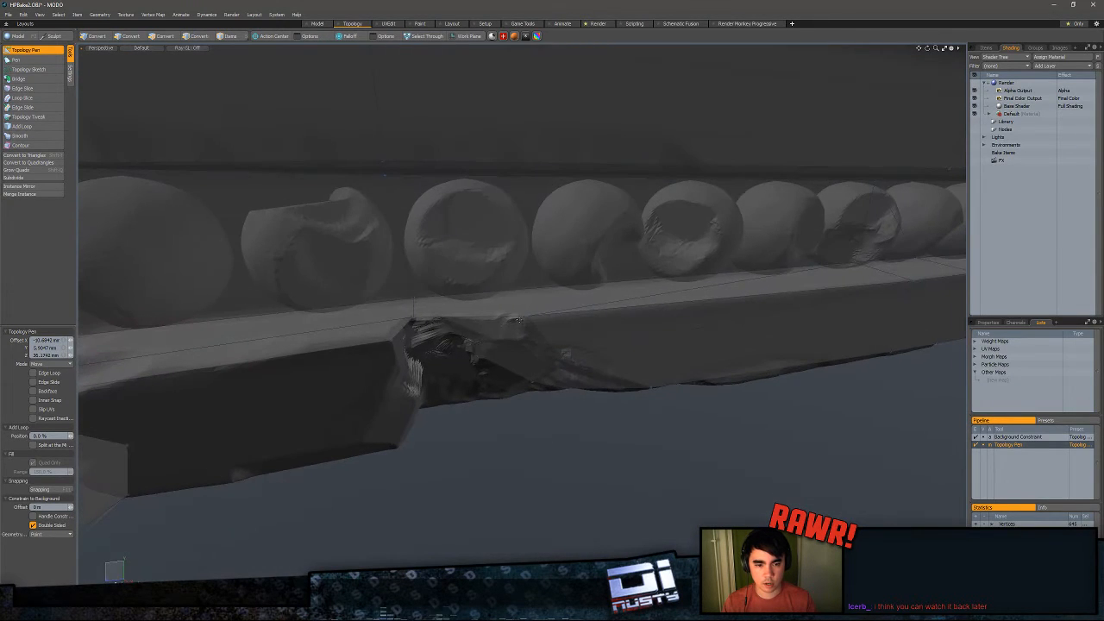
pyautogui.moveTo(457, 335)
pyautogui.mouseDown()
pyautogui.moveTo(481, 339)
pyautogui.moveTo(397, 288)
pyautogui.moveTo(443, 345)
pyautogui.moveTo(481, 332)
pyautogui.moveTo(441, 342)
pyautogui.mouseUp()
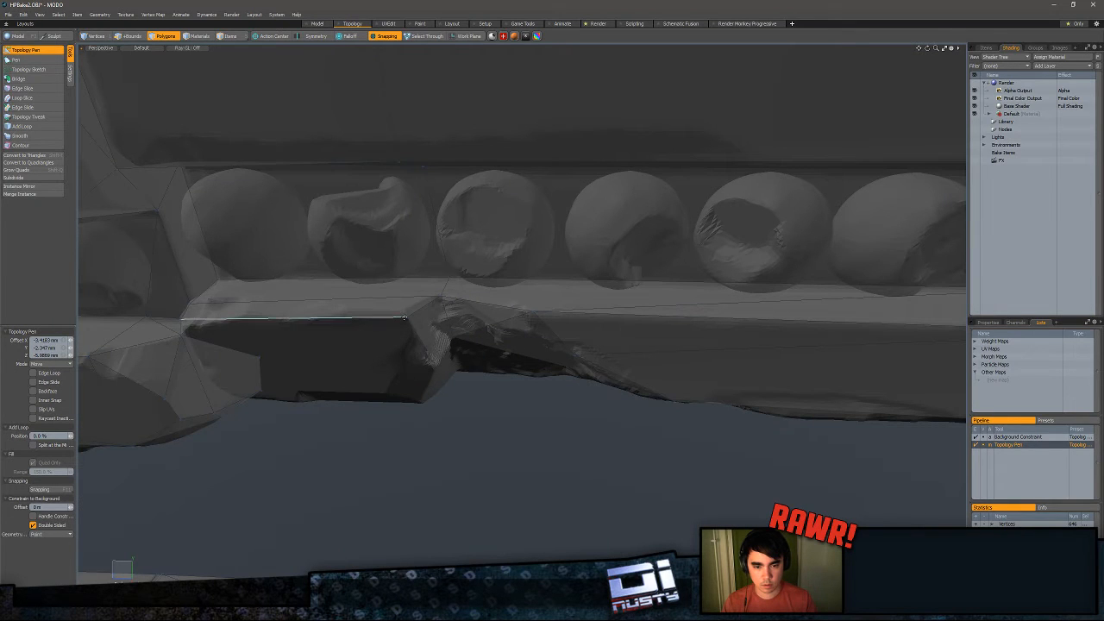
pyautogui.keyDown('alt'); pyautogui.moveTo(442, 341); pyautogui.dragTo(505, 353); pyautogui.keyUp('alt')
pyautogui.keyDown('shift'); pyautogui.moveTo(340, 335); pyautogui.dragTo(364, 388); pyautogui.keyUp('shift')
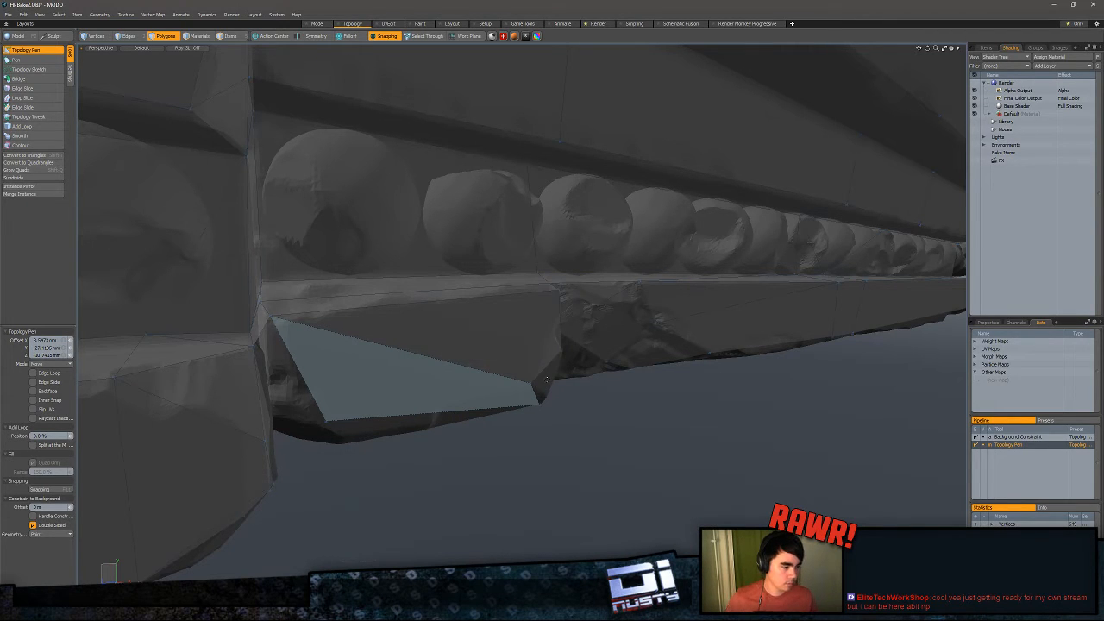
pyautogui.keyDown('alt'); pyautogui.moveTo(478, 340); pyautogui.dragTo(410, 296); pyautogui.keyUp('alt')
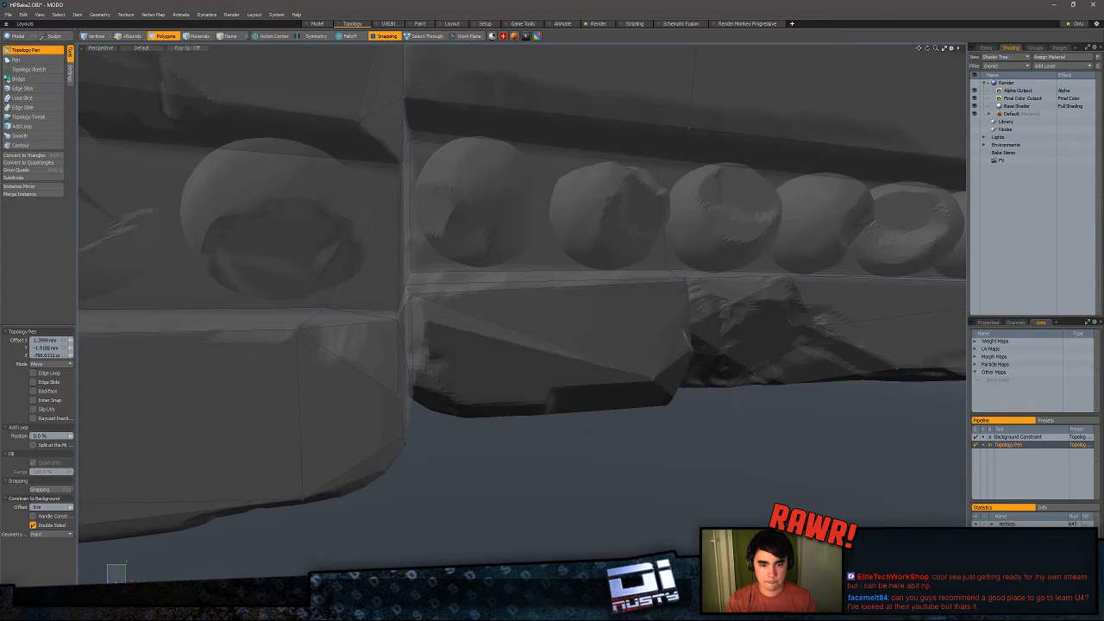
# - Add faces along the lower edge of the short ledge piece and join them to the faces over the chip
pyautogui.keyDown('alt'); pyautogui.keyDown('shift'); pyautogui.moveTo(461, 356); pyautogui.dragTo(430, 230); pyautogui.keyUp('shift'); pyautogui.keyUp('alt')
pyautogui.press('1')
pyautogui.click(455, 403)
pyautogui.click(30, 52)
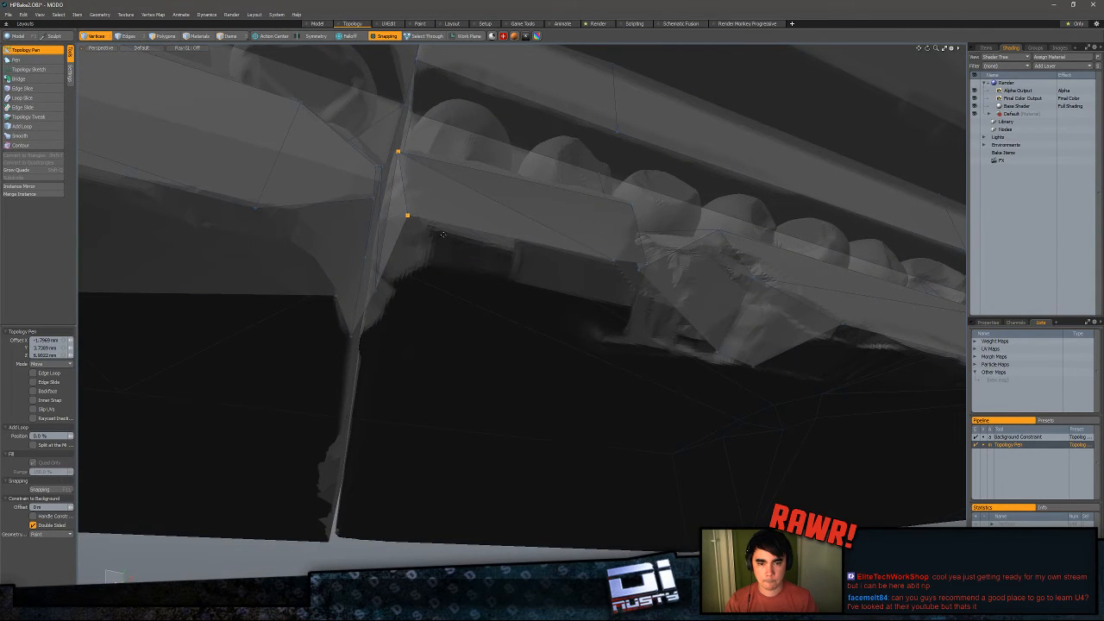
pyautogui.click(406, 215)
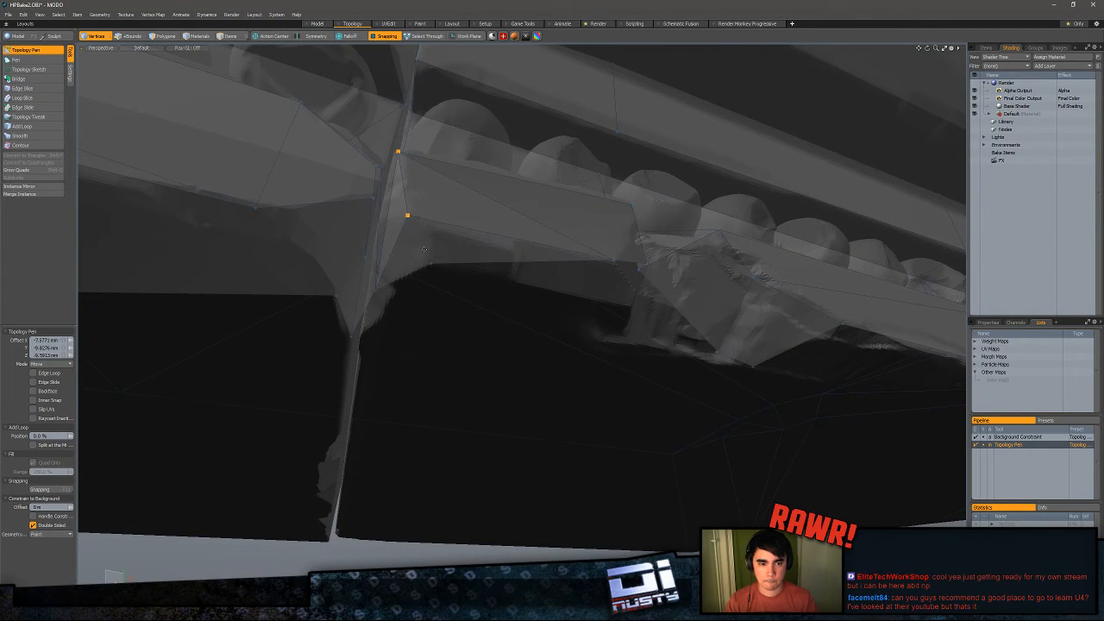
pyautogui.keyDown('alt'); pyautogui.moveTo(424, 249); pyautogui.dragTo(540, 263); pyautogui.keyUp('alt')
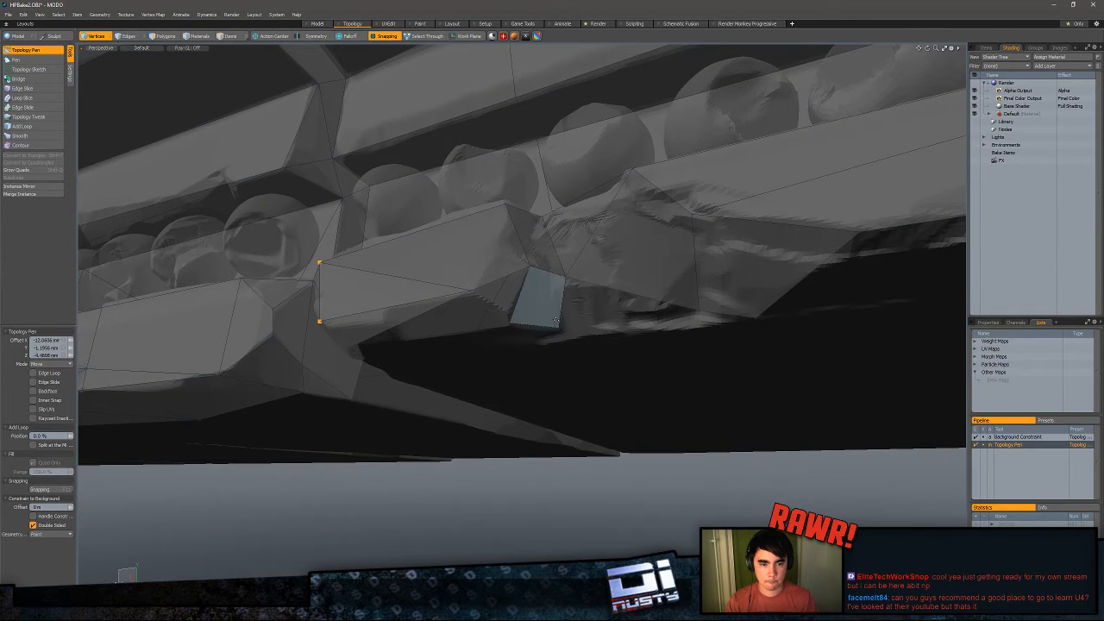
pyautogui.keyDown('alt'); pyautogui.moveTo(561, 323); pyautogui.dragTo(506, 238); pyautogui.keyUp('alt')
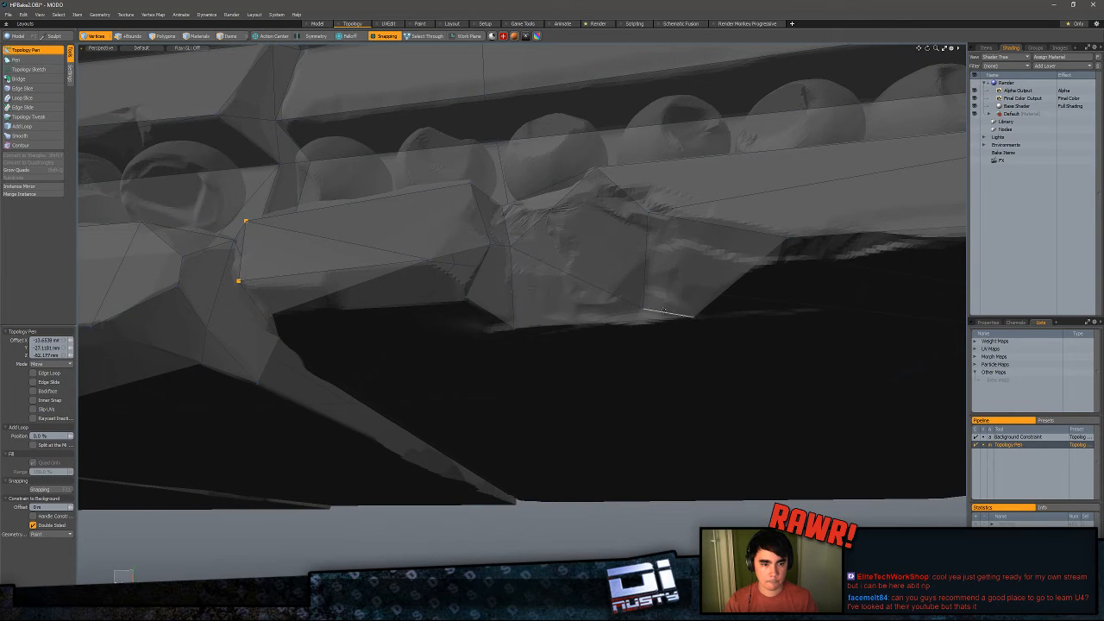
# - Refine the faces beneath the short ledge piece between the block joint and the chip, undoing the last unwanted edit
pyautogui.press('space')
pyautogui.keyDown('alt'); pyautogui.moveTo(488, 335); pyautogui.dragTo(537, 271); pyautogui.keyUp('alt')
pyautogui.click(29, 50)
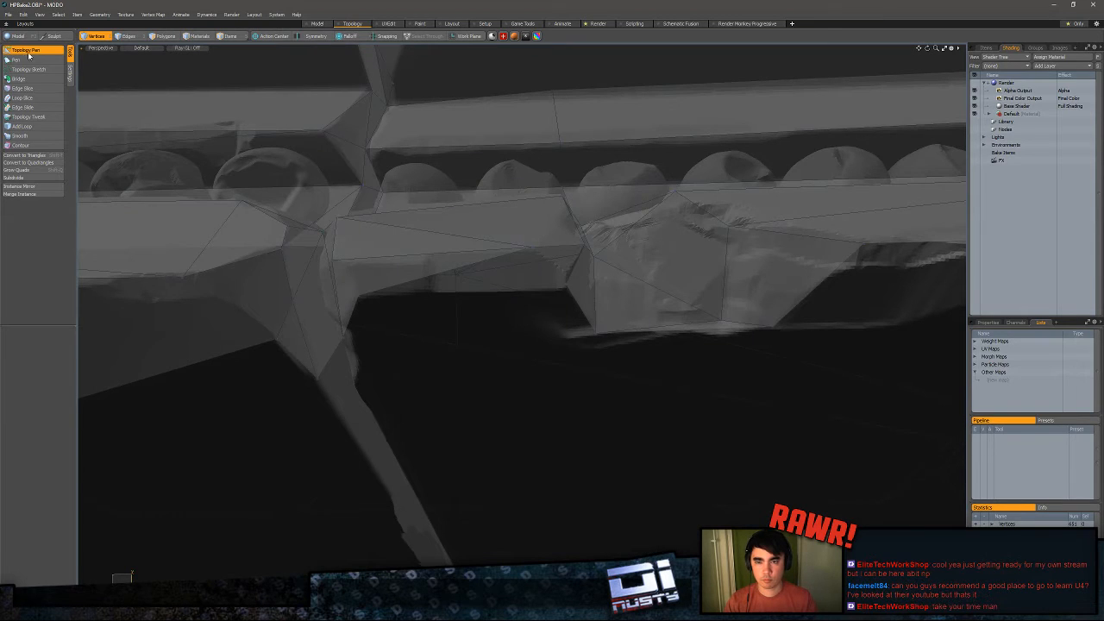
pyautogui.keyDown('alt'); pyautogui.moveTo(604, 328); pyautogui.dragTo(478, 313); pyautogui.keyUp('alt')
pyautogui.hotkey('ctrl', 'z')
pyautogui.press('space')
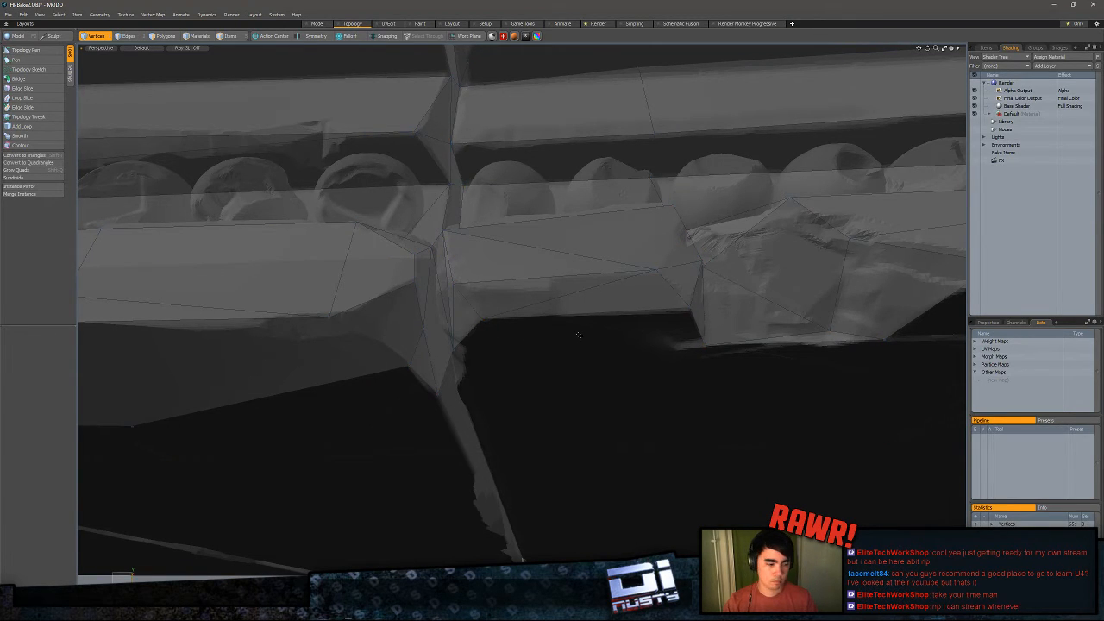
pyautogui.keyDown('alt'); pyautogui.moveTo(579, 334); pyautogui.dragTo(665, 424); pyautogui.keyUp('alt')
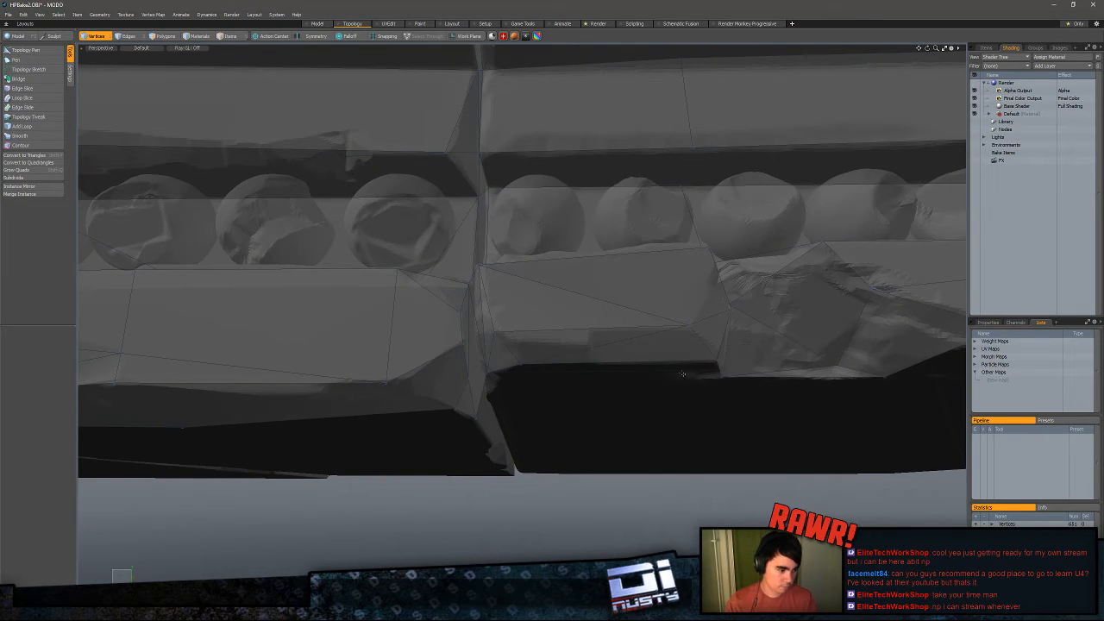
pyautogui.keyDown('alt'); pyautogui.moveTo(681, 373); pyautogui.dragTo(567, 360); pyautogui.keyUp('alt')
pyautogui.keyDown('alt'); pyautogui.moveTo(503, 401); pyautogui.dragTo(444, 345); pyautogui.keyUp('alt')
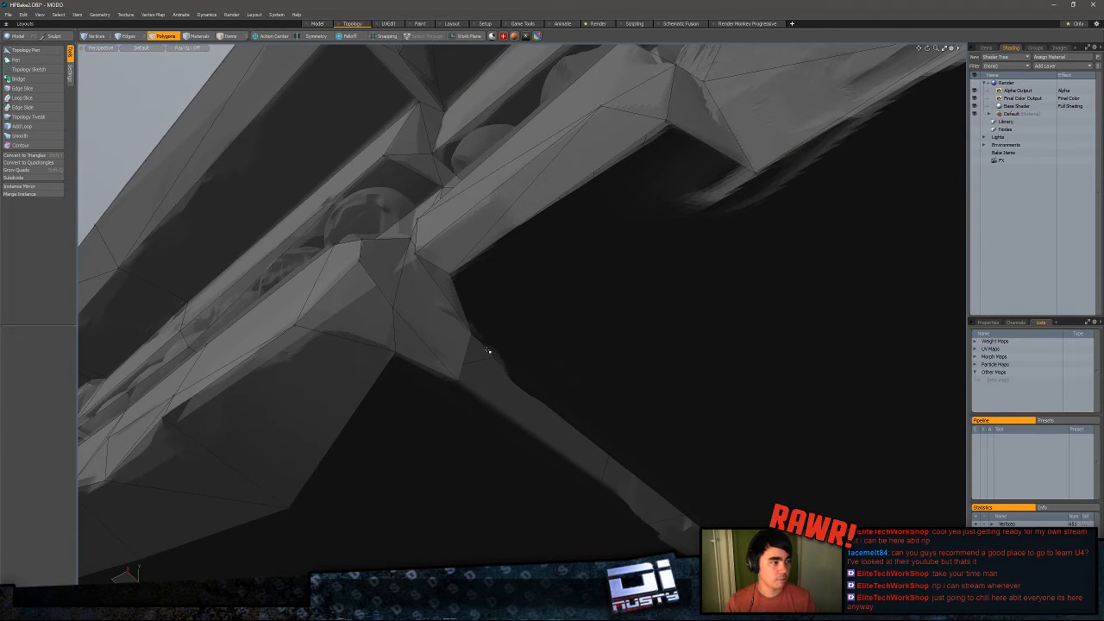
# - Extend the neighbouring slab's underside face along the block joint to the slab's rear edge
pyautogui.keyDown('alt'); pyautogui.moveTo(790, 241); pyautogui.dragTo(287, 164); pyautogui.keyUp('alt')
pyautogui.click(25, 50)
pyautogui.keyDown('alt'); pyautogui.moveTo(285, 284); pyautogui.dragTo(401, 169); pyautogui.keyUp('alt')
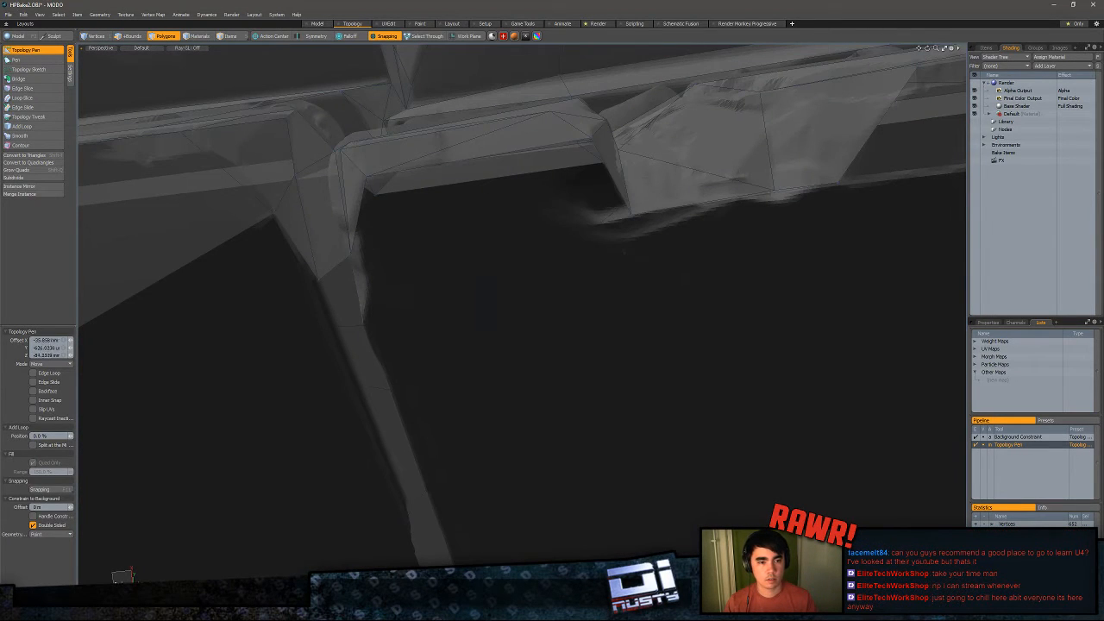
pyautogui.keyDown('shift'); pyautogui.moveTo(604, 164); pyautogui.dragTo(378, 245); pyautogui.keyUp('shift')
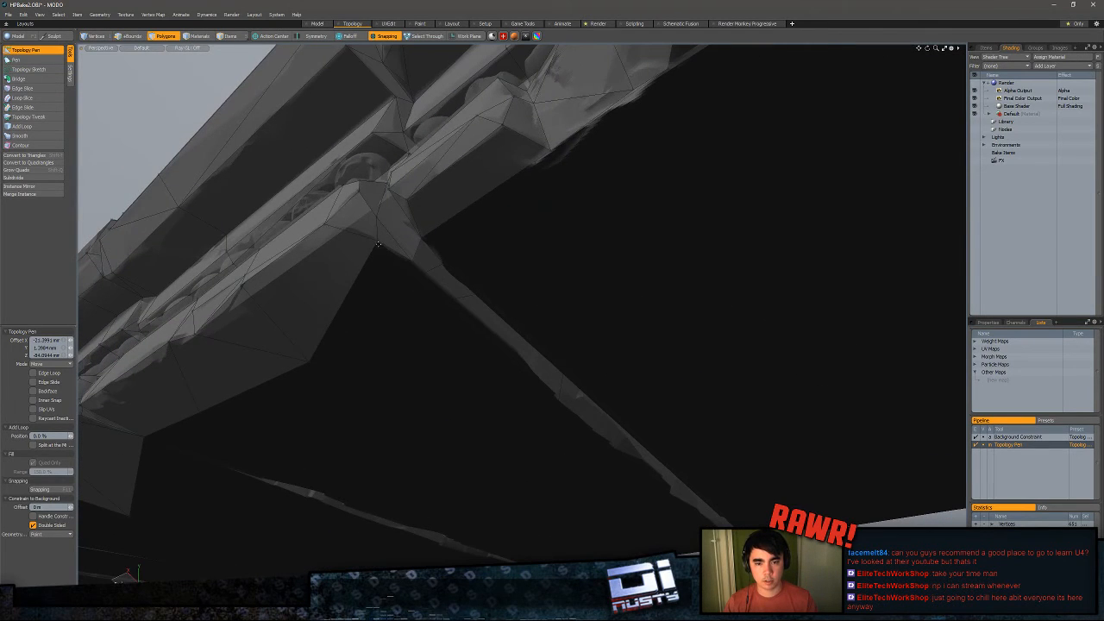
pyautogui.keyDown('shift'); pyautogui.moveTo(343, 302); pyautogui.dragTo(394, 436); pyautogui.keyUp('shift')
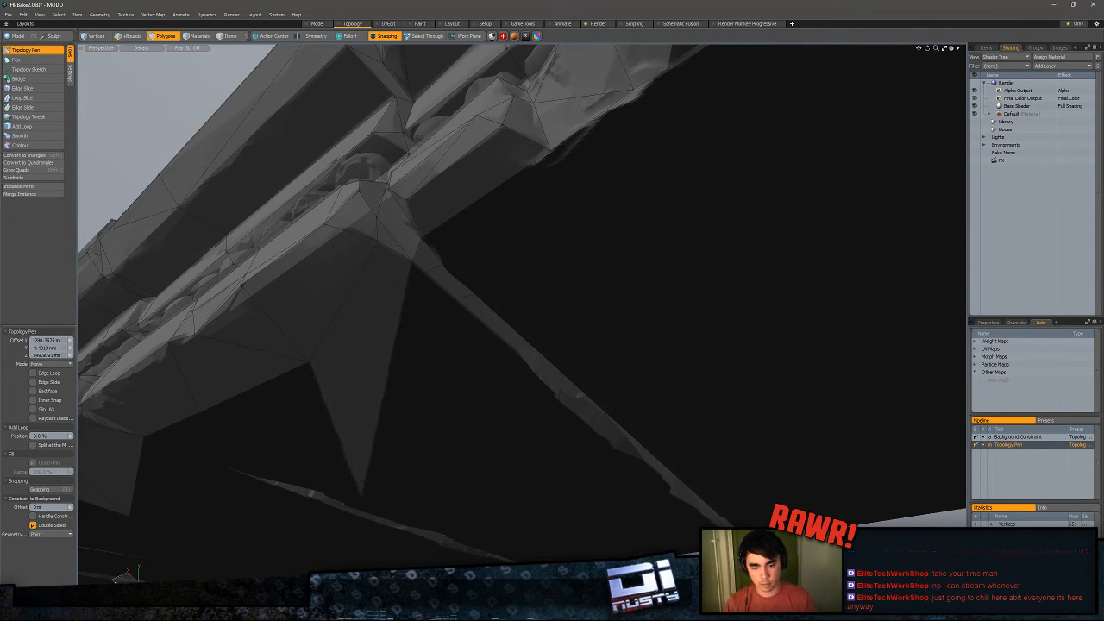
pyautogui.keyDown('alt'); pyautogui.moveTo(380, 489); pyautogui.dragTo(410, 306); pyautogui.keyUp('alt')
pyautogui.moveTo(289, 371); pyautogui.dragTo(498, 510)
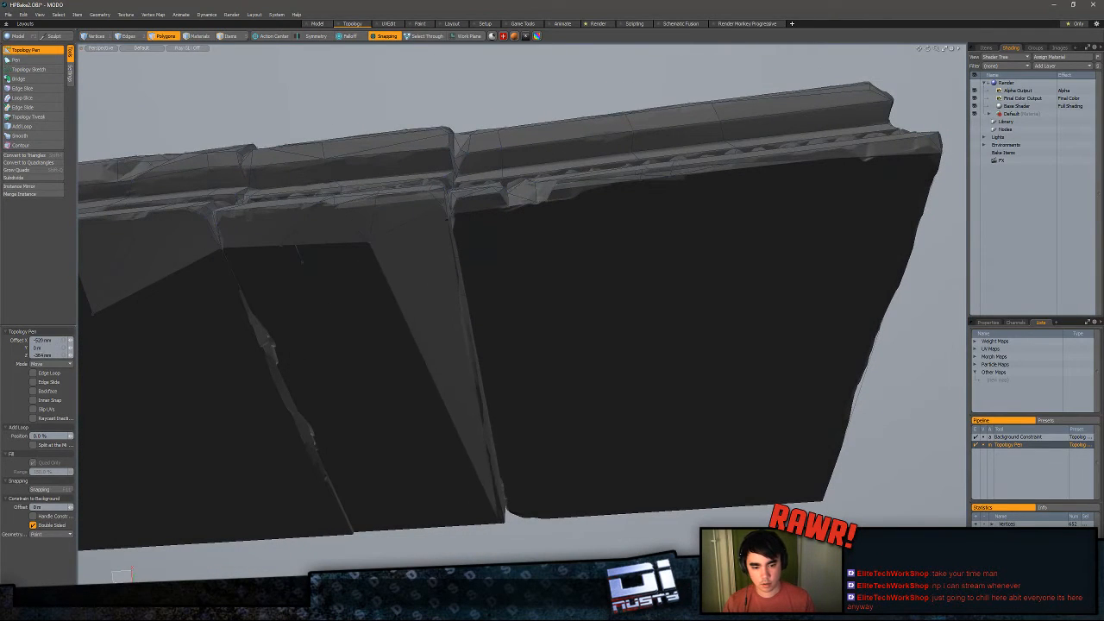
# - Extend the faces beneath the short ledge piece along the joint and across the end block's underside
pyautogui.keyDown('alt'); pyautogui.moveTo(300, 252); pyautogui.dragTo(515, 375); pyautogui.keyUp('alt')
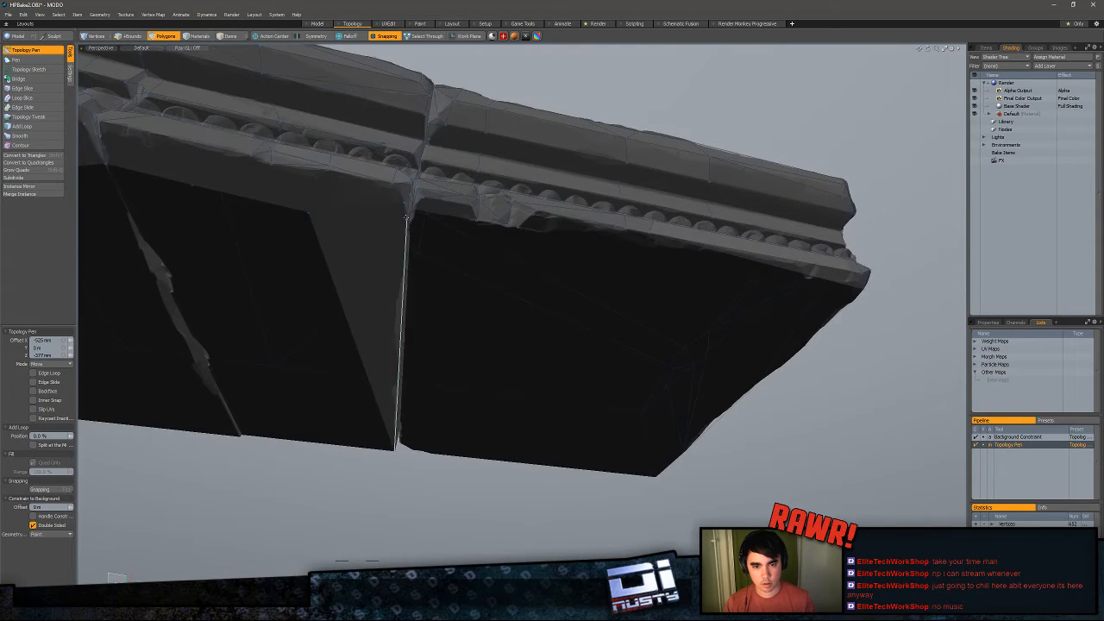
pyautogui.keyDown('ctrl'); pyautogui.keyDown('alt'); pyautogui.moveTo(410, 211); pyautogui.dragTo(445, 349); pyautogui.keyUp('alt'); pyautogui.keyUp('ctrl')
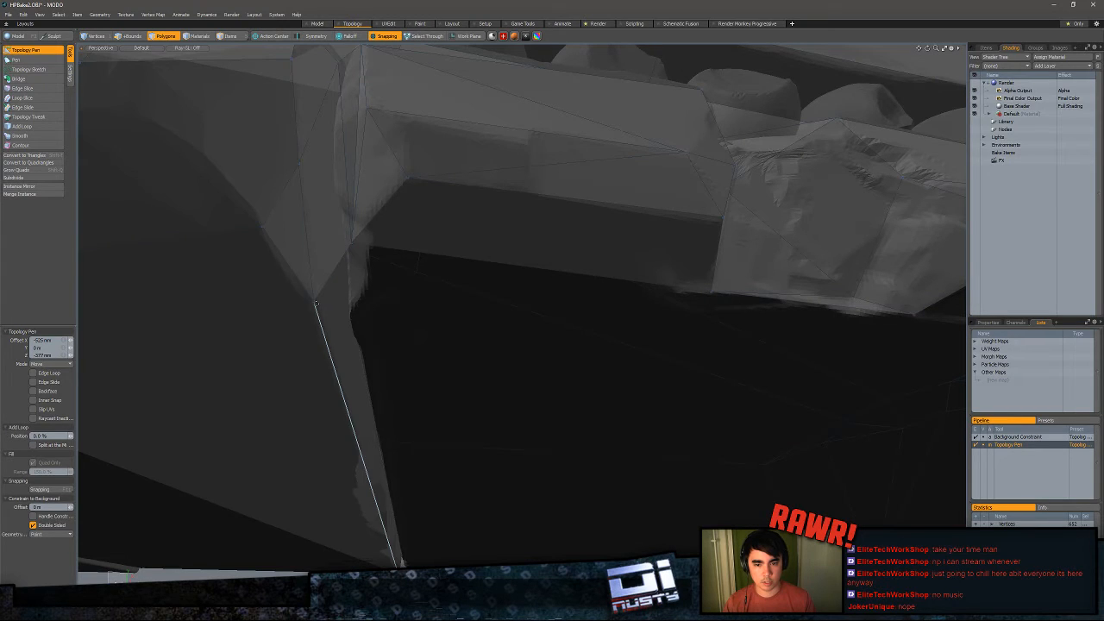
pyautogui.moveTo(352, 314); pyautogui.dragTo(402, 570)
pyautogui.moveTo(694, 562); pyautogui.dragTo(833, 290)
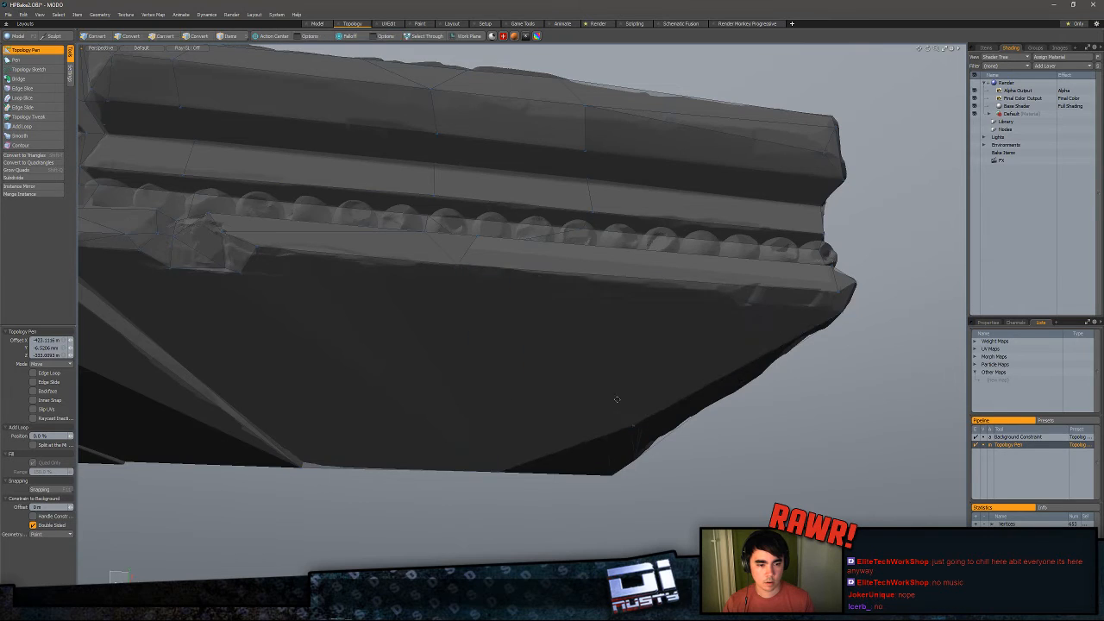
# - Fill the remaining rear corner of the end block's underside against the end face
pyautogui.keyDown('alt'); pyautogui.moveTo(616, 400); pyautogui.dragTo(345, 303); pyautogui.keyUp('alt')
pyautogui.keyDown('alt'); pyautogui.keyDown('shift'); pyautogui.moveTo(463, 327); pyautogui.dragTo(405, 327); pyautogui.keyUp('shift'); pyautogui.keyUp('alt')
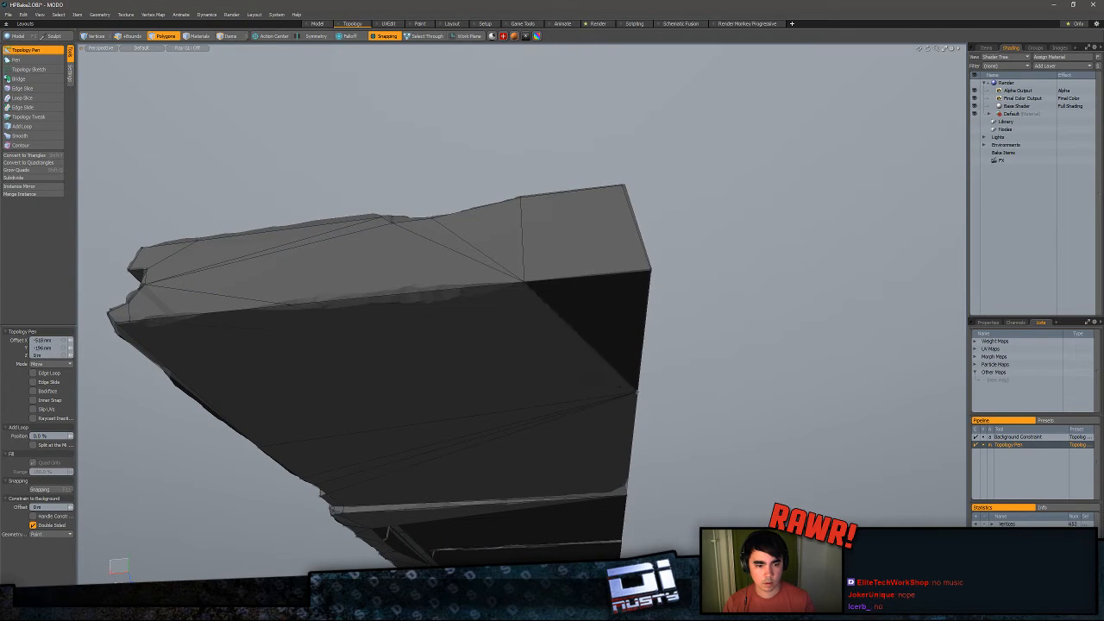
pyautogui.keyDown('alt'); pyautogui.moveTo(543, 354); pyautogui.dragTo(496, 352); pyautogui.keyUp('alt')
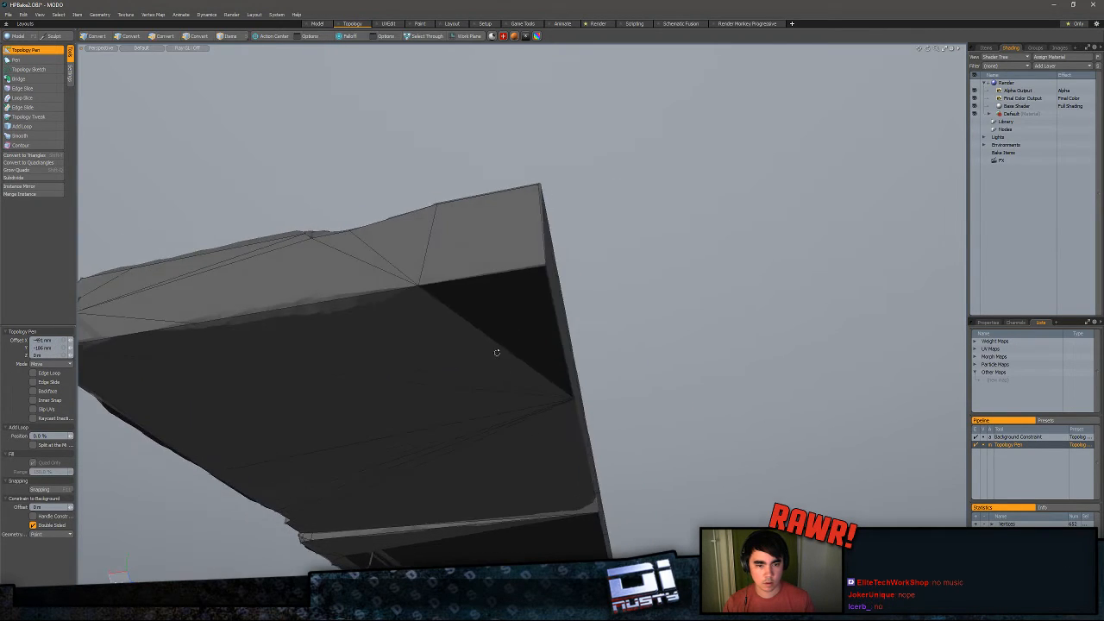
pyautogui.keyDown('alt'); pyautogui.moveTo(521, 274); pyautogui.dragTo(386, 331); pyautogui.keyUp('alt')
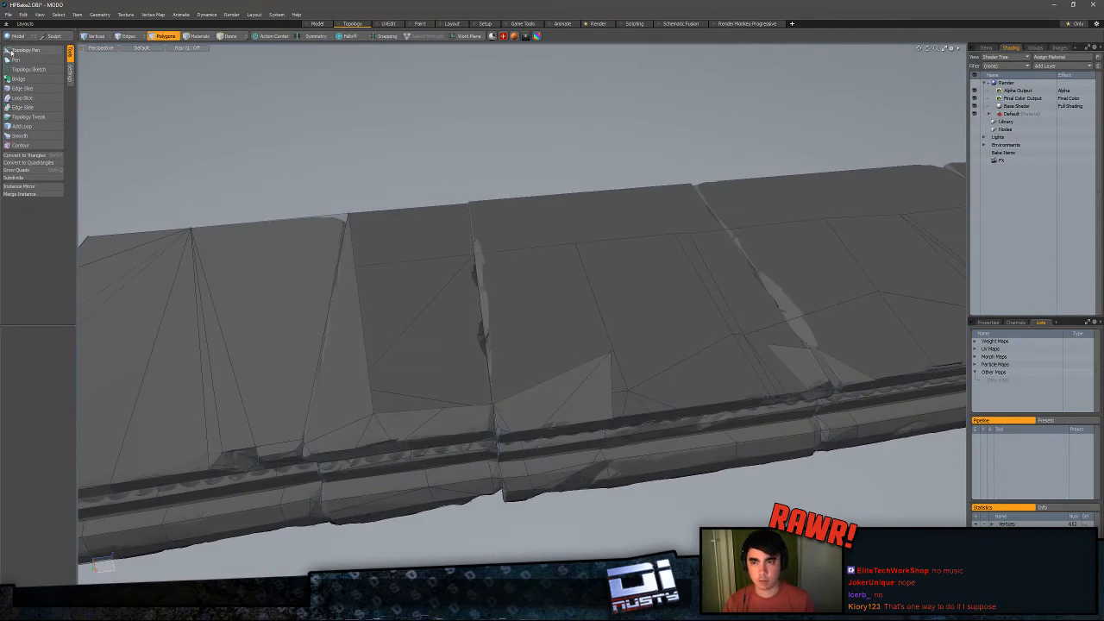
# - Fill the neighbouring slab's underside between its two joints up to the rear edge with Topology Pen
pyautogui.click(11, 53)
pyautogui.keyDown('alt'); pyautogui.moveTo(435, 413); pyautogui.dragTo(475, 420); pyautogui.keyUp('alt')
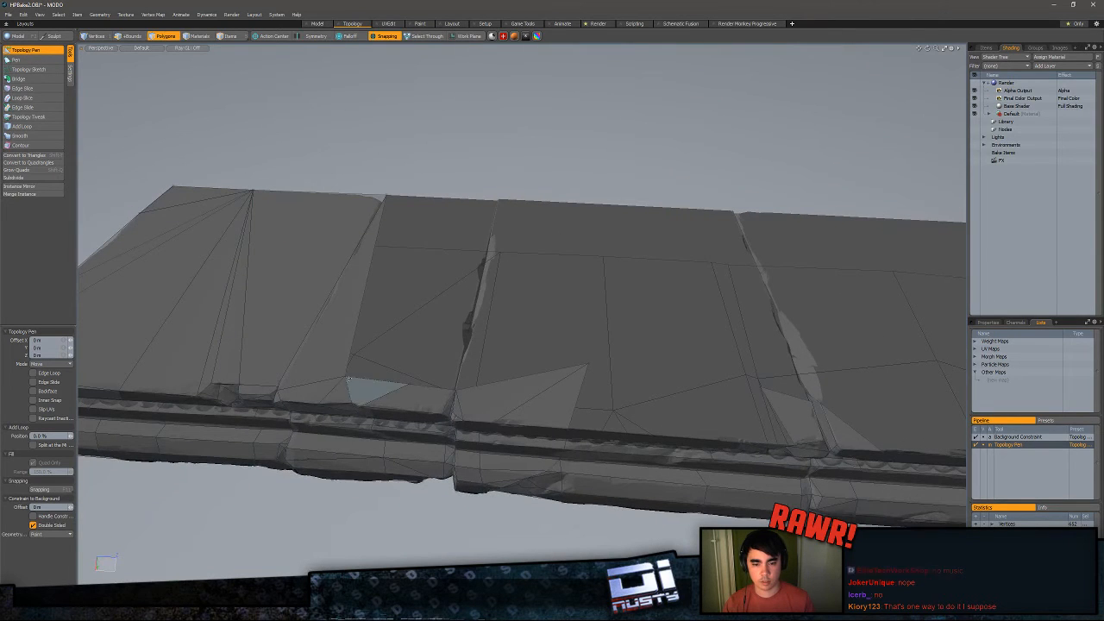
pyautogui.keyDown('shift'); pyautogui.moveTo(393, 379); pyautogui.dragTo(498, 201); pyautogui.keyUp('shift')
pyautogui.moveTo(379, 278)
pyautogui.keyDown('alt'); pyautogui.mouseDown()
pyautogui.moveTo(343, 282)
pyautogui.moveTo(381, 282)
pyautogui.mouseUp(); pyautogui.keyUp('alt')
pyautogui.moveTo(349, 411); pyautogui.dragTo(399, 402)
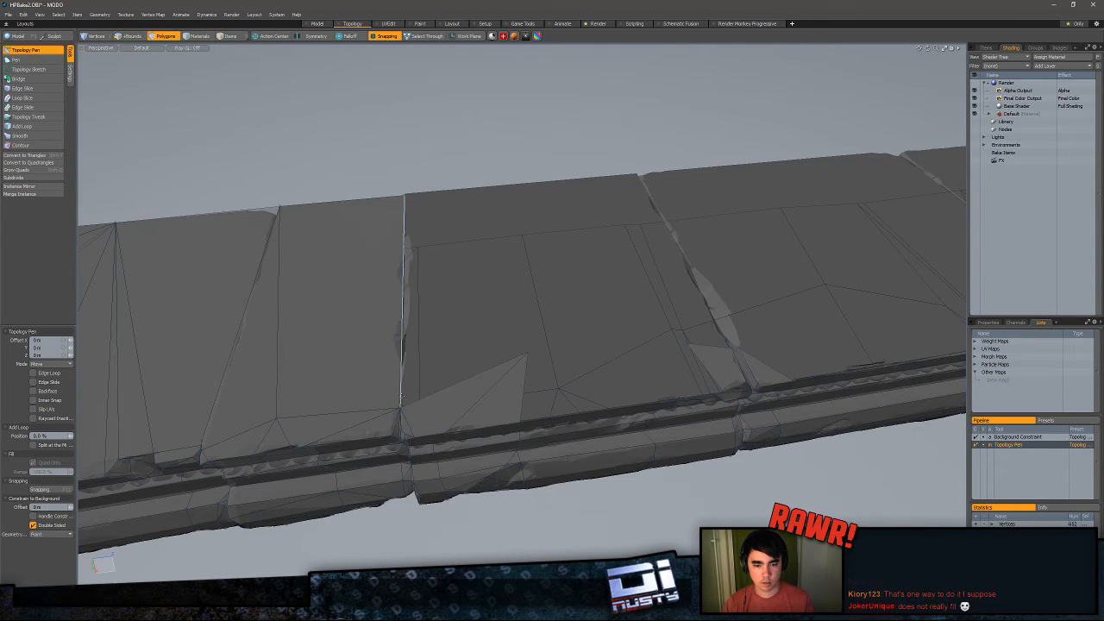
pyautogui.press('1')
pyautogui.click(400, 406)
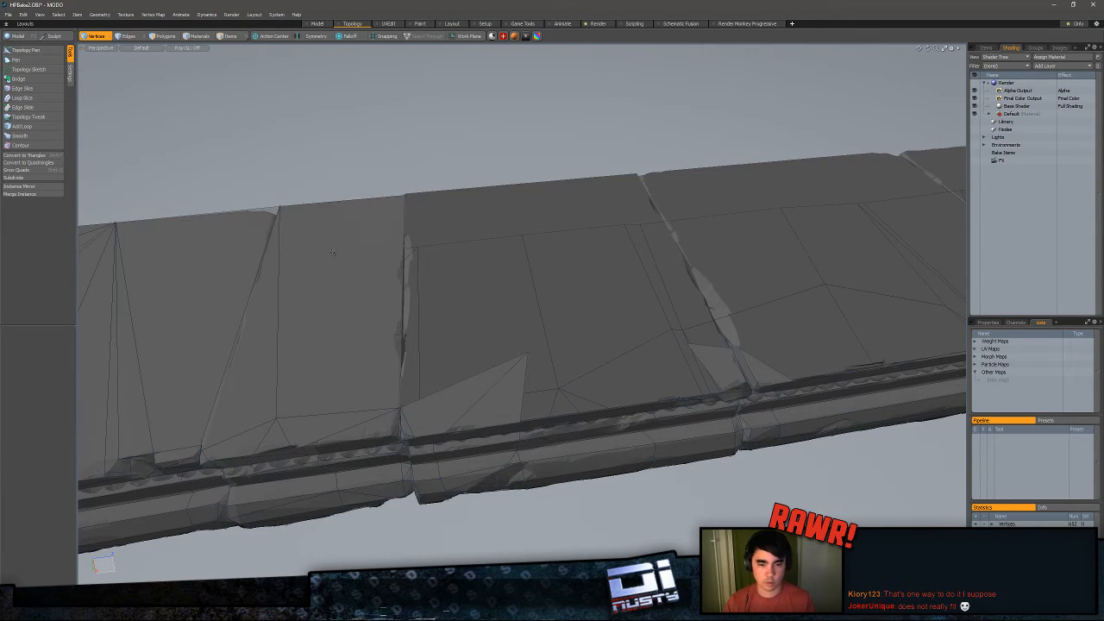
pyautogui.click(24, 51)
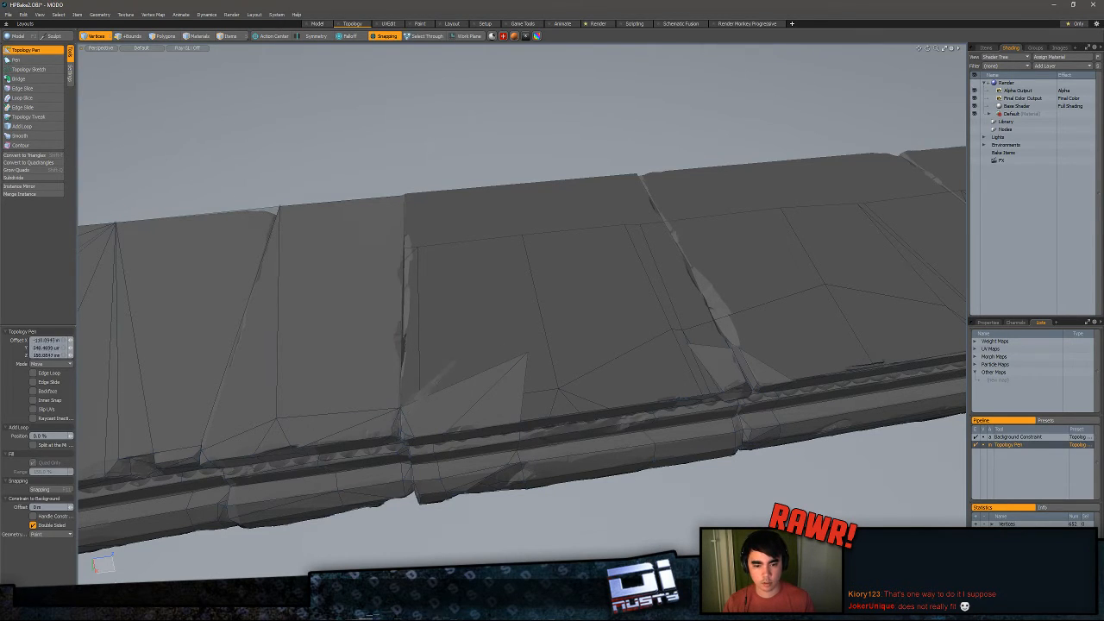
pyautogui.keyDown('alt'); pyautogui.moveTo(446, 362); pyautogui.dragTo(439, 389); pyautogui.keyUp('alt')
pyautogui.press('3')
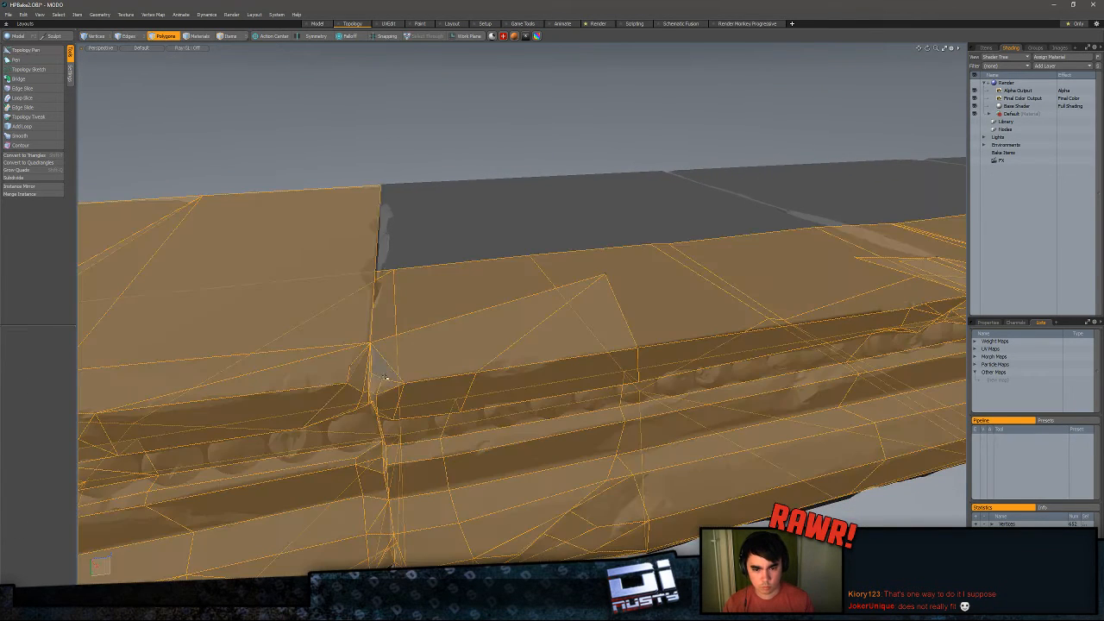
pyautogui.press('1')
pyautogui.press('3')
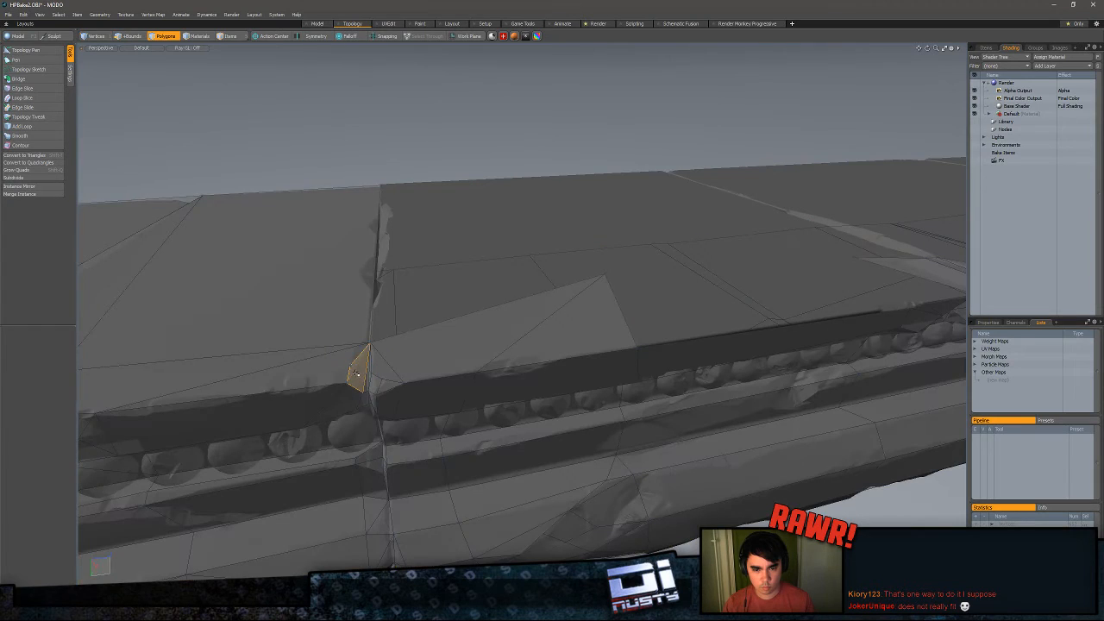
pyautogui.hotkey('alt', 'c')
pyautogui.click(478, 310)
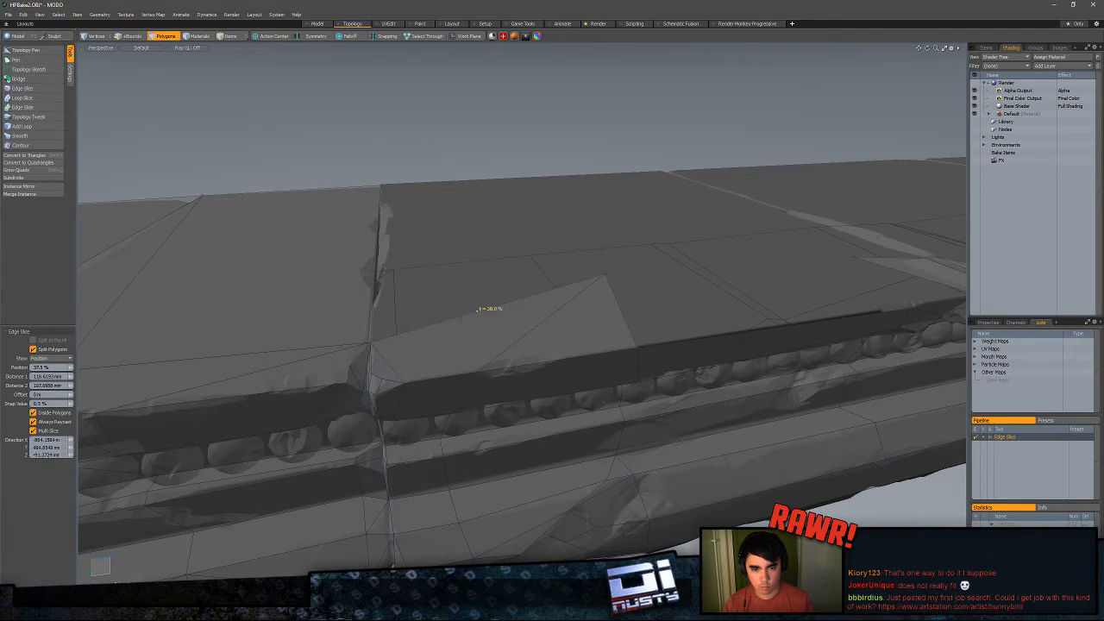
pyautogui.press('space')
# - Extend the next slab's front underside face with Topology Pen to the rear corners at both of its joints
pyautogui.click(49, 51)
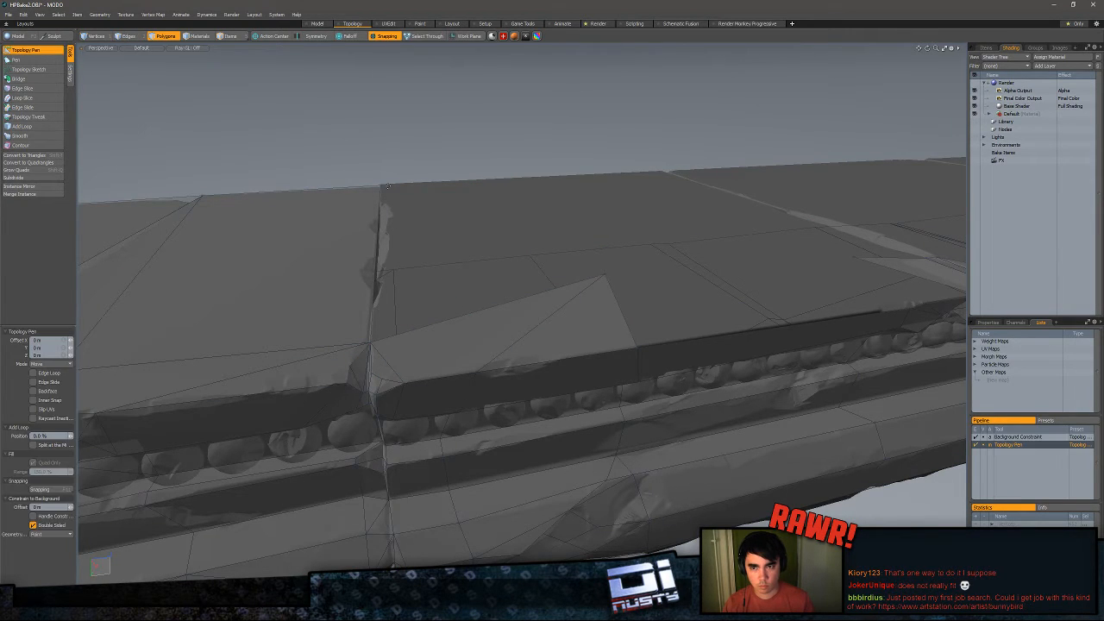
pyautogui.keyDown('shift'); pyautogui.moveTo(493, 305); pyautogui.dragTo(450, 303); pyautogui.keyUp('shift')
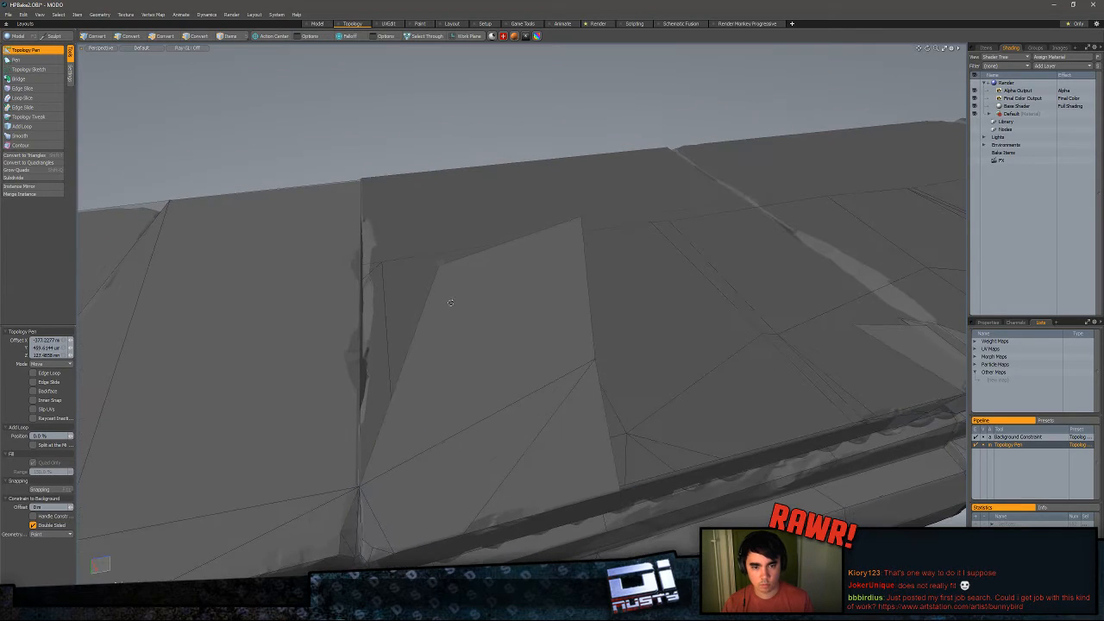
pyautogui.moveTo(437, 264); pyautogui.dragTo(362, 178)
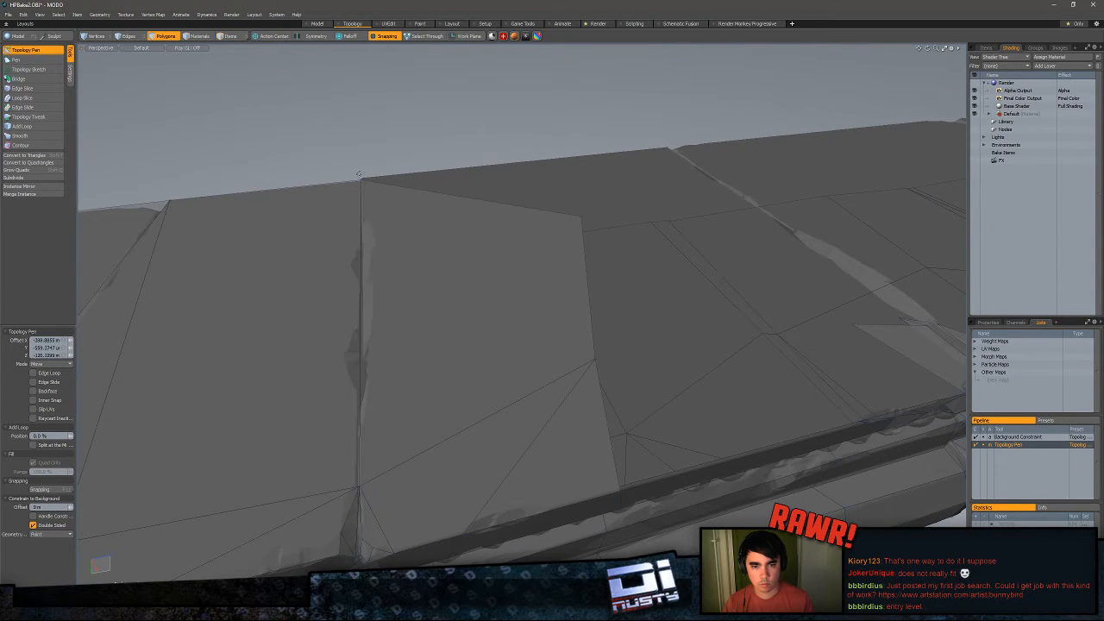
pyautogui.keyDown('alt'); pyautogui.moveTo(561, 224); pyautogui.dragTo(464, 261); pyautogui.keyUp('alt')
pyautogui.moveTo(401, 323); pyautogui.dragTo(565, 414, button='middle')
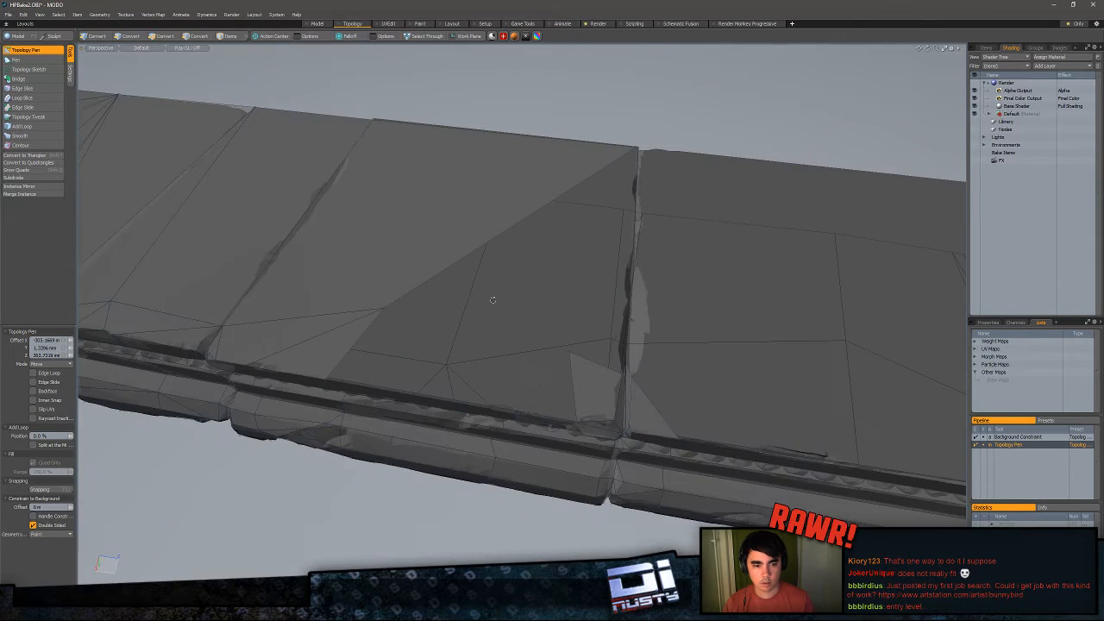
# - Extend the slab's front underside strip to the far joint and fill the remaining area toward its rear corner
pyautogui.keyDown('alt'); pyautogui.moveTo(579, 421); pyautogui.dragTo(533, 373); pyautogui.keyUp('alt')
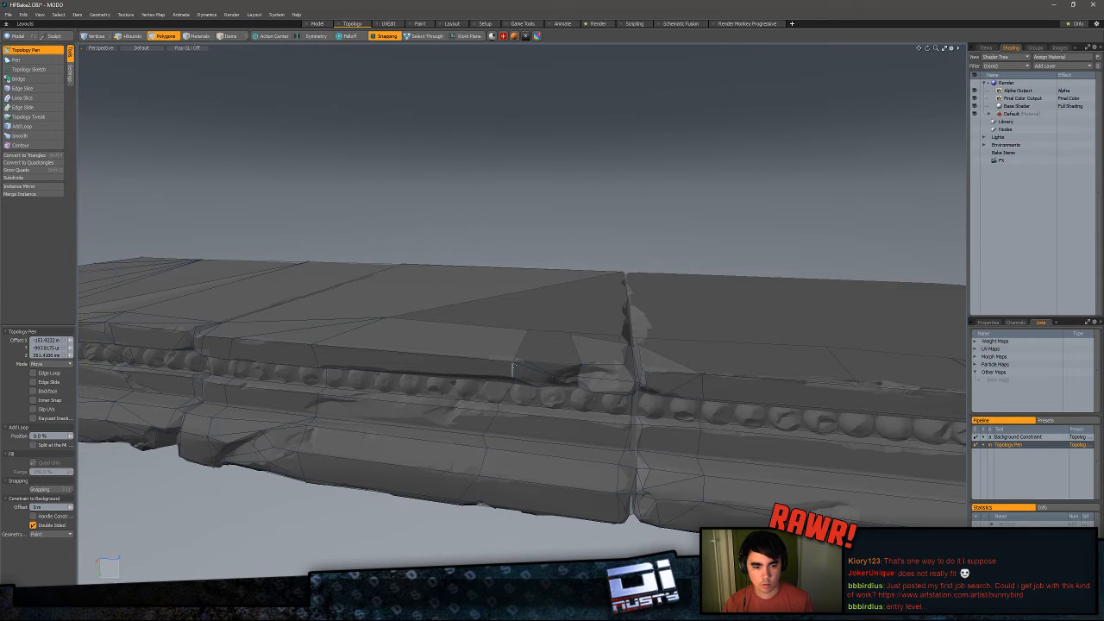
pyautogui.keyDown('shift'); pyautogui.moveTo(522, 351); pyautogui.dragTo(569, 355); pyautogui.keyUp('shift')
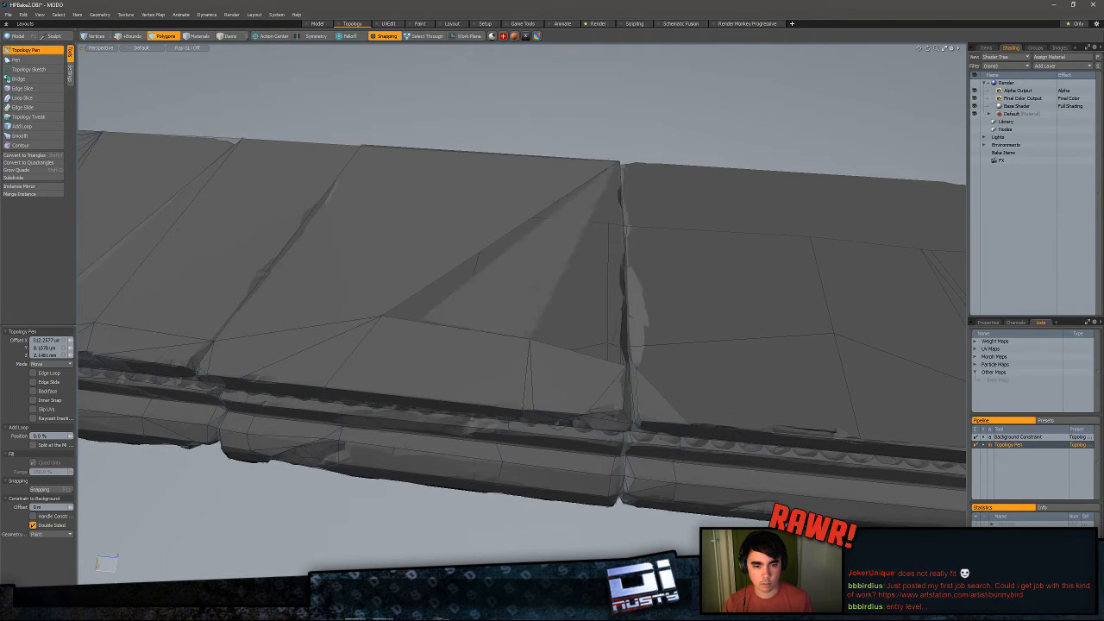
pyautogui.keyDown('alt'); pyautogui.moveTo(557, 347); pyautogui.dragTo(608, 374); pyautogui.keyUp('alt')
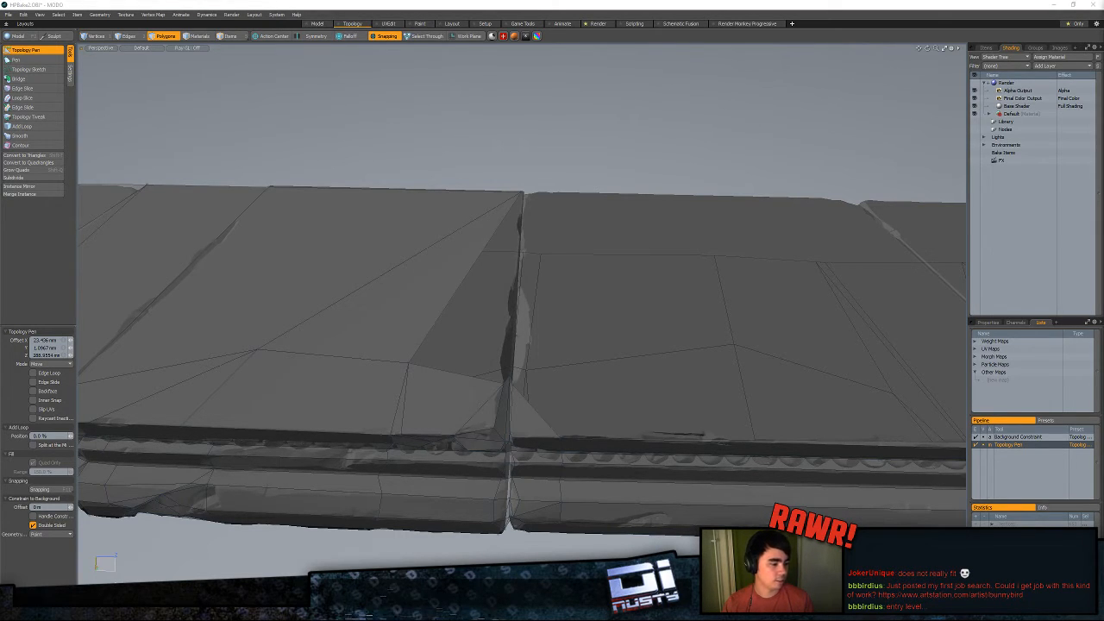
pyautogui.keyDown('alt'); pyautogui.moveTo(760, 411); pyautogui.dragTo(636, 414); pyautogui.keyUp('alt')
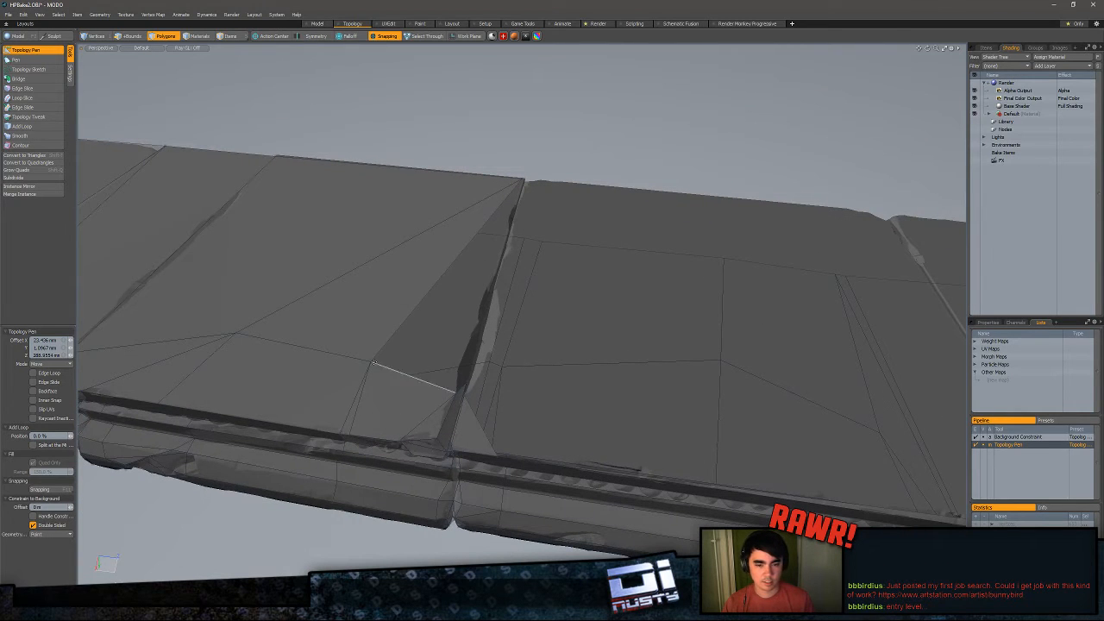
pyautogui.keyDown('ctrl'); pyautogui.moveTo(388, 373); pyautogui.dragTo(530, 364); pyautogui.keyUp('ctrl')
pyautogui.scroll(5, 466, 385)
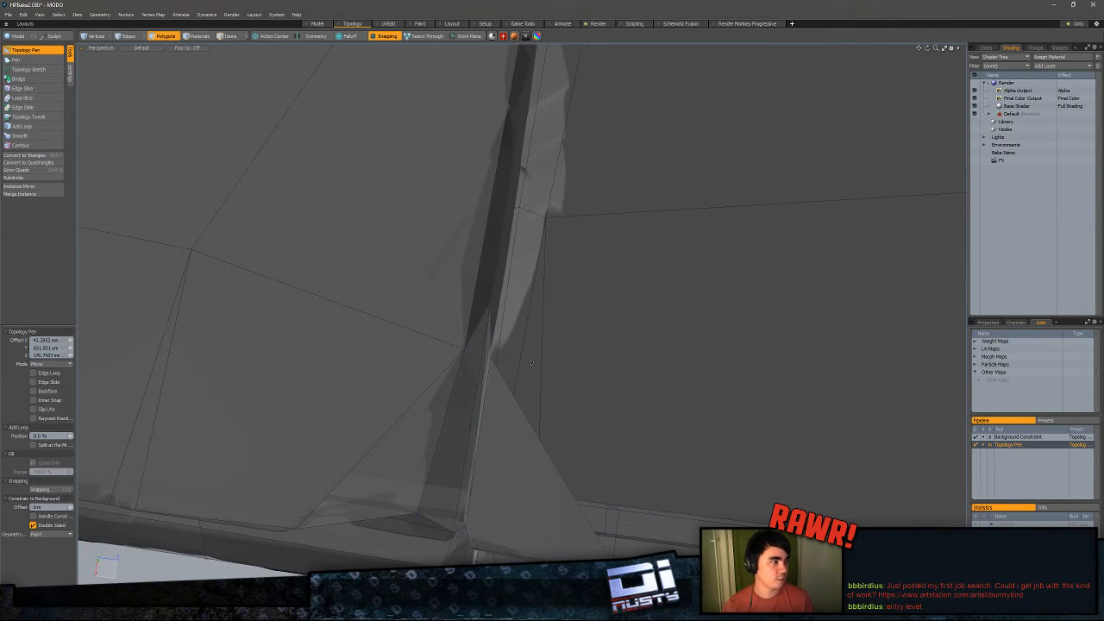
# - Extend the underside faces across the chipped joint and over the following slab toward its far joint
pyautogui.keyDown('alt'); pyautogui.moveTo(492, 324); pyautogui.dragTo(474, 353); pyautogui.keyUp('alt')
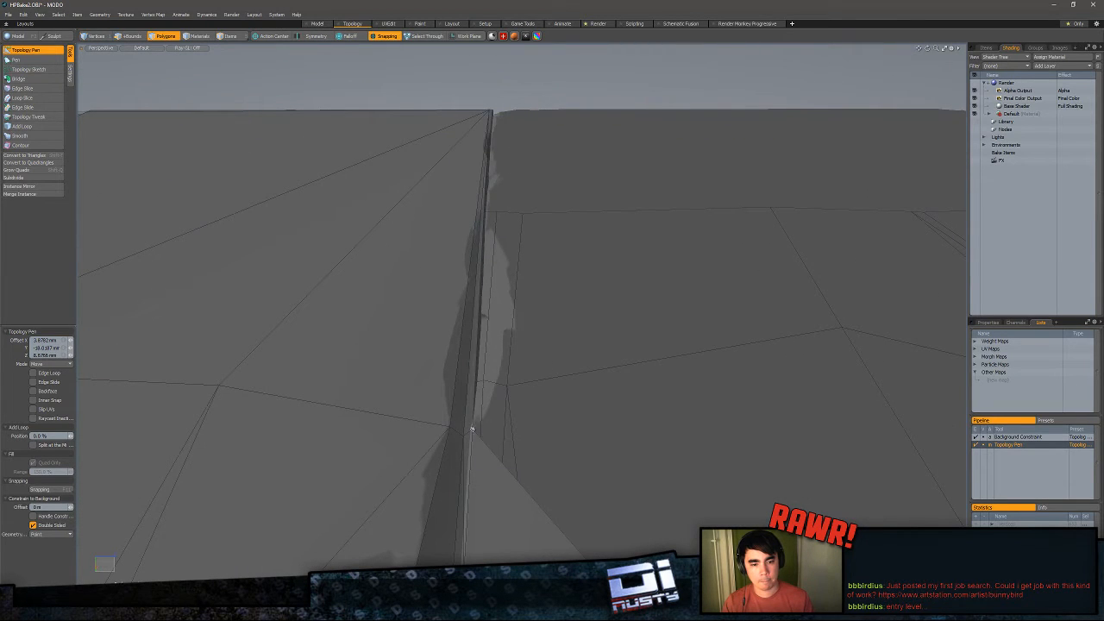
pyautogui.moveTo(472, 429); pyautogui.dragTo(535, 373)
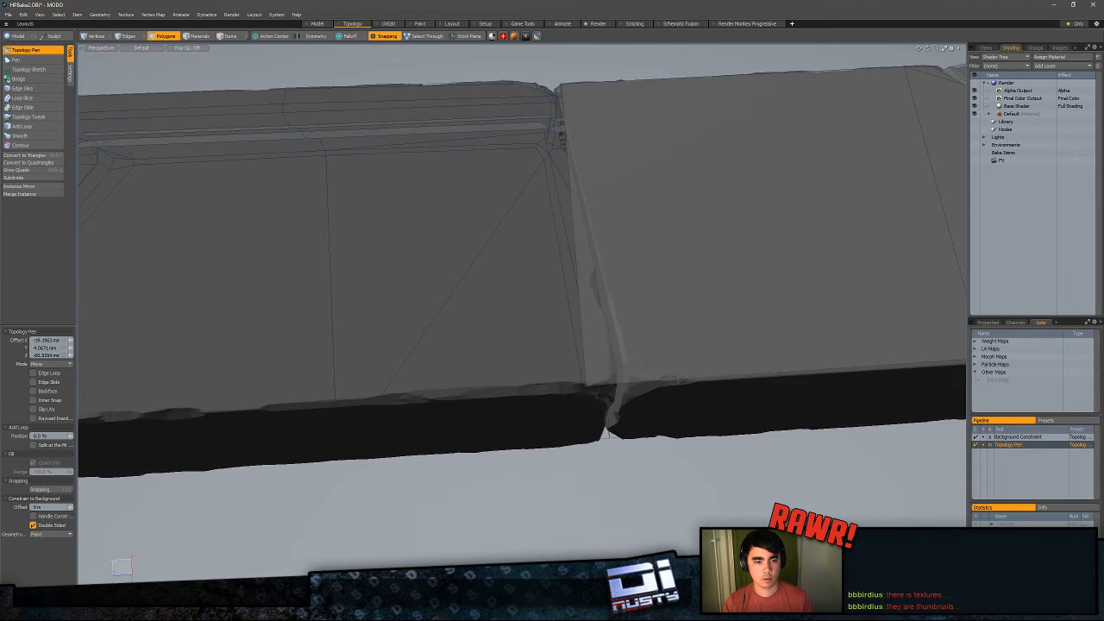
pyautogui.keyDown('alt'); pyautogui.moveTo(605, 432); pyautogui.dragTo(602, 175); pyautogui.keyUp('alt')
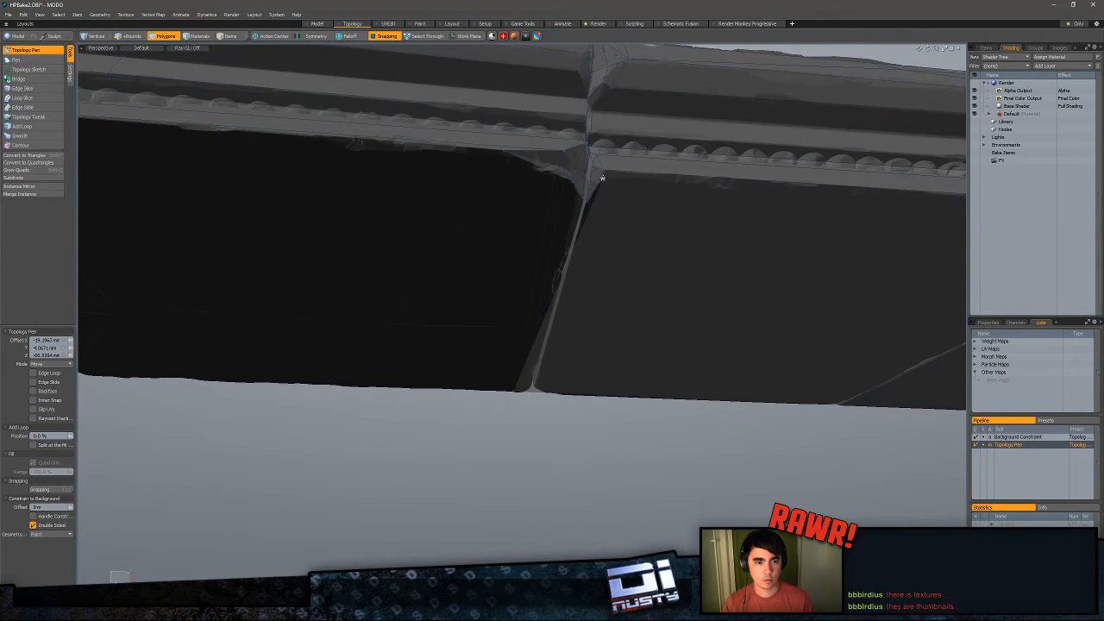
# - Pull a small face out from the joint's front end onto the front corner of the slab before the end block
pyautogui.keyDown('alt'); pyautogui.moveTo(590, 223); pyautogui.dragTo(542, 184); pyautogui.keyUp('alt')
pyautogui.keyDown('alt'); pyautogui.moveTo(492, 374); pyautogui.dragTo(556, 281); pyautogui.keyUp('alt')
pyautogui.keyDown('ctrl'); pyautogui.keyDown('alt'); pyautogui.moveTo(557, 259); pyautogui.dragTo(623, 301); pyautogui.keyUp('alt'); pyautogui.keyUp('ctrl')
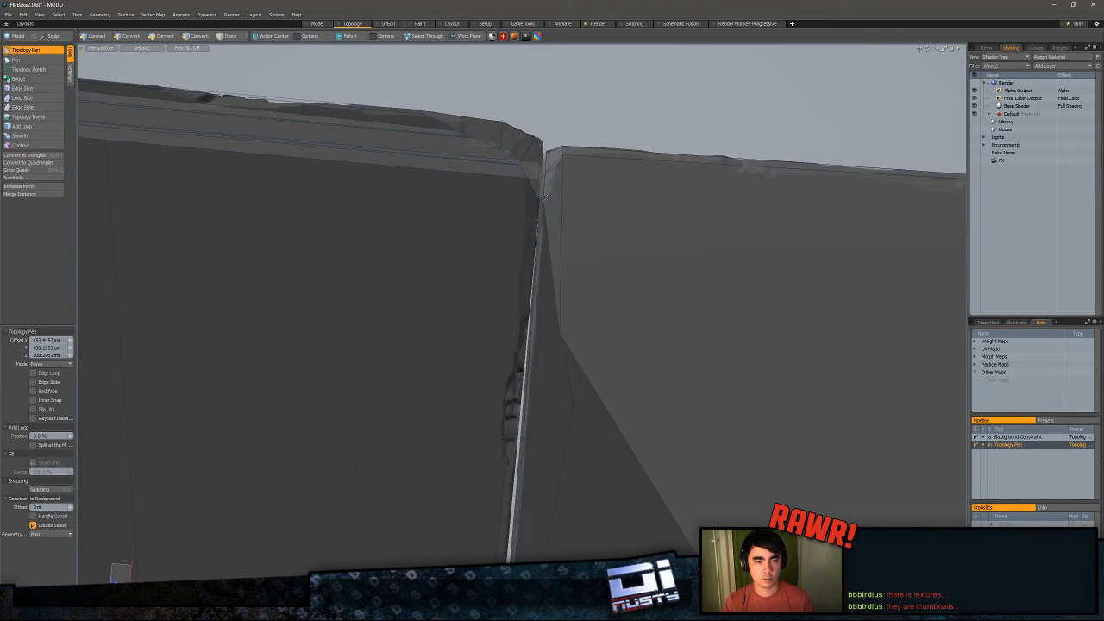
pyautogui.moveTo(544, 203); pyautogui.dragTo(439, 331)
pyautogui.moveTo(538, 196); pyautogui.dragTo(409, 232)
pyautogui.scroll(-2, 453, 324)
pyautogui.scroll(-1, 408, 232)
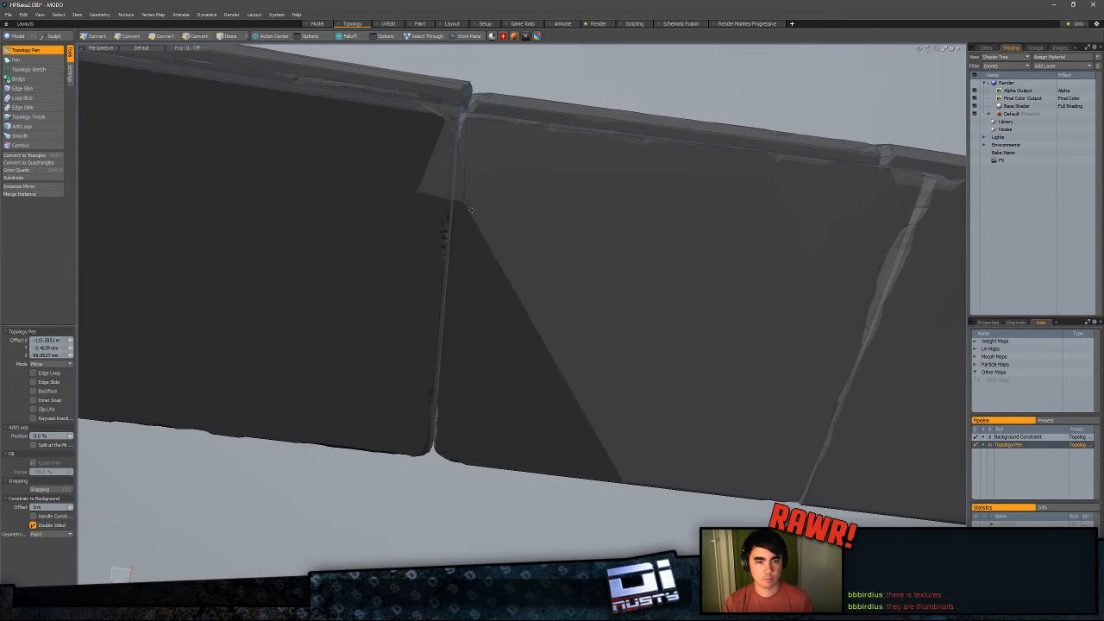
# - Extend the slab's underside faces from the small corner patch and front strip back to the rear edge
pyautogui.moveTo(464, 204); pyautogui.dragTo(323, 532)
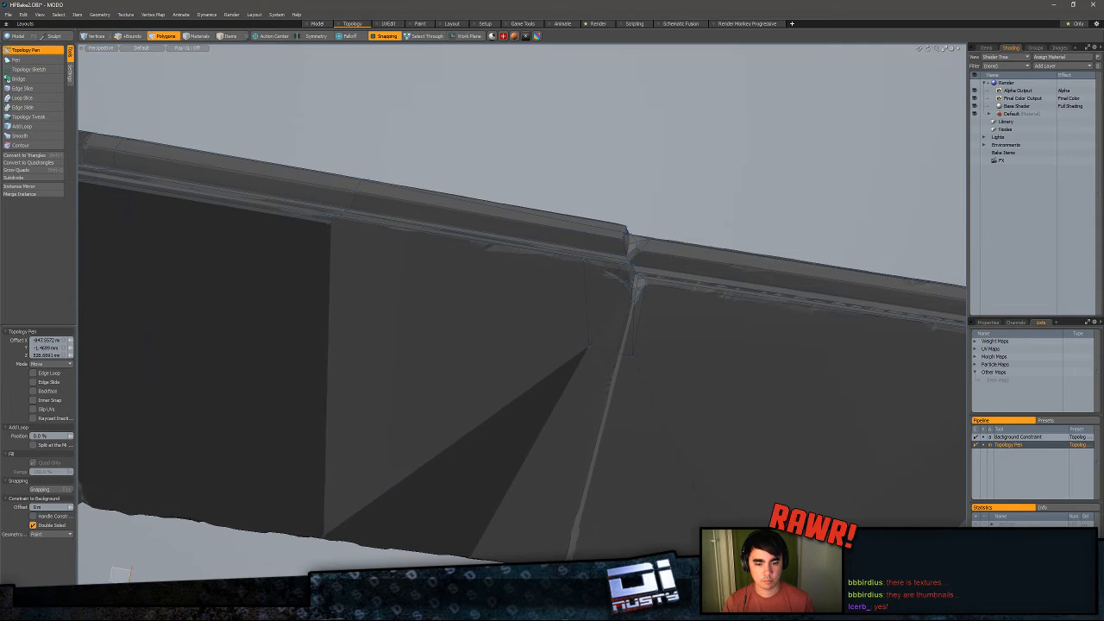
pyautogui.keyDown('alt'); pyautogui.moveTo(388, 435); pyautogui.dragTo(407, 391); pyautogui.keyUp('alt')
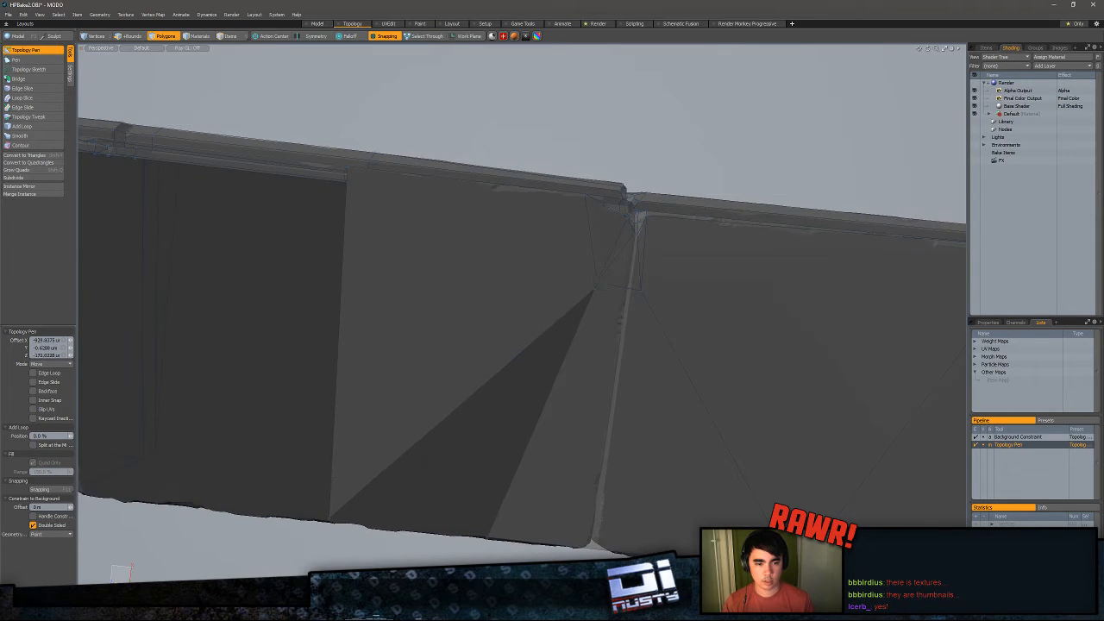
pyautogui.keyDown('shift'); pyautogui.moveTo(593, 290); pyautogui.dragTo(488, 536); pyautogui.keyUp('shift')
# - Close the triangular gap between the corner patch and the rear edge on the slab's underside
pyautogui.press('space')
pyautogui.click(491, 490)
pyautogui.keyDown('alt'); pyautogui.keyDown('shift'); pyautogui.moveTo(553, 464); pyautogui.dragTo(680, 279); pyautogui.keyUp('shift'); pyautogui.keyUp('alt')
pyautogui.click(621, 214)
pyautogui.keyDown('alt'); pyautogui.moveTo(620, 215); pyautogui.dragTo(533, 220); pyautogui.keyUp('alt')
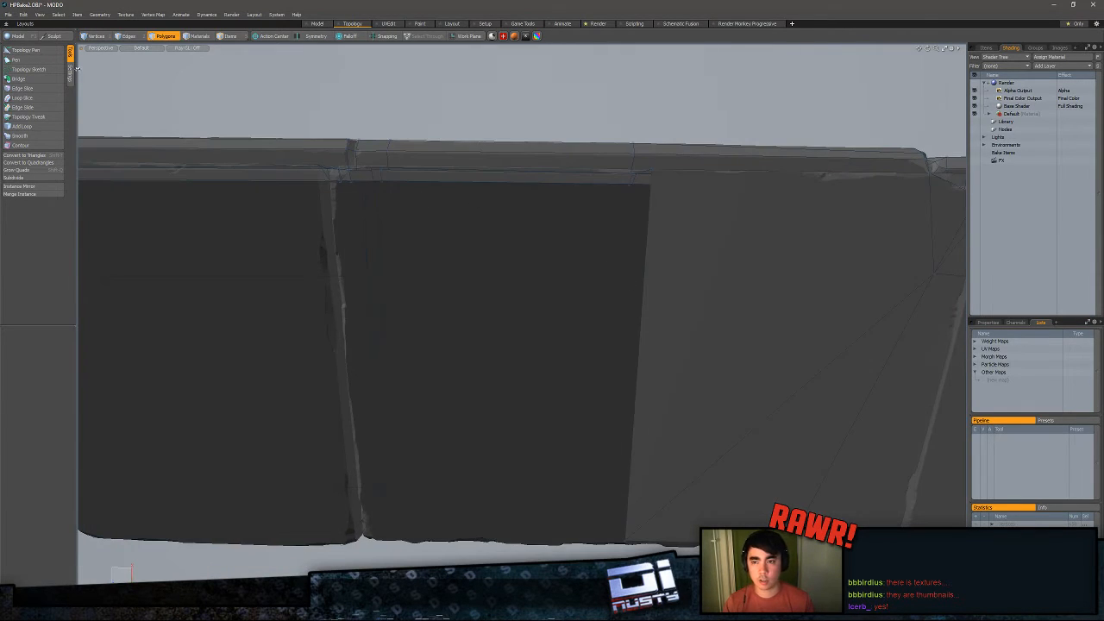
# - Extend the slab's open underside edge with Topology Pen until it lies close to the end block joint
pyautogui.click(26, 50)
pyautogui.keyDown('alt'); pyautogui.moveTo(459, 224); pyautogui.dragTo(500, 256); pyautogui.keyUp('alt')
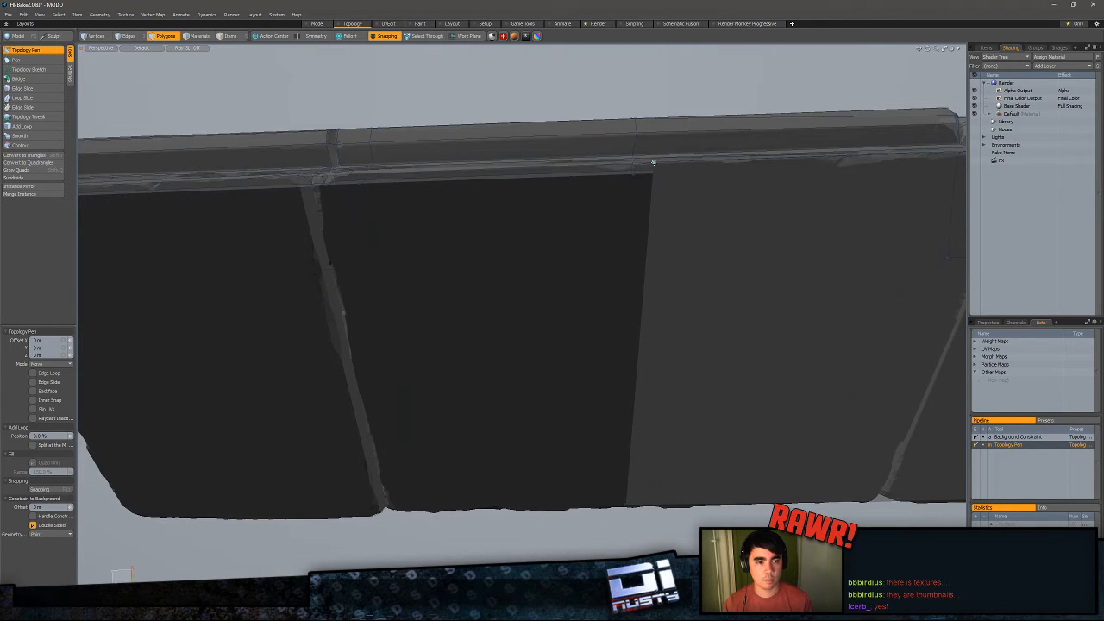
pyautogui.keyDown('shift'); pyautogui.moveTo(654, 162); pyautogui.dragTo(354, 185); pyautogui.keyUp('shift')
pyautogui.moveTo(483, 336); pyautogui.dragTo(530, 377)
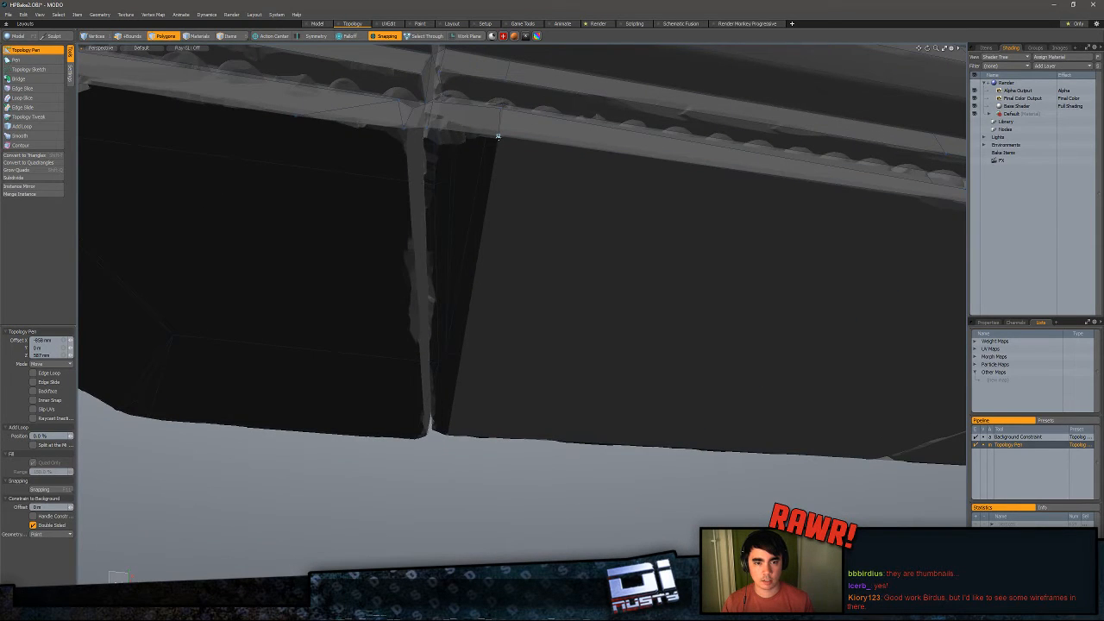
# - Extend the underside across the last joint and onto the adjoining part of the end block
pyautogui.moveTo(498, 136); pyautogui.dragTo(400, 138)
pyautogui.moveTo(417, 343); pyautogui.dragTo(385, 374)
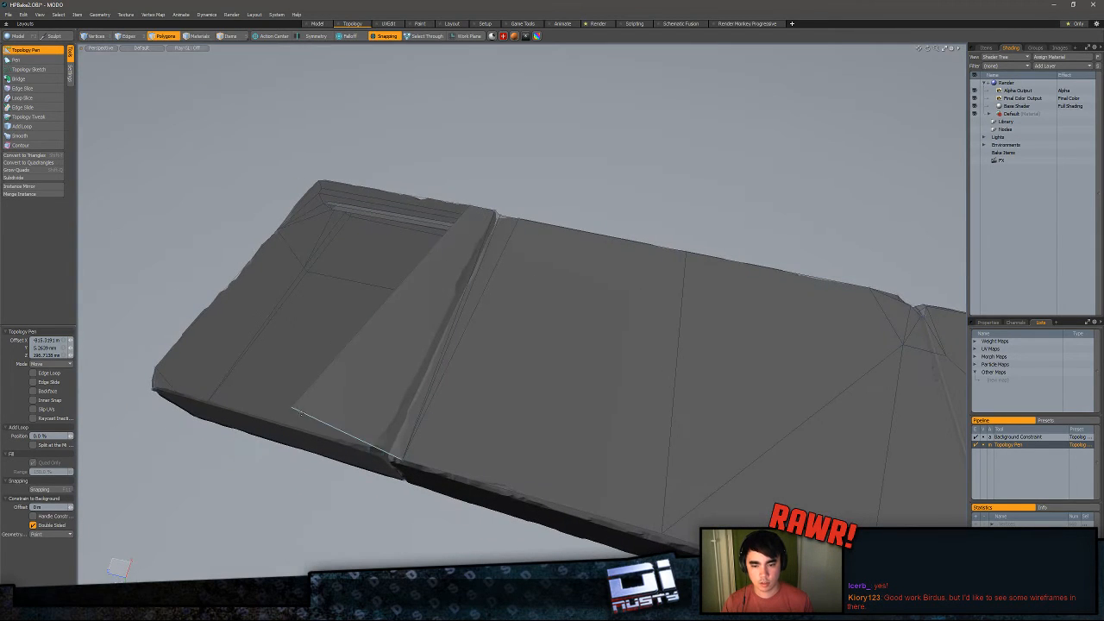
pyautogui.moveTo(290, 407); pyautogui.dragTo(481, 269)
# - Clean up the narrow underside strip beside the end block joint by merging its extra vertices into the adjoining corners
pyautogui.press('2')
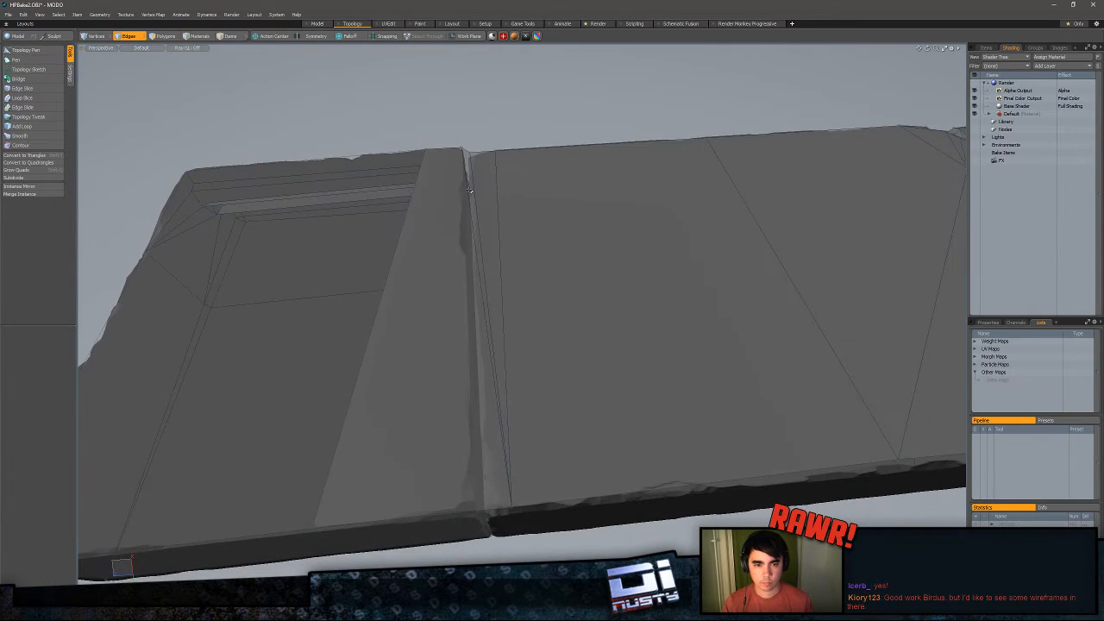
pyautogui.press('1')
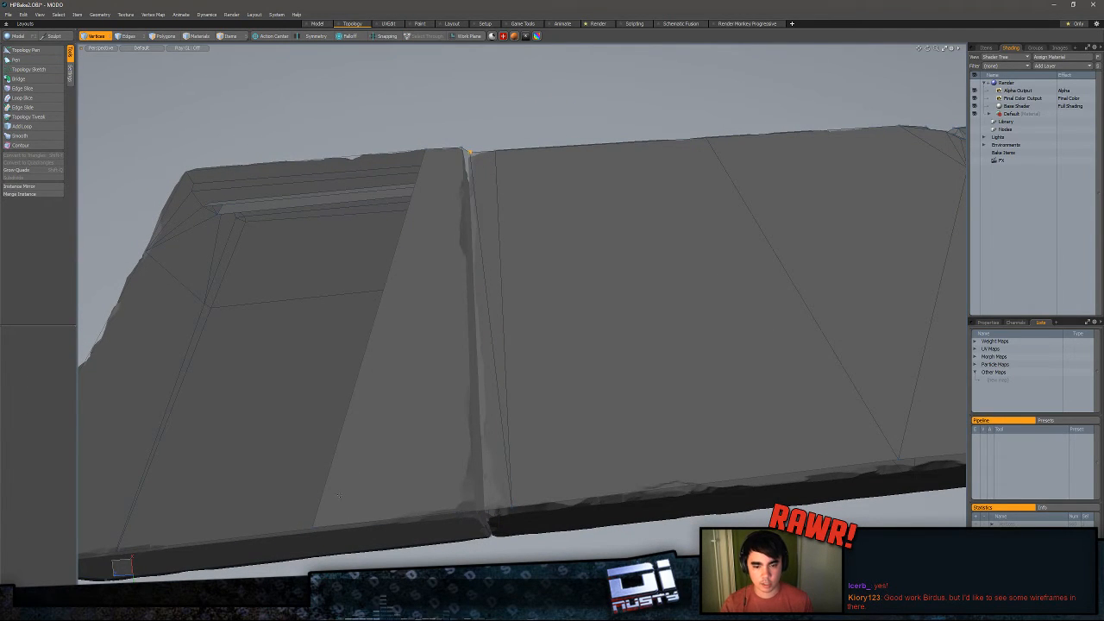
pyautogui.keyDown('alt'); pyautogui.moveTo(296, 405); pyautogui.dragTo(479, 377); pyautogui.keyUp('alt')
pyautogui.press('2')
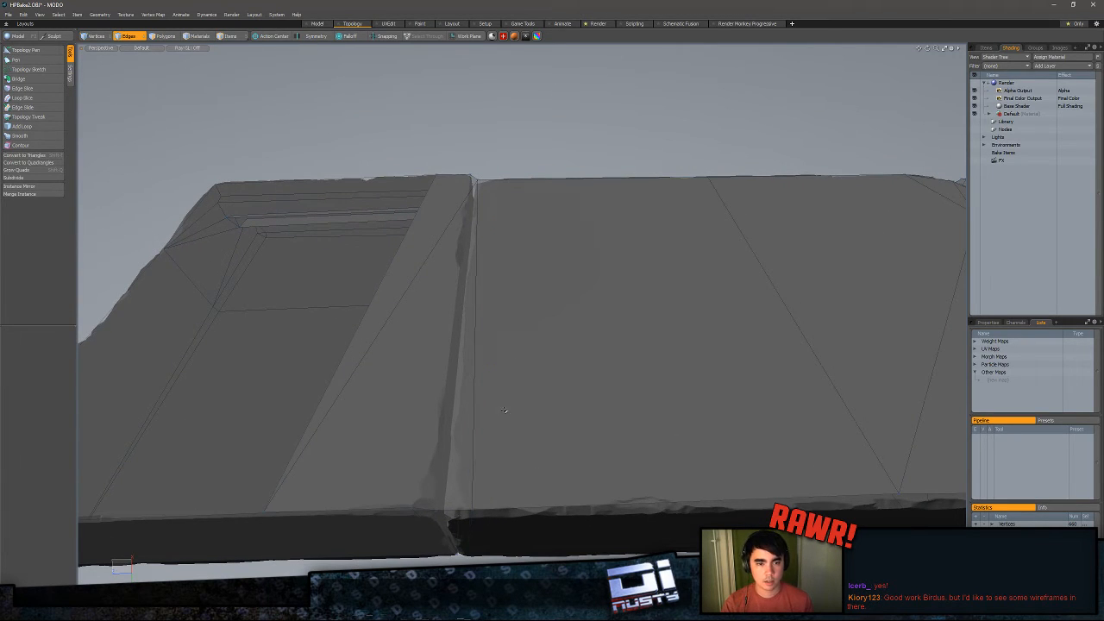
pyautogui.press('1')
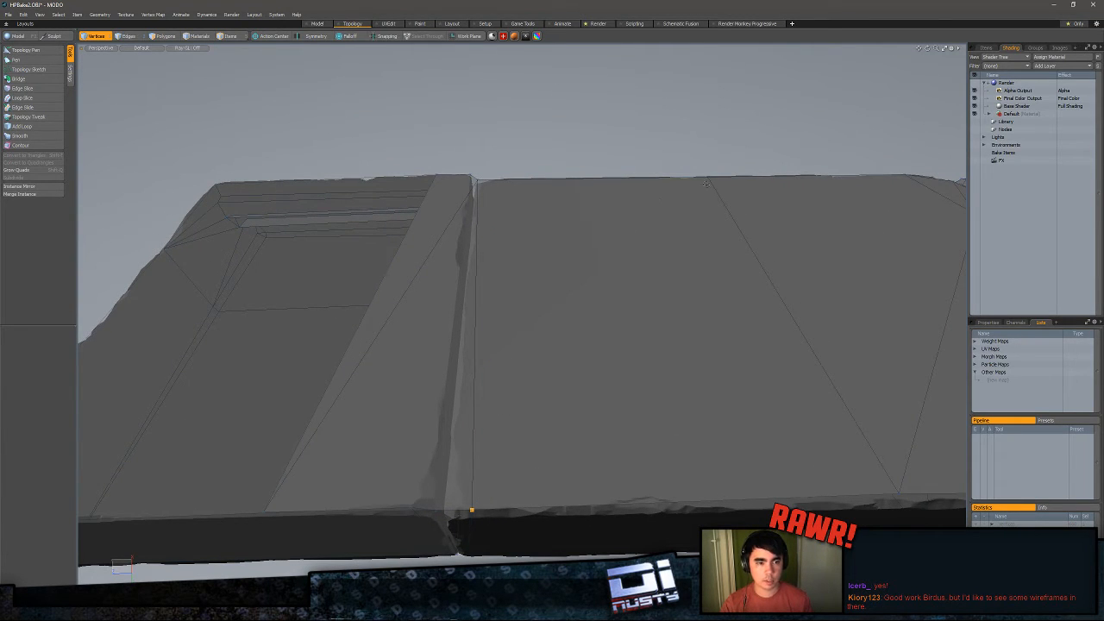
# - Remove the extra vertices and edge on the slab's front lip under the beads beside the end block joint
pyautogui.keyDown('alt'); pyautogui.moveTo(625, 169); pyautogui.dragTo(520, 362); pyautogui.keyUp('alt')
pyautogui.press('3')
pyautogui.click(483, 337)
pyautogui.scroll(1, 509, 371)
pyautogui.press('1')
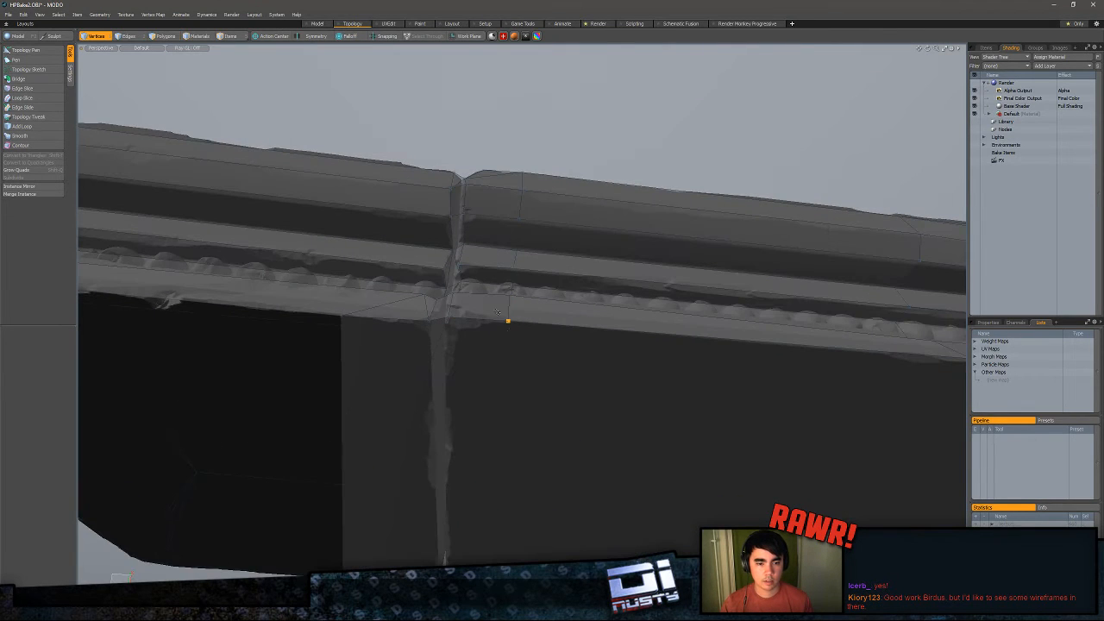
pyautogui.press('2')
pyautogui.keyDown('alt'); pyautogui.moveTo(498, 312); pyautogui.dragTo(537, 281); pyautogui.keyUp('alt')
pyautogui.keyDown('alt'); pyautogui.moveTo(540, 335); pyautogui.dragTo(483, 367); pyautogui.keyUp('alt')
pyautogui.press('1')
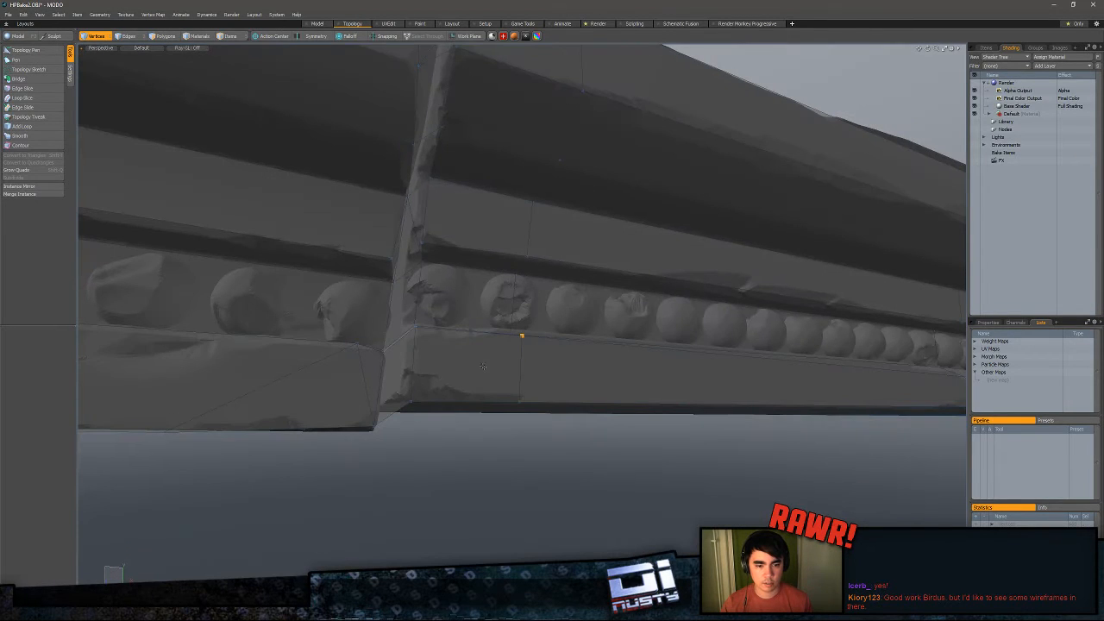
pyautogui.press('2')
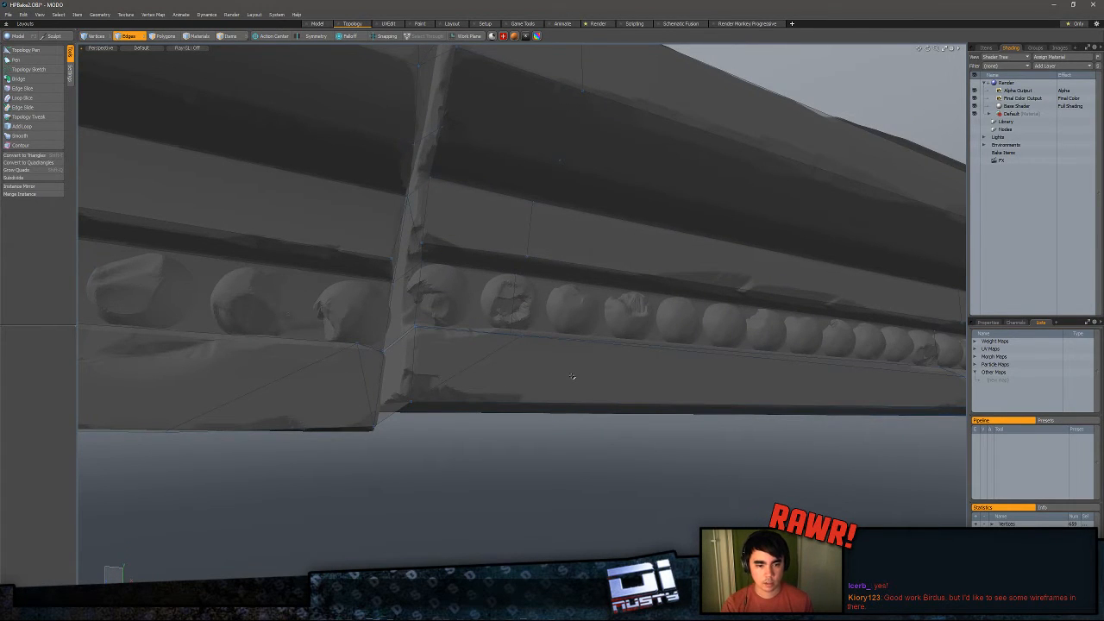
pyautogui.keyDown('alt'); pyautogui.moveTo(573, 376); pyautogui.dragTo(596, 376); pyautogui.keyUp('alt')
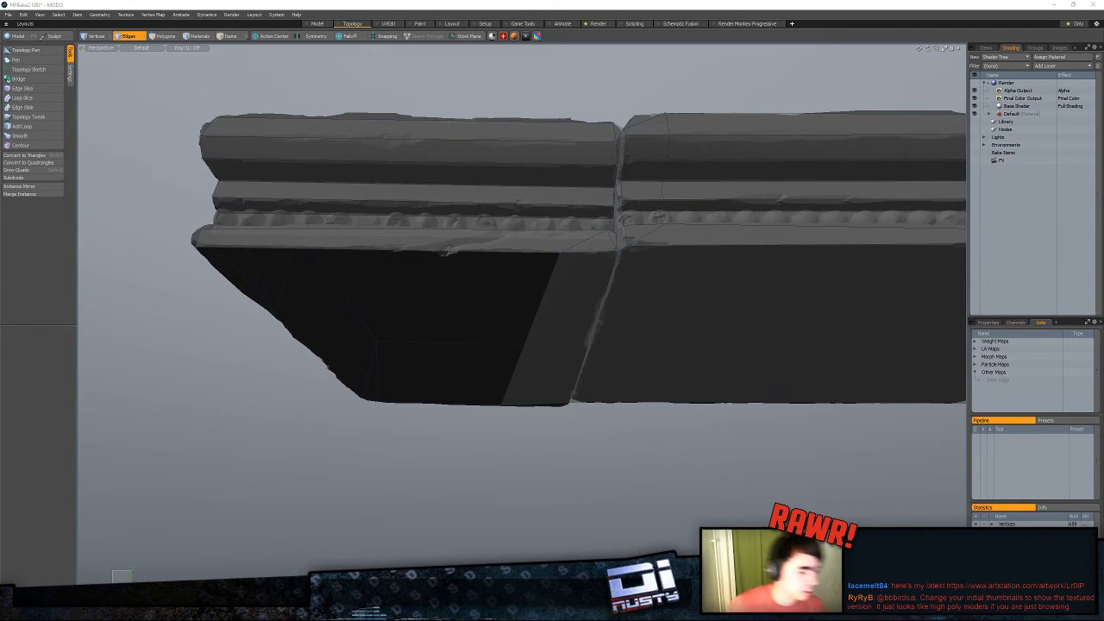
pyautogui.click(475, 4)
pyautogui.keyDown('alt'); pyautogui.moveTo(478, 98); pyautogui.dragTo(573, 248); pyautogui.keyUp('alt')
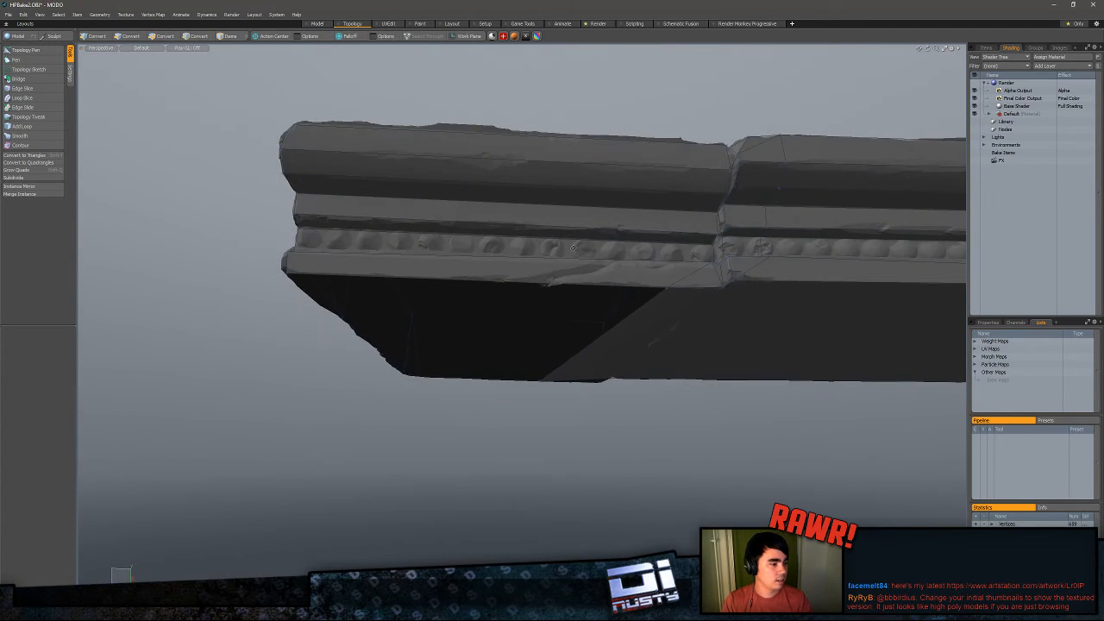
# - Move the low-poly vertices at the end of the moulded ledge with the Topology Pen, using snapping
pyautogui.keyDown('alt'); pyautogui.moveTo(659, 291); pyautogui.dragTo(671, 274); pyautogui.keyUp('alt')
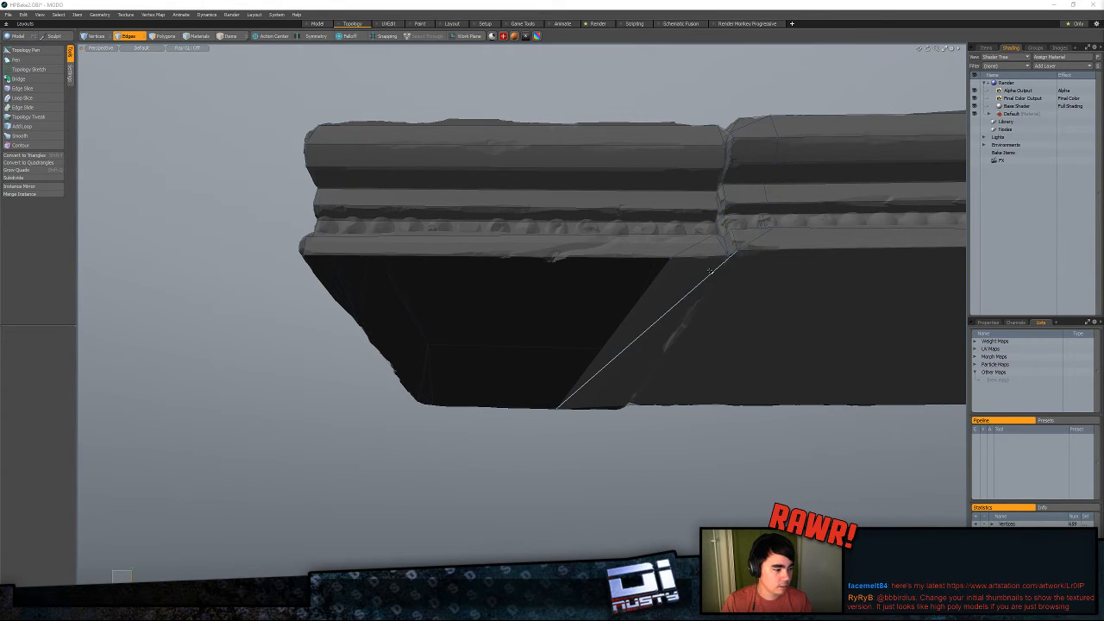
pyautogui.moveTo(555, 268)
pyautogui.keyDown('alt'); pyautogui.mouseDown()
pyautogui.moveTo(556, 306)
pyautogui.moveTo(552, 259)
pyautogui.mouseUp(); pyautogui.keyUp('alt')
pyautogui.click(26, 50)
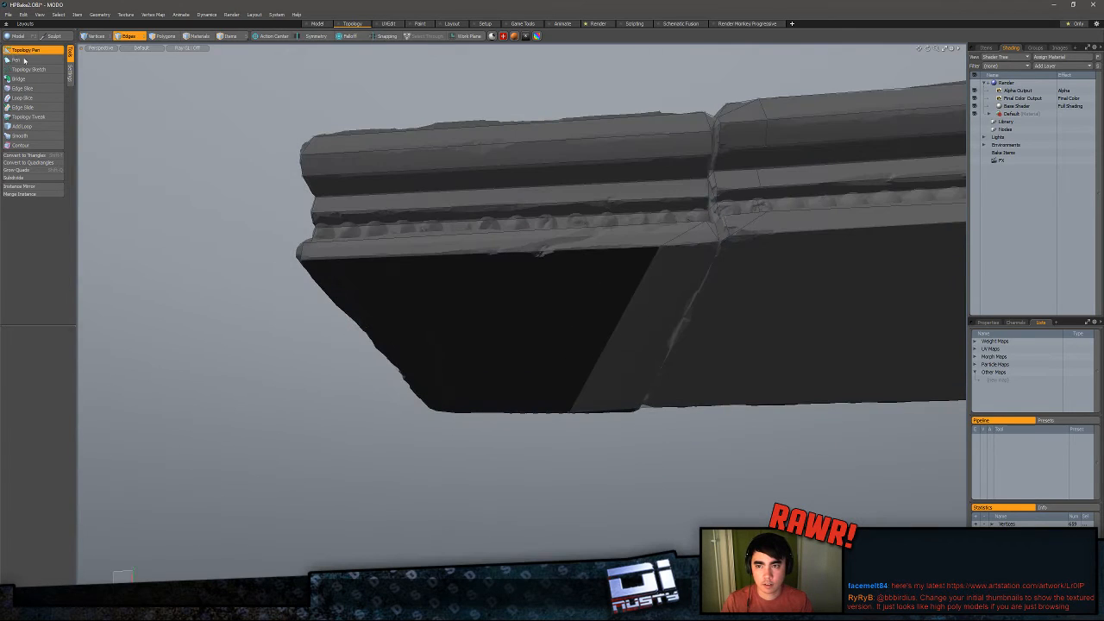
pyautogui.keyDown('alt'); pyautogui.moveTo(595, 289); pyautogui.dragTo(653, 258); pyautogui.keyUp('alt')
pyautogui.press('x')
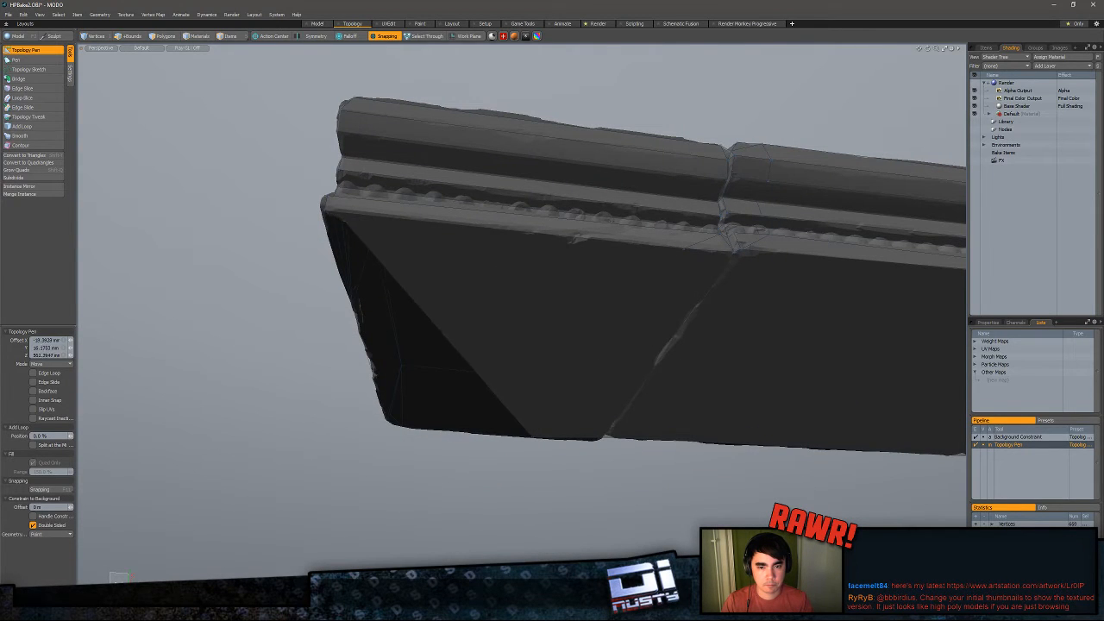
pyautogui.keyDown('alt'); pyautogui.moveTo(466, 323); pyautogui.dragTo(666, 328); pyautogui.keyUp('alt')
pyautogui.moveTo(346, 297); pyautogui.dragTo(361, 294)
pyautogui.keyDown('alt'); pyautogui.moveTo(383, 314); pyautogui.dragTo(477, 302); pyautogui.keyUp('alt')
pyautogui.moveTo(518, 188); pyautogui.dragTo(494, 209)
# - Examine the polygons on the ledge's underside and back by selecting them individually
pyautogui.press('3')
pyautogui.click(466, 195)
pyautogui.scroll(-3, 427, 244)
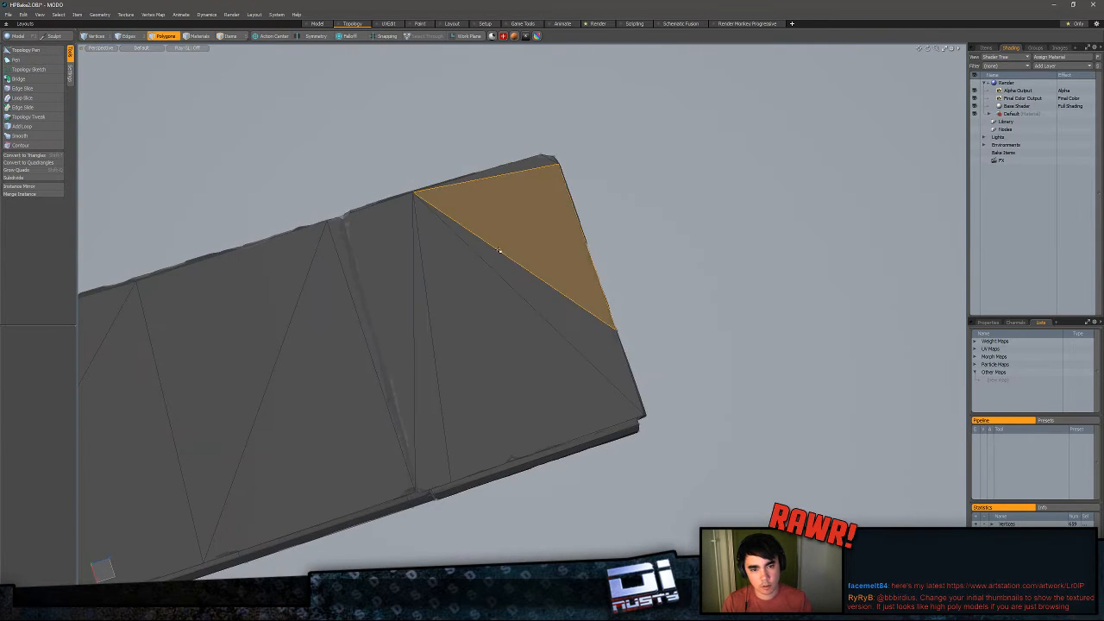
pyautogui.click(409, 330)
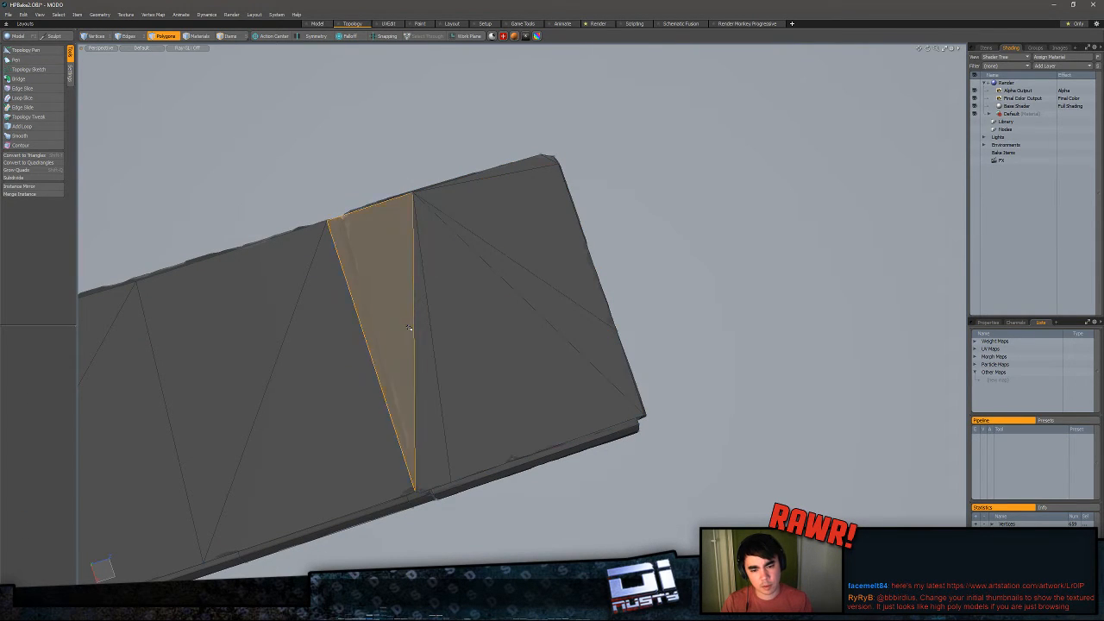
pyautogui.click(423, 343)
pyautogui.click(457, 253)
pyautogui.keyDown('alt'); pyautogui.moveTo(457, 253); pyautogui.dragTo(535, 353); pyautogui.keyUp('alt')
pyautogui.doubleClick(552, 226)
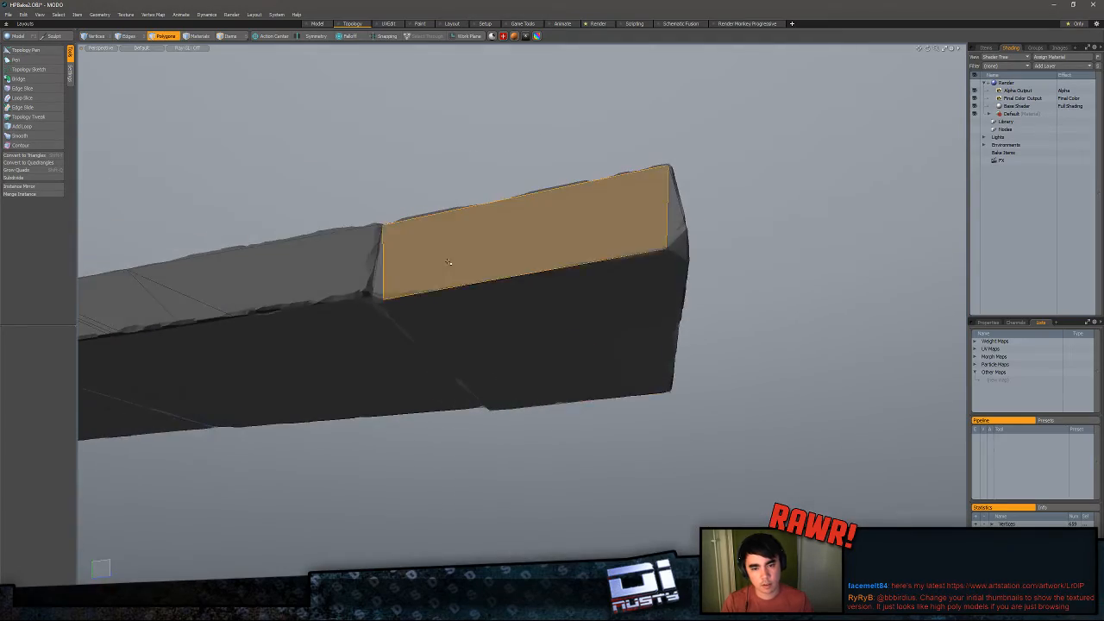
pyautogui.scroll(-2, 569, 242)
pyautogui.keyDown('alt'); pyautogui.moveTo(569, 242); pyautogui.dragTo(533, 346); pyautogui.keyUp('alt')
# - Connect the upper and lower vertices across the upper ledge's long side face and save the file
pyautogui.press('1')
pyautogui.moveTo(495, 308); pyautogui.dragTo(519, 319, button='right')
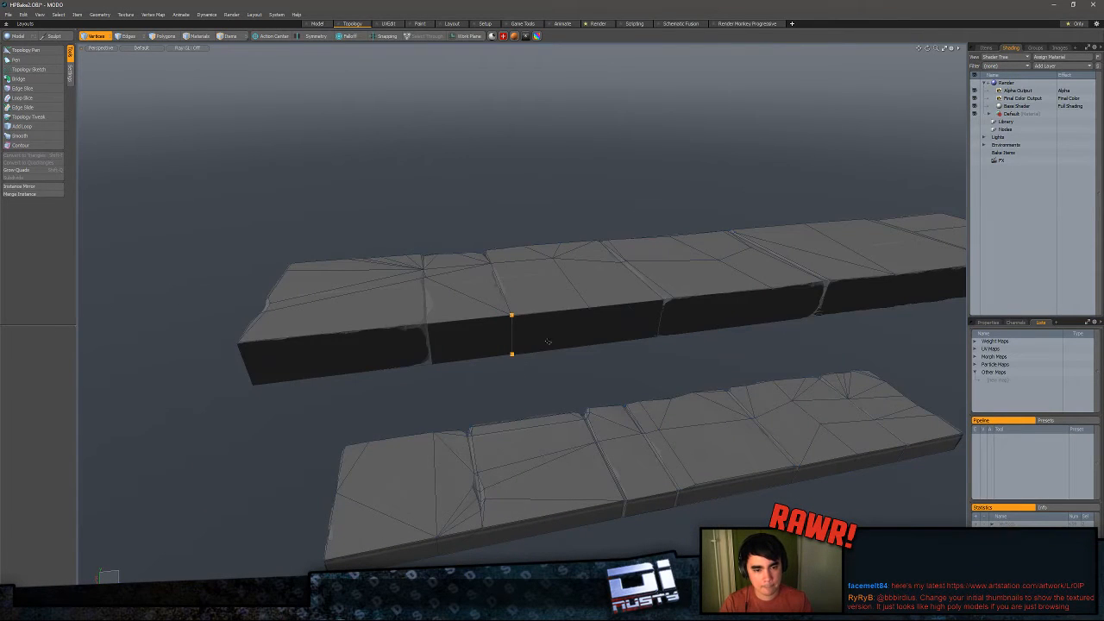
pyautogui.press('p')
pyautogui.hotkey('ctrl', 's')
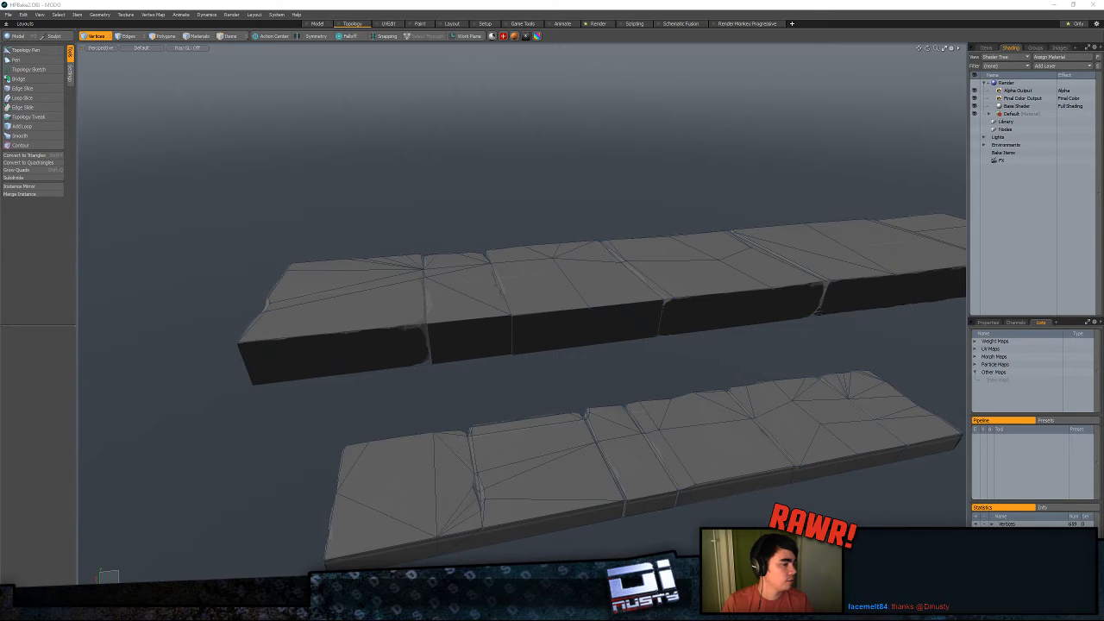
# - Check the upper ledge's side polygons and hide the second mesh item
pyautogui.moveTo(538, 197)
pyautogui.keyDown('alt'); pyautogui.mouseDown()
pyautogui.moveTo(565, 258)
pyautogui.moveTo(628, 285)
pyautogui.moveTo(648, 226)
pyautogui.mouseUp(); pyautogui.keyUp('alt')
pyautogui.press('3')
pyautogui.click(629, 286)
pyautogui.doubleClick(633, 259)
pyautogui.click(558, 208)
pyautogui.click(985, 48)
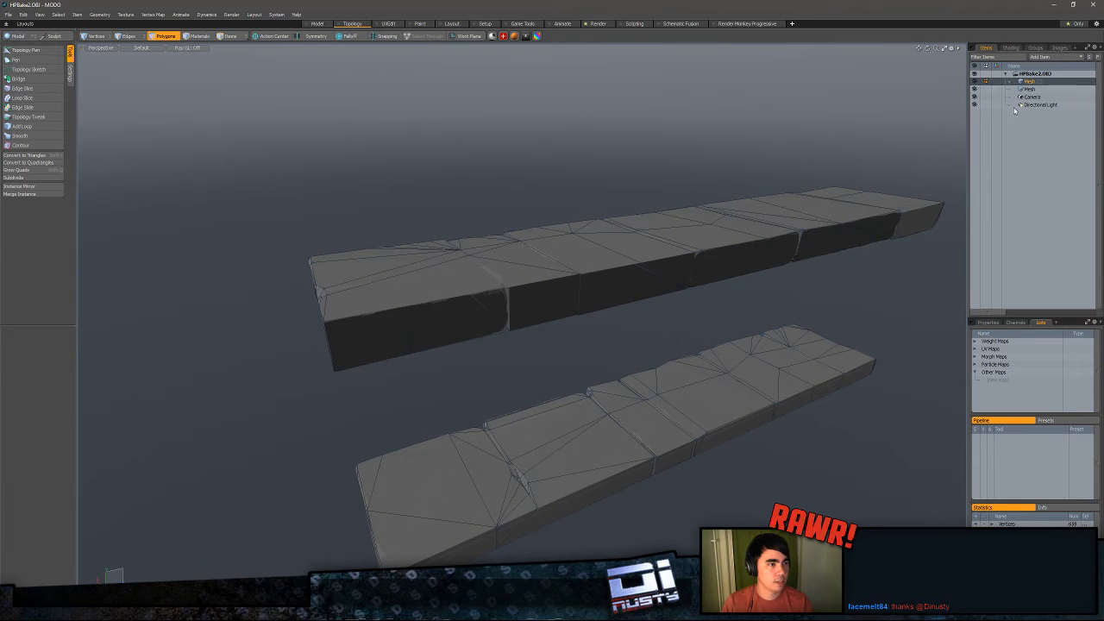
pyautogui.click(974, 89)
# - Delete the polygons along the upper ledge's long side, leaving the end block in place
pyautogui.keyDown('alt'); pyautogui.moveTo(760, 243); pyautogui.dragTo(552, 151); pyautogui.keyUp('alt')
pyautogui.press('3')
pyautogui.doubleClick(458, 195)
pyautogui.click(565, 197)
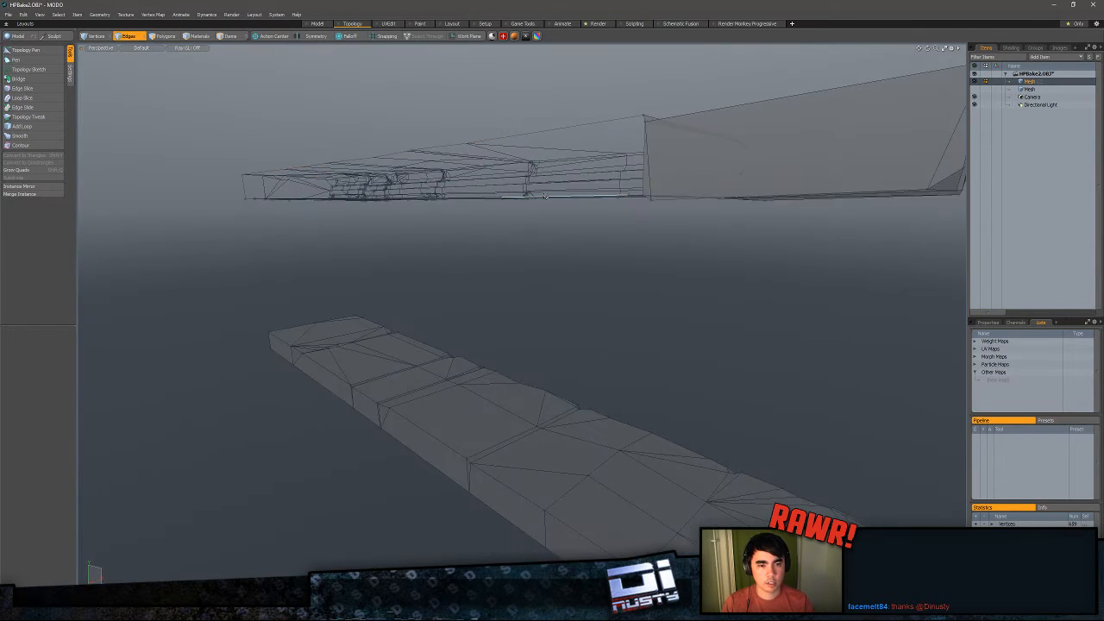
# - Merge the overlapping vertices at the selected point on the opening's bottom border with the Merge Tool
pyautogui.keyDown('alt'); pyautogui.moveTo(565, 197); pyautogui.dragTo(485, 271); pyautogui.keyUp('alt')
pyautogui.doubleClick(595, 175)
pyautogui.press('1')
pyautogui.click(507, 298)
pyautogui.press('F2')
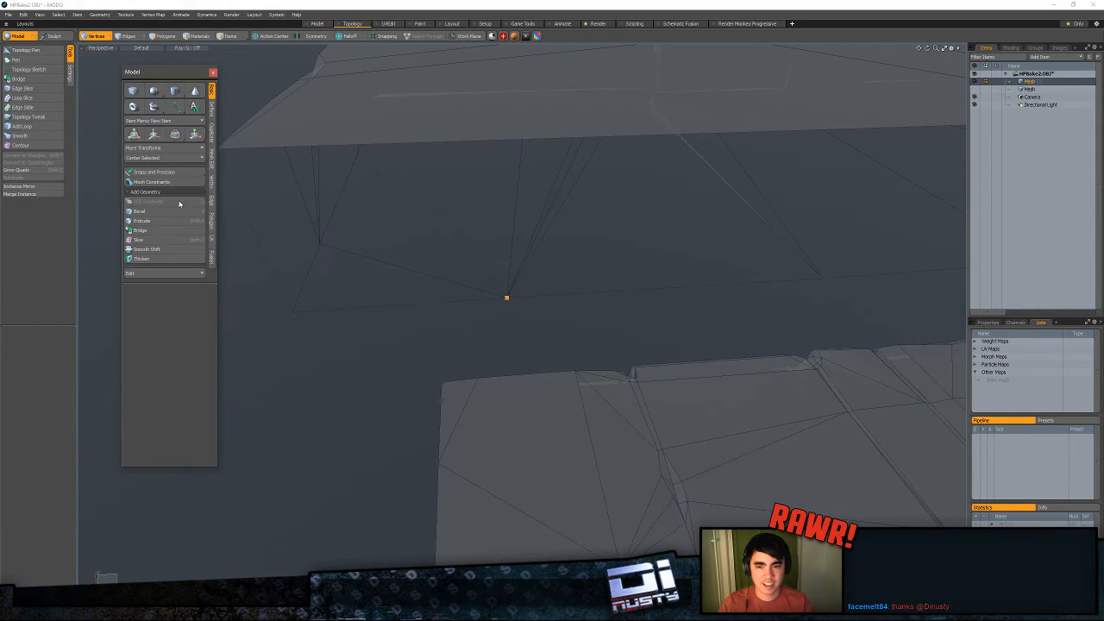
pyautogui.click(212, 182)
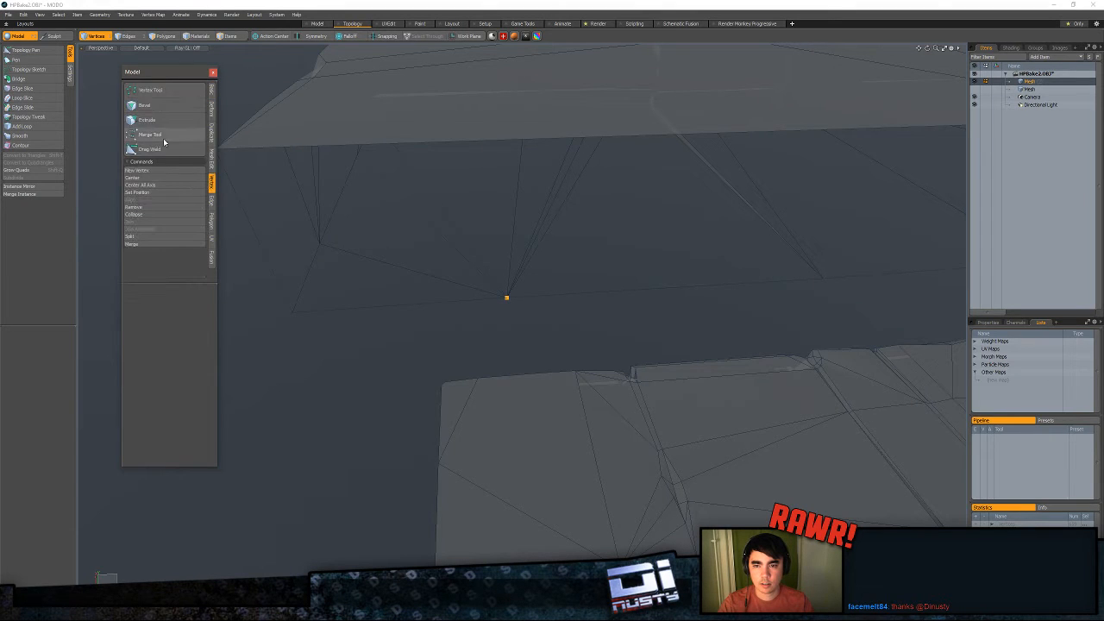
pyautogui.click(148, 135)
pyautogui.moveTo(333, 204); pyautogui.dragTo(384, 204)
pyautogui.press('F2')
# - Select the top and bottom border edges along the upper ledge's open side
pyautogui.press('2')
pyautogui.doubleClick(452, 143)
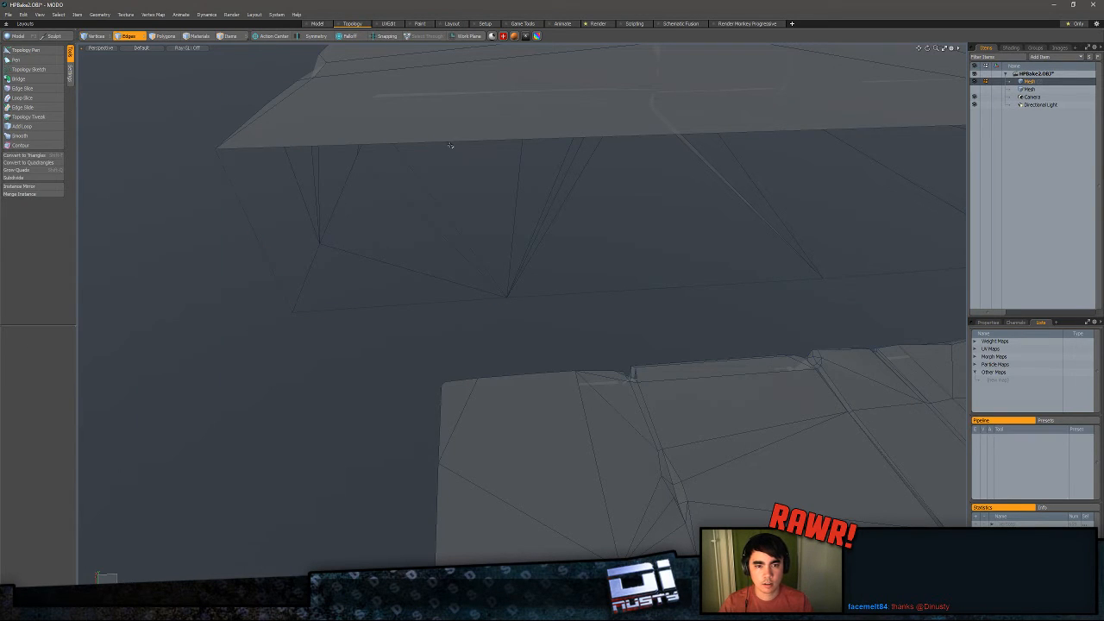
pyautogui.keyDown('alt'); pyautogui.keyDown('shift'); pyautogui.moveTo(472, 156); pyautogui.dragTo(425, 151); pyautogui.keyUp('shift'); pyautogui.keyUp('alt')
pyautogui.keyDown('shift'); pyautogui.click(621, 293); pyautogui.keyUp('shift')
pyautogui.keyDown('shift'); pyautogui.click(749, 274); pyautogui.keyUp('shift')
pyautogui.keyDown('alt'); pyautogui.keyDown('shift'); pyautogui.moveTo(750, 276); pyautogui.dragTo(589, 279); pyautogui.keyUp('shift'); pyautogui.keyUp('alt')
pyautogui.scroll(-4, 589, 279)
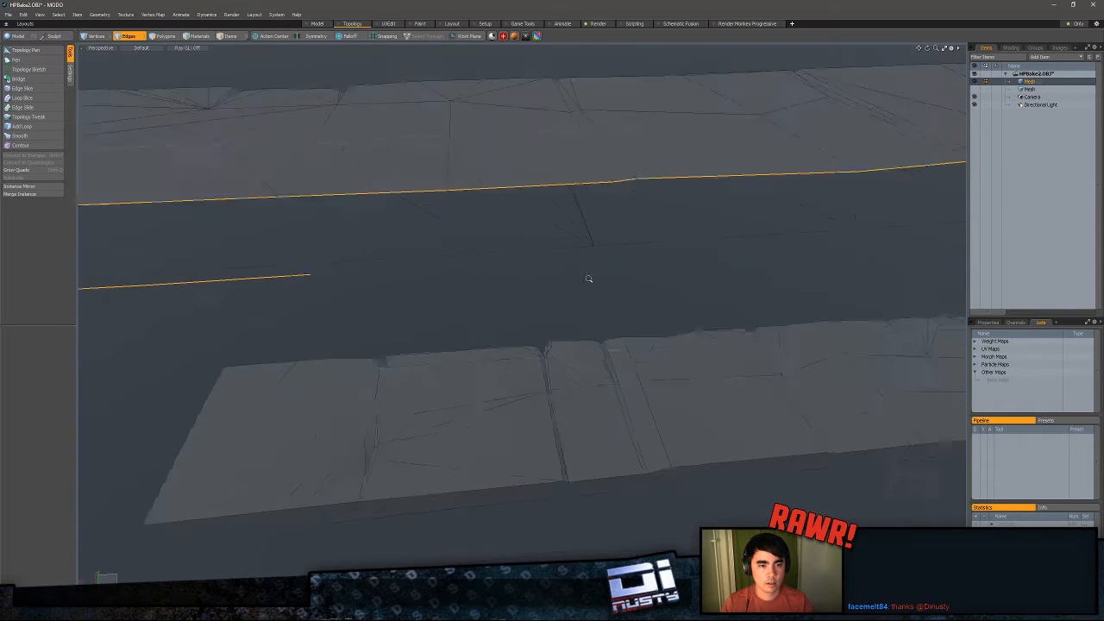
pyautogui.keyDown('shift'); pyautogui.click(535, 283); pyautogui.keyUp('shift')
pyautogui.keyDown('alt'); pyautogui.moveTo(775, 251); pyautogui.dragTo(610, 271); pyautogui.keyUp('alt')
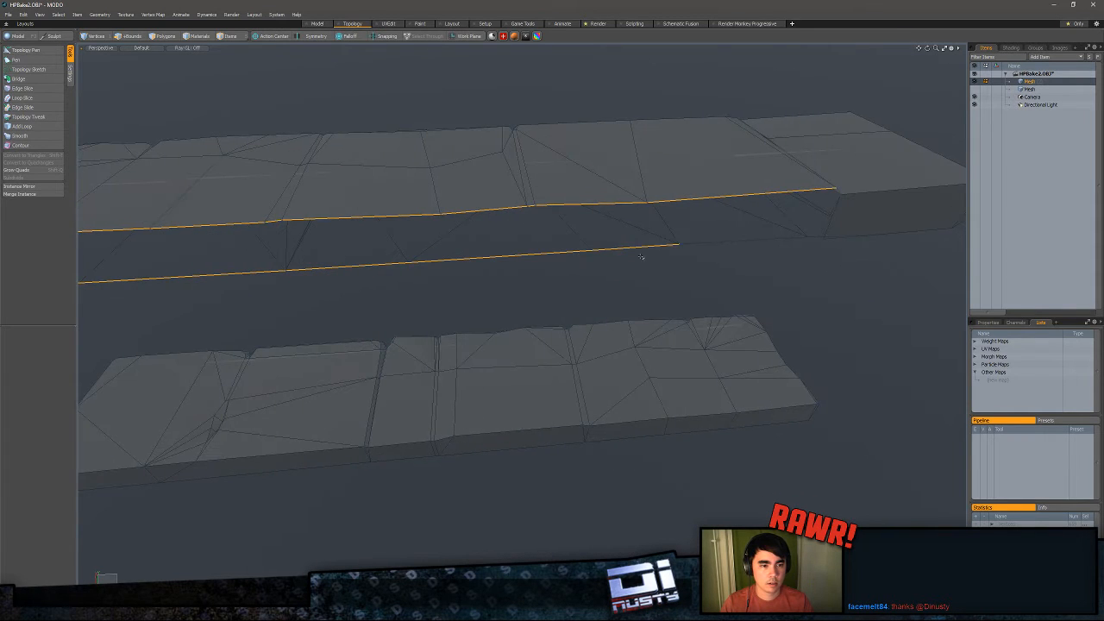
# - Snap the stray underside vertex onto the end block's lower corner with the Topology Pen
pyautogui.keyDown('alt'); pyautogui.moveTo(812, 238); pyautogui.dragTo(510, 115); pyautogui.keyUp('alt')
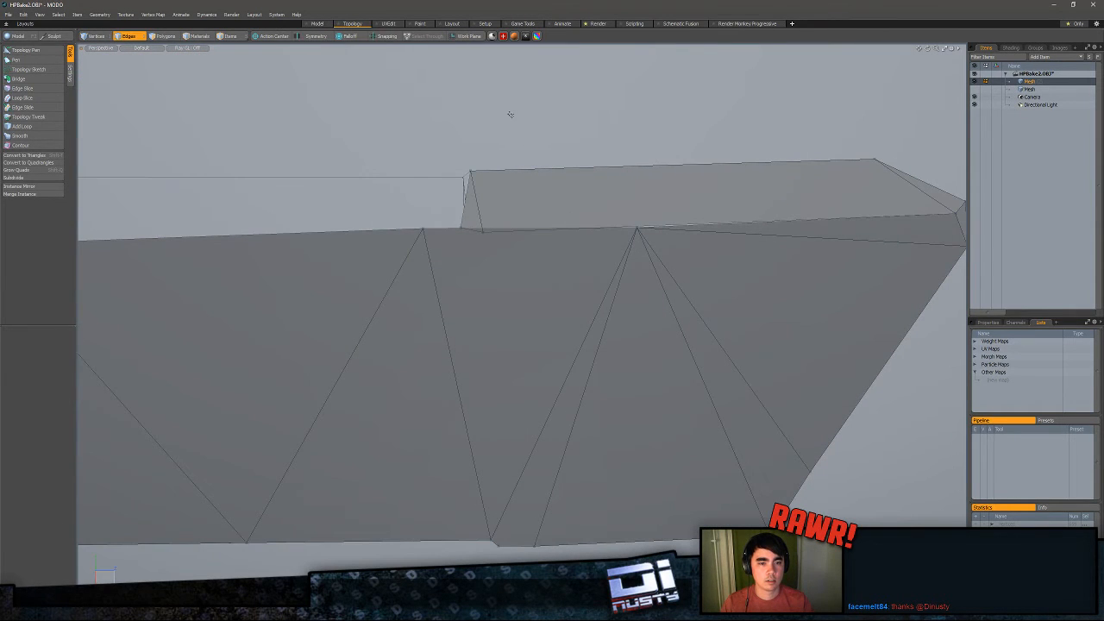
pyautogui.click(28, 50)
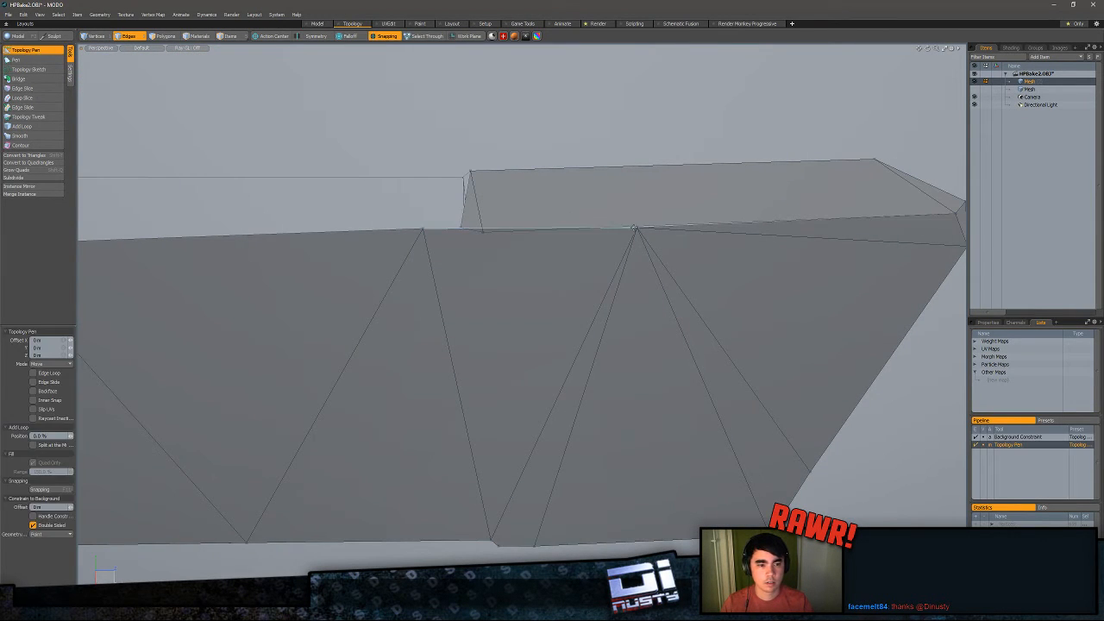
pyautogui.moveTo(637, 228); pyautogui.dragTo(479, 230)
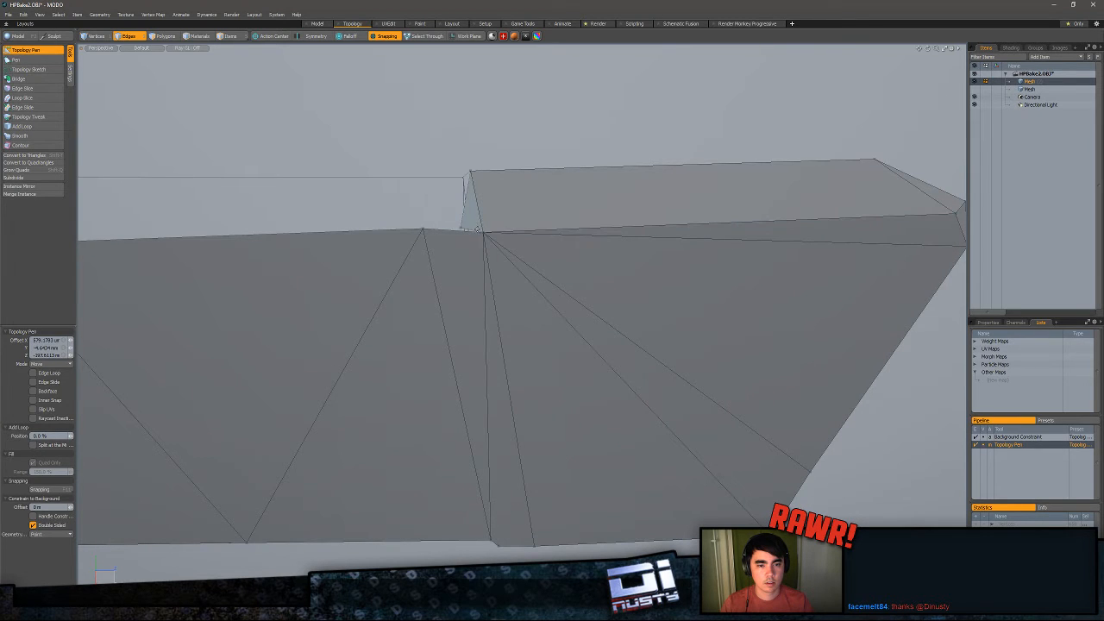
pyautogui.press('2')
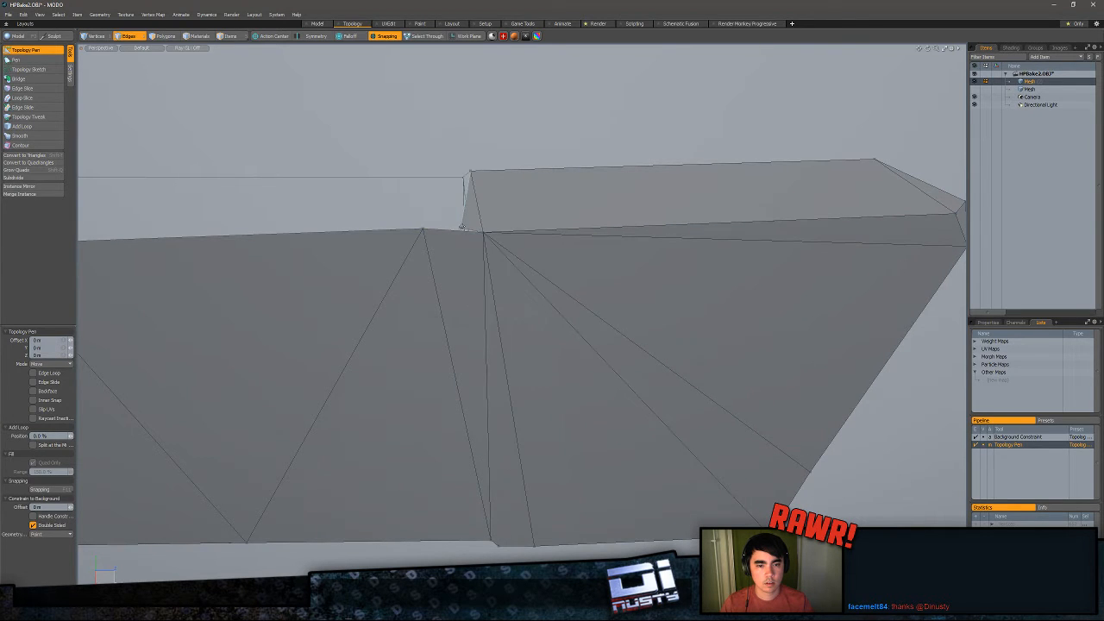
pyautogui.scroll(-1, 483, 232)
pyautogui.keyDown('alt'); pyautogui.moveTo(463, 239); pyautogui.dragTo(473, 285); pyautogui.keyUp('alt')
pyautogui.press('space')
# - Select only the border edges around the upper ledge's open side and fill the opening with a single polygon
pyautogui.doubleClick(526, 299)
pyautogui.scroll(-3, 527, 301)
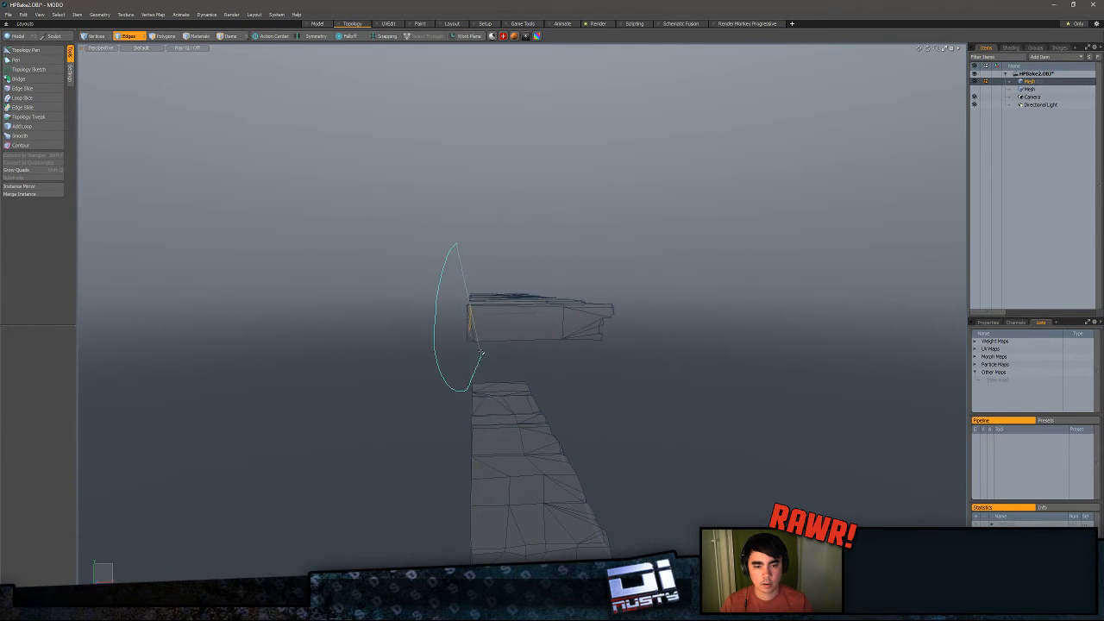
pyautogui.moveTo(482, 354); pyautogui.dragTo(480, 354, button='right')
pyautogui.keyDown('alt'); pyautogui.moveTo(481, 354); pyautogui.dragTo(574, 307); pyautogui.keyUp('alt')
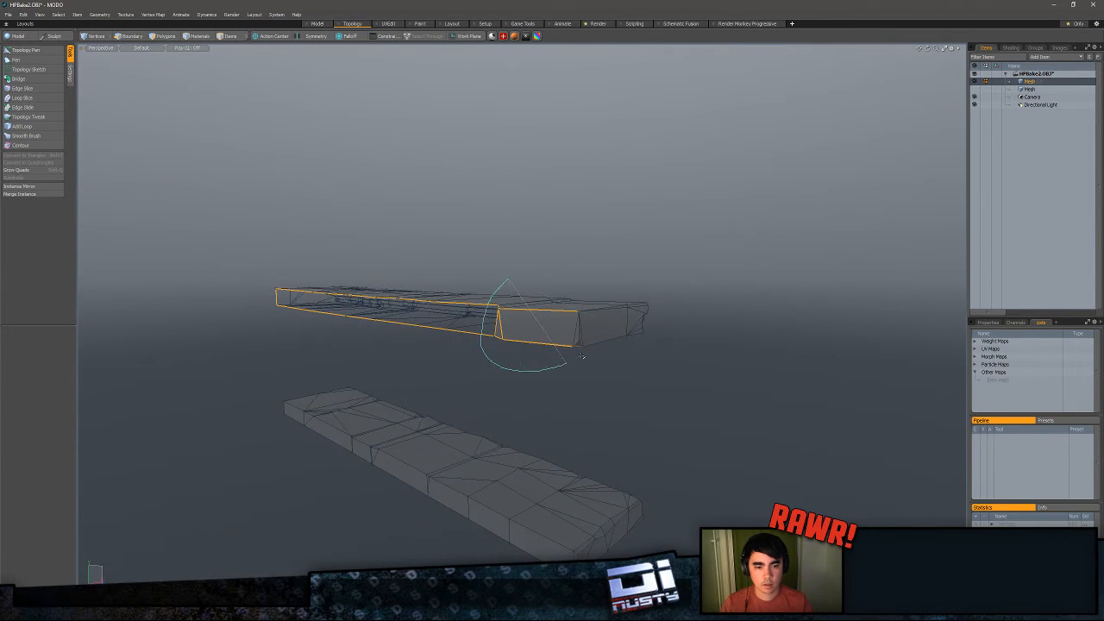
pyautogui.keyDown('ctrl'); pyautogui.moveTo(581, 355); pyautogui.dragTo(582, 355, button='right'); pyautogui.keyUp('ctrl')
pyautogui.scroll(4, 572, 325)
pyautogui.keyDown('alt'); pyautogui.moveTo(572, 325); pyautogui.dragTo(639, 340); pyautogui.keyUp('alt')
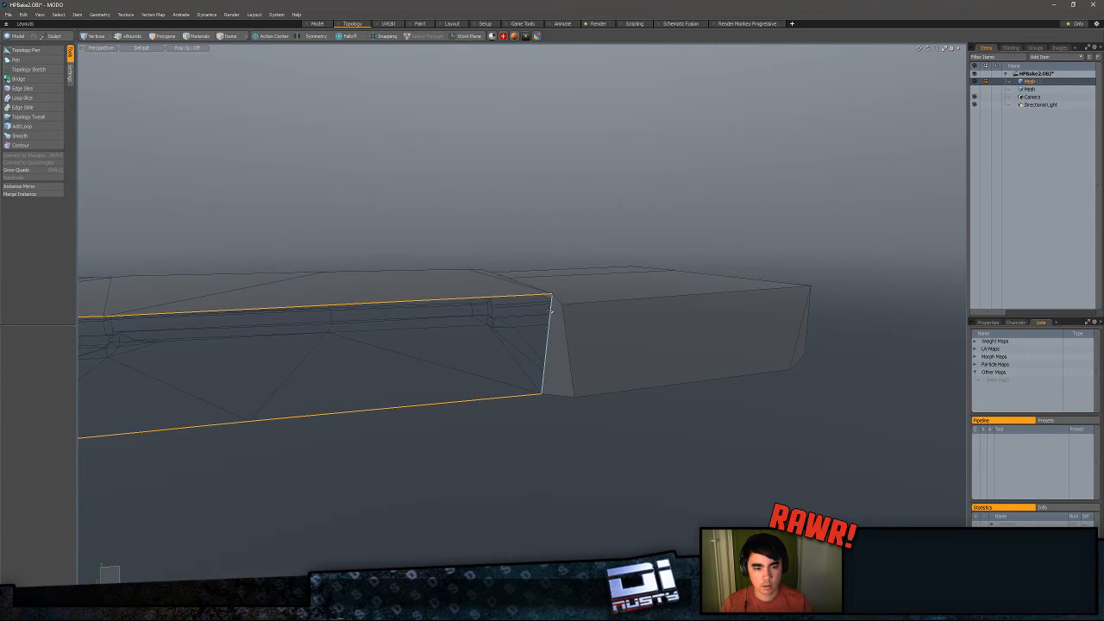
pyautogui.keyDown('shift'); pyautogui.click(550, 310); pyautogui.keyUp('shift')
pyautogui.scroll(-4, 551, 332)
pyautogui.keyDown('alt'); pyautogui.moveTo(410, 375); pyautogui.dragTo(783, 288); pyautogui.keyUp('alt')
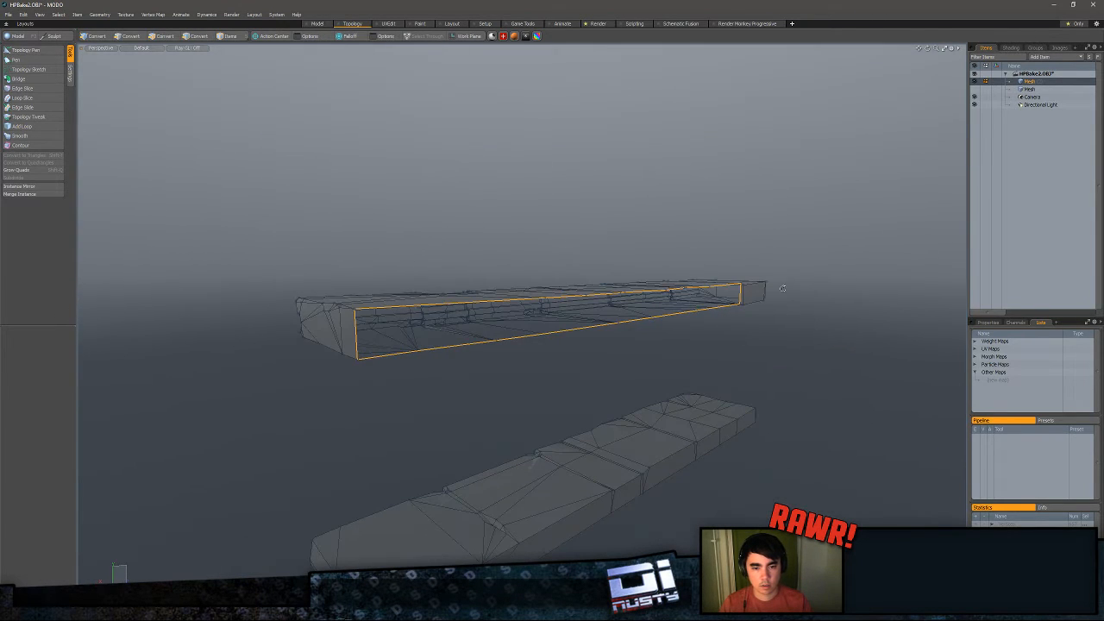
pyautogui.keyDown('alt'); pyautogui.moveTo(742, 258); pyautogui.dragTo(473, 352); pyautogui.keyUp('alt')
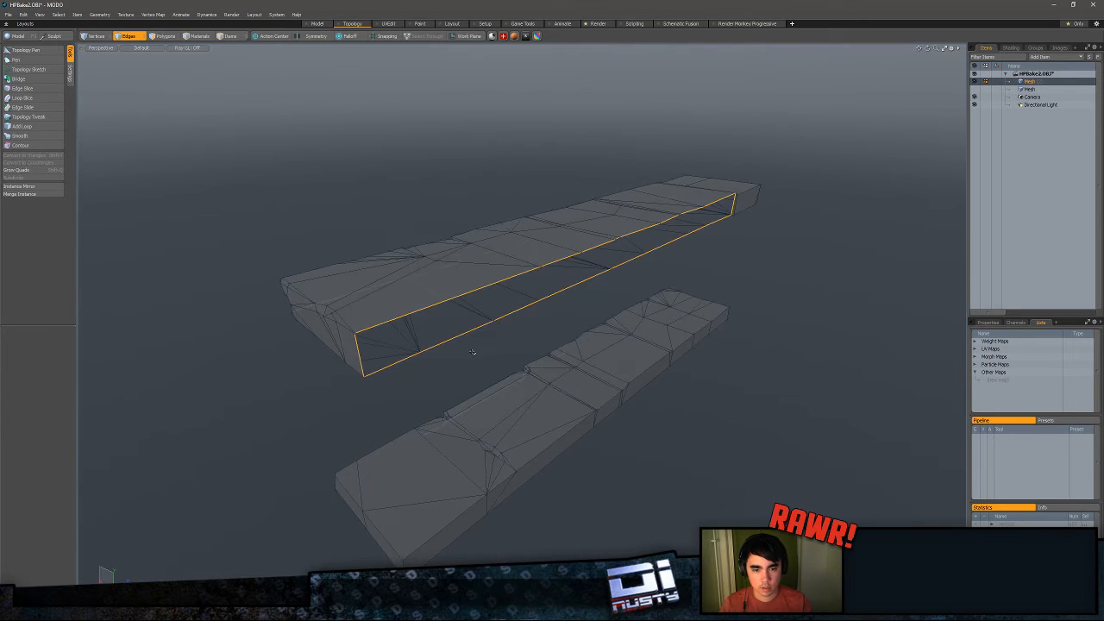
pyautogui.press('p')
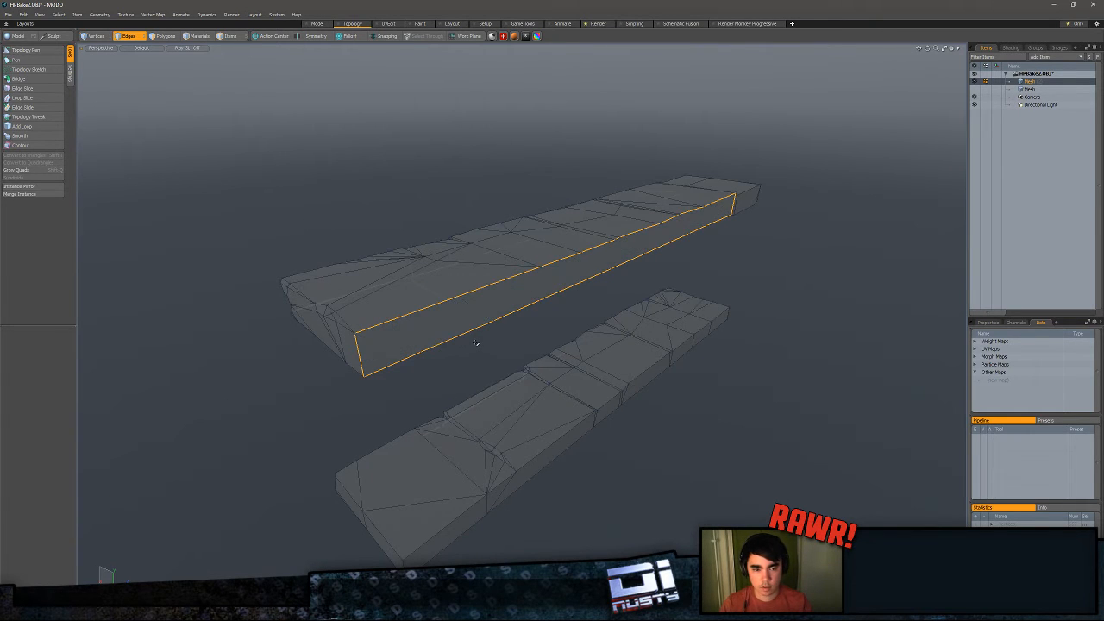
# - Split the new side polygon with edges connecting its top and bottom border vertices
pyautogui.press('1')
pyautogui.keyDown('alt'); pyautogui.moveTo(402, 302); pyautogui.dragTo(512, 176); pyautogui.keyUp('alt')
pyautogui.hotkey('ctrl', 'p')
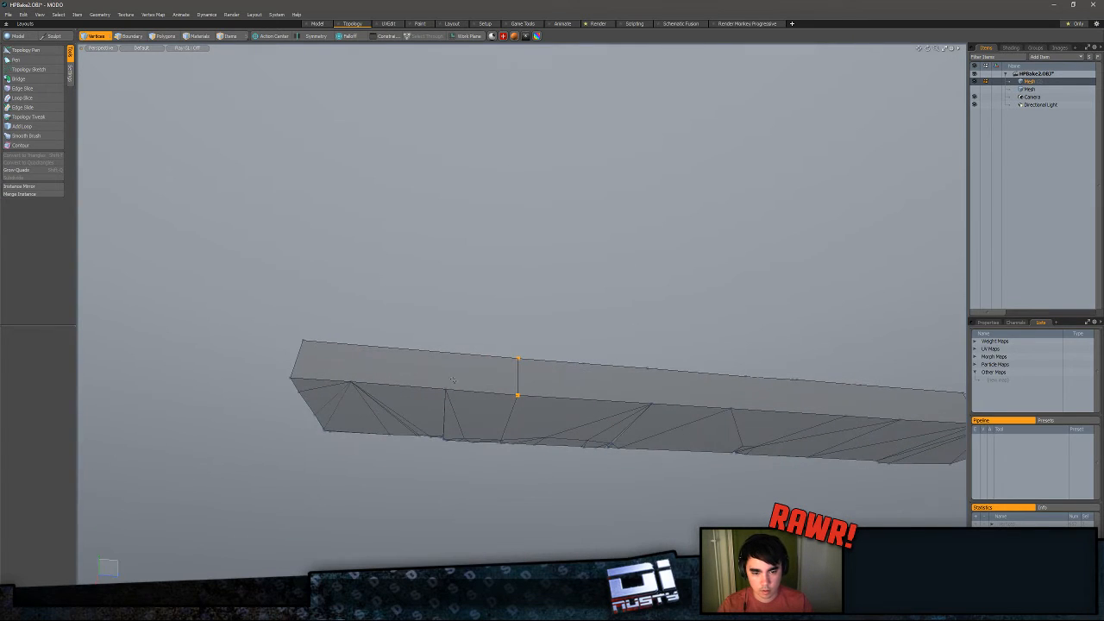
pyautogui.keyDown('shift'); pyautogui.click(651, 402); pyautogui.keyUp('shift')
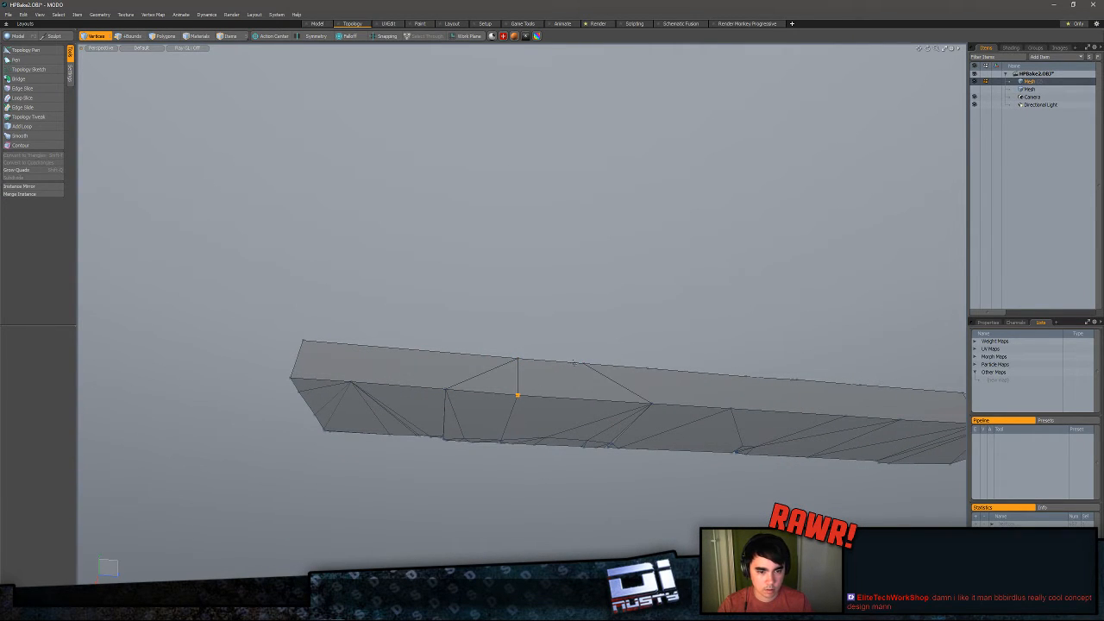
pyautogui.keyDown('alt'); pyautogui.moveTo(526, 216); pyautogui.dragTo(463, 240); pyautogui.keyUp('alt')
pyautogui.press('2')
pyautogui.click(466, 229)
pyautogui.keyDown('alt'); pyautogui.moveTo(540, 236); pyautogui.dragTo(465, 249); pyautogui.keyUp('alt')
pyautogui.press('1')
pyautogui.hotkey('shift', 's')
# - Move the vertex on the side face's top edge onto the neighbouring split vertex with snapping
pyautogui.press('2')
pyautogui.click(623, 251)
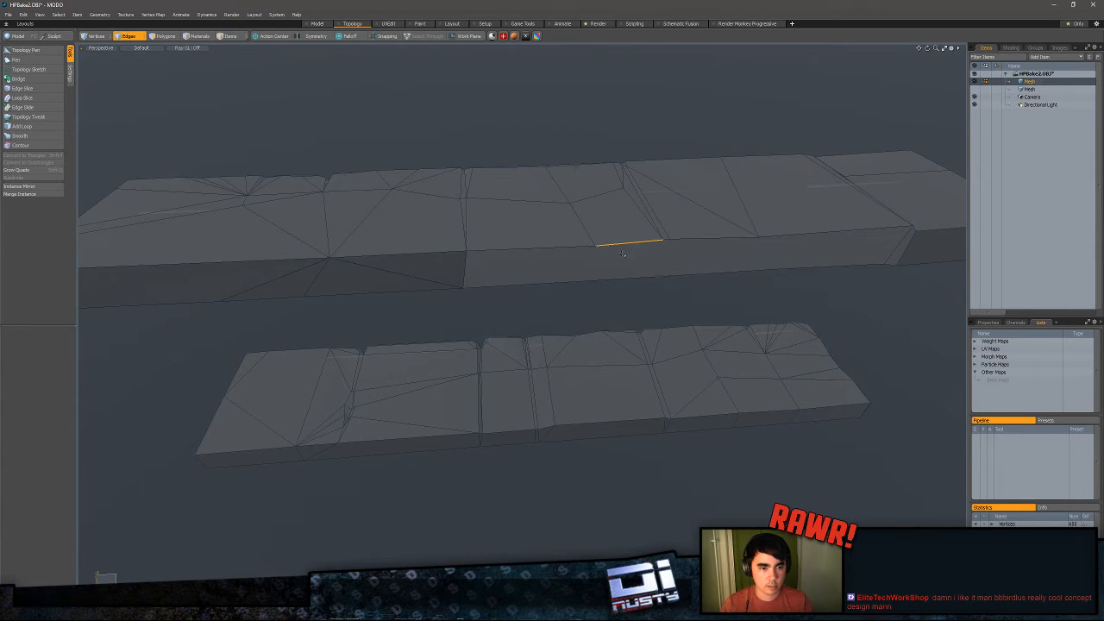
pyautogui.keyDown('alt'); pyautogui.keyDown('shift'); pyautogui.moveTo(701, 241); pyautogui.dragTo(644, 246); pyautogui.keyUp('shift'); pyautogui.keyUp('alt')
pyautogui.click(518, 254)
pyautogui.press('1')
pyautogui.click(540, 251)
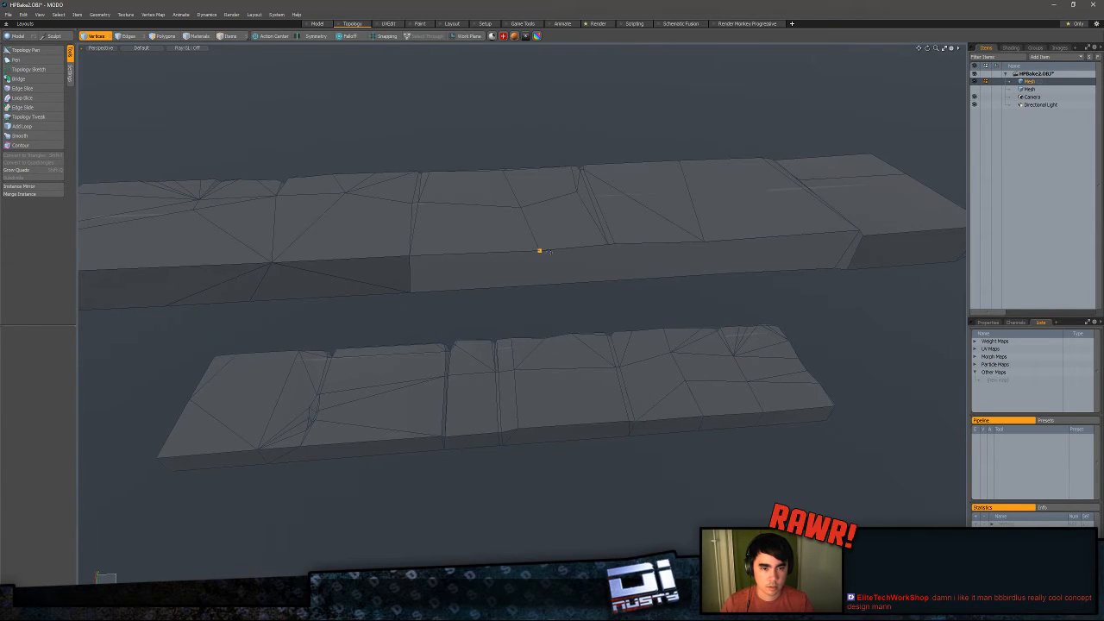
pyautogui.press('w')
pyautogui.press('x')
pyautogui.moveTo(540, 251); pyautogui.dragTo(410, 256)
pyautogui.press('q')
# - Select the overlapping vertices at the top of the side face's split and weld them with the Merge Tool
pyautogui.moveTo(404, 240); pyautogui.dragTo(424, 241, button='right')
pyautogui.press('F2')
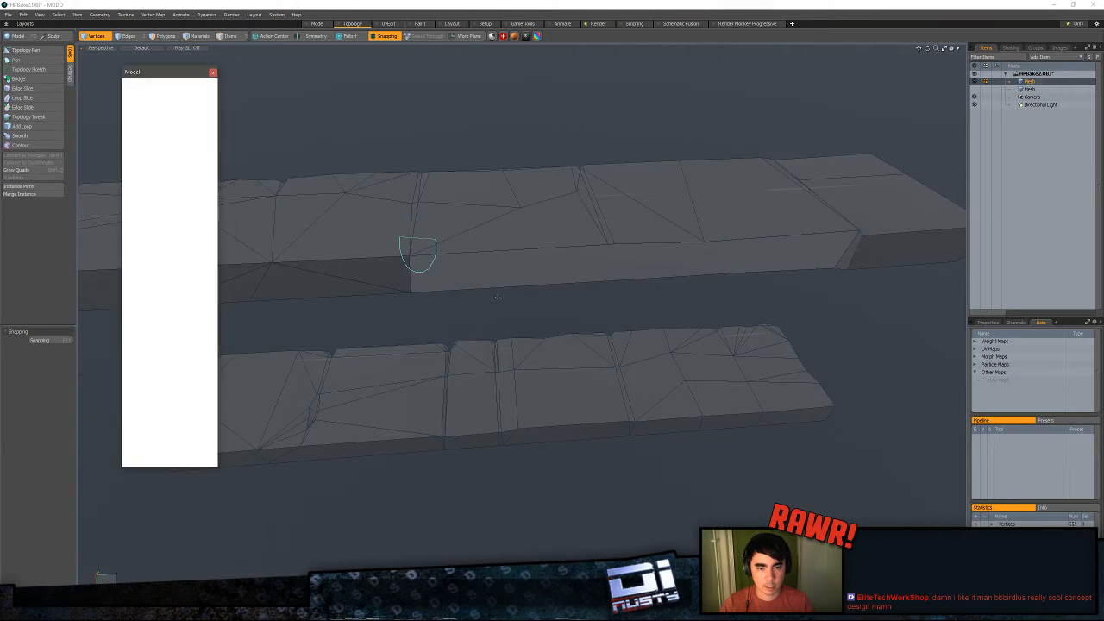
pyautogui.click(210, 223)
pyautogui.click(210, 200)
pyautogui.click(211, 180)
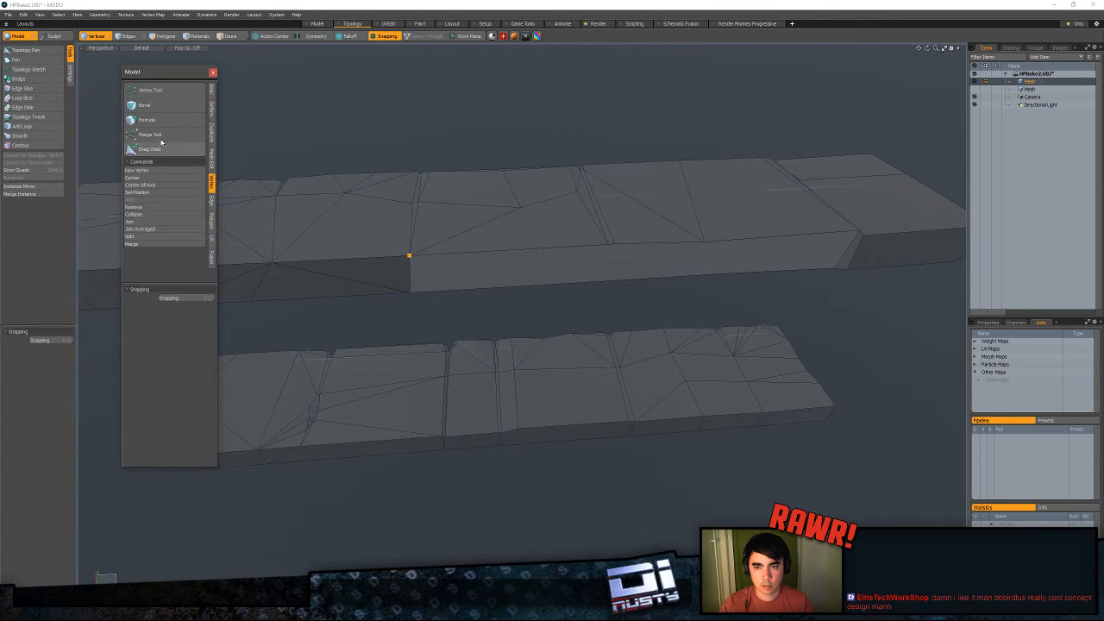
pyautogui.click(161, 137)
pyautogui.click(354, 129)
pyautogui.keyDown('alt'); pyautogui.keyDown('shift'); pyautogui.moveTo(698, 268); pyautogui.dragTo(647, 271); pyautogui.keyUp('shift'); pyautogui.keyUp('alt')
pyautogui.press('q')
# - Split the upper ledge's side face by connecting two top-edge vertices to the lower corner vertex near its end
pyautogui.click(639, 245)
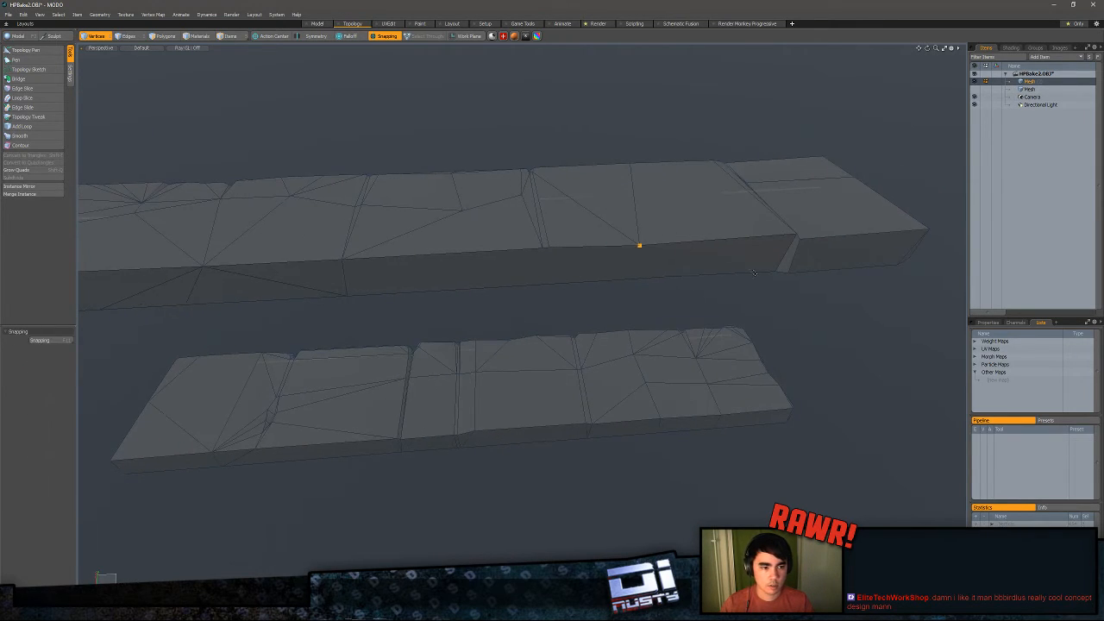
pyautogui.keyDown('shift'); pyautogui.click(776, 271); pyautogui.keyUp('shift')
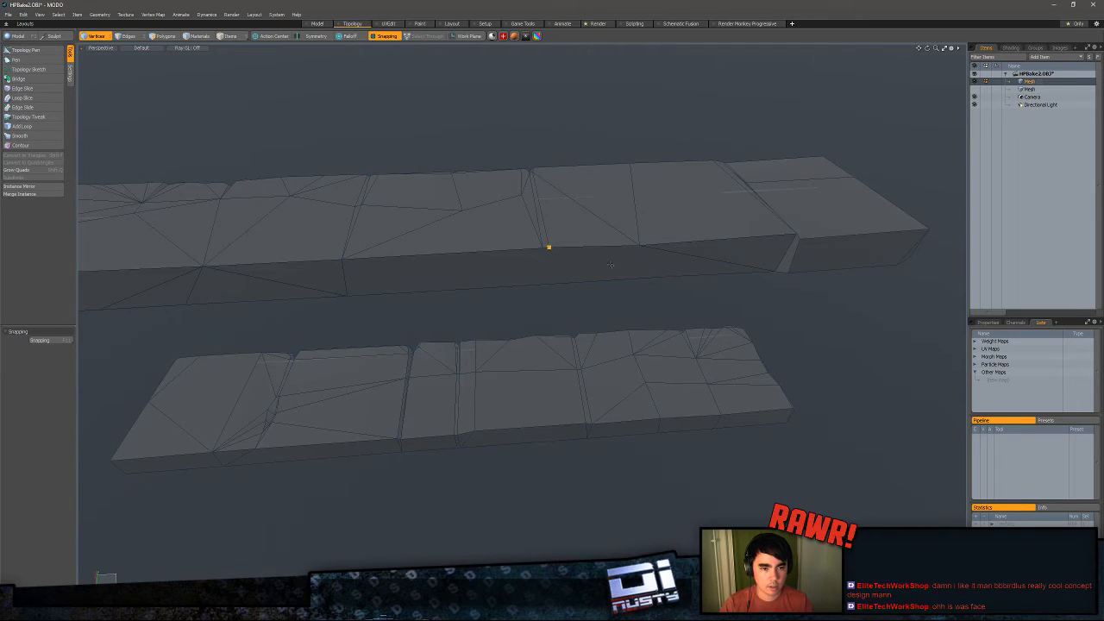
pyautogui.press('x')
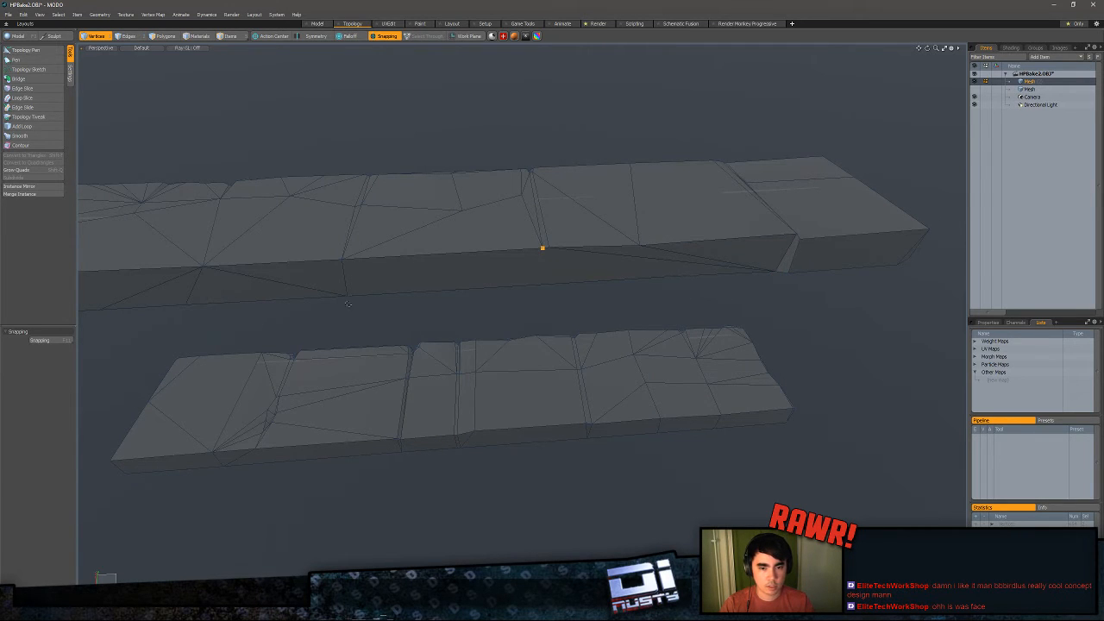
pyautogui.hotkey('ctrl', 'z')
# - Split the long polygon on the ledge's opposite side by connecting its far upper corner to vertices on the lower edge
pyautogui.keyDown('alt'); pyautogui.moveTo(348, 296); pyautogui.dragTo(572, 182); pyautogui.keyUp('alt')
pyautogui.press('3')
pyautogui.press('1')
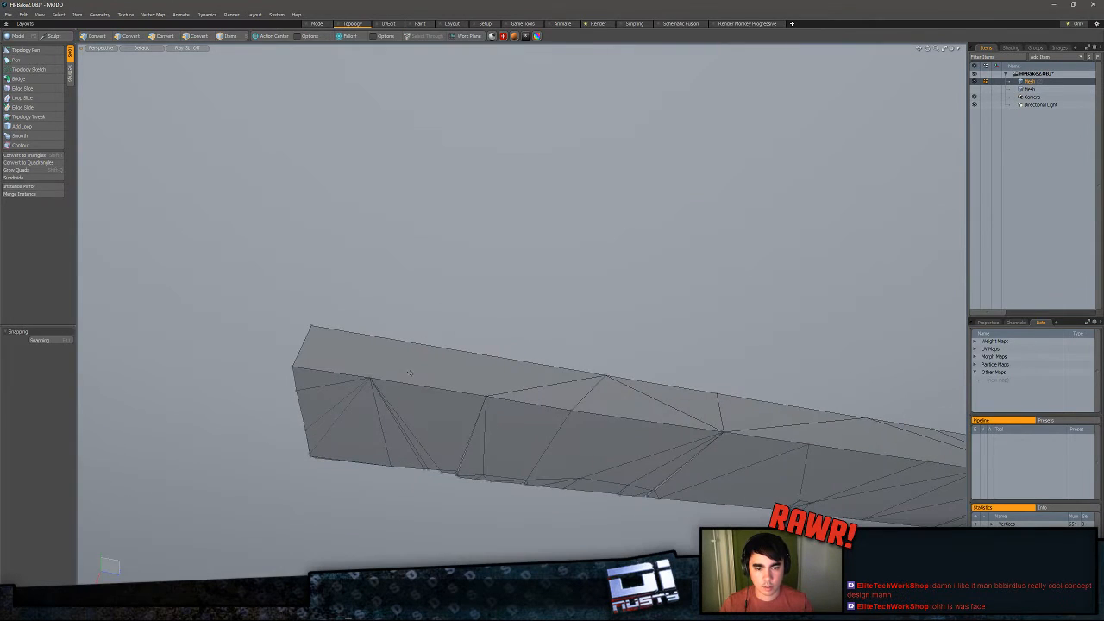
pyautogui.click(369, 377)
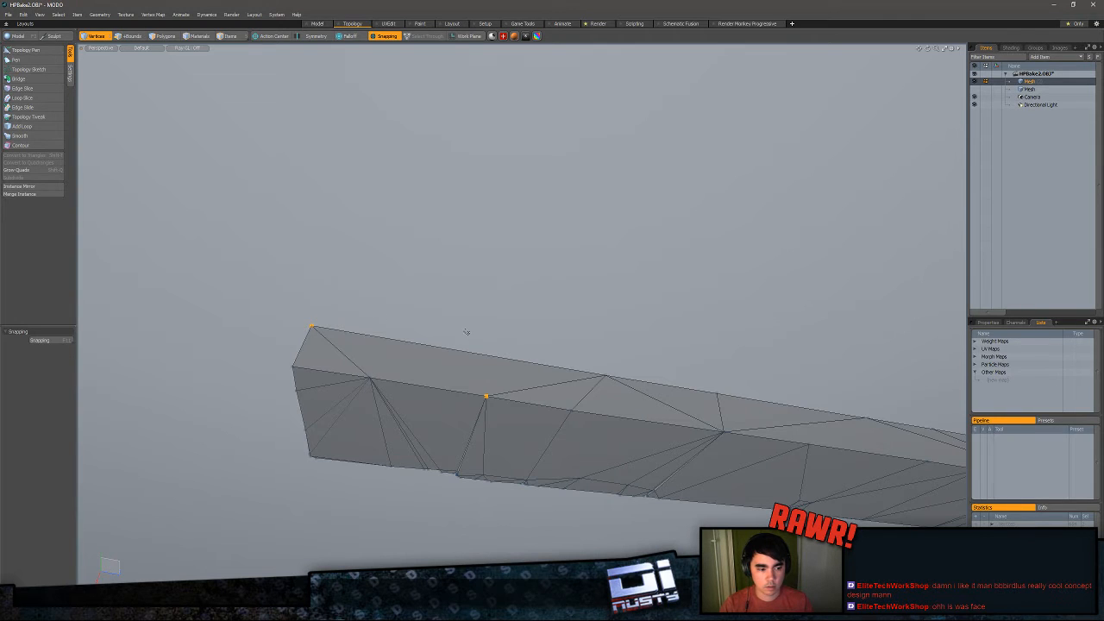
pyautogui.keyDown('alt'); pyautogui.moveTo(515, 350); pyautogui.dragTo(585, 354); pyautogui.keyUp('alt')
pyautogui.press('3')
pyautogui.click(585, 354)
# - Remove the interior vertex and its surplus edges from the top-face section between two grooves
pyautogui.scroll(-3, 540, 388)
pyautogui.keyDown('alt'); pyautogui.moveTo(540, 387); pyautogui.dragTo(316, 289); pyautogui.keyUp('alt')
pyautogui.scroll(4, 316, 289)
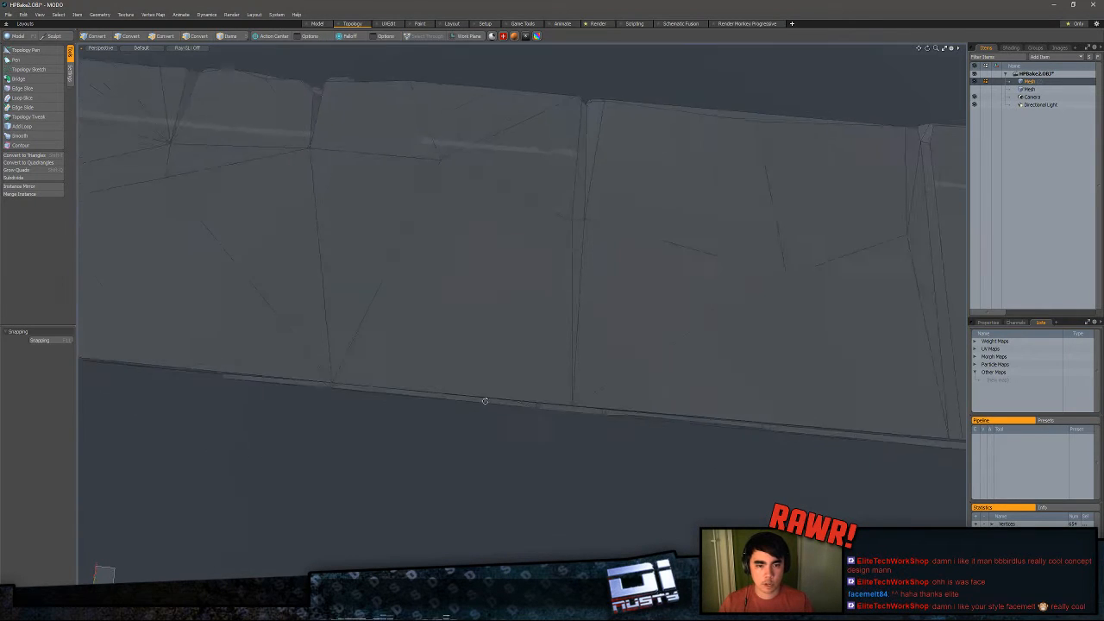
pyautogui.keyDown('alt'); pyautogui.moveTo(483, 399); pyautogui.dragTo(507, 204); pyautogui.keyUp('alt')
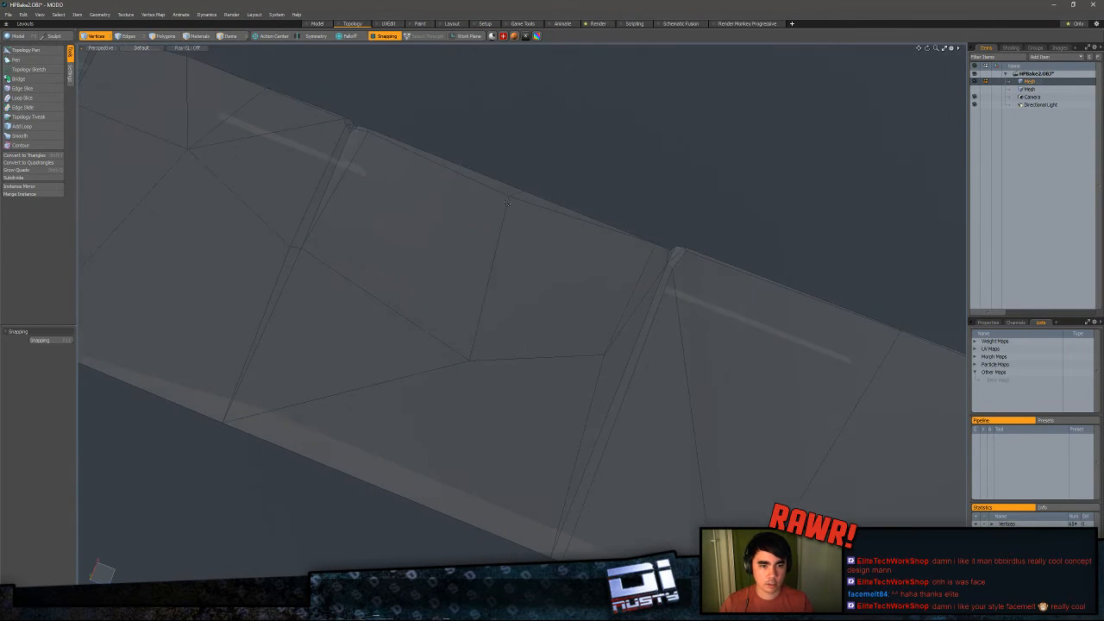
pyautogui.press('2')
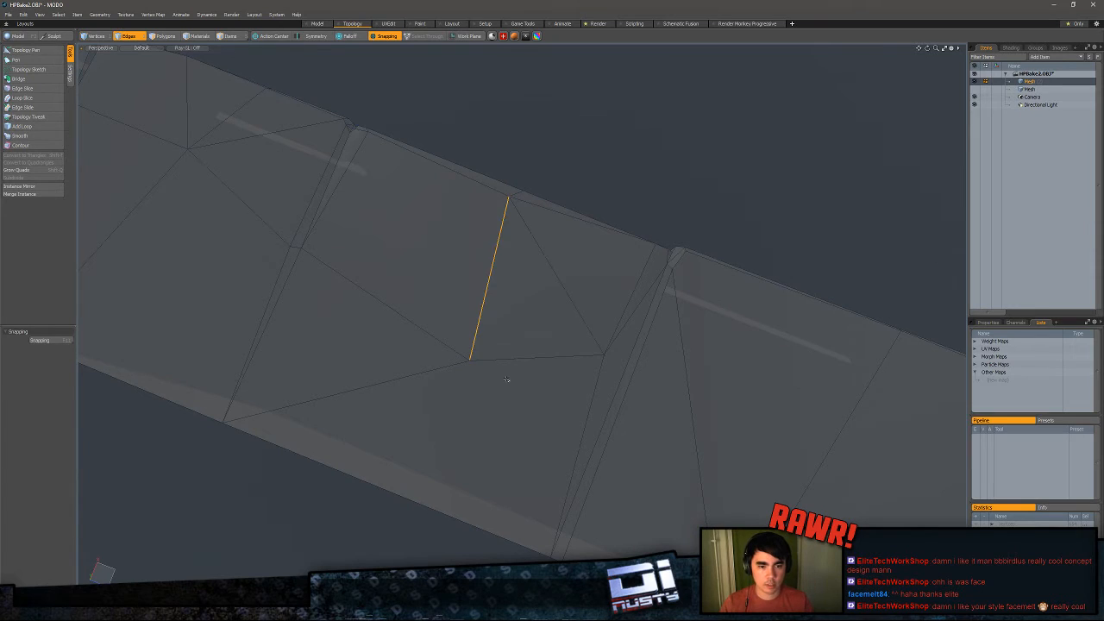
pyautogui.press('1')
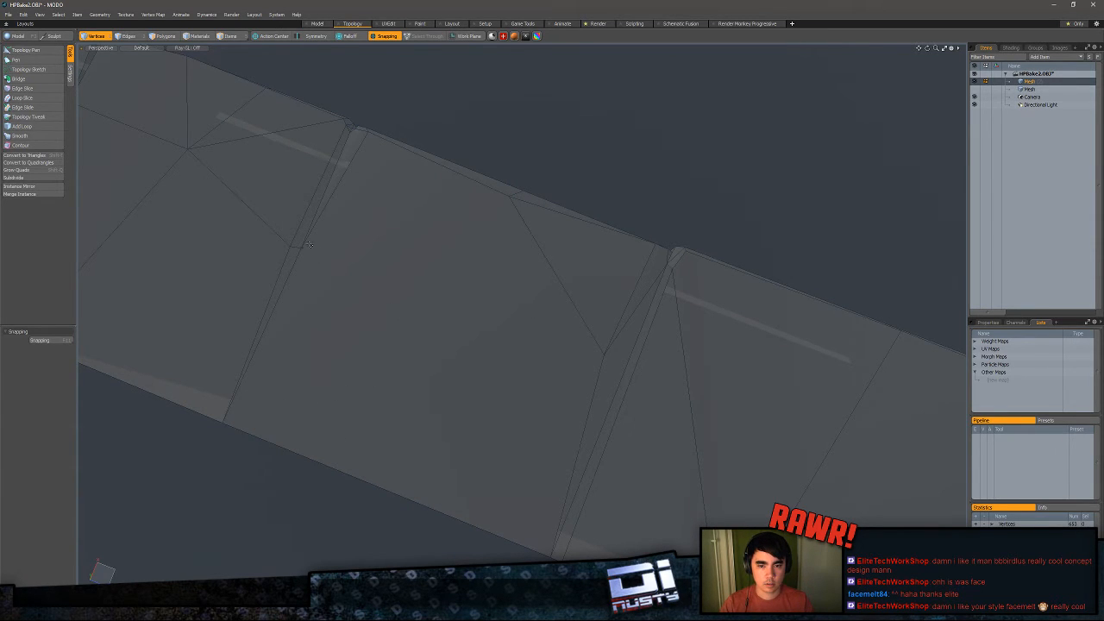
# - Move the neighbouring top-face vertex onto the fan vertex near the ledge's end and weld them with the Merge Tool
pyautogui.keyDown('alt'); pyautogui.moveTo(530, 314); pyautogui.dragTo(664, 280); pyautogui.keyUp('alt')
pyautogui.press('2')
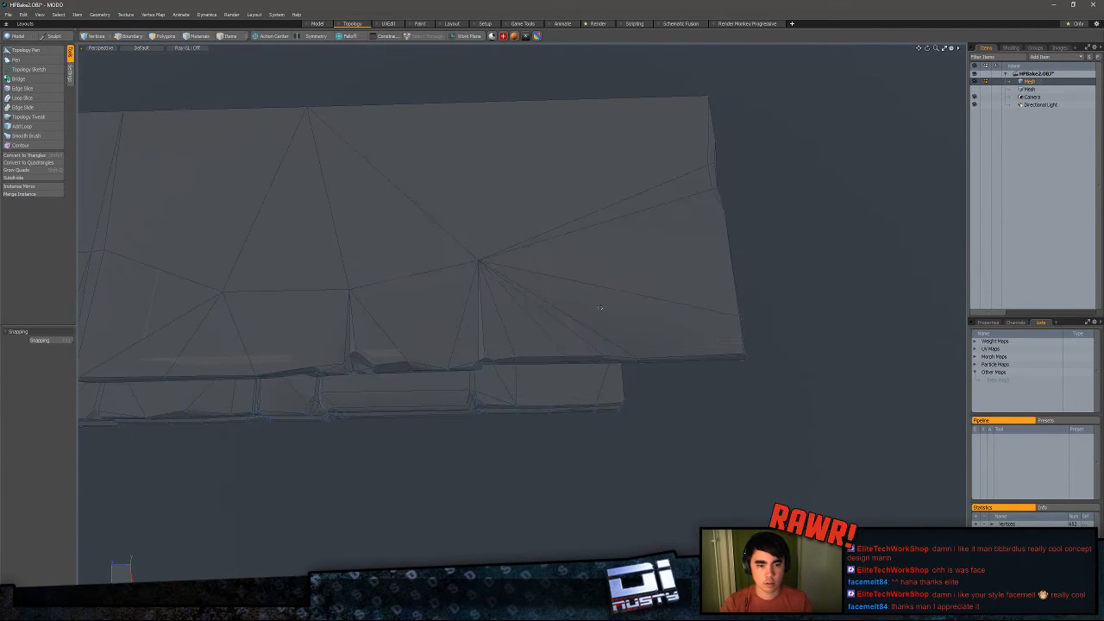
pyautogui.hotkey('ctrl', 'z')
pyautogui.keyDown('alt'); pyautogui.moveTo(505, 316); pyautogui.dragTo(461, 323); pyautogui.keyUp('alt')
pyautogui.press('1')
pyautogui.click(396, 316)
pyautogui.press('w')
pyautogui.press('space')
pyautogui.press('F2')
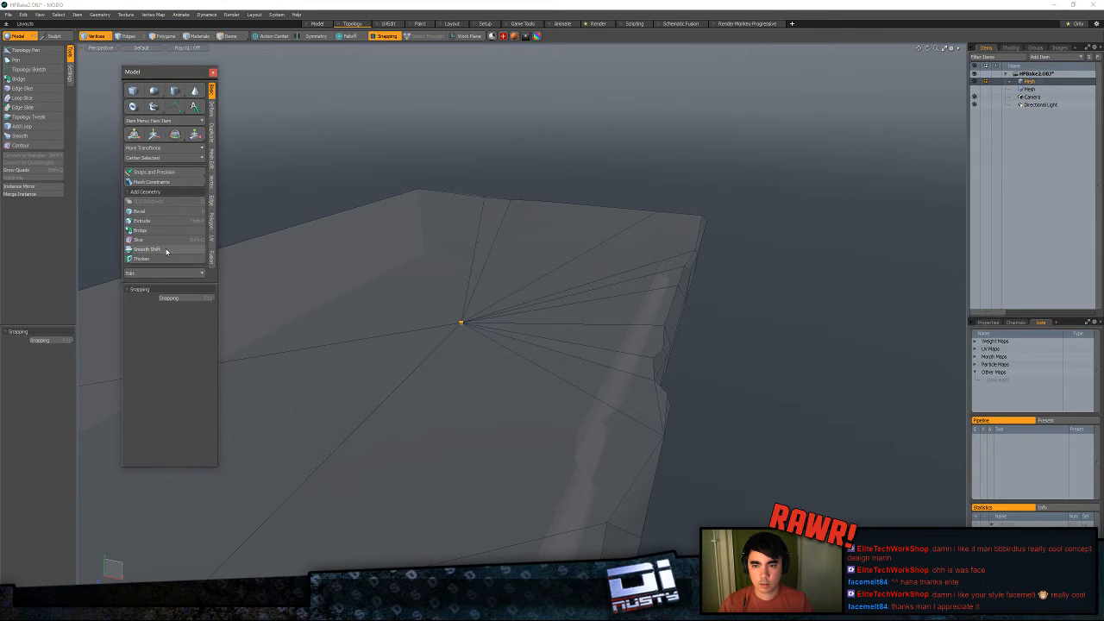
pyautogui.click(211, 220)
pyautogui.click(212, 183)
pyautogui.click(172, 134)
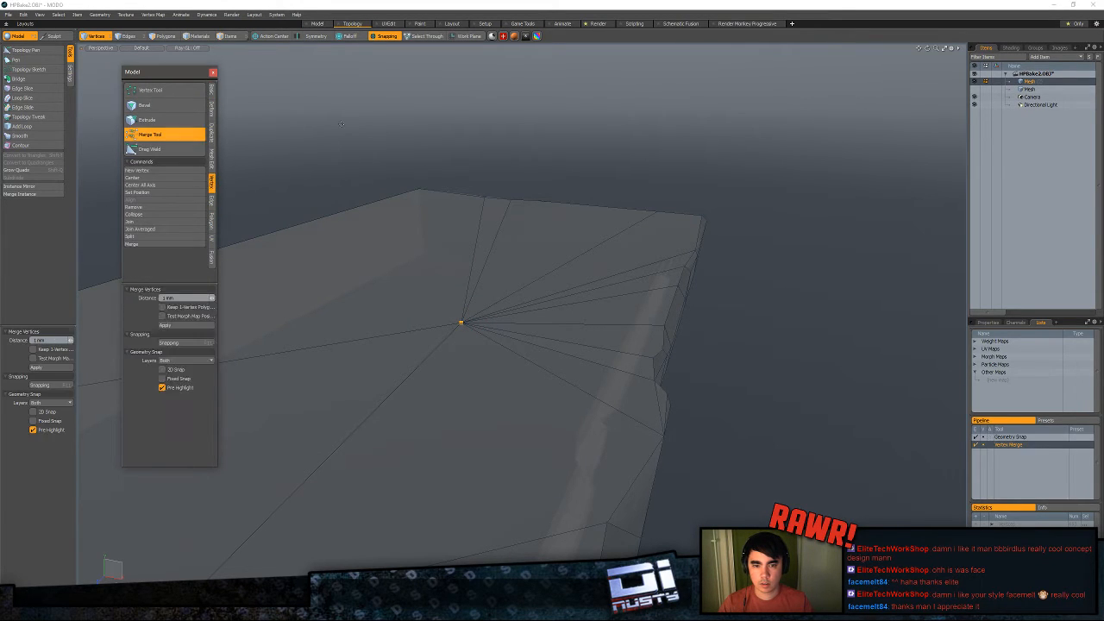
pyautogui.click(349, 133)
# - Connect the two vertices beside the notch on the ledge's end face and remove the surplus vertices and edges there
pyautogui.keyDown('alt'); pyautogui.moveTo(349, 132); pyautogui.dragTo(355, 227); pyautogui.keyUp('alt')
pyautogui.press('2')
pyautogui.click(471, 308)
pyautogui.keyDown('alt'); pyautogui.moveTo(471, 308); pyautogui.dragTo(483, 340); pyautogui.keyUp('alt')
pyautogui.press('1')
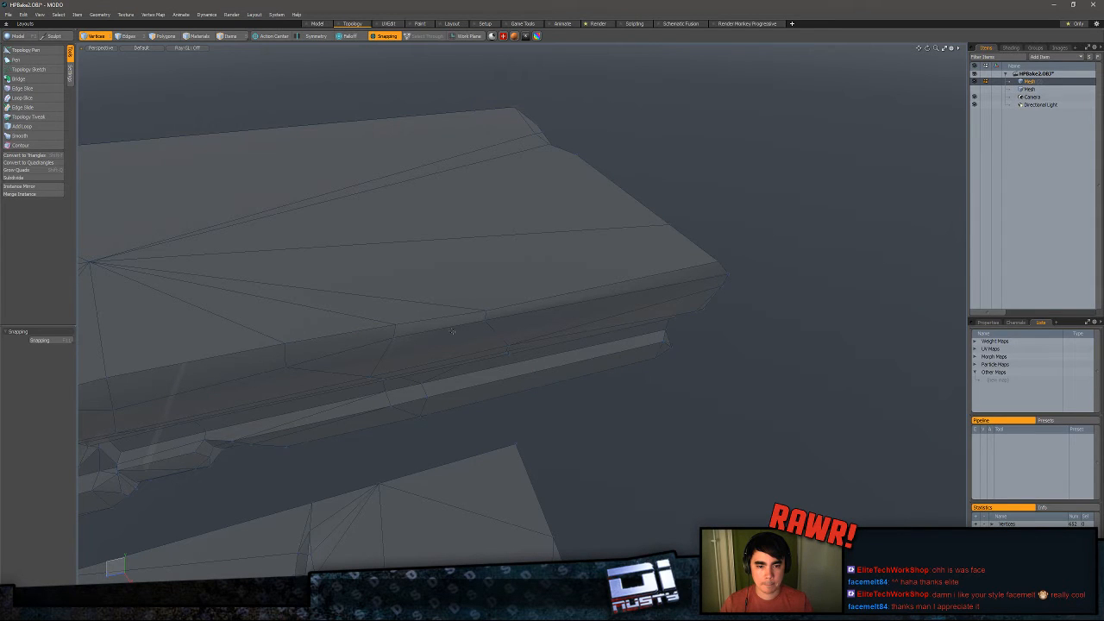
pyautogui.press('2')
pyautogui.keyDown('alt'); pyautogui.moveTo(747, 323); pyautogui.dragTo(493, 312); pyautogui.keyUp('alt')
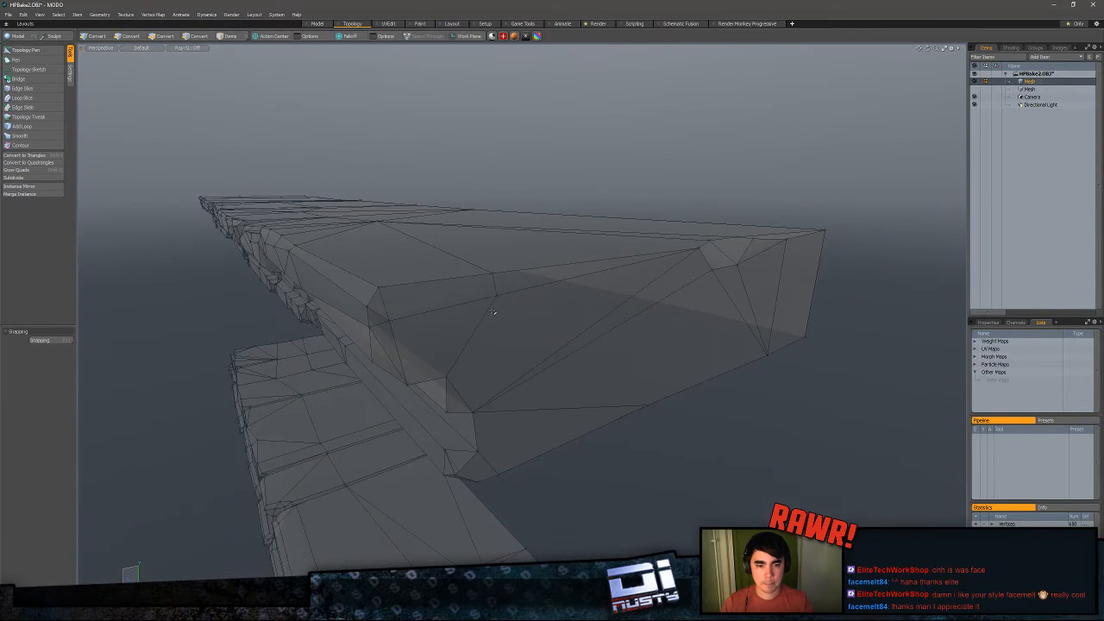
pyautogui.press('1')
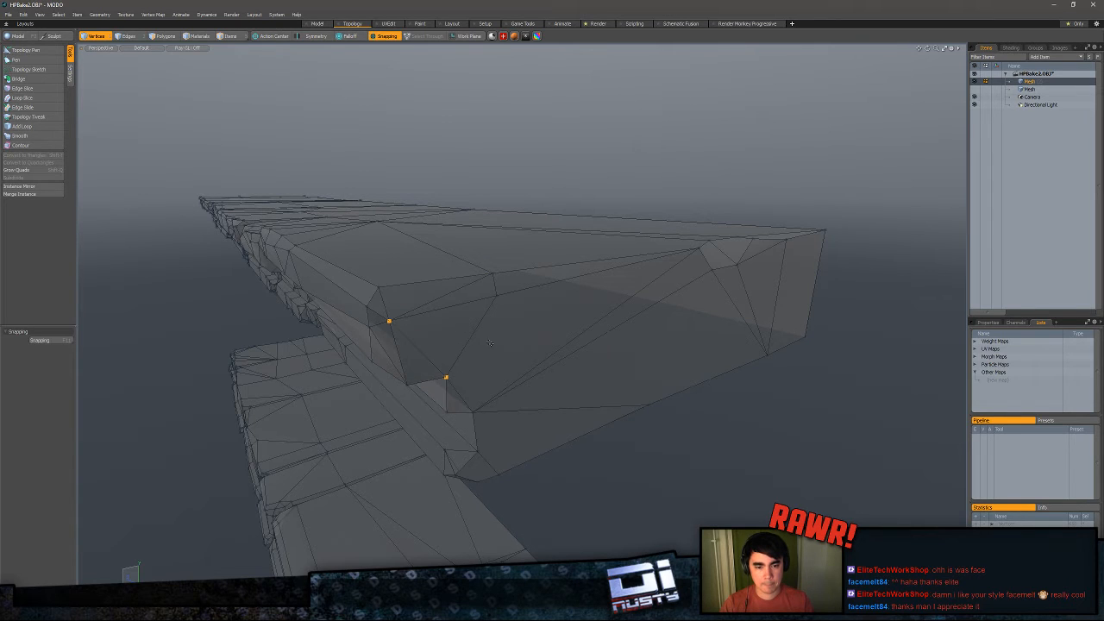
pyautogui.keyDown('shift'); pyautogui.click(528, 288); pyautogui.keyUp('shift')
pyautogui.press('BackSpace')
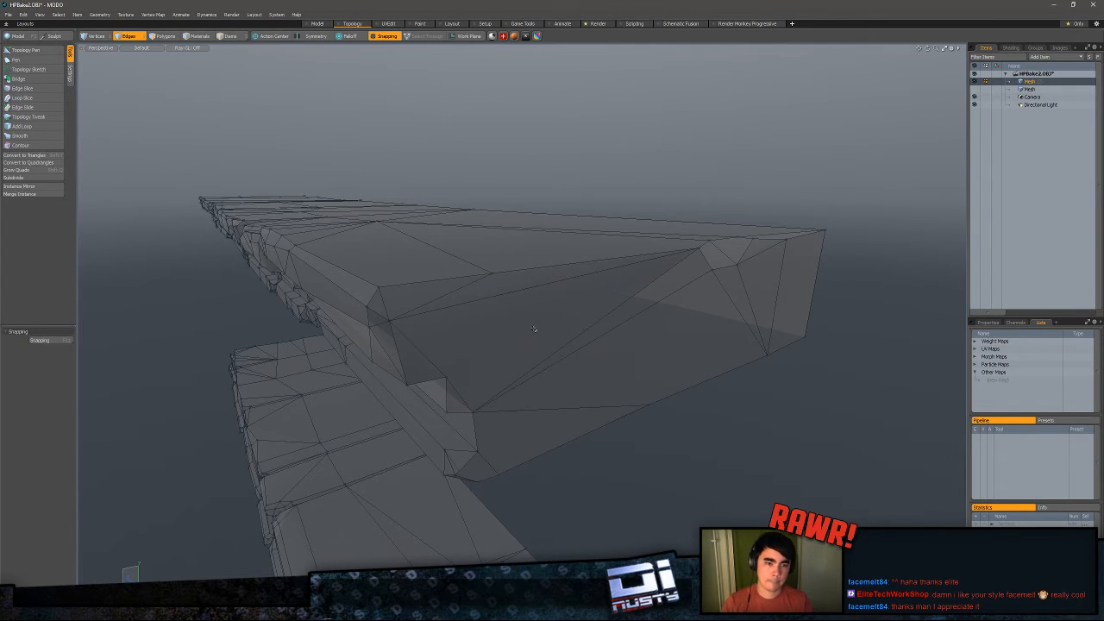
# - Connect the top face's fan vertex to the front corner and remove the two edges meeting midway along the end face's top border
pyautogui.keyDown('alt'); pyautogui.moveTo(535, 330); pyautogui.dragTo(457, 342); pyautogui.keyUp('alt')
pyautogui.press('1')
pyautogui.click(433, 349)
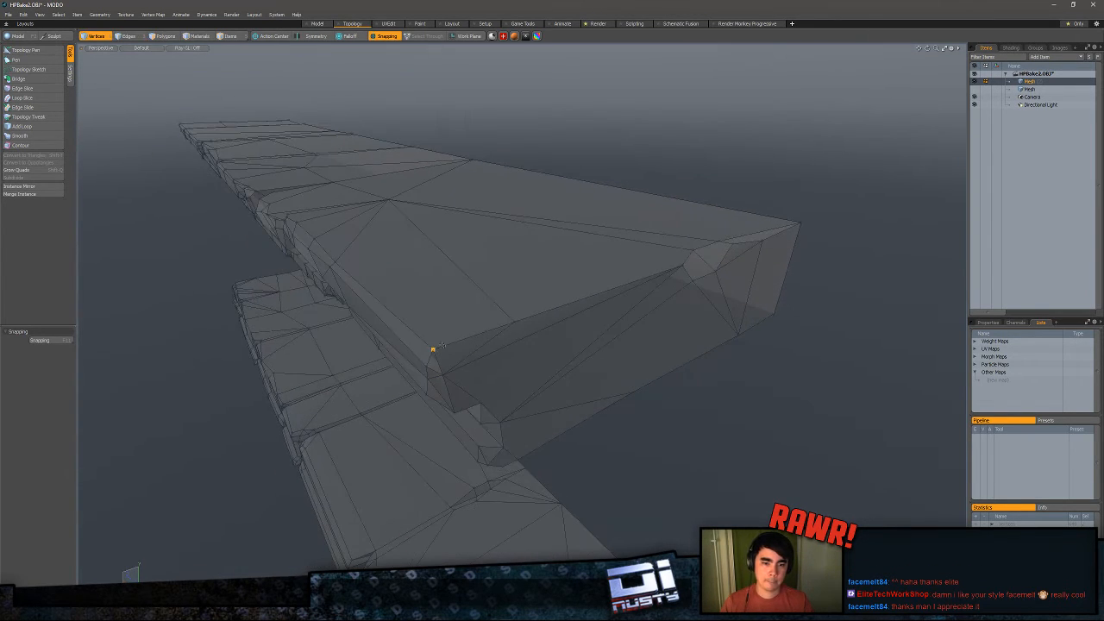
pyautogui.press('2')
pyautogui.click(501, 307)
pyautogui.keyDown('shift'); pyautogui.click(500, 330); pyautogui.keyUp('shift')
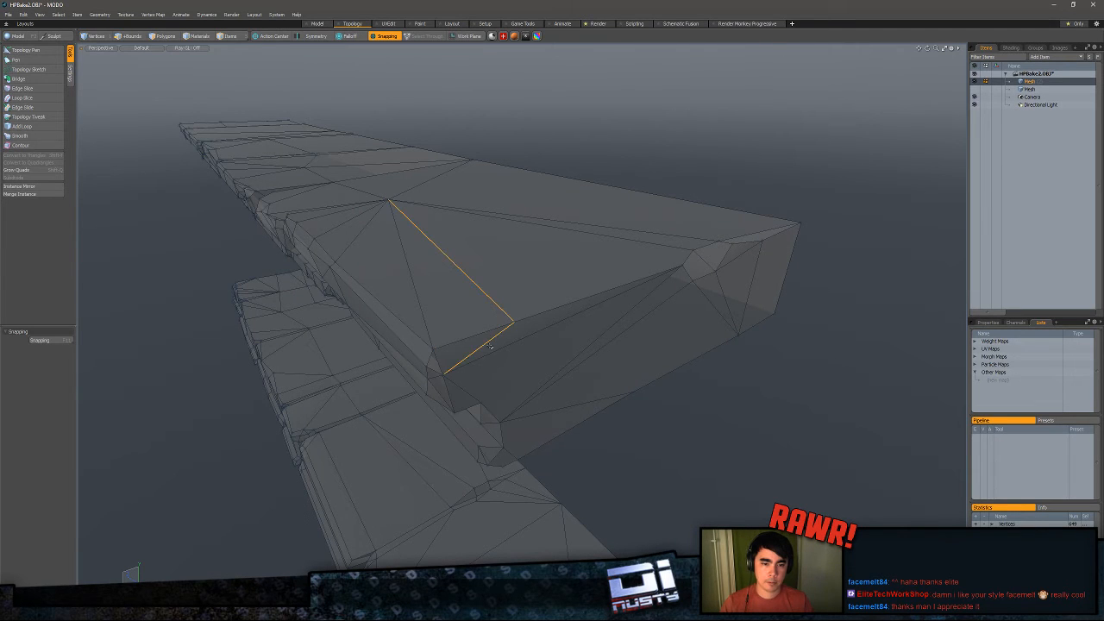
pyautogui.press('BackSpace')
# - Remove the diagonal edge from the end face's notch to the vertex midway along its lower border
pyautogui.keyDown('ctrl'); pyautogui.keyDown('alt'); pyautogui.moveTo(560, 356); pyautogui.dragTo(456, 304); pyautogui.keyUp('alt'); pyautogui.keyUp('ctrl')
pyautogui.click(417, 288)
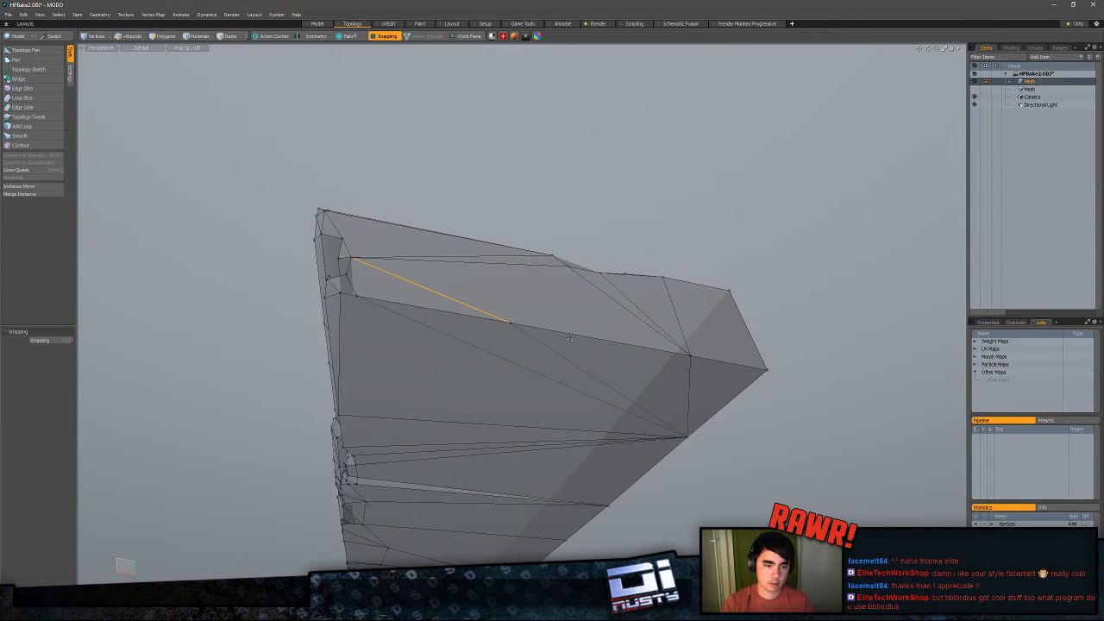
pyautogui.press('Delete')
# - Delete the leftover vertex midway along the border between the end face and the underside
pyautogui.click(544, 329)
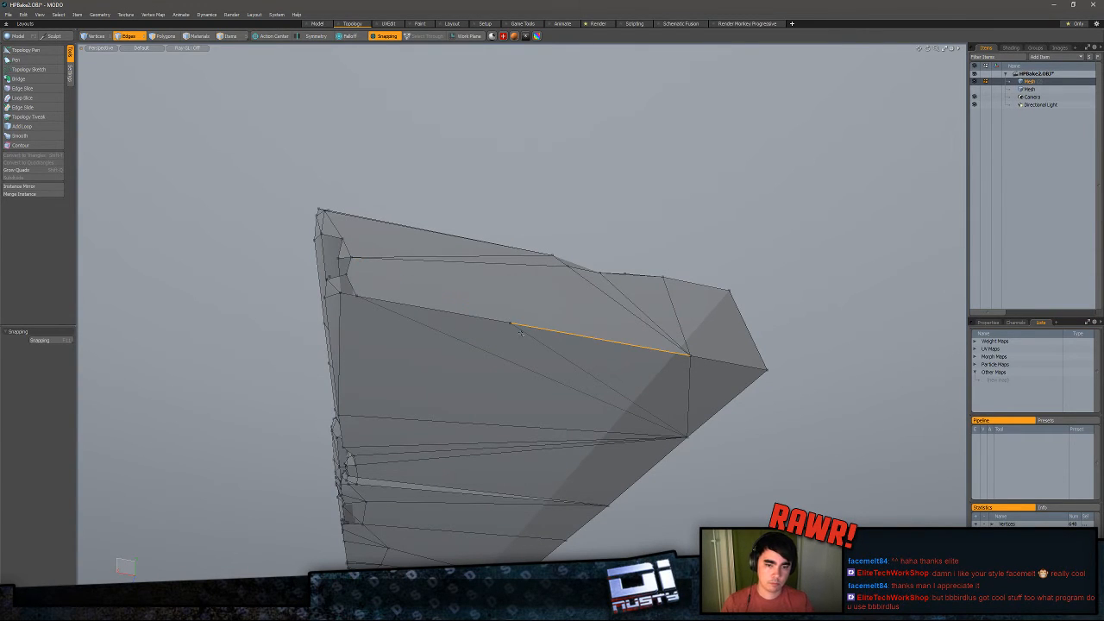
pyautogui.press('3')
pyautogui.doubleClick(535, 341)
pyautogui.keyDown('alt'); pyautogui.moveTo(544, 330); pyautogui.dragTo(518, 338); pyautogui.keyUp('alt')
pyautogui.hotkey('shift', 'a')
pyautogui.press('1')
pyautogui.click(526, 313)
pyautogui.press('Delete')
pyautogui.press('2')
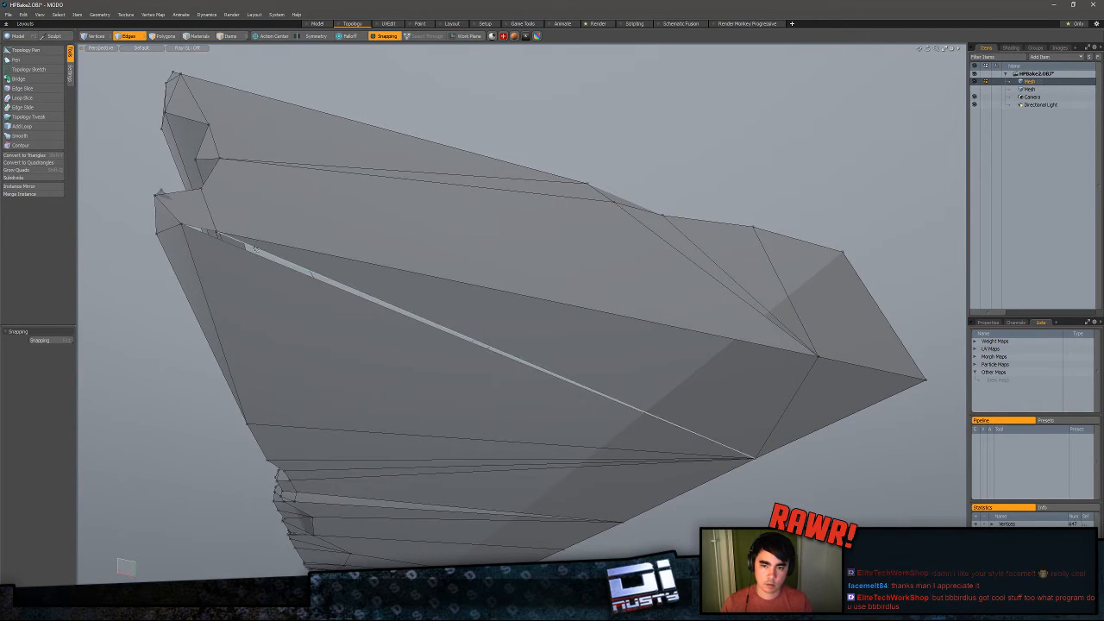
# - Close the sliver gap along the underside's diagonal and connect the corner vertex to the next vertex on the front border
pyautogui.click(265, 250)
pyautogui.press('Delete')
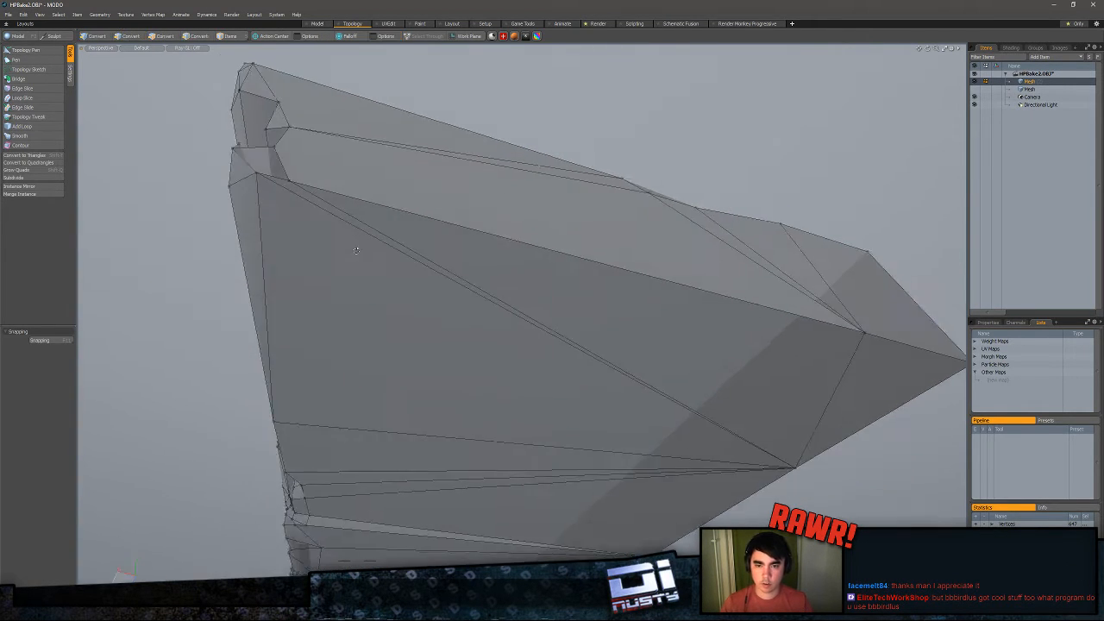
pyautogui.keyDown('alt'); pyautogui.moveTo(293, 223); pyautogui.dragTo(361, 231); pyautogui.keyUp('alt')
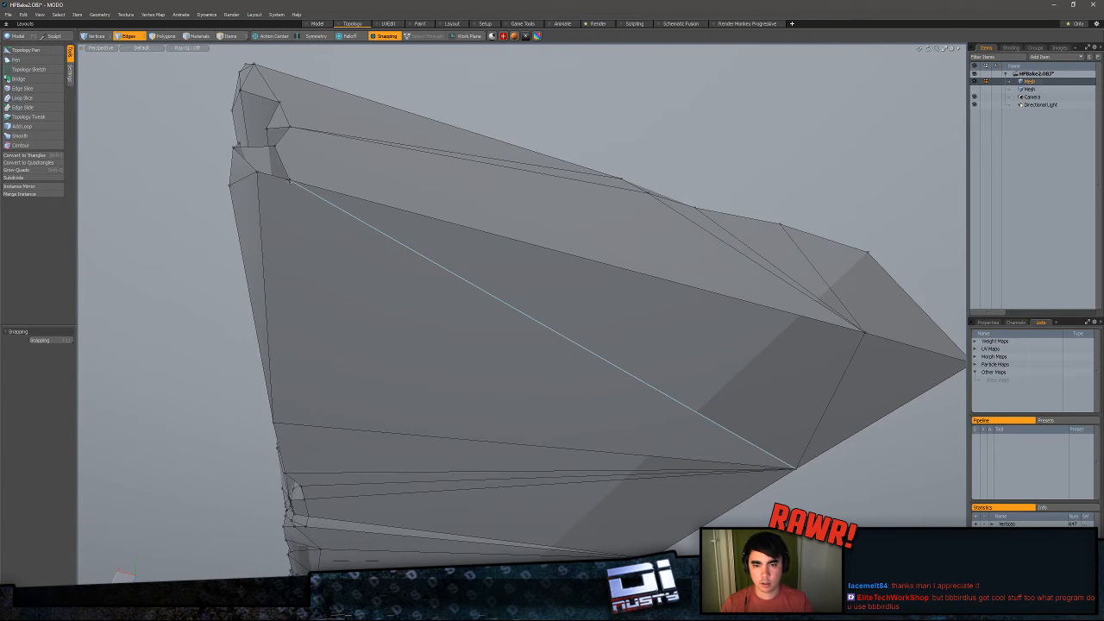
pyautogui.press('1')
pyautogui.keyDown('shift'); pyautogui.click(273, 422); pyautogui.keyUp('shift')
pyautogui.hotkey('shift', 's')
pyautogui.press('2')
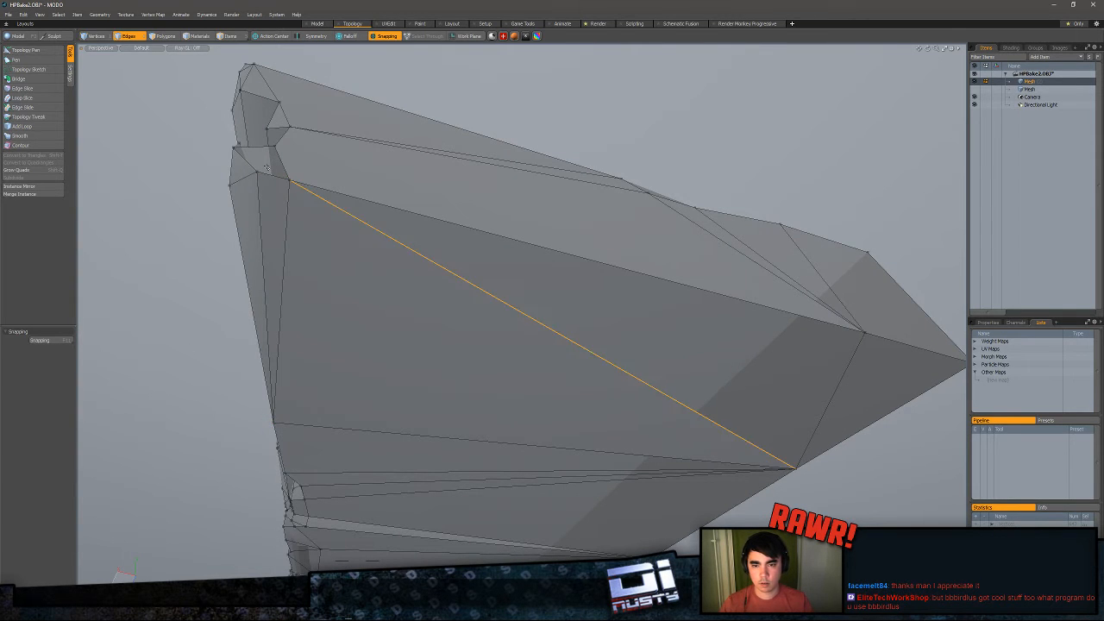
# - Delete the narrow triangular polygon at the ledge's lower end corner
pyautogui.click(178, 366)
pyautogui.keyDown('alt'); pyautogui.moveTo(268, 173); pyautogui.dragTo(682, 405); pyautogui.keyUp('alt')
pyautogui.press('3')
pyautogui.doubleClick(328, 311)
pyautogui.click(328, 315)
pyautogui.hotkey('shift', 'a')
pyautogui.click(715, 407)
pyautogui.click(697, 283)
pyautogui.keyDown('alt'); pyautogui.moveTo(697, 283); pyautogui.dragTo(660, 399); pyautogui.keyUp('alt')
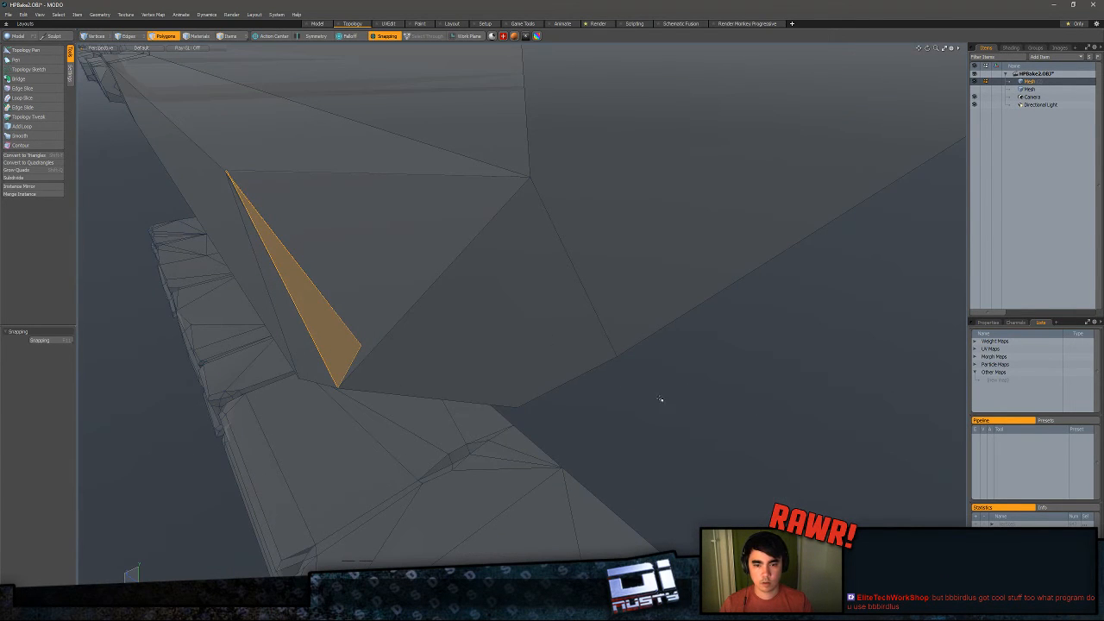
pyautogui.press('Delete')
# - Select the two nearly coincident vertices at the ledge's end corner and weld them with the Merge Tool
pyautogui.keyDown('alt'); pyautogui.moveTo(294, 276); pyautogui.dragTo(330, 245); pyautogui.keyUp('alt')
pyautogui.press('1')
pyautogui.press('F2')
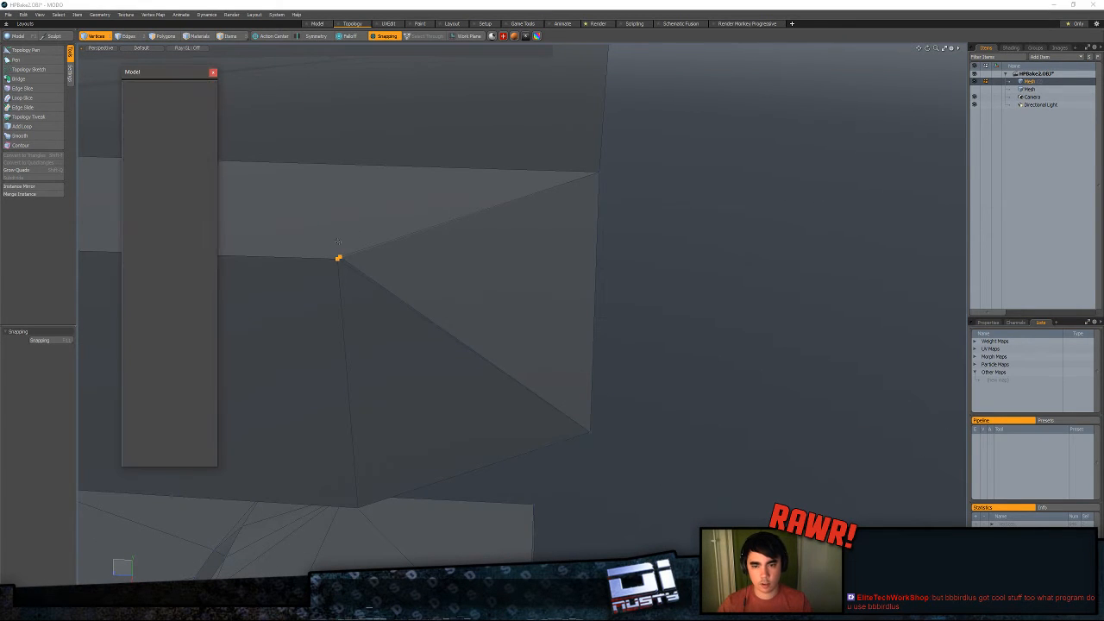
pyautogui.click(213, 200)
pyautogui.click(213, 182)
pyautogui.click(213, 162)
pyautogui.click(212, 183)
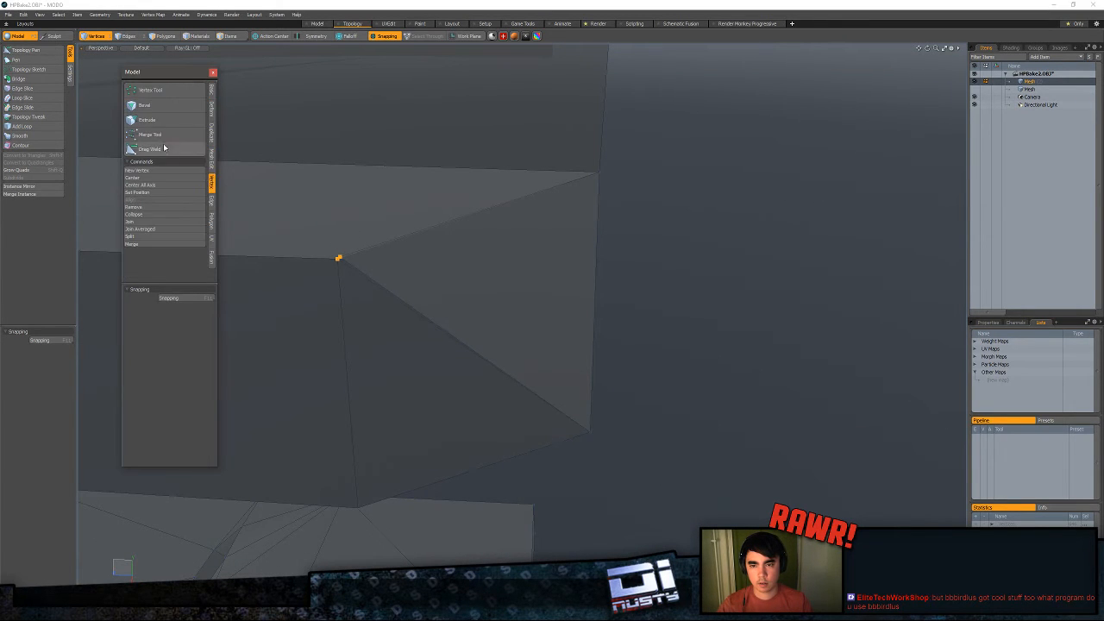
pyautogui.click(162, 135)
pyautogui.press('F2')
# - Select the large polygon on the ledge's end face beside the notch
pyautogui.keyDown('alt'); pyautogui.moveTo(605, 314); pyautogui.dragTo(191, 256); pyautogui.keyUp('alt')
pyautogui.press('space')
pyautogui.moveTo(496, 243)
pyautogui.mouseDown()
pyautogui.moveTo(498, 372)
pyautogui.moveTo(405, 310)
pyautogui.mouseUp()
pyautogui.hotkey('shift', 's')
pyautogui.keyDown('ctrl'); pyautogui.keyDown('alt'); pyautogui.moveTo(406, 310); pyautogui.dragTo(699, 315); pyautogui.keyUp('alt'); pyautogui.keyUp('ctrl')
pyautogui.press('3')
pyautogui.doubleClick(524, 293)
pyautogui.click(236, 276)
pyautogui.click(653, 345)
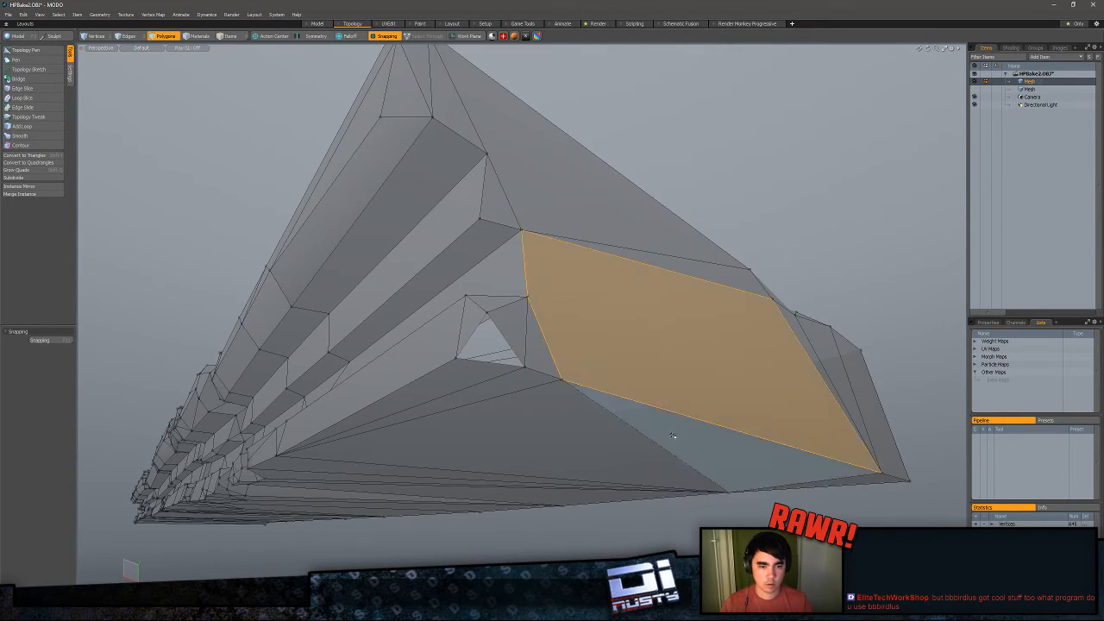
# - Undo the last four actions on the ledge's end face
pyautogui.keyDown('alt'); pyautogui.moveTo(653, 345); pyautogui.dragTo(728, 337); pyautogui.keyUp('alt')
pyautogui.click(740, 314)
pyautogui.hotkey('ctrl', 'z')
pyautogui.hotkey('ctrl', 'z')
pyautogui.hotkey('ctrl', 'z')
pyautogui.hotkey('ctrl', 'z')
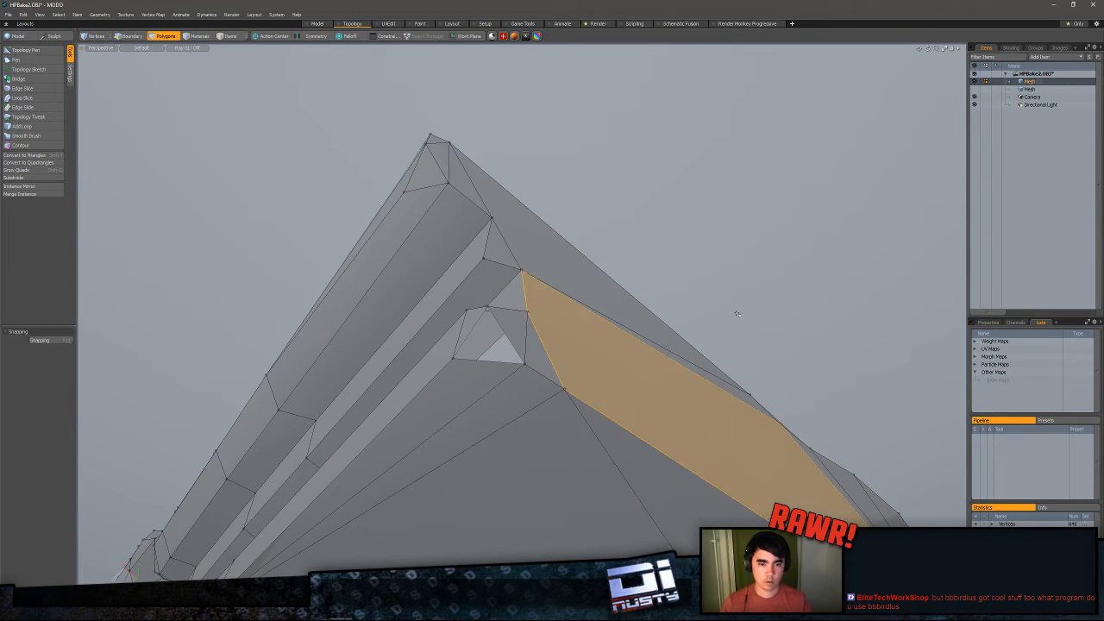
pyautogui.scroll(-3, 742, 384)
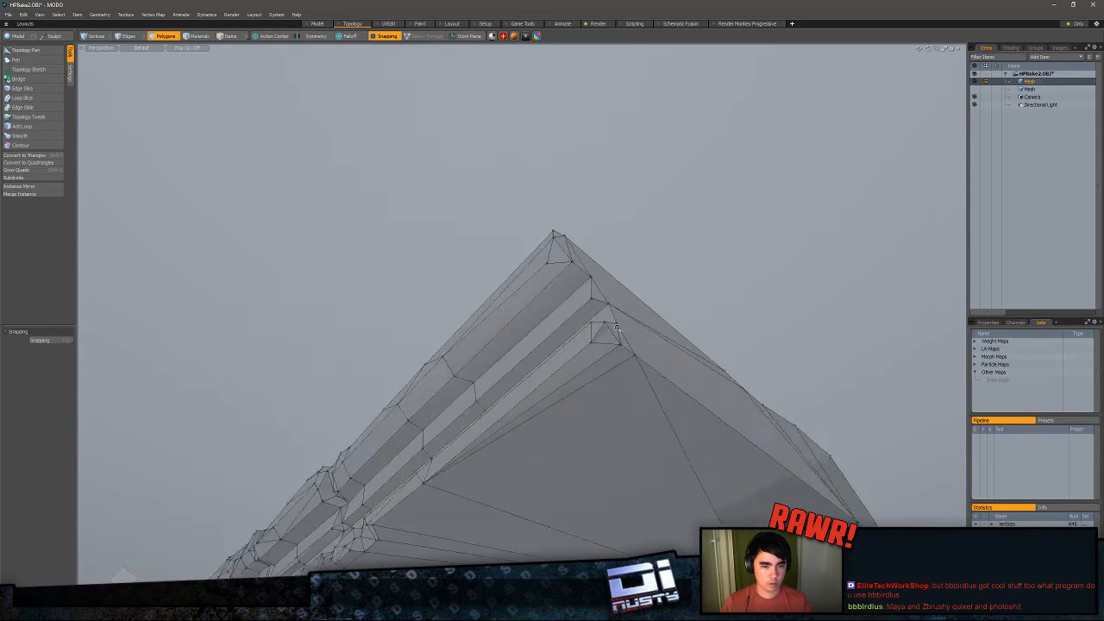
pyautogui.keyDown('alt'); pyautogui.moveTo(742, 383); pyautogui.dragTo(464, 424); pyautogui.keyUp('alt')
pyautogui.doubleClick(702, 334)
pyautogui.keyDown('alt'); pyautogui.moveTo(702, 334); pyautogui.dragTo(552, 329); pyautogui.keyUp('alt')
pyautogui.click(686, 440)
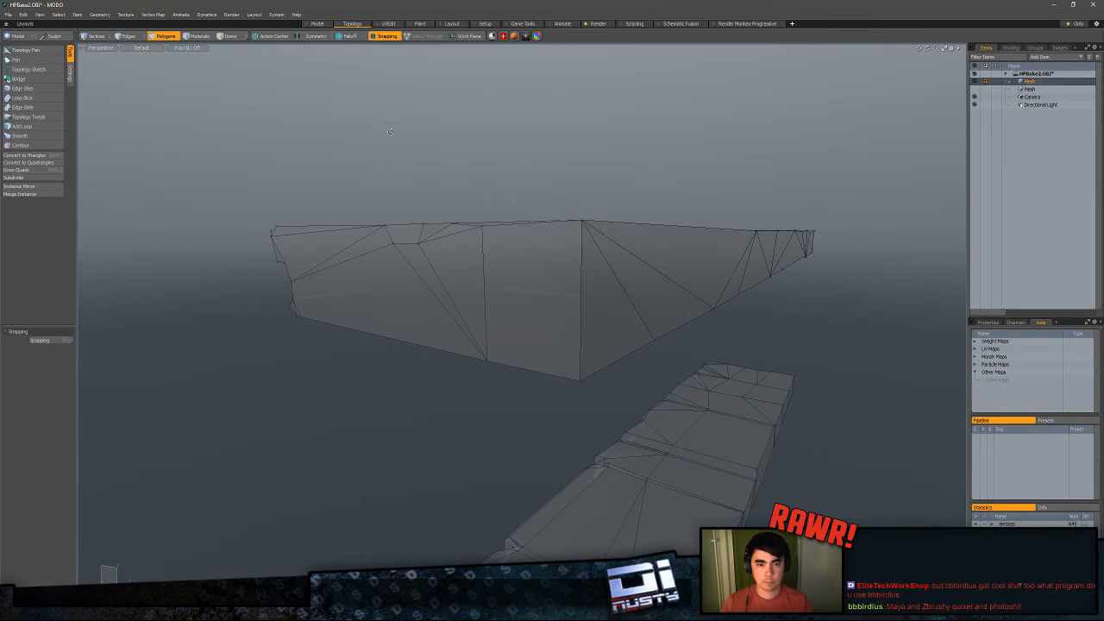
# - Move the top-face vertex beside the groove toward the middle of its section with snapping off
pyautogui.keyDown('alt'); pyautogui.moveTo(390, 132); pyautogui.dragTo(518, 337); pyautogui.keyUp('alt')
pyautogui.scroll(-3, 491, 319)
pyautogui.scroll(5, 544, 358)
pyautogui.keyDown('alt'); pyautogui.moveTo(575, 383); pyautogui.dragTo(578, 293); pyautogui.keyUp('alt')
pyautogui.press('w')
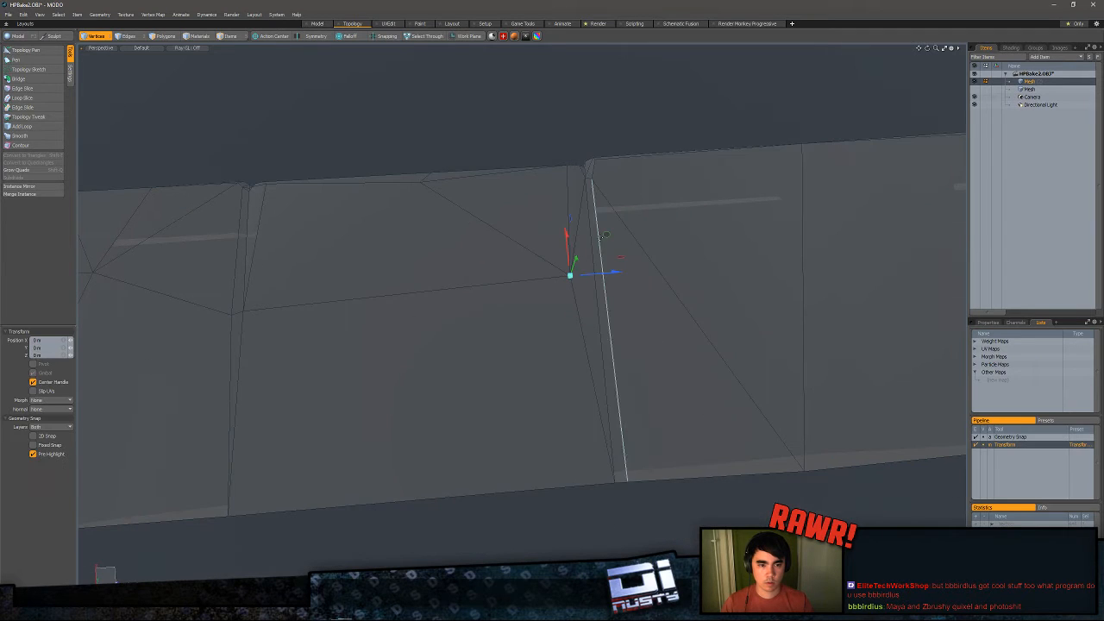
pyautogui.moveTo(610, 230); pyautogui.dragTo(461, 323)
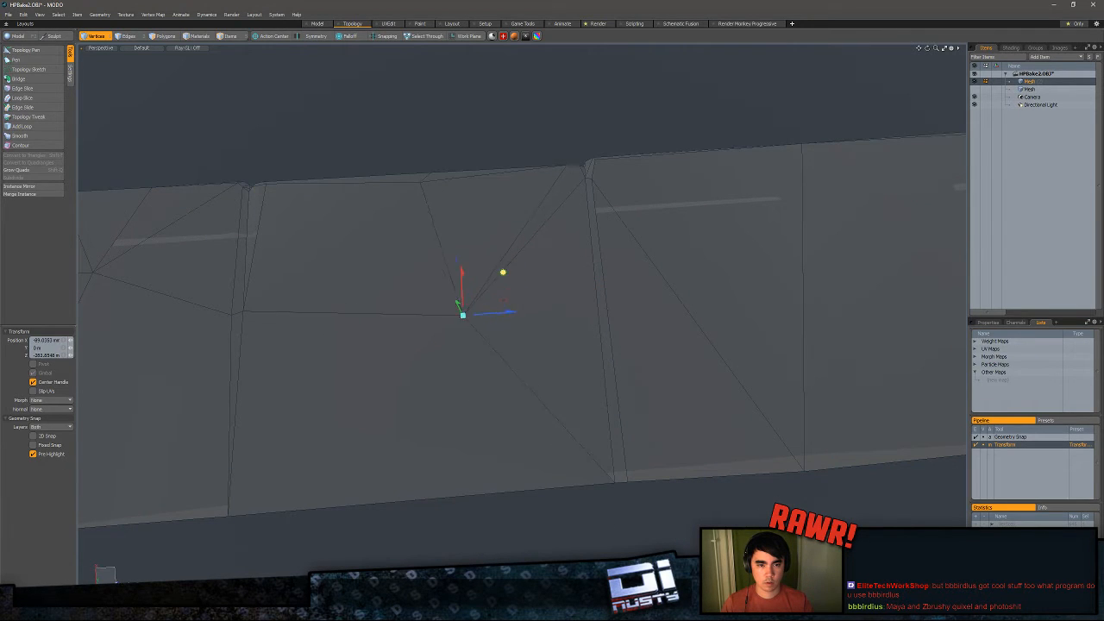
pyautogui.keyDown('alt'); pyautogui.moveTo(479, 269); pyautogui.dragTo(526, 259); pyautogui.keyUp('alt')
pyautogui.press('space')
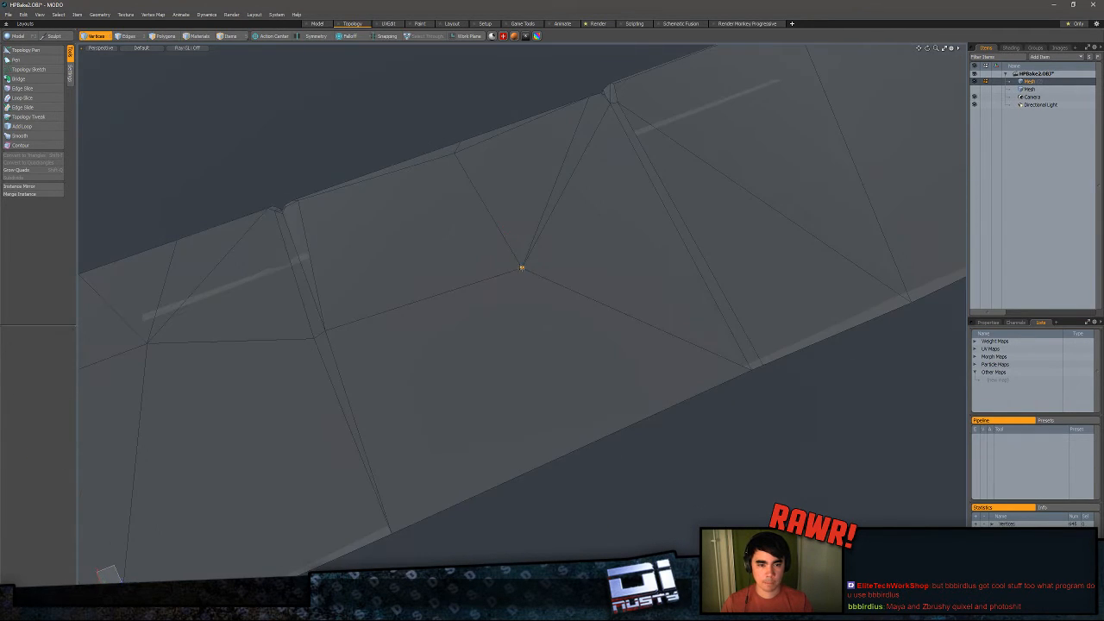
# - Collapse the redundant edges one after another on the lower bands of the ledge's front face near the notch
pyautogui.keyDown('alt'); pyautogui.moveTo(384, 532); pyautogui.dragTo(525, 240); pyautogui.keyUp('alt')
pyautogui.press('2')
pyautogui.hotkey('ctrl', 'BackSpace')
pyautogui.hotkey('ctrl', 'z')
pyautogui.hotkey('ctrl', 'BackSpace')
pyautogui.click(499, 352)
pyautogui.hotkey('ctrl', 'BackSpace')
pyautogui.click(510, 275)
pyautogui.hotkey('ctrl', 'BackSpace')
pyautogui.click(517, 268)
pyautogui.hotkey('ctrl', 'BackSpace')
# - Collapse the two long horizontal edges on the upper bands of the ledge's front face beside the notch
pyautogui.click(518, 216)
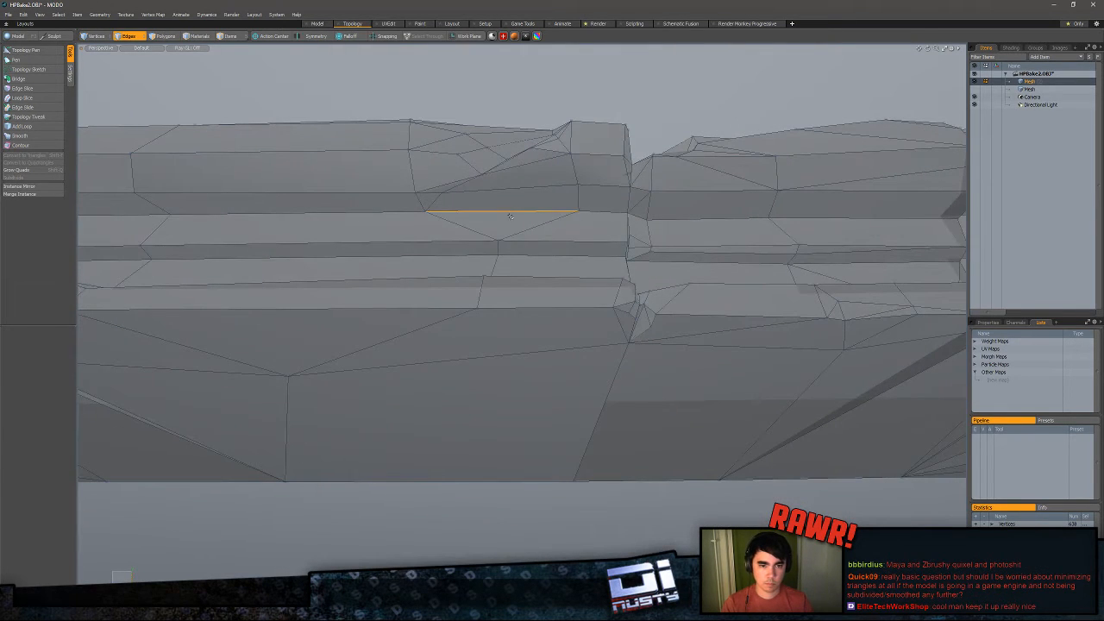
pyautogui.hotkey('ctrl', 'BackSpace')
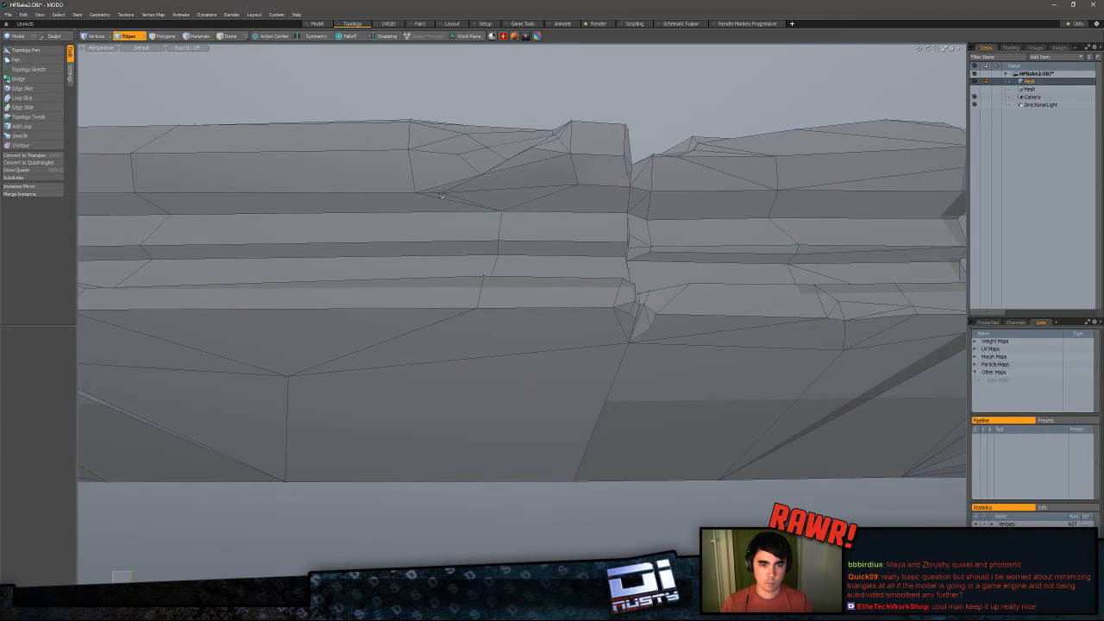
pyautogui.hotkey('ctrl', 'BackSpace')
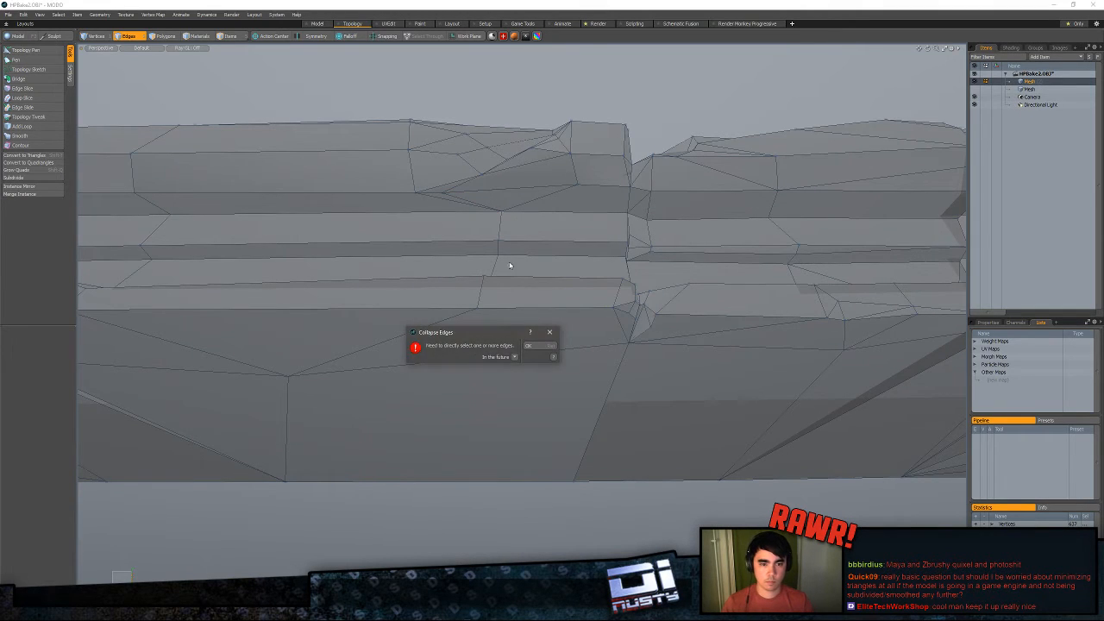
pyautogui.click(542, 348)
pyautogui.click(517, 190)
pyautogui.hotkey('ctrl', 'BackSpace')
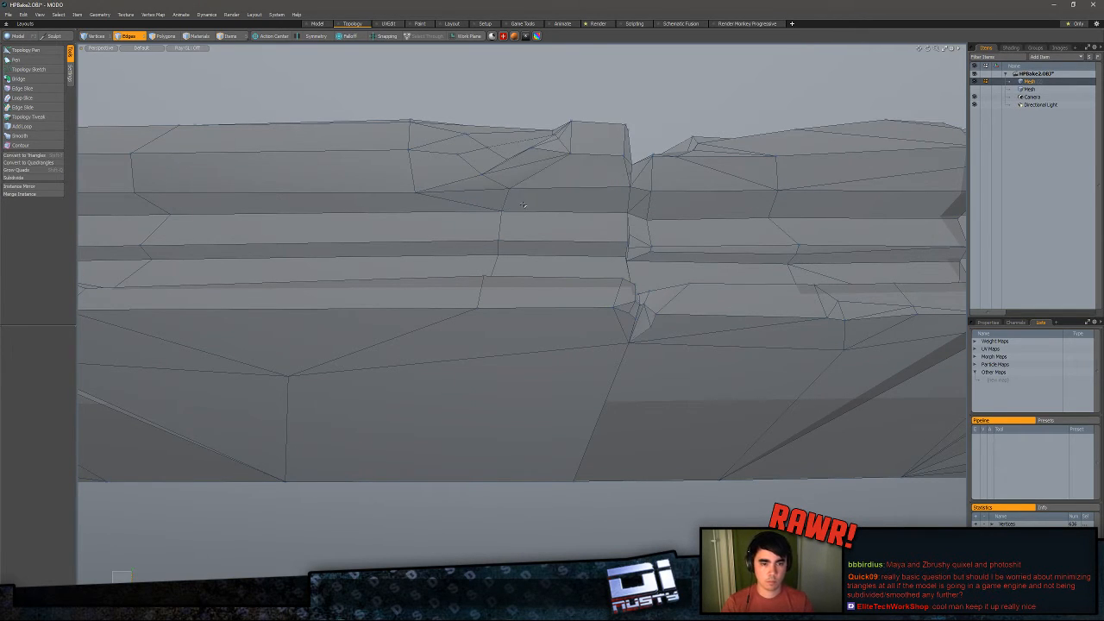
# - Examine both ledge pieces from above and from the front, selecting the upper ledge's connected polygons to check it as one mesh
pyautogui.keyDown('alt'); pyautogui.moveTo(517, 190); pyautogui.dragTo(457, 434); pyautogui.keyUp('alt')
pyautogui.scroll(-4, 540, 268)
pyautogui.press('3')
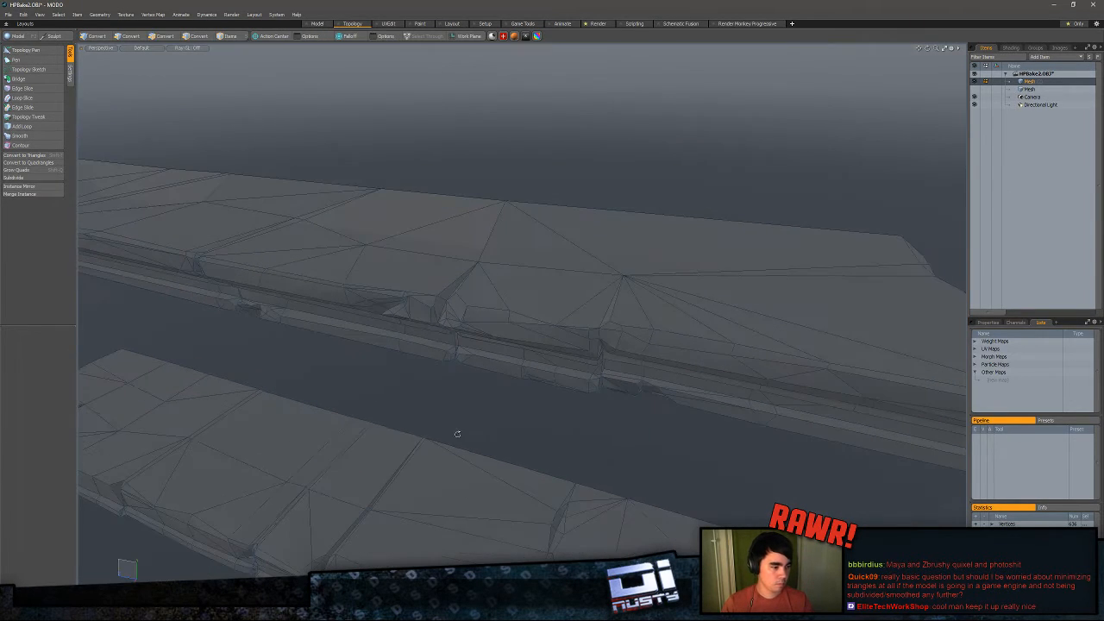
pyautogui.scroll(-4, 480, 408)
pyautogui.keyDown('alt'); pyautogui.moveTo(511, 333); pyautogui.dragTo(490, 361); pyautogui.keyUp('alt')
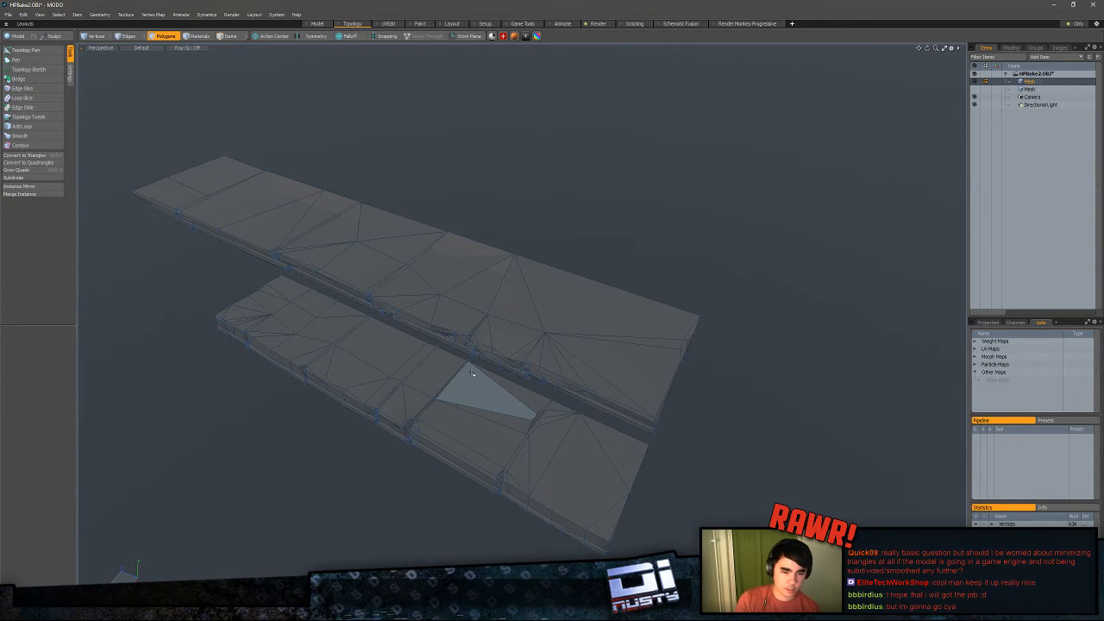
pyautogui.click(443, 155)
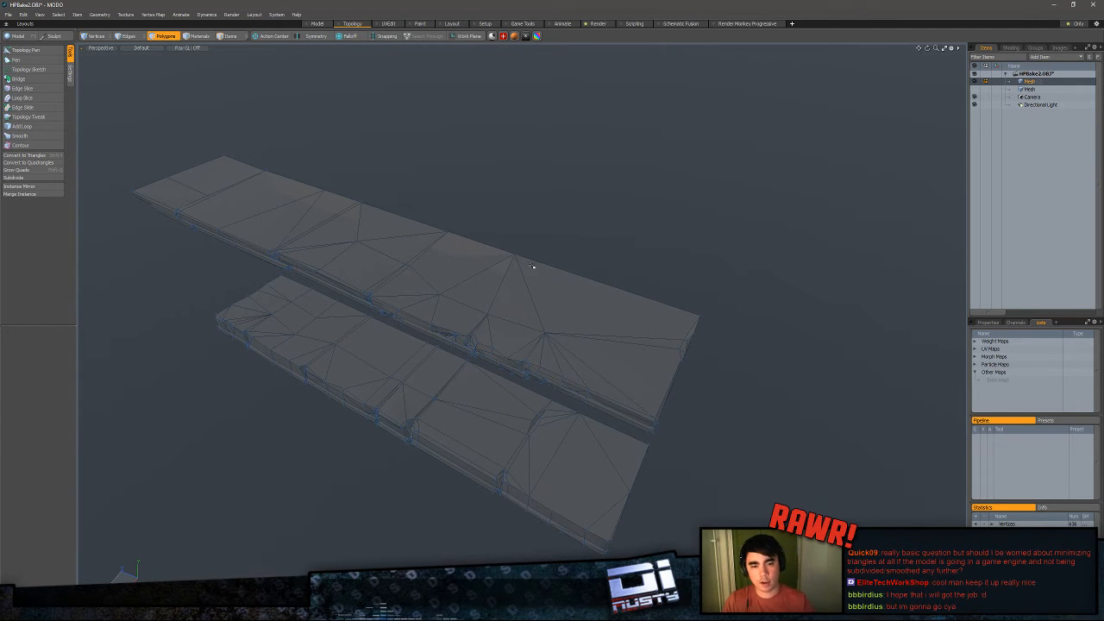
pyautogui.doubleClick(532, 265)
pyautogui.hotkey('shift', 'a')
pyautogui.keyDown('alt'); pyautogui.moveTo(319, 371); pyautogui.dragTo(541, 298); pyautogui.keyUp('alt')
pyautogui.click(731, 348)
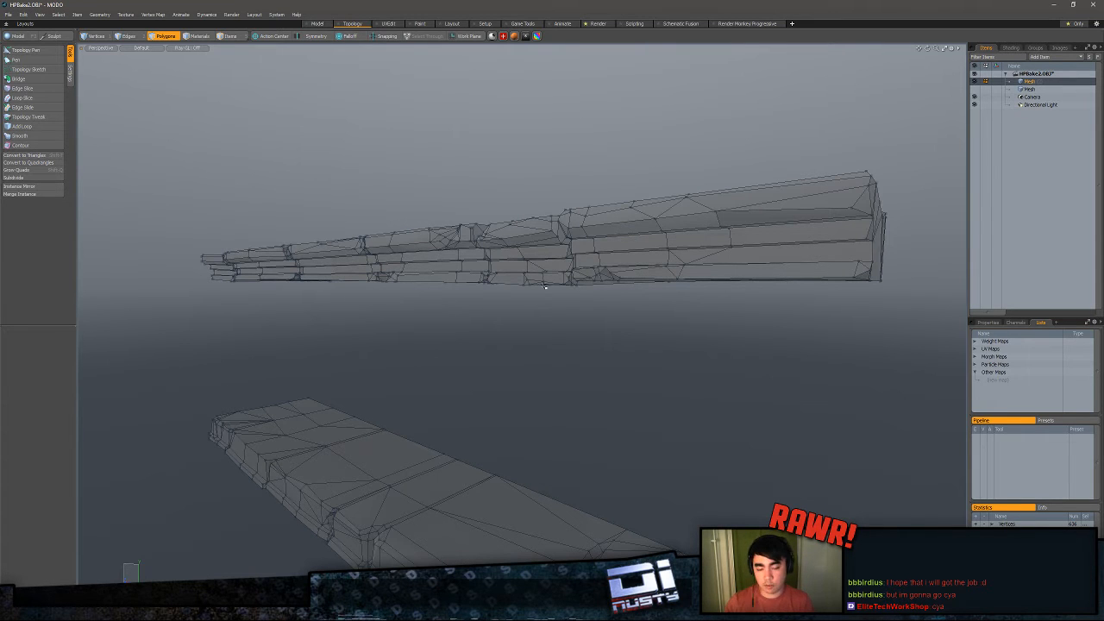
pyautogui.keyDown('alt'); pyautogui.moveTo(489, 165); pyautogui.dragTo(525, 217); pyautogui.keyUp('alt')
pyautogui.keyDown('alt'); pyautogui.moveTo(535, 339); pyautogui.dragTo(474, 356); pyautogui.keyUp('alt')
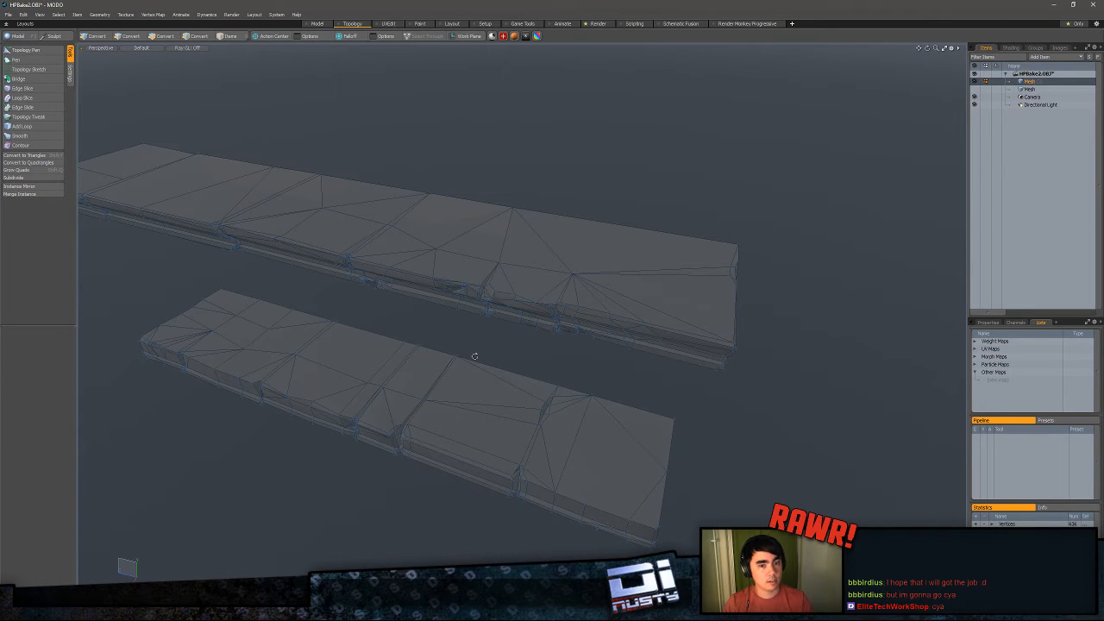
pyautogui.keyDown('alt'); pyautogui.moveTo(476, 350); pyautogui.dragTo(679, 383); pyautogui.keyUp('alt')
pyautogui.doubleClick(419, 295)
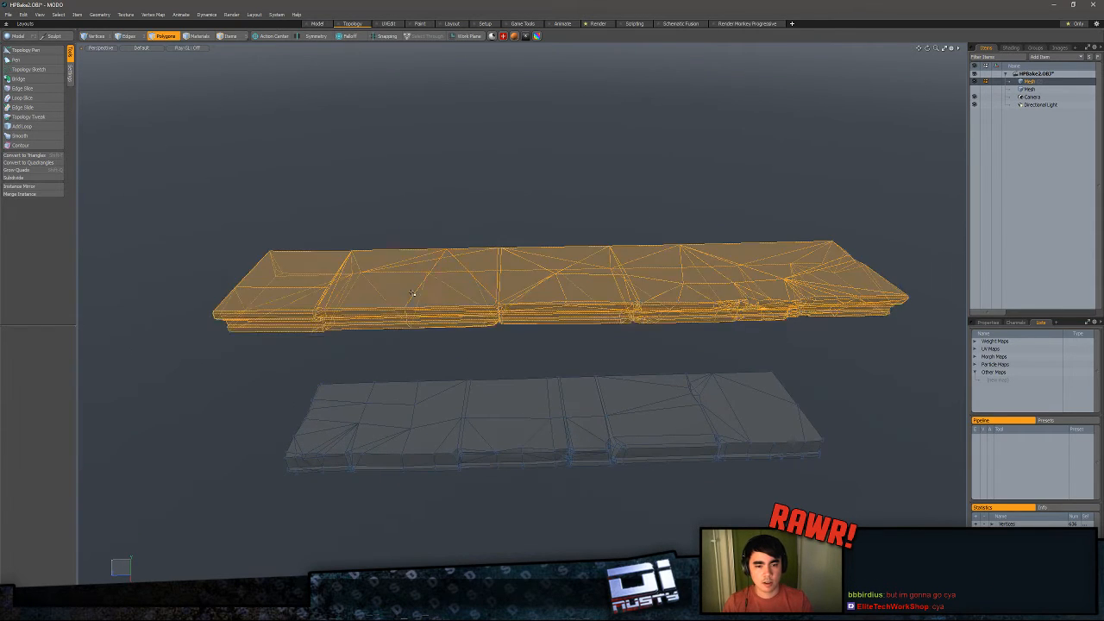
pyautogui.click(426, 296)
pyautogui.click(471, 339)
pyautogui.moveTo(471, 340)
pyautogui.keyDown('alt'); pyautogui.mouseDown()
pyautogui.moveTo(508, 345)
pyautogui.moveTo(466, 328)
pyautogui.mouseUp(); pyautogui.keyUp('alt')
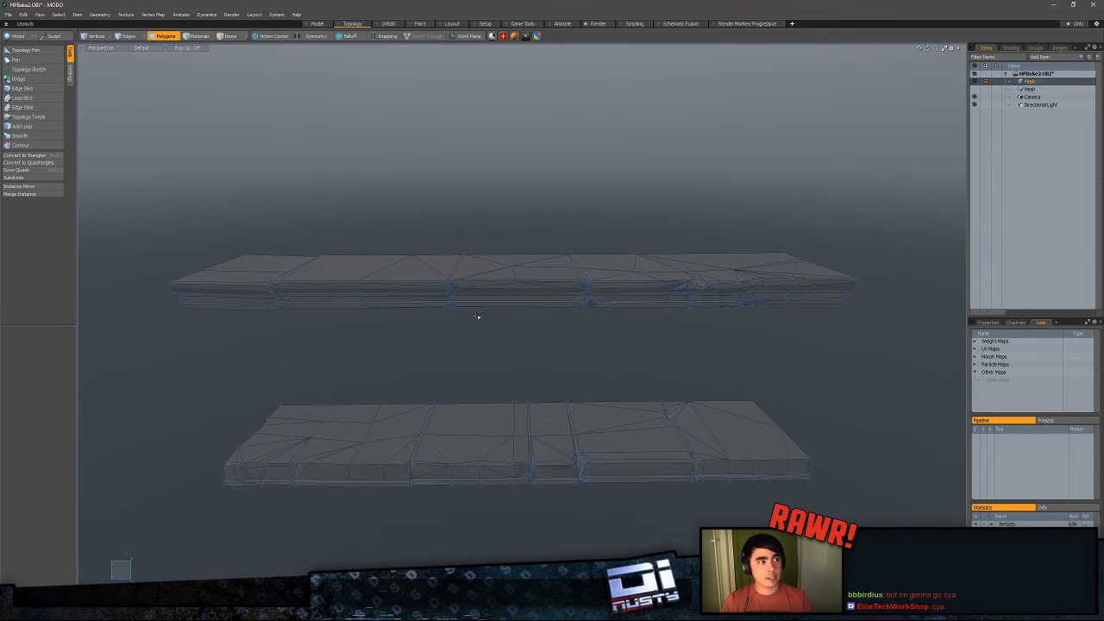
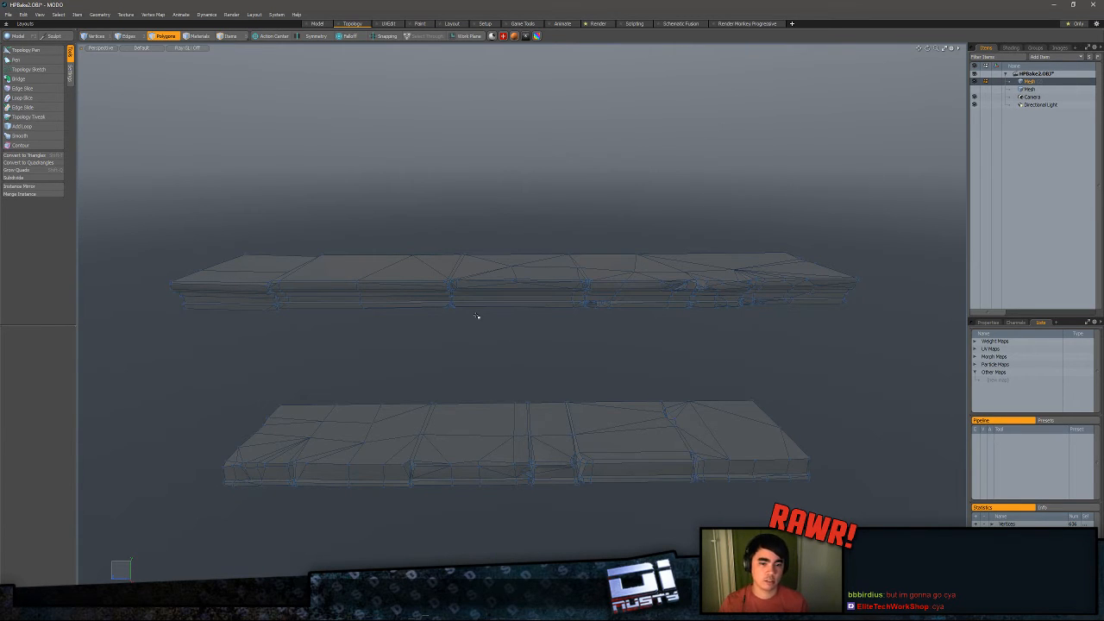
# - Inspect the upper ledge's top surface and end face for remaining topology problems
pyautogui.keyDown('alt'); pyautogui.moveTo(489, 234); pyautogui.dragTo(545, 423); pyautogui.keyUp('alt')
pyautogui.press('1')
pyautogui.press('w')
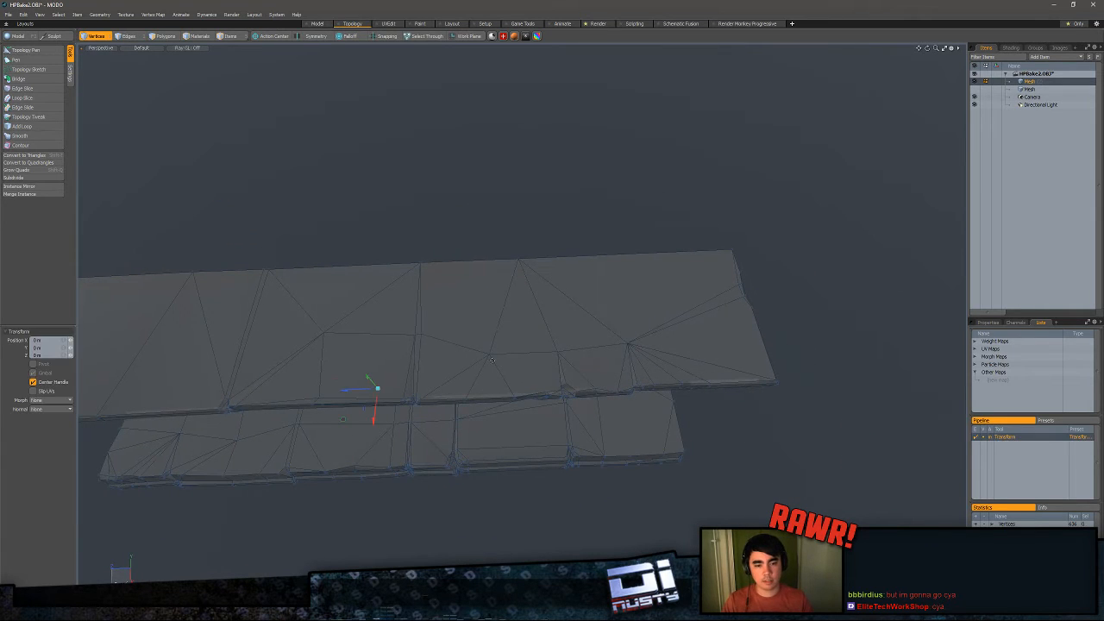
pyautogui.press('q')
pyautogui.keyDown('alt'); pyautogui.moveTo(497, 329); pyautogui.dragTo(548, 298); pyautogui.keyUp('alt')
pyautogui.press('3')
pyautogui.doubleClick(497, 290)
pyautogui.click(629, 345)
pyautogui.keyDown('alt'); pyautogui.moveTo(630, 345); pyautogui.dragTo(607, 239); pyautogui.keyUp('alt')
pyautogui.doubleClick(628, 184)
pyautogui.click(606, 203)
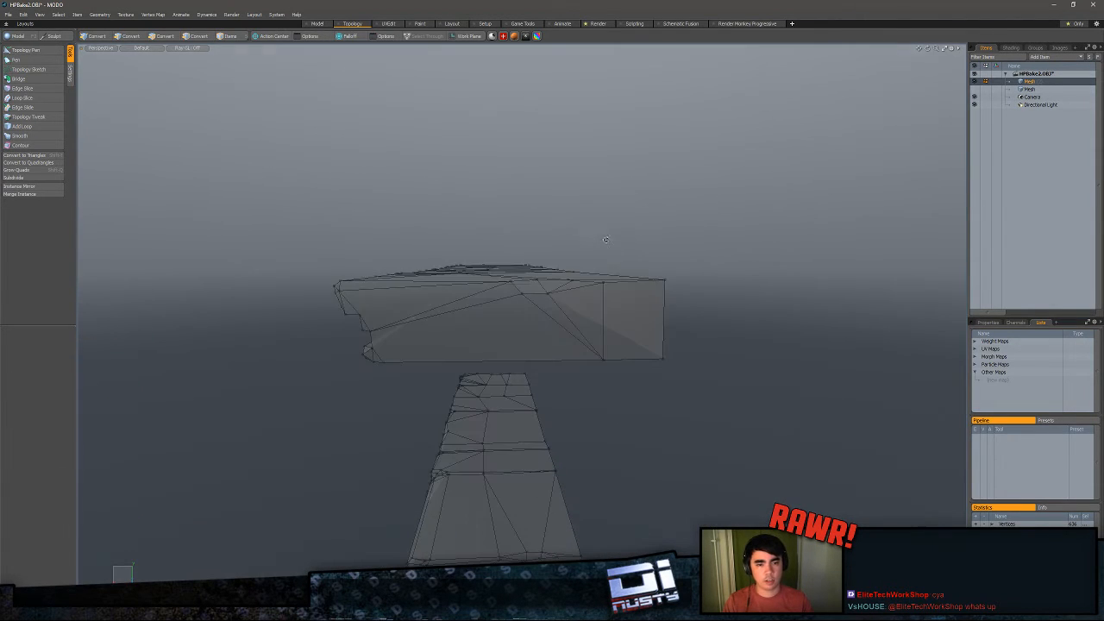
pyautogui.scroll(3, 607, 283)
pyautogui.keyDown('alt'); pyautogui.moveTo(607, 285); pyautogui.dragTo(595, 277); pyautogui.keyUp('alt')
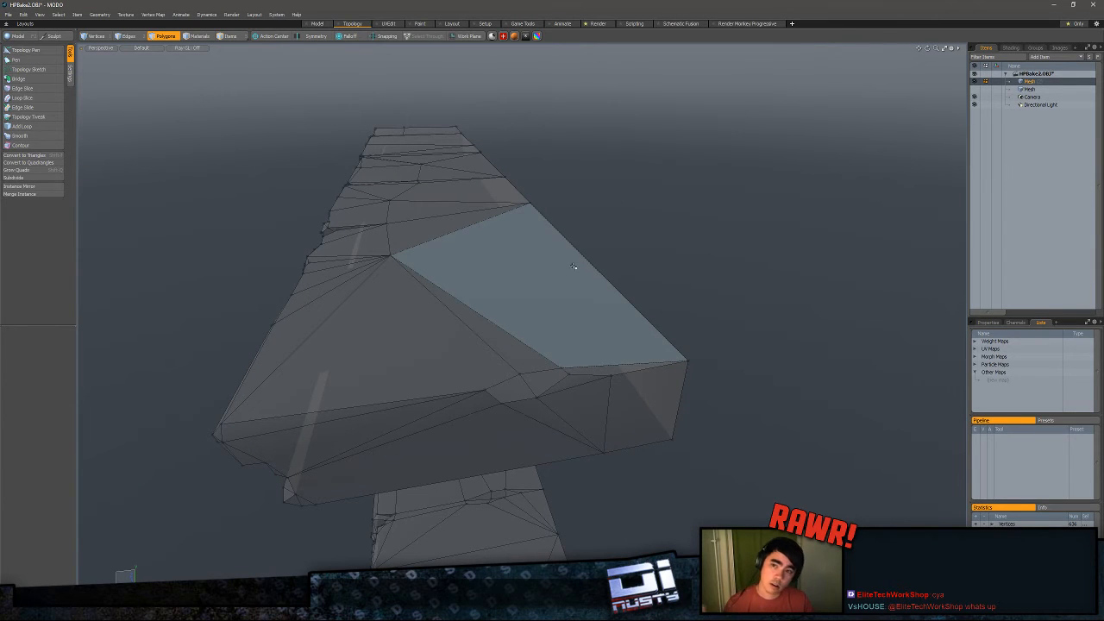
# - Save the HPBake2 scene with both ledge pieces in view
pyautogui.keyDown('alt'); pyautogui.moveTo(423, 258); pyautogui.dragTo(595, 301); pyautogui.keyUp('alt')
pyautogui.keyDown('ctrl'); pyautogui.keyDown('alt'); pyautogui.moveTo(596, 300); pyautogui.dragTo(488, 275); pyautogui.keyUp('alt'); pyautogui.keyUp('ctrl')
pyautogui.hotkey('ctrl', 's')
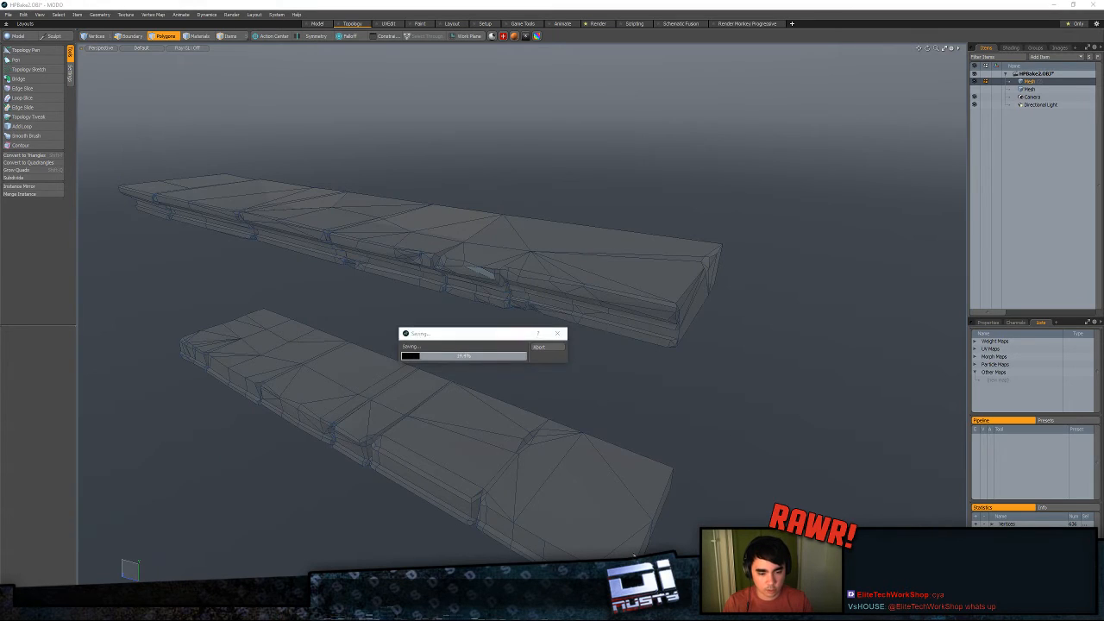
# - Switch to Unreal Editor and view the carved stone wall and the whole arena level
pyautogui.click(642, 611)
pyautogui.click(217, 114)
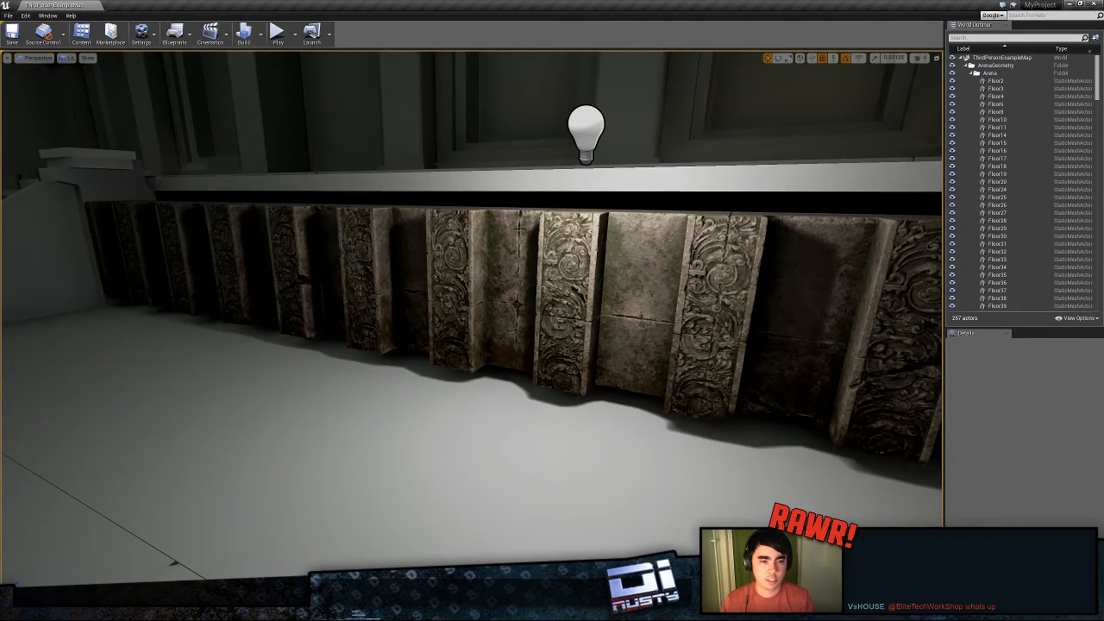
pyautogui.moveTo(520, 228); pyautogui.dragTo(428, 326, button='right')
pyautogui.press('g')
pyautogui.press('s')
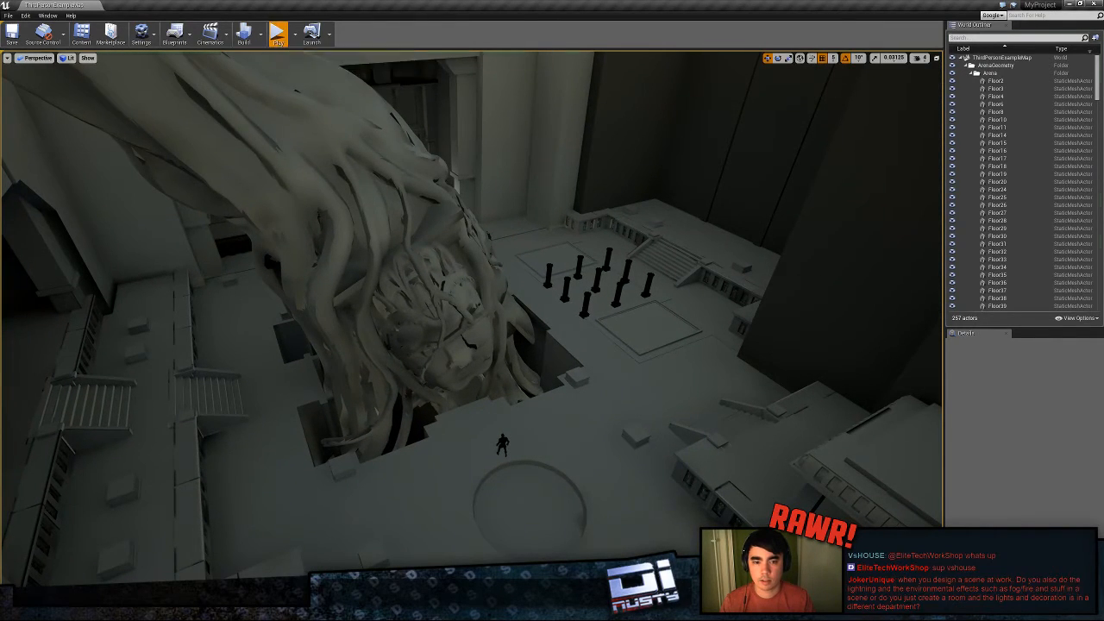
# - Play the level and run the character past the black columns to the carved stone wall
pyautogui.click(277, 35)
pyautogui.press('w')
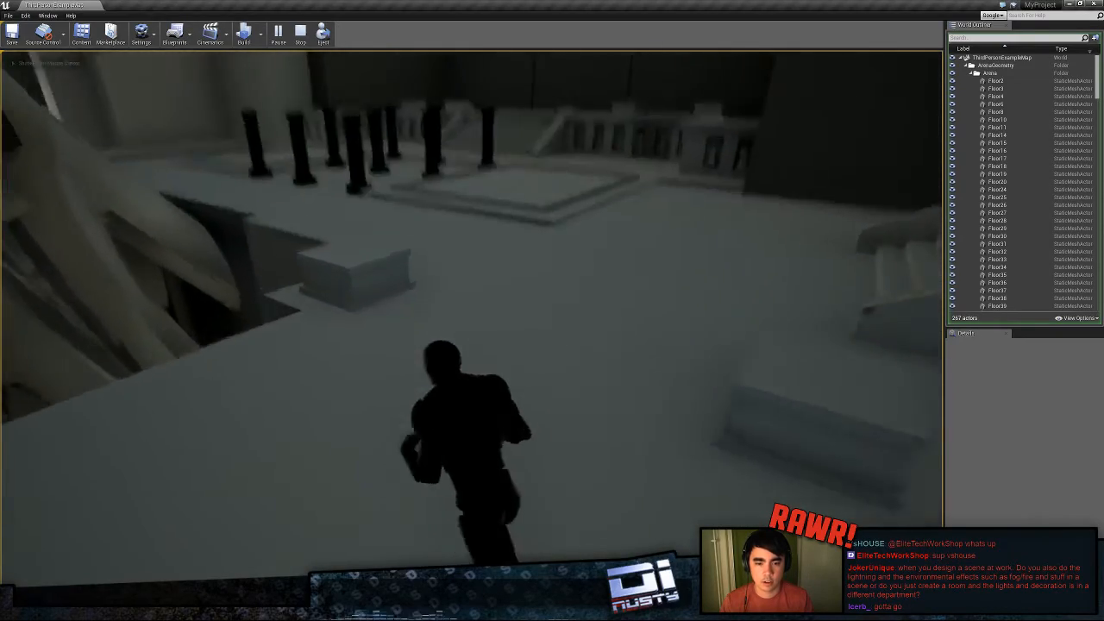
pyautogui.press('w')
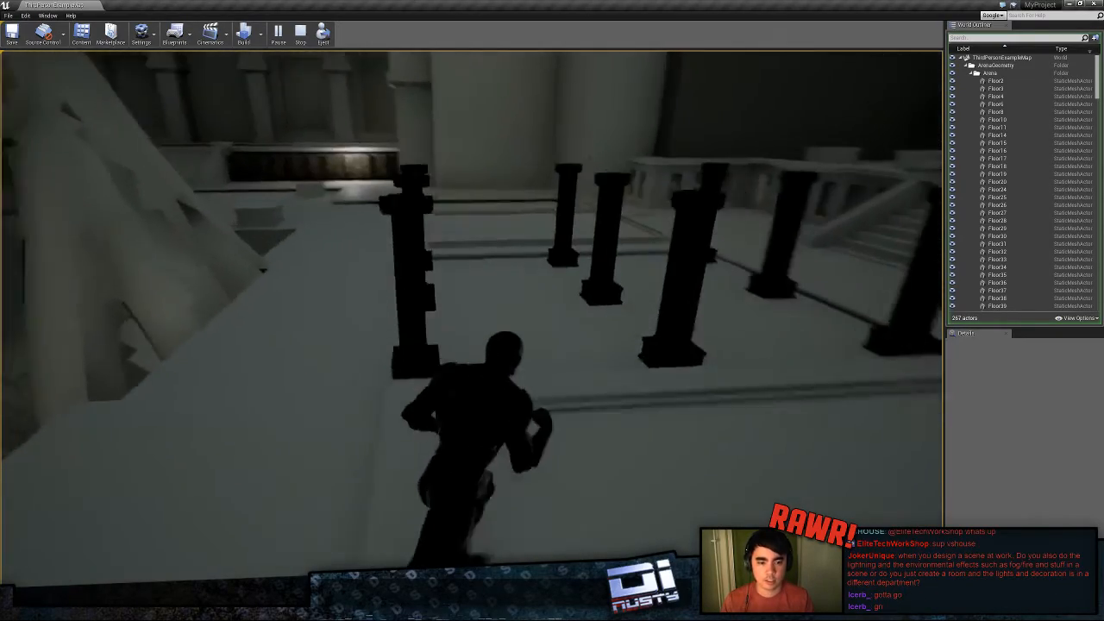
pyautogui.press('w')
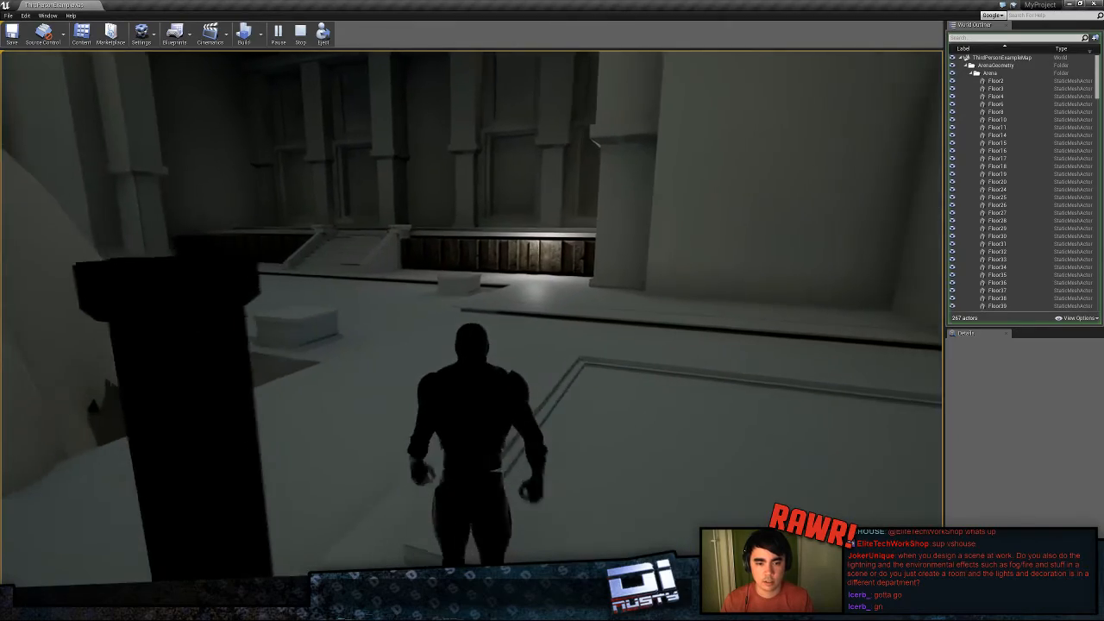
pyautogui.press('w')
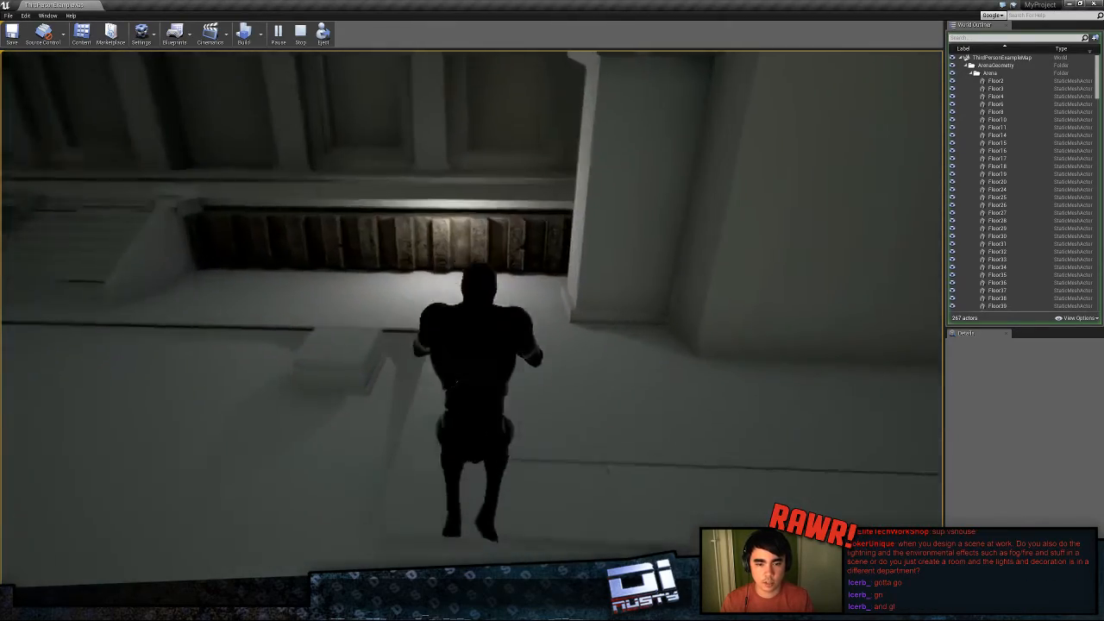
pyautogui.press('w')
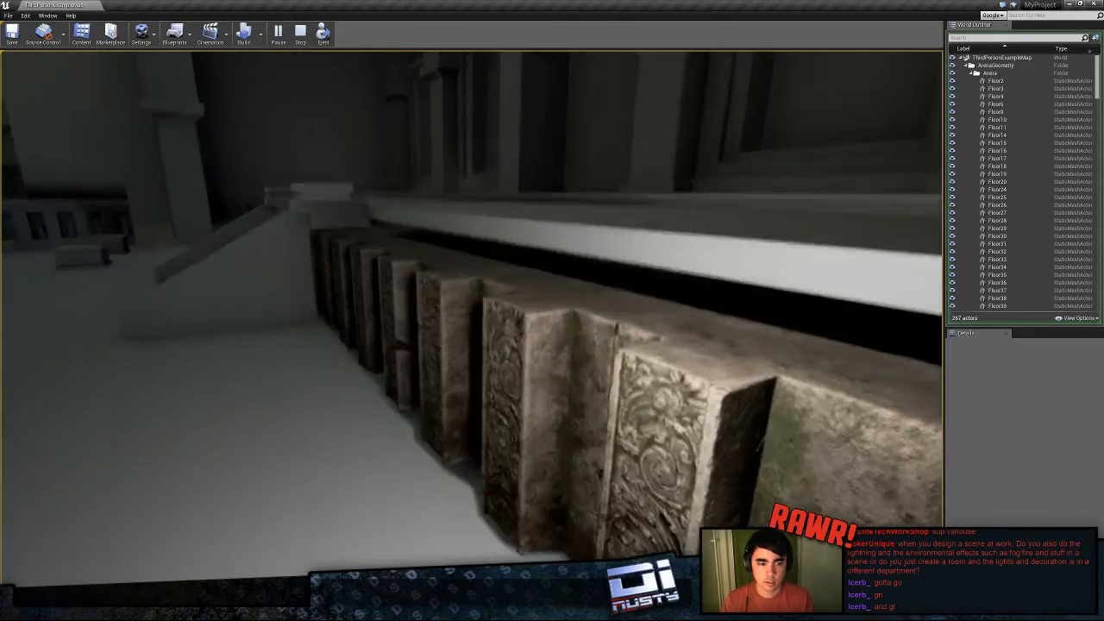
# - Examine the carved stone wall from several spots along its length with the character, and end the play session
pyautogui.press('a')
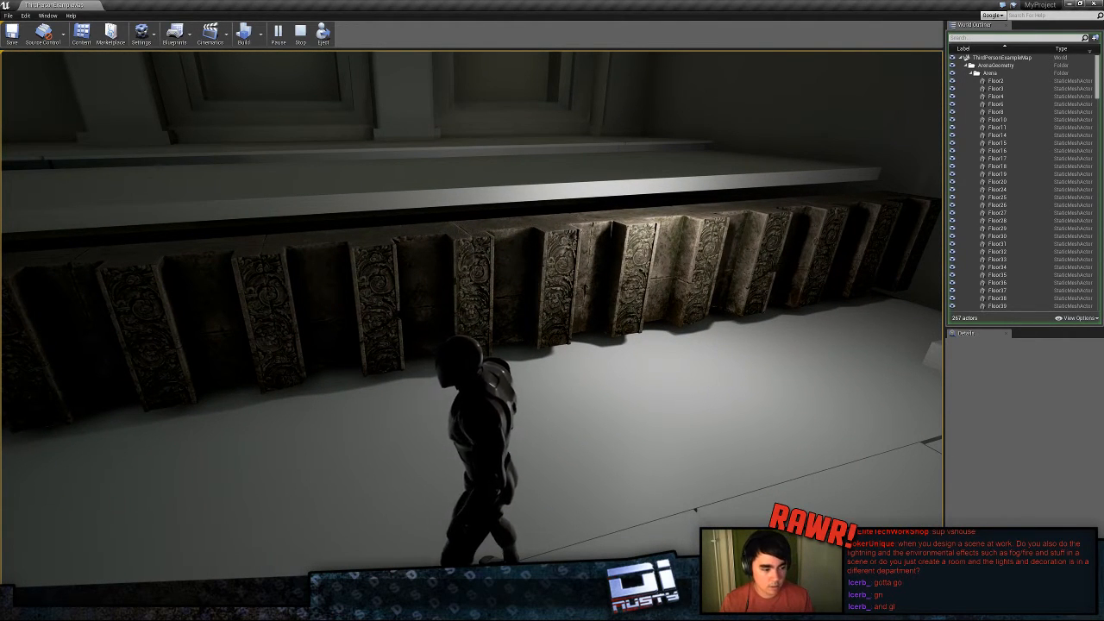
pyautogui.press('s')
pyautogui.press('w')
pyautogui.press('space')
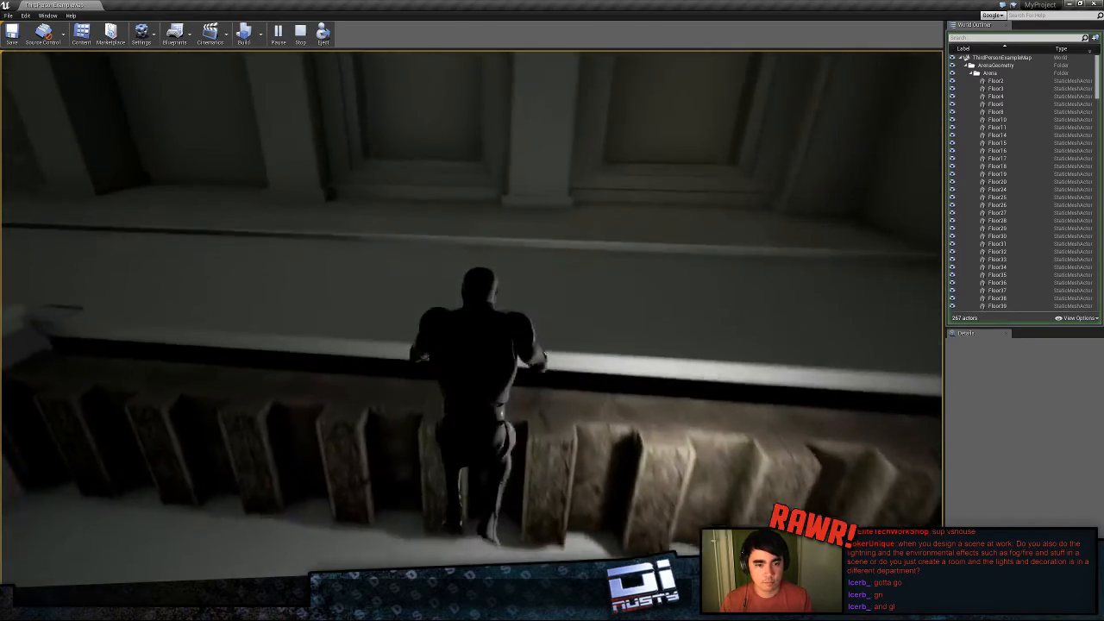
pyautogui.press('w')
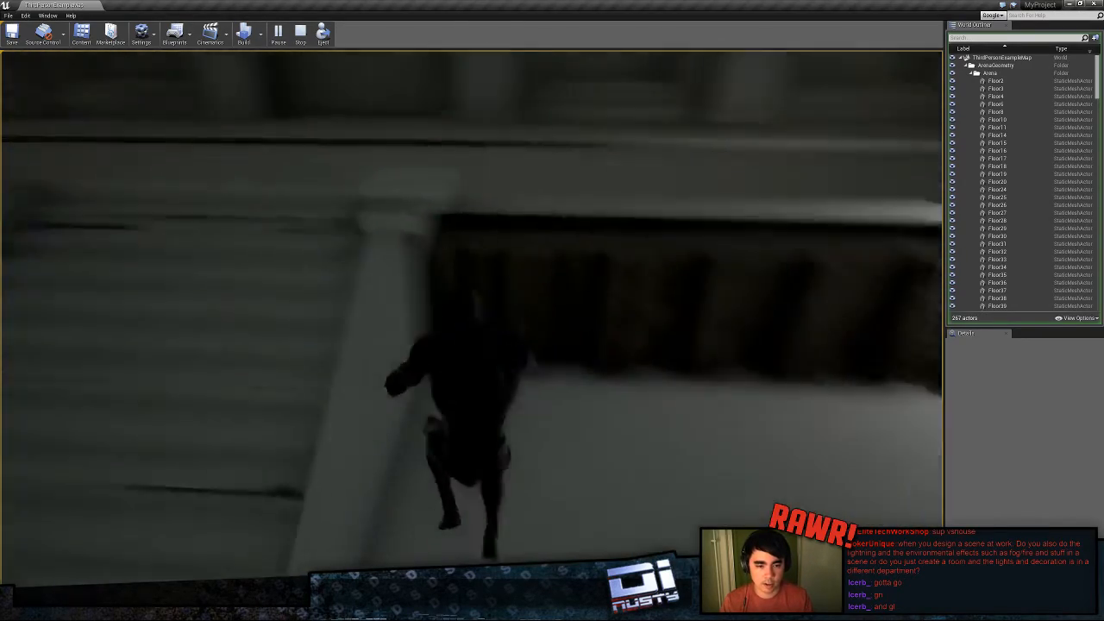
pyautogui.press('w')
pyautogui.press('space')
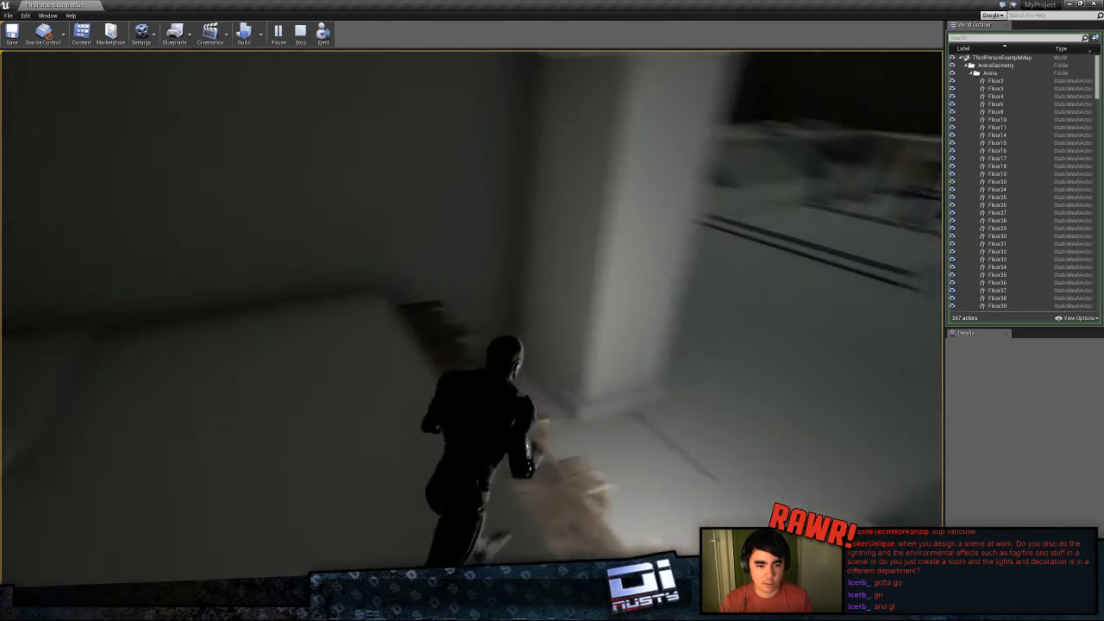
pyautogui.press('space')
pyautogui.press('w')
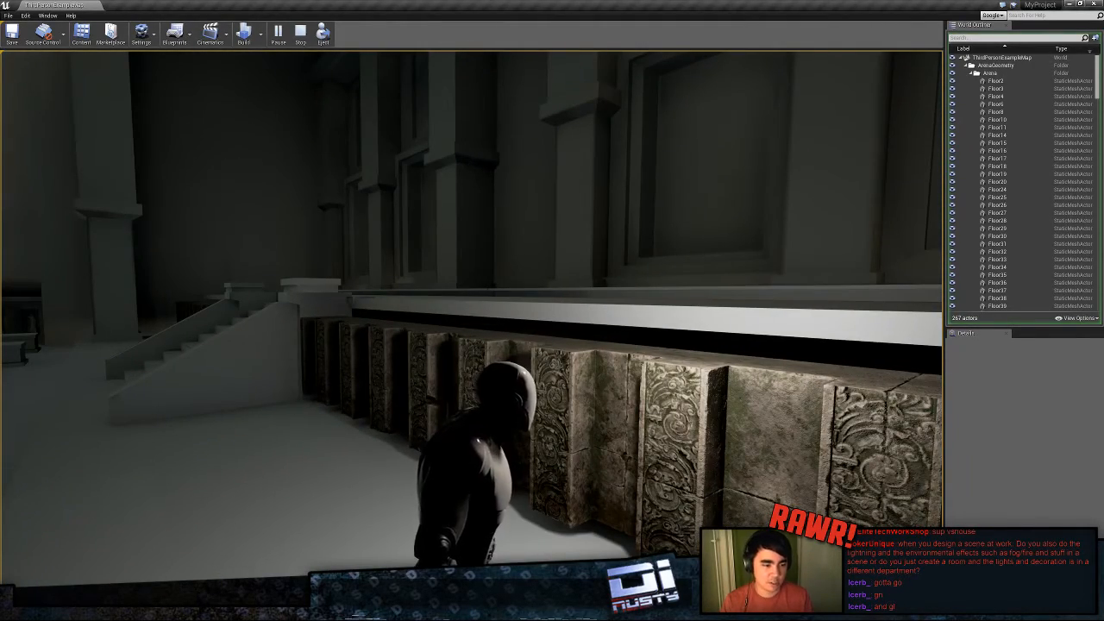
pyautogui.press('a')
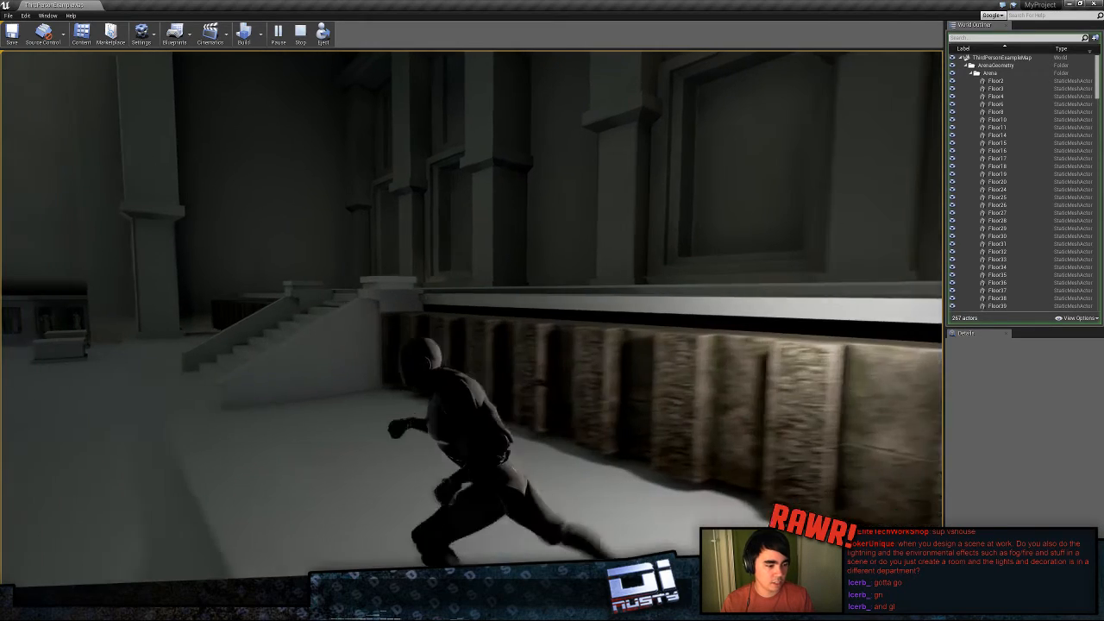
pyautogui.press('w')
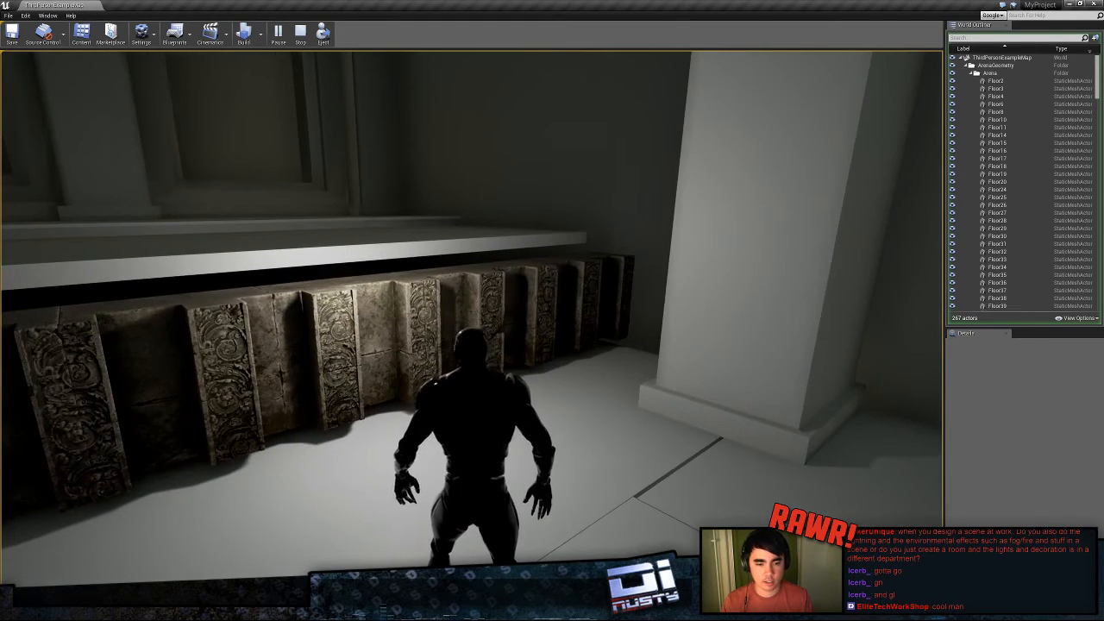
pyautogui.press('d')
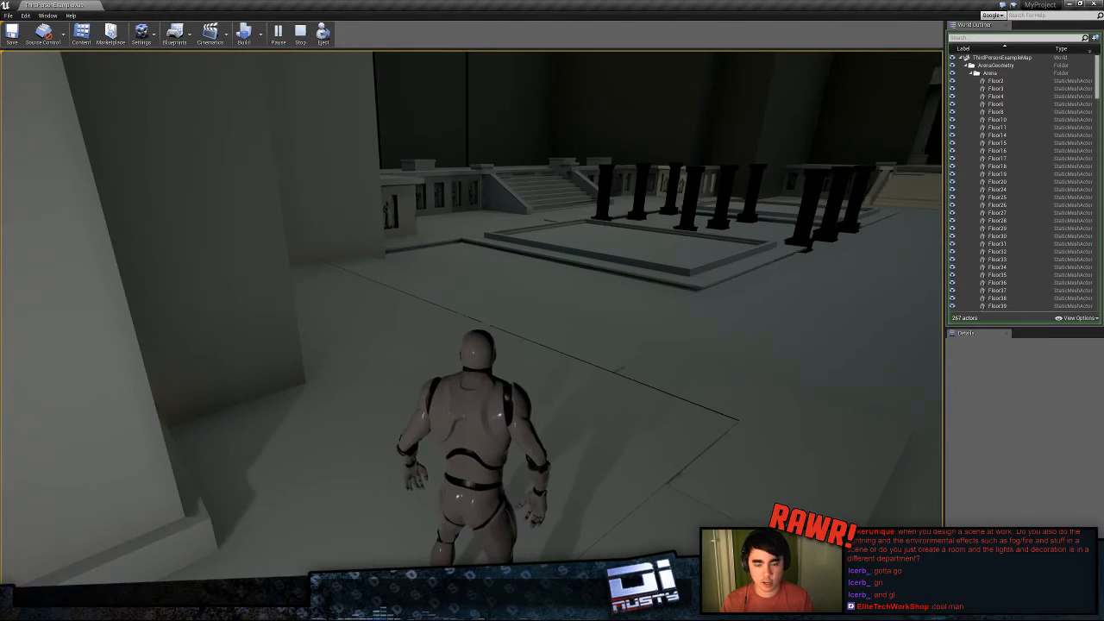
pyautogui.press('Escape')
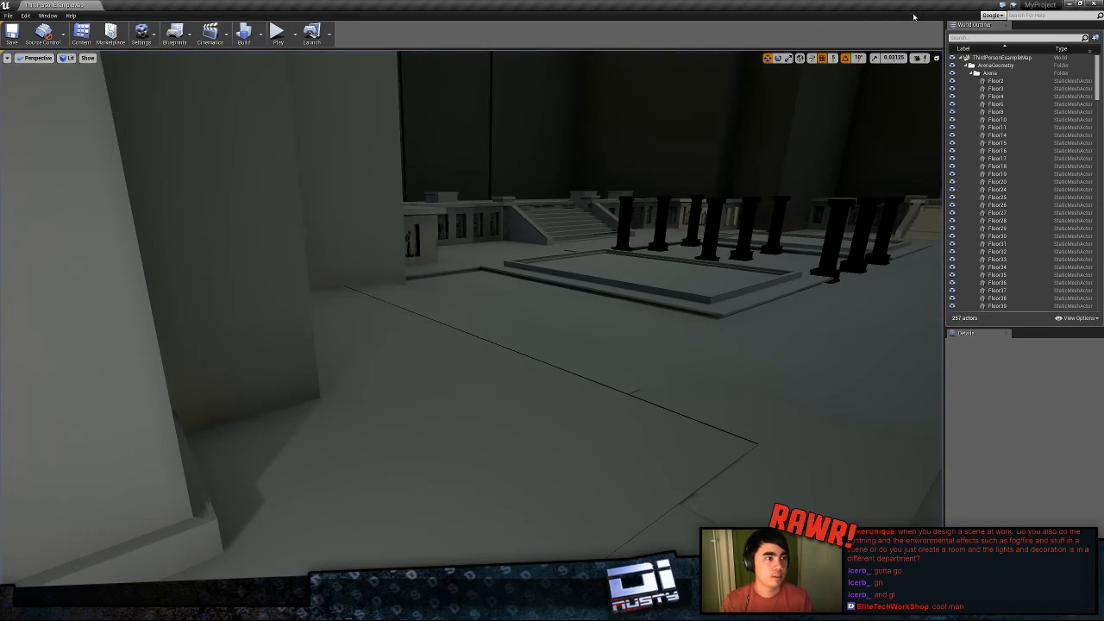
# - Return to MODO and look over the upper ledge's front profile
pyautogui.click(1069, 4)
pyautogui.click(734, 4)
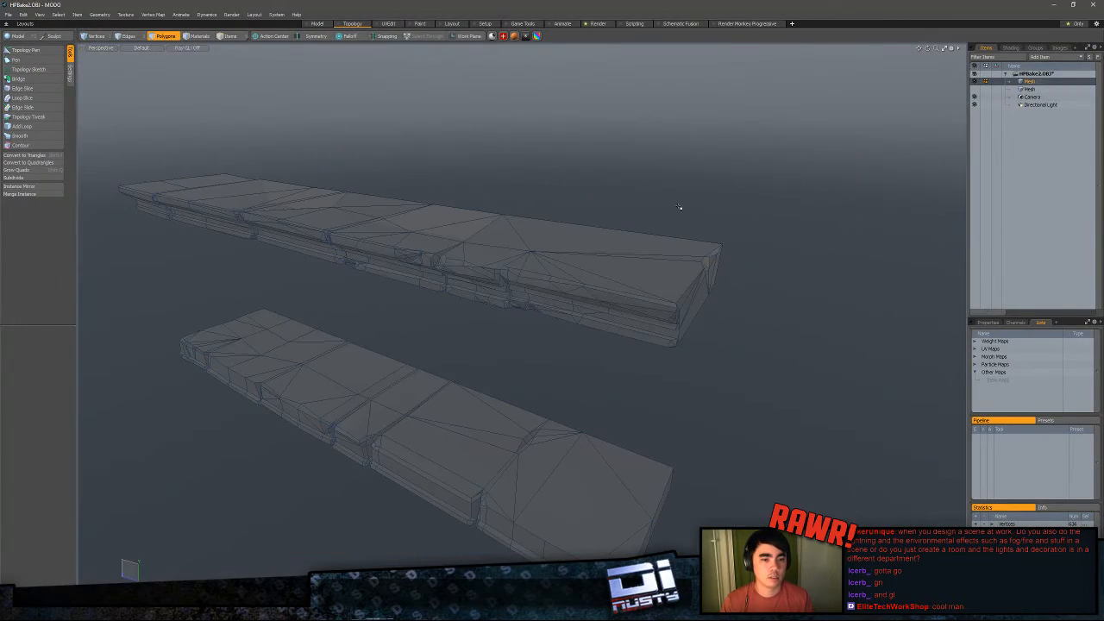
pyautogui.keyDown('alt'); pyautogui.moveTo(680, 208); pyautogui.dragTo(712, 267); pyautogui.keyUp('alt')
pyautogui.doubleClick(638, 268)
pyautogui.keyDown('alt'); pyautogui.moveTo(638, 268); pyautogui.dragTo(656, 237); pyautogui.keyUp('alt')
pyautogui.click(811, 325)
# - Try to save the ledge scene again and bring both ledge pieces back into view from above
pyautogui.hotkey('ctrl', 's')
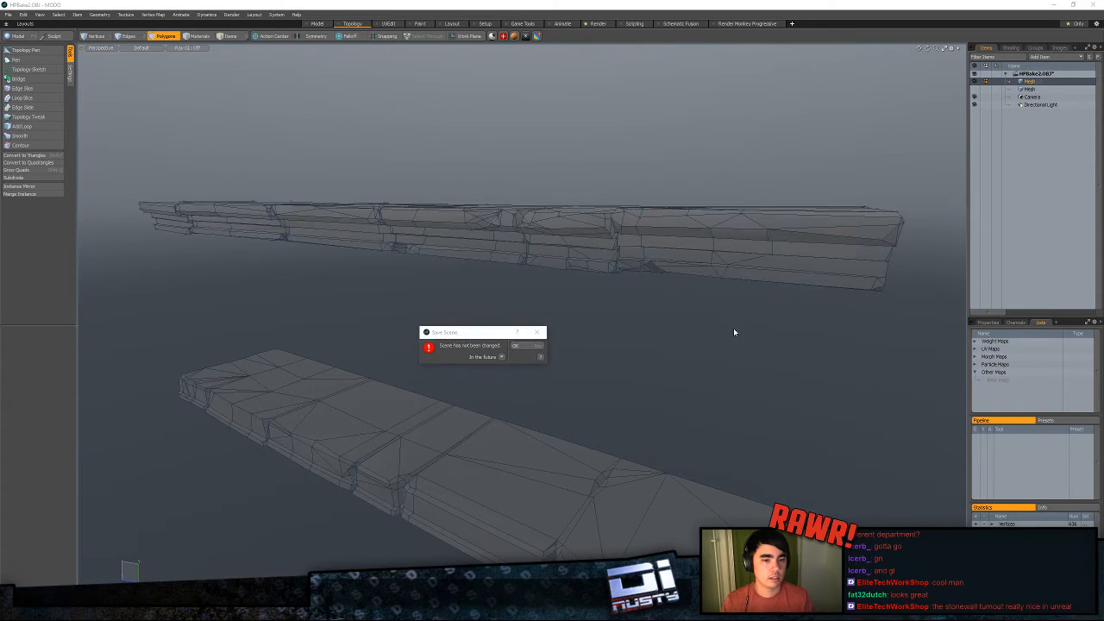
pyautogui.click(536, 346)
pyautogui.keyDown('alt'); pyautogui.moveTo(537, 346); pyautogui.dragTo(941, 176); pyautogui.keyUp('alt')
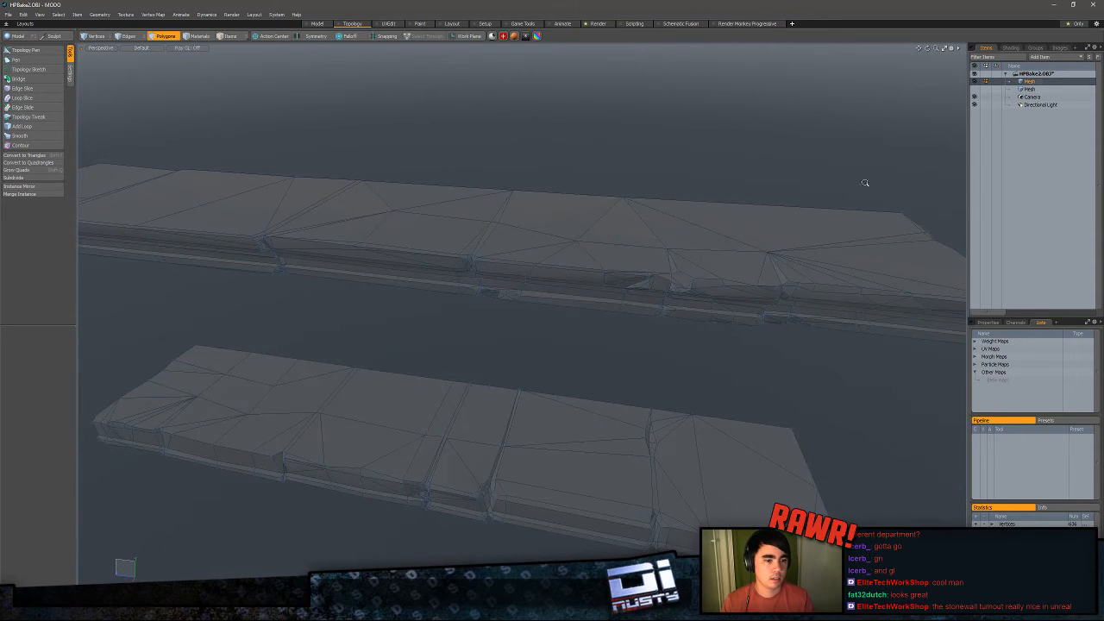
# - Switch to the Model layout and select the top faces at the broken end of the upper ledge
pyautogui.moveTo(865, 183)
pyautogui.keyDown('ctrl'); pyautogui.keyDown('alt'); pyautogui.mouseDown()
pyautogui.moveTo(813, 202)
pyautogui.moveTo(824, 200)
pyautogui.mouseUp(); pyautogui.keyUp('alt'); pyautogui.keyUp('ctrl')
pyautogui.click(318, 24)
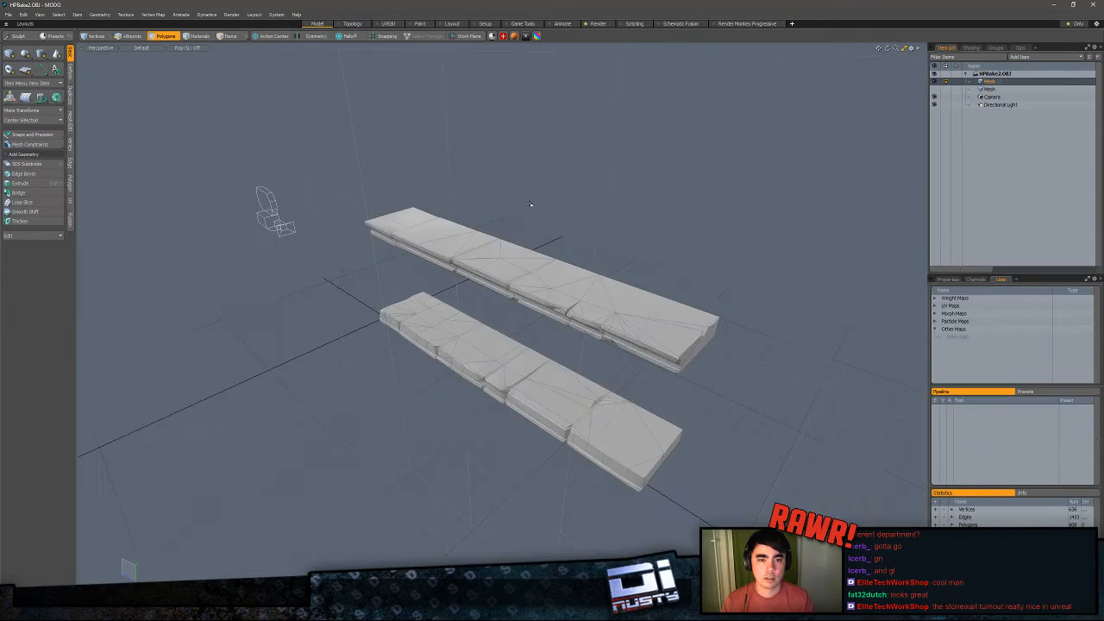
pyautogui.keyDown('alt'); pyautogui.moveTo(530, 204); pyautogui.dragTo(498, 318); pyautogui.keyUp('alt')
pyautogui.scroll(3, 552, 259)
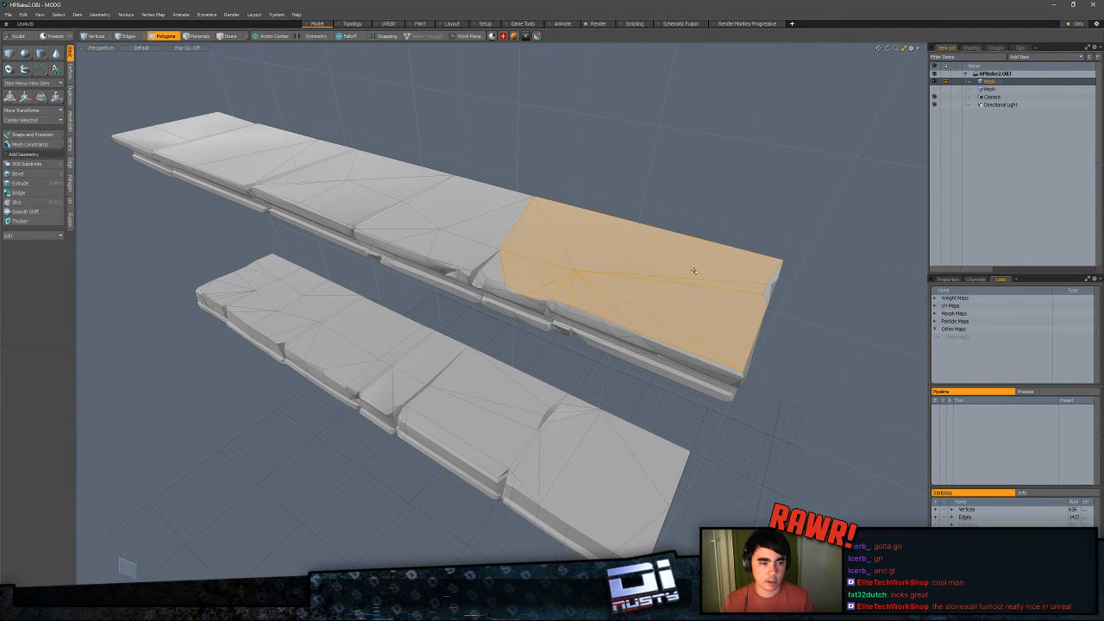
pyautogui.keyDown('alt'); pyautogui.moveTo(694, 271); pyautogui.dragTo(507, 320); pyautogui.keyUp('alt')
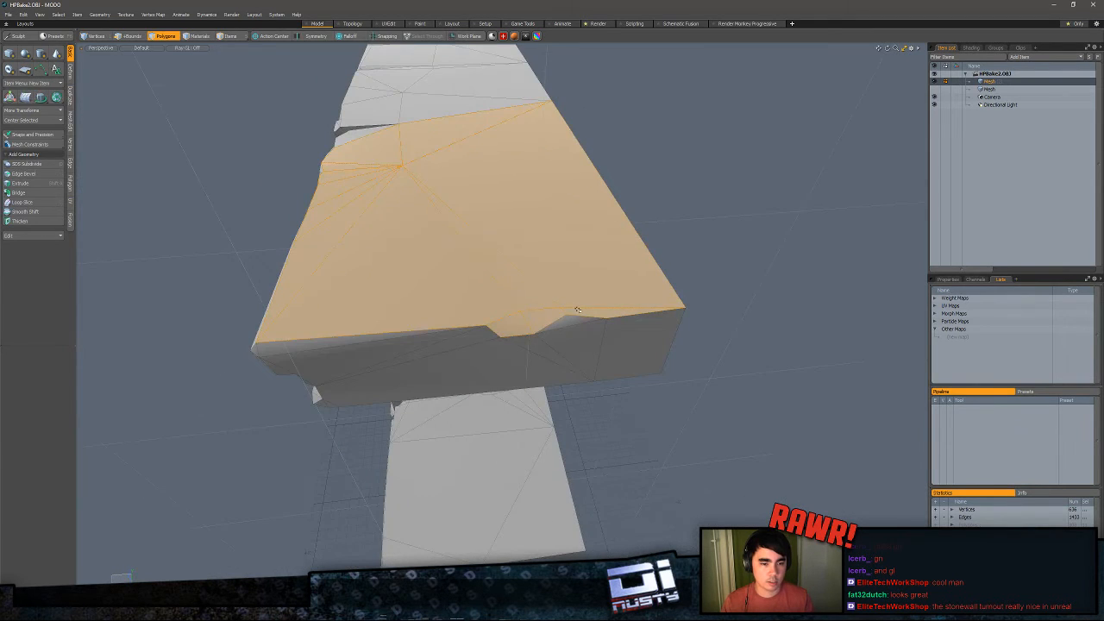
pyautogui.keyDown('alt'); pyautogui.moveTo(577, 309); pyautogui.dragTo(620, 329); pyautogui.keyUp('alt')
pyautogui.keyDown('alt'); pyautogui.moveTo(544, 326); pyautogui.dragTo(528, 282); pyautogui.keyUp('alt')
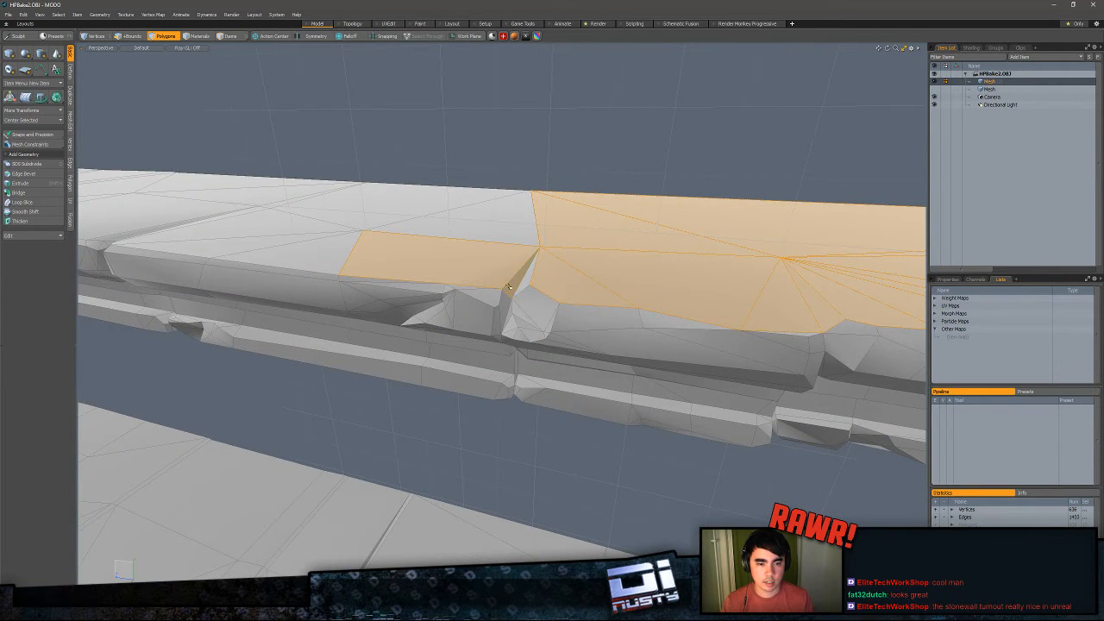
# - Extend the selection over the upper ledge's top faces, including the front chamfers and notches, up to the last groove
pyautogui.keyDown('alt'); pyautogui.moveTo(315, 251); pyautogui.dragTo(613, 358); pyautogui.keyUp('alt')
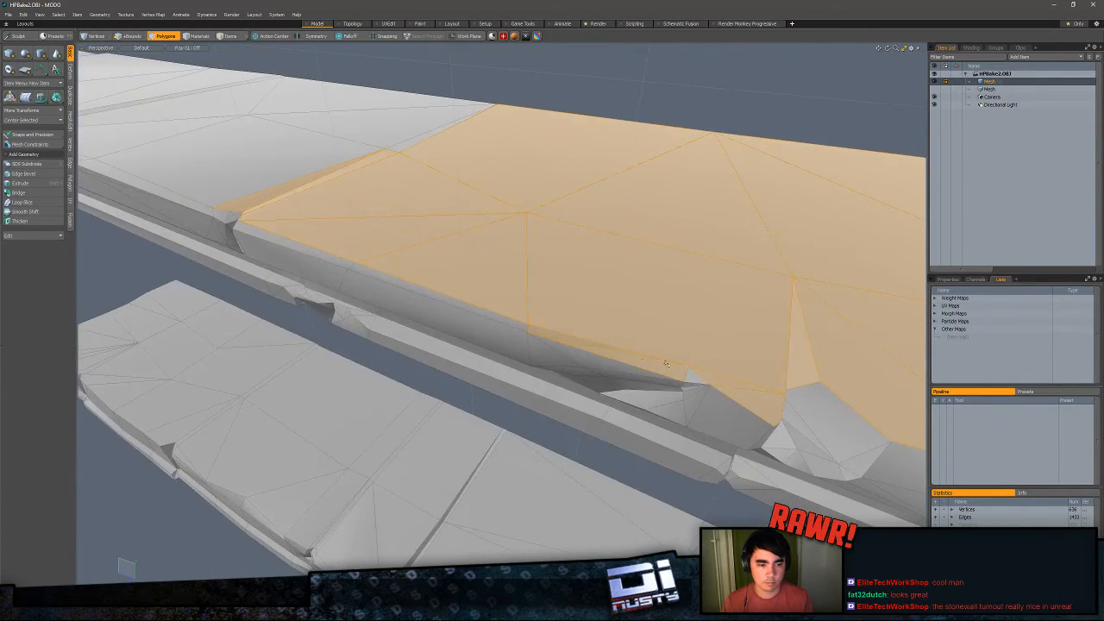
pyautogui.keyDown('alt'); pyautogui.moveTo(677, 368); pyautogui.dragTo(583, 336); pyautogui.keyUp('alt')
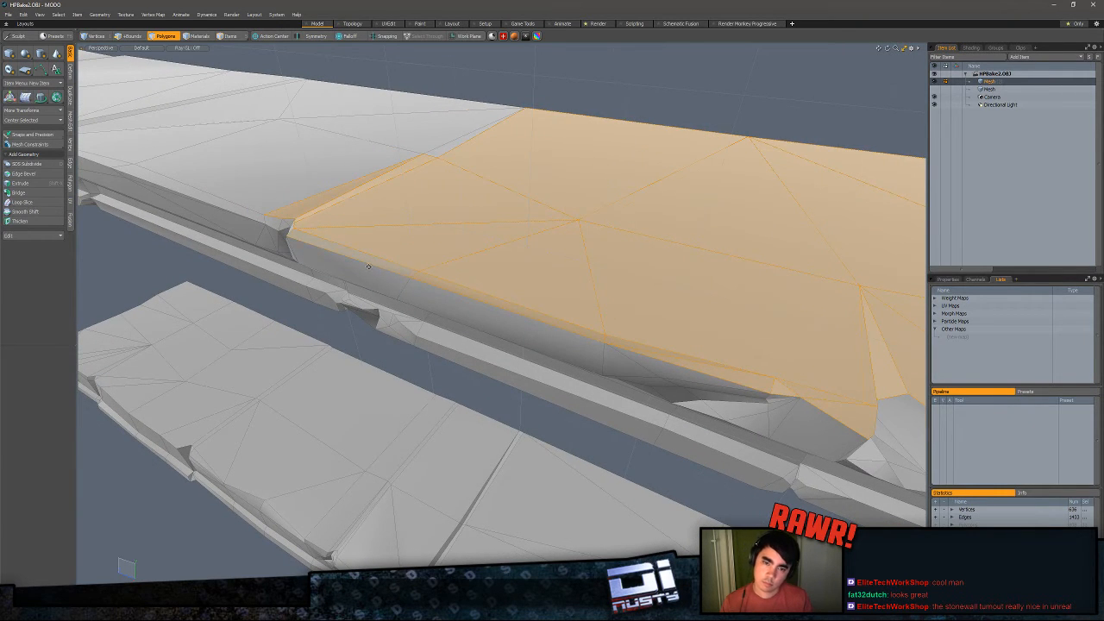
pyautogui.keyDown('alt'); pyautogui.moveTo(368, 266); pyautogui.dragTo(637, 200); pyautogui.keyUp('alt')
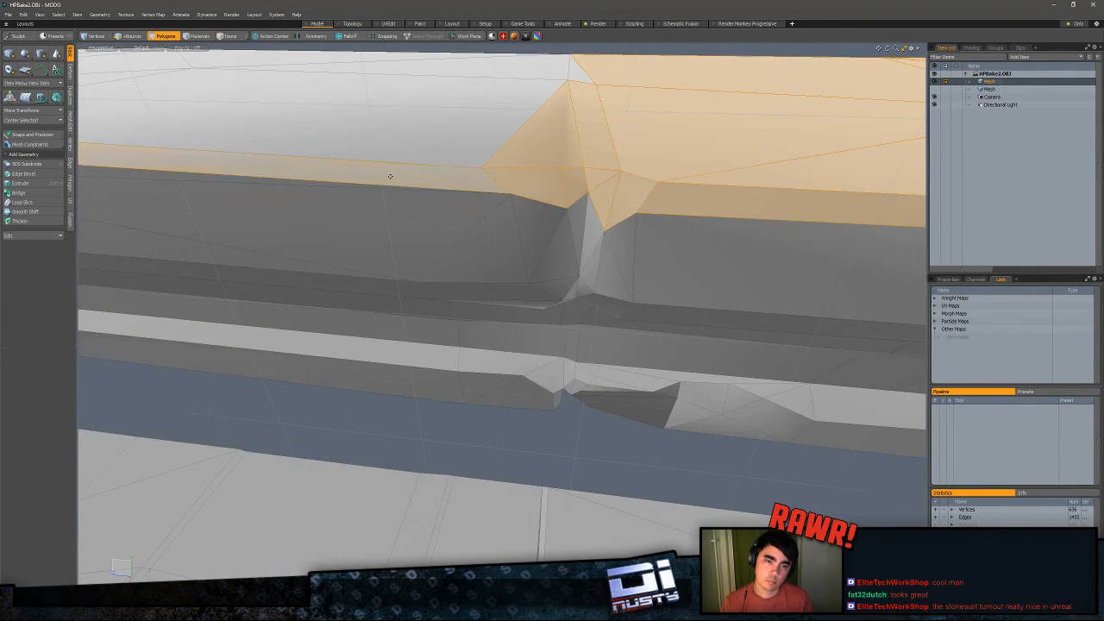
pyautogui.keyDown('alt'); pyautogui.moveTo(389, 176); pyautogui.dragTo(602, 161); pyautogui.keyUp('alt')
pyautogui.keyDown('alt'); pyautogui.moveTo(436, 153); pyautogui.dragTo(502, 259); pyautogui.keyUp('alt')
pyautogui.keyDown('alt'); pyautogui.moveTo(483, 222); pyautogui.dragTo(726, 342); pyautogui.keyUp('alt')
pyautogui.keyDown('alt'); pyautogui.moveTo(361, 288); pyautogui.dragTo(566, 289); pyautogui.keyUp('alt')
pyautogui.keyDown('alt'); pyautogui.moveTo(281, 421); pyautogui.dragTo(381, 329); pyautogui.keyUp('alt')
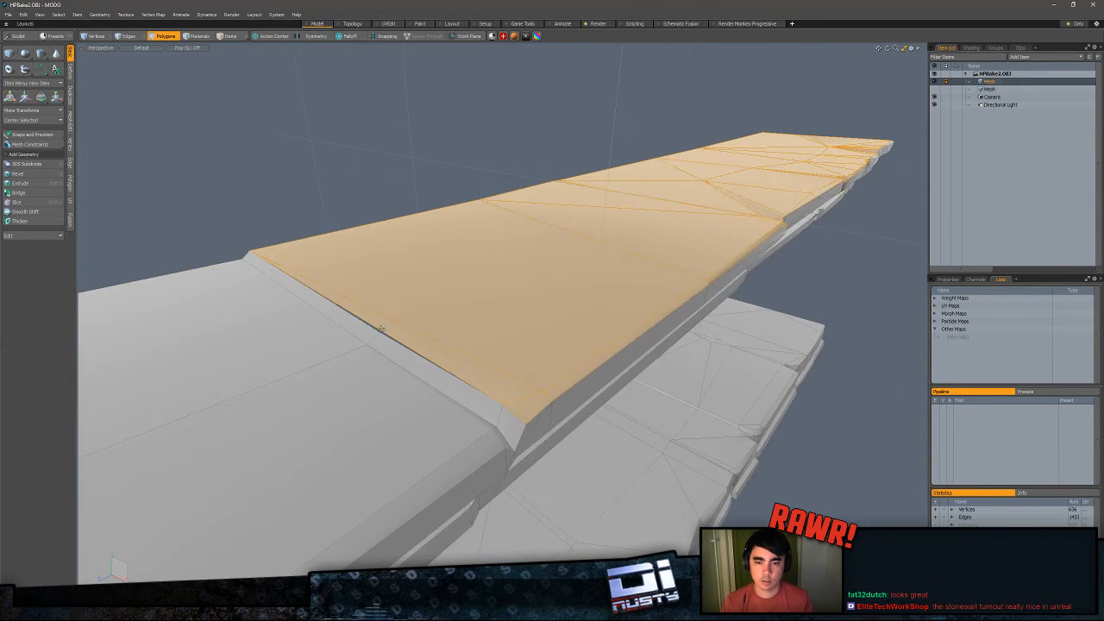
# - Connect the middle vertex of the upper ledge's last groove to the vertex on the neighbouring block's front edge
pyautogui.press('2')
pyautogui.click(382, 329)
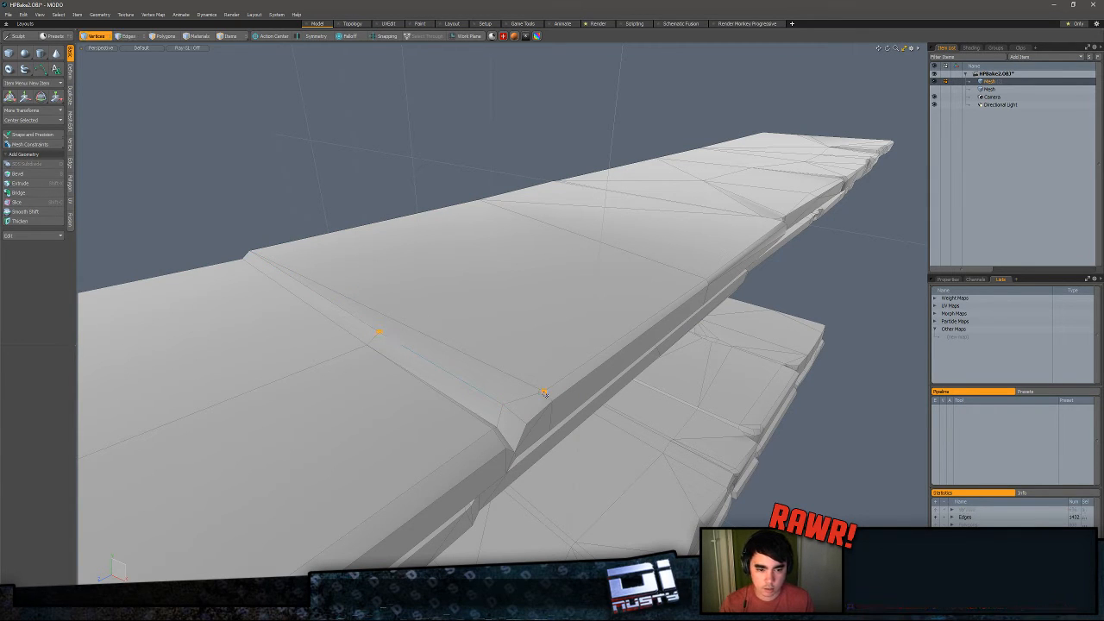
pyautogui.press('p')
pyautogui.click(524, 348)
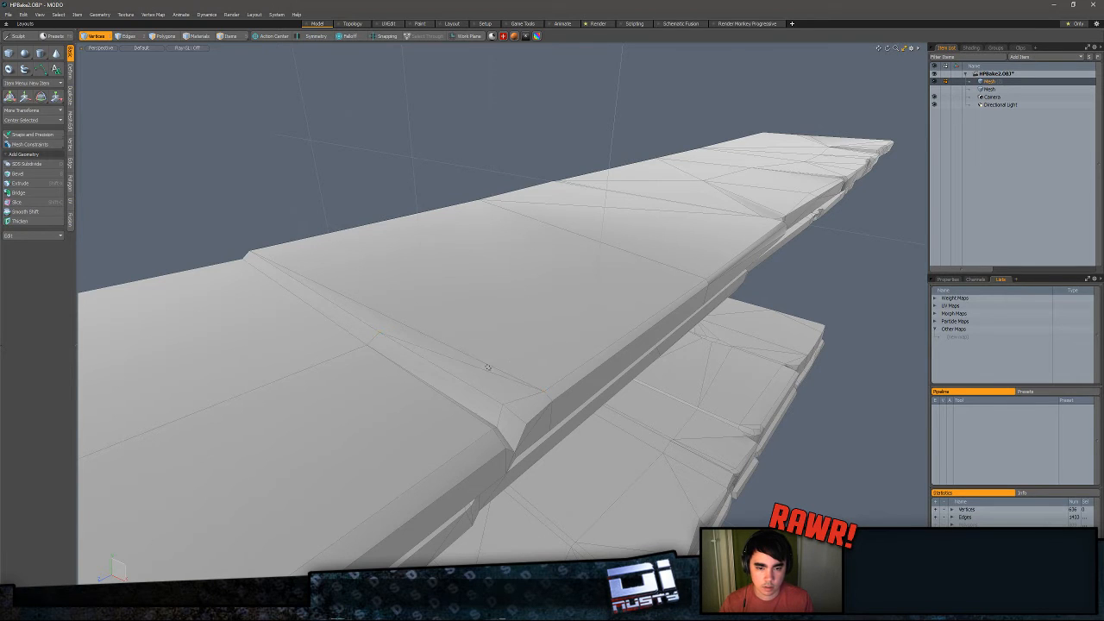
# - Remove the edge run crossing the end block's top and the groove down to the neighbouring block's front corner
pyautogui.keyDown('alt'); pyautogui.moveTo(487, 368); pyautogui.dragTo(477, 343); pyautogui.keyUp('alt')
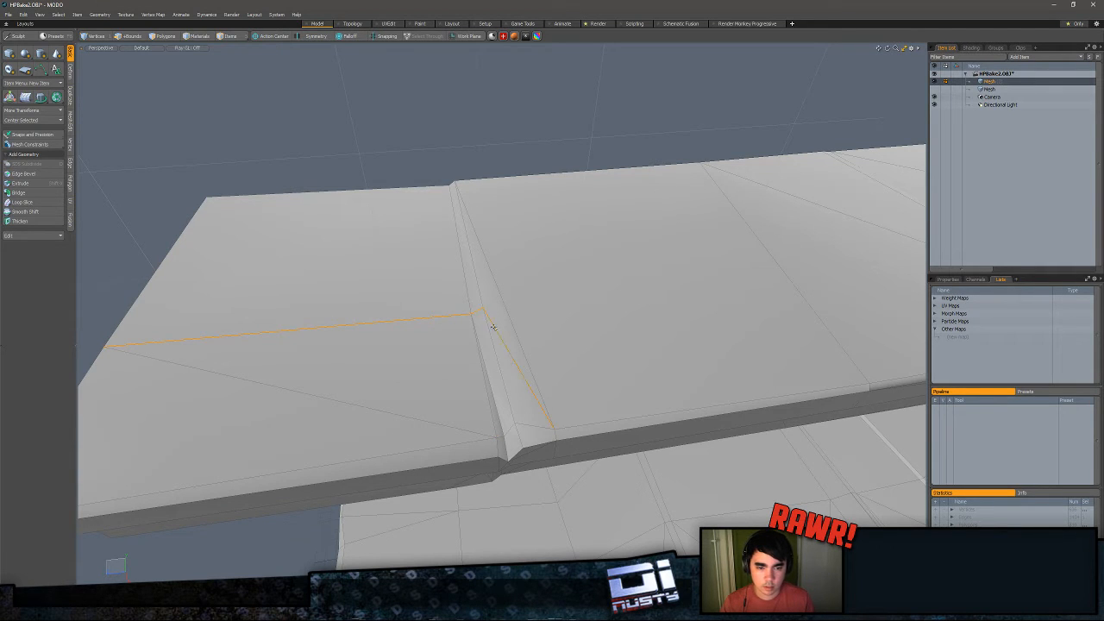
pyautogui.press('2')
pyautogui.keyDown('alt'); pyautogui.moveTo(553, 358); pyautogui.dragTo(477, 341); pyautogui.keyUp('alt')
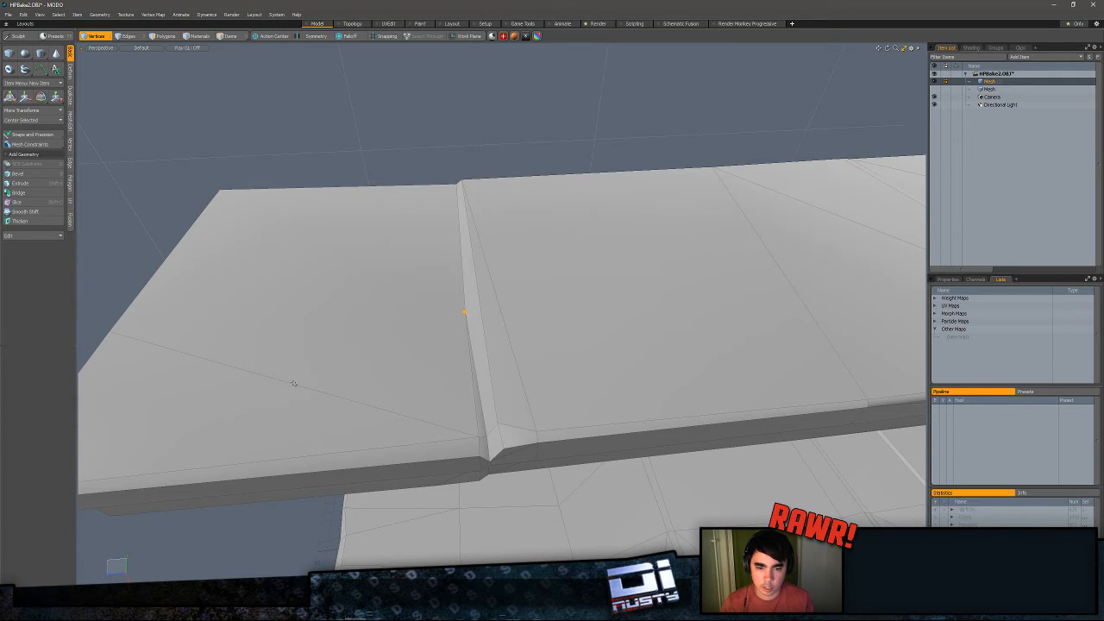
# - Reconnect the end block's outer-edge vertex to the groove's middle vertex and split the groove faces between their vertices
pyautogui.keyDown('alt'); pyautogui.moveTo(116, 333); pyautogui.dragTo(515, 336); pyautogui.keyUp('alt')
pyautogui.press('1')
pyautogui.click(471, 340)
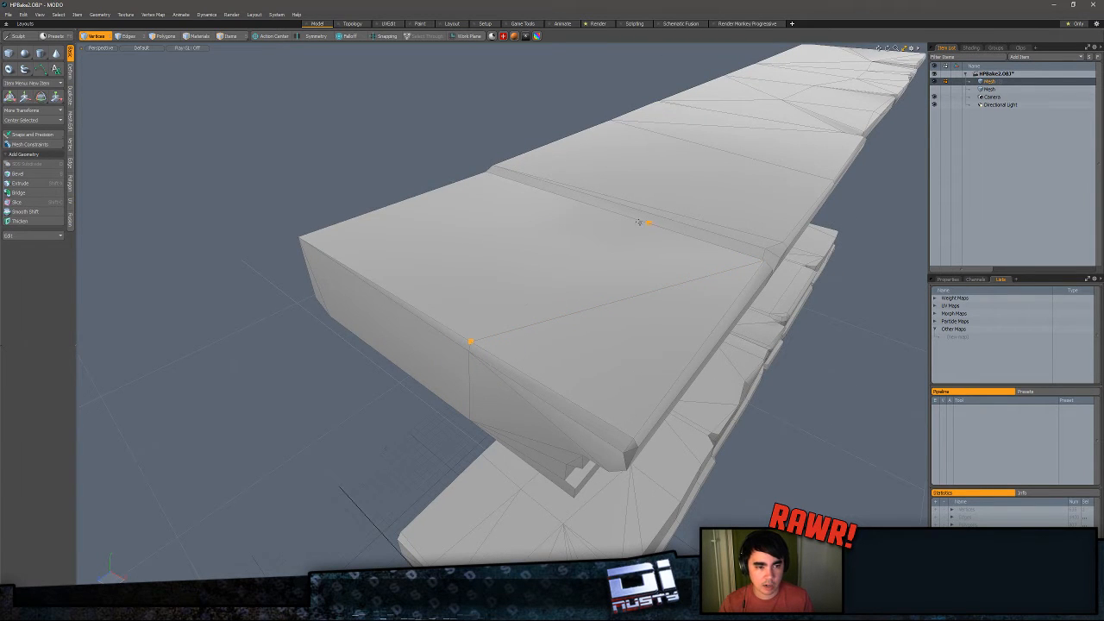
pyautogui.keyDown('alt'); pyautogui.moveTo(582, 284); pyautogui.dragTo(512, 278); pyautogui.keyUp('alt')
pyautogui.hotkey('alt', 'c')
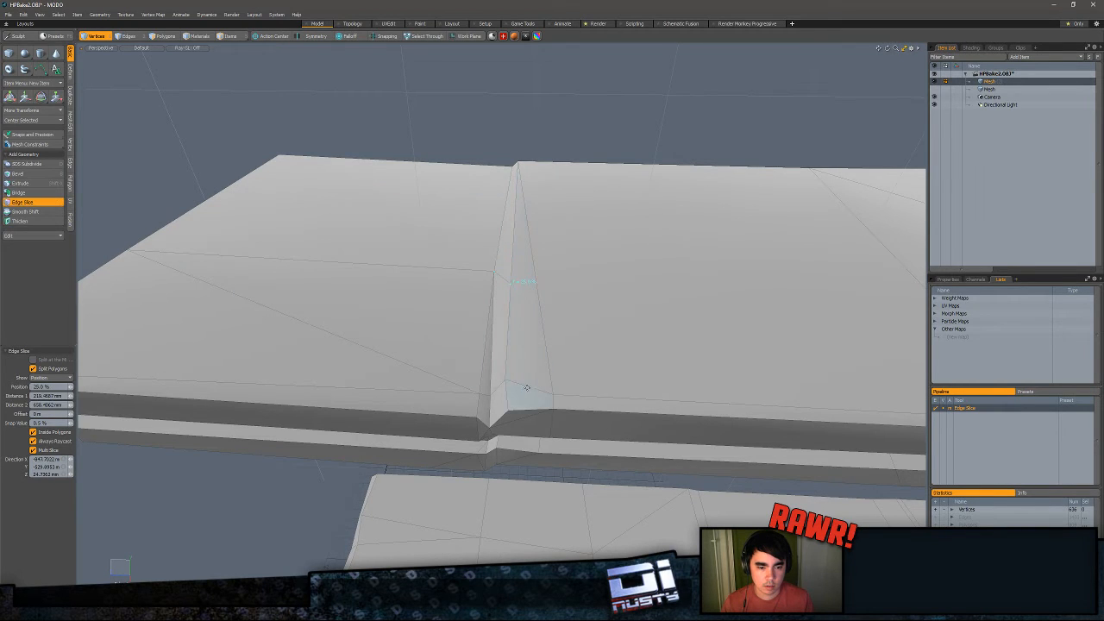
pyautogui.press('space')
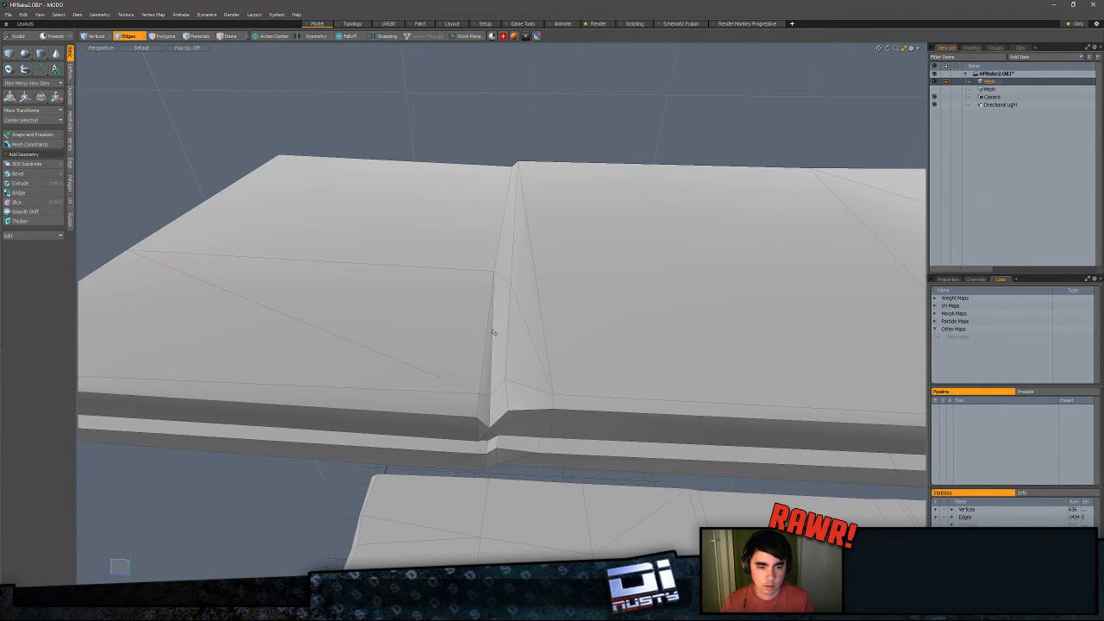
pyautogui.keyDown('alt'); pyautogui.moveTo(494, 333); pyautogui.dragTo(496, 343); pyautogui.keyUp('alt')
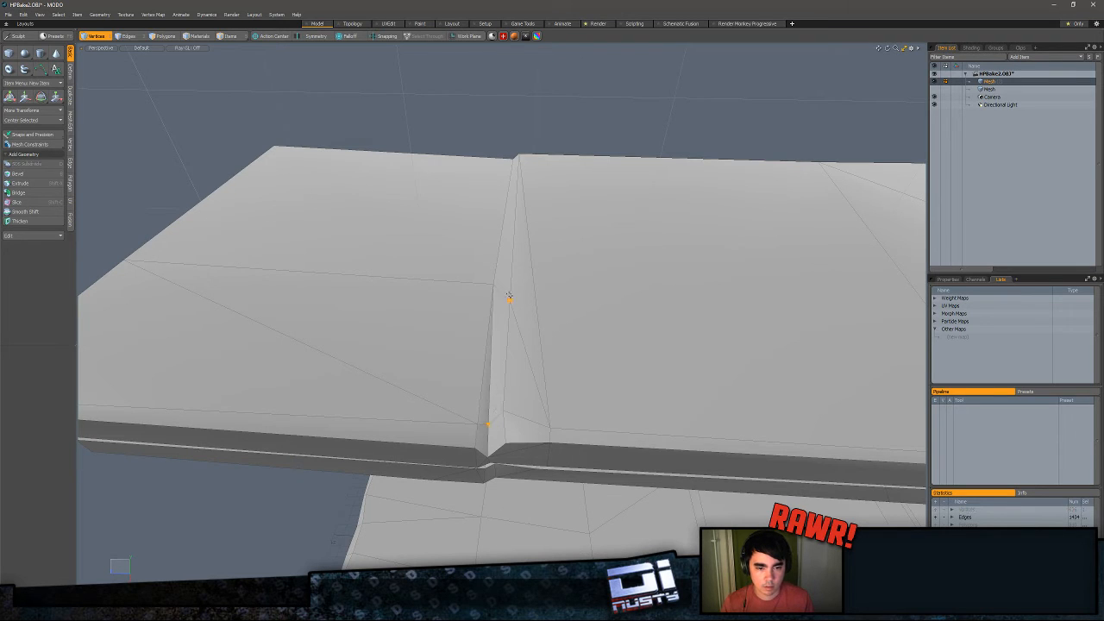
pyautogui.keyDown('alt'); pyautogui.moveTo(576, 284); pyautogui.dragTo(572, 321); pyautogui.keyUp('alt')
# - Select all top faces of the upper ledge, including the end block and the groove
pyautogui.press('3')
pyautogui.keyDown('shift'); pyautogui.moveTo(530, 383); pyautogui.dragTo(405, 295); pyautogui.keyUp('shift')
pyautogui.keyDown('alt'); pyautogui.moveTo(348, 247); pyautogui.dragTo(580, 316); pyautogui.keyUp('alt')
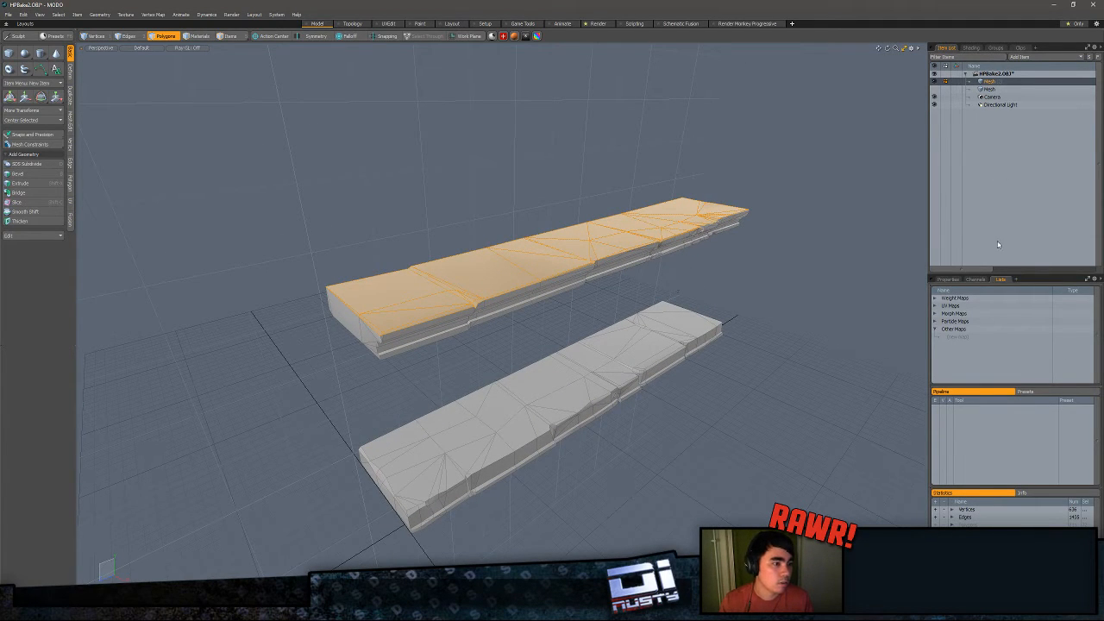
# - Make the Texture UV map active and open the UV Editor
pyautogui.click(934, 306)
pyautogui.click(961, 314)
pyautogui.press('F2')
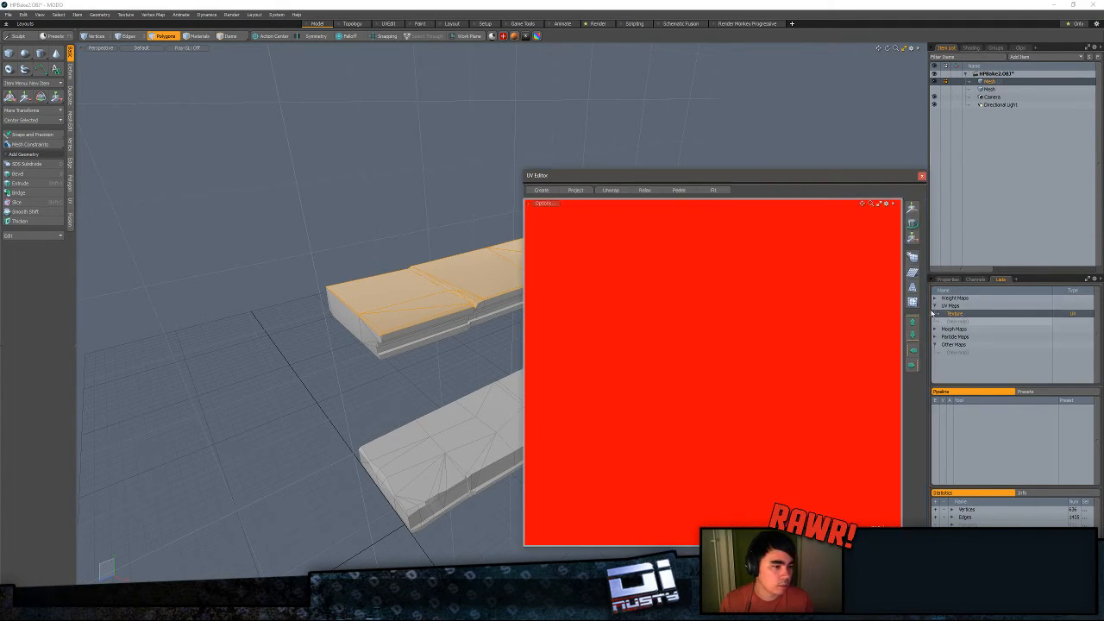
# - Move and shrink the UV Editor window so both ledges stay in sight, and frame the UV grid
pyautogui.moveTo(744, 182); pyautogui.dragTo(733, 57)
pyautogui.scroll(-5, 329, 290)
pyautogui.hotkey('alt', 'Tab')
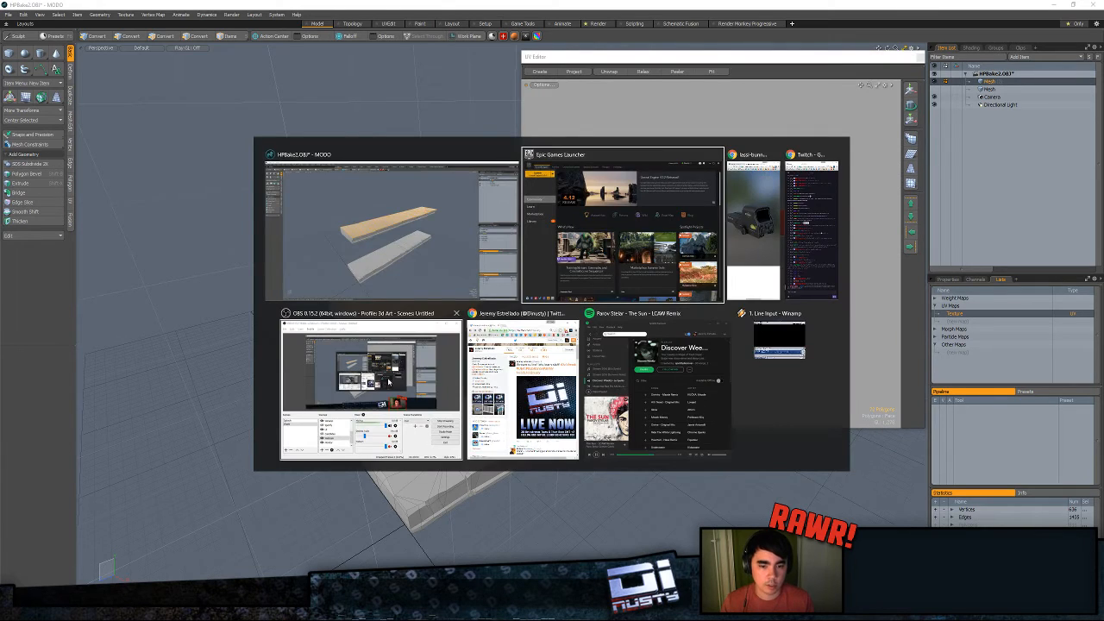
pyautogui.click(371, 389)
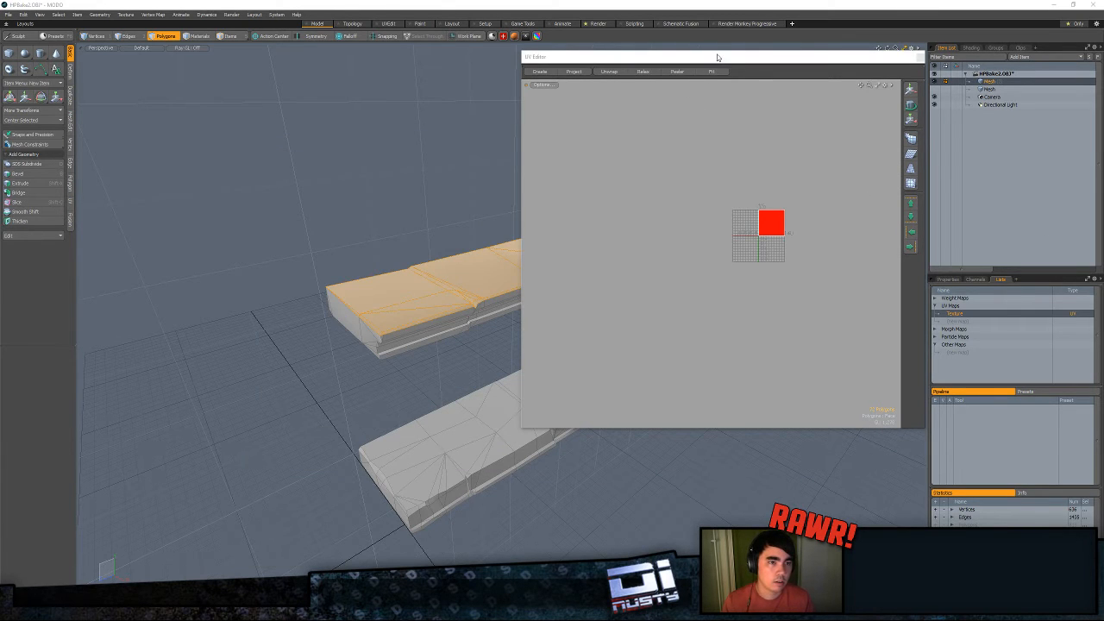
pyautogui.moveTo(717, 57); pyautogui.dragTo(275, 62)
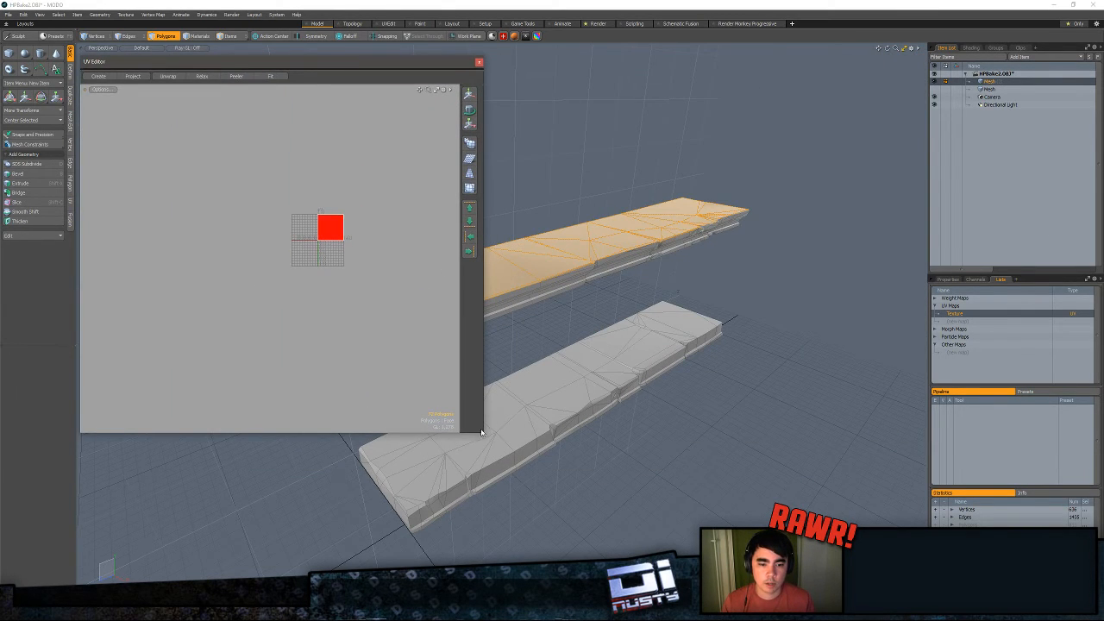
pyautogui.moveTo(482, 434); pyautogui.dragTo(328, 316)
pyautogui.keyDown('alt'); pyautogui.moveTo(253, 244); pyautogui.dragTo(208, 240); pyautogui.keyUp('alt')
pyautogui.scroll(4, 215, 223)
pyautogui.scroll(2, 215, 224)
pyautogui.keyDown('alt'); pyautogui.keyDown('shift'); pyautogui.moveTo(481, 201); pyautogui.dragTo(576, 236); pyautogui.keyUp('shift'); pyautogui.keyUp('alt')
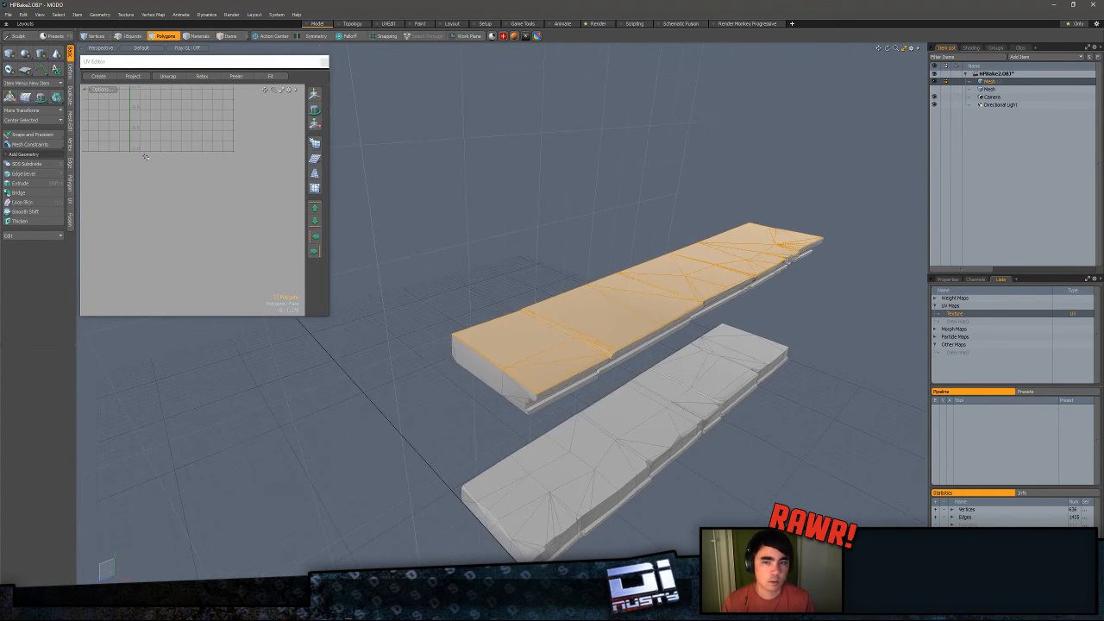
pyautogui.scroll(-3, 169, 160)
pyautogui.scroll(1, 215, 242)
pyautogui.keyDown('alt'); pyautogui.moveTo(181, 152); pyautogui.dragTo(176, 236); pyautogui.keyUp('alt')
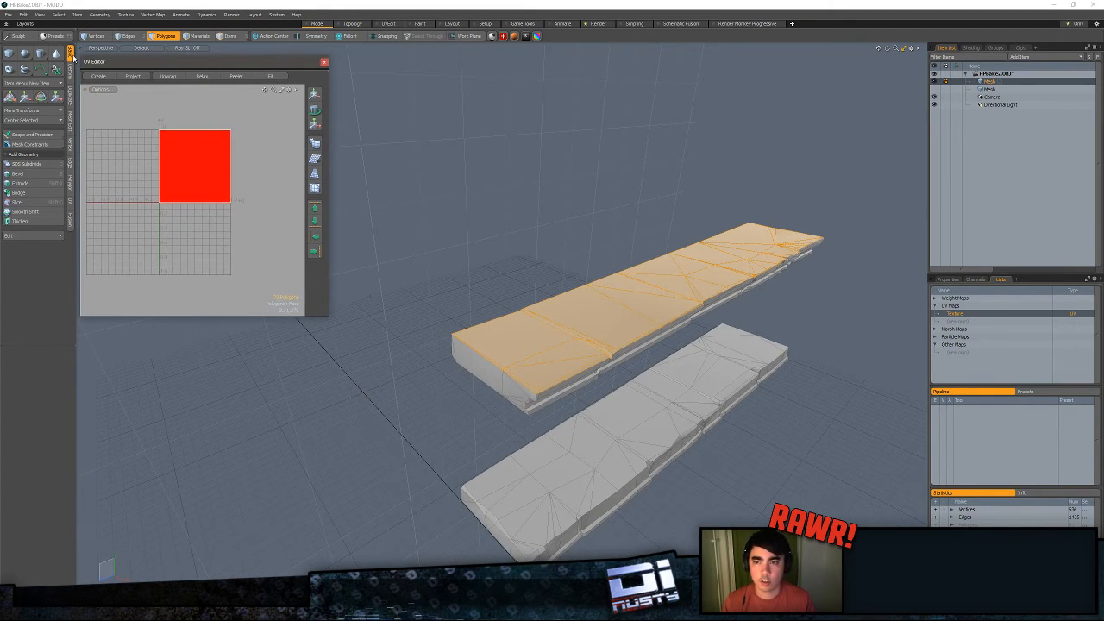
# - Project the UVs of the upper ledge's selected top faces from the current view
pyautogui.click(70, 204)
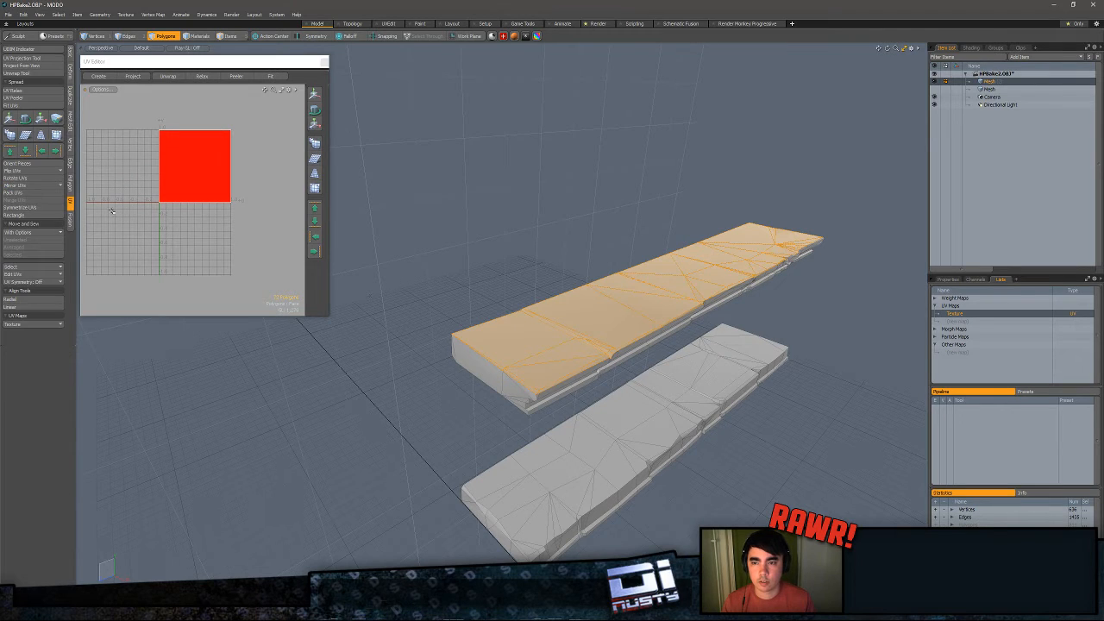
pyautogui.click(24, 58)
pyautogui.keyDown('alt'); pyautogui.moveTo(483, 259); pyautogui.dragTo(498, 270); pyautogui.keyUp('alt')
pyautogui.press('w')
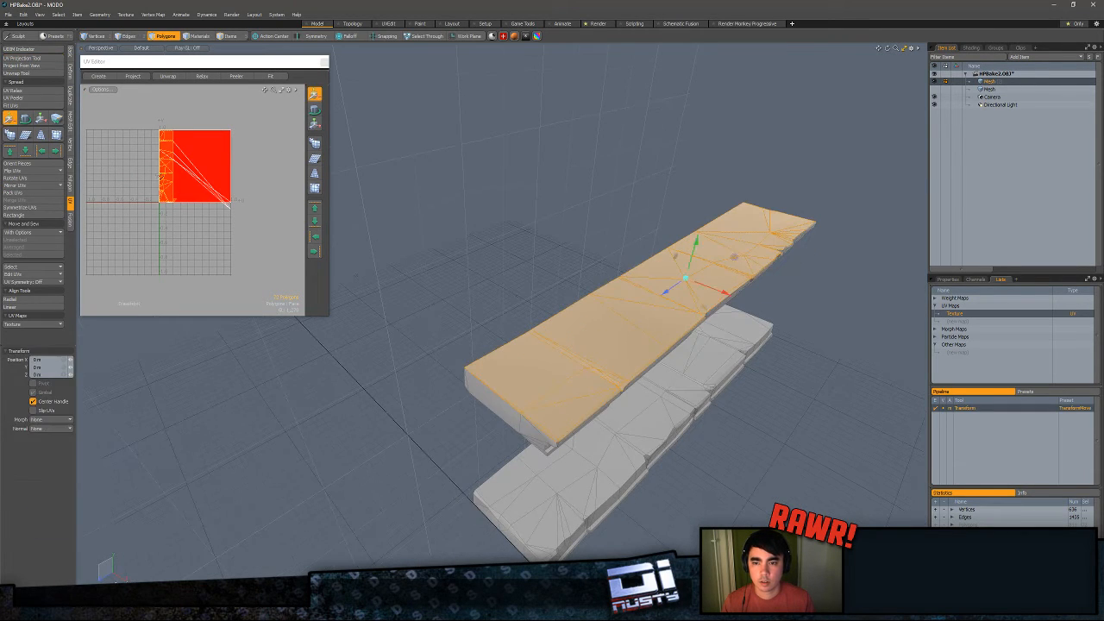
pyautogui.moveTo(206, 136); pyautogui.dragTo(226, 216)
pyautogui.click(25, 65)
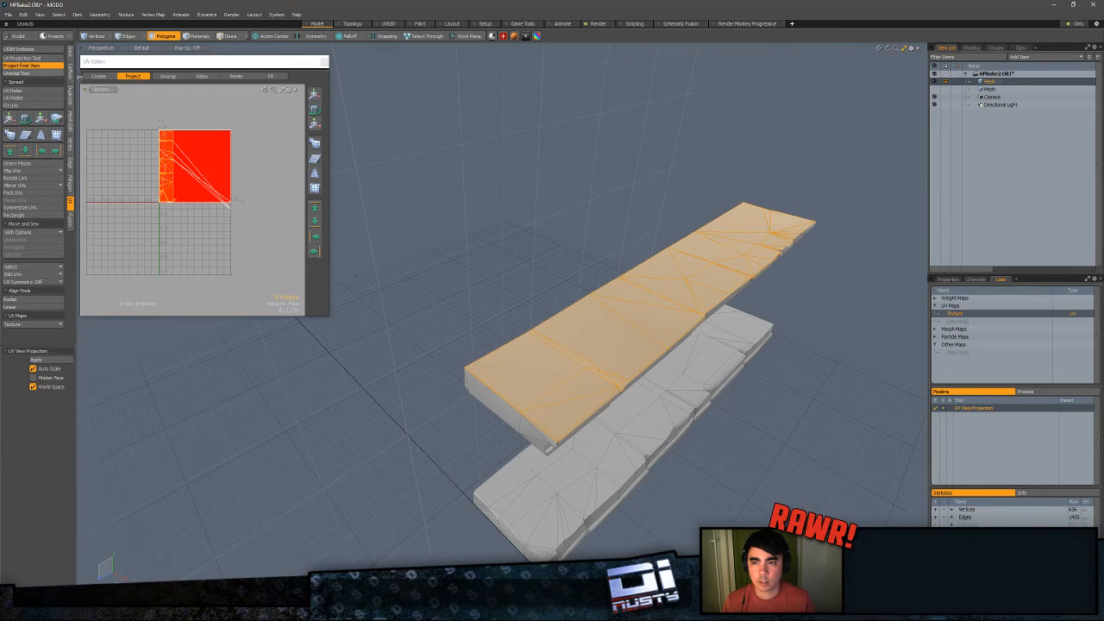
# - Move the top faces' UV shell up and clear of the unit square
pyautogui.press('w')
pyautogui.moveTo(188, 168); pyautogui.dragTo(251, 239)
pyautogui.press('q')
pyautogui.press('w')
pyautogui.scroll(4, 175, 160)
pyautogui.scroll(1, 224, 231)
pyautogui.press('q')
pyautogui.click(230, 230)
pyautogui.scroll(-1, 229, 229)
pyautogui.doubleClick(177, 188)
pyautogui.scroll(-1, 261, 248)
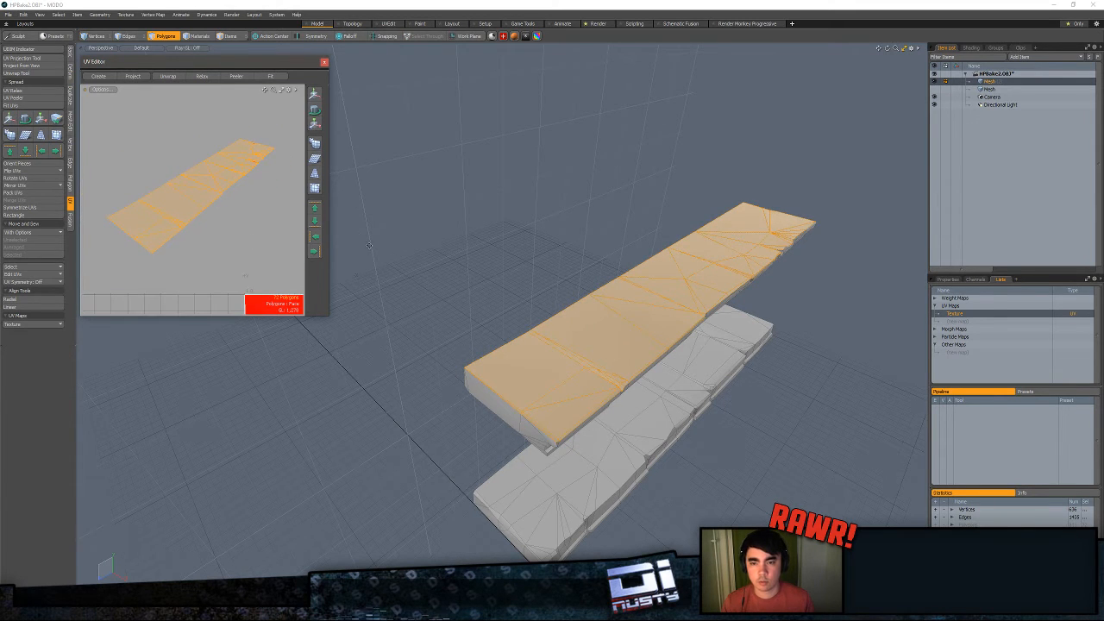
# - Relax the top faces' UV shell in Conformal mode, straighten it with Orient Pieces, and clear the selection
pyautogui.click(50, 90)
pyautogui.click(24, 163)
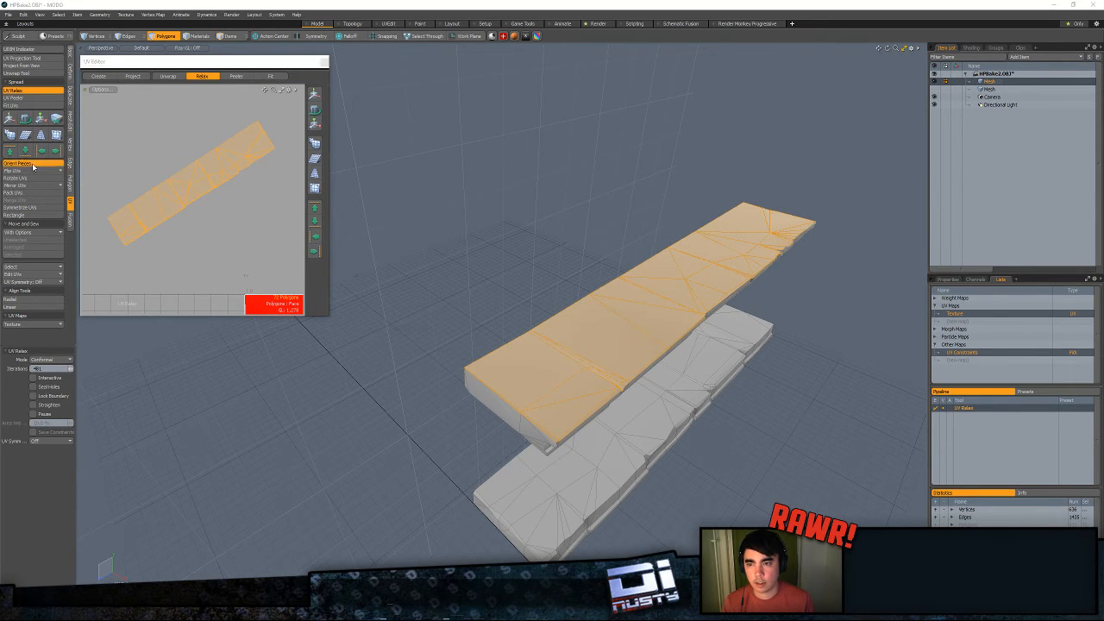
pyautogui.click(550, 346)
pyautogui.press('space')
pyautogui.click(256, 227)
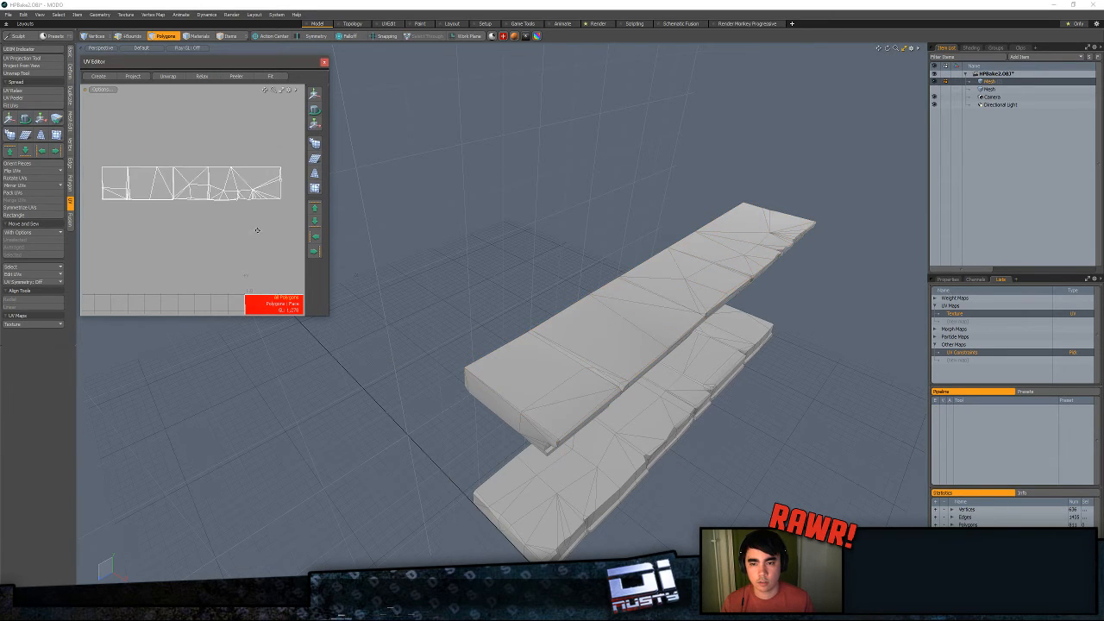
# - Select the faces of the upper ledge's profiled end cap
pyautogui.keyDown('ctrl'); pyautogui.keyDown('alt'); pyautogui.moveTo(256, 227); pyautogui.dragTo(219, 224); pyautogui.keyUp('alt'); pyautogui.keyUp('ctrl')
pyautogui.keyDown('alt'); pyautogui.moveTo(483, 284); pyautogui.dragTo(469, 226); pyautogui.keyUp('alt')
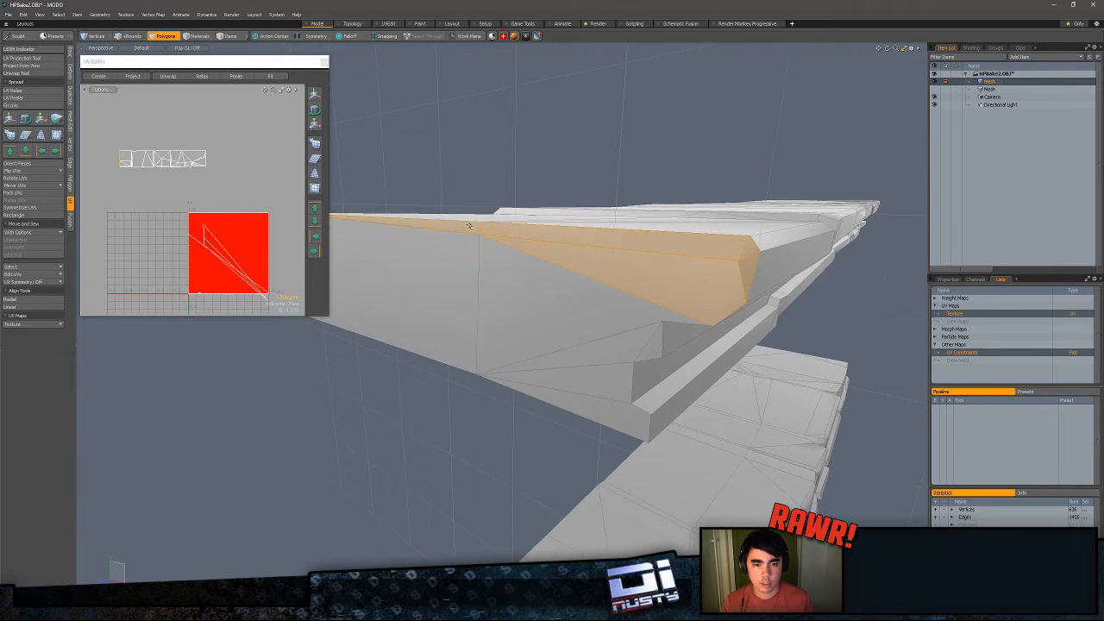
pyautogui.keyDown('alt'); pyautogui.moveTo(642, 347); pyautogui.dragTo(567, 341); pyautogui.keyUp('alt')
pyautogui.keyDown('alt'); pyautogui.moveTo(425, 370); pyautogui.dragTo(435, 307); pyautogui.keyUp('alt')
pyautogui.keyDown('ctrl'); pyautogui.keyDown('alt'); pyautogui.moveTo(121, 158); pyautogui.dragTo(118, 199); pyautogui.keyUp('alt'); pyautogui.keyUp('ctrl')
pyautogui.keyDown('ctrl'); pyautogui.keyDown('alt'); pyautogui.moveTo(269, 173); pyautogui.dragTo(197, 201); pyautogui.keyUp('alt'); pyautogui.keyUp('ctrl')
# - Project the end cap's UVs from the view and move the shell above the unit square
pyautogui.keyDown('alt'); pyautogui.moveTo(518, 250); pyautogui.dragTo(397, 236); pyautogui.keyUp('alt')
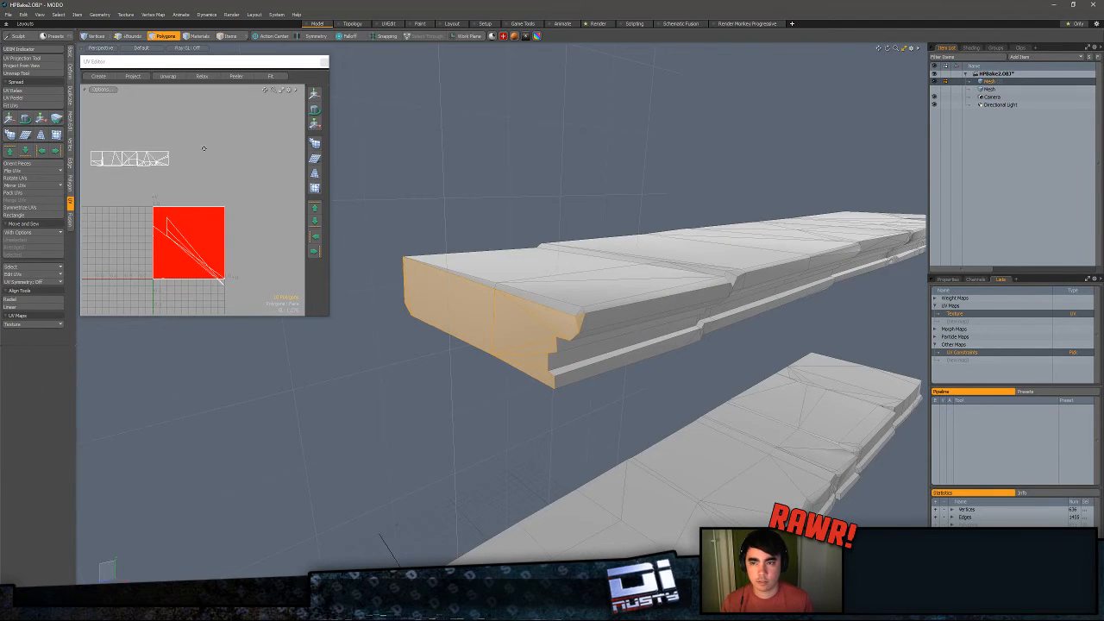
pyautogui.press('w')
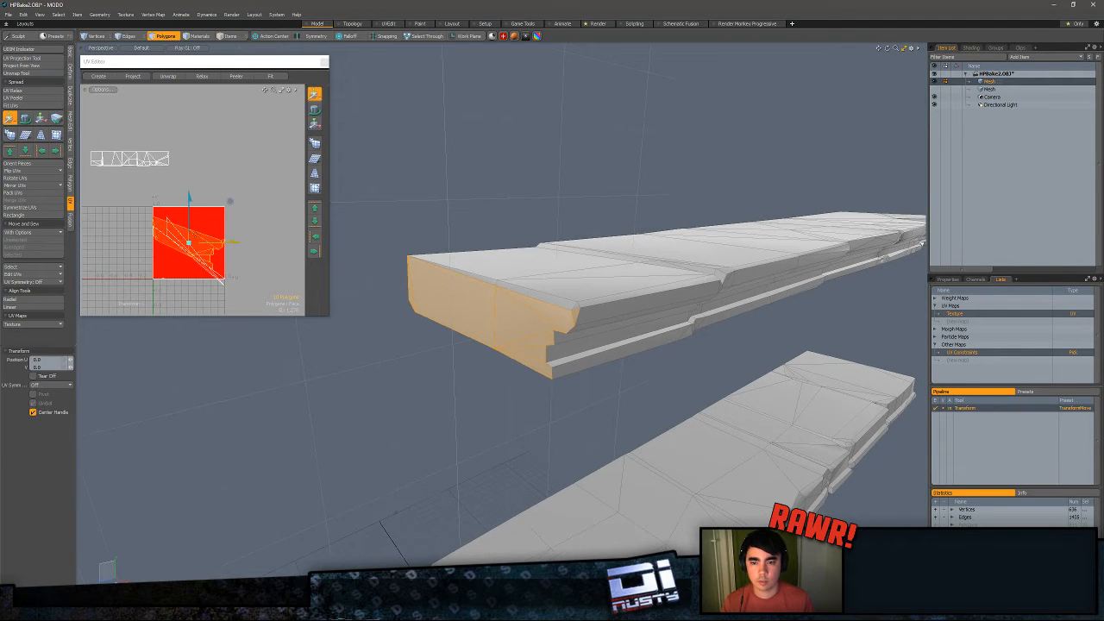
pyautogui.moveTo(189, 242); pyautogui.dragTo(212, 138)
pyautogui.press('Escape')
pyautogui.press('Escape')
# - Select the faces along the upper ledge's long flat back side
pyautogui.keyDown('alt'); pyautogui.moveTo(379, 237); pyautogui.dragTo(650, 326); pyautogui.keyUp('alt')
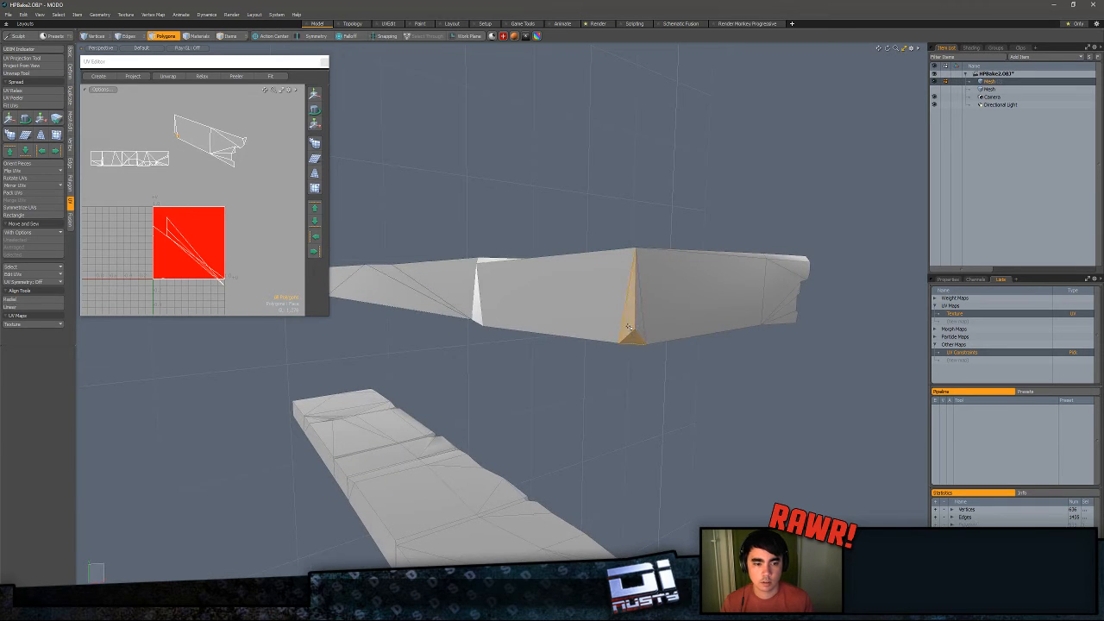
pyautogui.keyDown('alt'); pyautogui.moveTo(460, 301); pyautogui.dragTo(566, 321); pyautogui.keyUp('alt')
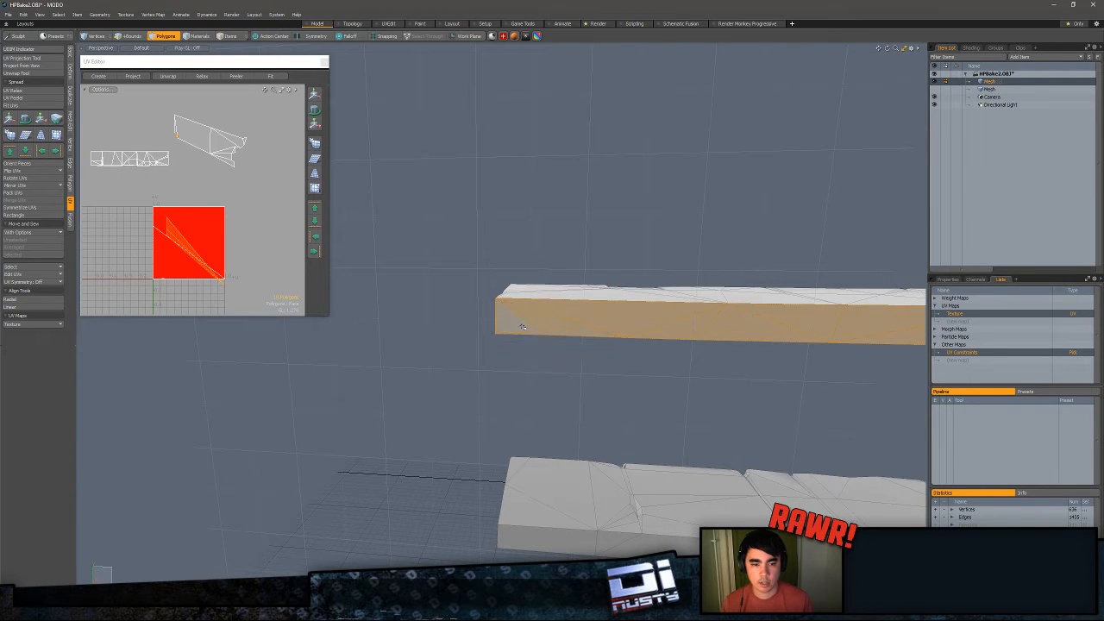
pyautogui.scroll(-1, 183, 220)
# - Project the back side's UVs from the view and move the shell above the unit square
pyautogui.click(31, 66)
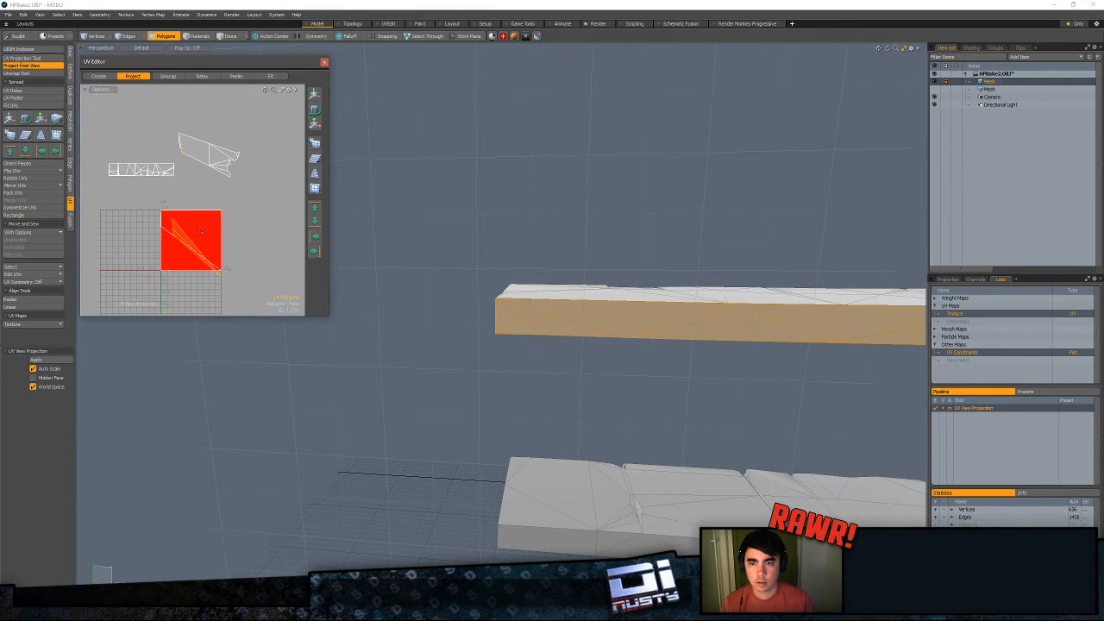
pyautogui.click(521, 253)
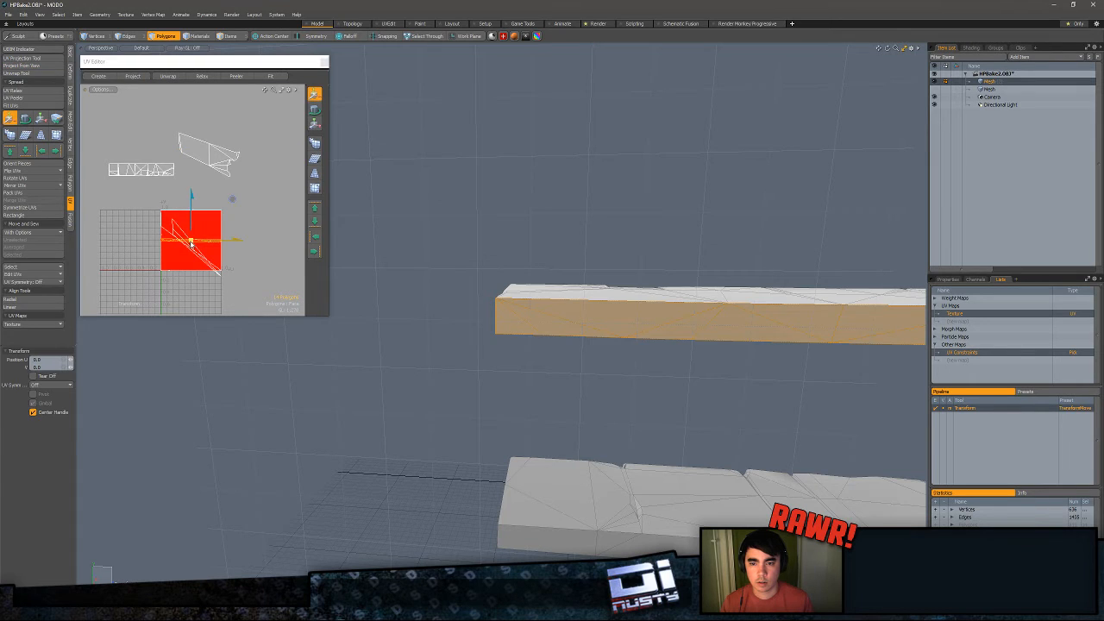
pyautogui.click(213, 139)
pyautogui.press('q')
# - Select all the faces of the upper ledge's opposite, chipped end cap
pyautogui.keyDown('alt'); pyautogui.moveTo(427, 233); pyautogui.dragTo(580, 335); pyautogui.keyUp('alt')
pyautogui.keyDown('shift'); pyautogui.click(484, 342); pyautogui.keyUp('shift')
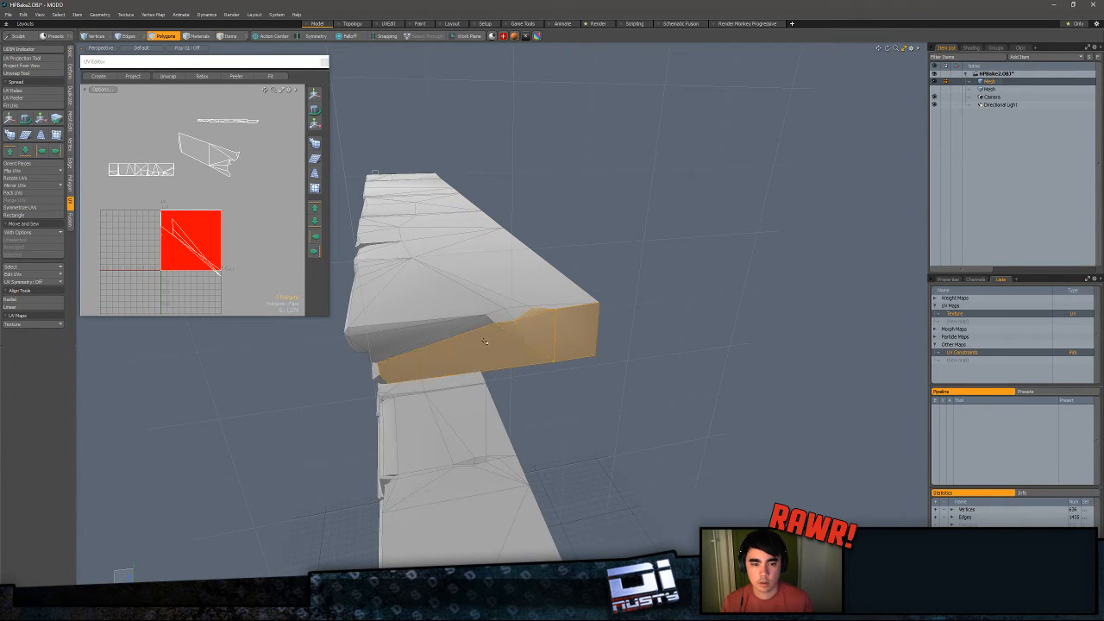
pyautogui.keyDown('alt'); pyautogui.moveTo(368, 345); pyautogui.dragTo(432, 367); pyautogui.keyUp('alt')
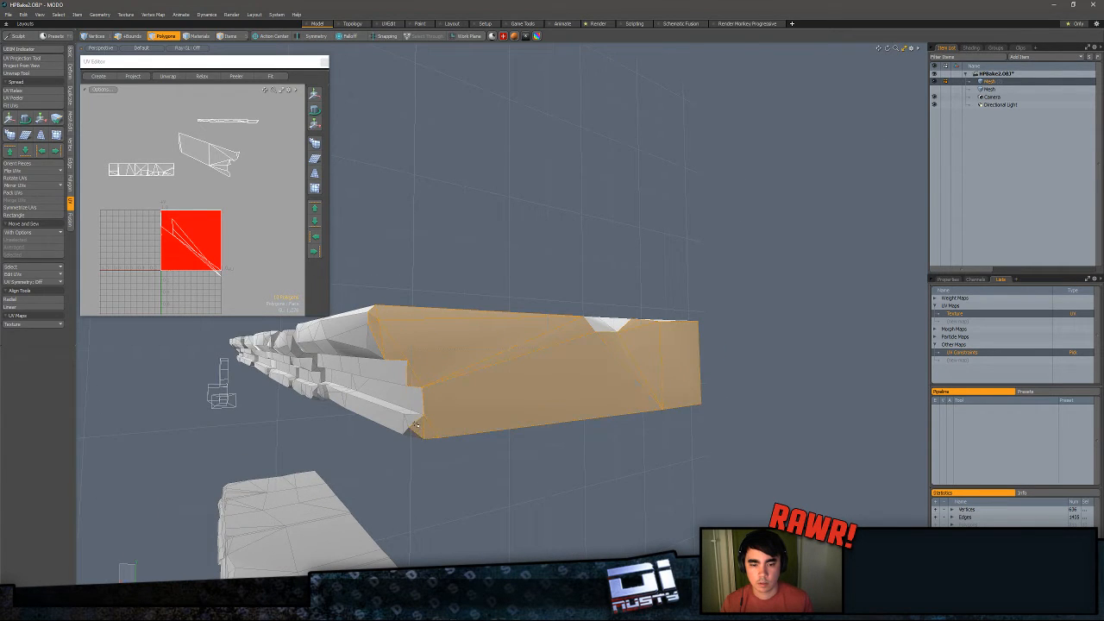
pyautogui.keyDown('alt'); pyautogui.moveTo(431, 426); pyautogui.dragTo(506, 460); pyautogui.keyUp('alt')
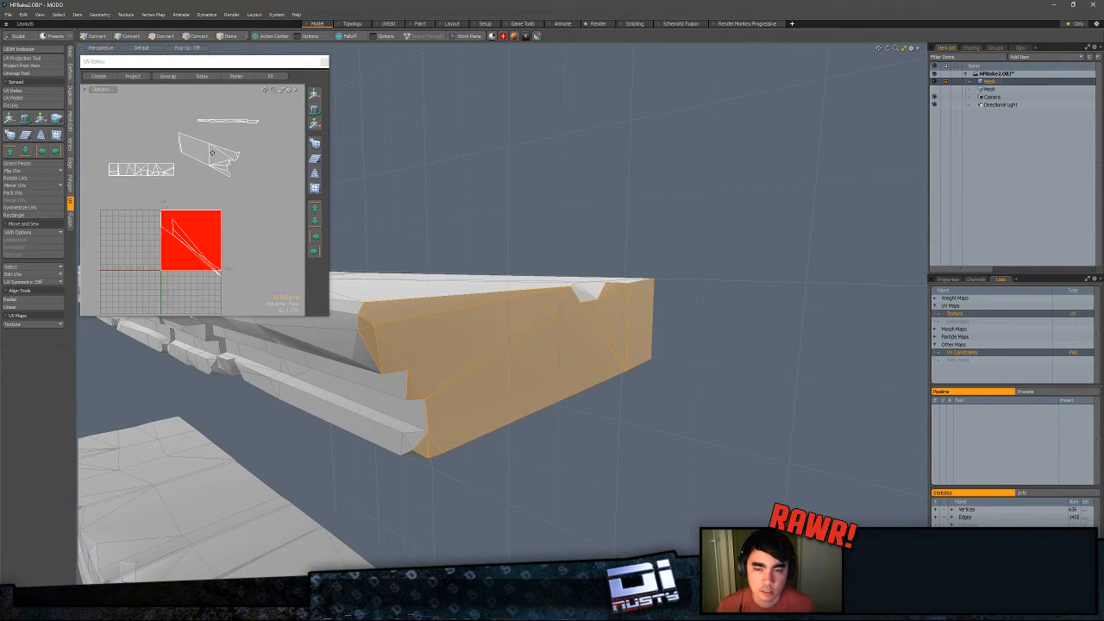
# - Project the chipped end cap's UVs from the view and move the shell up beside the other unwrapped shells
pyautogui.keyDown('ctrl'); pyautogui.keyDown('alt'); pyautogui.moveTo(210, 118); pyautogui.dragTo(23, 219); pyautogui.keyUp('alt'); pyautogui.keyUp('ctrl')
pyautogui.keyDown('alt'); pyautogui.moveTo(279, 198); pyautogui.dragTo(109, 241); pyautogui.keyUp('alt')
pyautogui.keyDown('ctrl'); pyautogui.keyDown('alt'); pyautogui.moveTo(213, 232); pyautogui.dragTo(219, 141); pyautogui.keyUp('alt'); pyautogui.keyUp('ctrl')
pyautogui.click(35, 68)
pyautogui.press('w')
pyautogui.press('q')
pyautogui.click(219, 142)
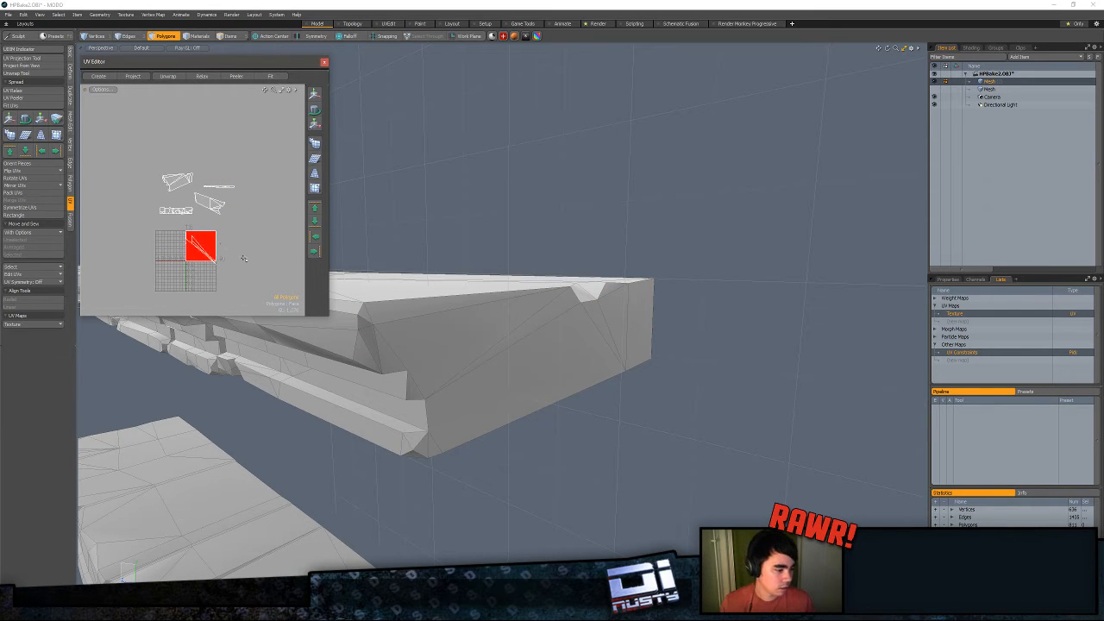
# - Select the underside faces of the section at the upper ledge's end
pyautogui.keyDown('alt'); pyautogui.moveTo(491, 294); pyautogui.dragTo(523, 279); pyautogui.keyUp('alt')
pyautogui.doubleClick(436, 350)
pyautogui.click(523, 279)
pyautogui.keyDown('alt'); pyautogui.moveTo(432, 299); pyautogui.dragTo(604, 311); pyautogui.keyUp('alt')
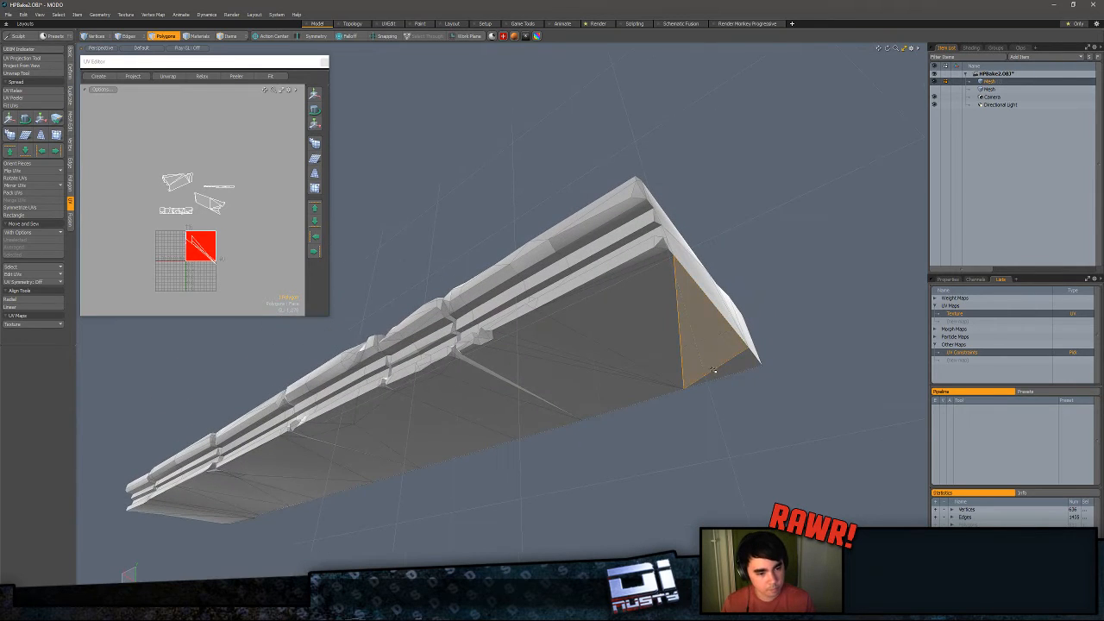
pyautogui.moveTo(714, 370)
pyautogui.keyDown('shift'); pyautogui.mouseDown()
pyautogui.moveTo(626, 365)
pyautogui.moveTo(604, 385)
pyautogui.mouseUp(); pyautogui.keyUp('shift')
pyautogui.scroll(3, 576, 335)
pyautogui.keyDown('shift'); pyautogui.moveTo(727, 181); pyautogui.dragTo(753, 143); pyautogui.keyUp('shift')
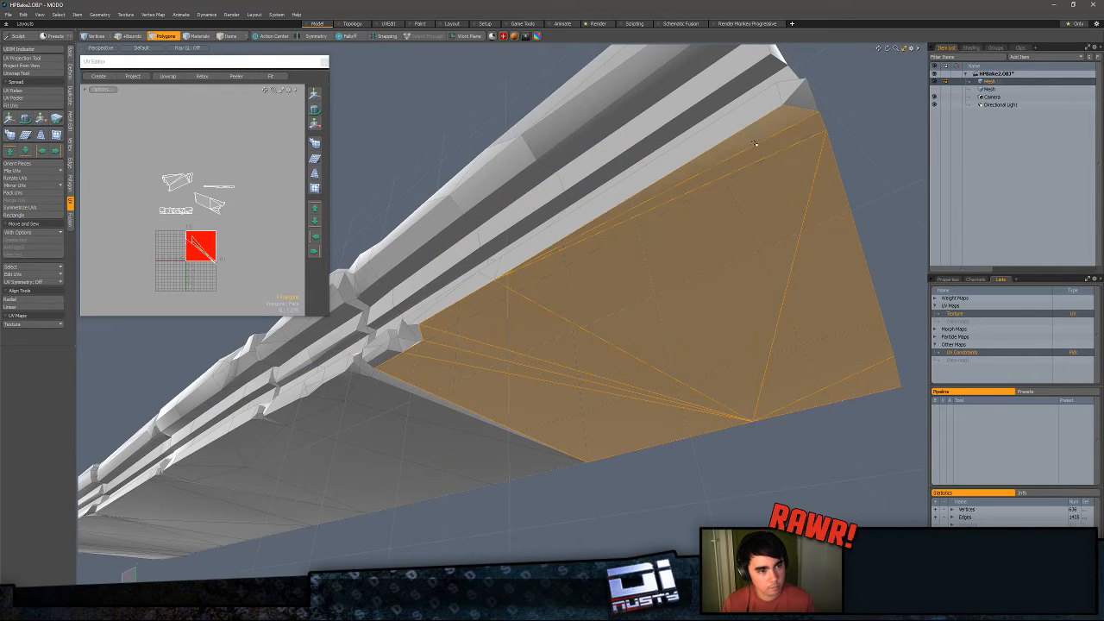
# - Extend the face selection across the remaining underside sections along the full length of the upper ledge
pyautogui.keyDown('alt'); pyautogui.moveTo(695, 170); pyautogui.dragTo(751, 130); pyautogui.keyUp('alt')
pyautogui.keyDown('alt'); pyautogui.moveTo(603, 285); pyautogui.dragTo(552, 293); pyautogui.keyUp('alt')
pyautogui.keyDown('shift'); pyautogui.moveTo(483, 302); pyautogui.dragTo(624, 409); pyautogui.keyUp('shift')
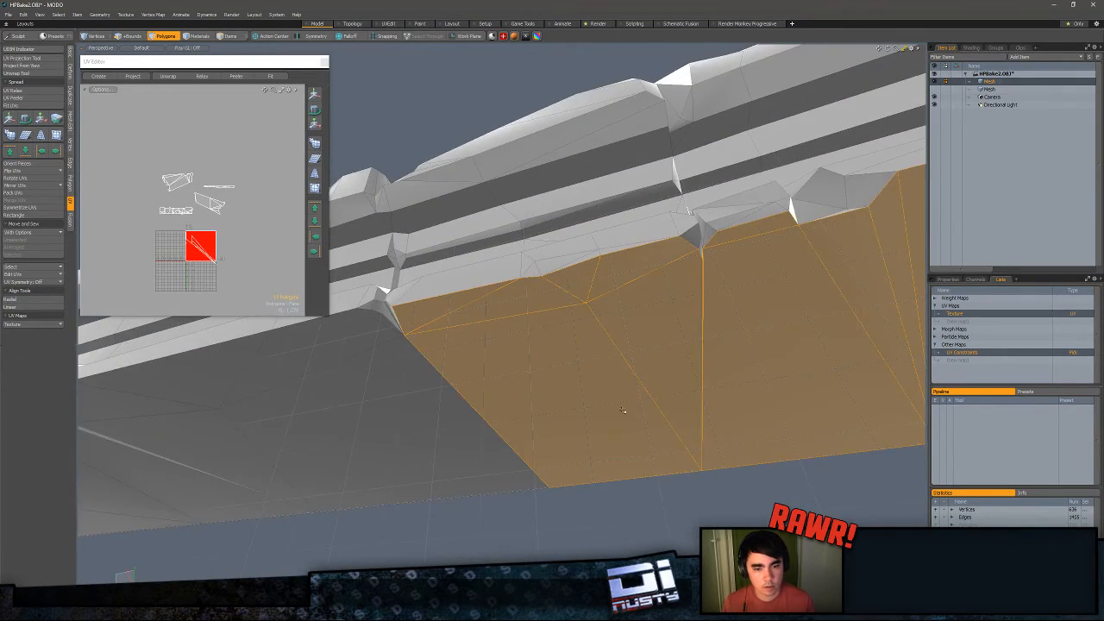
pyautogui.keyDown('alt'); pyautogui.keyDown('shift'); pyautogui.moveTo(304, 380); pyautogui.dragTo(470, 373); pyautogui.keyUp('shift'); pyautogui.keyUp('alt')
pyautogui.keyDown('shift'); pyautogui.moveTo(552, 332); pyautogui.dragTo(328, 444); pyautogui.keyUp('shift')
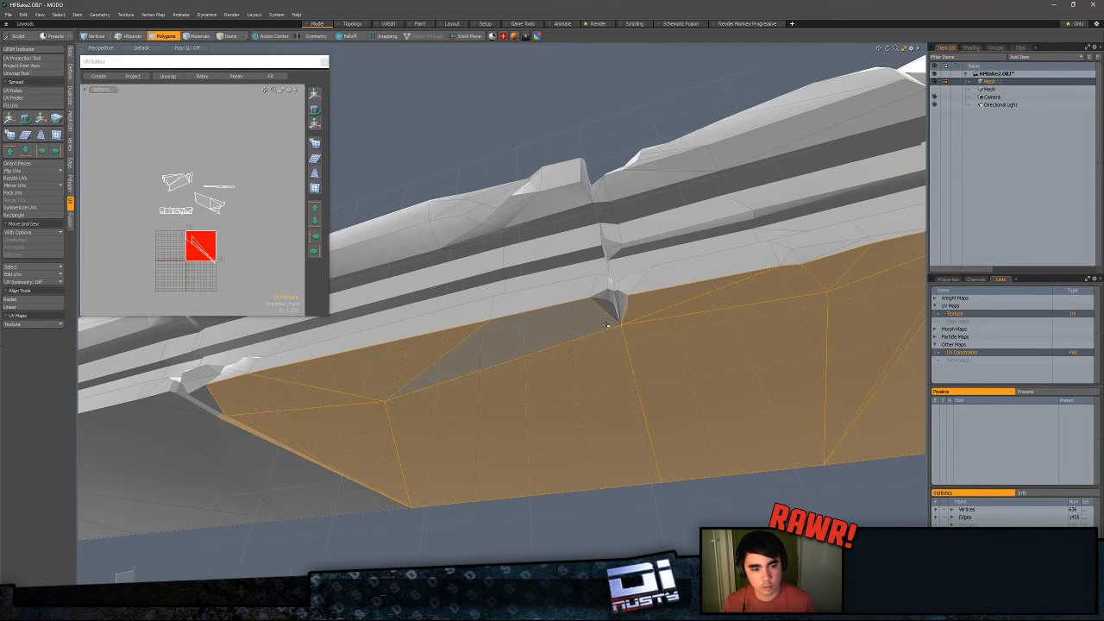
pyautogui.keyDown('alt'); pyautogui.moveTo(607, 325); pyautogui.dragTo(690, 318); pyautogui.keyUp('alt')
pyautogui.scroll(3, 439, 365)
pyautogui.keyDown('alt'); pyautogui.moveTo(439, 365); pyautogui.dragTo(587, 351); pyautogui.keyUp('alt')
pyautogui.scroll(-4, 587, 350)
pyautogui.moveTo(527, 407)
pyautogui.keyDown('shift'); pyautogui.mouseDown()
pyautogui.moveTo(349, 423)
pyautogui.moveTo(201, 409)
pyautogui.moveTo(428, 468)
pyautogui.moveTo(405, 406)
pyautogui.moveTo(568, 447)
pyautogui.moveTo(509, 432)
pyautogui.moveTo(465, 444)
pyautogui.mouseUp(); pyautogui.keyUp('shift')
pyautogui.scroll(3, 202, 409)
pyautogui.scroll(2, 405, 406)
pyautogui.scroll(-5, 414, 407)
pyautogui.keyDown('alt'); pyautogui.keyDown('shift'); pyautogui.moveTo(176, 186); pyautogui.dragTo(168, 163); pyautogui.keyUp('shift'); pyautogui.keyUp('alt')
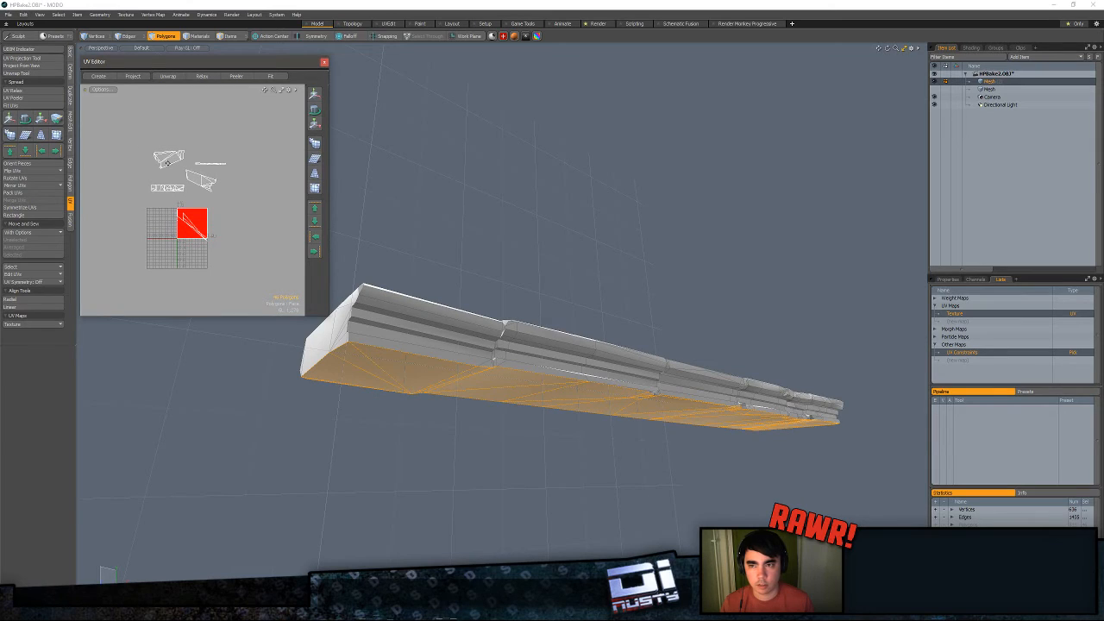
# - Project the underside's UVs from the view and move the shell above the other unwrapped shells
pyautogui.click(47, 65)
pyautogui.moveTo(193, 224); pyautogui.dragTo(196, 219)
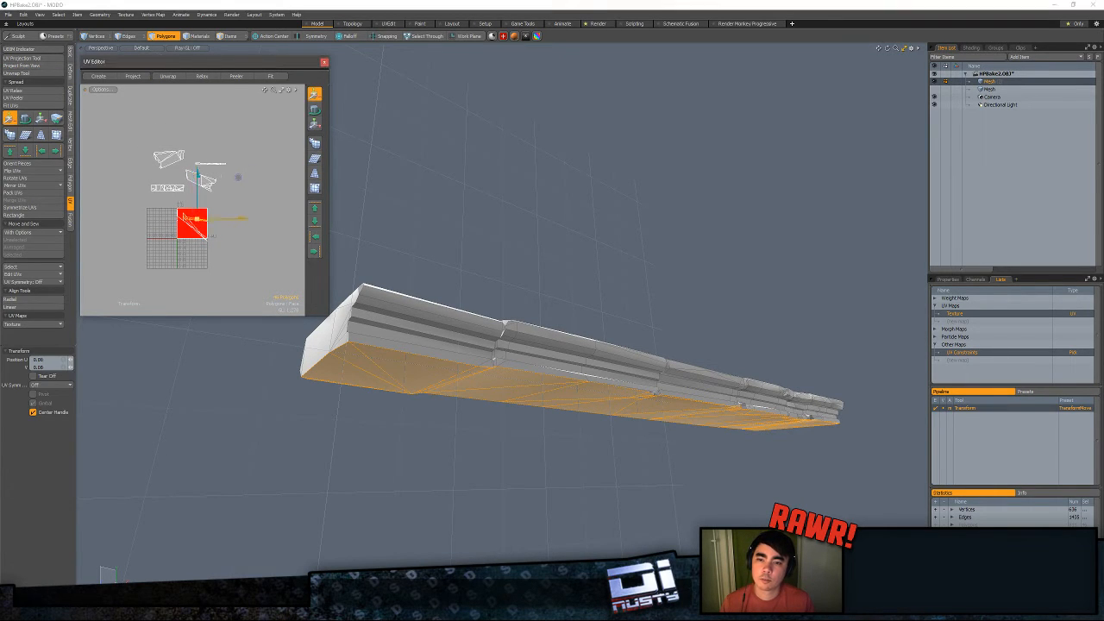
pyautogui.press('q')
pyautogui.click(169, 121)
# - Hide the unwrapped shells' faces and examine the inside of the upper ledge for stray faces
pyautogui.moveTo(155, 204); pyautogui.dragTo(237, 106, button='right')
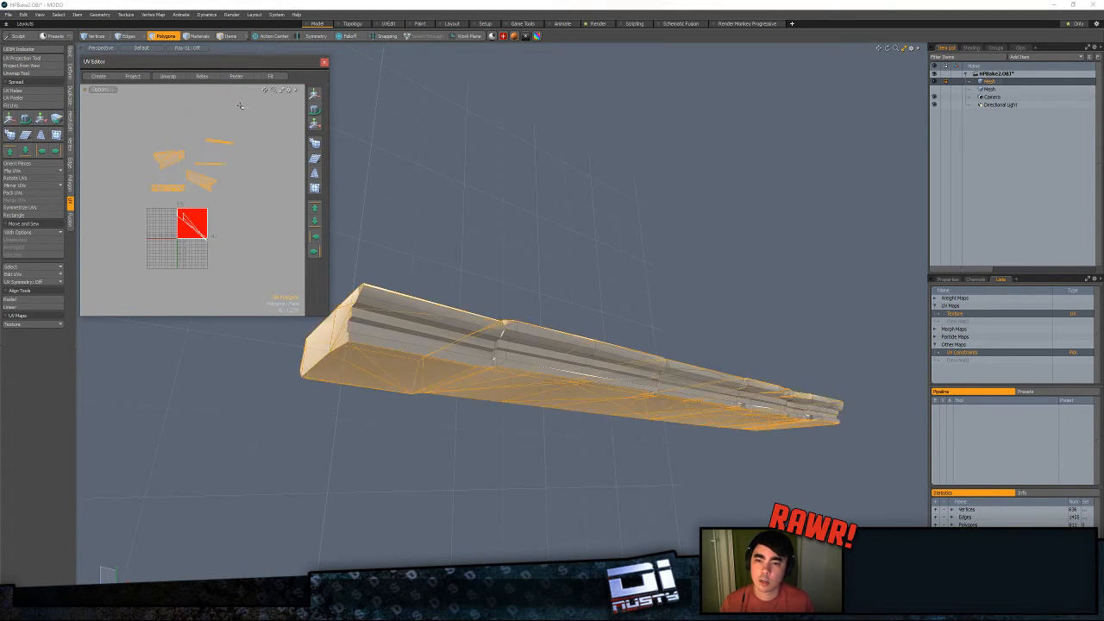
pyautogui.moveTo(449, 250)
pyautogui.keyDown('alt'); pyautogui.mouseDown()
pyautogui.moveTo(456, 224)
pyautogui.moveTo(486, 283)
pyautogui.moveTo(679, 318)
pyautogui.moveTo(473, 356)
pyautogui.moveTo(551, 361)
pyautogui.mouseUp(); pyautogui.keyUp('alt')
pyautogui.click(473, 356)
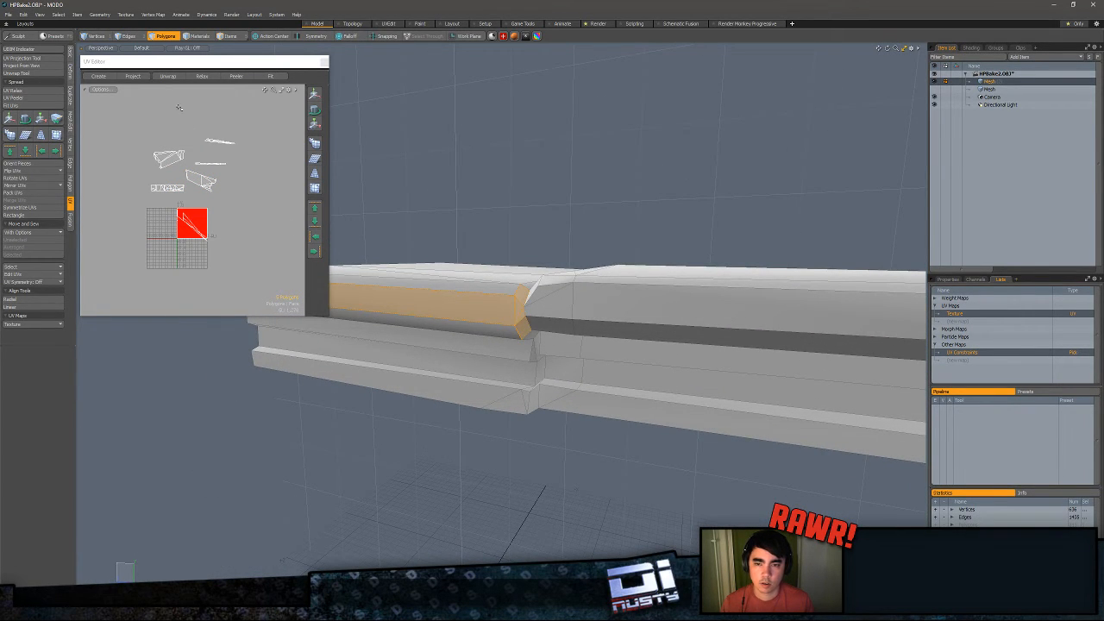
pyautogui.moveTo(180, 107)
pyautogui.mouseDown(button='right')
pyautogui.moveTo(172, 201)
pyautogui.moveTo(254, 126)
pyautogui.mouseUp(button='right')
pyautogui.press('h')
pyautogui.keyDown('alt'); pyautogui.moveTo(448, 263); pyautogui.dragTo(601, 292); pyautogui.keyUp('alt')
pyautogui.press('u')
pyautogui.click(558, 287)
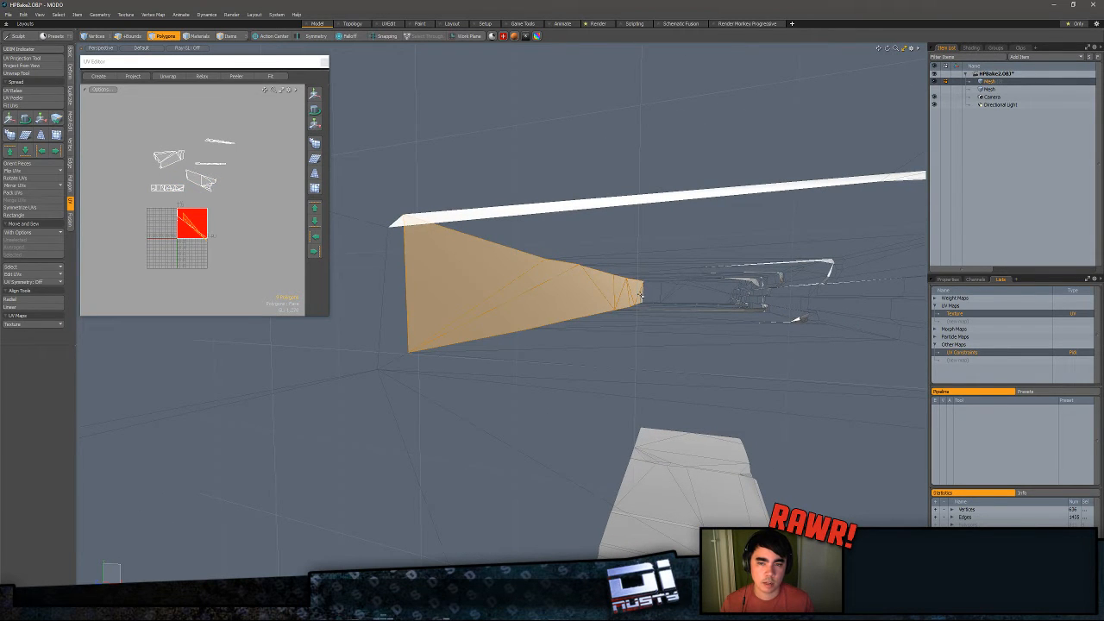
# - Isolate the stray interior faces by hiding the unwrapped shells, remove them from the mesh, and unhide everything
pyautogui.moveTo(143, 121); pyautogui.dragTo(121, 188, button='right')
pyautogui.moveTo(261, 196); pyautogui.dragTo(266, 168, button='right')
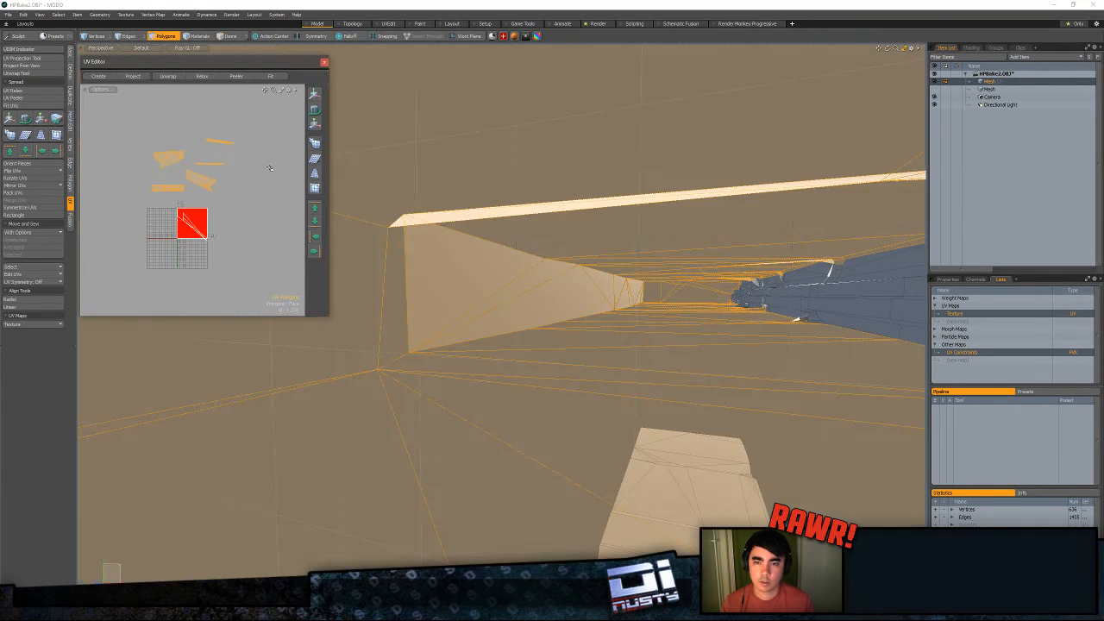
pyautogui.press('h')
pyautogui.moveTo(527, 286); pyautogui.dragTo(637, 302)
pyautogui.press(']')
pyautogui.click(645, 297)
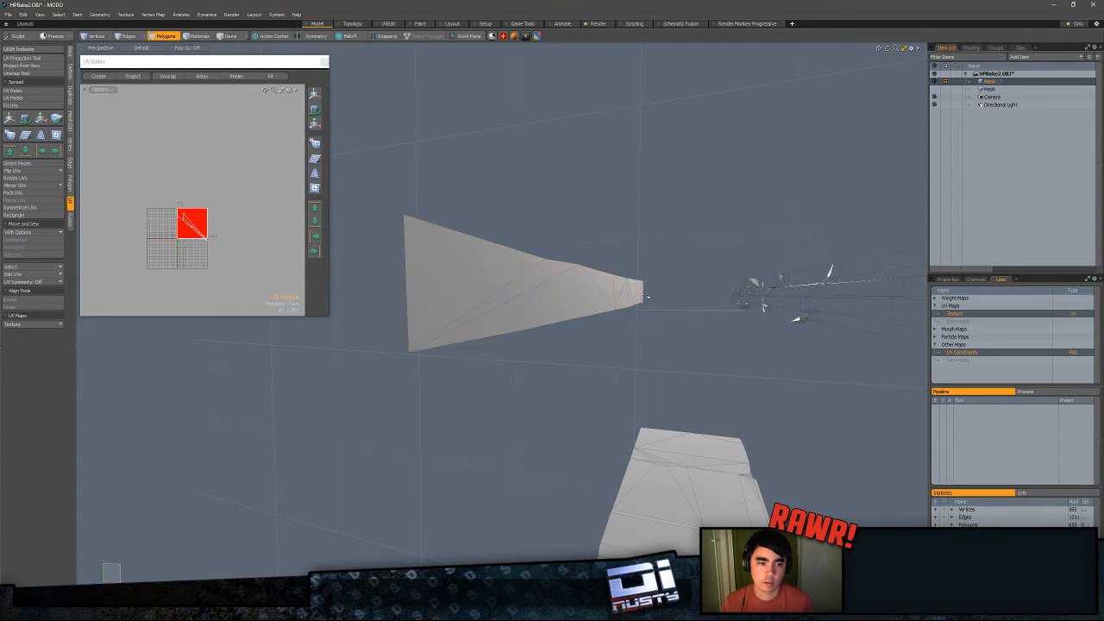
pyautogui.moveTo(565, 303)
pyautogui.mouseDown()
pyautogui.moveTo(444, 293)
pyautogui.moveTo(519, 321)
pyautogui.moveTo(584, 308)
pyautogui.moveTo(526, 493)
pyautogui.moveTo(515, 328)
pyautogui.mouseUp()
pyautogui.press('h')
pyautogui.keyDown('alt'); pyautogui.moveTo(449, 285); pyautogui.dragTo(384, 221); pyautogui.keyUp('alt')
pyautogui.press('h')
pyautogui.press('u')
pyautogui.doubleClick(582, 295)
pyautogui.press('1')
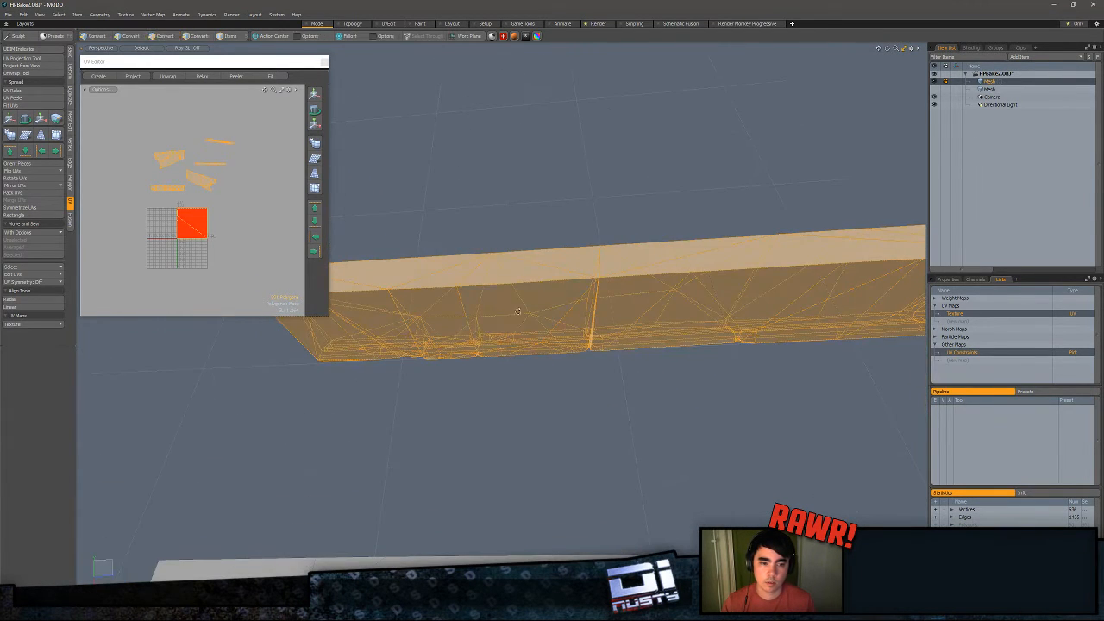
pyautogui.press('F2')
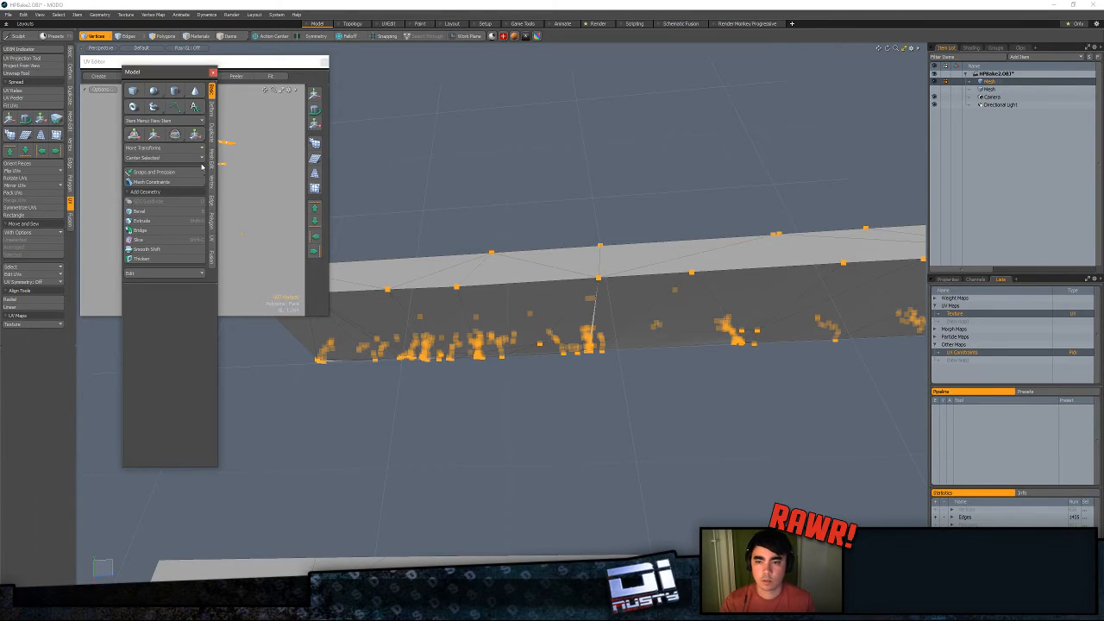
pyautogui.click(212, 183)
pyautogui.click(151, 135)
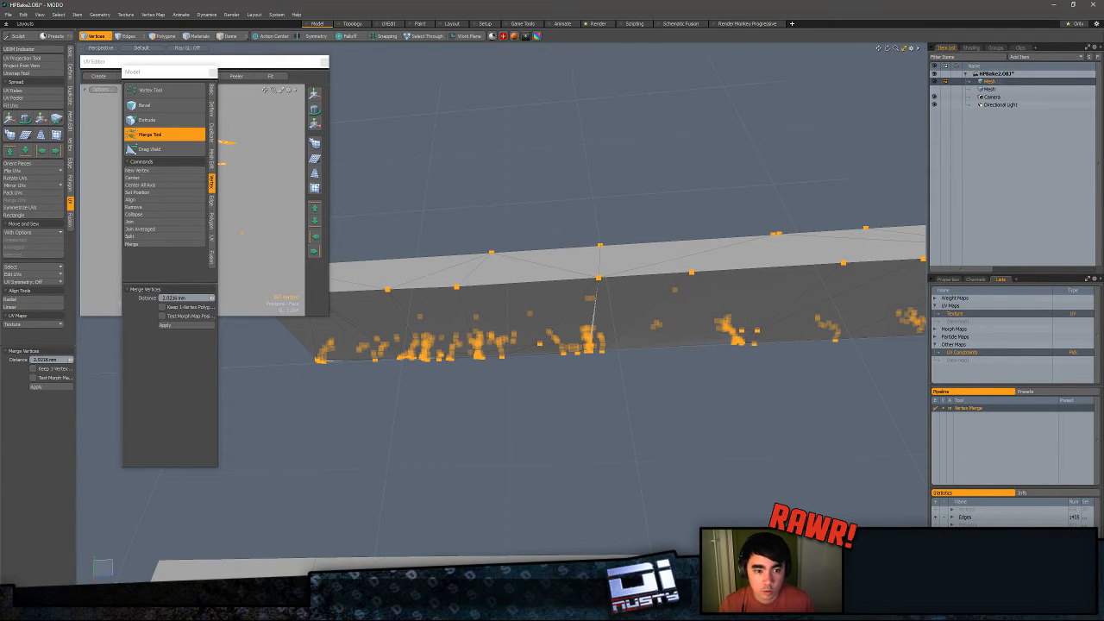
pyautogui.press('Escape')
pyautogui.press('Escape')
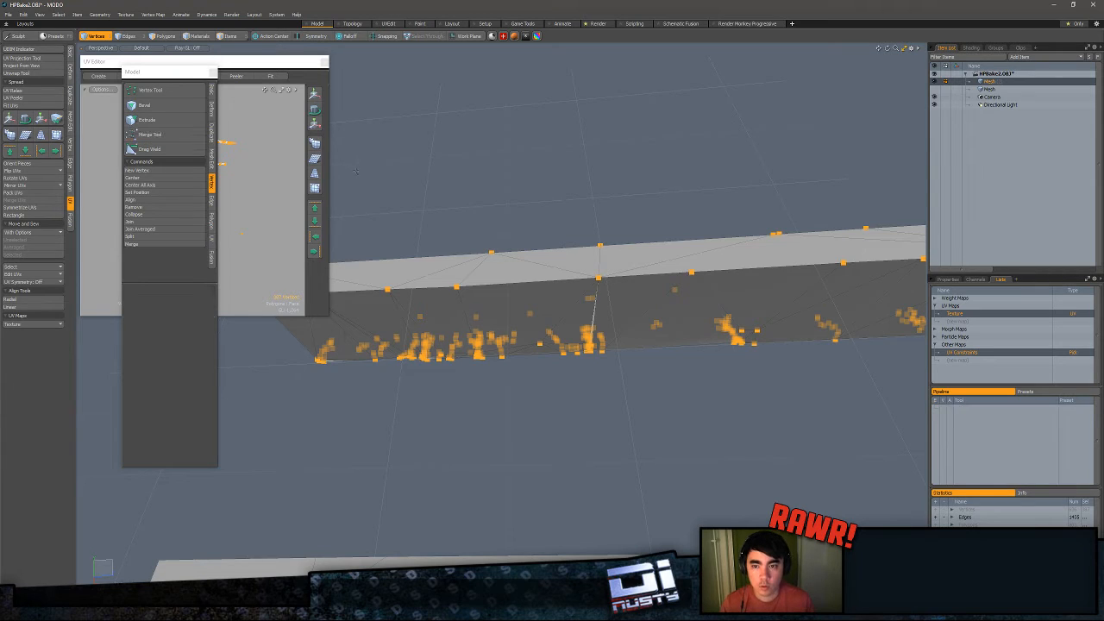
pyautogui.click(213, 74)
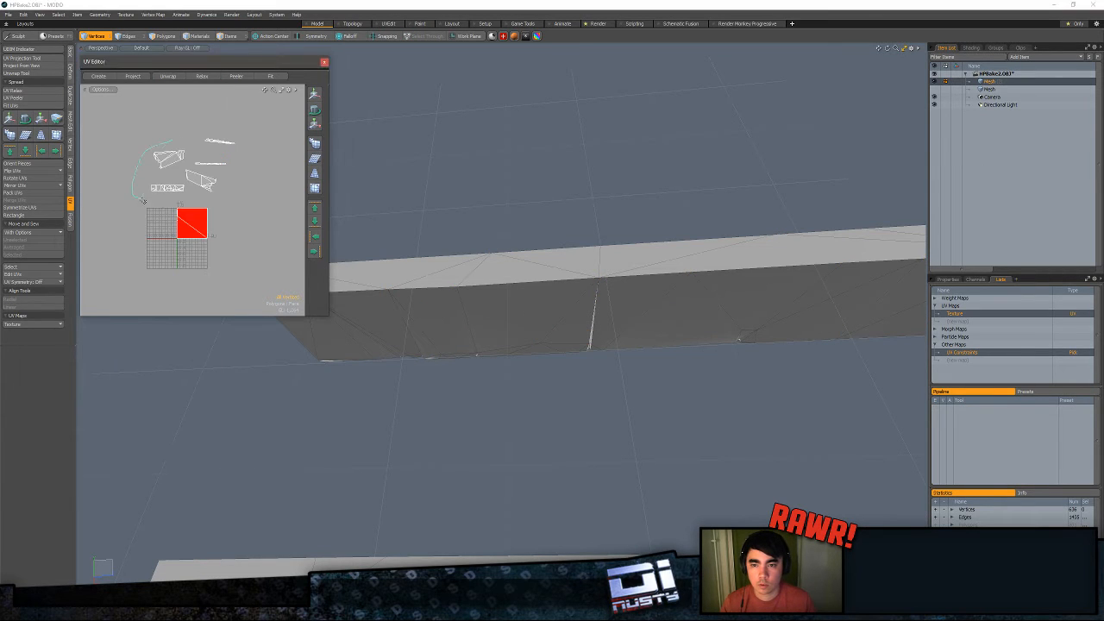
pyautogui.press('Delete')
pyautogui.moveTo(240, 87); pyautogui.dragTo(120, 197, button='right')
pyautogui.hotkey('ctrl', 'z')
pyautogui.press('3')
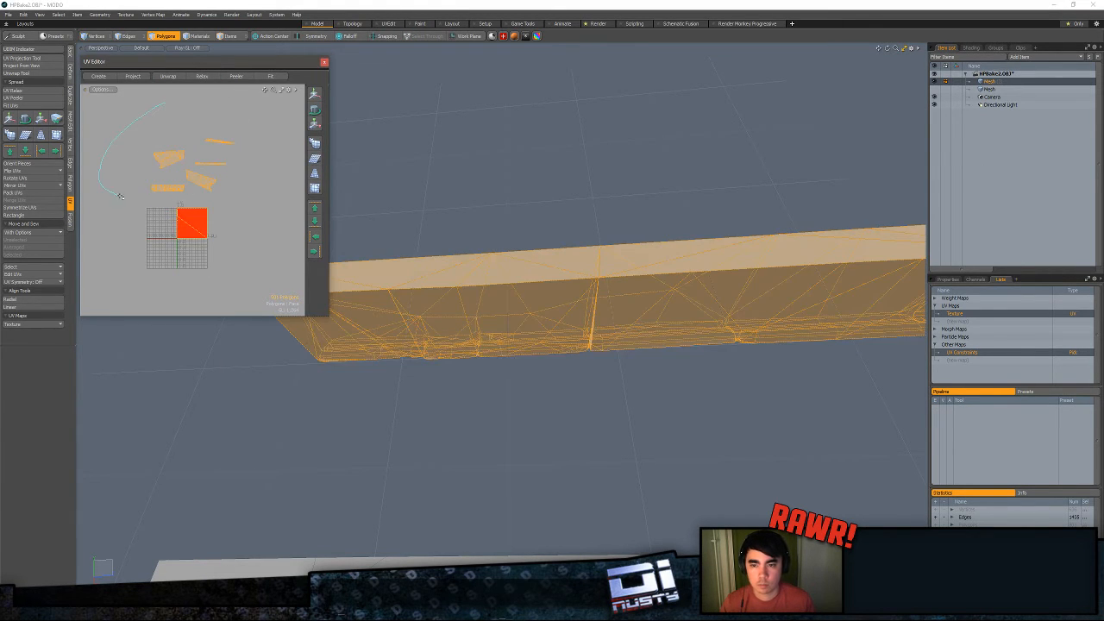
# - Hide the unwrapped shells to isolate the stray sliver face at the ledge's underside, and remove it
pyautogui.moveTo(272, 143); pyautogui.dragTo(226, 98, button='right')
pyautogui.press('Delete')
pyautogui.moveTo(456, 190)
pyautogui.keyDown('alt'); pyautogui.mouseDown()
pyautogui.moveTo(546, 219)
pyautogui.moveTo(485, 295)
pyautogui.moveTo(633, 291)
pyautogui.moveTo(604, 302)
pyautogui.moveTo(580, 376)
pyautogui.moveTo(473, 325)
pyautogui.mouseUp(); pyautogui.keyUp('alt')
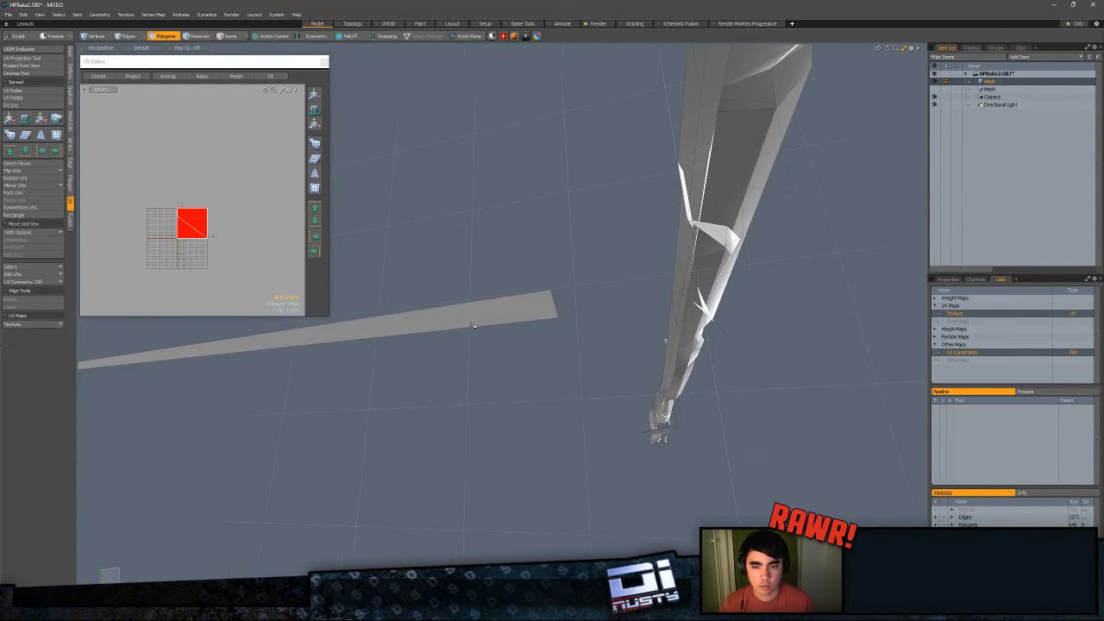
pyautogui.hotkey('ctrl', 'z')
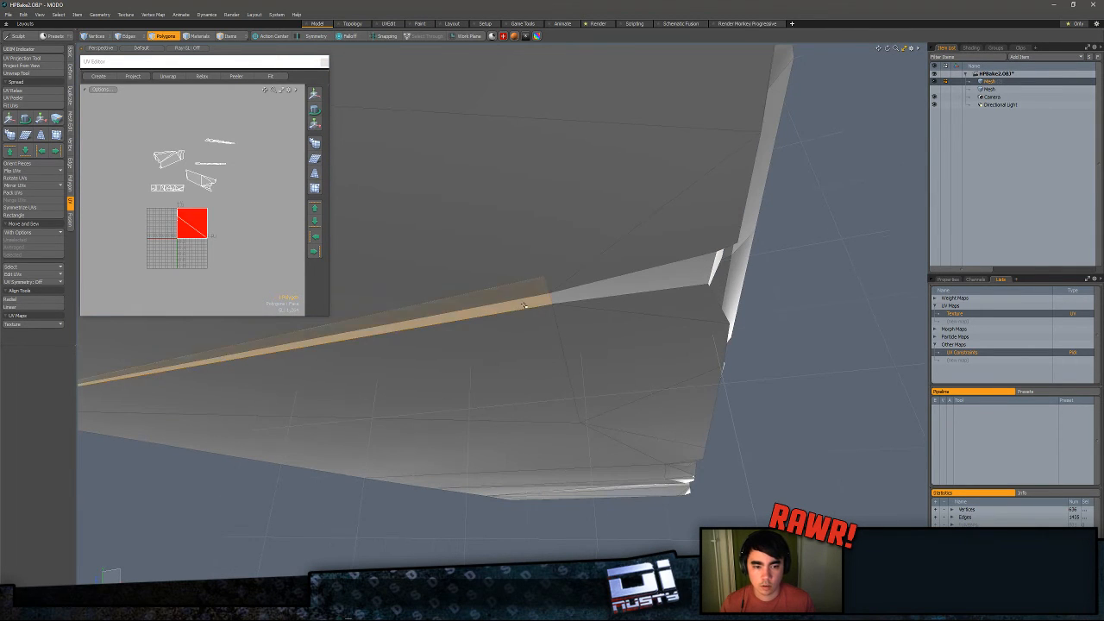
pyautogui.keyDown('alt'); pyautogui.moveTo(181, 209); pyautogui.dragTo(174, 216); pyautogui.keyUp('alt')
pyautogui.press('3')
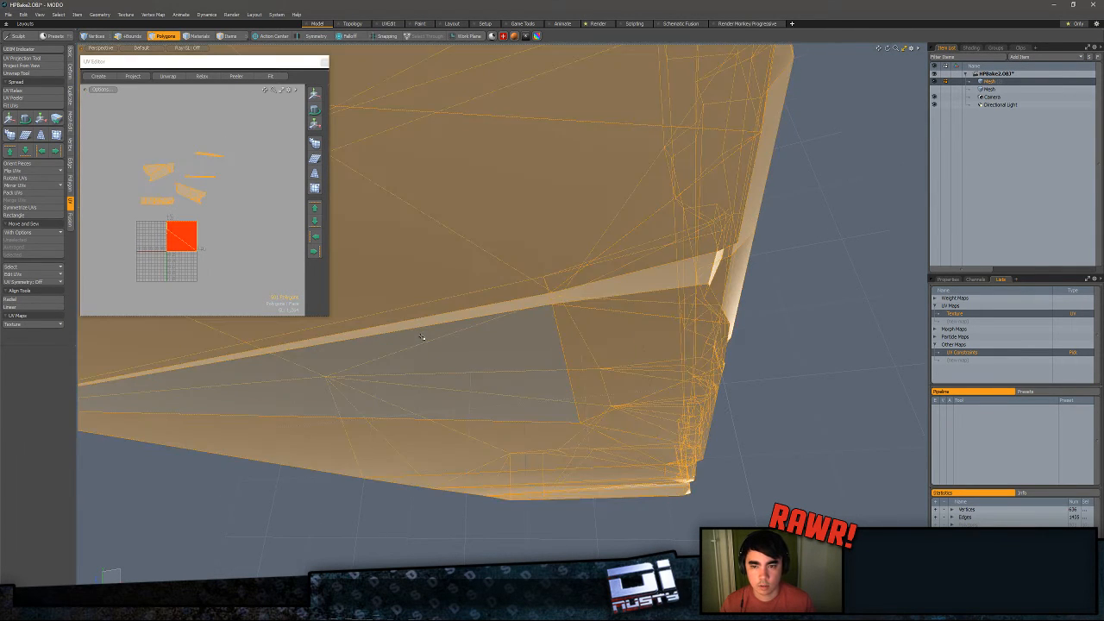
# - Reselect all the underside faces of the upper ledge through their UV shell
pyautogui.click(422, 337)
pyautogui.scroll(4, 126, 170)
pyautogui.keyDown('alt'); pyautogui.moveTo(278, 249); pyautogui.dragTo(218, 248); pyautogui.keyUp('alt')
pyautogui.moveTo(284, 148); pyautogui.dragTo(287, 138, button='right')
pyautogui.moveTo(493, 298)
pyautogui.keyDown('alt'); pyautogui.mouseDown()
pyautogui.moveTo(466, 276)
pyautogui.moveTo(330, 285)
pyautogui.mouseUp(); pyautogui.keyUp('alt')
pyautogui.hotkey('shift', 'a')
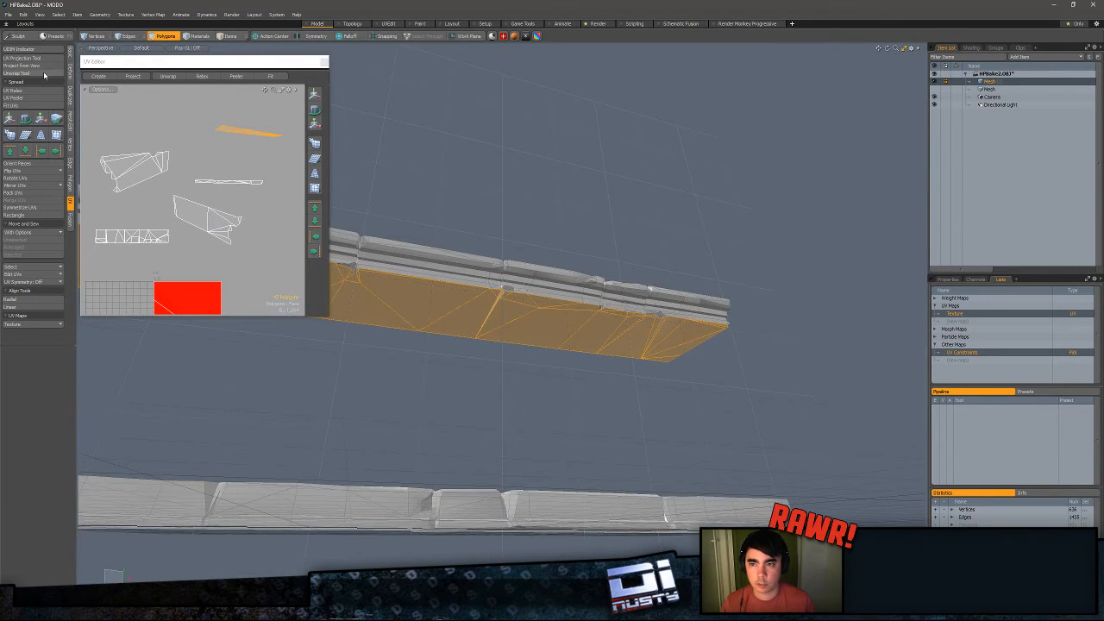
# - Reproject the underside's UVs from the view, placing the shell among the other unwrapped ones, and save the file
pyautogui.keyDown('alt'); pyautogui.moveTo(498, 261); pyautogui.dragTo(448, 308); pyautogui.keyUp('alt')
pyautogui.scroll(-2, 206, 225)
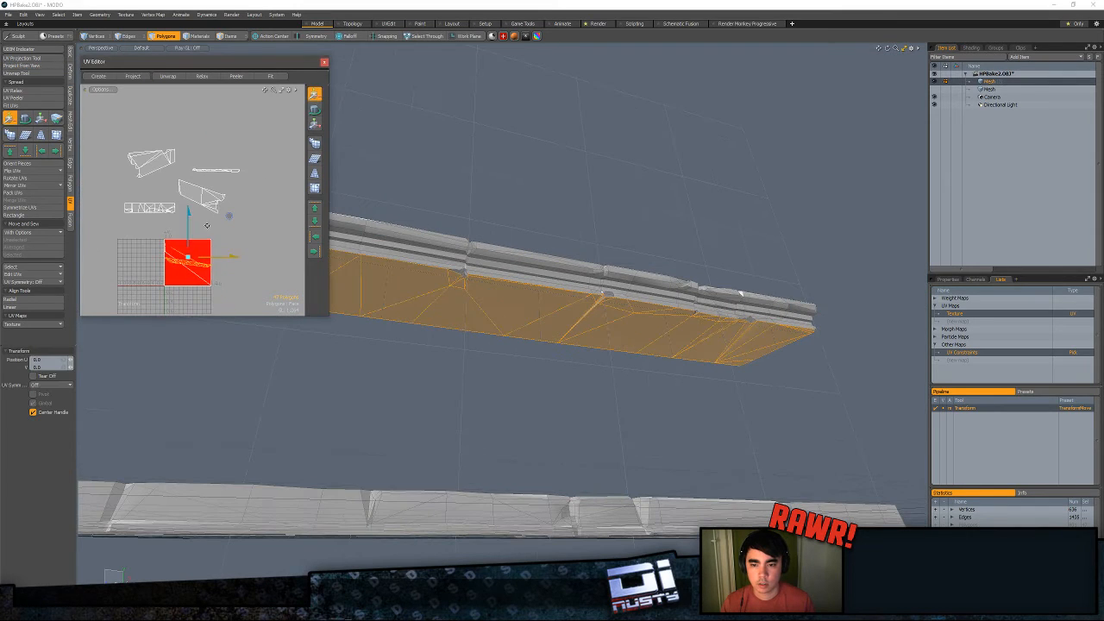
pyautogui.click(30, 66)
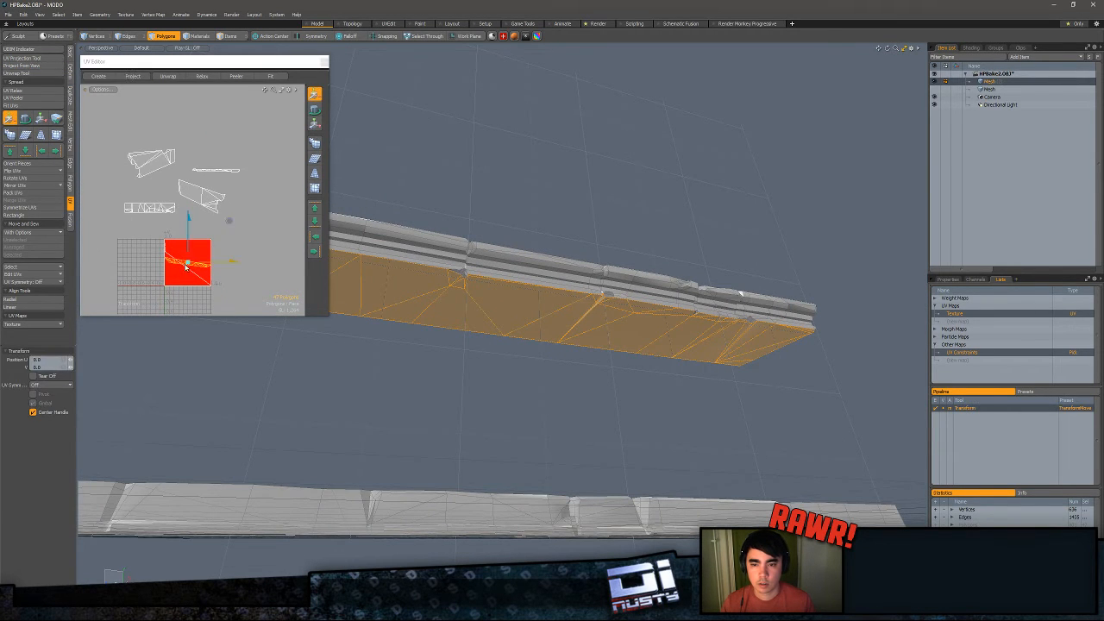
pyautogui.moveTo(185, 267); pyautogui.dragTo(204, 155)
pyautogui.press('q')
pyautogui.click(234, 139)
pyautogui.hotkey('ctrl', 's')
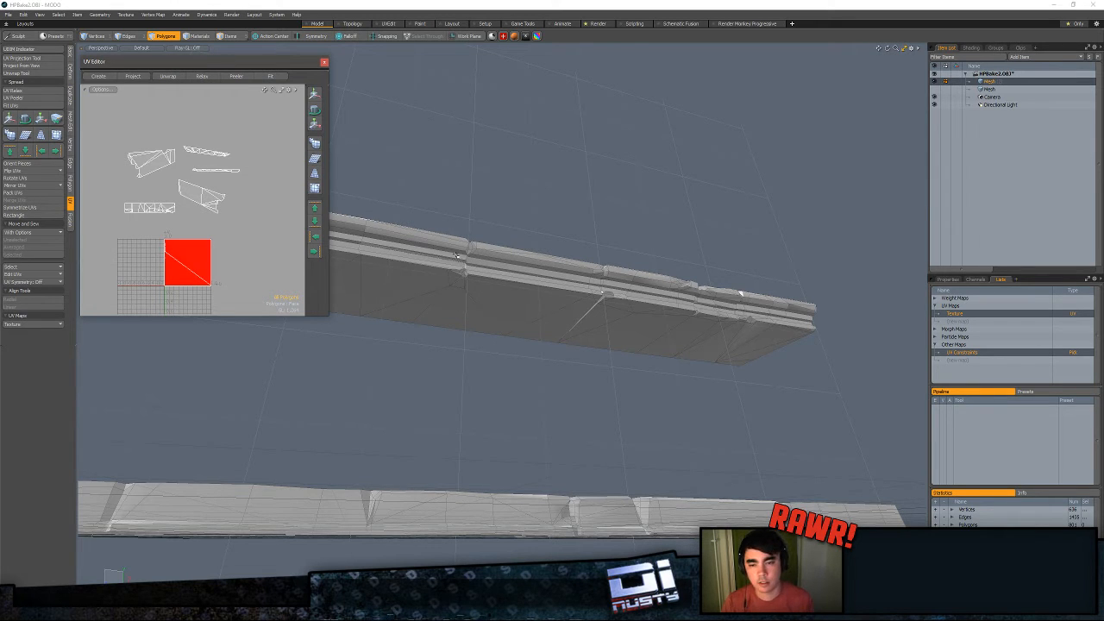
# - Select the whole upper ledge and examine the UVs that still lie in the unit square
pyautogui.keyDown('alt'); pyautogui.moveTo(245, 279); pyautogui.dragTo(256, 238); pyautogui.keyUp('alt')
pyautogui.scroll(2, 256, 264)
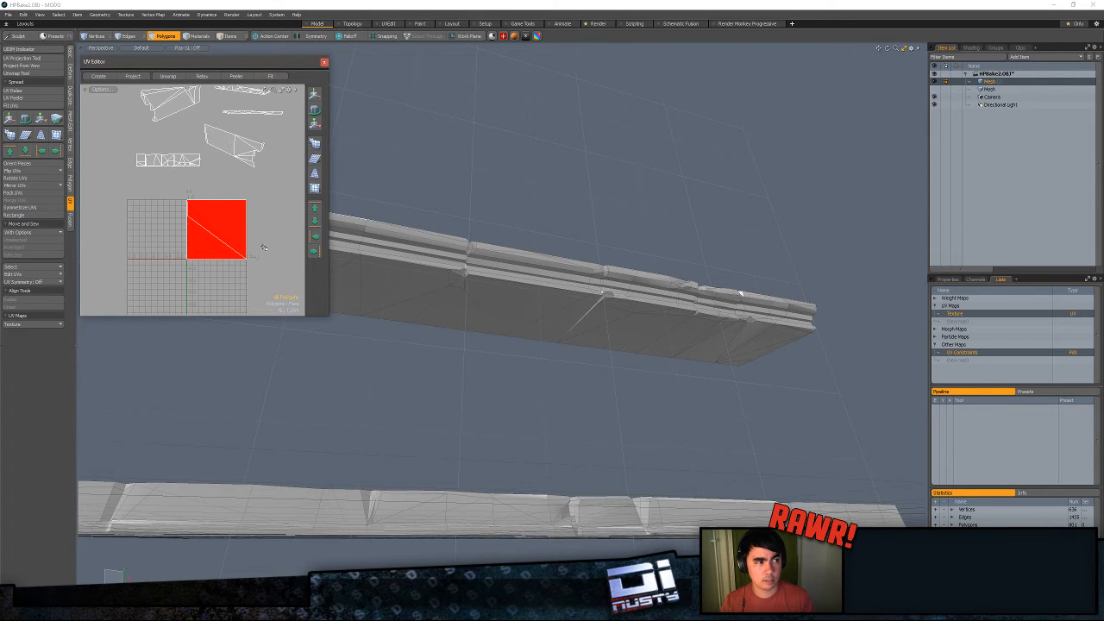
pyautogui.keyDown('ctrl'); pyautogui.keyDown('alt'); pyautogui.moveTo(240, 249); pyautogui.dragTo(268, 249); pyautogui.keyUp('alt'); pyautogui.keyUp('ctrl')
pyautogui.keyDown('alt'); pyautogui.keyDown('shift'); pyautogui.moveTo(268, 249); pyautogui.dragTo(253, 265); pyautogui.keyUp('shift'); pyautogui.keyUp('alt')
pyautogui.keyDown('ctrl'); pyautogui.keyDown('alt'); pyautogui.moveTo(478, 316); pyautogui.dragTo(465, 375); pyautogui.keyUp('alt'); pyautogui.keyUp('ctrl')
pyautogui.doubleClick(443, 316)
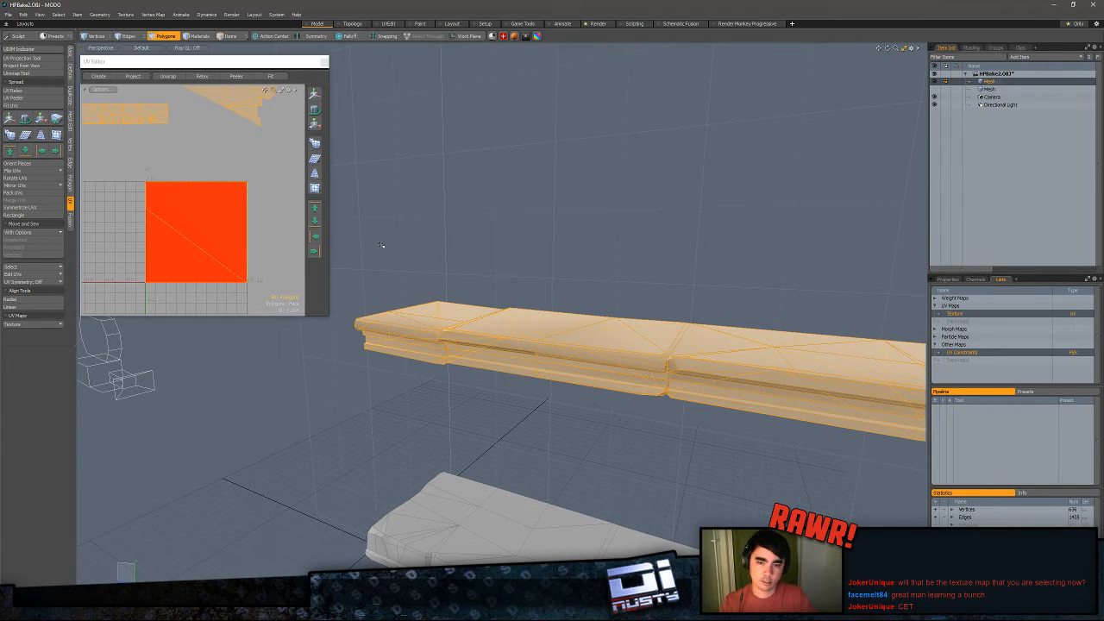
pyautogui.keyDown('alt'); pyautogui.moveTo(229, 243); pyautogui.dragTo(252, 236); pyautogui.keyUp('alt')
pyautogui.scroll(-1, 235, 246)
pyautogui.keyDown('alt'); pyautogui.moveTo(605, 362); pyautogui.dragTo(563, 305); pyautogui.keyUp('alt')
pyautogui.scroll(3, 537, 325)
pyautogui.click(506, 320)
pyautogui.press('3')
pyautogui.click(565, 335)
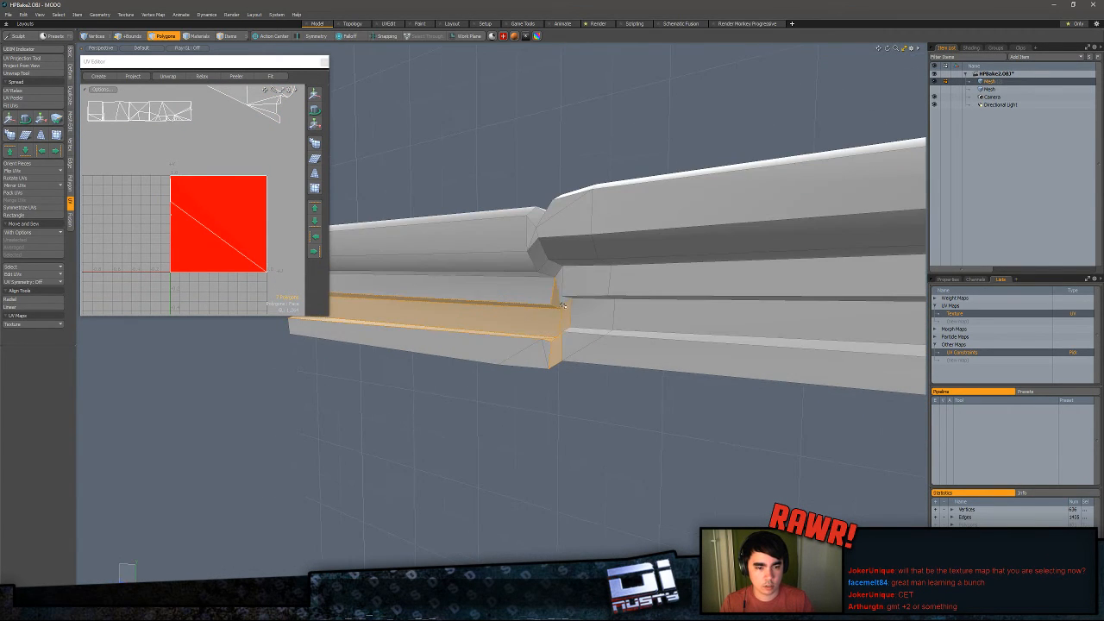
pyautogui.keyDown('alt'); pyautogui.moveTo(526, 233); pyautogui.dragTo(540, 276); pyautogui.keyUp('alt')
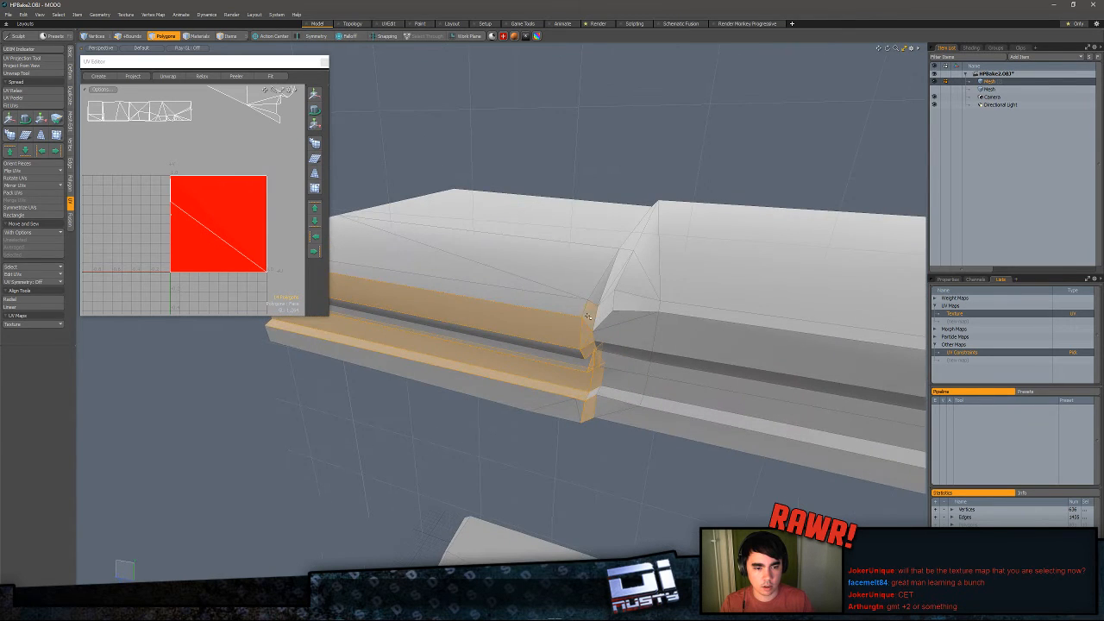
pyautogui.keyDown('alt'); pyautogui.moveTo(603, 293); pyautogui.dragTo(660, 259); pyautogui.keyUp('alt')
# - Select all the already unwrapped shells in the UV view and hide their faces
pyautogui.keyDown('alt'); pyautogui.moveTo(113, 130); pyautogui.dragTo(153, 155); pyautogui.keyUp('alt')
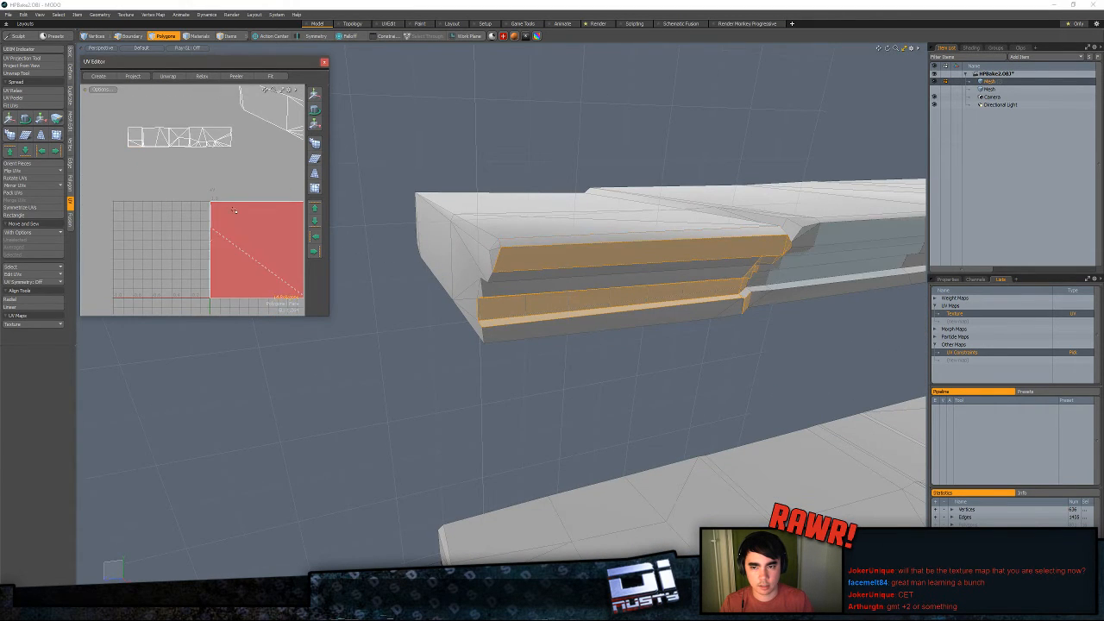
pyautogui.keyDown('alt'); pyautogui.moveTo(552, 284); pyautogui.dragTo(621, 281); pyautogui.keyUp('alt')
pyautogui.scroll(-4, 141, 225)
pyautogui.keyDown('alt'); pyautogui.moveTo(129, 97); pyautogui.dragTo(123, 130); pyautogui.keyUp('alt')
pyautogui.moveTo(123, 130); pyautogui.dragTo(103, 173, button='right')
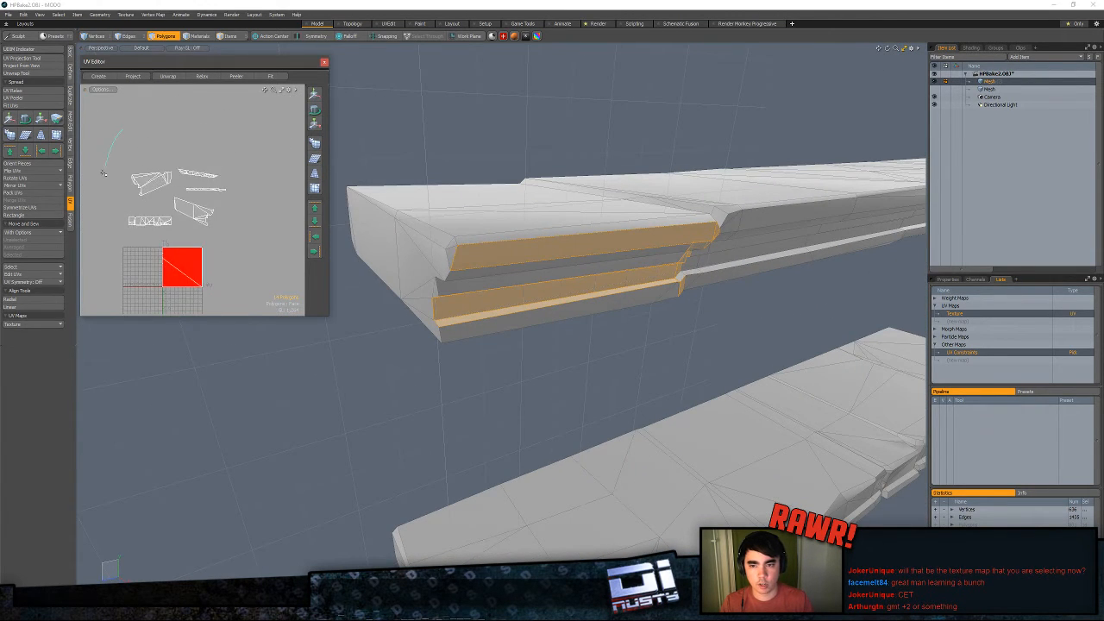
pyautogui.moveTo(174, 237); pyautogui.dragTo(243, 172, button='right')
pyautogui.press('h')
# - Select the front faces of the upper ledge's first section, adding the lower corner and joint faces facing the second section
pyautogui.moveTo(569, 320)
pyautogui.keyDown('alt'); pyautogui.mouseDown()
pyautogui.moveTo(554, 249)
pyautogui.moveTo(478, 220)
pyautogui.moveTo(532, 255)
pyautogui.moveTo(537, 344)
pyautogui.mouseUp(); pyautogui.keyUp('alt')
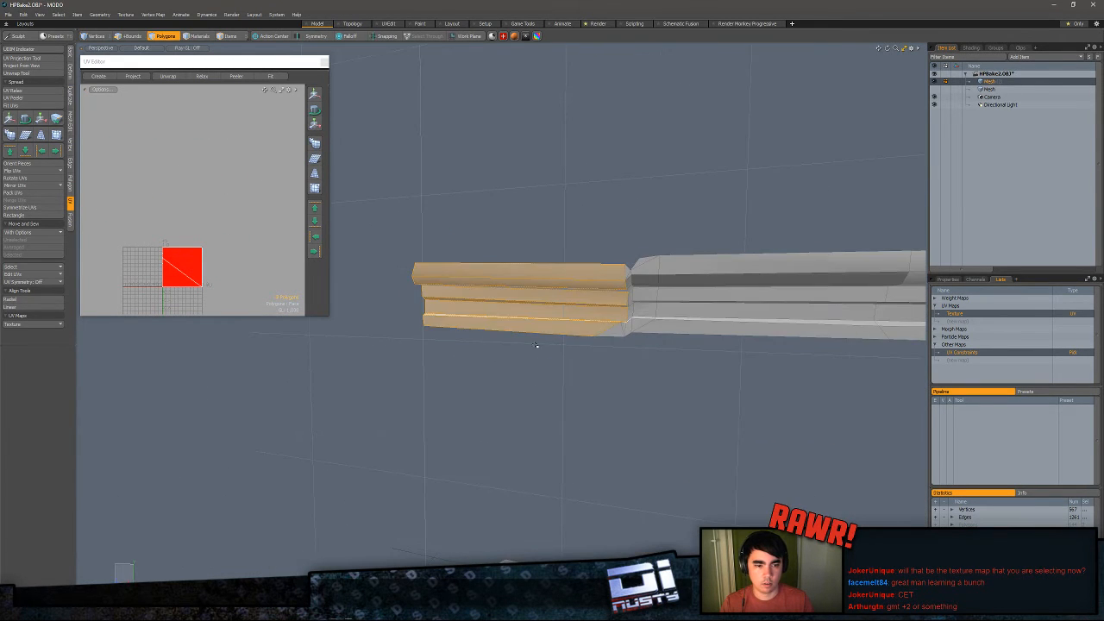
pyautogui.scroll(3, 576, 337)
pyautogui.scroll(3, 580, 324)
pyautogui.keyDown('alt'); pyautogui.moveTo(632, 348); pyautogui.dragTo(537, 316); pyautogui.keyUp('alt')
pyautogui.keyDown('shift'); pyautogui.moveTo(518, 324); pyautogui.dragTo(538, 316); pyautogui.keyUp('shift')
pyautogui.scroll(2, 581, 367)
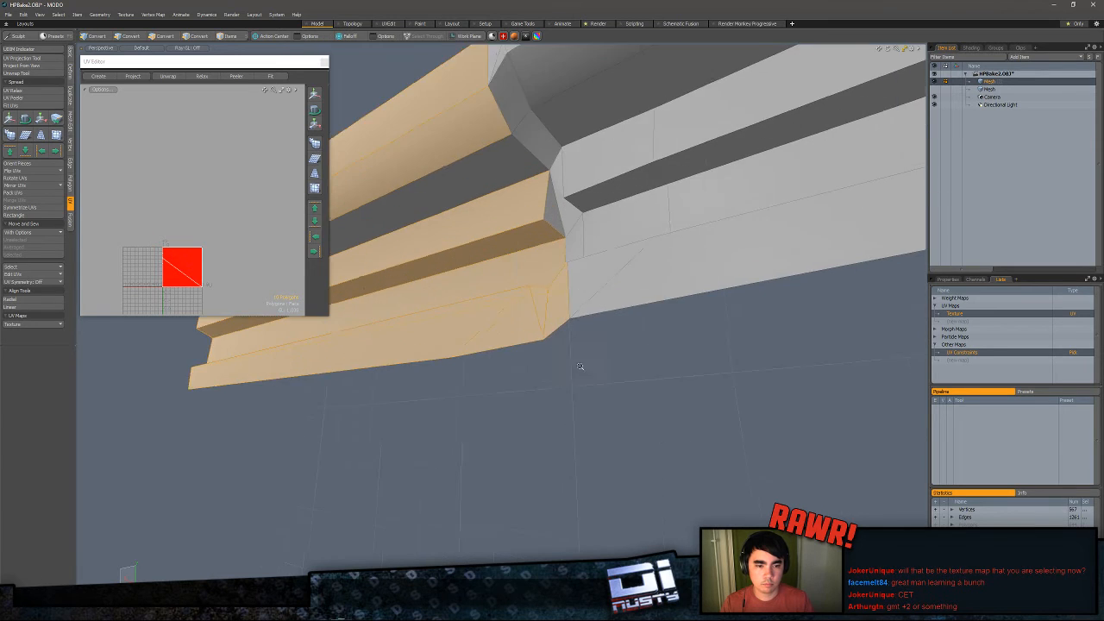
pyautogui.keyDown('alt'); pyautogui.moveTo(582, 368); pyautogui.dragTo(548, 335); pyautogui.keyUp('alt')
pyautogui.press('3')
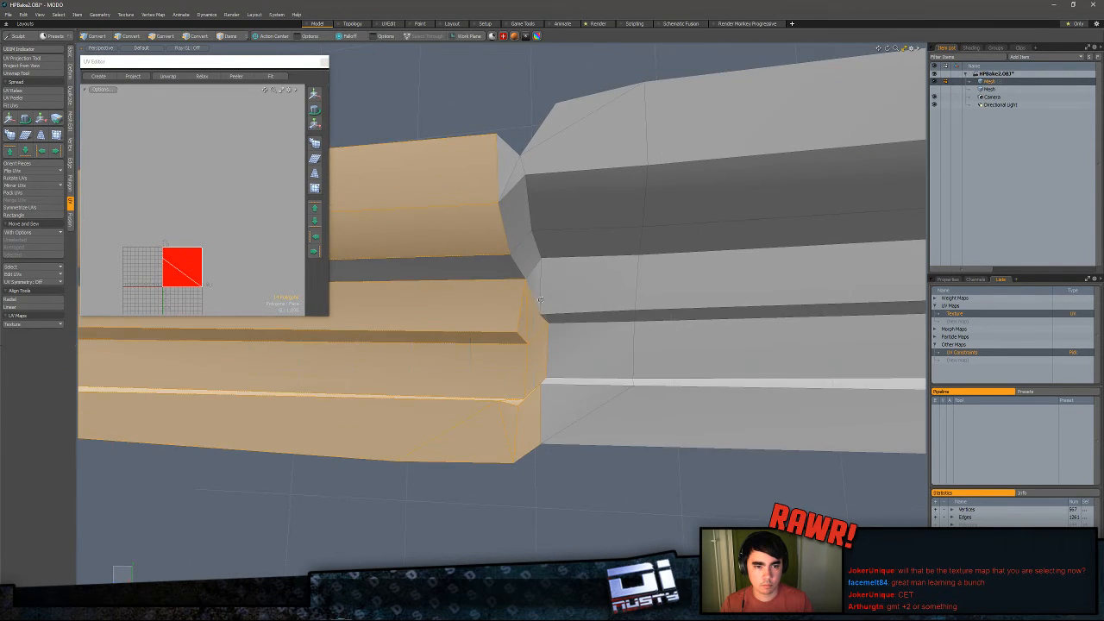
pyautogui.moveTo(535, 289)
pyautogui.keyDown('shift'); pyautogui.mouseDown()
pyautogui.moveTo(506, 169)
pyautogui.moveTo(523, 289)
pyautogui.moveTo(514, 226)
pyautogui.moveTo(504, 233)
pyautogui.mouseUp(); pyautogui.keyUp('shift')
pyautogui.keyDown('shift'); pyautogui.click(503, 273); pyautogui.keyUp('shift')
# - Project the first section's UVs from the view and move the shell beside the unit square
pyautogui.scroll(-2, 503, 305)
pyautogui.keyDown('alt'); pyautogui.moveTo(502, 305); pyautogui.dragTo(297, 308); pyautogui.keyUp('alt')
pyautogui.scroll(-5, 341, 257)
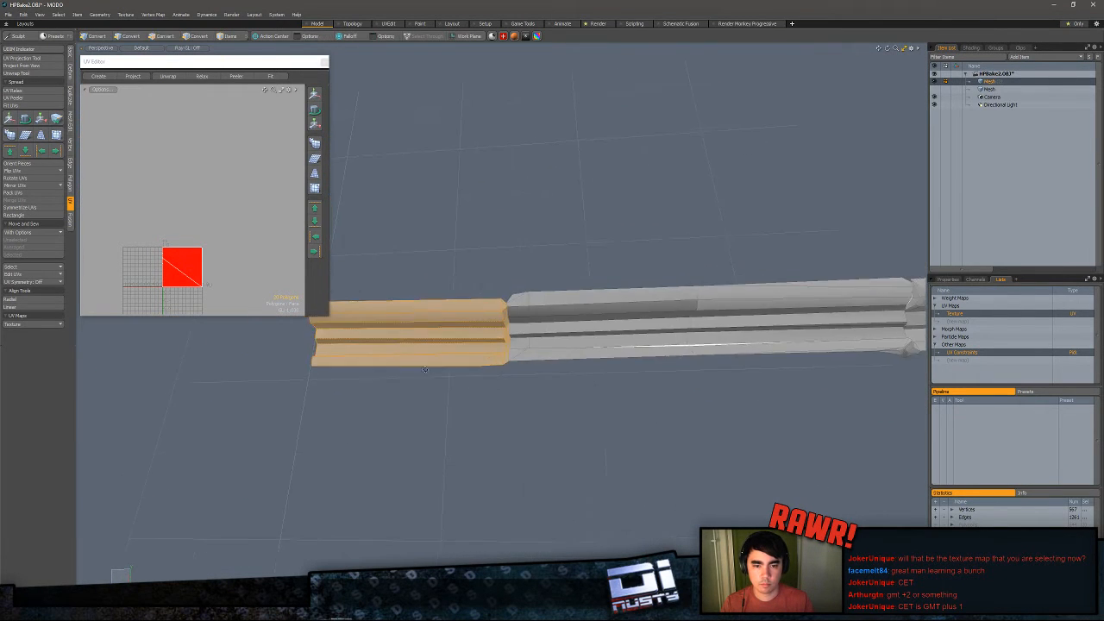
pyautogui.keyDown('alt'); pyautogui.keyDown('shift'); pyautogui.moveTo(341, 257); pyautogui.dragTo(378, 294); pyautogui.keyUp('shift'); pyautogui.keyUp('alt')
pyautogui.click(137, 76)
pyautogui.click(274, 157)
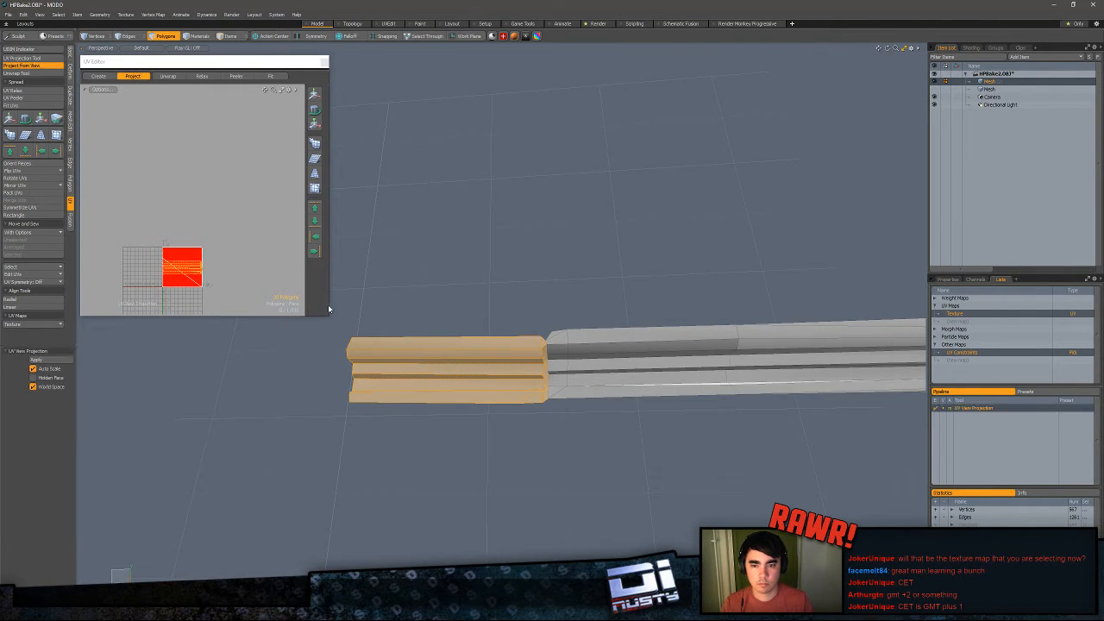
pyautogui.press('w')
pyautogui.moveTo(138, 298); pyautogui.dragTo(195, 293)
pyautogui.press('q')
# - Hide the unwrapped first section and select the front faces of the ledge's second section
pyautogui.keyDown('alt'); pyautogui.moveTo(535, 353); pyautogui.dragTo(502, 384); pyautogui.keyUp('alt')
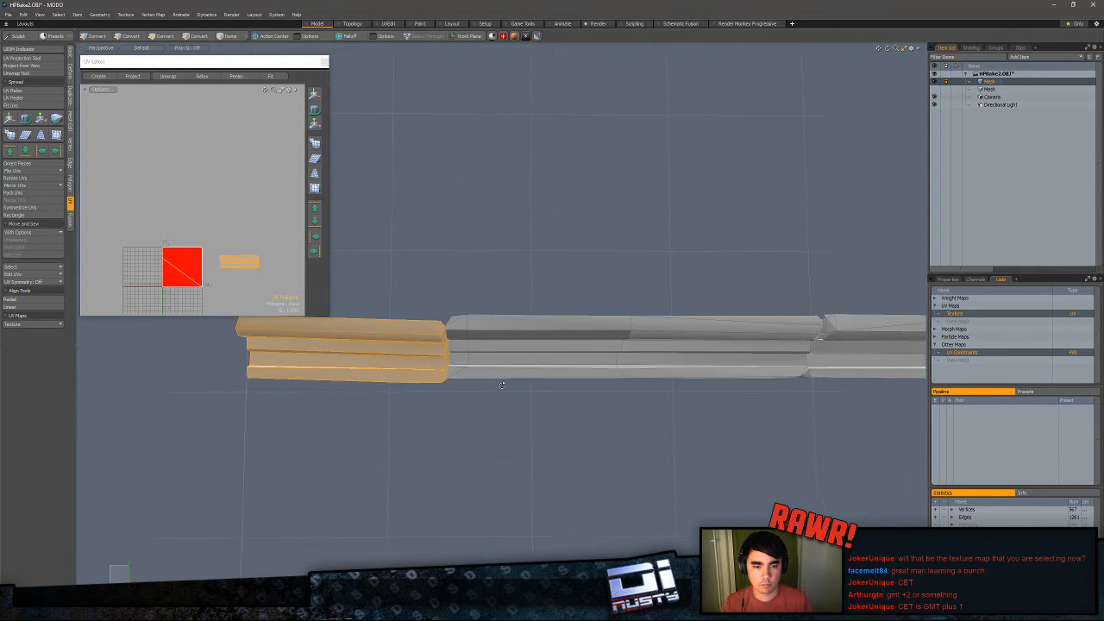
pyautogui.keyDown('alt'); pyautogui.keyDown('shift'); pyautogui.moveTo(400, 328); pyautogui.dragTo(405, 297); pyautogui.keyUp('shift'); pyautogui.keyUp('alt')
pyautogui.press('h')
pyautogui.keyDown('alt'); pyautogui.keyDown('shift'); pyautogui.moveTo(613, 322); pyautogui.dragTo(557, 322); pyautogui.keyUp('shift'); pyautogui.keyUp('alt')
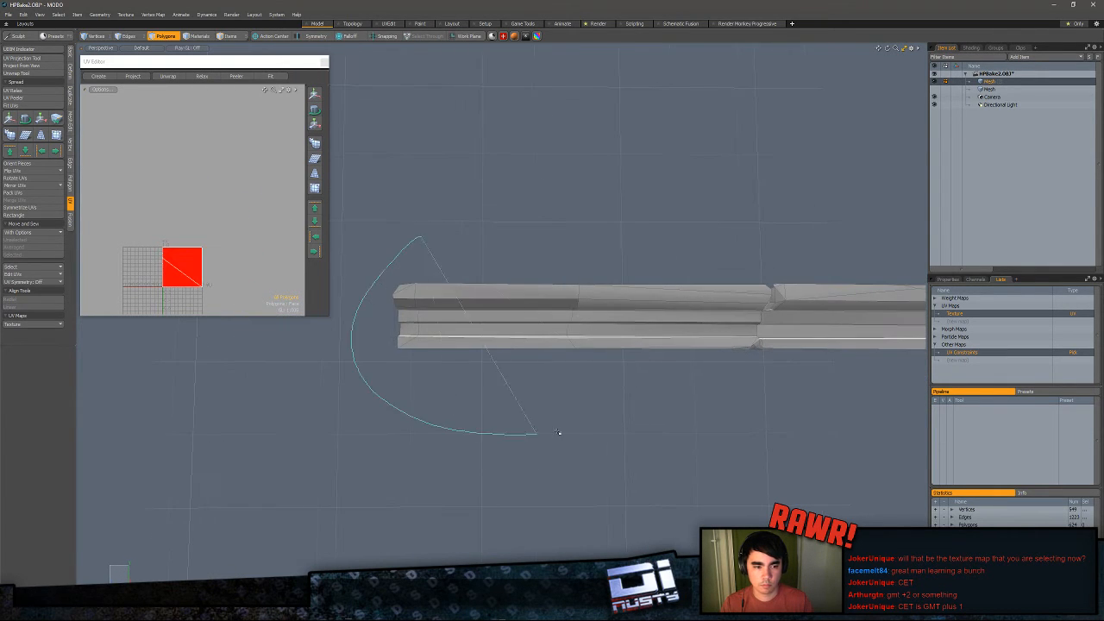
pyautogui.moveTo(559, 432); pyautogui.dragTo(642, 243, button='right')
pyautogui.keyDown('alt'); pyautogui.keyDown('shift'); pyautogui.moveTo(675, 292); pyautogui.dragTo(500, 299); pyautogui.keyUp('shift'); pyautogui.keyUp('alt')
pyautogui.keyDown('alt'); pyautogui.moveTo(500, 299); pyautogui.dragTo(470, 294); pyautogui.keyUp('alt')
pyautogui.moveTo(618, 466); pyautogui.dragTo(618, 465, button='right')
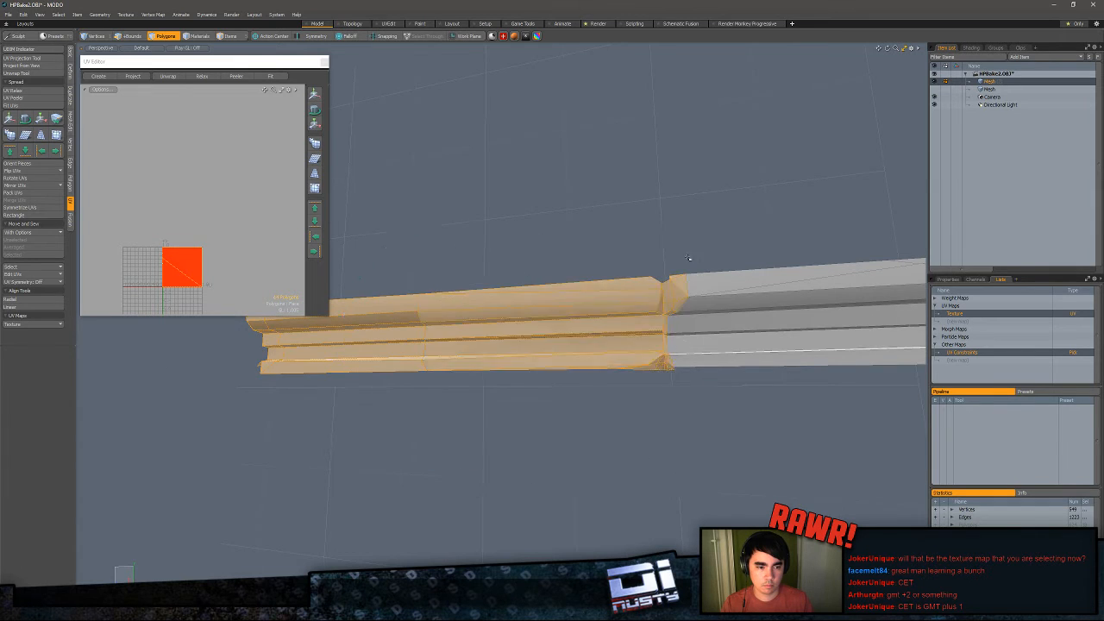
# - Deselect the faces at the joint that belong to the third section, along the upper and lower corners
pyautogui.scroll(5, 509, 298)
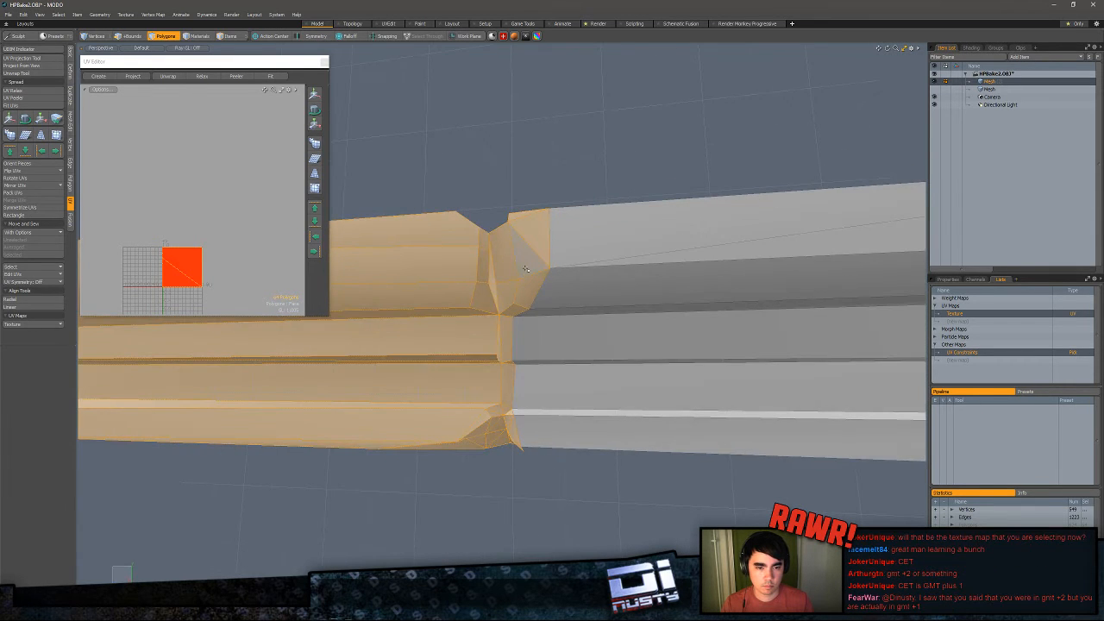
pyautogui.keyDown('ctrl'); pyautogui.moveTo(535, 236); pyautogui.dragTo(512, 230); pyautogui.keyUp('ctrl')
pyautogui.keyDown('ctrl'); pyautogui.click(512, 319); pyautogui.keyUp('ctrl')
pyautogui.keyDown('alt'); pyautogui.moveTo(539, 363); pyautogui.dragTo(567, 346); pyautogui.keyUp('alt')
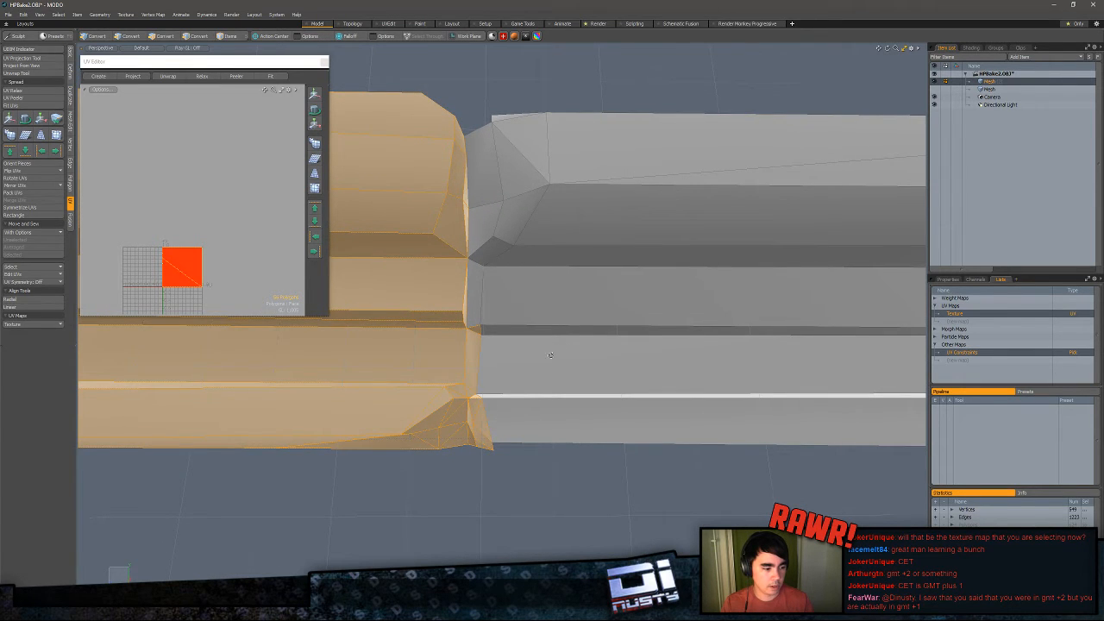
pyautogui.keyDown('shift'); pyautogui.click(472, 417); pyautogui.keyUp('shift')
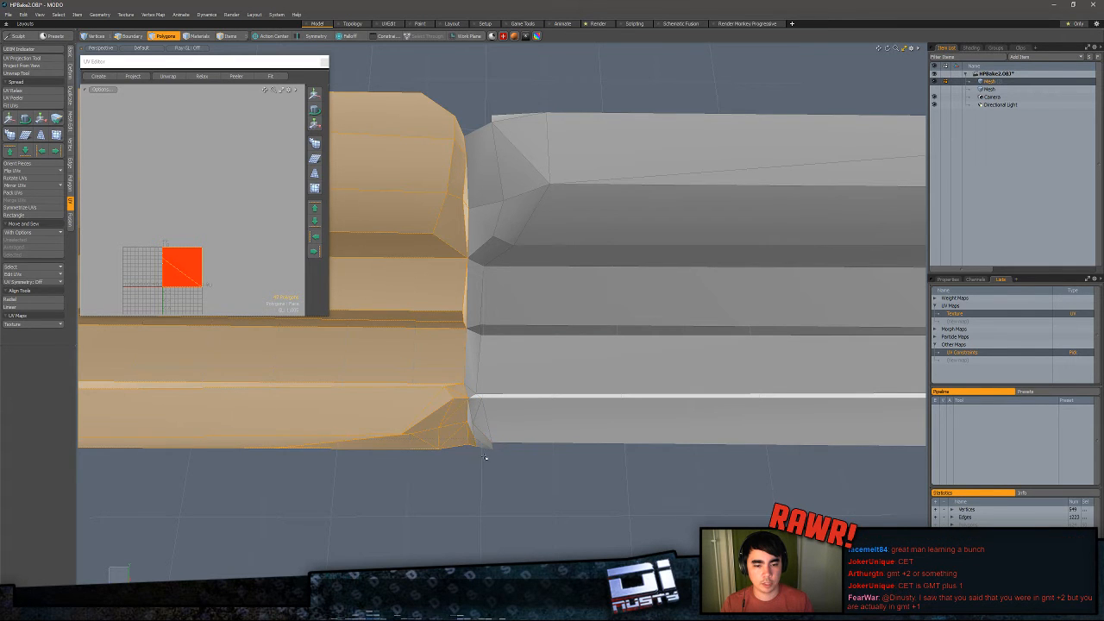
pyautogui.keyDown('alt'); pyautogui.moveTo(486, 457); pyautogui.dragTo(508, 386); pyautogui.keyUp('alt')
# - Project the second section's UVs from the view and move the shell up and away from the unit square
pyautogui.keyDown('alt'); pyautogui.moveTo(450, 445); pyautogui.dragTo(543, 345); pyautogui.keyUp('alt')
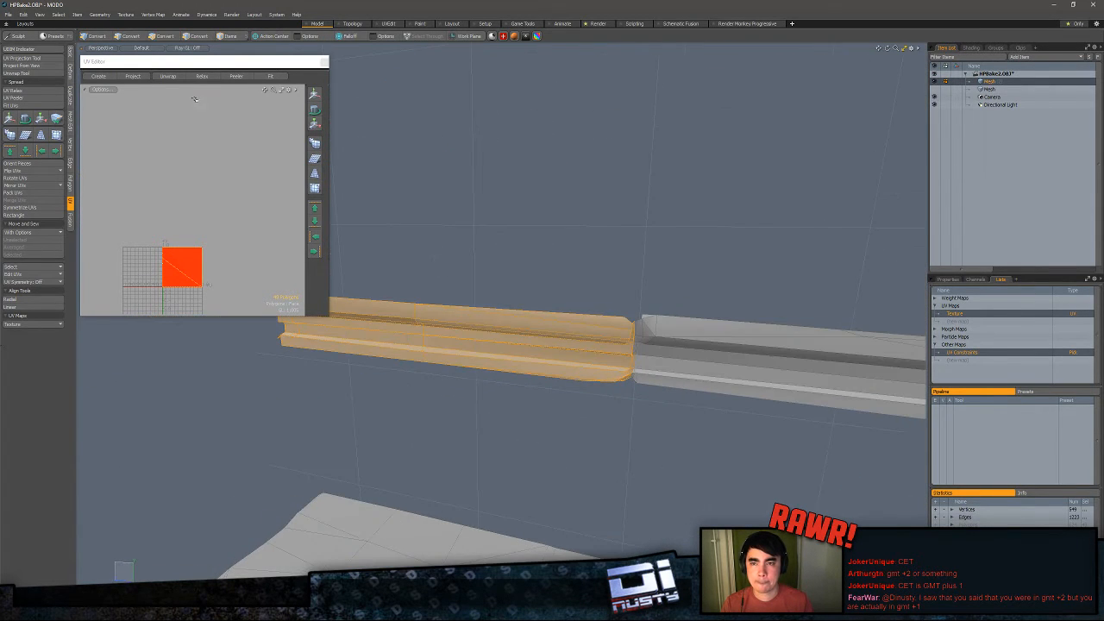
pyautogui.click(132, 76)
pyautogui.press('w')
pyautogui.moveTo(229, 227); pyautogui.dragTo(293, 187)
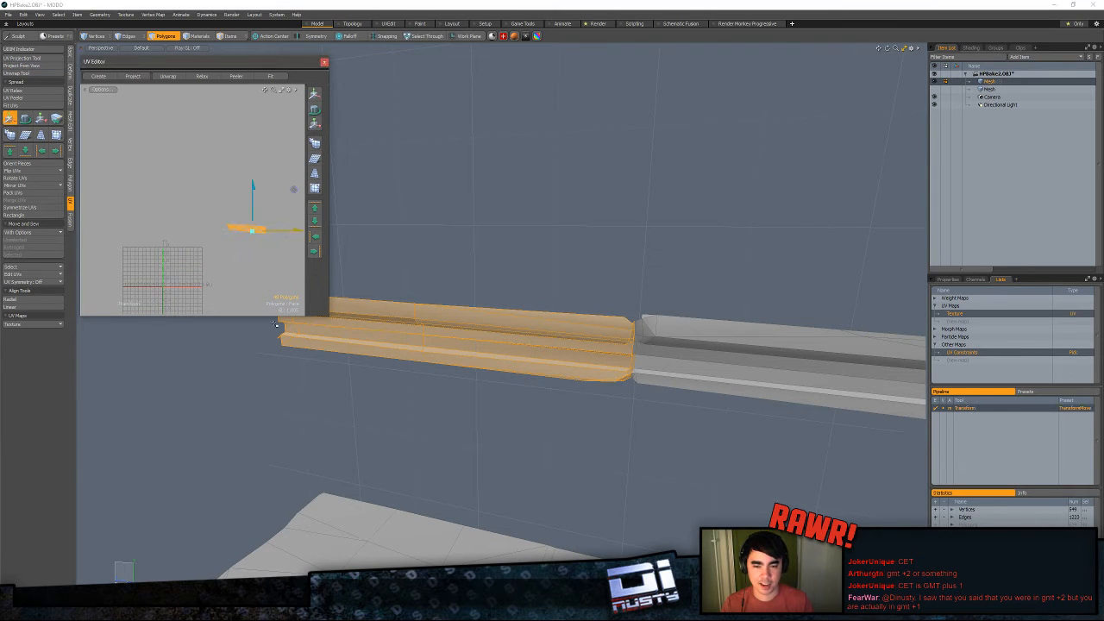
pyautogui.press('space')
# - Hide the unwrapped second section and select the end and front faces of the third section
pyautogui.keyDown('alt'); pyautogui.moveTo(432, 369); pyautogui.dragTo(339, 379); pyautogui.keyUp('alt')
pyautogui.press('Delete')
pyautogui.moveTo(265, 324); pyautogui.dragTo(266, 324, button='right')
pyautogui.keyDown('alt'); pyautogui.keyDown('shift'); pyautogui.moveTo(532, 395); pyautogui.dragTo(517, 409); pyautogui.keyUp('shift'); pyautogui.keyUp('alt')
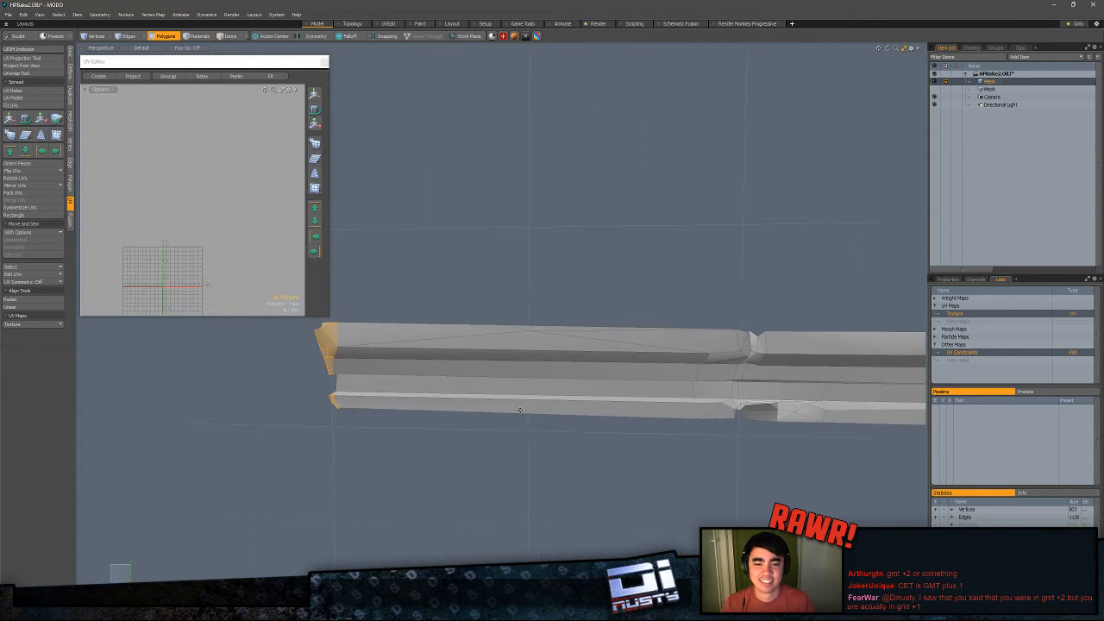
pyautogui.scroll(-3, 447, 415)
pyautogui.keyDown('shift'); pyautogui.moveTo(490, 298); pyautogui.dragTo(483, 301, button='right'); pyautogui.keyUp('shift')
pyautogui.keyDown('alt'); pyautogui.keyDown('shift'); pyautogui.moveTo(584, 378); pyautogui.dragTo(545, 370); pyautogui.keyUp('shift'); pyautogui.keyUp('alt')
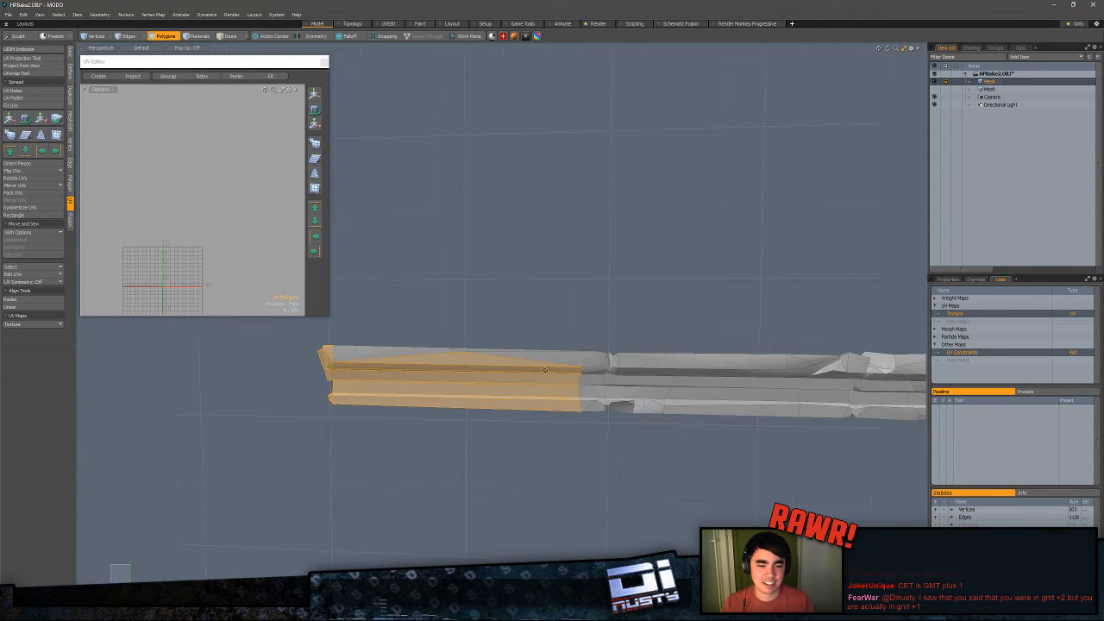
pyautogui.keyDown('shift'); pyautogui.moveTo(635, 345); pyautogui.dragTo(632, 345, button='right'); pyautogui.keyUp('shift')
# - Extend the third section's selection to the chipped faces around its far joint
pyautogui.scroll(4, 614, 357)
pyautogui.keyDown('alt'); pyautogui.keyDown('shift'); pyautogui.moveTo(614, 357); pyautogui.dragTo(433, 246); pyautogui.keyUp('shift'); pyautogui.keyUp('alt')
pyautogui.keyDown('shift'); pyautogui.moveTo(572, 451); pyautogui.dragTo(565, 336, button='right'); pyautogui.keyUp('shift')
pyautogui.scroll(2, 567, 320)
pyautogui.keyDown('alt'); pyautogui.moveTo(587, 323); pyautogui.dragTo(516, 304); pyautogui.keyUp('alt')
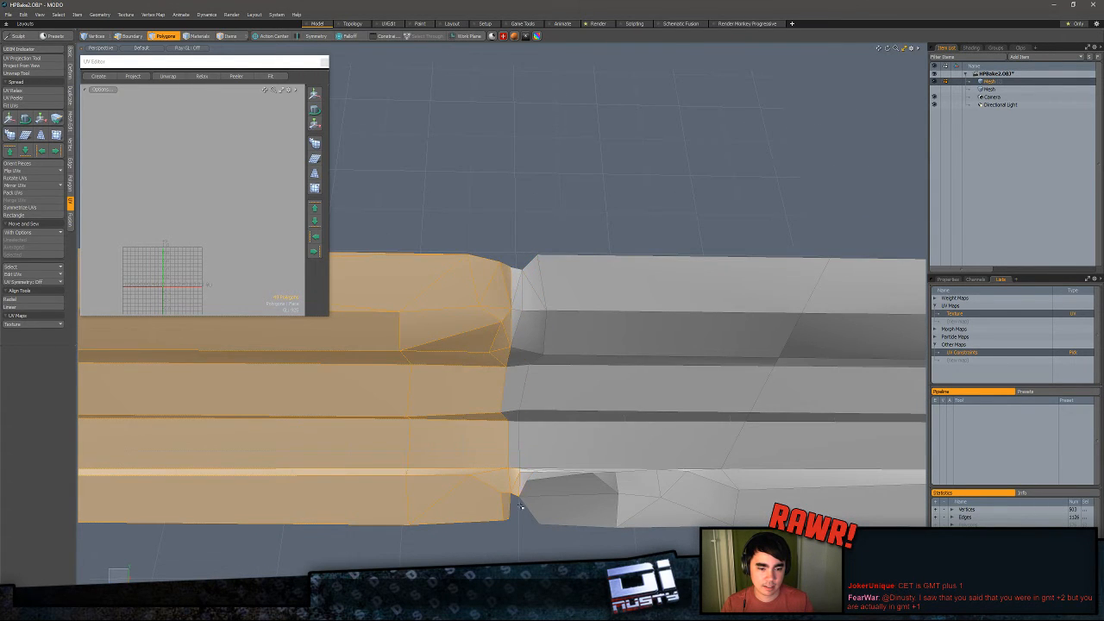
pyautogui.keyDown('alt'); pyautogui.moveTo(520, 506); pyautogui.dragTo(523, 491); pyautogui.keyUp('alt')
pyautogui.moveTo(528, 431)
pyautogui.keyDown('alt'); pyautogui.mouseDown()
pyautogui.moveTo(530, 345)
pyautogui.moveTo(533, 426)
pyautogui.moveTo(587, 406)
pyautogui.moveTo(526, 406)
pyautogui.moveTo(565, 395)
pyautogui.moveTo(518, 425)
pyautogui.mouseUp(); pyautogui.keyUp('alt')
# - Project the third section's UVs from the view and move the shell out of the unit square
pyautogui.scroll(-3, 565, 395)
pyautogui.click(132, 76)
pyautogui.click(518, 340)
pyautogui.press('w')
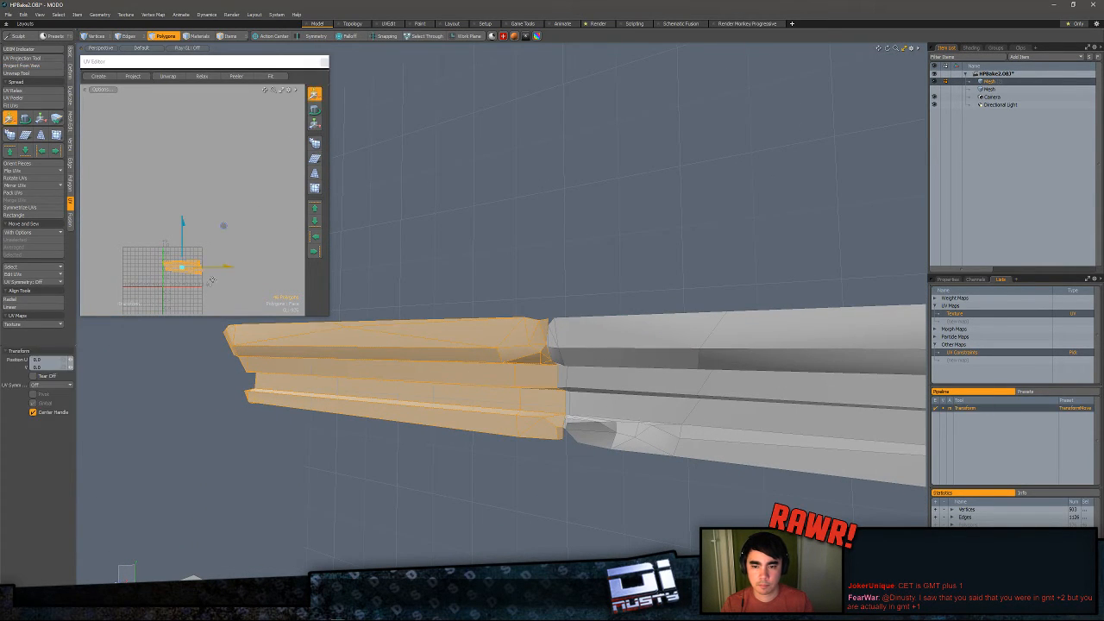
pyautogui.moveTo(213, 280); pyautogui.dragTo(163, 287)
pyautogui.press('q')
# - Hide the unwrapped third section and select the front faces of the fourth section
pyautogui.moveTo(621, 380)
pyautogui.keyDown('alt'); pyautogui.mouseDown()
pyautogui.moveTo(668, 366)
pyautogui.moveTo(509, 380)
pyautogui.mouseUp(); pyautogui.keyUp('alt')
pyautogui.press('h')
pyautogui.scroll(-2, 485, 397)
pyautogui.moveTo(383, 276); pyautogui.dragTo(379, 429, button='right')
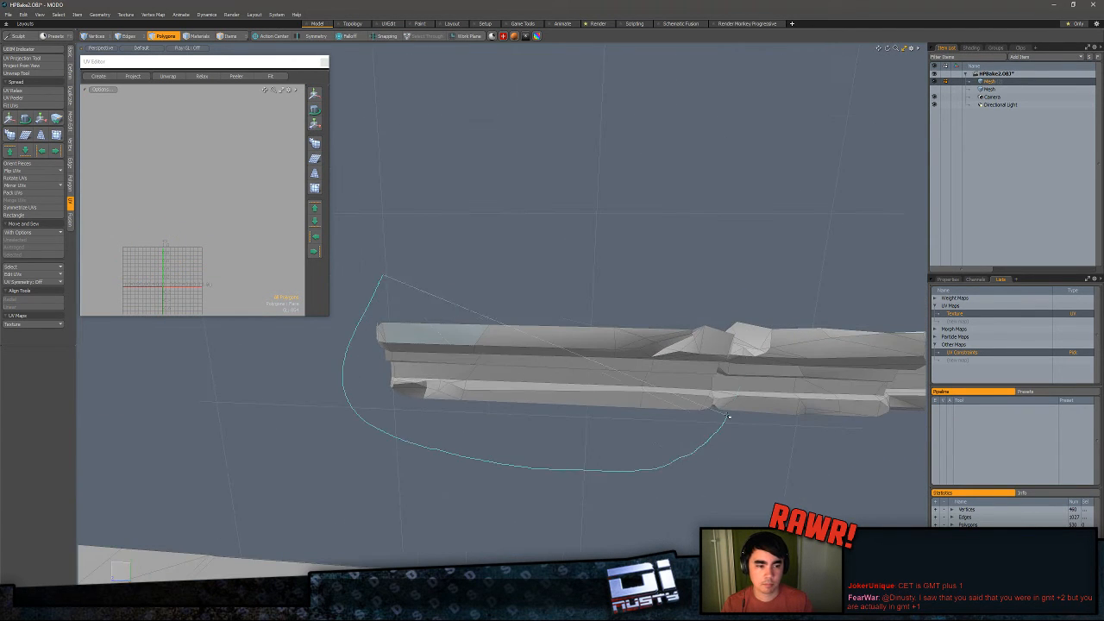
pyautogui.moveTo(728, 418); pyautogui.dragTo(728, 416, button='right')
# - Clean up the fourth section's selection at its far joint so it follows the boundary with the next section
pyautogui.scroll(5, 656, 371)
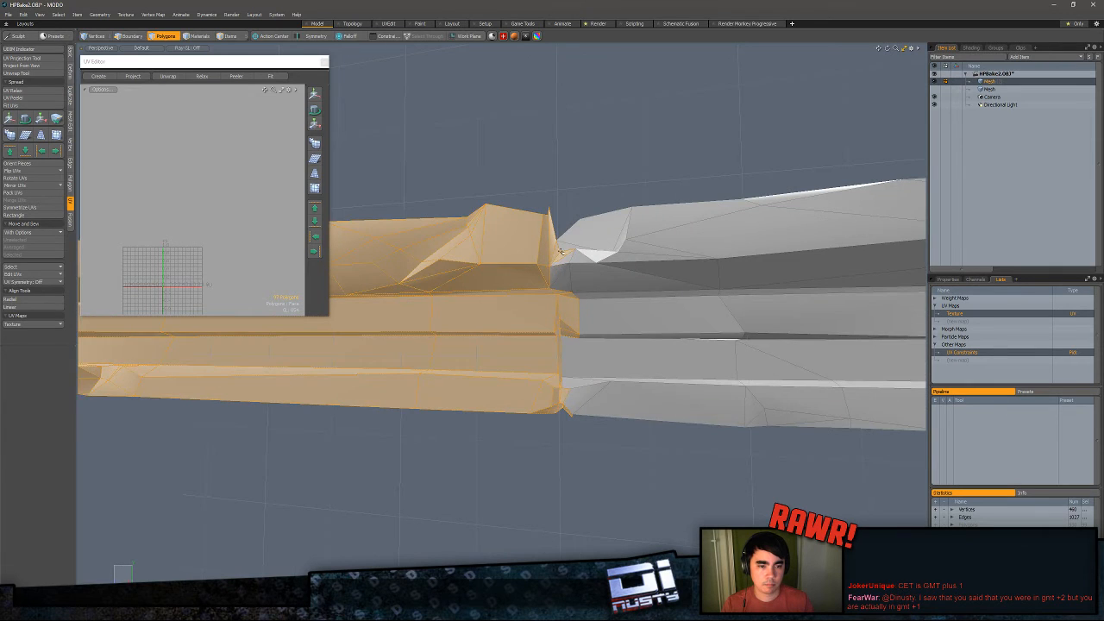
pyautogui.keyDown('alt'); pyautogui.moveTo(559, 234); pyautogui.dragTo(568, 299); pyautogui.keyUp('alt')
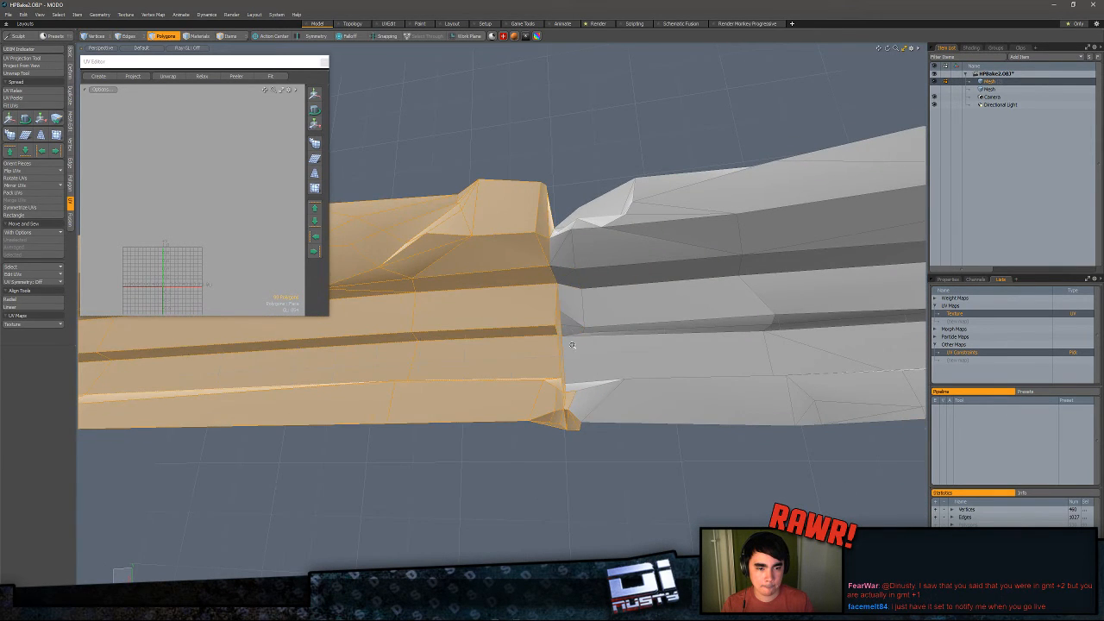
pyautogui.keyDown('alt'); pyautogui.moveTo(572, 345); pyautogui.dragTo(542, 419); pyautogui.keyUp('alt')
pyautogui.scroll(3, 570, 434)
pyautogui.keyDown('alt'); pyautogui.moveTo(572, 459); pyautogui.dragTo(487, 466); pyautogui.keyUp('alt')
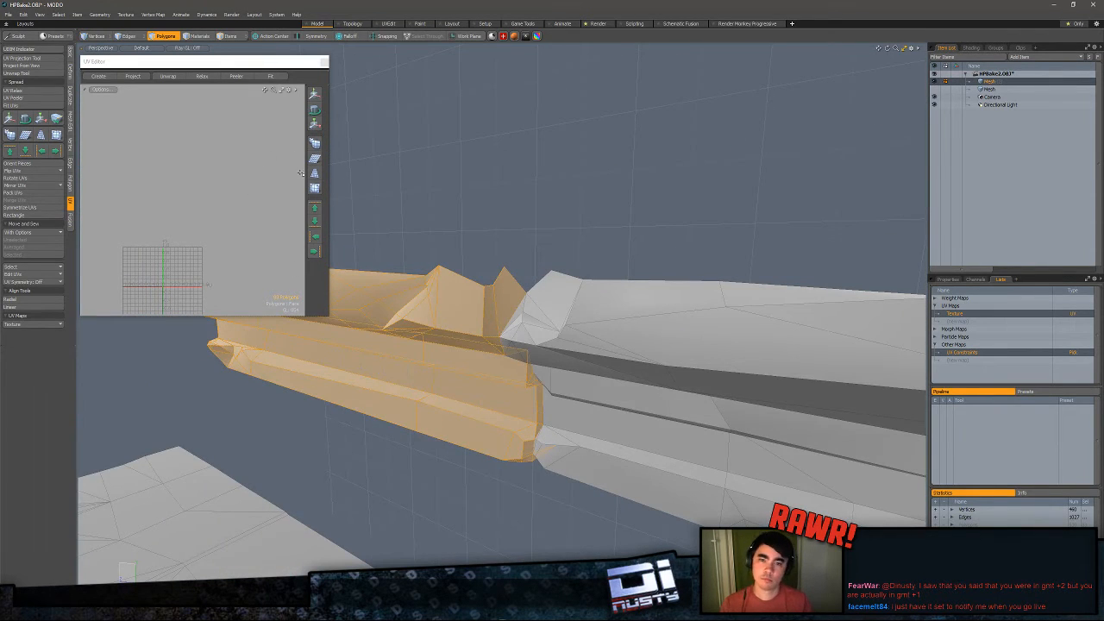
# - Project the fourth section's UVs from the view and move the shell above the unit square
pyautogui.click(21, 64)
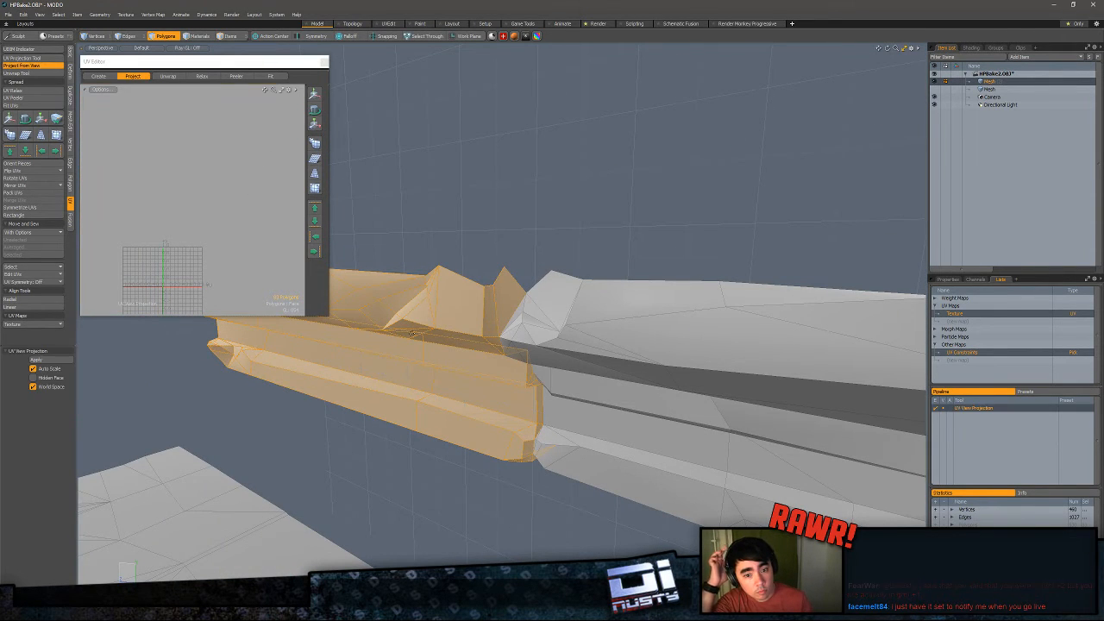
pyautogui.keyDown('alt'); pyautogui.moveTo(145, 264); pyautogui.dragTo(158, 234); pyautogui.keyUp('alt')
pyautogui.scroll(3, 157, 234)
pyautogui.press('w')
pyautogui.moveTo(237, 249); pyautogui.dragTo(131, 133)
pyautogui.press('space')
# - Hide the unwrapped fourth section and select the front faces of the short fifth section
pyautogui.click(352, 318)
pyautogui.keyDown('alt'); pyautogui.moveTo(352, 317); pyautogui.dragTo(407, 319); pyautogui.keyUp('alt')
pyautogui.doubleClick(407, 320)
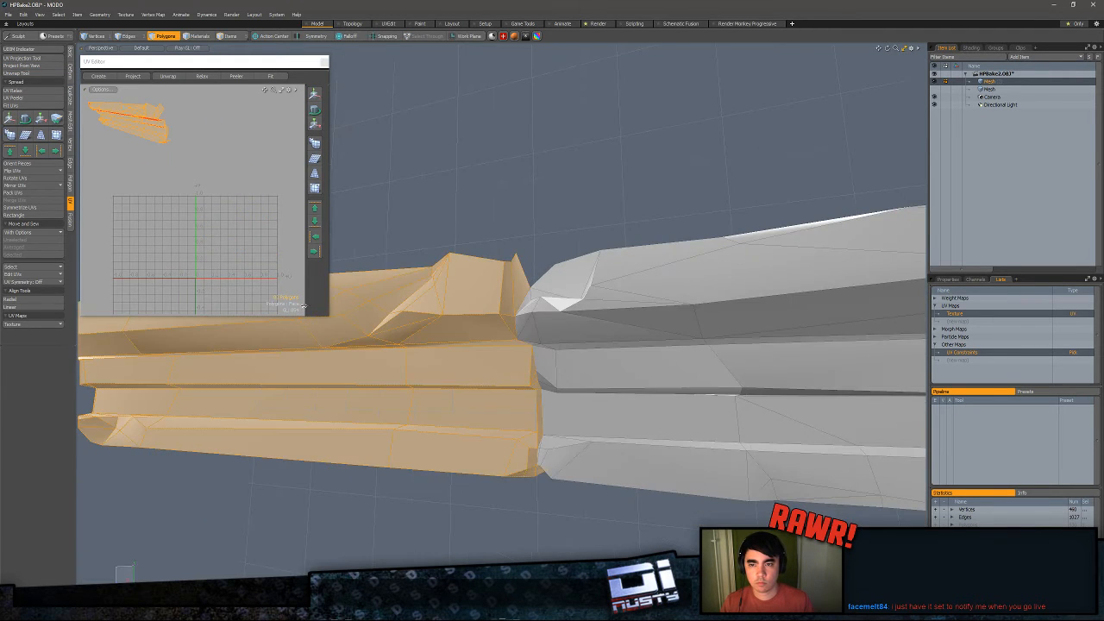
pyautogui.press('h')
pyautogui.scroll(-3, 555, 349)
pyautogui.moveTo(655, 384)
pyautogui.keyDown('alt'); pyautogui.mouseDown()
pyautogui.moveTo(564, 389)
pyautogui.moveTo(561, 401)
pyautogui.mouseUp(); pyautogui.keyUp('alt')
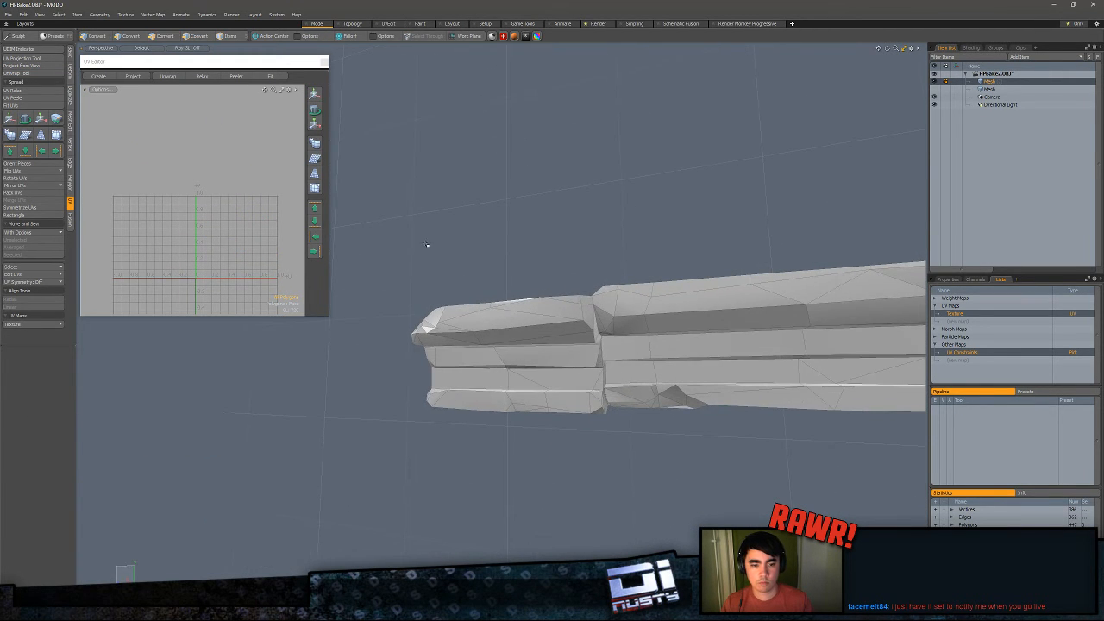
pyautogui.moveTo(436, 240)
pyautogui.mouseDown(button='right')
pyautogui.moveTo(626, 453)
pyautogui.moveTo(617, 395)
pyautogui.mouseUp(button='right')
# - Adjust the fifth section's selection around its far joint, checking the side faces and lower corner up close
pyautogui.scroll(5, 592, 291)
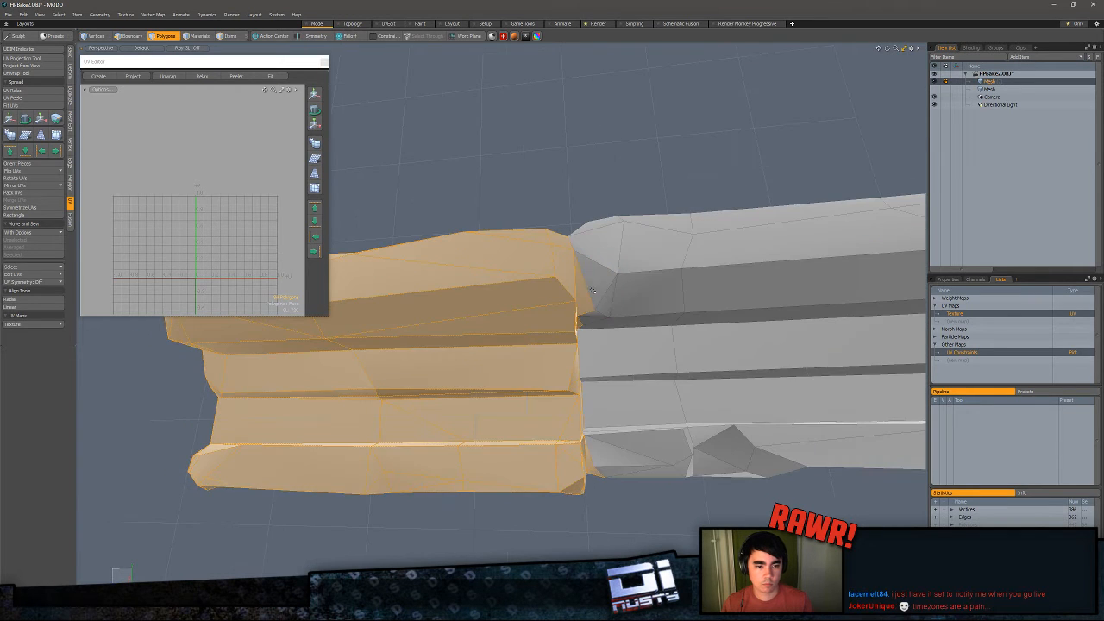
pyautogui.keyDown('alt'); pyautogui.moveTo(584, 323); pyautogui.dragTo(599, 459); pyautogui.keyUp('alt')
pyautogui.scroll(3, 583, 426)
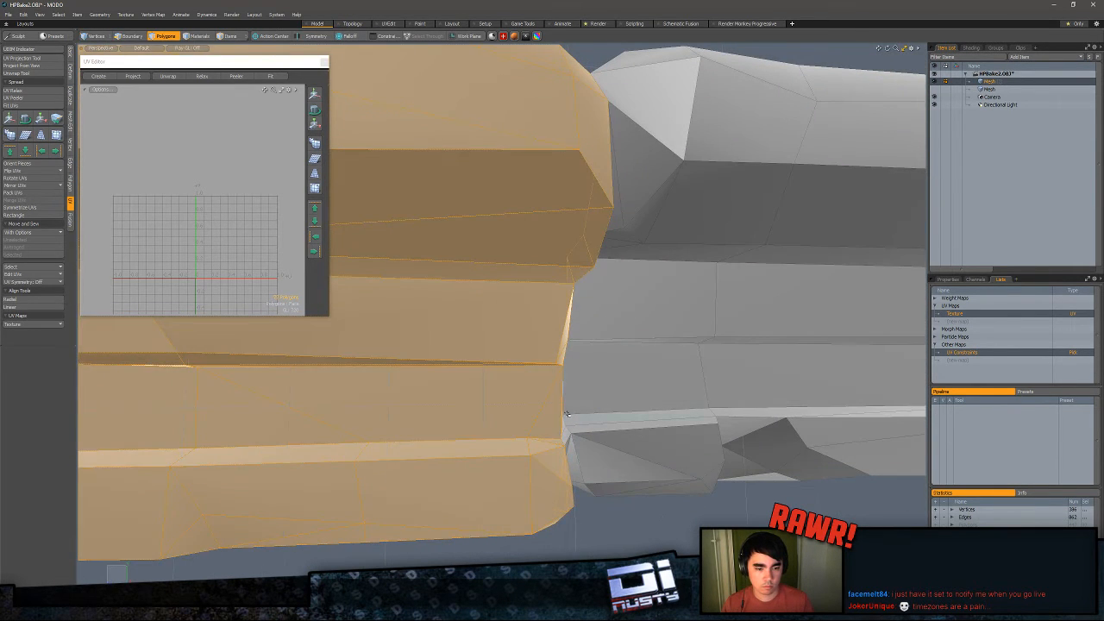
pyautogui.scroll(3, 566, 414)
pyautogui.keyDown('alt'); pyautogui.moveTo(566, 414); pyautogui.dragTo(526, 345); pyautogui.keyUp('alt')
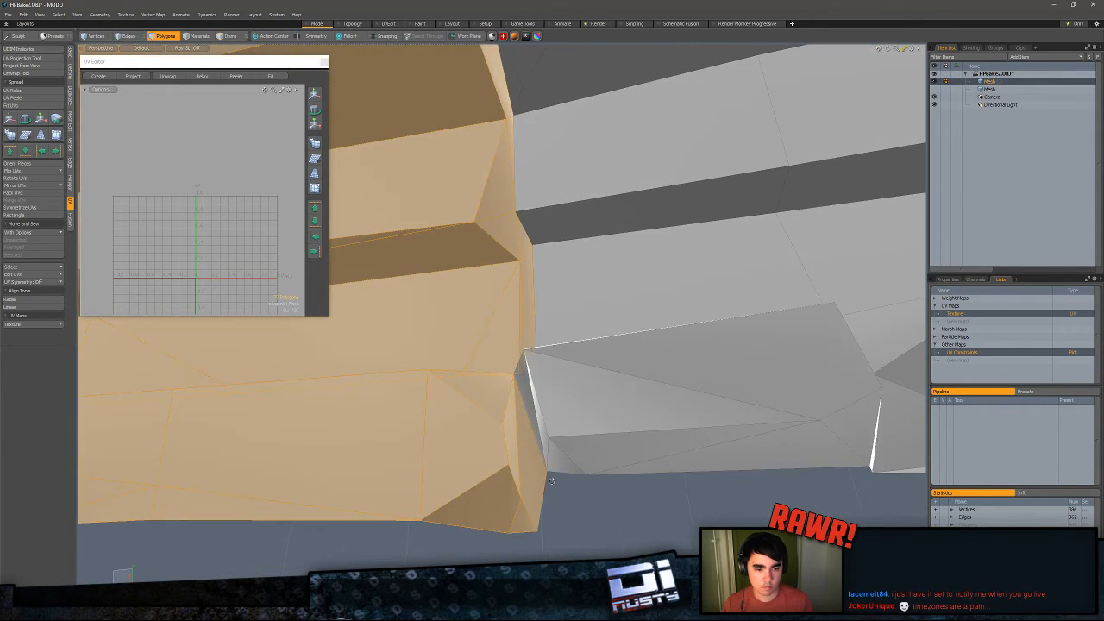
pyautogui.moveTo(552, 481)
pyautogui.keyDown('alt'); pyautogui.mouseDown()
pyautogui.moveTo(588, 450)
pyautogui.moveTo(543, 480)
pyautogui.mouseUp(); pyautogui.keyUp('alt')
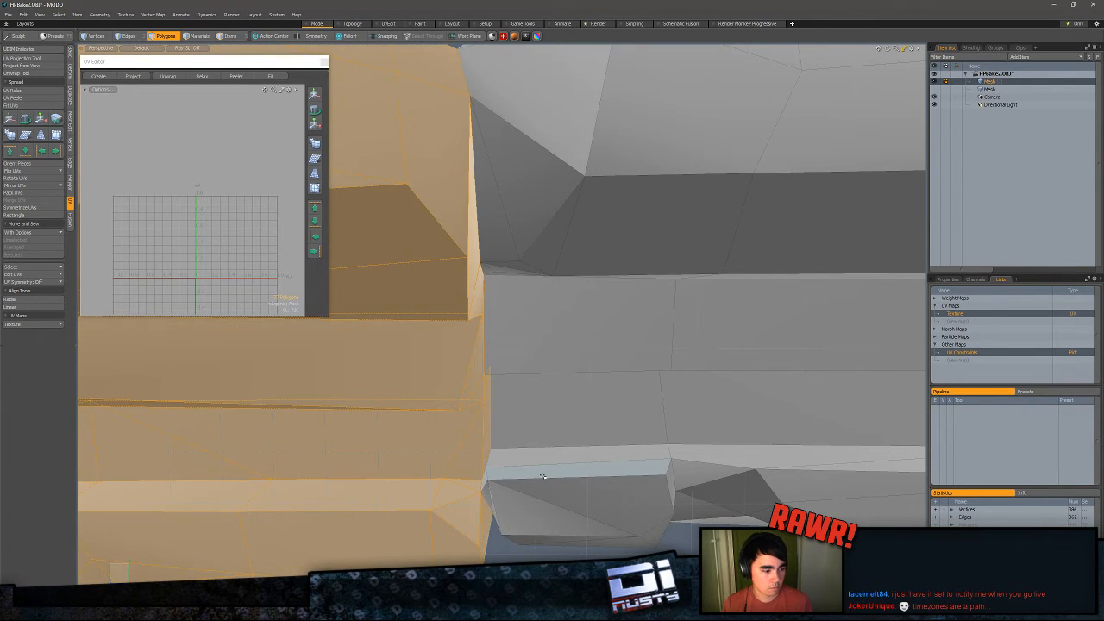
pyautogui.keyDown('alt'); pyautogui.moveTo(558, 350); pyautogui.dragTo(515, 366); pyautogui.keyUp('alt')
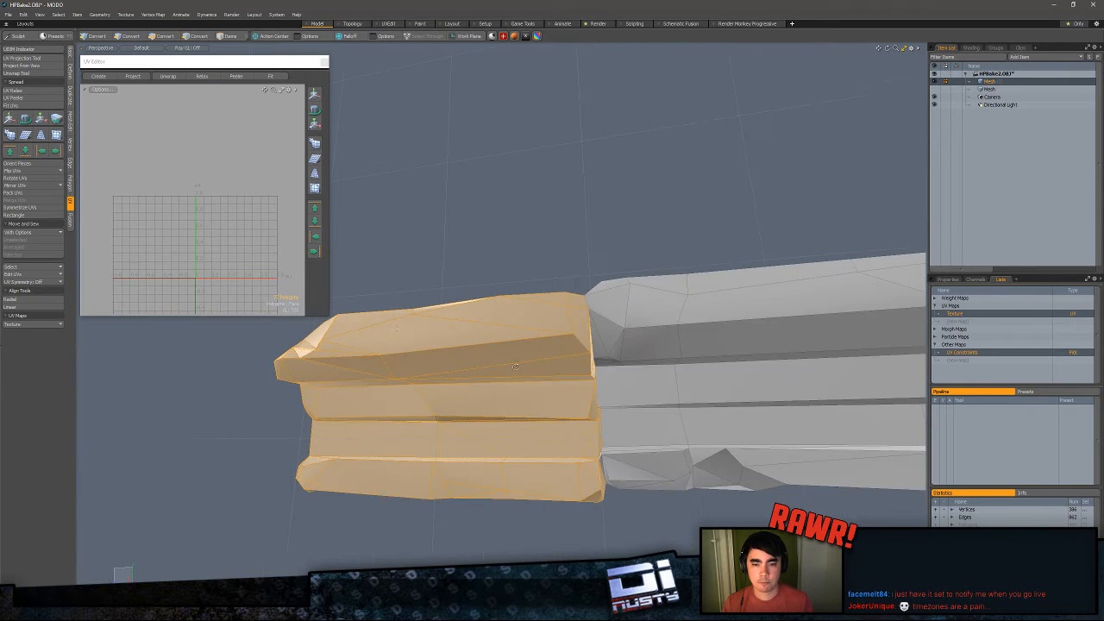
# - Project the fifth section's UVs from the view and move the shell upward out of the unit square
pyautogui.click(37, 66)
pyautogui.press('w')
pyautogui.moveTo(255, 292); pyautogui.dragTo(219, 164)
pyautogui.press('Escape')
# - Hide the unwrapped fifth section and select the remaining front faces of the upper ledge
pyautogui.moveTo(506, 309)
pyautogui.keyDown('alt'); pyautogui.mouseDown()
pyautogui.moveTo(470, 319)
pyautogui.moveTo(496, 293)
pyautogui.mouseUp(); pyautogui.keyUp('alt')
pyautogui.doubleClick(518, 362)
pyautogui.press('h')
pyautogui.keyDown('alt'); pyautogui.moveTo(669, 382); pyautogui.dragTo(611, 394); pyautogui.keyUp('alt')
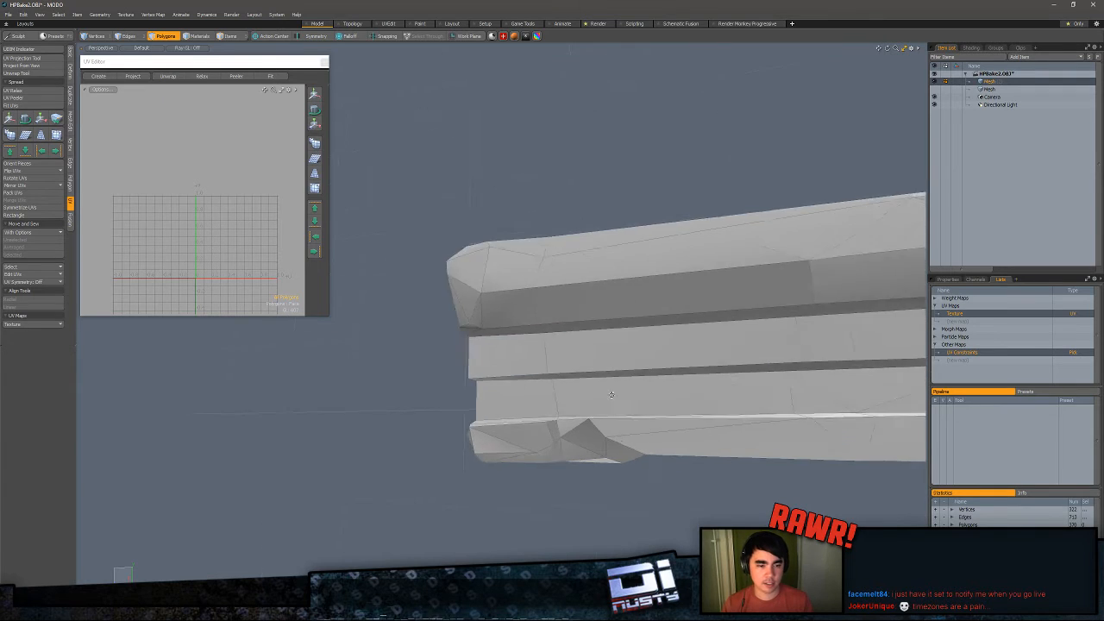
pyautogui.scroll(-3, 612, 394)
pyautogui.scroll(-2, 500, 432)
pyautogui.moveTo(707, 414)
pyautogui.keyDown('alt'); pyautogui.keyDown('shift'); pyautogui.mouseDown()
pyautogui.moveTo(500, 432)
pyautogui.moveTo(483, 445)
pyautogui.mouseUp(); pyautogui.keyUp('shift'); pyautogui.keyUp('alt')
pyautogui.moveTo(414, 272)
pyautogui.mouseDown(button='right')
pyautogui.moveTo(416, 483)
pyautogui.moveTo(695, 348)
pyautogui.mouseUp(button='right')
pyautogui.moveTo(696, 349)
pyautogui.keyDown('alt'); pyautogui.mouseDown()
pyautogui.moveTo(609, 327)
pyautogui.moveTo(569, 302)
pyautogui.moveTo(552, 345)
pyautogui.mouseUp(); pyautogui.keyUp('alt')
pyautogui.keyDown('ctrl'); pyautogui.keyDown('alt'); pyautogui.moveTo(182, 243); pyautogui.dragTo(184, 201); pyautogui.keyUp('alt'); pyautogui.keyUp('ctrl')
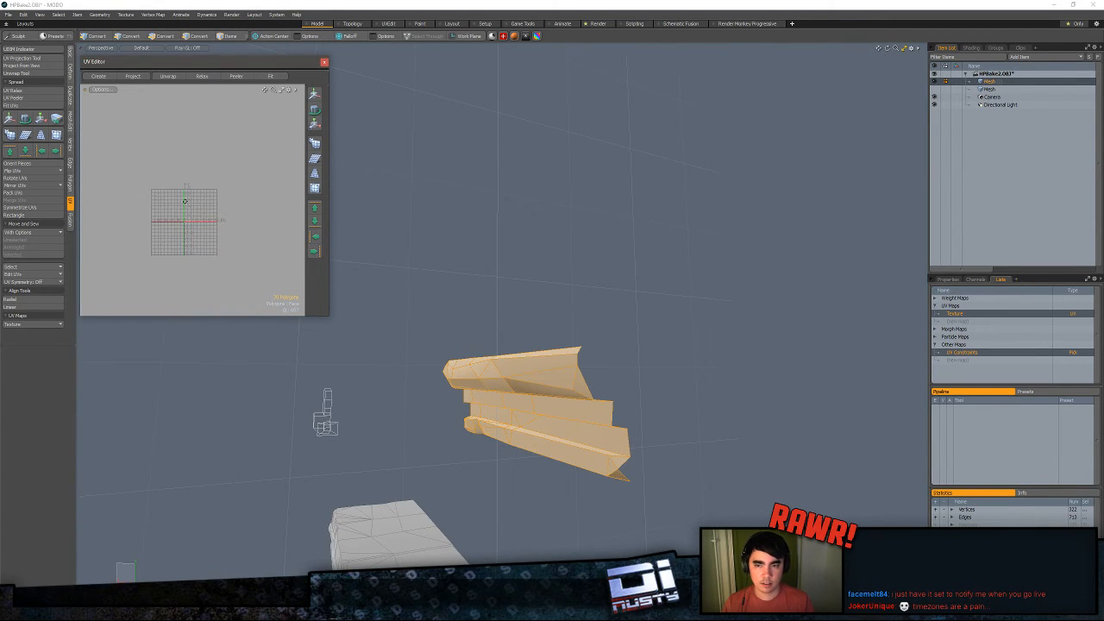
# - Project the upper ledge's remaining front faces from the view, move the shell below the unit square, and unhide the whole mesh
pyautogui.click(43, 69)
pyautogui.click(362, 320)
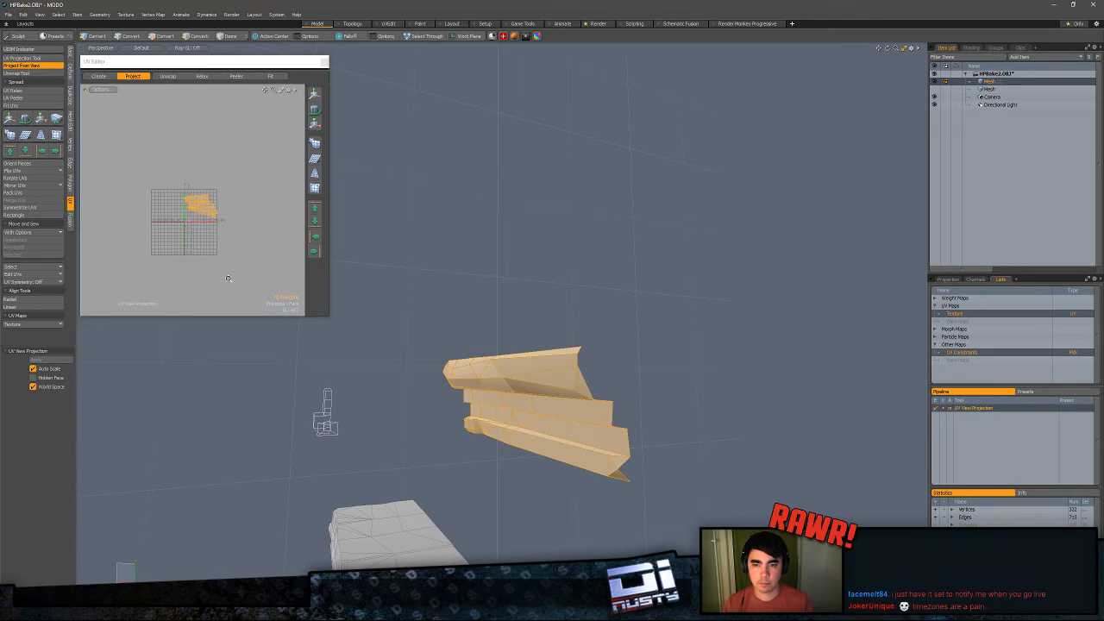
pyautogui.press('w')
pyautogui.moveTo(242, 165); pyautogui.dragTo(225, 200)
pyautogui.press('q')
pyautogui.click(533, 319)
pyautogui.press('u')
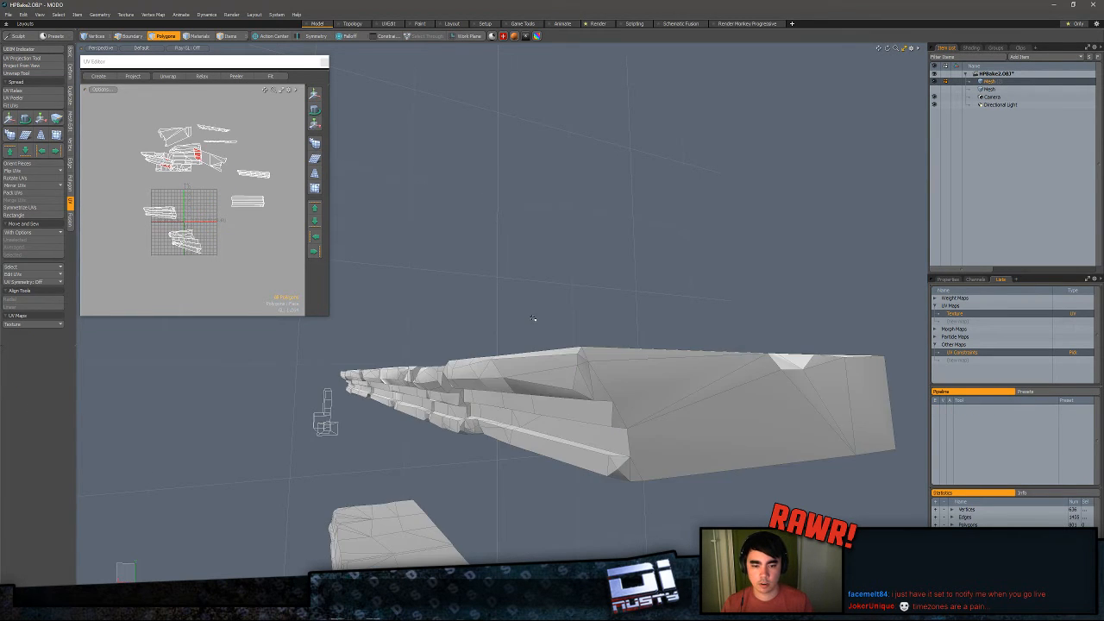
# - Select all of the upper ledge's UV shells, relax them with UV Relax in Conformal mode, and orient the pieces
pyautogui.keyDown('alt'); pyautogui.moveTo(535, 320); pyautogui.dragTo(465, 315); pyautogui.keyUp('alt')
pyautogui.moveTo(248, 242)
pyautogui.keyDown('ctrl'); pyautogui.keyDown('alt'); pyautogui.mouseDown()
pyautogui.moveTo(225, 251)
pyautogui.moveTo(248, 270)
pyautogui.mouseUp(); pyautogui.keyUp('alt'); pyautogui.keyUp('ctrl')
pyautogui.moveTo(192, 121)
pyautogui.mouseDown(button='right')
pyautogui.moveTo(156, 223)
pyautogui.moveTo(204, 129)
pyautogui.mouseUp(button='right')
pyautogui.keyDown('alt'); pyautogui.keyDown('shift'); pyautogui.moveTo(203, 216); pyautogui.dragTo(180, 209); pyautogui.keyUp('shift'); pyautogui.keyUp('alt')
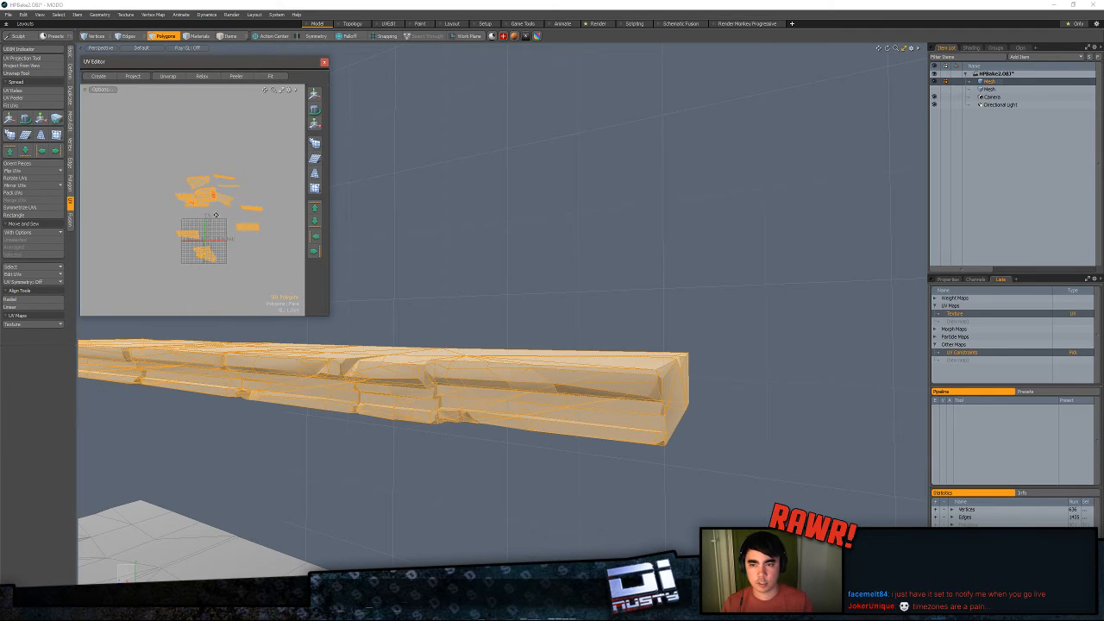
pyautogui.click(17, 90)
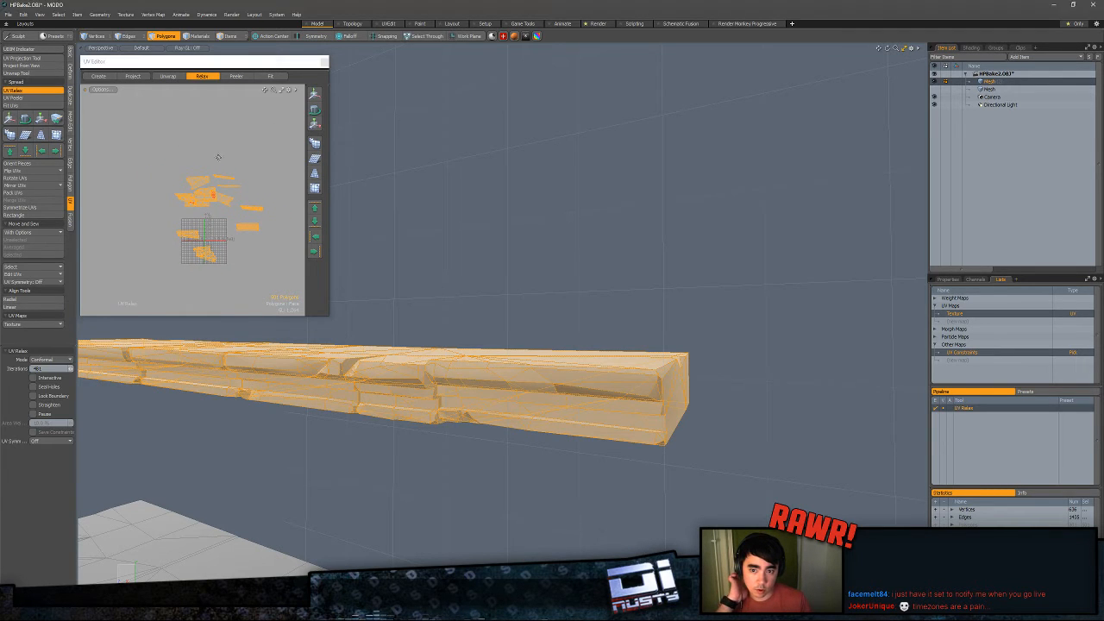
pyautogui.click(26, 164)
pyautogui.click(549, 345)
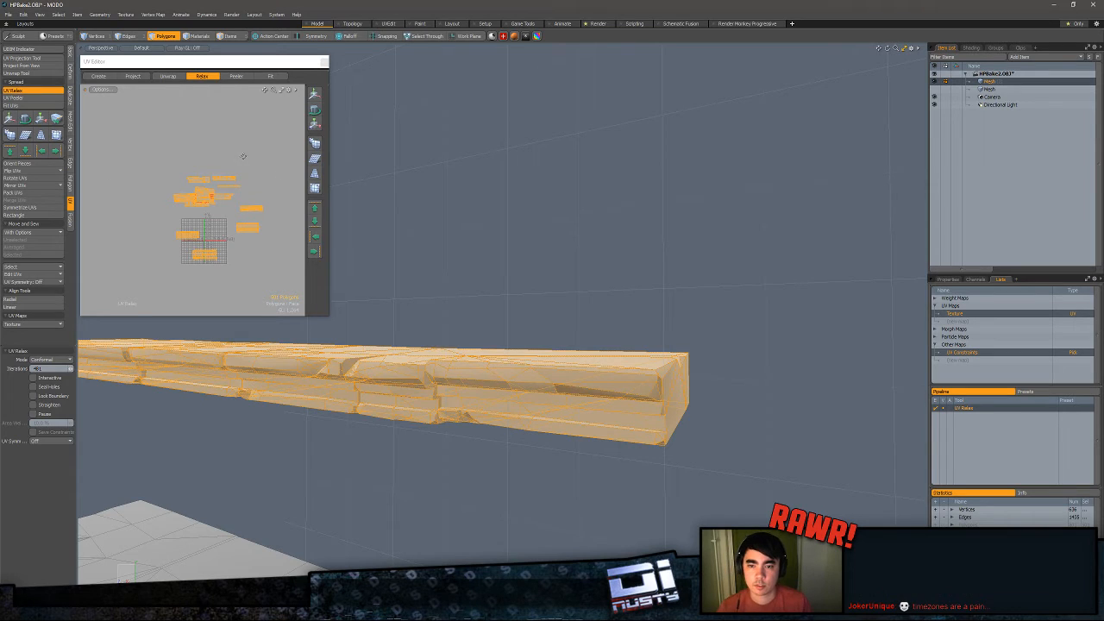
# - Pack the upper ledge's UVs with Pack, Stretch and Orient enabled in the Normalized region, and examine the packed layout
pyautogui.press('w')
pyautogui.moveTo(214, 217); pyautogui.dragTo(171, 221)
pyautogui.press('space')
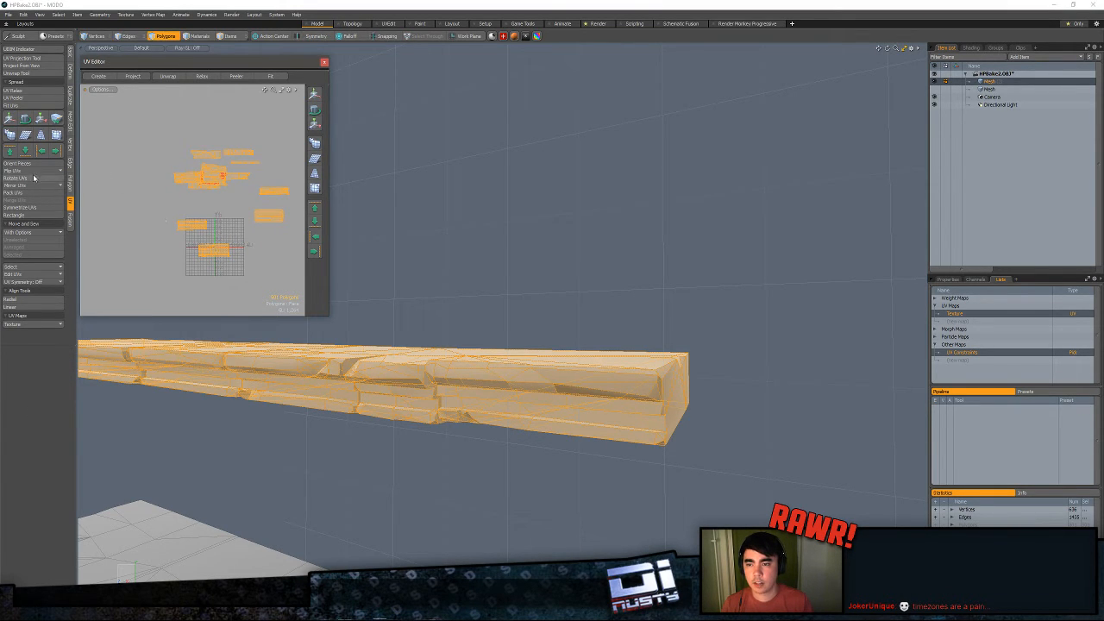
pyautogui.click(24, 195)
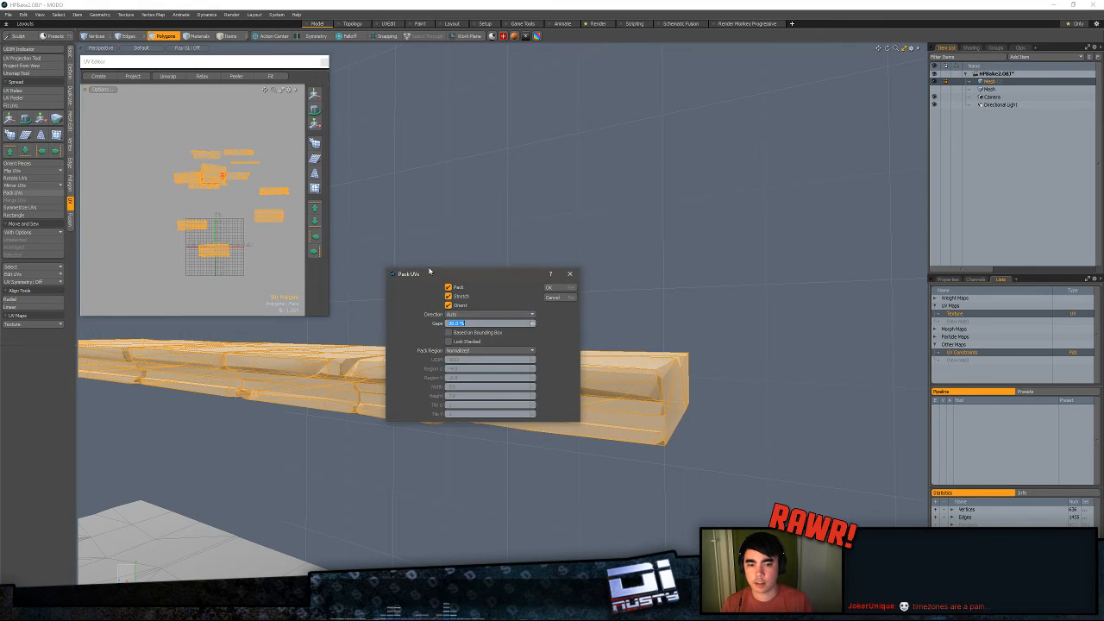
pyautogui.click(572, 288)
pyautogui.press('1')
pyautogui.moveTo(202, 244)
pyautogui.keyDown('ctrl'); pyautogui.keyDown('alt'); pyautogui.mouseDown()
pyautogui.moveTo(233, 244)
pyautogui.moveTo(189, 243)
pyautogui.moveTo(245, 242)
pyautogui.moveTo(213, 242)
pyautogui.mouseUp(); pyautogui.keyUp('alt'); pyautogui.keyUp('ctrl')
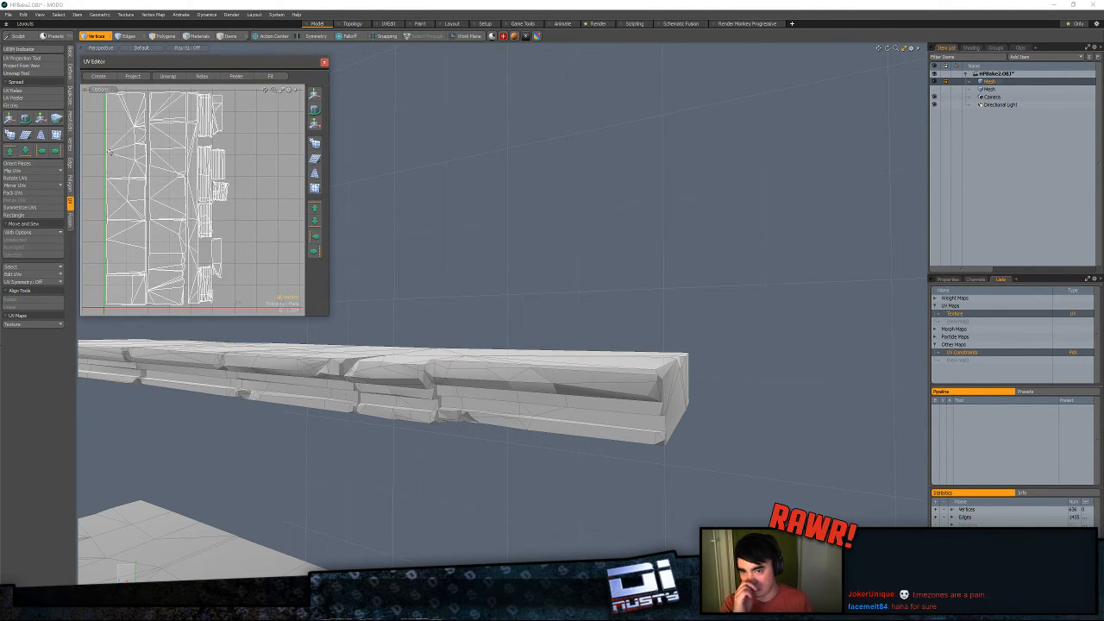
pyautogui.moveTo(114, 146)
pyautogui.keyDown('alt'); pyautogui.mouseDown()
pyautogui.moveTo(130, 183)
pyautogui.moveTo(95, 183)
pyautogui.mouseUp(); pyautogui.keyUp('alt')
pyautogui.press('3')
pyautogui.moveTo(171, 101)
pyautogui.mouseDown(button='right')
pyautogui.moveTo(106, 140)
pyautogui.moveTo(276, 241)
pyautogui.mouseUp(button='right')
pyautogui.moveTo(217, 291)
pyautogui.keyDown('alt'); pyautogui.mouseDown()
pyautogui.moveTo(207, 231)
pyautogui.moveTo(262, 231)
pyautogui.moveTo(229, 231)
pyautogui.mouseUp(); pyautogui.keyUp('alt')
pyautogui.scroll(-1, 216, 260)
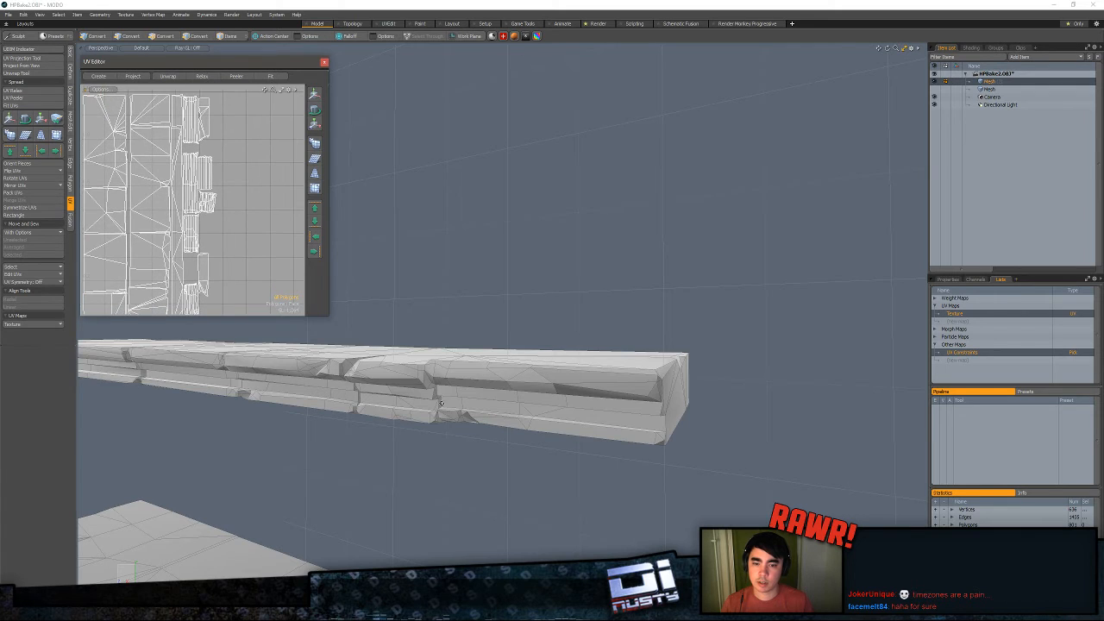
# - Select all connected polygons of the lower ledge mesh
pyautogui.scroll(-3, 496, 294)
pyautogui.keyDown('alt'); pyautogui.moveTo(431, 328); pyautogui.dragTo(733, 336); pyautogui.keyUp('alt')
pyautogui.scroll(3, 693, 342)
pyautogui.doubleClick(348, 368)
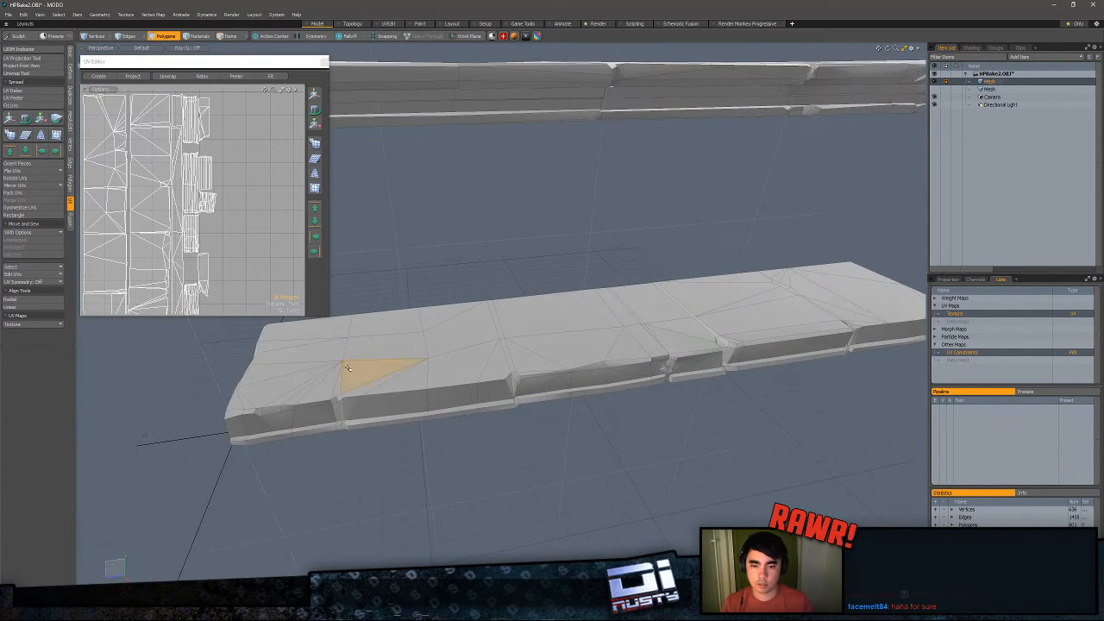
pyautogui.keyDown('ctrl'); pyautogui.keyDown('alt'); pyautogui.moveTo(236, 248); pyautogui.dragTo(139, 254); pyautogui.keyUp('alt'); pyautogui.keyUp('ctrl')
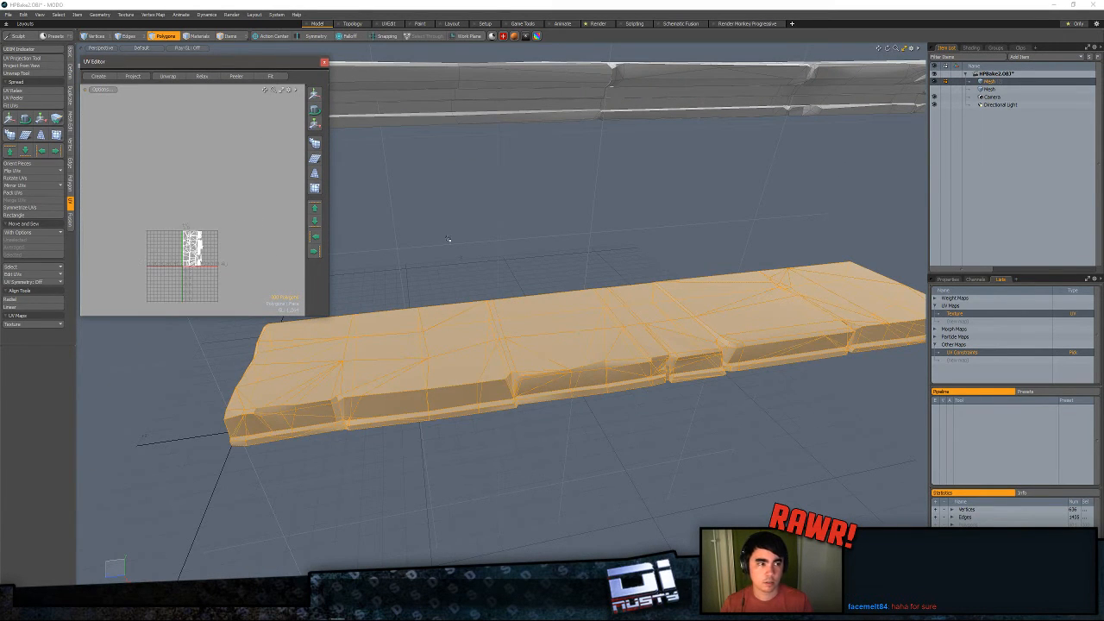
pyautogui.keyDown('alt'); pyautogui.moveTo(862, 219); pyautogui.dragTo(517, 380); pyautogui.keyUp('alt')
pyautogui.click(380, 469)
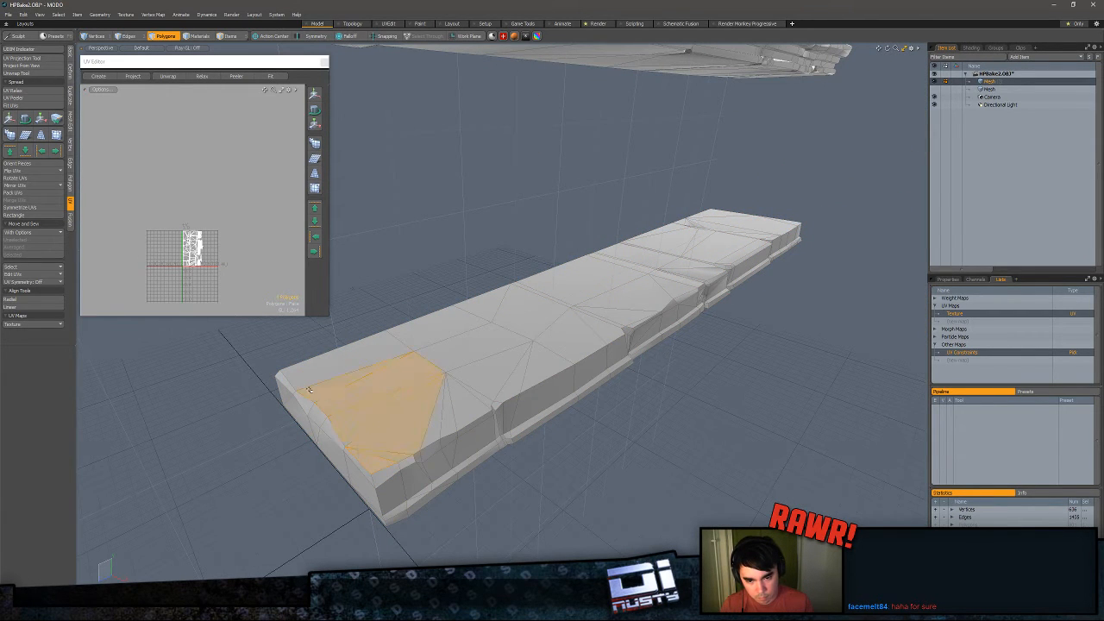
pyautogui.keyDown('alt'); pyautogui.moveTo(337, 433); pyautogui.dragTo(445, 449); pyautogui.keyUp('alt')
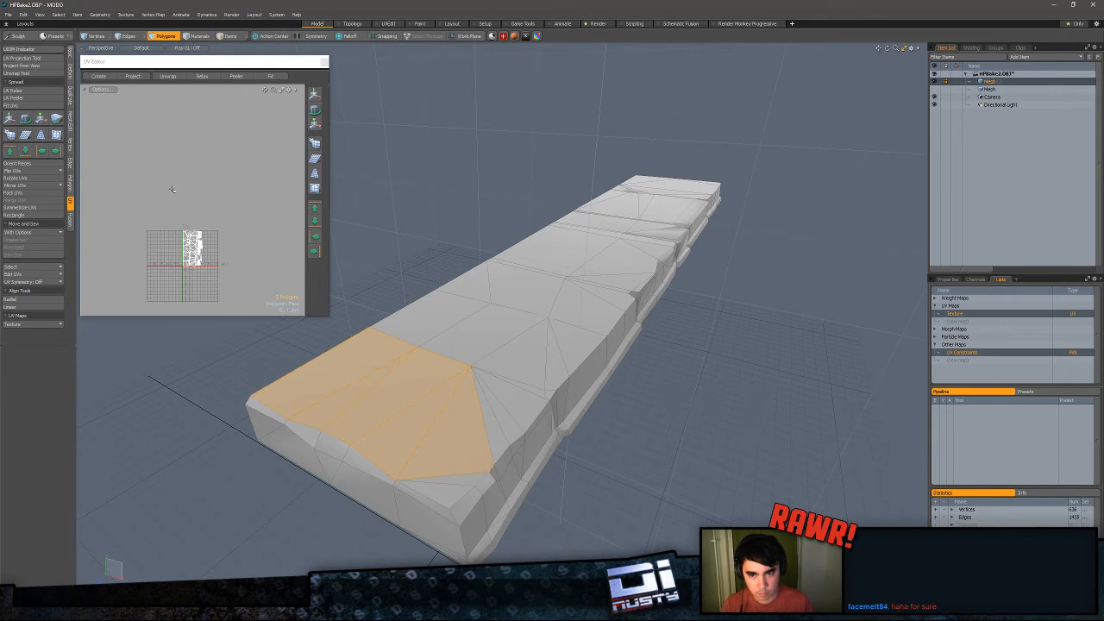
pyautogui.hotkey('ctrl', 'z')
pyautogui.hotkey('ctrl', 'z')
pyautogui.hotkey('ctrl', 'z')
# - Isolate the lower ledge by hiding the upper one, and save the scene
pyautogui.keyDown('alt'); pyautogui.moveTo(517, 297); pyautogui.dragTo(672, 285); pyautogui.keyUp('alt')
pyautogui.hotkey('ctrl', 's')
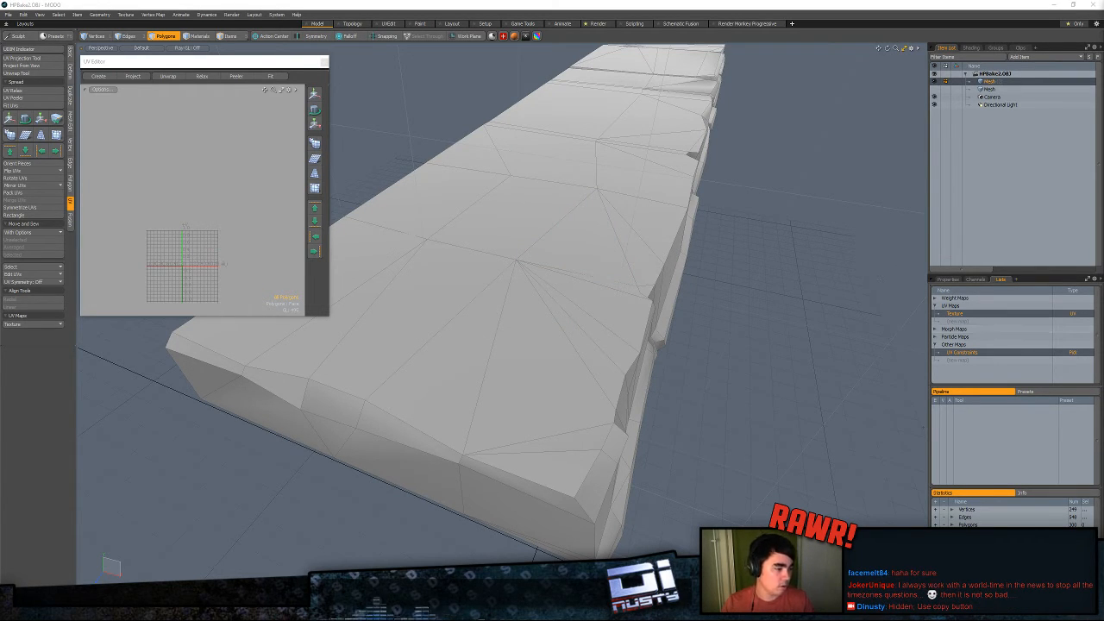
pyautogui.hotkey('alt', 'Tab')
pyautogui.hotkey('alt', 'Tab')
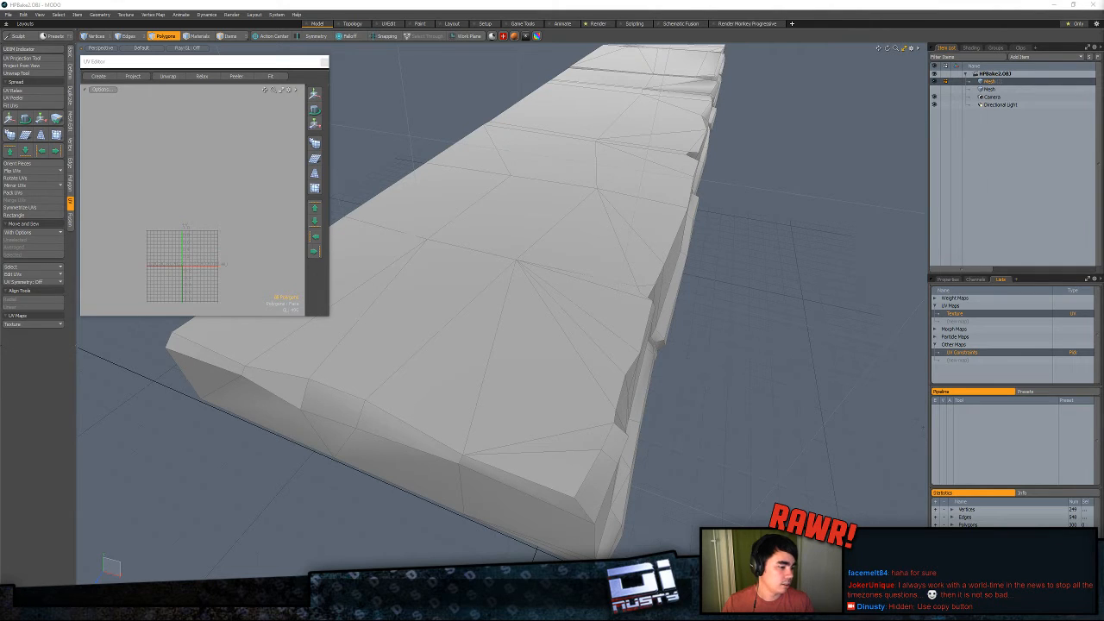
# - Select the lower ledge's top faces from the near end along its length, including the bevel faces at the joints
pyautogui.keyDown('alt'); pyautogui.moveTo(833, 324); pyautogui.dragTo(560, 349); pyautogui.keyUp('alt')
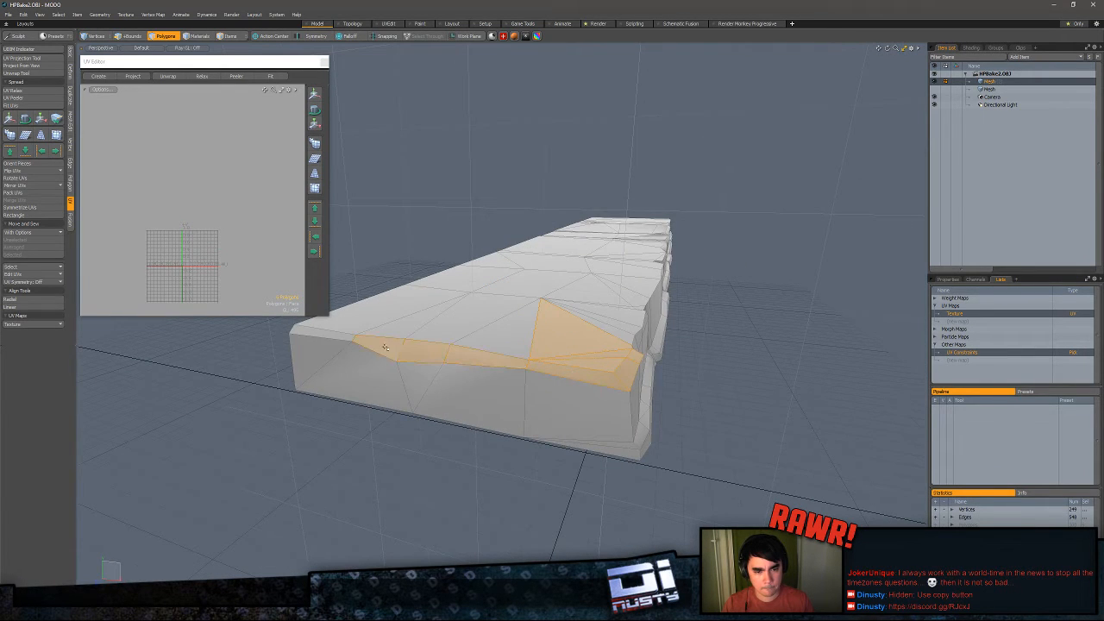
pyautogui.keyDown('alt'); pyautogui.moveTo(391, 333); pyautogui.dragTo(413, 415); pyautogui.keyUp('alt')
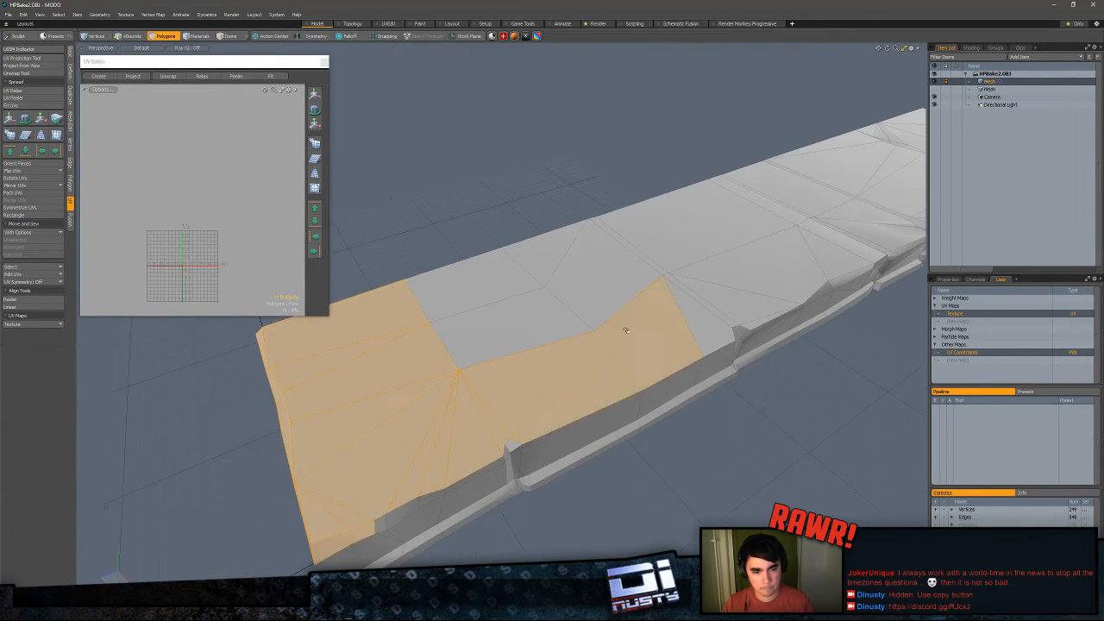
pyautogui.keyDown('alt'); pyautogui.moveTo(558, 269); pyautogui.dragTo(463, 329); pyautogui.keyUp('alt')
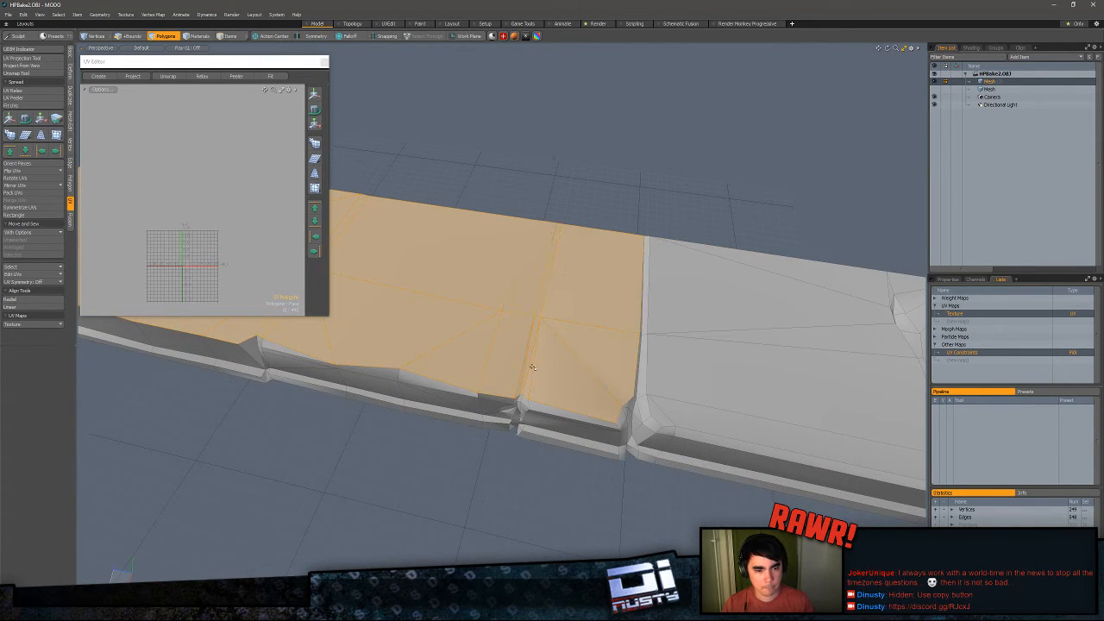
pyautogui.keyDown('alt'); pyautogui.moveTo(532, 368); pyautogui.dragTo(568, 360); pyautogui.keyUp('alt')
pyautogui.keyDown('alt'); pyautogui.moveTo(568, 286); pyautogui.dragTo(731, 258); pyautogui.keyUp('alt')
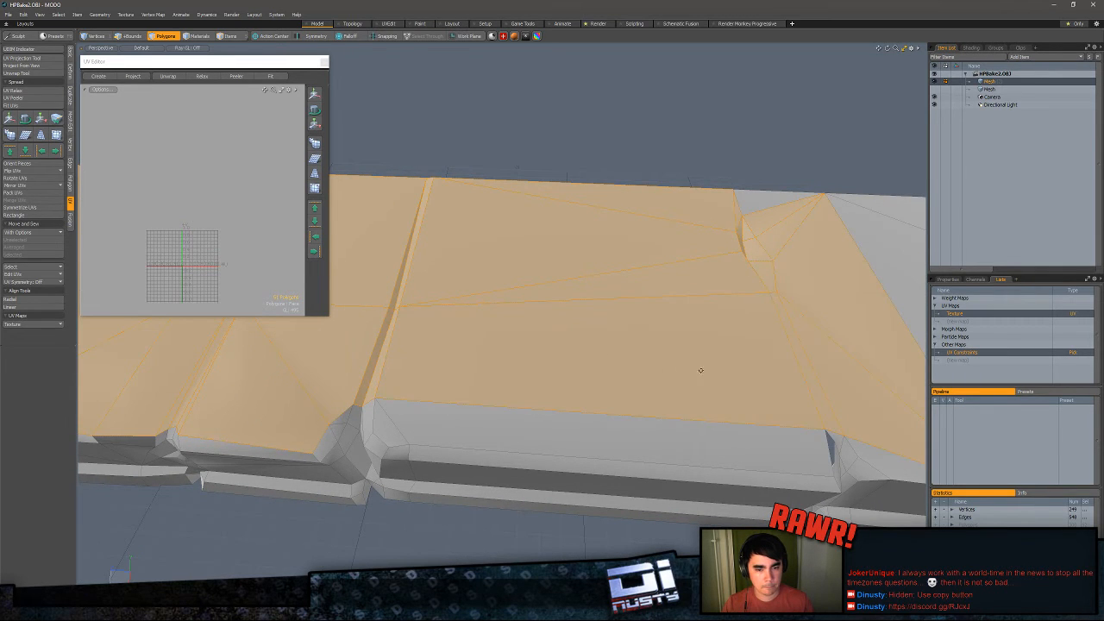
pyautogui.keyDown('alt'); pyautogui.moveTo(701, 371); pyautogui.dragTo(648, 354); pyautogui.keyUp('alt')
# - Fill the small triangular holes at the last joint in the lower ledge's top surface
pyautogui.moveTo(556, 395)
pyautogui.keyDown('alt'); pyautogui.mouseDown()
pyautogui.moveTo(509, 362)
pyautogui.moveTo(521, 350)
pyautogui.moveTo(565, 382)
pyautogui.mouseUp(); pyautogui.keyUp('alt')
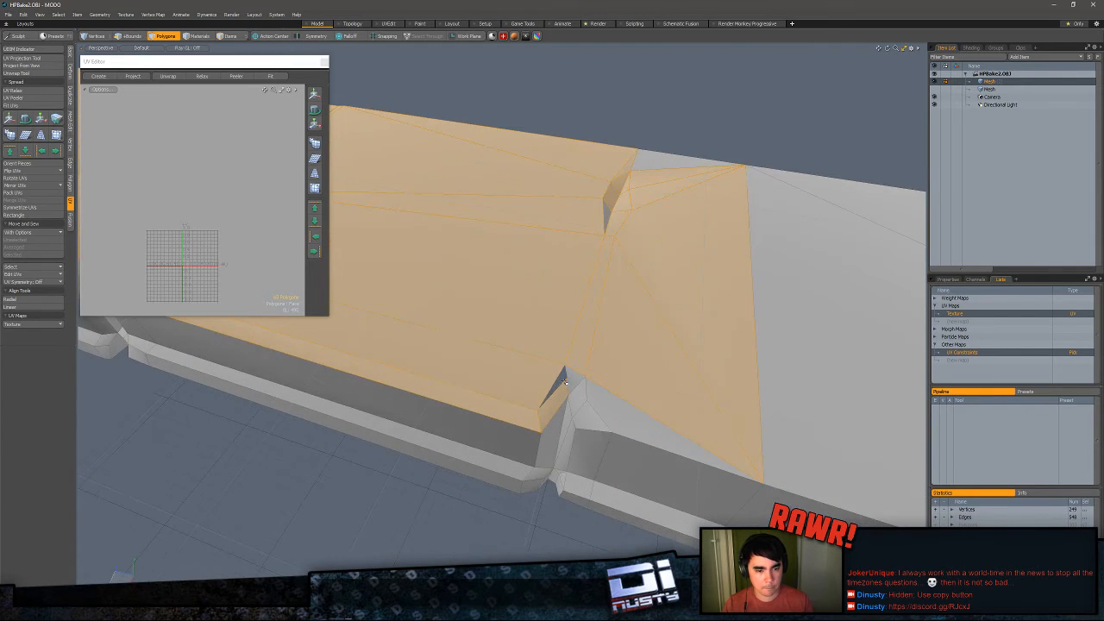
pyautogui.press('2')
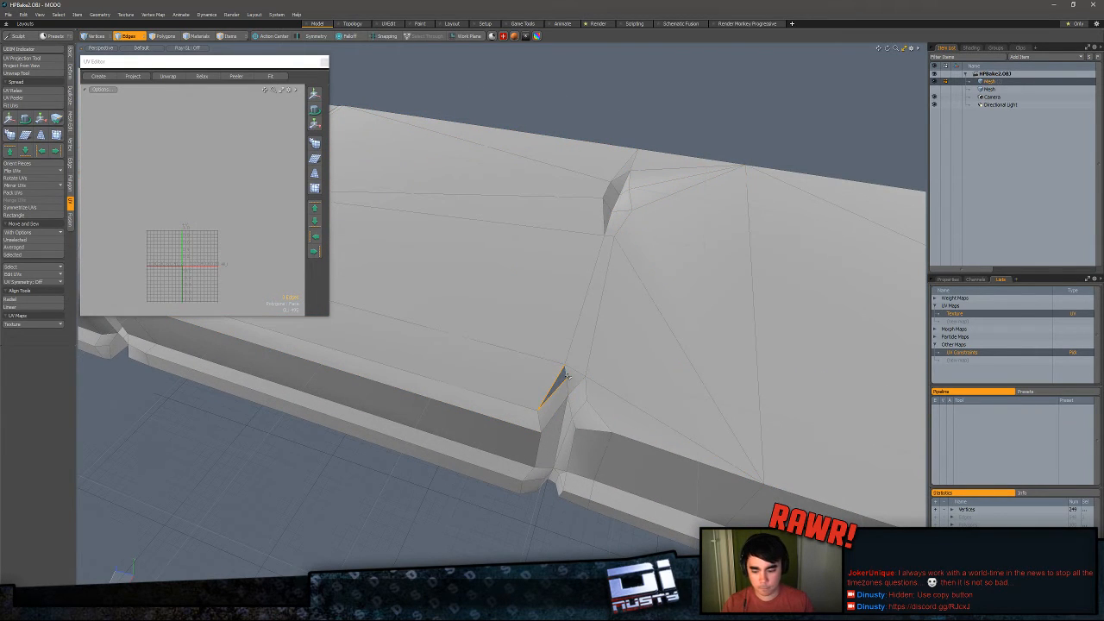
pyautogui.press('3')
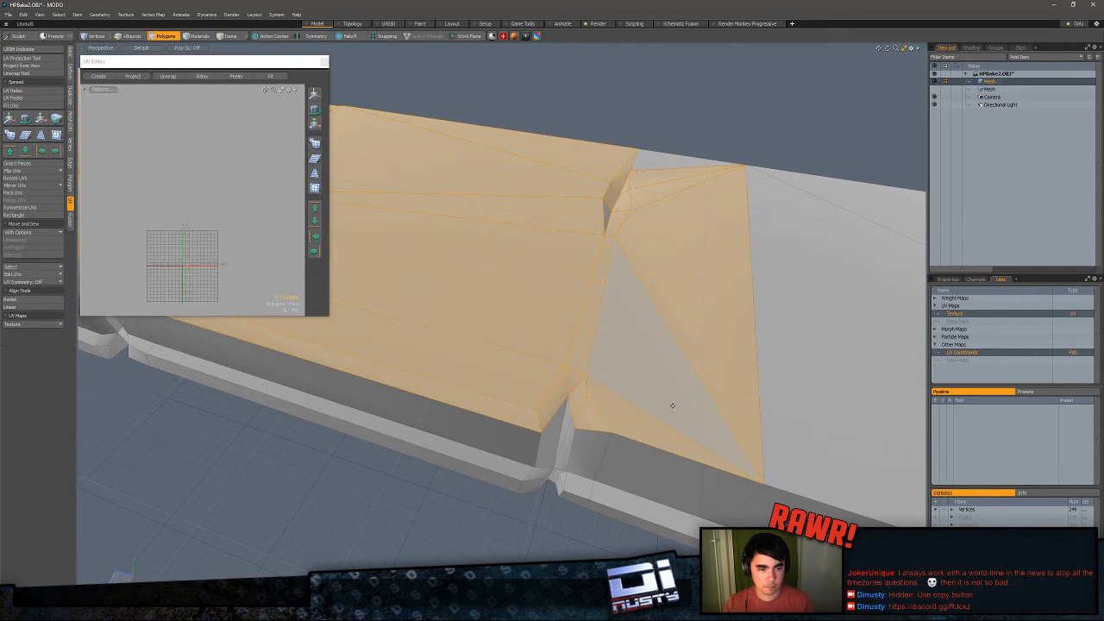
# - Extend the top face selection across the last joint to the corner at the lower ledge's far end
pyautogui.keyDown('alt'); pyautogui.moveTo(673, 405); pyautogui.dragTo(552, 330); pyautogui.keyUp('alt')
pyautogui.keyDown('alt'); pyautogui.moveTo(526, 208); pyautogui.dragTo(570, 277); pyautogui.keyUp('alt')
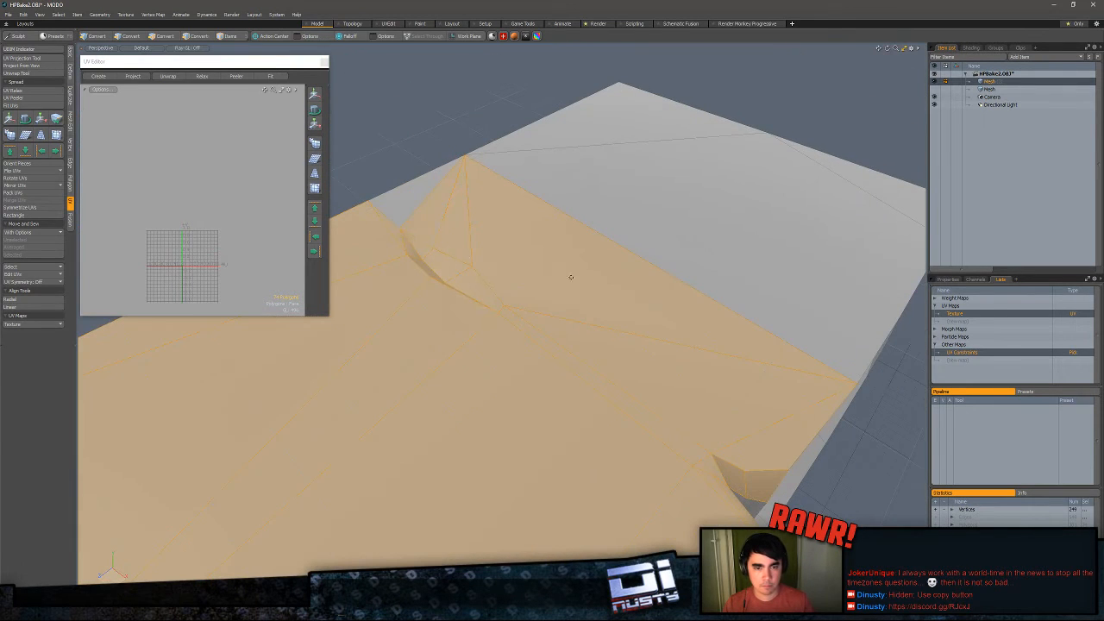
pyautogui.keyDown('alt'); pyautogui.moveTo(632, 252); pyautogui.dragTo(532, 267); pyautogui.keyUp('alt')
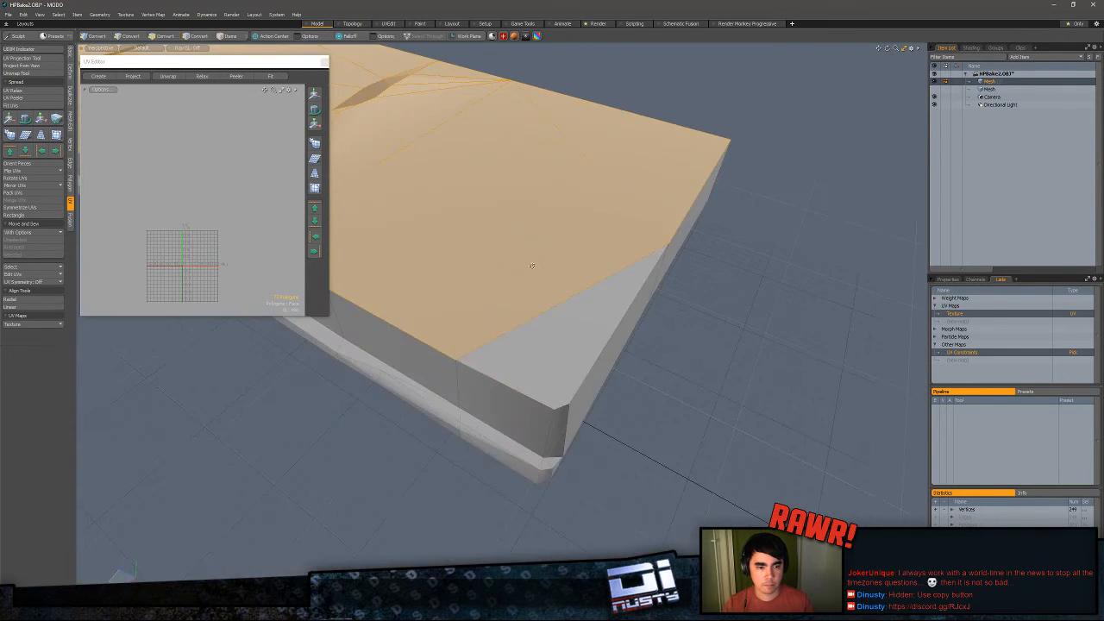
pyautogui.keyDown('shift'); pyautogui.click(525, 330); pyautogui.keyUp('shift')
pyautogui.keyDown('alt'); pyautogui.moveTo(524, 329); pyautogui.dragTo(619, 411); pyautogui.keyUp('alt')
pyautogui.scroll(-5, 550, 385)
# - Project the lower ledge's top faces from the view and move the shell above the unit square
pyautogui.click(133, 77)
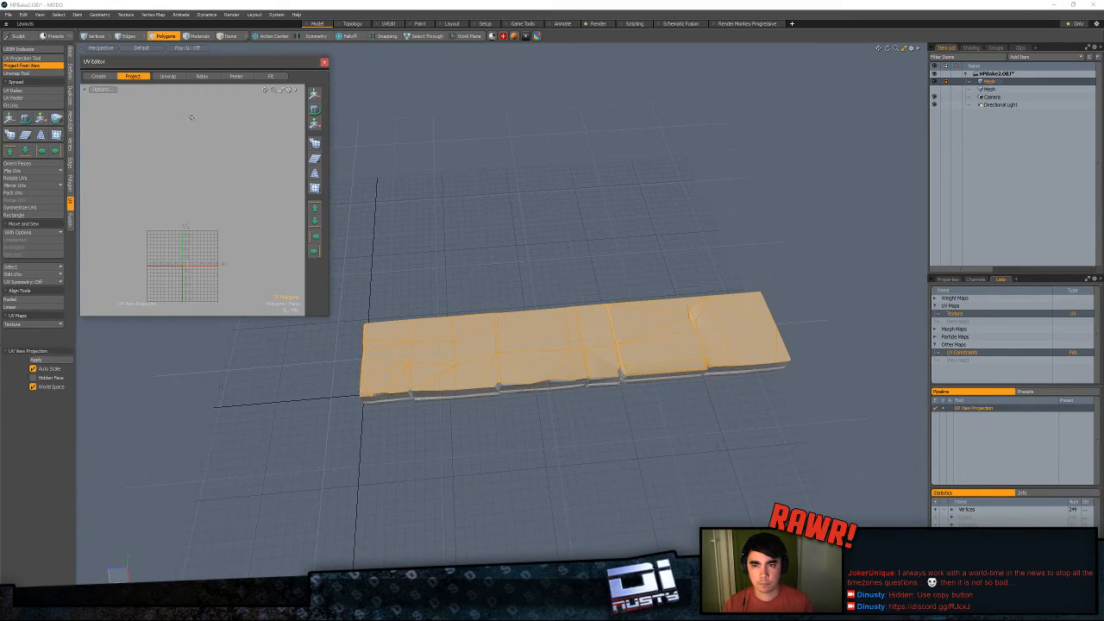
pyautogui.click(371, 242)
pyautogui.press('w')
pyautogui.moveTo(208, 273); pyautogui.dragTo(215, 210)
pyautogui.press('q')
pyautogui.click(215, 210)
# - Select the top shell in the UV view and hide its unwrapped faces
pyautogui.scroll(4, 400, 294)
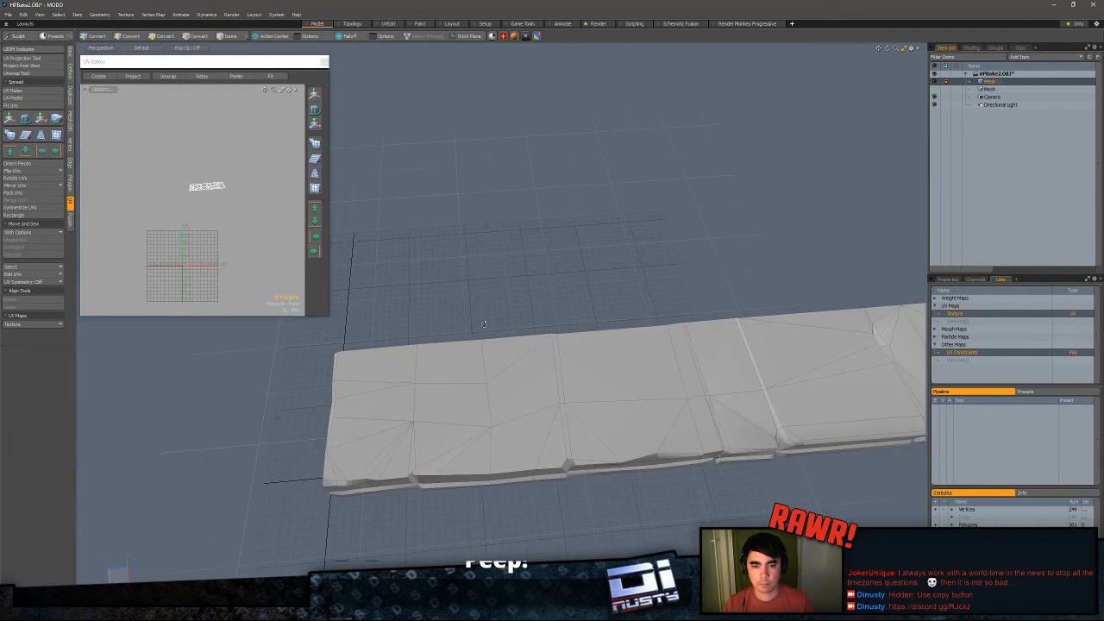
pyautogui.keyDown('alt'); pyautogui.keyDown('shift'); pyautogui.moveTo(399, 293); pyautogui.dragTo(364, 240); pyautogui.keyUp('shift'); pyautogui.keyUp('alt')
pyautogui.keyDown('alt'); pyautogui.moveTo(487, 332); pyautogui.dragTo(523, 369); pyautogui.keyUp('alt')
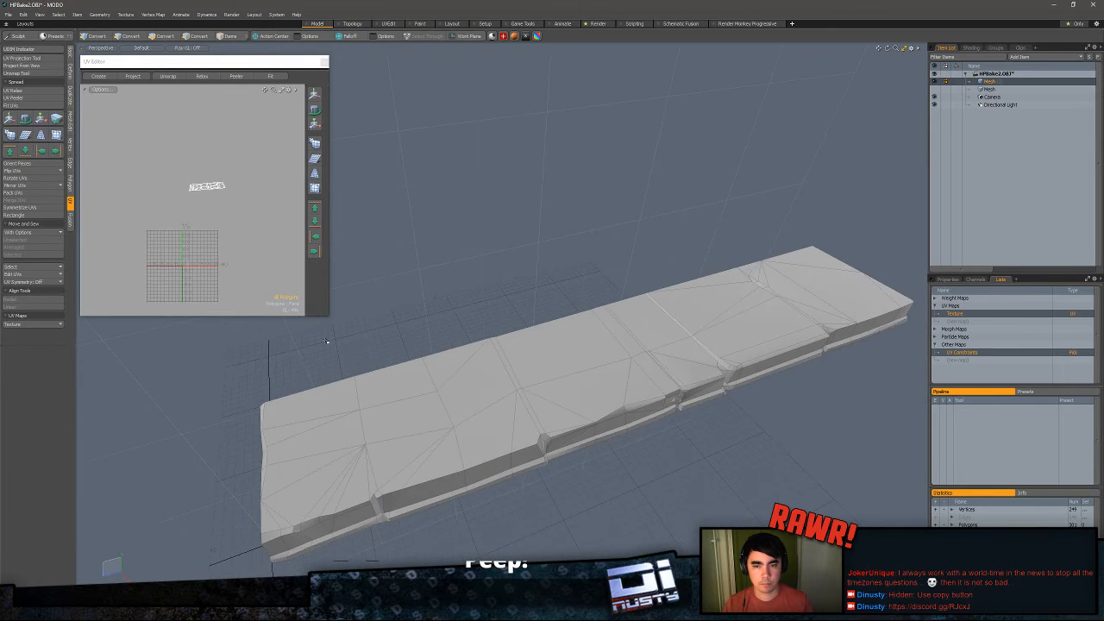
pyautogui.moveTo(209, 129)
pyautogui.mouseDown(button='right')
pyautogui.moveTo(153, 217)
pyautogui.moveTo(245, 210)
pyautogui.mouseUp(button='right')
pyautogui.press('Delete')
# - Select the flat back faces along the full length of the lower ledge, including the narrow strips between sections
pyautogui.keyDown('alt'); pyautogui.moveTo(421, 258); pyautogui.dragTo(517, 245); pyautogui.keyUp('alt')
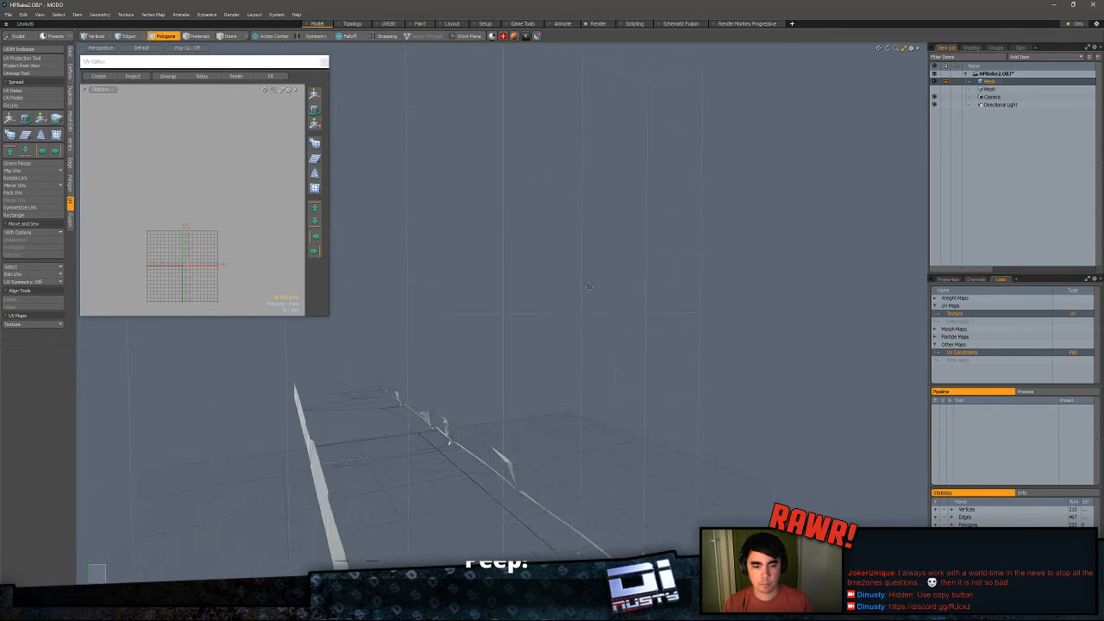
pyautogui.scroll(5, 552, 319)
pyautogui.keyDown('alt'); pyautogui.moveTo(579, 320); pyautogui.dragTo(439, 373); pyautogui.keyUp('alt')
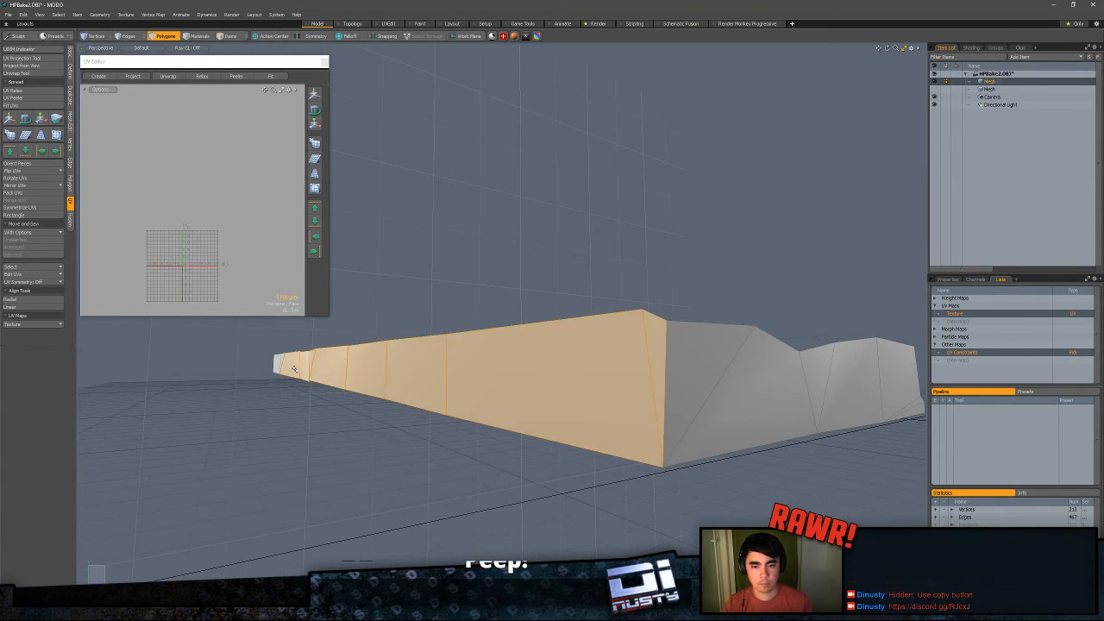
pyautogui.keyDown('alt'); pyautogui.moveTo(294, 369); pyautogui.dragTo(709, 375); pyautogui.keyUp('alt')
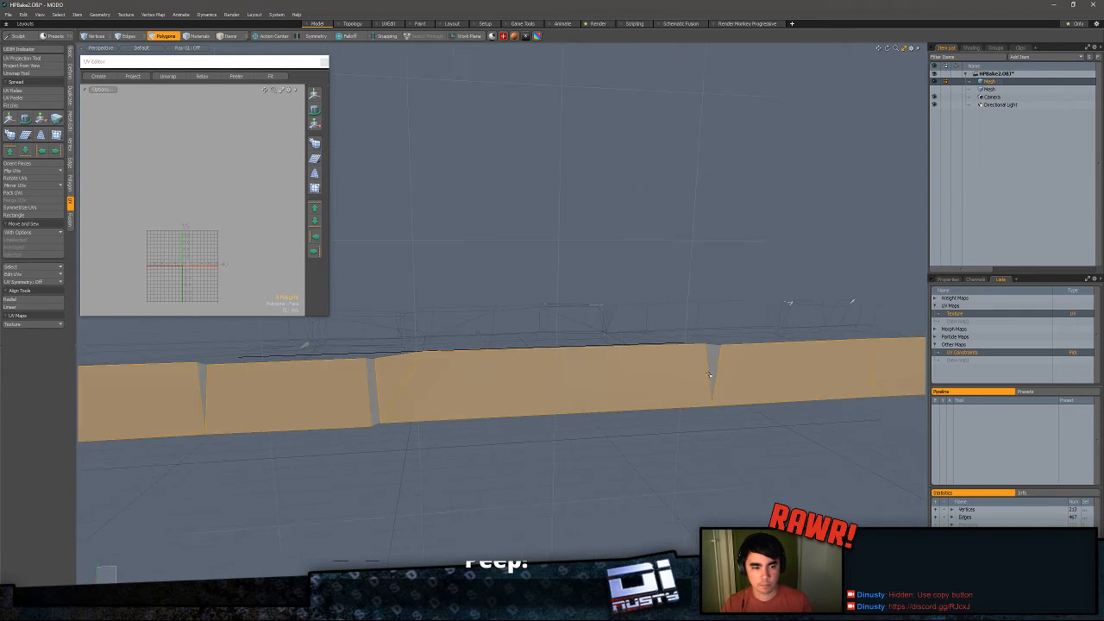
pyautogui.keyDown('shift'); pyautogui.click(371, 393); pyautogui.keyUp('shift')
pyautogui.keyDown('alt'); pyautogui.keyDown('shift'); pyautogui.moveTo(370, 394); pyautogui.dragTo(733, 376); pyautogui.keyUp('shift'); pyautogui.keyUp('alt')
pyautogui.keyDown('shift'); pyautogui.click(564, 384); pyautogui.keyUp('shift')
pyautogui.keyDown('alt'); pyautogui.keyDown('shift'); pyautogui.moveTo(564, 383); pyautogui.dragTo(871, 373); pyautogui.keyUp('shift'); pyautogui.keyUp('alt')
pyautogui.keyDown('shift'); pyautogui.click(414, 401); pyautogui.keyUp('shift')
pyautogui.keyDown('alt'); pyautogui.moveTo(424, 401); pyautogui.dragTo(578, 402); pyautogui.keyUp('alt')
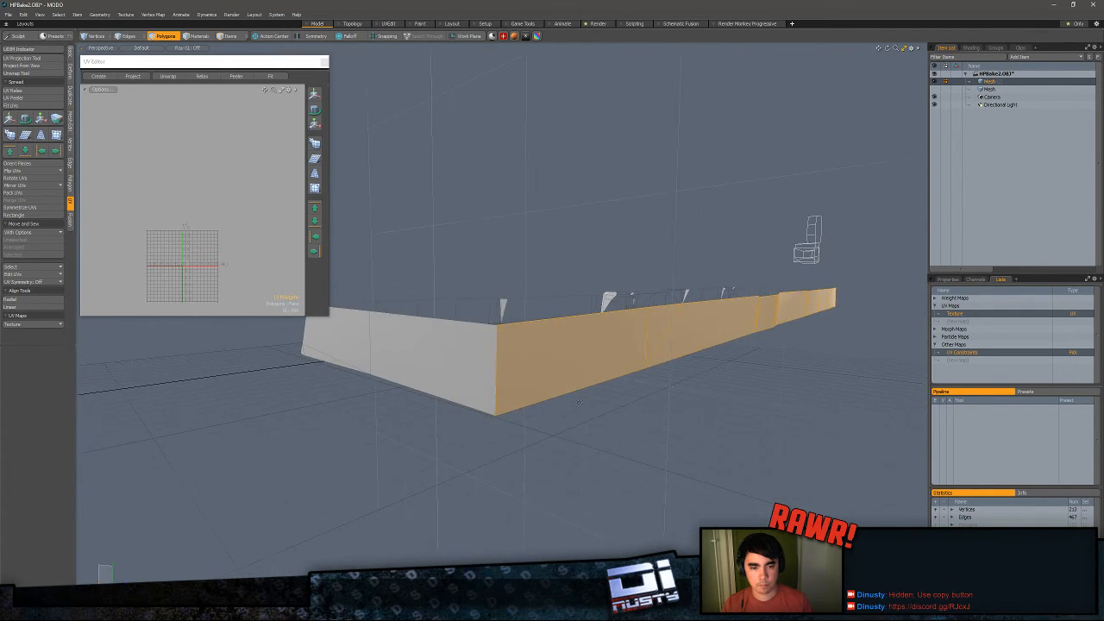
# - Project the back faces' UVs from the view and hide the unwrapped faces
pyautogui.click(132, 77)
pyautogui.press('w')
pyautogui.keyDown('alt'); pyautogui.moveTo(509, 271); pyautogui.dragTo(488, 272); pyautogui.keyUp('alt')
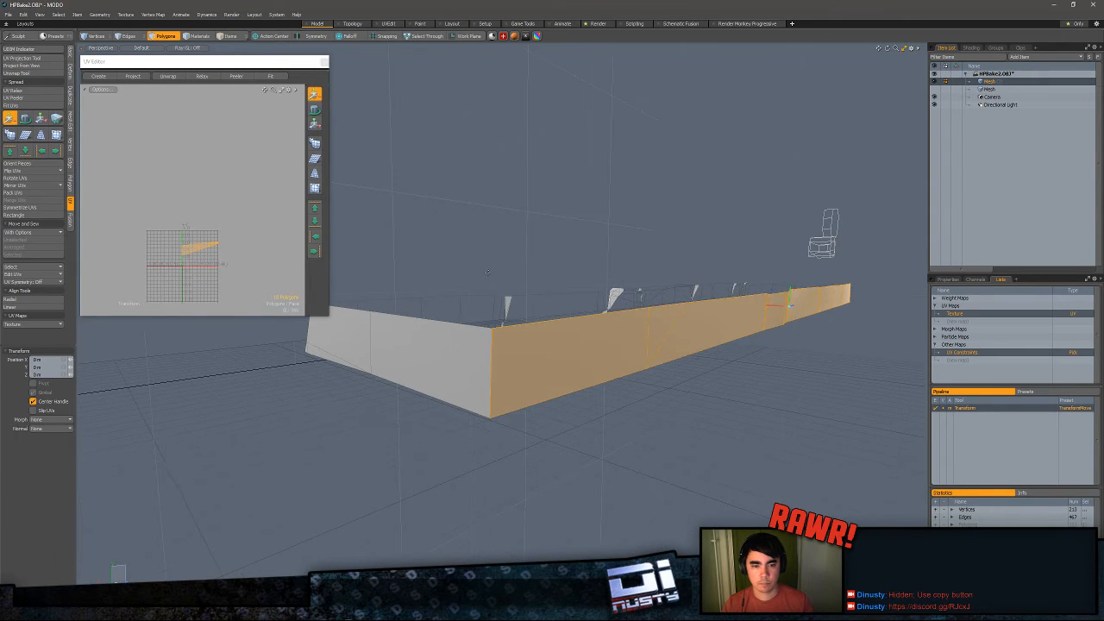
pyautogui.press('Delete')
# - Select the flat faces at the lower ledge's short end and project their UVs from the view
pyautogui.click(394, 341)
pyautogui.keyDown('alt'); pyautogui.moveTo(318, 351); pyautogui.dragTo(496, 294); pyautogui.keyUp('alt')
pyautogui.click(133, 76)
pyautogui.click(371, 258)
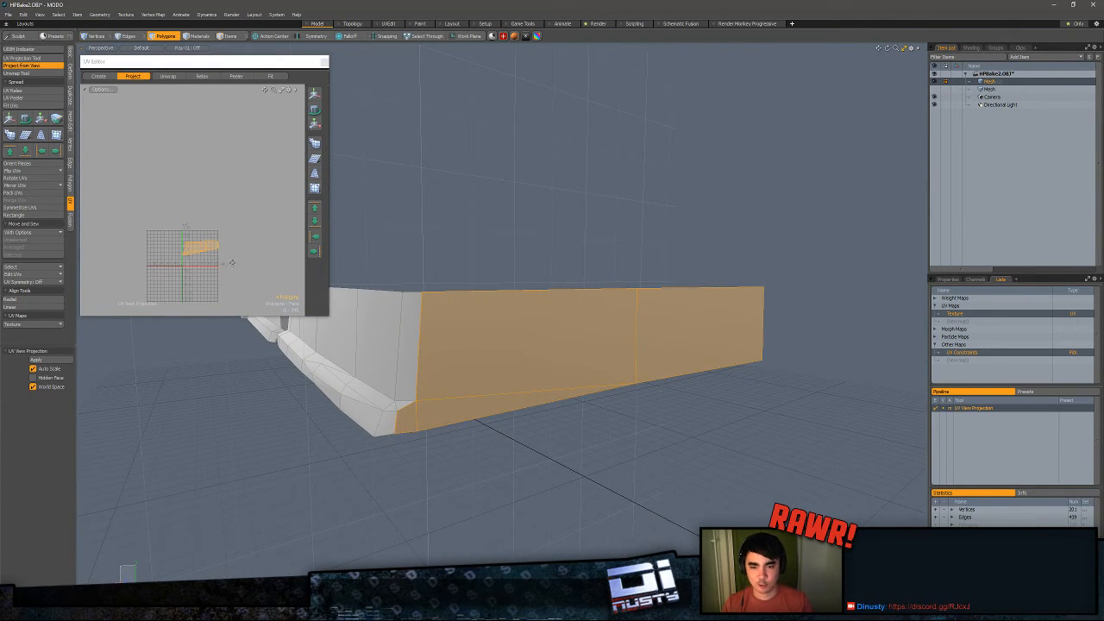
# - Move the short end's UV shell out of the unit square and hide its faces
pyautogui.press('w')
pyautogui.moveTo(301, 260); pyautogui.dragTo(445, 278)
pyautogui.press('q')
pyautogui.press('h')
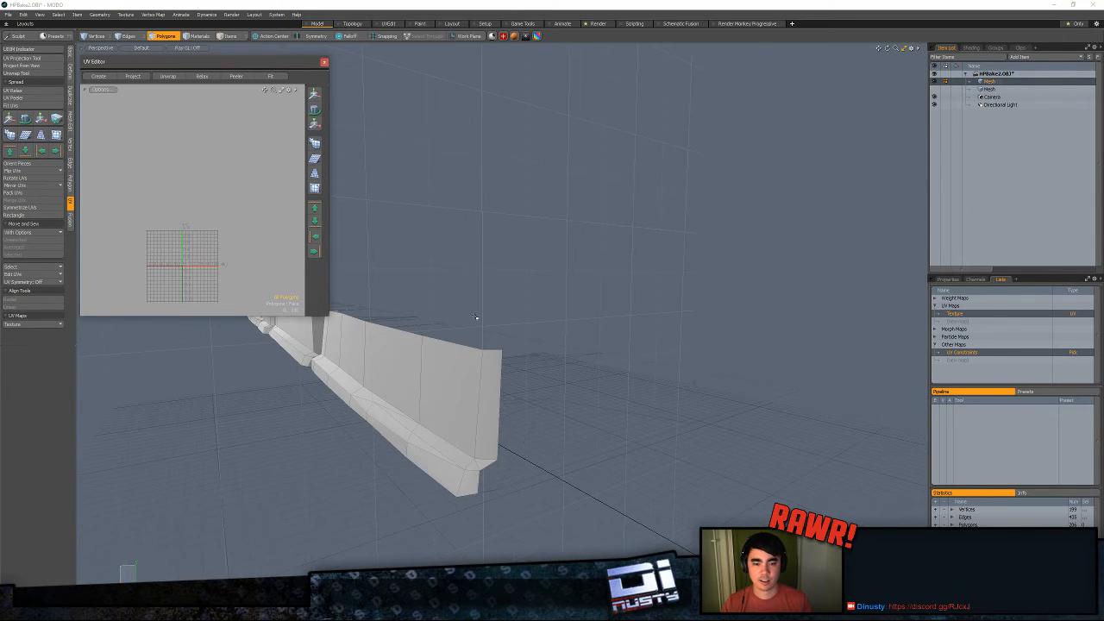
# - Select the underside faces along the full length of the lower ledge
pyautogui.keyDown('alt'); pyautogui.moveTo(476, 317); pyautogui.dragTo(483, 241); pyautogui.keyUp('alt')
pyautogui.moveTo(574, 388)
pyautogui.mouseDown()
pyautogui.moveTo(505, 432)
pyautogui.moveTo(535, 278)
pyautogui.mouseUp()
pyautogui.moveTo(470, 250)
pyautogui.keyDown('shift'); pyautogui.mouseDown()
pyautogui.moveTo(493, 281)
pyautogui.moveTo(530, 280)
pyautogui.mouseUp(); pyautogui.keyUp('shift')
pyautogui.keyDown('alt'); pyautogui.moveTo(531, 280); pyautogui.dragTo(705, 298); pyautogui.keyUp('alt')
pyautogui.keyDown('alt'); pyautogui.keyDown('shift'); pyautogui.moveTo(705, 298); pyautogui.dragTo(243, 302); pyautogui.keyUp('shift'); pyautogui.keyUp('alt')
pyautogui.moveTo(466, 310)
pyautogui.keyDown('shift'); pyautogui.mouseDown()
pyautogui.moveTo(582, 316)
pyautogui.moveTo(409, 313)
pyautogui.mouseUp(); pyautogui.keyUp('shift')
pyautogui.moveTo(440, 317)
pyautogui.keyDown('shift'); pyautogui.mouseDown()
pyautogui.moveTo(569, 320)
pyautogui.moveTo(566, 413)
pyautogui.moveTo(682, 402)
pyautogui.moveTo(677, 251)
pyautogui.mouseUp(); pyautogui.keyUp('shift')
pyautogui.keyDown('alt'); pyautogui.keyDown('shift'); pyautogui.moveTo(677, 251); pyautogui.dragTo(623, 264); pyautogui.keyUp('shift'); pyautogui.keyUp('alt')
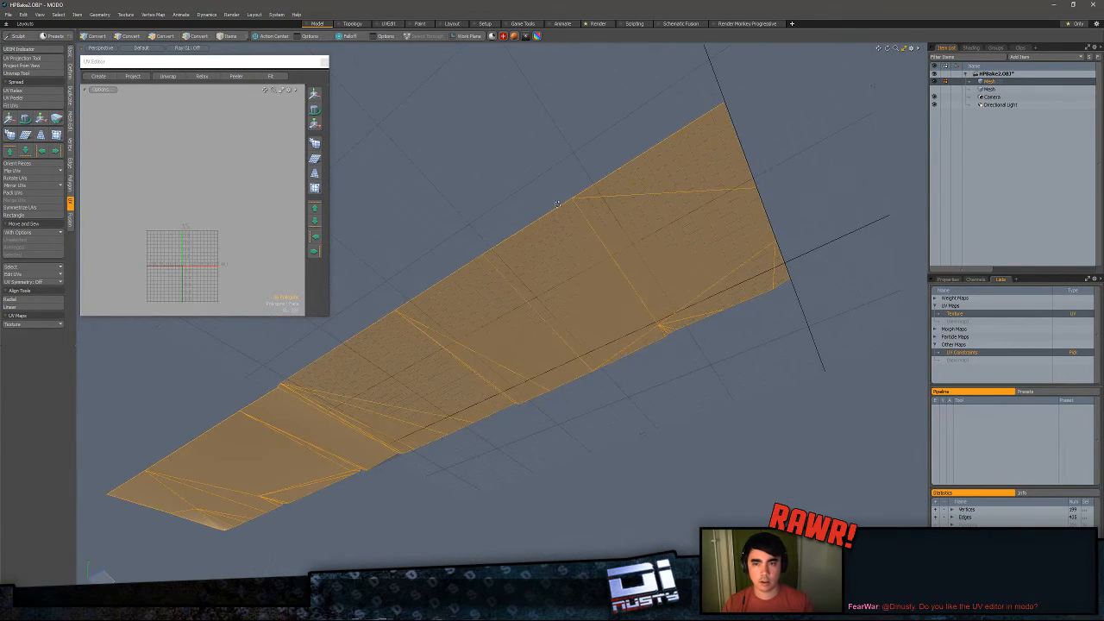
# - Project the lower ledge's selected underside faces from the view and move their UV shell out of the unit square
pyautogui.click(142, 76)
pyautogui.click(412, 183)
pyautogui.press('w')
pyautogui.moveTo(241, 207); pyautogui.dragTo(285, 239)
pyautogui.press('q')
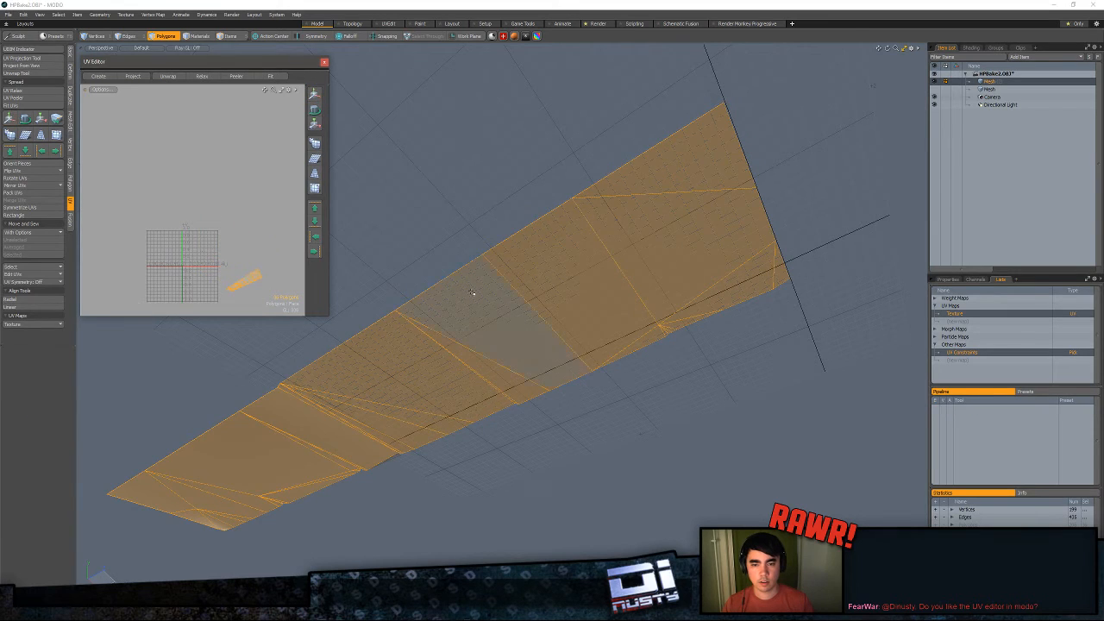
# - Hide the unwrapped underside and select the flat faces at the lower ledge's remaining short end
pyautogui.click(473, 294)
pyautogui.keyDown('alt'); pyautogui.moveTo(563, 277); pyautogui.dragTo(473, 298); pyautogui.keyUp('alt')
pyautogui.press(']')
pyautogui.press('h')
pyautogui.moveTo(416, 206); pyautogui.dragTo(669, 232)
pyautogui.moveTo(656, 250)
pyautogui.keyDown('alt'); pyautogui.mouseDown()
pyautogui.moveTo(584, 329)
pyautogui.moveTo(489, 353)
pyautogui.moveTo(459, 267)
pyautogui.mouseUp(); pyautogui.keyUp('alt')
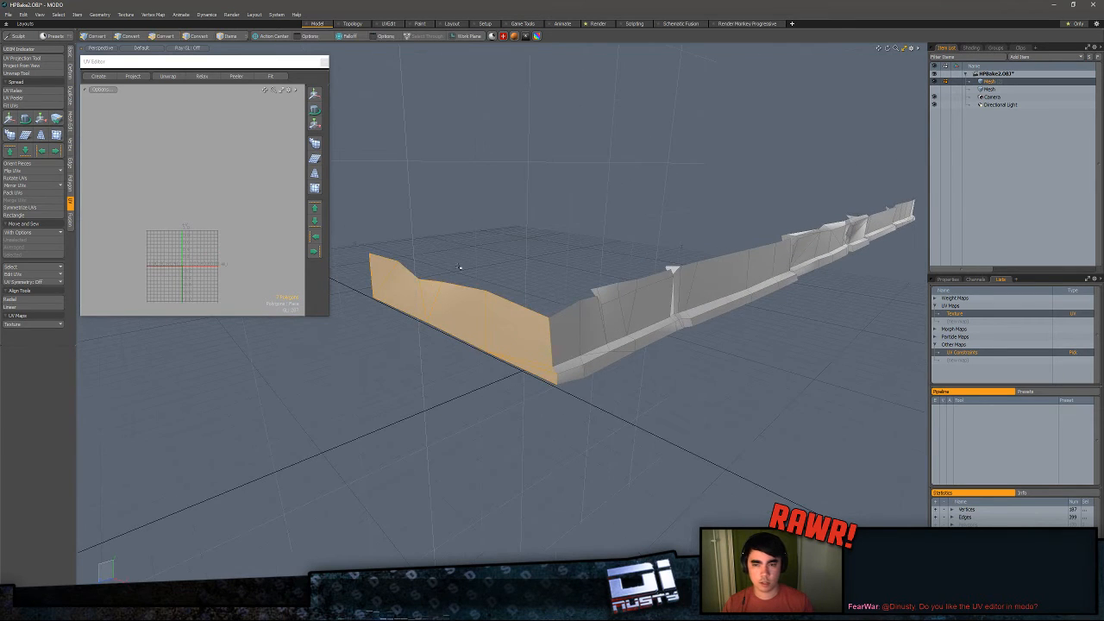
# - Project the remaining short end's UVs from the view and move the shell up and left of the unit square
pyautogui.click(16, 66)
pyautogui.press('w')
pyautogui.moveTo(240, 209); pyautogui.dragTo(161, 179)
pyautogui.press('q')
# - Hide the short end's faces and select the front faces of the lower ledge's first segment
pyautogui.click(504, 319)
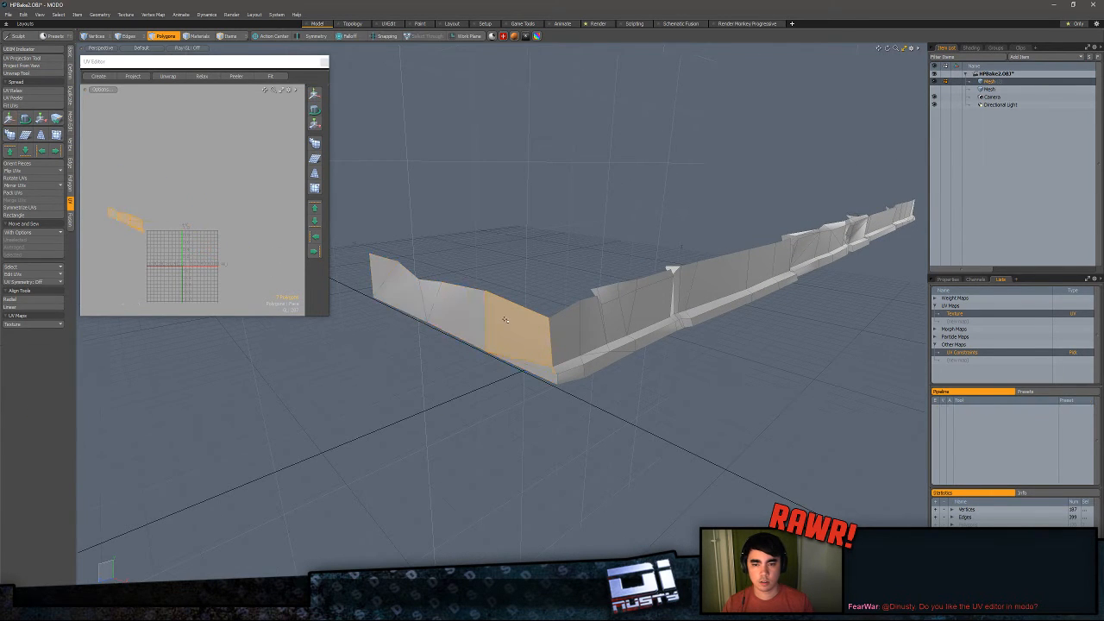
pyautogui.keyDown('alt'); pyautogui.moveTo(504, 320); pyautogui.dragTo(529, 241); pyautogui.keyUp('alt')
pyautogui.doubleClick(465, 321)
pyautogui.press('Delete')
pyautogui.scroll(2, 452, 371)
pyautogui.moveTo(621, 377); pyautogui.dragTo(619, 375, button='right')
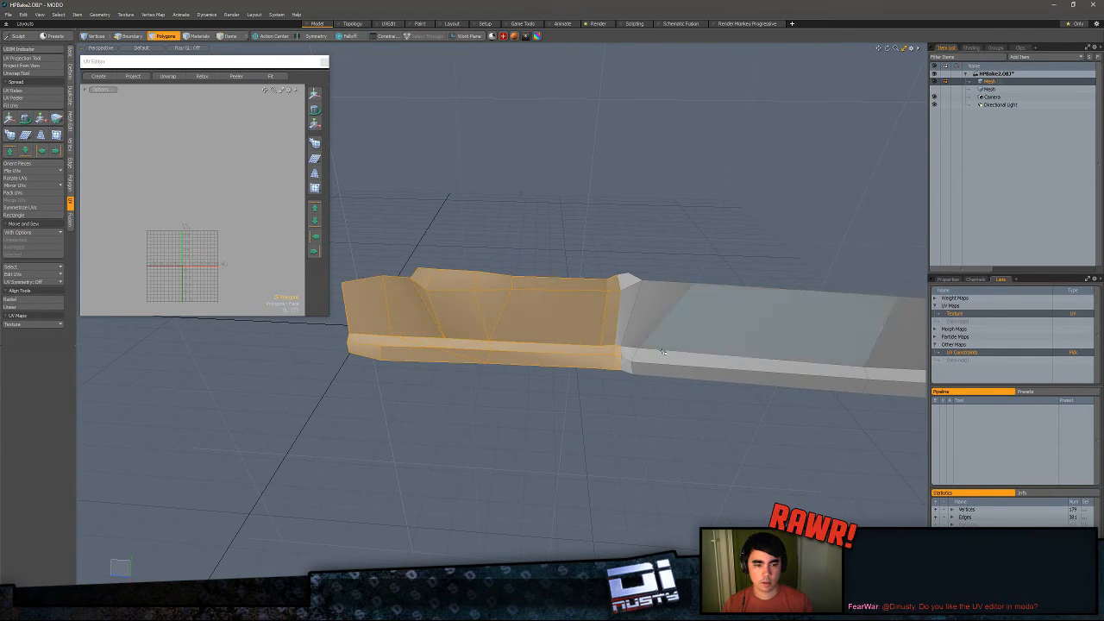
# - Project the first front segment's UVs from the view and move its shell out of the way
pyautogui.keyDown('alt'); pyautogui.moveTo(619, 375); pyautogui.dragTo(518, 301); pyautogui.keyUp('alt')
pyautogui.click(43, 66)
pyautogui.press('w')
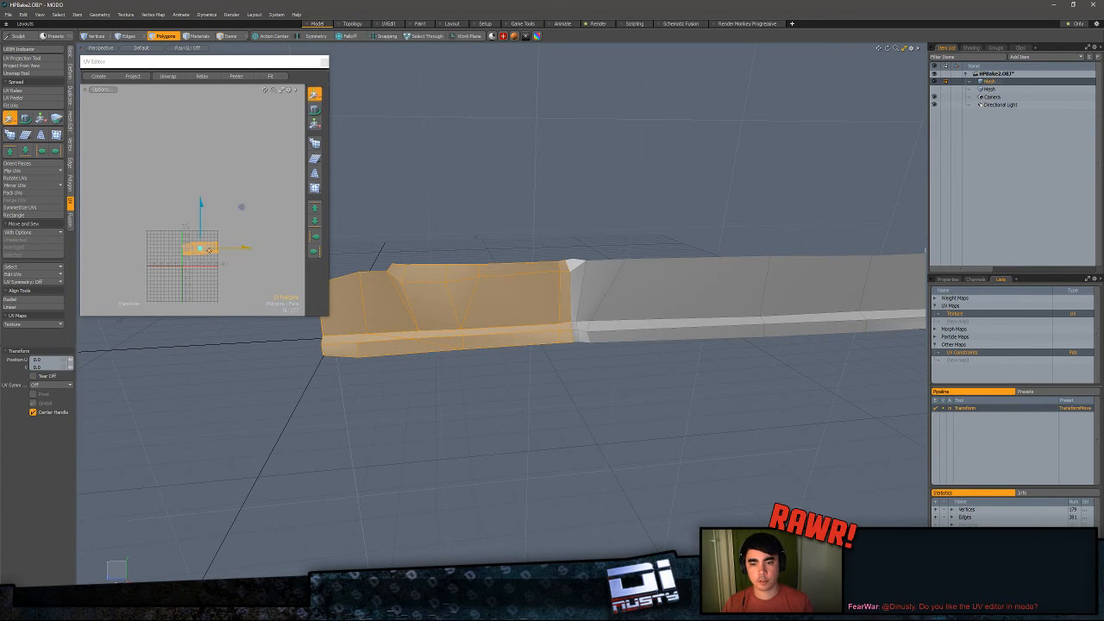
pyautogui.moveTo(240, 207); pyautogui.dragTo(229, 234)
pyautogui.press('q')
# - Hide the first front segment and select the second segment's front faces up to the next notch
pyautogui.moveTo(586, 264)
pyautogui.keyDown('alt'); pyautogui.mouseDown()
pyautogui.moveTo(550, 267)
pyautogui.moveTo(566, 283)
pyautogui.mouseUp(); pyautogui.keyUp('alt')
pyautogui.press('h')
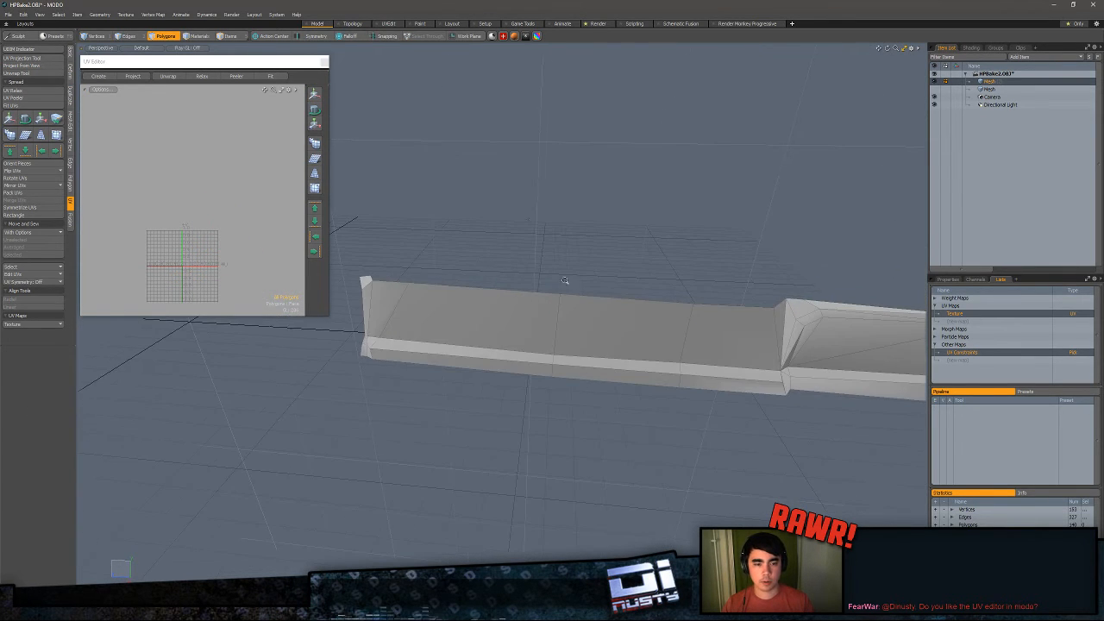
pyautogui.moveTo(419, 221)
pyautogui.mouseDown(button='right')
pyautogui.moveTo(337, 377)
pyautogui.moveTo(806, 367)
pyautogui.moveTo(789, 259)
pyautogui.mouseUp(button='right')
pyautogui.moveTo(789, 267)
pyautogui.keyDown('alt'); pyautogui.keyDown('shift'); pyautogui.mouseDown()
pyautogui.moveTo(515, 258)
pyautogui.moveTo(582, 304)
pyautogui.mouseUp(); pyautogui.keyUp('shift'); pyautogui.keyUp('alt')
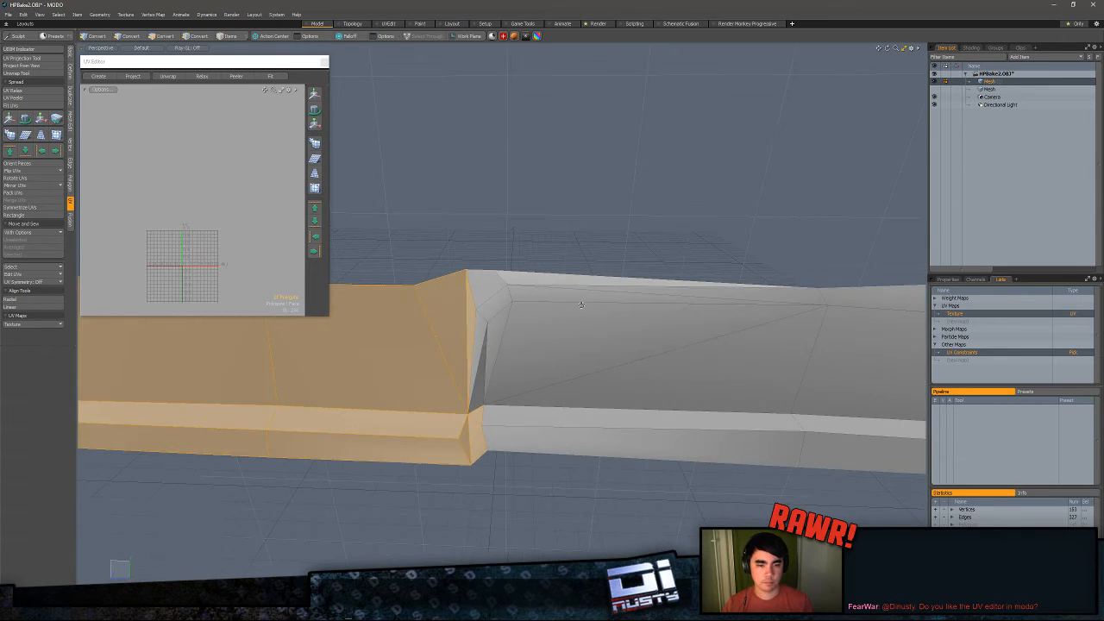
pyautogui.keyDown('ctrl'); pyautogui.click(469, 403); pyautogui.keyUp('ctrl')
pyautogui.hotkey('ctrl', 'z')
pyautogui.keyDown('ctrl'); pyautogui.keyDown('alt'); pyautogui.moveTo(474, 410); pyautogui.dragTo(406, 380); pyautogui.keyUp('alt'); pyautogui.keyUp('ctrl')
pyautogui.keyDown('alt'); pyautogui.moveTo(406, 379); pyautogui.dragTo(345, 327); pyautogui.keyUp('alt')
# - Project the second front segment's UVs from the view and move its shell below and left of the others
pyautogui.click(15, 67)
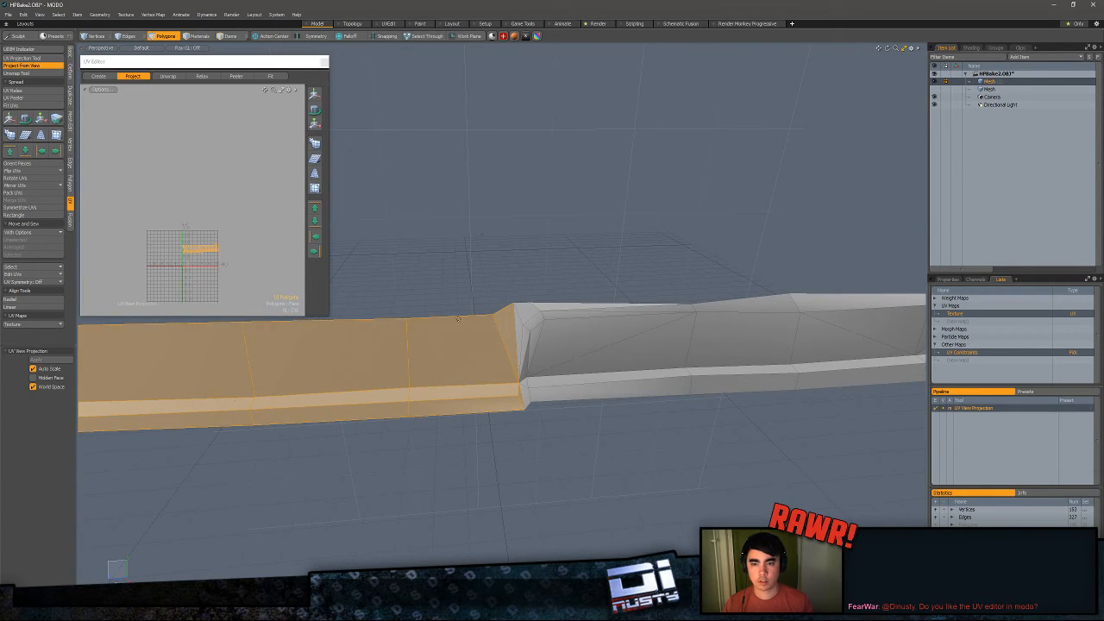
pyautogui.moveTo(153, 284); pyautogui.dragTo(141, 294)
pyautogui.press('q')
# - Hide the second front segment and select the next stretch of front faces up to the protruding corner
pyautogui.moveTo(545, 268)
pyautogui.keyDown('alt'); pyautogui.keyDown('shift'); pyautogui.mouseDown()
pyautogui.moveTo(591, 239)
pyautogui.moveTo(511, 284)
pyautogui.moveTo(492, 276)
pyautogui.mouseUp(); pyautogui.keyUp('shift'); pyautogui.keyUp('alt')
pyautogui.press('h')
pyautogui.moveTo(471, 202); pyautogui.dragTo(739, 333, button='right')
pyautogui.keyDown('alt'); pyautogui.keyDown('shift'); pyautogui.moveTo(739, 323); pyautogui.dragTo(617, 330); pyautogui.keyUp('shift'); pyautogui.keyUp('alt')
pyautogui.moveTo(483, 248)
pyautogui.keyDown('shift'); pyautogui.mouseDown(button='right')
pyautogui.moveTo(603, 392)
pyautogui.moveTo(602, 297)
pyautogui.mouseUp(button='right'); pyautogui.keyUp('shift')
pyautogui.scroll(4, 601, 288)
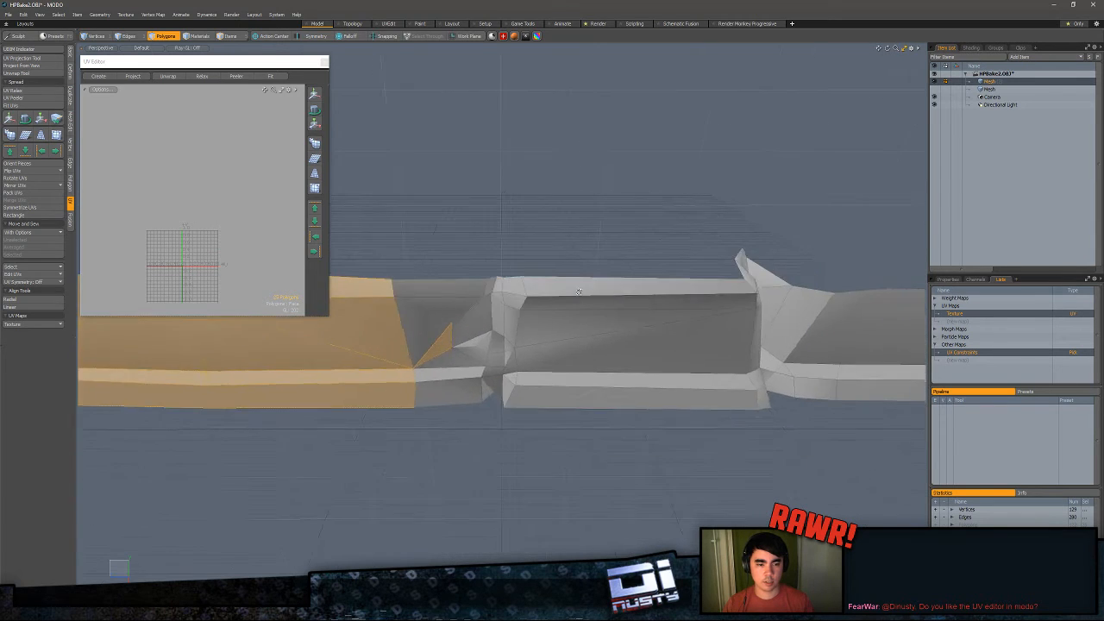
pyautogui.scroll(-3, 569, 282)
pyautogui.keyDown('alt'); pyautogui.moveTo(561, 280); pyautogui.dragTo(509, 263); pyautogui.keyUp('alt')
pyautogui.moveTo(482, 235)
pyautogui.keyDown('shift'); pyautogui.mouseDown(button='right')
pyautogui.moveTo(434, 288)
pyautogui.moveTo(621, 223)
pyautogui.mouseUp(button='right'); pyautogui.keyUp('shift')
pyautogui.keyDown('alt'); pyautogui.keyDown('shift'); pyautogui.moveTo(620, 226); pyautogui.dragTo(493, 233); pyautogui.keyUp('shift'); pyautogui.keyUp('alt')
pyautogui.moveTo(466, 246)
pyautogui.keyDown('shift'); pyautogui.mouseDown(button='right')
pyautogui.moveTo(554, 420)
pyautogui.moveTo(557, 379)
pyautogui.mouseUp(button='right'); pyautogui.keyUp('shift')
pyautogui.scroll(4, 547, 302)
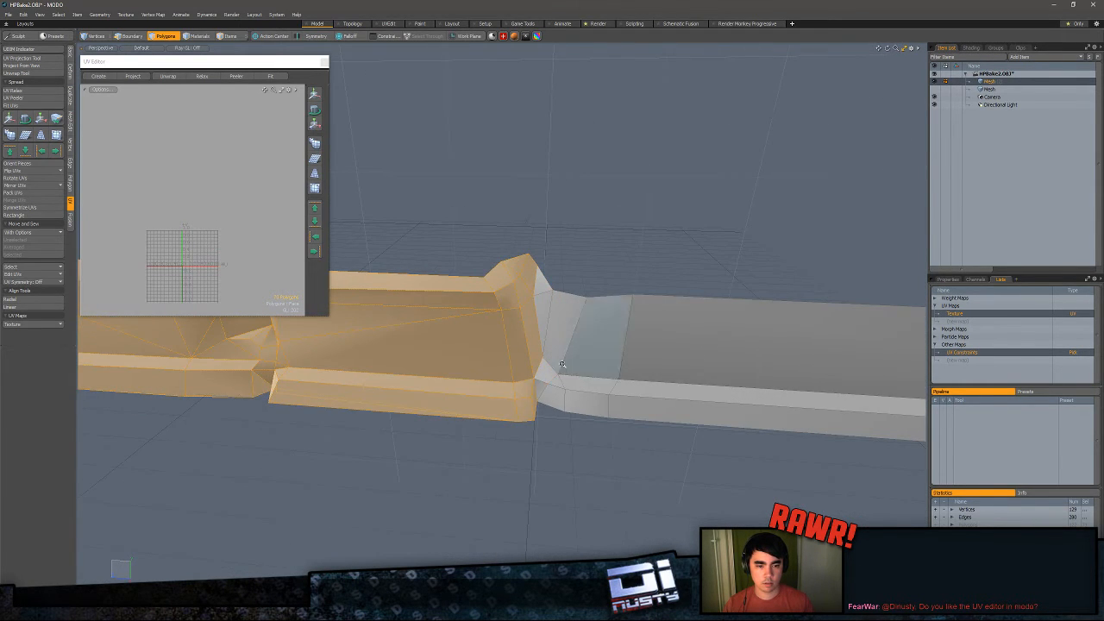
pyautogui.keyDown('alt'); pyautogui.moveTo(546, 396); pyautogui.dragTo(508, 281); pyautogui.keyUp('alt')
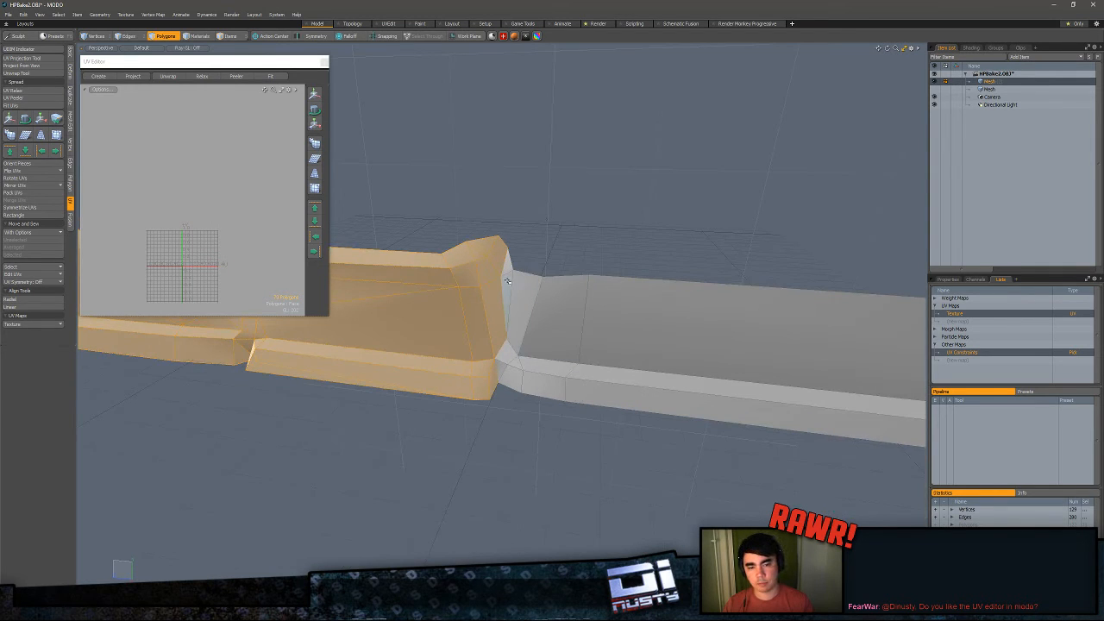
# - Project the third front stretch's UVs from the view and move its shell down and left
pyautogui.click(133, 76)
pyautogui.press('w')
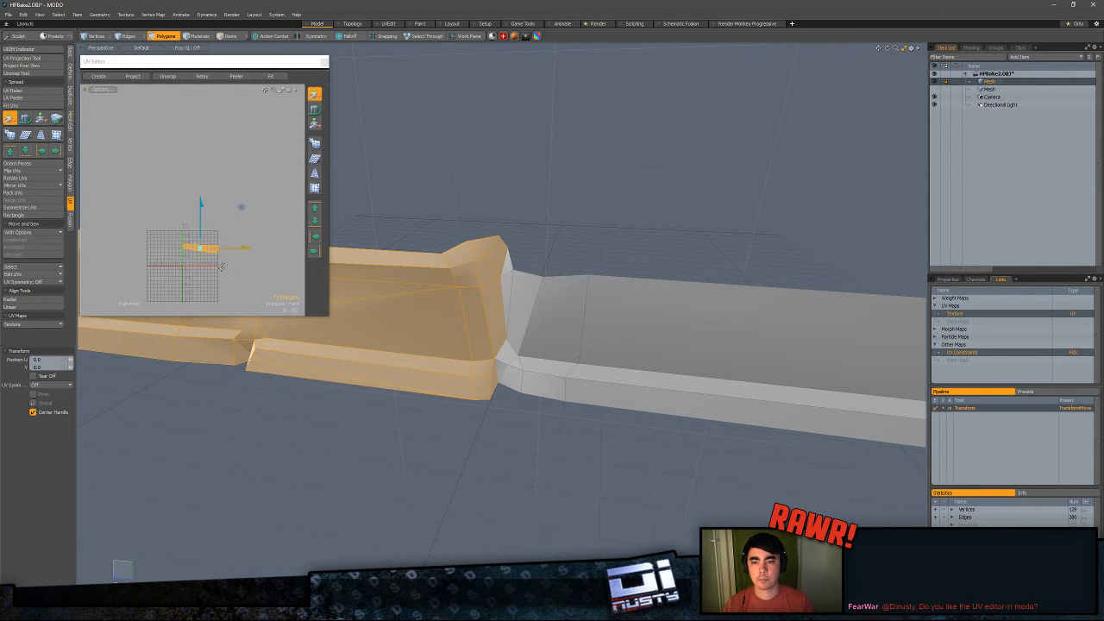
pyautogui.moveTo(201, 250); pyautogui.dragTo(147, 281)
pyautogui.press('q')
# - Hide the third front stretch and select the fourth segment's front faces up to the next notch
pyautogui.scroll(-4, 552, 298)
pyautogui.moveTo(579, 303)
pyautogui.keyDown('alt'); pyautogui.mouseDown()
pyautogui.moveTo(552, 297)
pyautogui.moveTo(571, 284)
pyautogui.mouseUp(); pyautogui.keyUp('alt')
pyautogui.press('h')
pyautogui.moveTo(431, 199)
pyautogui.mouseDown(button='right')
pyautogui.moveTo(511, 408)
pyautogui.moveTo(707, 215)
pyautogui.mouseUp(button='right')
pyautogui.scroll(3, 708, 215)
pyautogui.keyDown('alt'); pyautogui.moveTo(707, 259); pyautogui.dragTo(565, 280); pyautogui.keyUp('alt')
pyautogui.moveTo(563, 289)
pyautogui.keyDown('ctrl'); pyautogui.mouseDown()
pyautogui.moveTo(557, 399)
pyautogui.moveTo(561, 362)
pyautogui.mouseUp(); pyautogui.keyUp('ctrl')
pyautogui.keyDown('shift'); pyautogui.click(548, 384); pyautogui.keyUp('shift')
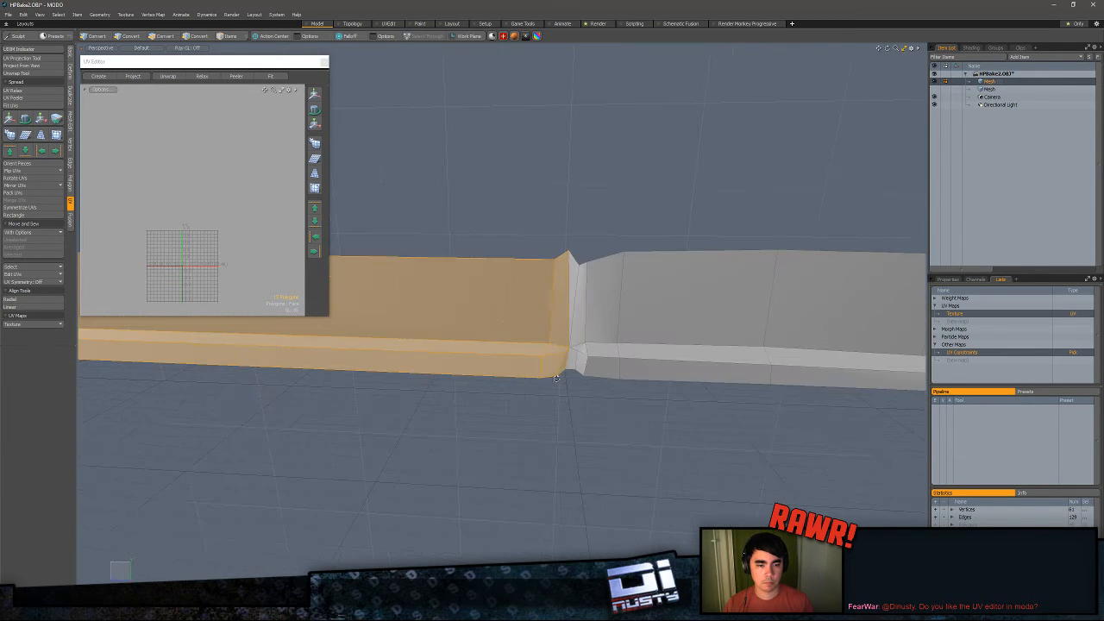
# - Project the fourth front segment's UVs from the view and move its shell to the lower part of the grid
pyautogui.click(133, 76)
pyautogui.click(242, 208)
pyautogui.press('w')
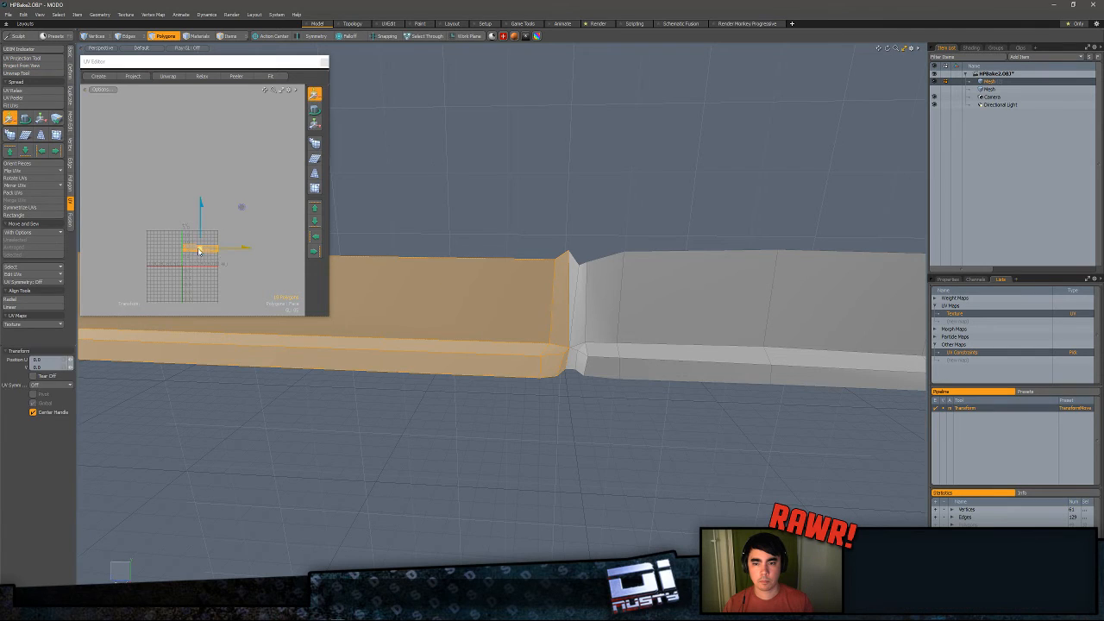
pyautogui.moveTo(200, 250); pyautogui.dragTo(176, 293)
pyautogui.press('Escape')
# - Hide the fourth front segment and select all faces of the last remaining front segment
pyautogui.keyDown('ctrl'); pyautogui.keyDown('alt'); pyautogui.moveTo(493, 235); pyautogui.dragTo(457, 237); pyautogui.keyUp('alt'); pyautogui.keyUp('ctrl')
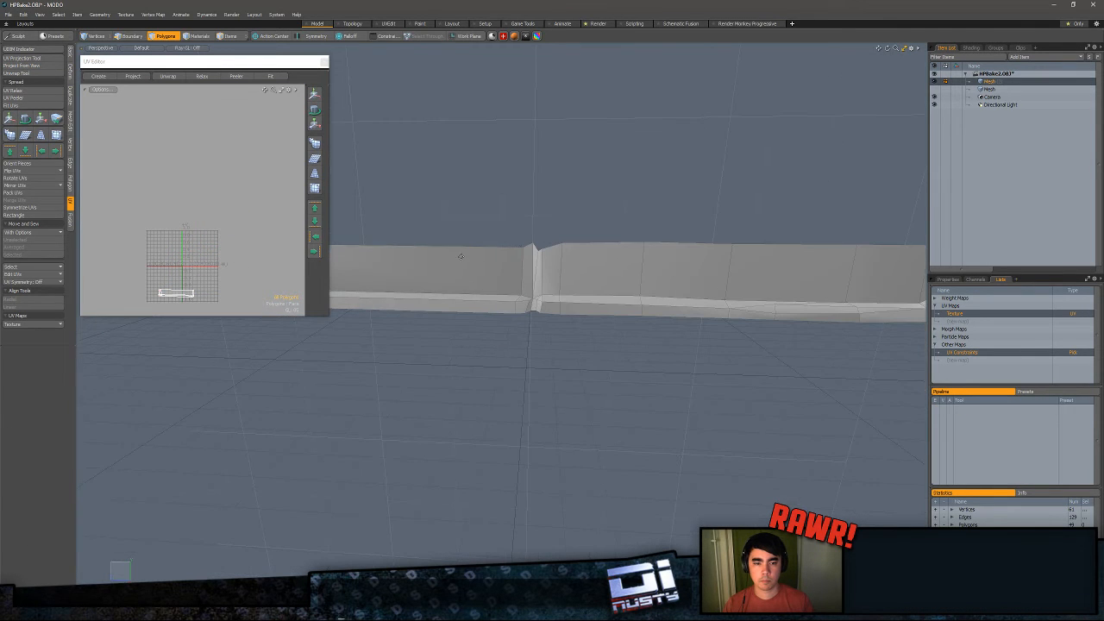
pyautogui.doubleClick(457, 255)
pyautogui.press('Delete')
pyautogui.scroll(-4, 496, 264)
pyautogui.keyDown('alt'); pyautogui.moveTo(496, 264); pyautogui.dragTo(458, 268); pyautogui.keyUp('alt')
pyautogui.moveTo(510, 266)
pyautogui.mouseDown(button='right')
pyautogui.moveTo(691, 372)
pyautogui.moveTo(733, 293)
pyautogui.mouseUp(button='right')
pyautogui.moveTo(604, 226)
pyautogui.keyDown('alt'); pyautogui.mouseDown()
pyautogui.moveTo(495, 229)
pyautogui.moveTo(562, 204)
pyautogui.mouseUp(); pyautogui.keyUp('alt')
pyautogui.moveTo(562, 203)
pyautogui.mouseDown(button='right')
pyautogui.moveTo(777, 275)
pyautogui.moveTo(690, 233)
pyautogui.mouseUp(button='right')
pyautogui.keyDown('alt'); pyautogui.moveTo(587, 211); pyautogui.dragTo(469, 210); pyautogui.keyUp('alt')
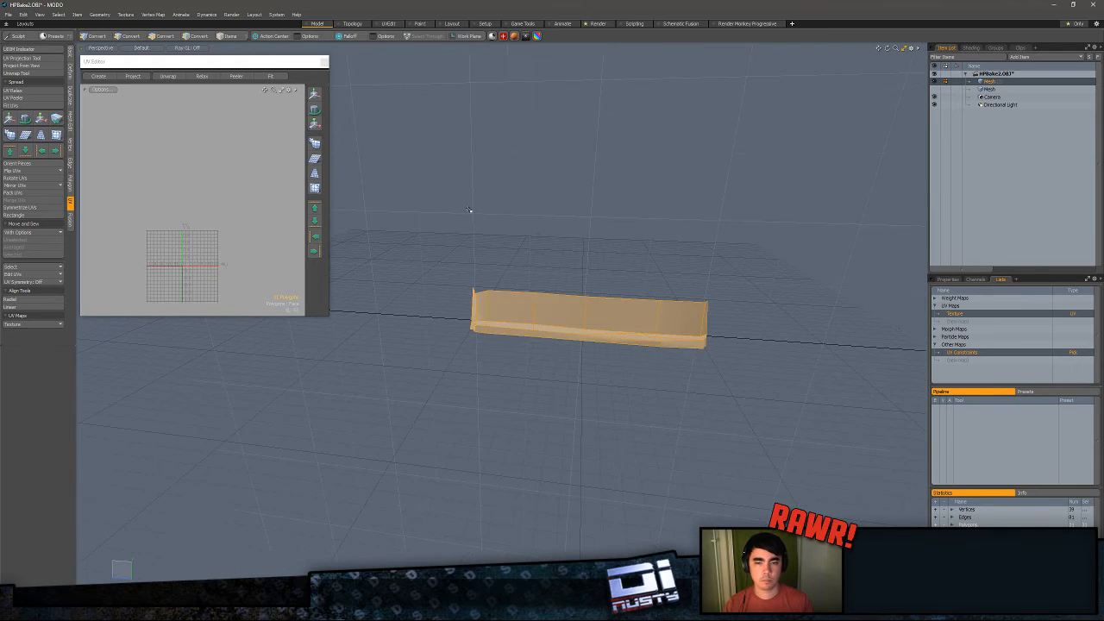
# - Project the last front segment's UVs from the view and unhide all of the mesh's faces
pyautogui.click(139, 76)
pyautogui.press('q')
pyautogui.click(216, 248)
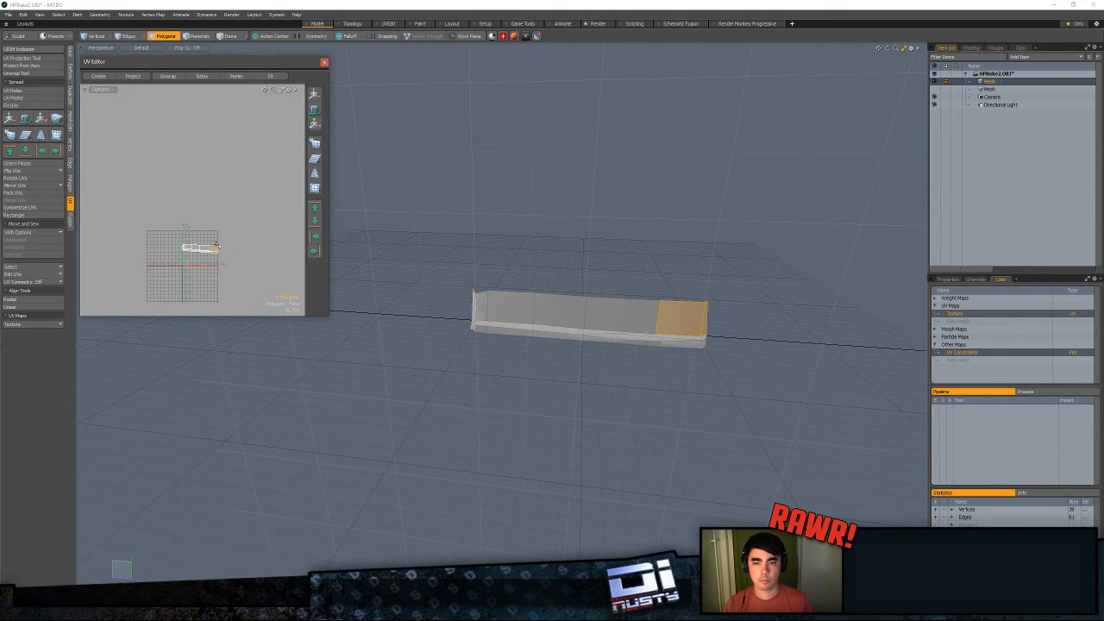
pyautogui.scroll(-2, 243, 234)
pyautogui.click(258, 246)
pyautogui.press('h')
pyautogui.press('u')
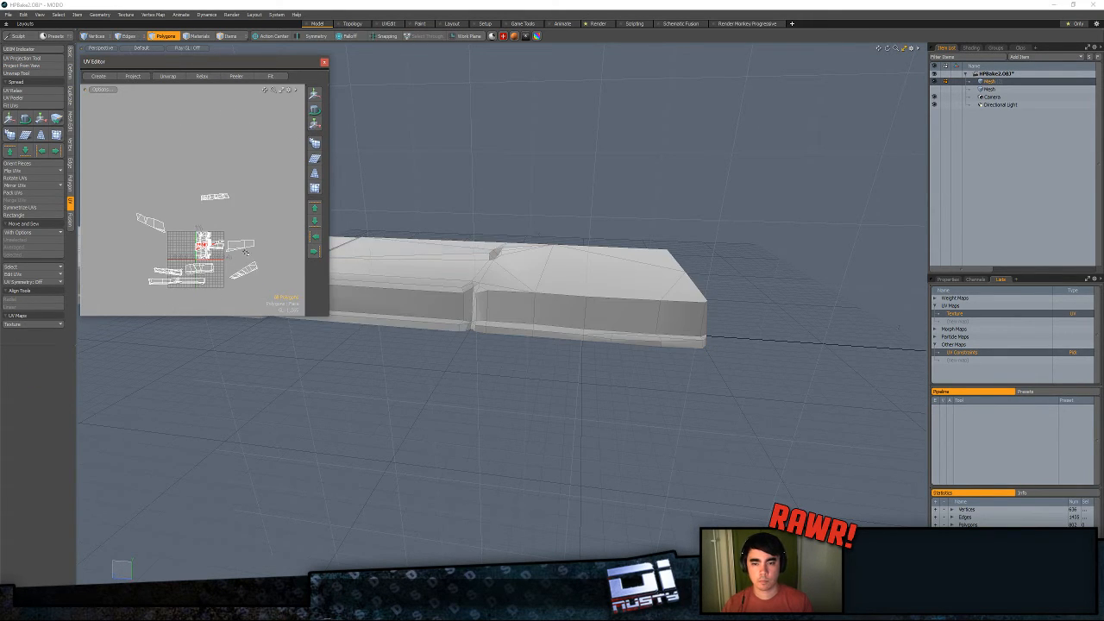
# - Select all UV shells, relax them in Conformal mode and straighten them with Orient Pieces
pyautogui.moveTo(93, 207); pyautogui.dragTo(294, 223, button='right')
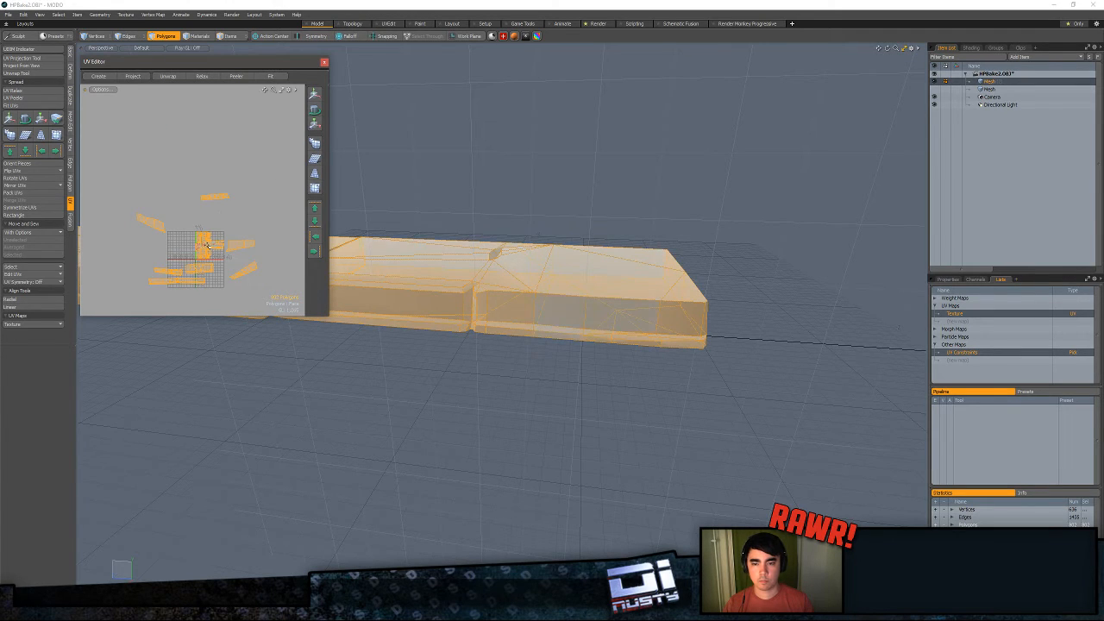
pyautogui.click(32, 91)
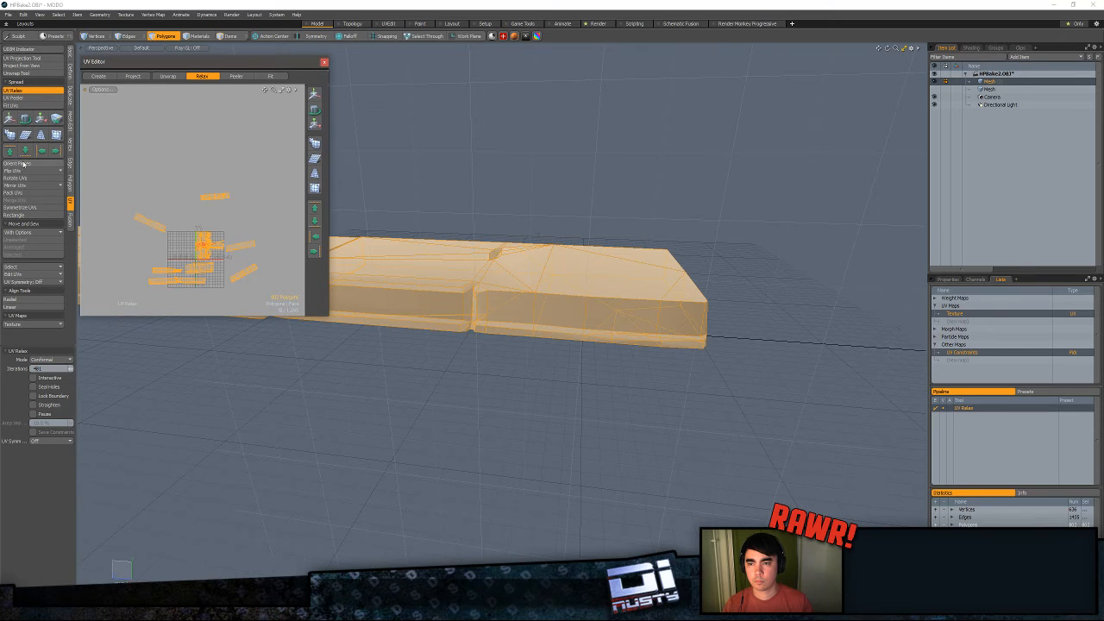
pyautogui.click(23, 163)
pyautogui.click(551, 345)
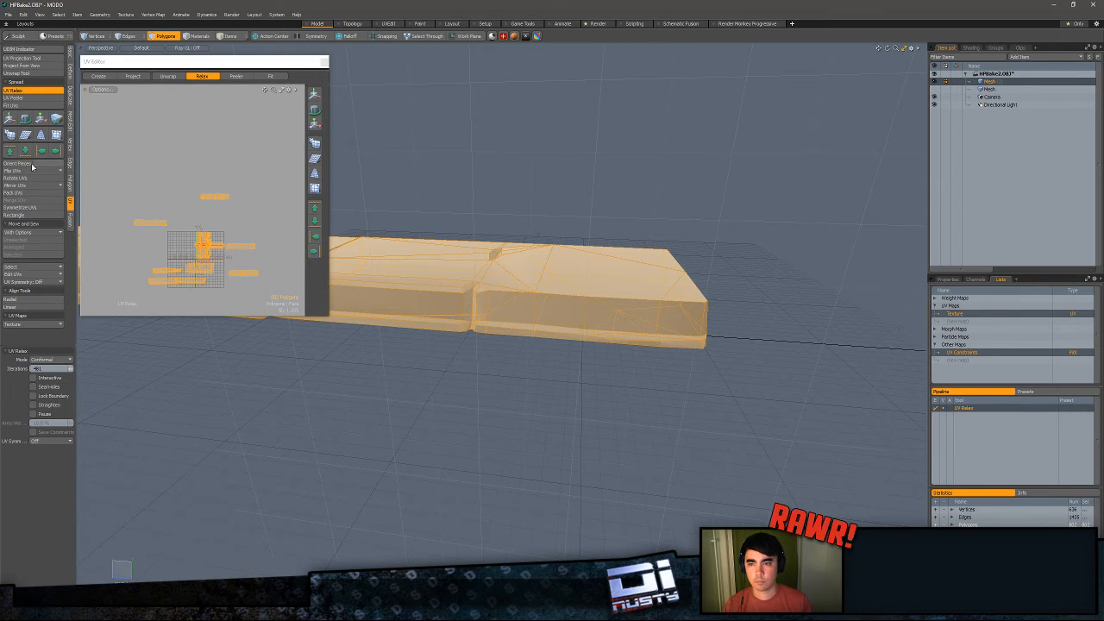
# - Pack all selected UV shells into the unit square with the ETEREA UV Tools
pyautogui.click(537, 36)
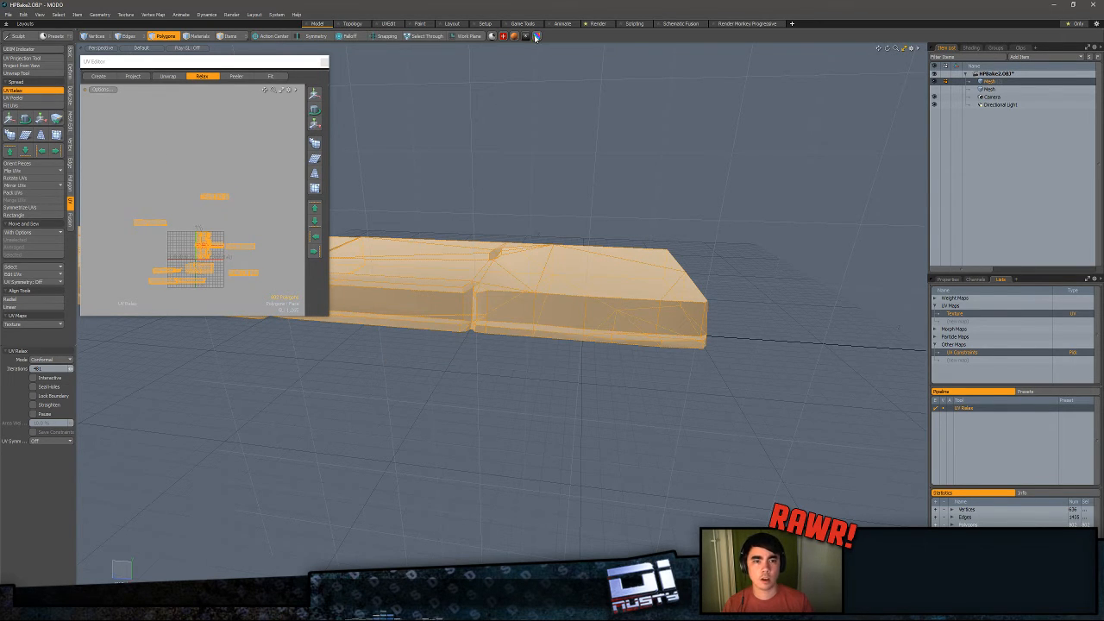
pyautogui.moveTo(549, 54); pyautogui.dragTo(554, 67)
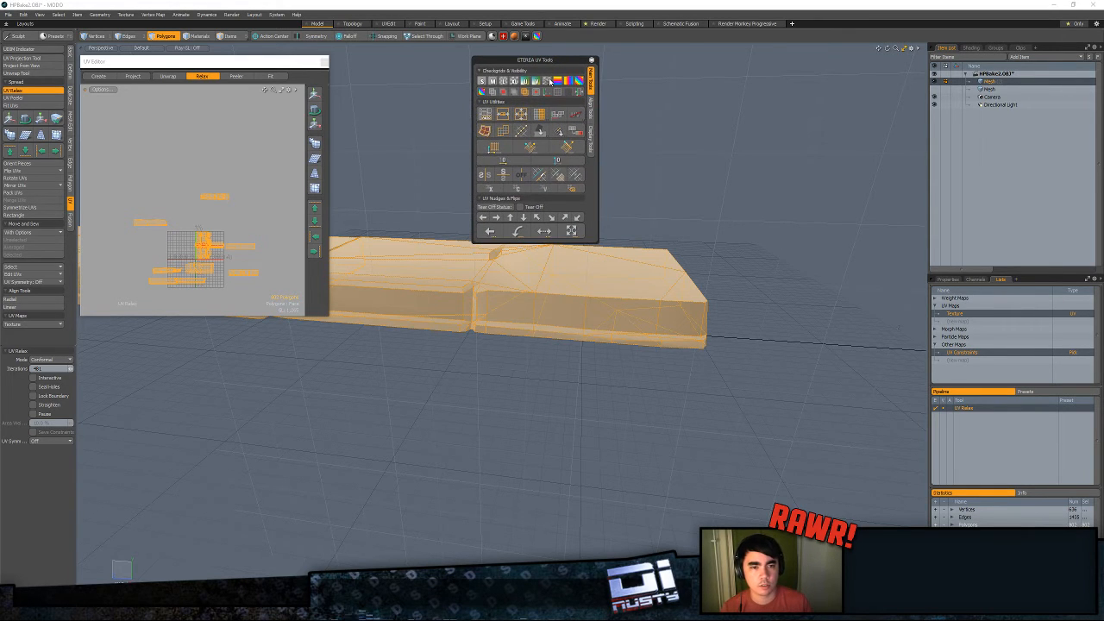
pyautogui.click(487, 116)
pyautogui.click(269, 184)
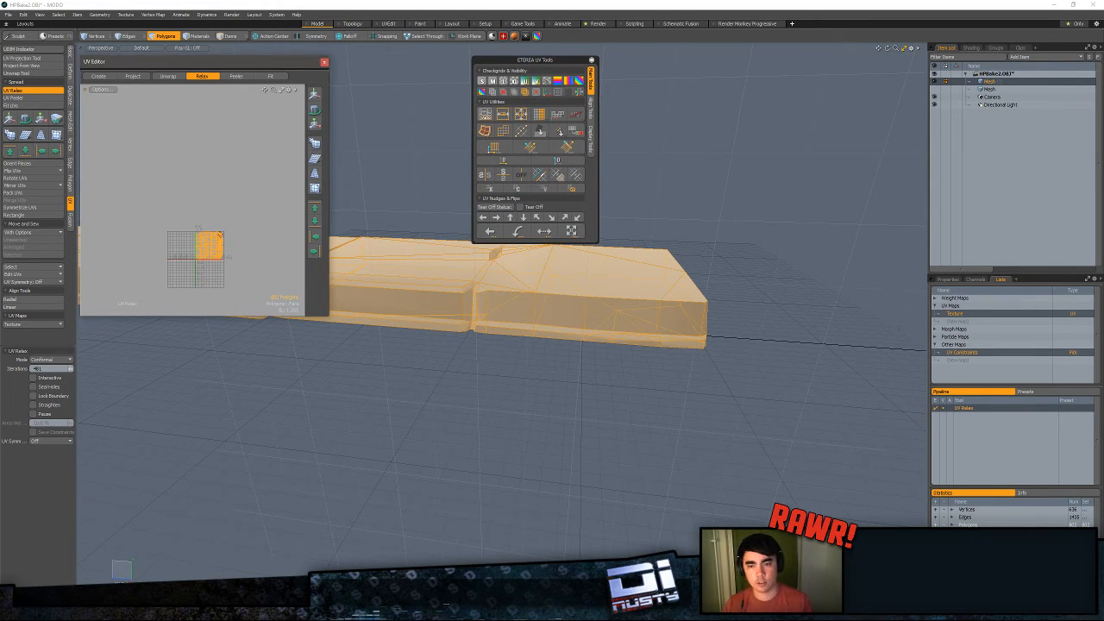
pyautogui.press('q')
# - Examine the packed UV layout up close for distorted or overlapping shells
pyautogui.keyDown('ctrl'); pyautogui.keyDown('alt'); pyautogui.moveTo(207, 214); pyautogui.dragTo(306, 250); pyautogui.keyUp('alt'); pyautogui.keyUp('ctrl')
pyautogui.keyDown('alt'); pyautogui.keyDown('shift'); pyautogui.moveTo(256, 302); pyautogui.dragTo(257, 173); pyautogui.keyUp('shift'); pyautogui.keyUp('alt')
pyautogui.scroll(2, 220, 149)
pyautogui.press('1')
pyautogui.scroll(1, 231, 129)
pyautogui.keyDown('alt'); pyautogui.keyDown('shift'); pyautogui.moveTo(256, 173); pyautogui.dragTo(194, 164); pyautogui.keyUp('shift'); pyautogui.keyUp('alt')
pyautogui.keyDown('ctrl'); pyautogui.keyDown('alt'); pyautogui.moveTo(207, 211); pyautogui.dragTo(250, 224); pyautogui.keyUp('alt'); pyautogui.keyUp('ctrl')
pyautogui.keyDown('alt'); pyautogui.keyDown('shift'); pyautogui.moveTo(210, 259); pyautogui.dragTo(209, 213); pyautogui.keyUp('shift'); pyautogui.keyUp('alt')
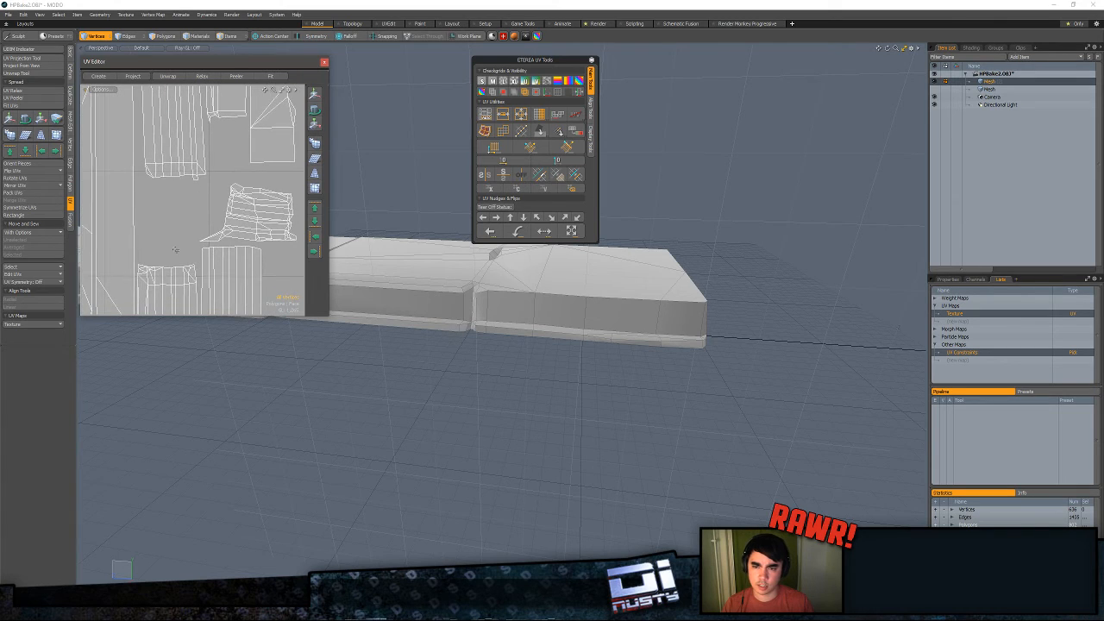
pyautogui.moveTo(133, 195)
pyautogui.mouseDown(button='right')
pyautogui.moveTo(210, 226)
pyautogui.moveTo(195, 199)
pyautogui.mouseUp(button='right')
pyautogui.keyDown('ctrl'); pyautogui.keyDown('alt'); pyautogui.moveTo(217, 194); pyautogui.dragTo(122, 188); pyautogui.keyUp('alt'); pyautogui.keyUp('ctrl')
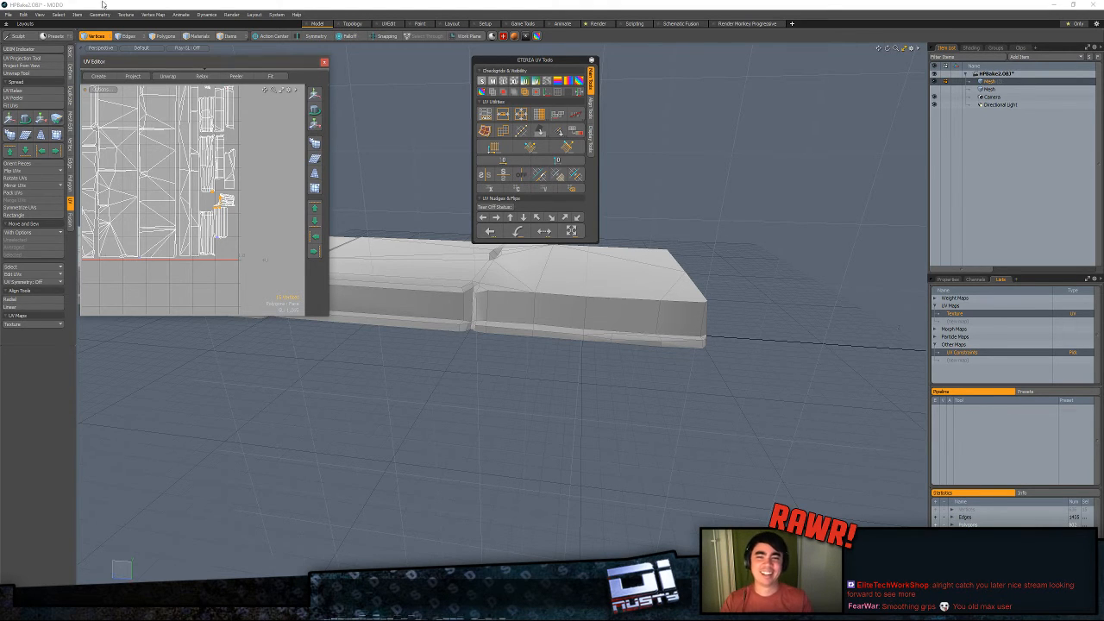
pyautogui.keyDown('ctrl'); pyautogui.keyDown('alt'); pyautogui.moveTo(215, 190); pyautogui.dragTo(221, 219); pyautogui.keyUp('alt'); pyautogui.keyUp('ctrl')
pyautogui.click(164, 141)
pyautogui.scroll(8, 164, 141)
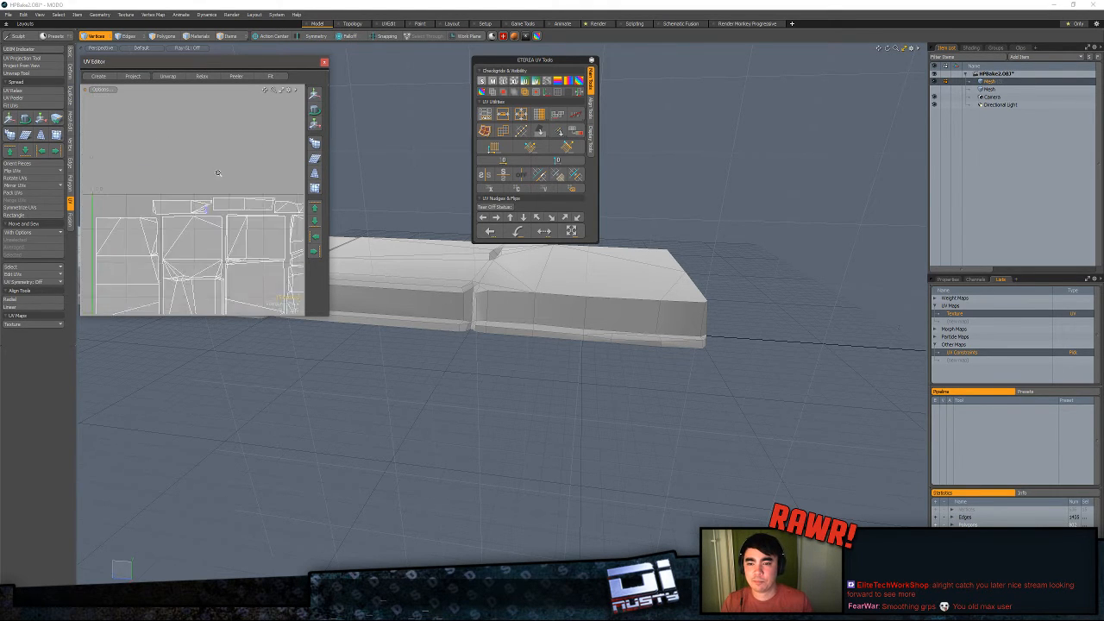
pyautogui.scroll(-10, 172, 182)
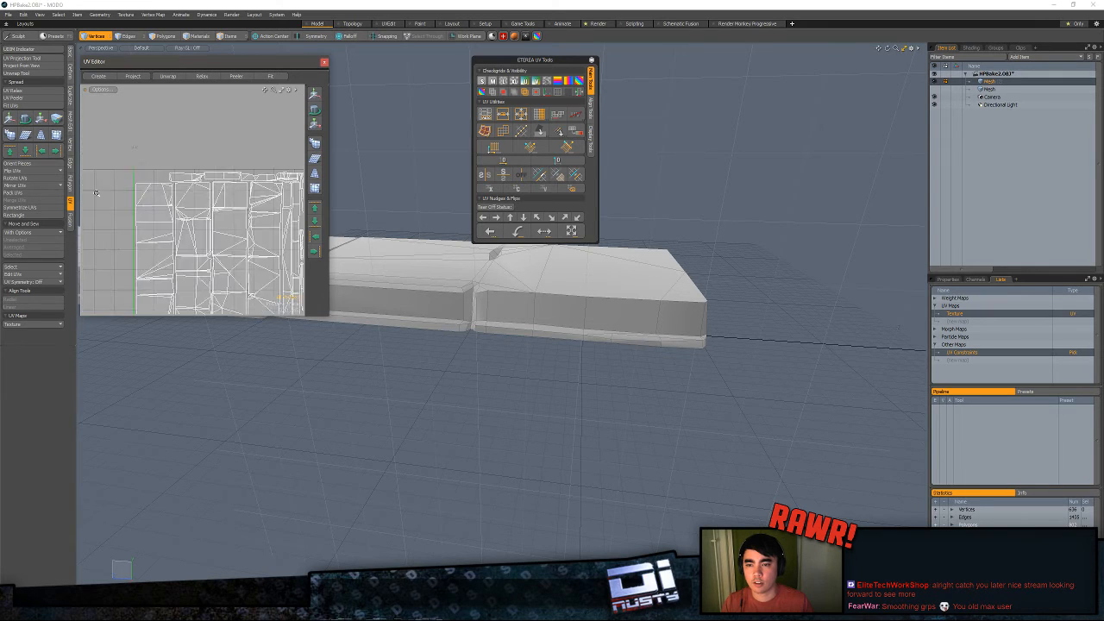
# - Convert the full polygon selection to edges and switch to the Game Tools layout with the UV editor moved aside
pyautogui.press('3')
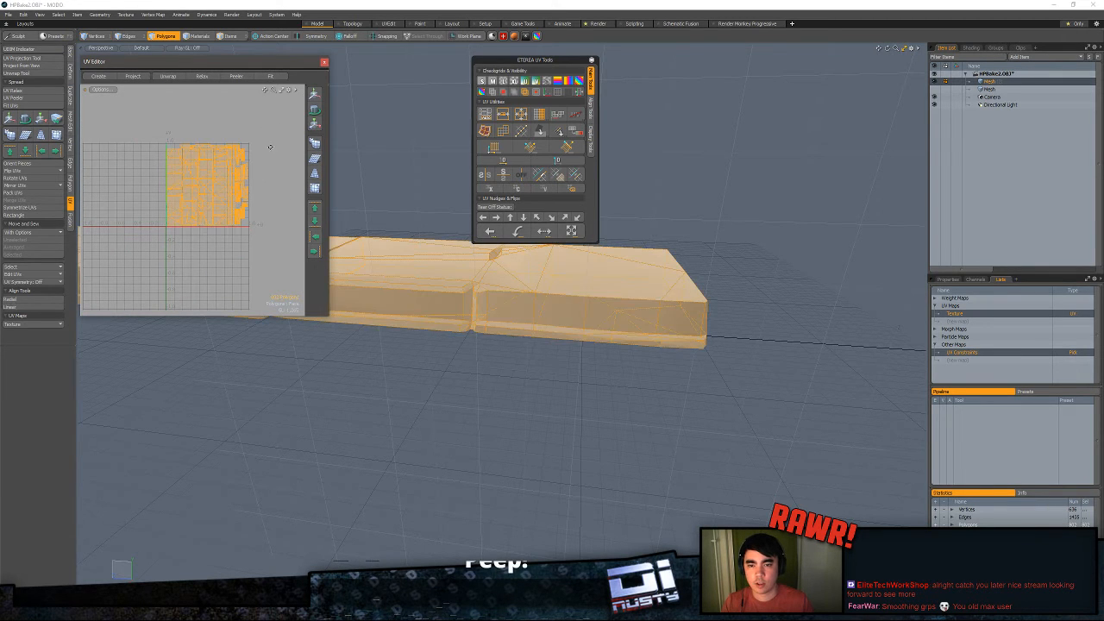
pyautogui.press('2')
pyautogui.keyDown('alt'); pyautogui.moveTo(414, 199); pyautogui.dragTo(462, 247); pyautogui.keyUp('alt')
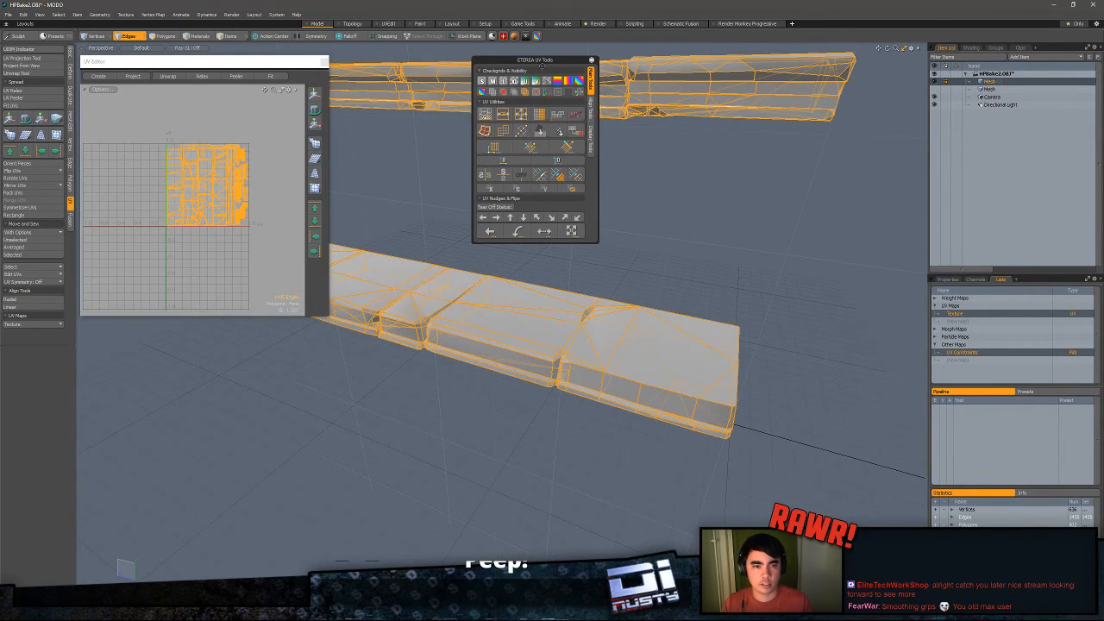
pyautogui.click(492, 37)
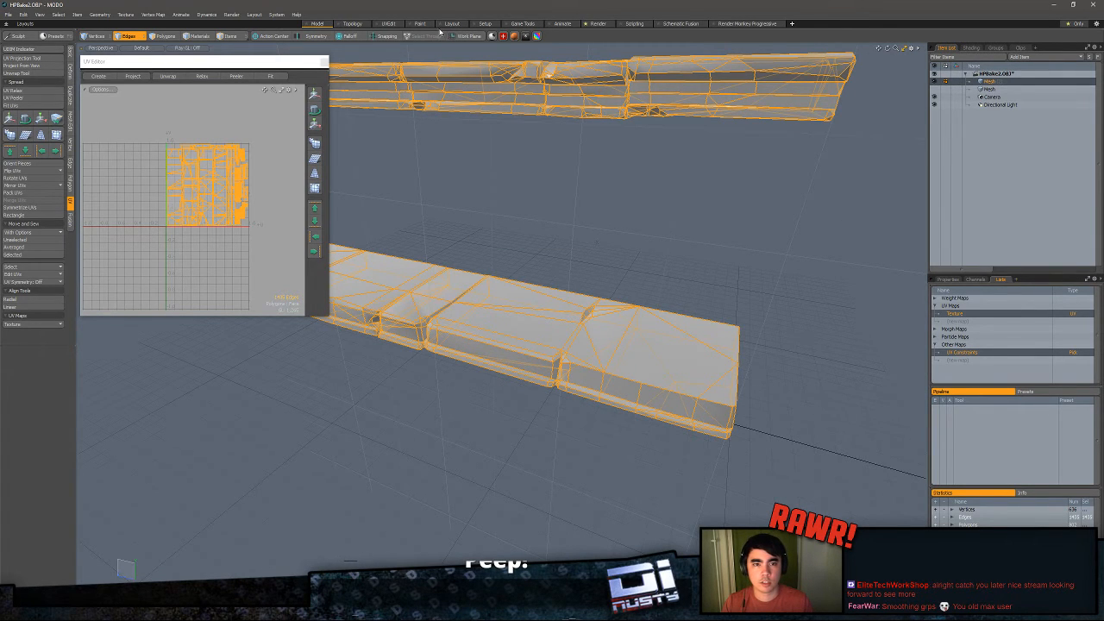
pyautogui.click(522, 23)
pyautogui.moveTo(194, 62); pyautogui.dragTo(206, 305)
# - Pop out the vertex tools into an enlarged floating window and show the Vertex Map hard edge smoothing tools
pyautogui.click(94, 101)
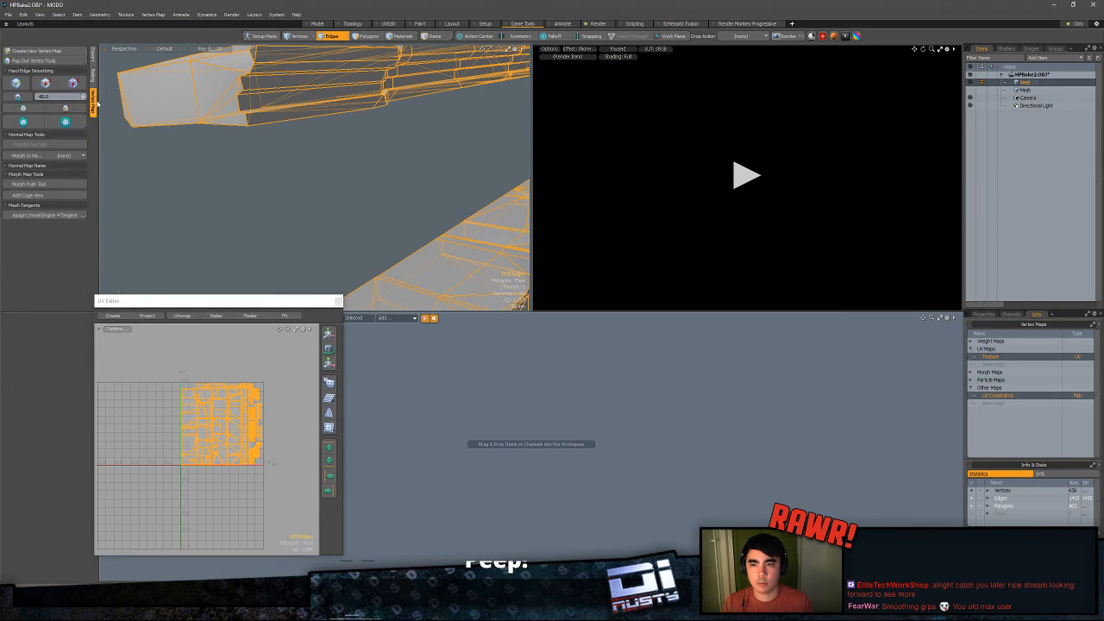
pyautogui.click(33, 61)
pyautogui.moveTo(68, 56); pyautogui.dragTo(53, 85)
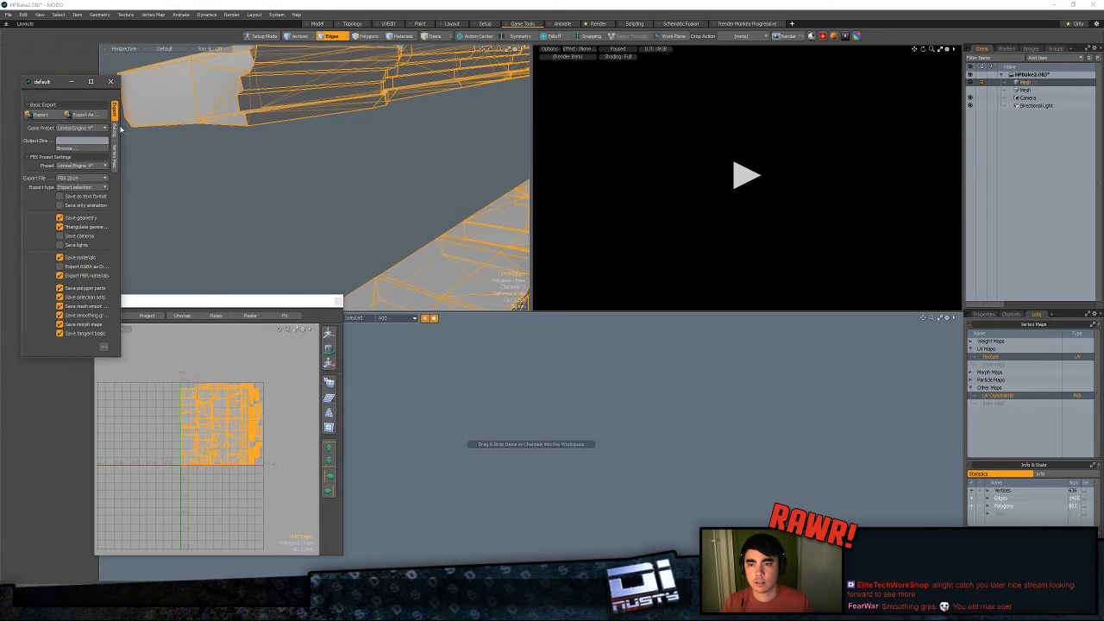
pyautogui.moveTo(121, 129); pyautogui.dragTo(177, 131)
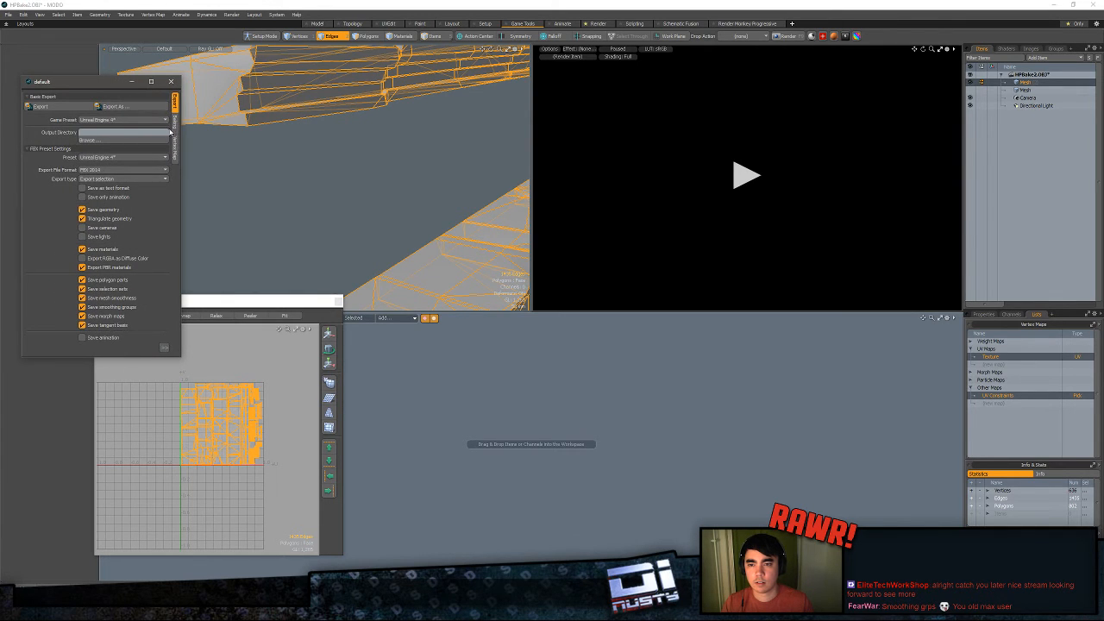
pyautogui.click(176, 152)
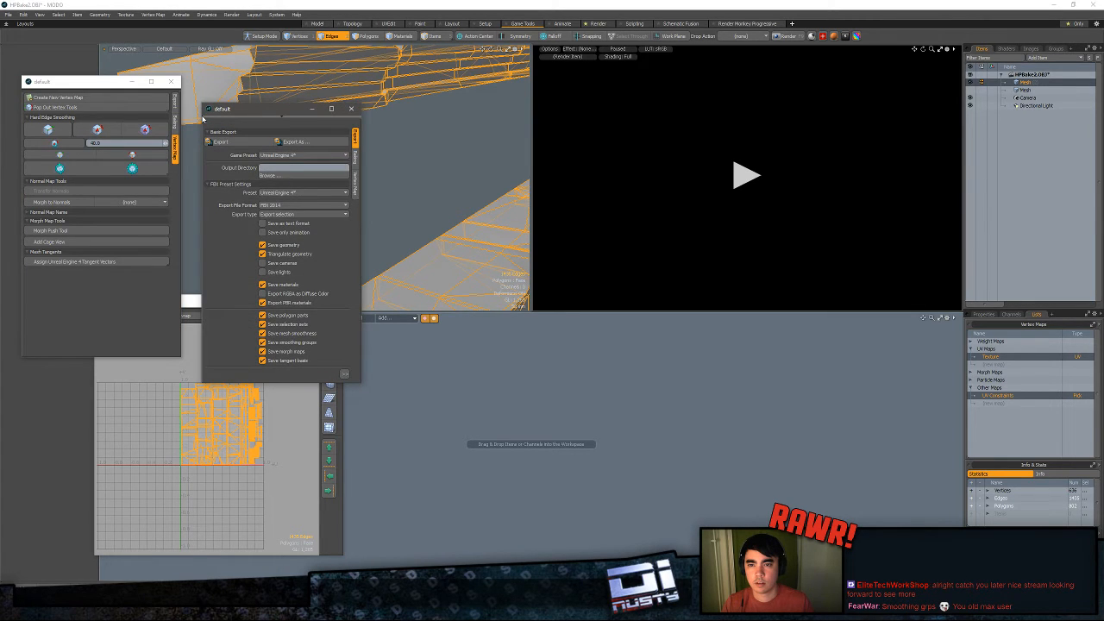
# - Return to the Model layout, arrange the floating tools window and UV editor beside the ledges, and show the Vertex Map tools
pyautogui.moveTo(243, 113); pyautogui.dragTo(178, 60)
pyautogui.click(171, 81)
pyautogui.click(319, 25)
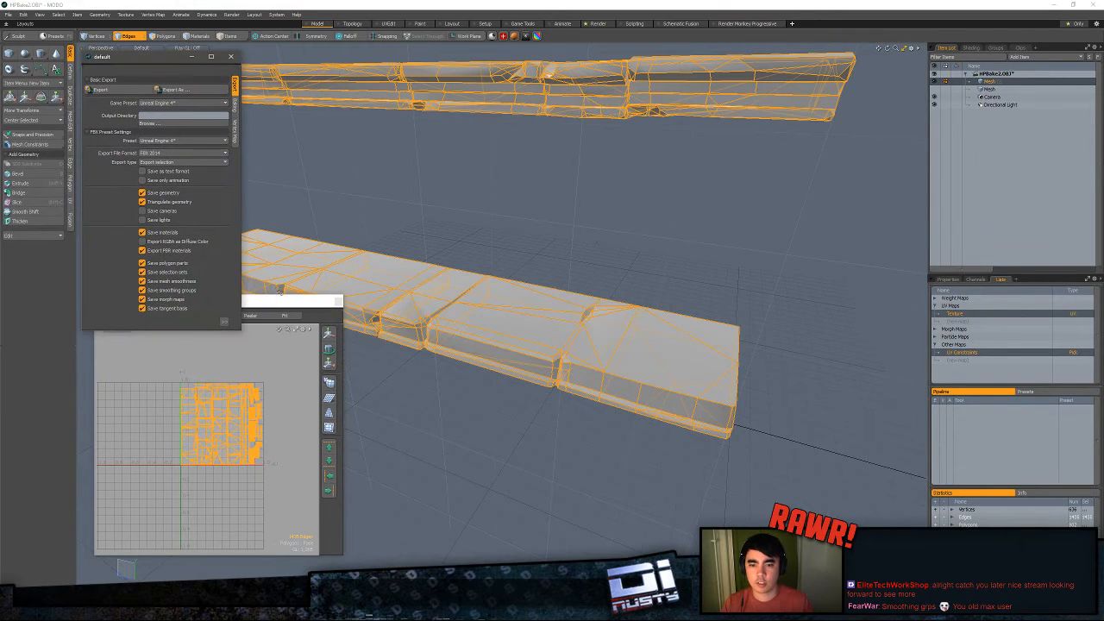
pyautogui.moveTo(280, 301); pyautogui.dragTo(869, 100)
pyautogui.scroll(-4, 518, 216)
pyautogui.moveTo(518, 207)
pyautogui.keyDown('alt'); pyautogui.mouseDown()
pyautogui.moveTo(502, 242)
pyautogui.moveTo(544, 207)
pyautogui.moveTo(509, 215)
pyautogui.mouseUp(); pyautogui.keyUp('alt')
pyautogui.scroll(-3, 502, 242)
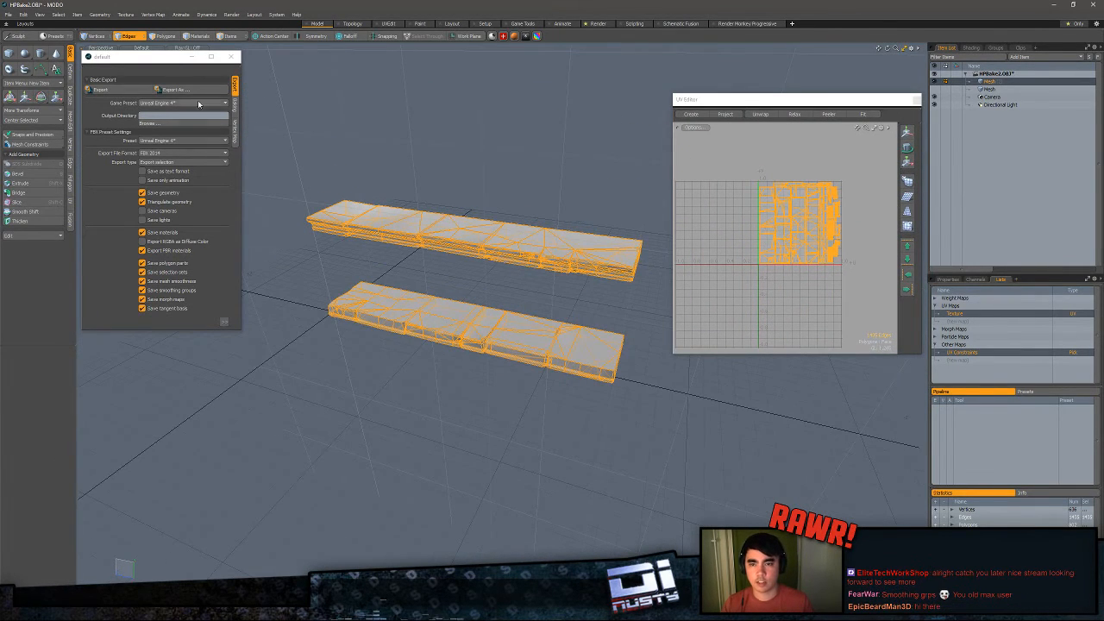
pyautogui.click(235, 132)
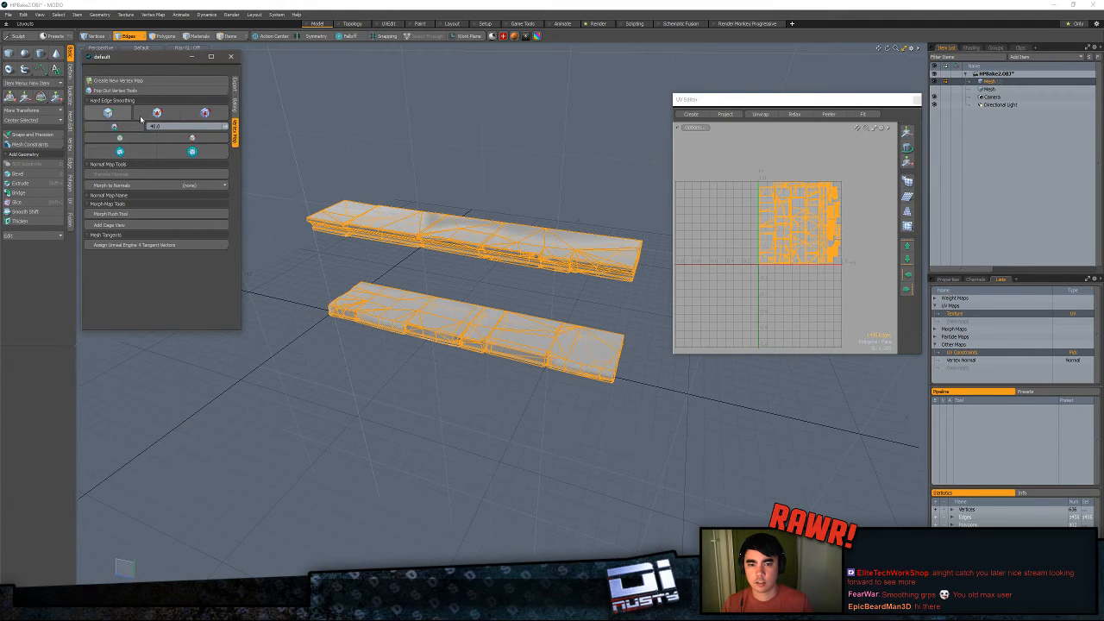
# - Select all polygons of both ledges in polygon mode and save the scene
pyautogui.click(535, 185)
pyautogui.moveTo(535, 186)
pyautogui.keyDown('alt'); pyautogui.mouseDown()
pyautogui.moveTo(418, 216)
pyautogui.moveTo(354, 190)
pyautogui.moveTo(426, 227)
pyautogui.moveTo(492, 238)
pyautogui.moveTo(466, 219)
pyautogui.mouseUp(); pyautogui.keyUp('alt')
pyautogui.press('3')
pyautogui.moveTo(346, 113)
pyautogui.mouseDown(button='right')
pyautogui.moveTo(684, 121)
pyautogui.moveTo(646, 89)
pyautogui.mouseUp(button='right')
pyautogui.keyDown('alt'); pyautogui.moveTo(604, 130); pyautogui.dragTo(630, 134); pyautogui.keyUp('alt')
pyautogui.hotkey('ctrl', 's')
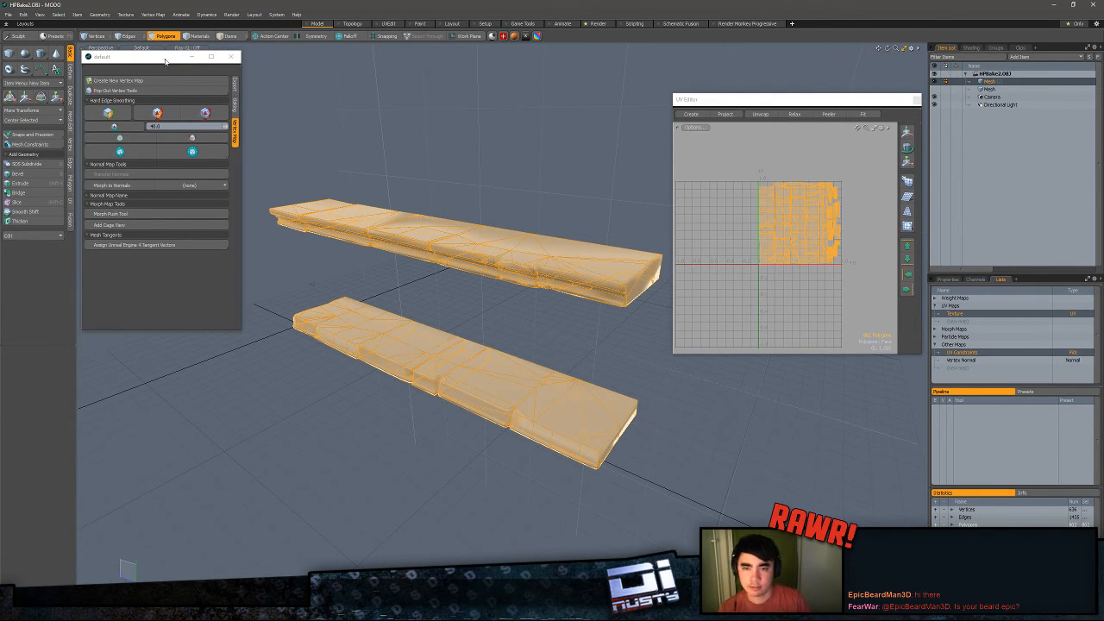
# - Harden the polygon boundaries of the selected UV map on both ledges and inspect the resulting shading with nothing selected
pyautogui.keyDown('alt'); pyautogui.moveTo(612, 55); pyautogui.dragTo(542, 201); pyautogui.keyUp('alt')
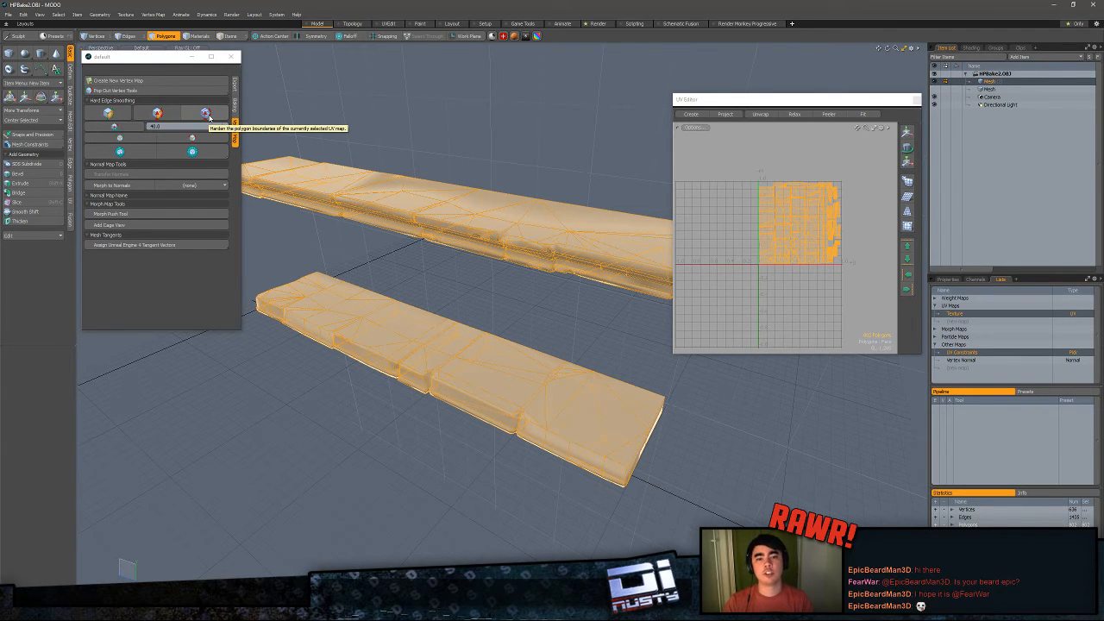
pyautogui.click(207, 116)
pyautogui.click(276, 121)
pyautogui.keyDown('alt'); pyautogui.moveTo(346, 164); pyautogui.dragTo(549, 355); pyautogui.keyUp('alt')
pyautogui.scroll(3, 509, 200)
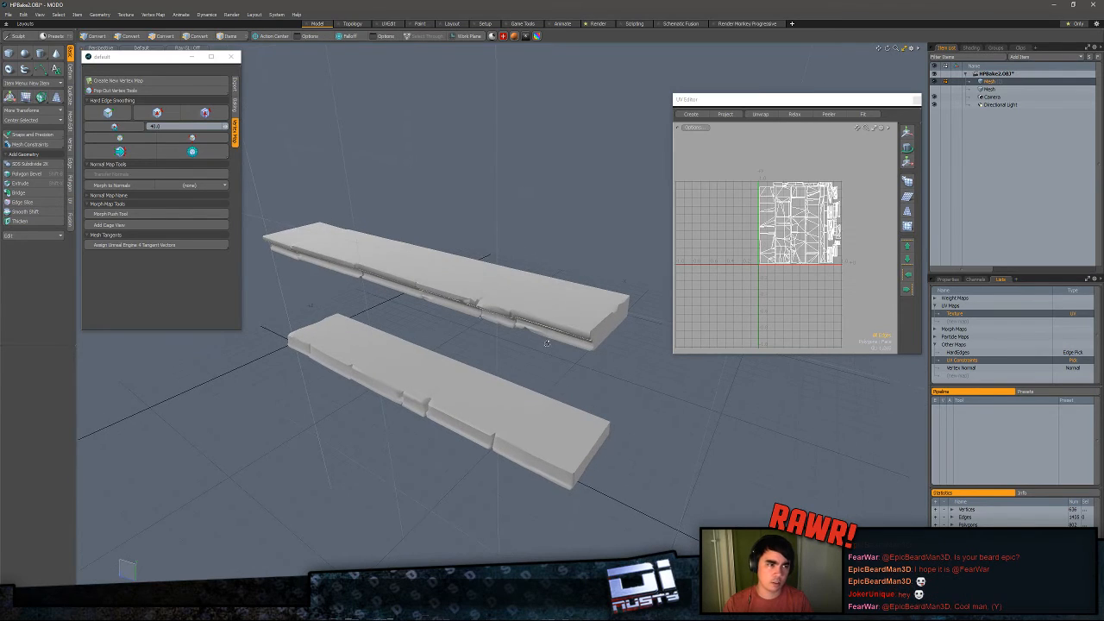
# - Export the selected mesh layer as a Wavefront OBJ named TopteststreamLP in the Exports folder
pyautogui.rightClick(993, 83)
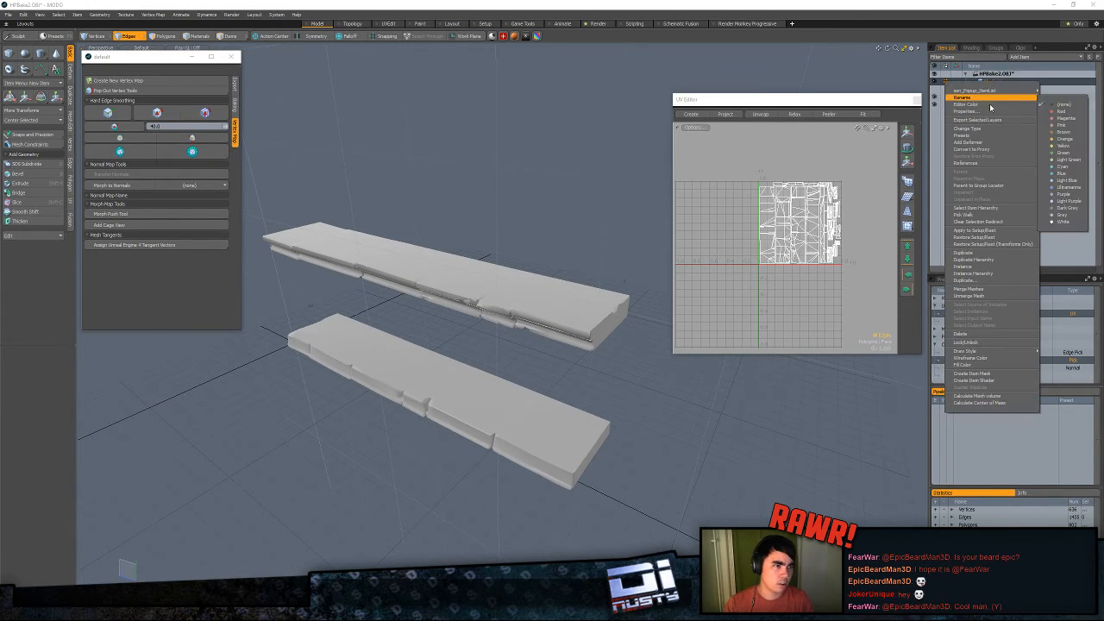
pyautogui.click(970, 119)
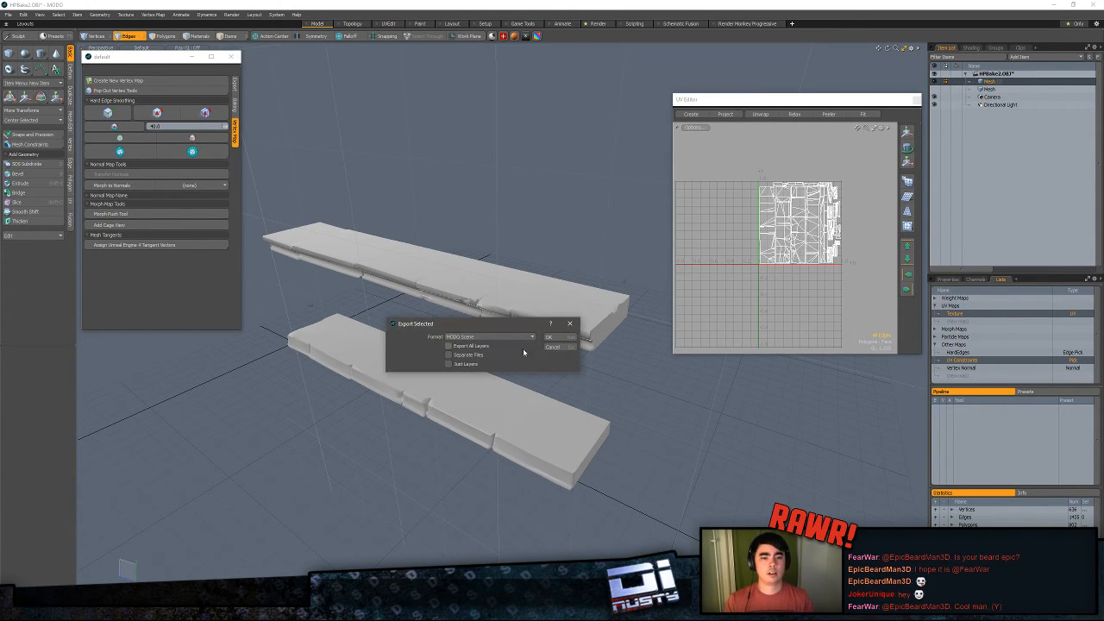
pyautogui.click(487, 336)
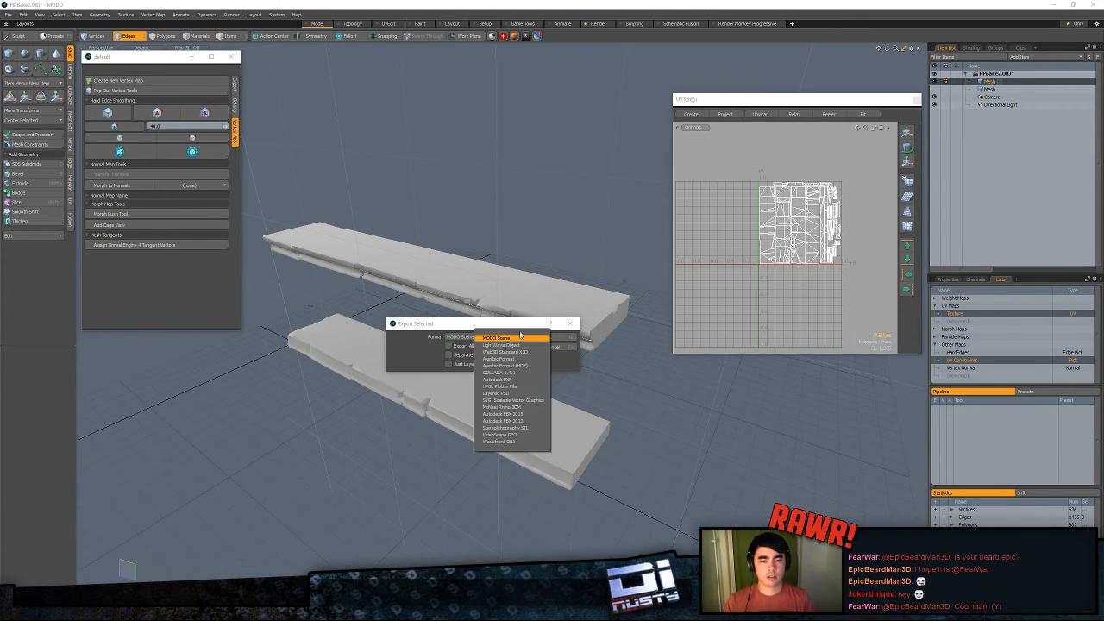
pyautogui.click(528, 441)
pyautogui.click(557, 339)
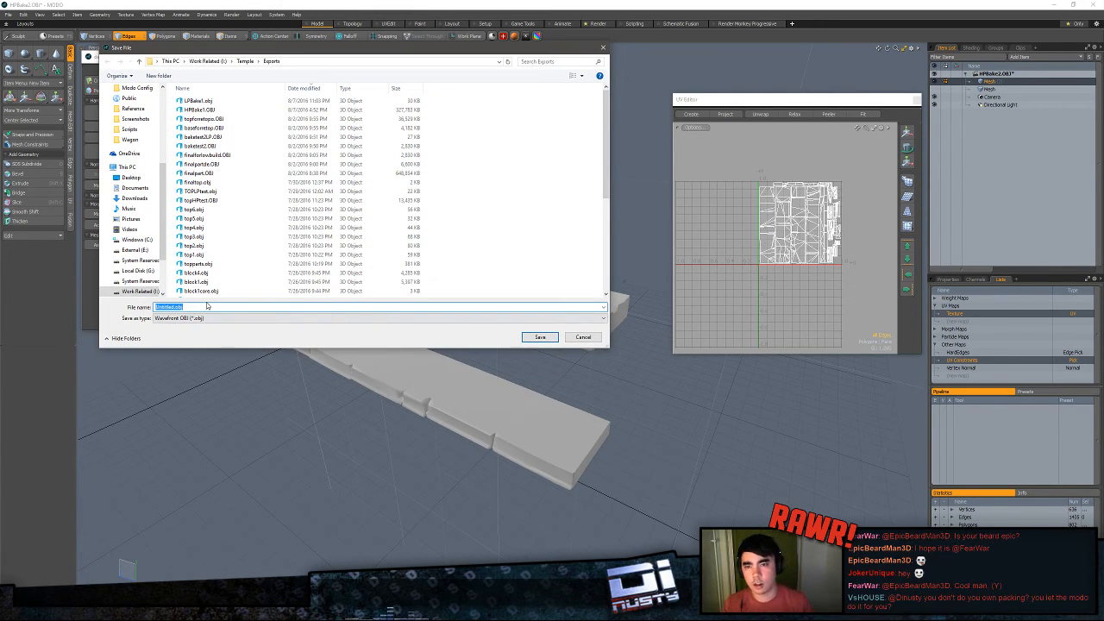
pyautogui.write('TopteststreamLP')
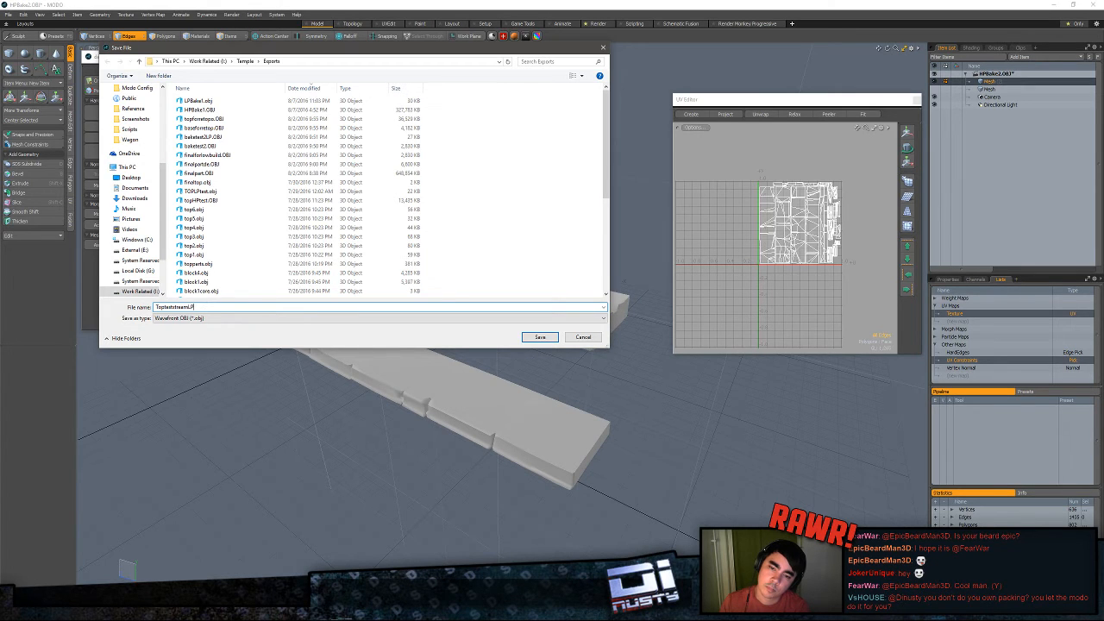
pyautogui.press('Return')
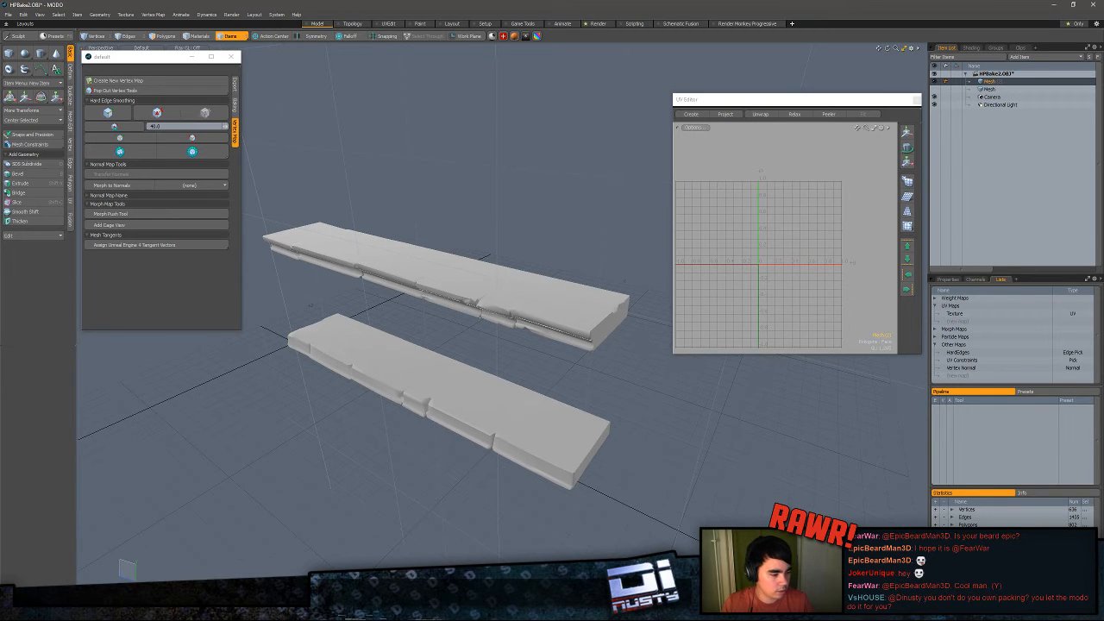
pyautogui.press('super+e')
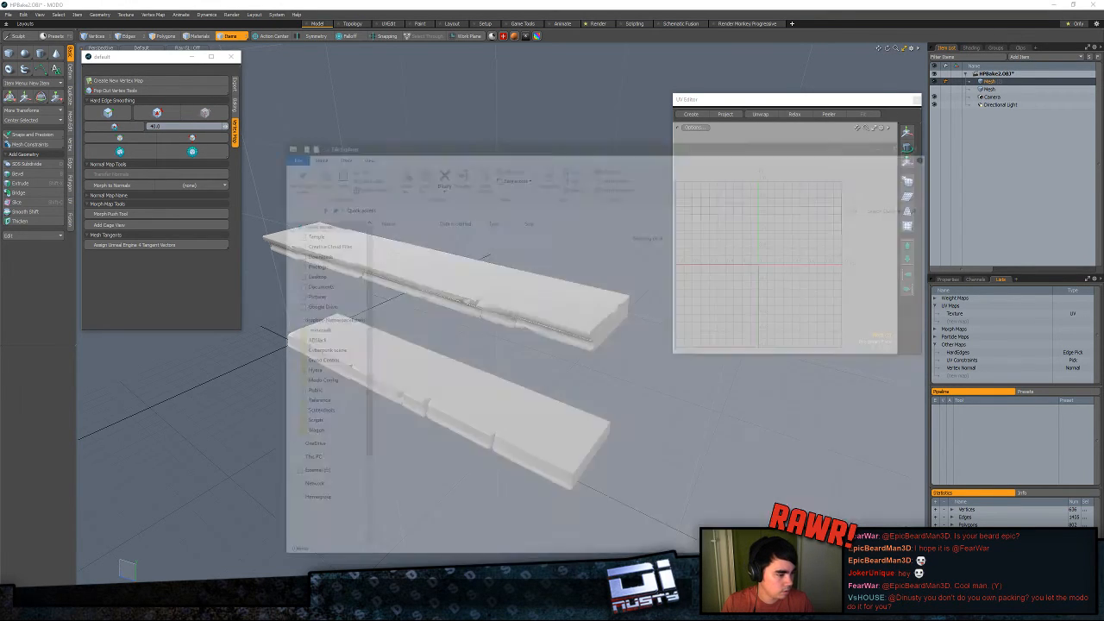
pyautogui.click(929, 142)
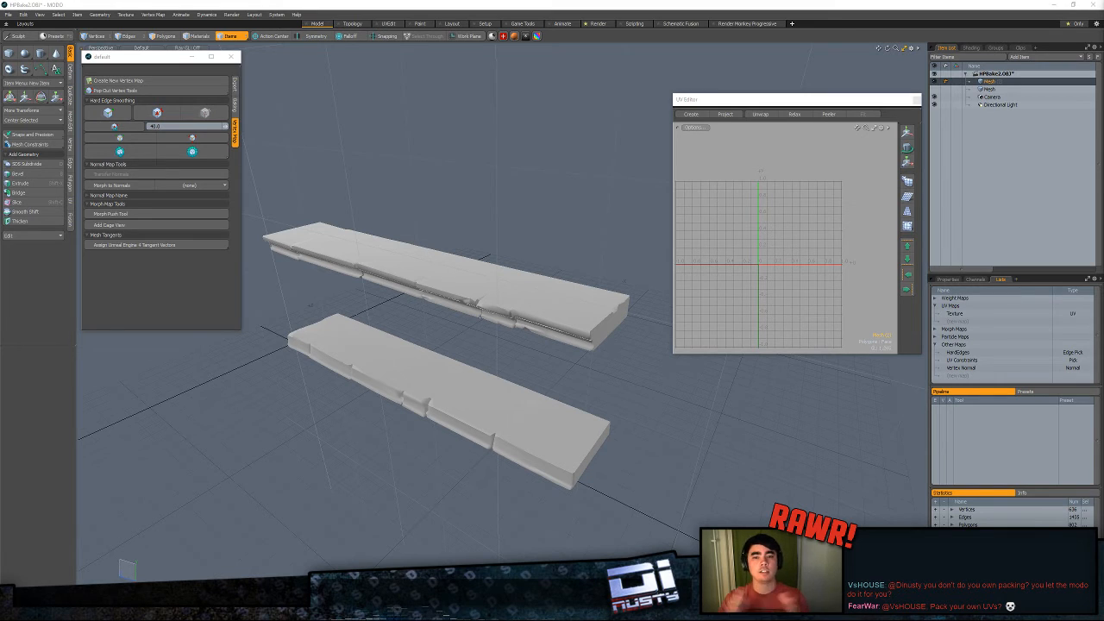
# - Switch to Substance Painter, search the smart materials for "temp", and clear the search
pyautogui.hotkey('alt', 'Tab')
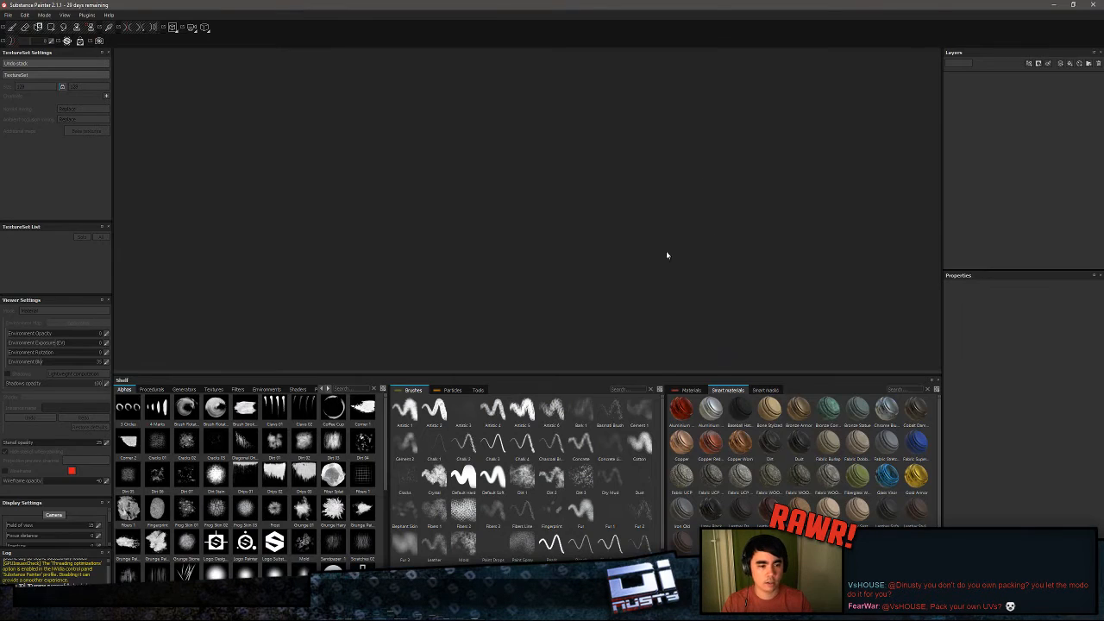
pyautogui.click(923, 385)
pyautogui.write('temp')
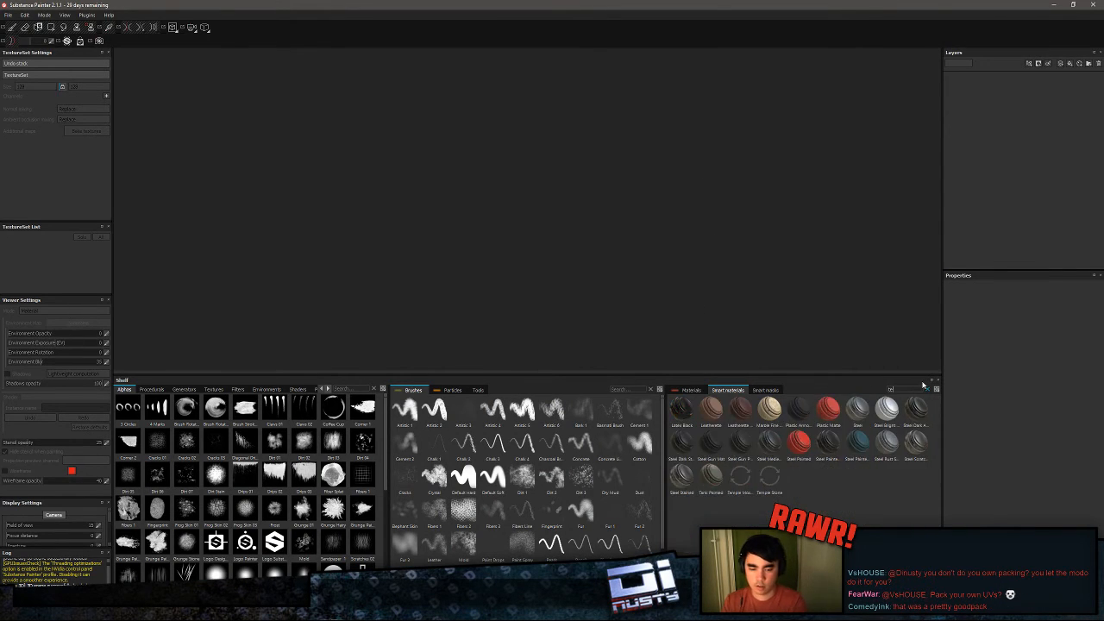
pyautogui.press('BackSpace')
pyautogui.press('BackSpace')
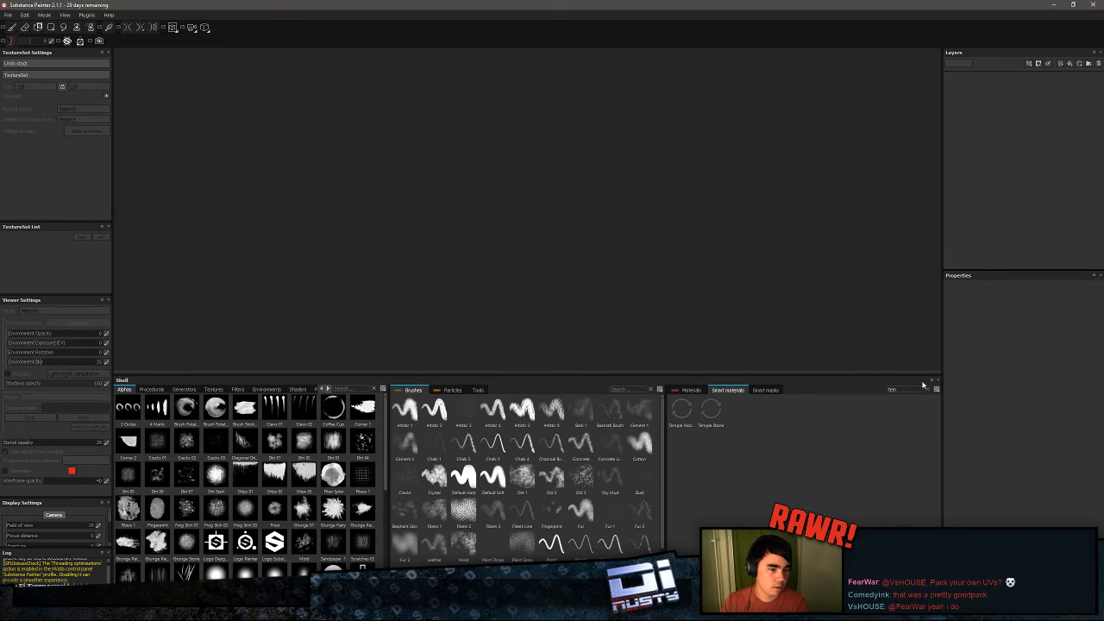
pyautogui.press('BackSpace')
pyautogui.press('BackSpace')
pyautogui.press('BackSpace')
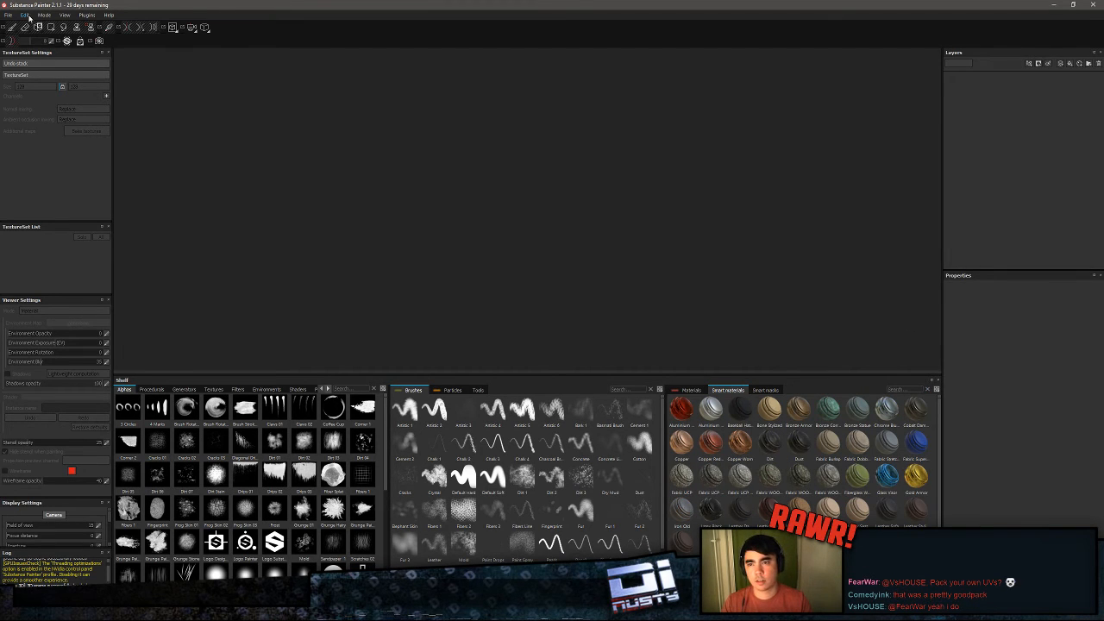
# - Create a new project from the pbr-metal-rough template using TopteststreamLP.obj from the Exports folder as its mesh
pyautogui.click(9, 15)
pyautogui.moveTo(62, 44)
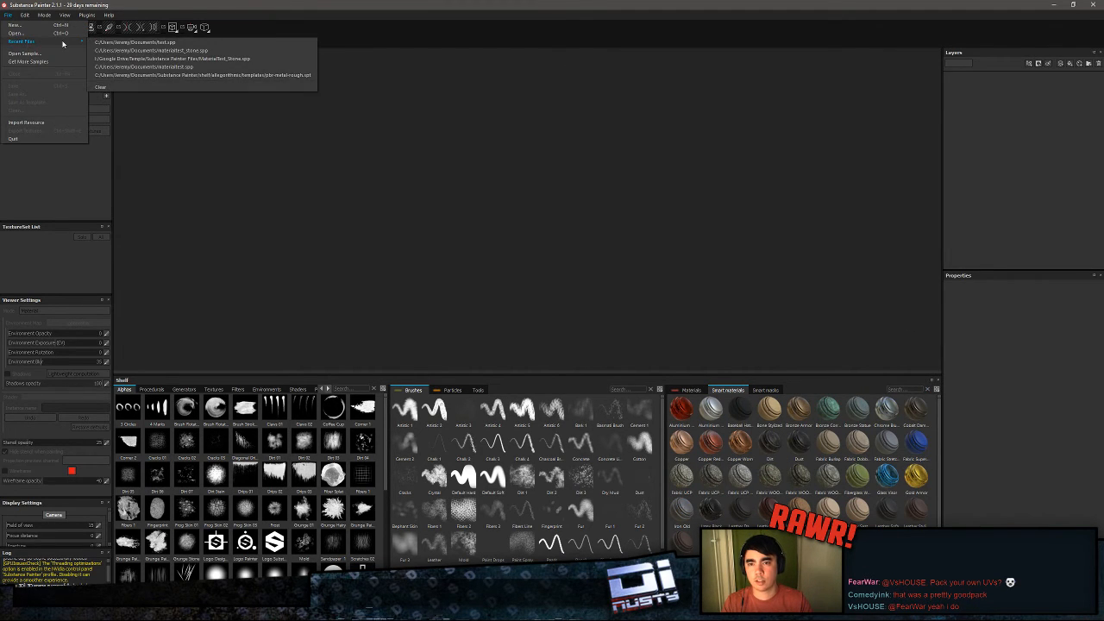
pyautogui.click(43, 25)
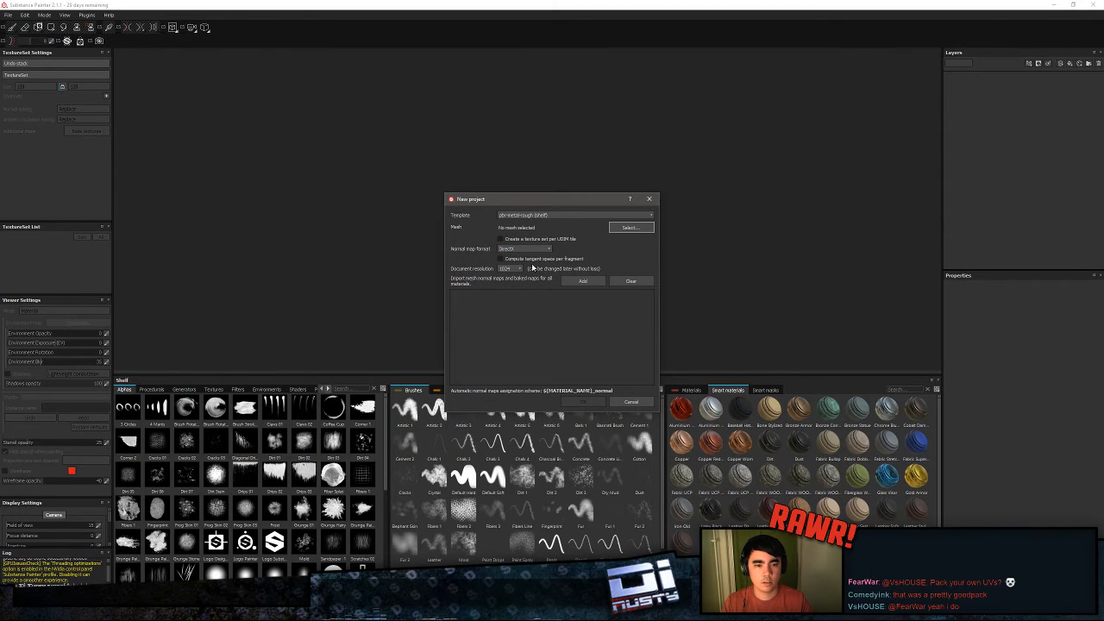
pyautogui.click(630, 228)
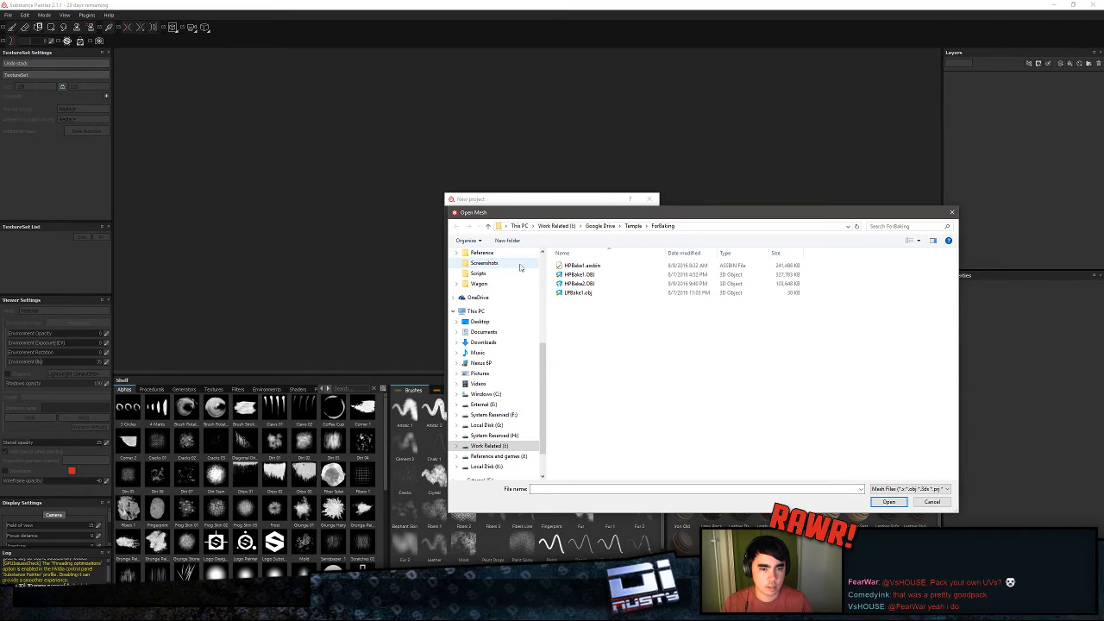
pyautogui.scroll(5, 509, 266)
pyautogui.click(479, 265)
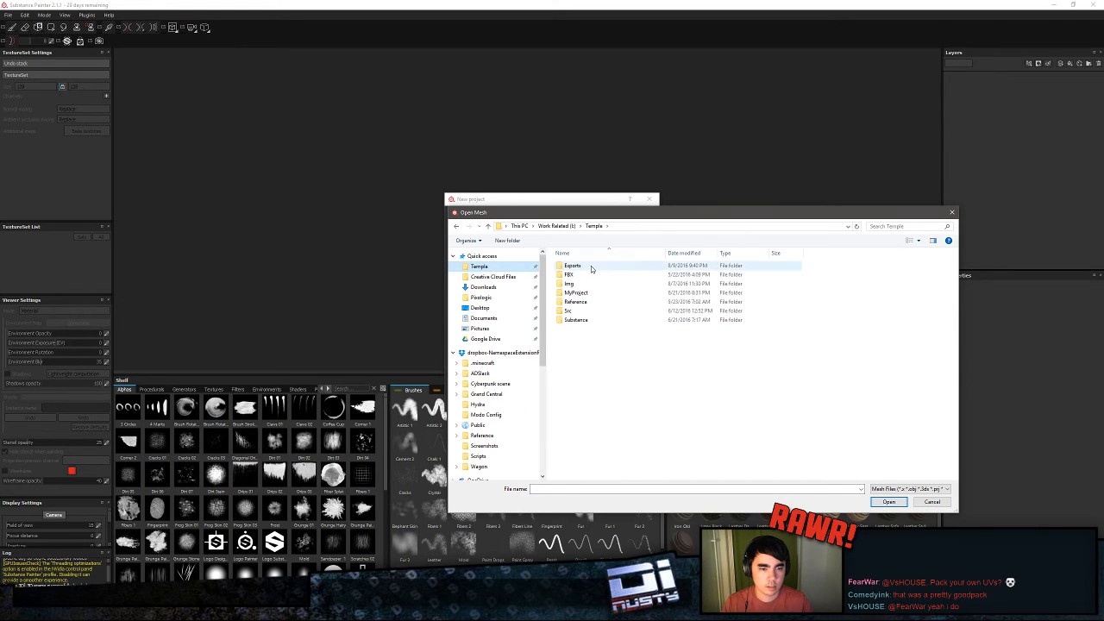
pyautogui.doubleClick(573, 266)
pyautogui.click(586, 266)
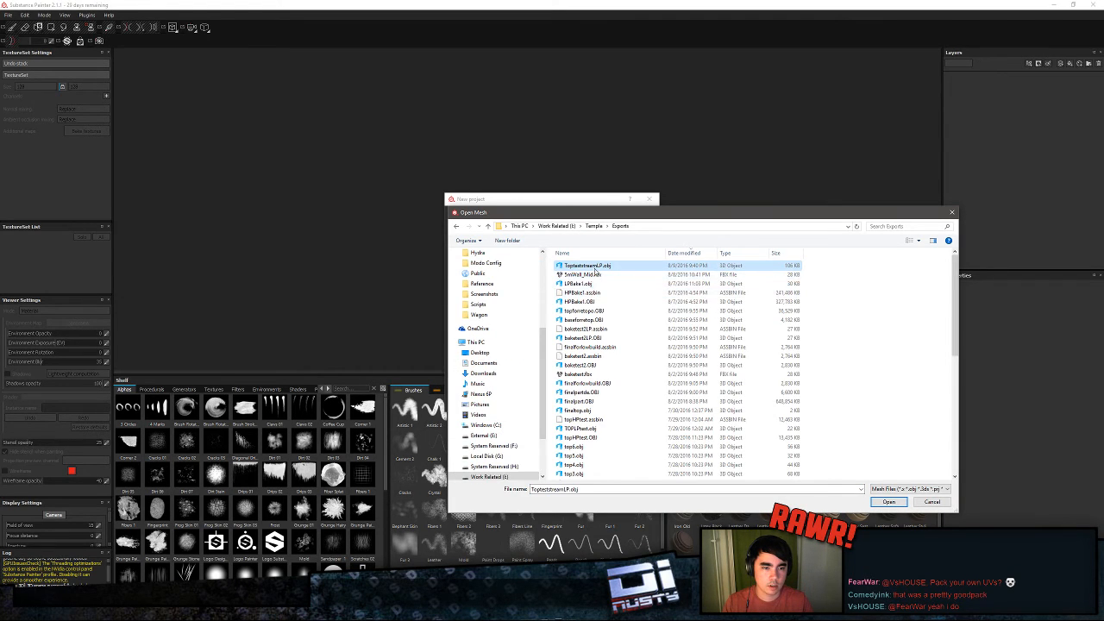
pyautogui.doubleClick(594, 267)
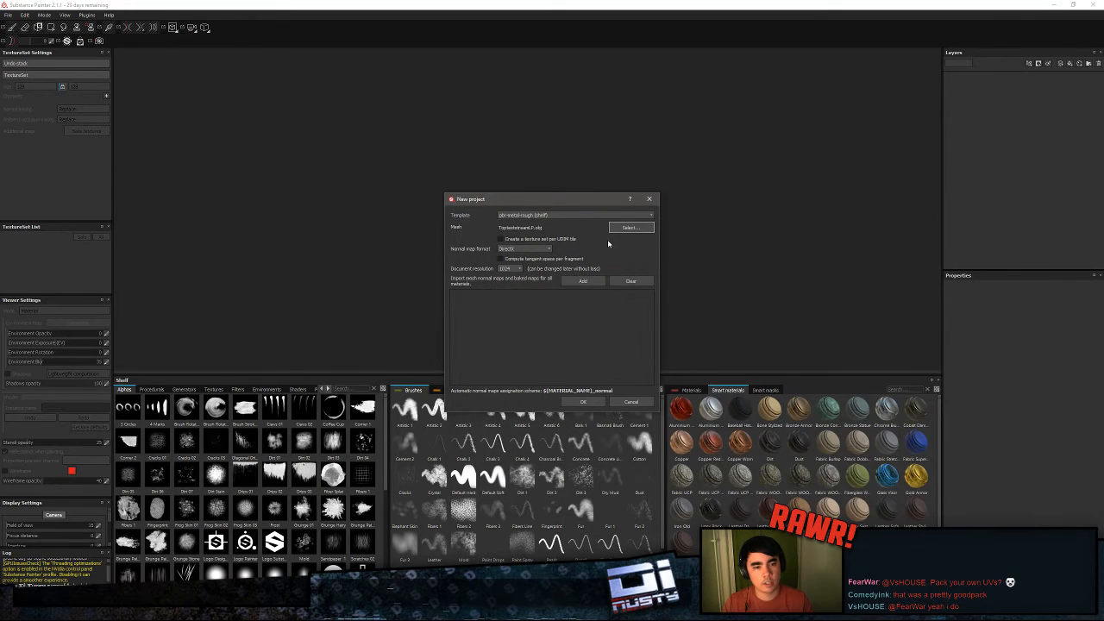
pyautogui.click(599, 403)
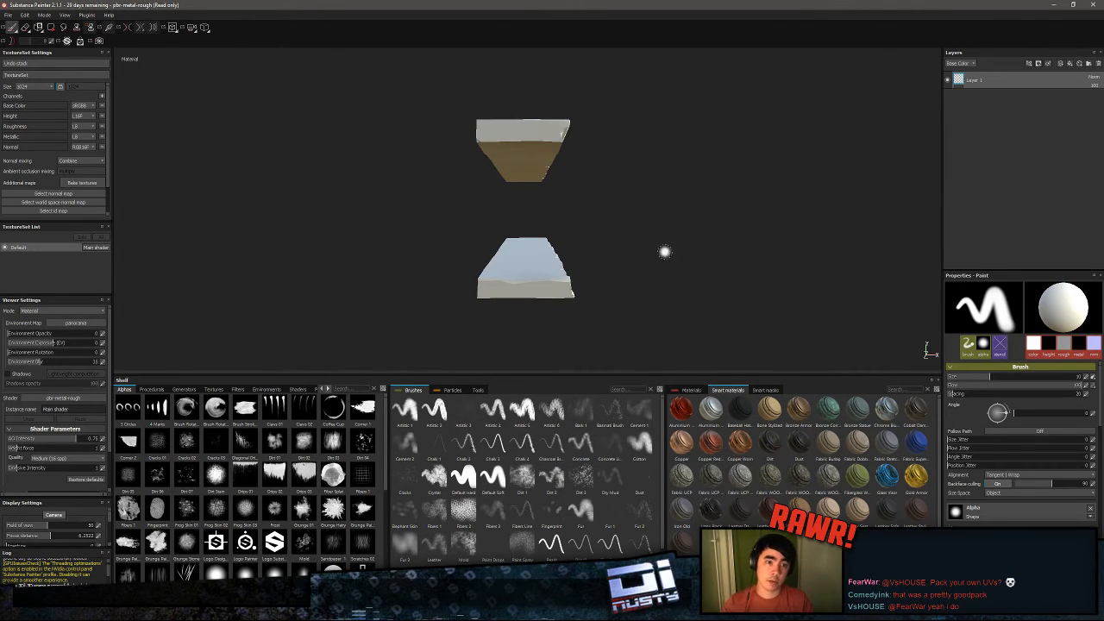
# - Examine the imported ledges from the side, rotating the environment lighting and switching viewport shadows on and back off
pyautogui.moveTo(665, 251)
pyautogui.keyDown('alt'); pyautogui.mouseDown()
pyautogui.moveTo(613, 301)
pyautogui.moveTo(272, 268)
pyautogui.moveTo(247, 308)
pyautogui.moveTo(444, 266)
pyautogui.moveTo(502, 296)
pyautogui.moveTo(374, 267)
pyautogui.moveTo(487, 304)
pyautogui.mouseUp(); pyautogui.keyUp('alt')
pyautogui.keyDown('alt'); pyautogui.moveTo(486, 304); pyautogui.dragTo(475, 291, button='middle'); pyautogui.keyUp('alt')
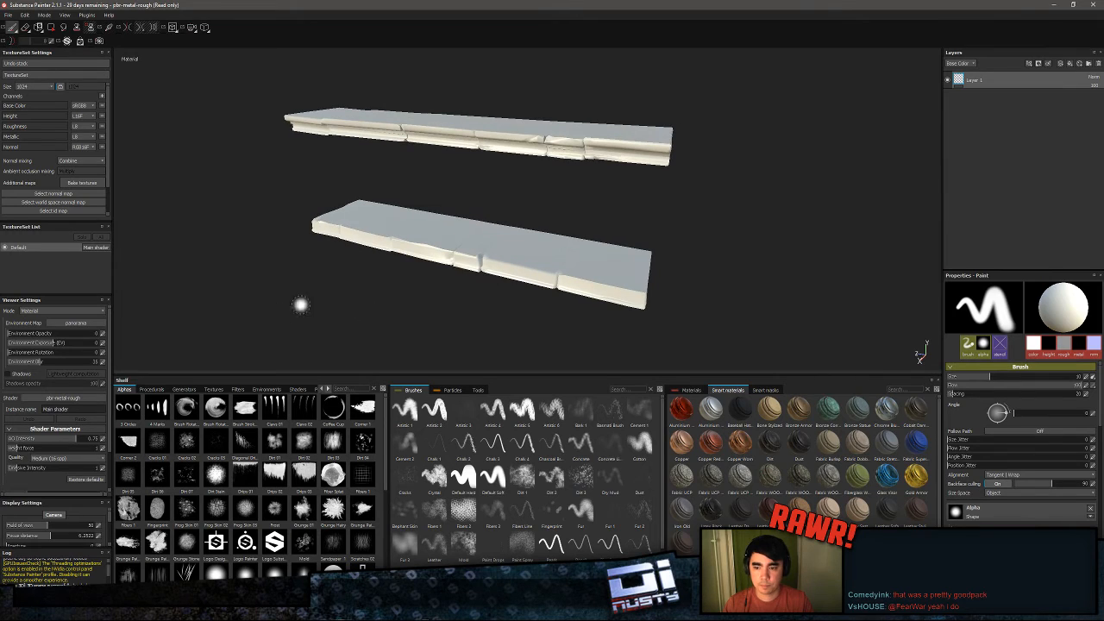
pyautogui.click(9, 374)
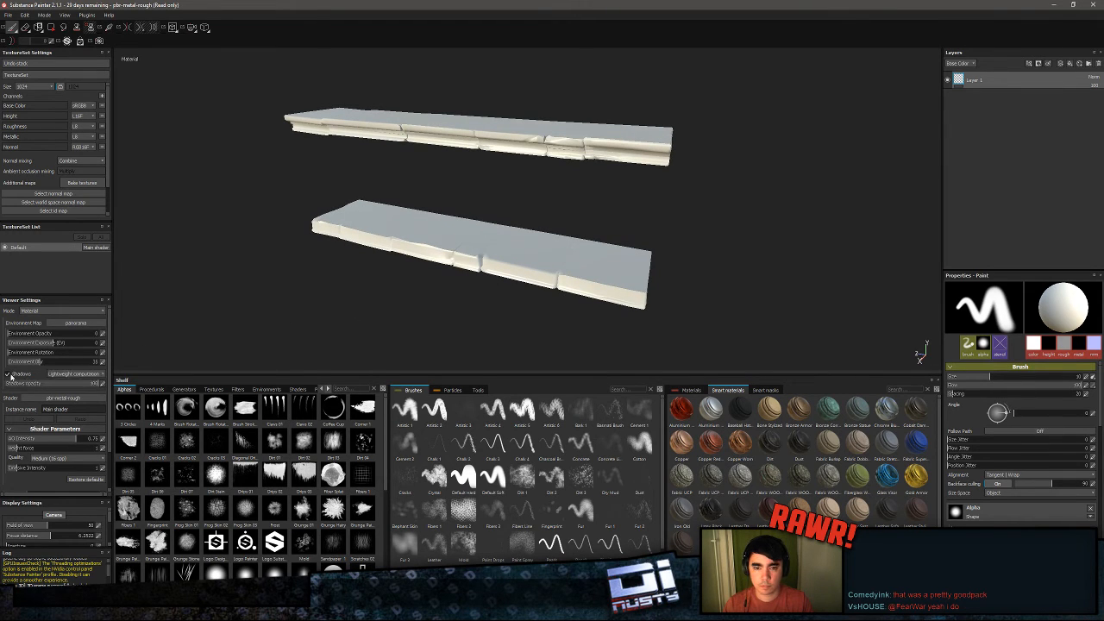
pyautogui.keyDown('shift'); pyautogui.moveTo(317, 286); pyautogui.dragTo(305, 306, button='right'); pyautogui.keyUp('shift')
pyautogui.click(8, 374)
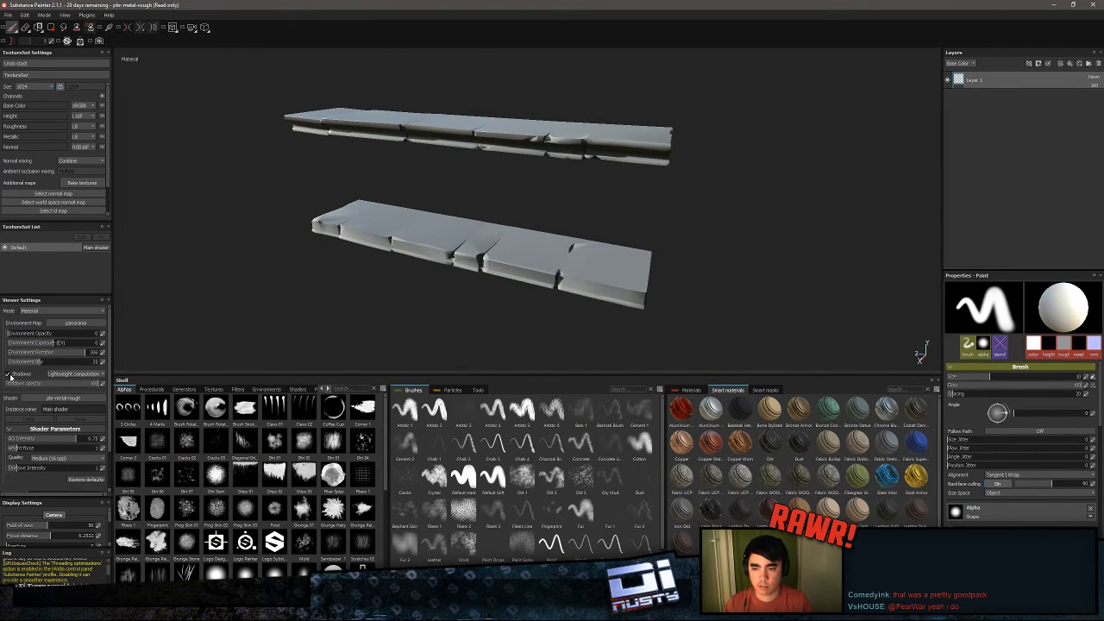
pyautogui.keyDown('alt'); pyautogui.moveTo(271, 269); pyautogui.dragTo(241, 274); pyautogui.keyUp('alt')
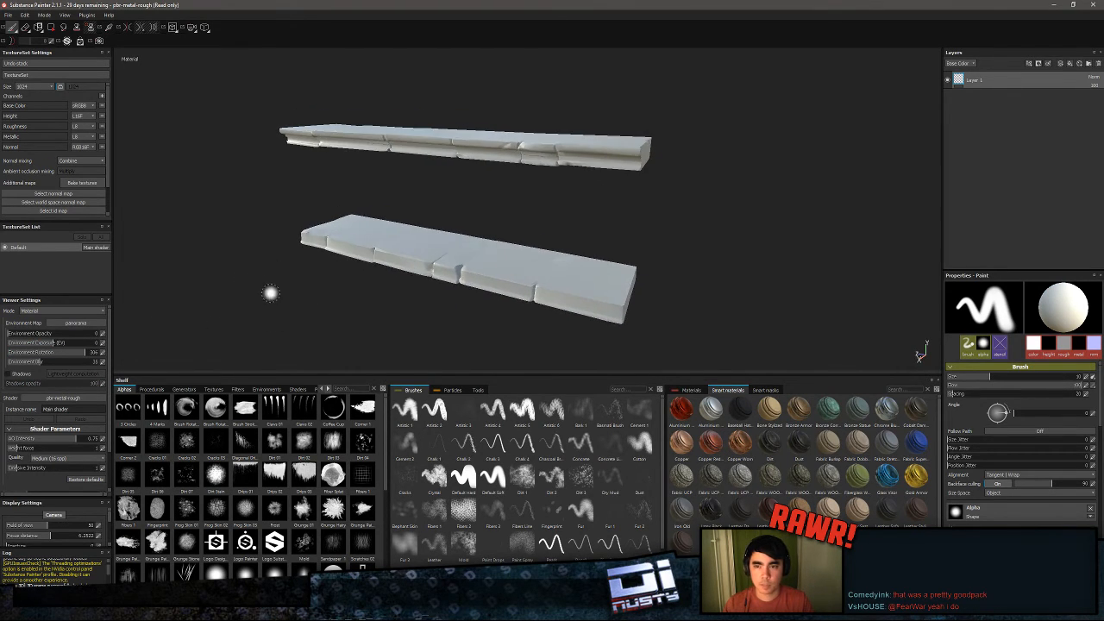
# - Open the texture baking settings, enable only the Normal map, and set the output size to 512x512
pyautogui.moveTo(83, 223); pyautogui.dragTo(91, 250)
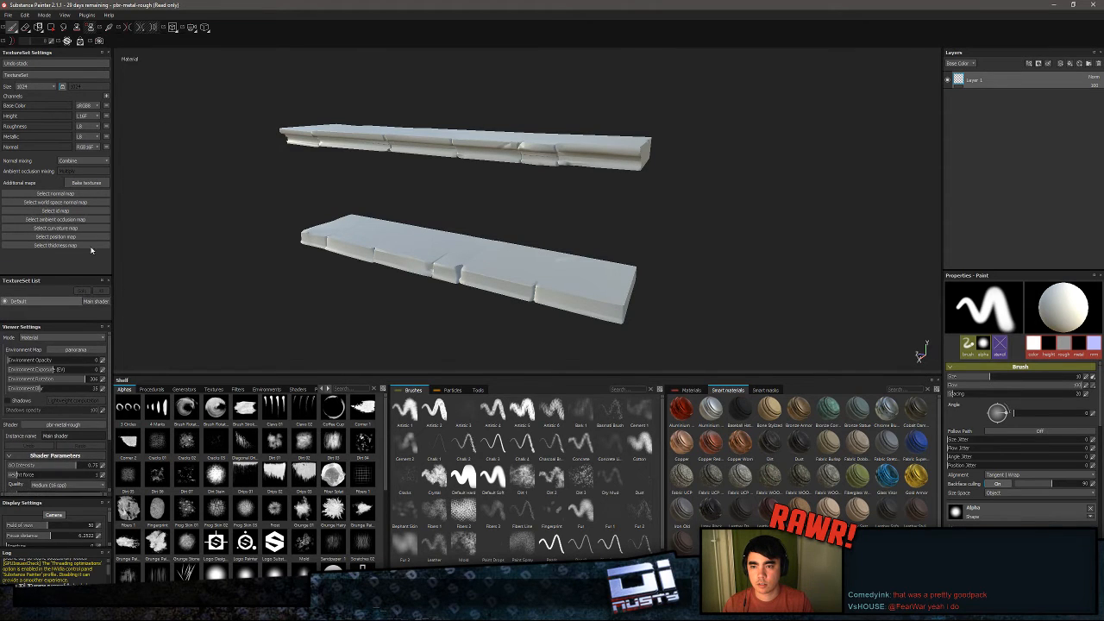
pyautogui.click(81, 185)
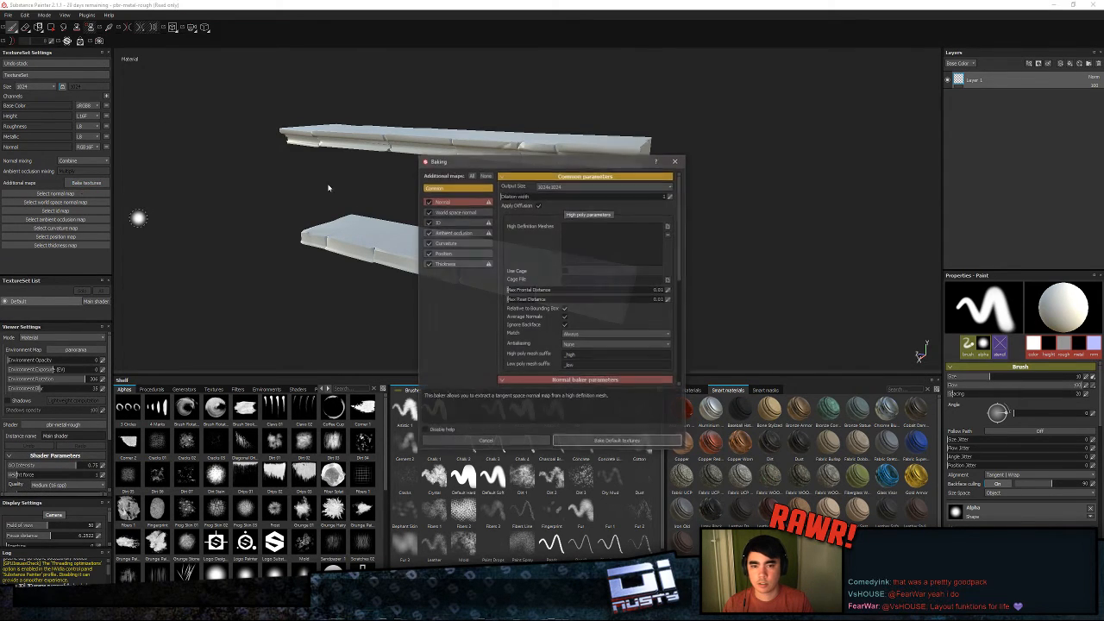
pyautogui.click(486, 175)
pyautogui.click(429, 202)
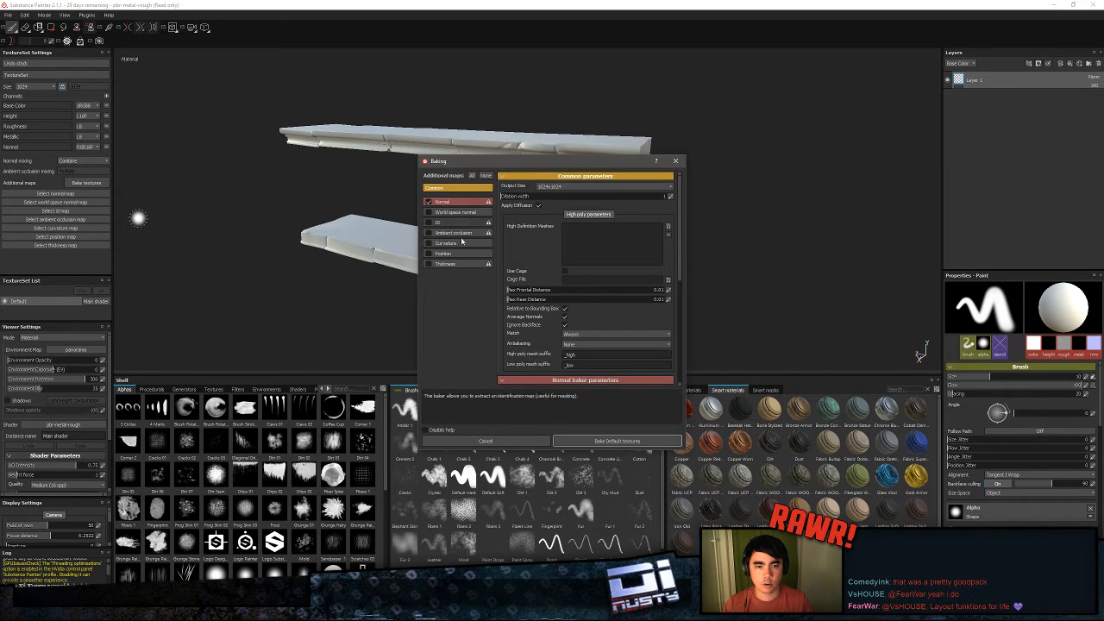
pyautogui.click(576, 186)
pyautogui.click(579, 212)
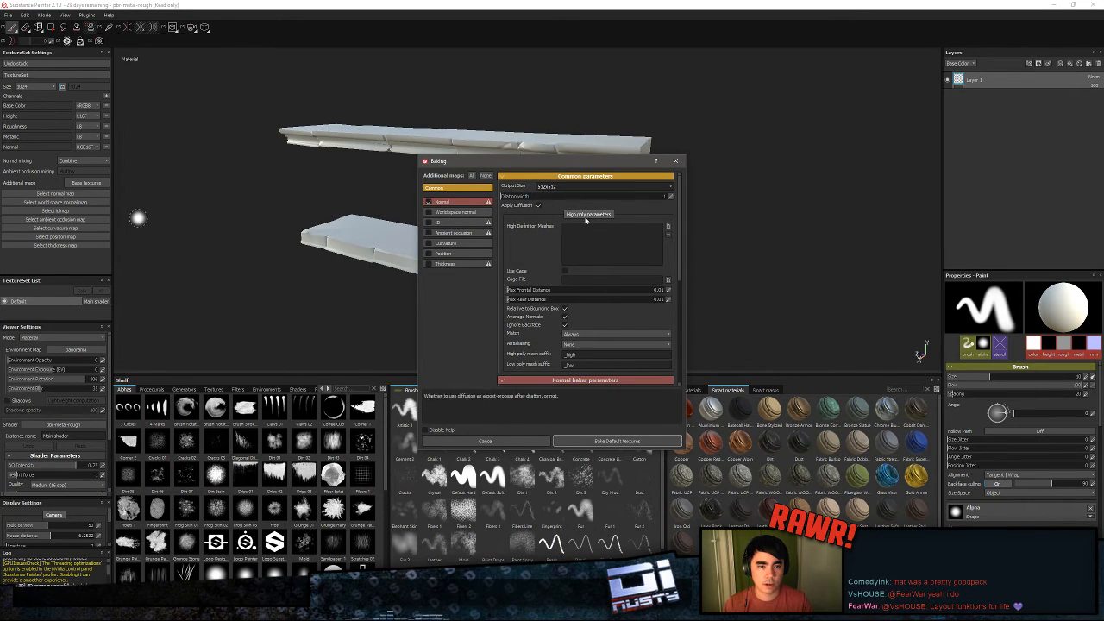
# - Add the HPBake2 OBJ from the ForBaking folder as the high definition mesh and bake the default textures
pyautogui.click(668, 226)
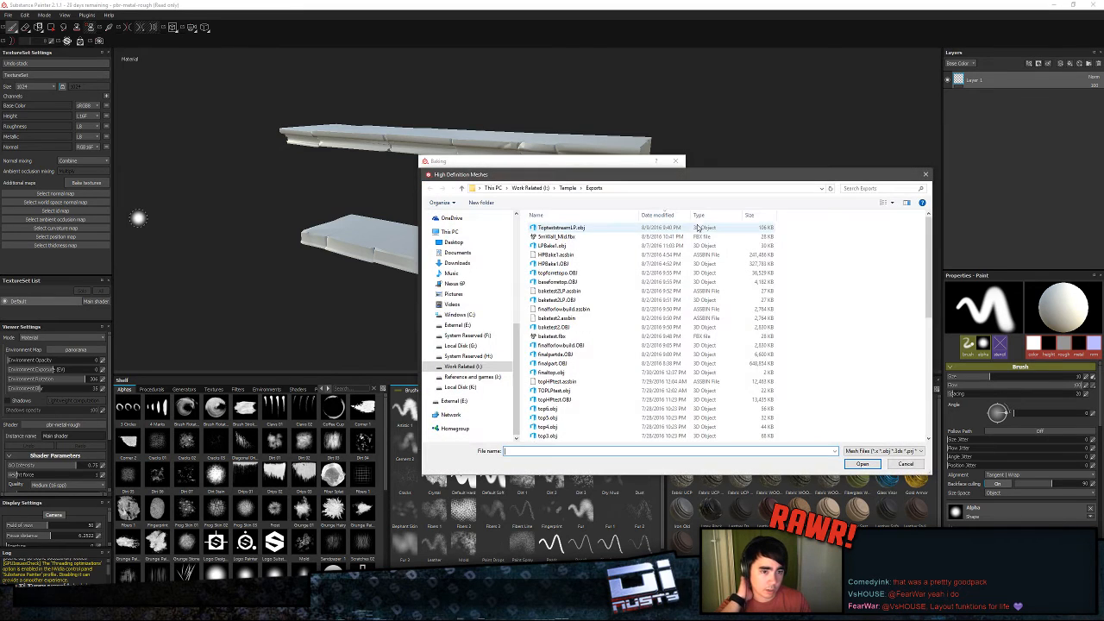
pyautogui.click(698, 227)
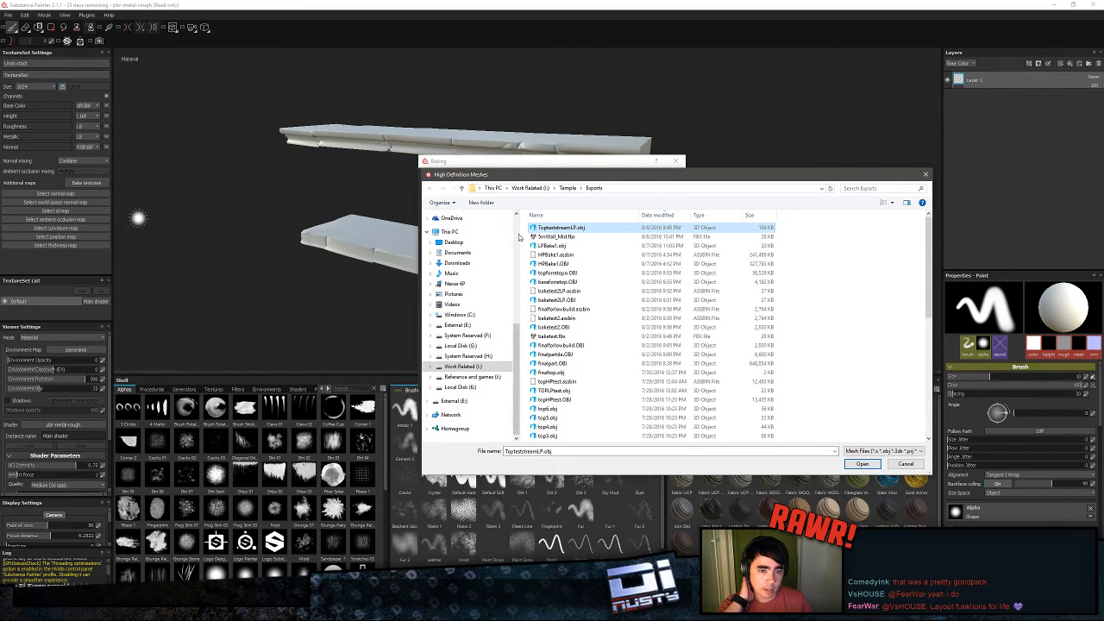
pyautogui.scroll(5, 518, 229)
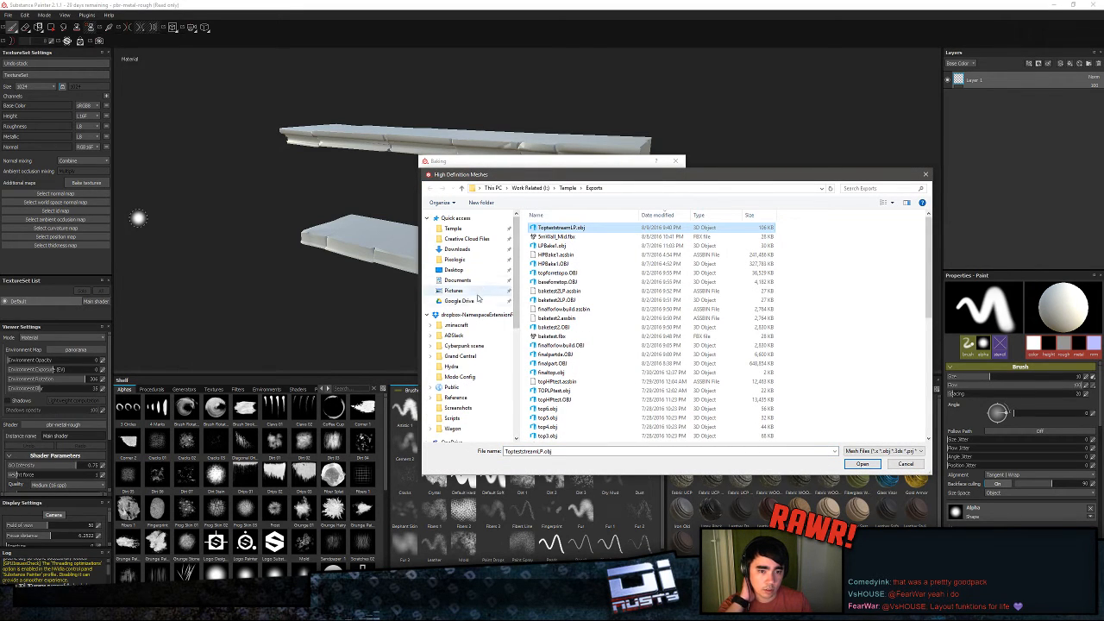
pyautogui.moveTo(530, 176); pyautogui.dragTo(1103, 187)
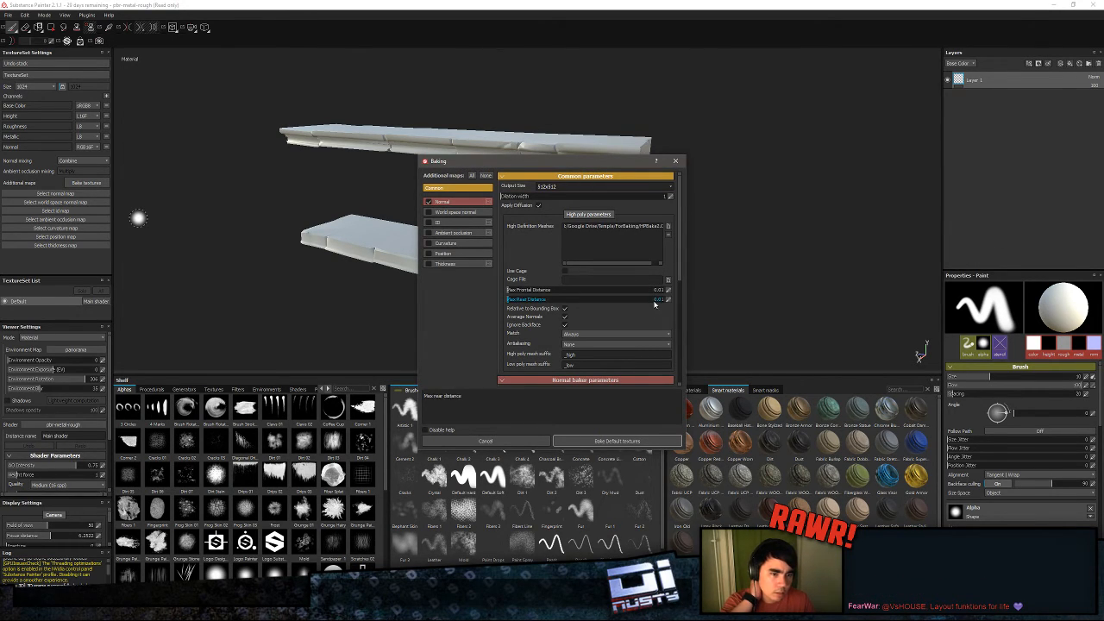
pyautogui.click(609, 442)
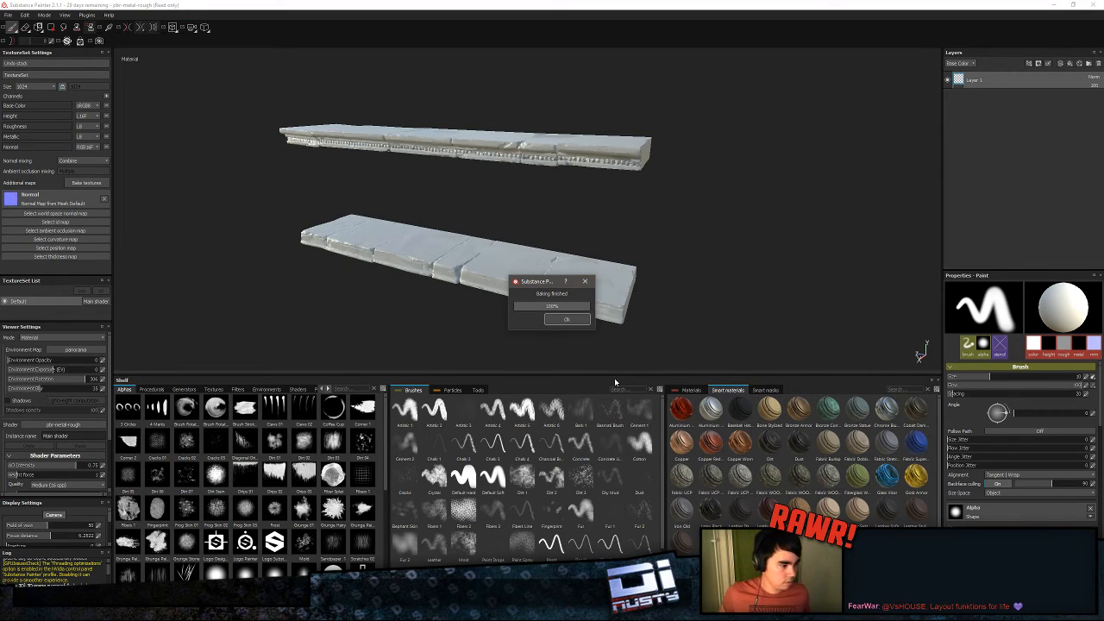
pyautogui.press('Return')
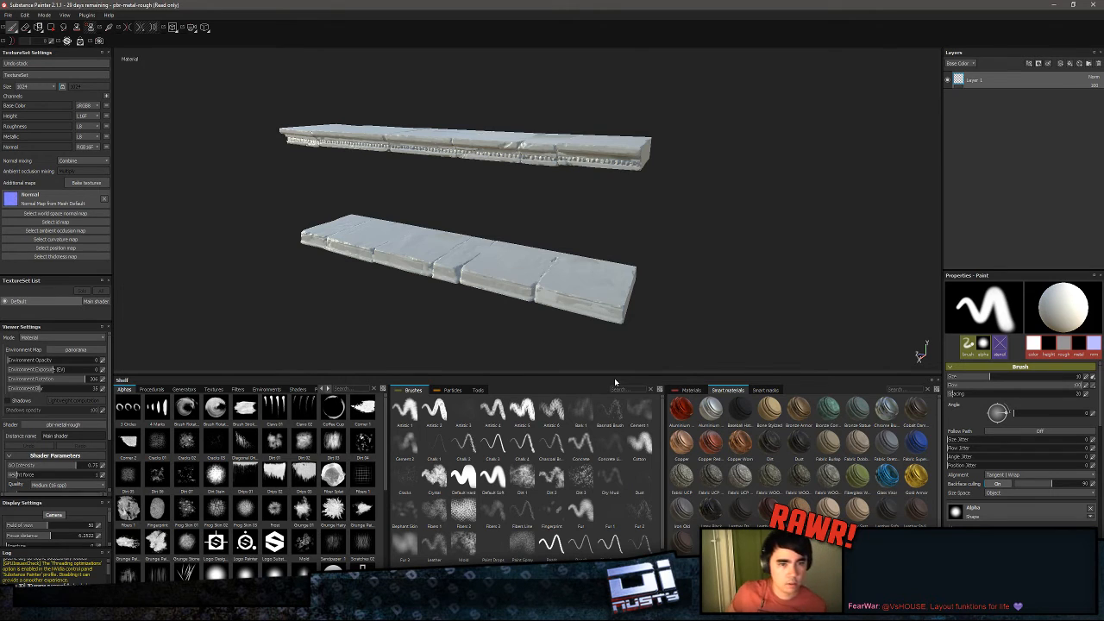
# - Examine the baked normal detail on the top and side faces of the ledges up close
pyautogui.keyDown('alt'); pyautogui.moveTo(541, 176); pyautogui.dragTo(518, 239); pyautogui.keyUp('alt')
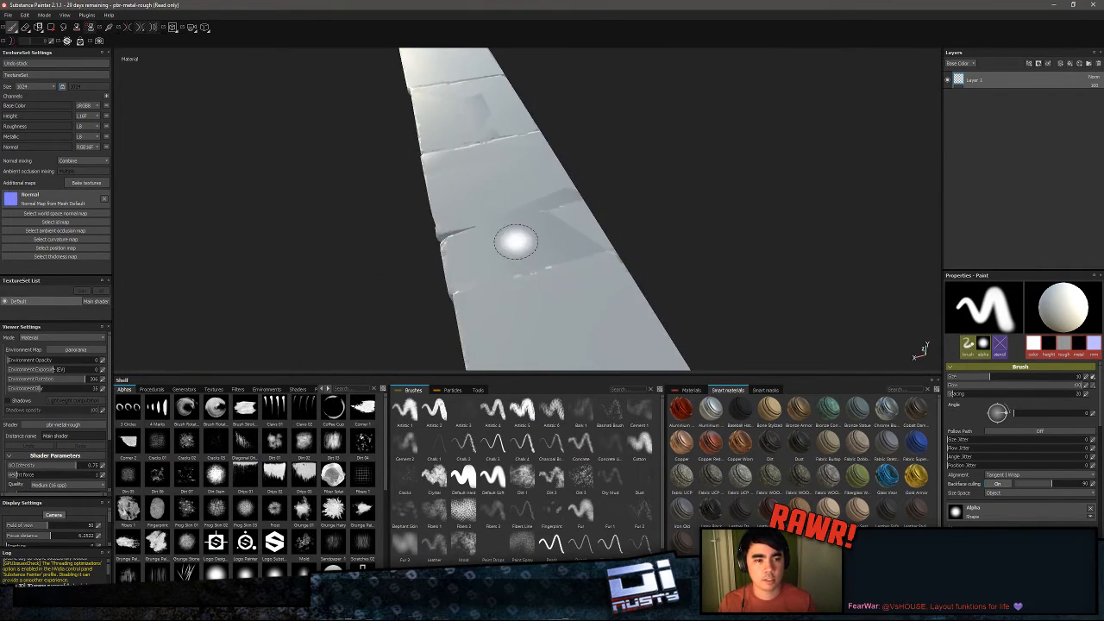
pyautogui.keyDown('alt'); pyautogui.moveTo(517, 239); pyautogui.dragTo(405, 241, button='right'); pyautogui.keyUp('alt')
pyautogui.keyDown('alt'); pyautogui.moveTo(404, 242); pyautogui.dragTo(518, 207); pyautogui.keyUp('alt')
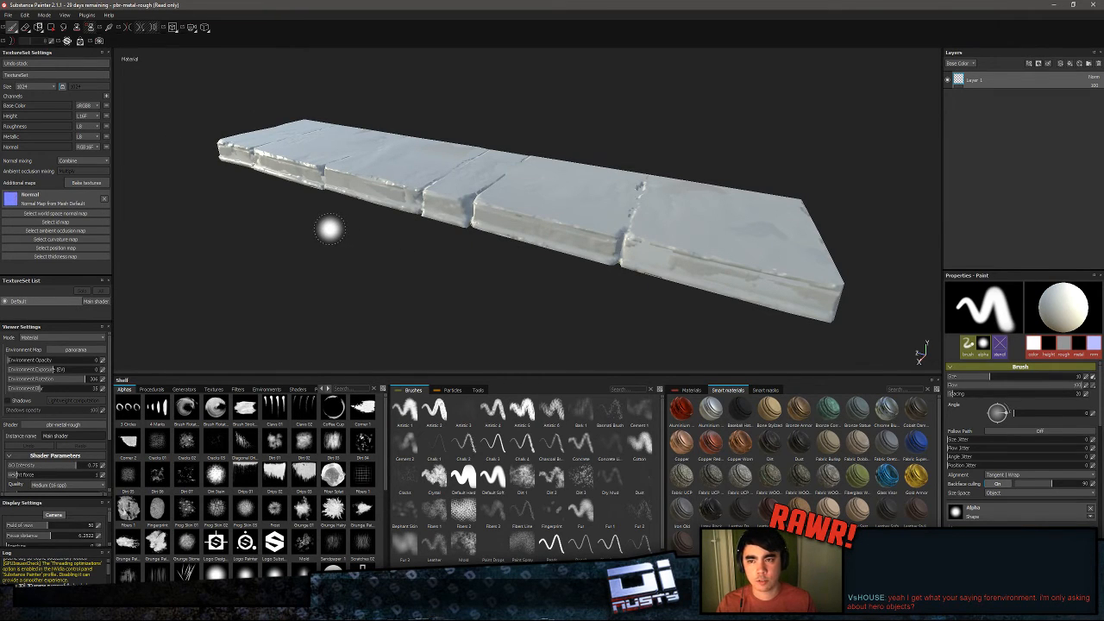
# - Show the 3D and 2D views side by side and inspect the baked detail across the UV islands and the ledges
pyautogui.press('F1')
pyautogui.keyDown('alt'); pyautogui.moveTo(732, 193); pyautogui.dragTo(794, 227, button='right'); pyautogui.keyUp('alt')
pyautogui.moveTo(767, 224)
pyautogui.keyDown('alt'); pyautogui.mouseDown()
pyautogui.moveTo(743, 226)
pyautogui.moveTo(756, 231)
pyautogui.mouseUp(); pyautogui.keyUp('alt')
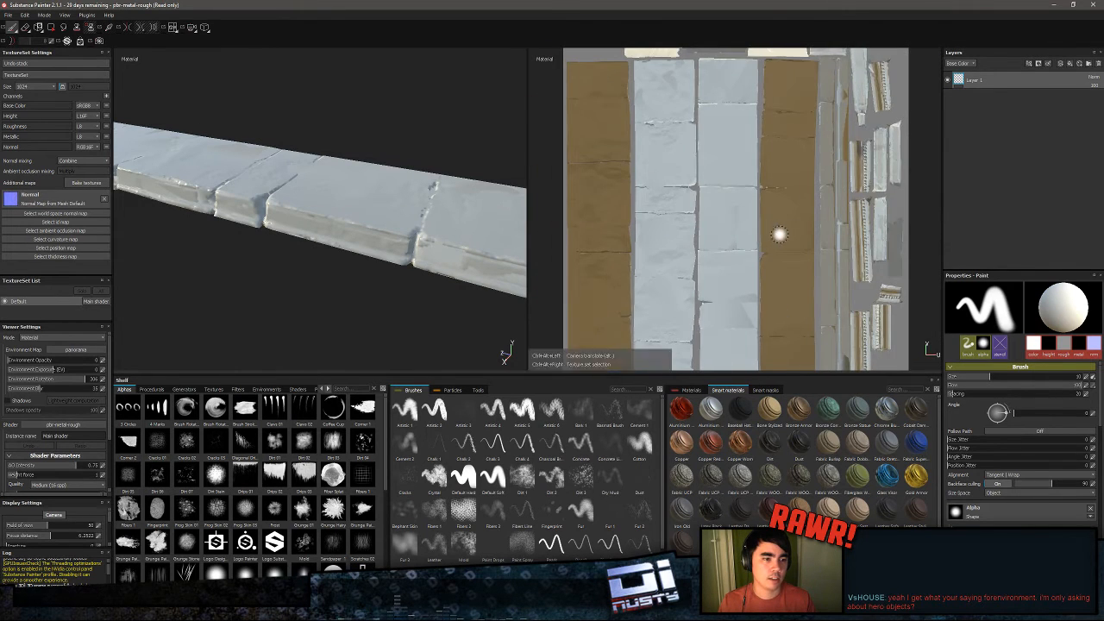
pyautogui.keyDown('alt'); pyautogui.moveTo(779, 234); pyautogui.dragTo(683, 227, button='middle'); pyautogui.keyUp('alt')
pyautogui.keyDown('alt'); pyautogui.moveTo(682, 227); pyautogui.dragTo(875, 281, button='right'); pyautogui.keyUp('alt')
pyautogui.keyDown('alt'); pyautogui.moveTo(738, 226); pyautogui.dragTo(951, 192, button='middle'); pyautogui.keyUp('alt')
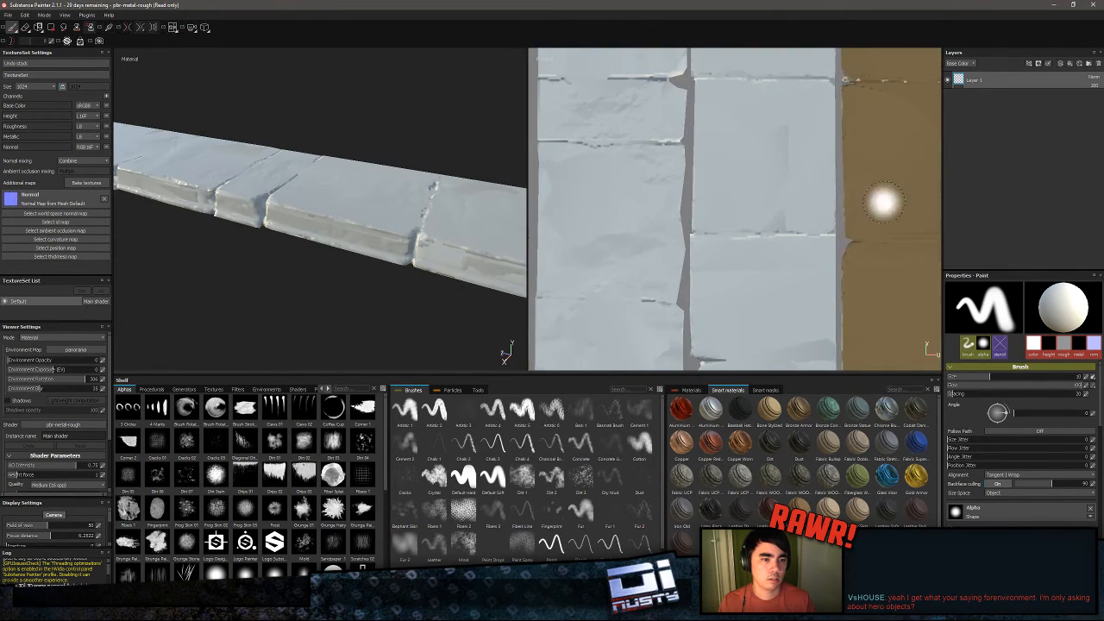
pyautogui.keyDown('alt'); pyautogui.moveTo(816, 210); pyautogui.dragTo(751, 234, button='right'); pyautogui.keyUp('alt')
pyautogui.keyDown('alt'); pyautogui.moveTo(751, 233); pyautogui.dragTo(707, 215, button='middle'); pyautogui.keyUp('alt')
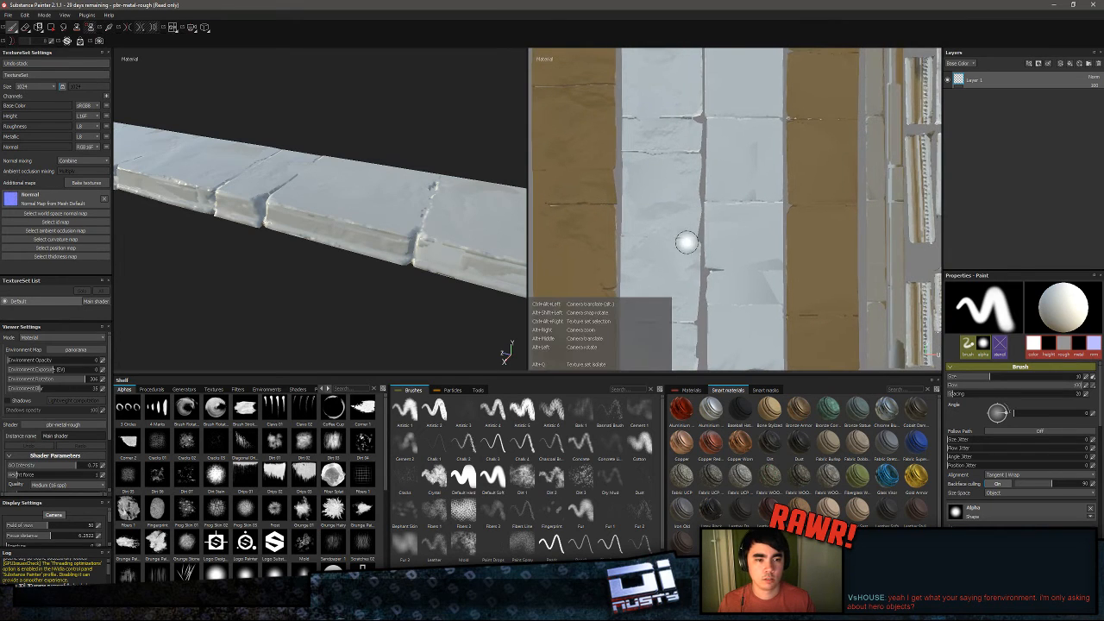
pyautogui.keyDown('alt'); pyautogui.moveTo(414, 172); pyautogui.dragTo(358, 185); pyautogui.keyUp('alt')
pyautogui.keyDown('alt'); pyautogui.moveTo(358, 185); pyautogui.dragTo(289, 172, button='right'); pyautogui.keyUp('alt')
pyautogui.keyDown('alt'); pyautogui.moveTo(289, 172); pyautogui.dragTo(336, 239, button='middle'); pyautogui.keyUp('alt')
# - Try a larger Max Rear Distance in the baking settings and rebake the normal map
pyautogui.click(86, 183)
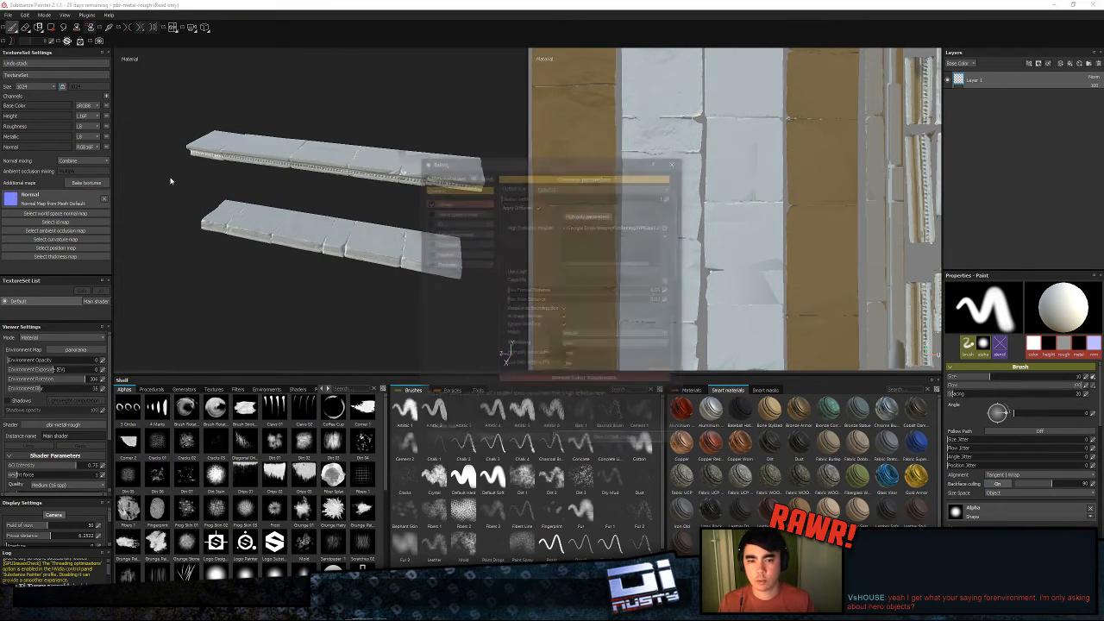
pyautogui.doubleClick(656, 299)
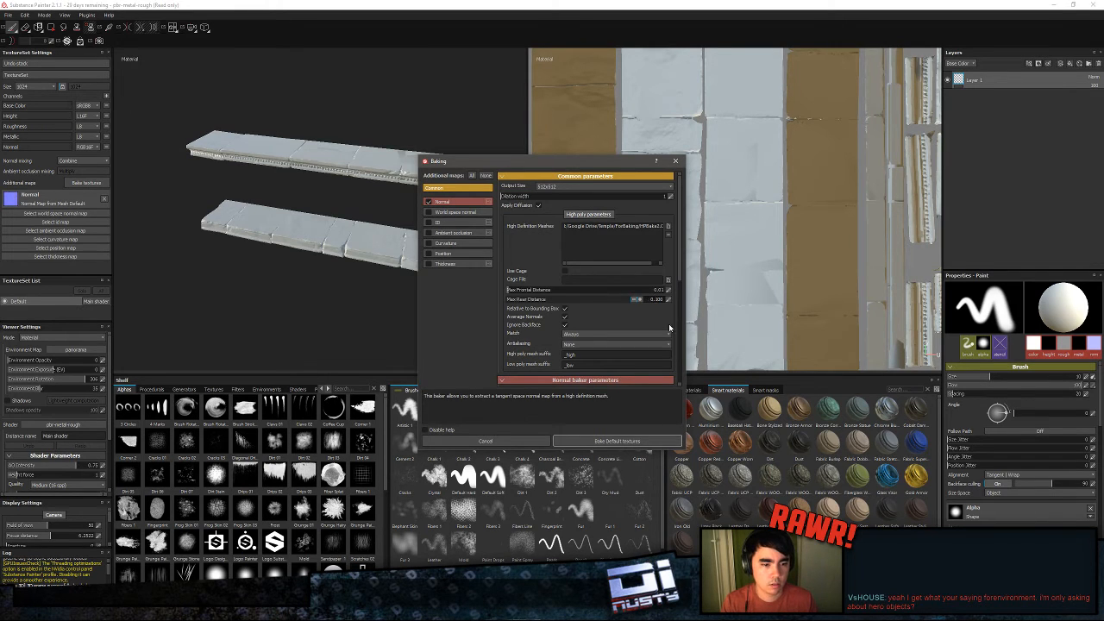
pyautogui.click(628, 441)
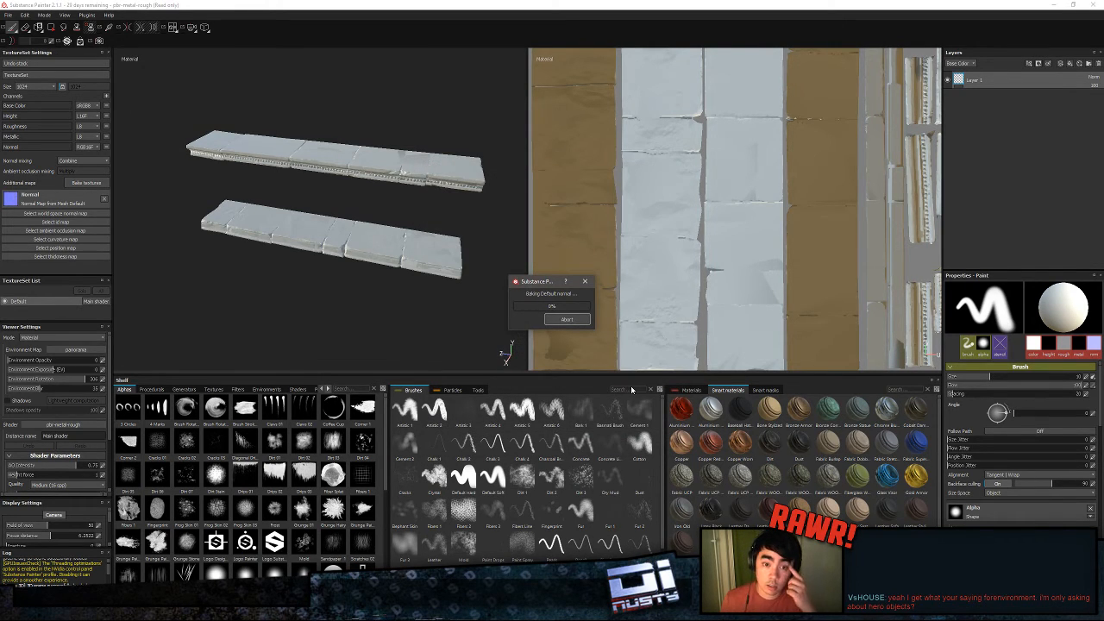
pyautogui.press('Return')
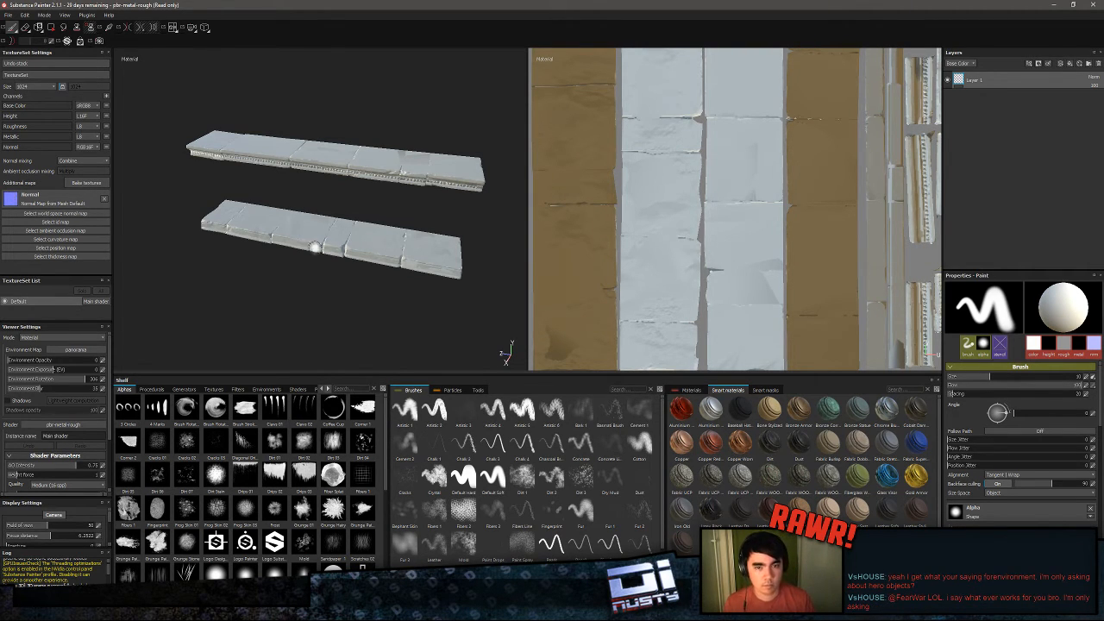
# - Inspect the rebaked ledges from above and along the beaded trim at the end of the upper ledge
pyautogui.keyDown('alt'); pyautogui.moveTo(449, 208); pyautogui.dragTo(532, 256, button='right'); pyautogui.keyUp('alt')
pyautogui.keyDown('alt'); pyautogui.moveTo(483, 224); pyautogui.dragTo(414, 259); pyautogui.keyUp('alt')
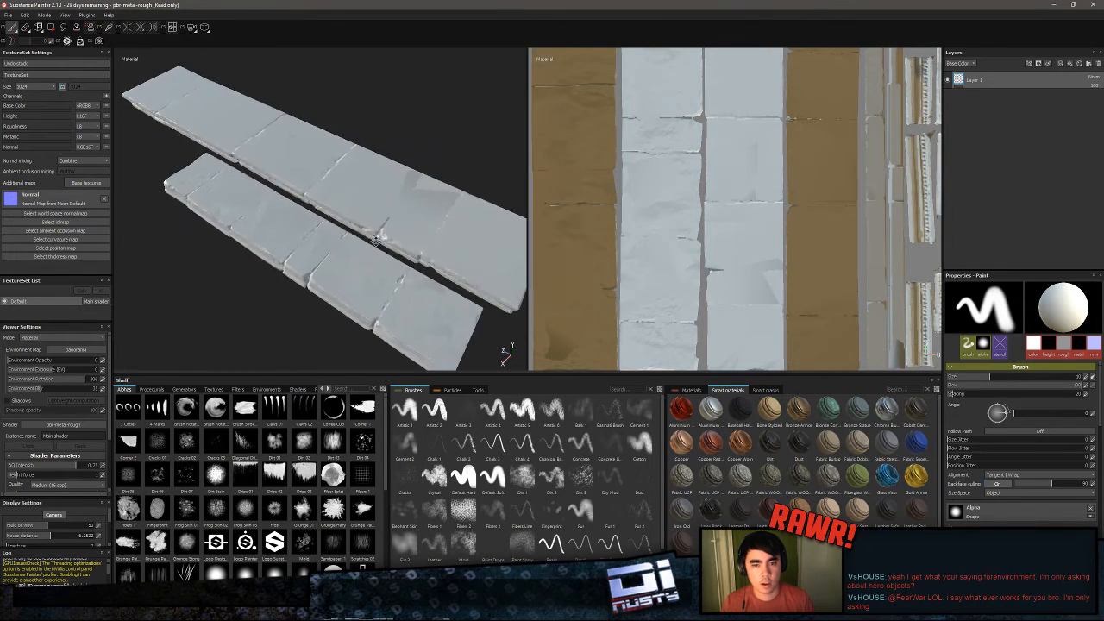
pyautogui.keyDown('alt'); pyautogui.moveTo(414, 258); pyautogui.dragTo(474, 260, button='right'); pyautogui.keyUp('alt')
pyautogui.moveTo(474, 259)
pyautogui.keyDown('alt'); pyautogui.mouseDown()
pyautogui.moveTo(382, 239)
pyautogui.moveTo(414, 182)
pyautogui.moveTo(395, 205)
pyautogui.mouseUp(); pyautogui.keyUp('alt')
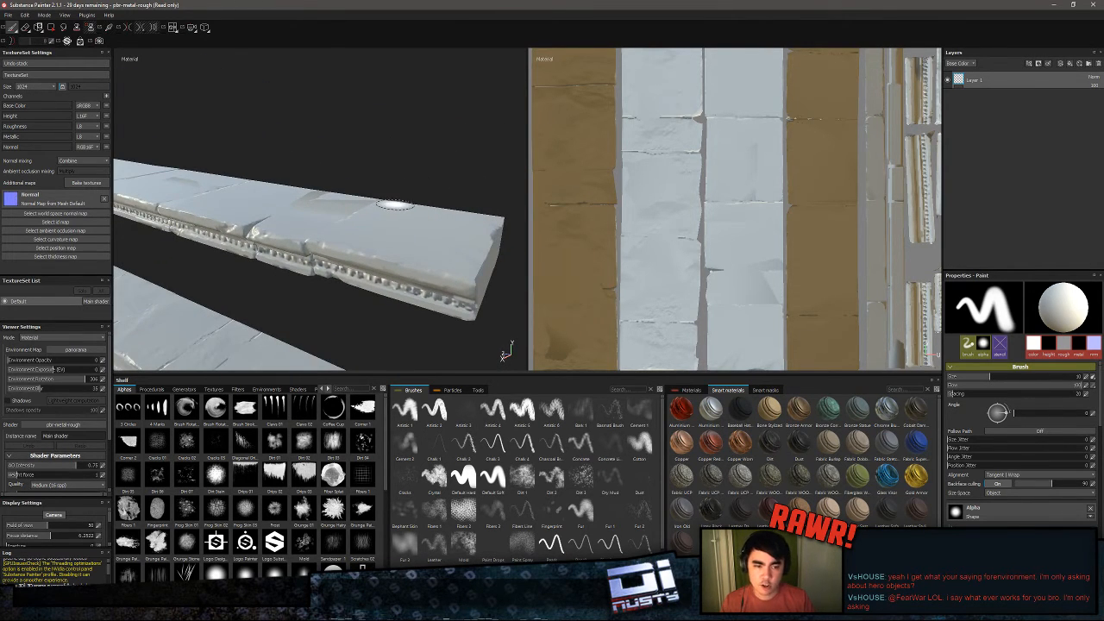
# - Set the Max Rear Distance to 0.2, rebake the normal map, and check both ledges from an angled view
pyautogui.click(86, 182)
pyautogui.click(653, 299)
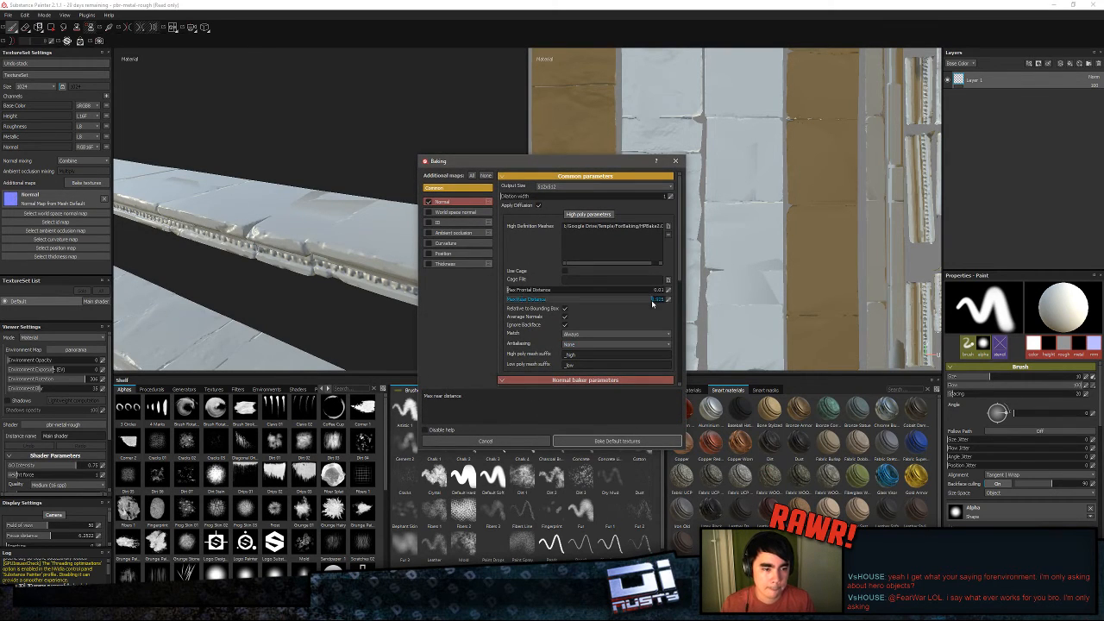
pyautogui.doubleClick(657, 300)
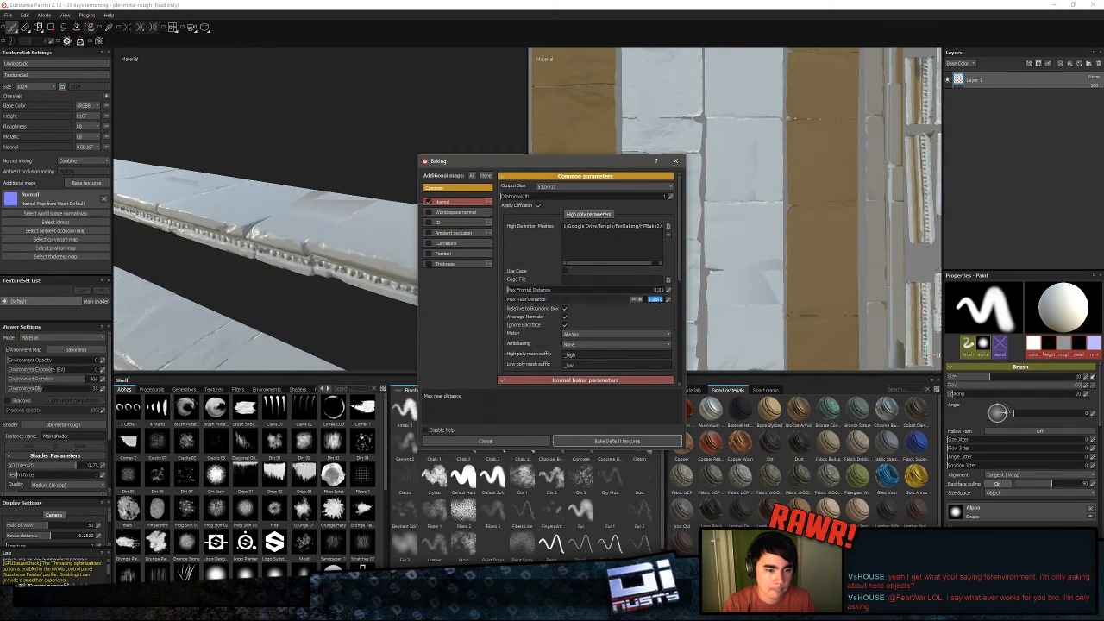
pyautogui.press('Return')
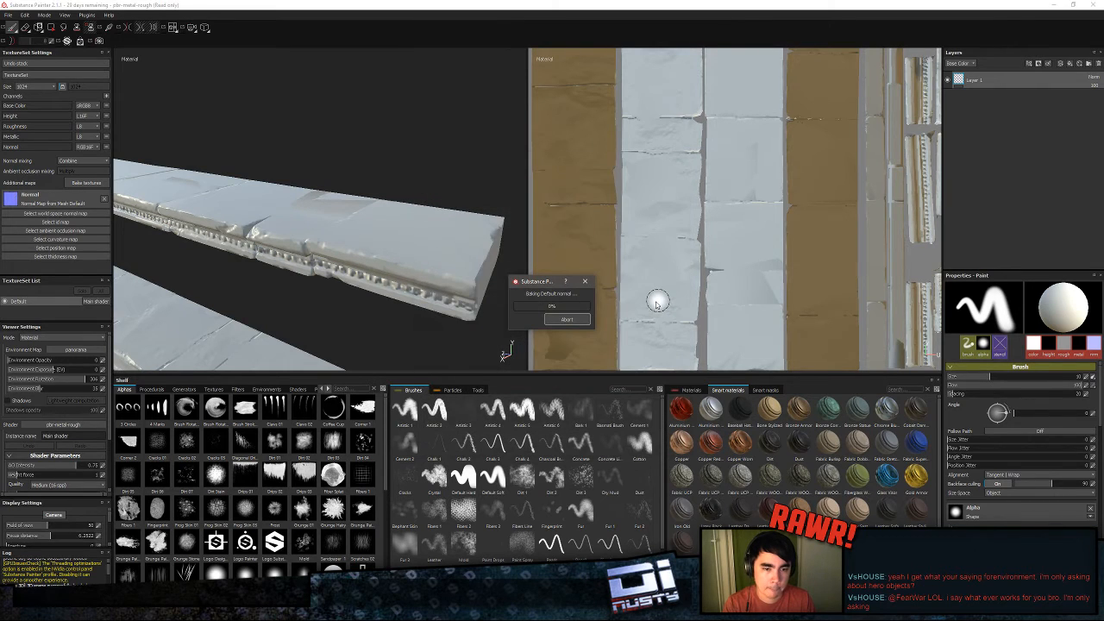
pyautogui.press('Return')
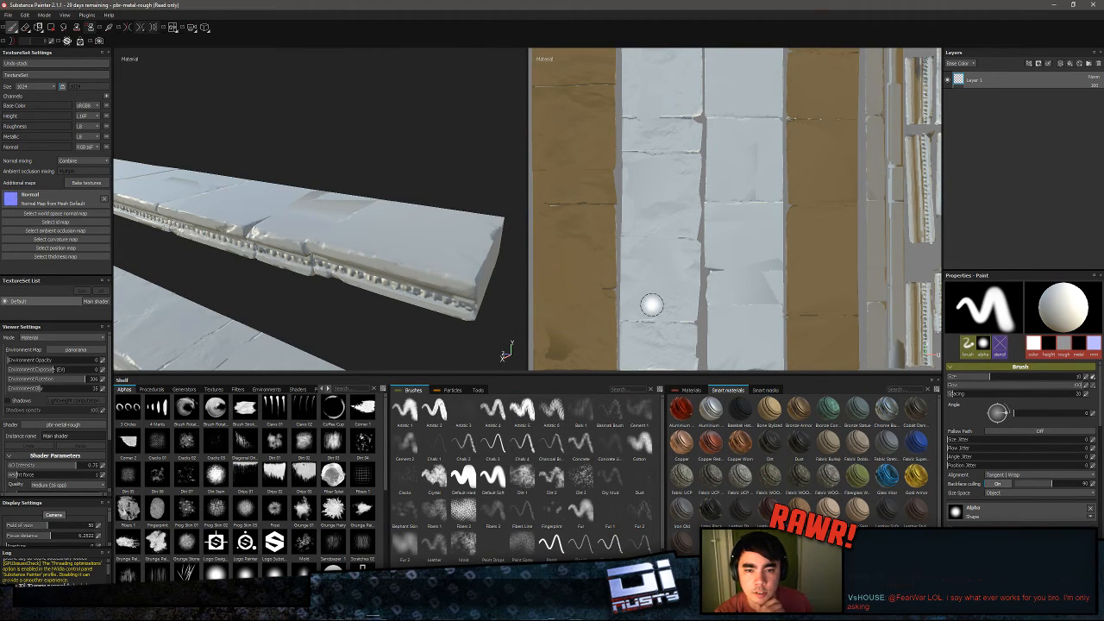
pyautogui.keyDown('alt'); pyautogui.moveTo(390, 274); pyautogui.dragTo(335, 180); pyautogui.keyUp('alt')
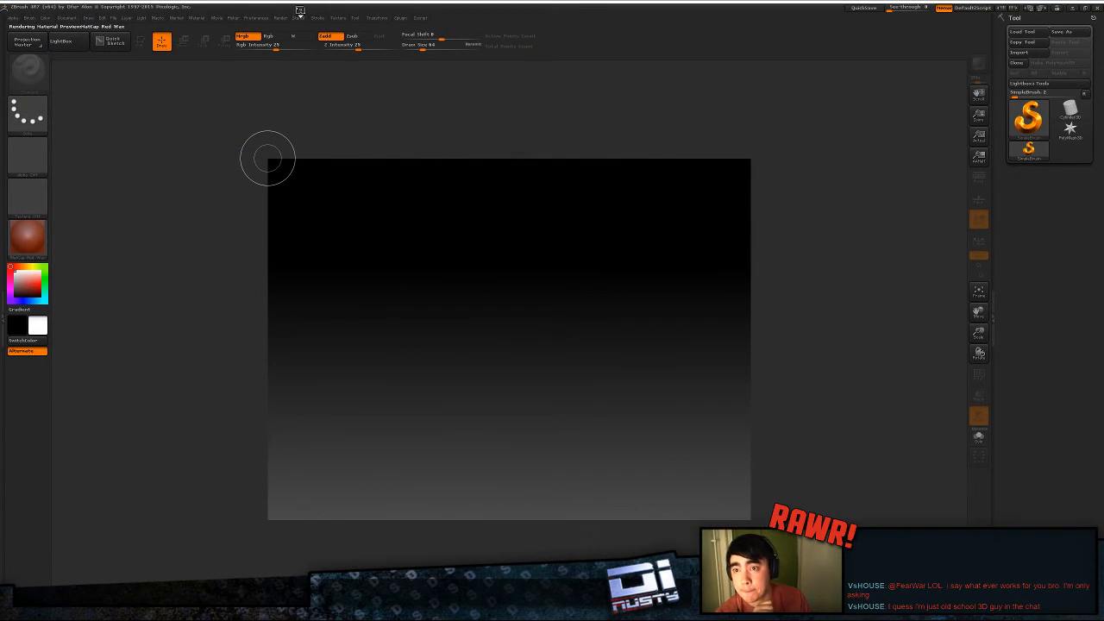
# - In ZBrush, load the project dedimated.ZPR from the Temple folder's Exports subfolder
pyautogui.press(',')
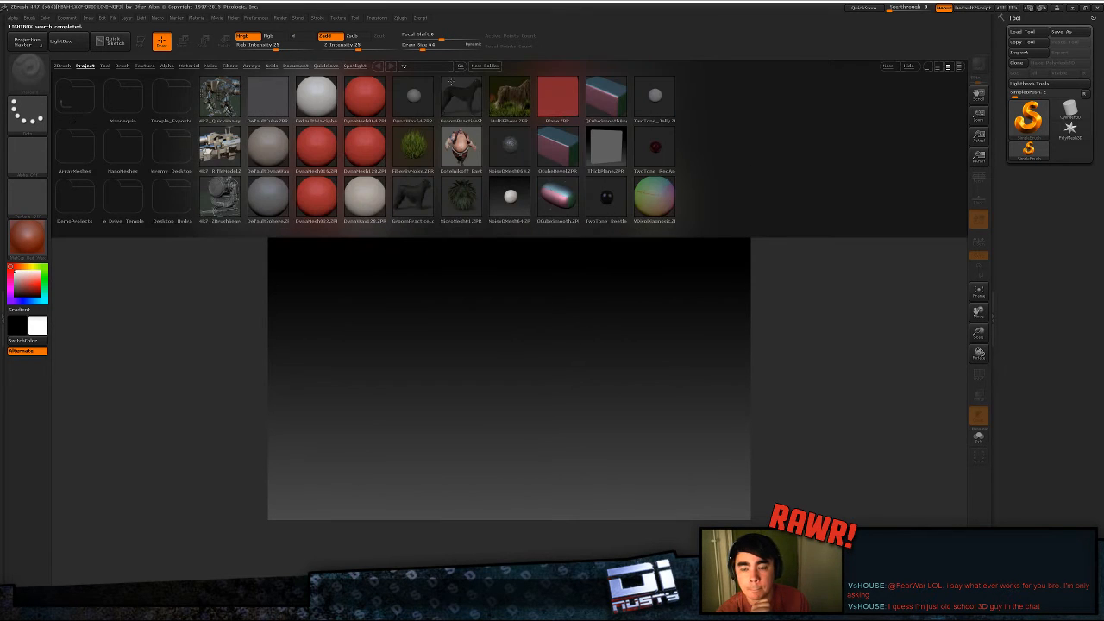
pyautogui.press(',')
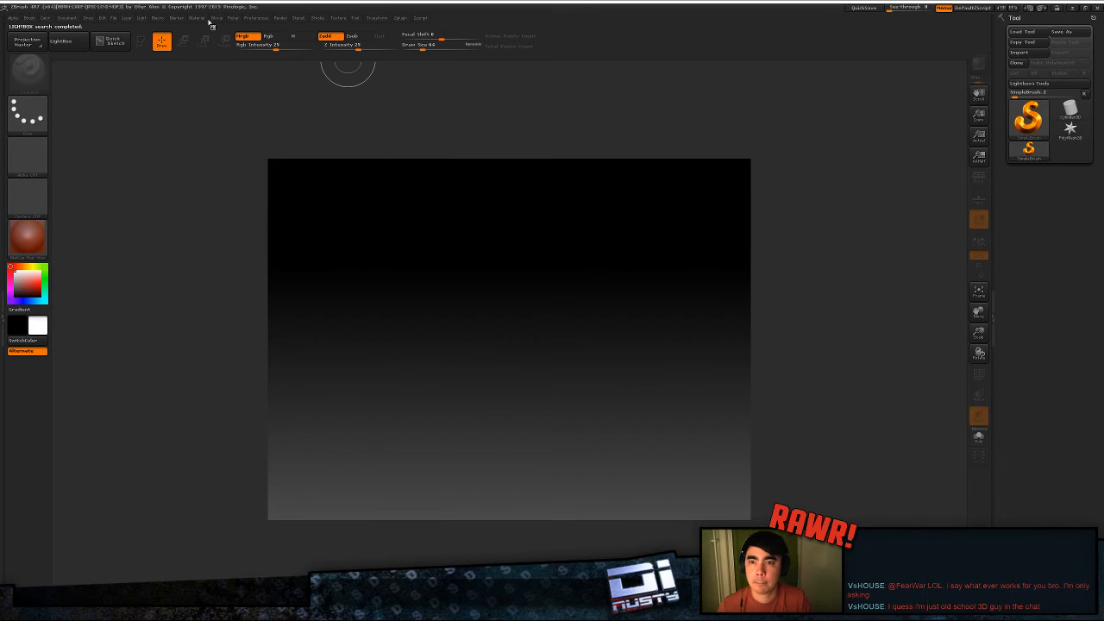
pyautogui.moveTo(113, 19)
pyautogui.click(138, 35)
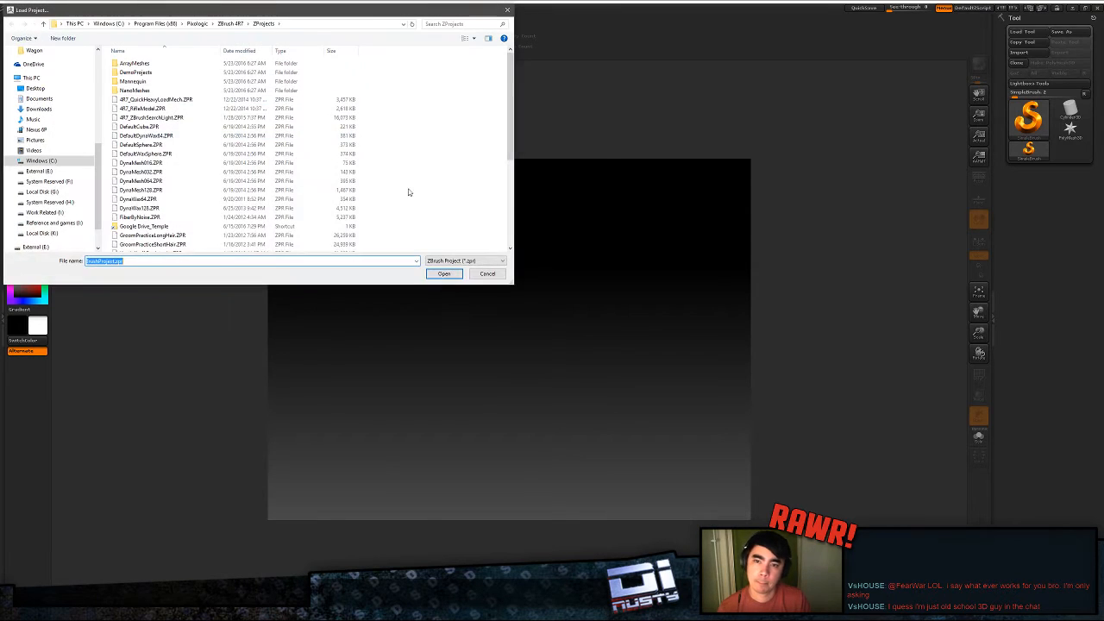
pyautogui.scroll(5, 86, 66)
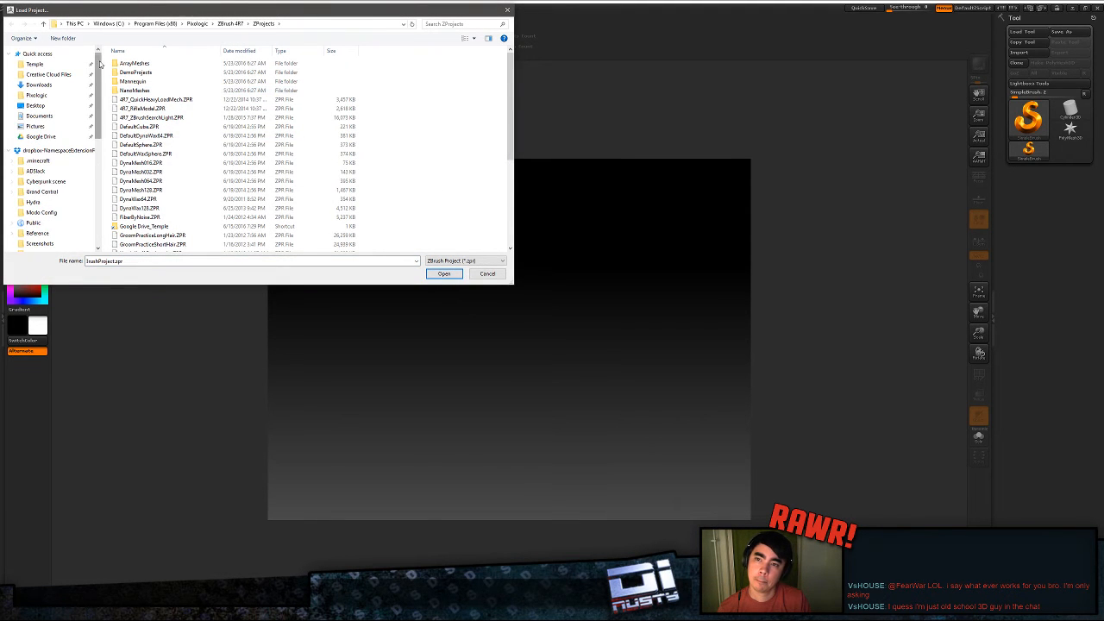
pyautogui.click(51, 63)
pyautogui.doubleClick(156, 65)
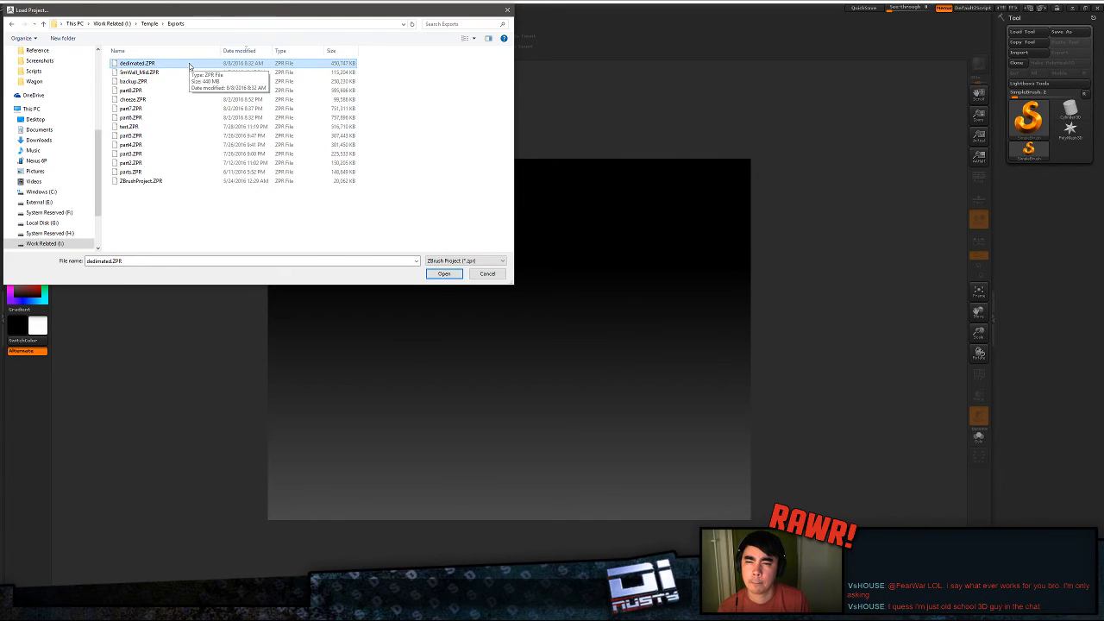
pyautogui.doubleClick(189, 65)
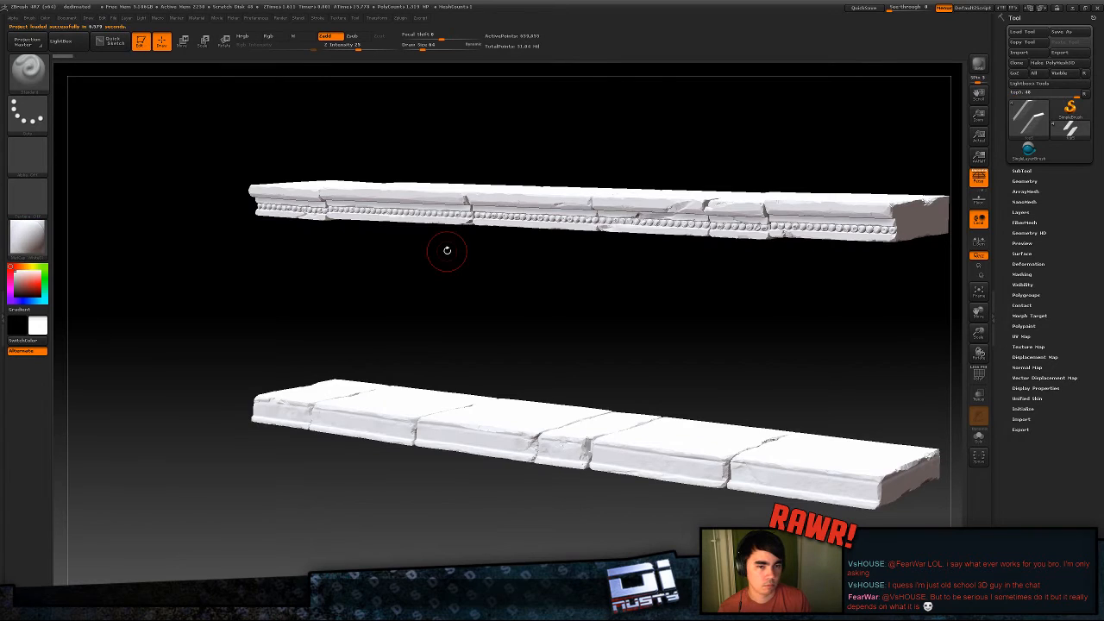
# - Examine the high-poly ledges from above, turning the polyframe display on and back off to check their mesh density
pyautogui.moveTo(559, 281)
pyautogui.mouseDown()
pyautogui.moveTo(572, 298)
pyautogui.moveTo(562, 302)
pyautogui.mouseUp()
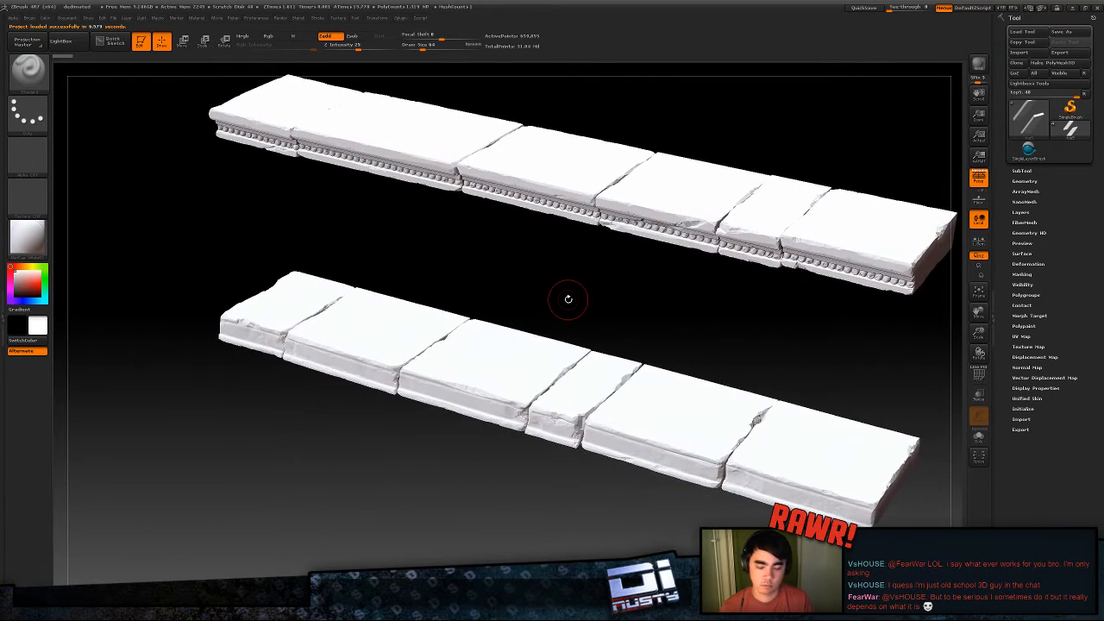
pyautogui.hotkey('shift', 'f')
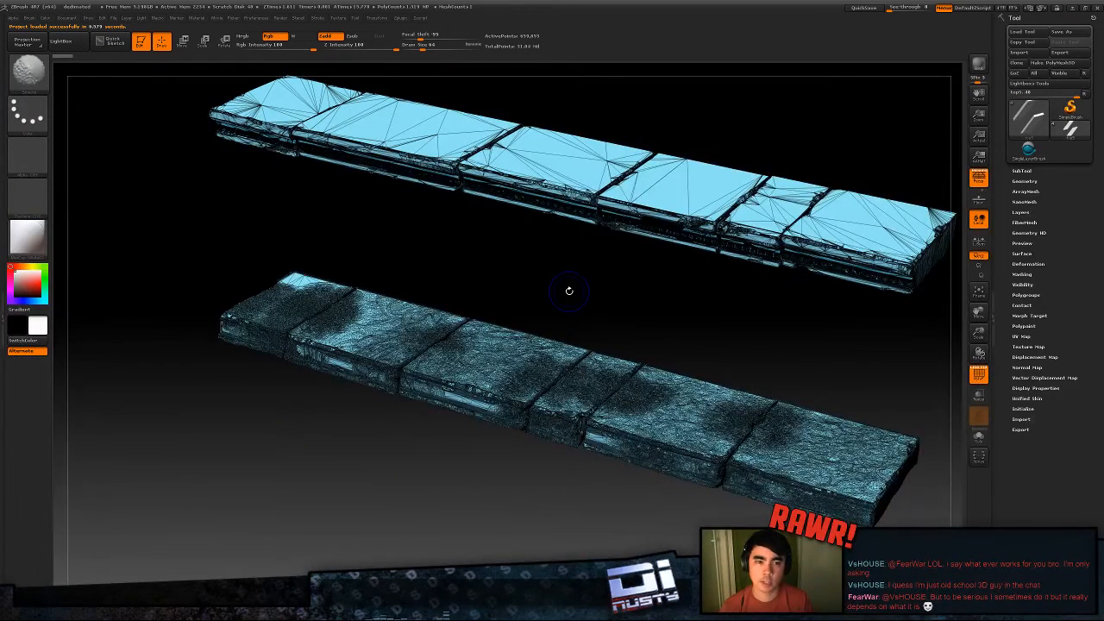
pyautogui.hotkey('shift', 'f')
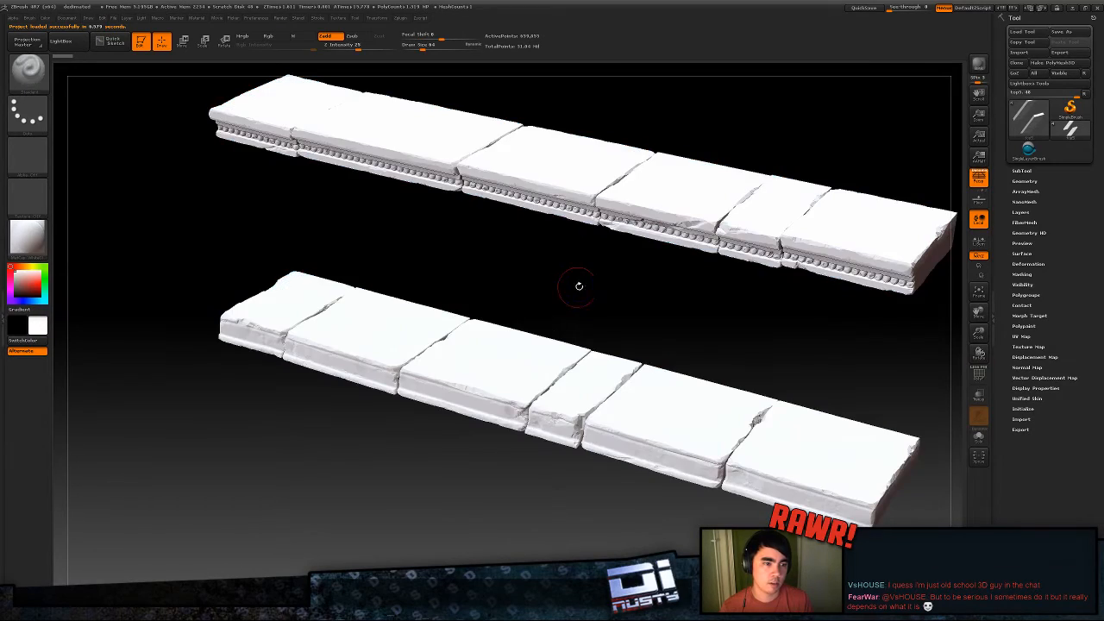
pyautogui.moveTo(577, 285); pyautogui.dragTo(614, 271)
# - Switch back to Substance Painter, enter a new Max Frontal Distance in the baking settings, and rebake the normal map
pyautogui.hotkey('alt', 'Tab')
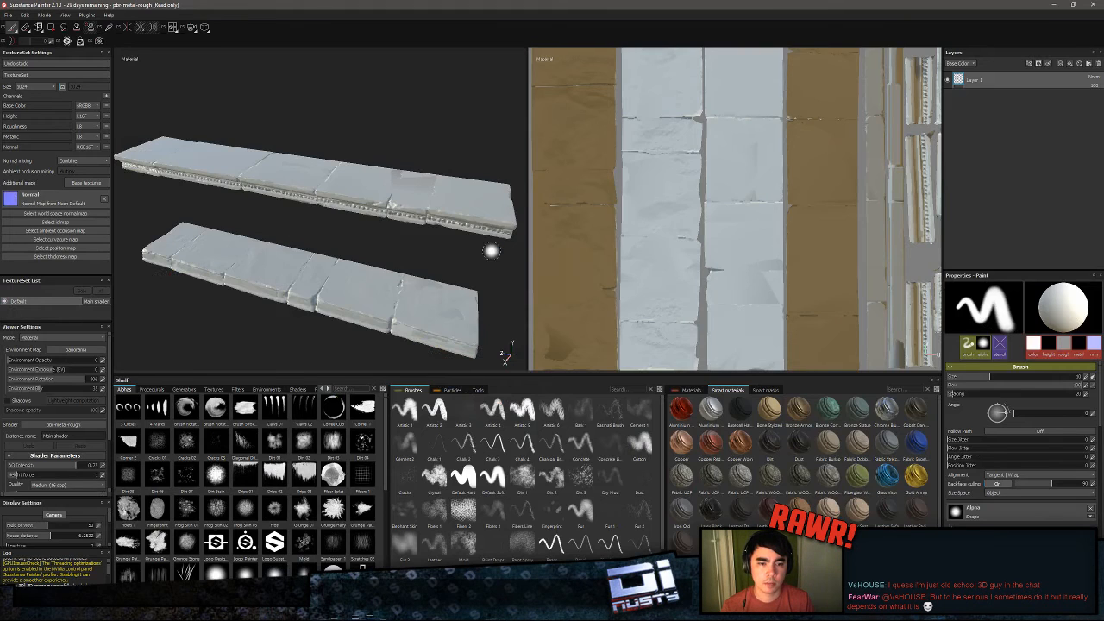
pyautogui.click(76, 183)
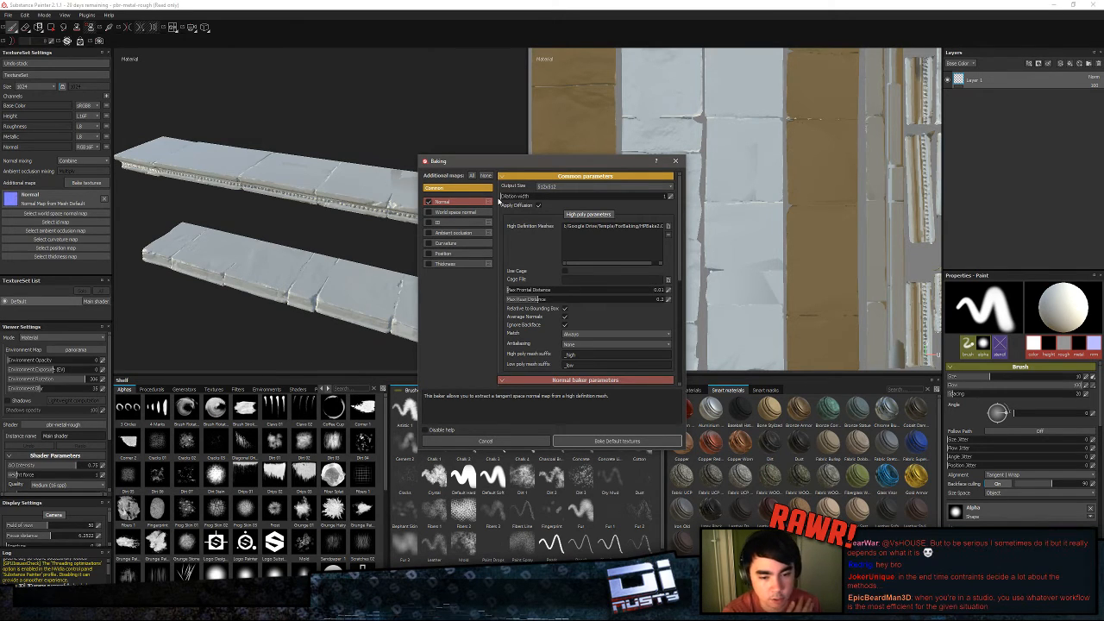
pyautogui.scroll(-1, 581, 303)
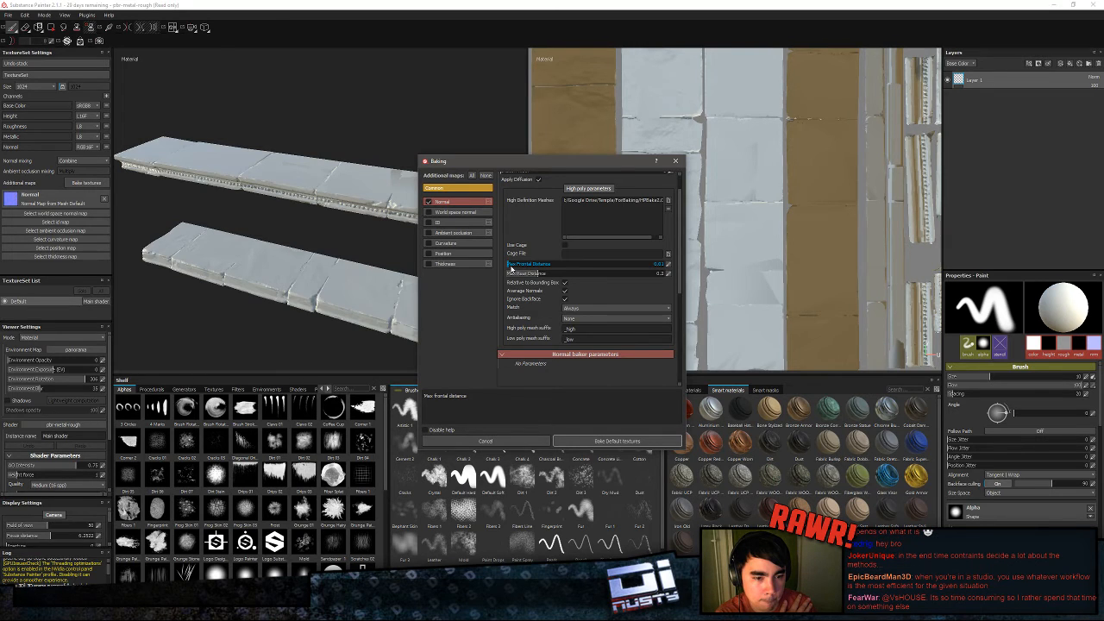
pyautogui.click(512, 269)
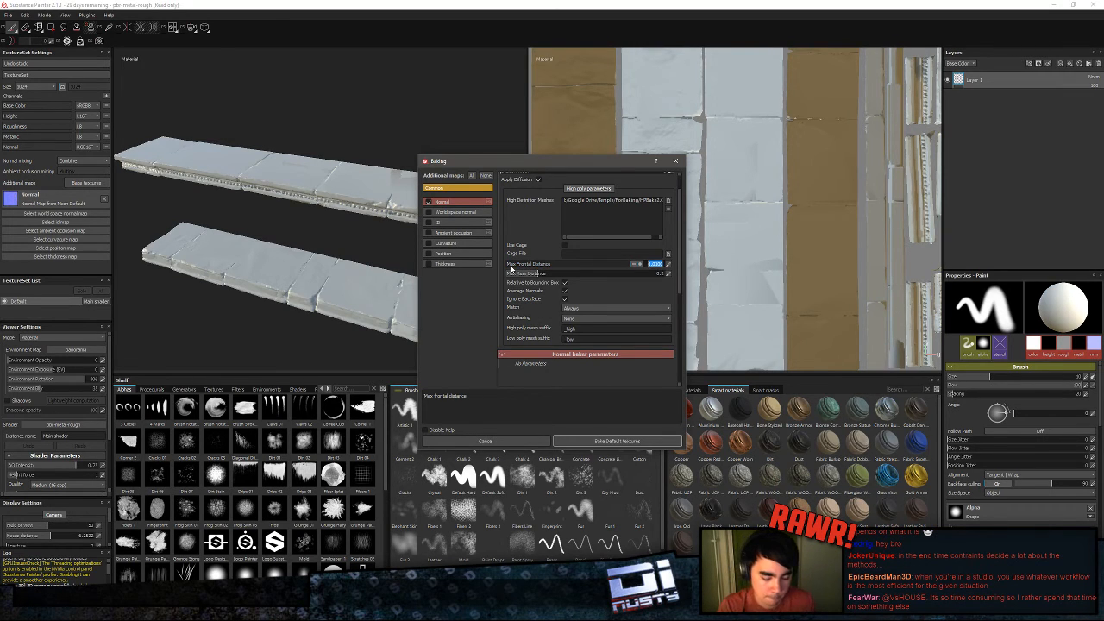
pyautogui.press('Return')
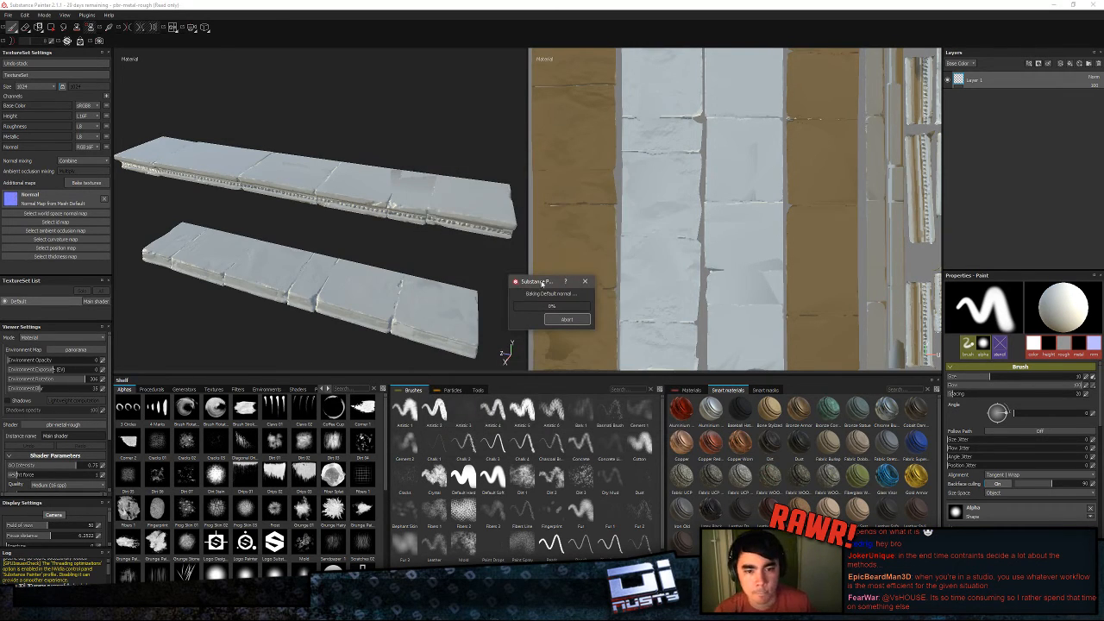
pyautogui.press('Return')
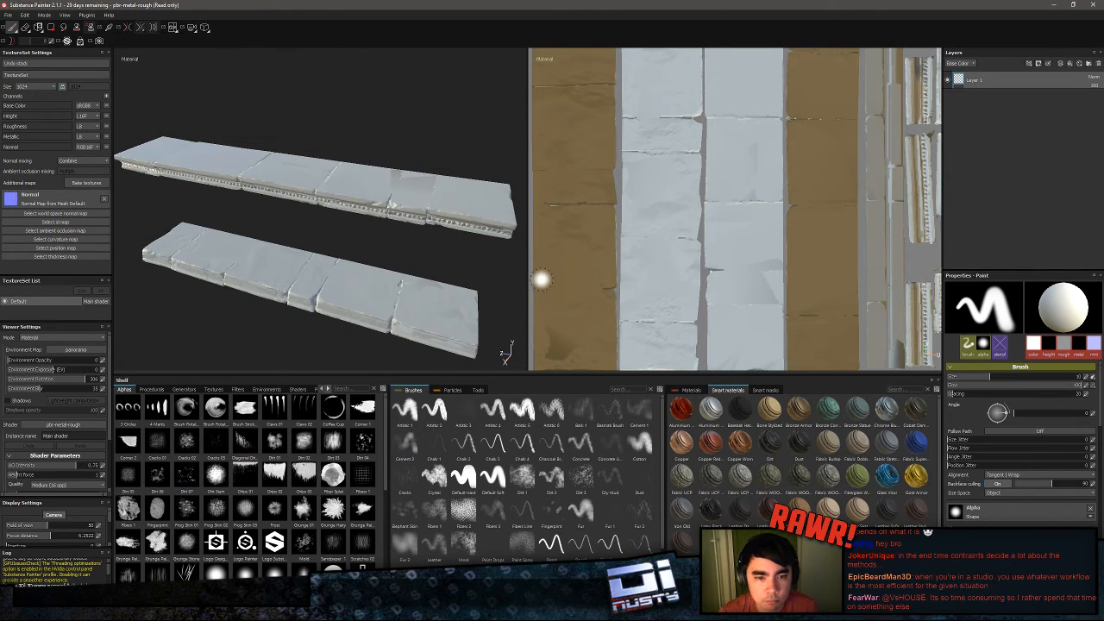
# - Set the Max Frontal Distance to 0.2 and rebake the slabs' normal map
pyautogui.click(86, 183)
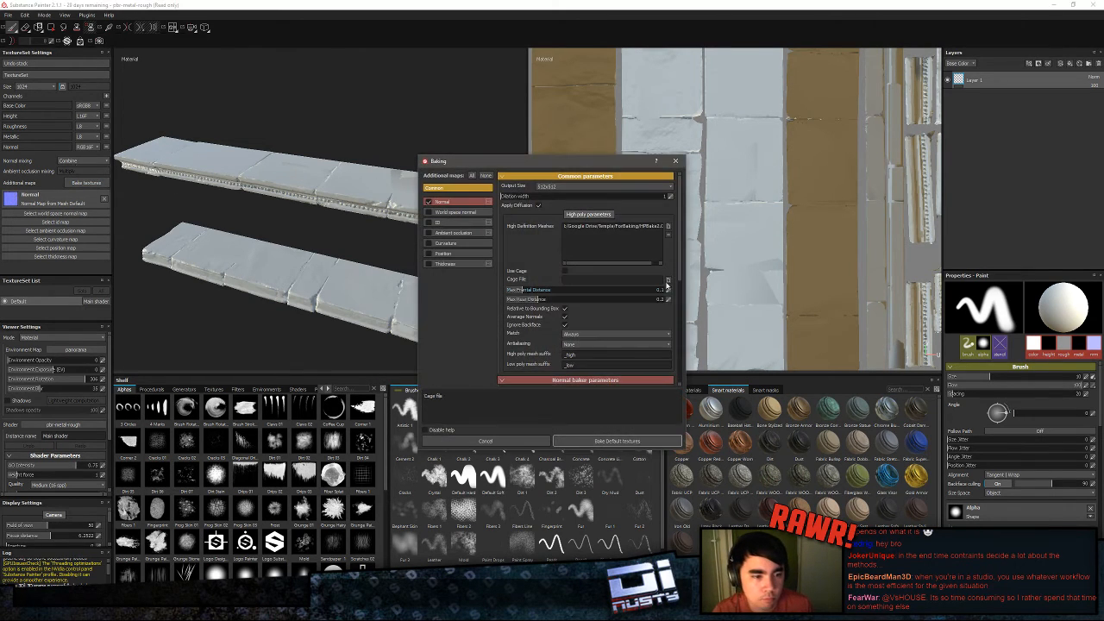
pyautogui.click(654, 289)
pyautogui.press('Return')
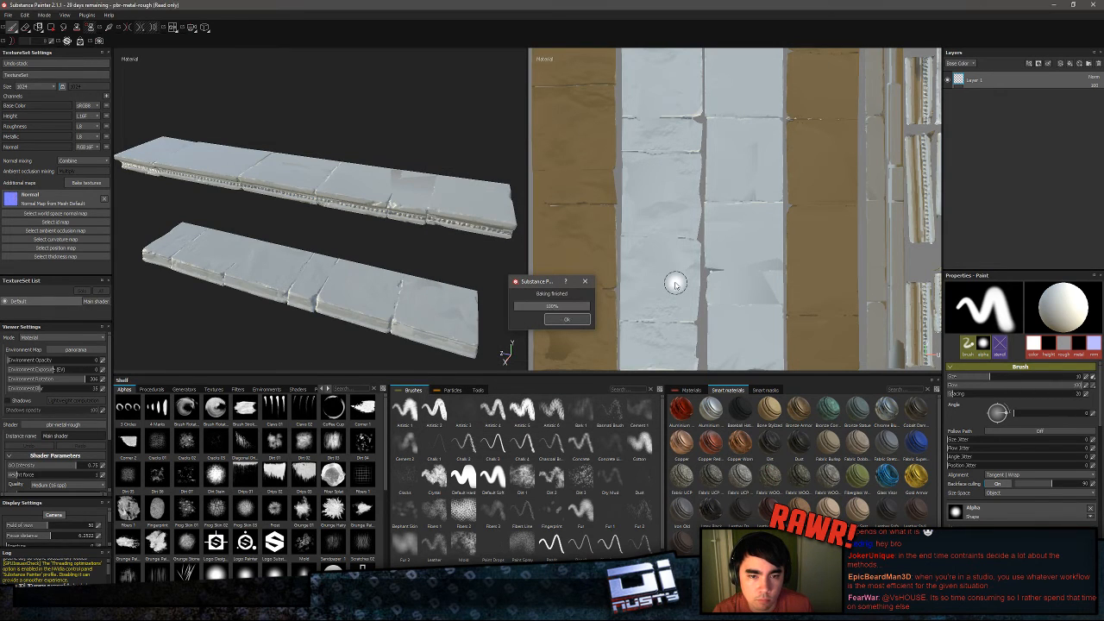
pyautogui.press('Return')
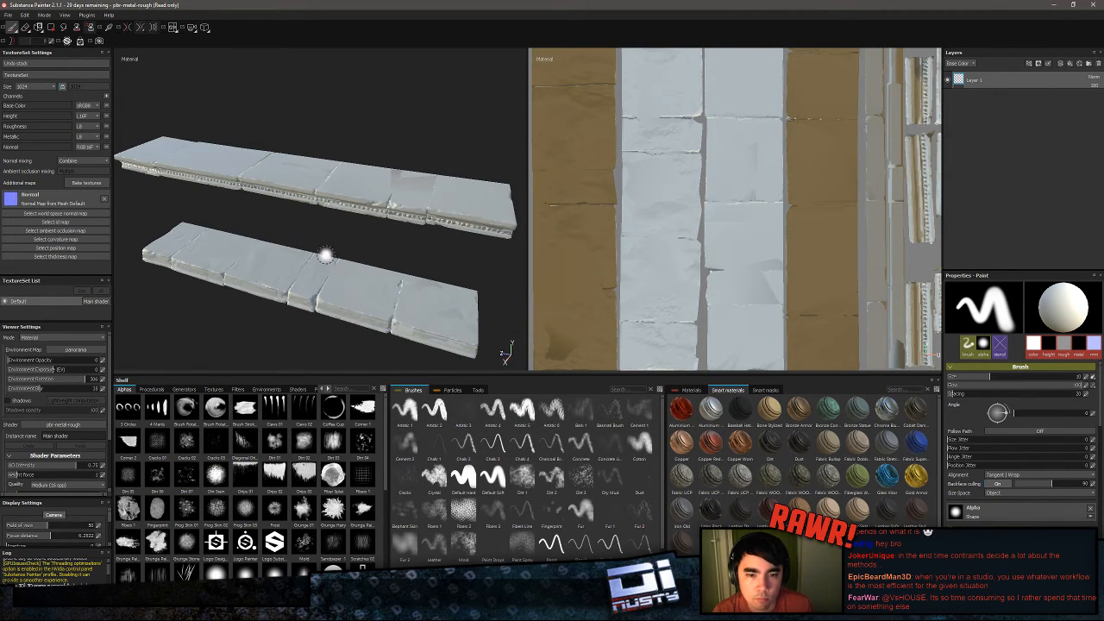
# - Examine the baked normals on the slabs' top faces and edges up close under different lighting
pyautogui.click(86, 183)
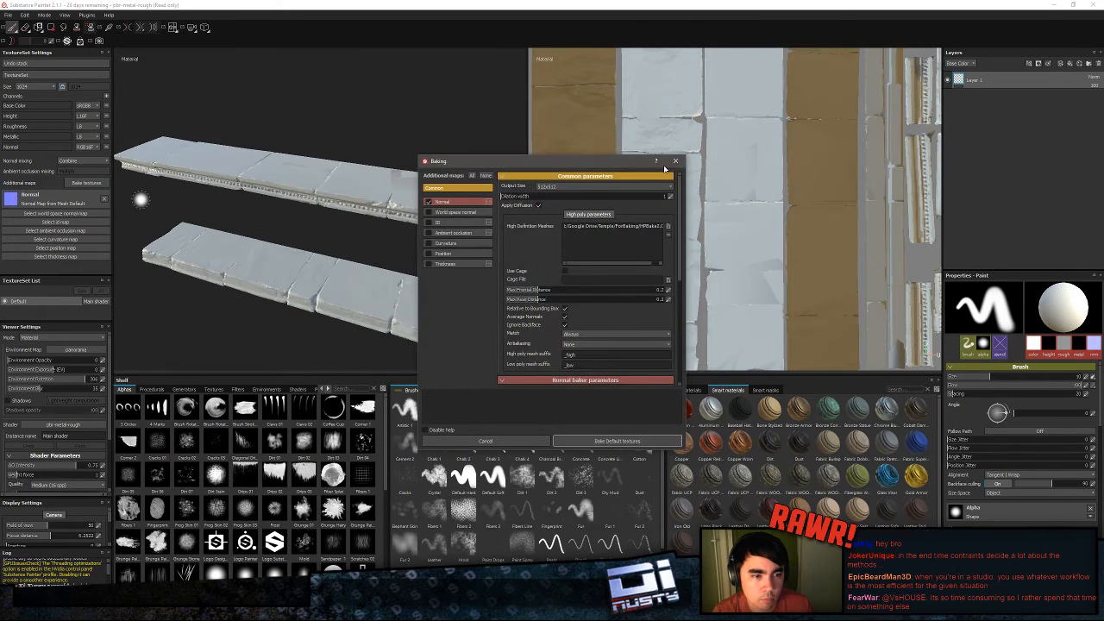
pyautogui.click(675, 161)
pyautogui.scroll(2, 435, 257)
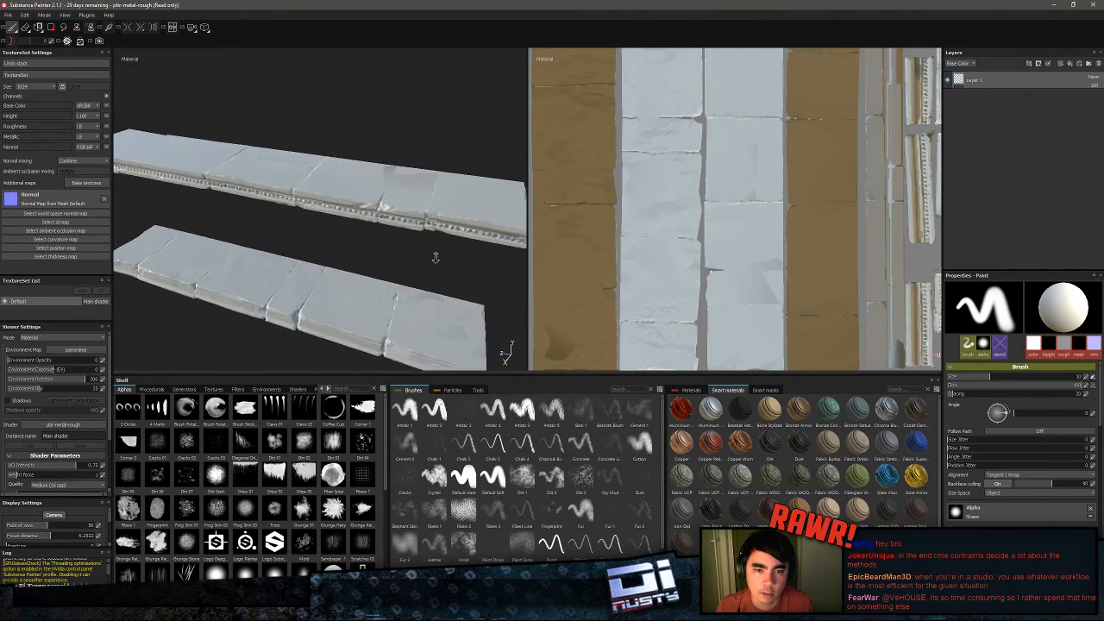
pyautogui.keyDown('alt'); pyautogui.moveTo(435, 257); pyautogui.dragTo(414, 192, button='right'); pyautogui.keyUp('alt')
pyautogui.keyDown('alt'); pyautogui.moveTo(415, 192); pyautogui.dragTo(422, 227); pyautogui.keyUp('alt')
pyautogui.keyDown('alt'); pyautogui.moveTo(422, 227); pyautogui.dragTo(424, 321, button='middle'); pyautogui.keyUp('alt')
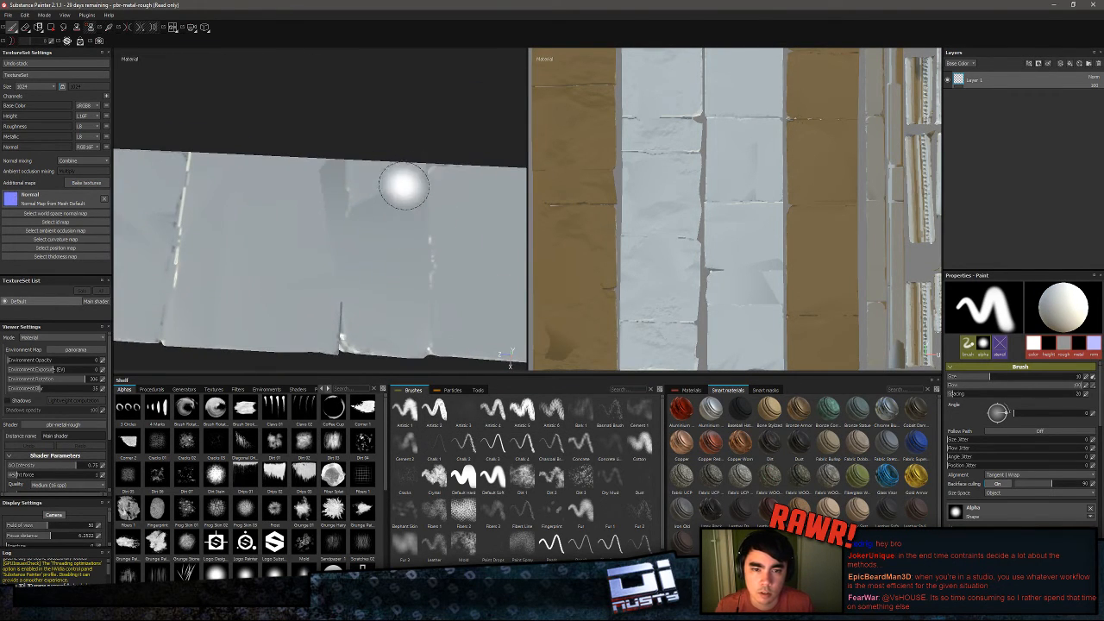
pyautogui.moveTo(431, 217)
pyautogui.keyDown('alt'); pyautogui.mouseDown(button='right')
pyautogui.moveTo(328, 194)
pyautogui.moveTo(429, 218)
pyautogui.mouseUp(button='right'); pyautogui.keyUp('alt')
pyautogui.click(421, 216)
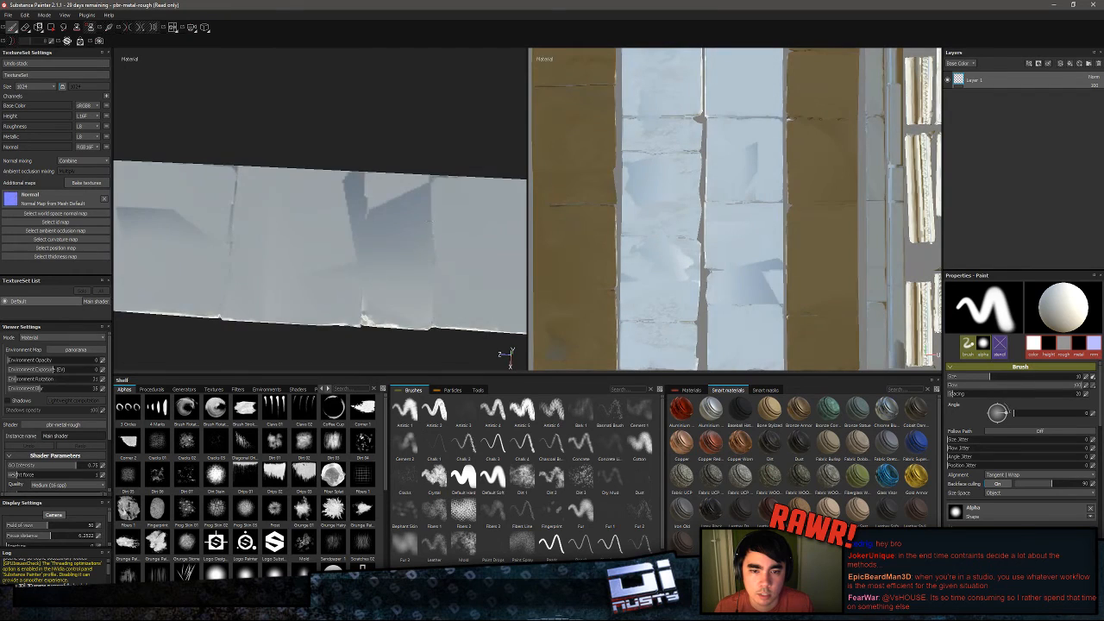
pyautogui.moveTo(429, 217)
pyautogui.keyDown('alt'); pyautogui.mouseDown()
pyautogui.moveTo(422, 224)
pyautogui.moveTo(439, 236)
pyautogui.moveTo(394, 279)
pyautogui.moveTo(378, 165)
pyautogui.moveTo(388, 186)
pyautogui.mouseUp(); pyautogui.keyUp('alt')
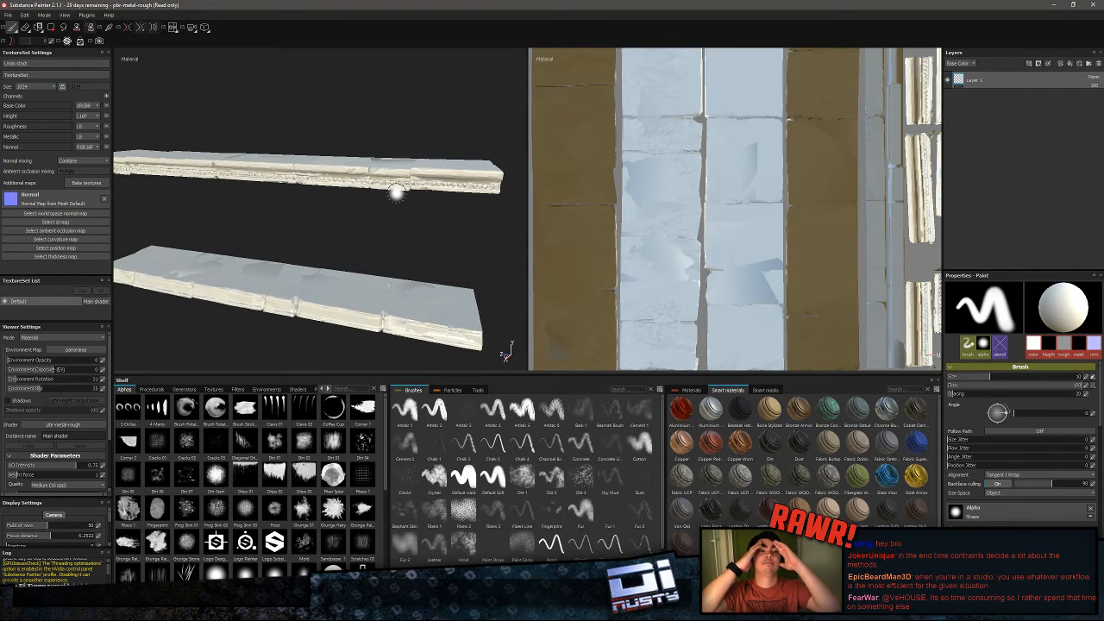
# - Switch to MODO and make the high-poly slab mesh visible in the HPBake2.OBJ scene
pyautogui.hotkey('alt', 'Tab')
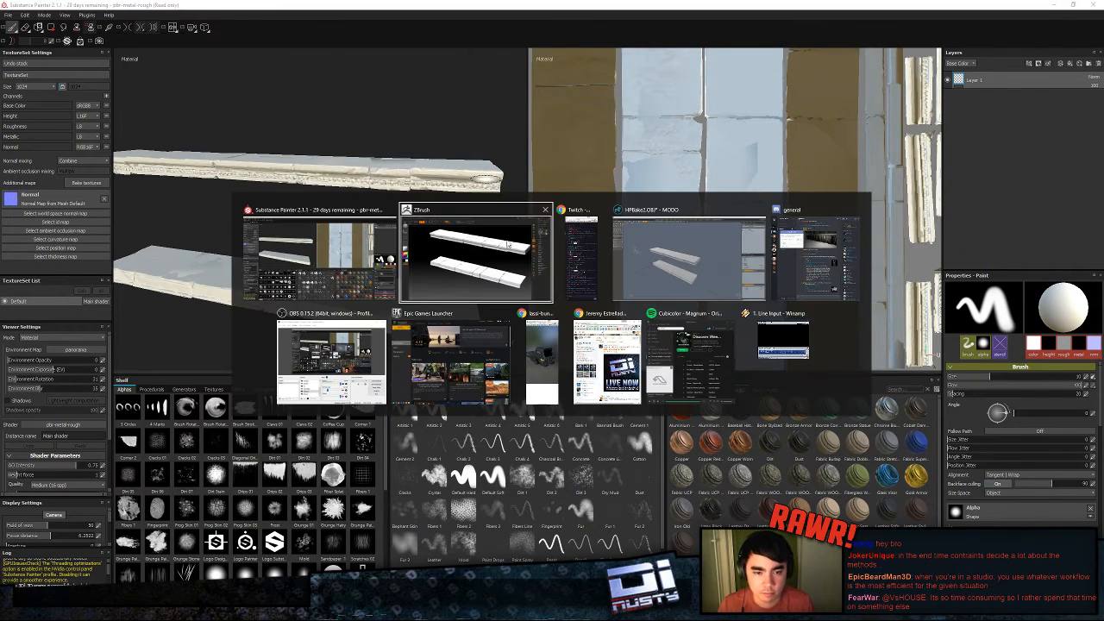
pyautogui.moveTo(586, 300)
pyautogui.keyDown('alt'); pyautogui.mouseDown()
pyautogui.moveTo(581, 313)
pyautogui.moveTo(576, 281)
pyautogui.mouseUp(); pyautogui.keyUp('alt')
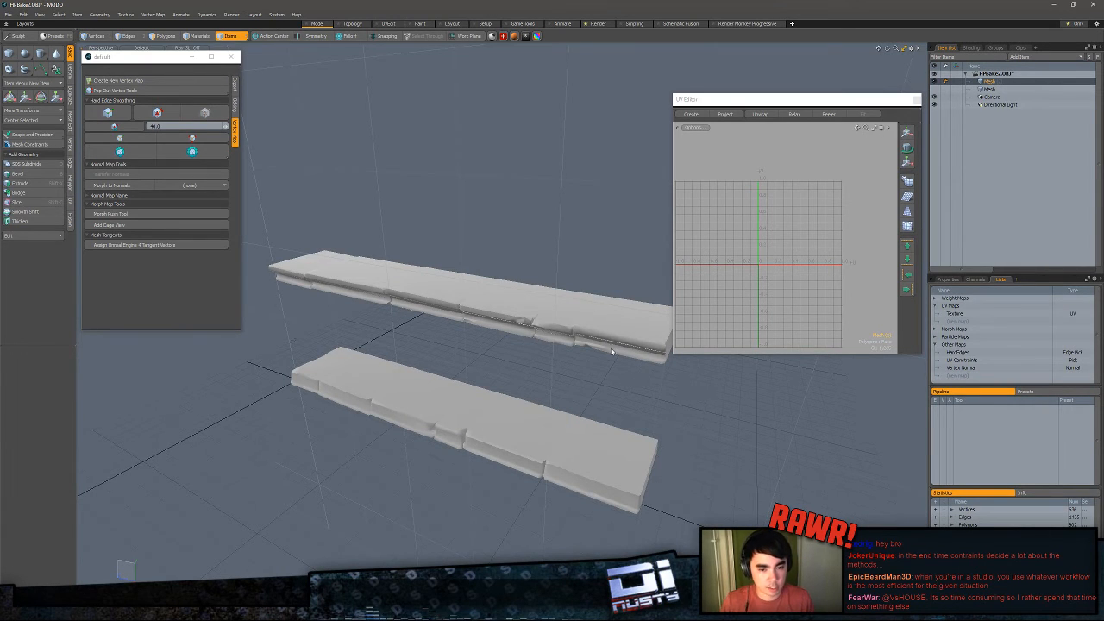
pyautogui.keyDown('alt'); pyautogui.moveTo(611, 350); pyautogui.dragTo(623, 347); pyautogui.keyUp('alt')
pyautogui.click(936, 90)
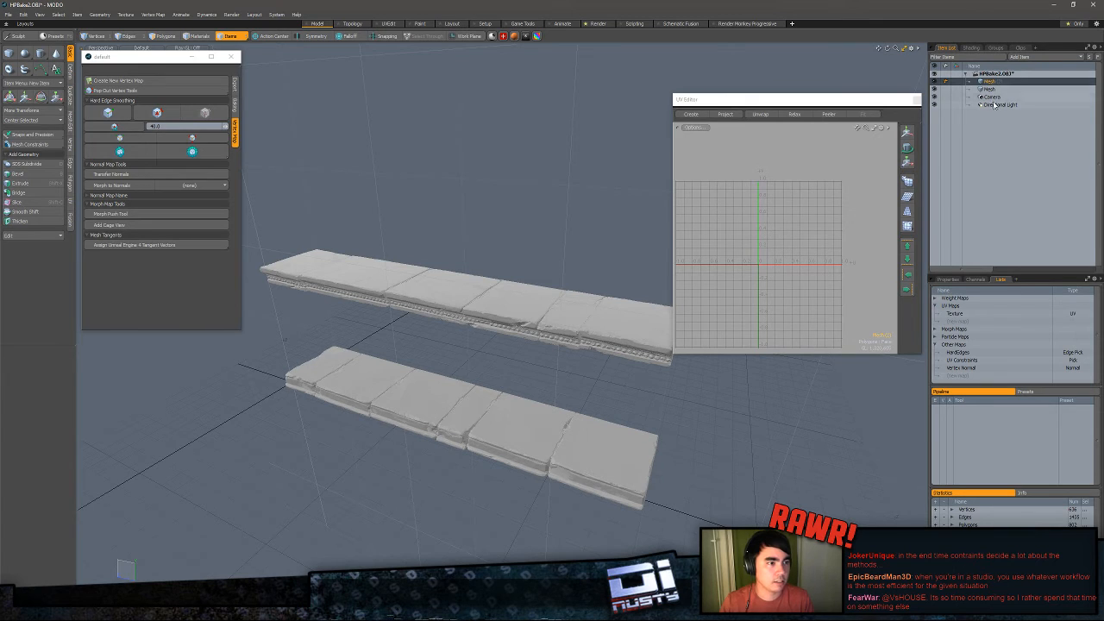
# - Create a new empty scene, then select all polygons of the low-poly mesh in HPBake2.OBJ
pyautogui.hotkey('ctrl', 'n')
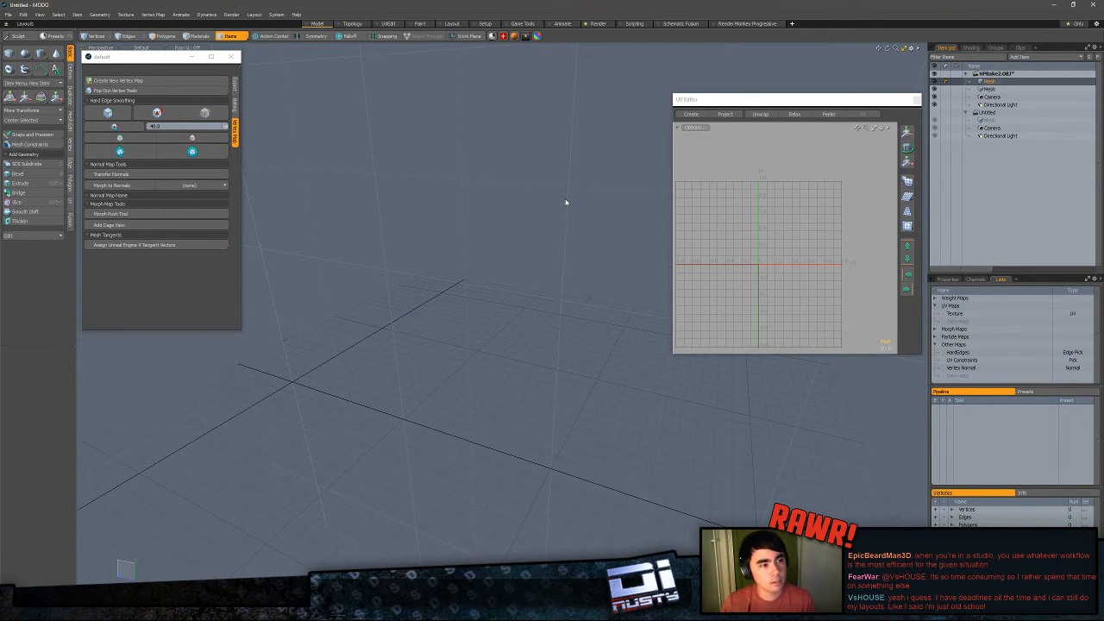
pyautogui.press('3')
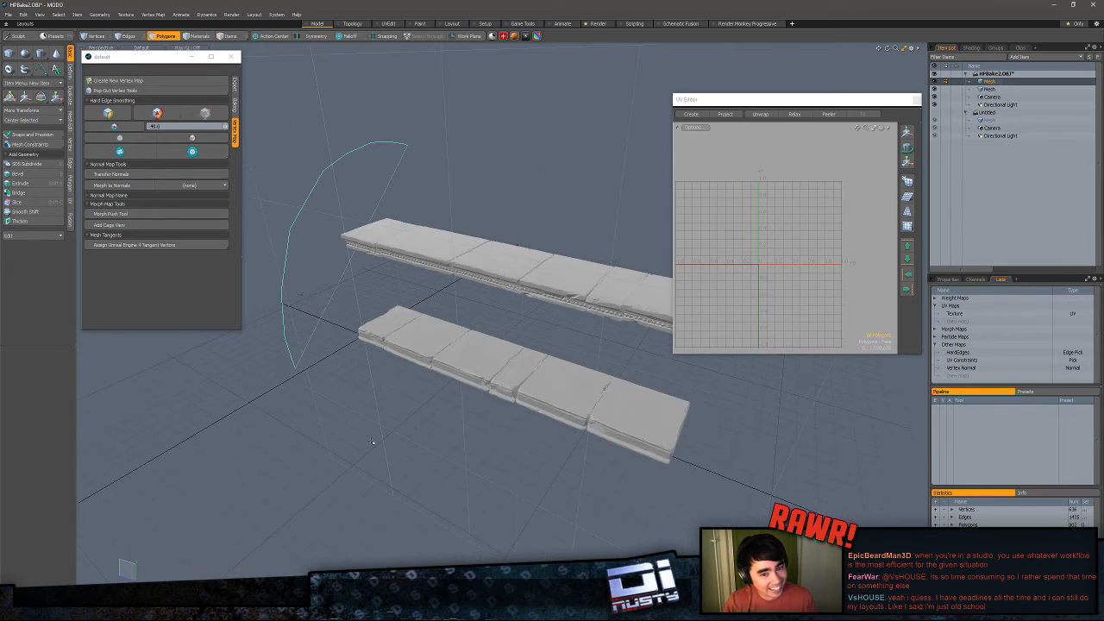
pyautogui.press('[')
# - Close the floating vertex map and UV Editor windows and move the low-poly polygons into the new scene's mesh
pyautogui.hotkey('ctrl', 'x')
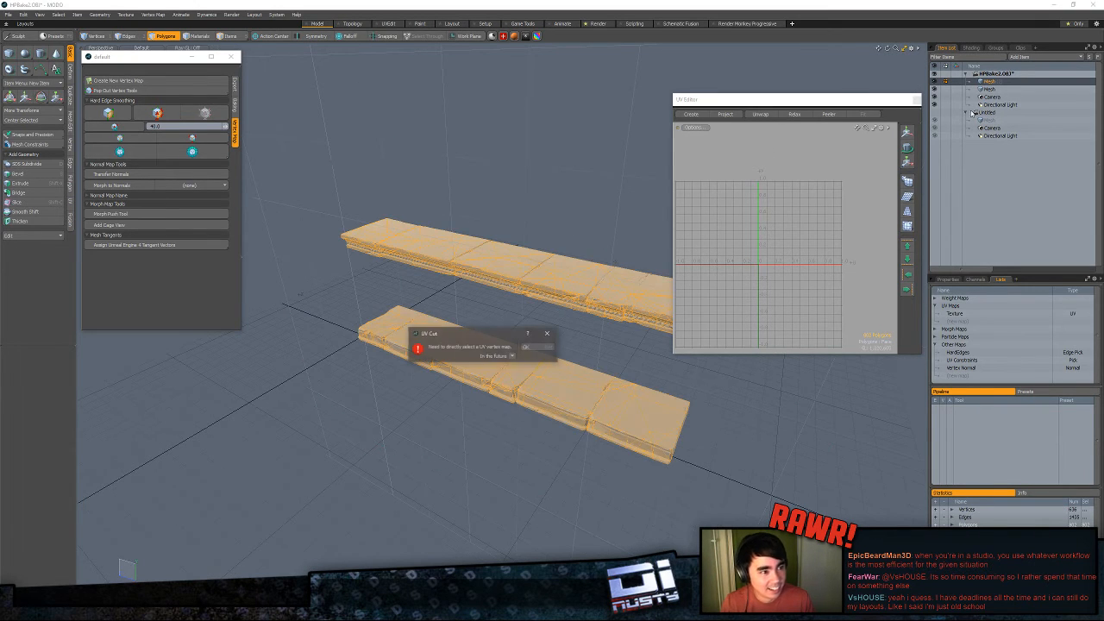
pyautogui.click(532, 346)
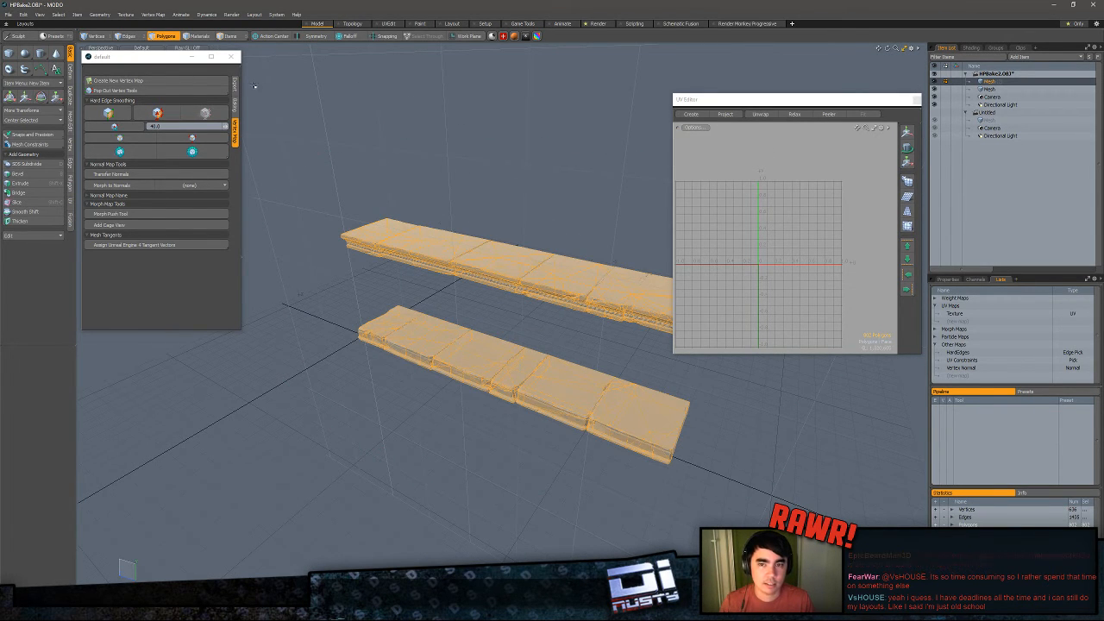
pyautogui.click(230, 56)
pyautogui.click(915, 98)
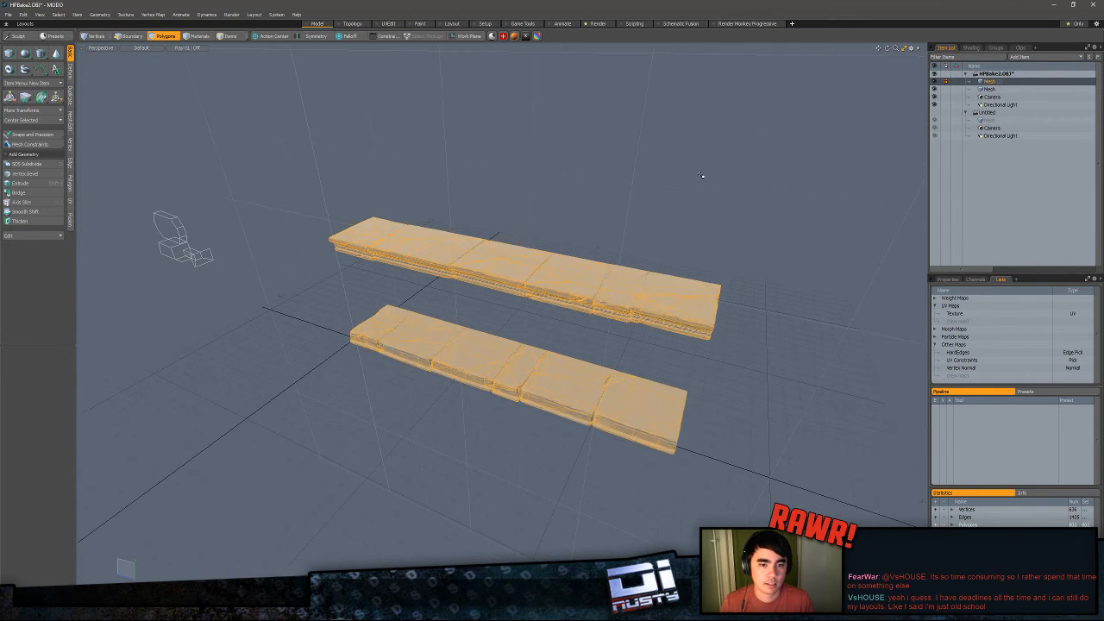
pyautogui.hotkey('ctrl', 'x')
pyautogui.click(995, 120)
pyautogui.hotkey('ctrl', 'v')
# - Delete the emptied mesh item from HPBake2.OBJ and save the file
pyautogui.click(1005, 83)
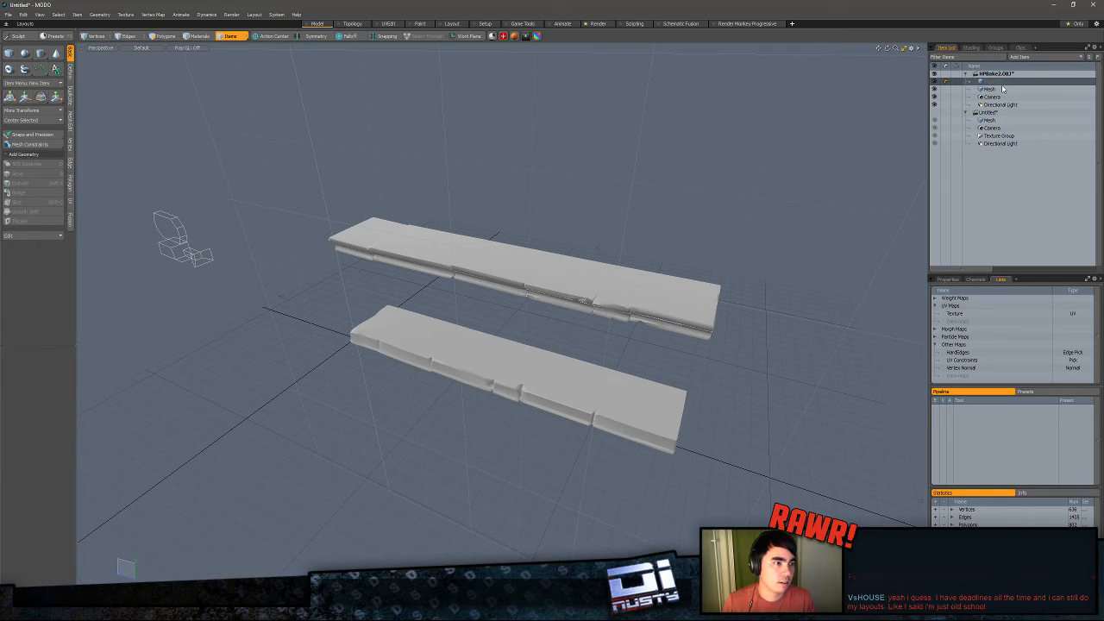
pyautogui.press('Delete')
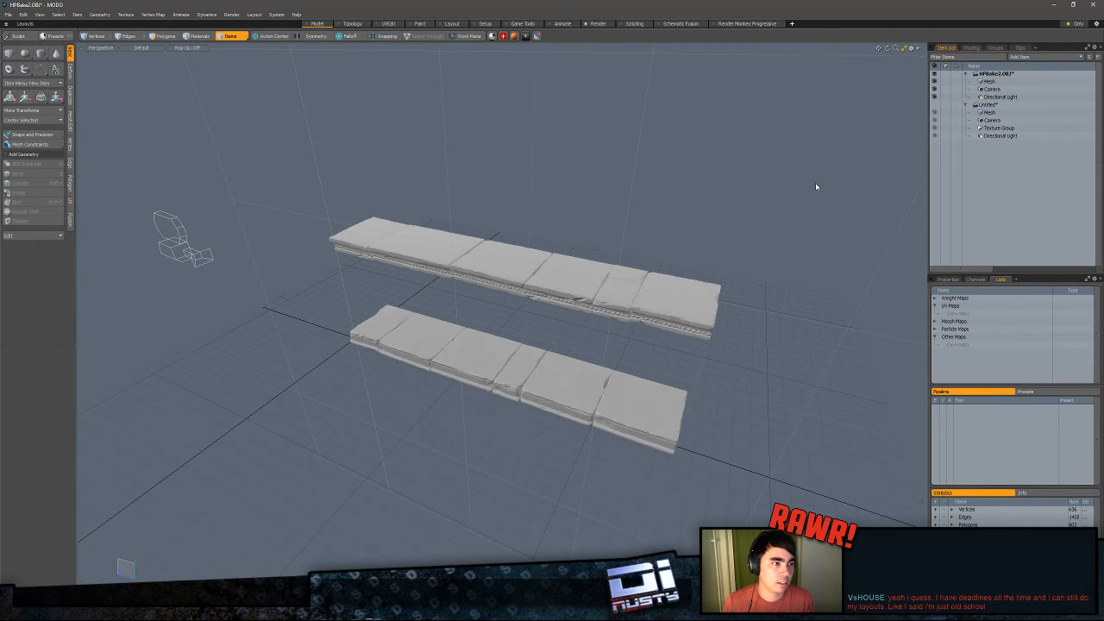
pyautogui.hotkey('ctrl', 's')
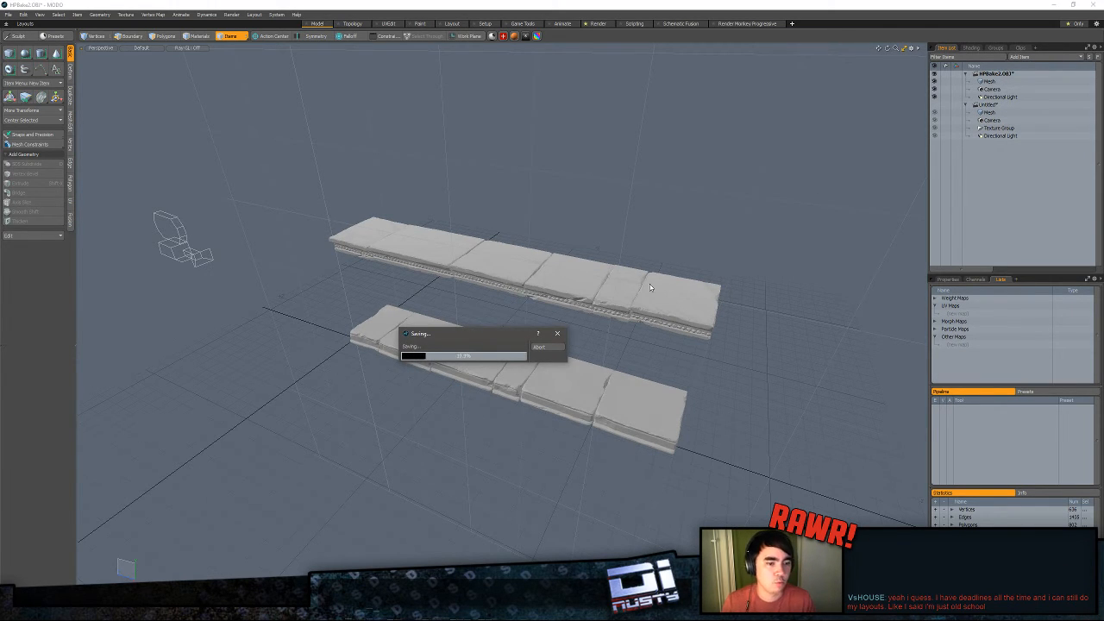
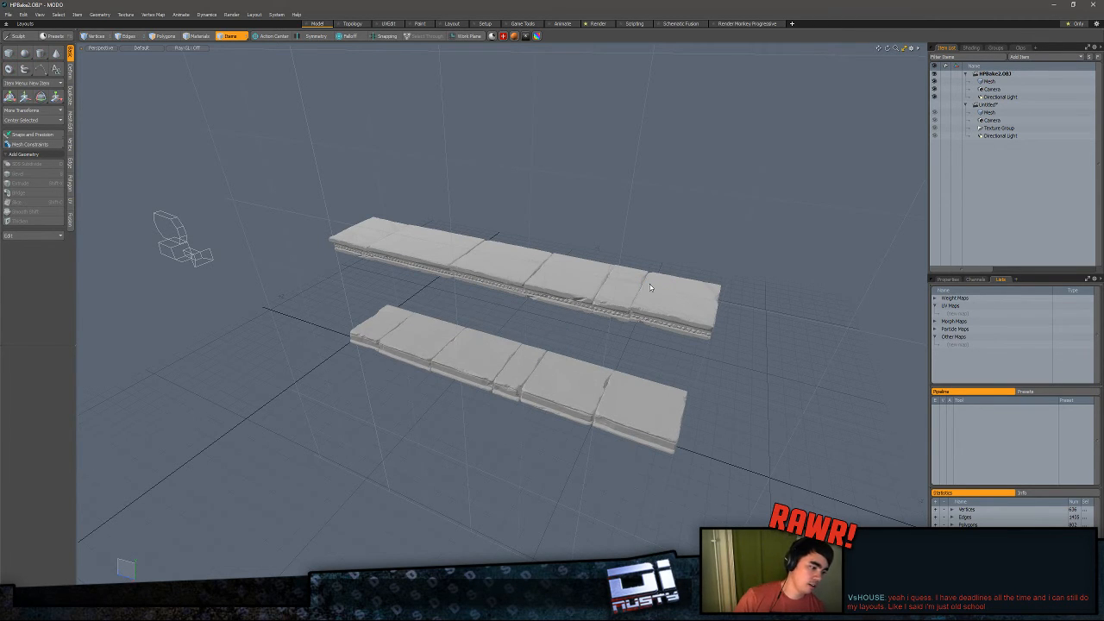
# - Switch to Substance Painter and rebake the normal map with an output size of 1024x1024
pyautogui.hotkey('alt', 'Tab')
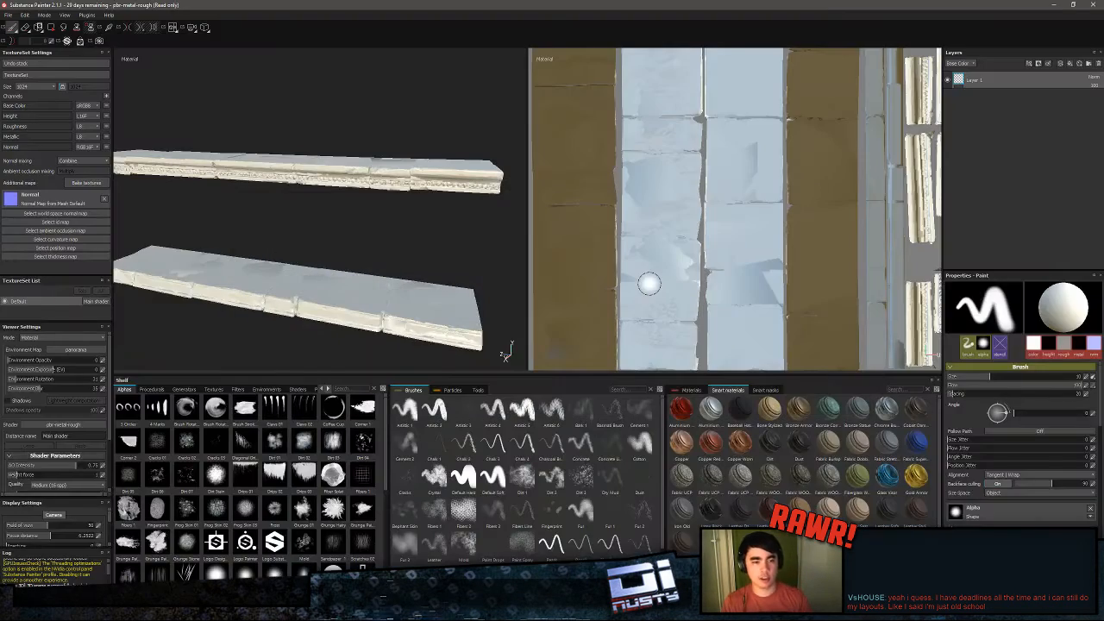
pyautogui.click(87, 183)
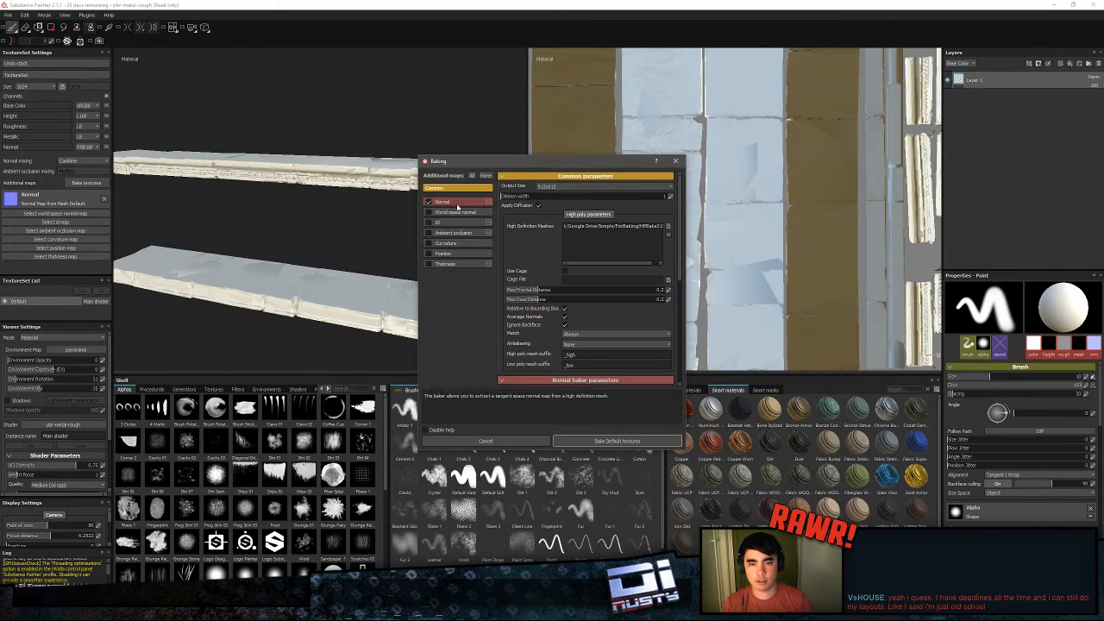
pyautogui.click(572, 187)
pyautogui.click(572, 190)
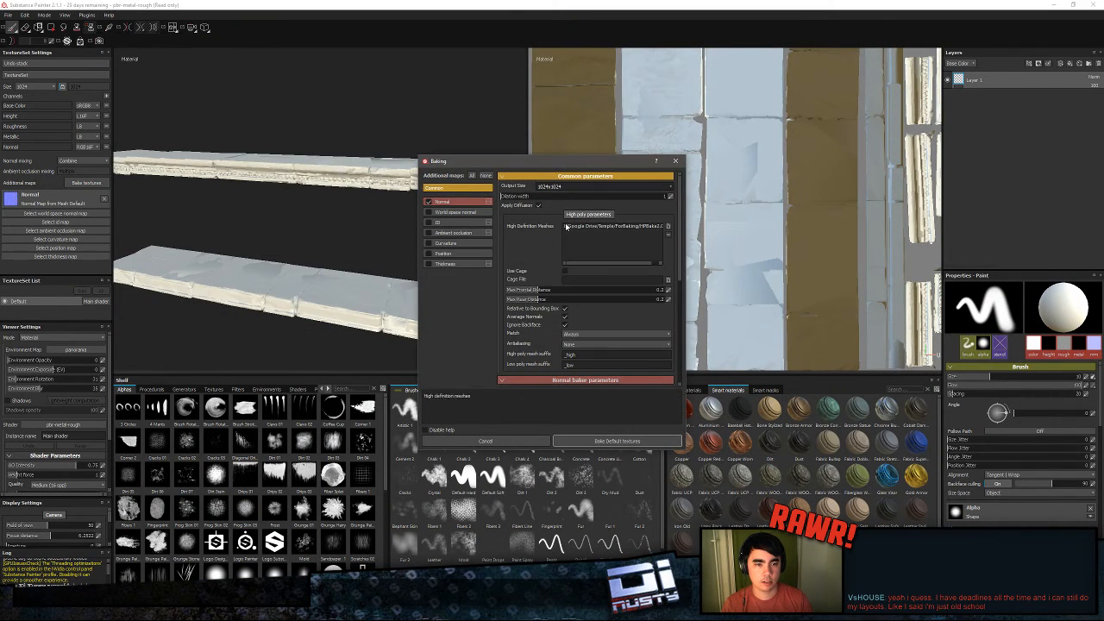
pyautogui.click(595, 441)
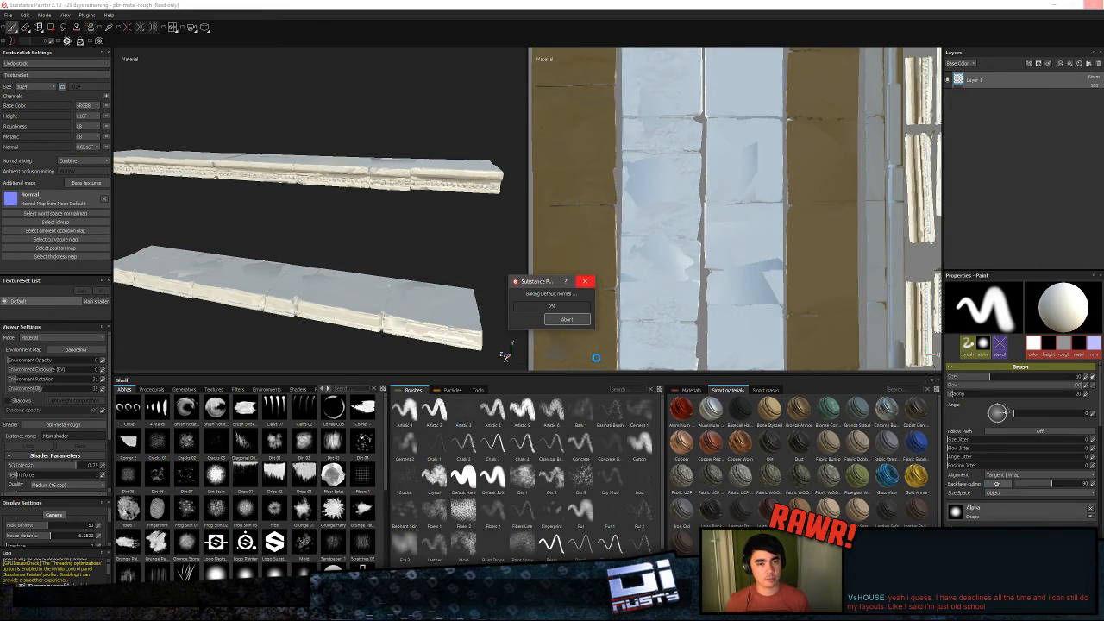
pyautogui.press('Return')
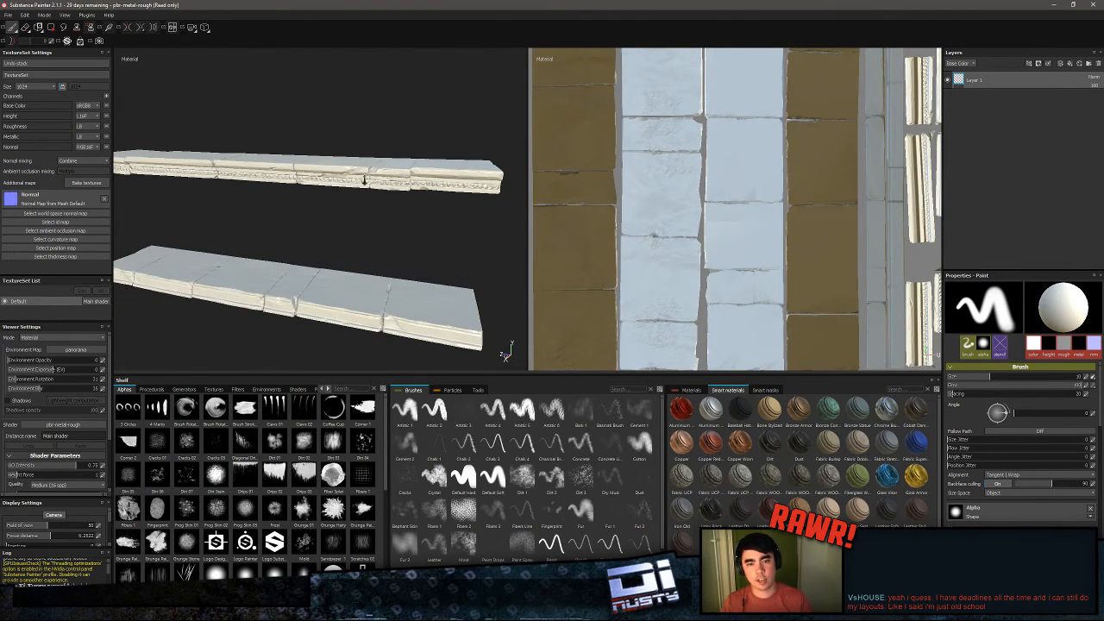
# - Show only the 3D view and enlarge the viewport by shrinking the shelf beneath it
pyautogui.keyDown('alt'); pyautogui.moveTo(474, 177); pyautogui.dragTo(412, 253, button='right'); pyautogui.keyUp('alt')
pyautogui.keyDown('alt'); pyautogui.moveTo(411, 254); pyautogui.dragTo(414, 228); pyautogui.keyUp('alt')
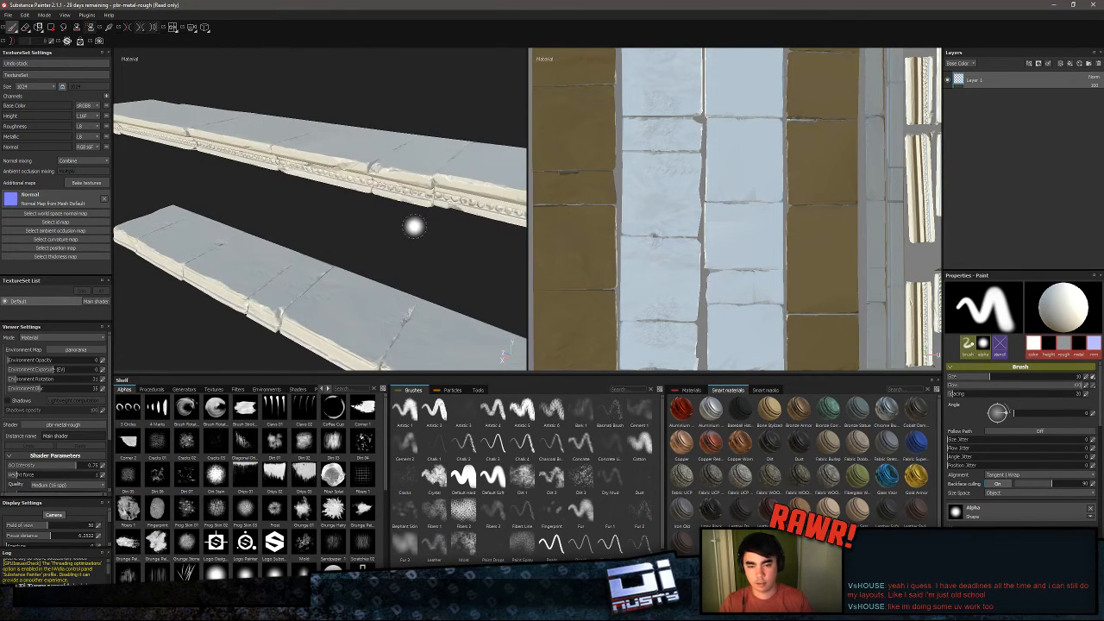
pyautogui.press('F2')
pyautogui.keyDown('alt'); pyautogui.moveTo(542, 239); pyautogui.dragTo(583, 268); pyautogui.keyUp('alt')
pyautogui.moveTo(586, 376); pyautogui.dragTo(592, 497)
pyautogui.rightClick(587, 350)
# - Examine the rebaked slabs' beaded trim, corners and top faces from several angles and under rotated lighting
pyautogui.click(558, 300)
pyautogui.moveTo(558, 299)
pyautogui.keyDown('ctrl'); pyautogui.mouseDown(button='right')
pyautogui.moveTo(586, 299)
pyautogui.moveTo(573, 299)
pyautogui.mouseUp(button='right'); pyautogui.keyUp('ctrl')
pyautogui.moveTo(529, 298)
pyautogui.keyDown('alt'); pyautogui.mouseDown()
pyautogui.moveTo(540, 298)
pyautogui.moveTo(510, 298)
pyautogui.mouseUp(); pyautogui.keyUp('alt')
pyautogui.moveTo(586, 299)
pyautogui.keyDown('shift'); pyautogui.mouseDown(button='right')
pyautogui.moveTo(512, 296)
pyautogui.moveTo(532, 295)
pyautogui.mouseUp(button='right'); pyautogui.keyUp('shift')
pyautogui.keyDown('alt'); pyautogui.moveTo(531, 295); pyautogui.dragTo(655, 312); pyautogui.keyUp('alt')
pyautogui.keyDown('alt'); pyautogui.moveTo(655, 312); pyautogui.dragTo(689, 280, button='right'); pyautogui.keyUp('alt')
pyautogui.keyDown('alt'); pyautogui.moveTo(689, 279); pyautogui.dragTo(730, 252); pyautogui.keyUp('alt')
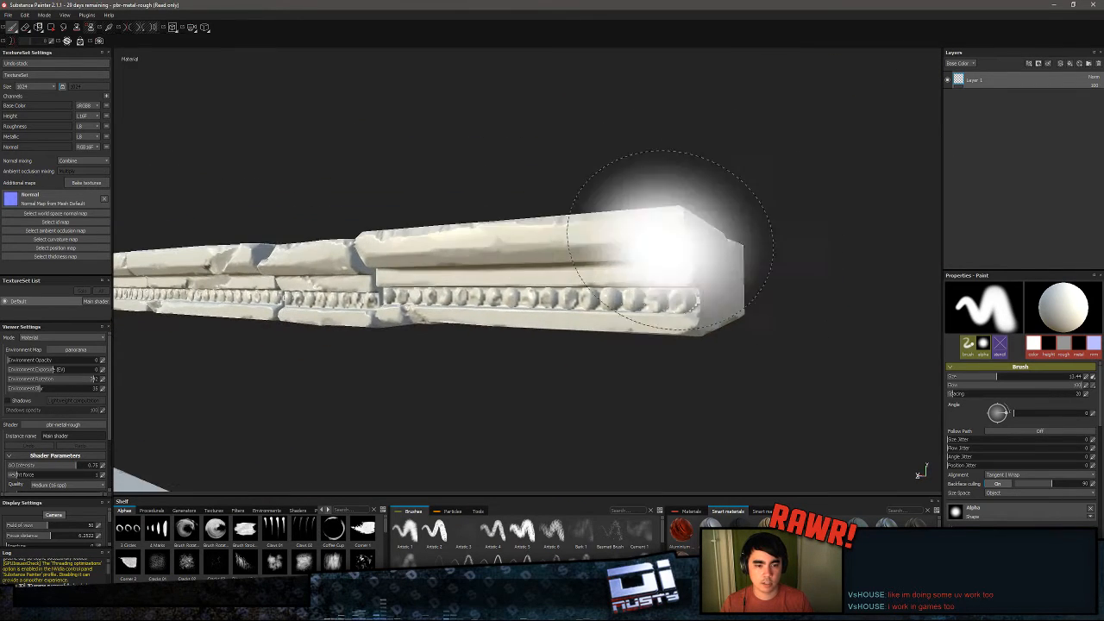
pyautogui.keyDown('alt'); pyautogui.moveTo(730, 252); pyautogui.dragTo(653, 259, button='right'); pyautogui.keyUp('alt')
pyautogui.keyDown('alt'); pyautogui.moveTo(653, 259); pyautogui.dragTo(475, 288); pyautogui.keyUp('alt')
pyautogui.keyDown('alt'); pyautogui.moveTo(475, 288); pyautogui.dragTo(697, 249, button='right'); pyautogui.keyUp('alt')
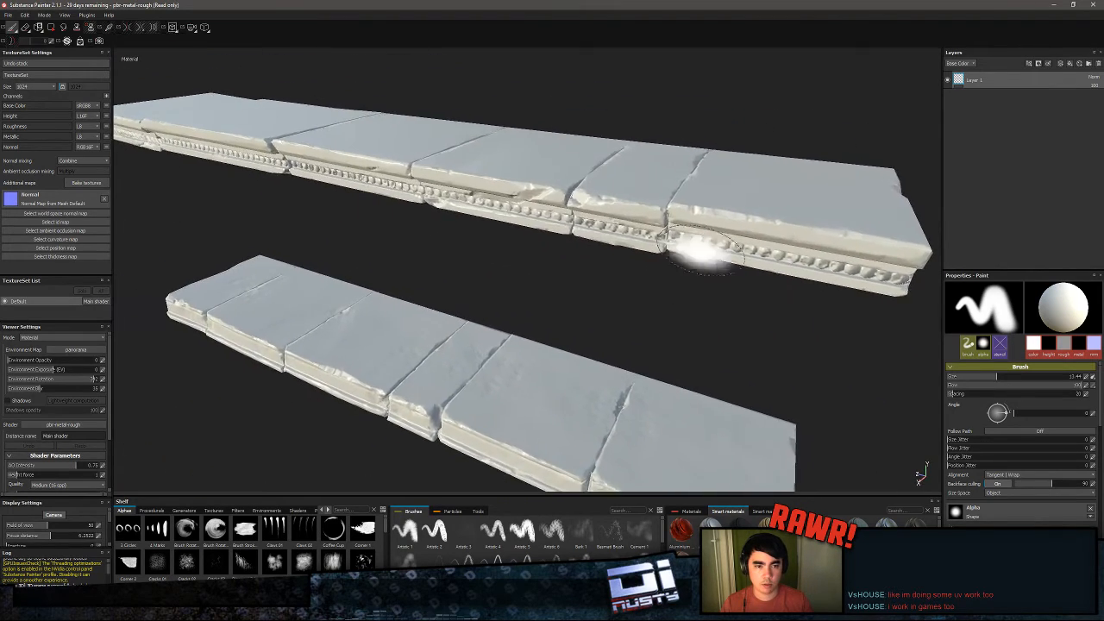
pyautogui.keyDown('alt'); pyautogui.moveTo(697, 249); pyautogui.dragTo(568, 176); pyautogui.keyUp('alt')
# - Switch to MODO, select the upper low-poly slab's polygons in the untitled scene and open the Texture UV map in the UV Editor
pyautogui.hotkey('alt', 'Tab')
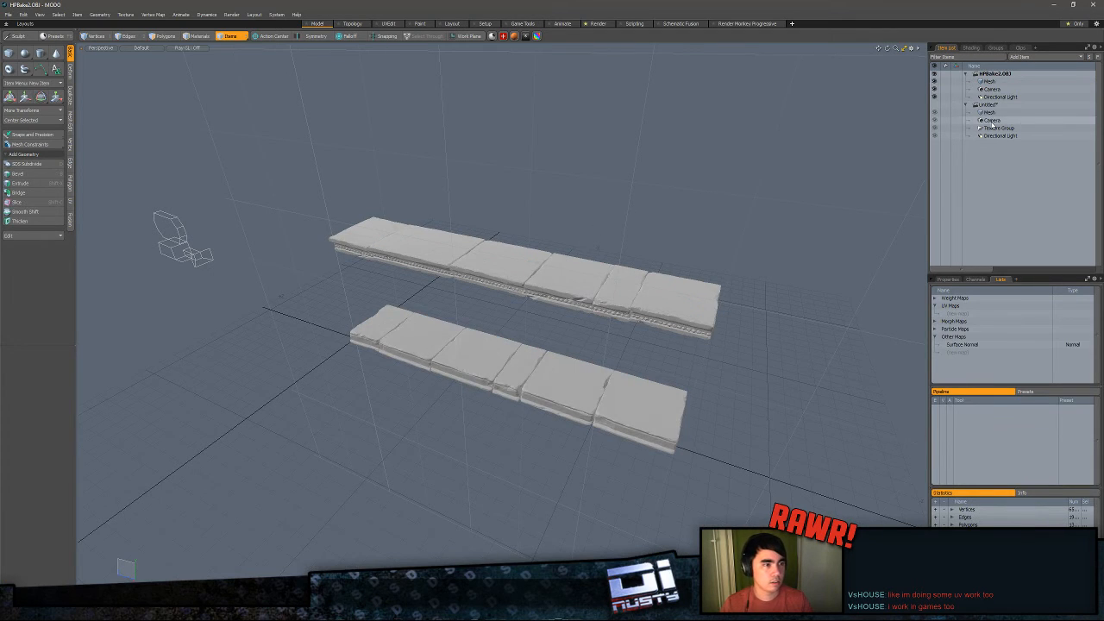
pyautogui.click(989, 112)
pyautogui.press('3')
pyautogui.doubleClick(580, 278)
pyautogui.keyDown('alt'); pyautogui.moveTo(580, 277); pyautogui.dragTo(523, 265); pyautogui.keyUp('alt')
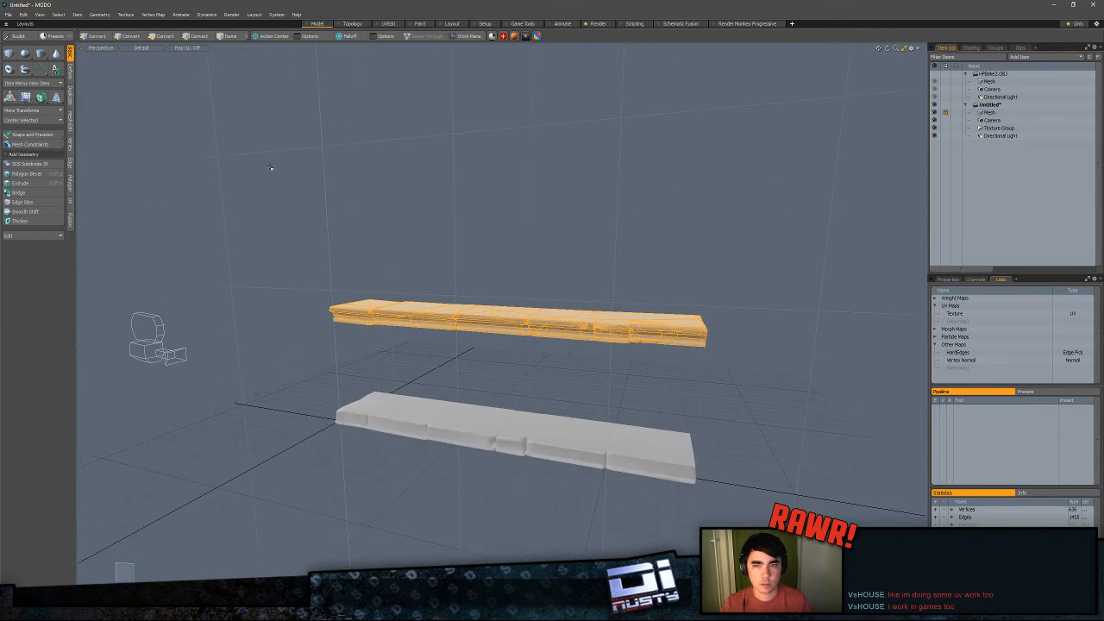
pyautogui.doubleClick(988, 315)
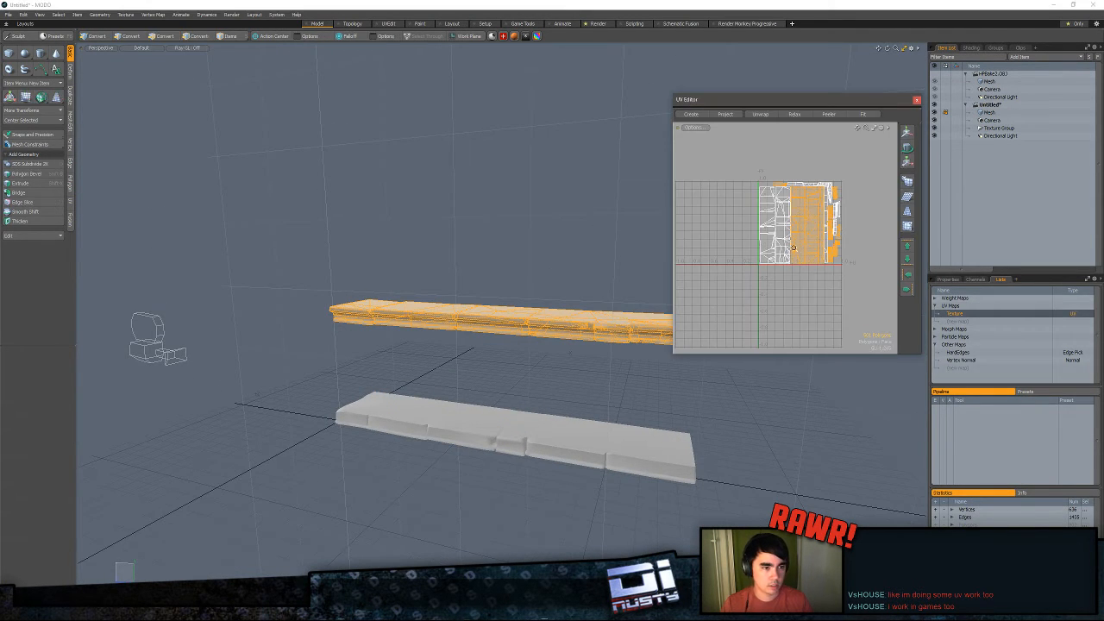
# - Select the upper slab's front trim polygons and locate their islands in the UV map
pyautogui.scroll(5, 794, 247)
pyautogui.keyDown('alt'); pyautogui.moveTo(794, 246); pyautogui.dragTo(767, 301); pyautogui.keyUp('alt')
pyautogui.click(550, 345)
pyautogui.moveTo(560, 326)
pyautogui.mouseDown()
pyautogui.moveTo(334, 311)
pyautogui.moveTo(444, 329)
pyautogui.moveTo(588, 327)
pyautogui.mouseUp()
pyautogui.keyDown('alt'); pyautogui.moveTo(795, 249); pyautogui.dragTo(732, 288); pyautogui.keyUp('alt')
pyautogui.press(']')
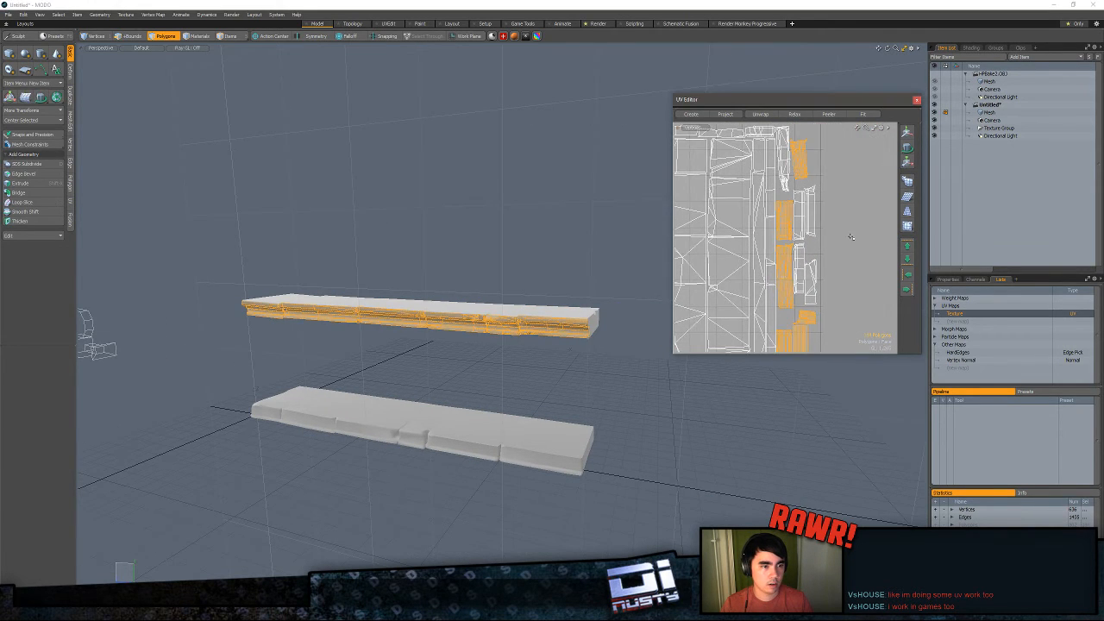
# - Try to select the front trim strip across the upper slab by expanding a picked run of polygons
pyautogui.scroll(-1, 850, 234)
pyautogui.keyDown('alt'); pyautogui.moveTo(850, 234); pyautogui.dragTo(851, 189); pyautogui.keyUp('alt')
pyautogui.click(566, 266)
pyautogui.moveTo(587, 326); pyautogui.dragTo(309, 335)
pyautogui.press(']')
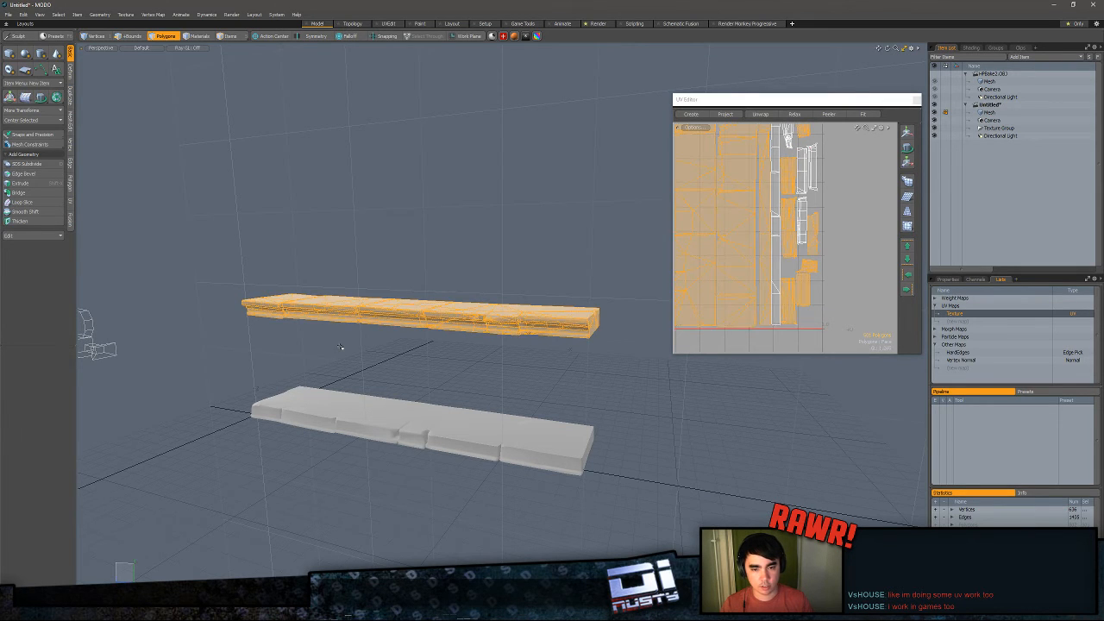
# - Select the polygons along the upper slab's front trim, expand them to their connected pieces and inspect their islands in the UV map
pyautogui.click(498, 320)
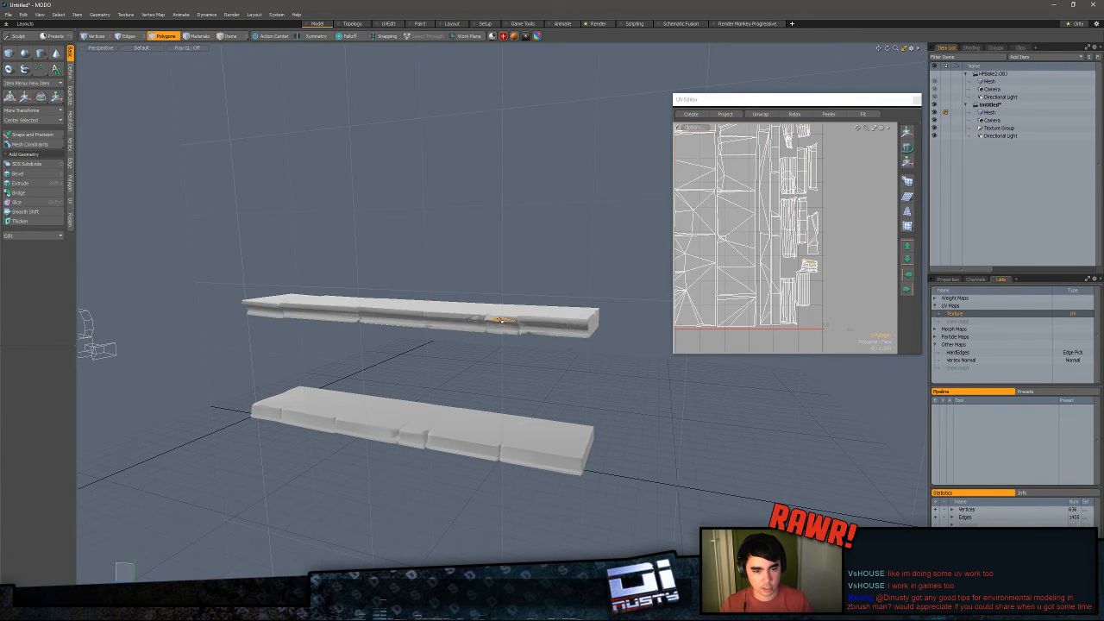
pyautogui.moveTo(494, 327); pyautogui.dragTo(318, 308)
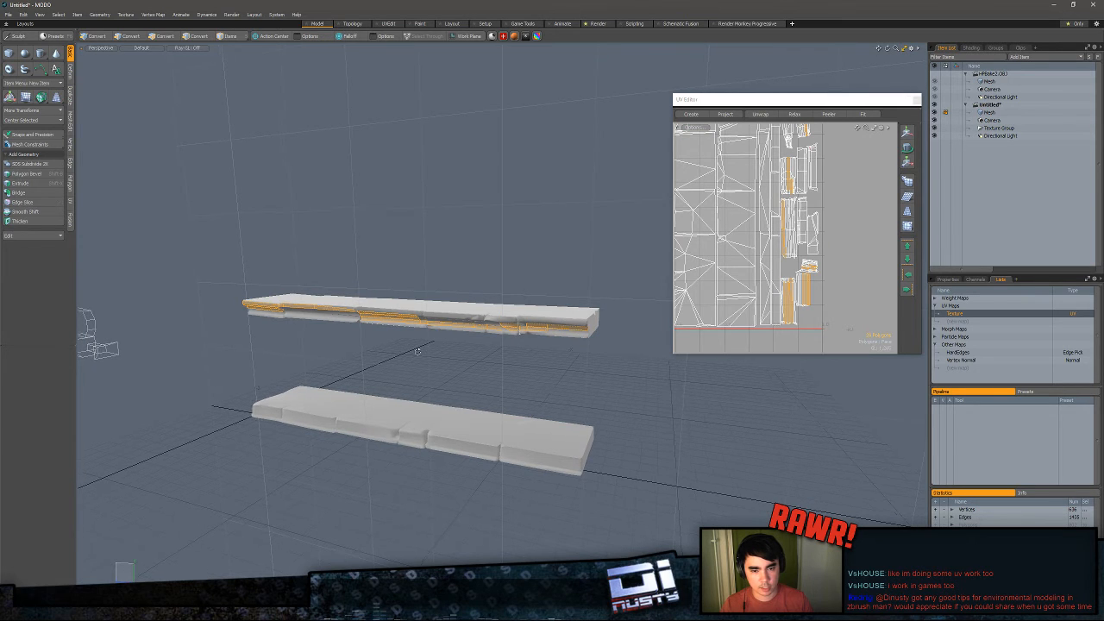
pyautogui.press(']')
pyautogui.scroll(2, 801, 203)
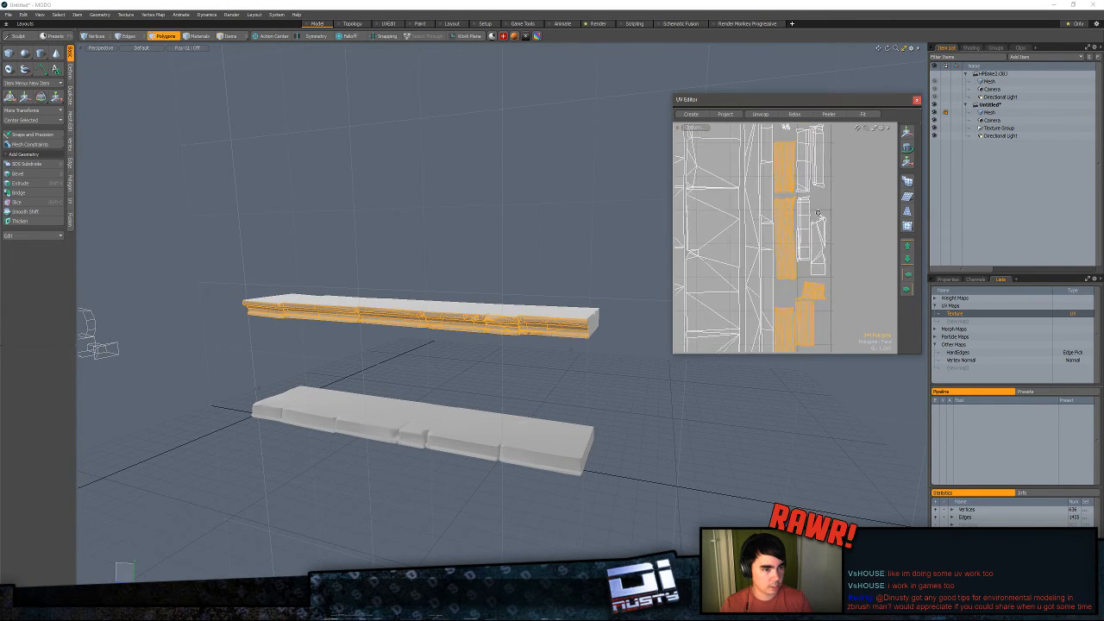
pyautogui.keyDown('alt'); pyautogui.moveTo(805, 237); pyautogui.dragTo(793, 191); pyautogui.keyUp('alt')
pyautogui.scroll(-2, 773, 160)
pyautogui.press('y')
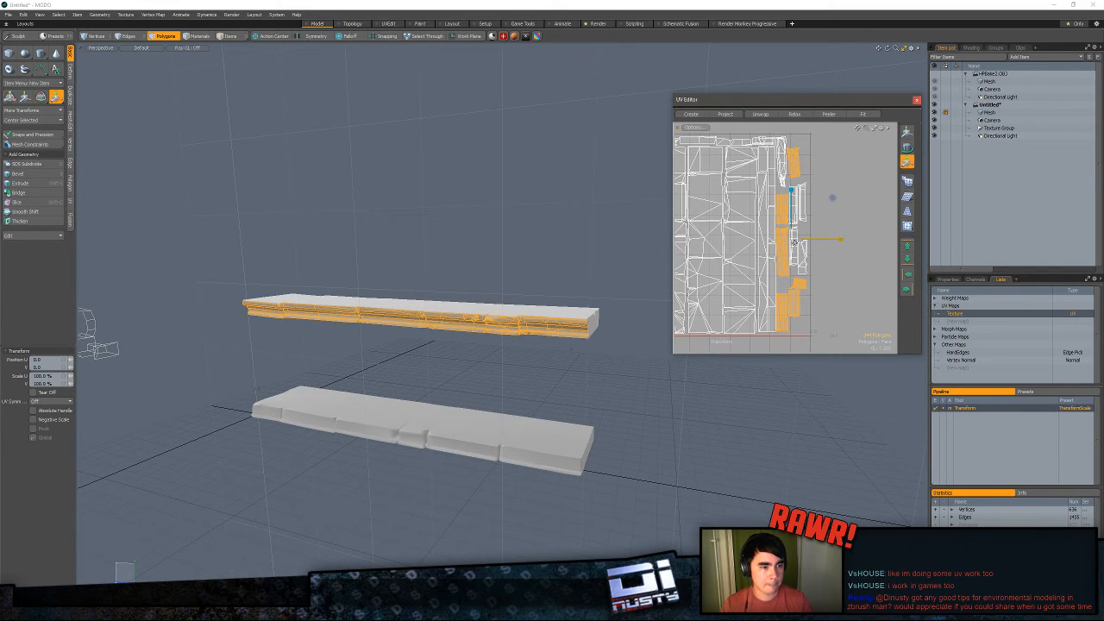
pyautogui.press('space')
# - Pick individual trim islands in the UV map to identify which slab sections they belong to, and clear the selection
pyautogui.click(781, 170)
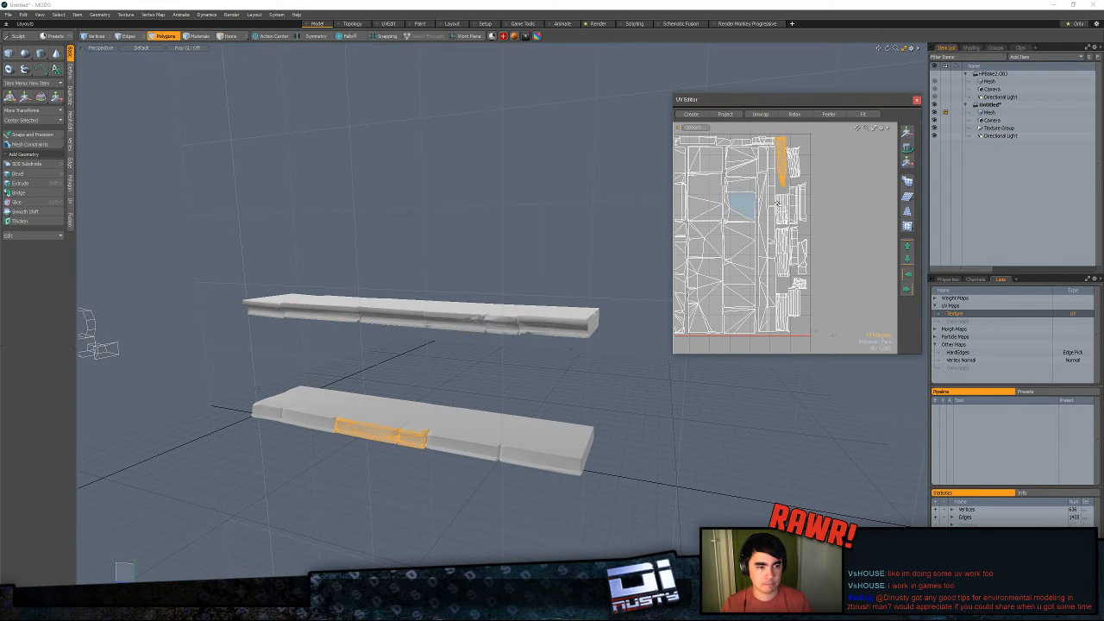
pyautogui.click(804, 175)
pyautogui.click(794, 163)
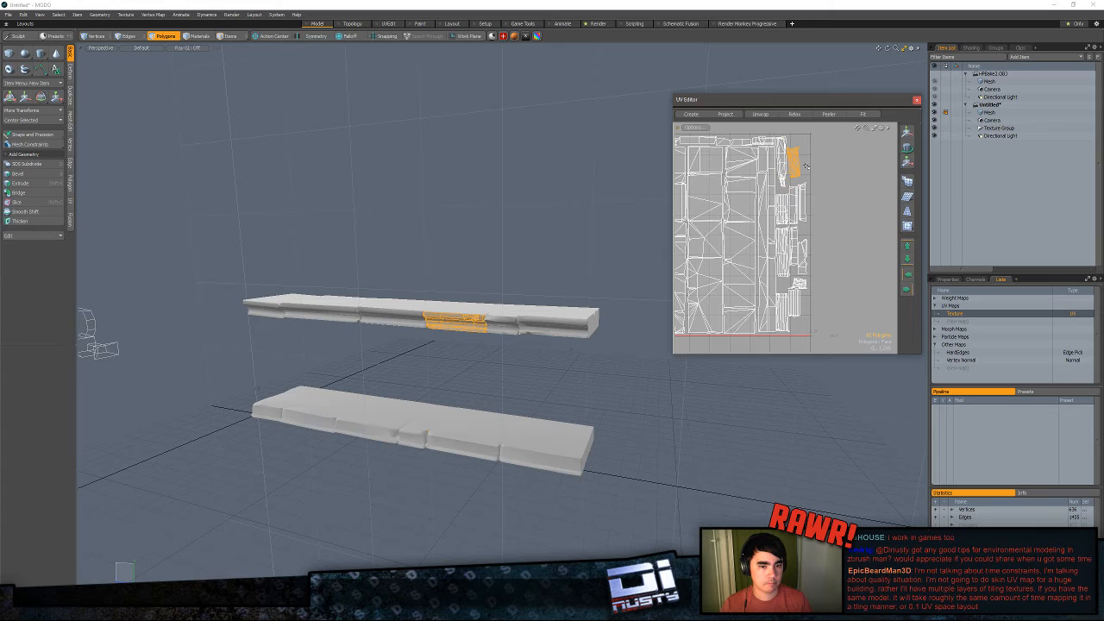
pyautogui.click(581, 244)
pyautogui.keyDown('alt'); pyautogui.moveTo(582, 244); pyautogui.dragTo(605, 246); pyautogui.keyUp('alt')
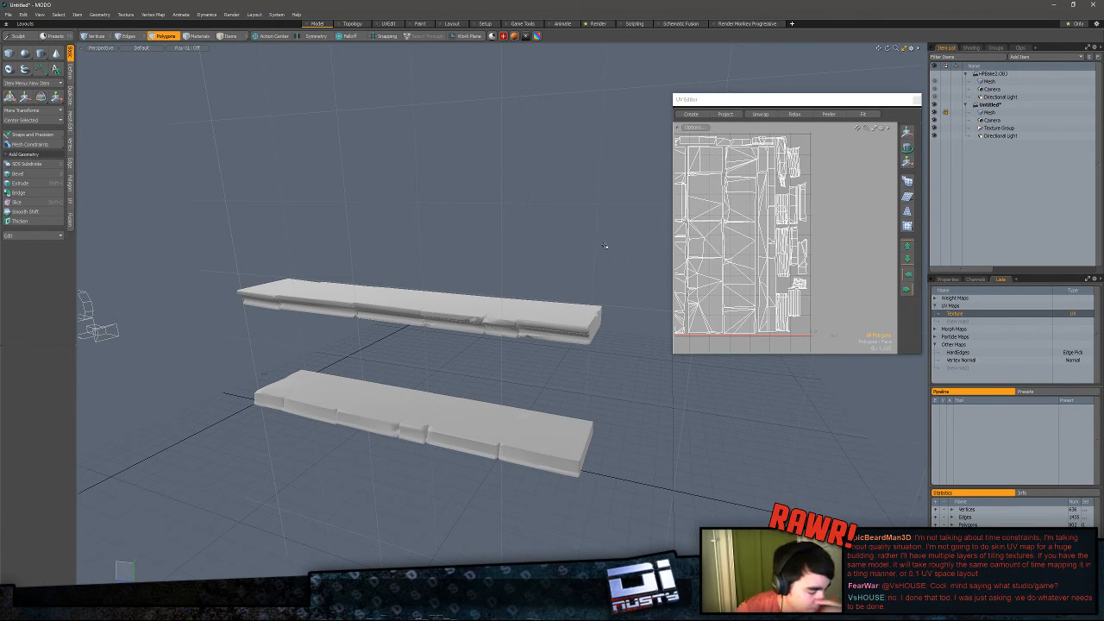
pyautogui.keyDown('alt'); pyautogui.moveTo(604, 247); pyautogui.dragTo(604, 273); pyautogui.keyUp('alt')
# - Switch to Substance Painter, open the texture baking settings and set the output size to 2048x2048
pyautogui.hotkey('alt', 'Tab')
pyautogui.hotkey('alt', 'Tab')
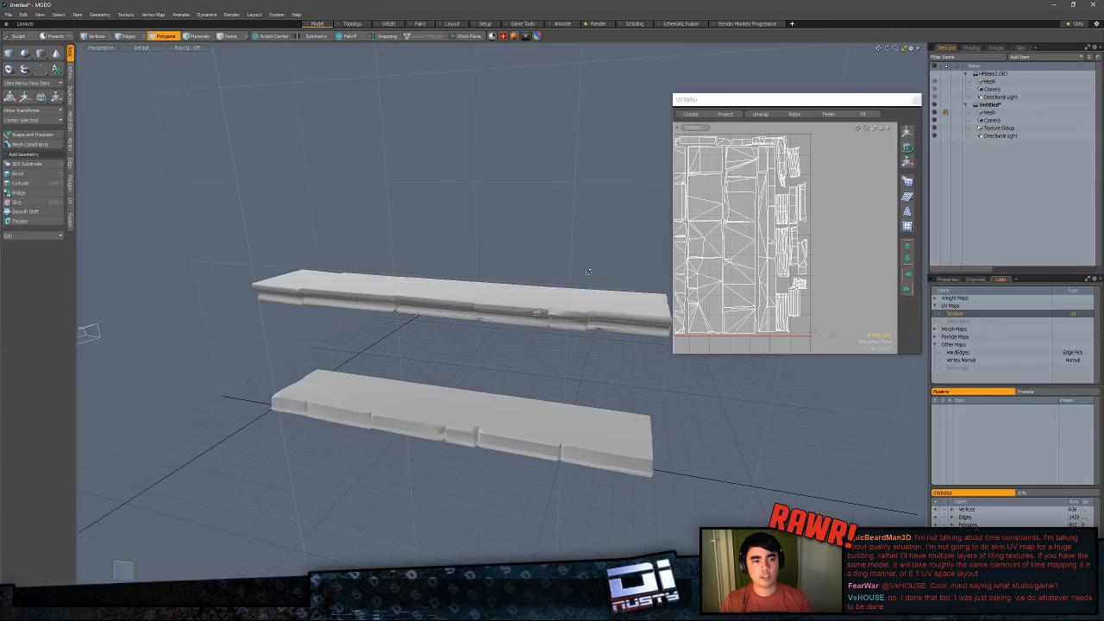
pyautogui.hotkey('alt', 'Tab')
pyautogui.moveTo(587, 293)
pyautogui.keyDown('alt'); pyautogui.mouseDown()
pyautogui.moveTo(607, 304)
pyautogui.moveTo(458, 296)
pyautogui.moveTo(537, 291)
pyautogui.moveTo(517, 285)
pyautogui.mouseUp(); pyautogui.keyUp('alt')
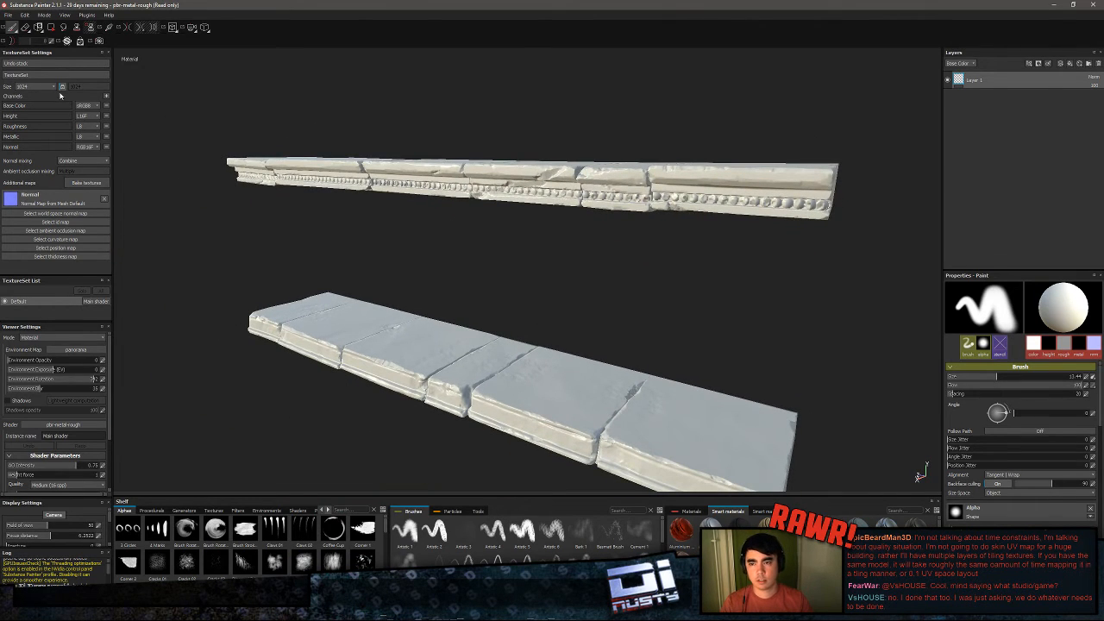
pyautogui.click(86, 183)
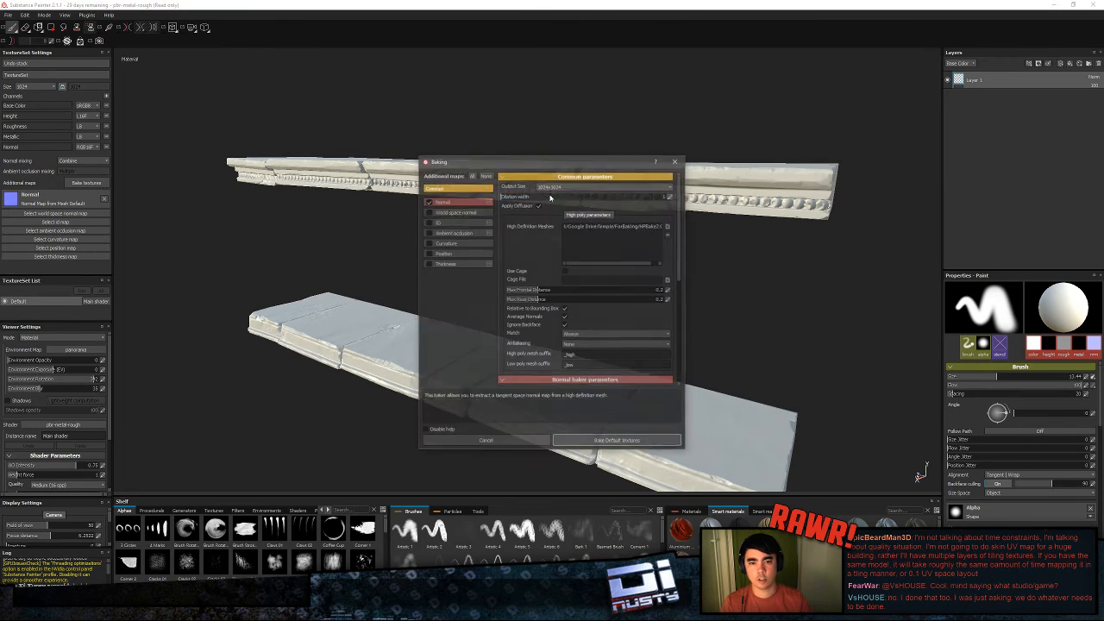
pyautogui.click(595, 186)
pyautogui.click(565, 226)
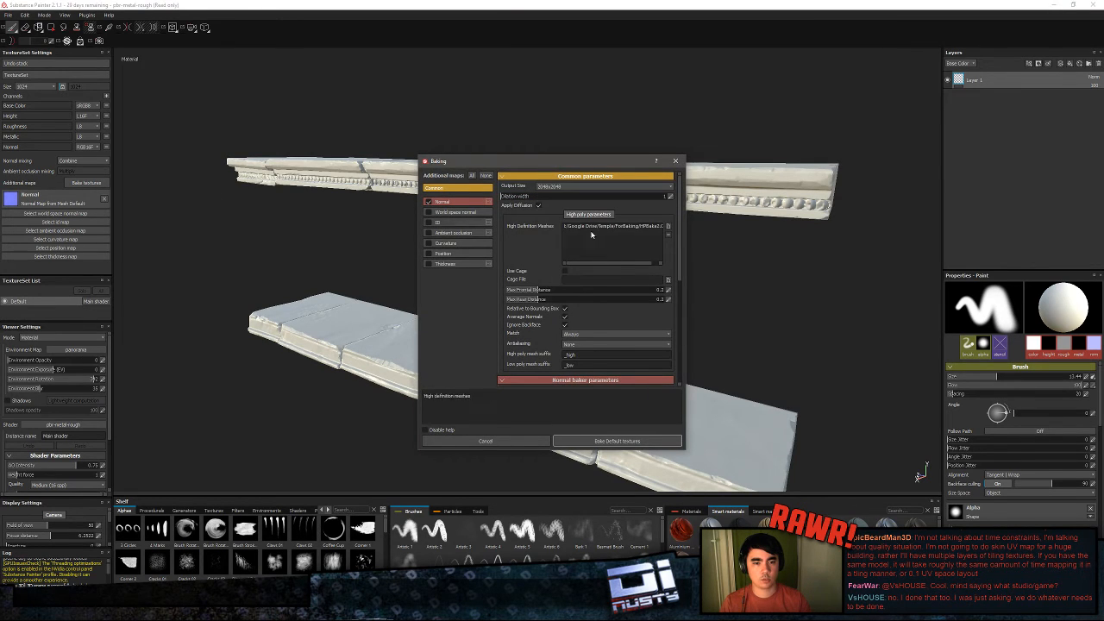
# - Bake the normal, world space normal, ambient occlusion, curvature, position and thickness maps, leaving ID out
pyautogui.click(428, 212)
pyautogui.click(429, 223)
pyautogui.click(429, 232)
pyautogui.click(429, 244)
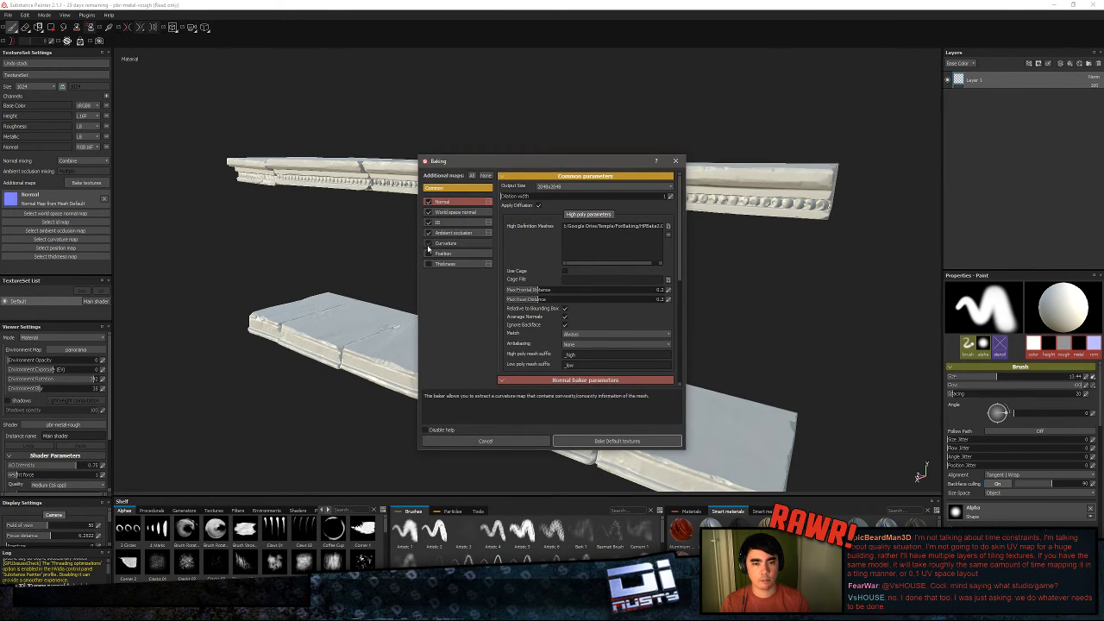
pyautogui.click(429, 264)
pyautogui.click(429, 254)
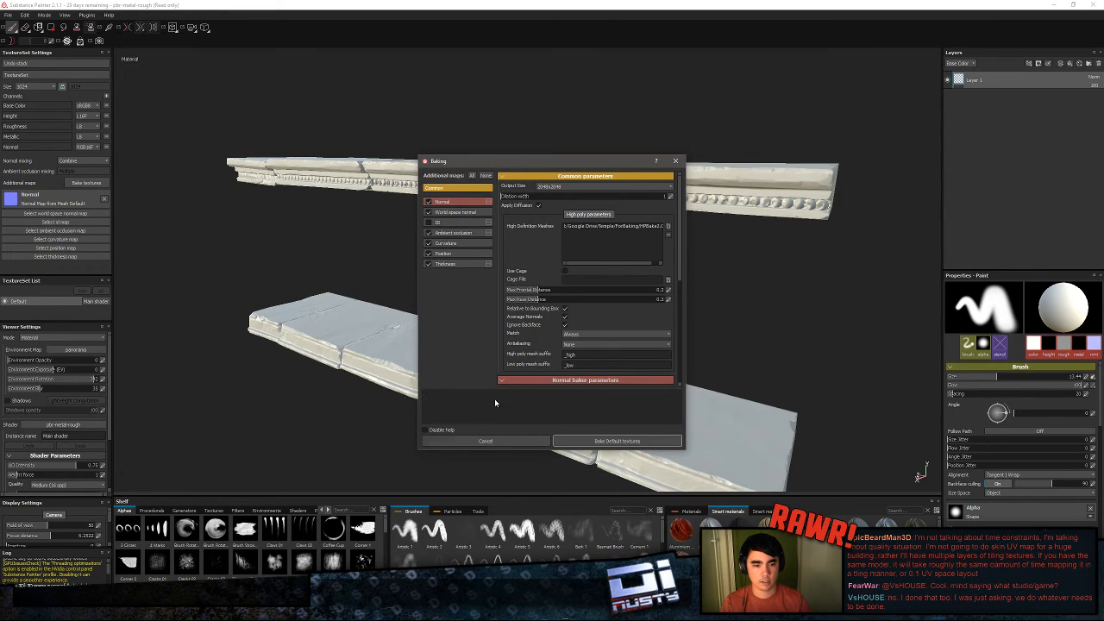
pyautogui.click(565, 441)
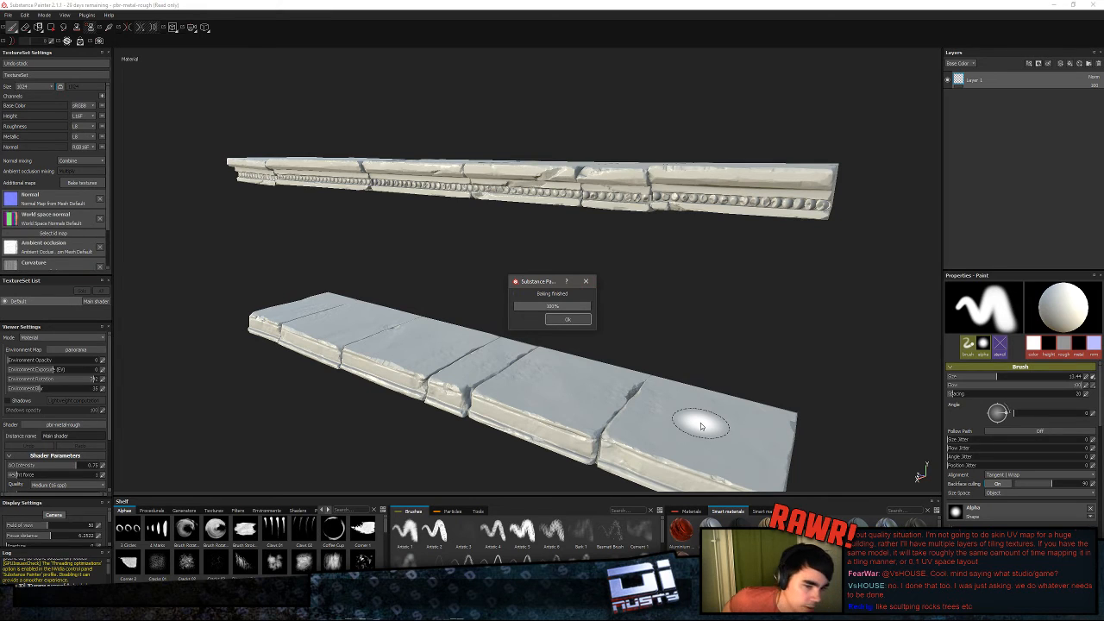
pyautogui.press('Return')
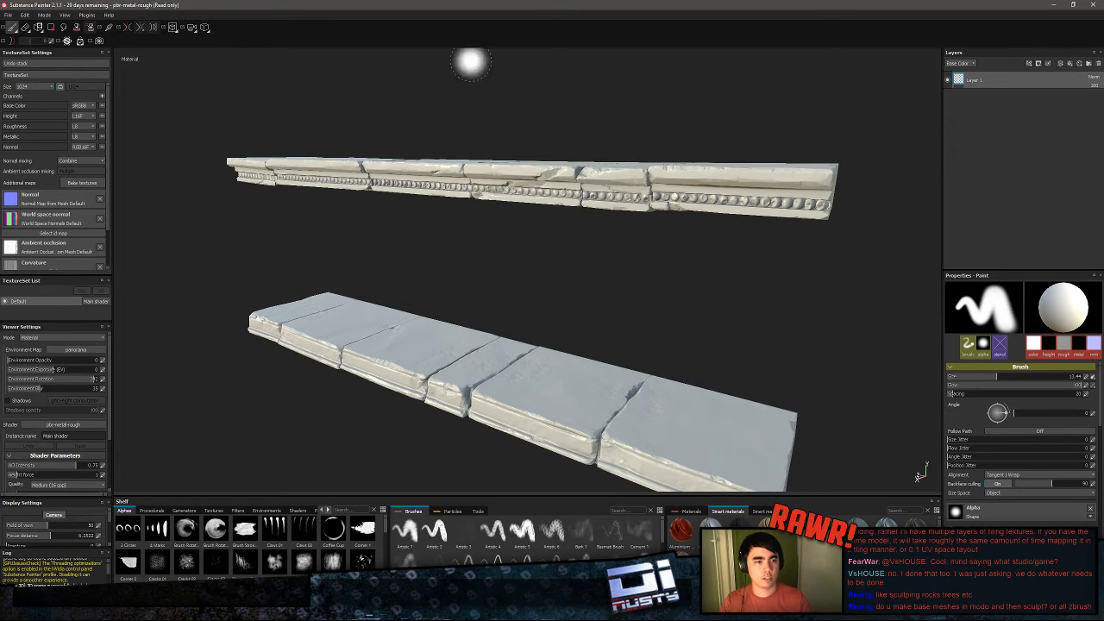
# - Enlarge the shelf, search the smart materials for "templ" and apply Temple Mossy Stone as the top layer
pyautogui.keyDown('alt'); pyautogui.moveTo(471, 62); pyautogui.dragTo(576, 183); pyautogui.keyUp('alt')
pyautogui.keyDown('alt'); pyautogui.moveTo(572, 206); pyautogui.dragTo(824, 223, button='right'); pyautogui.keyUp('alt')
pyautogui.moveTo(824, 224)
pyautogui.keyDown('alt'); pyautogui.mouseDown()
pyautogui.moveTo(164, 216)
pyautogui.moveTo(564, 274)
pyautogui.moveTo(365, 229)
pyautogui.moveTo(406, 204)
pyautogui.moveTo(653, 289)
pyautogui.mouseUp(); pyautogui.keyUp('alt')
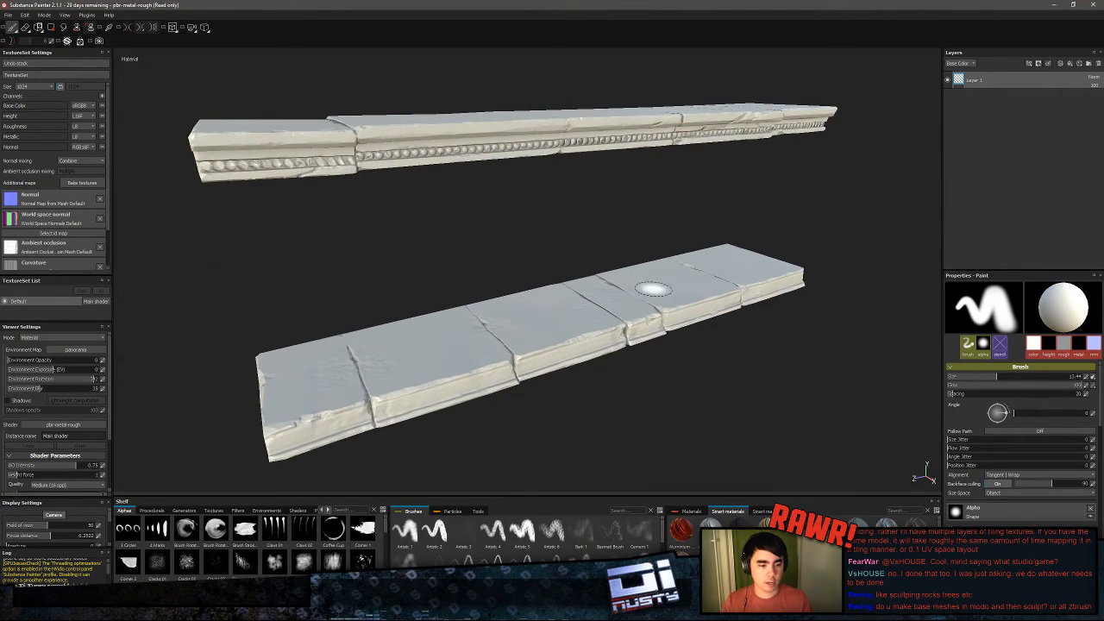
pyautogui.moveTo(783, 501); pyautogui.dragTo(783, 423)
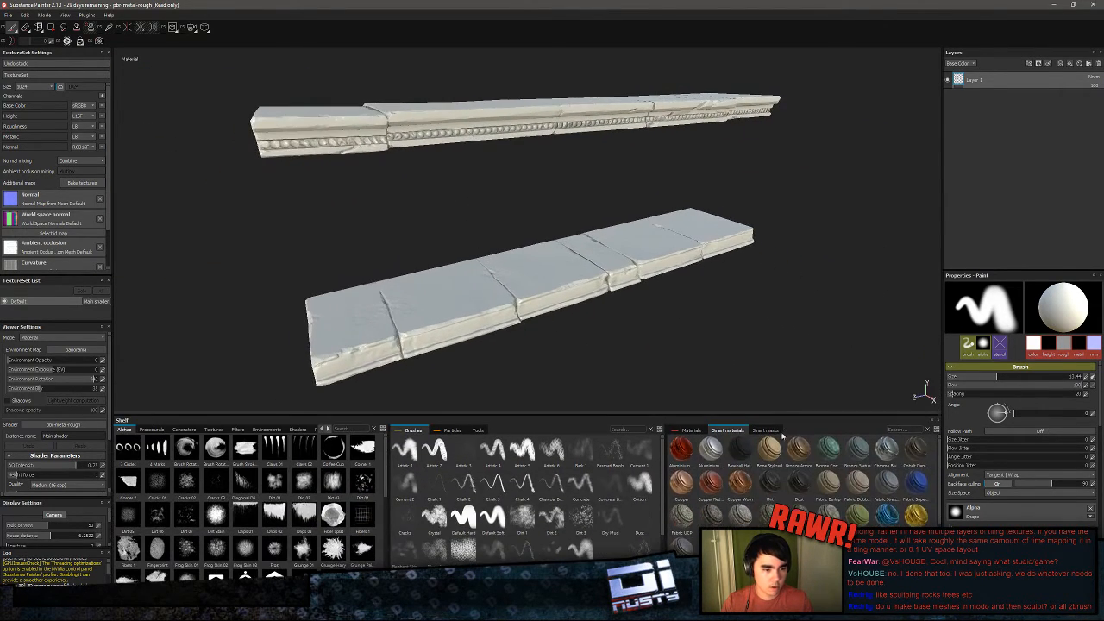
pyautogui.click(901, 430)
pyautogui.write('templ')
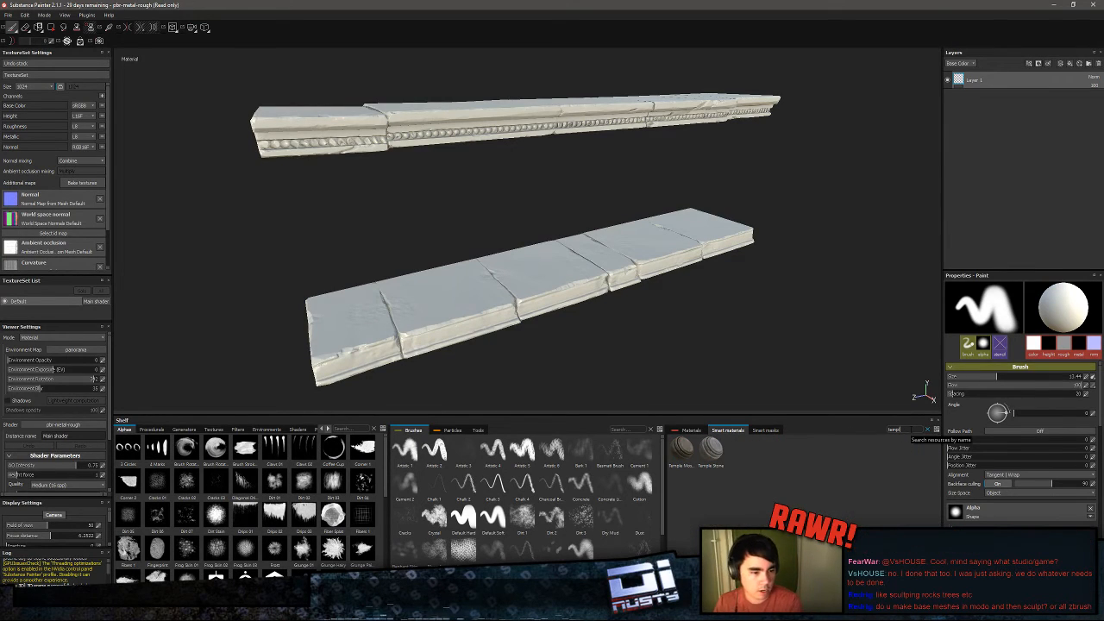
pyautogui.moveTo(913, 169); pyautogui.dragTo(986, 78)
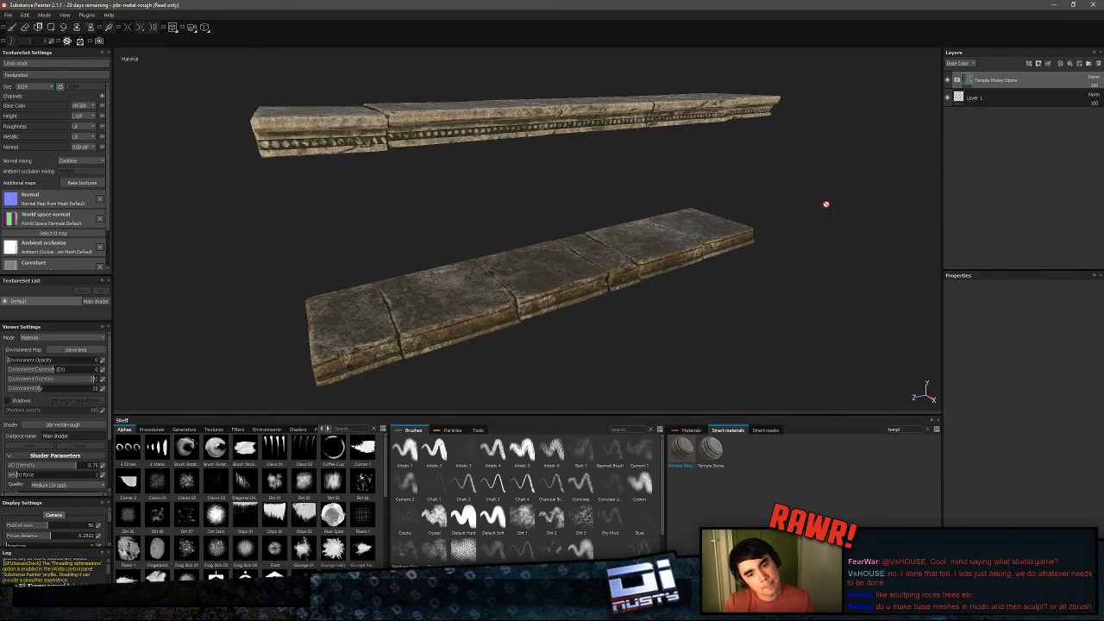
# - Expand the Temple Mossy Stone group, select its Mud layer and set the texture set size to 2048
pyautogui.keyDown('alt'); pyautogui.moveTo(826, 205); pyautogui.dragTo(937, 65); pyautogui.keyUp('alt')
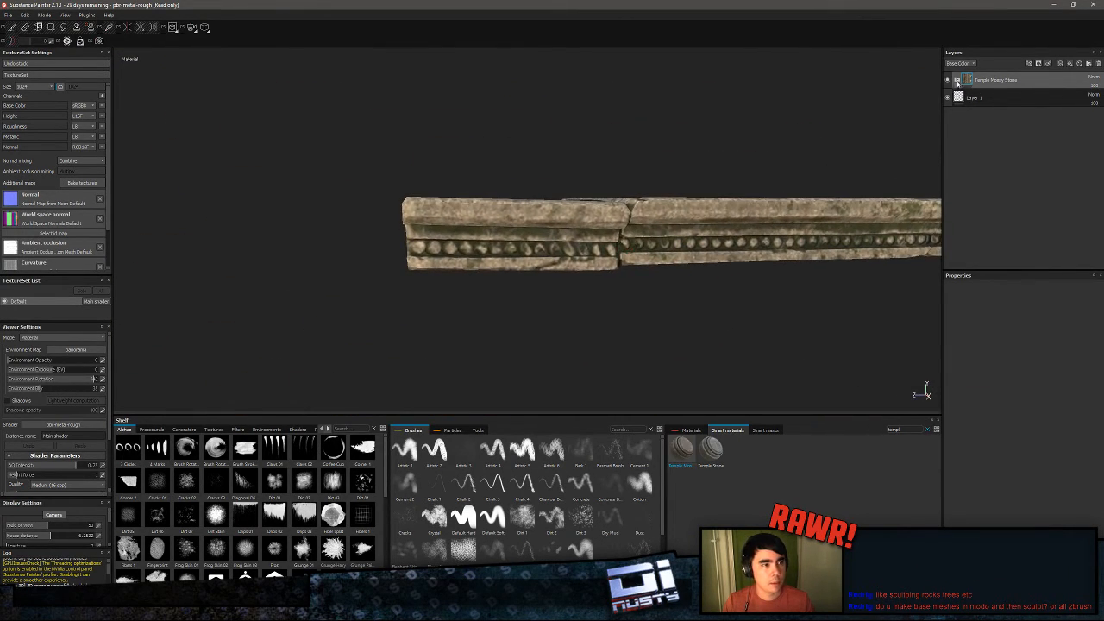
pyautogui.click(957, 80)
pyautogui.click(1006, 97)
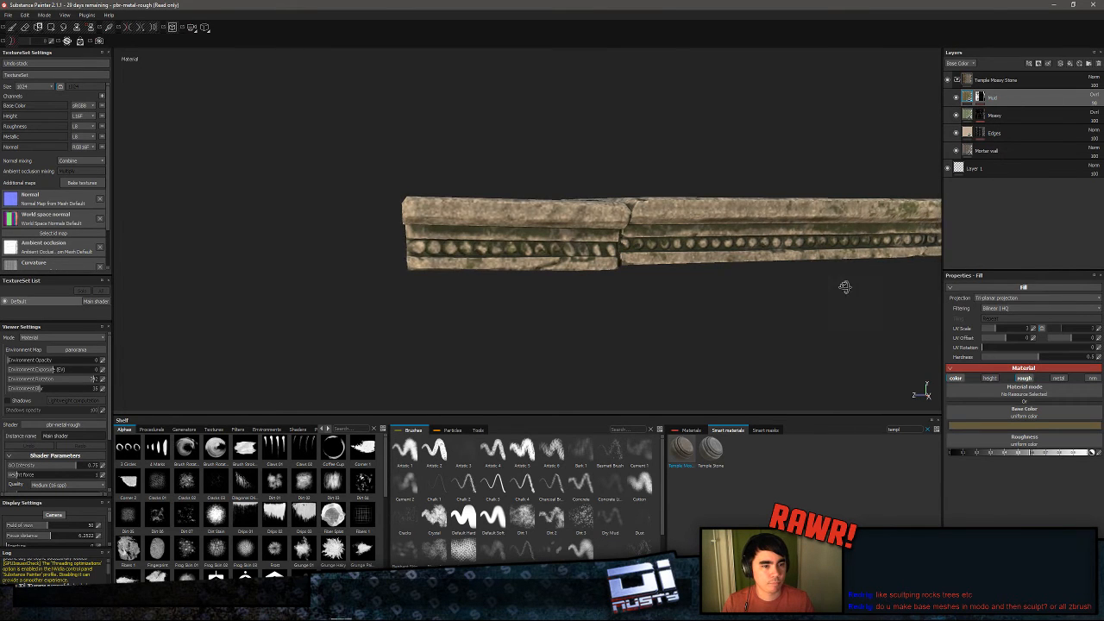
pyautogui.keyDown('alt'); pyautogui.moveTo(843, 285); pyautogui.dragTo(708, 338); pyautogui.keyUp('alt')
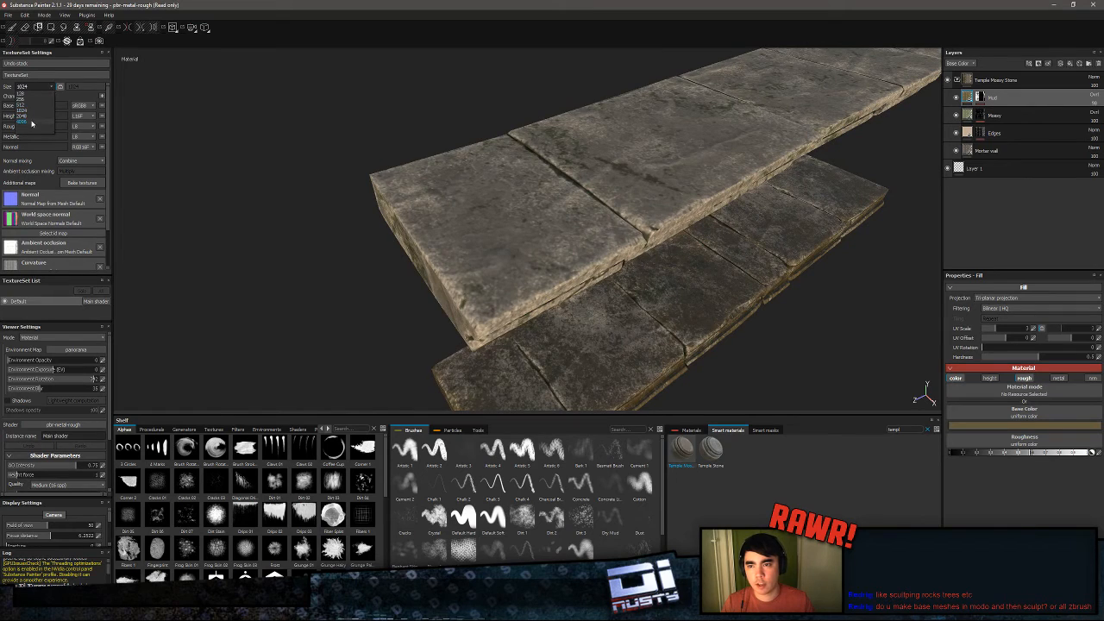
pyautogui.click(32, 118)
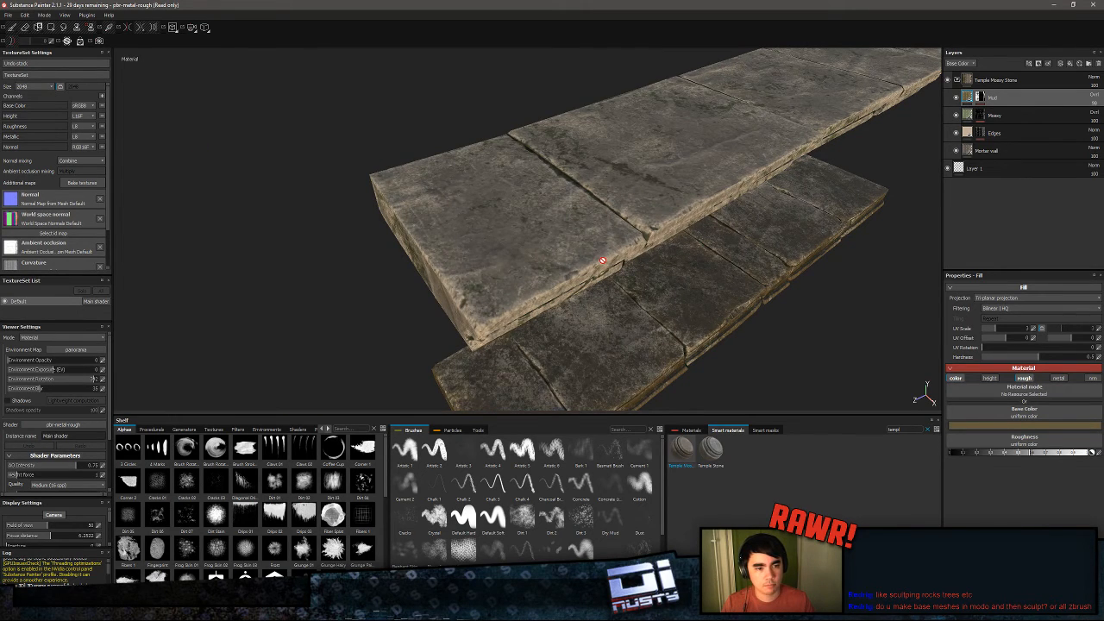
# - Examine the textured slabs' beaded trim, undersides, broken edges and top faces from several angles
pyautogui.keyDown('alt'); pyautogui.moveTo(602, 260); pyautogui.dragTo(657, 271); pyautogui.keyUp('alt')
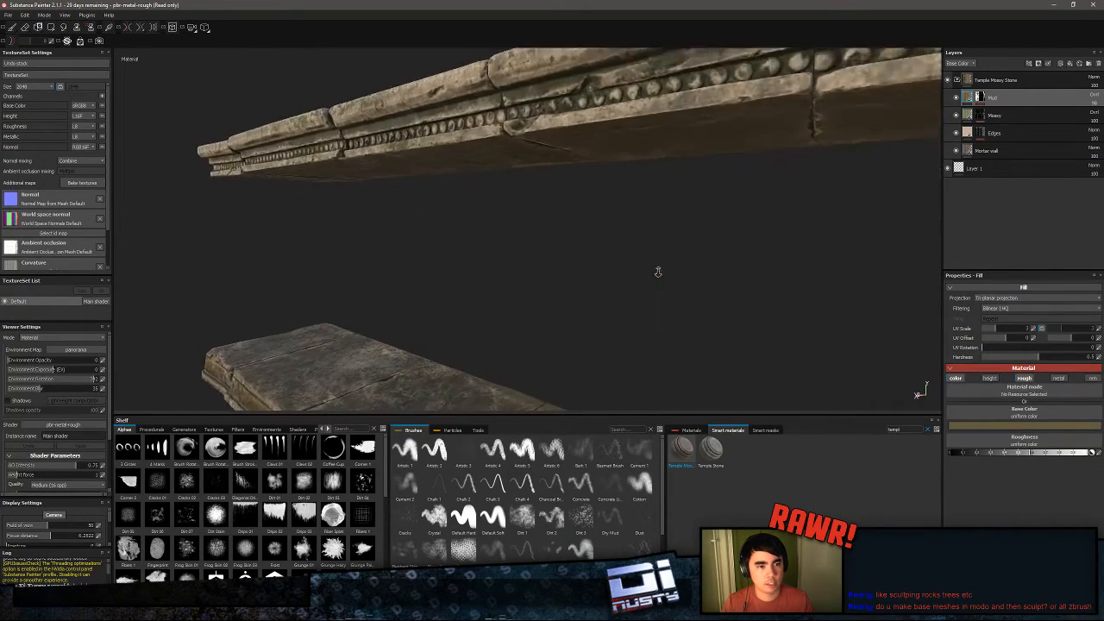
pyautogui.keyDown('alt'); pyautogui.moveTo(670, 192); pyautogui.dragTo(668, 319, button='middle'); pyautogui.keyUp('alt')
pyautogui.keyDown('alt'); pyautogui.moveTo(669, 320); pyautogui.dragTo(579, 231, button='right'); pyautogui.keyUp('alt')
pyautogui.keyDown('alt'); pyautogui.moveTo(579, 231); pyautogui.dragTo(690, 216); pyautogui.keyUp('alt')
pyautogui.keyDown('alt'); pyautogui.moveTo(690, 215); pyautogui.dragTo(509, 177, button='middle'); pyautogui.keyUp('alt')
pyautogui.keyDown('alt'); pyautogui.moveTo(509, 176); pyautogui.dragTo(584, 199); pyautogui.keyUp('alt')
pyautogui.keyDown('alt'); pyautogui.moveTo(584, 199); pyautogui.dragTo(487, 320, button='right'); pyautogui.keyUp('alt')
pyautogui.keyDown('alt'); pyautogui.moveTo(487, 321); pyautogui.dragTo(533, 279, button='middle'); pyautogui.keyUp('alt')
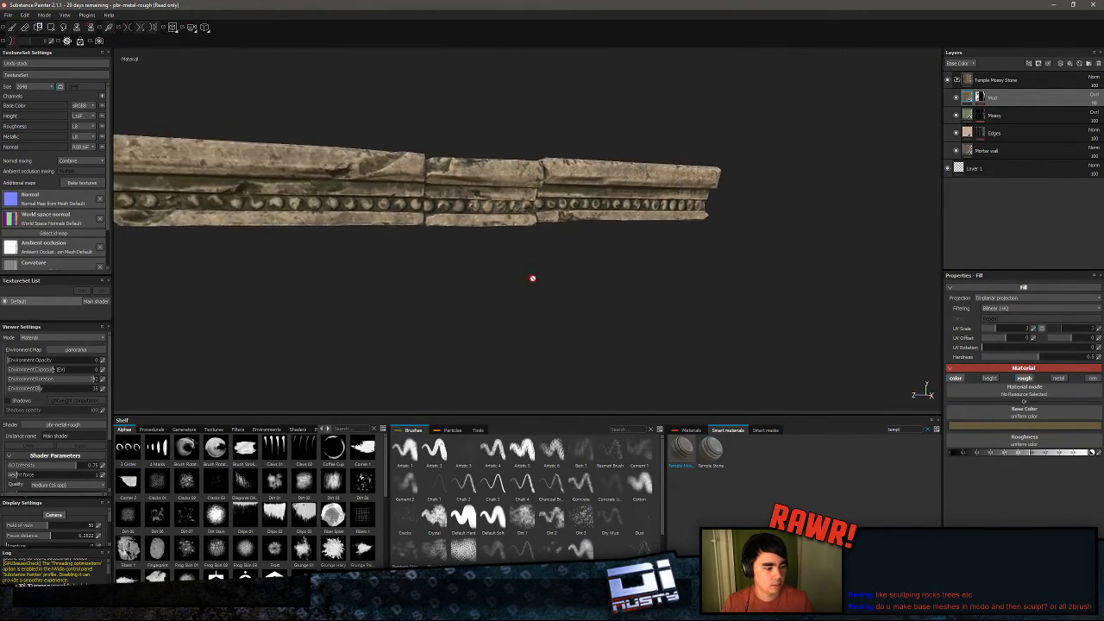
pyautogui.moveTo(533, 279)
pyautogui.keyDown('alt'); pyautogui.mouseDown()
pyautogui.moveTo(440, 306)
pyautogui.moveTo(451, 279)
pyautogui.moveTo(545, 257)
pyautogui.moveTo(533, 259)
pyautogui.mouseUp(); pyautogui.keyUp('alt')
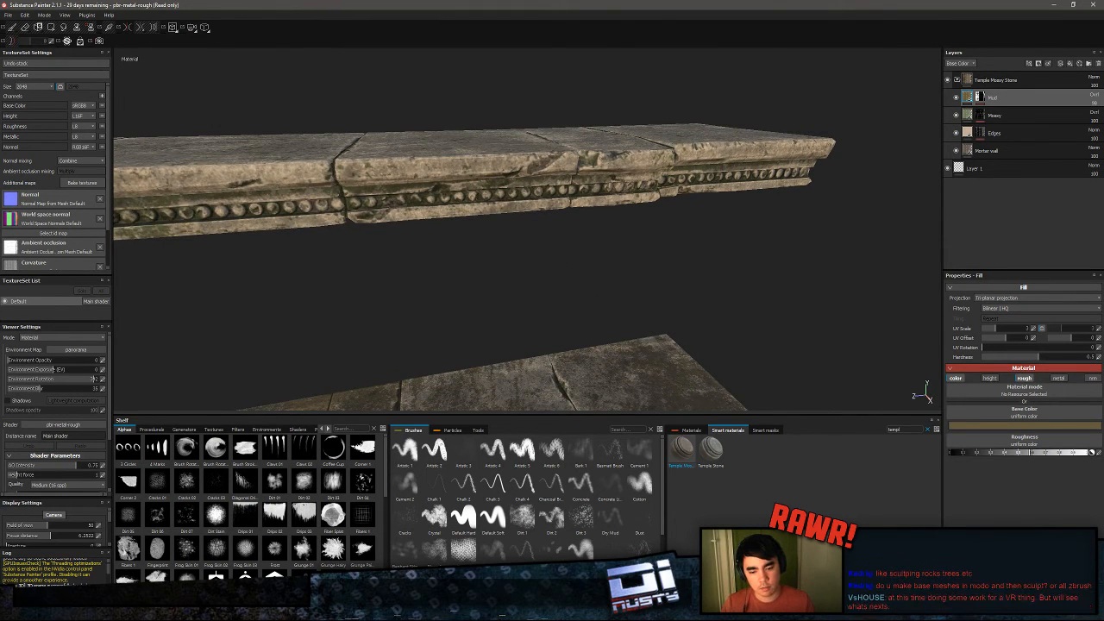
pyautogui.keyDown('alt'); pyautogui.moveTo(452, 290); pyautogui.dragTo(539, 298); pyautogui.keyUp('alt')
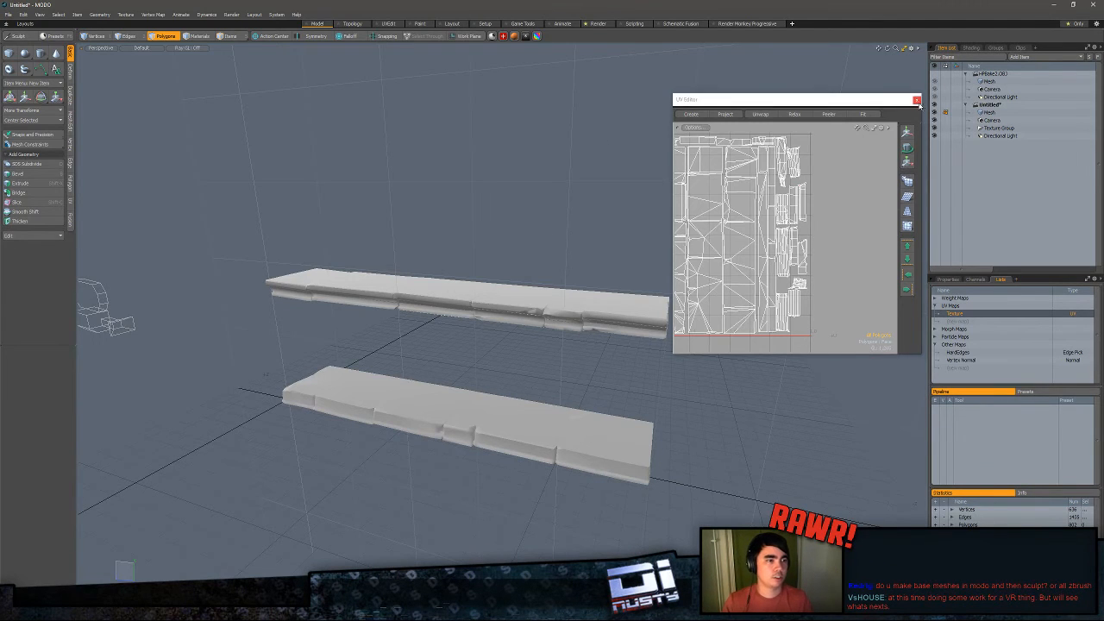
# - Switch to MODO, close the UV Editor and create a new empty scene
pyautogui.click(916, 100)
pyautogui.keyDown('alt'); pyautogui.moveTo(872, 130); pyautogui.dragTo(792, 185); pyautogui.keyUp('alt')
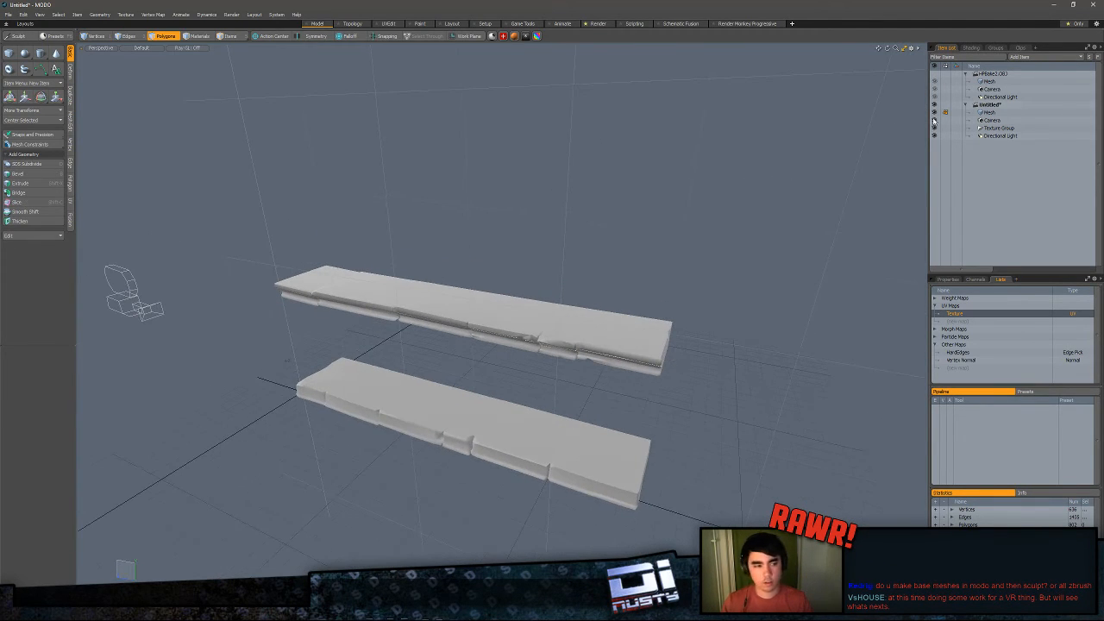
pyautogui.hotkey('ctrl', 'n')
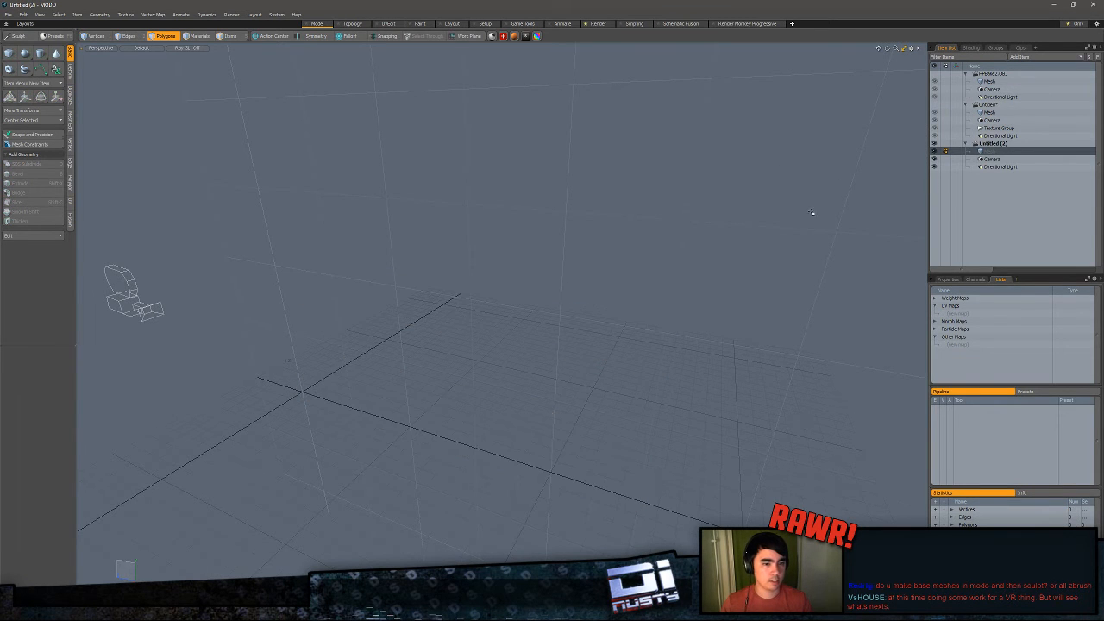
pyautogui.keyDown('alt'); pyautogui.moveTo(813, 212); pyautogui.dragTo(587, 315); pyautogui.keyUp('alt')
pyautogui.keyDown('ctrl'); pyautogui.keyDown('alt'); pyautogui.moveTo(587, 315); pyautogui.dragTo(570, 337); pyautogui.keyUp('alt'); pyautogui.keyUp('ctrl')
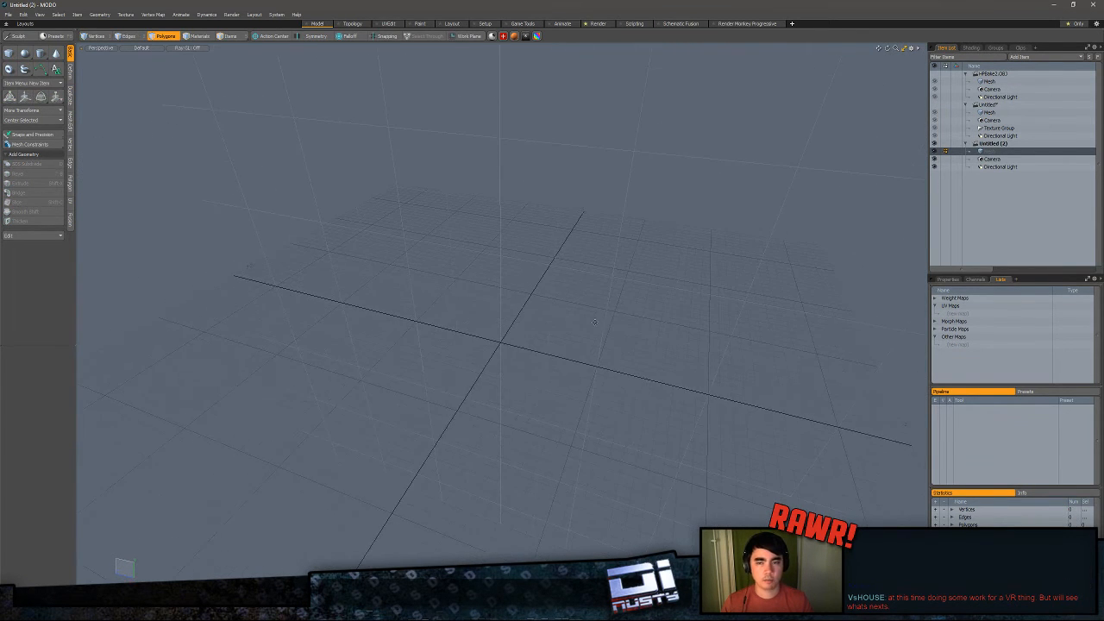
# - Create a box standing on the ground plane, about 800 mm wide and 544 mm high
pyautogui.click(9, 53)
pyautogui.keyDown('alt'); pyautogui.moveTo(197, 135); pyautogui.dragTo(259, 173); pyautogui.keyUp('alt')
pyautogui.moveTo(434, 285); pyautogui.dragTo(583, 424)
pyautogui.moveTo(496, 333); pyautogui.dragTo(472, 233)
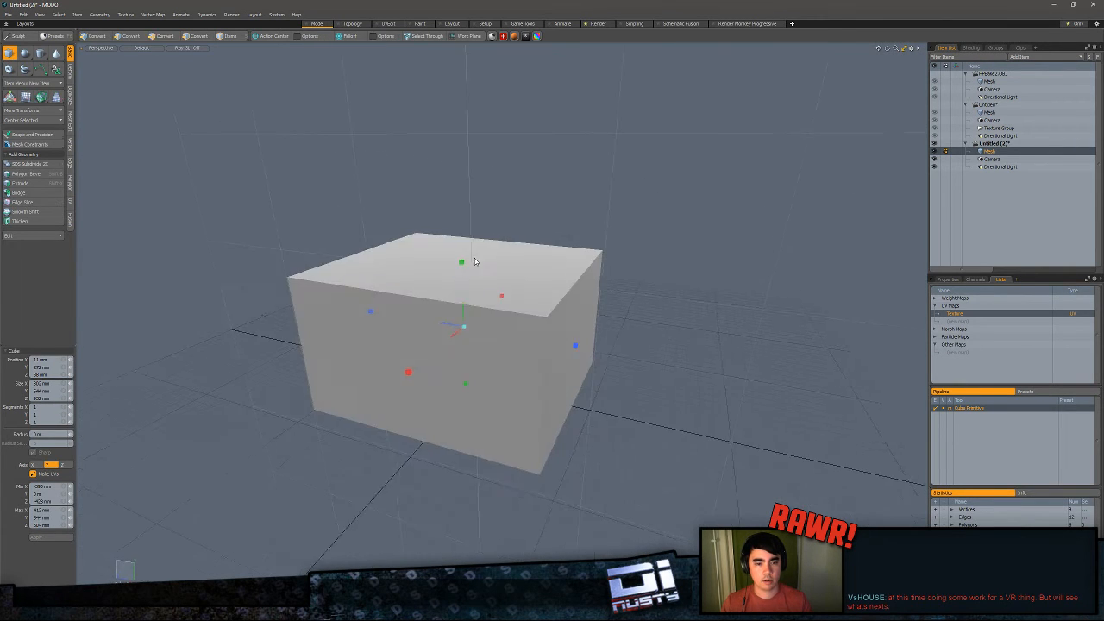
pyautogui.press('q')
pyautogui.keyDown('alt'); pyautogui.moveTo(557, 231); pyautogui.dragTo(495, 236); pyautogui.keyUp('alt')
pyautogui.keyDown('alt'); pyautogui.moveTo(473, 285); pyautogui.dragTo(535, 292); pyautogui.keyUp('alt')
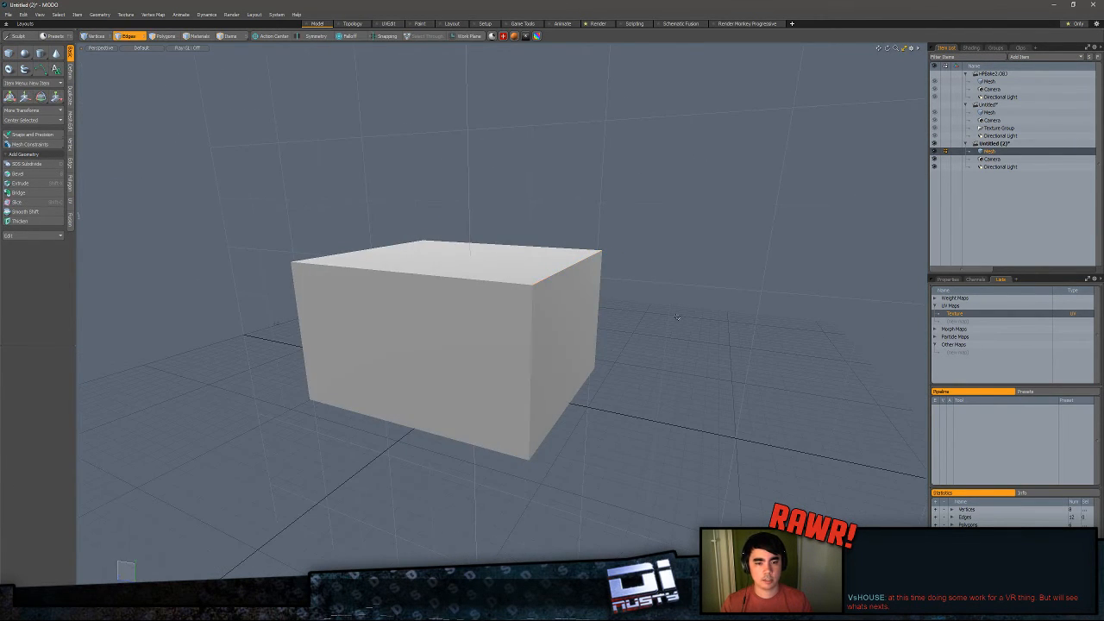
# - Duplicate the box's polygons and move the copy straight up so it stacks on the original
pyautogui.press('3')
pyautogui.doubleClick(485, 319)
pyautogui.press('w')
pyautogui.moveTo(461, 288); pyautogui.dragTo(503, 323)
pyautogui.press('q')
# - Move the upper box's side face inward to make that box narrower than the one beneath it
pyautogui.click(576, 270)
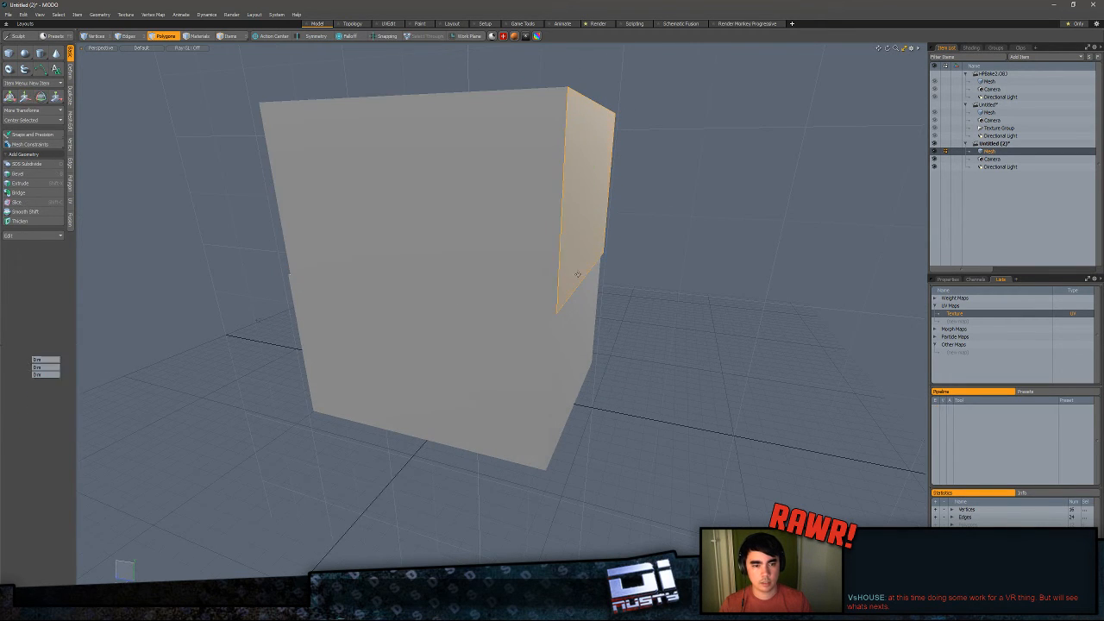
pyautogui.press('w')
pyautogui.moveTo(547, 193); pyautogui.dragTo(490, 192)
pyautogui.press('q')
pyautogui.keyDown('alt'); pyautogui.moveTo(509, 239); pyautogui.dragTo(478, 222); pyautogui.keyUp('alt')
pyautogui.hotkey('ctrl', '3')
pyautogui.click(549, 250)
pyautogui.moveTo(518, 284)
pyautogui.keyDown('alt'); pyautogui.mouseDown()
pyautogui.moveTo(532, 315)
pyautogui.moveTo(509, 285)
pyautogui.mouseUp(); pyautogui.keyUp('alt')
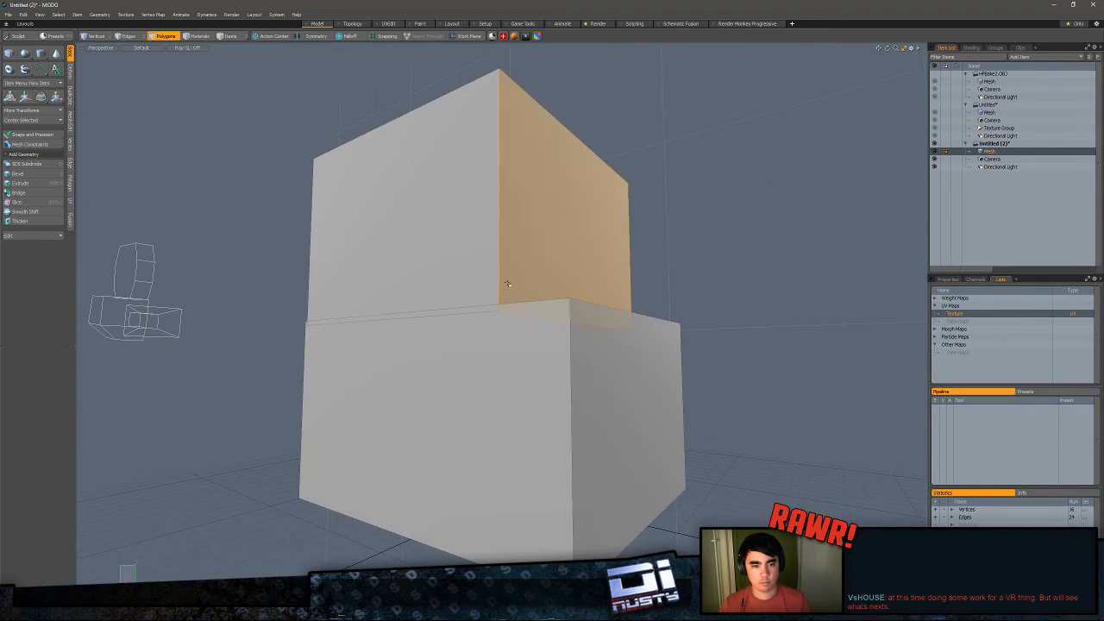
# - Snap the upper box's bottom vertices to the top of the lower box so the two boxes meet
pyautogui.press('1')
pyautogui.keyDown('ctrl'); pyautogui.moveTo(535, 69); pyautogui.dragTo(293, 138, button='right'); pyautogui.keyUp('ctrl')
pyautogui.press('w')
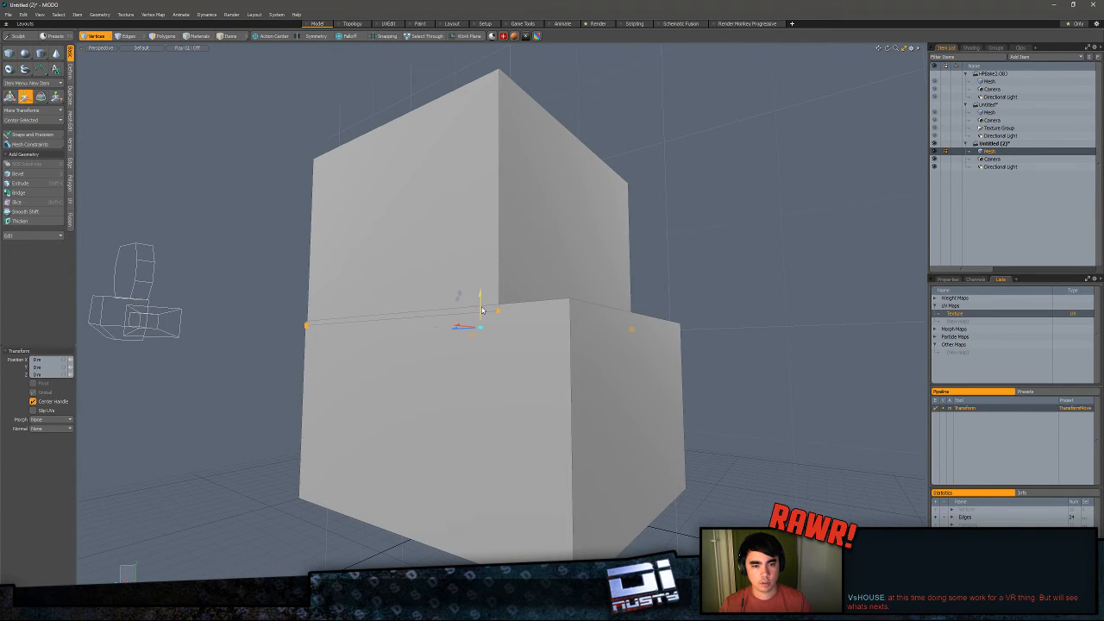
pyautogui.press('x')
pyautogui.moveTo(482, 310)
pyautogui.mouseDown()
pyautogui.moveTo(481, 288)
pyautogui.moveTo(409, 271)
pyautogui.moveTo(479, 294)
pyautogui.mouseUp()
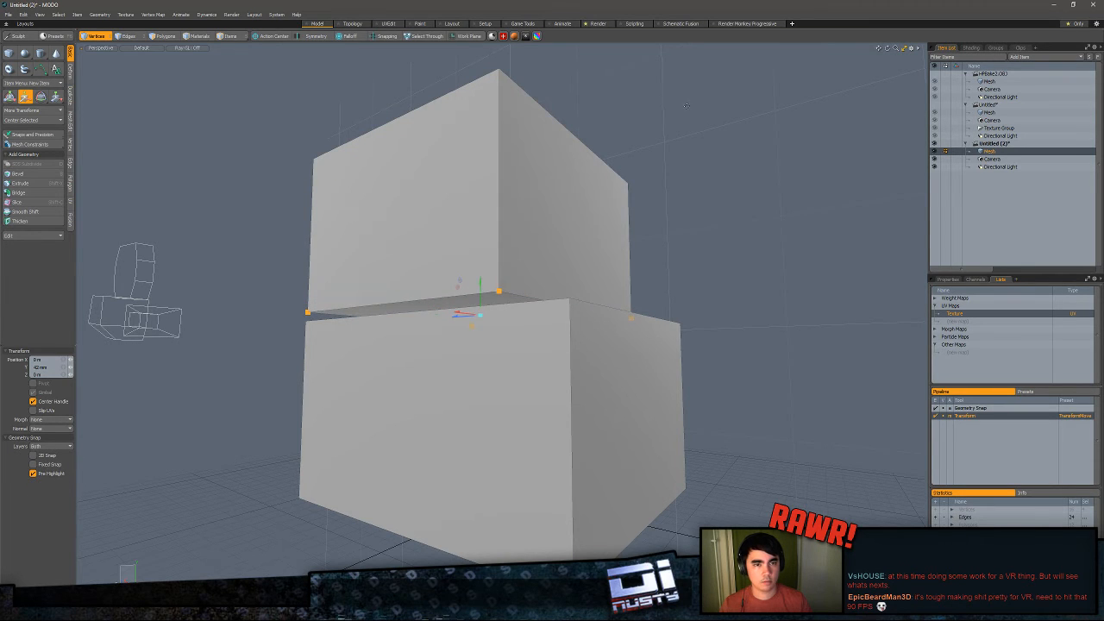
pyautogui.press('x')
pyautogui.press('F11')
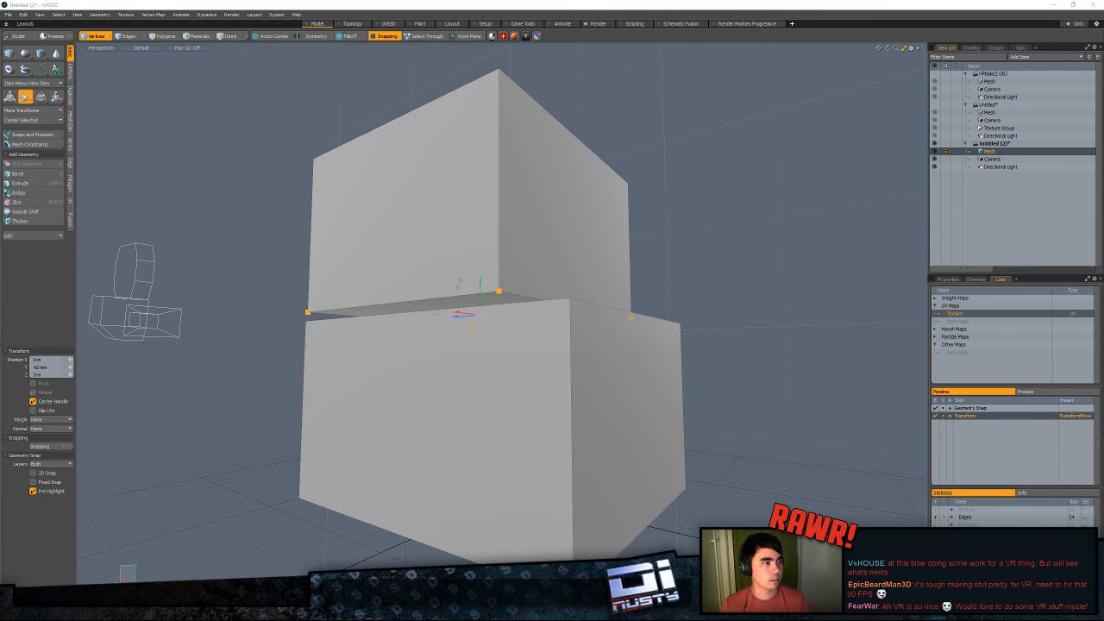
pyautogui.keyDown('alt'); pyautogui.moveTo(690, 78); pyautogui.dragTo(722, 143); pyautogui.keyUp('alt')
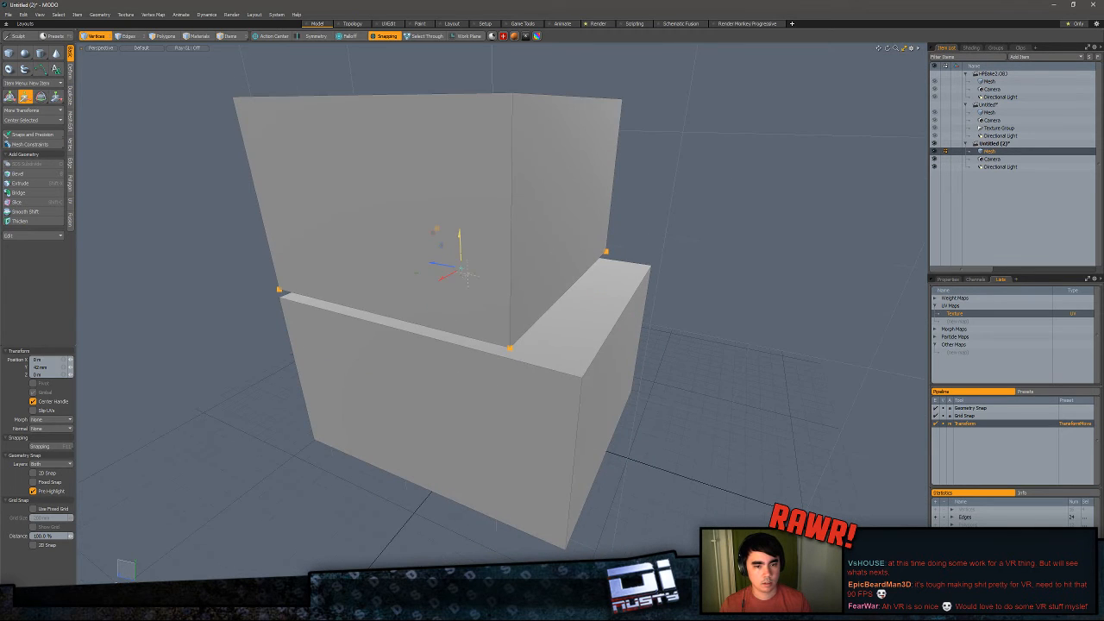
pyautogui.moveTo(467, 271); pyautogui.dragTo(561, 362)
# - Move one side face of the upper box outward along X by about 100 mm so it overhangs the lower box
pyautogui.press('3')
pyautogui.keyDown('alt'); pyautogui.moveTo(462, 258); pyautogui.dragTo(393, 258); pyautogui.keyUp('alt')
pyautogui.click(495, 236)
pyautogui.click(414, 237)
pyautogui.press('w')
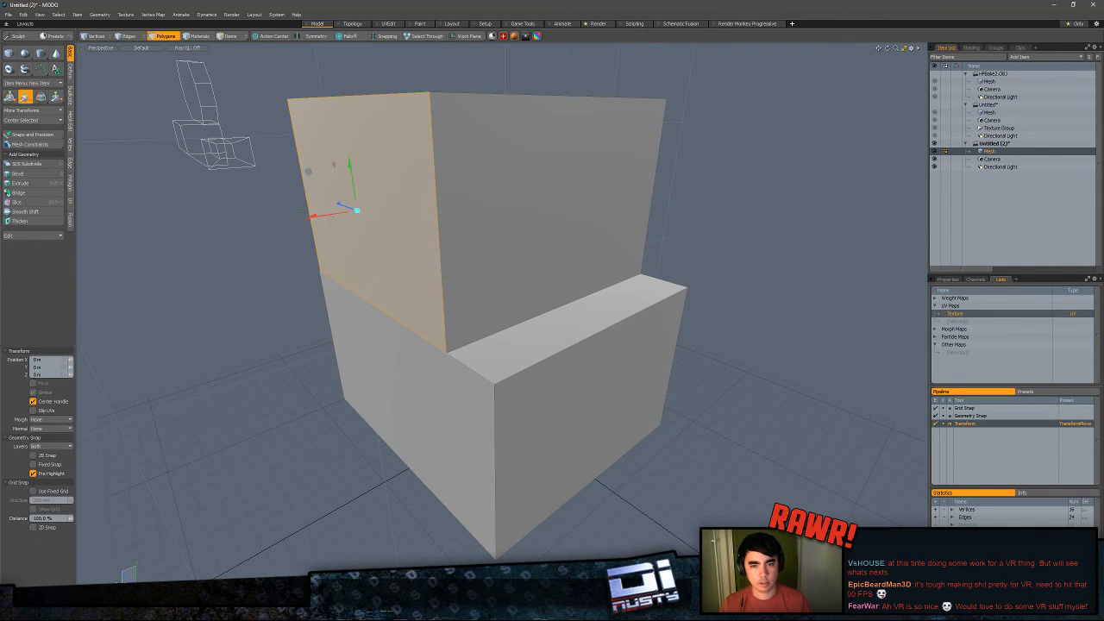
pyautogui.moveTo(320, 223); pyautogui.dragTo(272, 229)
pyautogui.keyDown('alt'); pyautogui.moveTo(509, 294); pyautogui.dragTo(486, 249); pyautogui.keyUp('alt')
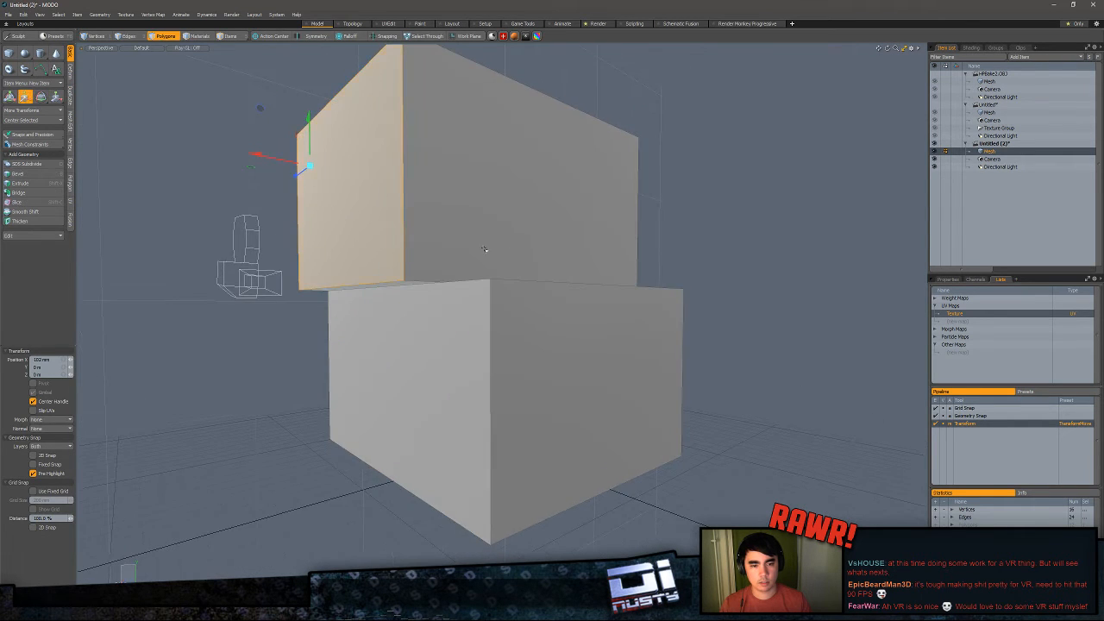
# - Select all polygons of both the upper and the lower box
pyautogui.press('q')
pyautogui.keyDown('alt'); pyautogui.moveTo(742, 259); pyautogui.dragTo(623, 221); pyautogui.keyUp('alt')
pyautogui.click(605, 283)
pyautogui.press('w')
pyautogui.press('q')
pyautogui.click(769, 285)
pyautogui.keyDown('alt'); pyautogui.moveTo(769, 285); pyautogui.dragTo(605, 282); pyautogui.keyUp('alt')
pyautogui.click(604, 282)
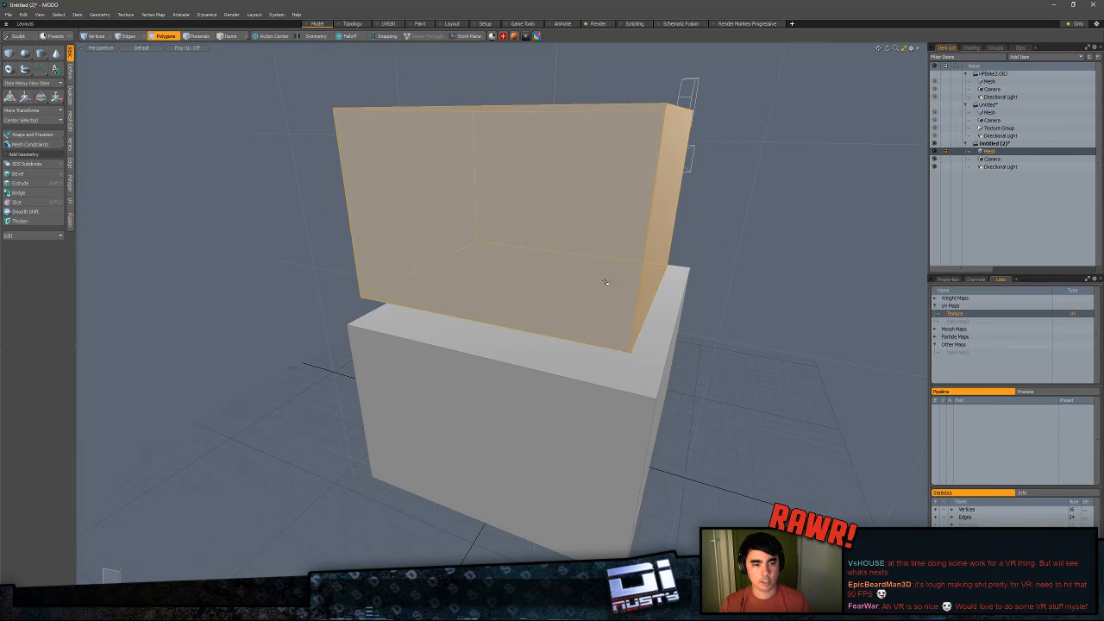
pyautogui.keyDown('shift'); pyautogui.doubleClick(661, 340); pyautogui.keyUp('shift')
pyautogui.scroll(-2, 689, 326)
# - Export the mesh layer as a Wavefront OBJ named streamtestmodo2 in the Exports folder
pyautogui.rightClick(966, 150)
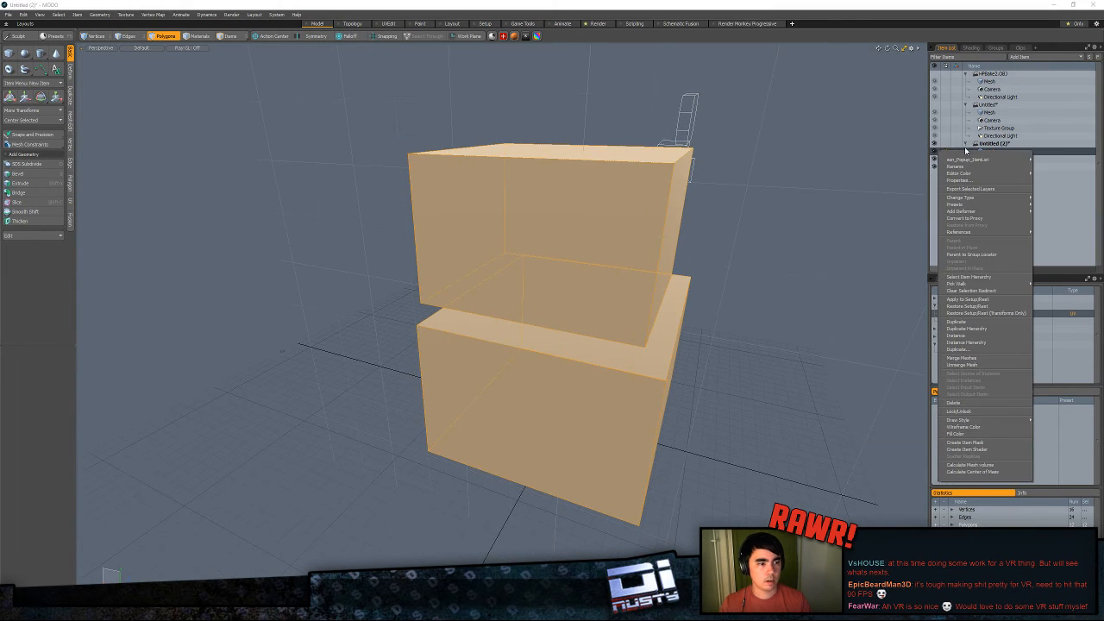
pyautogui.click(971, 189)
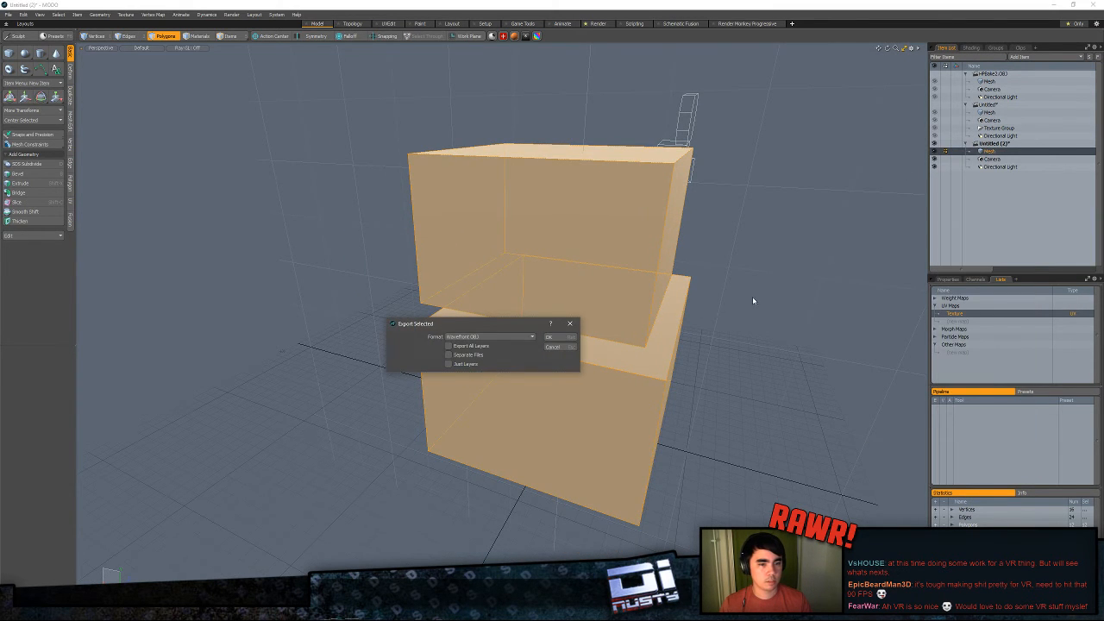
pyautogui.click(549, 337)
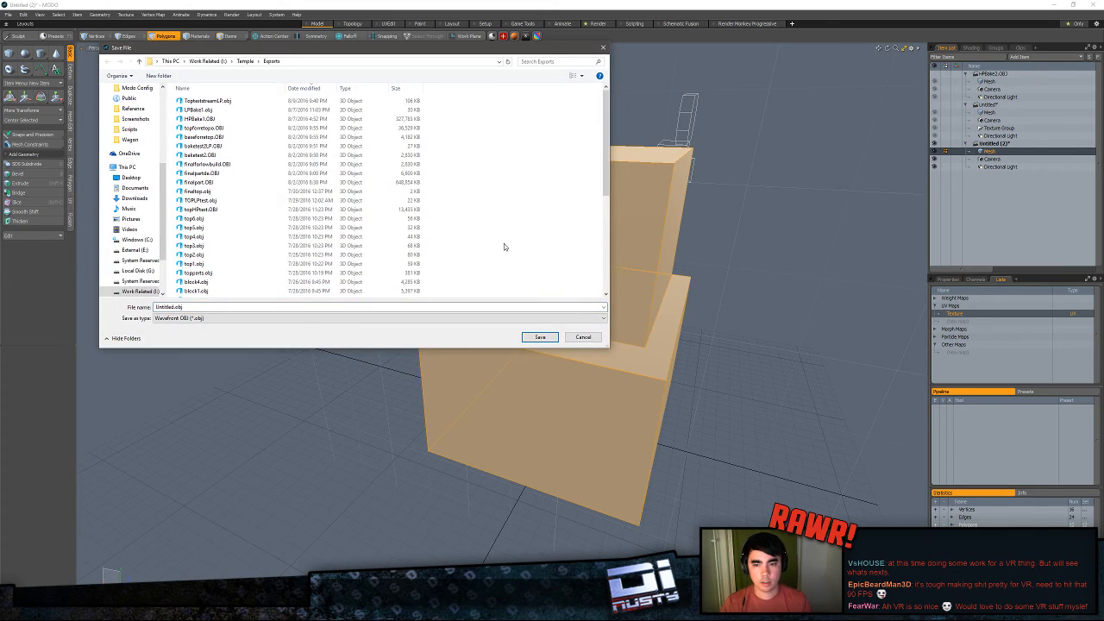
pyautogui.click(330, 308)
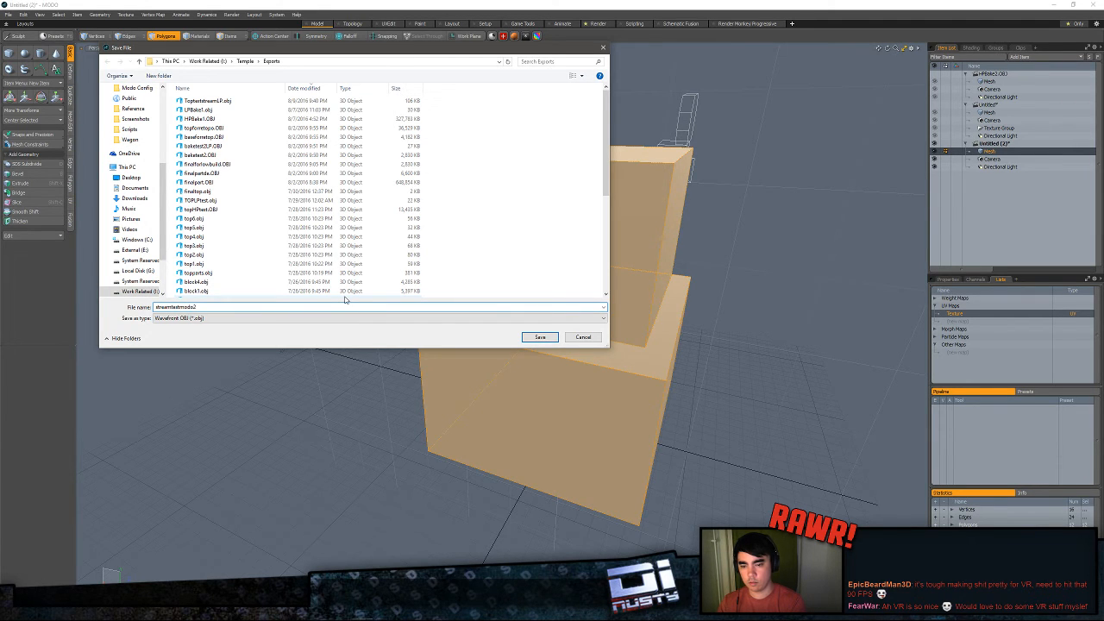
pyautogui.press('Return')
pyautogui.press('5')
# - Switch to ZBrush and start a new document without saving the current one
pyautogui.hotkey('alt', 'Tab')
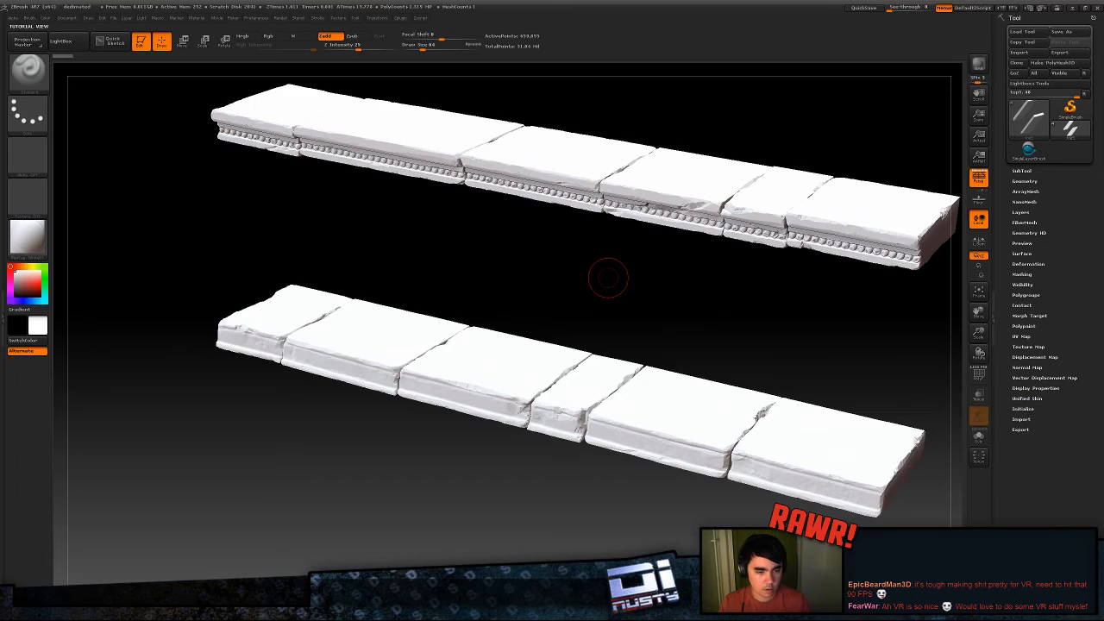
pyautogui.click(113, 18)
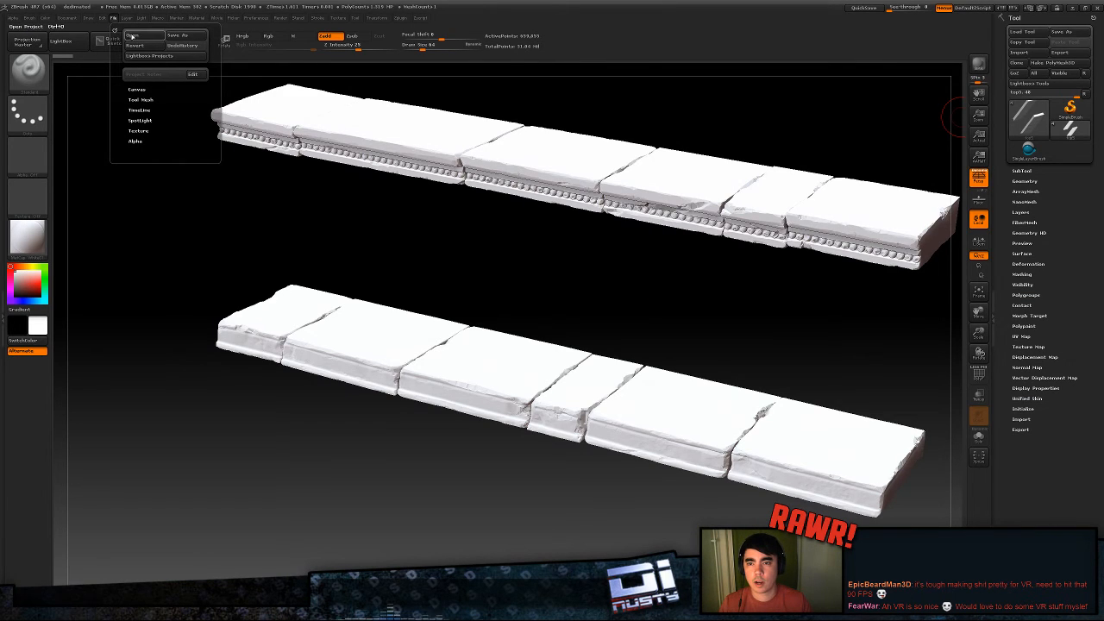
pyautogui.click(74, 19)
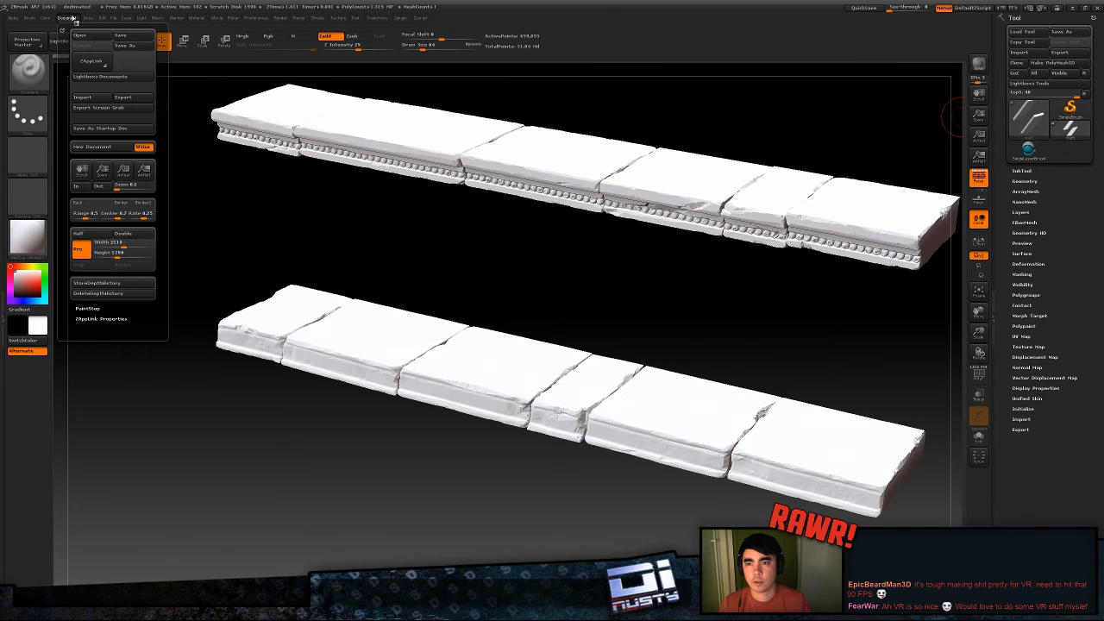
pyautogui.click(94, 146)
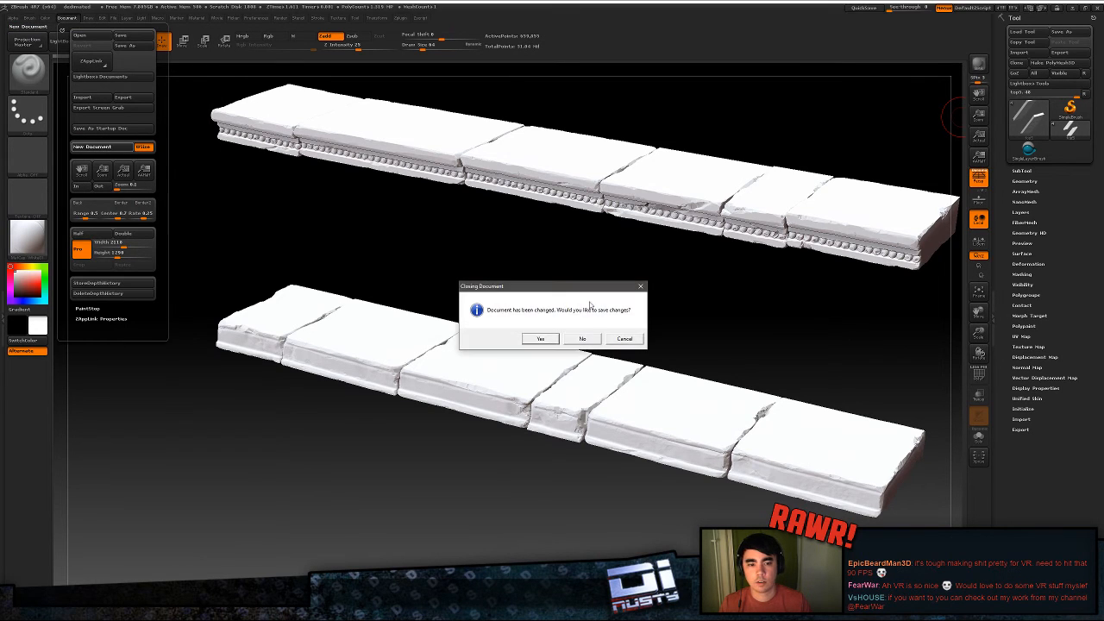
pyautogui.click(590, 340)
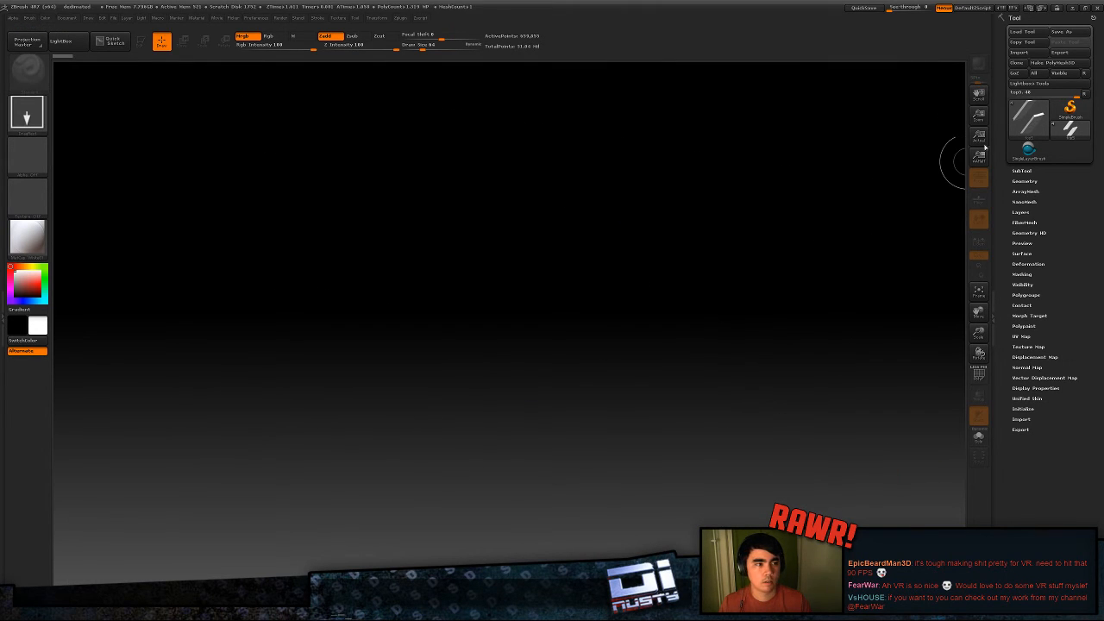
# - Draw a Cylinder3D primitive on the canvas, put it in edit mode and turn on perspective
pyautogui.click(1023, 171)
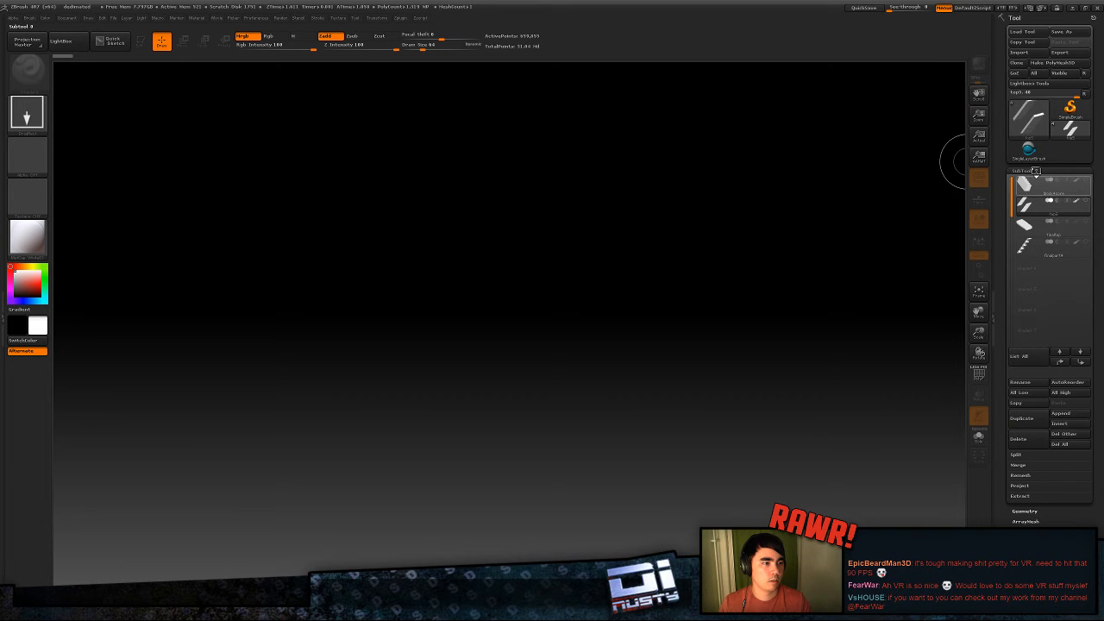
pyautogui.click(1022, 123)
pyautogui.click(817, 166)
pyautogui.moveTo(535, 327)
pyautogui.mouseDown()
pyautogui.moveTo(581, 458)
pyautogui.moveTo(537, 480)
pyautogui.mouseUp()
pyautogui.press('t')
pyautogui.moveTo(715, 408)
pyautogui.mouseDown()
pyautogui.moveTo(733, 409)
pyautogui.moveTo(655, 418)
pyautogui.moveTo(725, 380)
pyautogui.mouseUp()
pyautogui.press('p')
# - Import the two-box OBJ exported from MODO and inspect it from an angle
pyautogui.click(1028, 54)
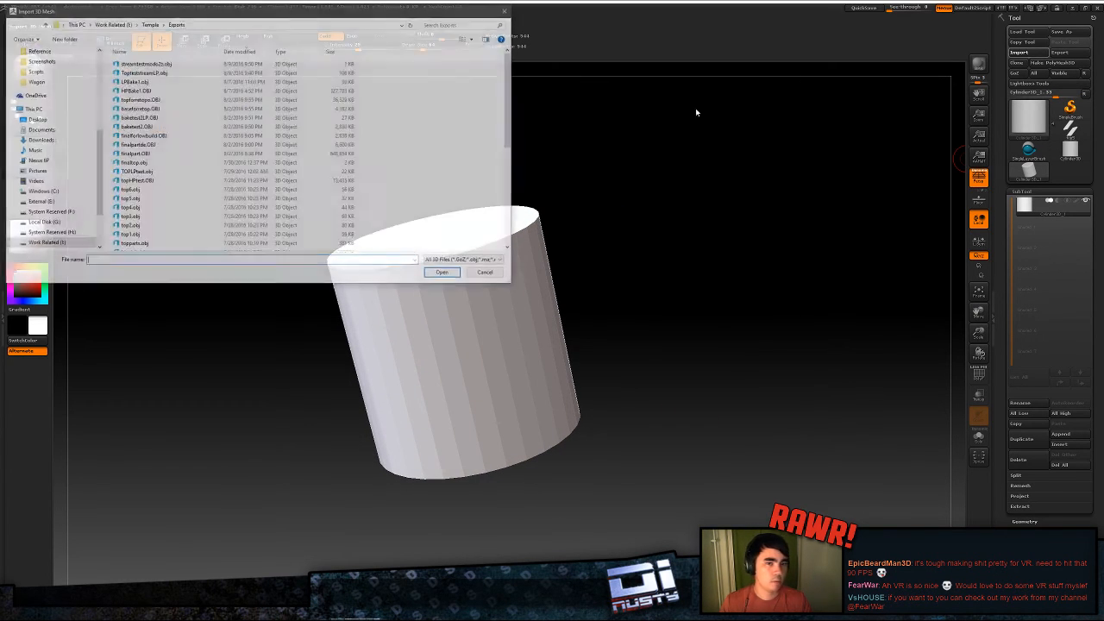
pyautogui.doubleClick(172, 66)
pyautogui.moveTo(518, 223); pyautogui.dragTo(798, 324)
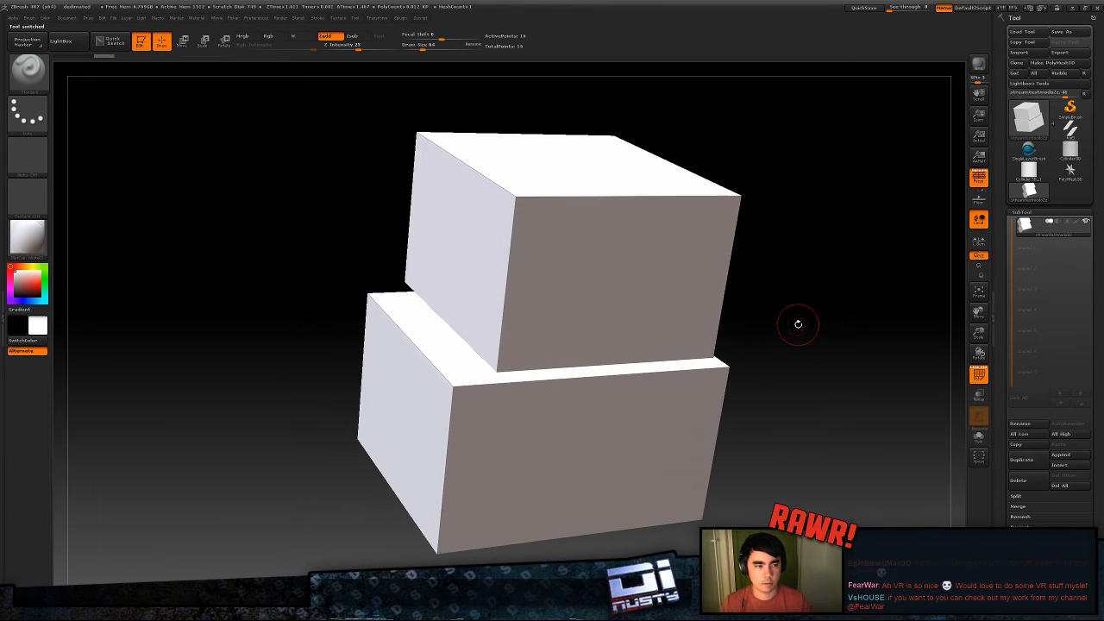
# - Try dividing the imported boxes with subdivision smoothing, and return to the lowest subdivision level
pyautogui.press('d')
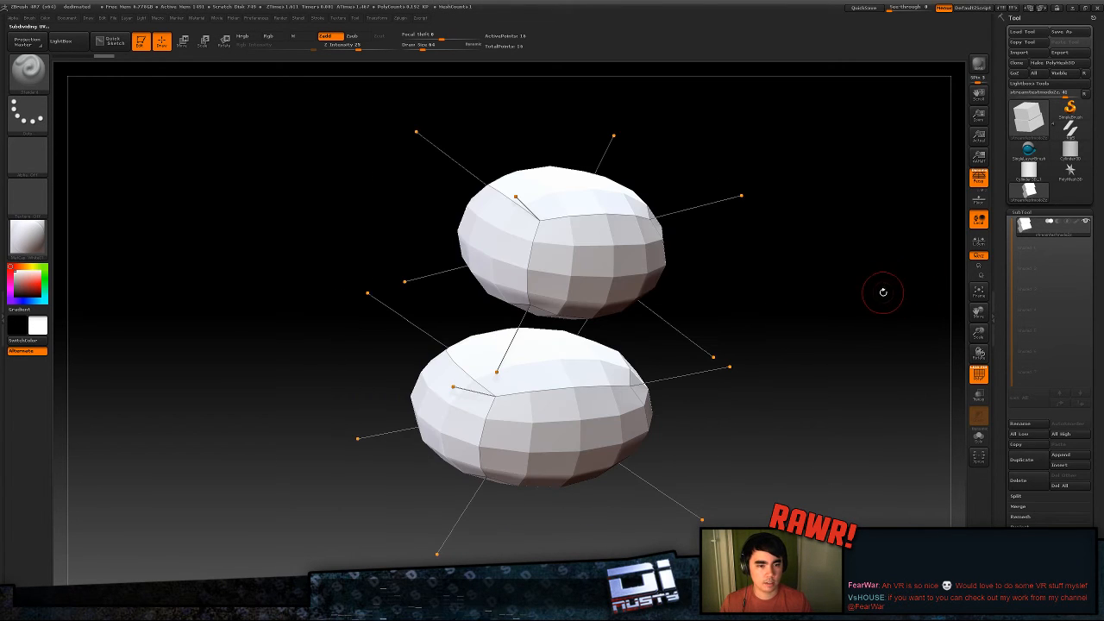
pyautogui.click(1022, 213)
pyautogui.click(1025, 223)
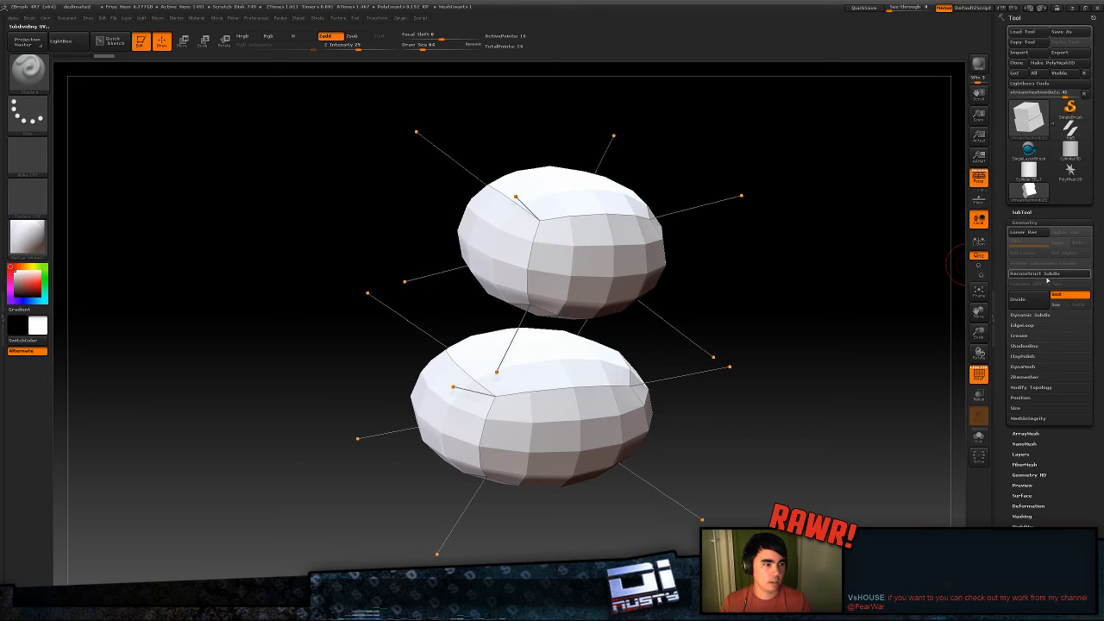
pyautogui.click(1064, 298)
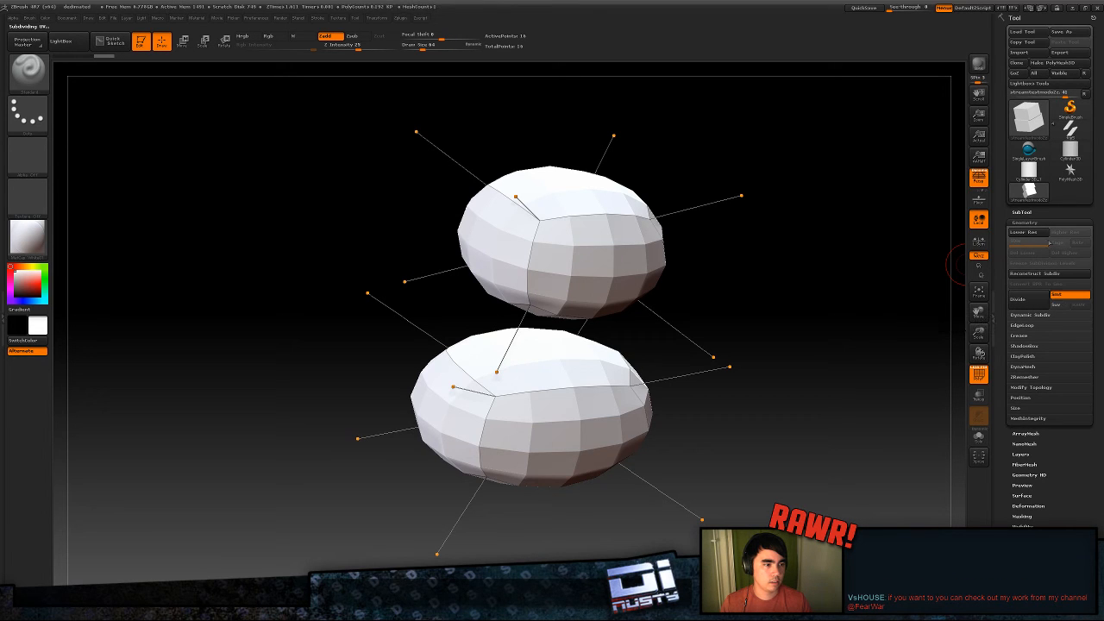
pyautogui.click(1034, 301)
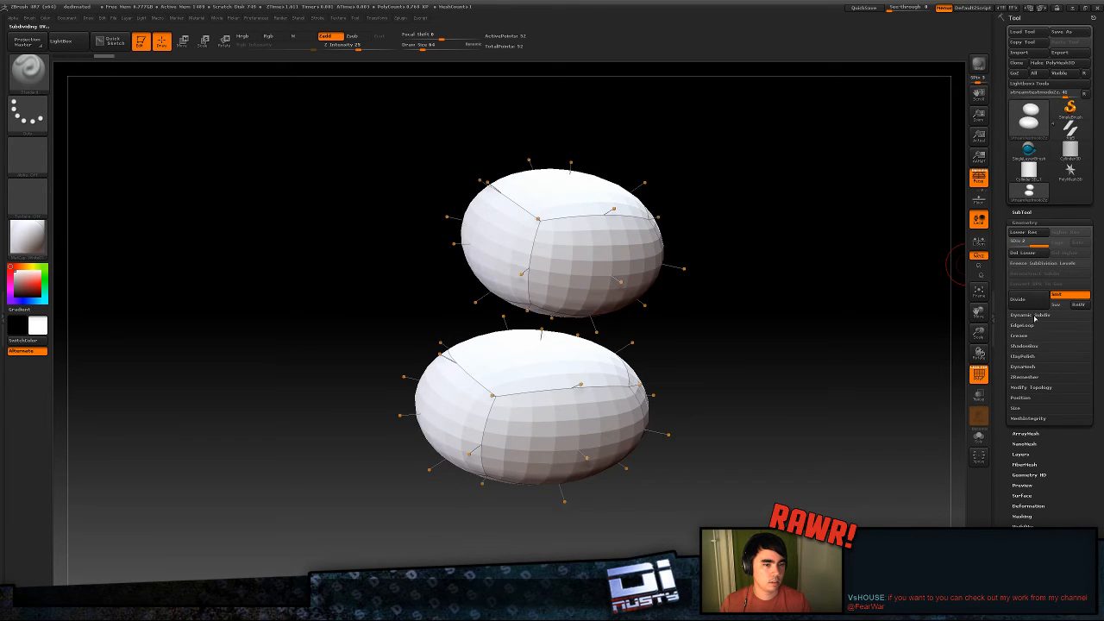
pyautogui.hotkey('shift', 'd')
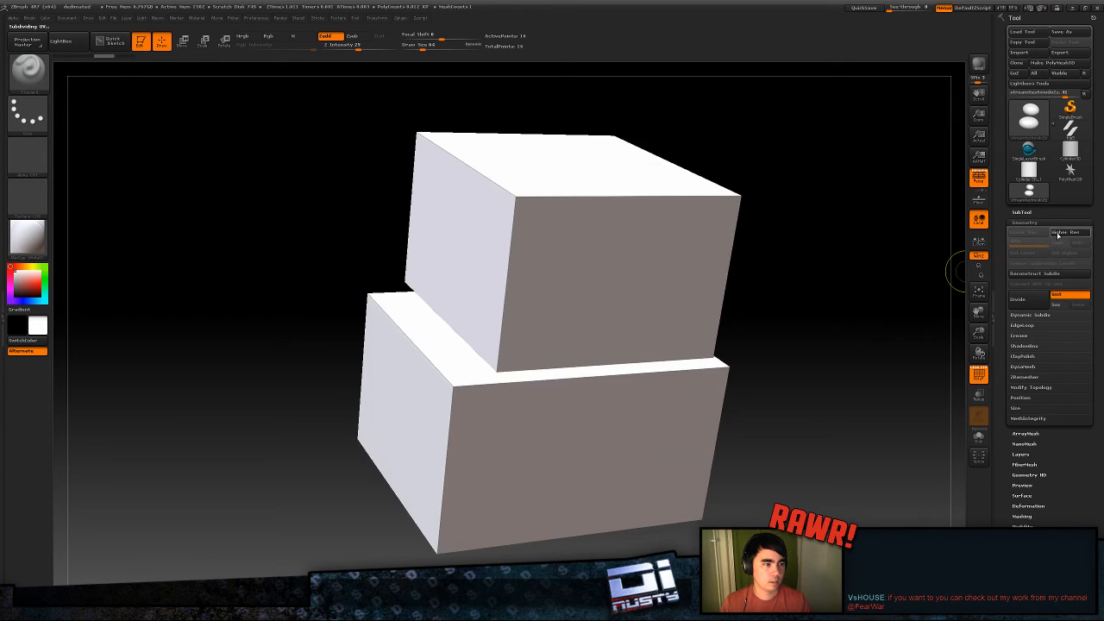
# - Import the two-box OBJ again to replace the star mesh, abandoning the attempt to load a tool
pyautogui.click(1065, 232)
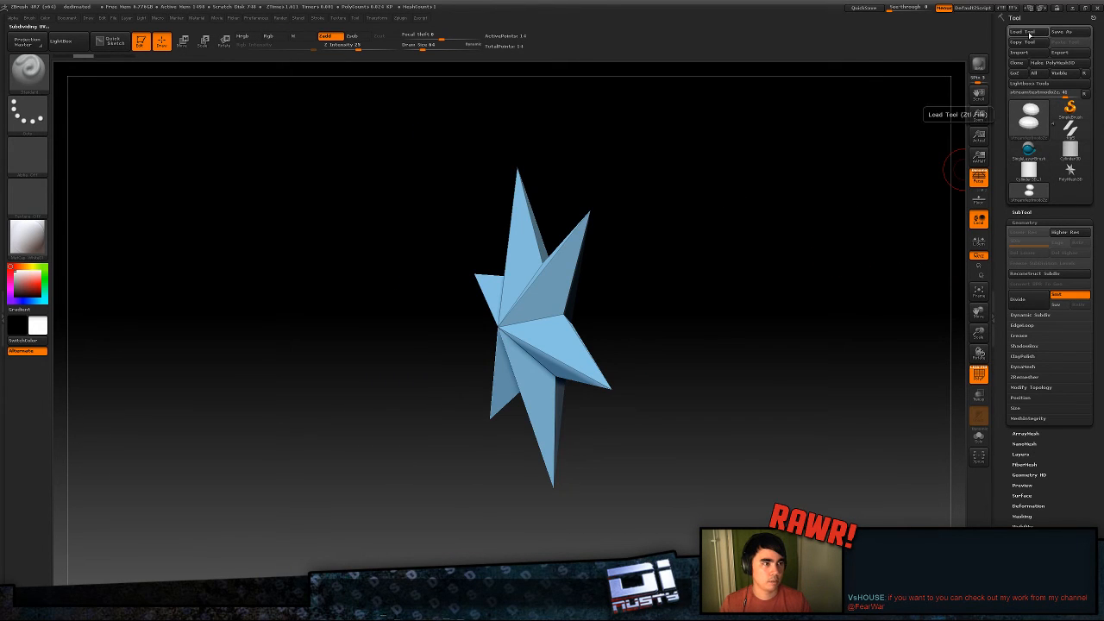
pyautogui.click(1029, 118)
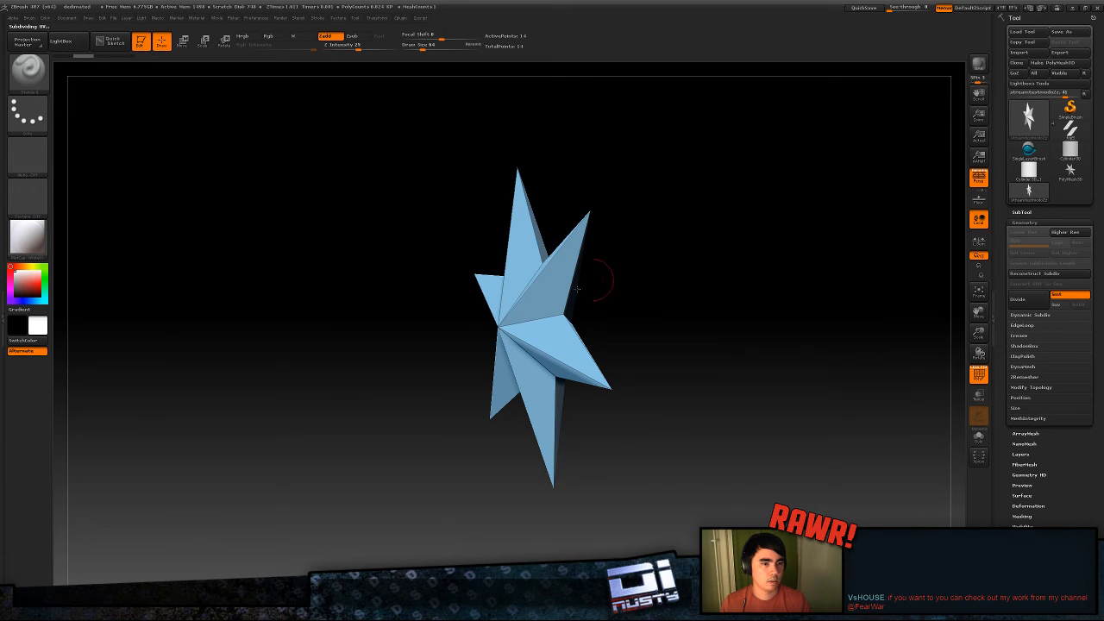
pyautogui.moveTo(431, 303); pyautogui.dragTo(486, 328)
pyautogui.click(1022, 31)
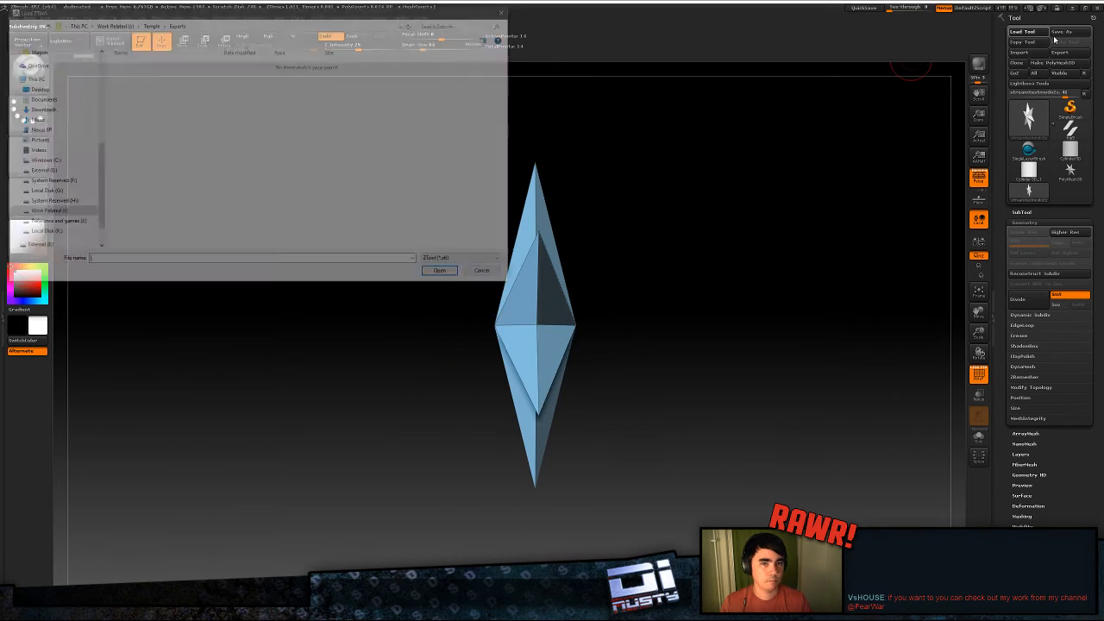
pyautogui.press('Escape')
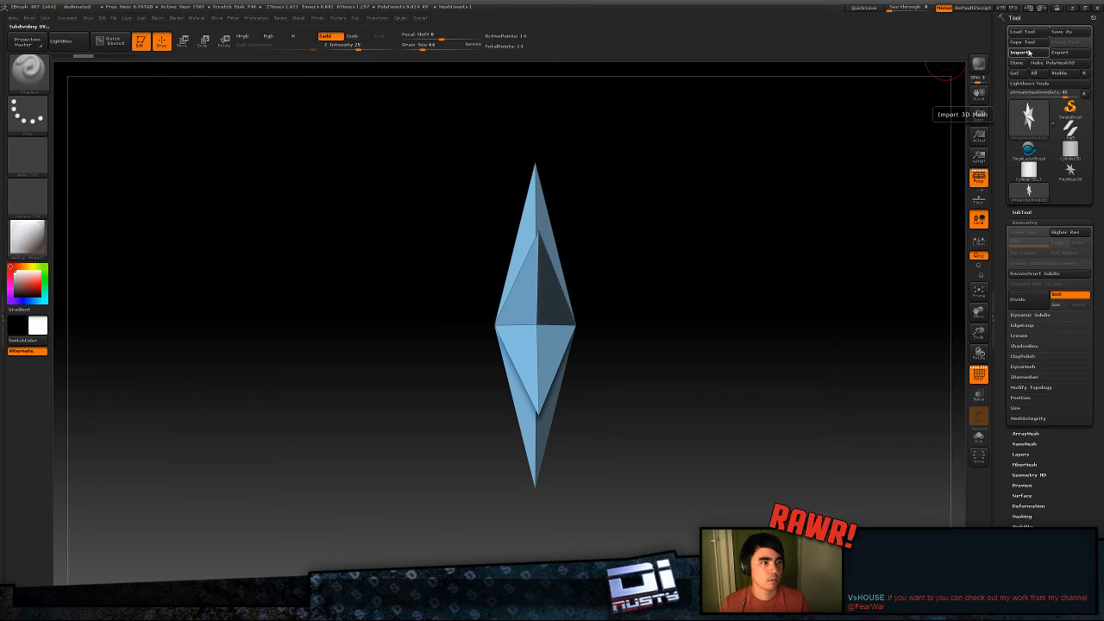
pyautogui.click(1018, 52)
pyautogui.doubleClick(160, 81)
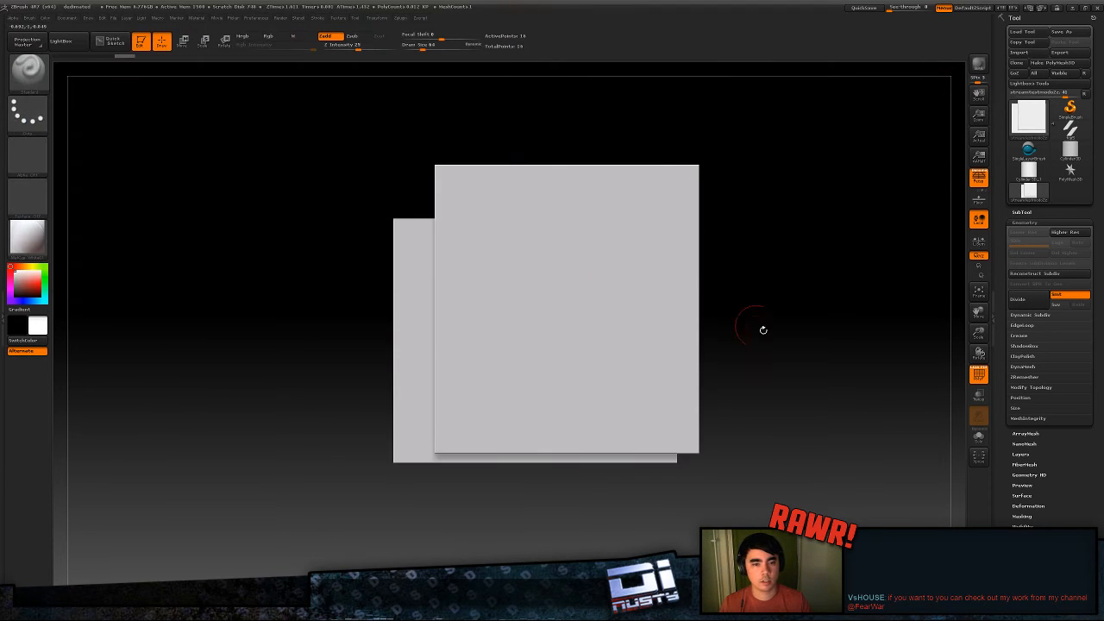
# - Divide the re-imported boxes once and compare the lower and higher subdivision levels
pyautogui.moveTo(761, 328); pyautogui.dragTo(764, 273)
pyautogui.click(1031, 299)
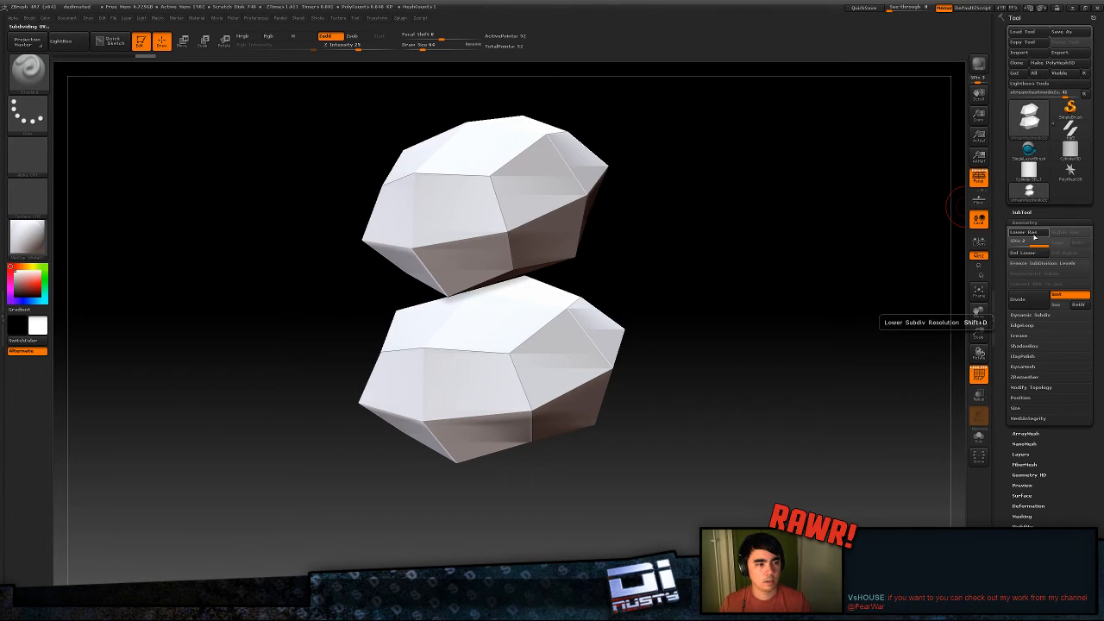
pyautogui.click(1034, 235)
pyautogui.moveTo(710, 244); pyautogui.dragTo(759, 231)
pyautogui.press('d')
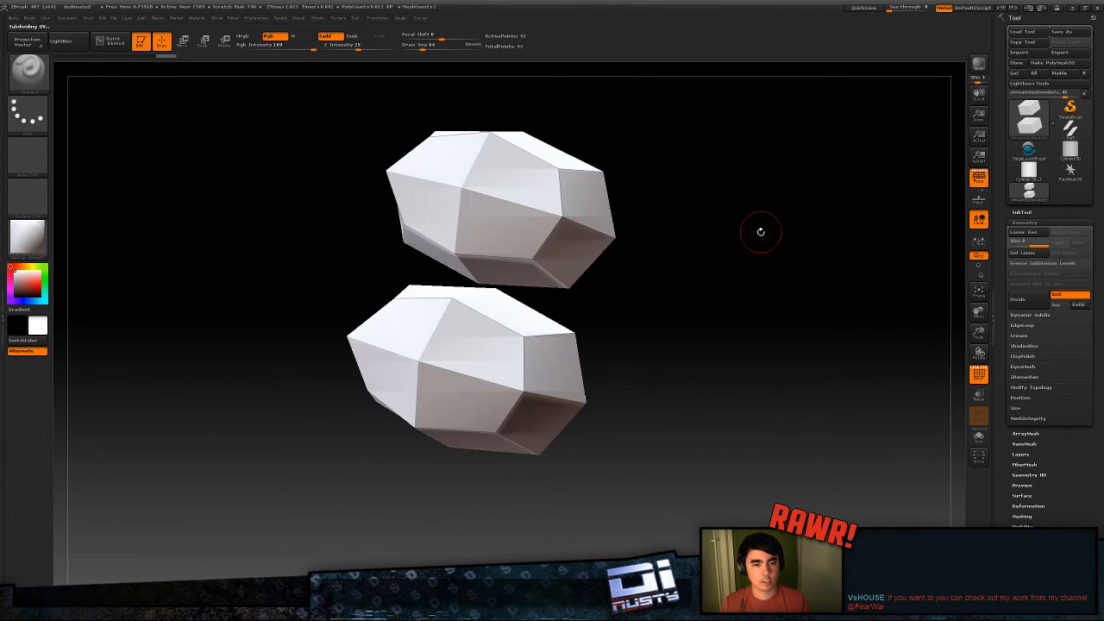
# - Re-import the original undivided two-box OBJ and frame it in the view
pyautogui.click(1022, 54)
pyautogui.doubleClick(222, 64)
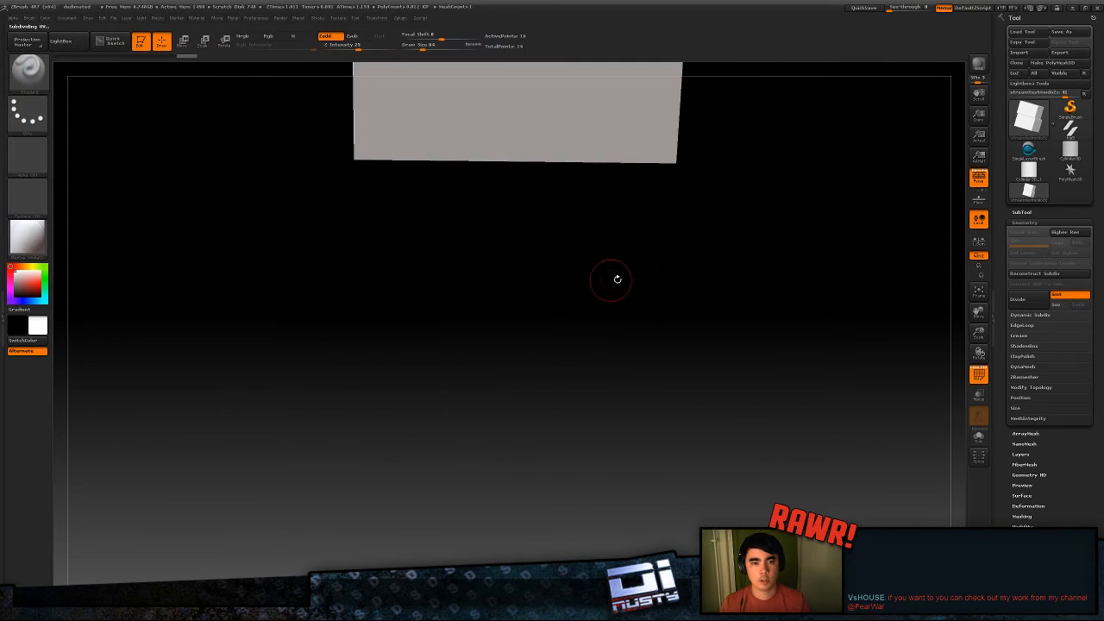
pyautogui.press('f')
pyautogui.keyDown('alt'); pyautogui.moveTo(793, 310); pyautogui.dragTo(740, 294); pyautogui.keyUp('alt')
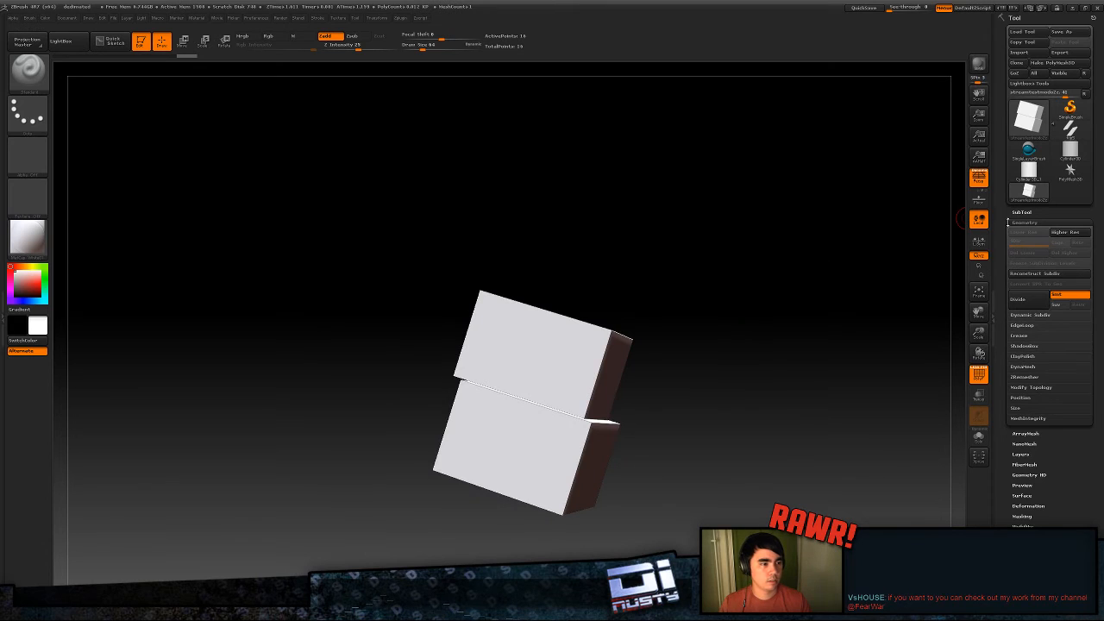
# - Split the mesh into separate subtools with Split To Parts, accepting that it cannot be undone
pyautogui.click(1014, 213)
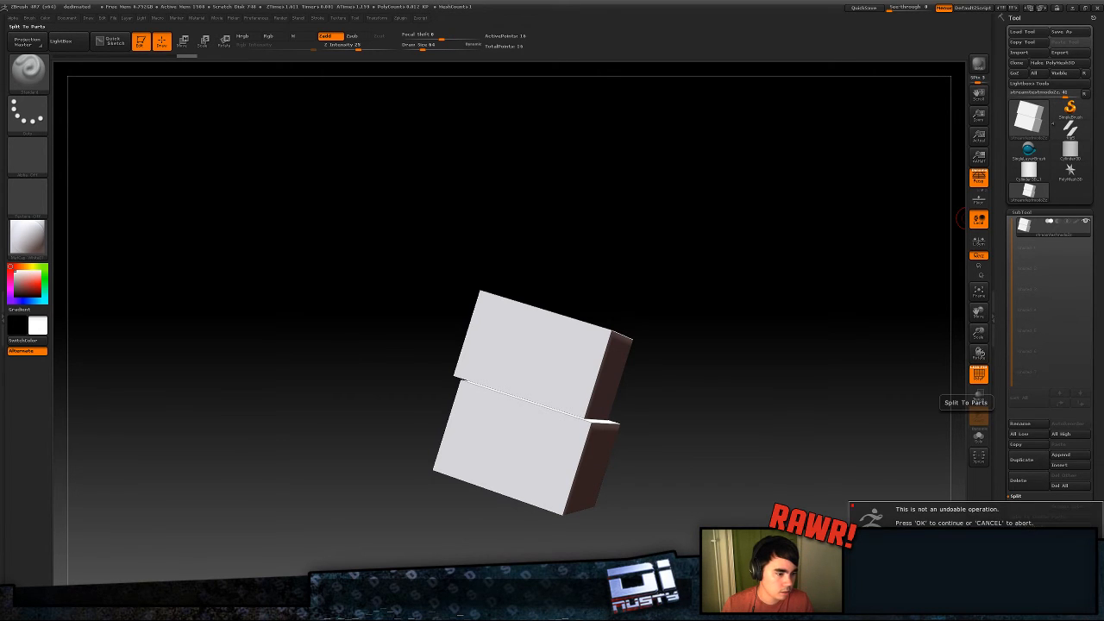
pyautogui.click(893, 544)
pyautogui.moveTo(772, 341); pyautogui.dragTo(767, 315)
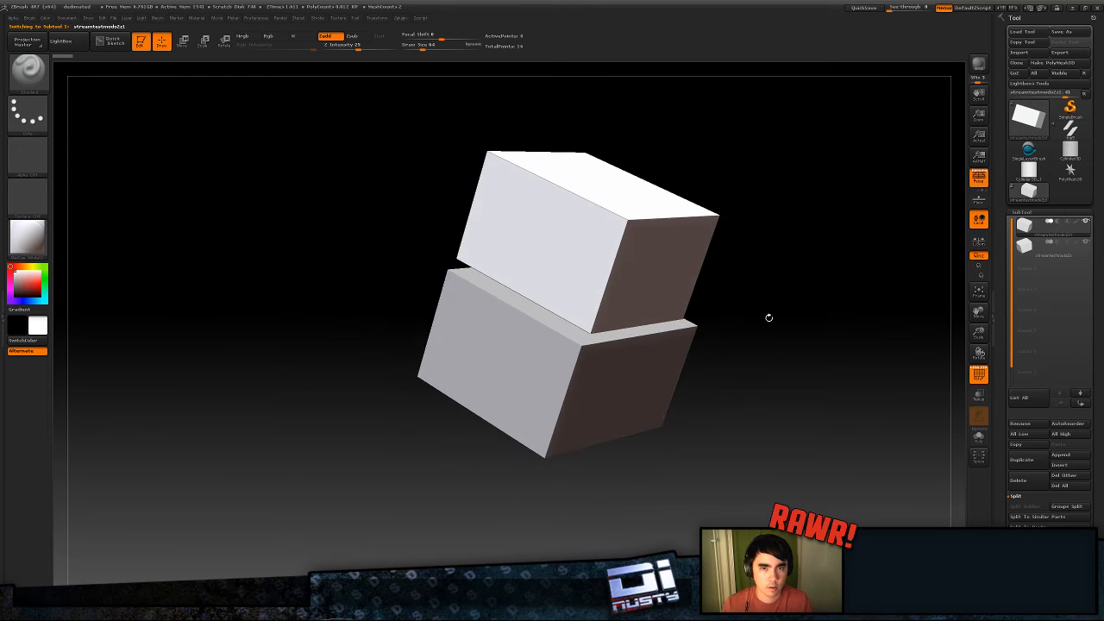
# - Remesh the upper box with DynaMesh using the DynaMesh Master plugin and check its wireframe density up close
pyautogui.click(402, 19)
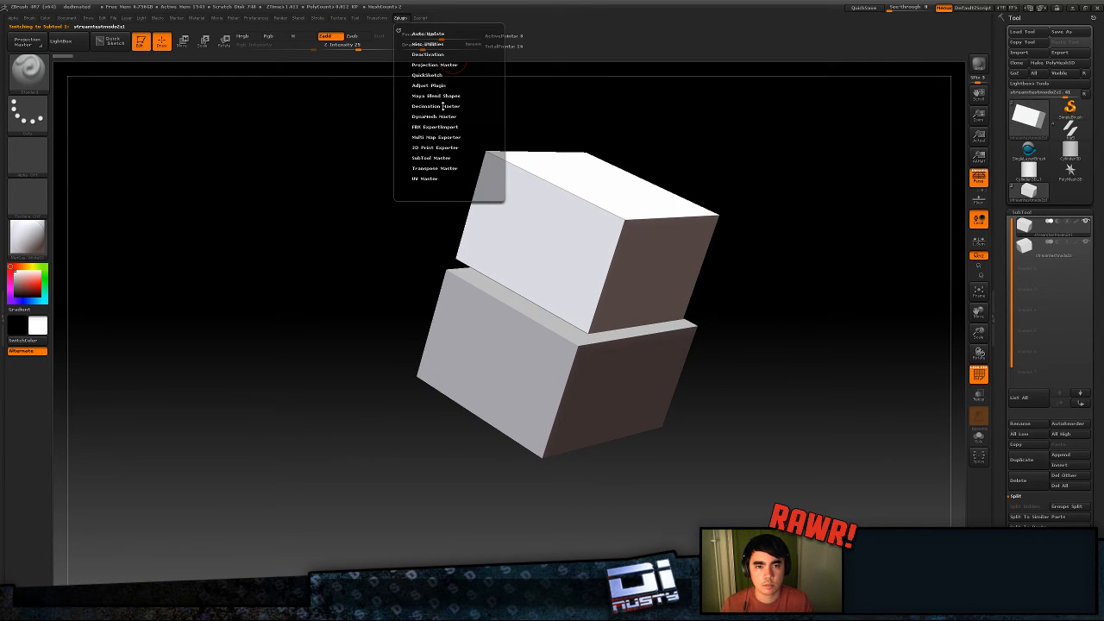
pyautogui.click(438, 115)
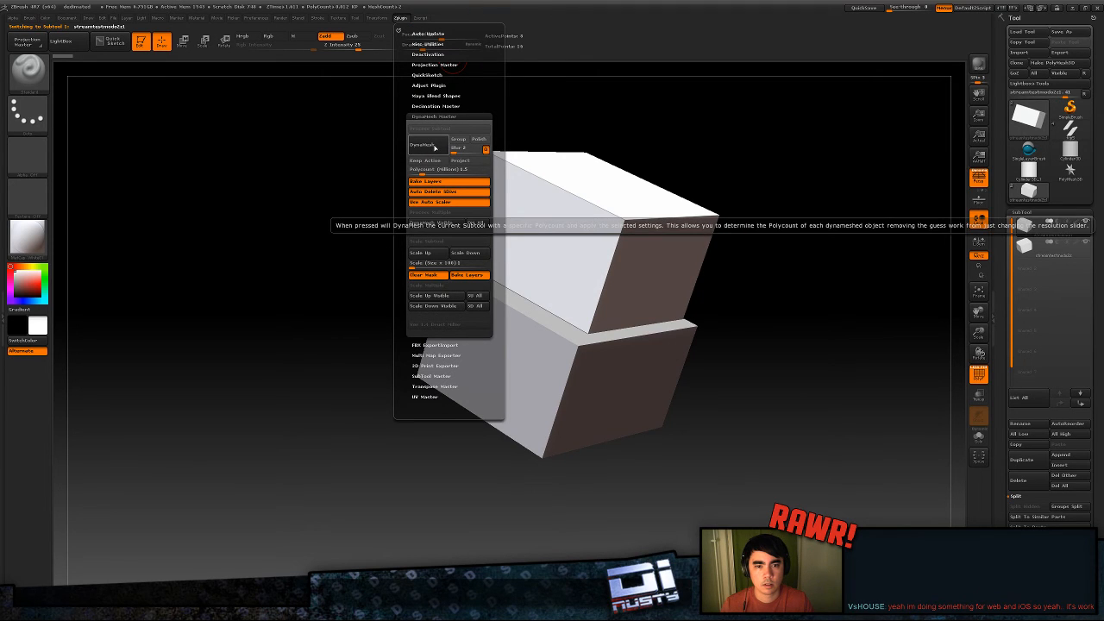
pyautogui.click(435, 149)
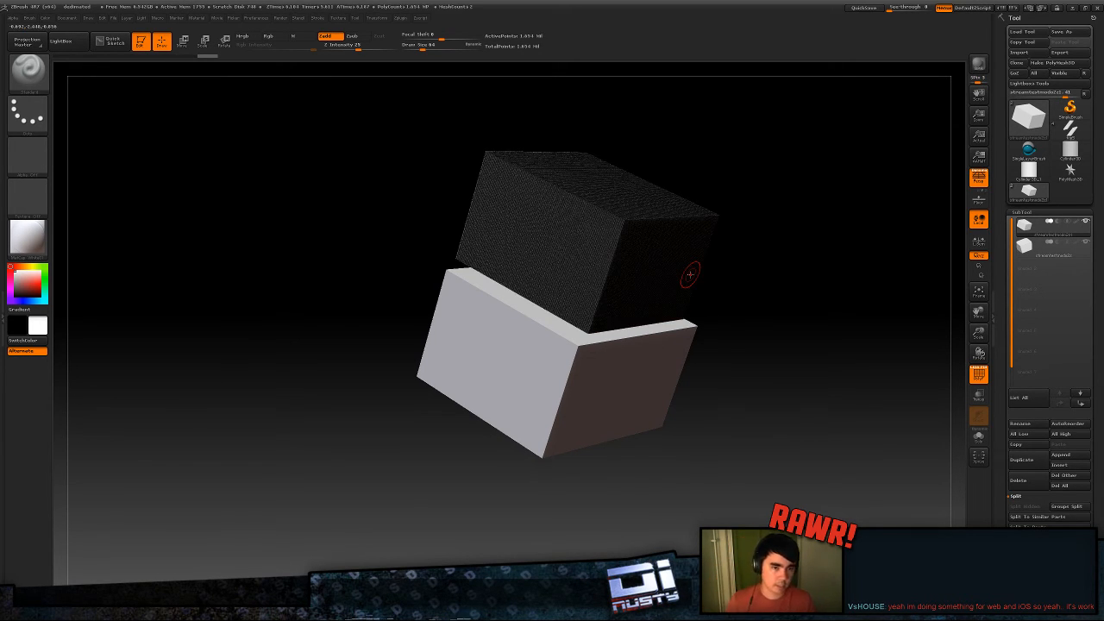
pyautogui.moveTo(786, 263); pyautogui.dragTo(884, 377)
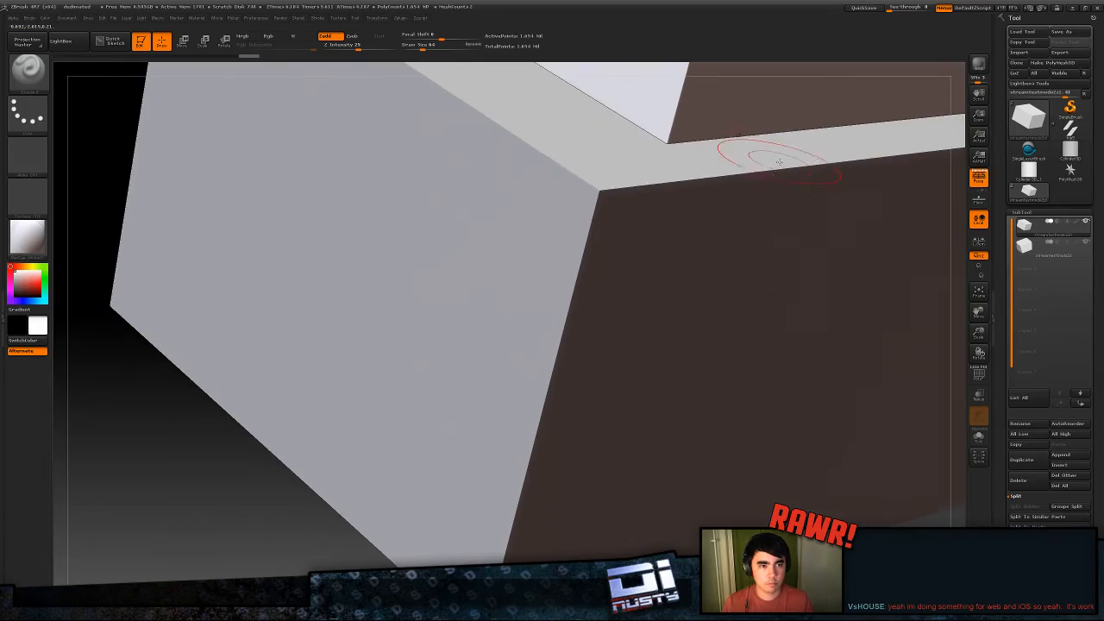
pyautogui.keyDown('alt'); pyautogui.moveTo(783, 153); pyautogui.dragTo(648, 555); pyautogui.keyUp('alt')
pyautogui.hotkey('shift', 'f')
pyautogui.keyDown('ctrl'); pyautogui.moveTo(632, 275); pyautogui.dragTo(465, 216, button='right'); pyautogui.keyUp('ctrl')
pyautogui.hotkey('shift', 'f')
# - Make the lower box the active subtool and remesh it with DynaMesh Master, then display its wireframe
pyautogui.keyDown('alt'); pyautogui.click(532, 335); pyautogui.keyUp('alt')
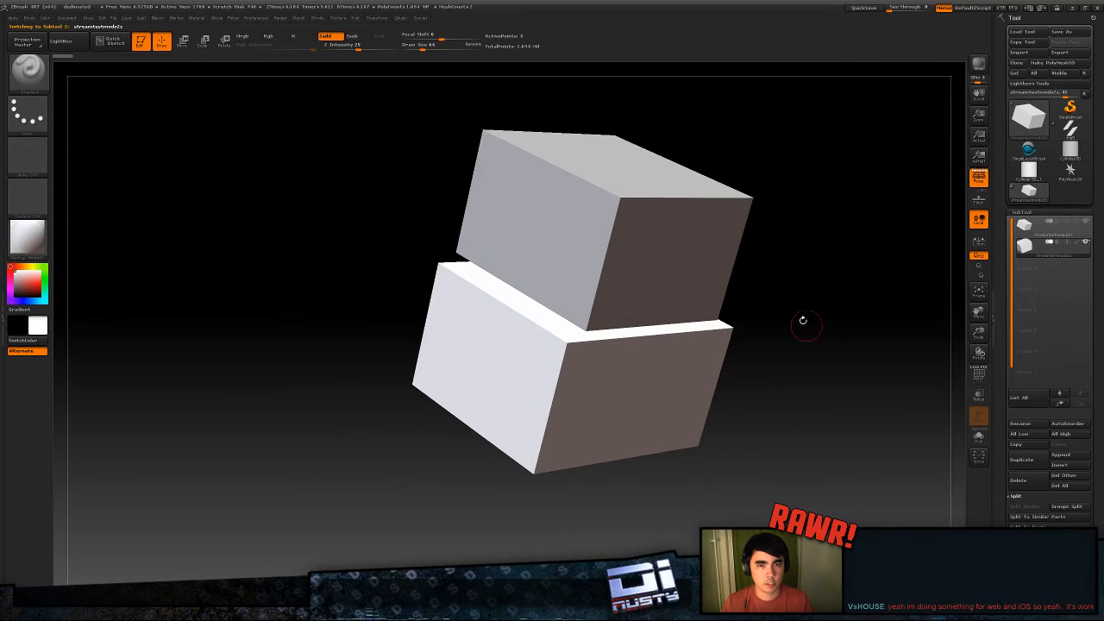
pyautogui.click(402, 18)
pyautogui.click(423, 144)
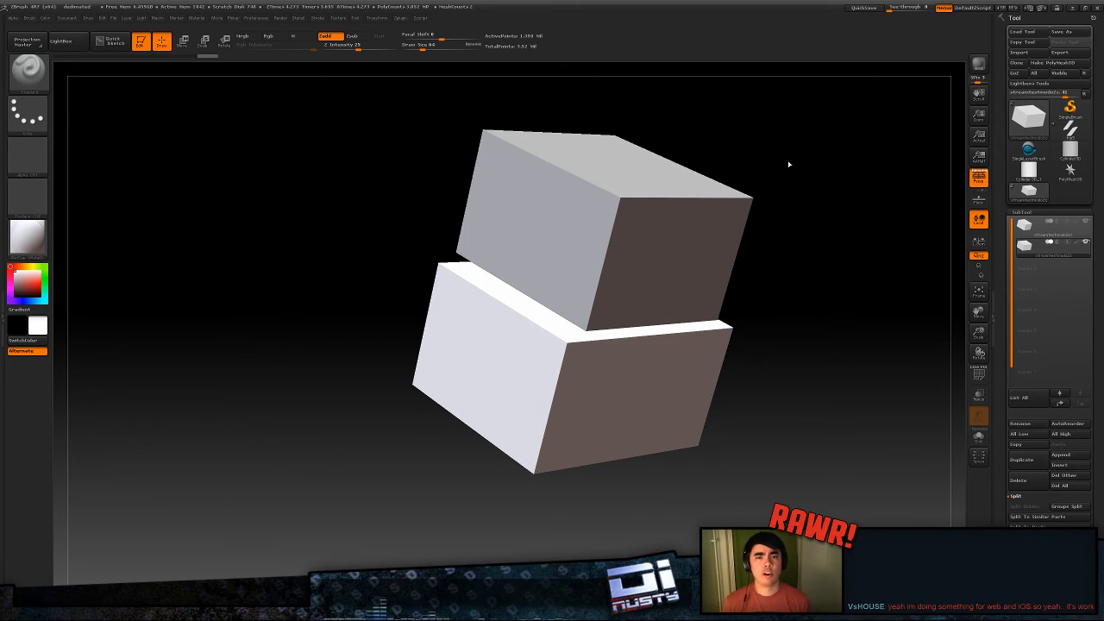
pyautogui.moveTo(838, 178); pyautogui.dragTo(839, 182)
pyautogui.hotkey('shift', 'f')
pyautogui.moveTo(822, 331); pyautogui.dragTo(840, 380)
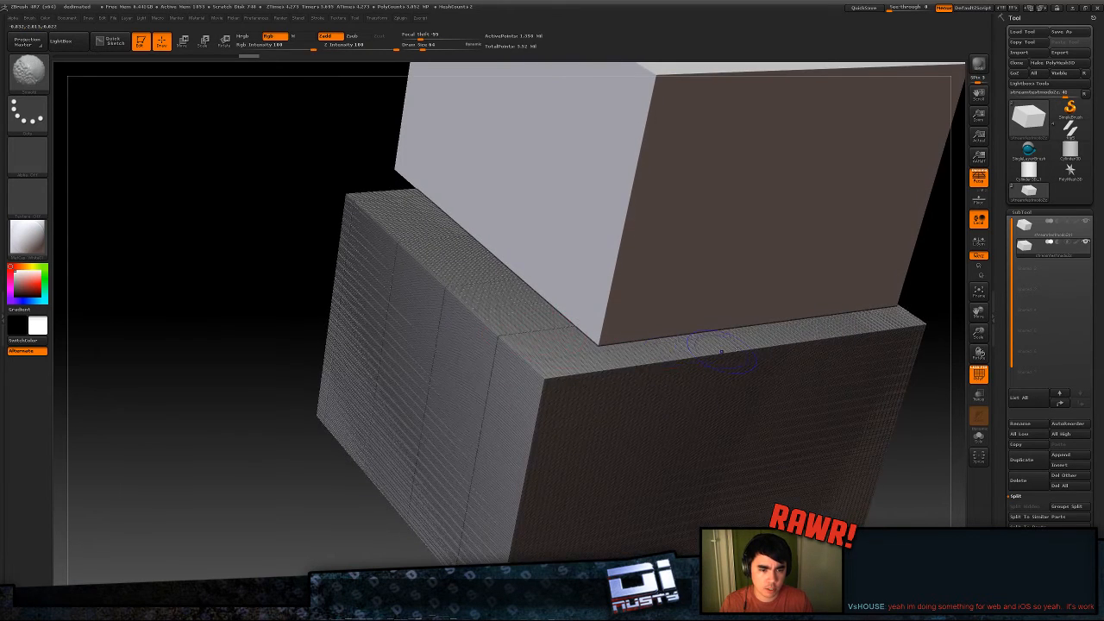
# - Examine both remeshed boxes up close with and without wireframe, switching between the upper and lower subtools
pyautogui.hotkey('shift', 'f')
pyautogui.moveTo(917, 274)
pyautogui.keyDown('alt'); pyautogui.mouseDown()
pyautogui.moveTo(793, 284)
pyautogui.moveTo(808, 261)
pyautogui.moveTo(802, 284)
pyautogui.moveTo(813, 289)
pyautogui.mouseUp(); pyautogui.keyUp('alt')
pyautogui.hotkey('shift', 'f')
pyautogui.moveTo(371, 277)
pyautogui.keyDown('alt'); pyautogui.mouseDown(button='right')
pyautogui.moveTo(493, 357)
pyautogui.moveTo(510, 217)
pyautogui.moveTo(500, 146)
pyautogui.moveTo(512, 149)
pyautogui.moveTo(521, 345)
pyautogui.moveTo(345, 264)
pyautogui.mouseUp(button='right'); pyautogui.keyUp('alt')
pyautogui.hotkey('shift', 'f')
pyautogui.moveTo(487, 293)
pyautogui.mouseDown(button='right')
pyautogui.moveTo(552, 308)
pyautogui.moveTo(449, 281)
pyautogui.moveTo(477, 224)
pyautogui.moveTo(493, 259)
pyautogui.mouseUp(button='right')
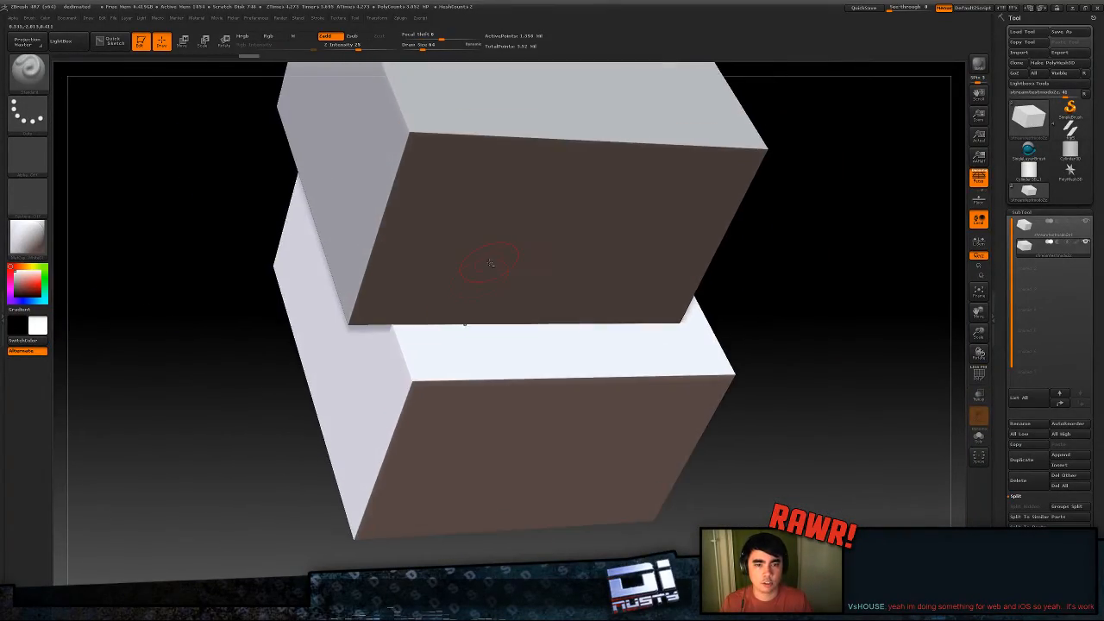
pyautogui.keyDown('alt'); pyautogui.click(582, 301); pyautogui.keyUp('alt')
pyautogui.moveTo(582, 302)
pyautogui.mouseDown(button='right')
pyautogui.moveTo(564, 298)
pyautogui.moveTo(578, 307)
pyautogui.moveTo(573, 293)
pyautogui.mouseUp(button='right')
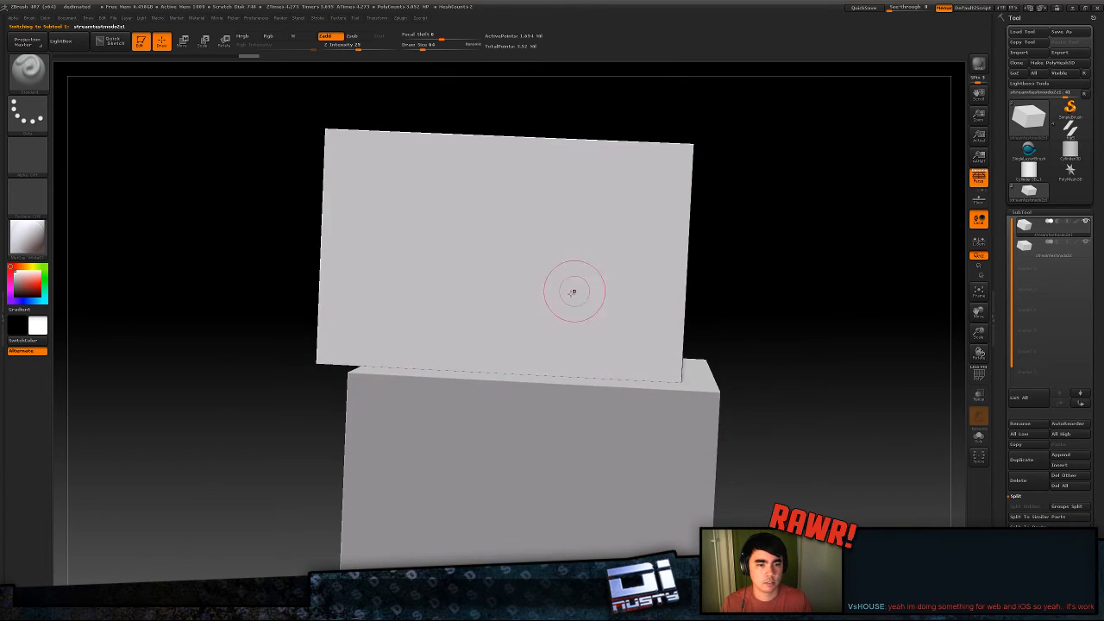
pyautogui.keyDown('alt'); pyautogui.click(485, 431); pyautogui.keyUp('alt')
pyautogui.moveTo(485, 430)
pyautogui.mouseDown(button='right')
pyautogui.moveTo(414, 397)
pyautogui.moveTo(495, 333)
pyautogui.moveTo(426, 376)
pyautogui.moveTo(526, 347)
pyautogui.mouseUp(button='right')
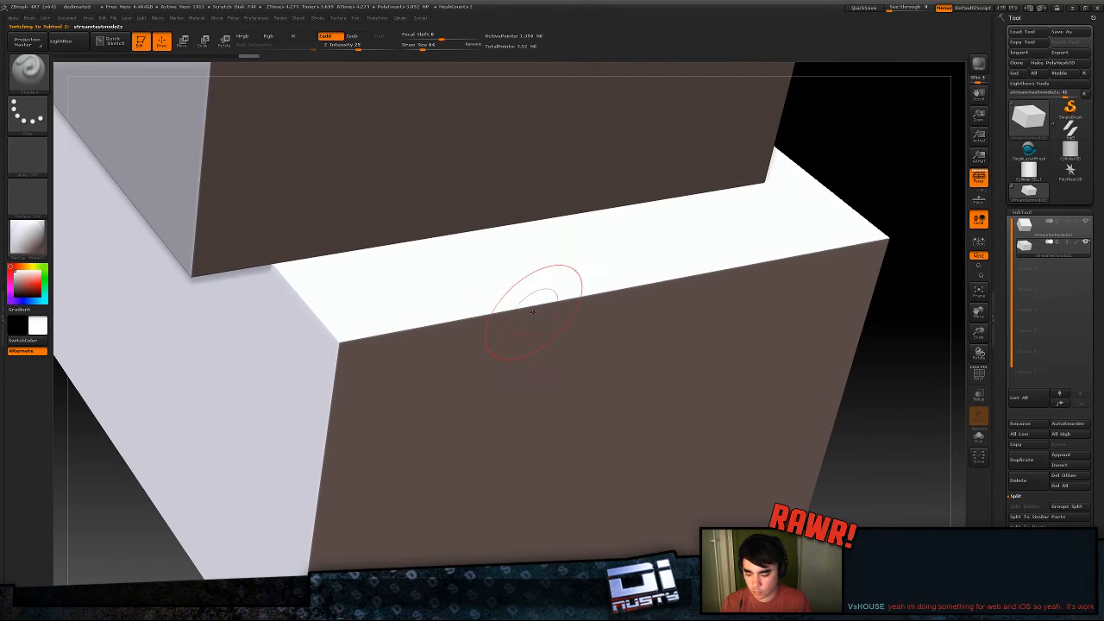
# - Load a brush from LightBox's Trim folder, assign it a solid square alpha, and lower its Z Intensity to 50
pyautogui.press(',')
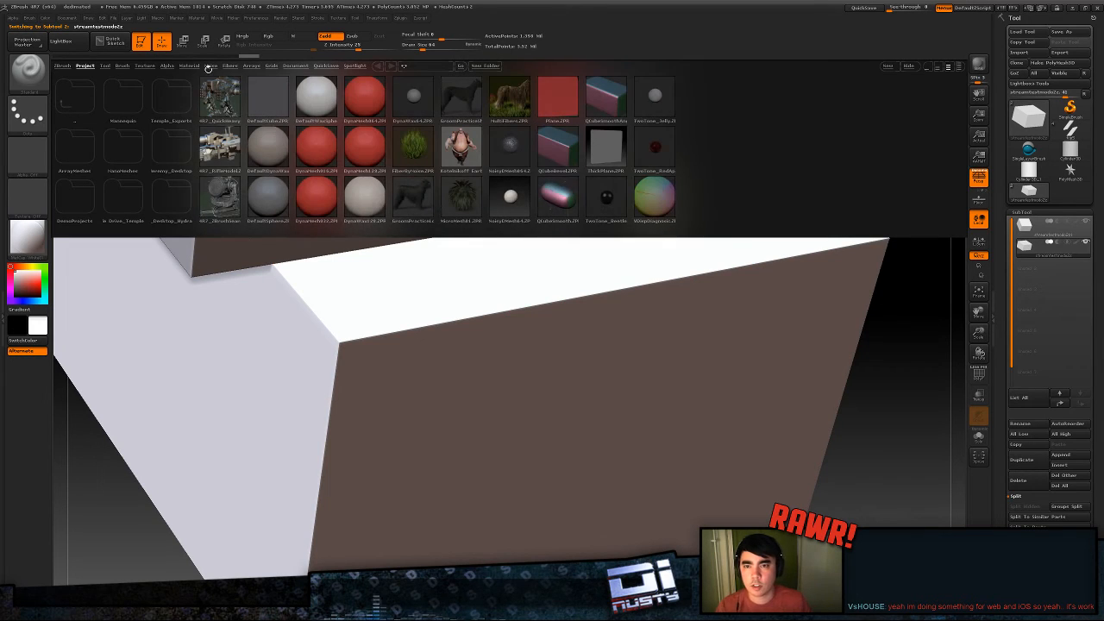
pyautogui.click(122, 65)
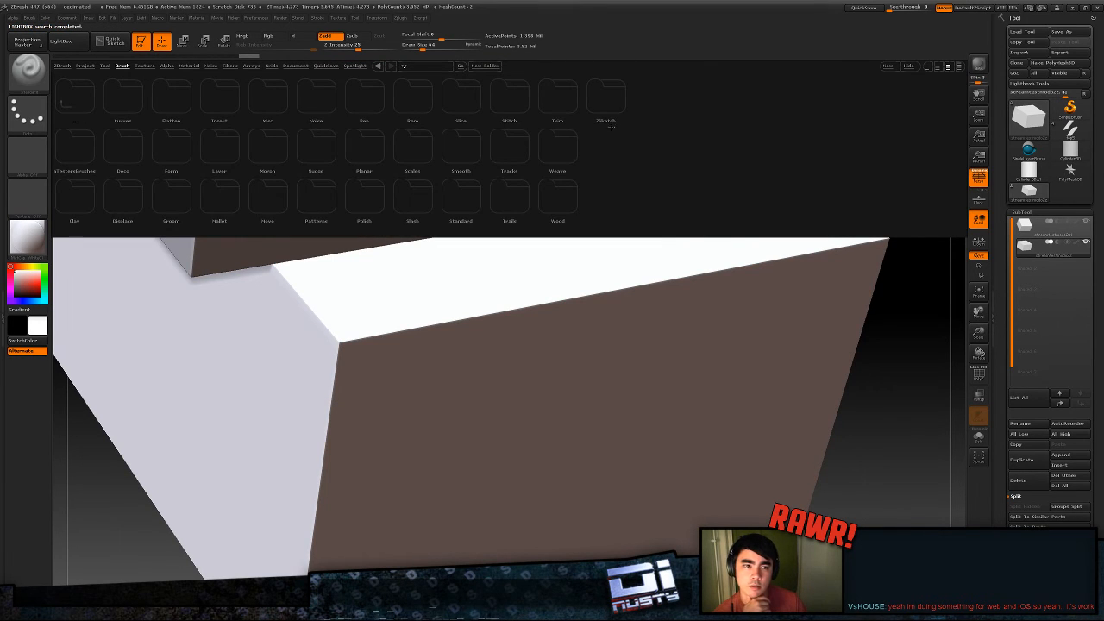
pyautogui.doubleClick(550, 102)
pyautogui.doubleClick(223, 195)
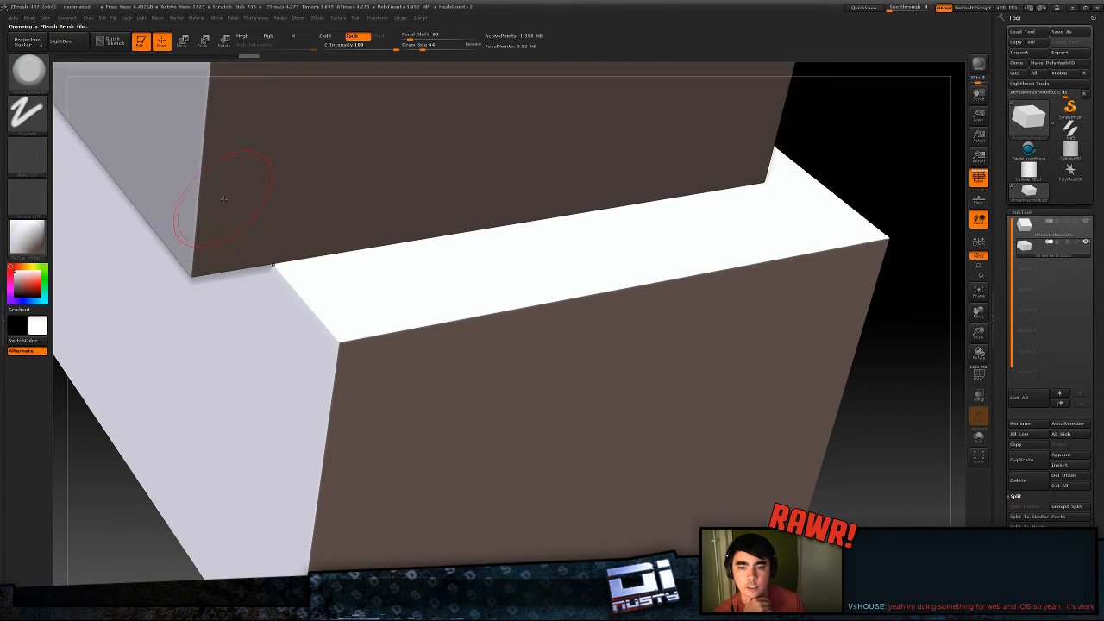
pyautogui.click(28, 157)
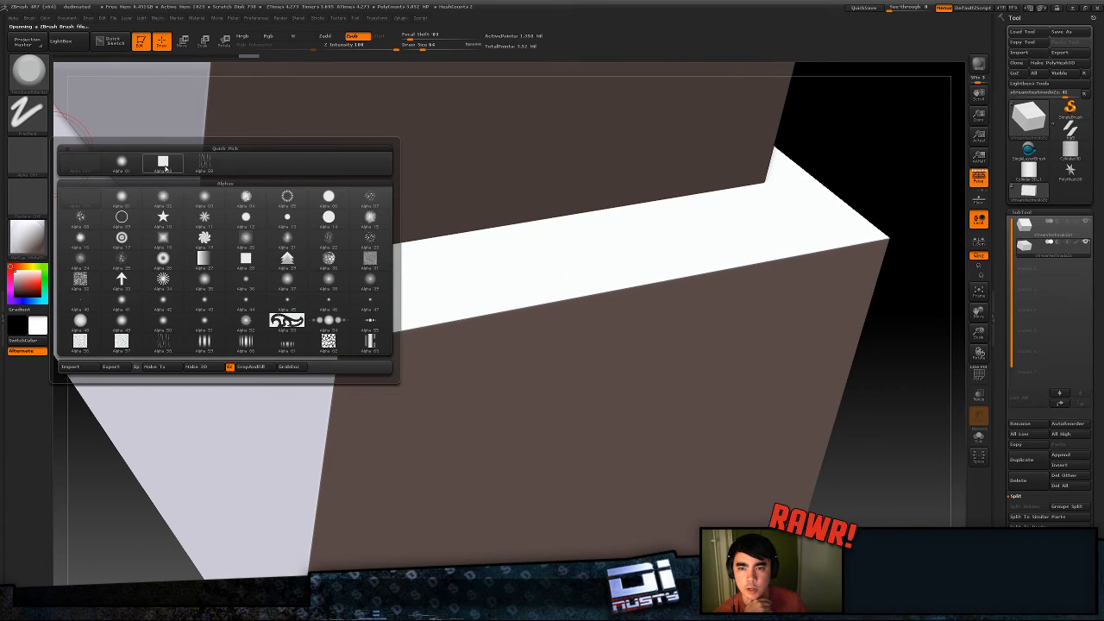
pyautogui.click(164, 166)
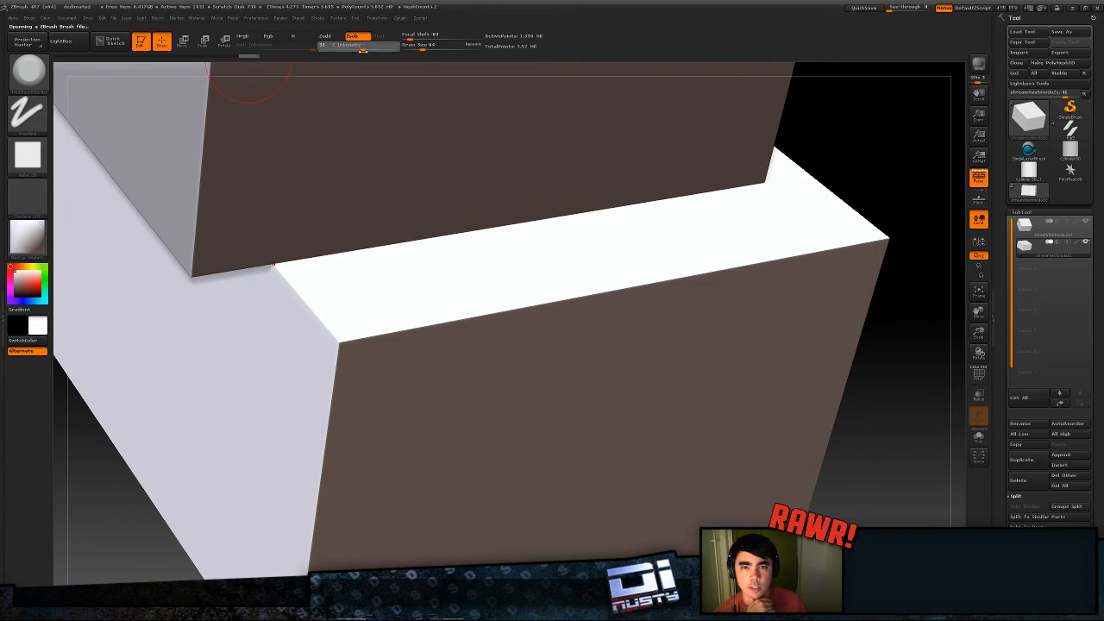
pyautogui.rightClick(467, 319)
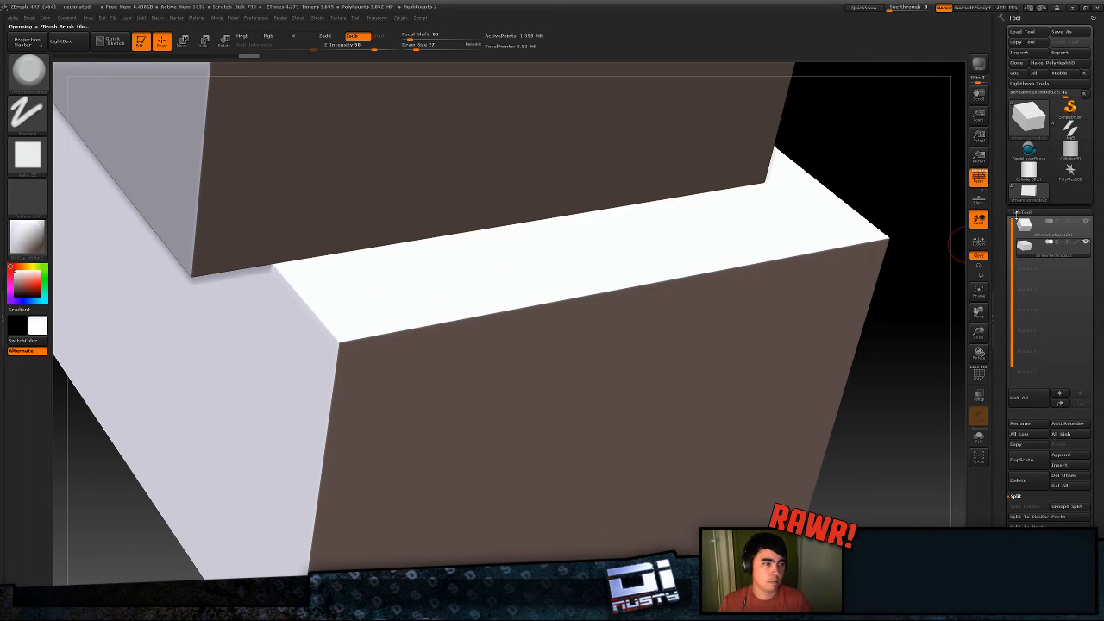
# - Apply the Polish deformation to the lower box to soften its hard edges, and inspect the rounded result
pyautogui.click(1022, 209)
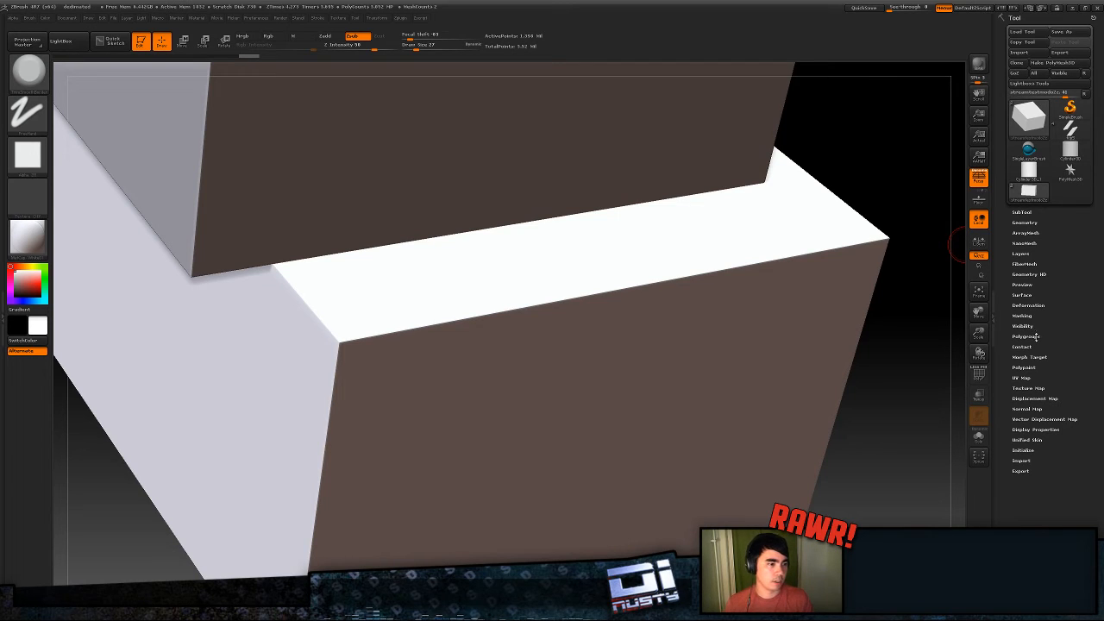
pyautogui.click(1035, 305)
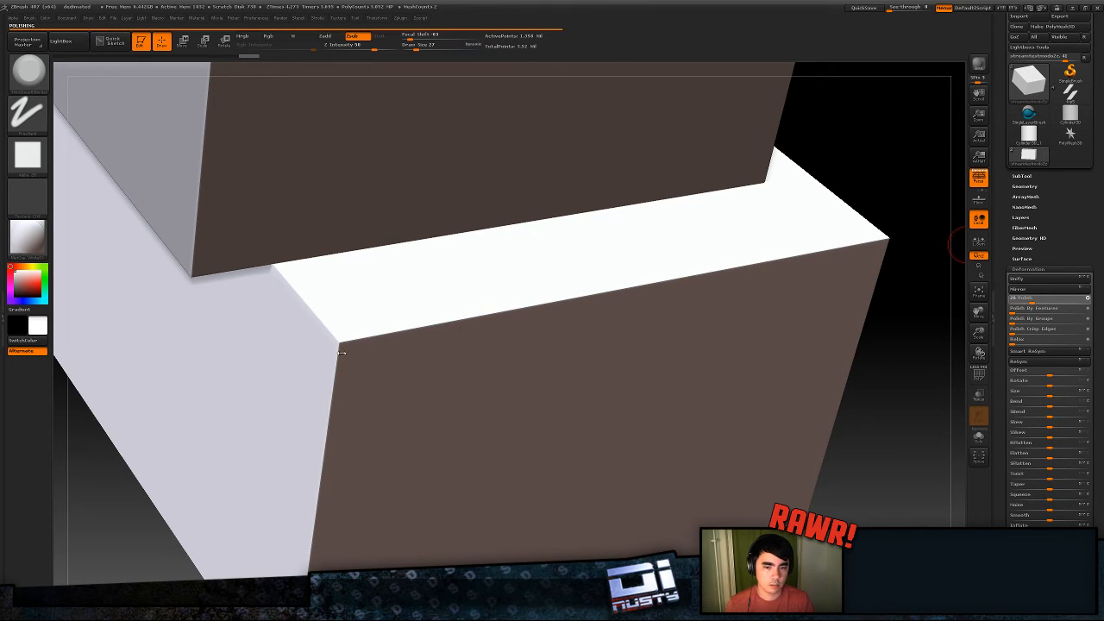
pyautogui.moveTo(504, 307)
pyautogui.mouseDown(button='right')
pyautogui.moveTo(480, 357)
pyautogui.moveTo(378, 325)
pyautogui.moveTo(455, 308)
pyautogui.moveTo(465, 363)
pyautogui.mouseUp(button='right')
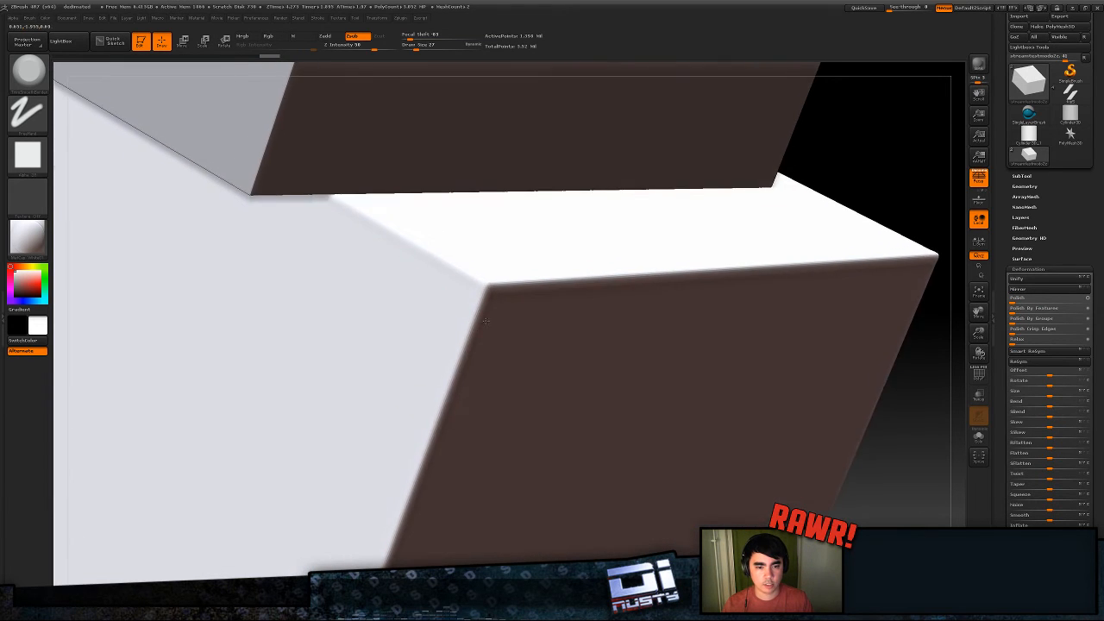
pyautogui.moveTo(656, 319)
pyautogui.mouseDown(button='right')
pyautogui.moveTo(587, 302)
pyautogui.moveTo(426, 313)
pyautogui.mouseUp(button='right')
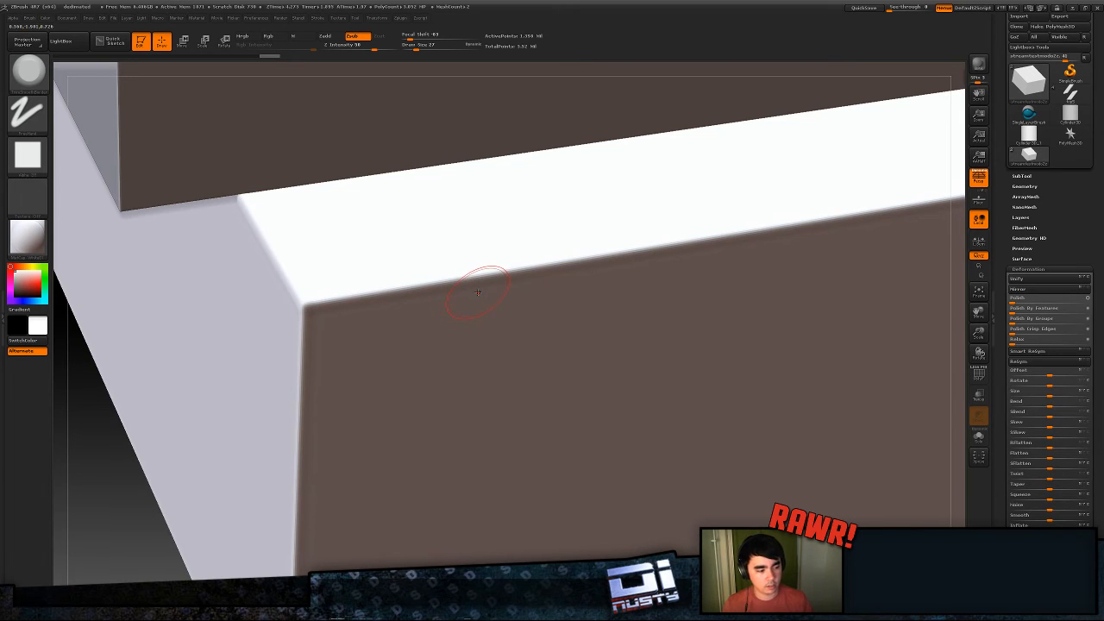
pyautogui.moveTo(514, 281); pyautogui.dragTo(521, 279, button='right')
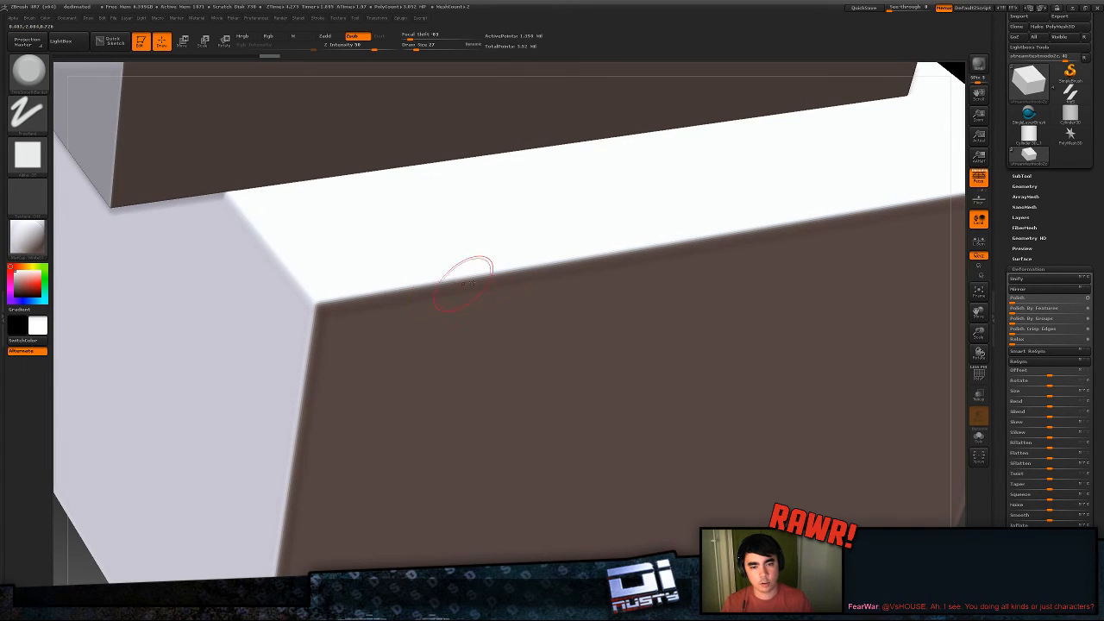
# - Enlarge the trim brush slightly and shave down the lower box's upper front edge near the exposed corner
pyautogui.press('space')
pyautogui.moveTo(469, 286); pyautogui.dragTo(484, 286)
pyautogui.moveTo(528, 284)
pyautogui.mouseDown(button='right')
pyautogui.moveTo(445, 296)
pyautogui.moveTo(318, 270)
pyautogui.moveTo(404, 302)
pyautogui.moveTo(345, 299)
pyautogui.moveTo(426, 295)
pyautogui.moveTo(432, 315)
pyautogui.moveTo(401, 318)
pyautogui.moveTo(445, 338)
pyautogui.moveTo(487, 337)
pyautogui.moveTo(494, 313)
pyautogui.mouseUp(button='right')
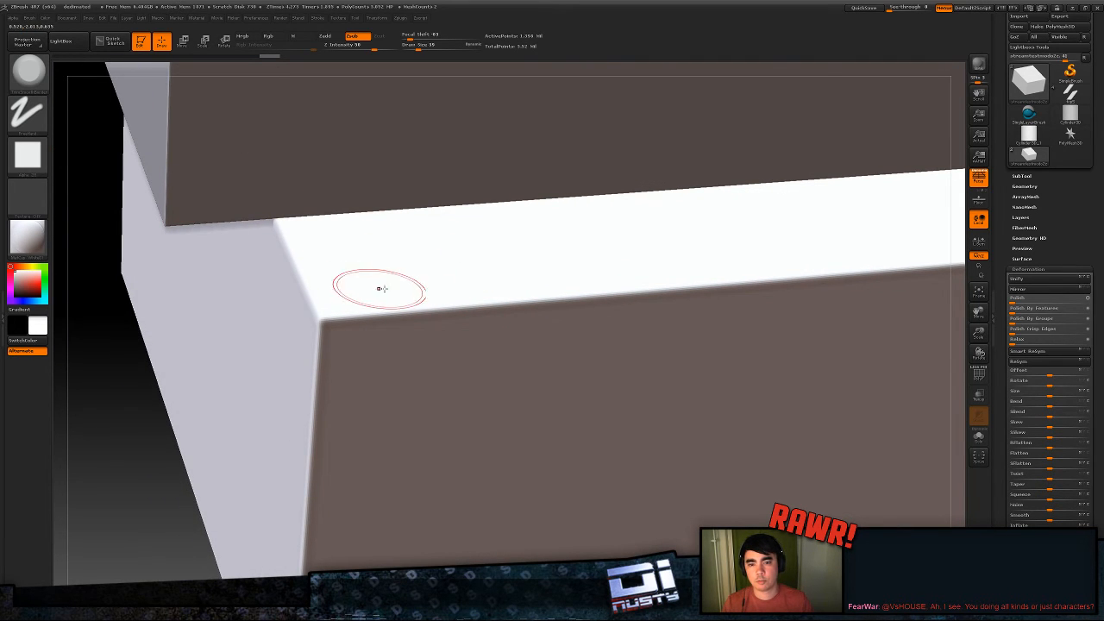
pyautogui.moveTo(382, 289); pyautogui.dragTo(424, 307, button='right')
pyautogui.moveTo(497, 308)
pyautogui.mouseDown()
pyautogui.moveTo(326, 324)
pyautogui.moveTo(328, 296)
pyautogui.moveTo(385, 318)
pyautogui.moveTo(519, 290)
pyautogui.moveTo(635, 293)
pyautogui.mouseUp()
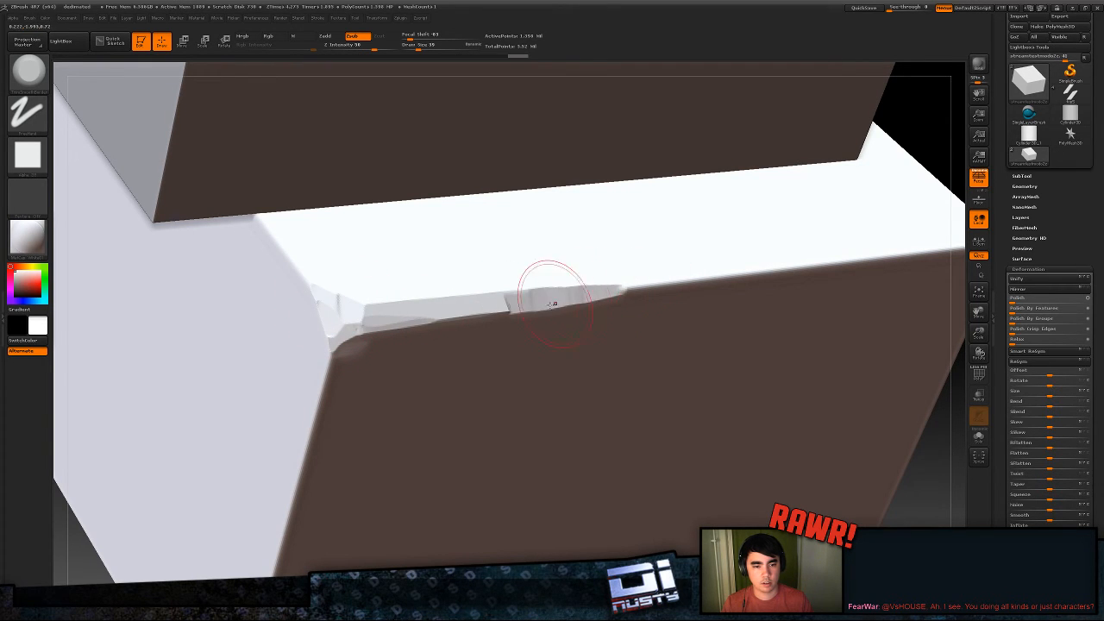
# - Increase the brush size and carve a large, rough chip into the lower box's upper front corner and adjoining edge
pyautogui.moveTo(552, 304)
pyautogui.mouseDown()
pyautogui.moveTo(381, 327)
pyautogui.moveTo(394, 323)
pyautogui.moveTo(310, 383)
pyautogui.moveTo(345, 308)
pyautogui.moveTo(438, 312)
pyautogui.mouseUp()
pyautogui.press('space')
pyautogui.press('space')
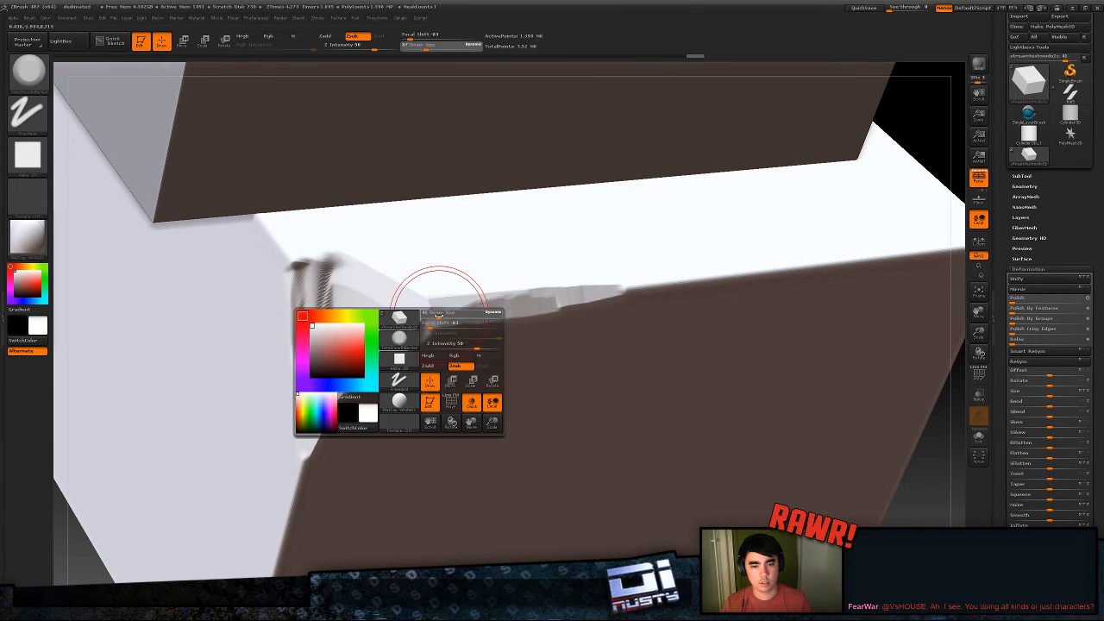
pyautogui.moveTo(353, 316)
pyautogui.mouseDown()
pyautogui.moveTo(322, 265)
pyautogui.moveTo(330, 326)
pyautogui.moveTo(375, 314)
pyautogui.moveTo(390, 281)
pyautogui.mouseUp()
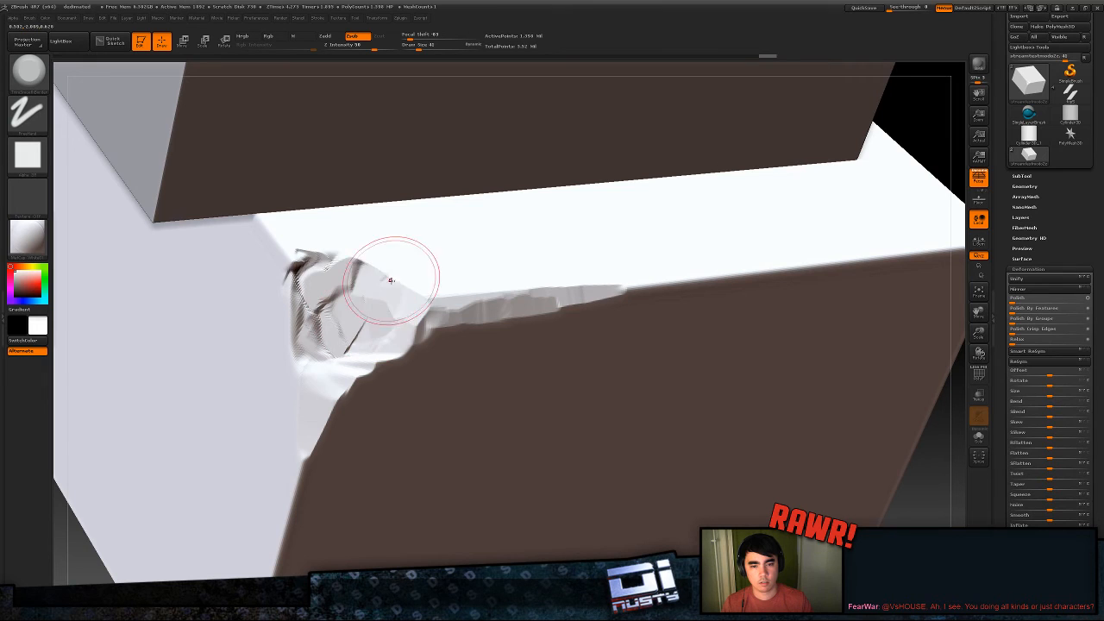
pyautogui.moveTo(324, 257)
pyautogui.mouseDown()
pyautogui.moveTo(271, 251)
pyautogui.moveTo(322, 303)
pyautogui.moveTo(296, 362)
pyautogui.moveTo(276, 240)
pyautogui.moveTo(419, 290)
pyautogui.moveTo(438, 310)
pyautogui.moveTo(469, 291)
pyautogui.moveTo(405, 297)
pyautogui.moveTo(456, 345)
pyautogui.moveTo(371, 414)
pyautogui.moveTo(357, 394)
pyautogui.moveTo(483, 315)
pyautogui.mouseUp()
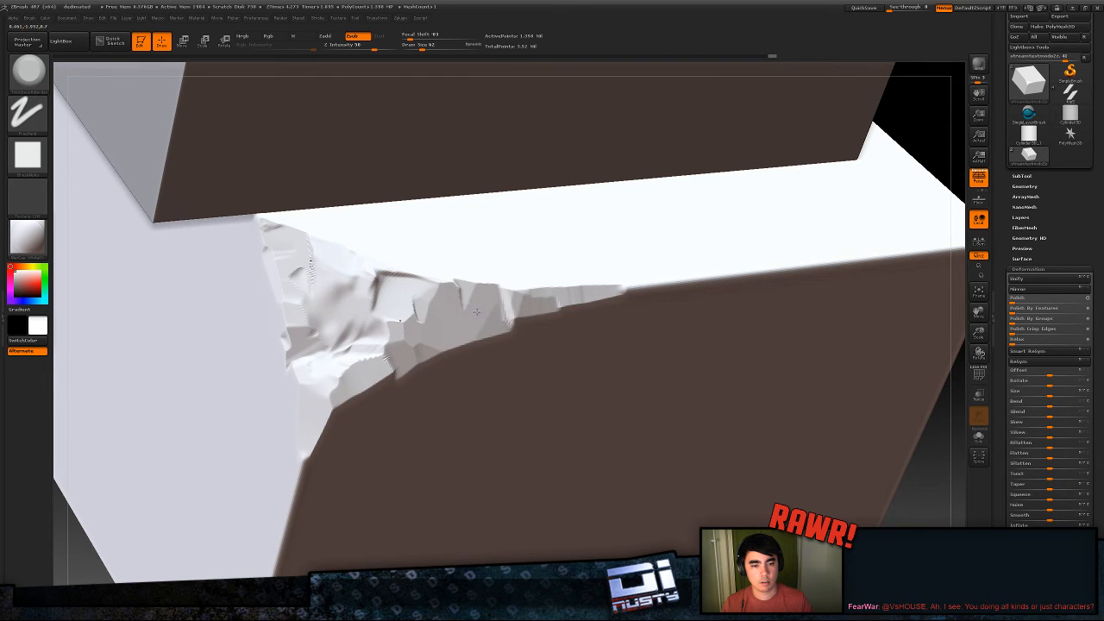
pyautogui.moveTo(586, 291); pyautogui.dragTo(517, 309)
# - Check the chipped corner's wireframe, then make the upper box the active subtool and hide the lower box
pyautogui.moveTo(626, 294)
pyautogui.keyDown('alt'); pyautogui.mouseDown(button='right')
pyautogui.moveTo(555, 290)
pyautogui.moveTo(552, 259)
pyautogui.mouseUp(button='right'); pyautogui.keyUp('alt')
pyautogui.moveTo(552, 259)
pyautogui.mouseDown(button='right')
pyautogui.moveTo(570, 301)
pyautogui.moveTo(561, 328)
pyautogui.moveTo(587, 331)
pyautogui.mouseUp(button='right')
pyautogui.keyDown('ctrl'); pyautogui.moveTo(586, 330); pyautogui.dragTo(626, 336, button='right'); pyautogui.keyUp('ctrl')
pyautogui.hotkey('shift', 'f')
pyautogui.moveTo(505, 294)
pyautogui.keyDown('ctrl'); pyautogui.mouseDown(button='right')
pyautogui.moveTo(545, 345)
pyautogui.moveTo(561, 330)
pyautogui.moveTo(556, 294)
pyautogui.moveTo(537, 286)
pyautogui.moveTo(595, 289)
pyautogui.moveTo(565, 382)
pyautogui.moveTo(512, 347)
pyautogui.moveTo(557, 370)
pyautogui.moveTo(543, 362)
pyautogui.mouseUp(button='right'); pyautogui.keyUp('ctrl')
pyautogui.hotkey('shift', 'f')
pyautogui.keyDown('alt'); pyautogui.click(518, 326); pyautogui.keyUp('alt')
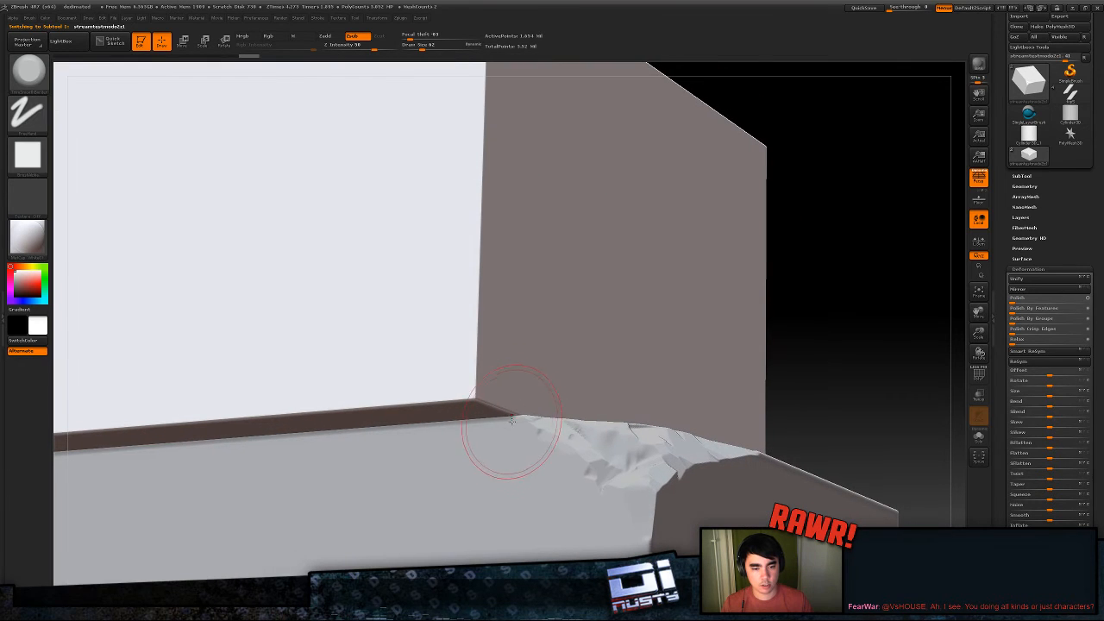
pyautogui.moveTo(503, 408); pyautogui.dragTo(454, 463, button='right')
pyautogui.click(1040, 175)
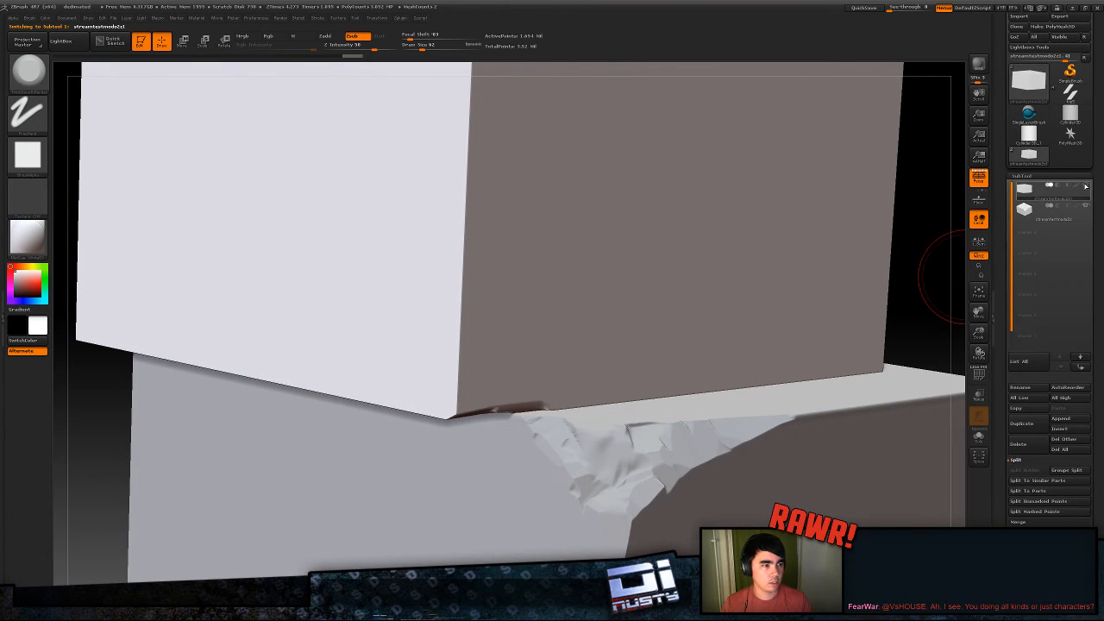
pyautogui.click(1087, 186)
# - Trim the upper box's bottom edge and corner, then smooth the trimmed corner
pyautogui.moveTo(696, 369); pyautogui.dragTo(510, 360, button='right')
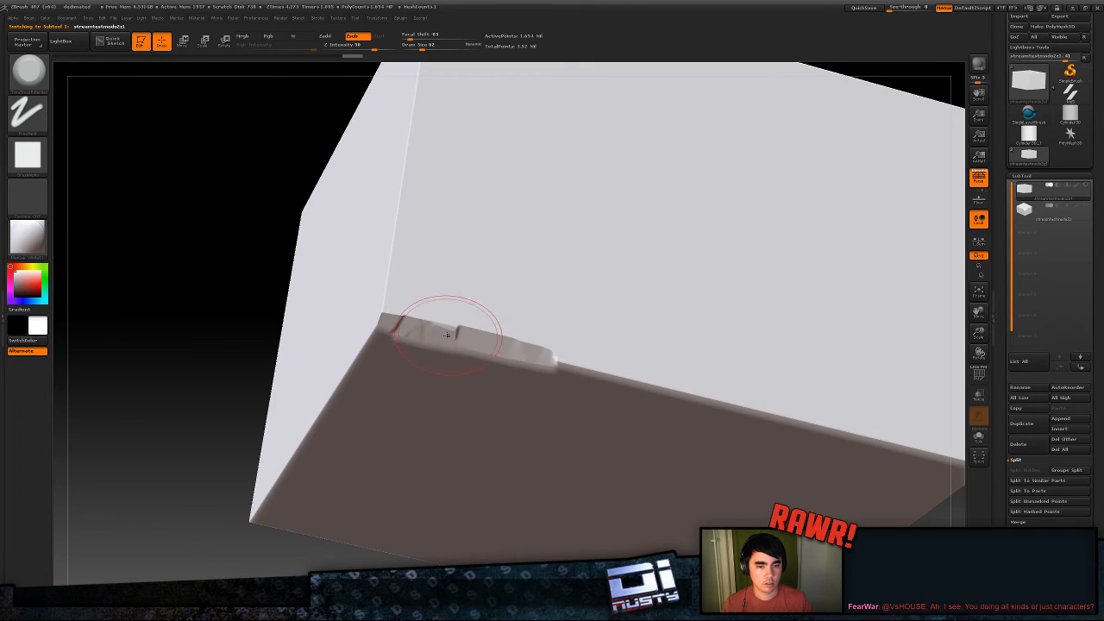
pyautogui.moveTo(387, 316); pyautogui.dragTo(375, 330, button='right')
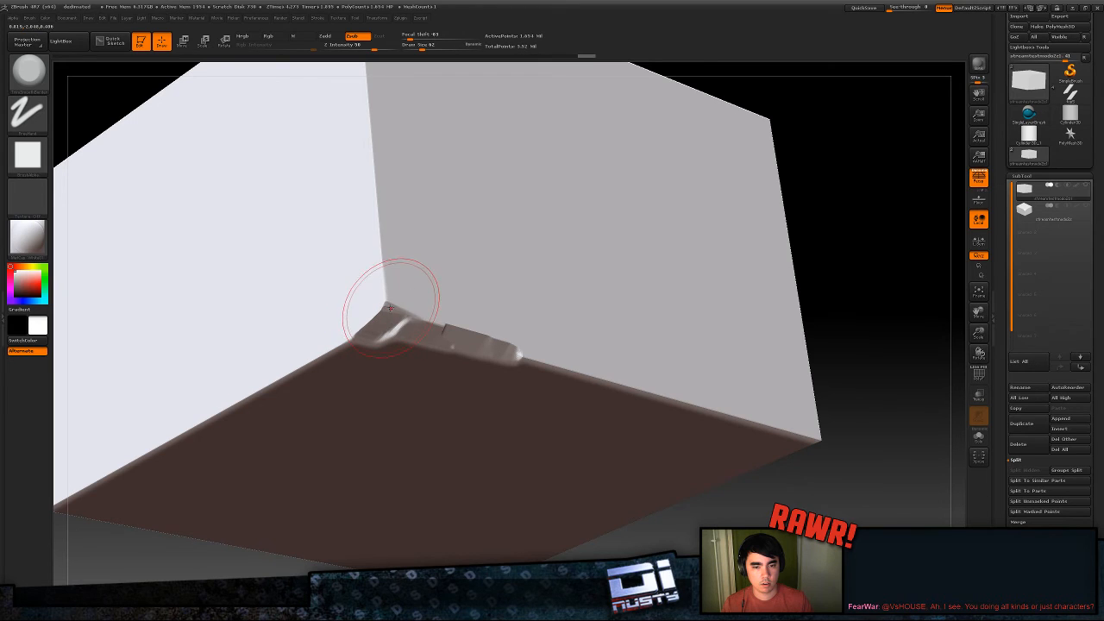
pyautogui.moveTo(385, 301)
pyautogui.keyDown('shift'); pyautogui.mouseDown()
pyautogui.moveTo(385, 321)
pyautogui.moveTo(371, 328)
pyautogui.mouseUp(); pyautogui.keyUp('shift')
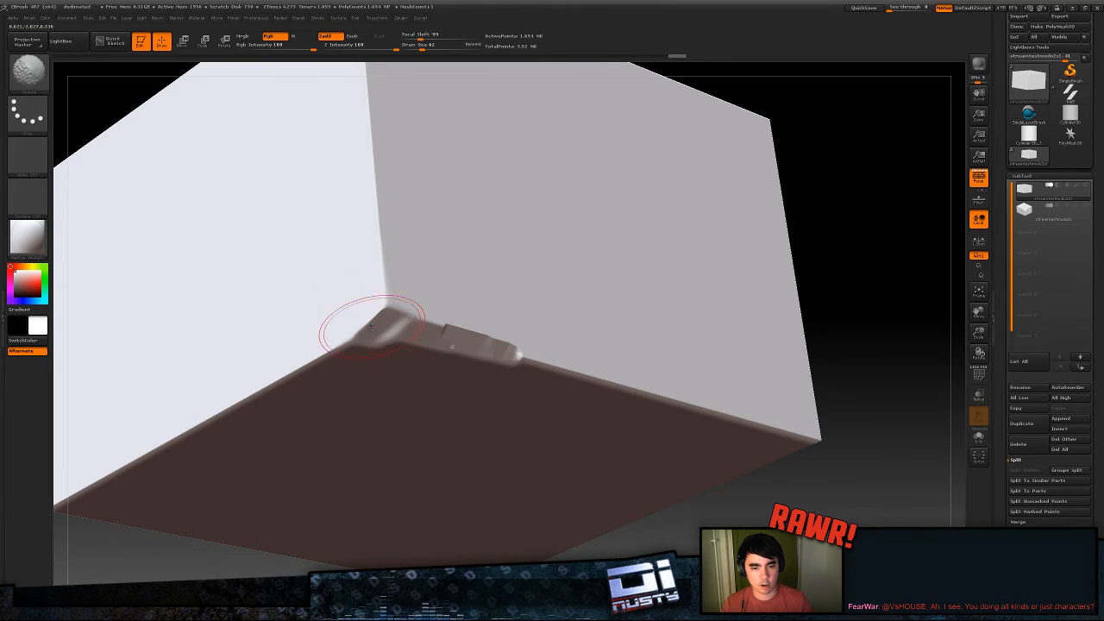
pyautogui.moveTo(371, 328); pyautogui.dragTo(369, 296, button='right')
# - Isolate the part of the upper box around its trimmed bottom corner by hiding the remaining geometry
pyautogui.keyDown('ctrl'); pyautogui.keyDown('shift'); pyautogui.moveTo(338, 226); pyautogui.dragTo(506, 372); pyautogui.keyUp('shift'); pyautogui.keyUp('ctrl')
pyautogui.moveTo(411, 303)
pyautogui.keyDown('alt'); pyautogui.mouseDown(button='right')
pyautogui.moveTo(454, 323)
pyautogui.moveTo(412, 320)
pyautogui.mouseUp(button='right'); pyautogui.keyUp('alt')
pyautogui.keyDown('ctrl'); pyautogui.keyDown('shift'); pyautogui.moveTo(220, 81); pyautogui.dragTo(509, 413); pyautogui.keyUp('shift'); pyautogui.keyUp('ctrl')
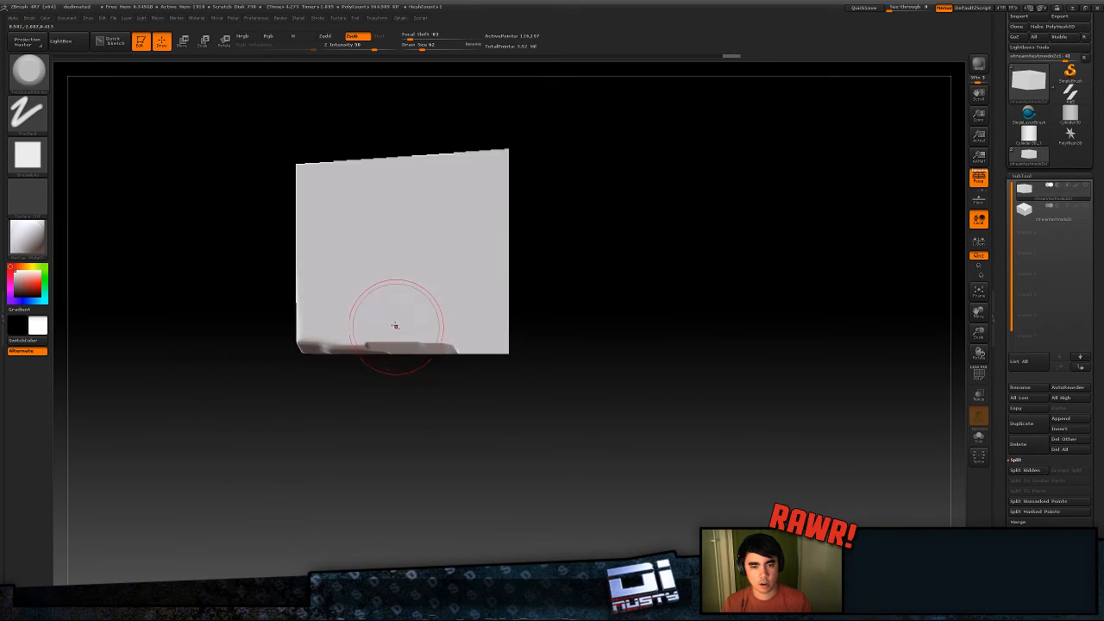
pyautogui.keyDown('ctrl'); pyautogui.moveTo(396, 325); pyautogui.dragTo(414, 363, button='right'); pyautogui.keyUp('ctrl')
pyautogui.moveTo(414, 363); pyautogui.dragTo(503, 378, button='right')
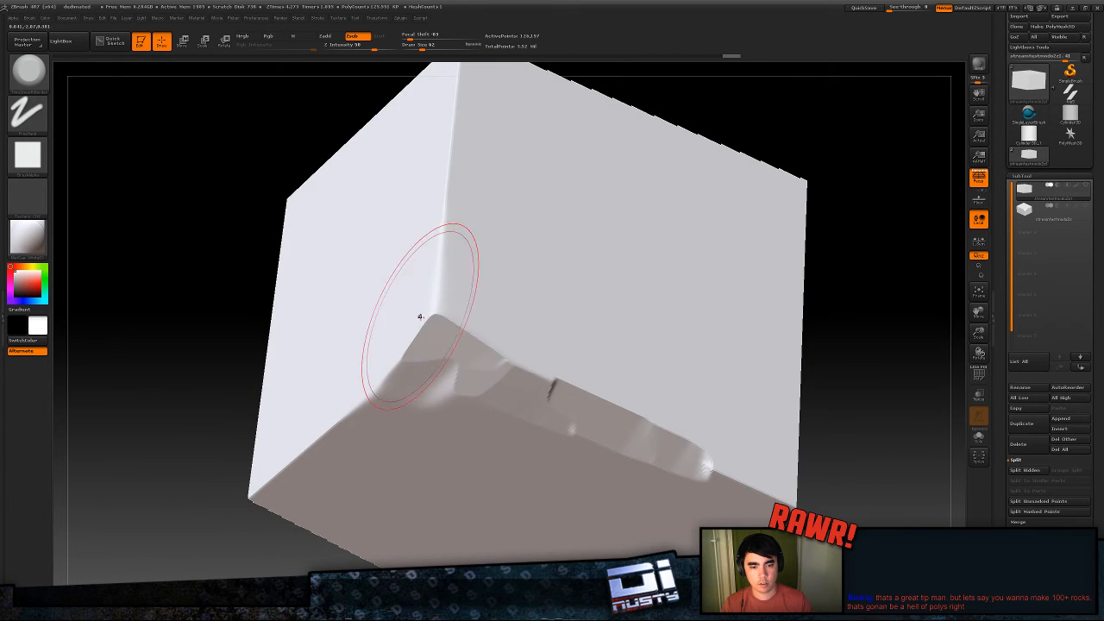
# - Trim rough chips into the isolated bottom corner of the upper box and along its adjoining edges, reducing the brush size along the way
pyautogui.moveTo(437, 292)
pyautogui.mouseDown()
pyautogui.moveTo(440, 226)
pyautogui.moveTo(472, 337)
pyautogui.mouseUp()
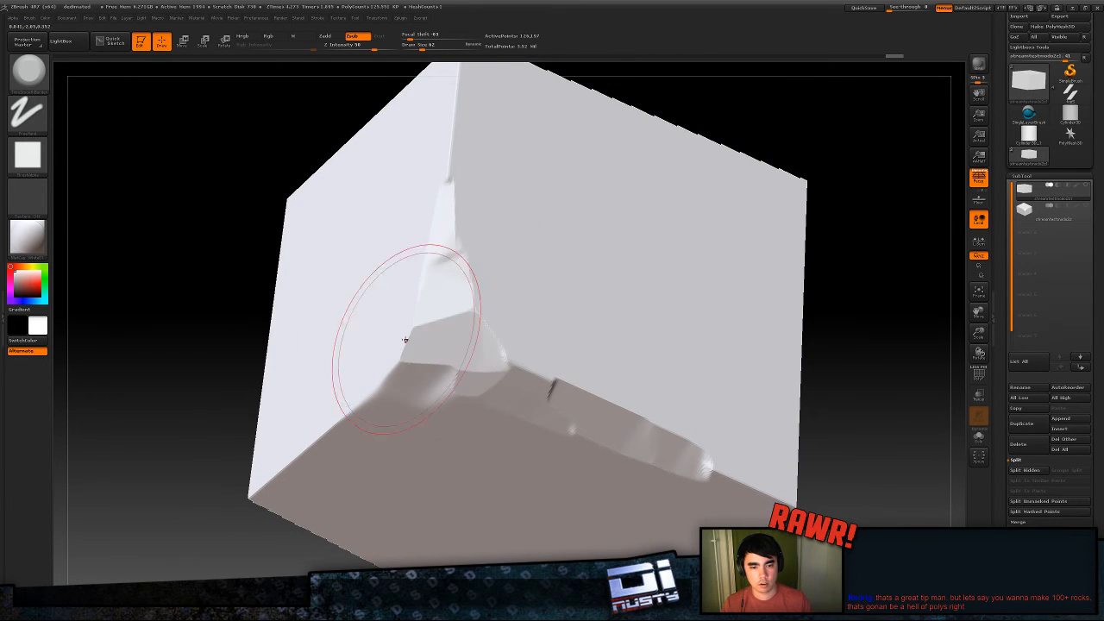
pyautogui.moveTo(404, 340); pyautogui.dragTo(341, 428)
pyautogui.moveTo(468, 367)
pyautogui.mouseDown()
pyautogui.moveTo(529, 337)
pyautogui.moveTo(622, 394)
pyautogui.mouseUp()
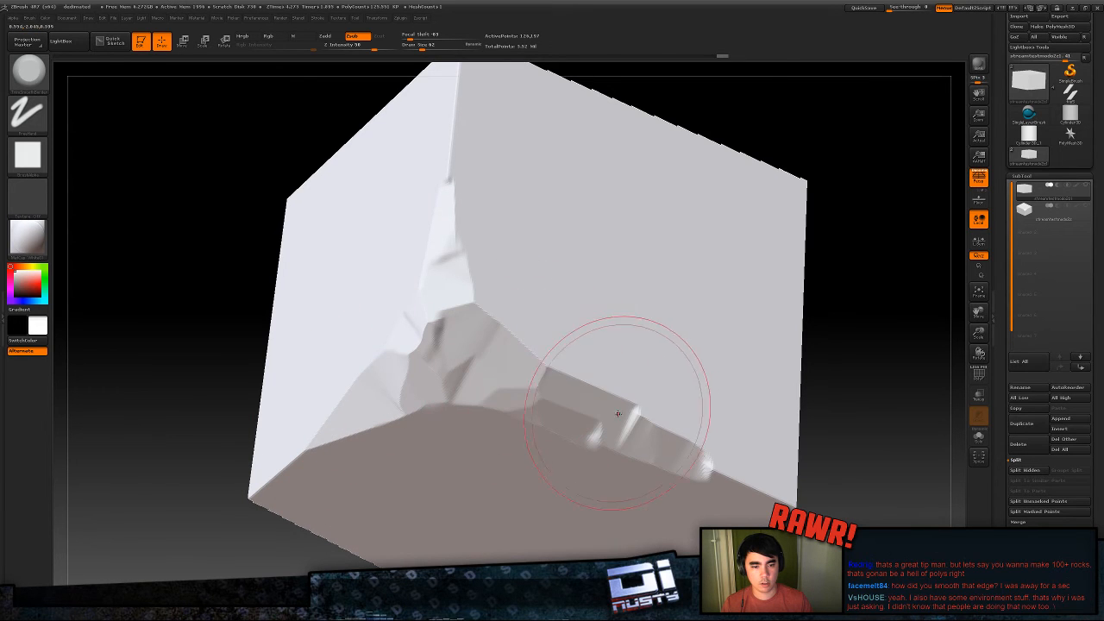
pyautogui.press('space')
pyautogui.moveTo(522, 345)
pyautogui.mouseDown()
pyautogui.moveTo(578, 352)
pyautogui.moveTo(715, 419)
pyautogui.moveTo(739, 464)
pyautogui.mouseUp()
pyautogui.moveTo(739, 463)
pyautogui.mouseDown(button='right')
pyautogui.moveTo(710, 491)
pyautogui.moveTo(599, 372)
pyautogui.moveTo(478, 356)
pyautogui.mouseUp(button='right')
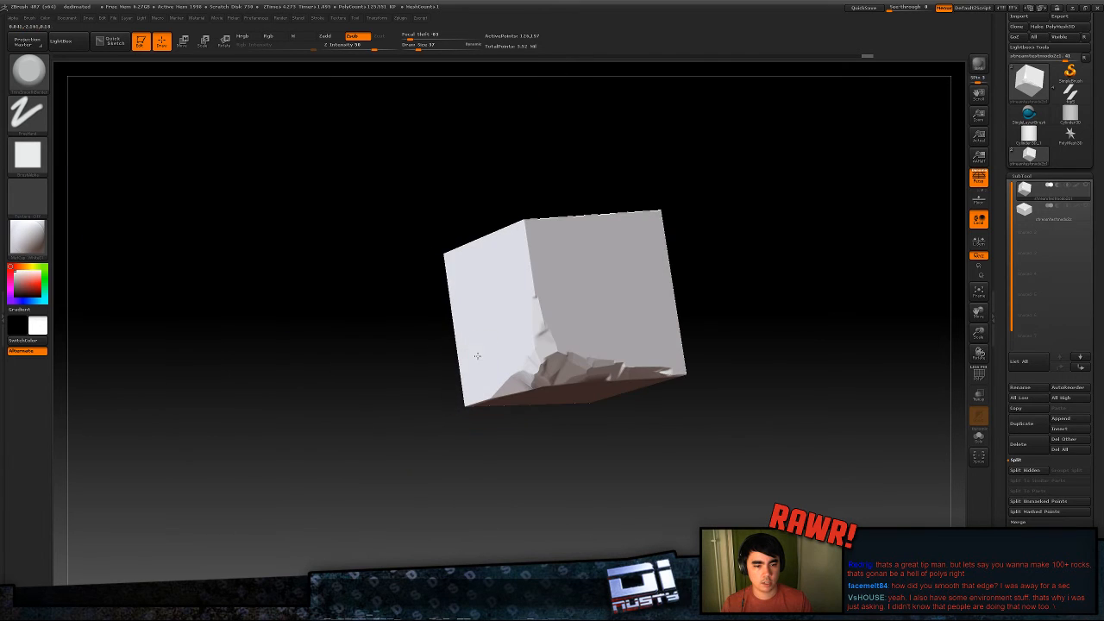
# - Show the lower box again to compare both chipped corners, then unhide the rest of the upper box
pyautogui.click(1086, 206)
pyautogui.moveTo(784, 288)
pyautogui.keyDown('alt'); pyautogui.mouseDown(button='right')
pyautogui.moveTo(641, 254)
pyautogui.moveTo(615, 271)
pyautogui.moveTo(650, 266)
pyautogui.moveTo(584, 244)
pyautogui.moveTo(616, 270)
pyautogui.mouseUp(button='right'); pyautogui.keyUp('alt')
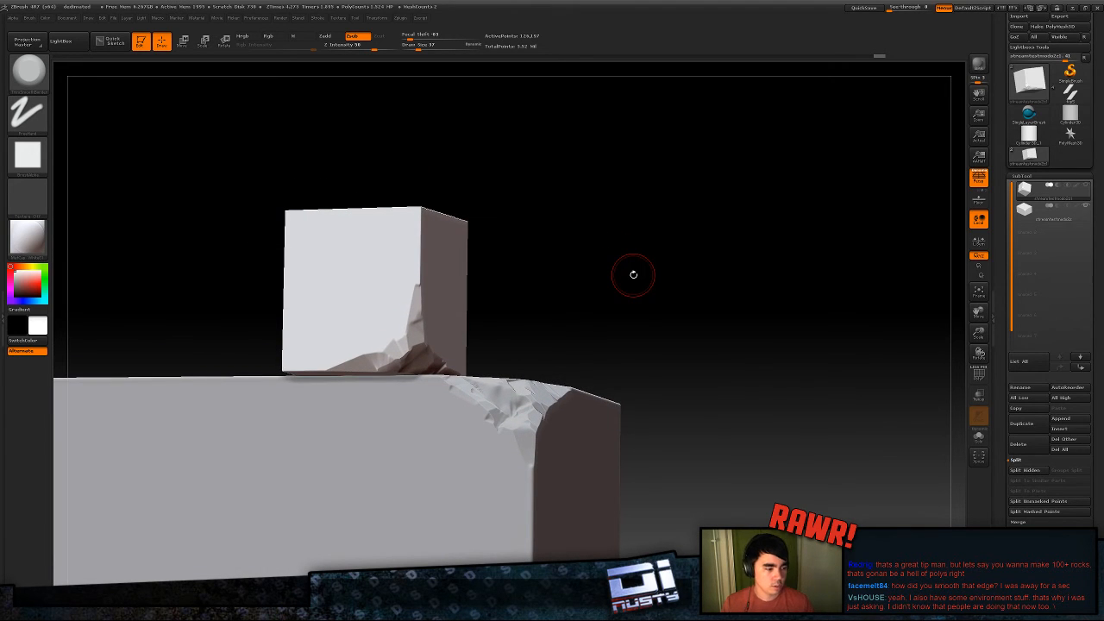
pyautogui.moveTo(621, 327)
pyautogui.mouseDown(button='right')
pyautogui.moveTo(537, 360)
pyautogui.moveTo(552, 385)
pyautogui.moveTo(695, 390)
pyautogui.mouseUp(button='right')
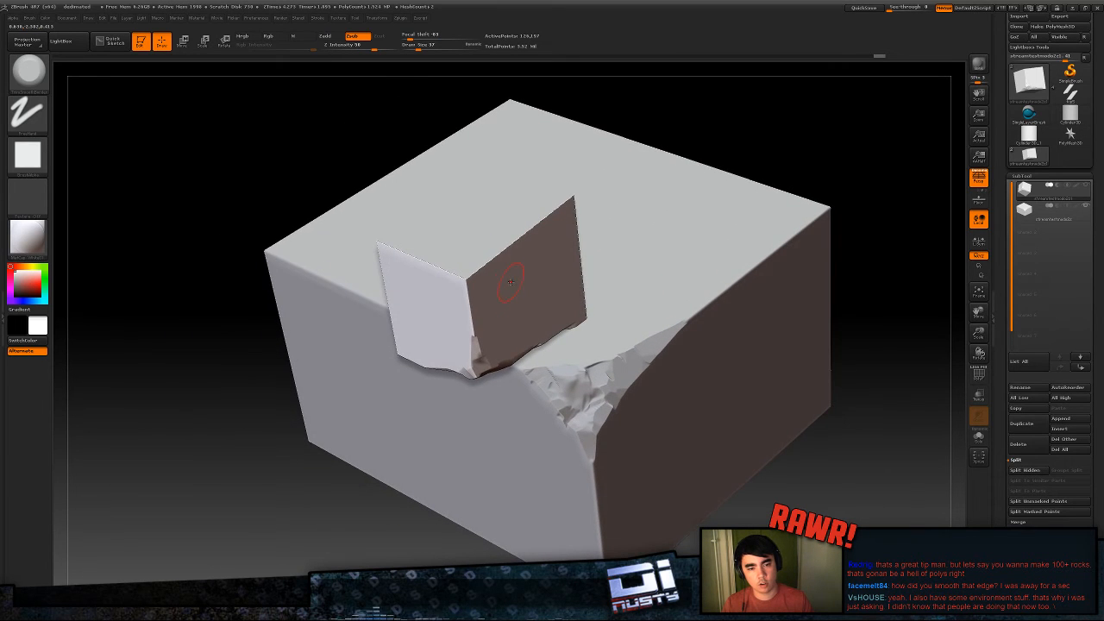
pyautogui.keyDown('ctrl'); pyautogui.keyDown('shift'); pyautogui.click(509, 284); pyautogui.keyUp('shift'); pyautogui.keyUp('ctrl')
pyautogui.keyDown('ctrl'); pyautogui.keyDown('shift'); pyautogui.click(479, 189); pyautogui.keyUp('shift'); pyautogui.keyUp('ctrl')
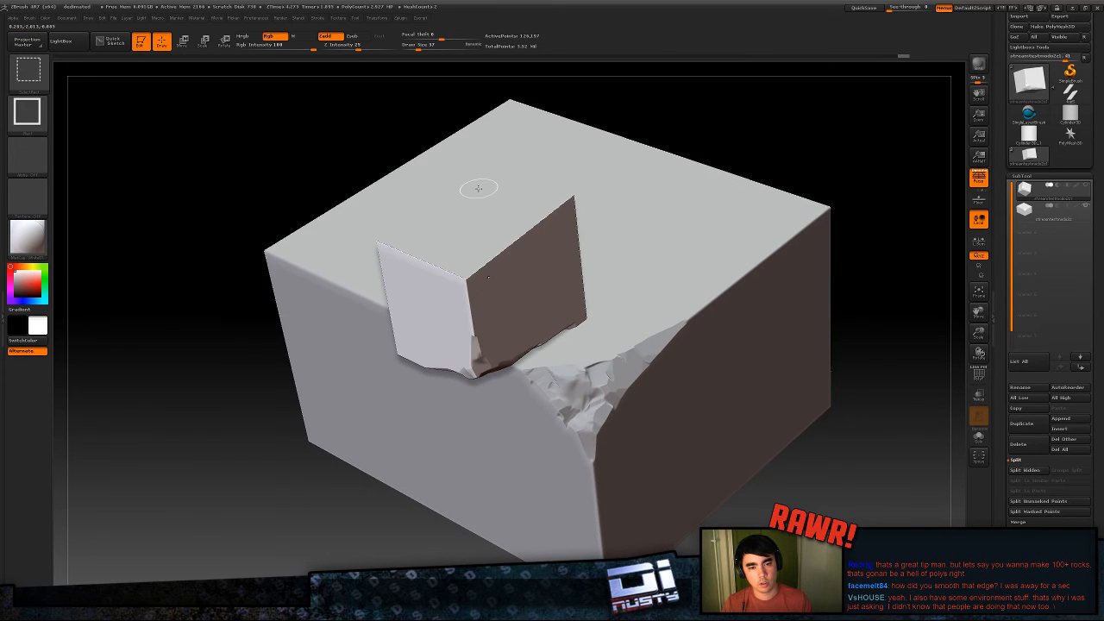
pyautogui.keyDown('ctrl'); pyautogui.keyDown('shift'); pyautogui.click(796, 184); pyautogui.keyUp('shift'); pyautogui.keyUp('ctrl')
pyautogui.keyDown('alt'); pyautogui.moveTo(628, 335); pyautogui.dragTo(604, 294, button='right'); pyautogui.keyUp('alt')
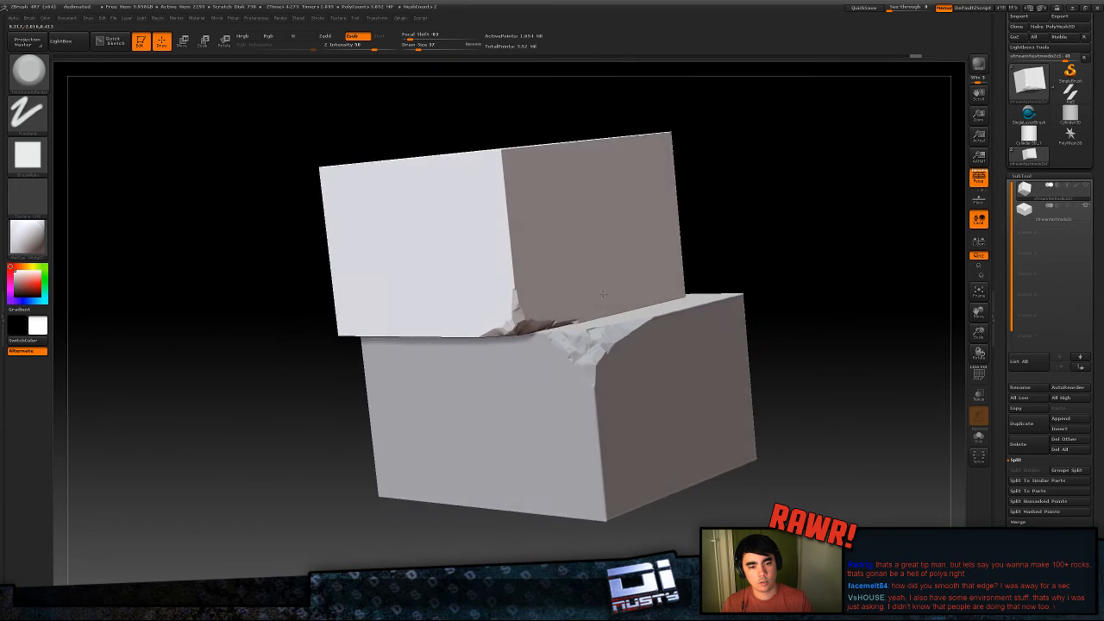
# - Undo the chips and trims on the upper box's bottom corner and edge, keeping the whole box shown
pyautogui.hotkey('ctrl', 'z')
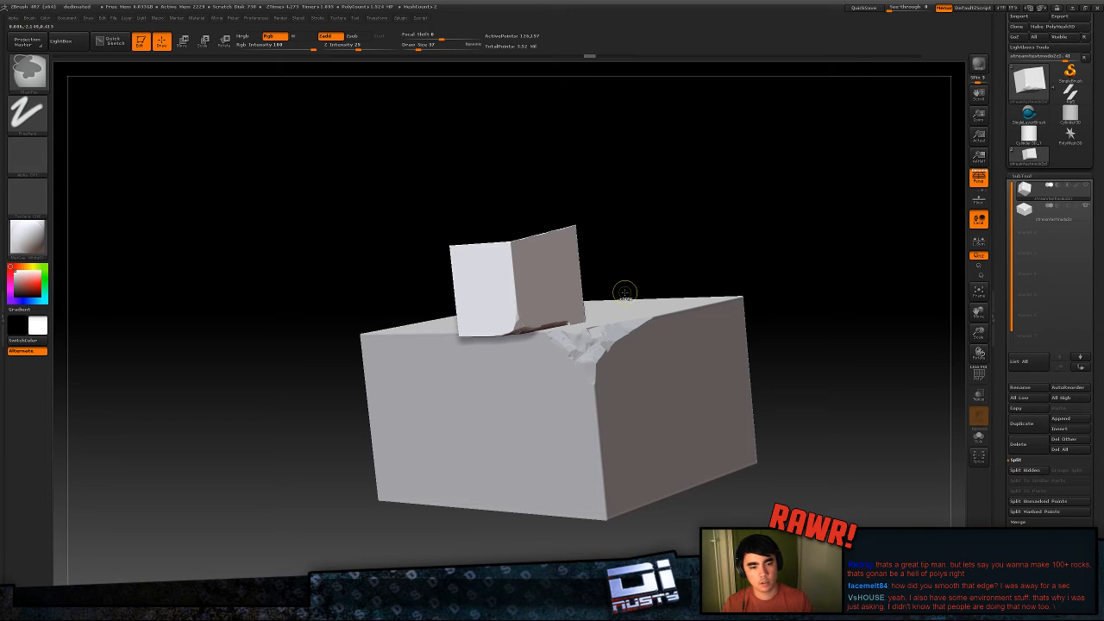
pyautogui.keyDown('ctrl'); pyautogui.keyDown('shift'); pyautogui.click(626, 294); pyautogui.keyUp('shift'); pyautogui.keyUp('ctrl')
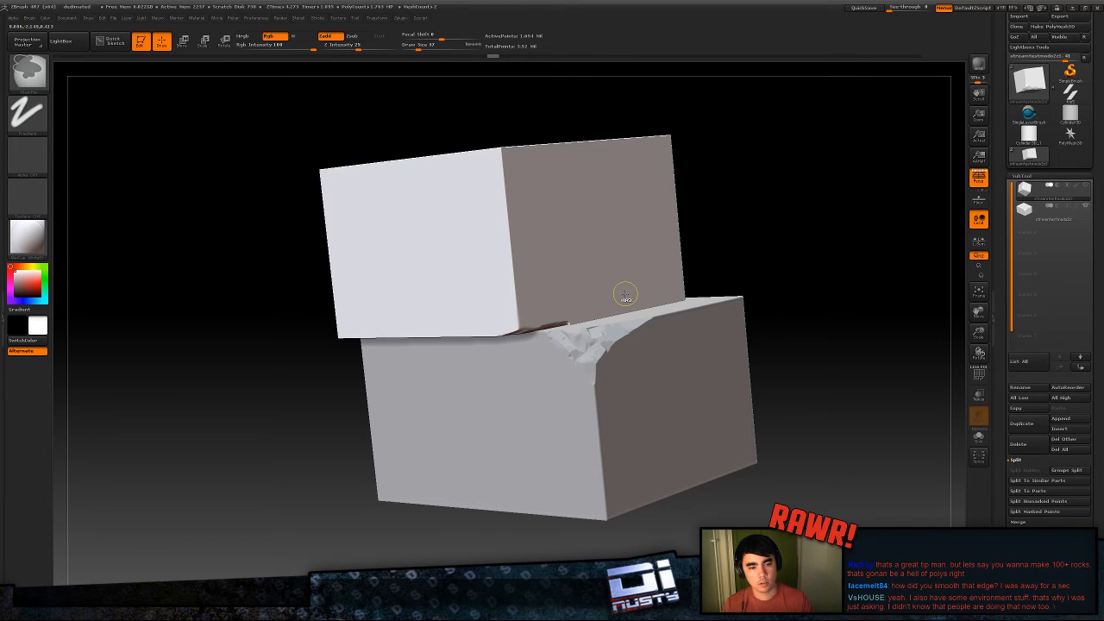
pyautogui.moveTo(626, 294); pyautogui.dragTo(604, 338, button='right')
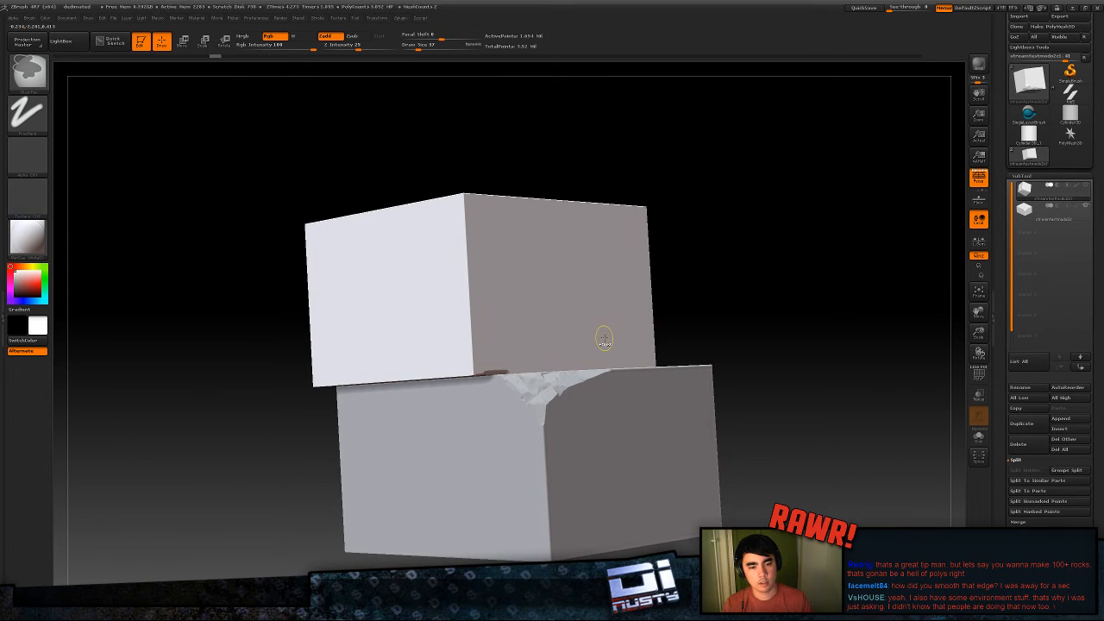
pyautogui.moveTo(567, 353); pyautogui.dragTo(568, 293)
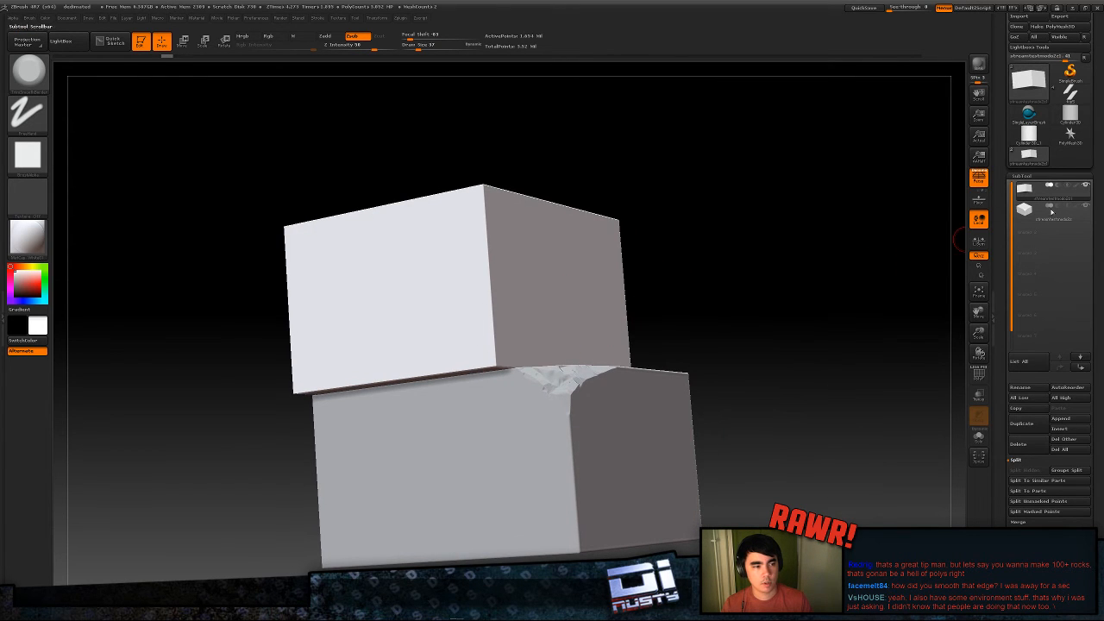
# - Hide the lower box and apply the Polish deformation at 100 to the upper box
pyautogui.click(1085, 186)
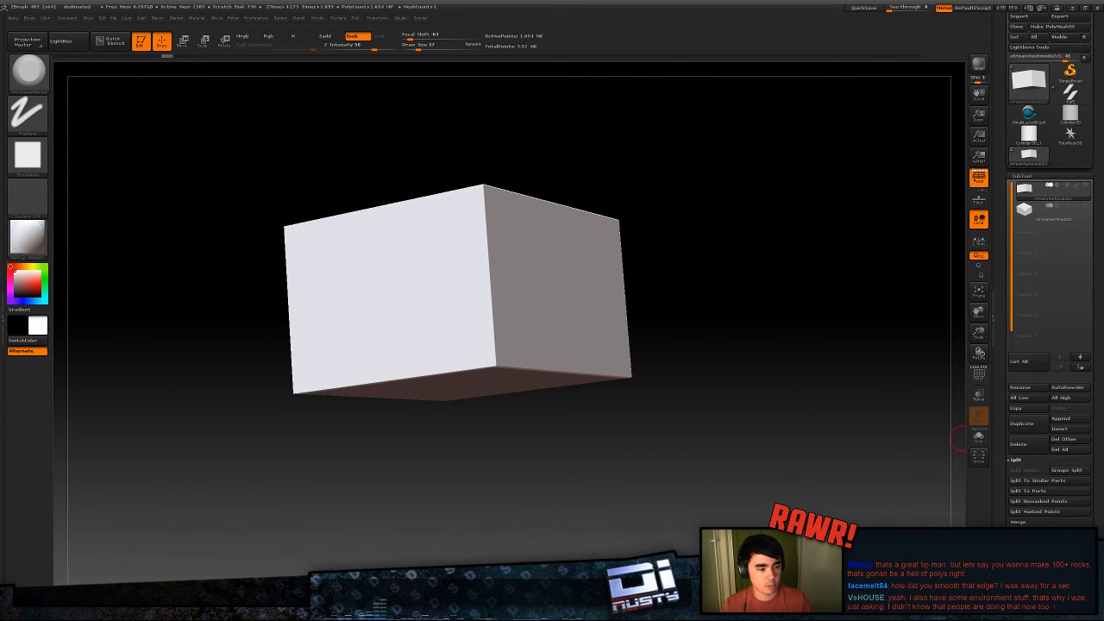
pyautogui.scroll(-5, 1021, 449)
pyautogui.click(1036, 412)
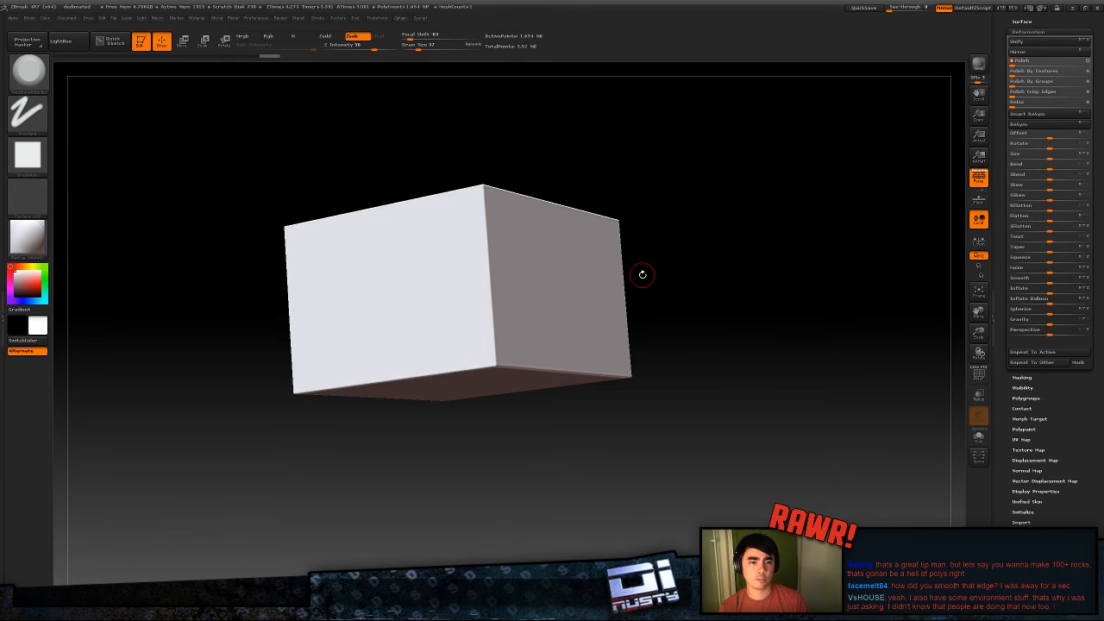
pyautogui.moveTo(641, 273); pyautogui.dragTo(493, 267)
pyautogui.keyDown('ctrl'); pyautogui.moveTo(494, 266); pyautogui.dragTo(592, 345, button='right'); pyautogui.keyUp('ctrl')
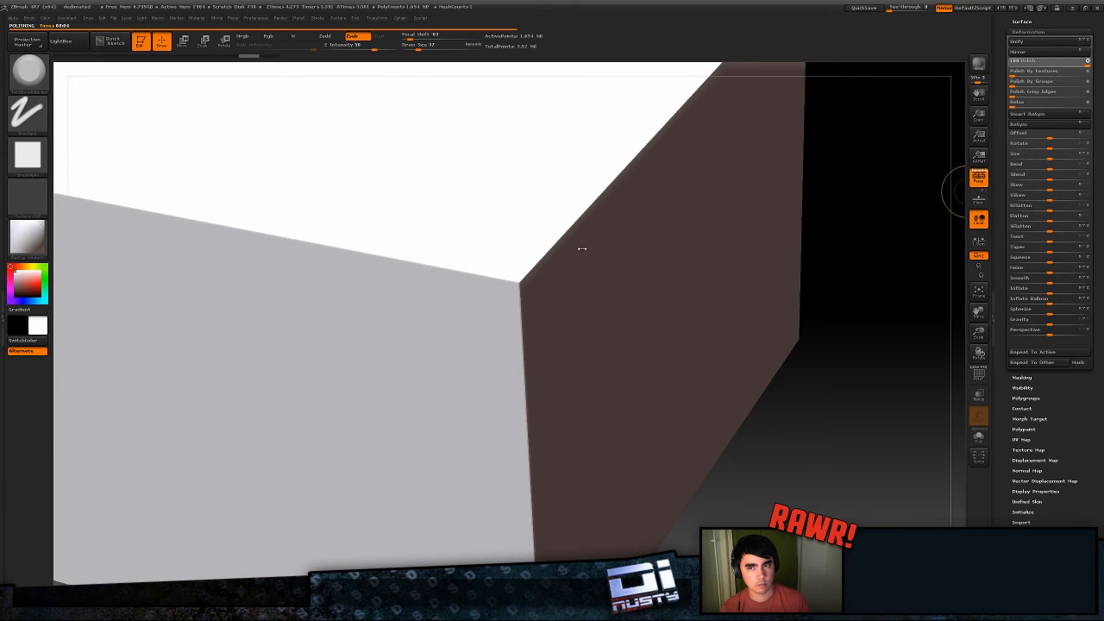
pyautogui.moveTo(582, 248)
pyautogui.mouseDown(button='right')
pyautogui.moveTo(578, 222)
pyautogui.moveTo(577, 256)
pyautogui.mouseUp(button='right')
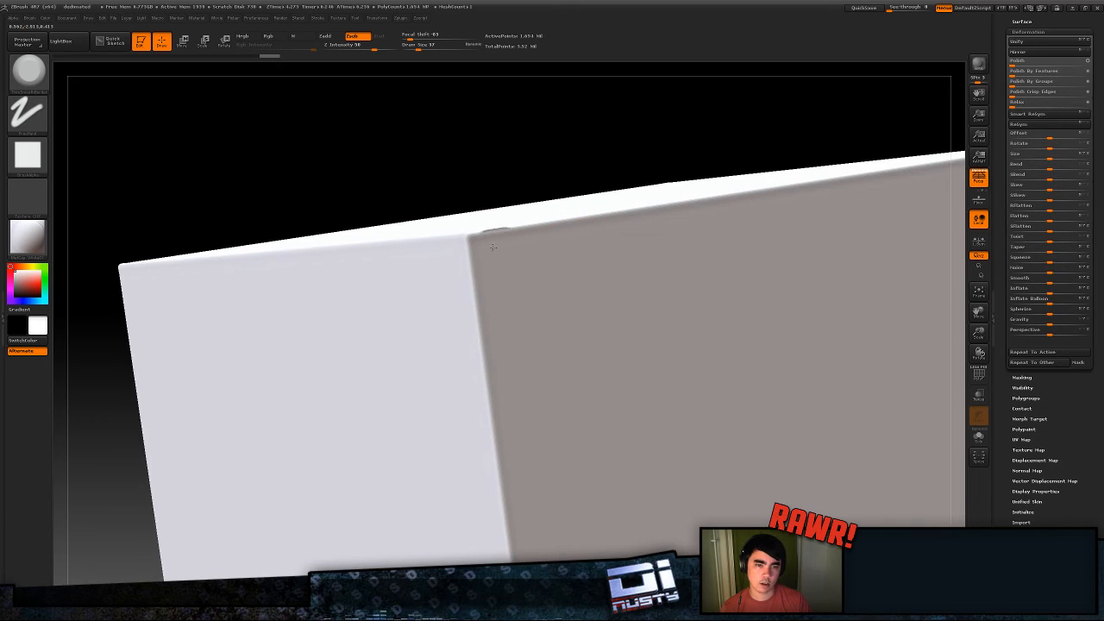
# - Isolate the part around the polished box's upper front corner and chip its vertical edge and front top edge
pyautogui.moveTo(519, 294); pyautogui.dragTo(477, 217, button='right')
pyautogui.keyDown('ctrl'); pyautogui.keyDown('shift'); pyautogui.moveTo(477, 218); pyautogui.dragTo(607, 342); pyautogui.keyUp('shift'); pyautogui.keyUp('ctrl')
pyautogui.moveTo(573, 313); pyautogui.dragTo(514, 338, button='right')
pyautogui.moveTo(529, 296); pyautogui.dragTo(520, 329, button='right')
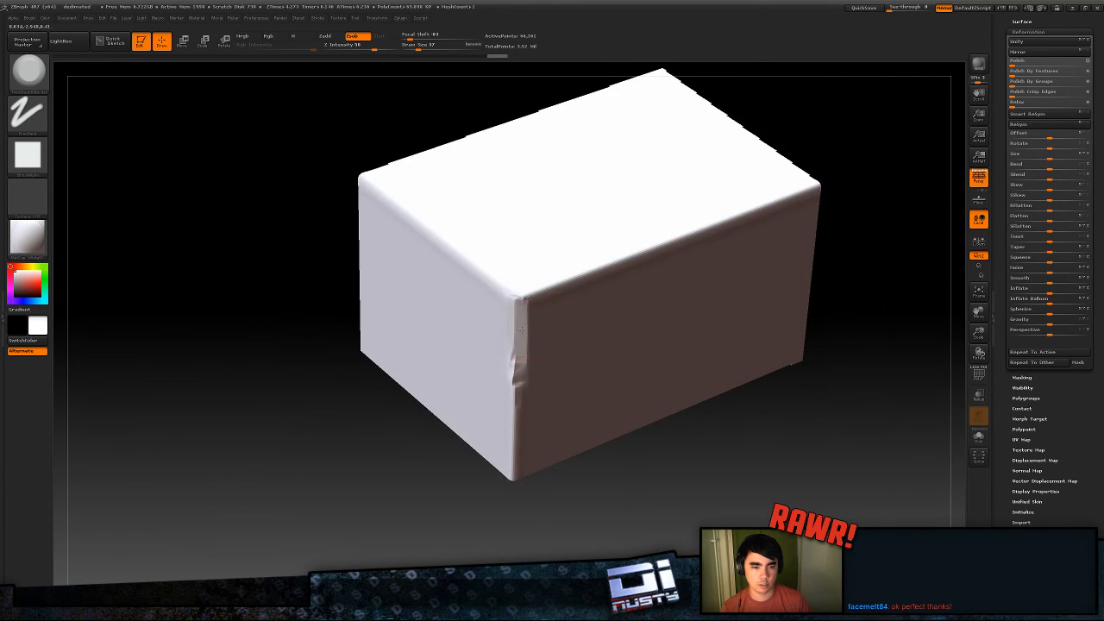
pyautogui.moveTo(528, 297)
pyautogui.mouseDown()
pyautogui.moveTo(556, 293)
pyautogui.moveTo(537, 254)
pyautogui.moveTo(678, 247)
pyautogui.moveTo(725, 223)
pyautogui.moveTo(721, 234)
pyautogui.mouseUp()
pyautogui.press('space')
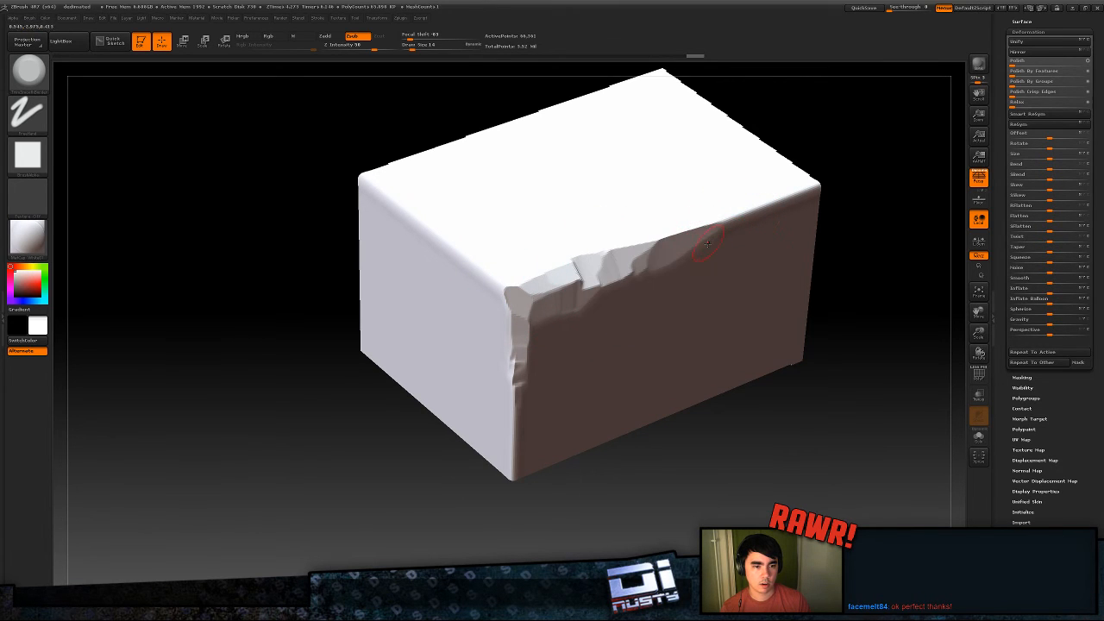
# - Try a broader trim on the front top edge with a larger brush, then bring the previous chips back
pyautogui.hotkey('ctrl', 'z')
pyautogui.press('space')
pyautogui.moveTo(559, 301); pyautogui.dragTo(572, 301)
pyautogui.hotkey('ctrl', 'z')
pyautogui.press('space')
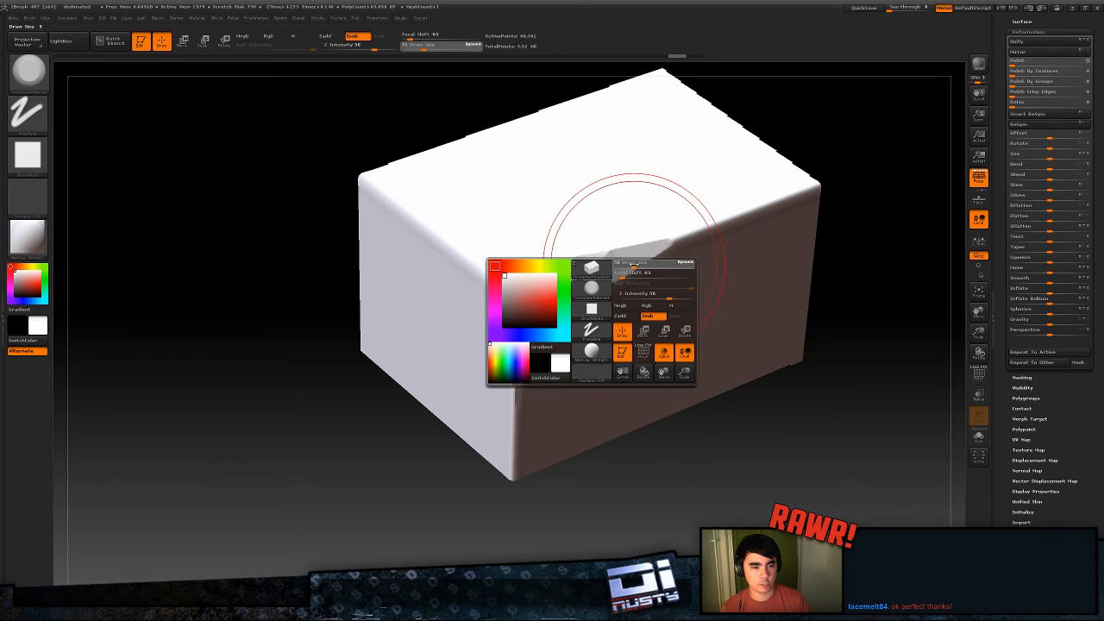
pyautogui.moveTo(638, 266); pyautogui.dragTo(632, 265)
pyautogui.hotkey('ctrl', 'shift', 'z')
pyautogui.hotkey('ctrl', 'shift', 'z')
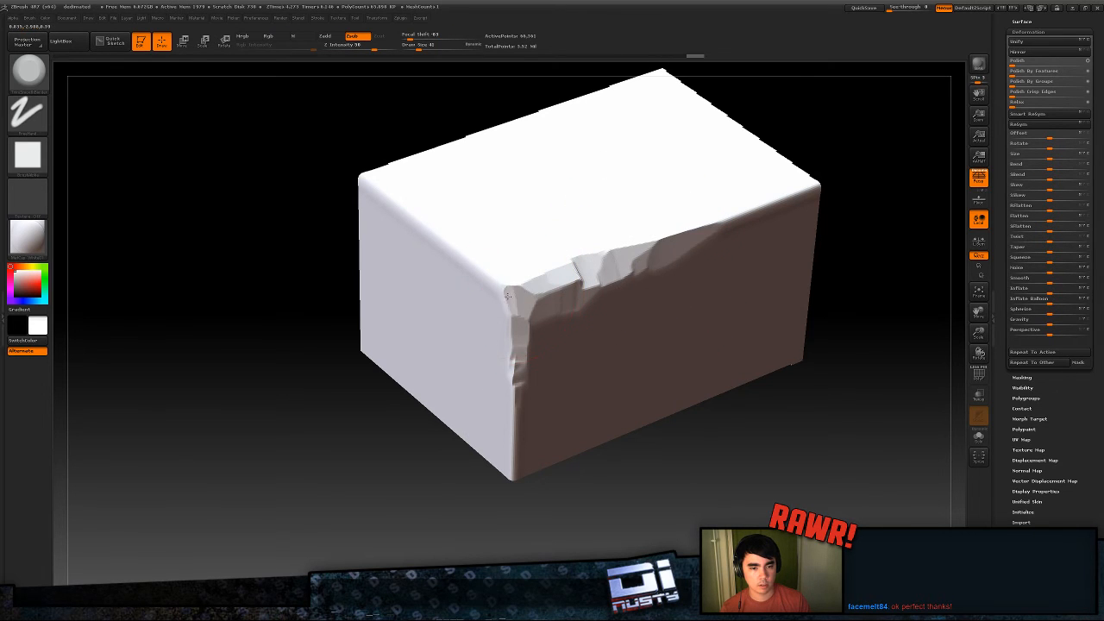
# - Reduce the brush size and add finer chips around the upper front corner and its adjoining top edges
pyautogui.press('space')
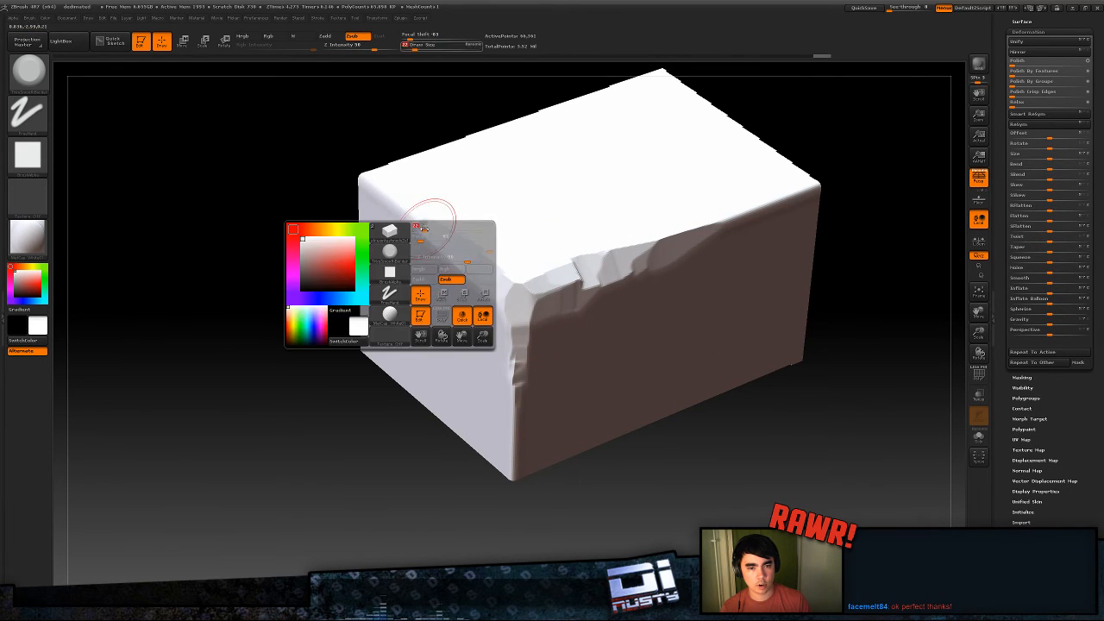
pyautogui.moveTo(488, 238); pyautogui.dragTo(513, 255, button='right')
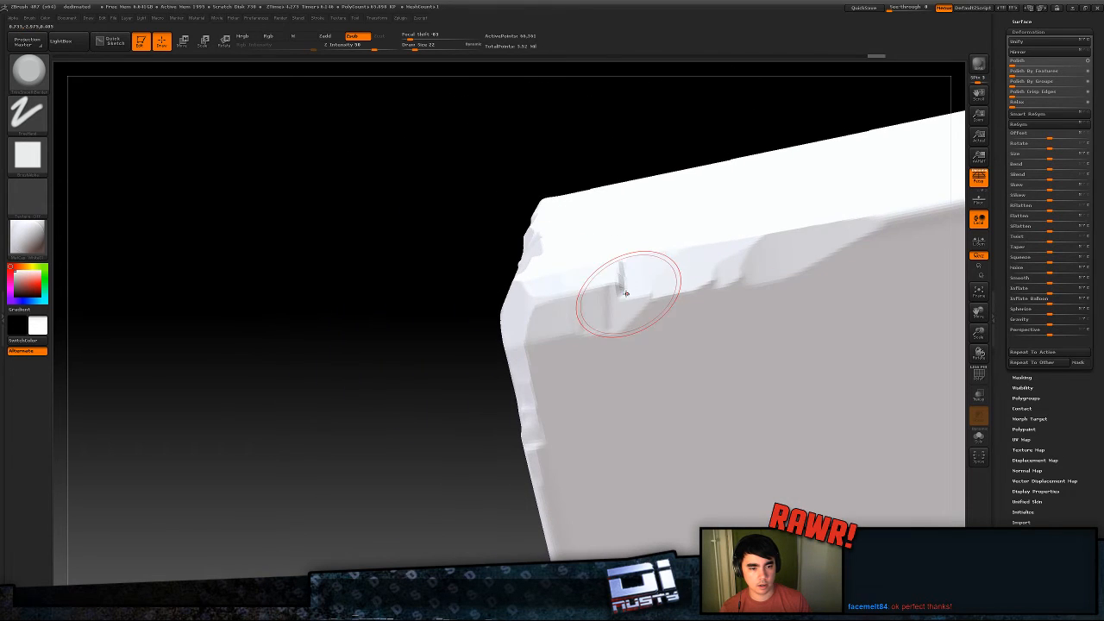
pyautogui.press('space')
pyautogui.moveTo(626, 294); pyautogui.dragTo(574, 261, button='right')
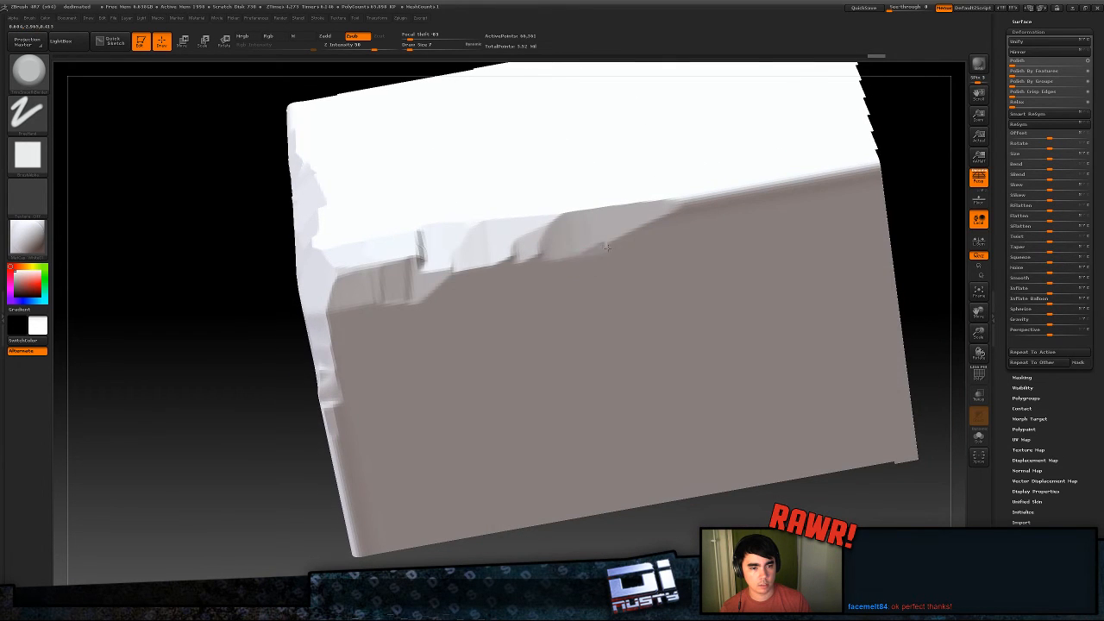
pyautogui.press('space')
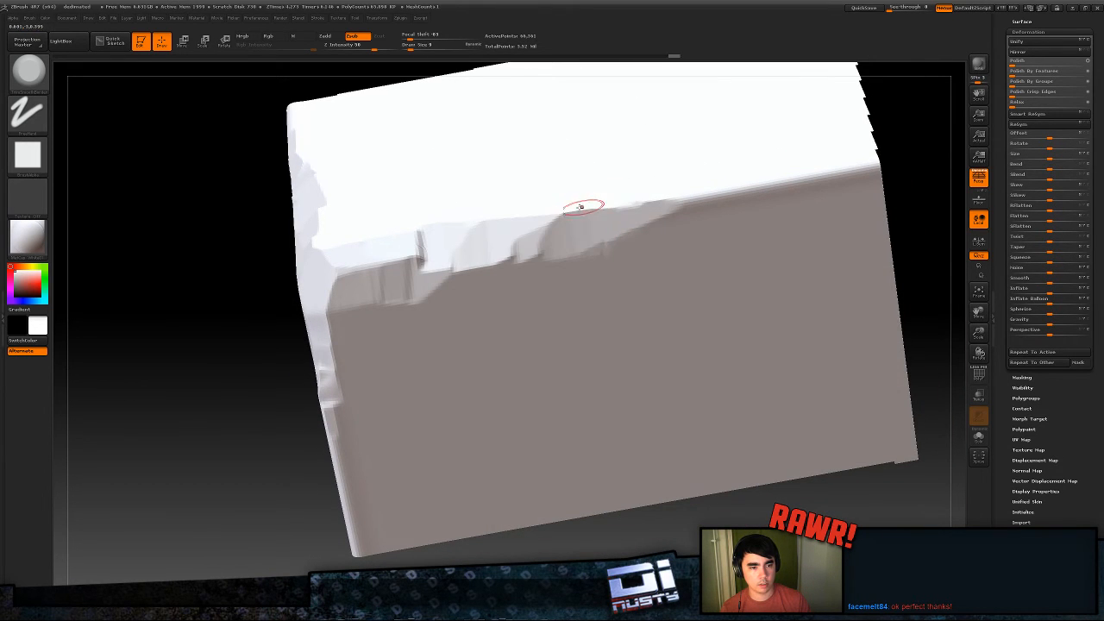
pyautogui.moveTo(581, 207); pyautogui.dragTo(462, 240, button='right')
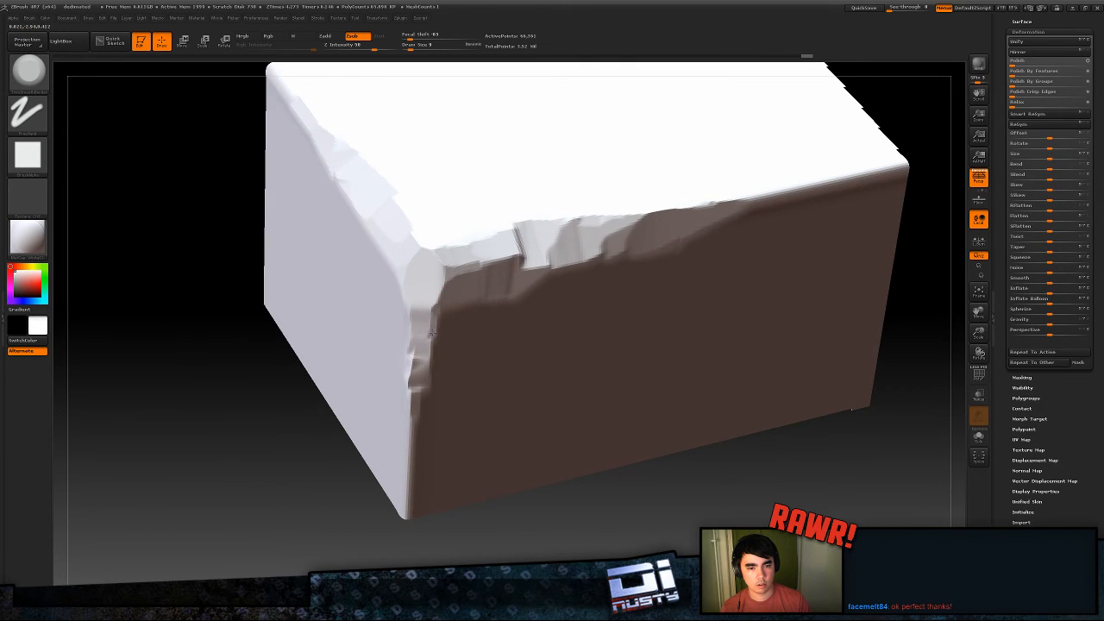
# - Refine the chips on the corner's side top edge, then unhide the rest of the box
pyautogui.keyDown('alt'); pyautogui.moveTo(428, 363); pyautogui.dragTo(492, 352, button='right'); pyautogui.keyUp('alt')
pyautogui.moveTo(446, 222)
pyautogui.mouseDown(button='right')
pyautogui.moveTo(486, 251)
pyautogui.moveTo(527, 316)
pyautogui.moveTo(431, 298)
pyautogui.mouseUp(button='right')
pyautogui.moveTo(402, 279); pyautogui.dragTo(346, 217)
pyautogui.moveTo(345, 216)
pyautogui.mouseDown(button='right')
pyautogui.moveTo(214, 190)
pyautogui.moveTo(571, 355)
pyautogui.moveTo(604, 319)
pyautogui.moveTo(518, 302)
pyautogui.moveTo(738, 295)
pyautogui.mouseUp(button='right')
pyautogui.keyDown('ctrl'); pyautogui.keyDown('shift'); pyautogui.click(739, 294); pyautogui.keyUp('shift'); pyautogui.keyUp('ctrl')
pyautogui.moveTo(643, 276)
pyautogui.mouseDown(button='right')
pyautogui.moveTo(595, 336)
pyautogui.moveTo(598, 288)
pyautogui.moveTo(557, 303)
pyautogui.mouseUp(button='right')
# - Try extending the chips with a resized brush from the corner farther along the box's front top edge
pyautogui.press('space')
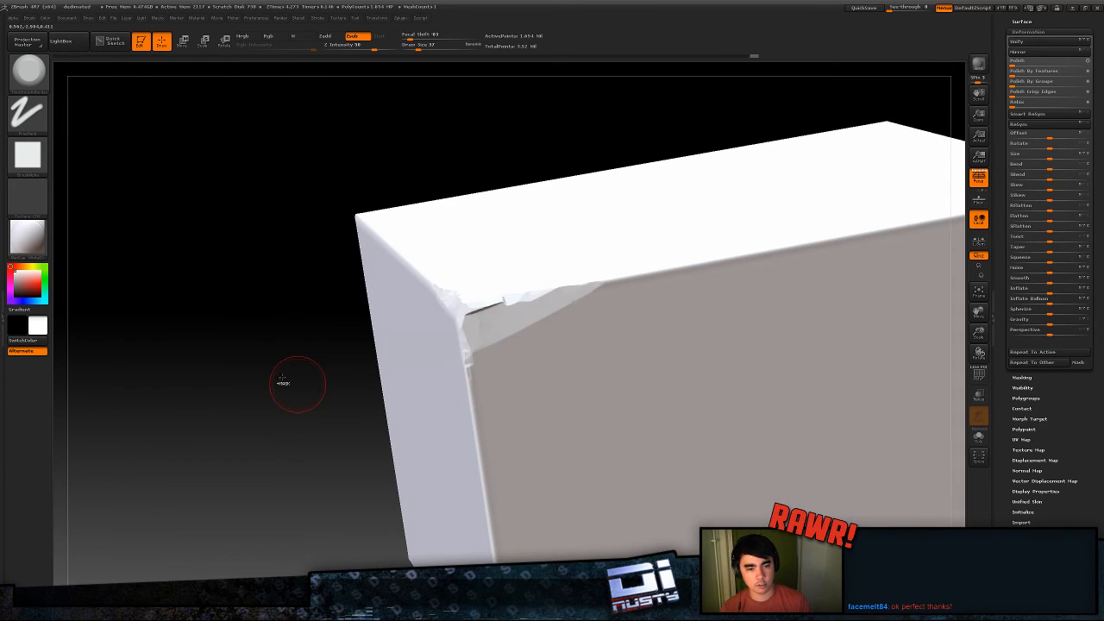
pyautogui.hotkey('ctrl', 'z')
pyautogui.moveTo(560, 295); pyautogui.dragTo(296, 397)
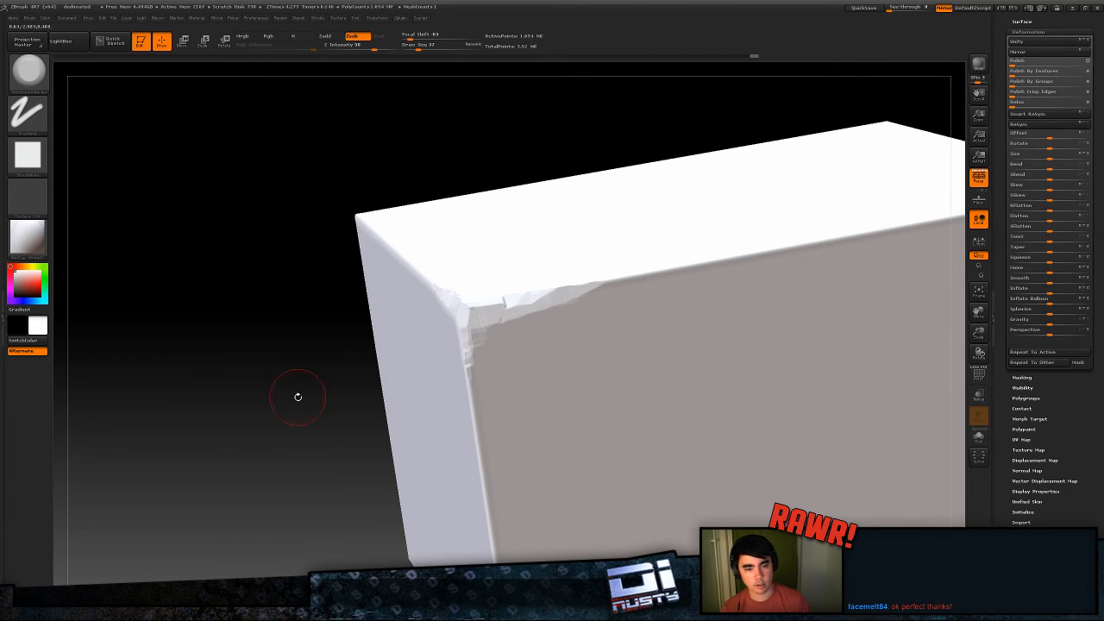
pyautogui.hotkey('ctrl', 'z')
pyautogui.moveTo(589, 286)
pyautogui.mouseDown()
pyautogui.moveTo(735, 260)
pyautogui.moveTo(868, 210)
pyautogui.mouseUp()
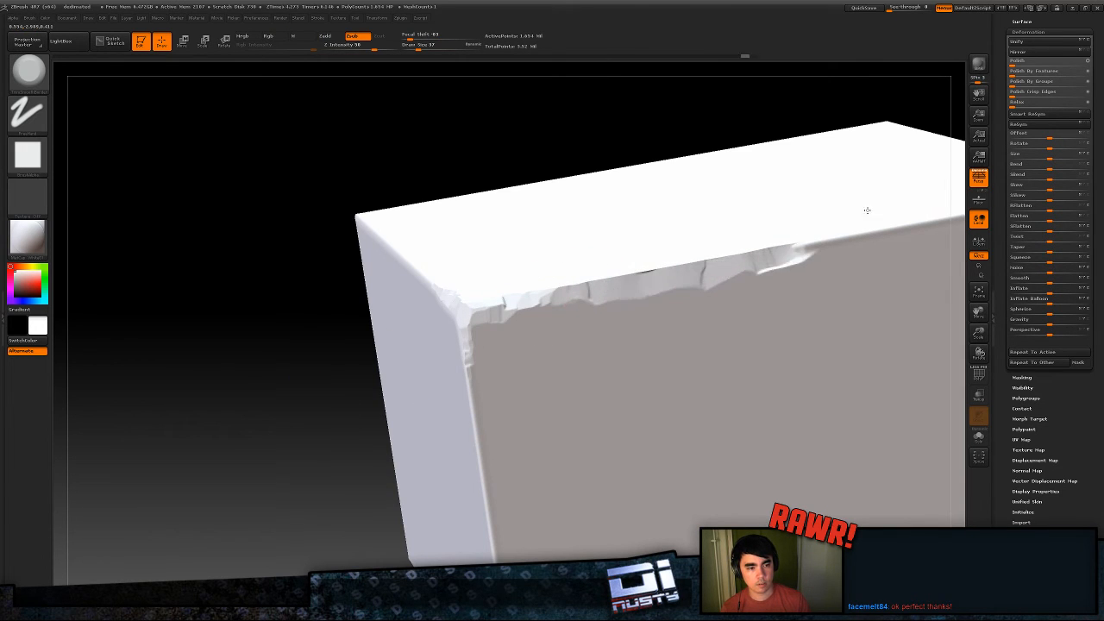
pyautogui.moveTo(821, 244)
pyautogui.mouseDown(button='right')
pyautogui.moveTo(790, 250)
pyautogui.moveTo(733, 315)
pyautogui.moveTo(671, 284)
pyautogui.mouseUp(button='right')
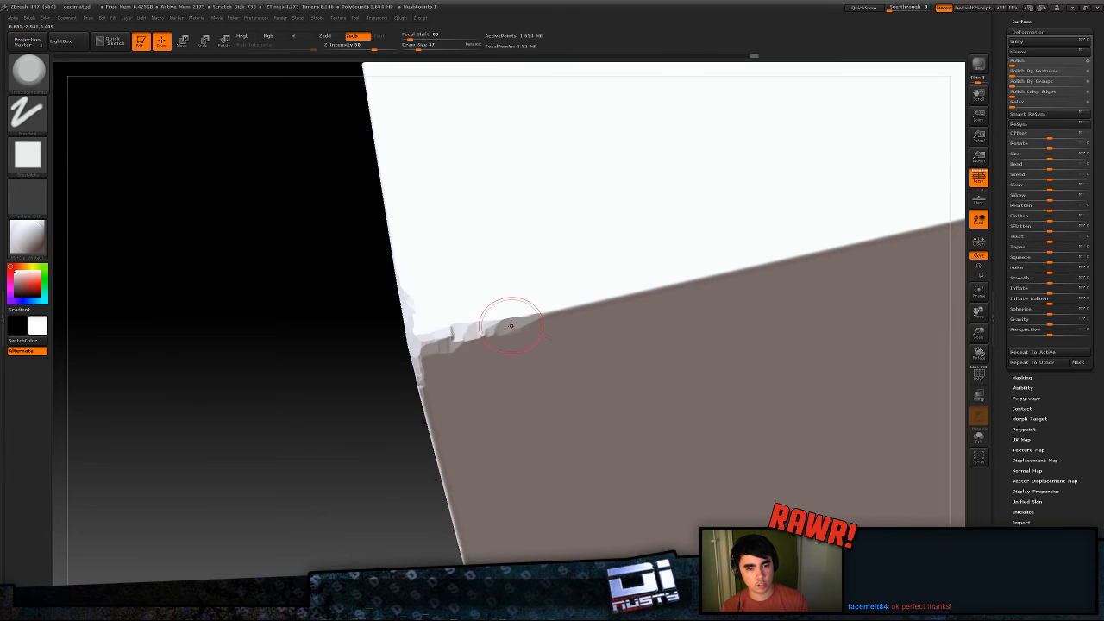
# - Try carving a long chip from the corner across the top face, then undo it
pyautogui.moveTo(463, 326); pyautogui.dragTo(467, 323)
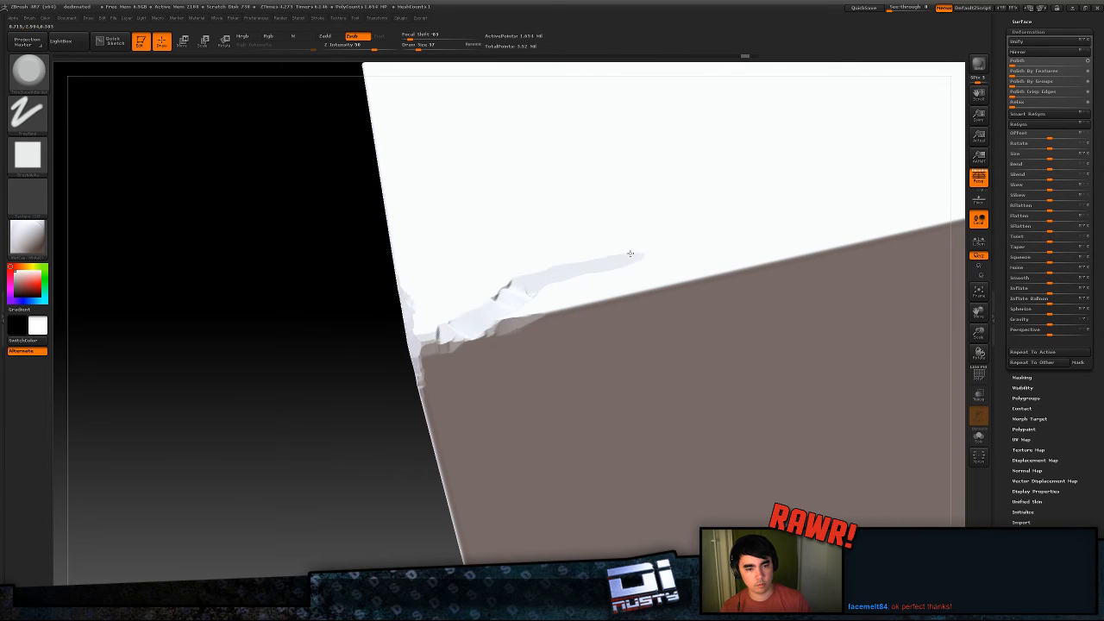
pyautogui.moveTo(630, 254); pyautogui.dragTo(794, 204)
pyautogui.moveTo(759, 216)
pyautogui.mouseDown(button='right')
pyautogui.moveTo(672, 250)
pyautogui.moveTo(667, 293)
pyautogui.moveTo(638, 254)
pyautogui.mouseUp(button='right')
pyautogui.hotkey('ctrl', 'z')
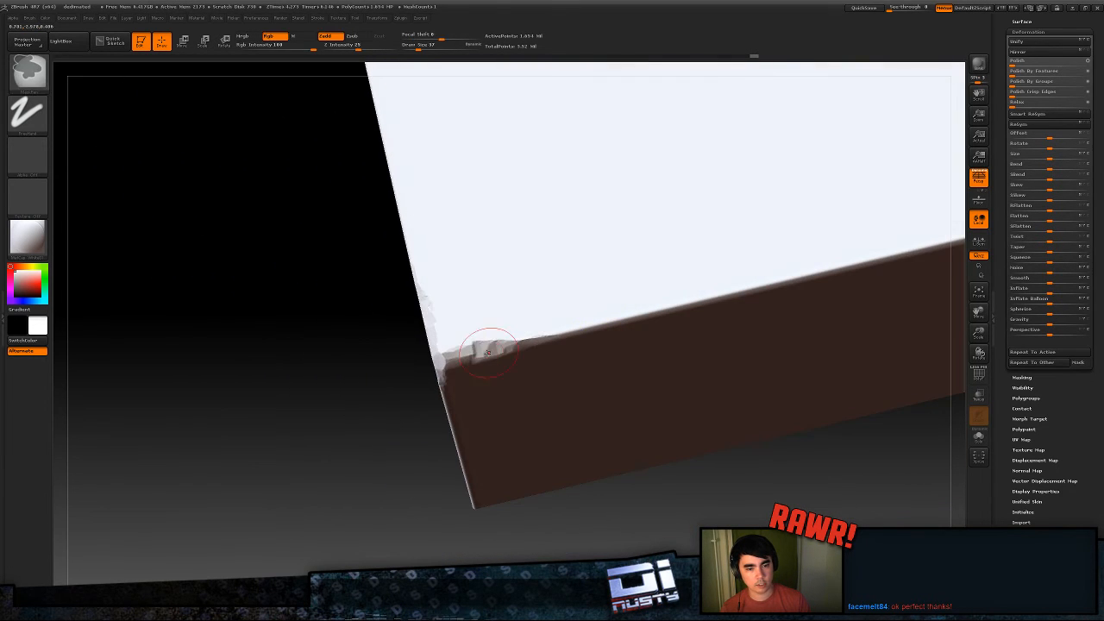
# - Try several inverted and regular trim strokes from the chipped corner along the front top edge, undoing each one
pyautogui.keyDown('alt'); pyautogui.moveTo(487, 352); pyautogui.dragTo(639, 278); pyautogui.keyUp('alt')
pyautogui.moveTo(533, 342); pyautogui.dragTo(561, 324, button='right')
pyautogui.hotkey('ctrl', 'z')
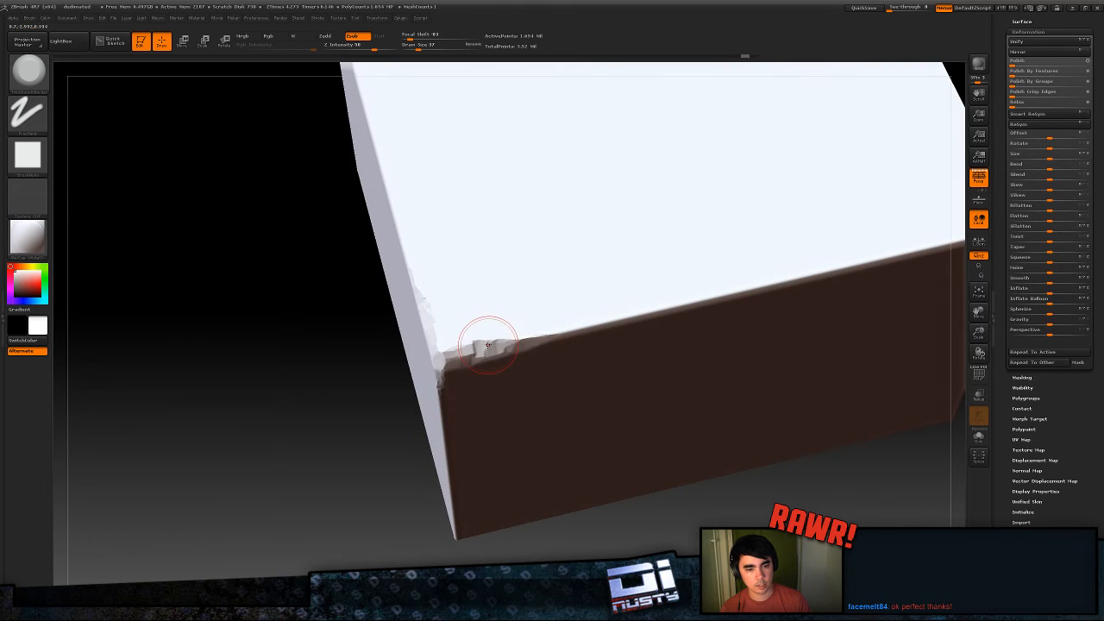
pyautogui.moveTo(488, 345); pyautogui.dragTo(831, 208)
pyautogui.hotkey('ctrl', 'z')
pyautogui.keyDown('alt'); pyautogui.moveTo(497, 348); pyautogui.dragTo(715, 267); pyautogui.keyUp('alt')
pyautogui.hotkey('ctrl', 'z')
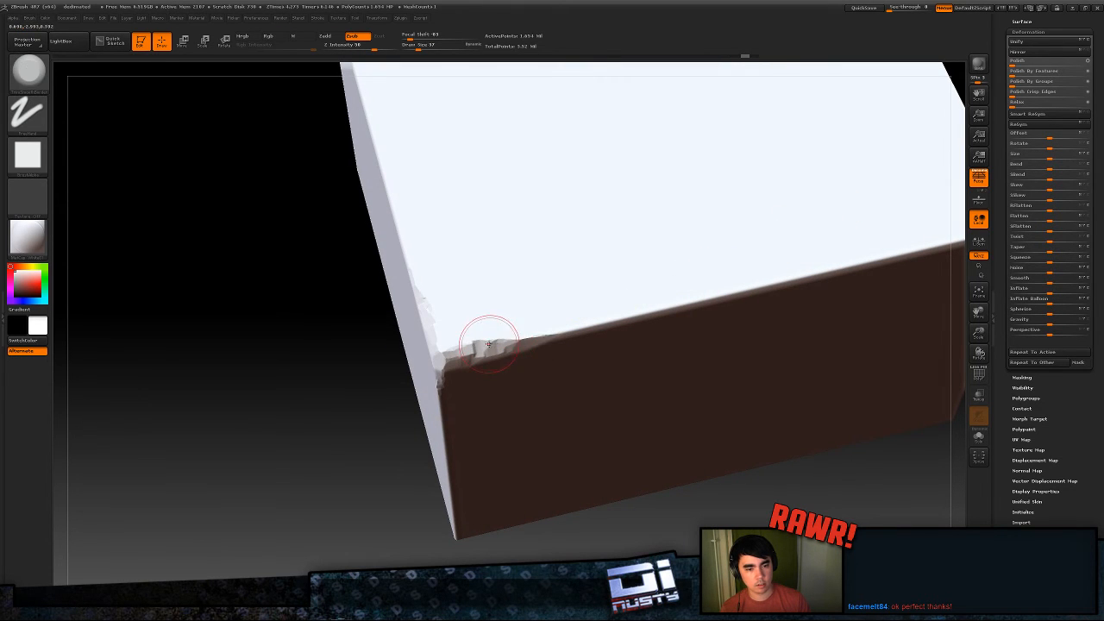
# - Carve a long, thin, tapering chip just above the front top edge, then set the brush size to 22
pyautogui.keyDown('alt'); pyautogui.moveTo(485, 340); pyautogui.dragTo(708, 280); pyautogui.keyUp('alt')
pyautogui.moveTo(531, 333)
pyautogui.mouseDown(button='right')
pyautogui.moveTo(650, 288)
pyautogui.moveTo(545, 330)
pyautogui.mouseUp(button='right')
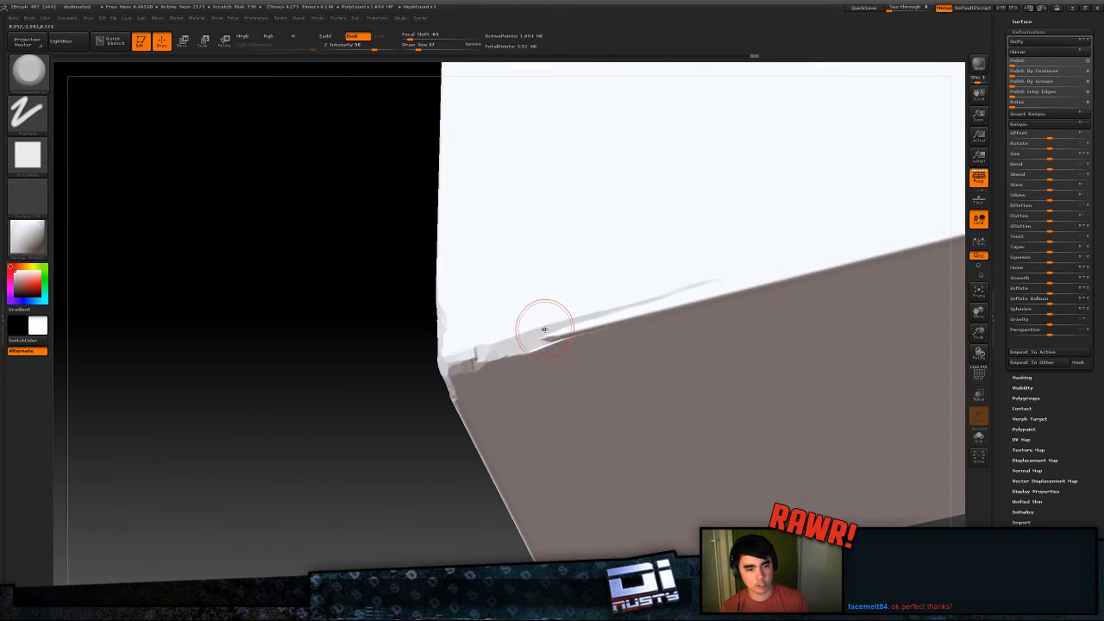
pyautogui.press('space')
pyautogui.moveTo(545, 331); pyautogui.dragTo(540, 331)
pyautogui.keyDown('alt'); pyautogui.moveTo(540, 331); pyautogui.dragTo(596, 352, button='right'); pyautogui.keyUp('alt')
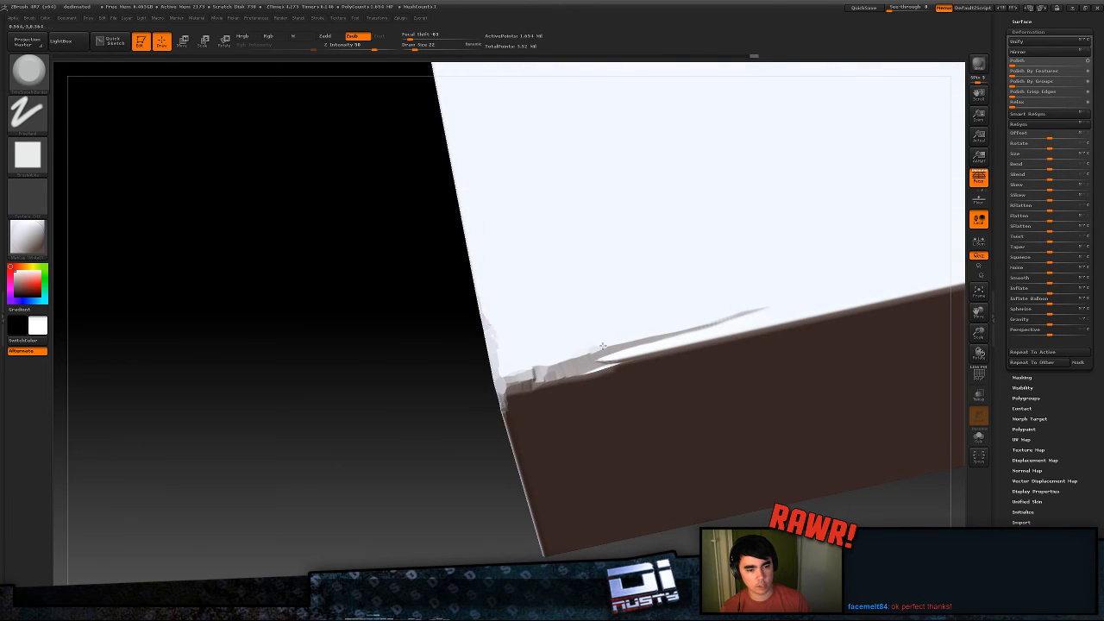
pyautogui.hotkey('ctrl', 'z')
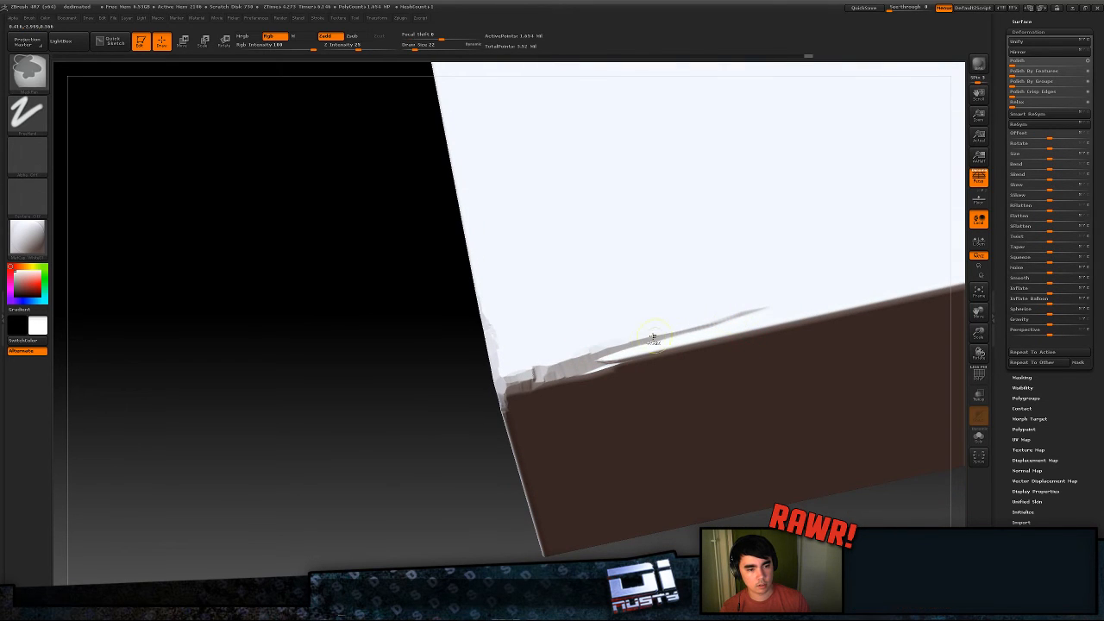
# - Try short trim strokes with brush size 25 at the end of the chips along the front top edge, then undo them
pyautogui.moveTo(556, 368); pyautogui.dragTo(599, 387, button='right')
pyautogui.press('space')
pyautogui.moveTo(600, 382); pyautogui.dragTo(743, 402)
pyautogui.hotkey('ctrl', 'z')
pyautogui.moveTo(601, 376); pyautogui.dragTo(687, 362)
pyautogui.moveTo(709, 363); pyautogui.dragTo(719, 402, button='right')
pyautogui.hotkey('ctrl', 'z')
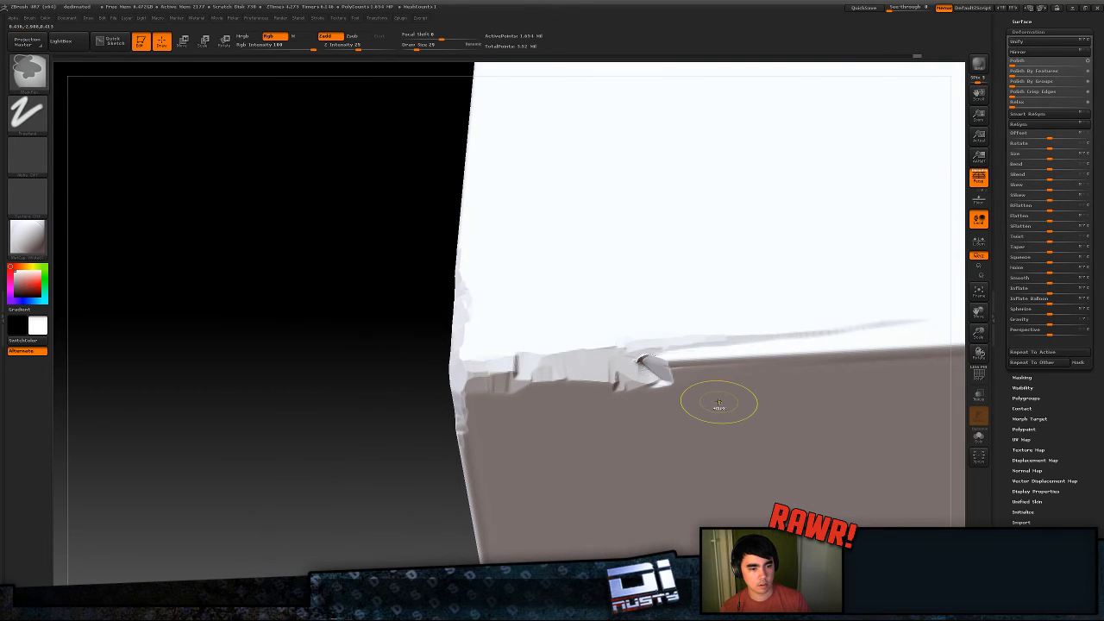
pyautogui.hotkey('ctrl', 'z')
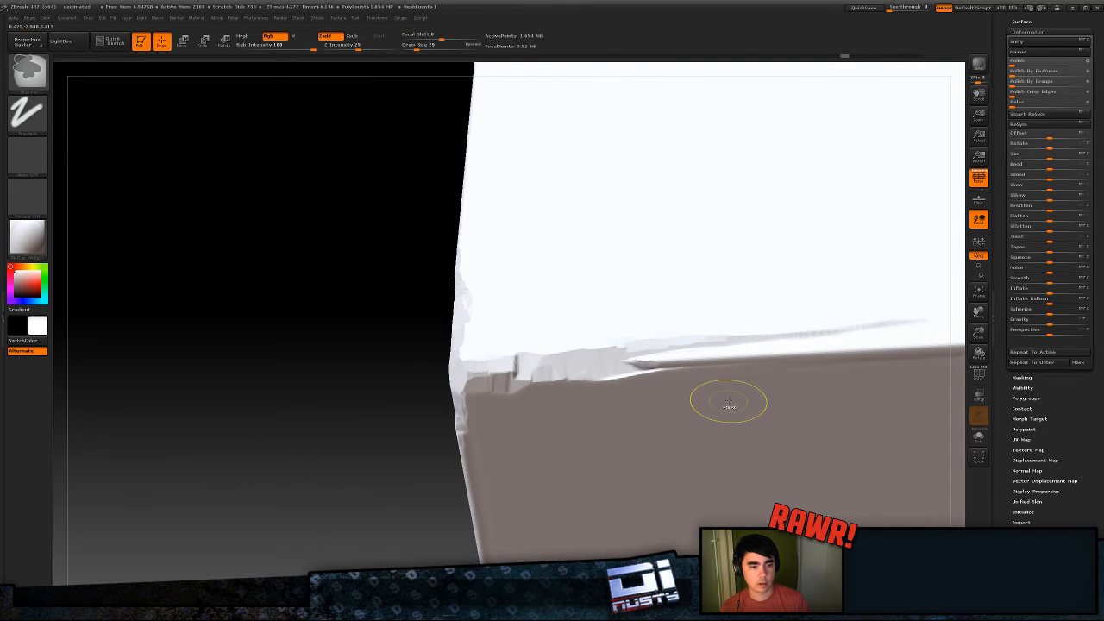
# - Undo the long, thin, tapering chip above the box's front top edge
pyautogui.hotkey('ctrl', 'z')
pyautogui.hotkey('ctrl', 'z')
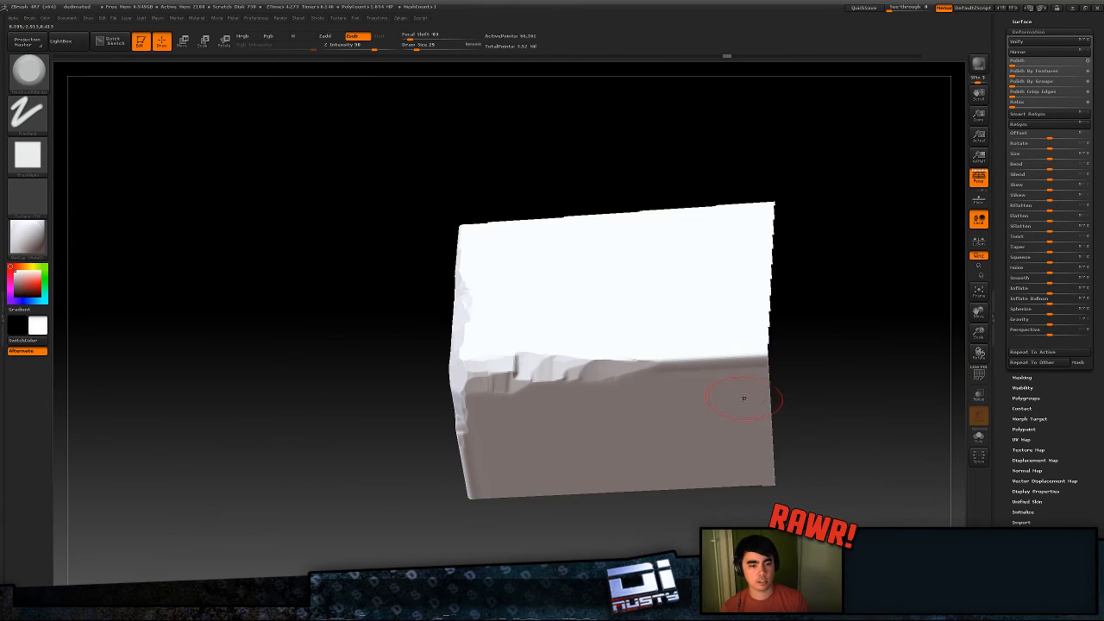
pyautogui.moveTo(743, 399)
pyautogui.mouseDown(button='right')
pyautogui.moveTo(665, 382)
pyautogui.moveTo(612, 387)
pyautogui.moveTo(623, 424)
pyautogui.mouseUp(button='right')
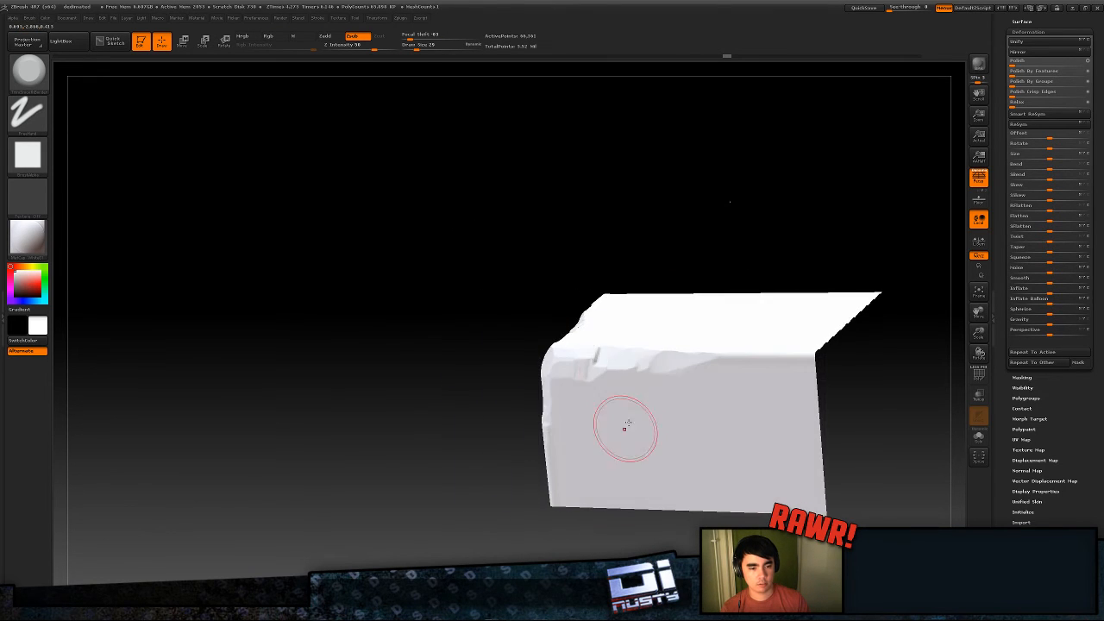
pyautogui.moveTo(543, 385); pyautogui.dragTo(575, 375, button='right')
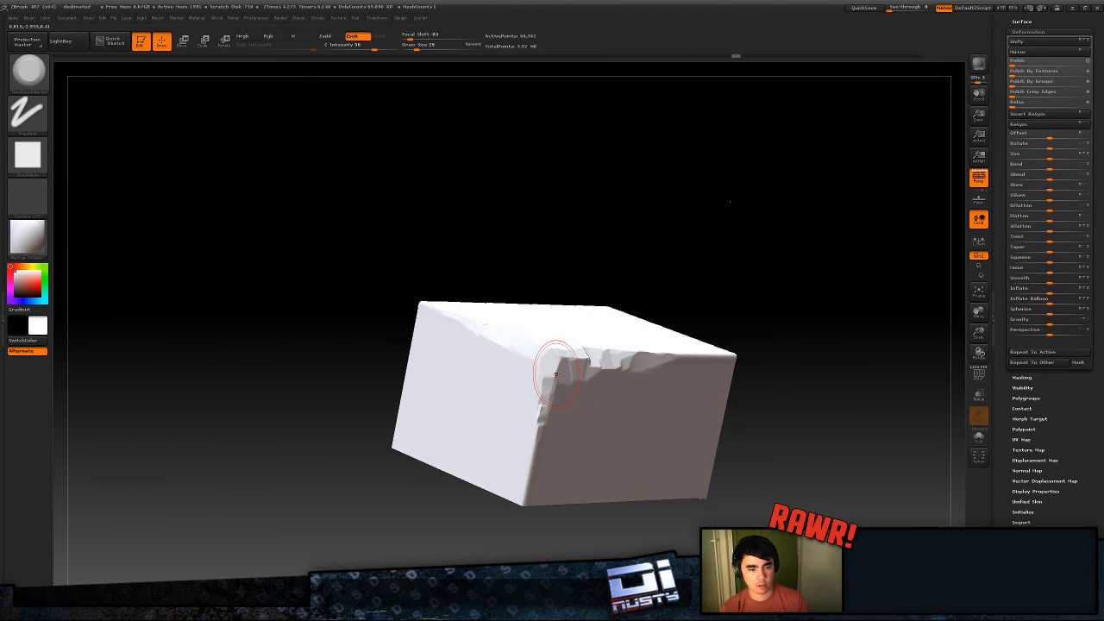
# - Try flattening the chipped vertical corner with a resized trim brush, undoing each stroke
pyautogui.press('s')
pyautogui.moveTo(537, 437)
pyautogui.mouseDown()
pyautogui.moveTo(548, 437)
pyautogui.moveTo(567, 389)
pyautogui.mouseUp()
pyautogui.moveTo(566, 388)
pyautogui.mouseDown()
pyautogui.moveTo(522, 369)
pyautogui.moveTo(542, 386)
pyautogui.mouseUp()
pyautogui.hotkey('ctrl', 'z')
pyautogui.hotkey('ctrl', 'z')
pyautogui.press('s')
pyautogui.click(541, 385)
pyautogui.hotkey('ctrl', 'z')
# - Try shaving a large flat facet across the box's chipped top corner, then undo it
pyautogui.moveTo(602, 363); pyautogui.dragTo(607, 394, button='right')
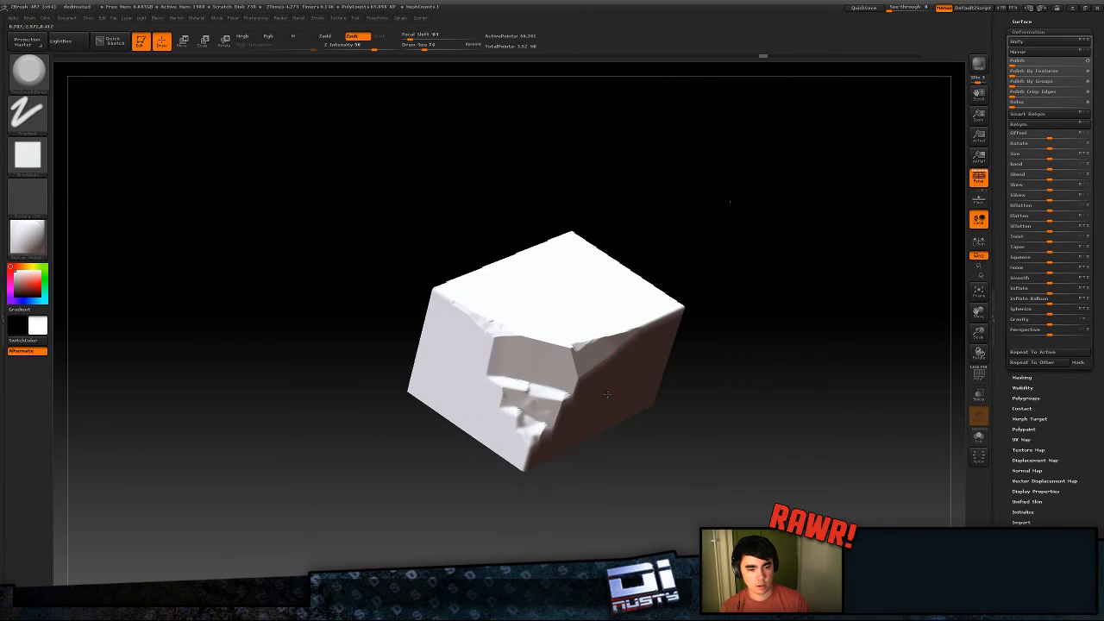
pyautogui.moveTo(548, 353)
pyautogui.mouseDown()
pyautogui.moveTo(540, 359)
pyautogui.moveTo(562, 335)
pyautogui.moveTo(511, 340)
pyautogui.mouseUp()
pyautogui.hotkey('ctrl', 'z')
pyautogui.moveTo(510, 339); pyautogui.dragTo(538, 349, button='right')
pyautogui.press('space')
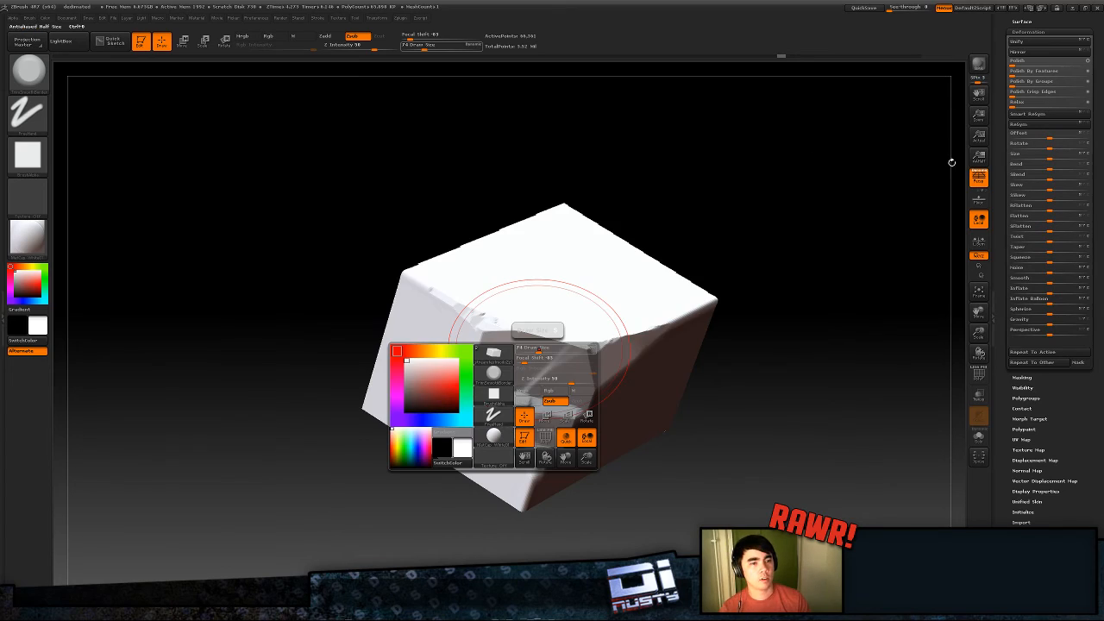
# - Switch to Substance Painter and examine the end section of the beaded stone trim up close
pyautogui.hotkey('alt', 'Tab')
pyautogui.click(638, 251)
pyautogui.moveTo(638, 251)
pyautogui.keyDown('alt'); pyautogui.mouseDown()
pyautogui.moveTo(545, 210)
pyautogui.moveTo(655, 217)
pyautogui.moveTo(690, 187)
pyautogui.moveTo(722, 227)
pyautogui.moveTo(483, 252)
pyautogui.moveTo(540, 225)
pyautogui.moveTo(545, 196)
pyautogui.moveTo(584, 182)
pyautogui.moveTo(564, 205)
pyautogui.moveTo(853, 262)
pyautogui.moveTo(751, 259)
pyautogui.moveTo(781, 272)
pyautogui.mouseUp(); pyautogui.keyUp('alt')
pyautogui.keyDown('alt'); pyautogui.moveTo(781, 272); pyautogui.dragTo(830, 296, button='right'); pyautogui.keyUp('alt')
pyautogui.keyDown('alt'); pyautogui.moveTo(830, 296); pyautogui.dragTo(542, 264); pyautogui.keyUp('alt')
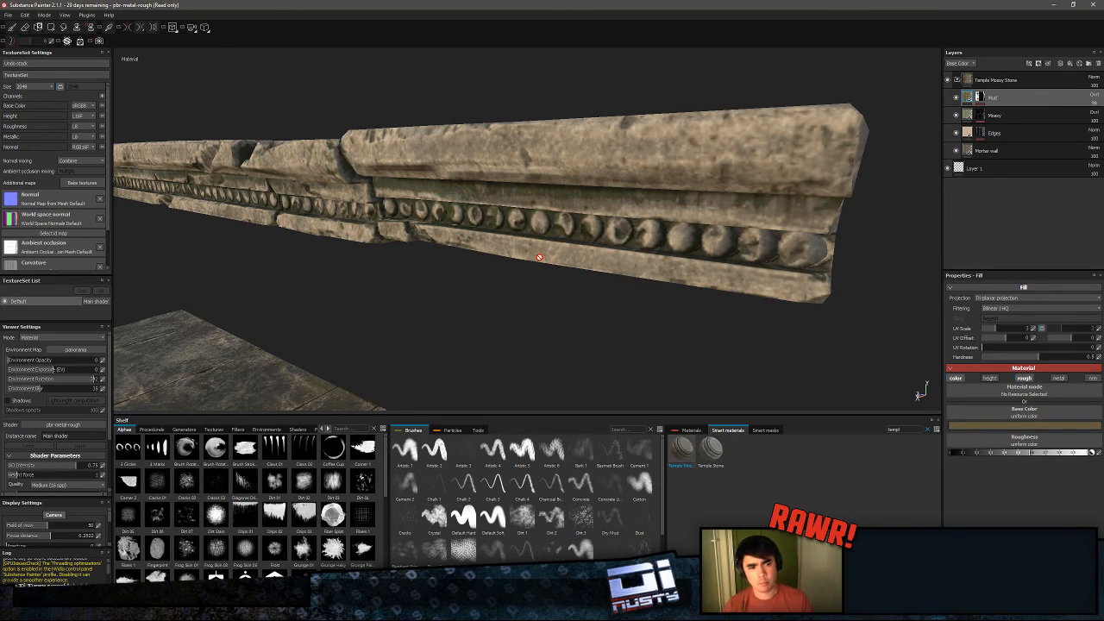
pyautogui.keyDown('alt'); pyautogui.moveTo(734, 251); pyautogui.dragTo(691, 223); pyautogui.keyUp('alt')
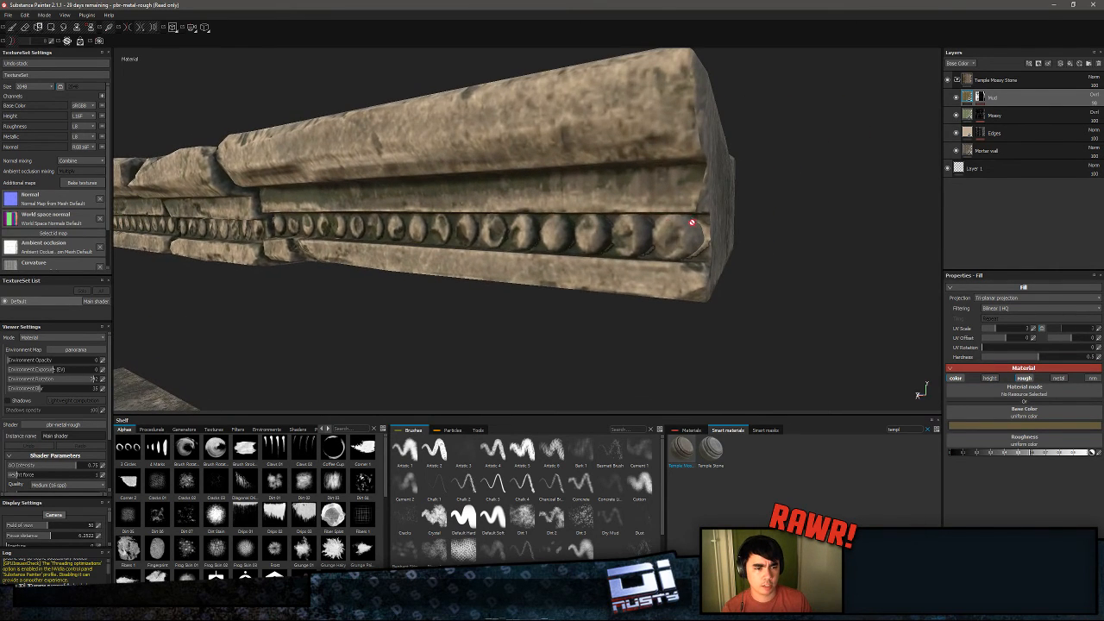
pyautogui.keyDown('alt'); pyautogui.moveTo(629, 242); pyautogui.dragTo(619, 245); pyautogui.keyUp('alt')
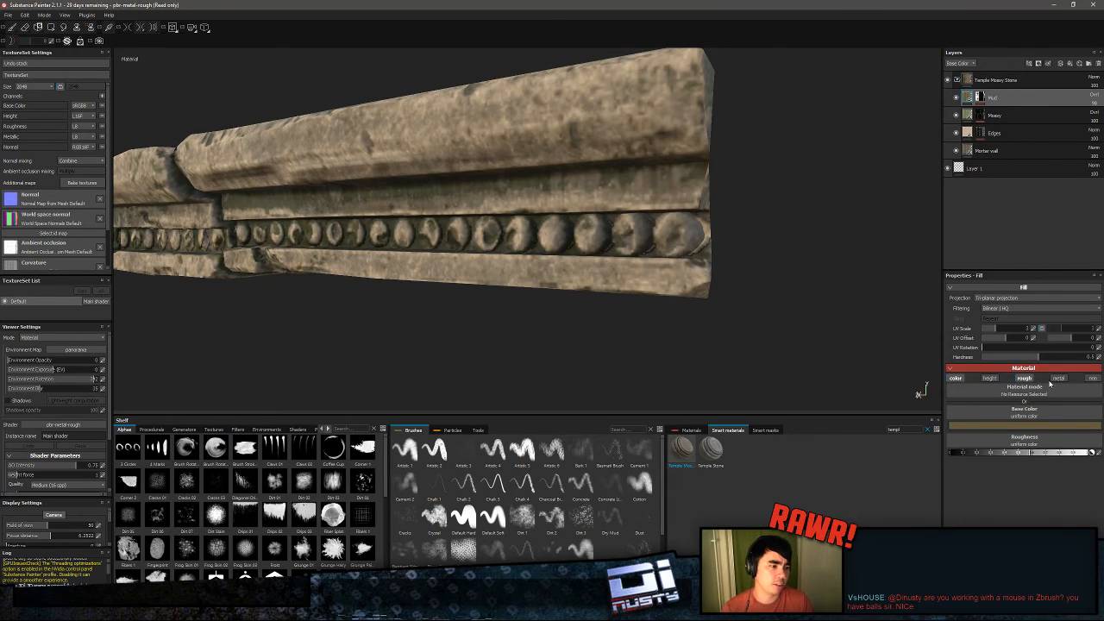
# - Place the Copper Pure material above the Mud layer in the Temple Mossy Stone folder, without keeping an extra plain fill layer
pyautogui.click(1070, 64)
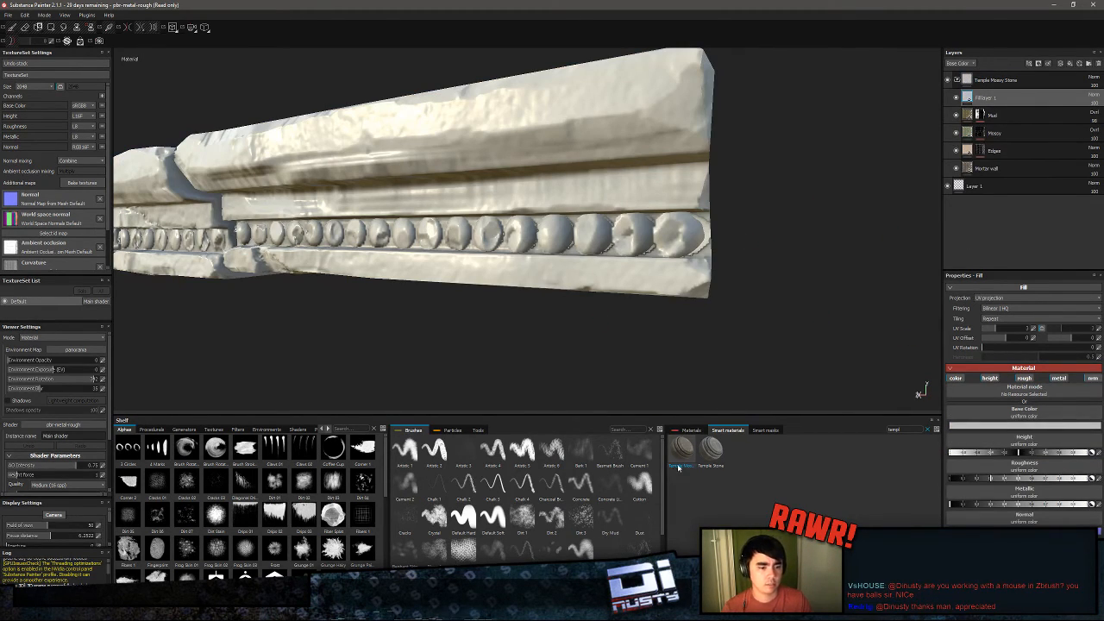
pyautogui.click(692, 430)
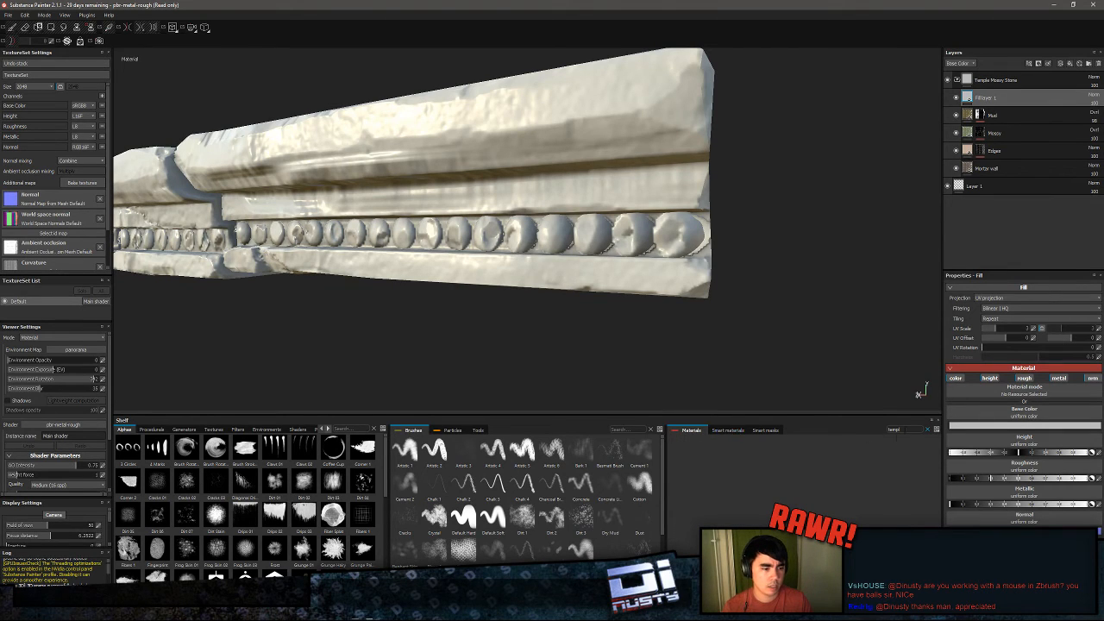
pyautogui.click(927, 429)
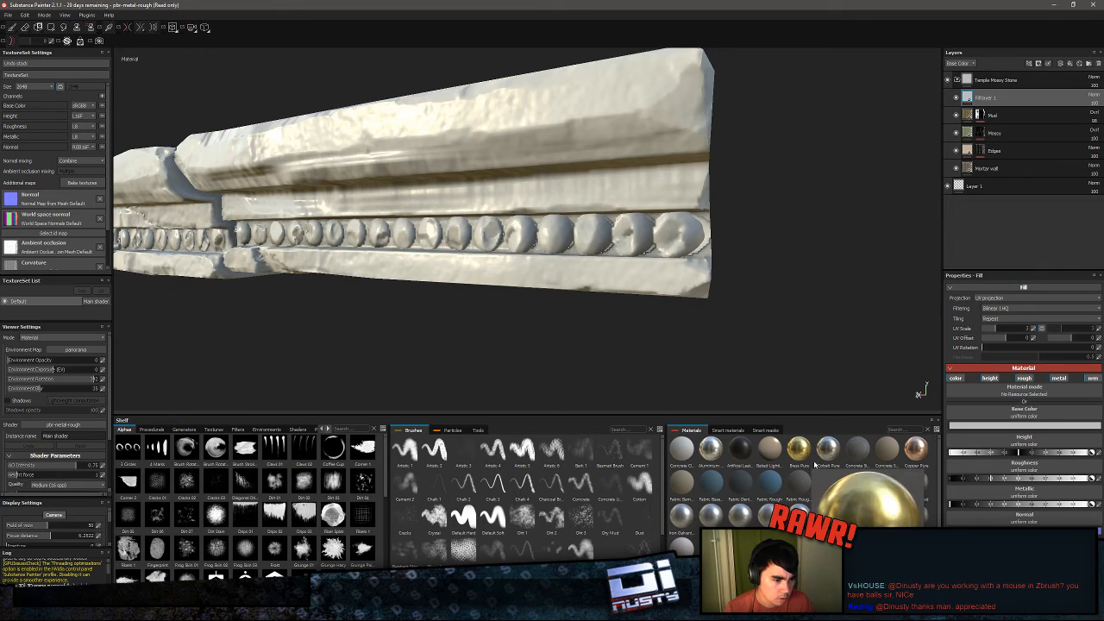
pyautogui.moveTo(972, 263); pyautogui.dragTo(1028, 101)
pyautogui.click(1013, 100)
pyautogui.press('Delete')
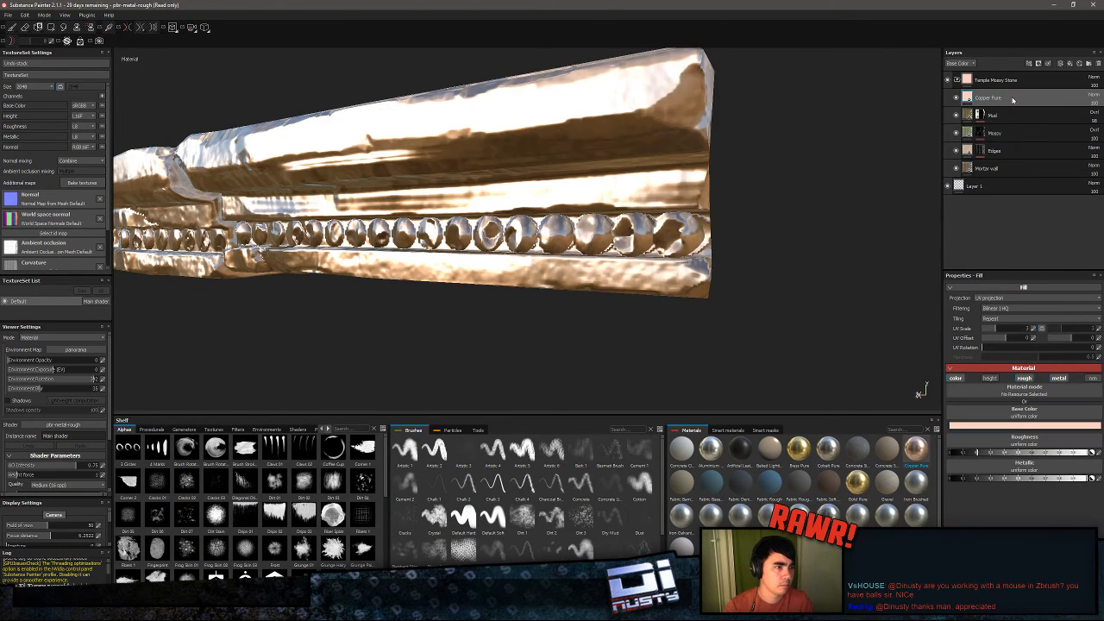
# - Add a black mask to the Copper Pure layer
pyautogui.click(1039, 64)
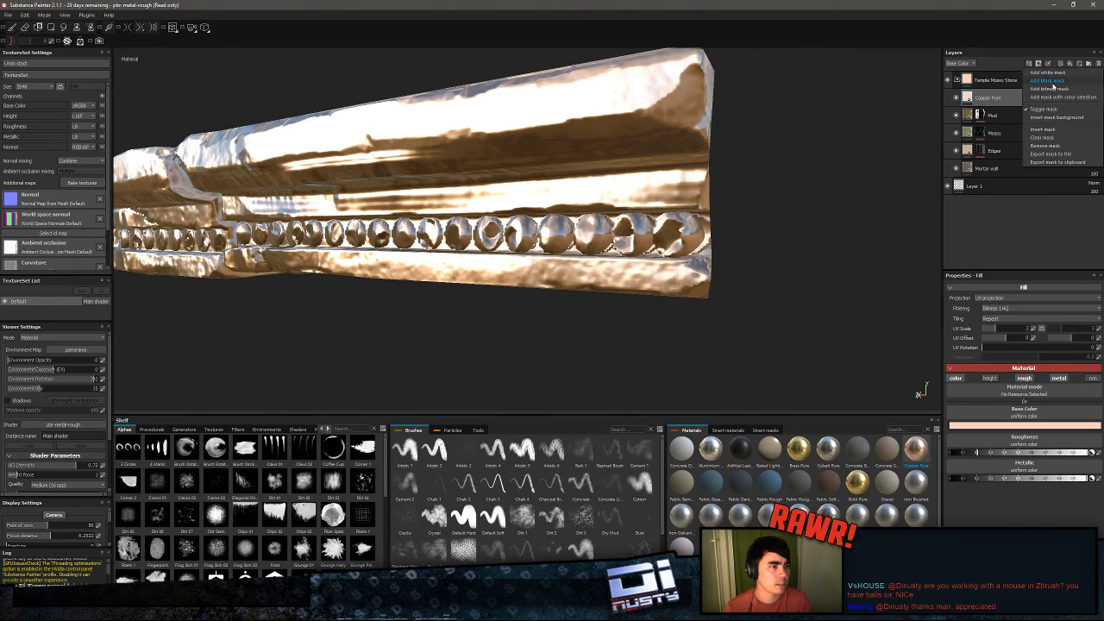
pyautogui.click(1054, 86)
pyautogui.rightClick(981, 98)
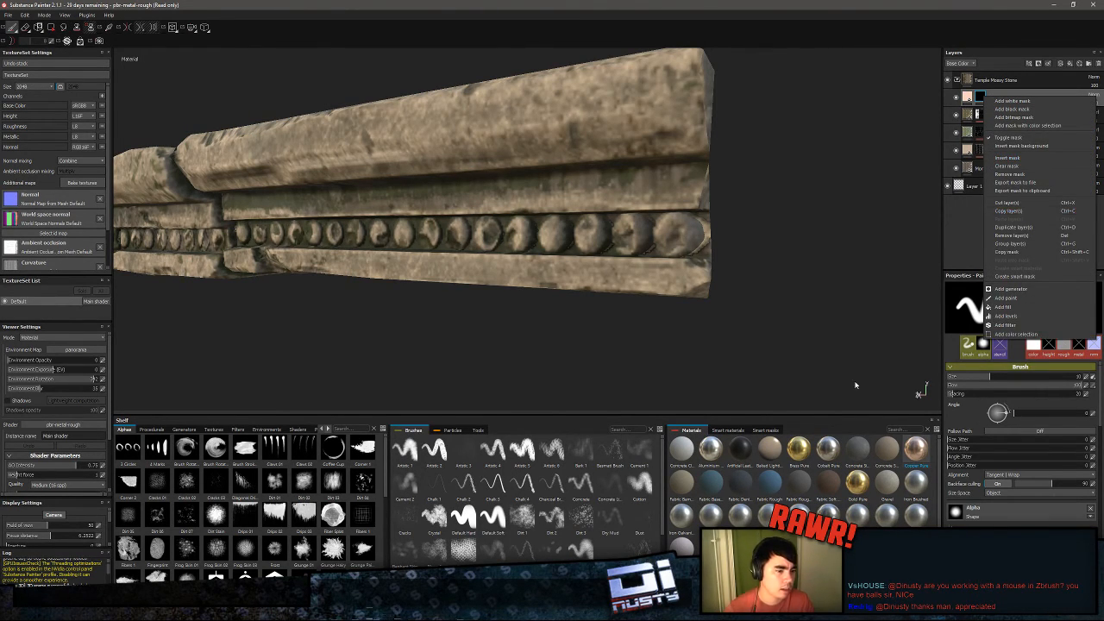
# - Apply a concrete-edges smart mask to the Copper Pure layer's mask, comparing the trim with and without it
pyautogui.click(774, 430)
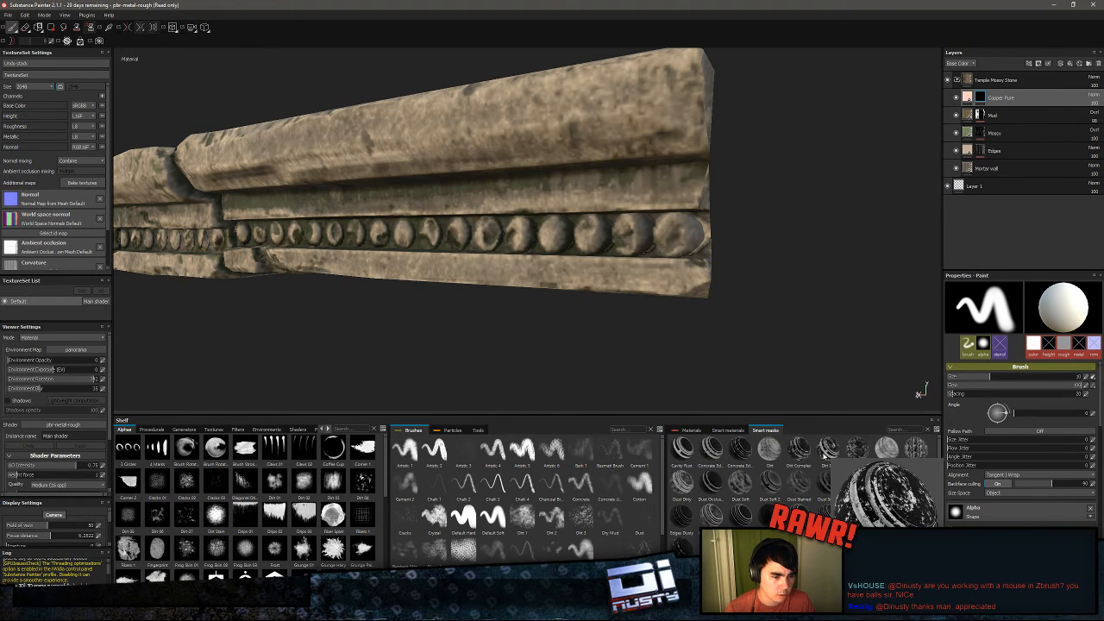
pyautogui.moveTo(716, 461)
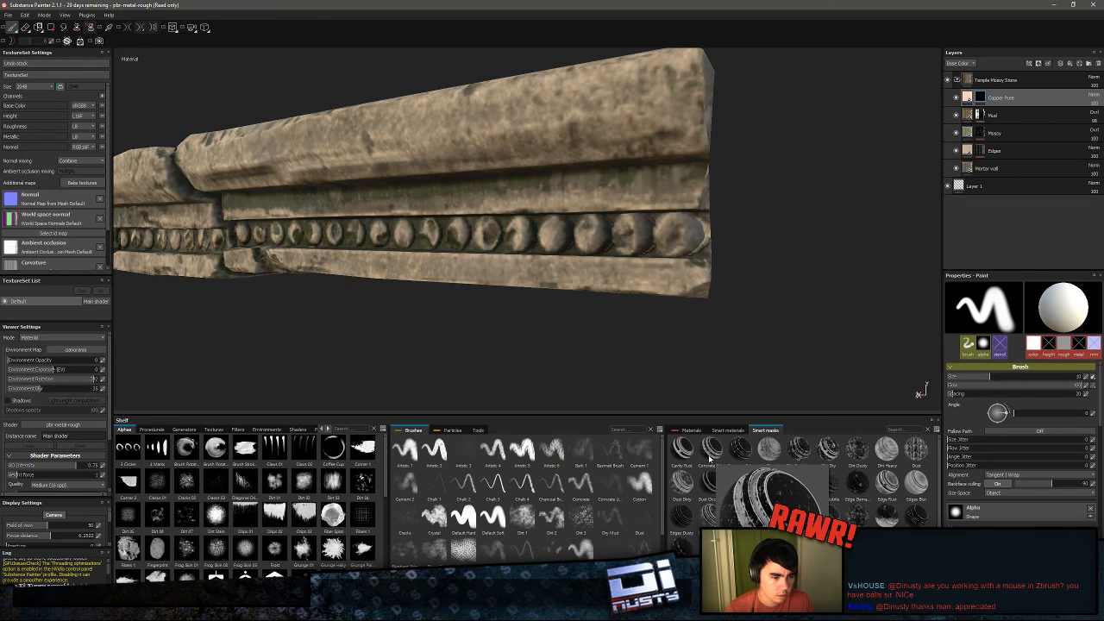
pyautogui.moveTo(714, 454); pyautogui.dragTo(982, 97)
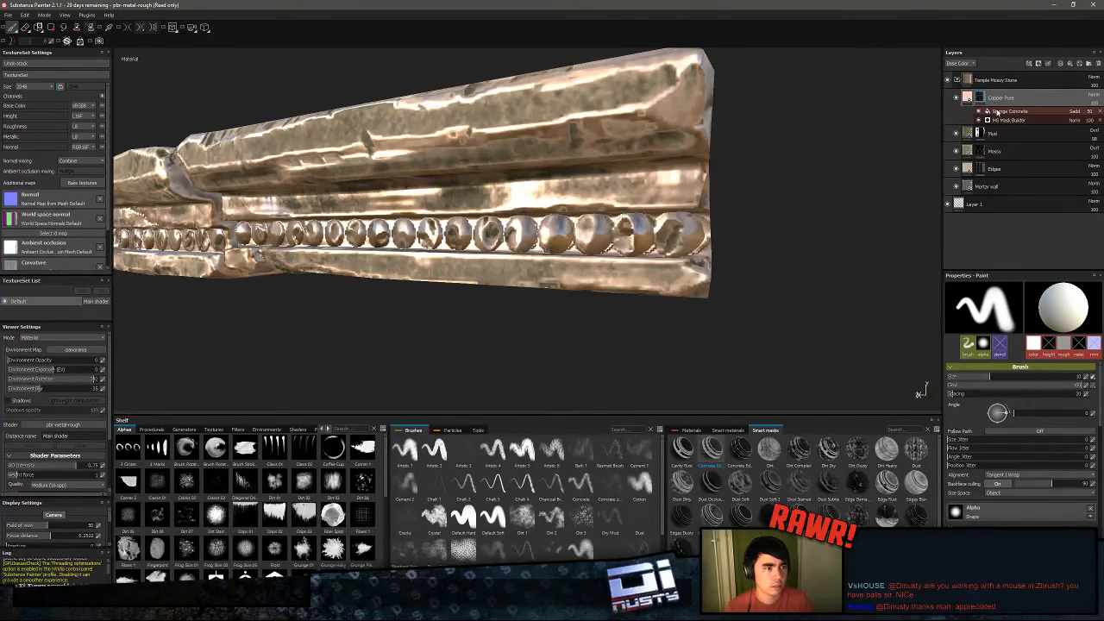
pyautogui.hotkey('ctrl', 'z')
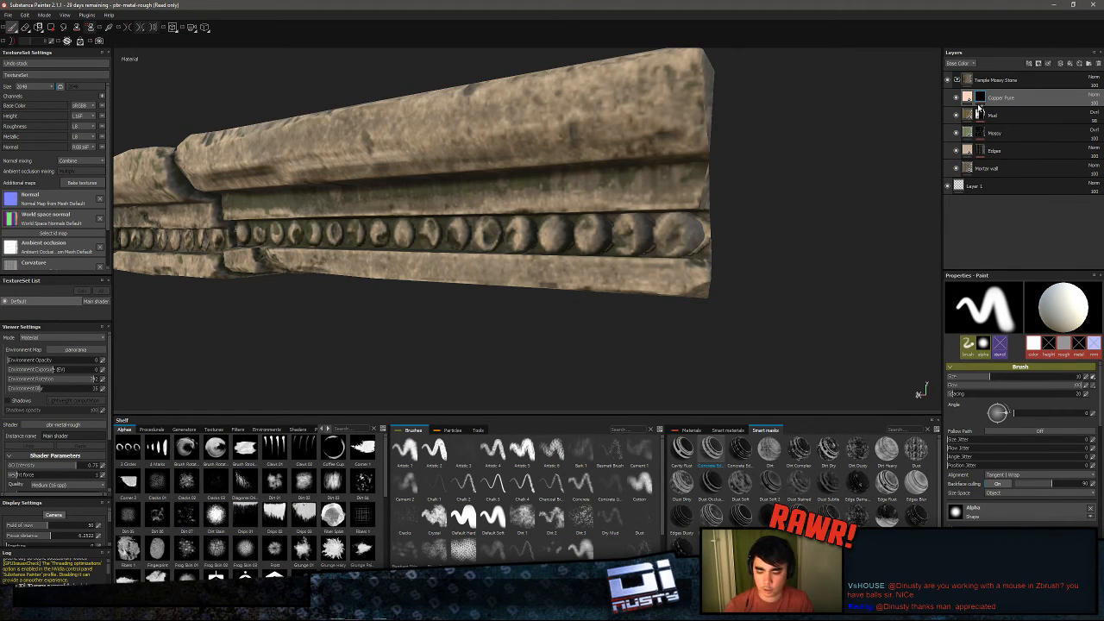
pyautogui.hotkey('ctrl', 'y')
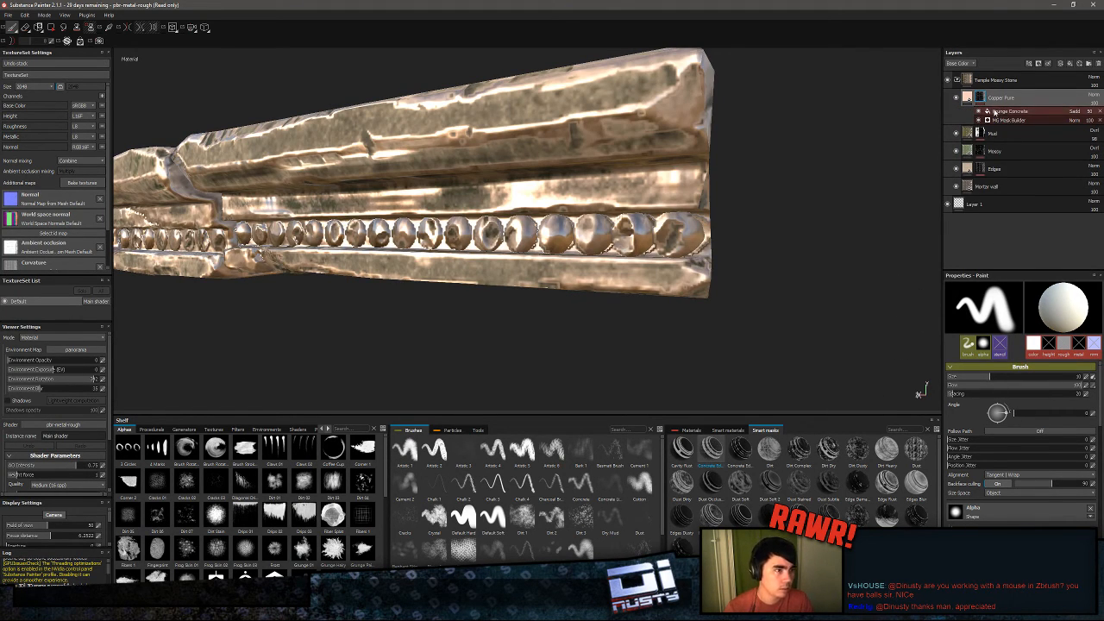
# - Randomize the seed of the copper mask's MG Mask Builder generator and turn on its Invert option
pyautogui.click(994, 112)
pyautogui.click(1008, 119)
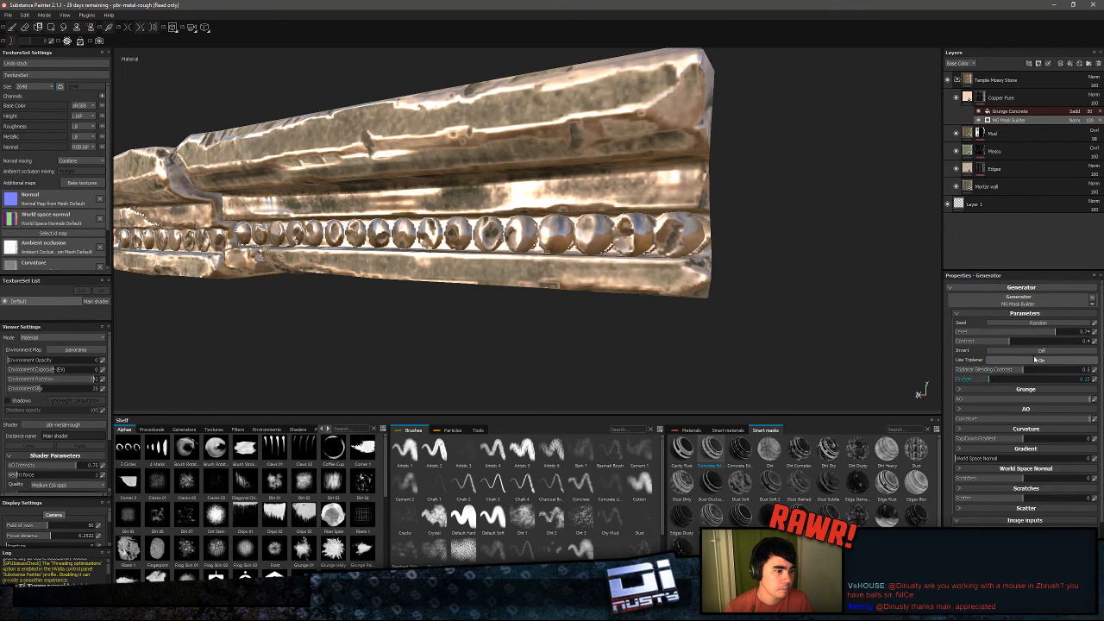
pyautogui.click(1032, 324)
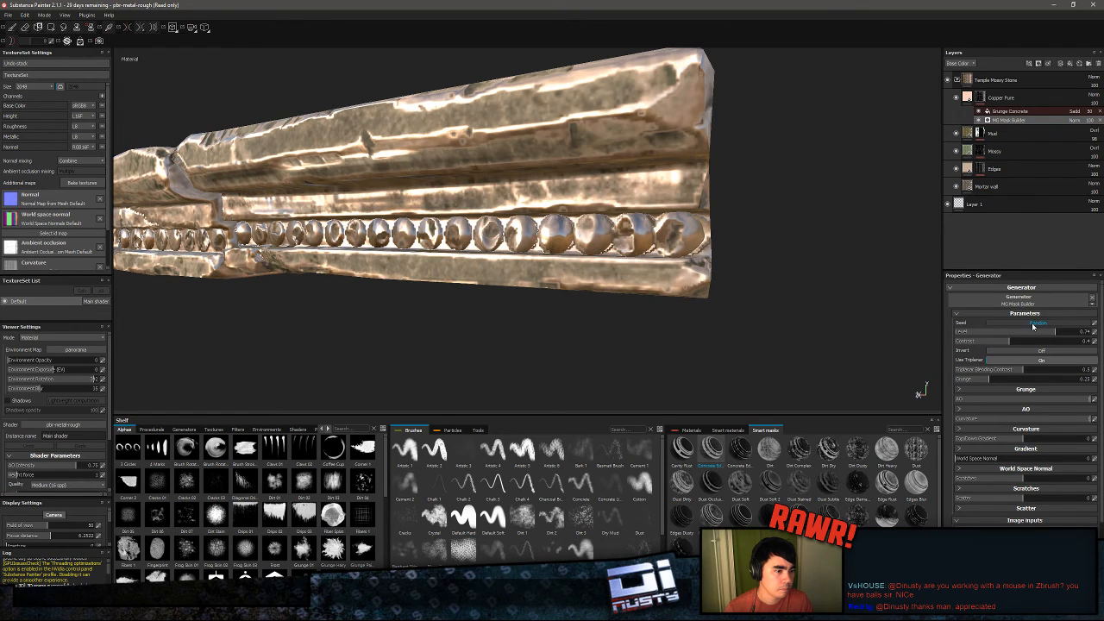
pyautogui.click(998, 354)
pyautogui.keyDown('alt'); pyautogui.moveTo(757, 301); pyautogui.dragTo(656, 257); pyautogui.keyUp('alt')
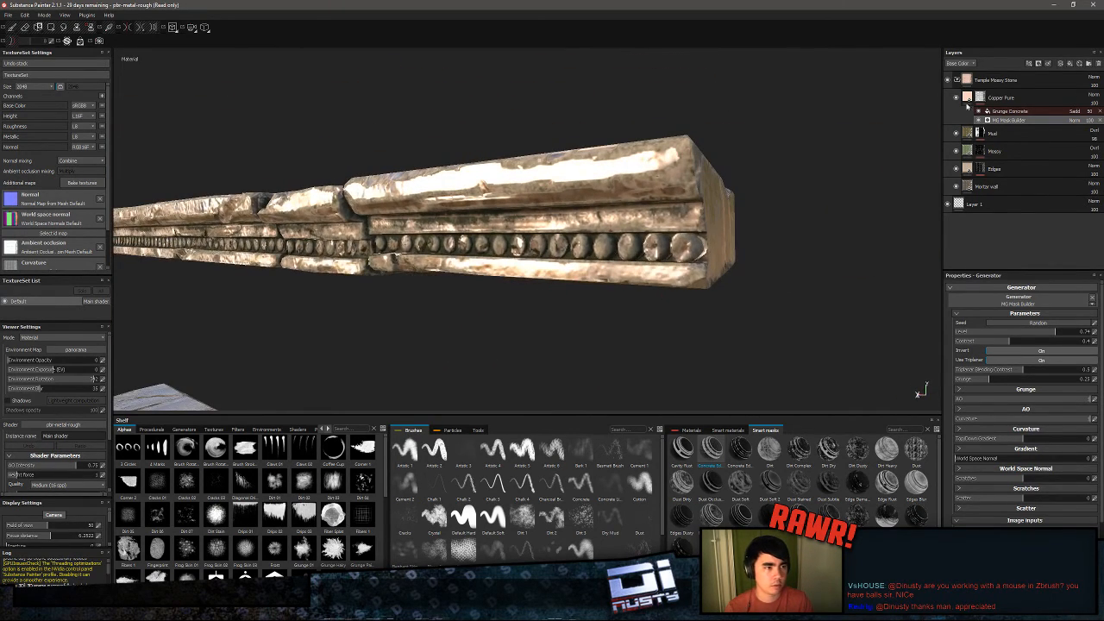
# - Remove the Grunge Concrete and MG Mask Builder effects from the copper mask and apply a damaged-edges smart mask instead
pyautogui.click(1017, 112)
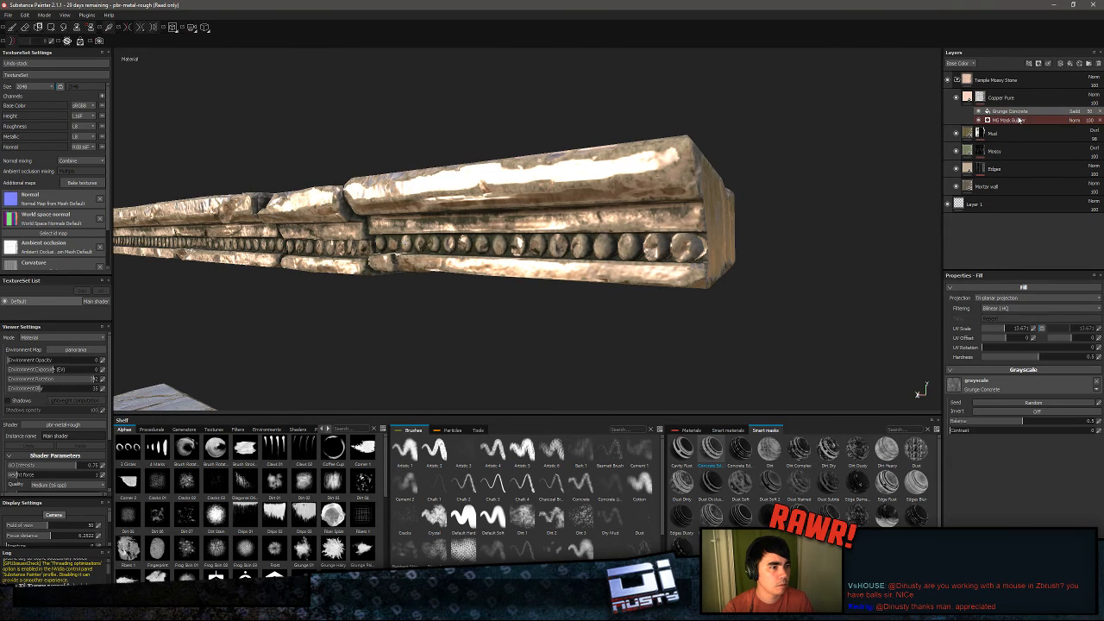
pyautogui.press('Delete')
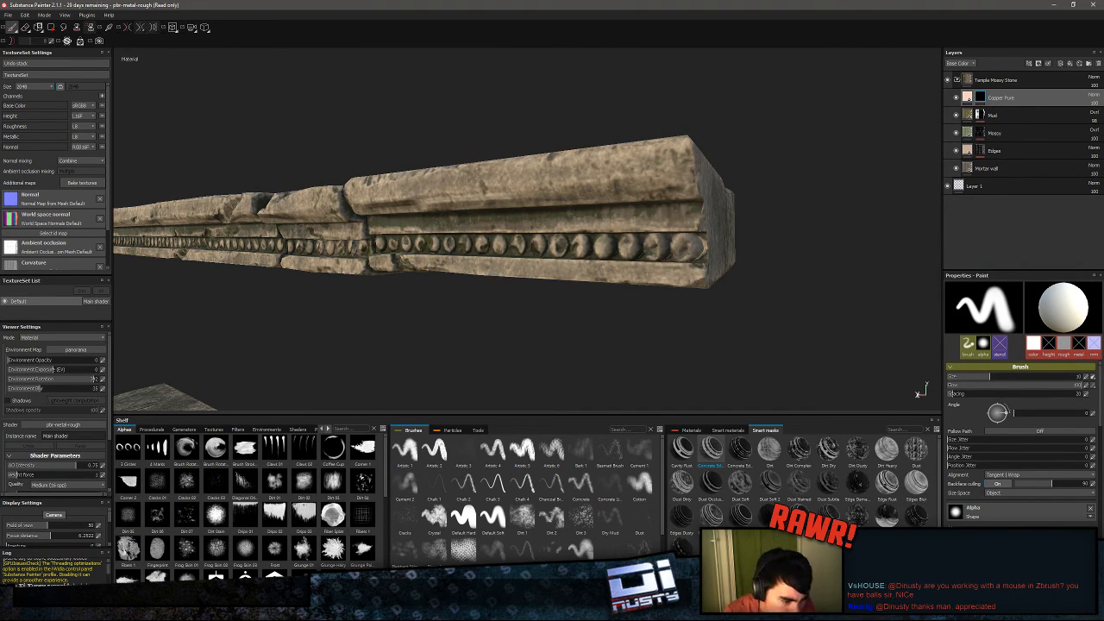
pyautogui.scroll(-1, 806, 496)
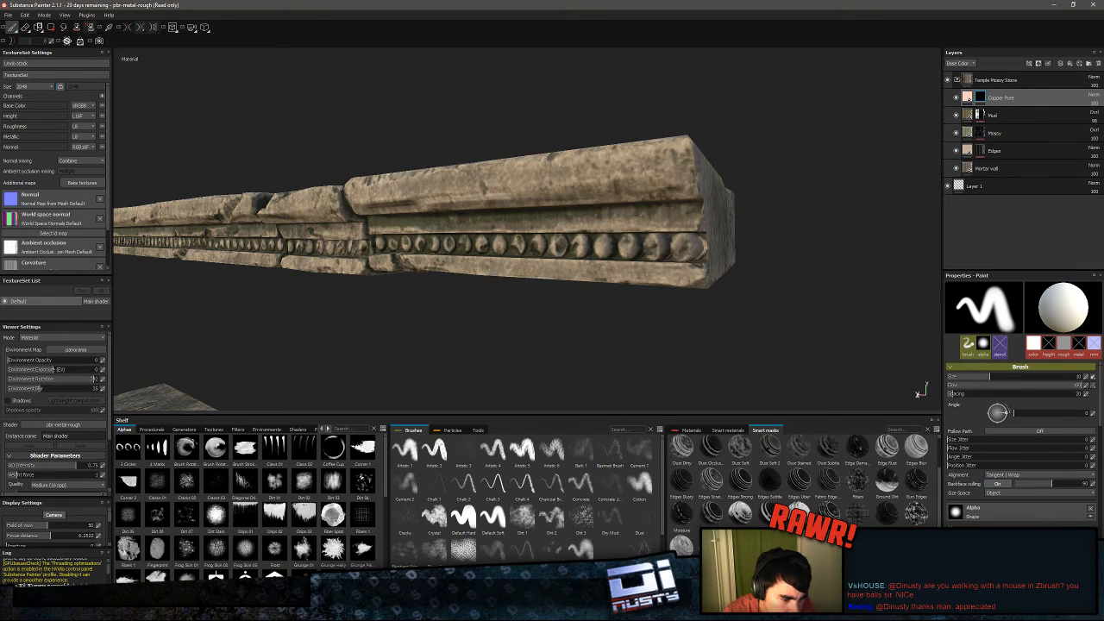
pyautogui.moveTo(857, 447); pyautogui.dragTo(981, 99)
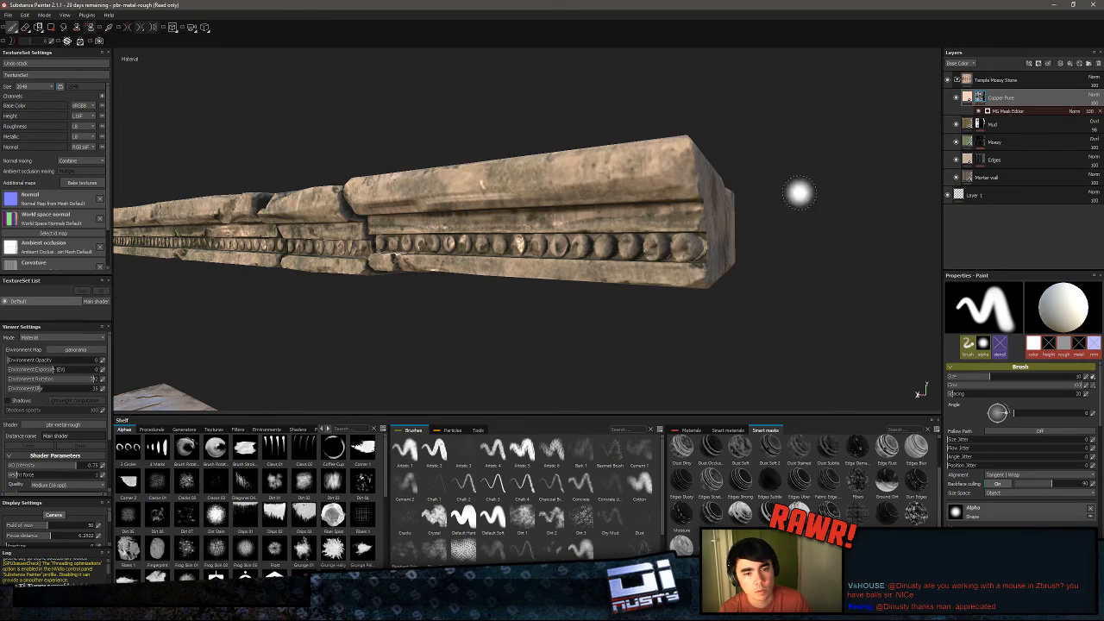
pyautogui.keyDown('alt'); pyautogui.moveTo(798, 192); pyautogui.dragTo(734, 192); pyautogui.keyUp('alt')
# - Try Global Invert and a higher Curvature value in the copper mask's MG Mask Editor, then remove that generator
pyautogui.click(1008, 111)
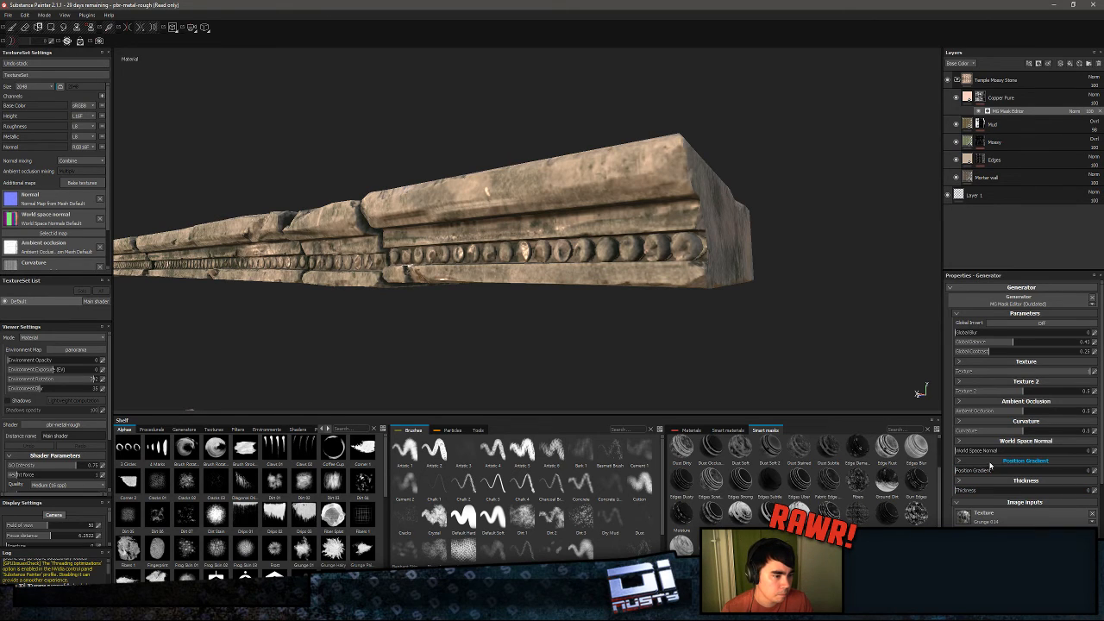
pyautogui.moveTo(1022, 433)
pyautogui.mouseDown()
pyautogui.moveTo(983, 436)
pyautogui.moveTo(1078, 434)
pyautogui.moveTo(1025, 440)
pyautogui.mouseUp()
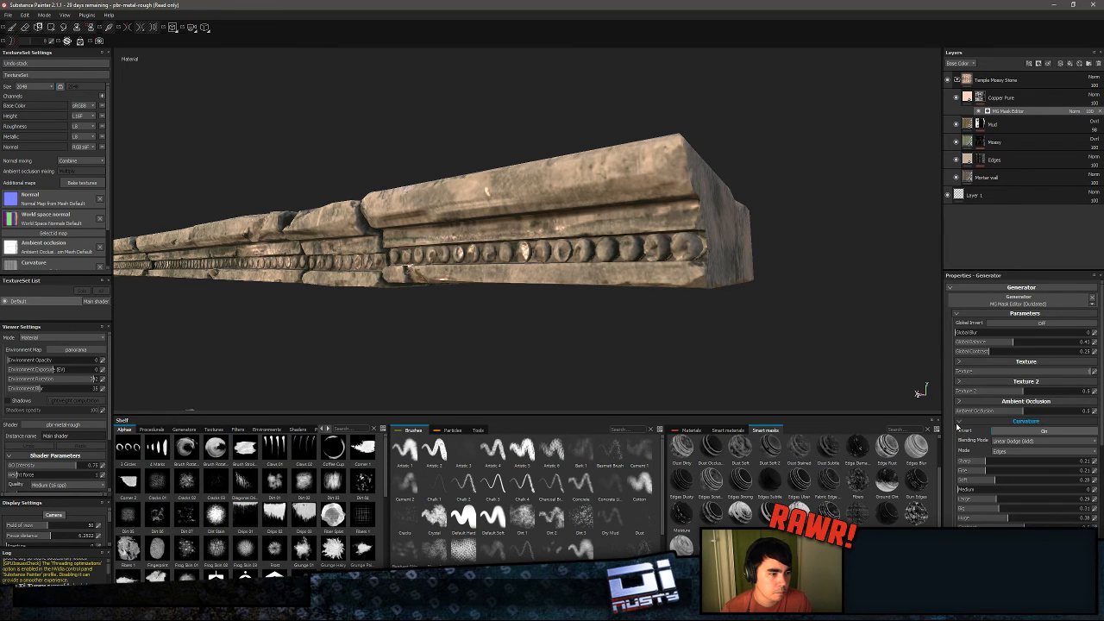
pyautogui.click(999, 324)
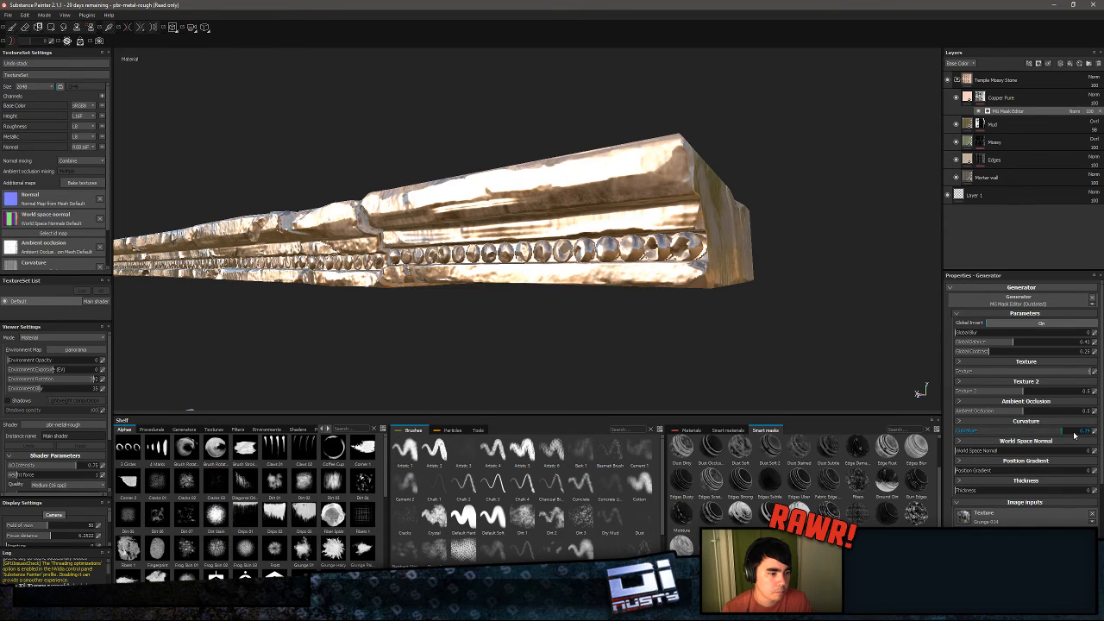
pyautogui.moveTo(1074, 435); pyautogui.dragTo(1102, 438)
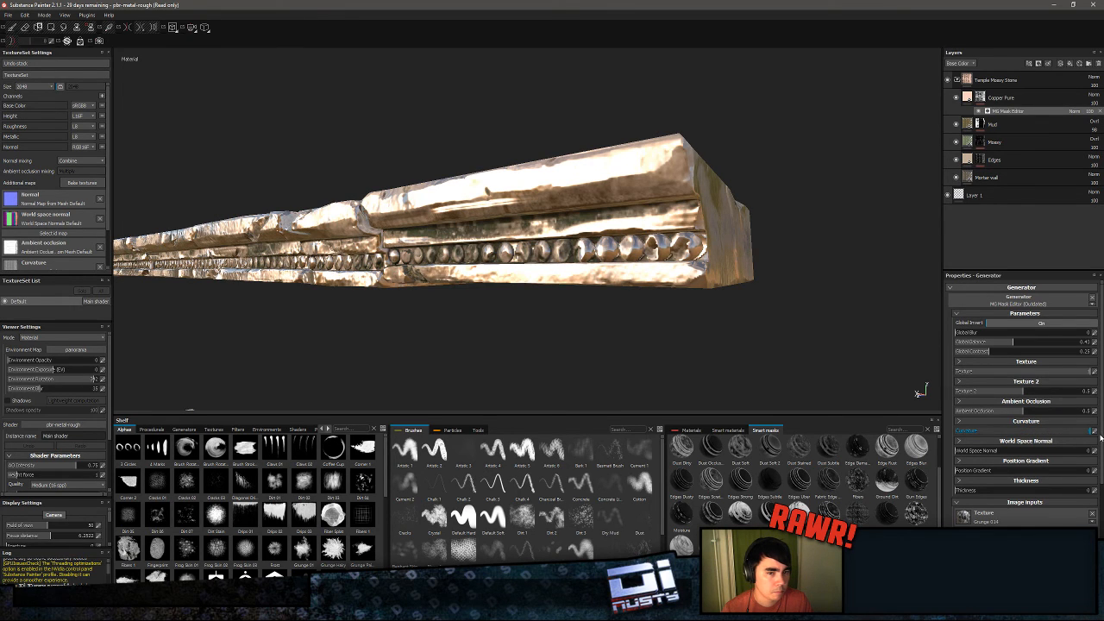
pyautogui.click(1039, 323)
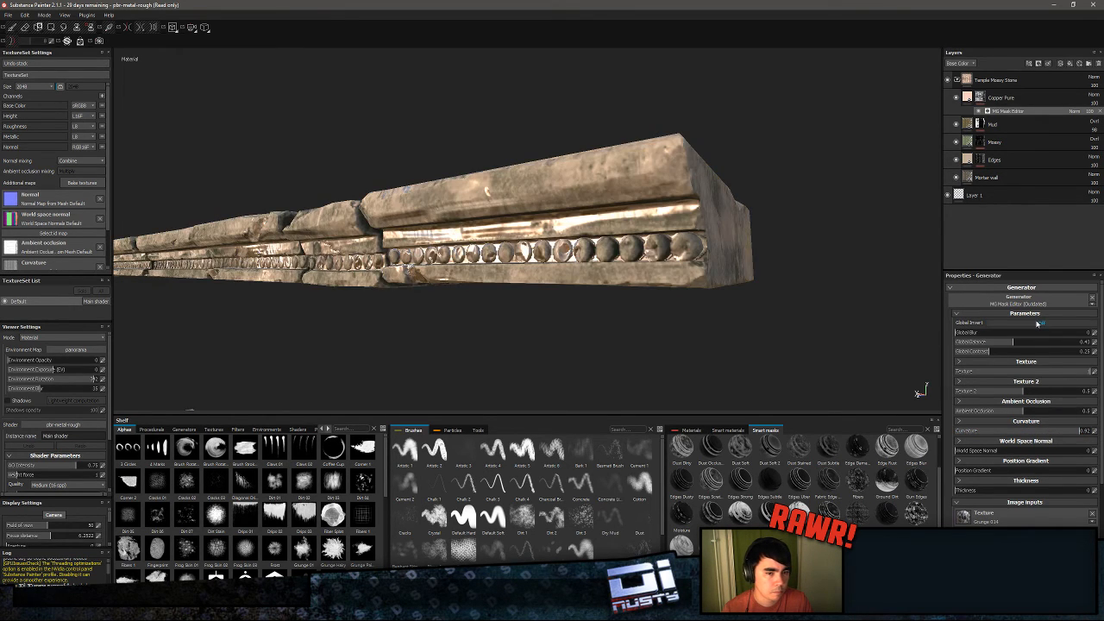
pyautogui.keyDown('alt'); pyautogui.moveTo(667, 319); pyautogui.dragTo(450, 304); pyautogui.keyUp('alt')
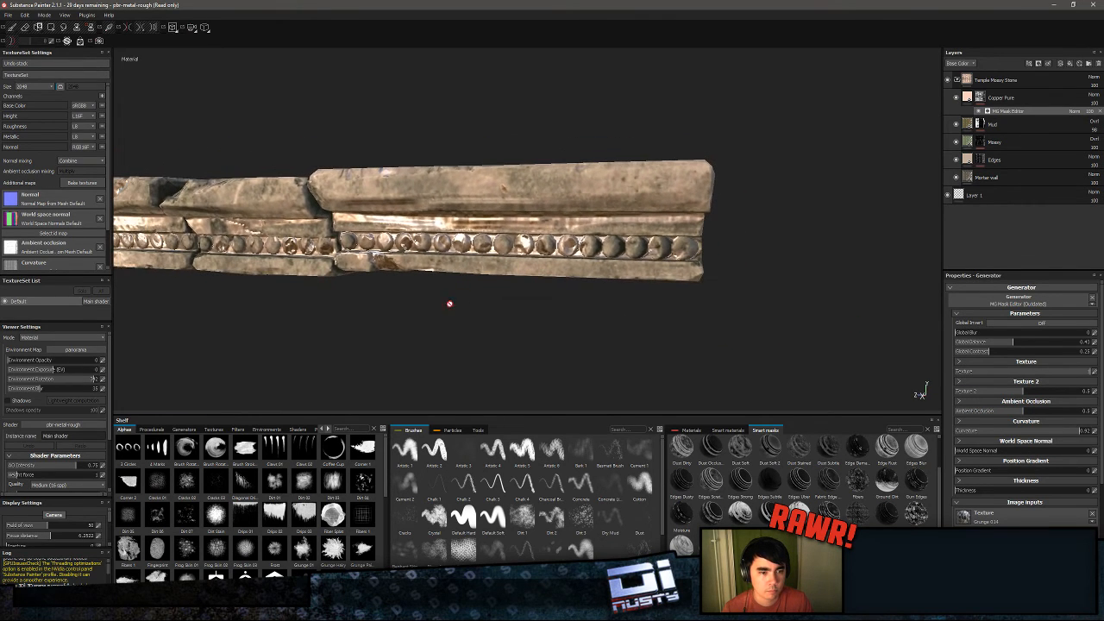
pyautogui.click(1099, 111)
pyautogui.keyDown('alt'); pyautogui.moveTo(673, 264); pyautogui.dragTo(920, 278); pyautogui.keyUp('alt')
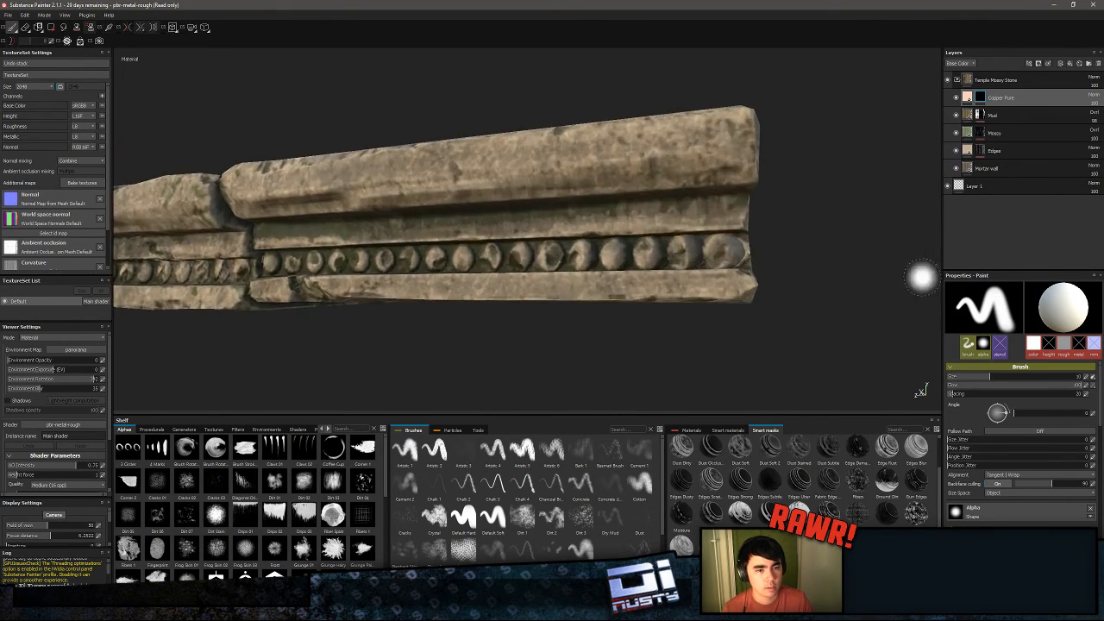
# - Shrink the brush and paint the Copper Pure mask white over the round beads at the trim's end
pyautogui.scroll(1, 667, 269)
pyautogui.click(653, 269)
pyautogui.hotkey('ctrl', 'z')
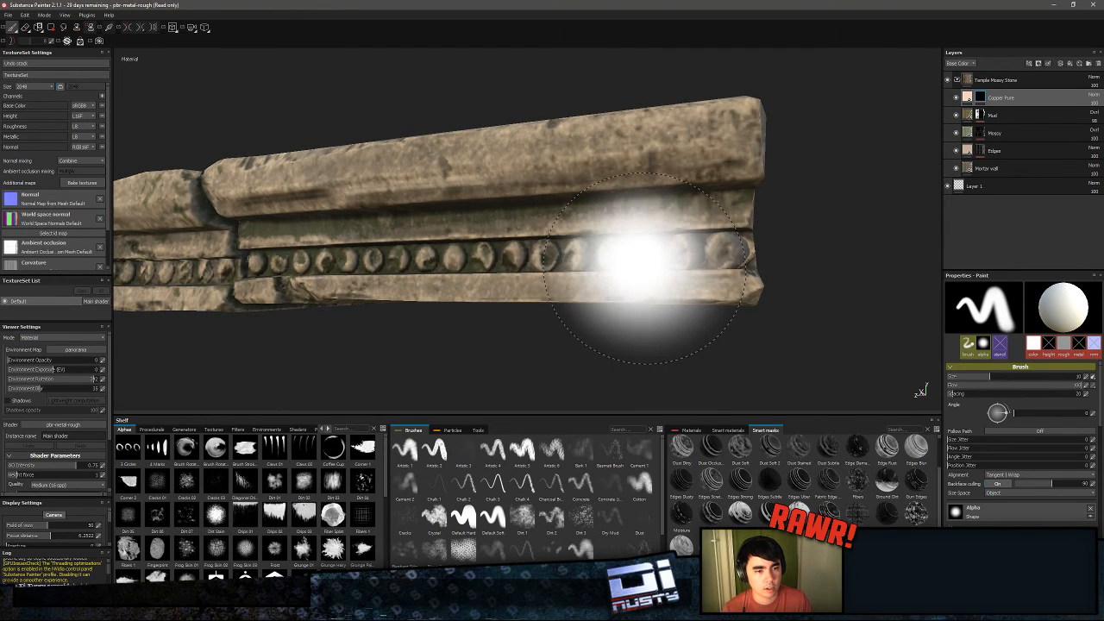
pyautogui.keyDown('ctrl'); pyautogui.moveTo(640, 263); pyautogui.dragTo(614, 261, button='right'); pyautogui.keyUp('ctrl')
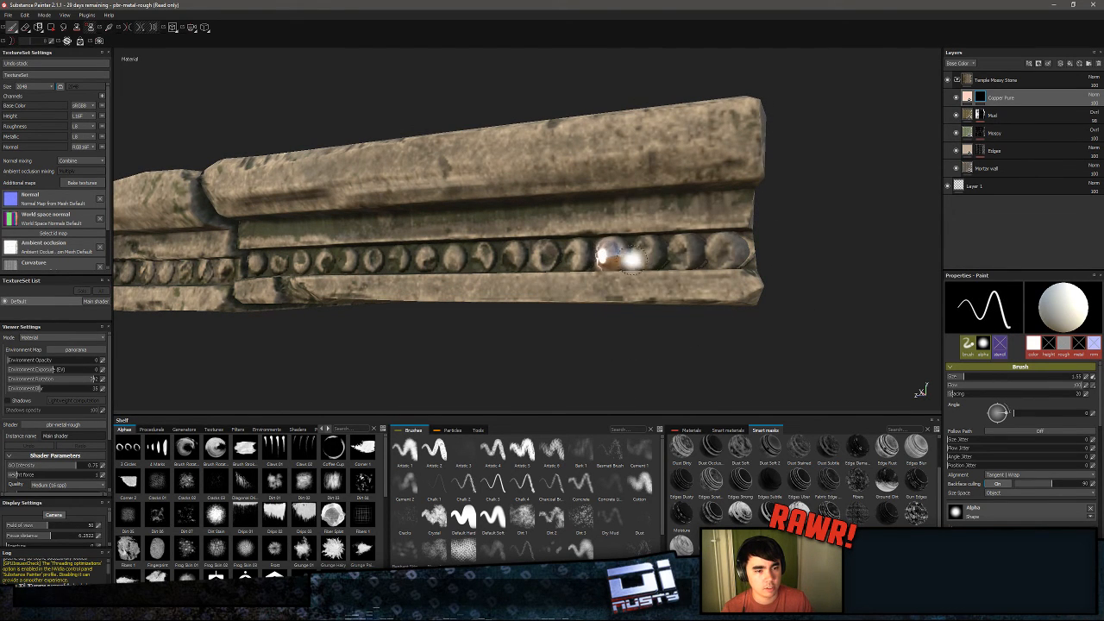
pyautogui.click(645, 252)
pyautogui.click(729, 252)
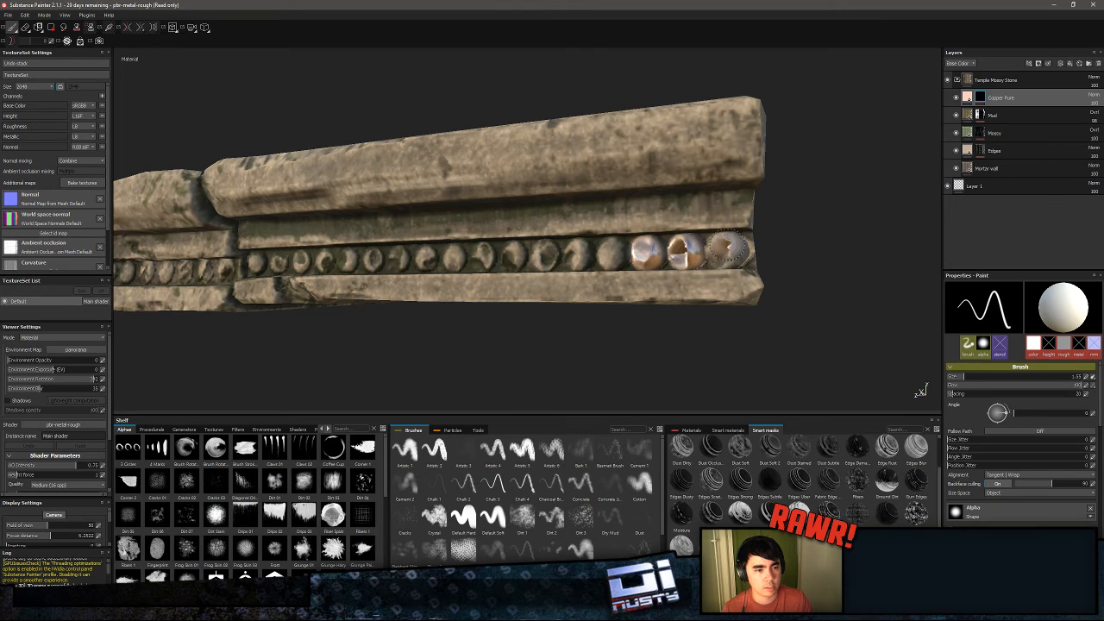
pyautogui.click(579, 257)
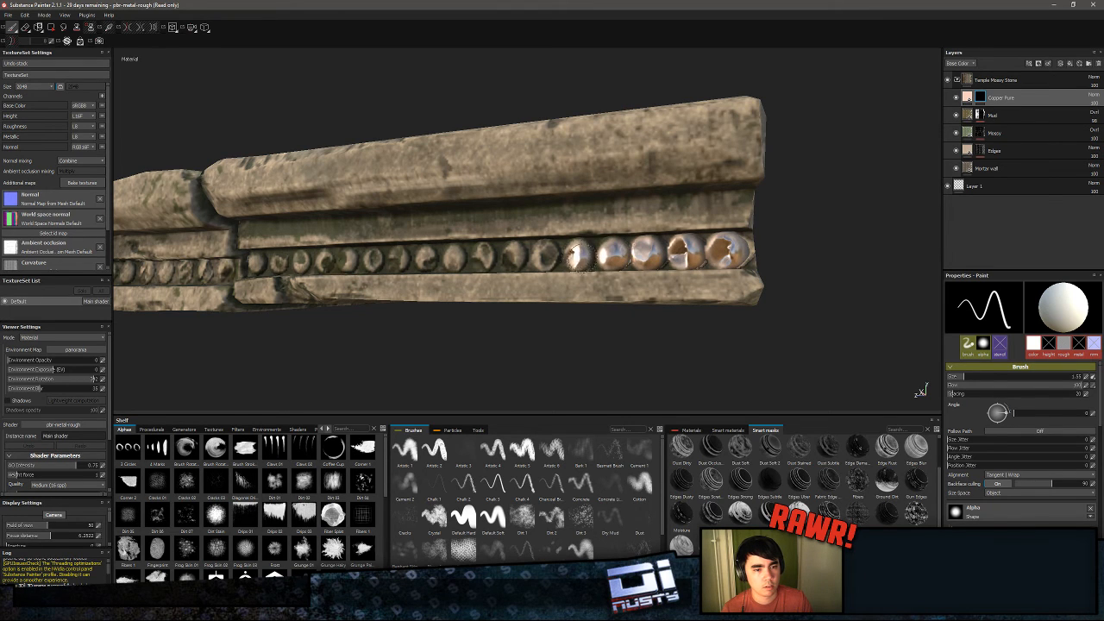
pyautogui.keyDown('alt'); pyautogui.moveTo(584, 272); pyautogui.dragTo(539, 253); pyautogui.keyUp('alt')
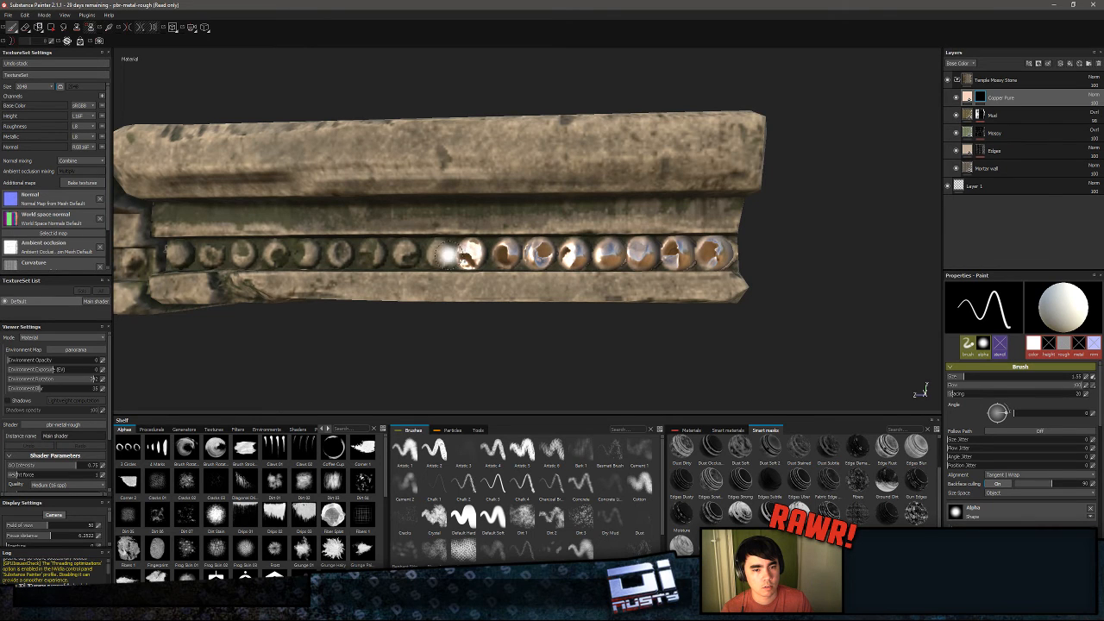
pyautogui.moveTo(652, 281)
pyautogui.keyDown('alt'); pyautogui.mouseDown()
pyautogui.moveTo(787, 289)
pyautogui.moveTo(751, 302)
pyautogui.moveTo(764, 279)
pyautogui.mouseUp(); pyautogui.keyUp('alt')
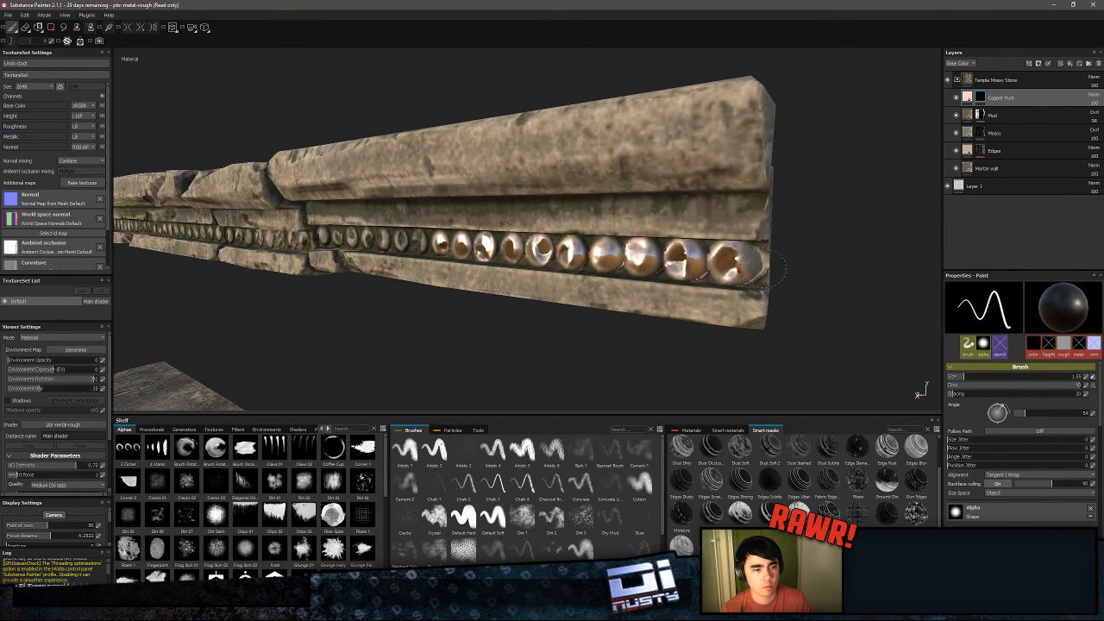
# - Switch the brush colour back to white, touch up the copper on the trim's last bead, and review the trim from a distance
pyautogui.press('x')
pyautogui.click(741, 263)
pyautogui.keyDown('alt'); pyautogui.moveTo(747, 275); pyautogui.dragTo(729, 278); pyautogui.keyUp('alt')
pyautogui.keyDown('alt'); pyautogui.moveTo(415, 216); pyautogui.dragTo(414, 269, button='right'); pyautogui.keyUp('alt')
pyautogui.keyDown('alt'); pyautogui.moveTo(604, 271); pyautogui.dragTo(628, 255); pyautogui.keyUp('alt')
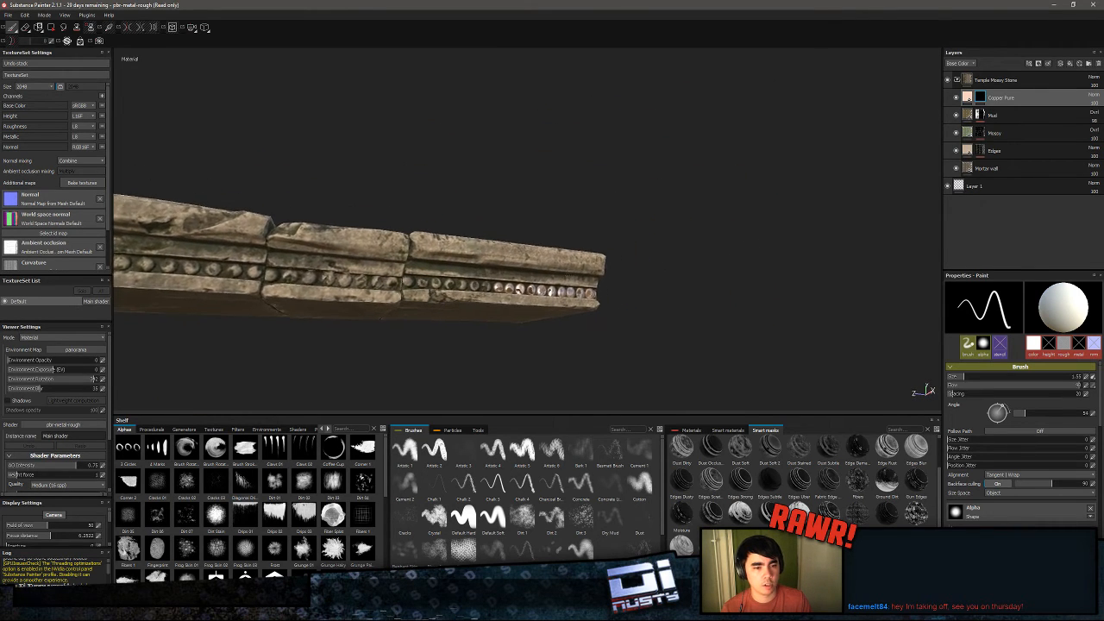
pyautogui.keyDown('alt'); pyautogui.moveTo(789, 266); pyautogui.dragTo(784, 269); pyautogui.keyUp('alt')
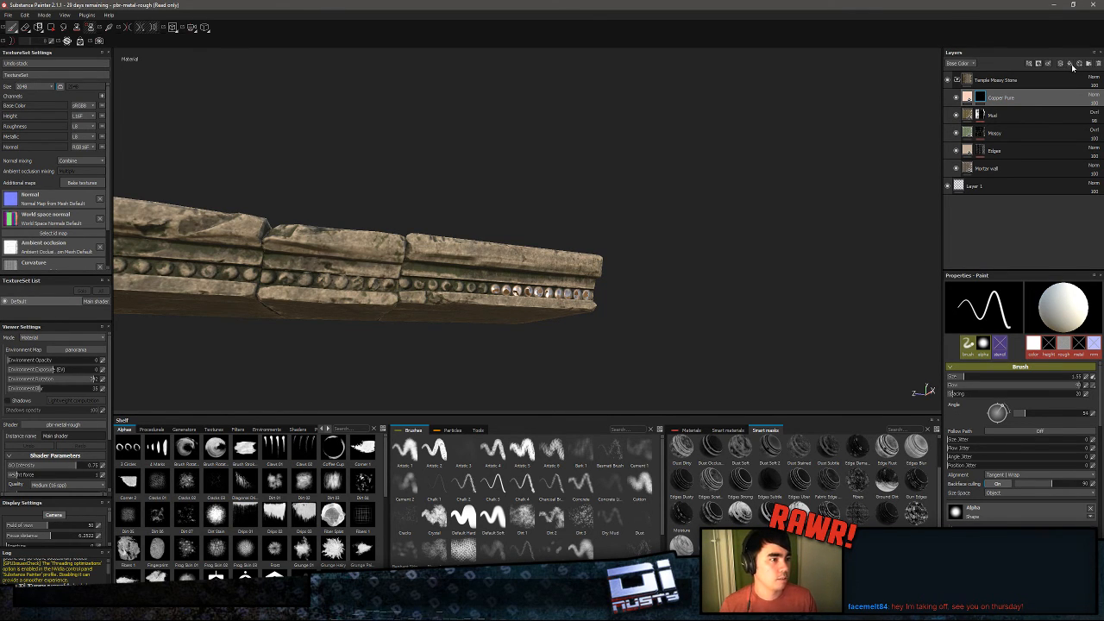
pyautogui.rightClick(1041, 94)
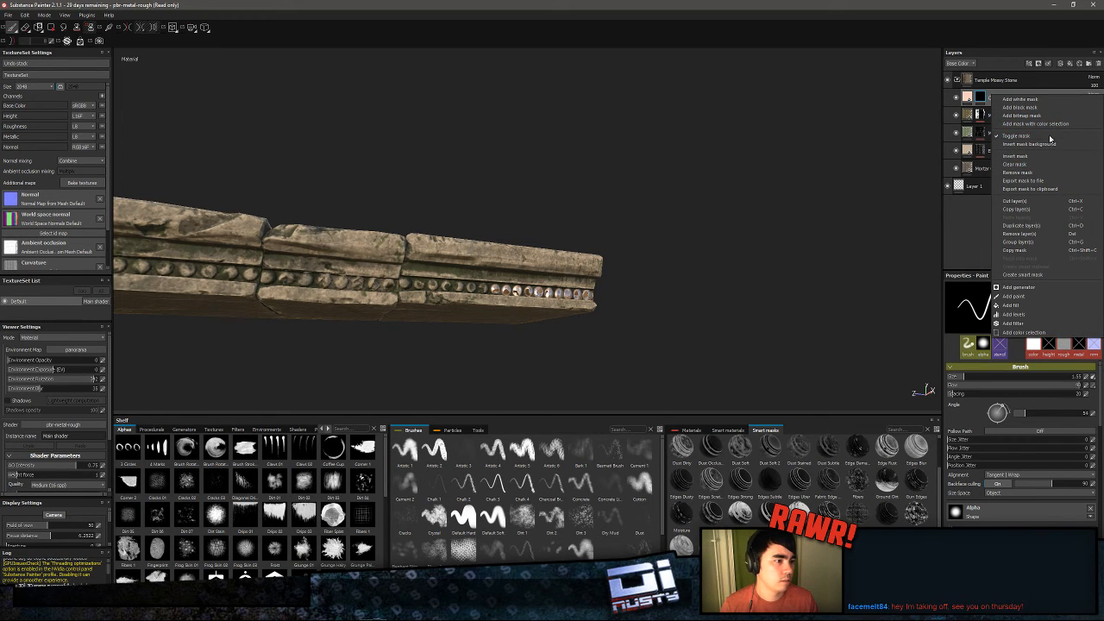
pyautogui.click(1048, 45)
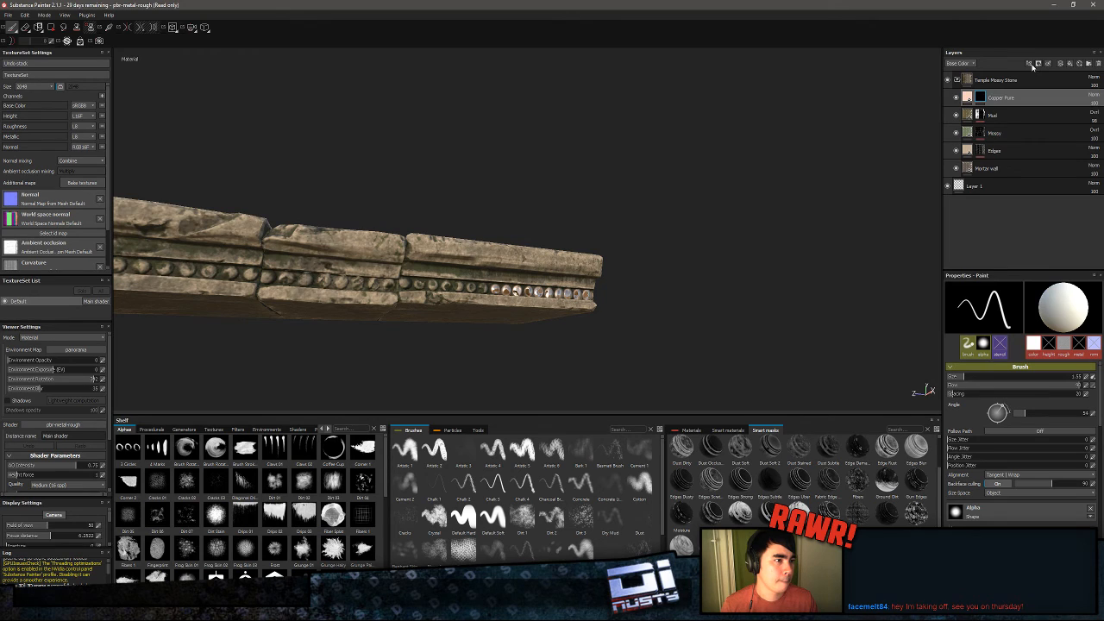
pyautogui.click(1039, 65)
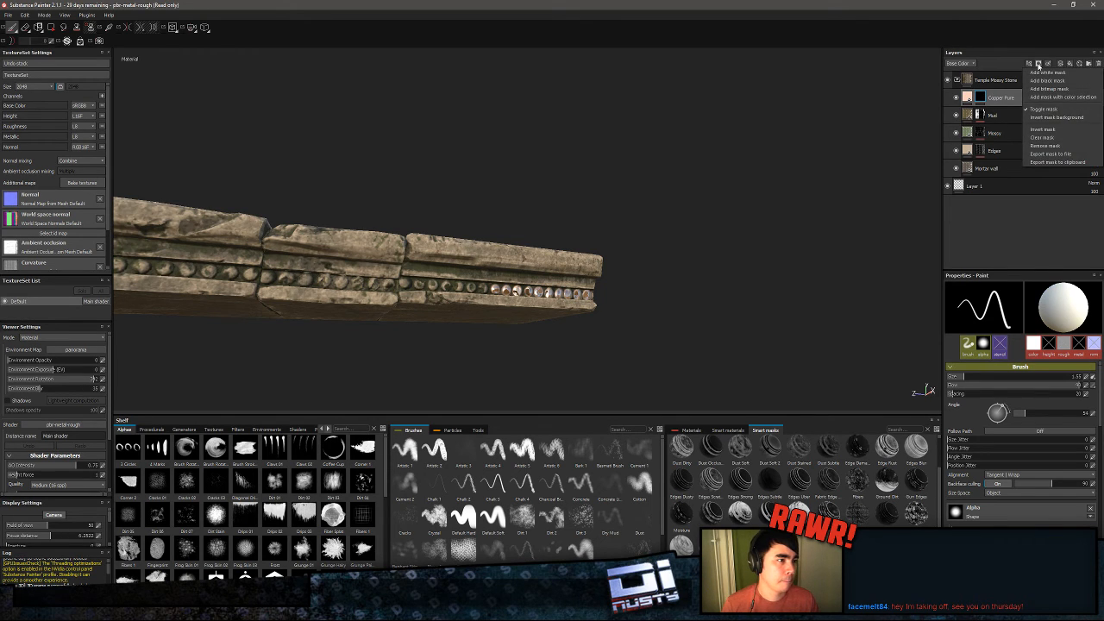
pyautogui.click(1021, 40)
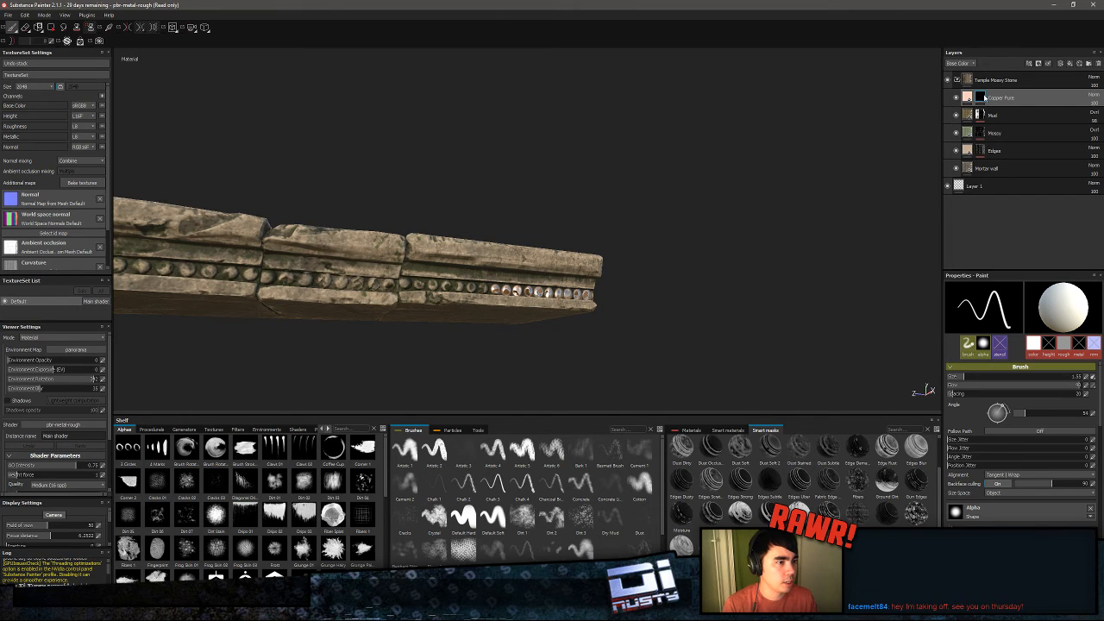
# - Apply an edges smart mask to the Copper Pure mask, setting its MG Metal Edge Wear's Wear Contrast to 0.48 and raising Ambient Occlusion Masking
pyautogui.moveTo(715, 483); pyautogui.dragTo(991, 97)
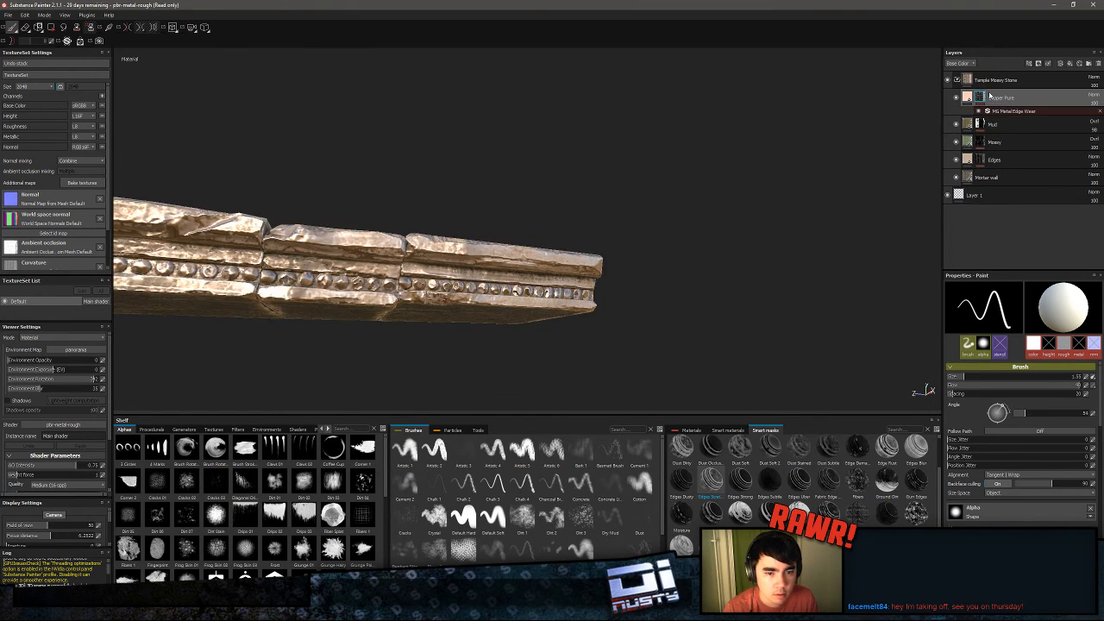
pyautogui.click(1031, 111)
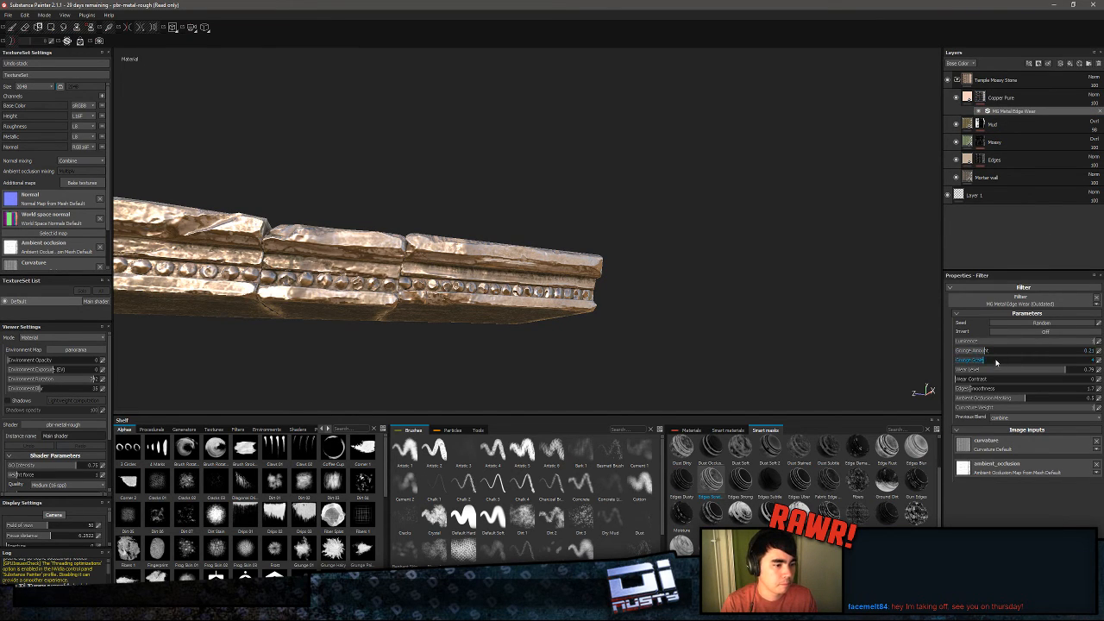
pyautogui.moveTo(958, 382); pyautogui.dragTo(1095, 398)
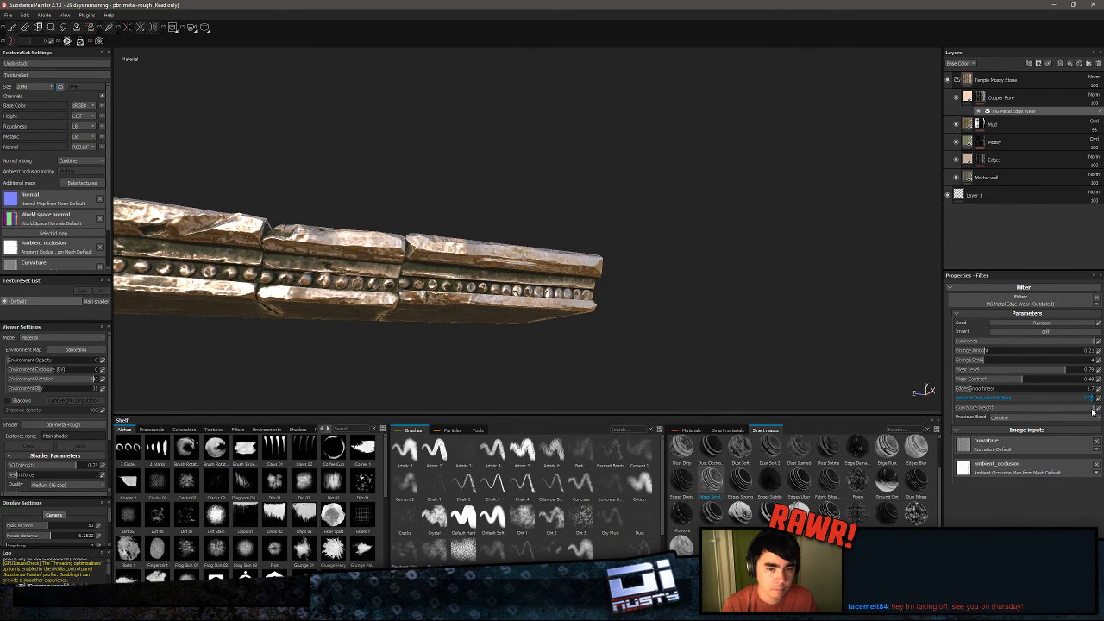
# - Inspect the trim's edge wear up close and lower Edges Smoothness in the copper mask's MG Metal Edge Wear
pyautogui.click(1003, 98)
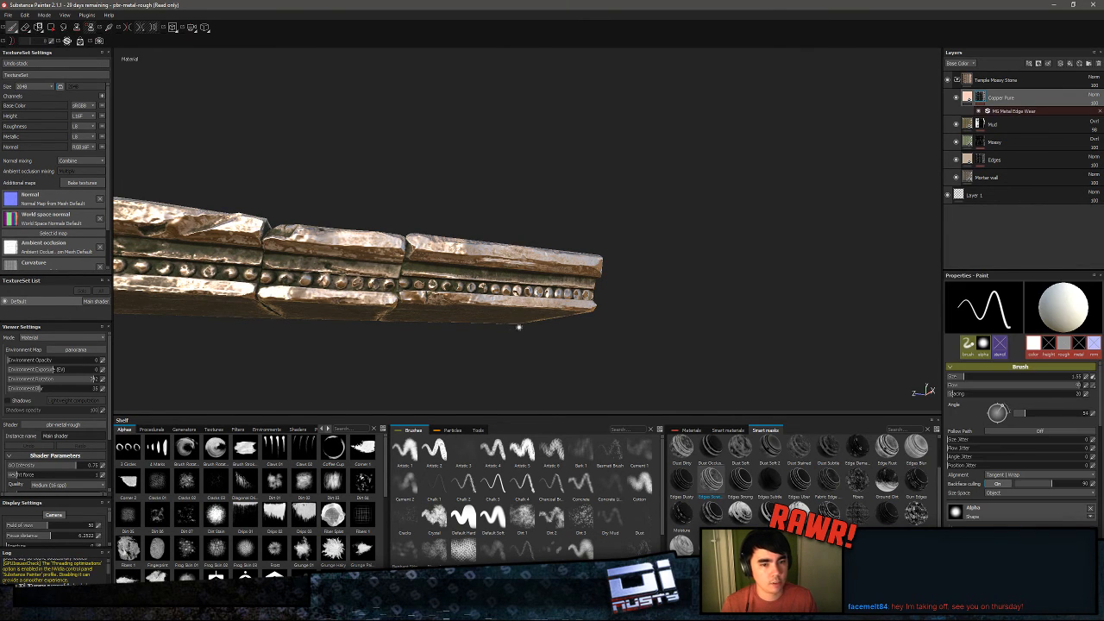
pyautogui.moveTo(507, 294)
pyautogui.keyDown('alt'); pyautogui.mouseDown(button='right')
pyautogui.moveTo(478, 286)
pyautogui.moveTo(501, 290)
pyautogui.mouseUp(button='right'); pyautogui.keyUp('alt')
pyautogui.click(501, 290)
pyautogui.moveTo(501, 290)
pyautogui.mouseDown()
pyautogui.moveTo(868, 345)
pyautogui.moveTo(561, 308)
pyautogui.moveTo(845, 339)
pyautogui.moveTo(927, 229)
pyautogui.mouseUp()
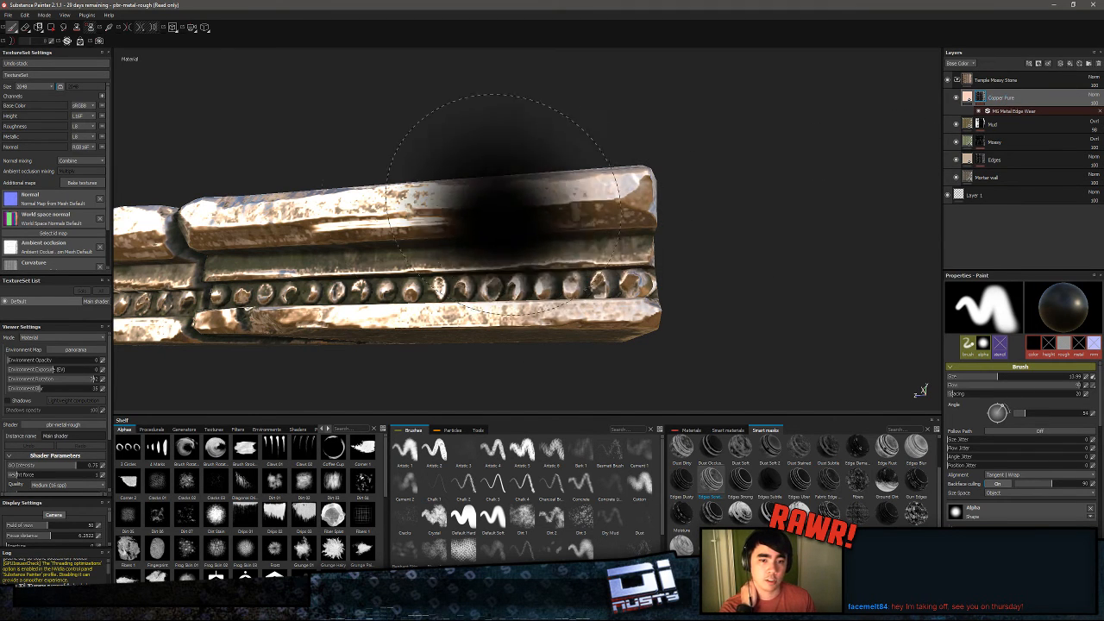
pyautogui.click(1063, 113)
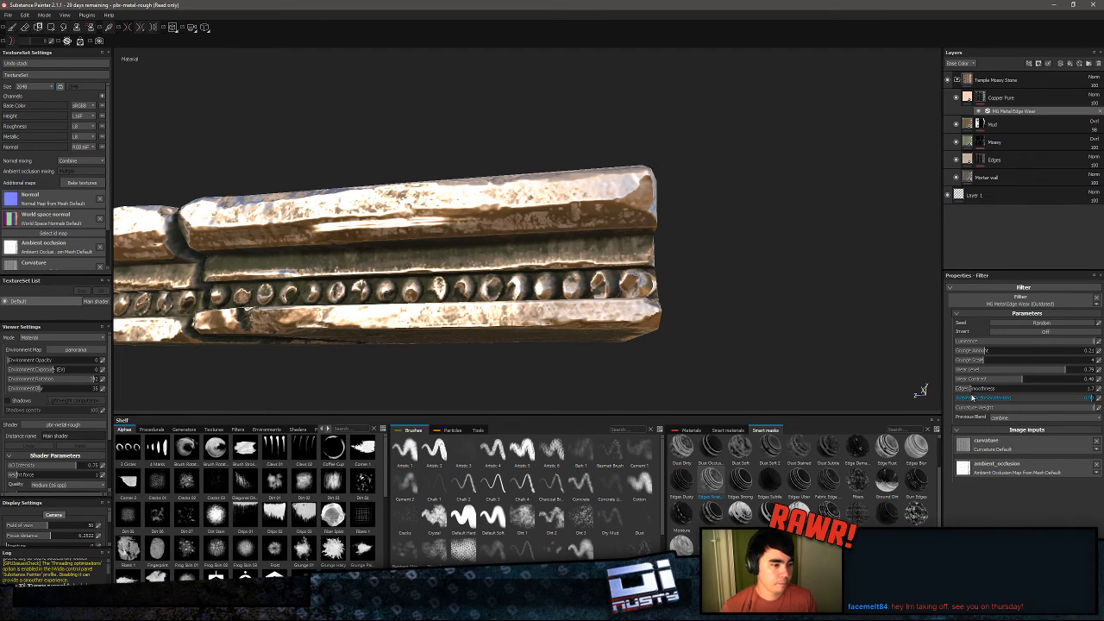
pyautogui.moveTo(977, 392)
pyautogui.mouseDown()
pyautogui.moveTo(894, 390)
pyautogui.moveTo(976, 396)
pyautogui.moveTo(961, 394)
pyautogui.mouseUp()
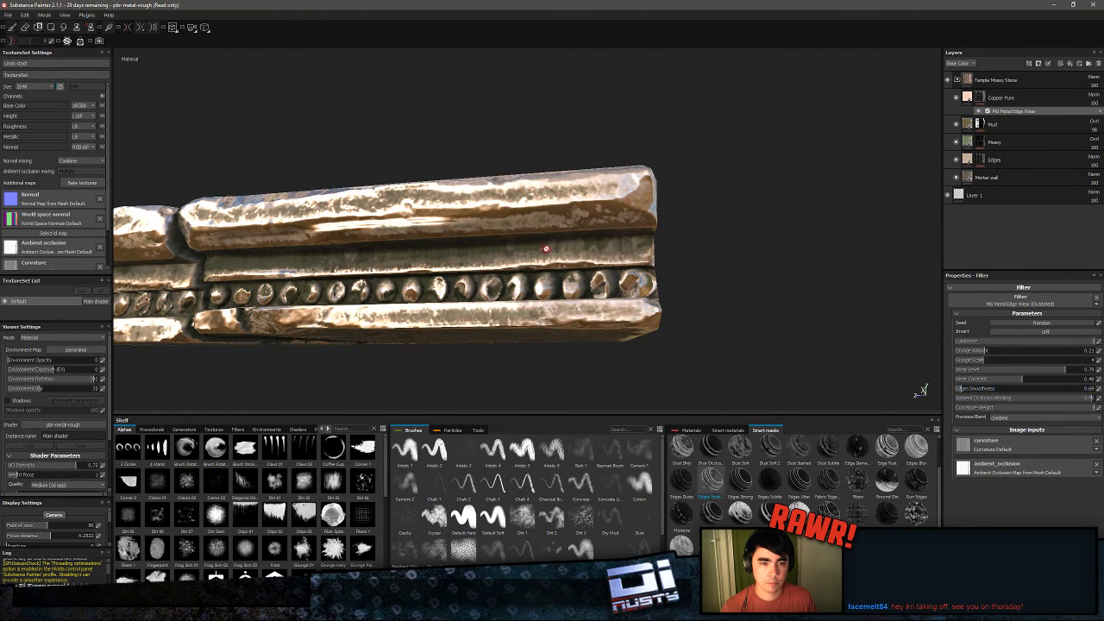
# - Add a paint effect above MG Metal Edge Wear in the Copper Pure layer's mask
pyautogui.click(1026, 96)
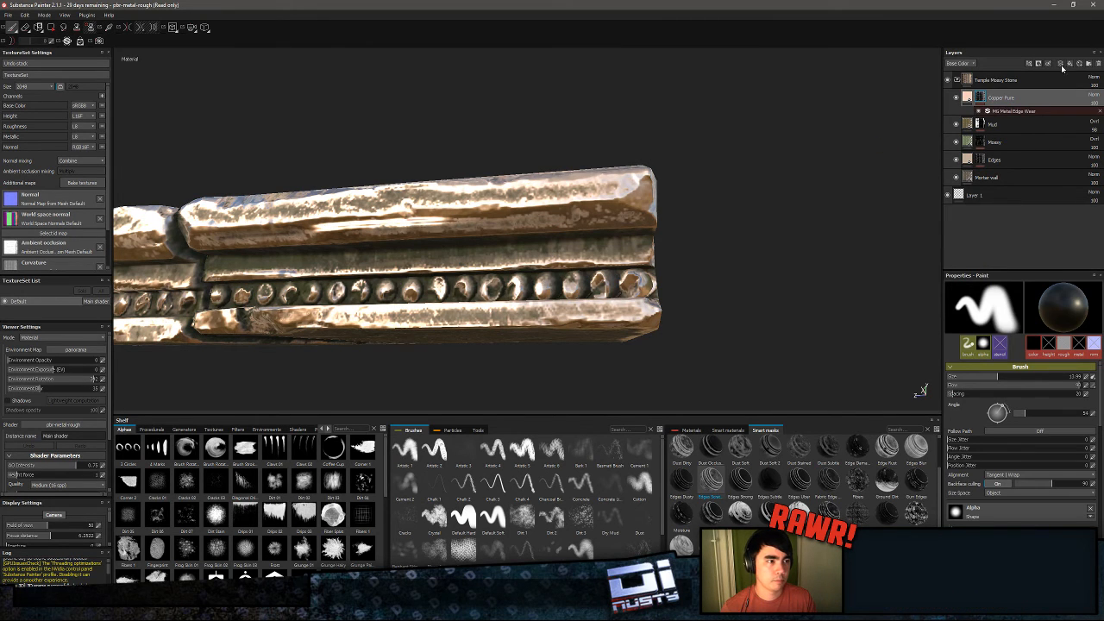
pyautogui.rightClick(1030, 96)
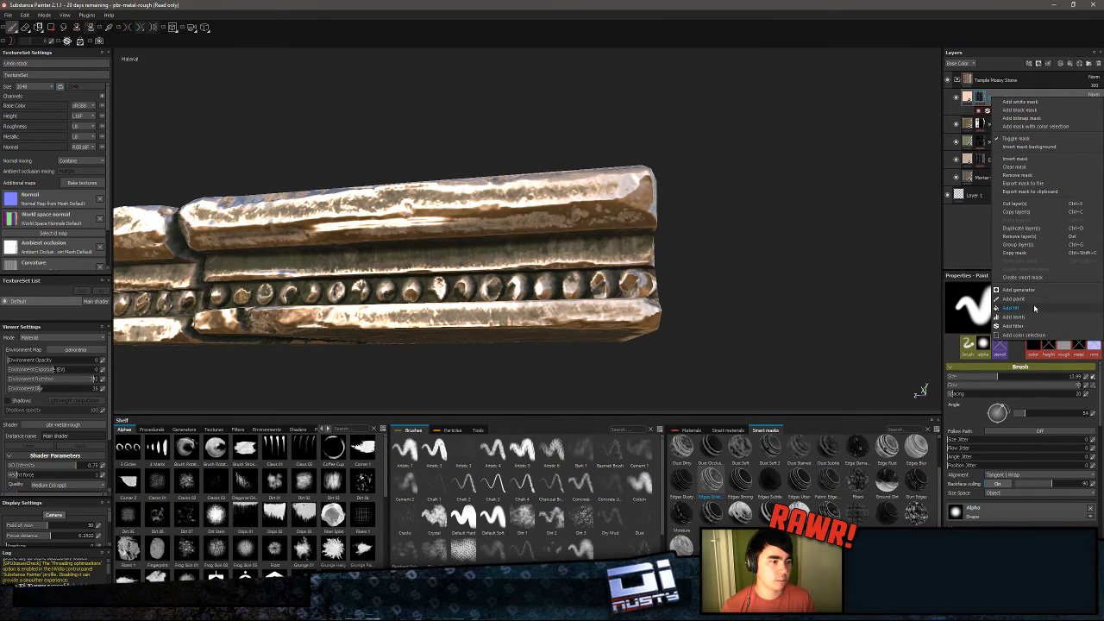
pyautogui.click(1038, 300)
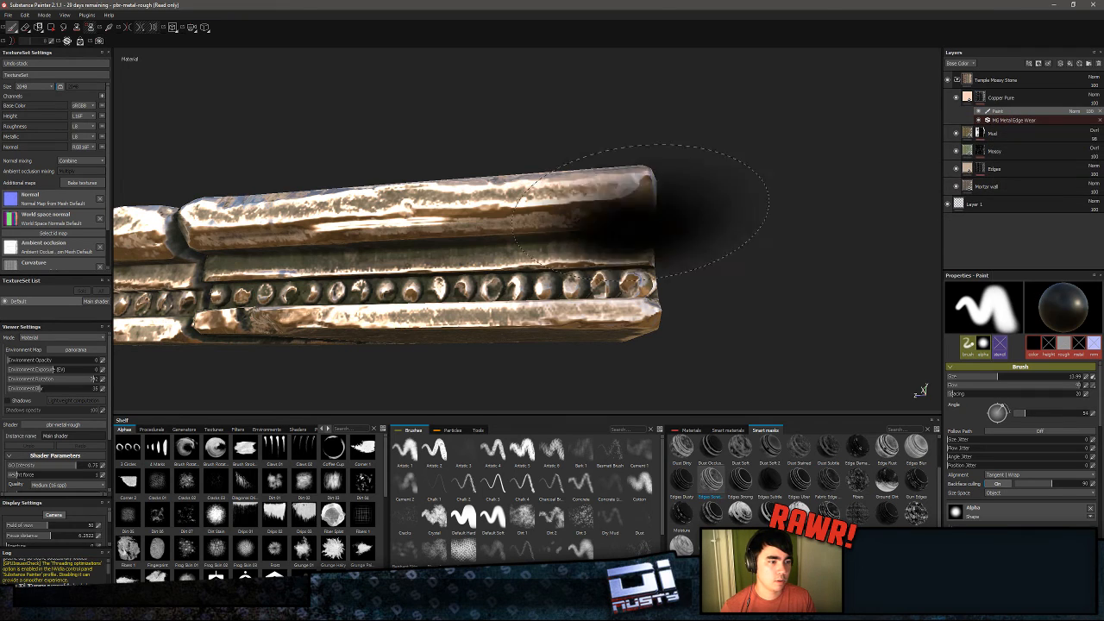
# - With a smaller, hard-edged black brush, paint the copper out of the upper stone band along the whole trim
pyautogui.press('[')
pyautogui.keyDown('ctrl'); pyautogui.moveTo(576, 219); pyautogui.dragTo(576, 173, button='right'); pyautogui.keyUp('ctrl')
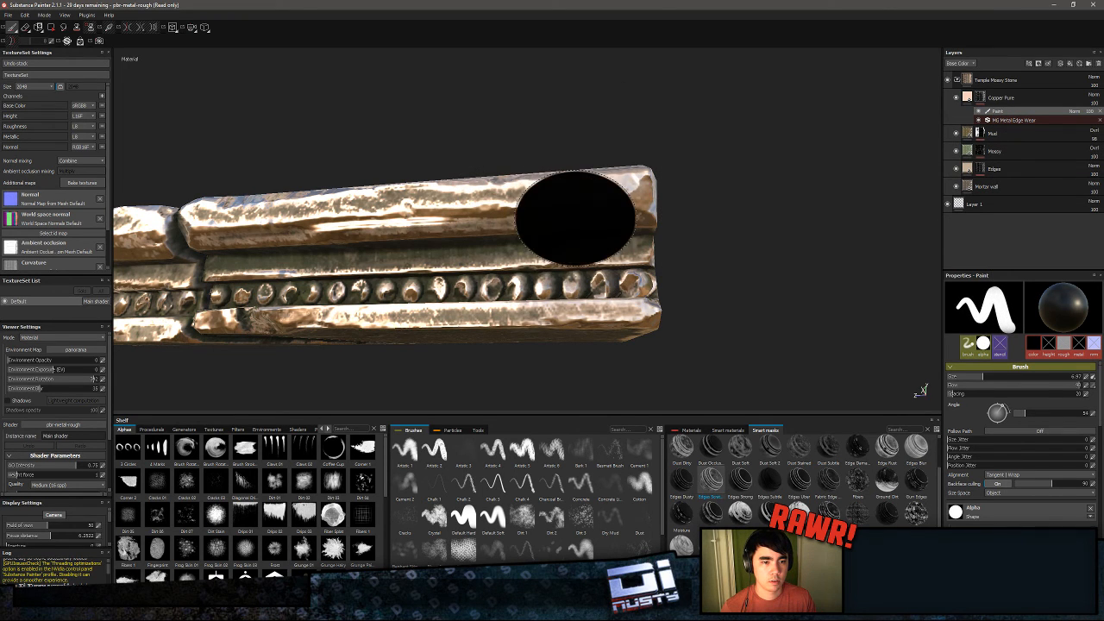
pyautogui.moveTo(541, 211)
pyautogui.mouseDown()
pyautogui.moveTo(461, 213)
pyautogui.moveTo(621, 191)
pyautogui.moveTo(357, 198)
pyautogui.moveTo(250, 223)
pyautogui.mouseUp()
pyautogui.keyDown('alt'); pyautogui.moveTo(278, 224); pyautogui.dragTo(786, 244, button='middle'); pyautogui.keyUp('alt')
pyautogui.keyDown('alt'); pyautogui.moveTo(786, 244); pyautogui.dragTo(630, 244, button='right'); pyautogui.keyUp('alt')
pyautogui.moveTo(630, 244); pyautogui.dragTo(226, 262)
pyautogui.keyDown('alt'); pyautogui.moveTo(288, 261); pyautogui.dragTo(678, 233, button='middle'); pyautogui.keyUp('alt')
pyautogui.moveTo(535, 227); pyautogui.dragTo(302, 243)
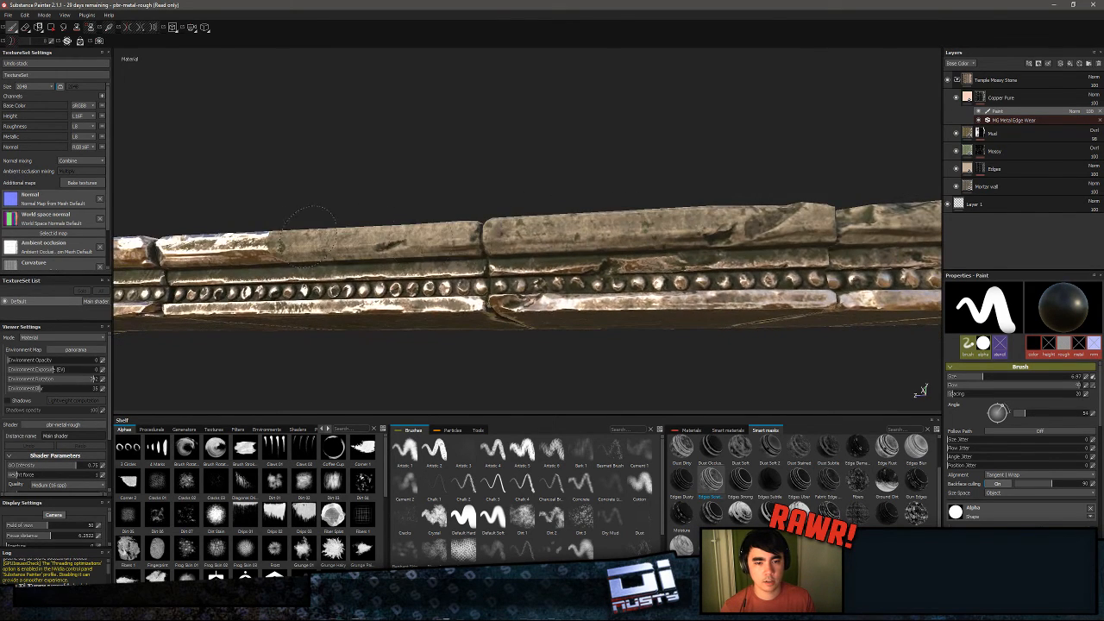
pyautogui.keyDown('alt'); pyautogui.moveTo(302, 243); pyautogui.dragTo(605, 227, button='middle'); pyautogui.keyUp('alt')
pyautogui.moveTo(553, 229); pyautogui.dragTo(221, 246)
pyautogui.keyDown('alt'); pyautogui.moveTo(221, 246); pyautogui.dragTo(638, 233, button='middle'); pyautogui.keyUp('alt')
pyautogui.moveTo(638, 233); pyautogui.dragTo(191, 251)
pyautogui.keyDown('alt'); pyautogui.moveTo(191, 251); pyautogui.dragTo(679, 223, button='middle'); pyautogui.keyUp('alt')
pyautogui.moveTo(679, 224); pyautogui.dragTo(303, 259)
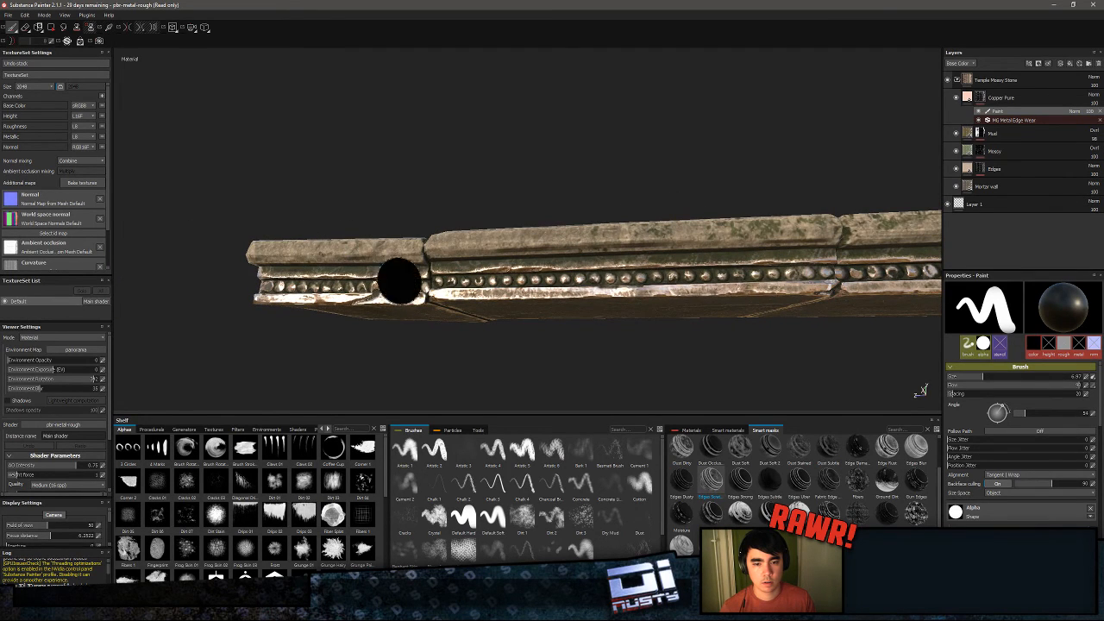
# - Shrink the brush further and mask the copper out of the narrow ledge just above the beads on one block
pyautogui.moveTo(417, 290)
pyautogui.keyDown('alt'); pyautogui.mouseDown(button='right')
pyautogui.moveTo(552, 365)
pyautogui.moveTo(602, 227)
pyautogui.mouseUp(button='right'); pyautogui.keyUp('alt')
pyautogui.keyDown('alt'); pyautogui.moveTo(603, 227); pyautogui.dragTo(580, 215); pyautogui.keyUp('alt')
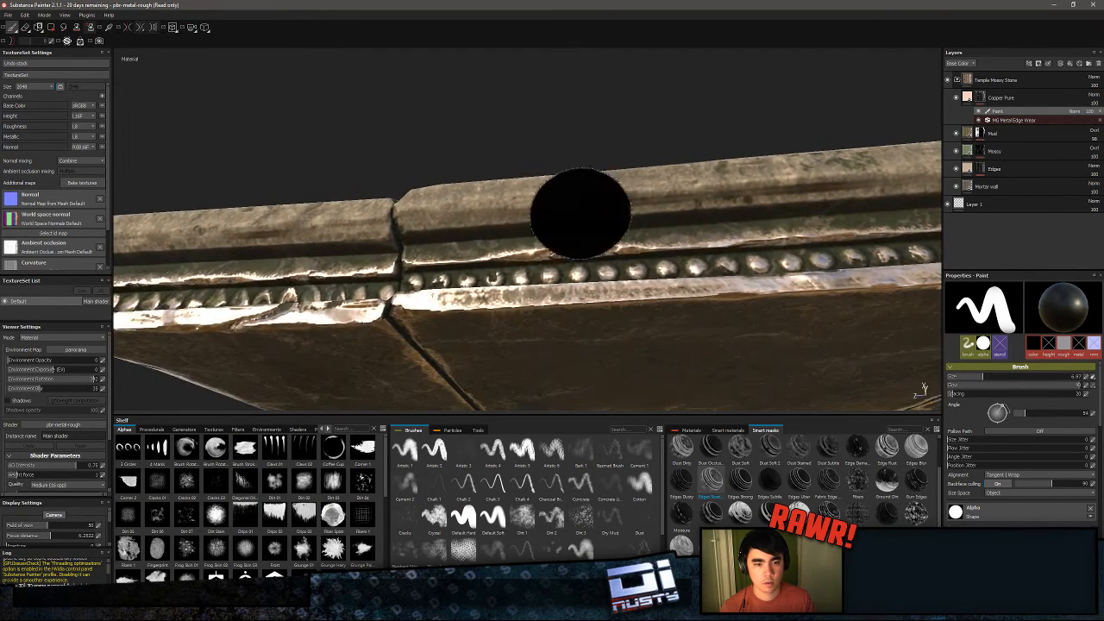
pyautogui.keyDown('ctrl'); pyautogui.moveTo(555, 253); pyautogui.dragTo(417, 260, button='right'); pyautogui.keyUp('ctrl')
pyautogui.moveTo(532, 256)
pyautogui.mouseDown()
pyautogui.moveTo(902, 228)
pyautogui.moveTo(888, 232)
pyautogui.mouseUp()
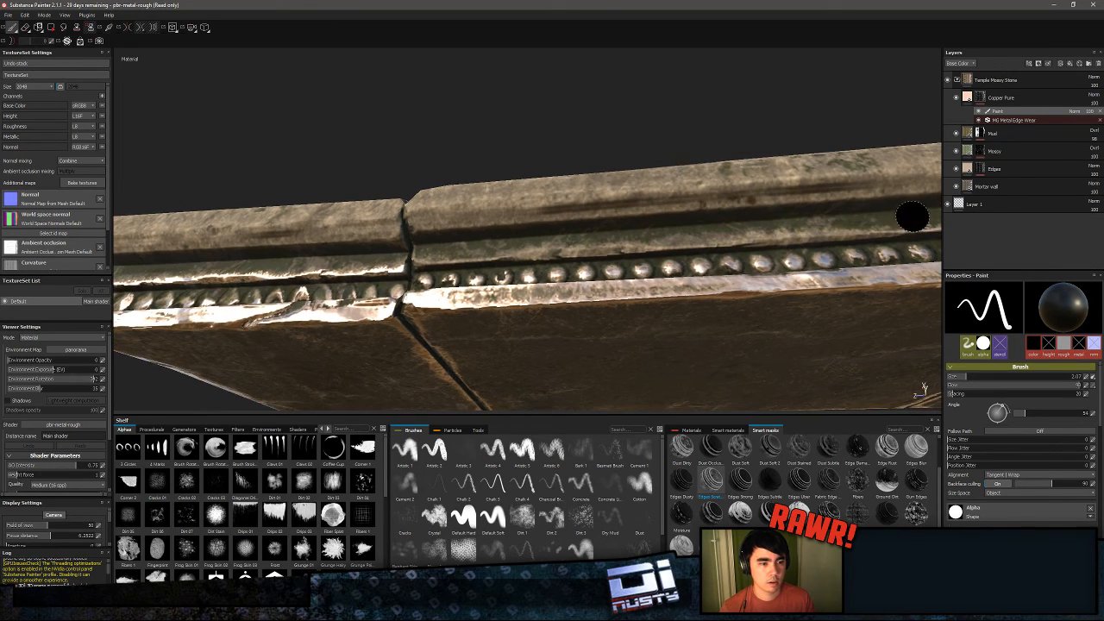
# - Reduce the brush size and paint the copper out of the lower stone band beneath the beads, starting from the long block beside the end block
pyautogui.moveTo(542, 202)
pyautogui.keyDown('alt'); pyautogui.mouseDown()
pyautogui.moveTo(569, 230)
pyautogui.moveTo(531, 285)
pyautogui.mouseUp(); pyautogui.keyUp('alt')
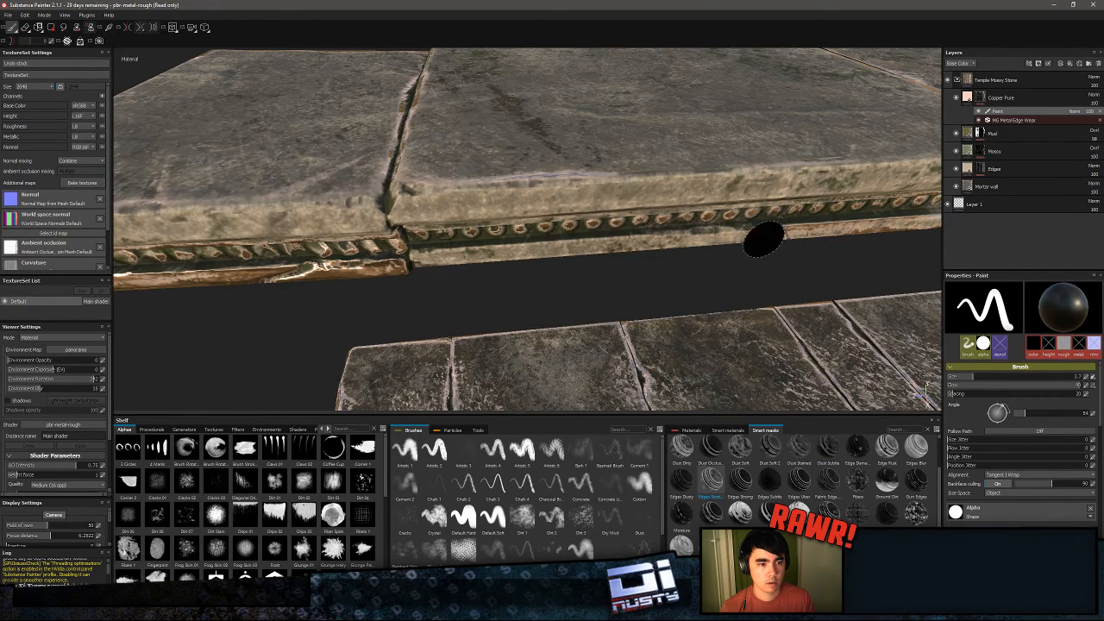
pyautogui.click(765, 239)
pyautogui.moveTo(732, 239)
pyautogui.keyDown('ctrl'); pyautogui.mouseDown(button='right')
pyautogui.moveTo(709, 239)
pyautogui.moveTo(733, 238)
pyautogui.mouseUp(button='right'); pyautogui.keyUp('ctrl')
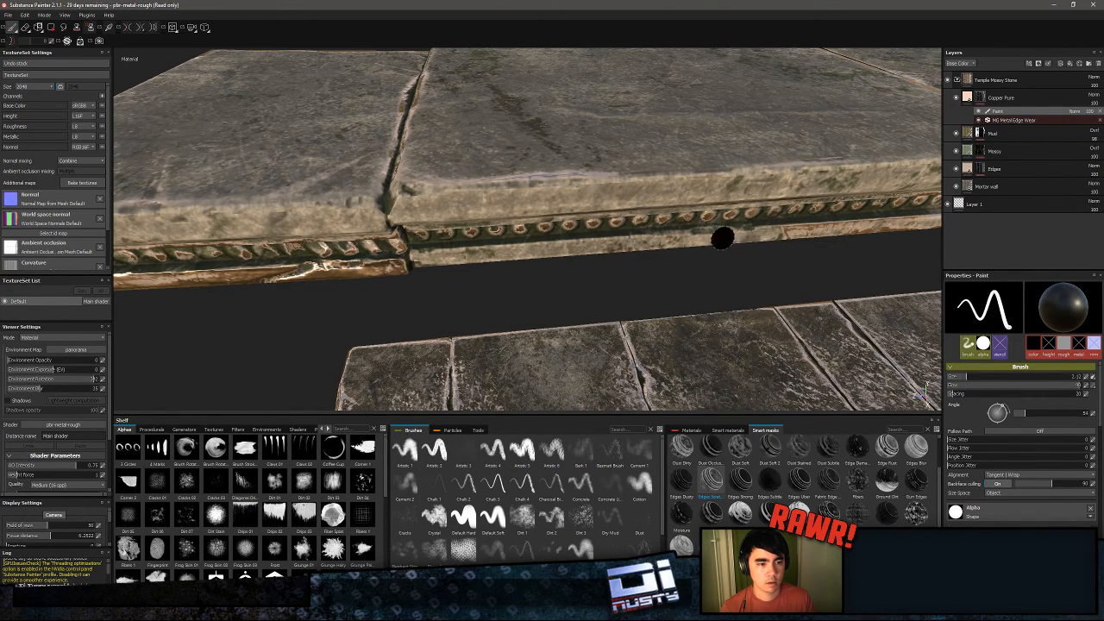
pyautogui.keyDown('alt'); pyautogui.moveTo(647, 252); pyautogui.dragTo(729, 244); pyautogui.keyUp('alt')
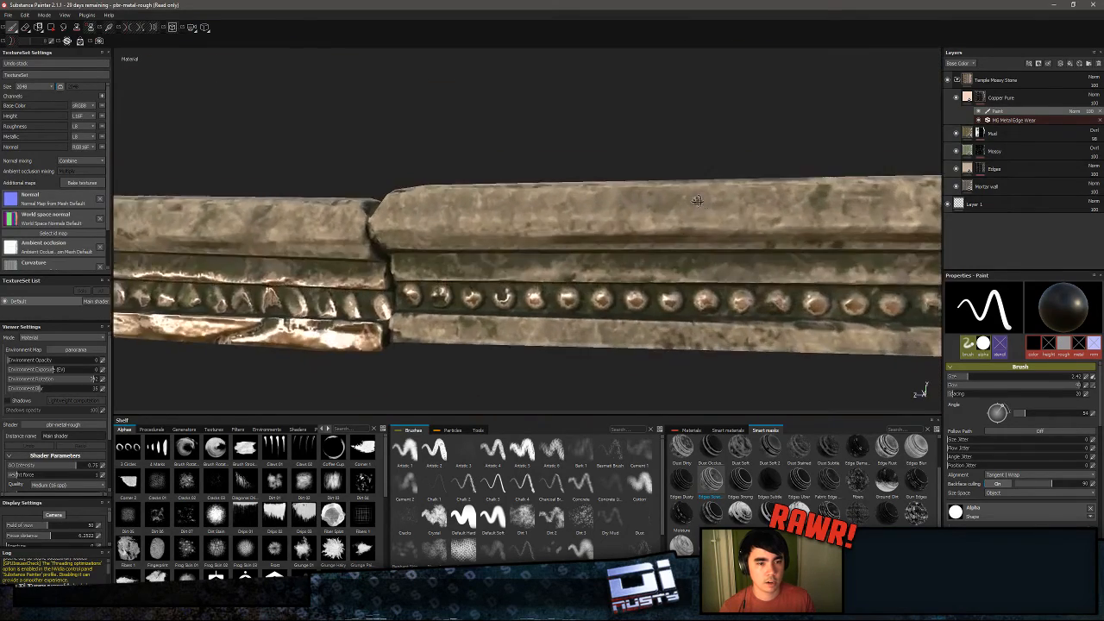
pyautogui.keyDown('alt'); pyautogui.moveTo(729, 244); pyautogui.dragTo(557, 180, button='middle'); pyautogui.keyUp('alt')
pyautogui.scroll(-1, 557, 181)
pyautogui.keyDown('alt'); pyautogui.moveTo(509, 192); pyautogui.dragTo(716, 207); pyautogui.keyUp('alt')
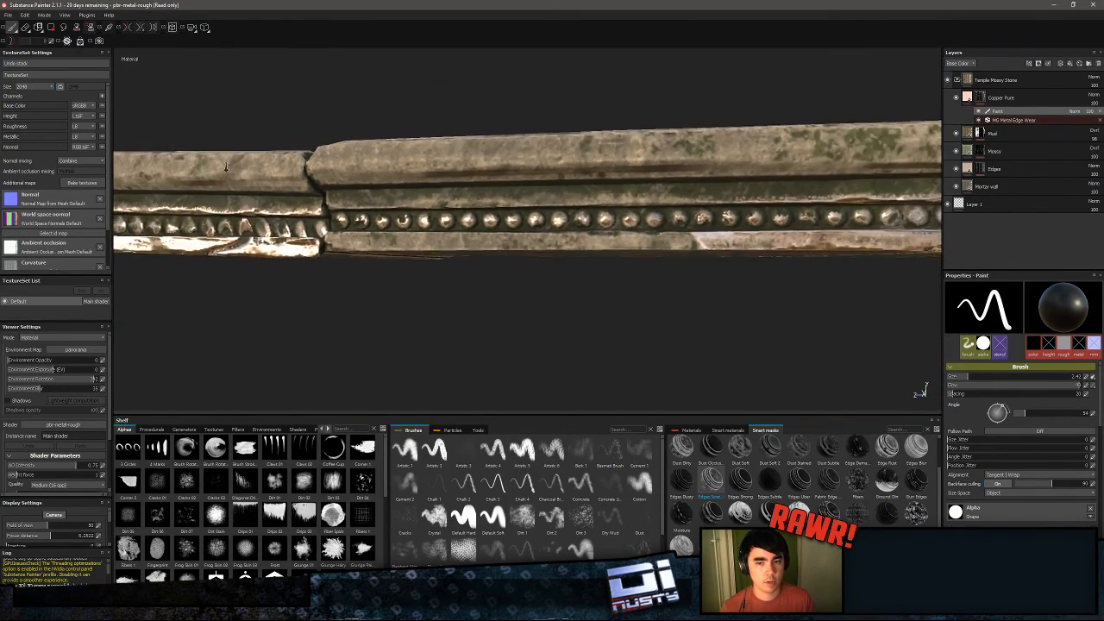
pyautogui.keyDown('alt'); pyautogui.moveTo(716, 207); pyautogui.dragTo(469, 216, button='middle'); pyautogui.keyUp('alt')
pyautogui.keyDown('alt'); pyautogui.moveTo(468, 217); pyautogui.dragTo(434, 239); pyautogui.keyUp('alt')
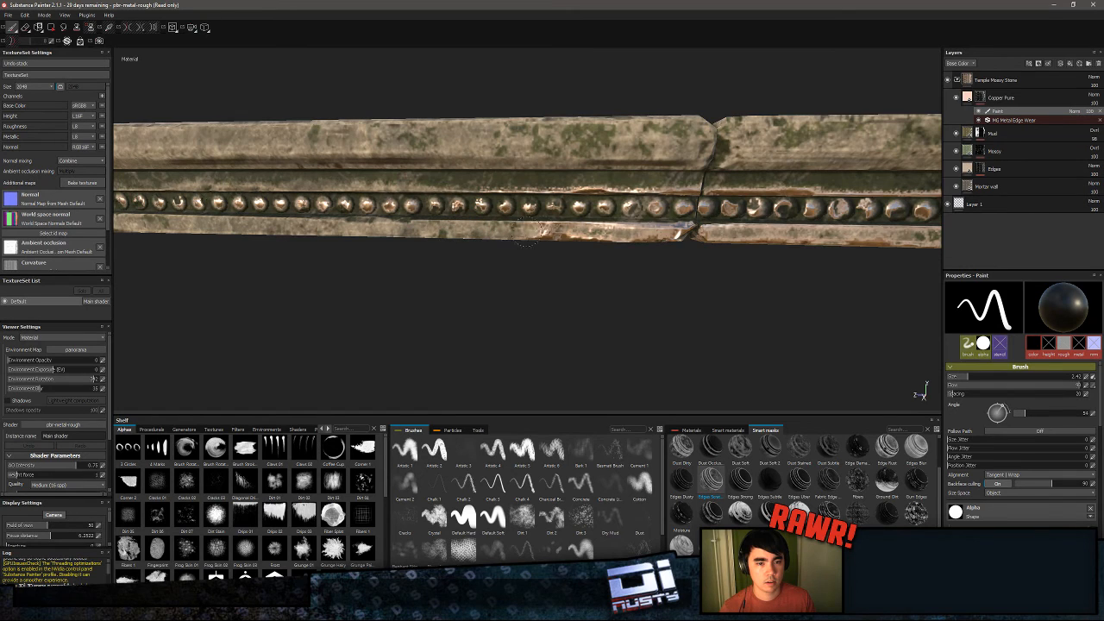
pyautogui.moveTo(526, 239)
pyautogui.mouseDown()
pyautogui.moveTo(677, 231)
pyautogui.moveTo(488, 230)
pyautogui.mouseUp()
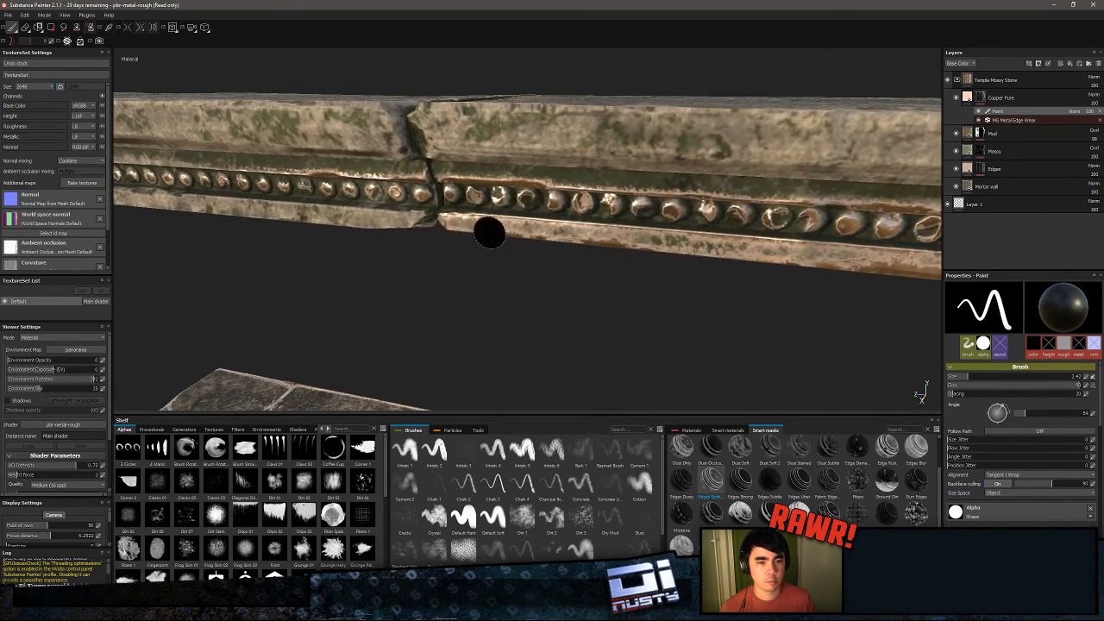
# - Continue masking the copper out of the band below the beads across the trim's middle blocks
pyautogui.moveTo(609, 240); pyautogui.dragTo(824, 258)
pyautogui.keyDown('alt'); pyautogui.moveTo(824, 259); pyautogui.dragTo(570, 236, button='middle'); pyautogui.keyUp('alt')
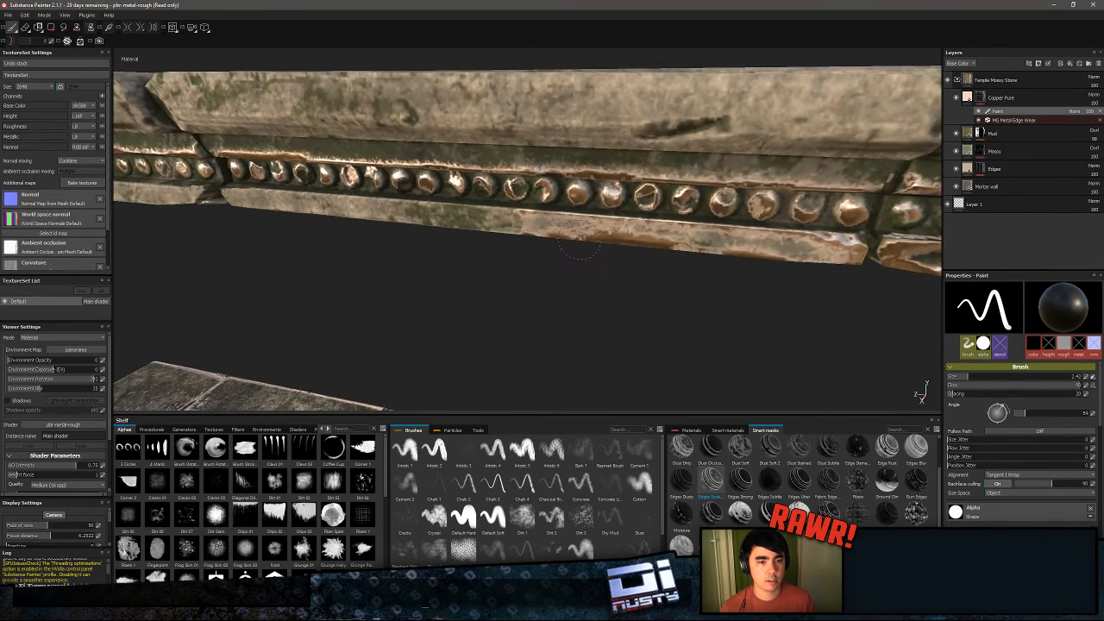
pyautogui.moveTo(570, 236); pyautogui.dragTo(794, 250)
pyautogui.keyDown('alt'); pyautogui.moveTo(795, 250); pyautogui.dragTo(602, 247, button='middle'); pyautogui.keyUp('alt')
pyautogui.moveTo(602, 247); pyautogui.dragTo(916, 264)
pyautogui.keyDown('alt'); pyautogui.moveTo(916, 264); pyautogui.dragTo(624, 235, button='middle'); pyautogui.keyUp('alt')
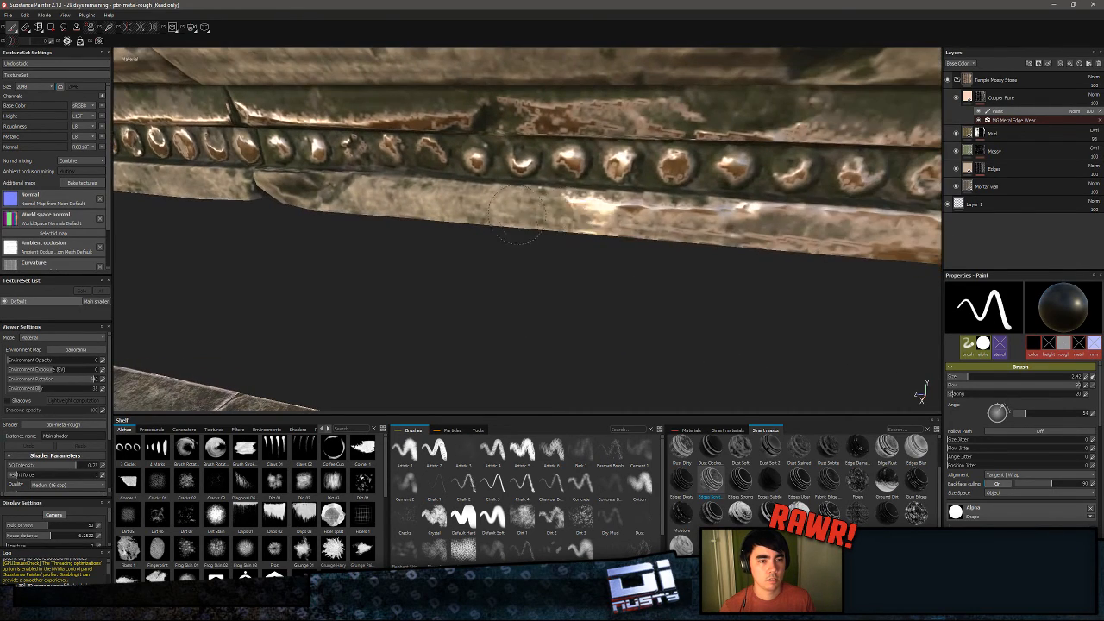
pyautogui.moveTo(545, 214); pyautogui.dragTo(749, 239)
pyautogui.keyDown('alt'); pyautogui.moveTo(750, 239); pyautogui.dragTo(469, 207, button='middle'); pyautogui.keyUp('alt')
# - From a low angle, paint the copper out of the narrow ledge above the beads along the middle blocks
pyautogui.keyDown('alt'); pyautogui.moveTo(470, 207); pyautogui.dragTo(621, 164); pyautogui.keyUp('alt')
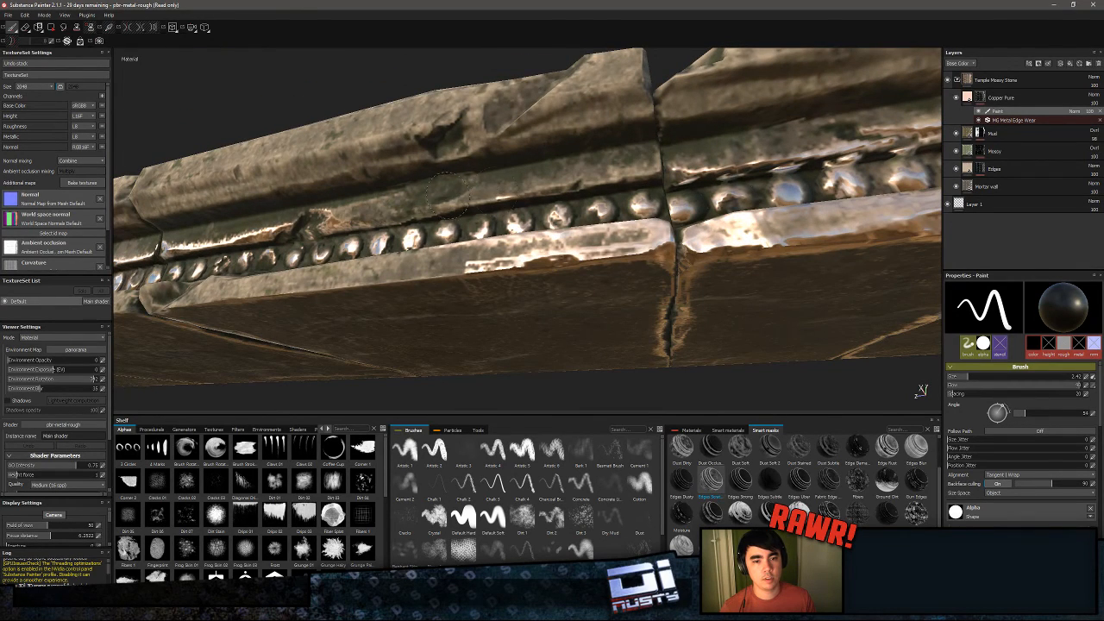
pyautogui.keyDown('alt'); pyautogui.moveTo(445, 195); pyautogui.dragTo(611, 189); pyautogui.keyUp('alt')
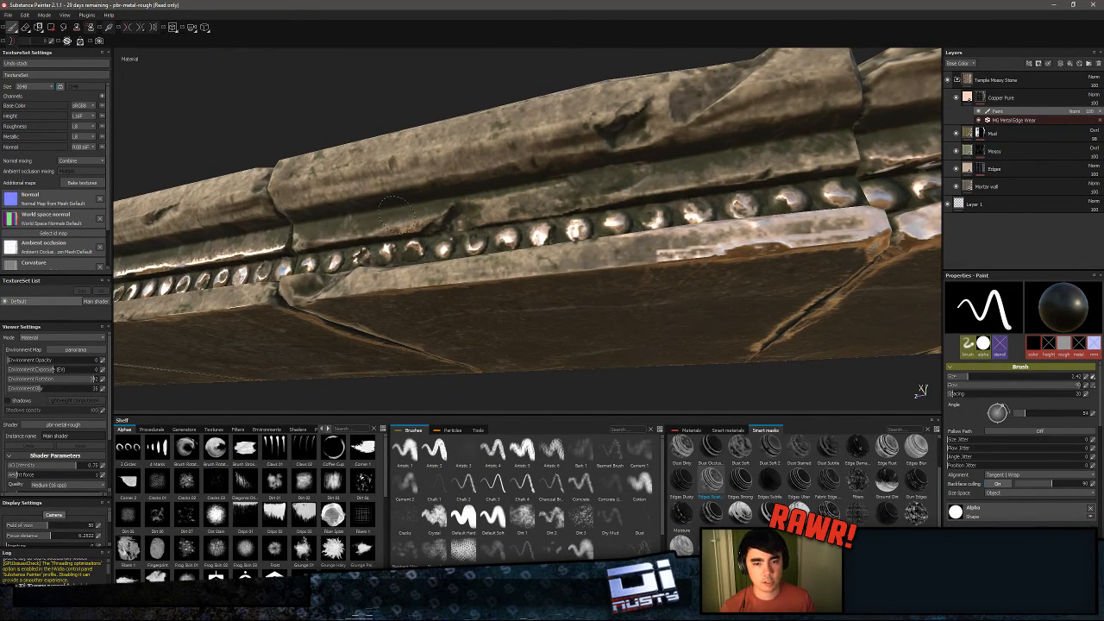
pyautogui.keyDown('alt'); pyautogui.moveTo(392, 213); pyautogui.dragTo(653, 197); pyautogui.keyUp('alt')
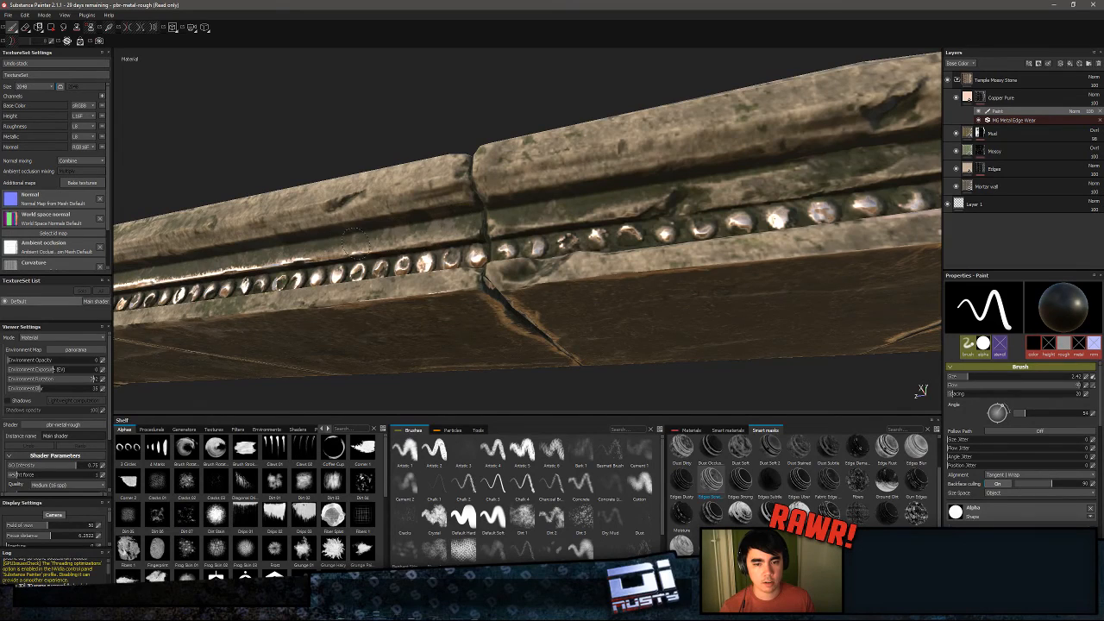
pyautogui.keyDown('alt'); pyautogui.moveTo(355, 242); pyautogui.dragTo(569, 239); pyautogui.keyUp('alt')
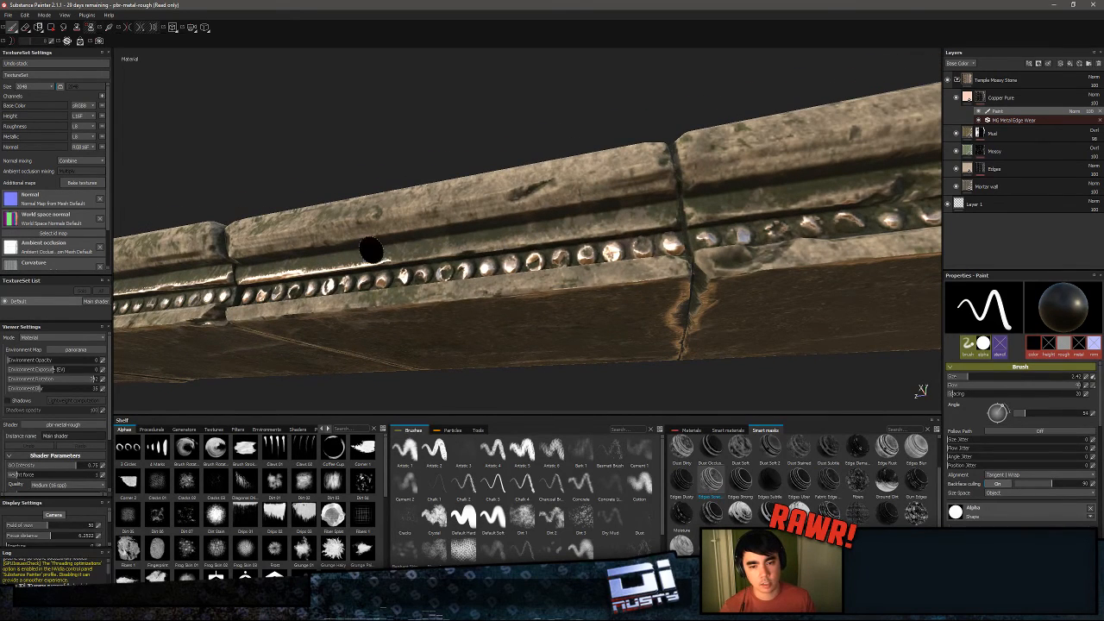
pyautogui.keyDown('alt'); pyautogui.keyDown('shift'); pyautogui.moveTo(242, 274); pyautogui.dragTo(502, 252); pyautogui.keyUp('shift'); pyautogui.keyUp('alt')
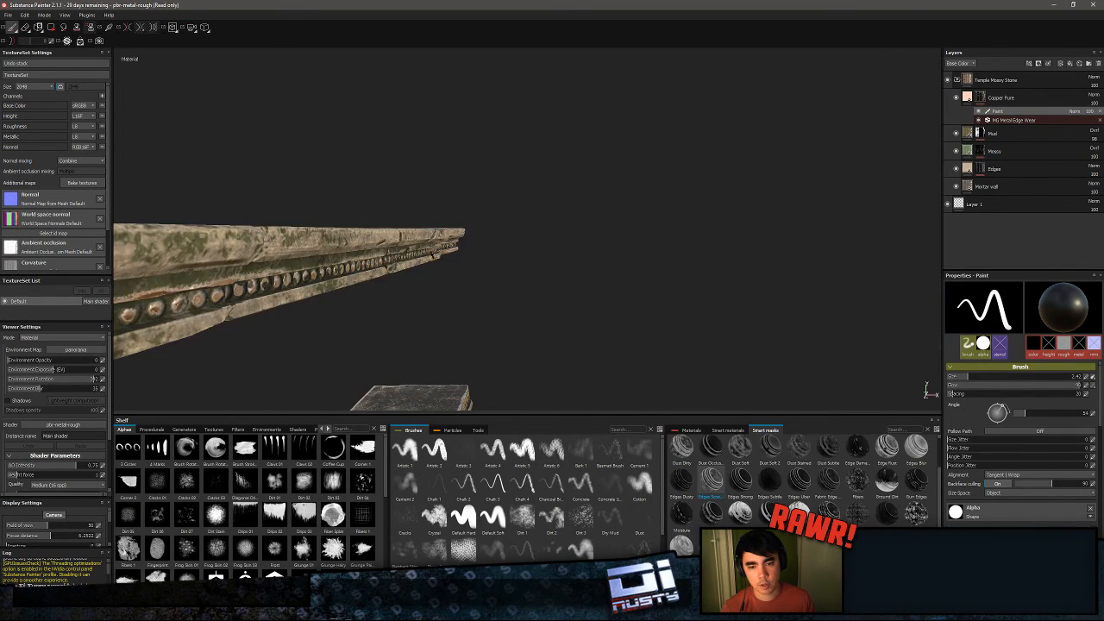
pyautogui.moveTo(426, 250)
pyautogui.keyDown('alt'); pyautogui.mouseDown()
pyautogui.moveTo(457, 249)
pyautogui.moveTo(428, 242)
pyautogui.mouseUp(); pyautogui.keyUp('alt')
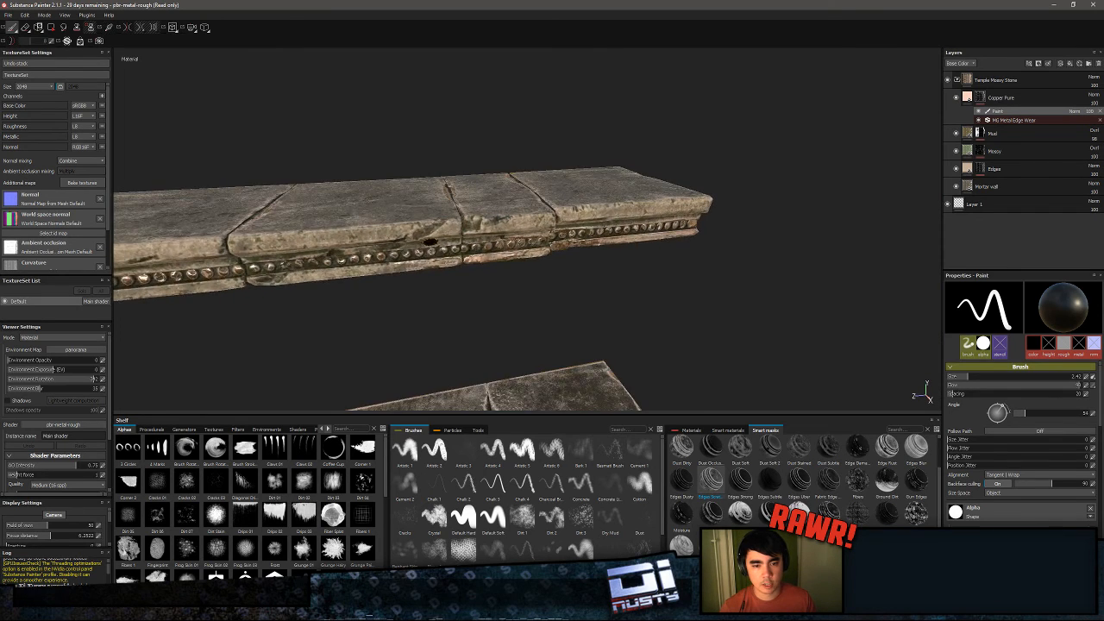
# - Mask the copper out of the band below the beads on the blocks at the far end of the trim
pyautogui.moveTo(430, 242)
pyautogui.keyDown('alt'); pyautogui.mouseDown(button='right')
pyautogui.moveTo(451, 281)
pyautogui.moveTo(397, 286)
pyautogui.mouseUp(button='right'); pyautogui.keyUp('alt')
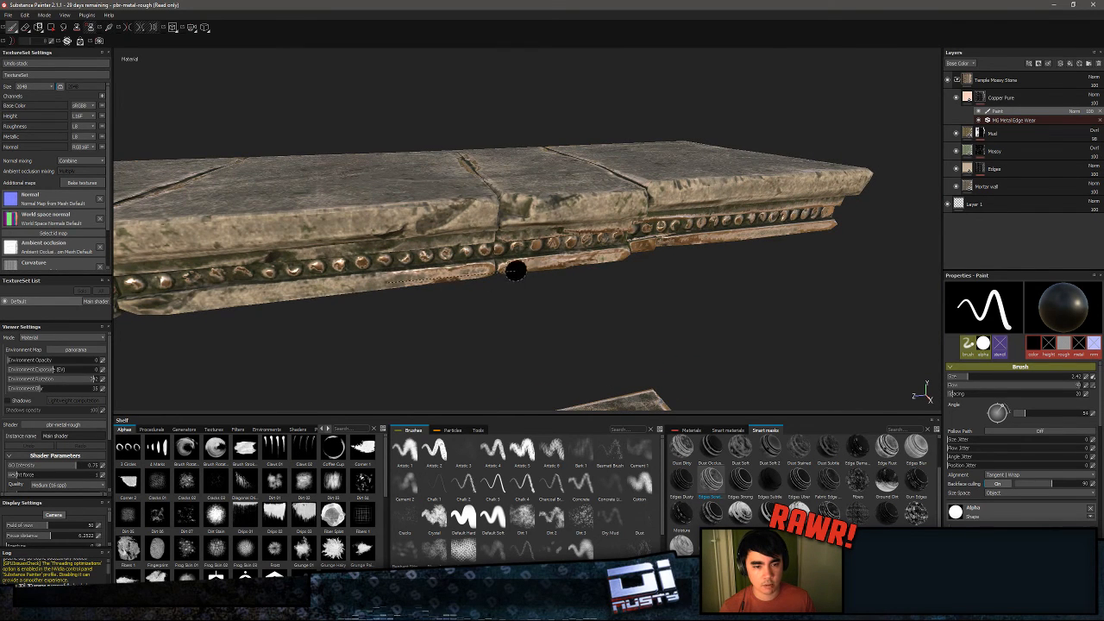
pyautogui.keyDown('alt'); pyautogui.moveTo(628, 256); pyautogui.dragTo(446, 253); pyautogui.keyUp('alt')
pyautogui.moveTo(383, 270)
pyautogui.keyDown('alt'); pyautogui.mouseDown()
pyautogui.moveTo(529, 279)
pyautogui.moveTo(416, 263)
pyautogui.mouseUp(); pyautogui.keyUp('alt')
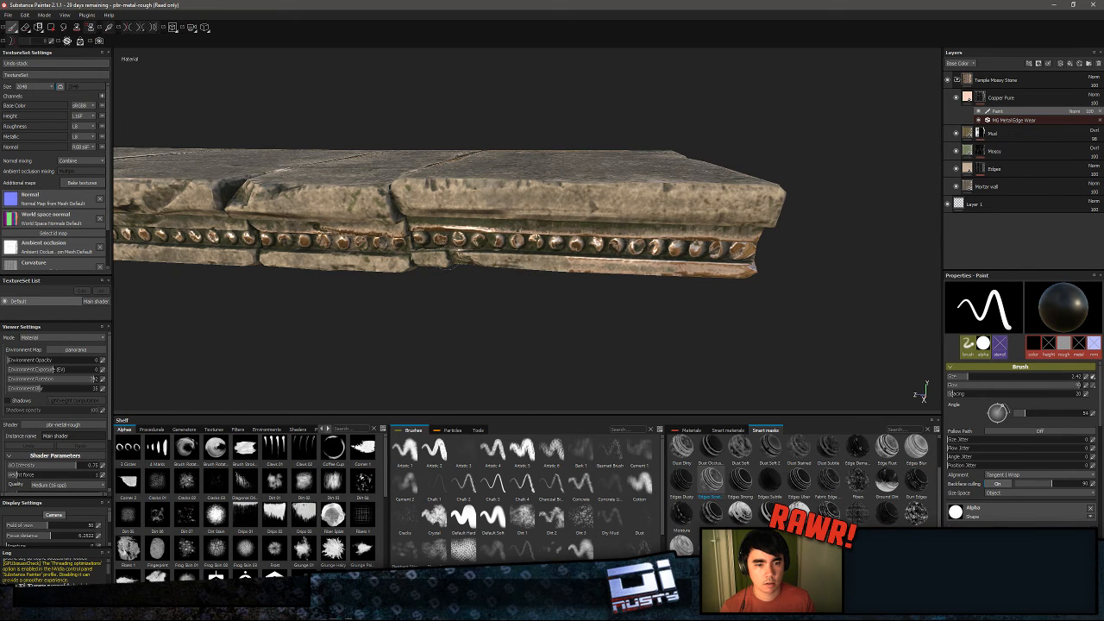
# - Paint the copper out of the ledge above the beads on the far-end blocks and clean up the end corner with a smaller brush
pyautogui.moveTo(757, 271)
pyautogui.keyDown('alt'); pyautogui.mouseDown()
pyautogui.moveTo(702, 259)
pyautogui.moveTo(832, 168)
pyautogui.mouseUp(); pyautogui.keyUp('alt')
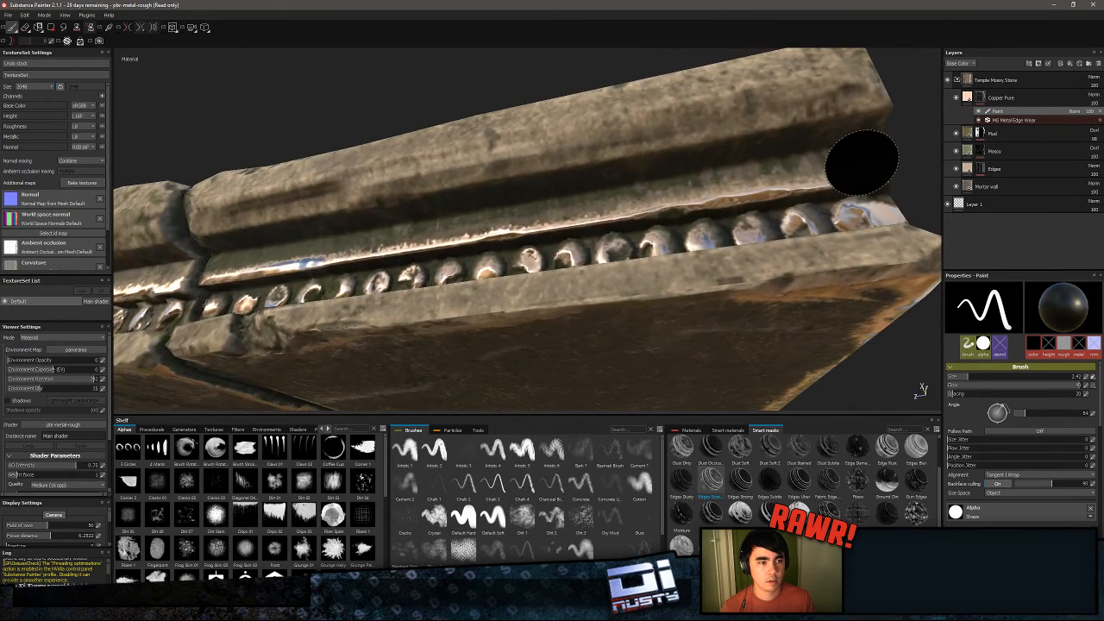
pyautogui.click(858, 164)
pyautogui.keyDown('shift'); pyautogui.click(200, 269); pyautogui.keyUp('shift')
pyautogui.keyDown('alt'); pyautogui.moveTo(200, 269); pyautogui.dragTo(506, 241); pyautogui.keyUp('alt')
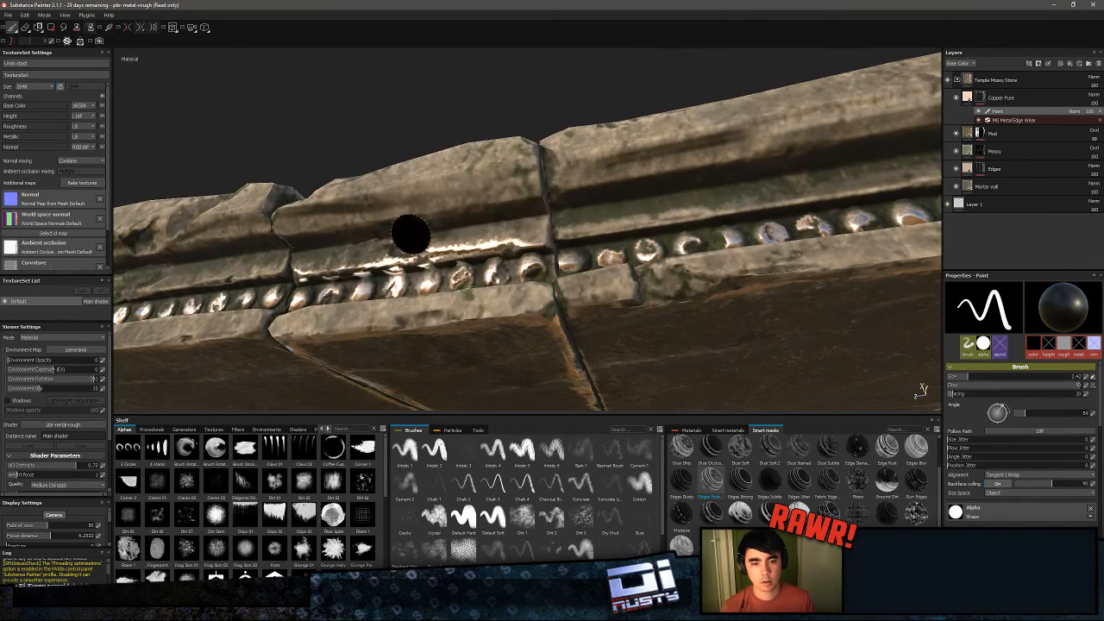
pyautogui.keyDown('alt'); pyautogui.moveTo(462, 271); pyautogui.dragTo(574, 295); pyautogui.keyUp('alt')
pyautogui.moveTo(763, 262)
pyautogui.keyDown('alt'); pyautogui.mouseDown()
pyautogui.moveTo(724, 263)
pyautogui.moveTo(738, 276)
pyautogui.mouseUp(); pyautogui.keyUp('alt')
pyautogui.keyDown('ctrl'); pyautogui.moveTo(738, 276); pyautogui.dragTo(706, 277, button='right'); pyautogui.keyUp('ctrl')
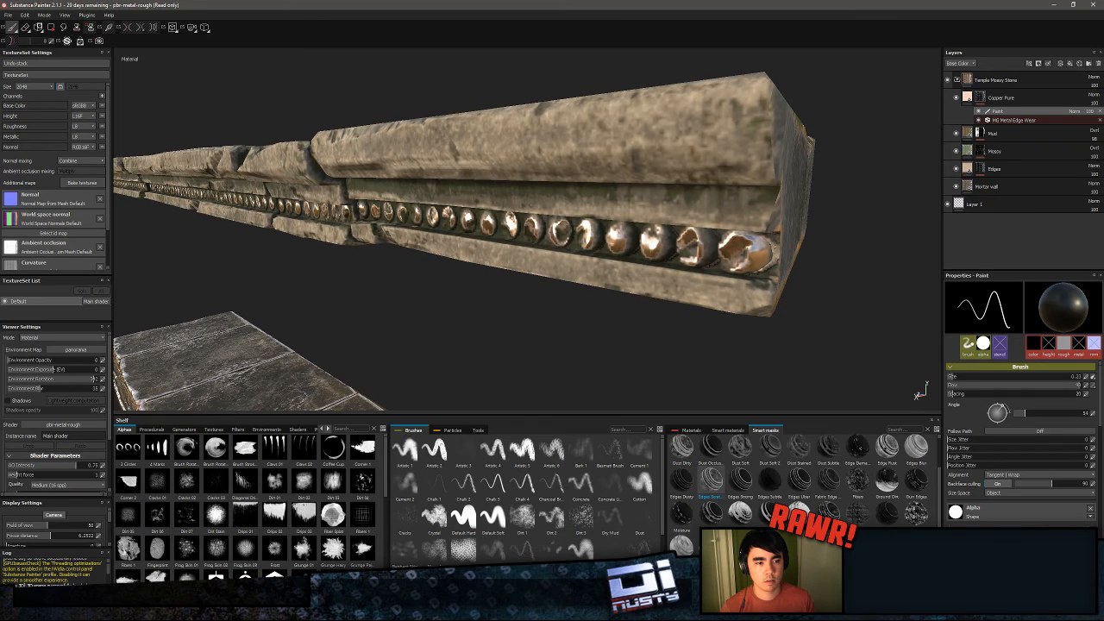
# - Mask the copper out of the lower band and the ledge above the beads on the opposite end block
pyautogui.keyDown('alt'); pyautogui.moveTo(328, 242); pyautogui.dragTo(604, 263); pyautogui.keyUp('alt')
pyautogui.scroll(3, 535, 250)
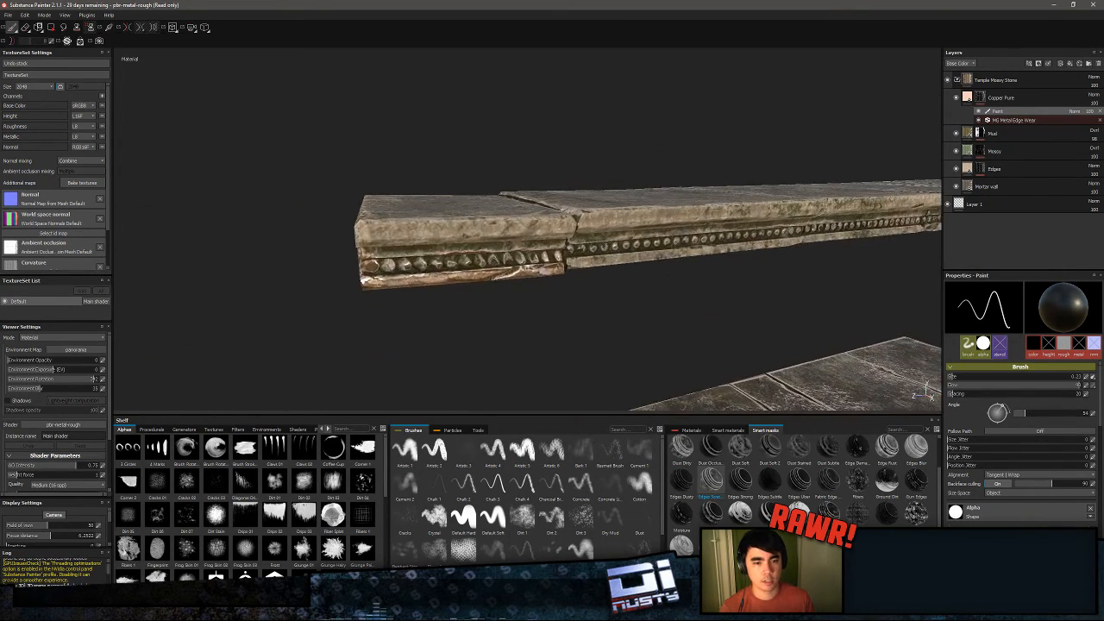
pyautogui.keyDown('alt'); pyautogui.moveTo(535, 250); pyautogui.dragTo(518, 216); pyautogui.keyUp('alt')
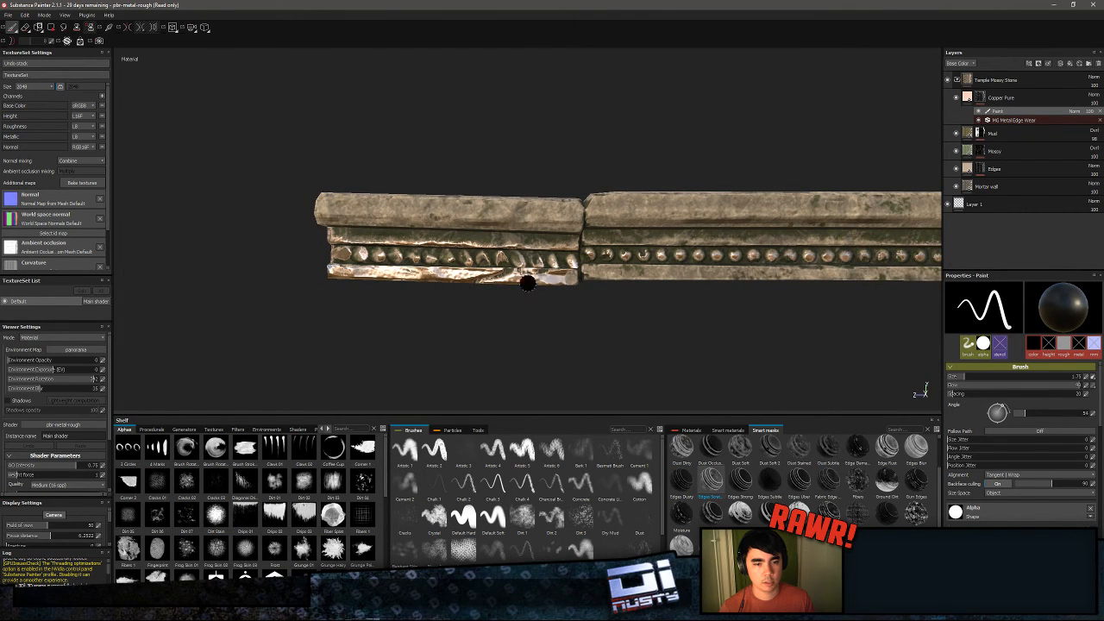
pyautogui.keyDown('alt'); pyautogui.moveTo(329, 274); pyautogui.dragTo(547, 276); pyautogui.keyUp('alt')
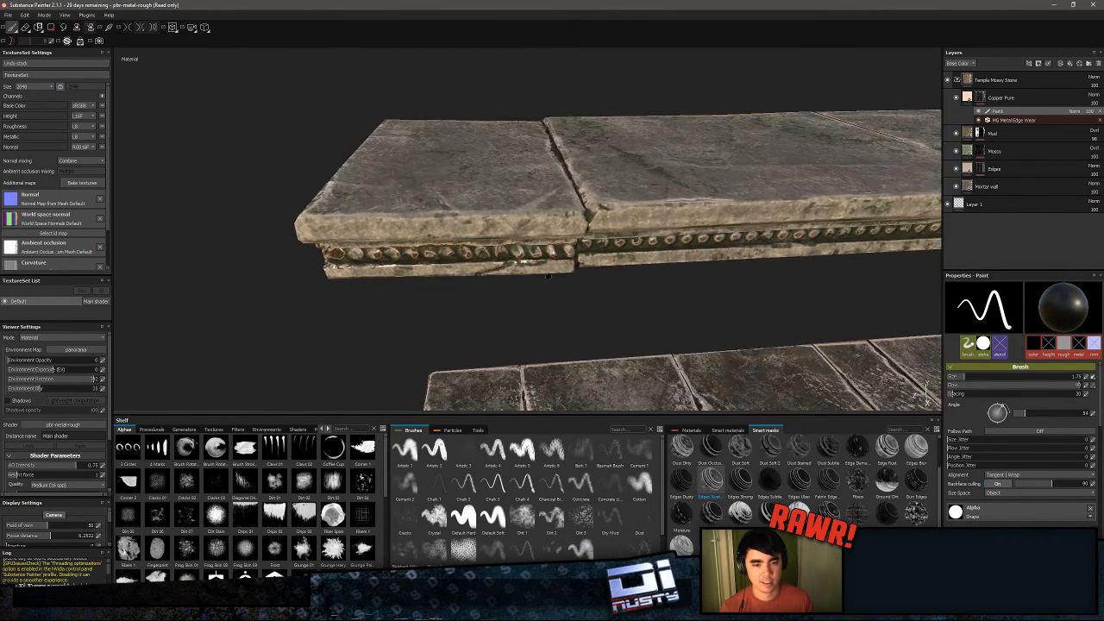
pyautogui.keyDown('alt'); pyautogui.moveTo(335, 273); pyautogui.dragTo(341, 235); pyautogui.keyUp('alt')
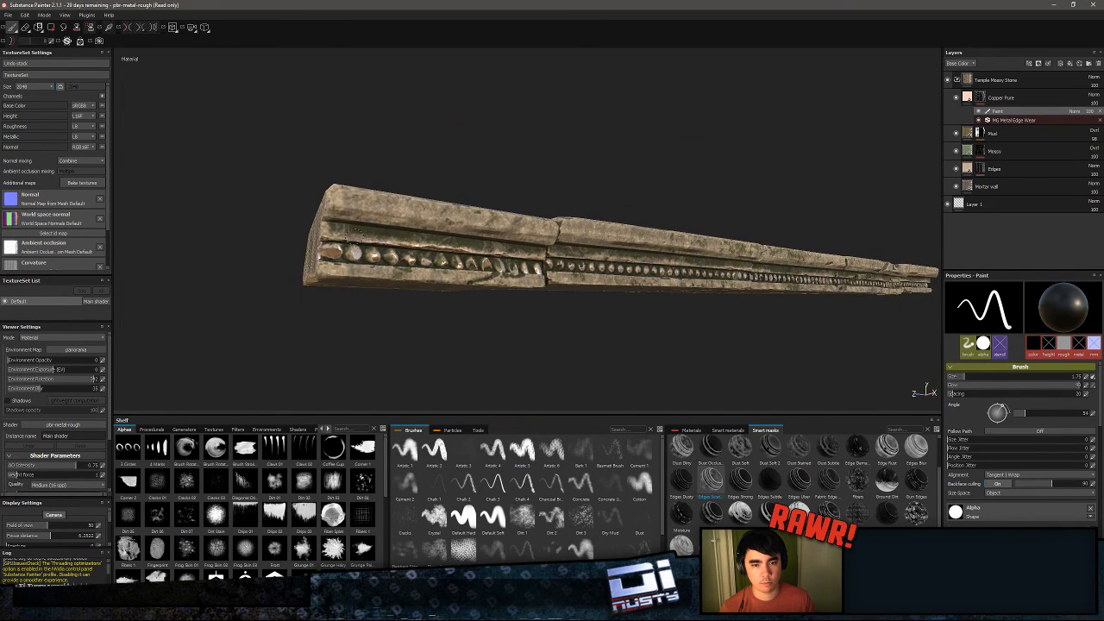
pyautogui.keyDown('shift'); pyautogui.click(536, 257); pyautogui.keyUp('shift')
pyautogui.keyDown('alt'); pyautogui.moveTo(592, 267); pyautogui.dragTo(530, 278); pyautogui.keyUp('alt')
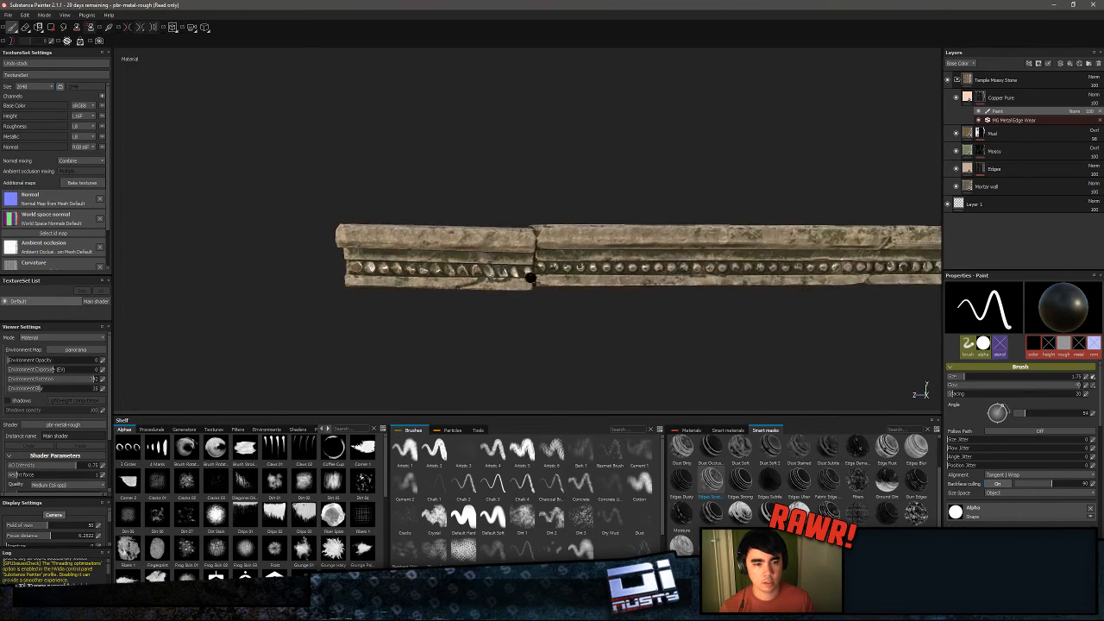
# - With a larger brush, paint the remaining copper off the beaded trim's end faces and underside edges
pyautogui.keyDown('alt'); pyautogui.moveTo(530, 278); pyautogui.dragTo(373, 240, button='right'); pyautogui.keyUp('alt')
pyautogui.moveTo(371, 240)
pyautogui.keyDown('alt'); pyautogui.mouseDown()
pyautogui.moveTo(616, 158)
pyautogui.moveTo(643, 188)
pyautogui.moveTo(548, 322)
pyautogui.mouseUp(); pyautogui.keyUp('alt')
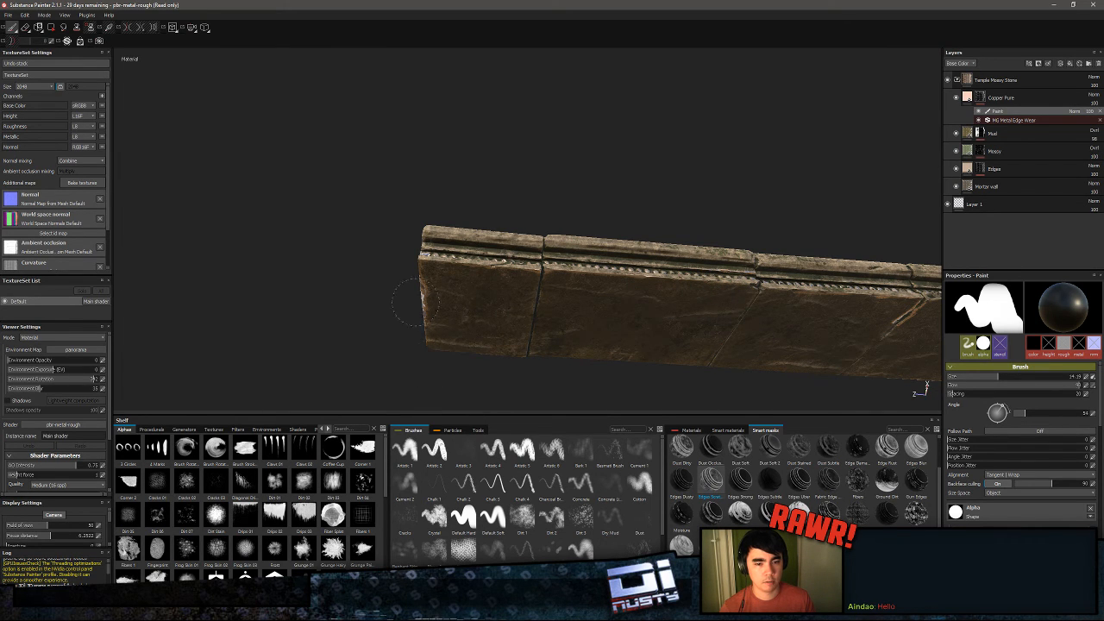
pyautogui.moveTo(417, 327)
pyautogui.keyDown('alt'); pyautogui.mouseDown()
pyautogui.moveTo(592, 362)
pyautogui.moveTo(648, 261)
pyautogui.mouseUp(); pyautogui.keyUp('alt')
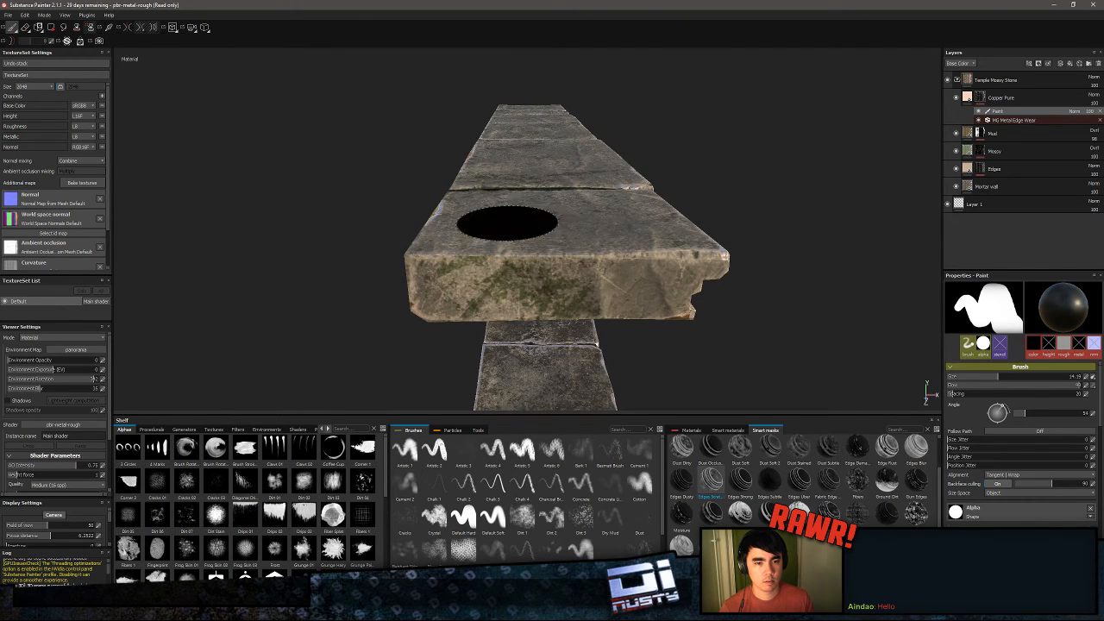
pyautogui.moveTo(507, 224)
pyautogui.keyDown('alt'); pyautogui.mouseDown()
pyautogui.moveTo(468, 266)
pyautogui.moveTo(469, 239)
pyautogui.moveTo(229, 240)
pyautogui.moveTo(524, 304)
pyautogui.mouseUp(); pyautogui.keyUp('alt')
pyautogui.moveTo(622, 302)
pyautogui.keyDown('alt'); pyautogui.mouseDown()
pyautogui.moveTo(400, 254)
pyautogui.moveTo(690, 326)
pyautogui.moveTo(621, 315)
pyautogui.mouseUp(); pyautogui.keyUp('alt')
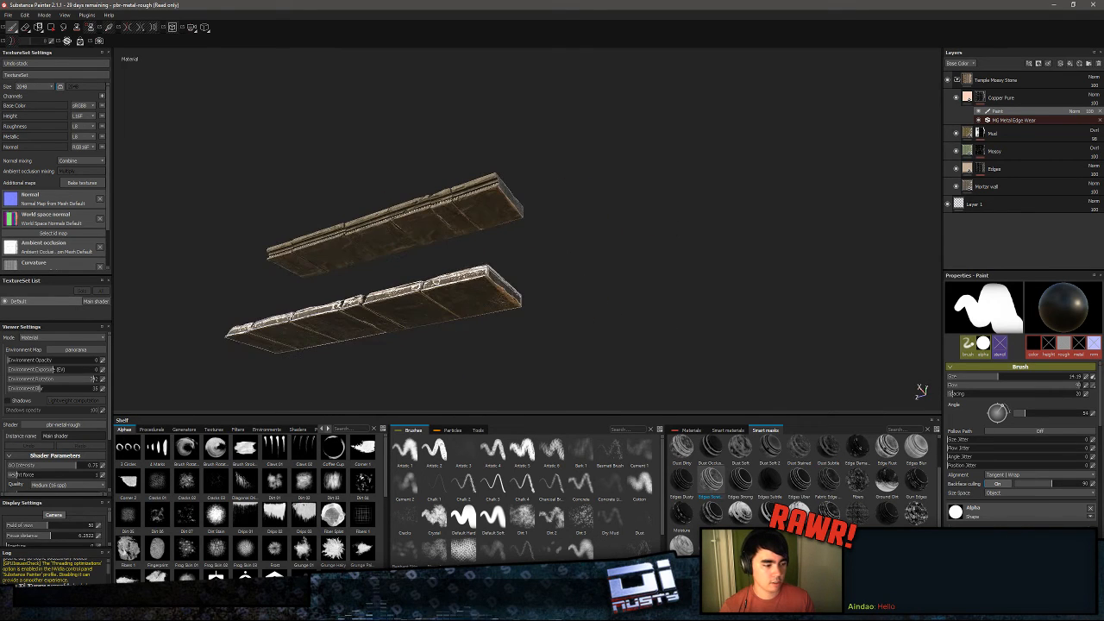
pyautogui.moveTo(463, 254)
pyautogui.keyDown('alt'); pyautogui.mouseDown()
pyautogui.moveTo(682, 291)
pyautogui.moveTo(653, 271)
pyautogui.moveTo(460, 278)
pyautogui.moveTo(538, 255)
pyautogui.moveTo(814, 340)
pyautogui.moveTo(475, 224)
pyautogui.moveTo(665, 271)
pyautogui.moveTo(444, 209)
pyautogui.moveTo(399, 266)
pyautogui.moveTo(365, 276)
pyautogui.moveTo(362, 289)
pyautogui.mouseUp(); pyautogui.keyUp('alt')
pyautogui.keyDown('ctrl'); pyautogui.moveTo(707, 219); pyautogui.dragTo(686, 192, button='right'); pyautogui.keyUp('ctrl')
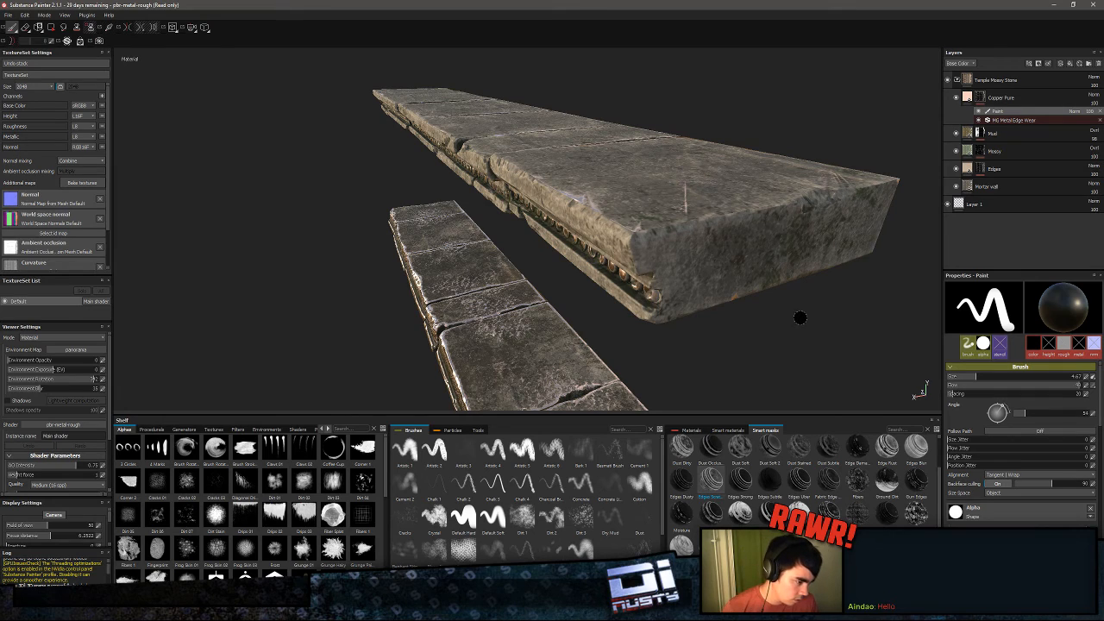
pyautogui.moveTo(765, 308)
pyautogui.keyDown('alt'); pyautogui.mouseDown()
pyautogui.moveTo(468, 286)
pyautogui.moveTo(519, 250)
pyautogui.moveTo(545, 292)
pyautogui.mouseUp(); pyautogui.keyUp('alt')
# - Enlarge the brush to about 47 and mask the copper out of the entire second trim, including its underside
pyautogui.moveTo(529, 309)
pyautogui.keyDown('ctrl'); pyautogui.mouseDown(button='right')
pyautogui.moveTo(519, 313)
pyautogui.moveTo(529, 310)
pyautogui.mouseUp(button='right'); pyautogui.keyUp('ctrl')
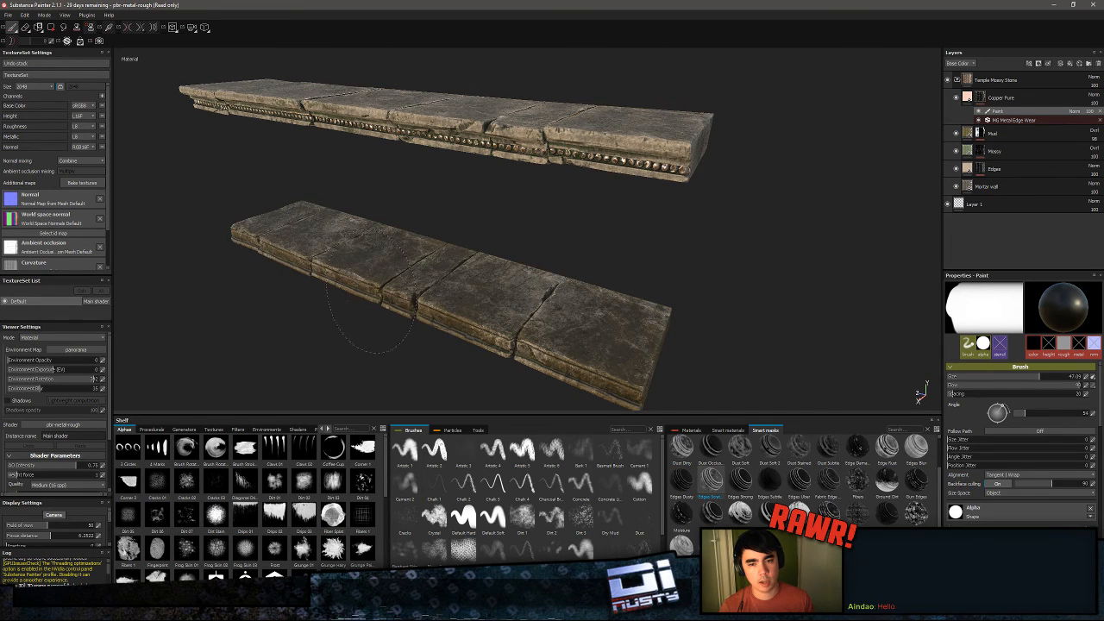
pyautogui.moveTo(370, 297)
pyautogui.keyDown('alt'); pyautogui.mouseDown()
pyautogui.moveTo(567, 308)
pyautogui.moveTo(628, 271)
pyautogui.moveTo(587, 306)
pyautogui.moveTo(585, 173)
pyautogui.mouseUp(); pyautogui.keyUp('alt')
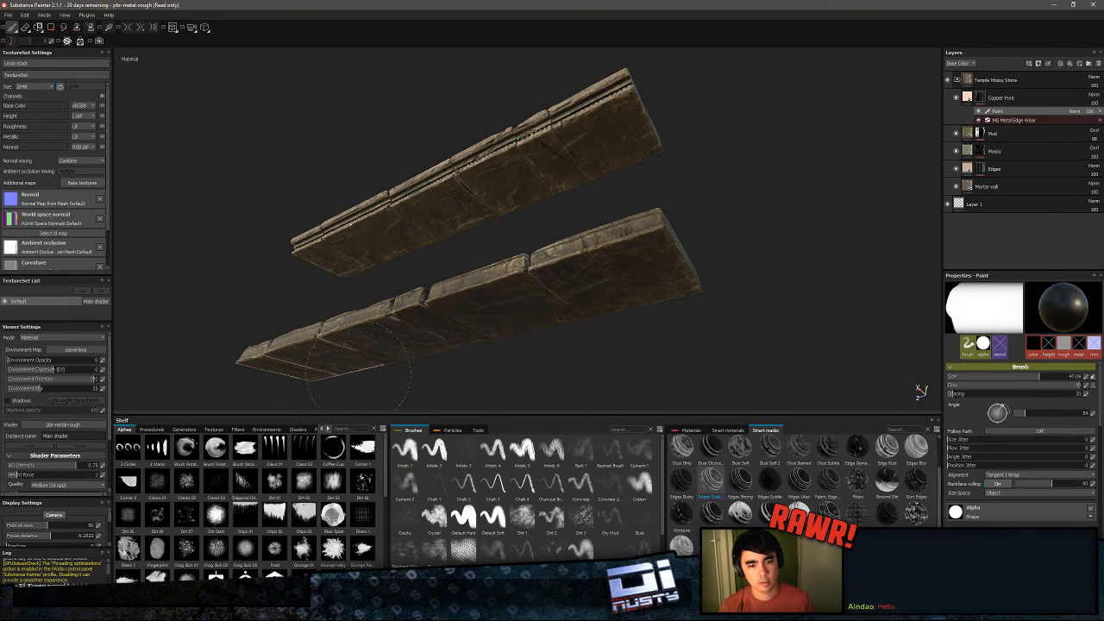
pyautogui.moveTo(406, 372)
pyautogui.keyDown('alt'); pyautogui.mouseDown()
pyautogui.moveTo(527, 319)
pyautogui.moveTo(584, 276)
pyautogui.moveTo(697, 323)
pyautogui.moveTo(830, 315)
pyautogui.moveTo(828, 285)
pyautogui.moveTo(771, 207)
pyautogui.moveTo(752, 261)
pyautogui.moveTo(469, 320)
pyautogui.moveTo(432, 349)
pyautogui.moveTo(515, 316)
pyautogui.moveTo(537, 279)
pyautogui.moveTo(431, 300)
pyautogui.moveTo(473, 313)
pyautogui.mouseUp(); pyautogui.keyUp('alt')
pyautogui.keyDown('alt'); pyautogui.moveTo(474, 314); pyautogui.dragTo(501, 362, button='middle'); pyautogui.keyUp('alt')
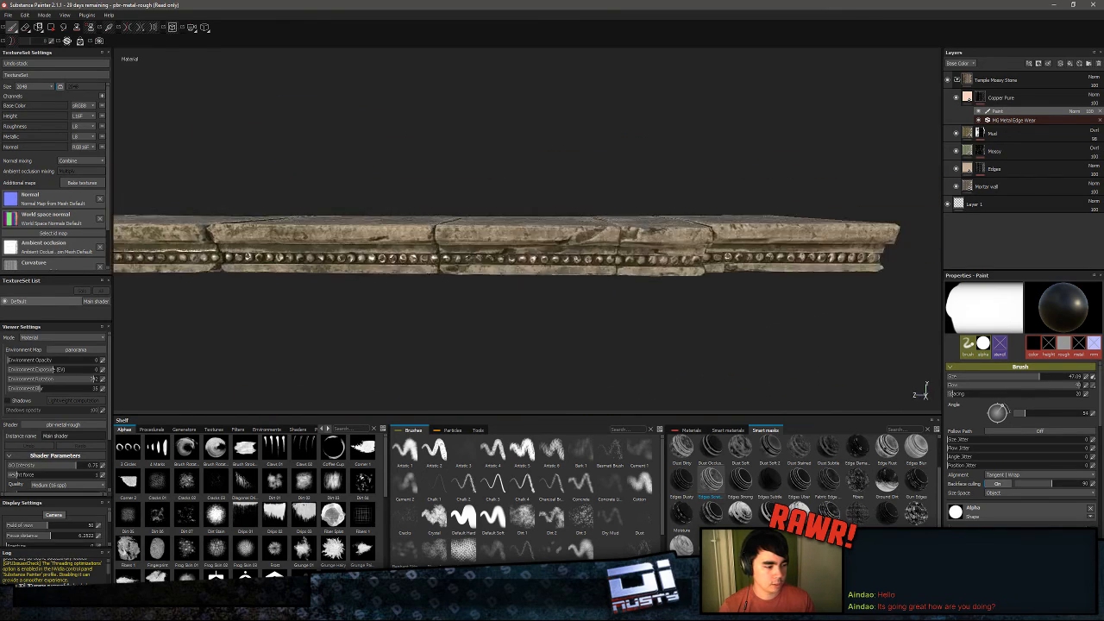
# - Shrink the brush and paint the copper out of the edges and cracks on the beaded trim's top surface
pyautogui.keyDown('alt'); pyautogui.moveTo(436, 329); pyautogui.dragTo(466, 380); pyautogui.keyUp('alt')
pyautogui.moveTo(379, 358)
pyautogui.keyDown('alt'); pyautogui.mouseDown(button='right')
pyautogui.moveTo(356, 340)
pyautogui.moveTo(367, 353)
pyautogui.mouseUp(button='right'); pyautogui.keyUp('alt')
pyautogui.keyDown('ctrl'); pyautogui.moveTo(460, 314); pyautogui.dragTo(371, 314, button='right'); pyautogui.keyUp('ctrl')
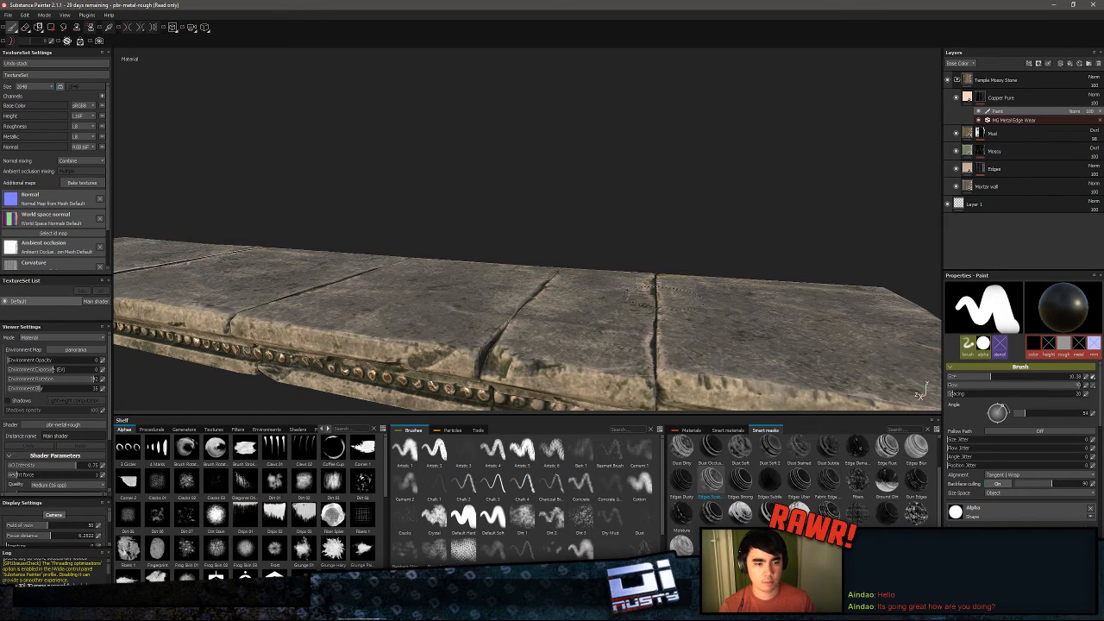
pyautogui.scroll(-2, 738, 341)
pyautogui.keyDown('alt'); pyautogui.moveTo(751, 347); pyautogui.dragTo(588, 257); pyautogui.keyUp('alt')
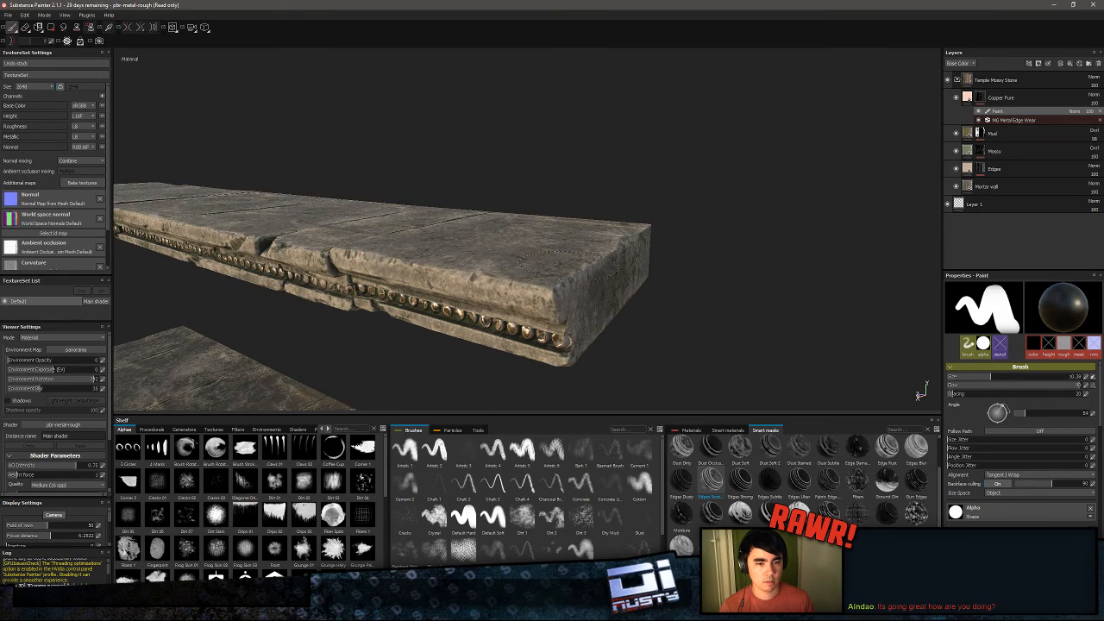
pyautogui.moveTo(655, 237)
pyautogui.keyDown('alt'); pyautogui.mouseDown()
pyautogui.moveTo(525, 274)
pyautogui.moveTo(682, 244)
pyautogui.moveTo(480, 240)
pyautogui.moveTo(546, 259)
pyautogui.moveTo(572, 241)
pyautogui.moveTo(595, 246)
pyautogui.mouseUp(); pyautogui.keyUp('alt')
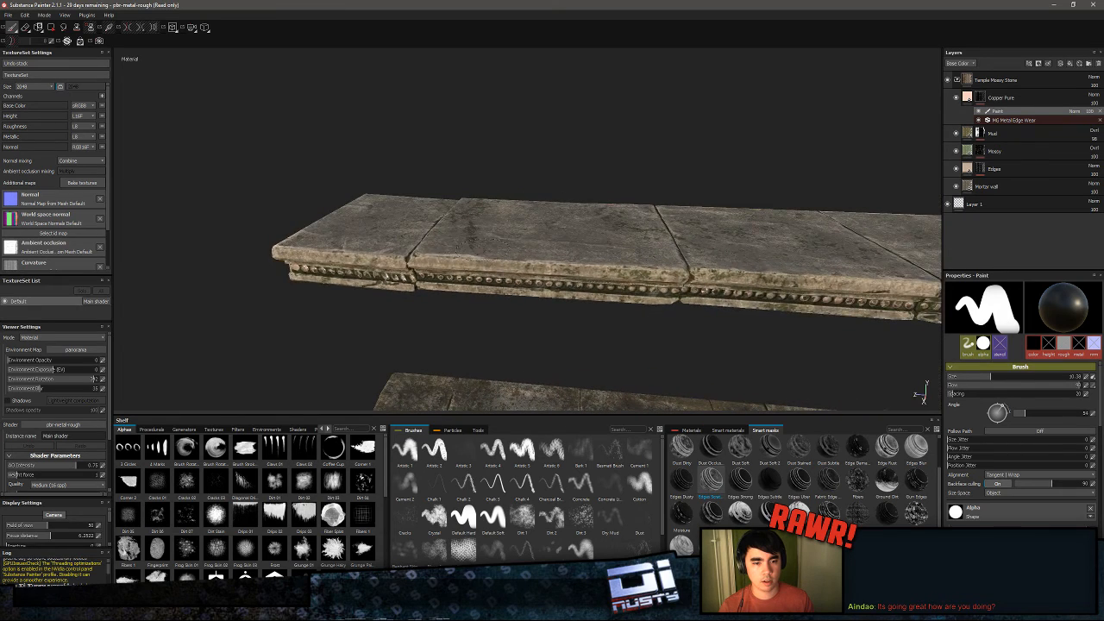
# - Examine the beaded trim's ledge, beads, underside and end blocks for leftover copper, then compare both trims as a whole
pyautogui.moveTo(506, 252)
pyautogui.keyDown('alt'); pyautogui.mouseDown()
pyautogui.moveTo(457, 276)
pyautogui.moveTo(591, 276)
pyautogui.moveTo(434, 247)
pyautogui.moveTo(544, 282)
pyautogui.moveTo(671, 193)
pyautogui.mouseUp(); pyautogui.keyUp('alt')
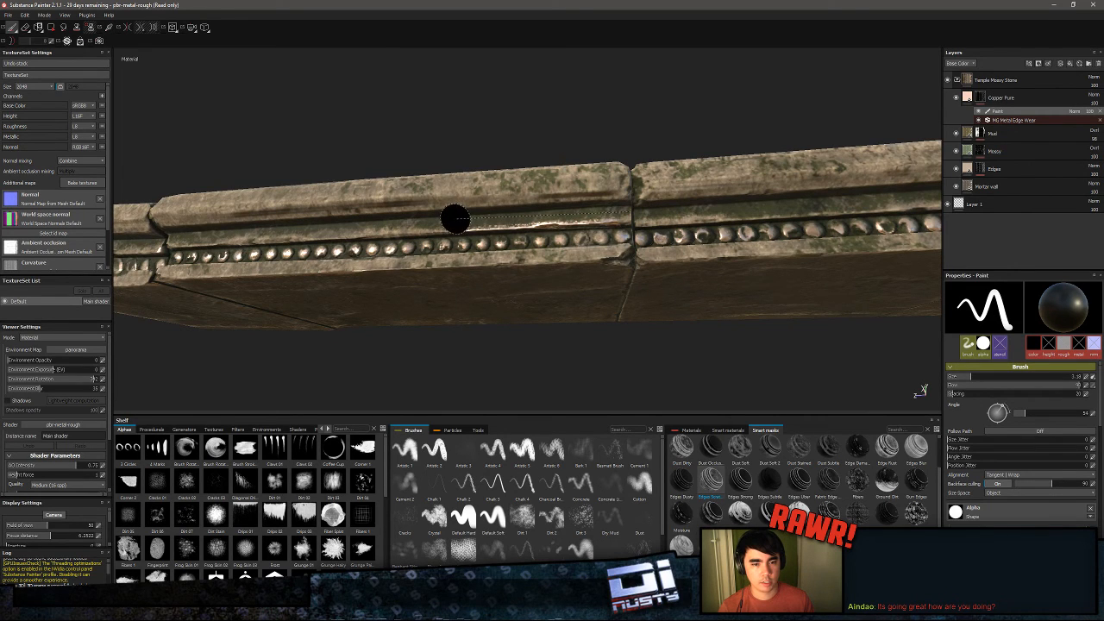
pyautogui.keyDown('alt'); pyautogui.moveTo(455, 218); pyautogui.dragTo(611, 215); pyautogui.keyUp('alt')
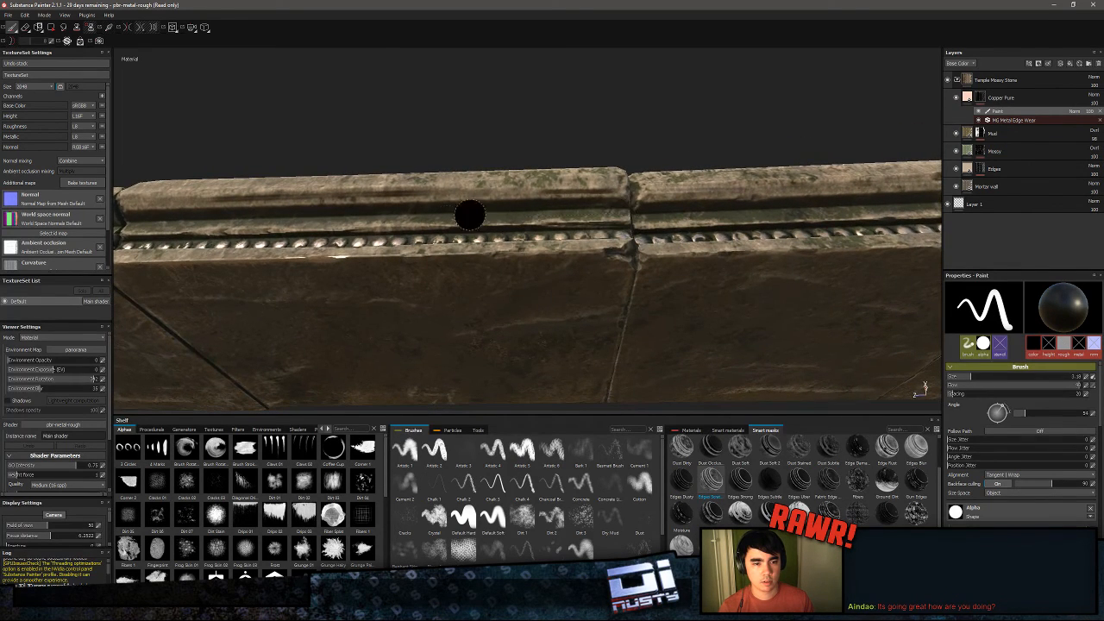
pyautogui.moveTo(541, 228)
pyautogui.keyDown('alt'); pyautogui.mouseDown()
pyautogui.moveTo(377, 288)
pyautogui.moveTo(520, 315)
pyautogui.moveTo(596, 310)
pyautogui.moveTo(436, 276)
pyautogui.moveTo(627, 272)
pyautogui.mouseUp(); pyautogui.keyUp('alt')
pyautogui.moveTo(469, 244)
pyautogui.keyDown('alt'); pyautogui.mouseDown()
pyautogui.moveTo(544, 295)
pyautogui.moveTo(484, 291)
pyautogui.mouseUp(); pyautogui.keyUp('alt')
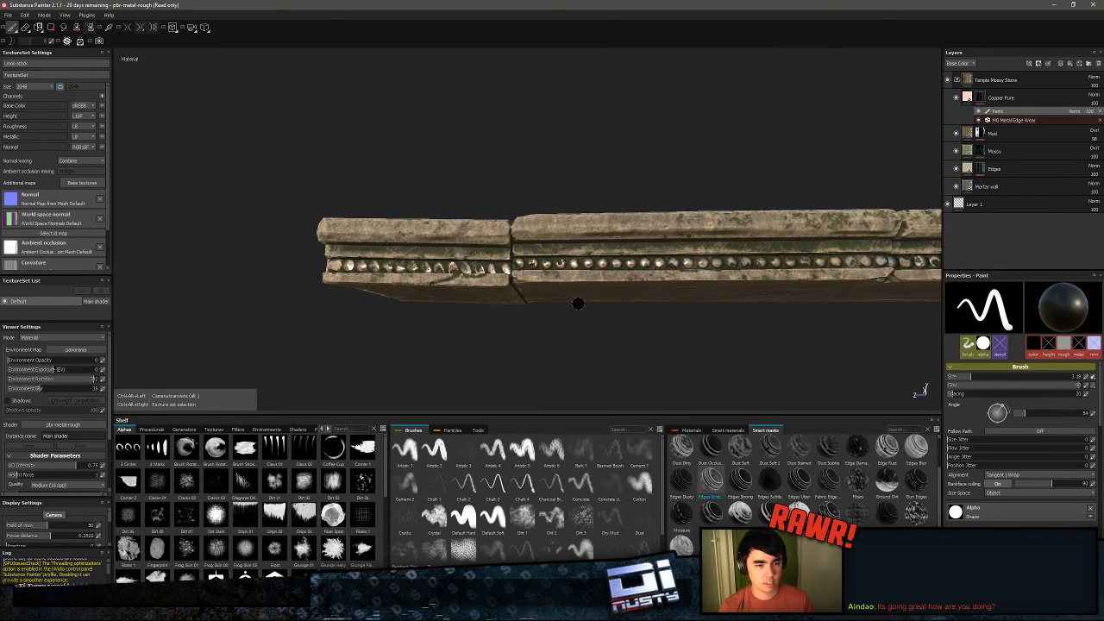
pyautogui.keyDown('ctrl'); pyautogui.keyDown('alt'); pyautogui.moveTo(578, 303); pyautogui.dragTo(397, 278); pyautogui.keyUp('alt'); pyautogui.keyUp('ctrl')
pyautogui.keyDown('alt'); pyautogui.moveTo(397, 278); pyautogui.dragTo(571, 322, button='right'); pyautogui.keyUp('alt')
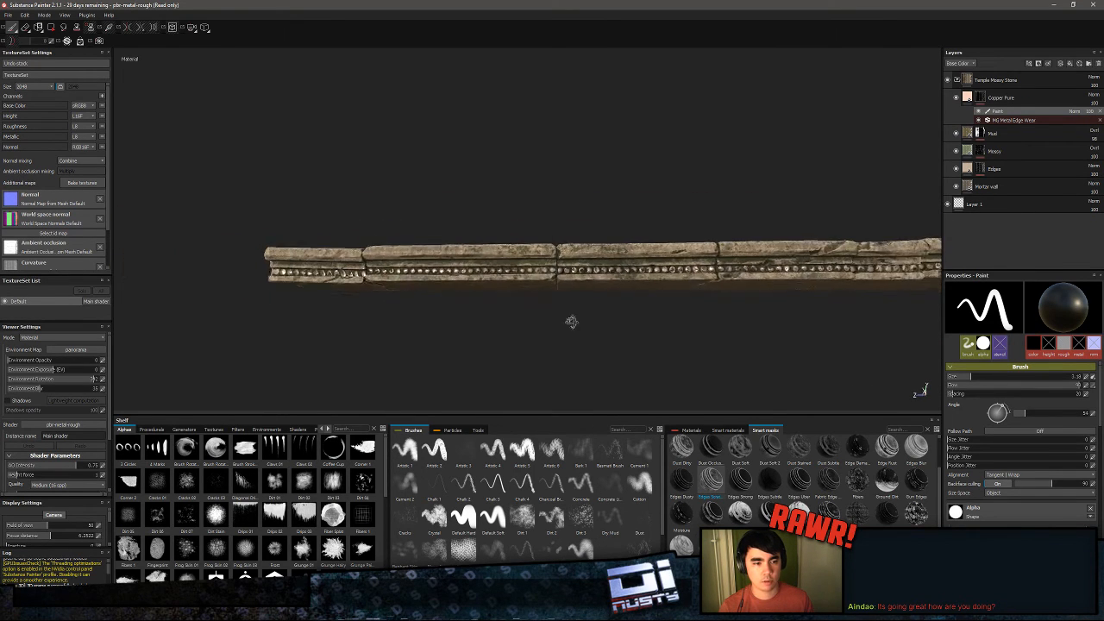
pyautogui.moveTo(571, 322)
pyautogui.keyDown('alt'); pyautogui.mouseDown()
pyautogui.moveTo(509, 310)
pyautogui.moveTo(520, 288)
pyautogui.moveTo(586, 253)
pyautogui.moveTo(557, 231)
pyautogui.moveTo(534, 182)
pyautogui.moveTo(384, 255)
pyautogui.moveTo(426, 183)
pyautogui.mouseUp(); pyautogui.keyUp('alt')
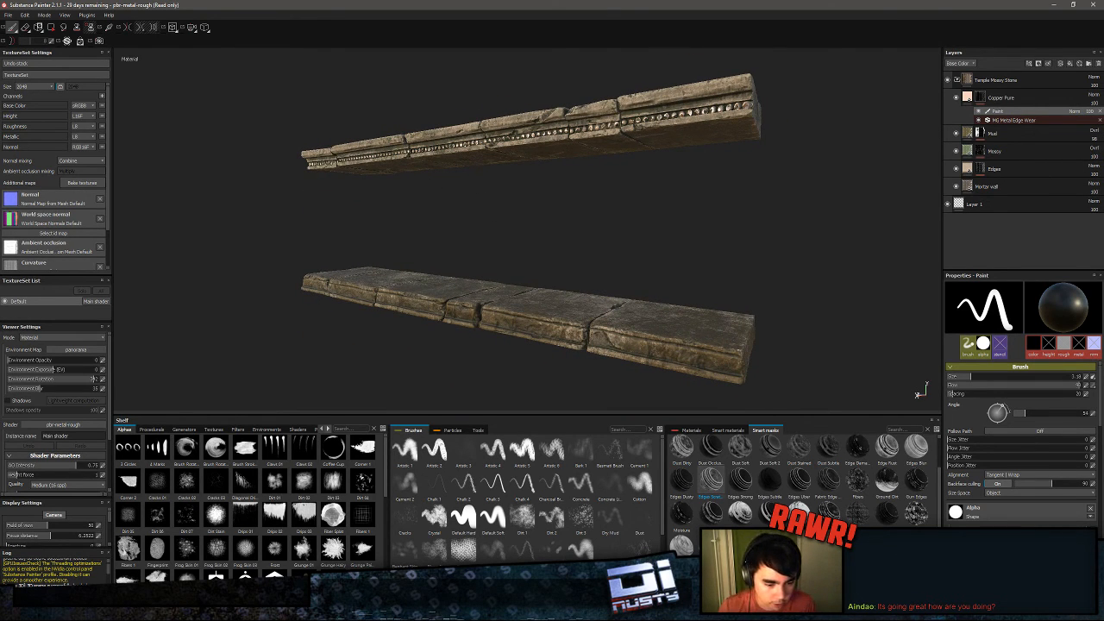
# - Close ZBrush and open MyProject in the Unreal Engine editor
pyautogui.hotkey('alt', 'Tab')
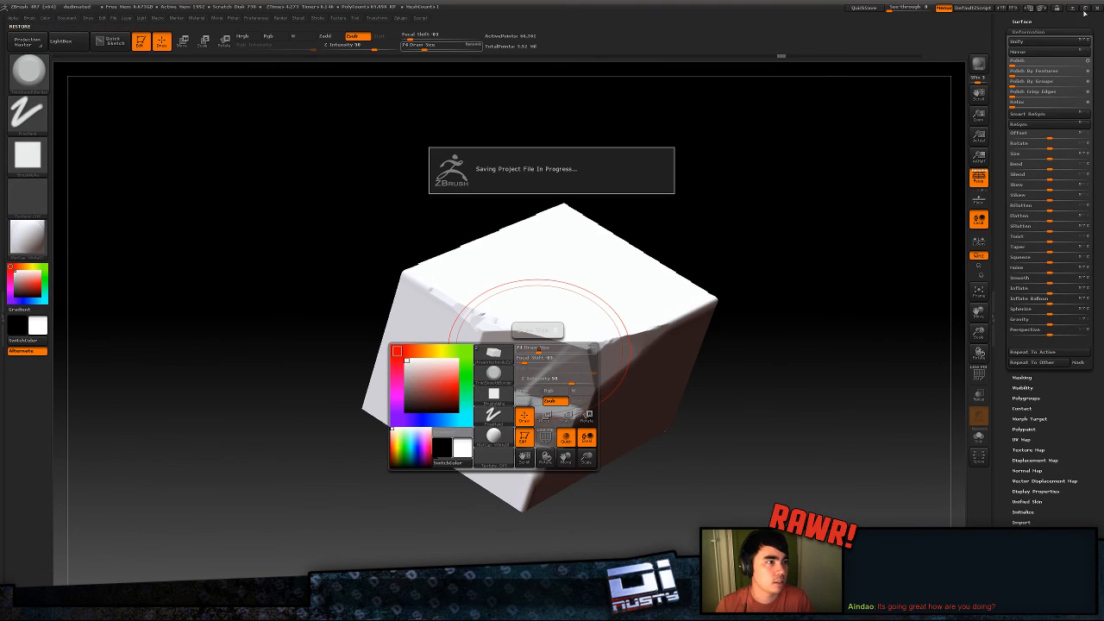
pyautogui.click(1098, 8)
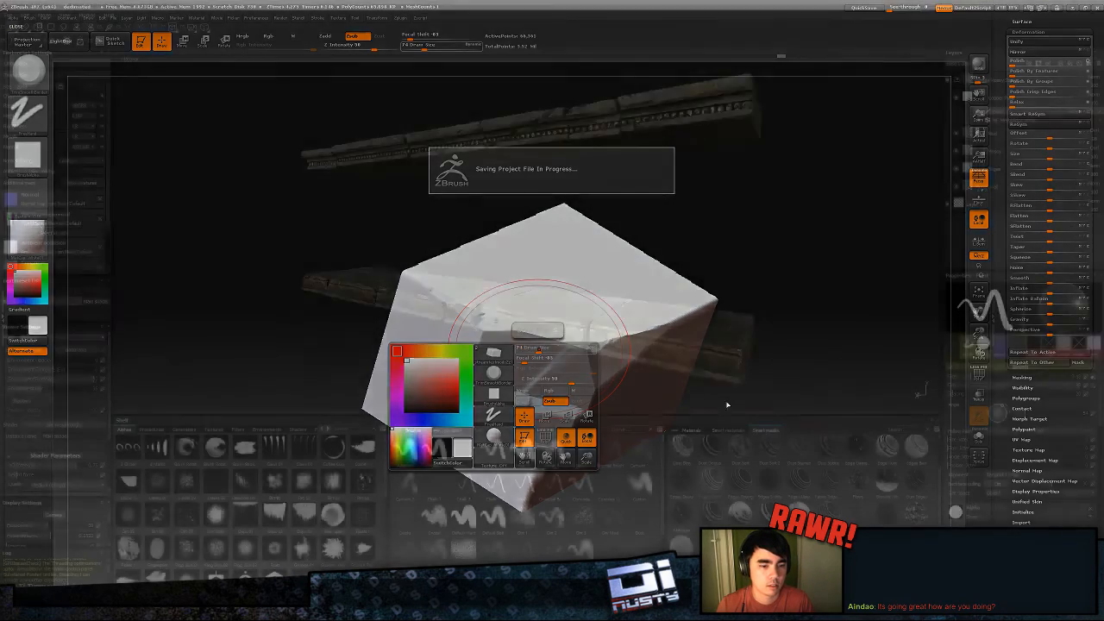
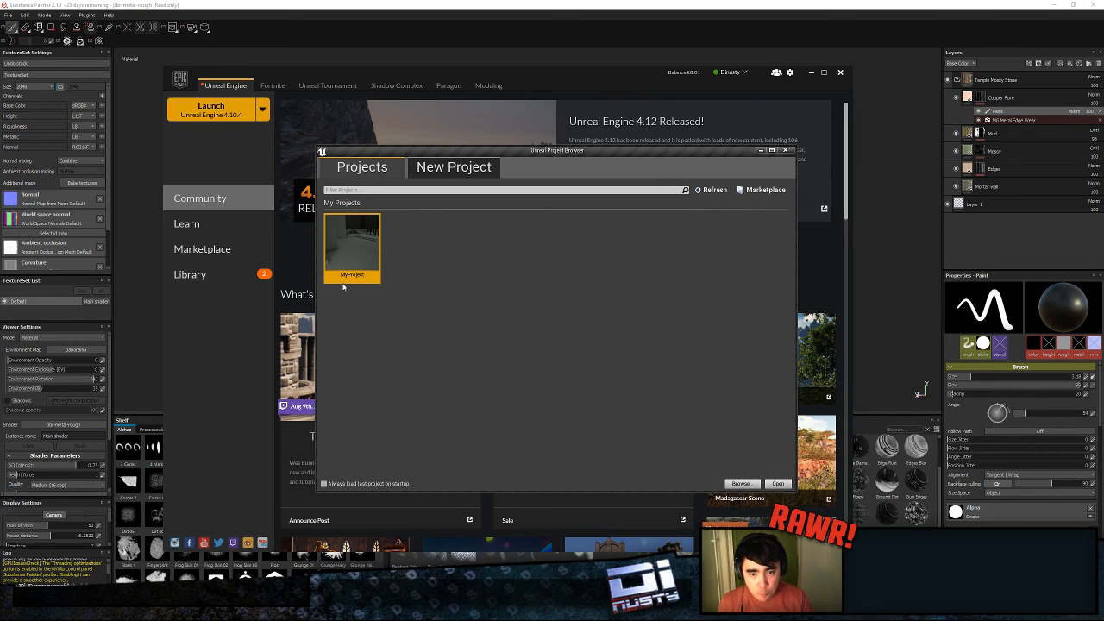
pyautogui.doubleClick(369, 244)
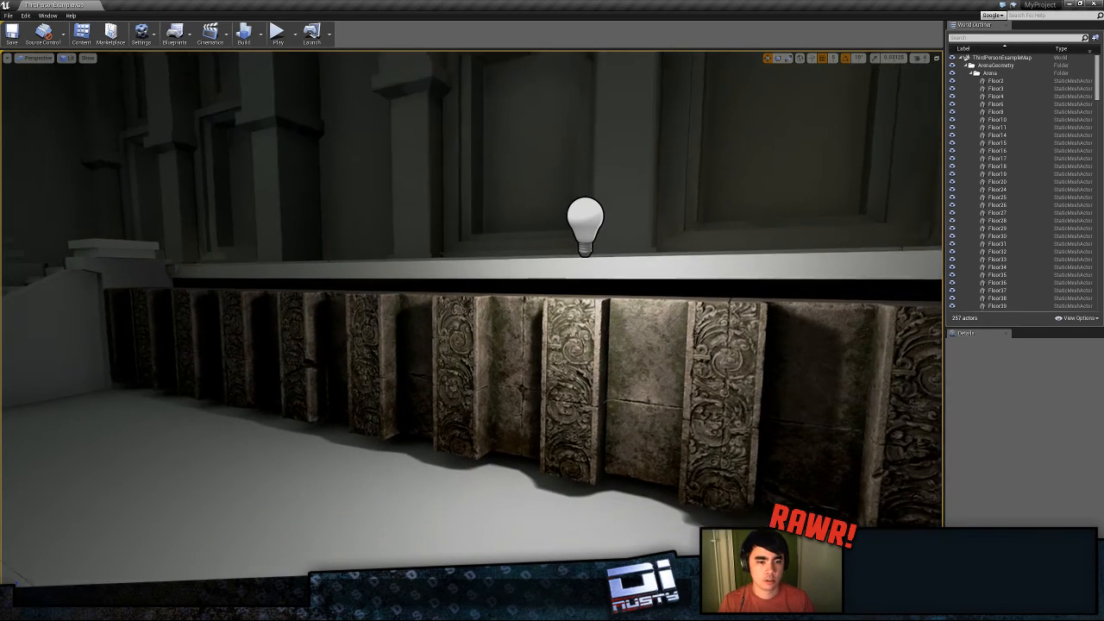
# - Examine the row of carved wall sections and the surrounding arena floor in the Unreal level
pyautogui.press('g')
pyautogui.moveTo(471, 310); pyautogui.dragTo(742, 332, button='right')
pyautogui.press('e')
pyautogui.moveTo(577, 259); pyautogui.dragTo(577, 347, button='right')
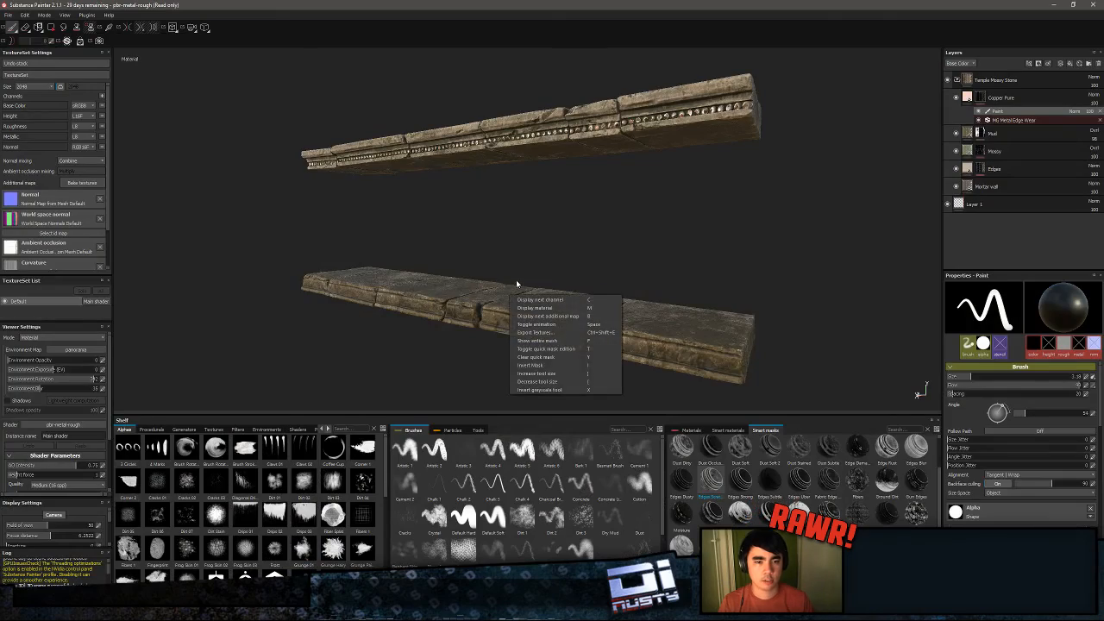
pyautogui.keyDown('alt'); pyautogui.moveTo(535, 239); pyautogui.dragTo(534, 278); pyautogui.keyUp('alt')
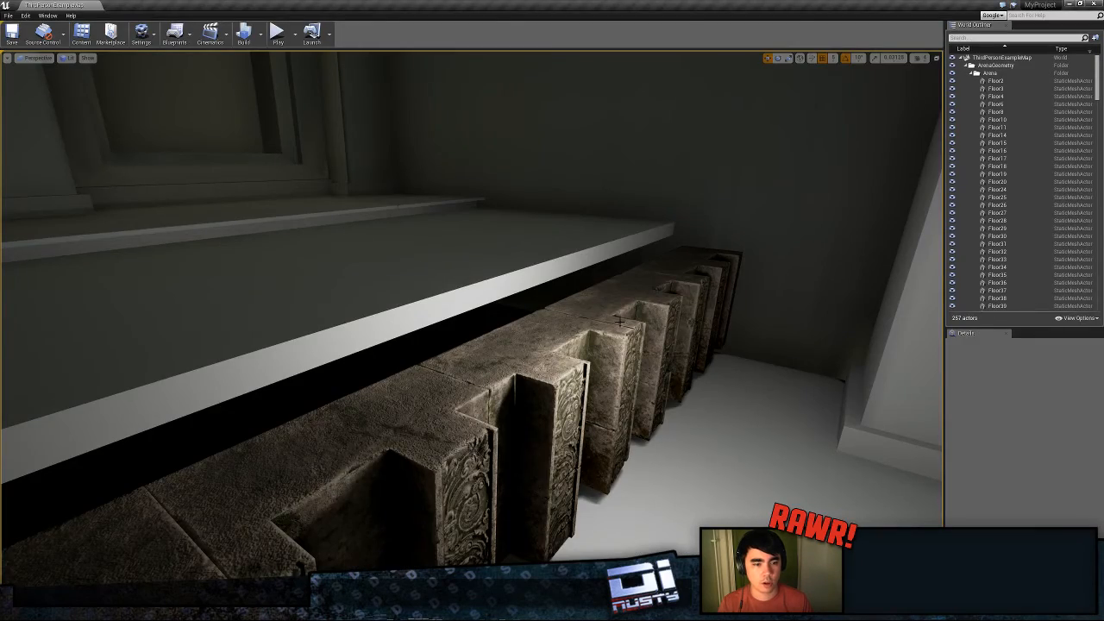
pyautogui.moveTo(620, 321)
pyautogui.mouseDown(button='right')
pyautogui.moveTo(690, 324)
pyautogui.moveTo(759, 388)
pyautogui.moveTo(604, 345)
pyautogui.moveTo(509, 341)
pyautogui.moveTo(483, 321)
pyautogui.moveTo(496, 321)
pyautogui.moveTo(504, 323)
pyautogui.moveTo(423, 317)
pyautogui.moveTo(440, 363)
pyautogui.moveTo(518, 413)
pyautogui.moveTo(483, 379)
pyautogui.moveTo(481, 315)
pyautogui.moveTo(616, 372)
pyautogui.mouseUp(button='right')
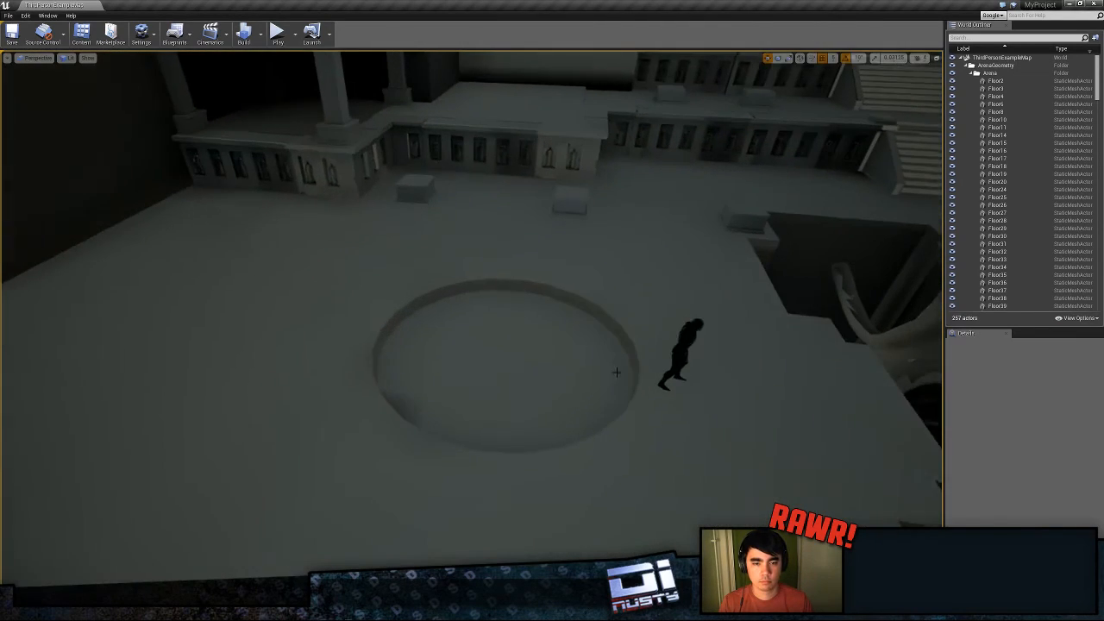
# - Play the level, walk the character up to the carved wall sections, and end the play session
pyautogui.click(279, 40)
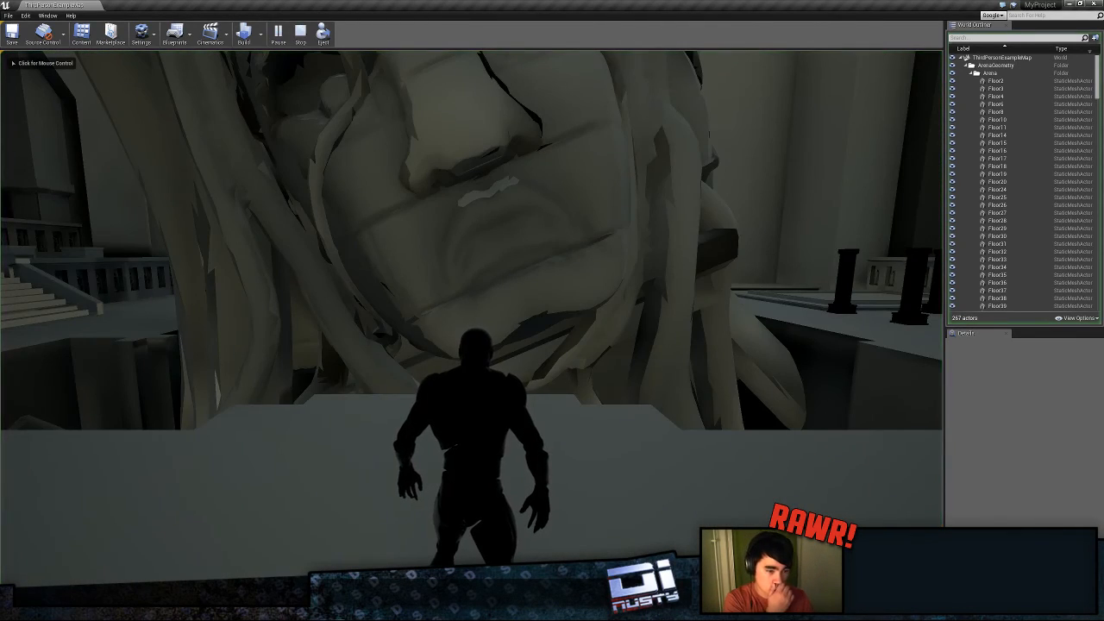
pyautogui.press('w')
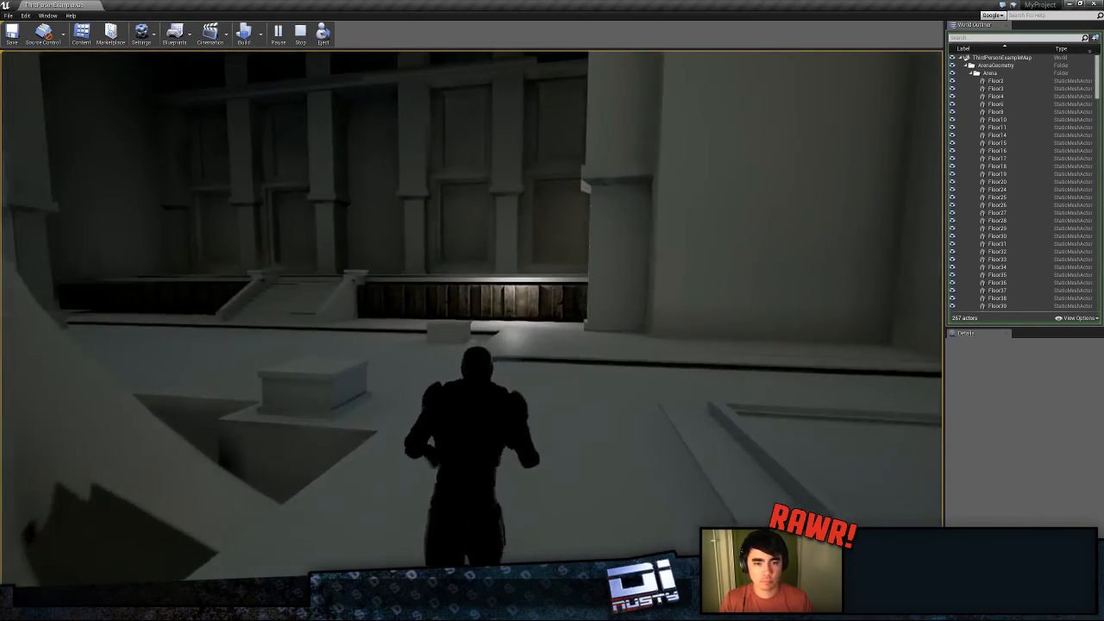
pyautogui.press('a')
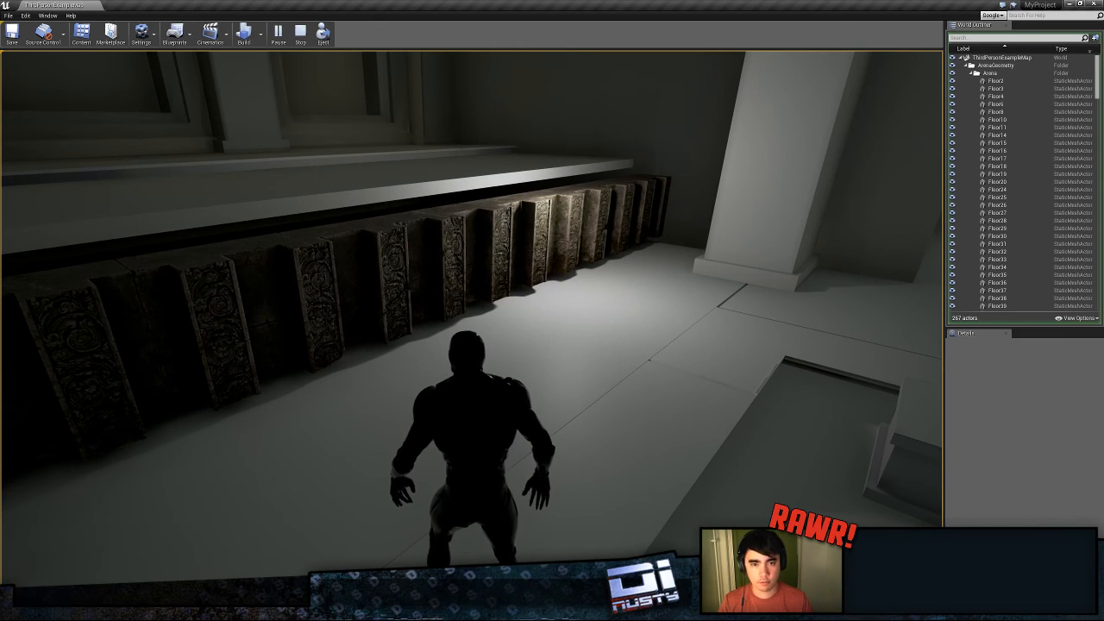
pyautogui.press('Escape')
# - Duplicate the carved wall section 5mWall_Mid2 onto the open floor and switch the viewport to Unlit shading
pyautogui.click(606, 257)
pyautogui.moveTo(606, 257); pyautogui.dragTo(673, 259, button='right')
pyautogui.press('s')
pyautogui.moveTo(345, 341); pyautogui.dragTo(406, 384, button='right')
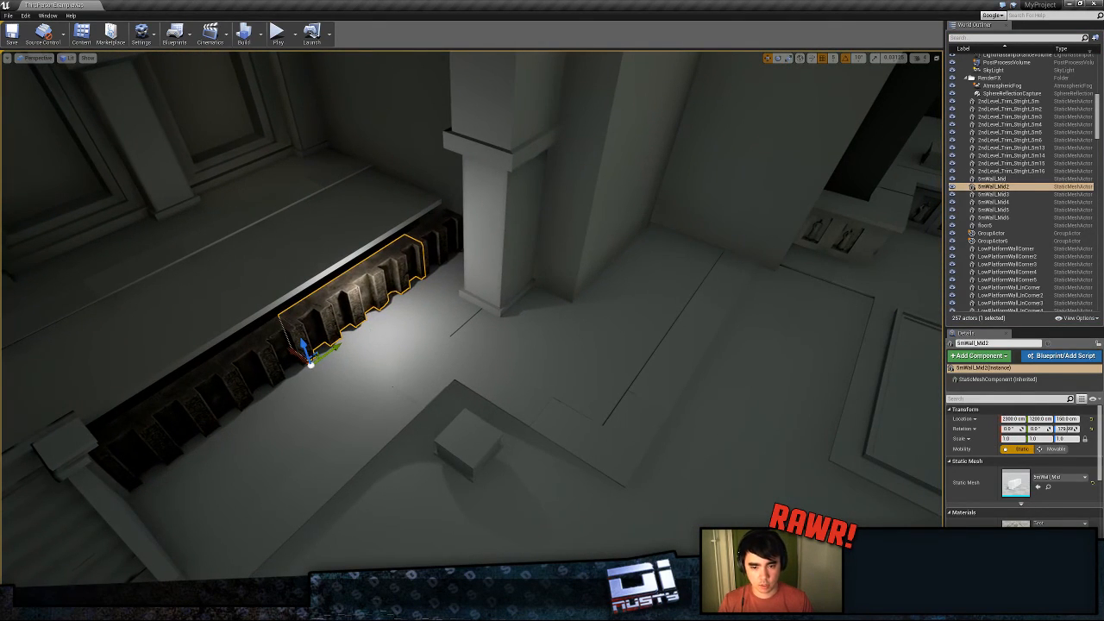
pyautogui.keyDown('alt'); pyautogui.moveTo(309, 363); pyautogui.dragTo(555, 388); pyautogui.keyUp('alt')
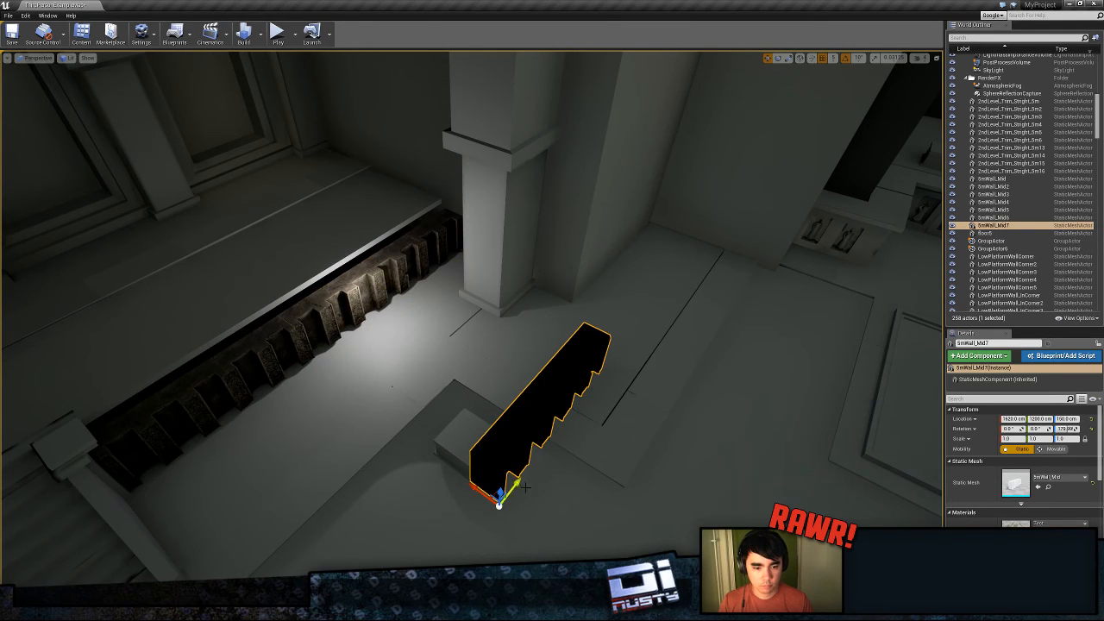
pyautogui.click(68, 58)
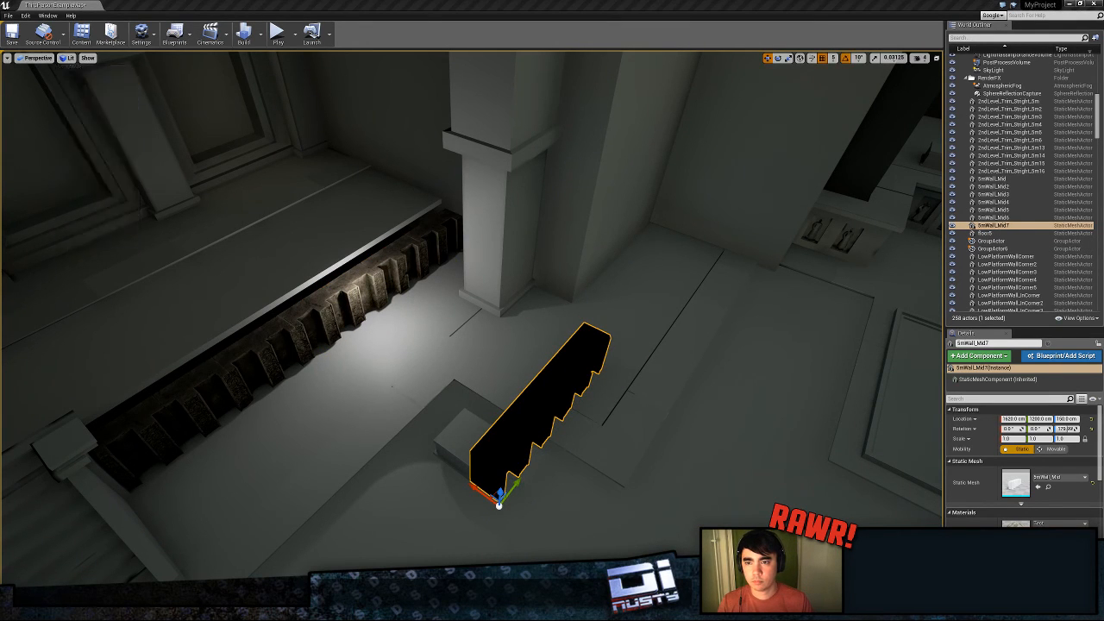
pyautogui.click(78, 79)
pyautogui.press('f')
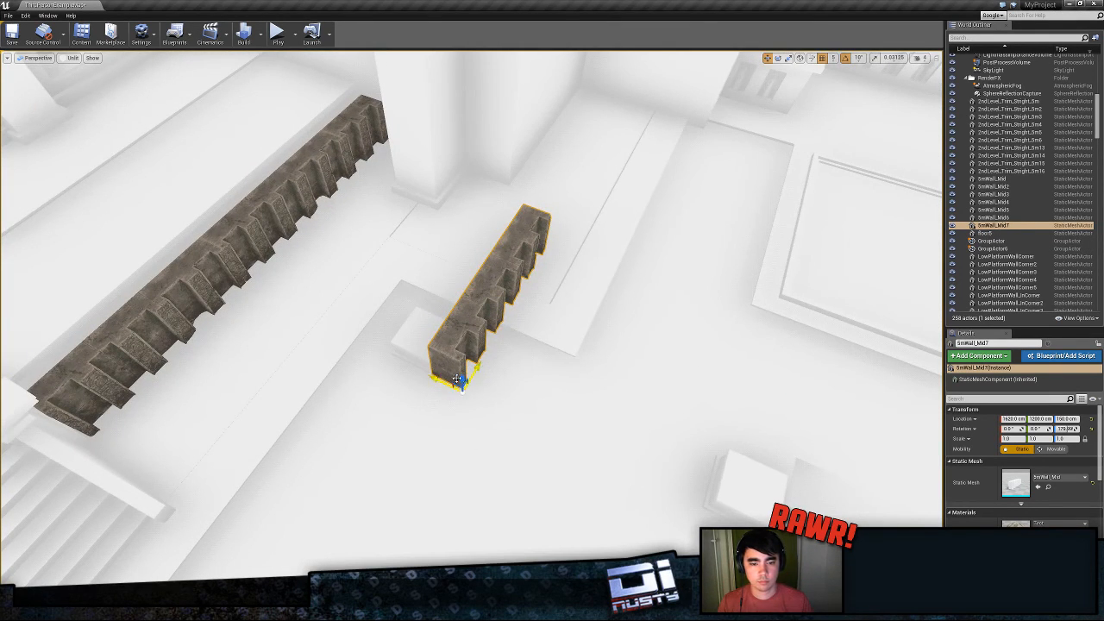
# - Move the duplicated wall section across the arena to the area enclosed by the statue-niche walls
pyautogui.moveTo(456, 378); pyautogui.dragTo(897, 79)
pyautogui.moveTo(897, 80); pyautogui.dragTo(934, 55, button='right')
pyautogui.press('w')
pyautogui.press('w')
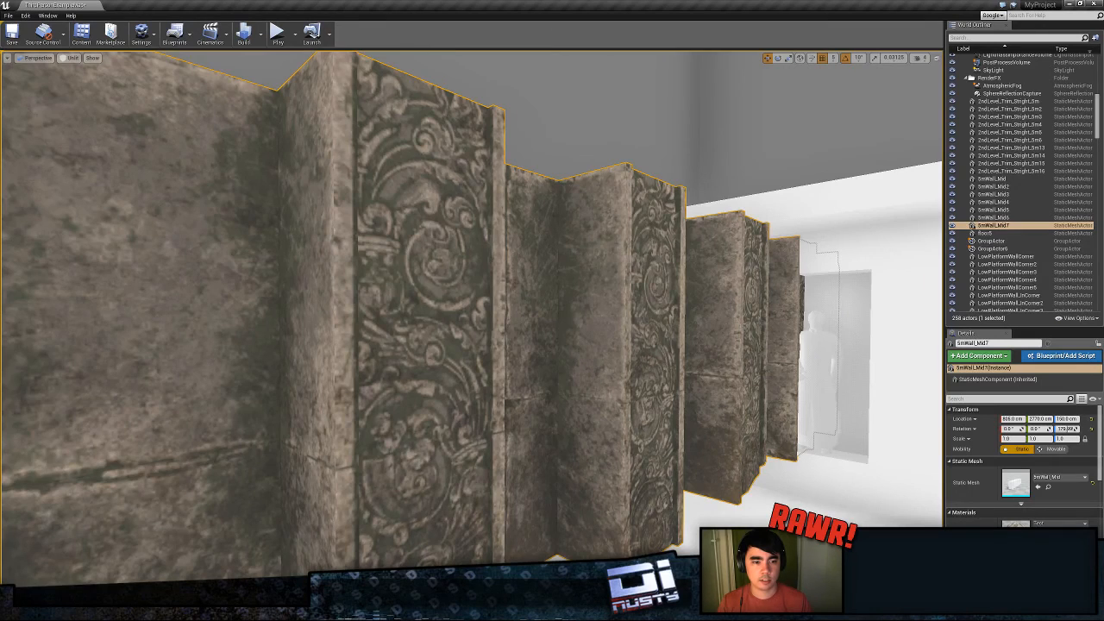
pyautogui.press('s')
pyautogui.click(6, 58)
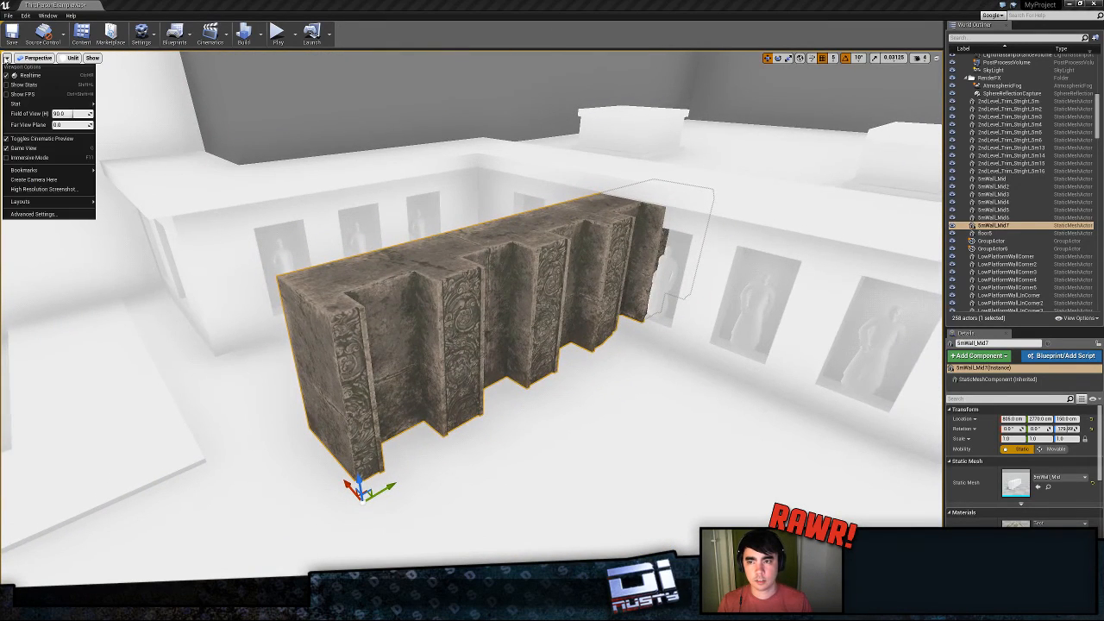
pyautogui.moveTo(40, 108)
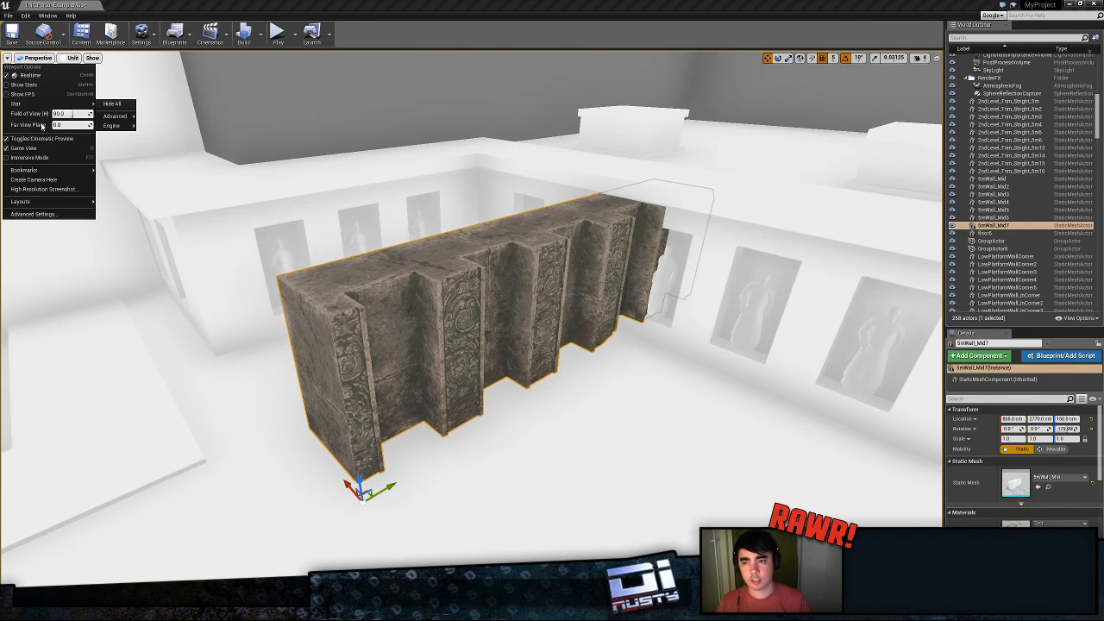
pyautogui.click(7, 58)
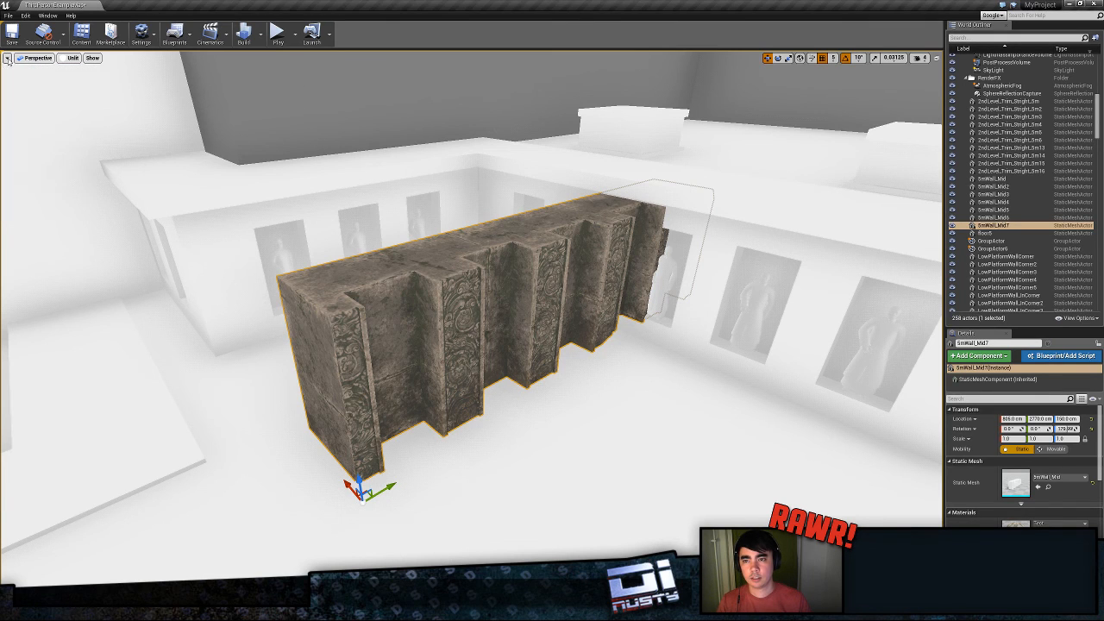
# - Rotate the duplicated wall section to -90° and set it into the statue-niche wall beside the corner
pyautogui.press('e')
pyautogui.moveTo(352, 471); pyautogui.dragTo(486, 266)
pyautogui.hotkey('ctrl', 'z')
pyautogui.moveTo(411, 229)
pyautogui.mouseDown(button='right')
pyautogui.moveTo(483, 230)
pyautogui.moveTo(411, 229)
pyautogui.mouseUp(button='right')
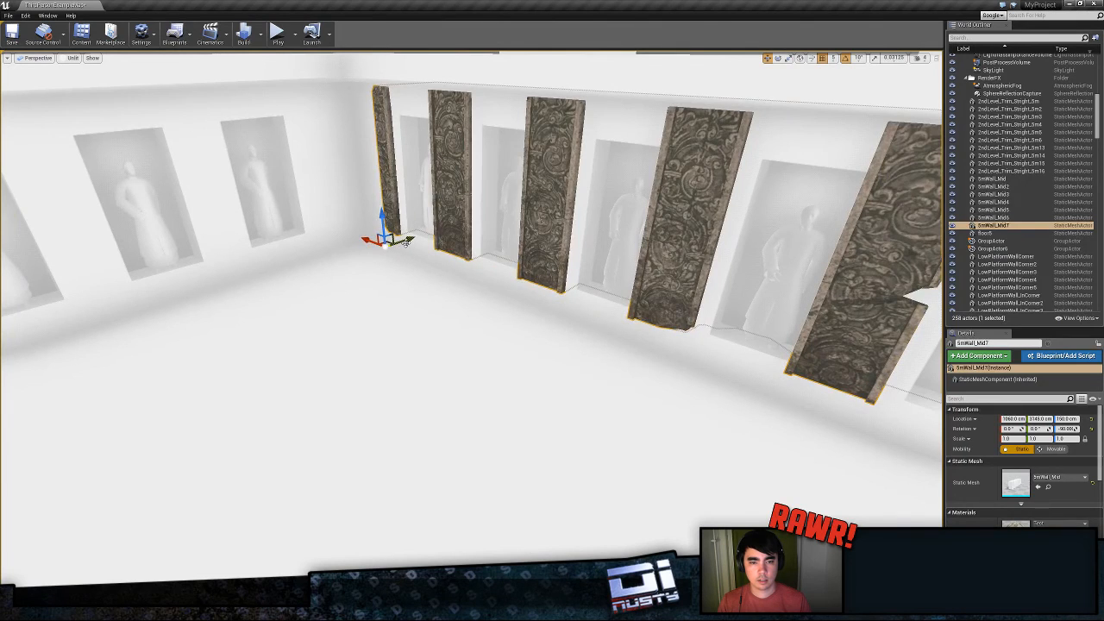
pyautogui.moveTo(403, 241); pyautogui.dragTo(380, 243)
pyautogui.moveTo(385, 245); pyautogui.dragTo(453, 211, button='right')
pyautogui.moveTo(289, 227); pyautogui.dragTo(289, 227, button='right')
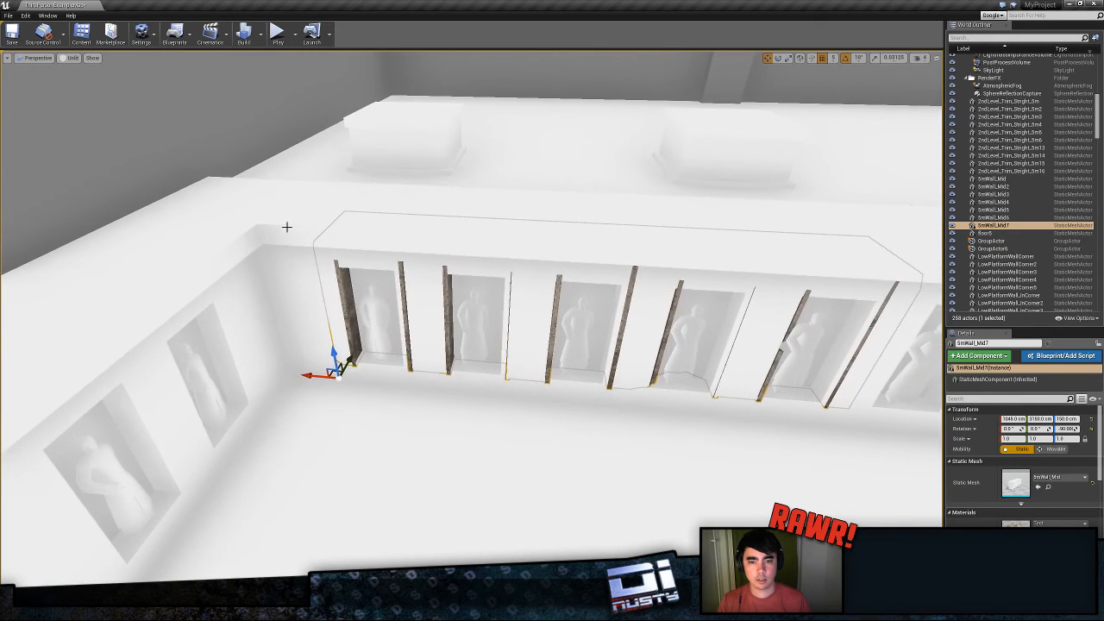
# - Delete the straight statue-niche wall PlatformWallStraight_5m25 that overlaps the carved section
pyautogui.click(318, 226)
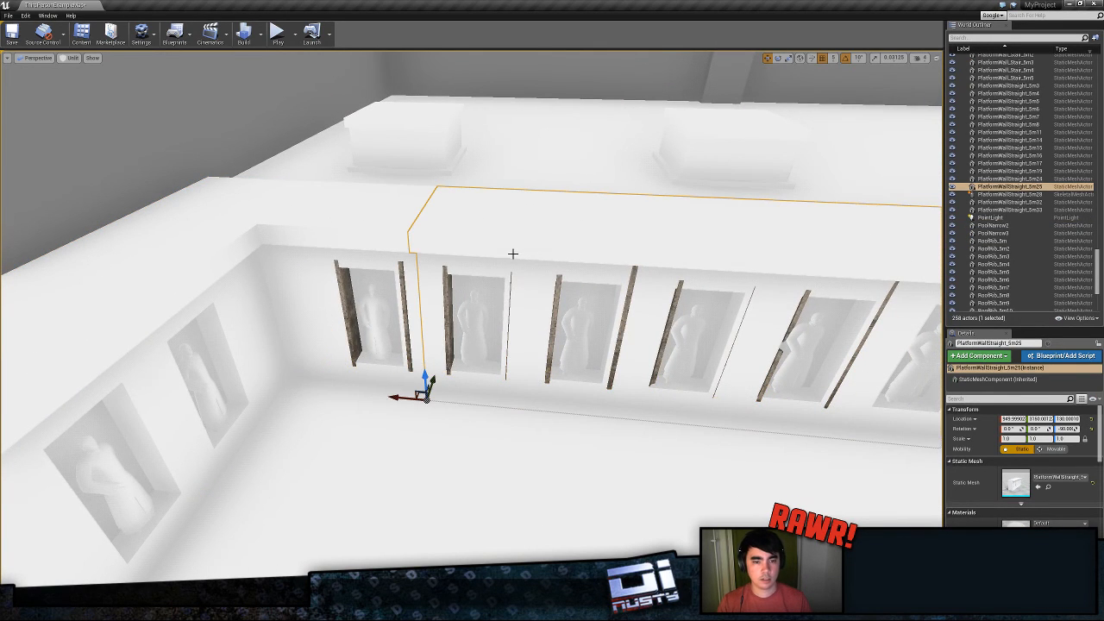
pyautogui.moveTo(512, 269); pyautogui.dragTo(617, 269, button='right')
pyautogui.press('Delete')
# - Slide the carved wall section into the gap between the corner piece and the stairs, flush with the neighbouring walls
pyautogui.click(289, 391)
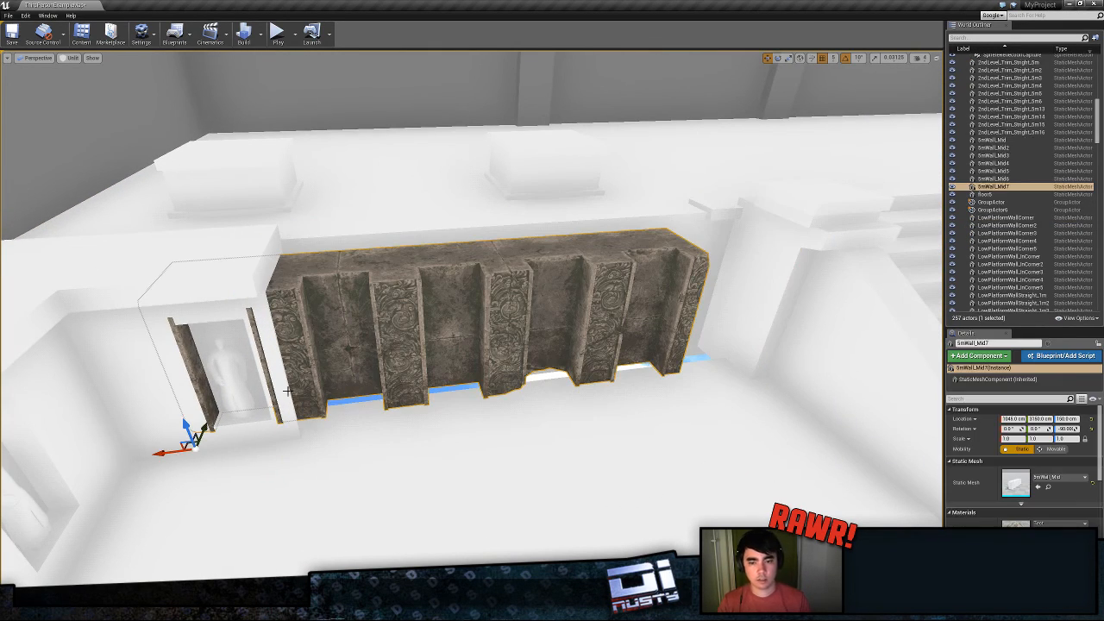
pyautogui.moveTo(174, 458)
pyautogui.mouseDown(button='right')
pyautogui.moveTo(242, 458)
pyautogui.moveTo(173, 462)
pyautogui.mouseUp(button='right')
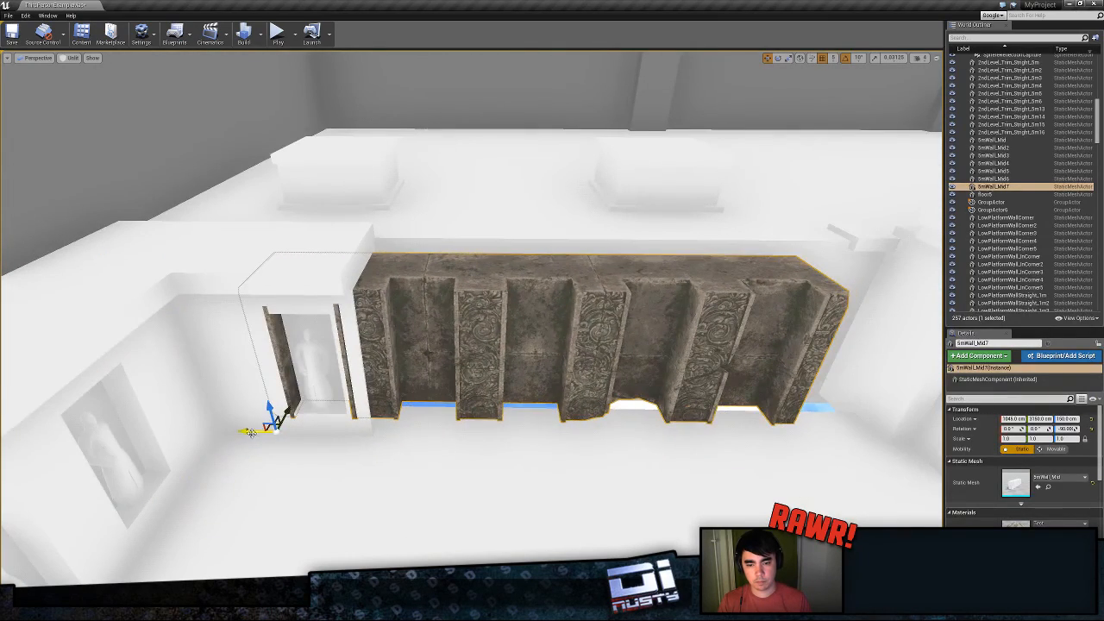
pyautogui.moveTo(251, 432); pyautogui.dragTo(347, 432)
pyautogui.moveTo(347, 432); pyautogui.dragTo(353, 406, button='right')
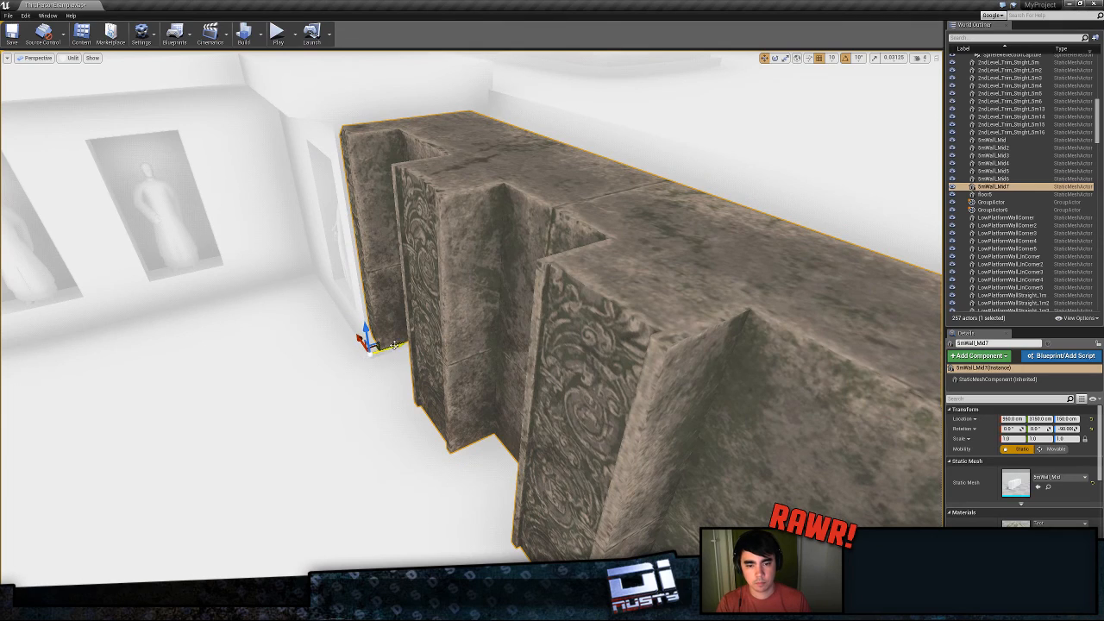
pyautogui.moveTo(390, 349); pyautogui.dragTo(392, 354)
pyautogui.moveTo(380, 364); pyautogui.dragTo(138, 413, button='right')
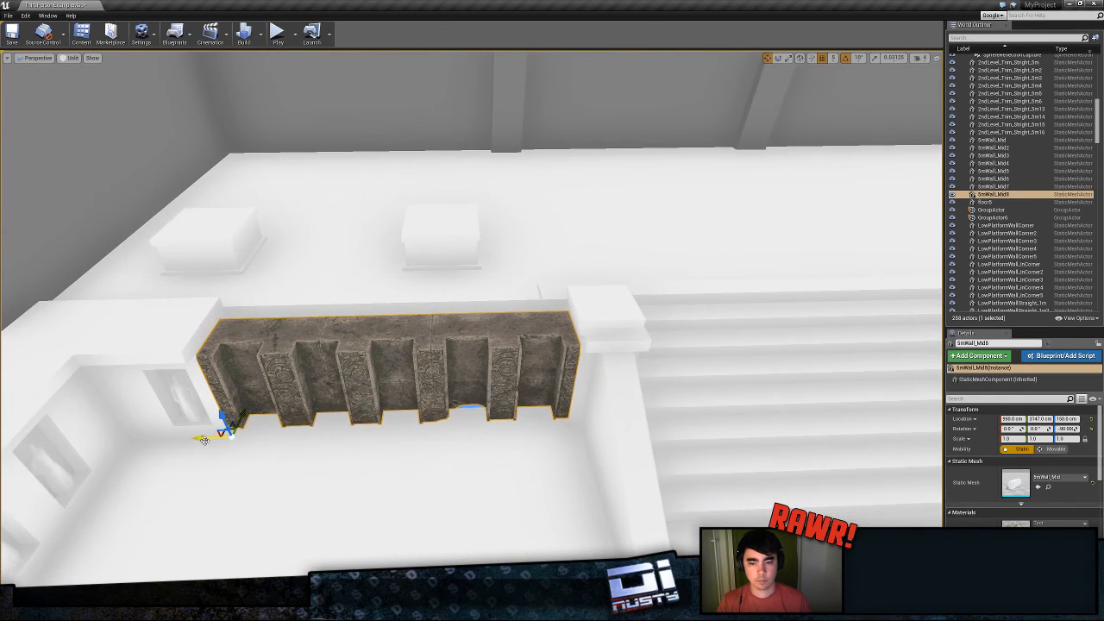
# - Place a duplicate of the carved section across the stairs, replacing the straight niche wall there and keeping the corner piece
pyautogui.keyDown('shift'); pyautogui.moveTo(261, 436); pyautogui.dragTo(906, 431); pyautogui.keyUp('shift')
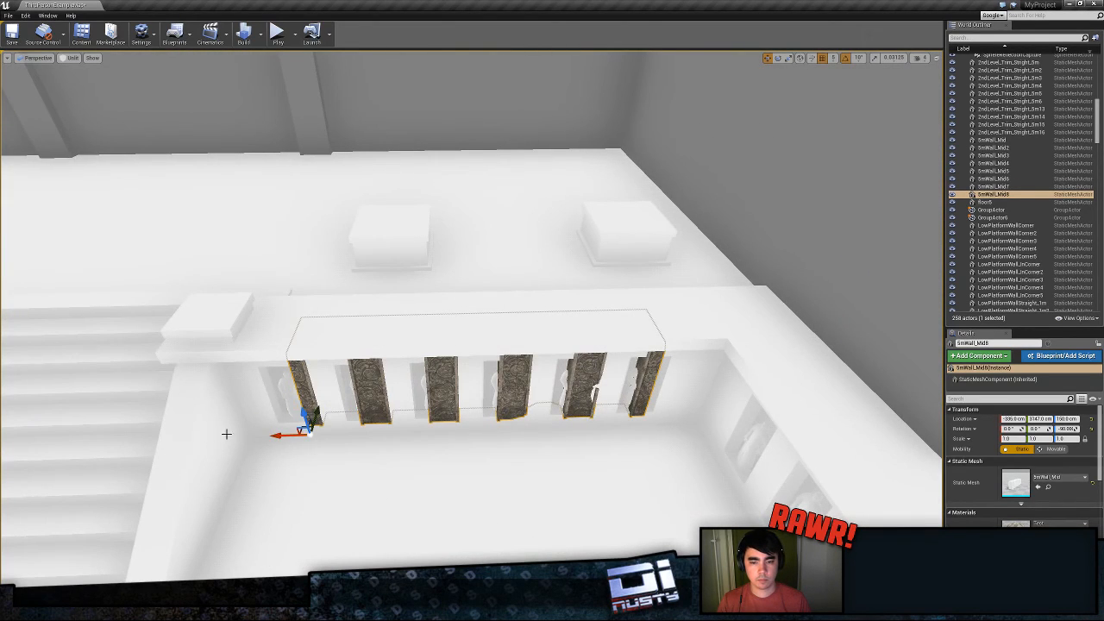
pyautogui.press('Delete')
pyautogui.click(806, 399)
pyautogui.press('Delete')
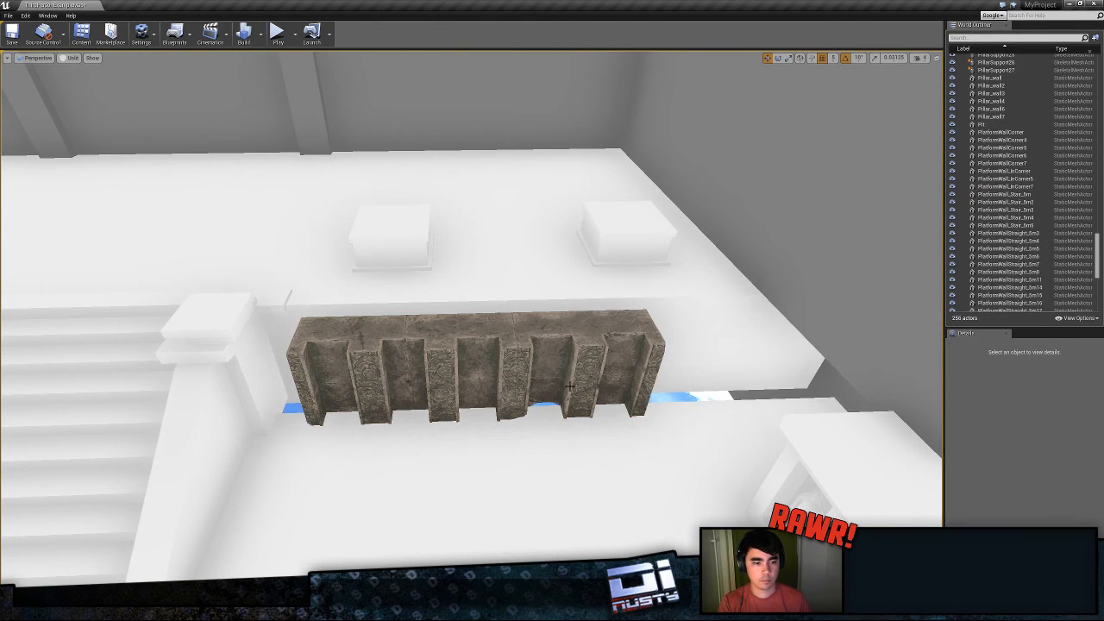
pyautogui.hotkey('ctrl', 'z')
pyautogui.moveTo(290, 437); pyautogui.dragTo(253, 438)
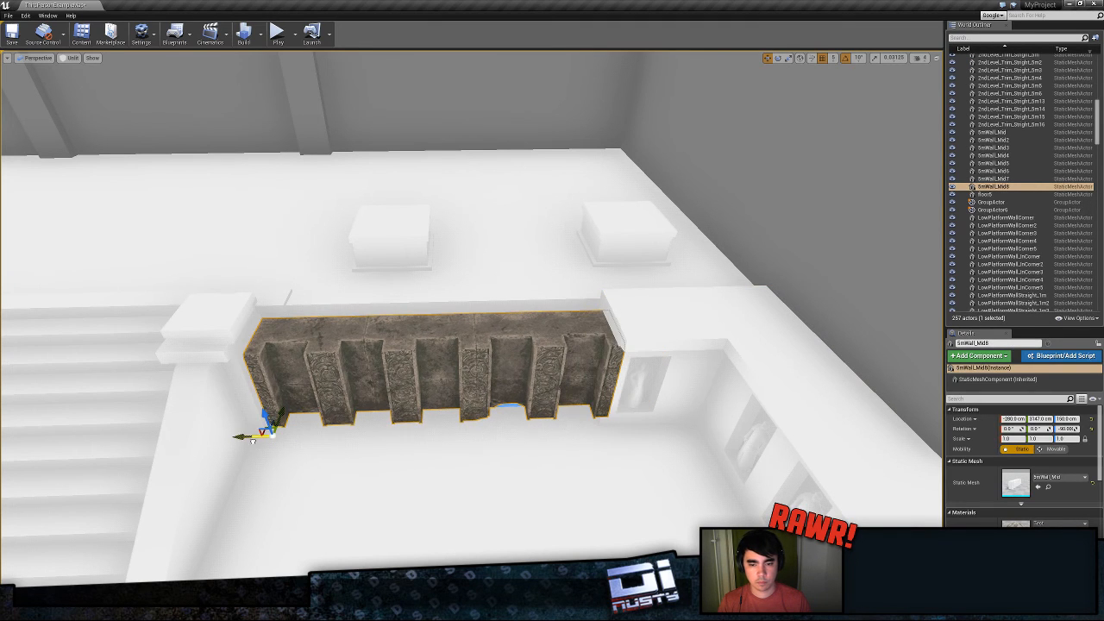
# - Duplicate the carved section for the adjacent platform, rotate it to 0°, and move it against the niche wall beside the other stairs
pyautogui.moveTo(472, 319); pyautogui.dragTo(673, 319, button='right')
pyautogui.click(414, 328)
pyautogui.moveTo(414, 328); pyautogui.dragTo(138, 345, button='right')
pyautogui.click(414, 345)
pyautogui.moveTo(552, 345); pyautogui.dragTo(172, 345, button='right')
pyautogui.keyDown('alt'); pyautogui.moveTo(184, 385); pyautogui.dragTo(180, 390); pyautogui.keyUp('alt')
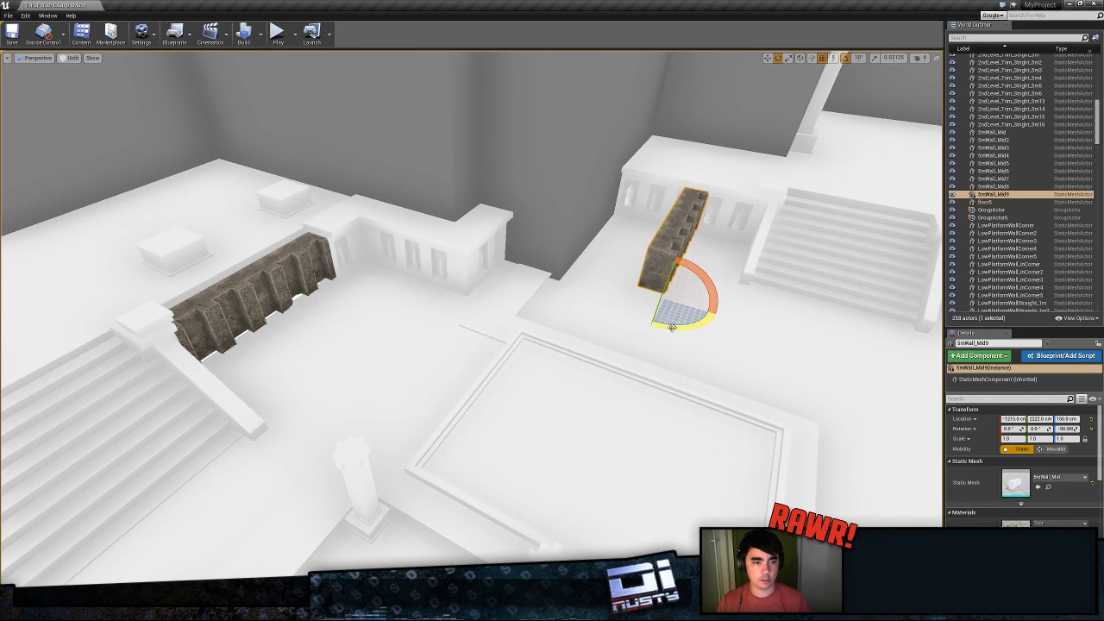
pyautogui.moveTo(671, 327); pyautogui.dragTo(608, 196)
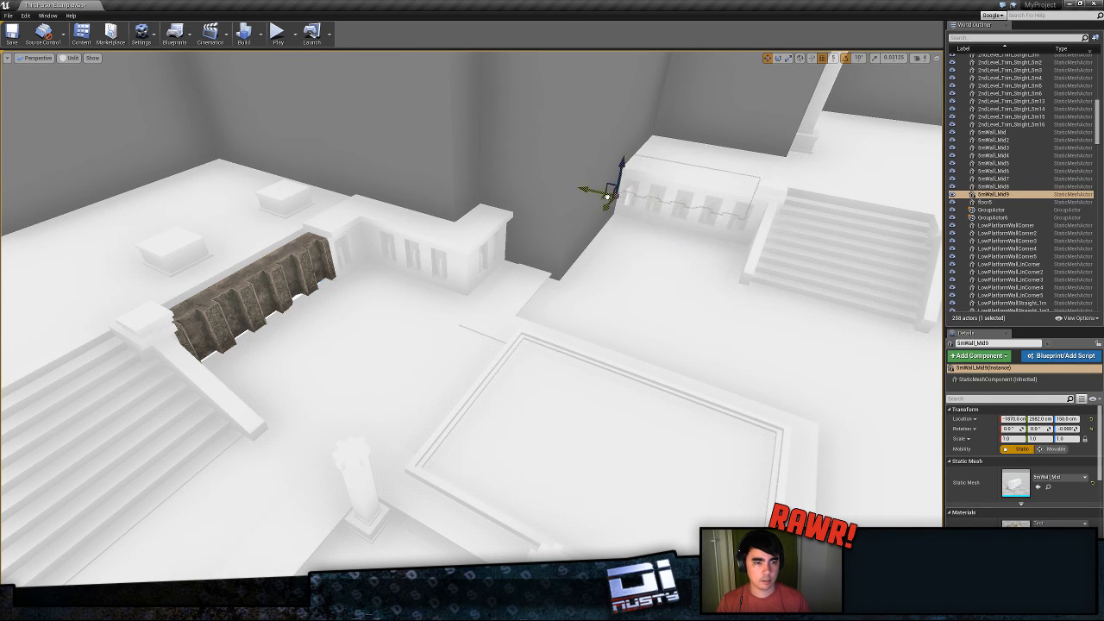
# - Align the carved section with the niche wall beside the stairs, and delete the straight niche wall it overlaps
pyautogui.moveTo(599, 232); pyautogui.dragTo(664, 272, button='right')
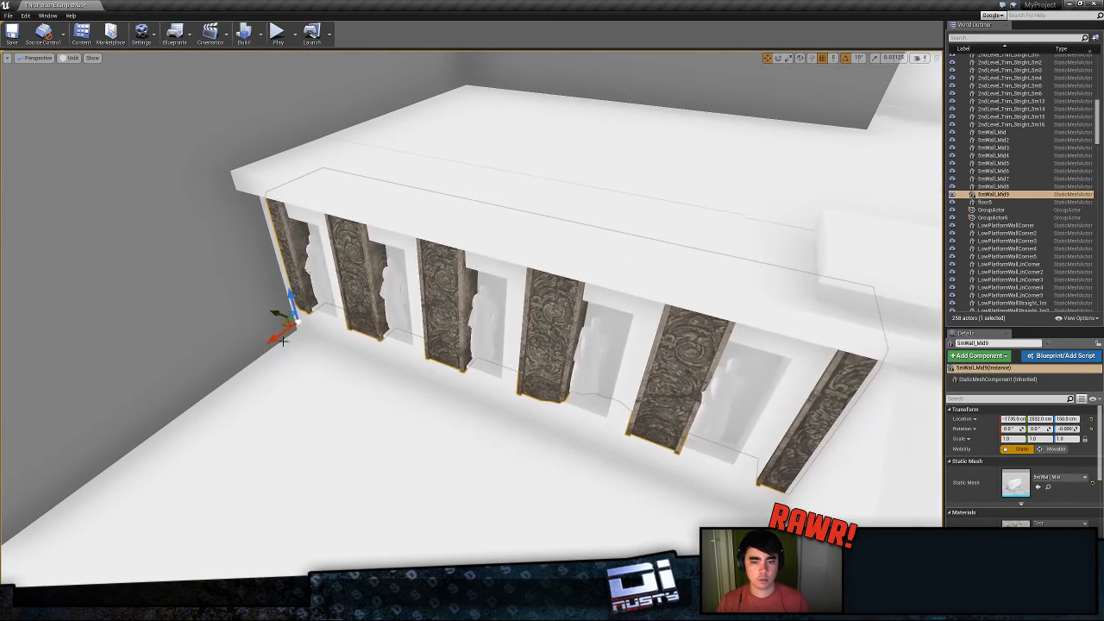
pyautogui.moveTo(280, 324)
pyautogui.mouseDown()
pyautogui.moveTo(267, 334)
pyautogui.moveTo(282, 337)
pyautogui.moveTo(268, 312)
pyautogui.moveTo(293, 316)
pyautogui.mouseUp()
pyautogui.click(269, 337)
pyautogui.click(287, 339)
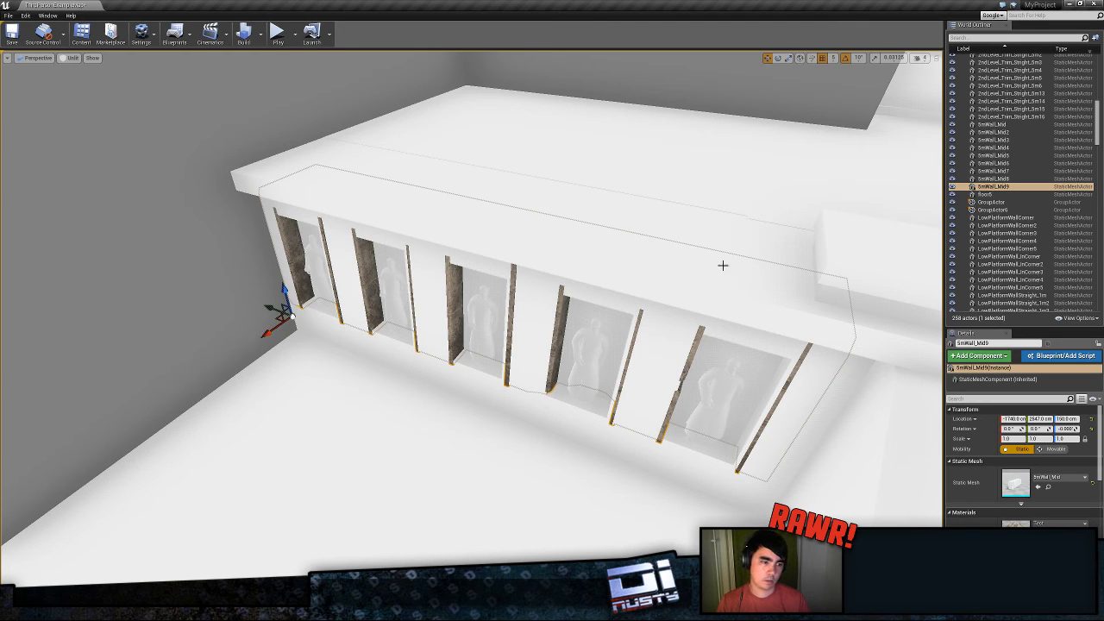
pyautogui.click(689, 298)
pyautogui.press('Delete')
pyautogui.click(689, 320)
# - Nudge the carved section so it sits flush under the platform edge between the arena wall and the stair post
pyautogui.moveTo(690, 320); pyautogui.dragTo(777, 380, button='right')
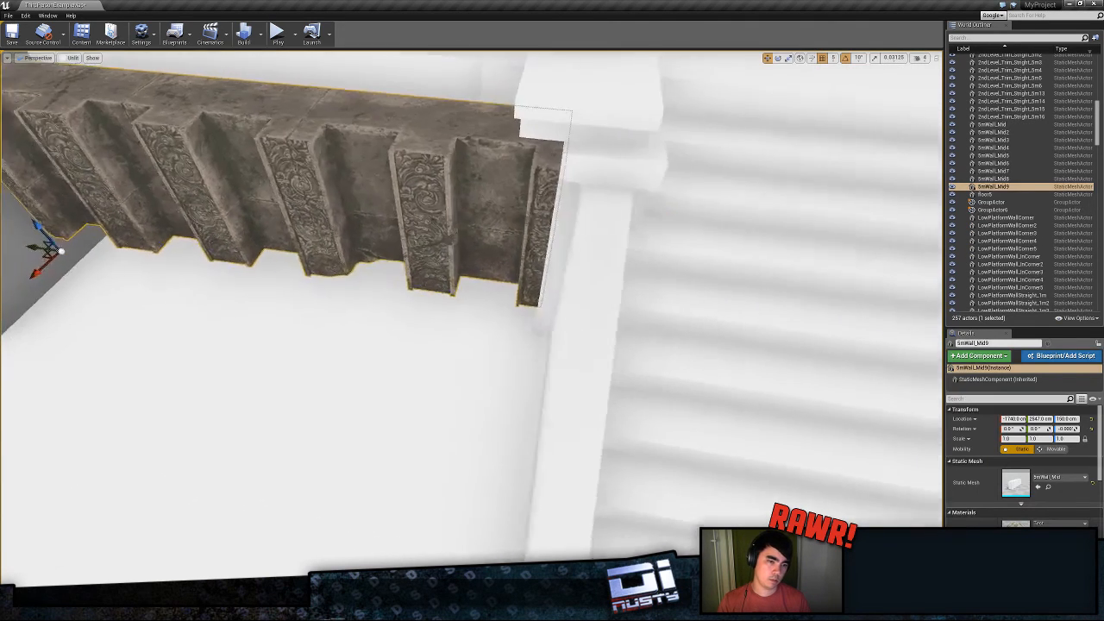
pyautogui.moveTo(390, 380); pyautogui.dragTo(260, 322, button='right')
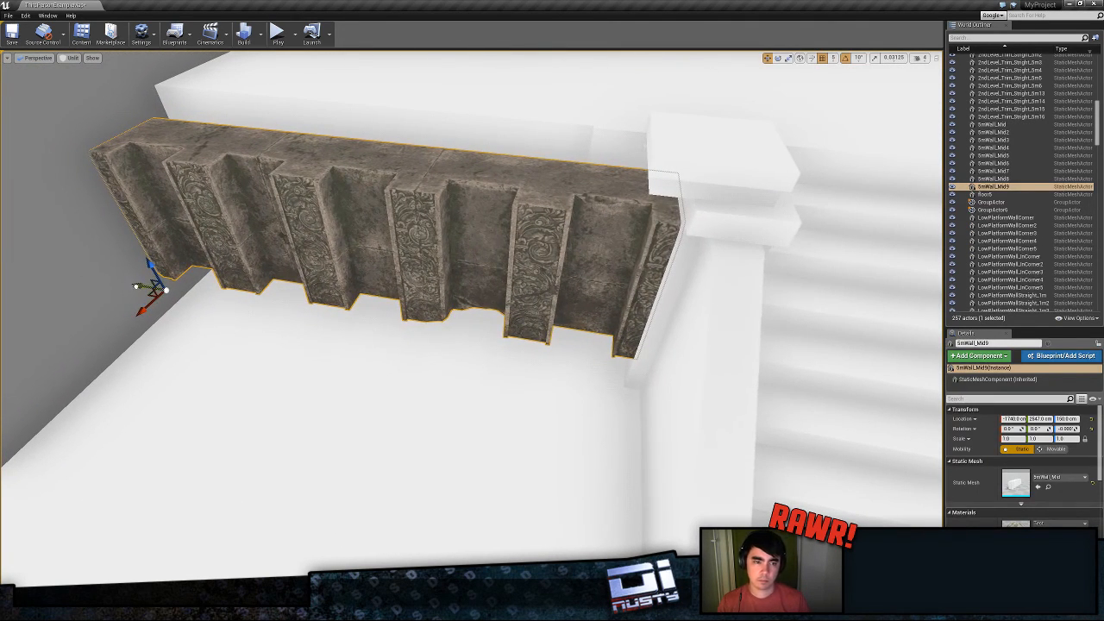
pyautogui.moveTo(134, 287); pyautogui.dragTo(139, 282)
pyautogui.moveTo(361, 347); pyautogui.dragTo(419, 339, button='right')
# - Delete the two straight niche walls along the side of the pavilion platform, keeping the corner pieces
pyautogui.press('Delete')
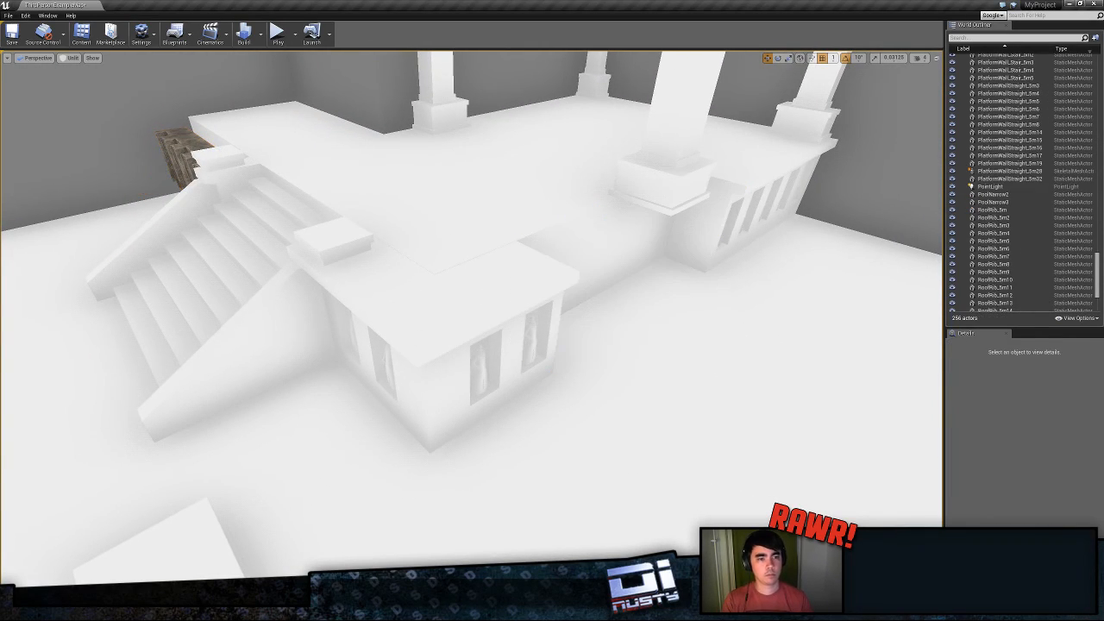
pyautogui.click(707, 236)
pyautogui.press('Delete')
# - Duplicate two adjoining carved sections, rotate the copies to -90°, and place them along the open side of the pavilion platform
pyautogui.moveTo(707, 237); pyautogui.dragTo(259, 285, button='right')
pyautogui.click(533, 322)
pyautogui.moveTo(533, 322); pyautogui.dragTo(492, 324, button='right')
pyautogui.keyDown('ctrl'); pyautogui.click(476, 307); pyautogui.keyUp('ctrl')
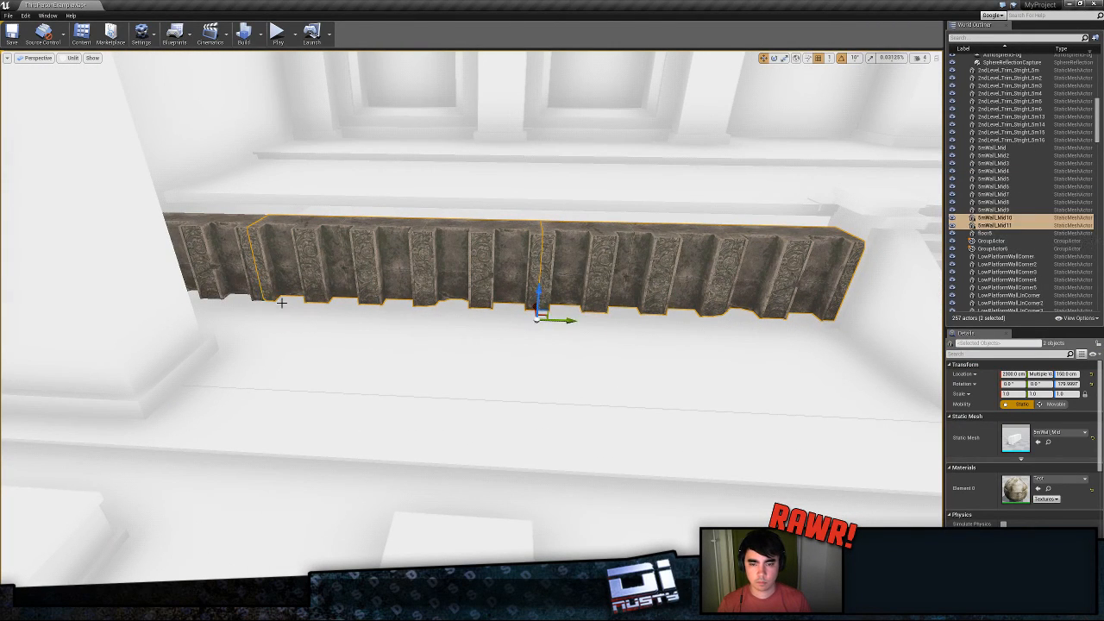
pyautogui.keyDown('shift'); pyautogui.moveTo(539, 315); pyautogui.dragTo(475, 305); pyautogui.keyUp('shift')
pyautogui.moveTo(384, 366)
pyautogui.mouseDown(button='right')
pyautogui.moveTo(431, 405)
pyautogui.moveTo(384, 366)
pyautogui.mouseUp(button='right')
pyautogui.press('e')
pyautogui.moveTo(388, 370); pyautogui.dragTo(393, 248)
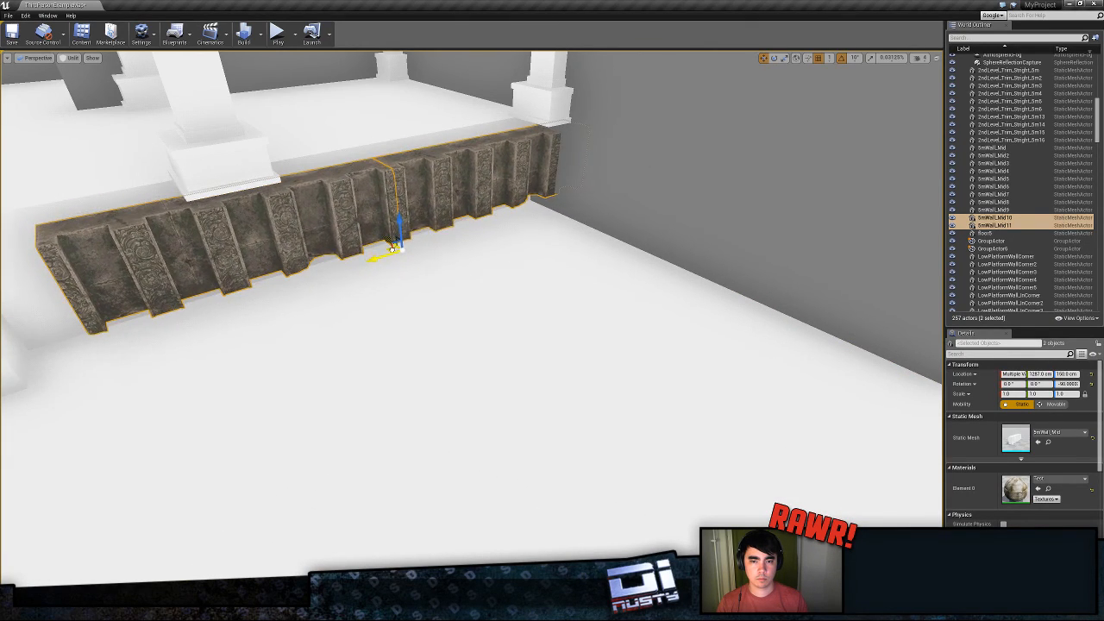
# - Slide the carved pair against the corner piece so it sits flush under the pavilion platform's edge
pyautogui.moveTo(392, 247); pyautogui.dragTo(668, 347, button='right')
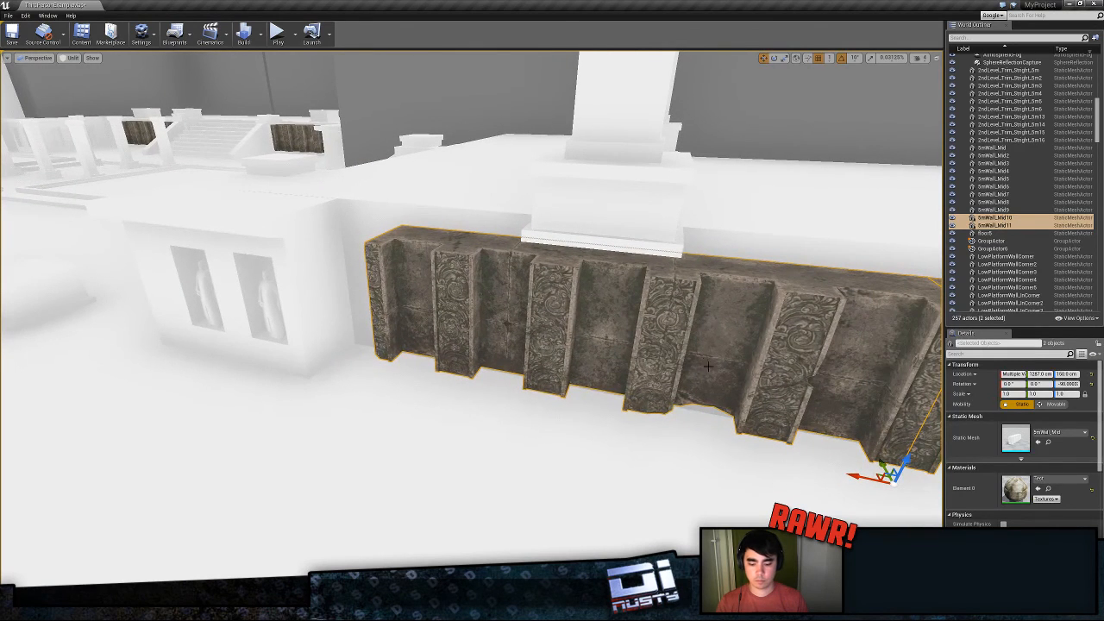
pyautogui.moveTo(872, 481); pyautogui.dragTo(772, 456)
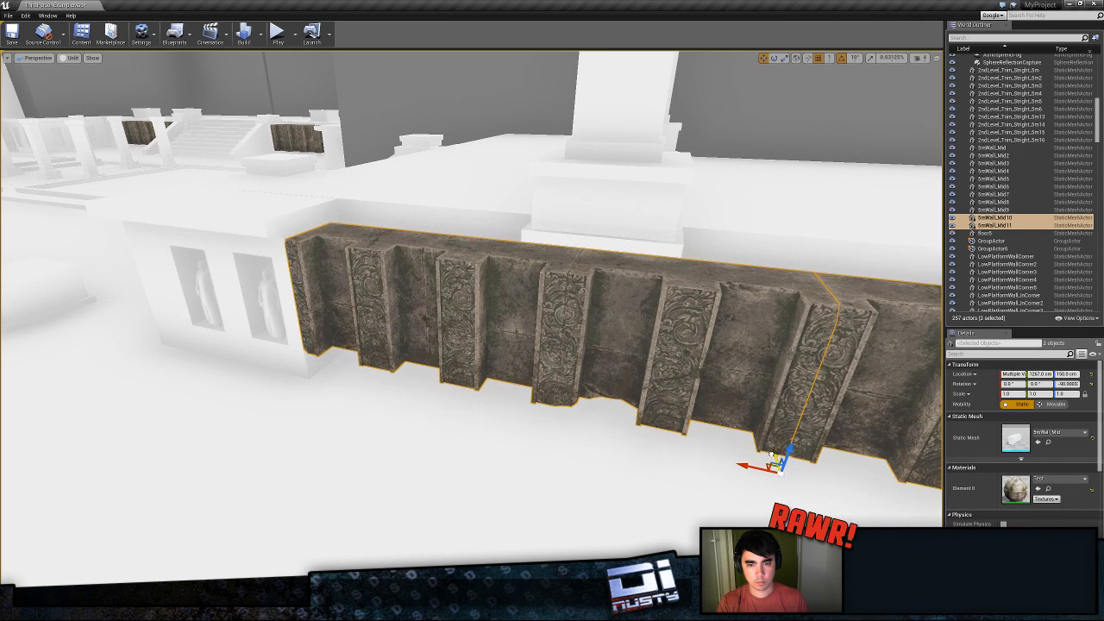
pyautogui.click(665, 494)
pyautogui.moveTo(665, 494); pyautogui.dragTo(820, 487, button='right')
# - Duplicate both carved sections on the pavilion platform and pull the copies out across the arena floor
pyautogui.click(592, 369)
pyautogui.moveTo(592, 369); pyautogui.dragTo(516, 351, button='right')
pyautogui.click(458, 371)
pyautogui.keyDown('ctrl'); pyautogui.click(584, 321); pyautogui.keyUp('ctrl')
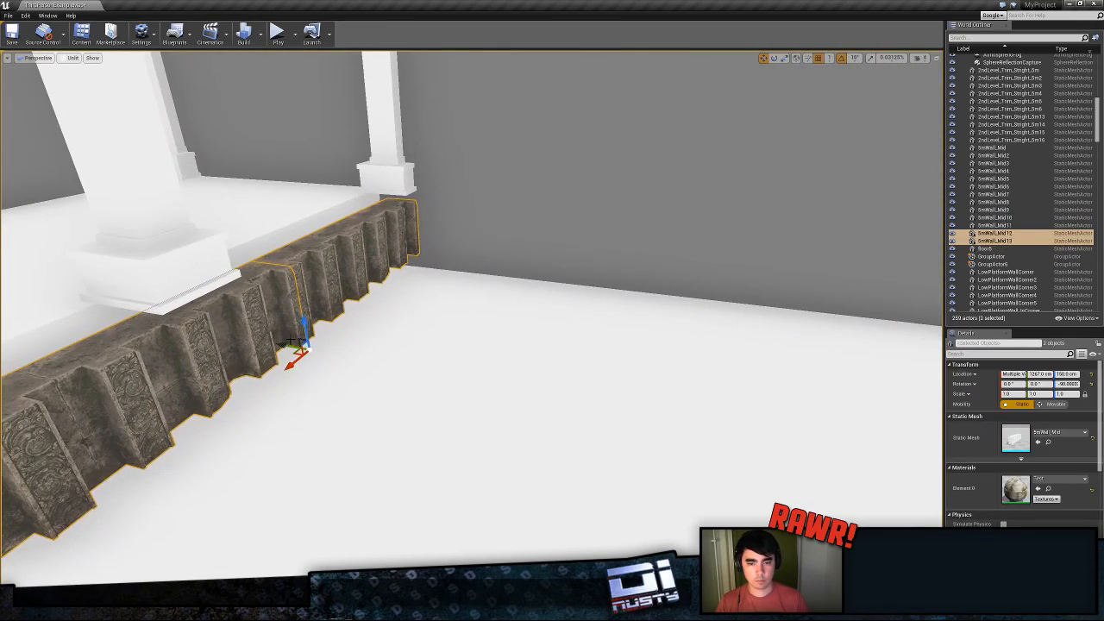
pyautogui.moveTo(291, 343); pyautogui.dragTo(770, 427)
pyautogui.moveTo(771, 427); pyautogui.dragTo(897, 440, button='right')
# - Set the position snap to 10, turn the carved pair to 90°, and place it against the opposite pavilion platform
pyautogui.press(']')
pyautogui.press(']')
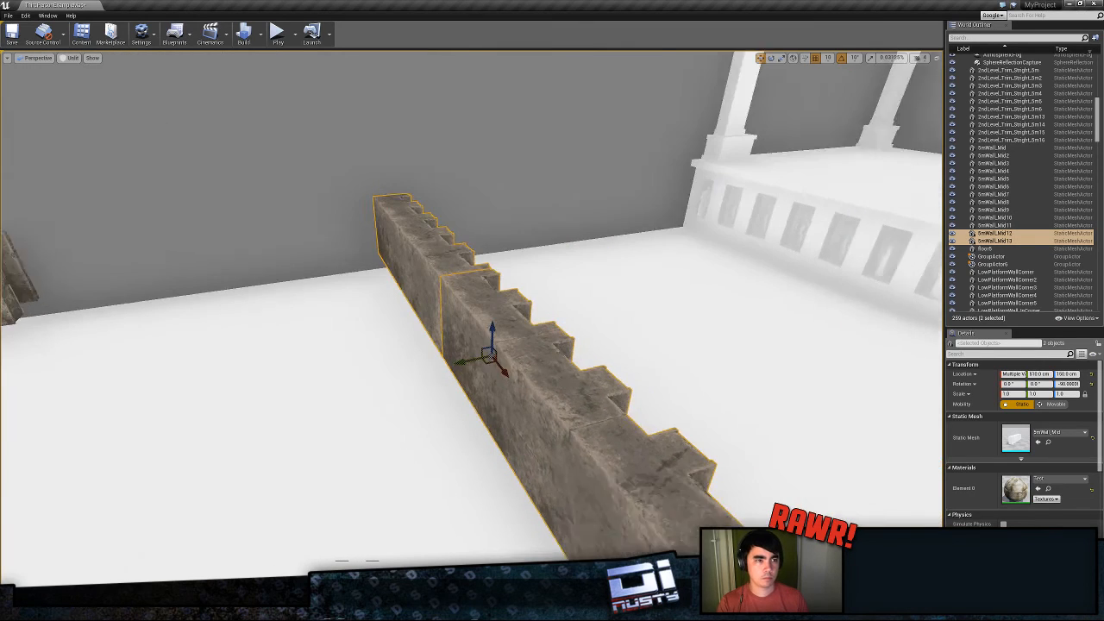
pyautogui.moveTo(545, 398); pyautogui.dragTo(604, 401, button='right')
pyautogui.moveTo(376, 366); pyautogui.dragTo(664, 319)
pyautogui.moveTo(663, 319); pyautogui.dragTo(866, 190, button='right')
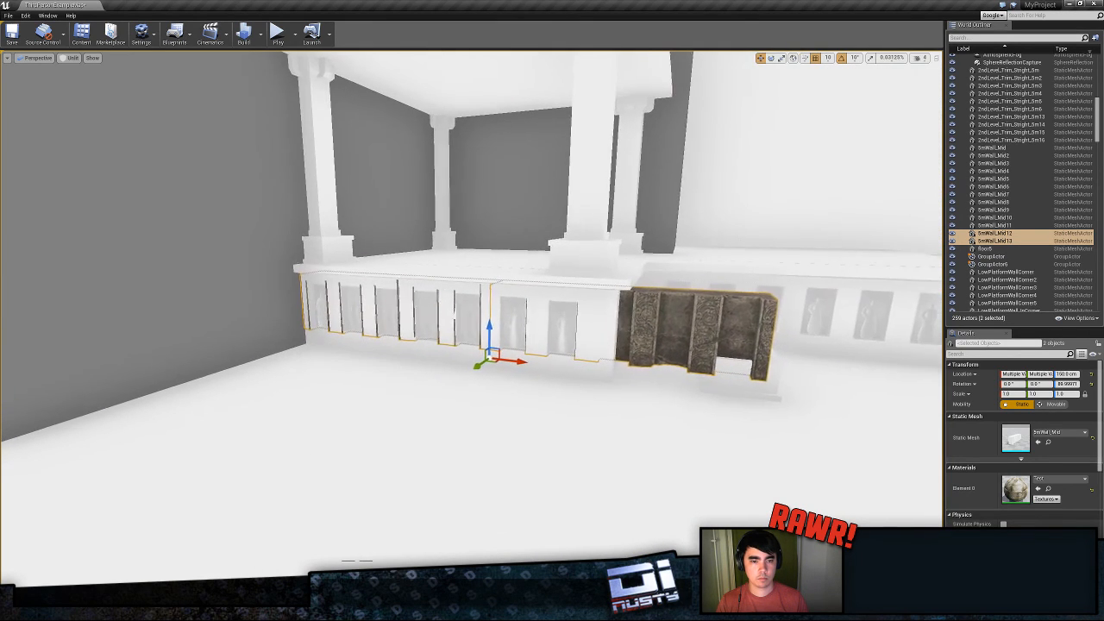
# - Delete the straight niche wall behind the carved pair and the one on the adjoining platform side, keeping the corners
pyautogui.click(448, 309)
pyautogui.press('Delete')
pyautogui.click(529, 297)
pyautogui.click(657, 321)
pyautogui.moveTo(657, 321); pyautogui.dragTo(547, 305, button='right')
pyautogui.press('w')
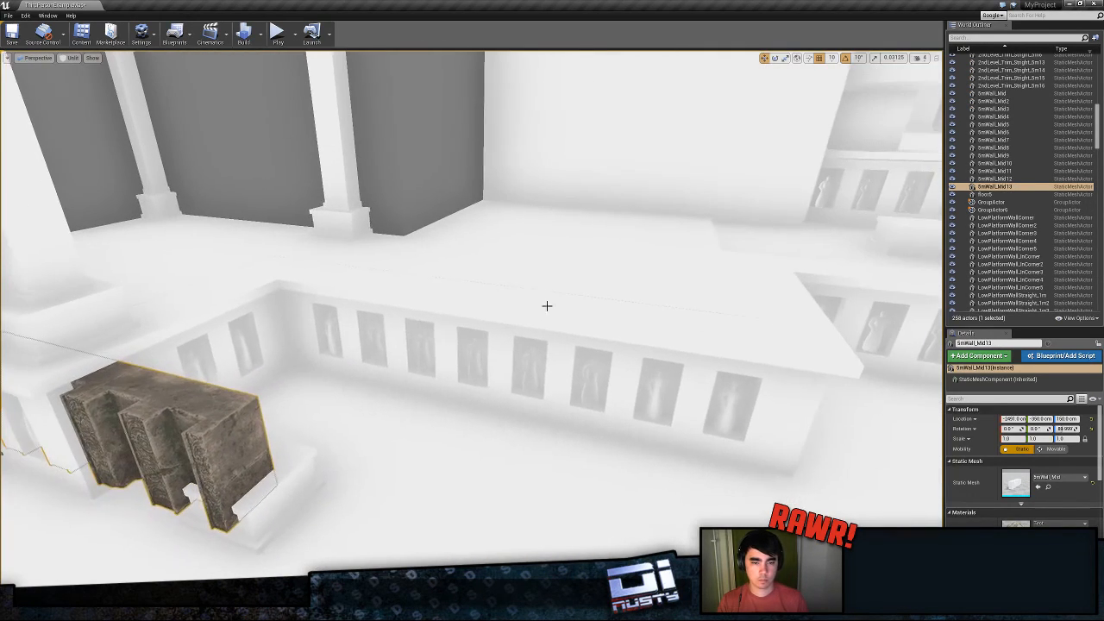
pyautogui.click(414, 332)
pyautogui.press('Delete')
# - Move the protruding carved section into the adjoining platform's gap, with its end flush against the corner piece
pyautogui.click(238, 473)
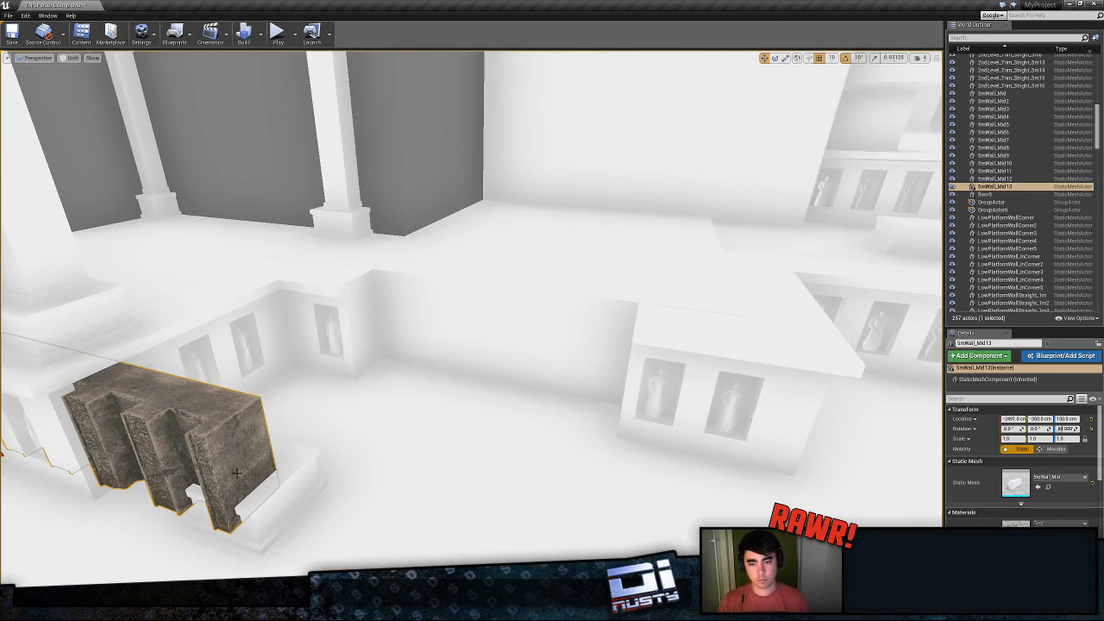
pyautogui.moveTo(272, 470); pyautogui.dragTo(230, 483, button='right')
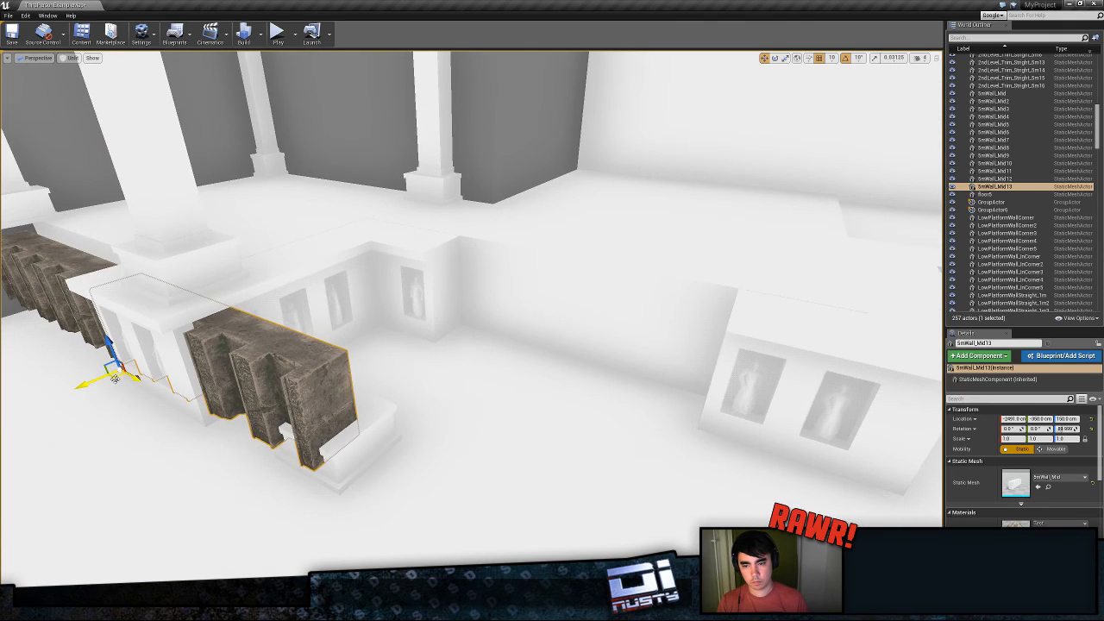
pyautogui.moveTo(114, 378); pyautogui.dragTo(437, 340)
pyautogui.moveTo(437, 340)
pyautogui.mouseDown(button='right')
pyautogui.moveTo(457, 328)
pyautogui.moveTo(389, 321)
pyautogui.moveTo(428, 346)
pyautogui.mouseUp(button='right')
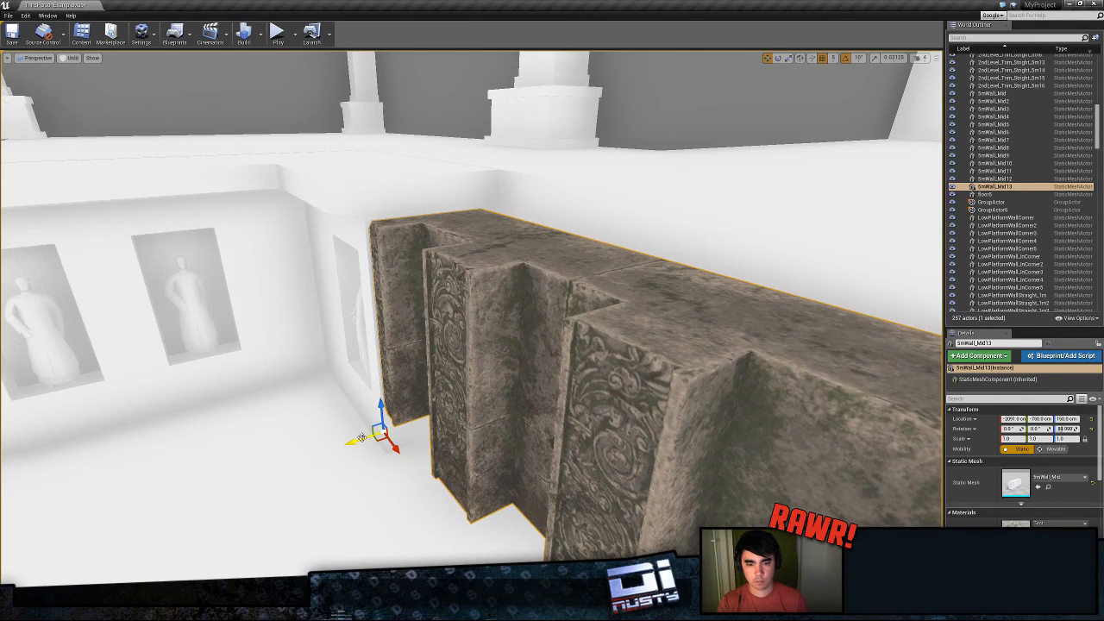
pyautogui.moveTo(361, 439); pyautogui.dragTo(362, 440)
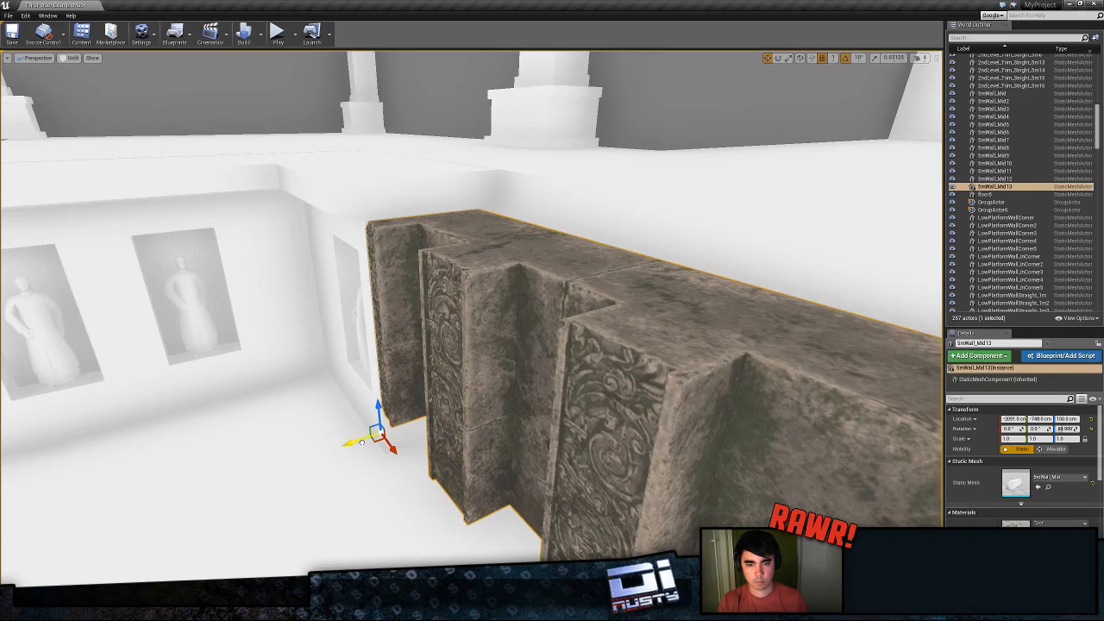
pyautogui.moveTo(362, 441); pyautogui.dragTo(448, 440, button='right')
# - Nudge the carved section on the pavilion platform into line between the arena wall and the corner piece
pyautogui.click(362, 440)
pyautogui.moveTo(198, 509); pyautogui.dragTo(164, 531, button='right')
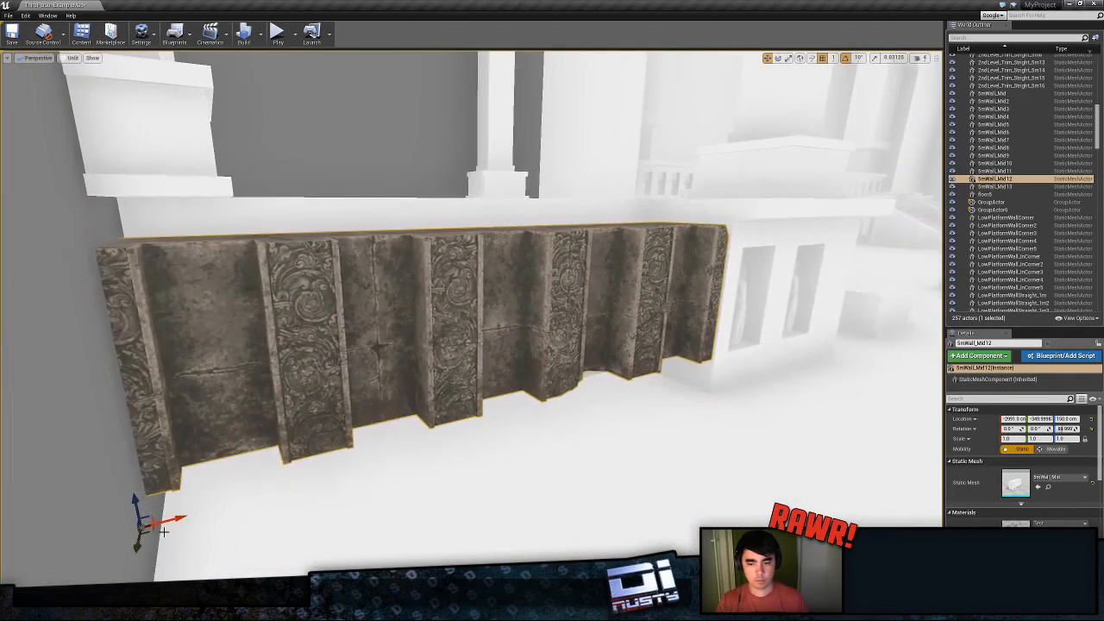
pyautogui.moveTo(139, 541); pyautogui.dragTo(138, 545)
# - Delete the two straight niche walls on the next platform stretch to clear space for carved sections
pyautogui.moveTo(406, 500); pyautogui.dragTo(592, 305, button='right')
pyautogui.click(478, 342)
pyautogui.click(593, 306)
pyautogui.press('Delete')
pyautogui.moveTo(428, 318); pyautogui.dragTo(449, 294, button='right')
pyautogui.click(449, 315)
pyautogui.press('Delete')
# - Duplicate the distant pair of carved sections, rotate the copies to 90°, and place them along the cleared platform stretch
pyautogui.click(437, 265)
pyautogui.keyDown('ctrl'); pyautogui.click(449, 295); pyautogui.keyUp('ctrl')
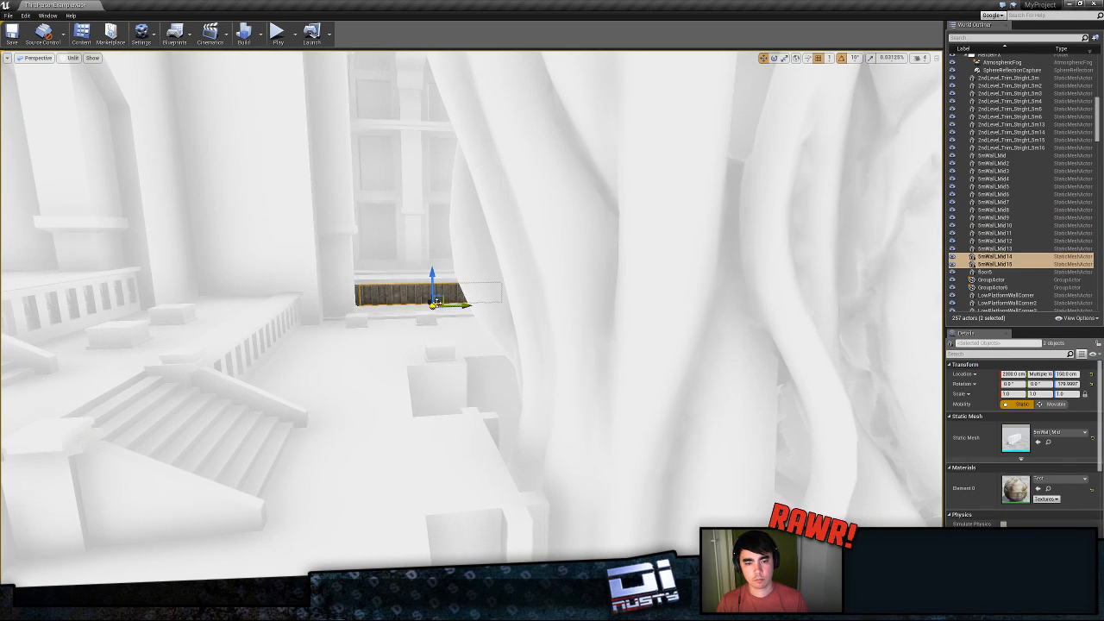
pyautogui.keyDown('alt'); pyautogui.moveTo(448, 320); pyautogui.dragTo(210, 510); pyautogui.keyUp('alt')
pyautogui.press('e')
pyautogui.moveTo(210, 510); pyautogui.dragTo(539, 368, button='right')
pyautogui.moveTo(561, 363); pyautogui.dragTo(410, 424)
pyautogui.moveTo(411, 425); pyautogui.dragTo(639, 428, button='right')
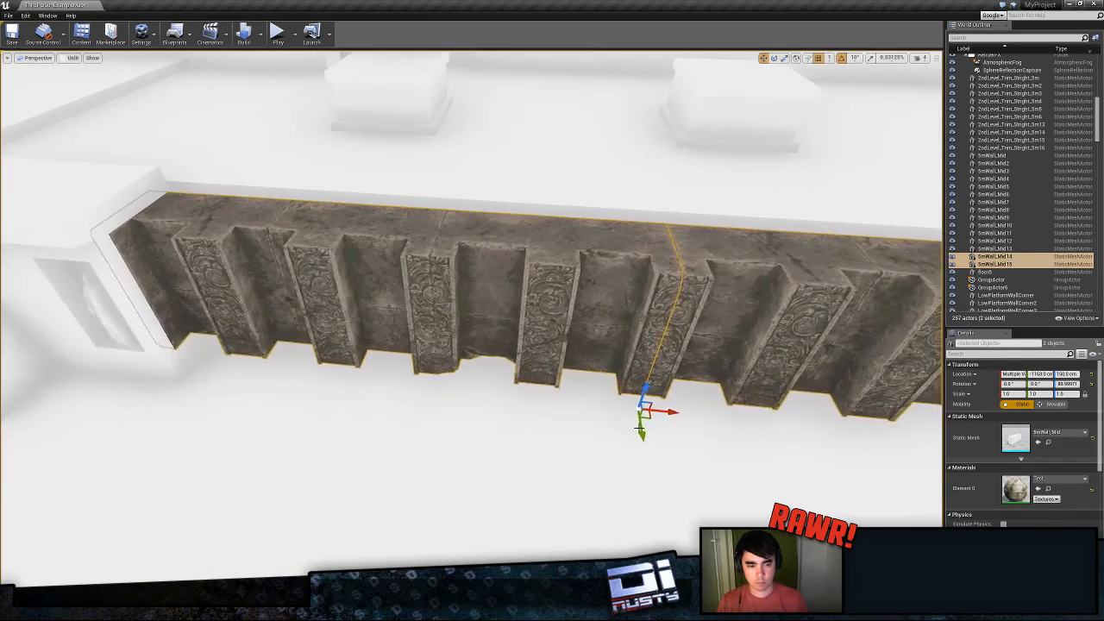
# - Shift the carved pair sideways and in depth to sit flush with the corner piece and the platform edge
pyautogui.moveTo(639, 428); pyautogui.dragTo(692, 432)
pyautogui.moveTo(571, 430); pyautogui.dragTo(683, 244, button='right')
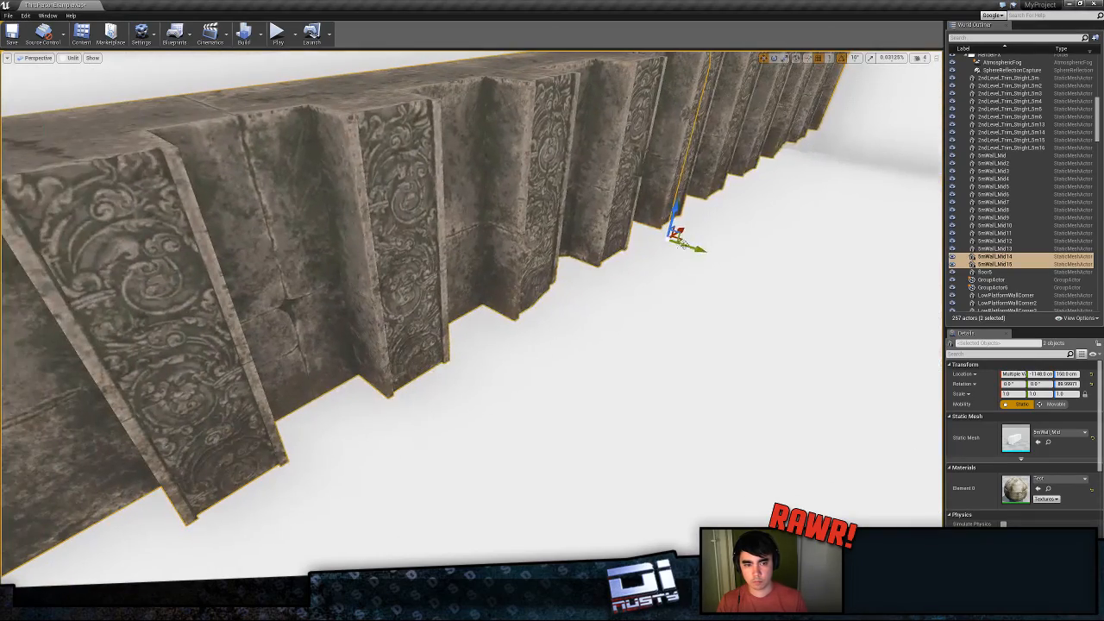
pyautogui.moveTo(696, 249); pyautogui.dragTo(692, 248)
pyautogui.click(690, 284)
# - Delete the three straight niche walls on the lower platform on the far side of the stairs
pyautogui.moveTo(690, 285); pyautogui.dragTo(880, 298, button='right')
pyautogui.click(586, 268)
pyautogui.press('Delete')
pyautogui.click(382, 256)
pyautogui.press('Delete')
pyautogui.moveTo(381, 256); pyautogui.dragTo(474, 233, button='right')
pyautogui.click(589, 258)
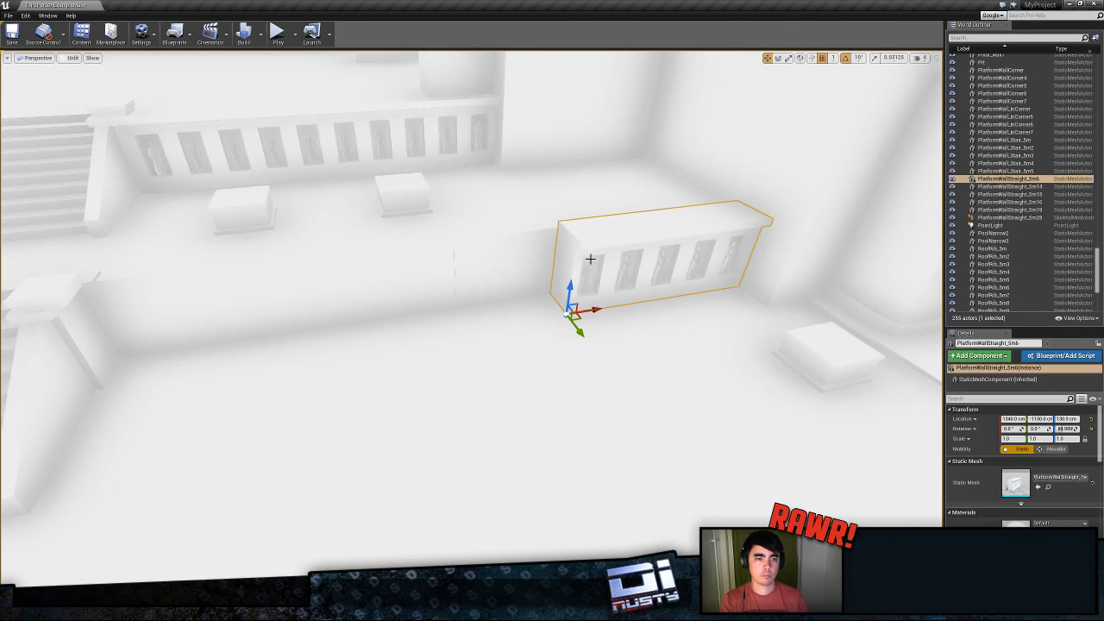
pyautogui.press('Delete')
pyautogui.moveTo(589, 259); pyautogui.dragTo(431, 258, button='right')
# - Duplicate the carved pair across the lower stairs and align the copies with the stair post
pyautogui.click(188, 220)
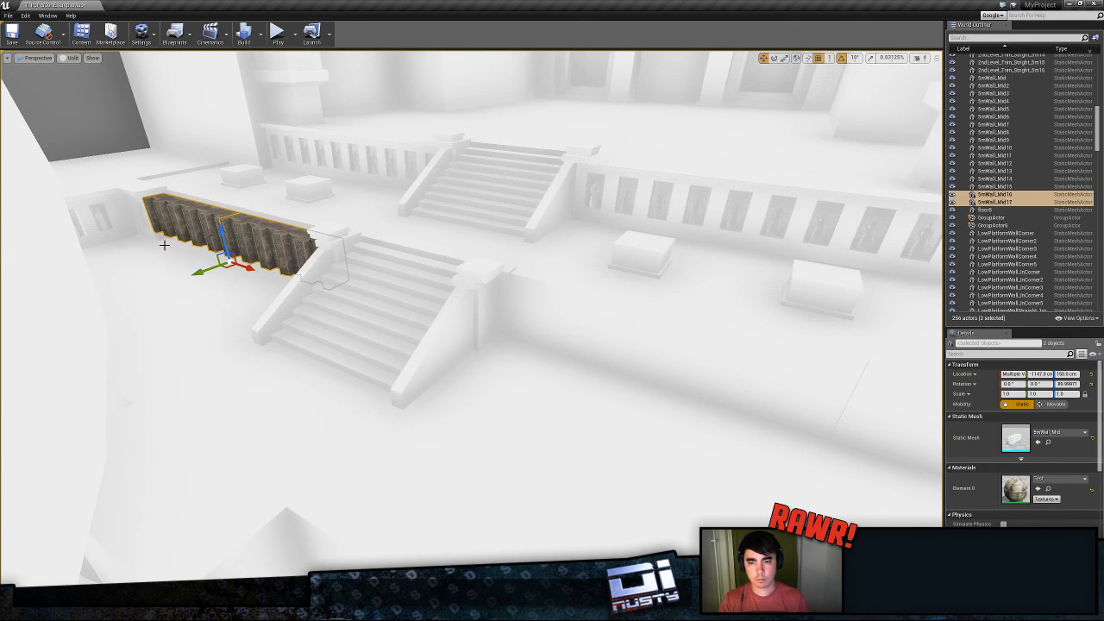
pyautogui.keyDown('alt'); pyautogui.moveTo(238, 265); pyautogui.dragTo(788, 397); pyautogui.keyUp('alt')
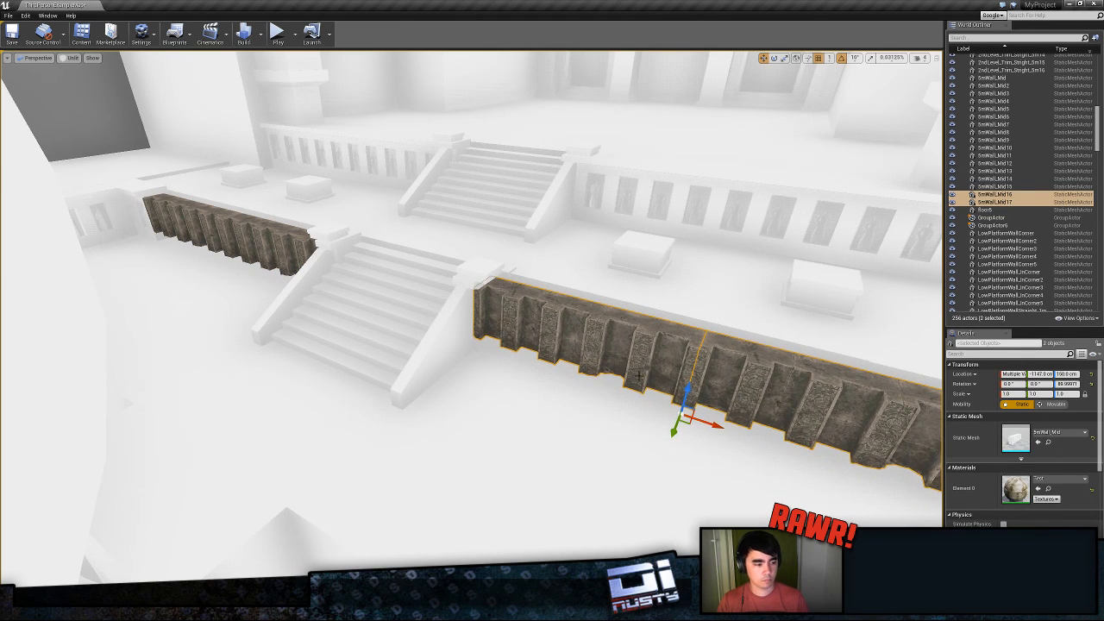
pyautogui.press('w')
pyautogui.moveTo(639, 376); pyautogui.dragTo(716, 389, button='right')
pyautogui.press('s')
pyautogui.moveTo(688, 374); pyautogui.dragTo(696, 375)
pyautogui.press('s')
pyautogui.press('d')
pyautogui.moveTo(688, 378); pyautogui.dragTo(595, 378, button='right')
# - Duplicate one carved section and slide the copy along the row to fill the remaining gap up to the wall
pyautogui.click(494, 338)
pyautogui.moveTo(493, 339); pyautogui.dragTo(535, 338, button='right')
pyautogui.moveTo(226, 379); pyautogui.dragTo(570, 396)
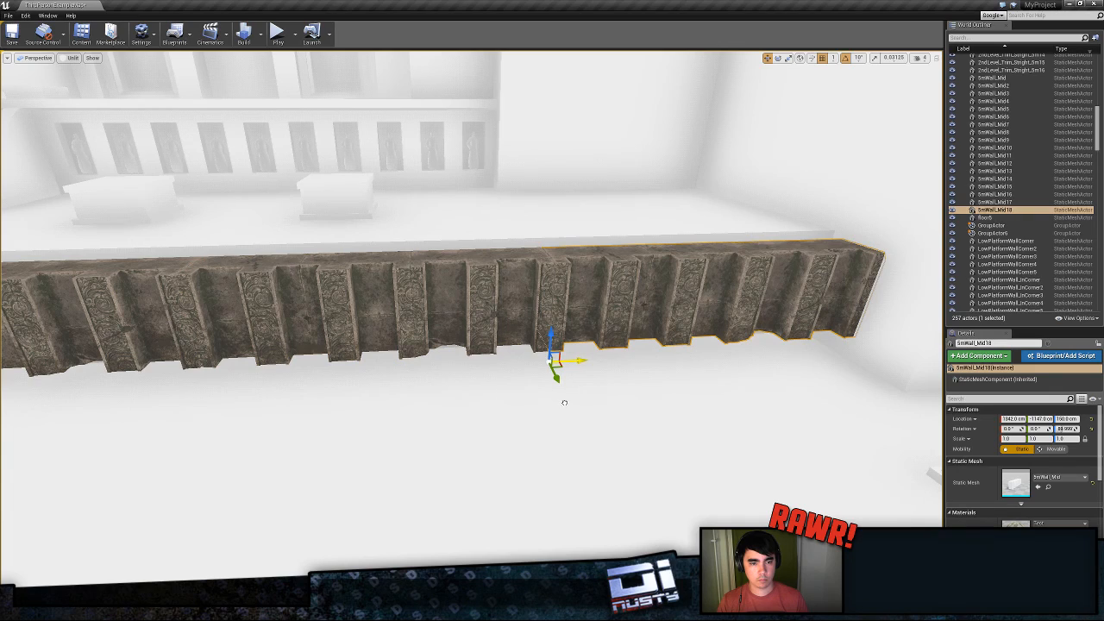
pyautogui.moveTo(564, 403); pyautogui.dragTo(557, 294, button='right')
pyautogui.press('Escape')
pyautogui.click(604, 294)
pyautogui.click(662, 294)
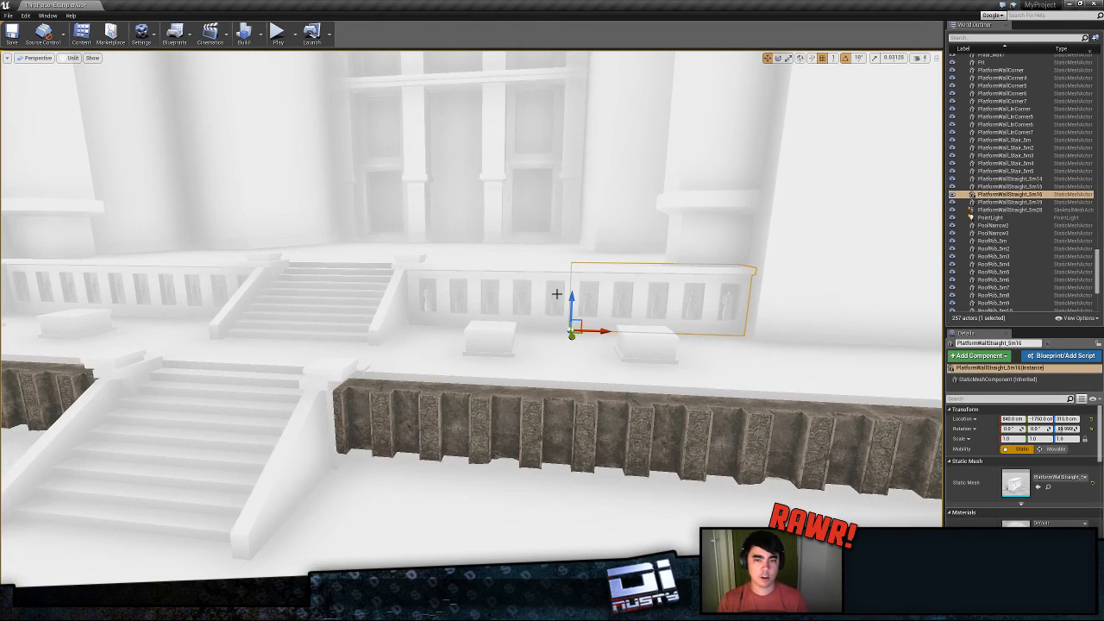
pyautogui.click(557, 295)
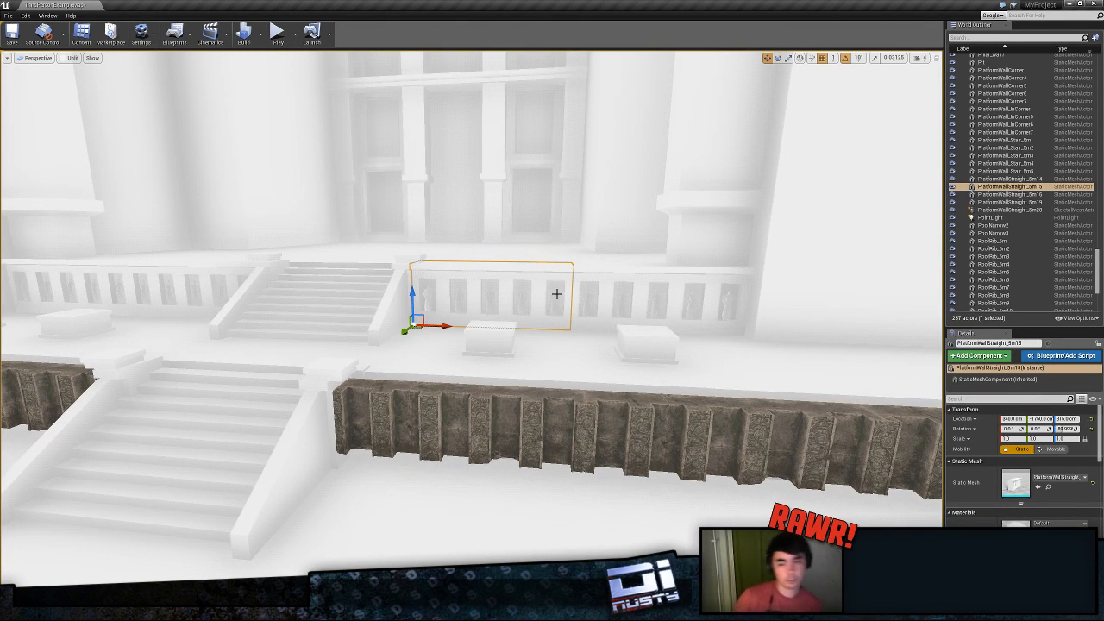
# - Switch the viewport shading to Lit
pyautogui.moveTo(639, 396); pyautogui.dragTo(858, 362, button='right')
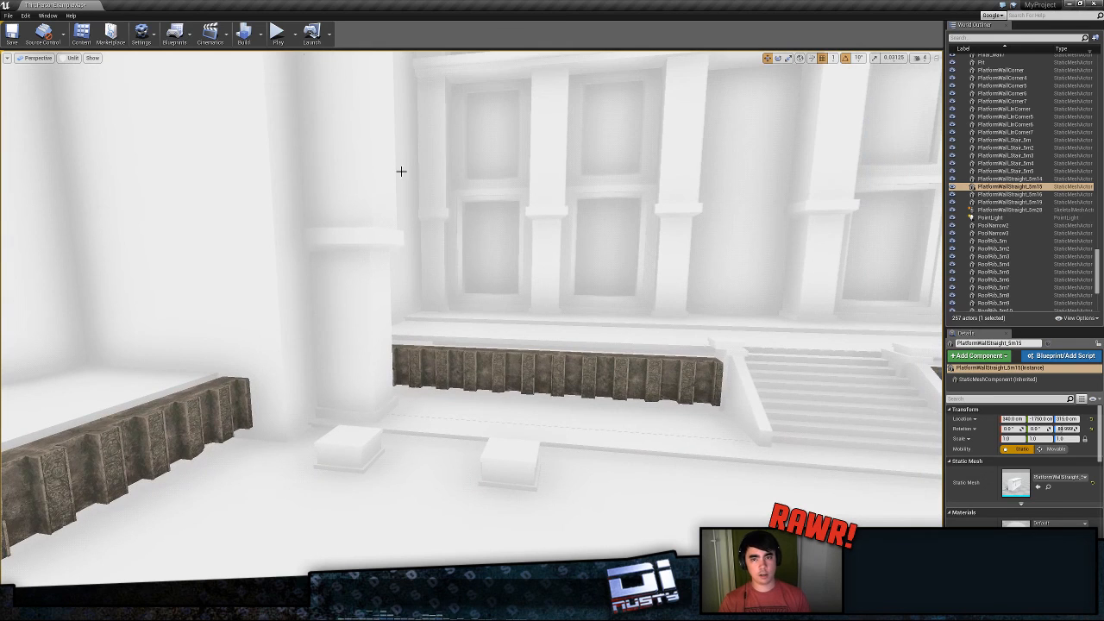
pyautogui.click(76, 57)
pyautogui.click(82, 76)
pyautogui.moveTo(180, 128); pyautogui.dragTo(294, 155, button='right')
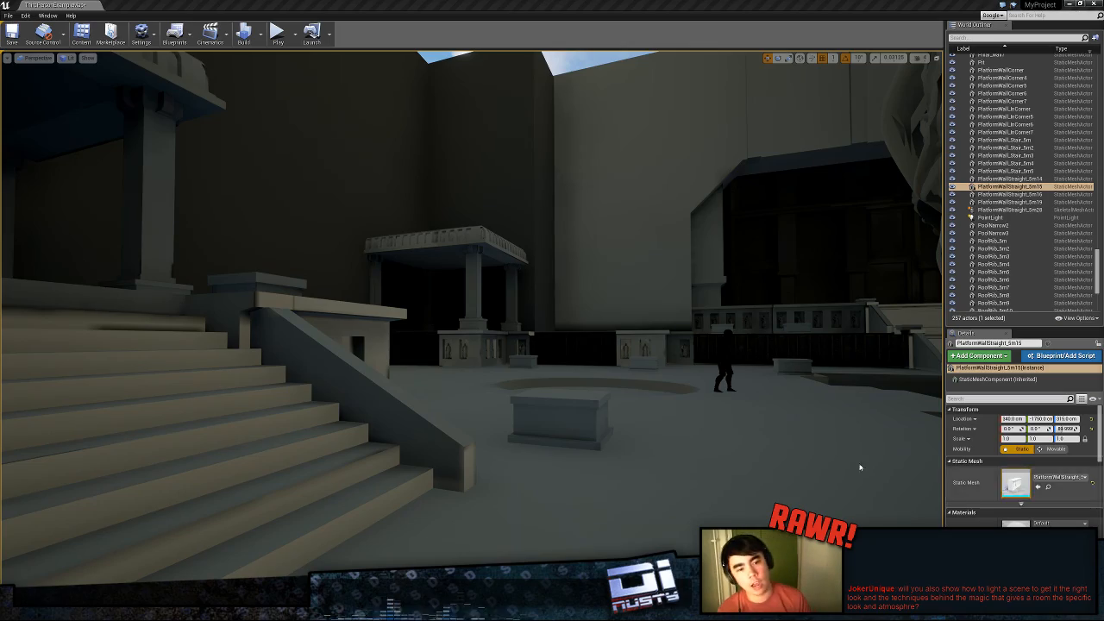
# - Examine the lit arena, its sky opening and tree, and the corner pavilion with the new carved walls
pyautogui.moveTo(806, 438); pyautogui.dragTo(833, 438, button='right')
pyautogui.moveTo(471, 318); pyautogui.dragTo(799, 311, button='right')
pyautogui.press('w')
pyautogui.moveTo(483, 383); pyautogui.dragTo(242, 242, button='right')
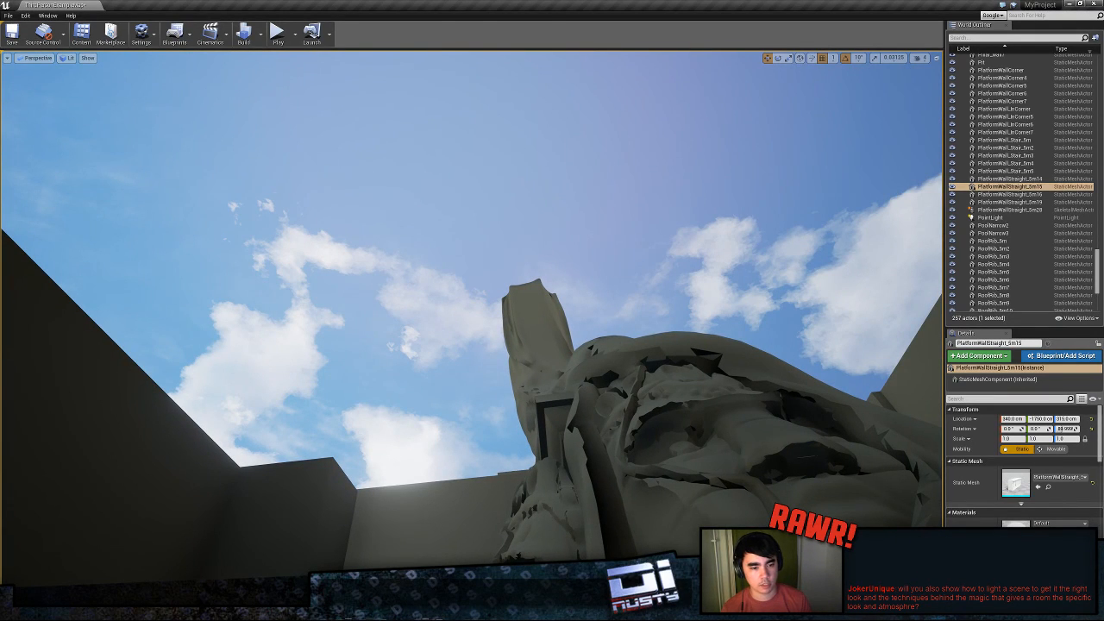
pyautogui.moveTo(580, 174); pyautogui.dragTo(43, 345, button='right')
pyautogui.press('w')
pyautogui.press('w')
pyautogui.press('w')
pyautogui.press('w')
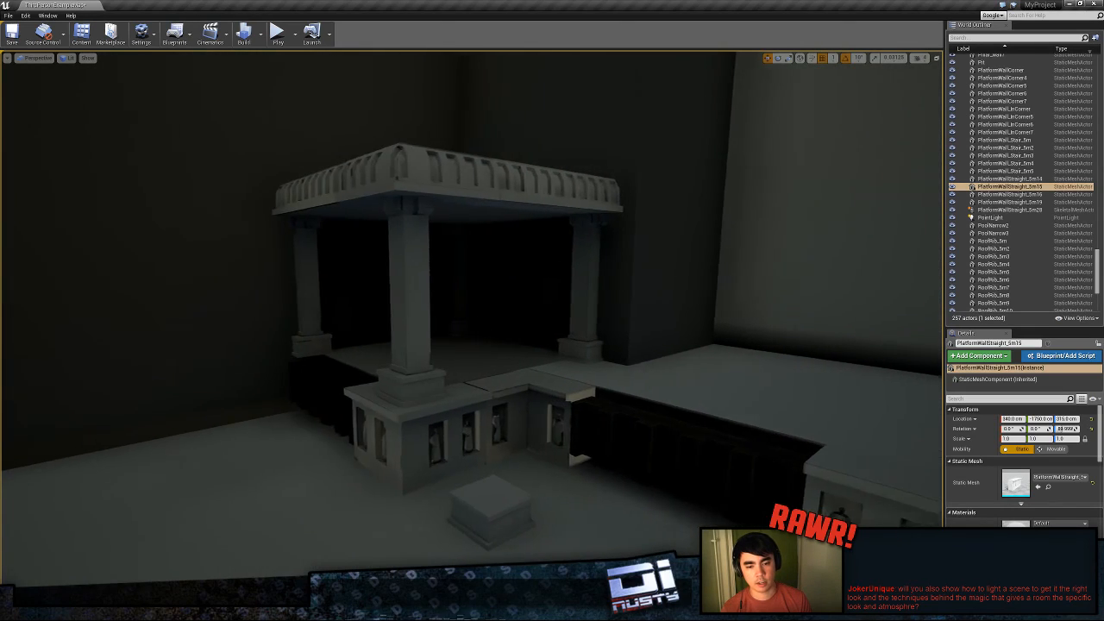
# - Inspect the shading of the carved walls beside the stairs and the lighting across the rest of the arena
pyautogui.moveTo(345, 345); pyautogui.dragTo(889, 358, button='right')
pyautogui.press('w')
pyautogui.press('w')
pyautogui.press('w')
pyautogui.moveTo(552, 345); pyautogui.dragTo(660, 346, button='right')
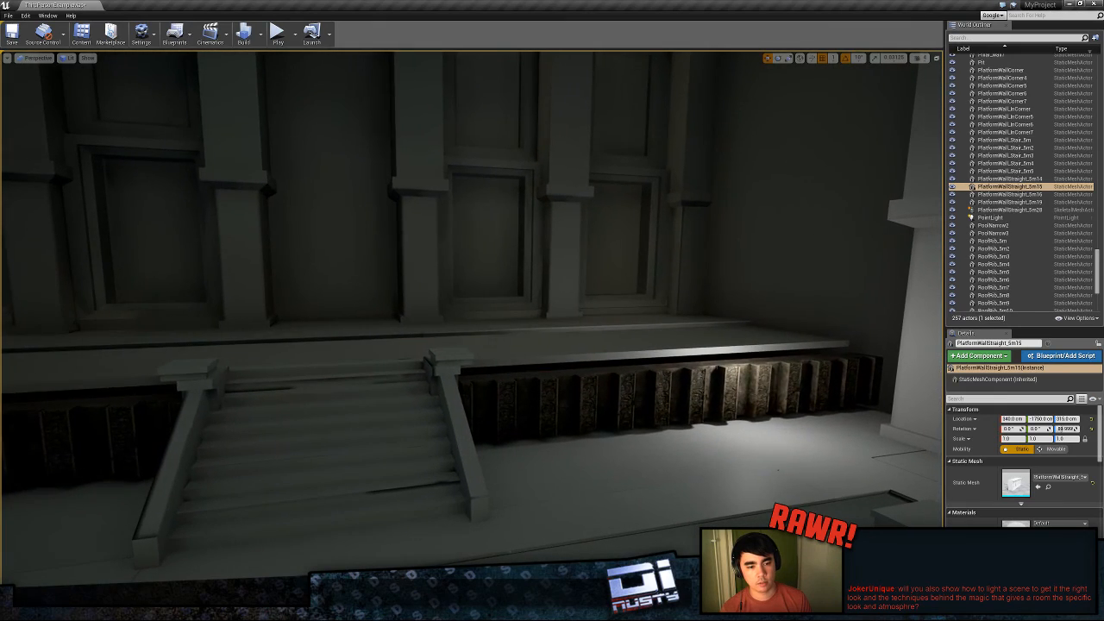
pyautogui.click(321, 362)
pyautogui.click(321, 444)
pyautogui.moveTo(321, 444); pyautogui.dragTo(4, 427, button='right')
pyautogui.press('w')
pyautogui.press('w')
pyautogui.press('w')
pyautogui.press('w')
pyautogui.press('e')
pyautogui.press('w')
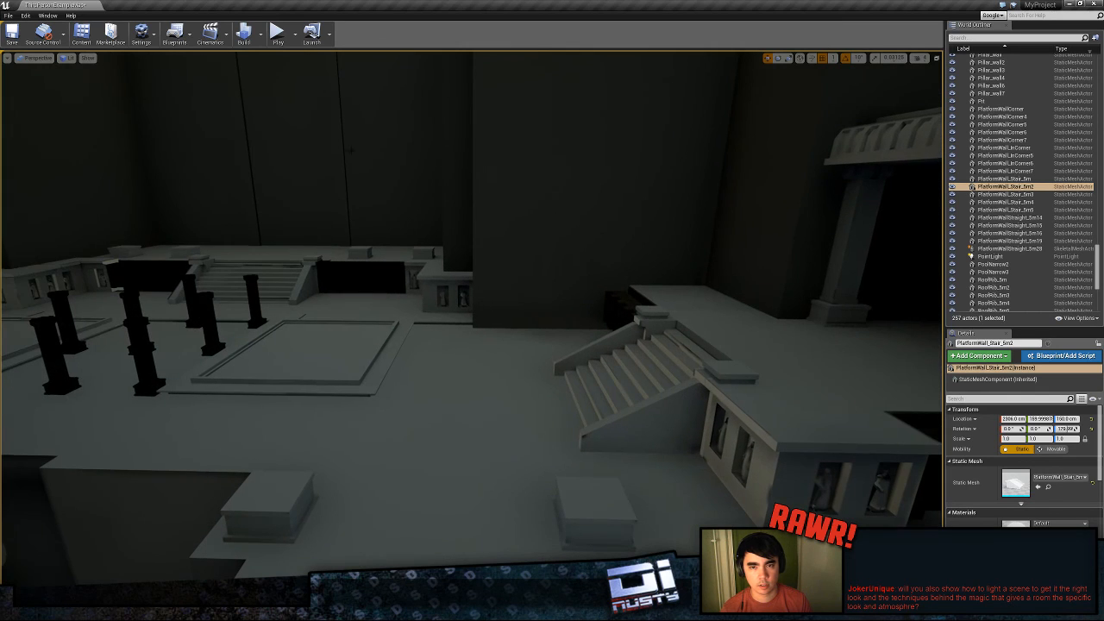
# - Choose a lower lighting quality and build only the level's lighting
pyautogui.click(262, 39)
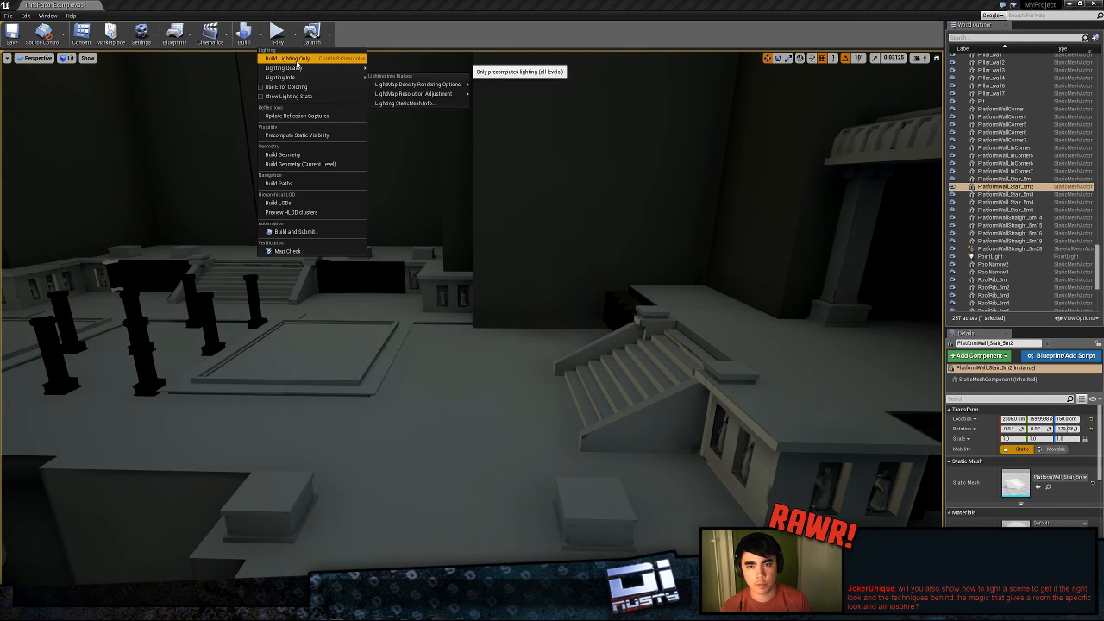
pyautogui.moveTo(305, 68)
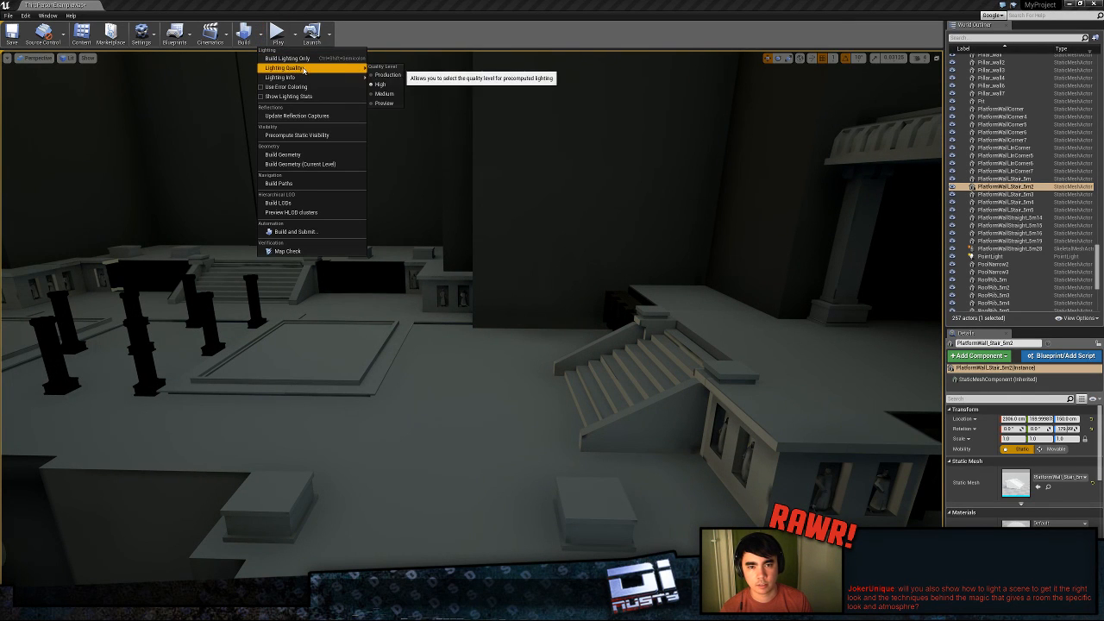
pyautogui.click(376, 98)
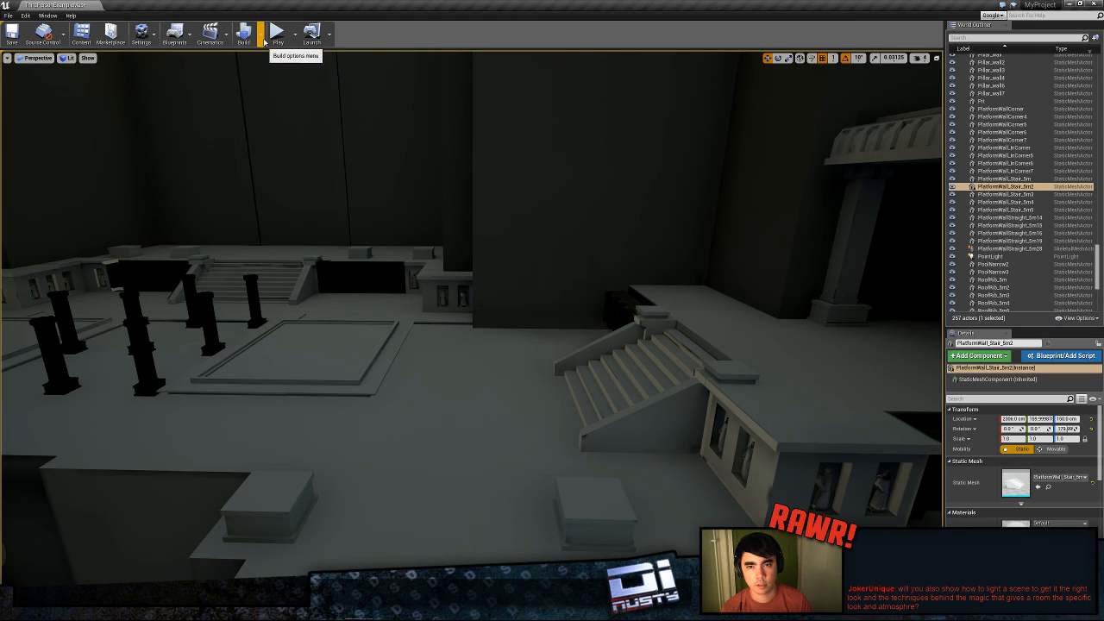
pyautogui.click(263, 40)
pyautogui.click(345, 61)
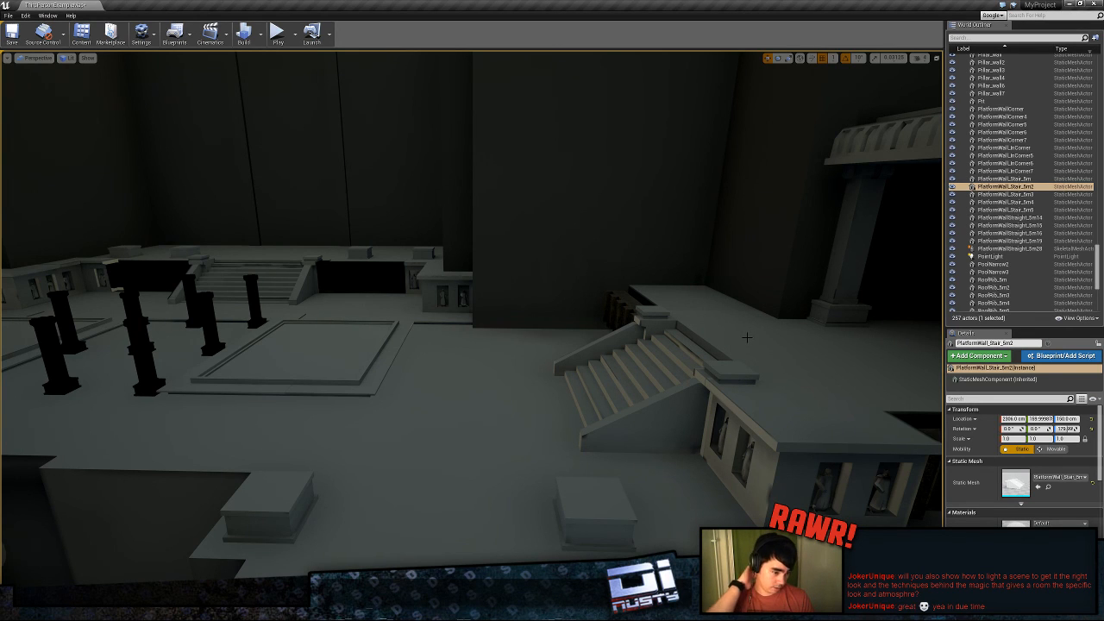
# - Examine the built lighting on the carved walls along the raised platform beside the stairs
pyautogui.moveTo(699, 333); pyautogui.dragTo(307, 299, button='right')
pyautogui.press('w')
pyautogui.press('Escape')
pyautogui.press('w')
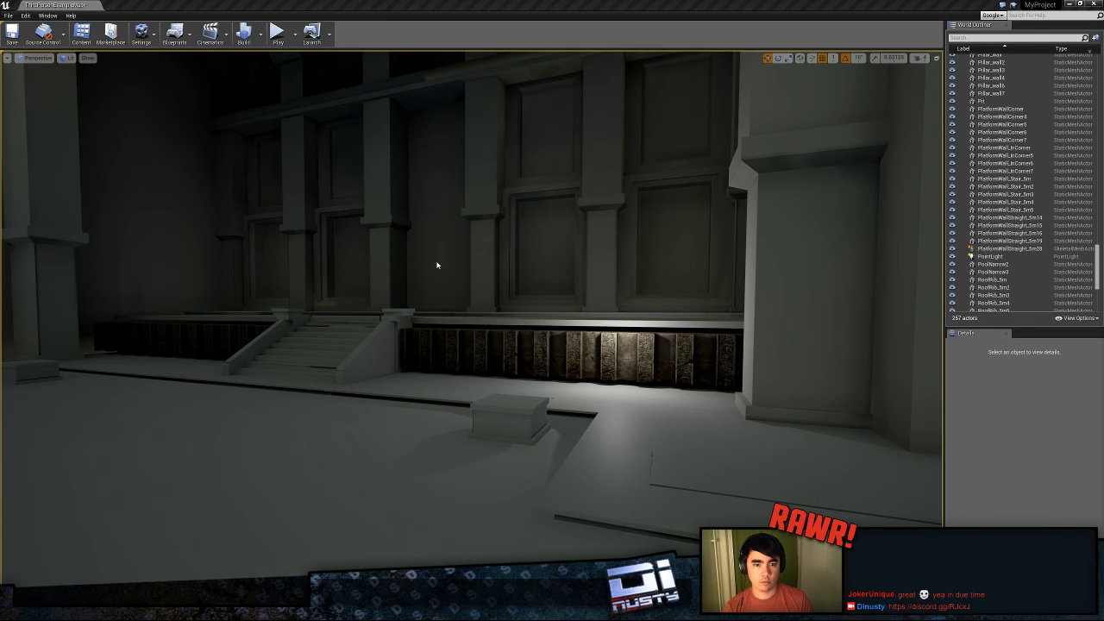
pyautogui.hotkey('ctrl', 'z')
pyautogui.moveTo(446, 434); pyautogui.dragTo(482, 443, button='right')
pyautogui.moveTo(369, 449); pyautogui.dragTo(296, 438, button='right')
pyautogui.press('Escape')
pyautogui.moveTo(394, 426); pyautogui.dragTo(147, 405, button='right')
pyautogui.press('w')
pyautogui.press('w')
# - Inspect the carved wall sections close up, including their ornament and shading along the row from floor level
pyautogui.moveTo(471, 319); pyautogui.dragTo(914, 435, button='right')
pyautogui.press('w')
pyautogui.press('w')
pyautogui.press('w')
pyautogui.press('a')
pyautogui.press('w')
pyautogui.press('w')
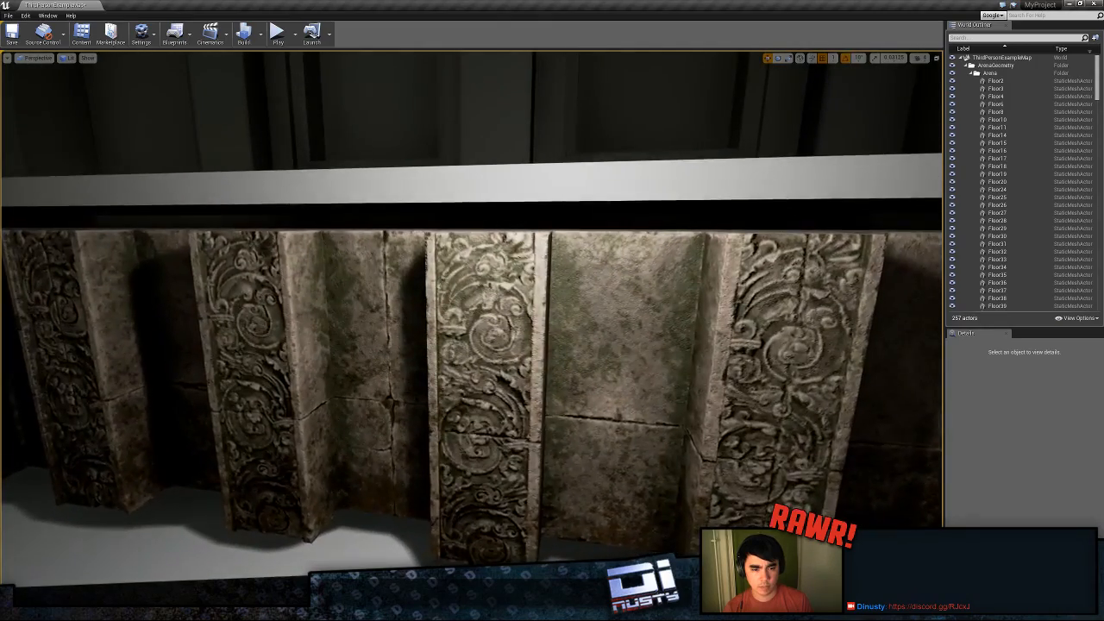
pyautogui.press('s')
pyautogui.moveTo(471, 319); pyautogui.dragTo(268, 259, button='right')
pyautogui.press('q')
pyautogui.moveTo(471, 320); pyautogui.dragTo(449, 238, button='right')
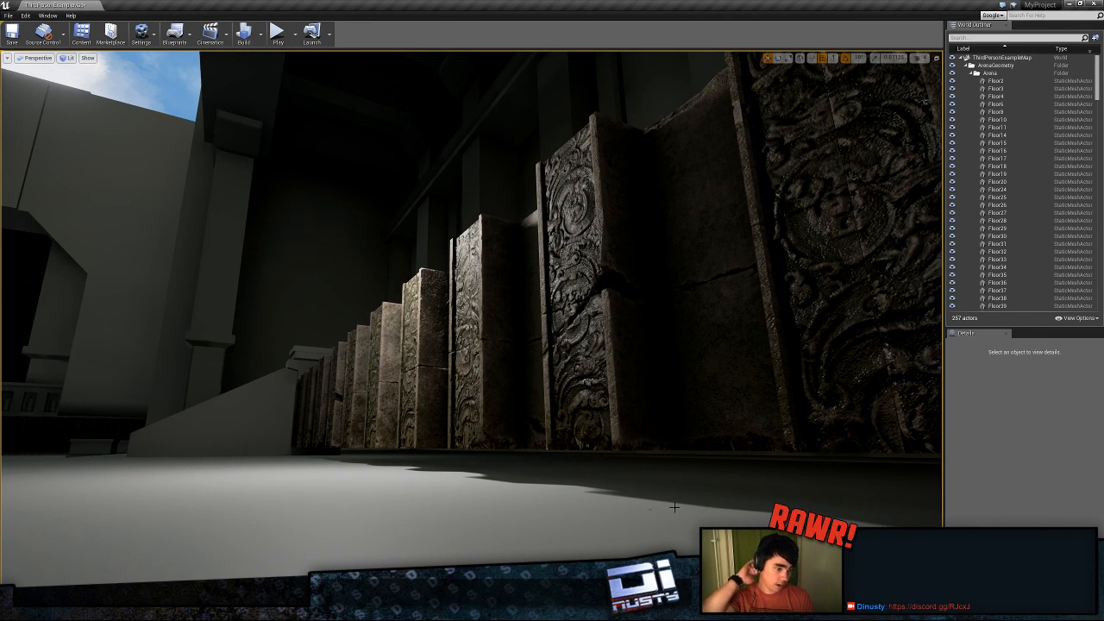
# - Switch to Substance Painter, where the textured stone slab trims are open
pyautogui.hotkey('alt', 'Tab')
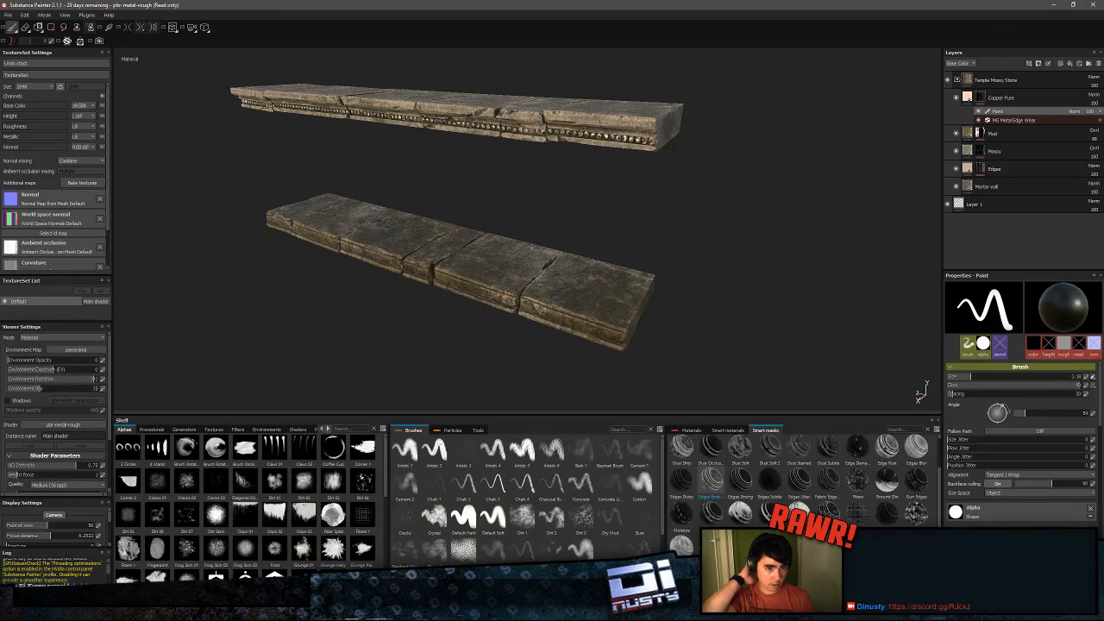